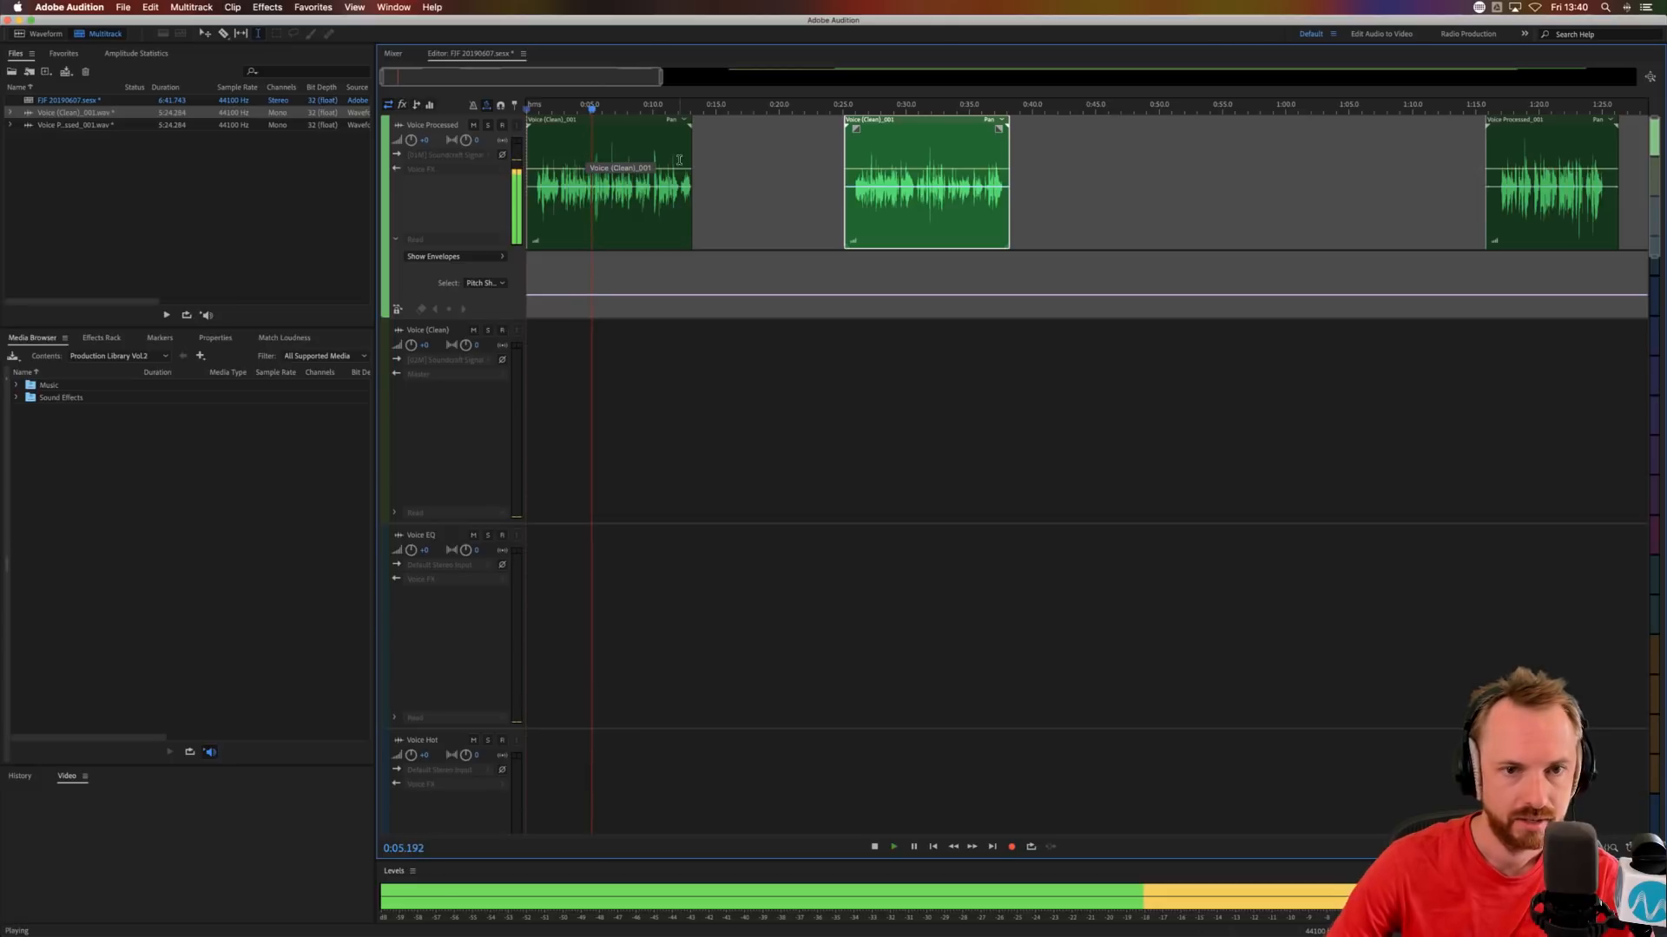
# Move the third Voice Processed clip earlier to start at about 0:49 and play it back.
pyautogui.press('space')
pyautogui.scroll(-10, 871, 110)
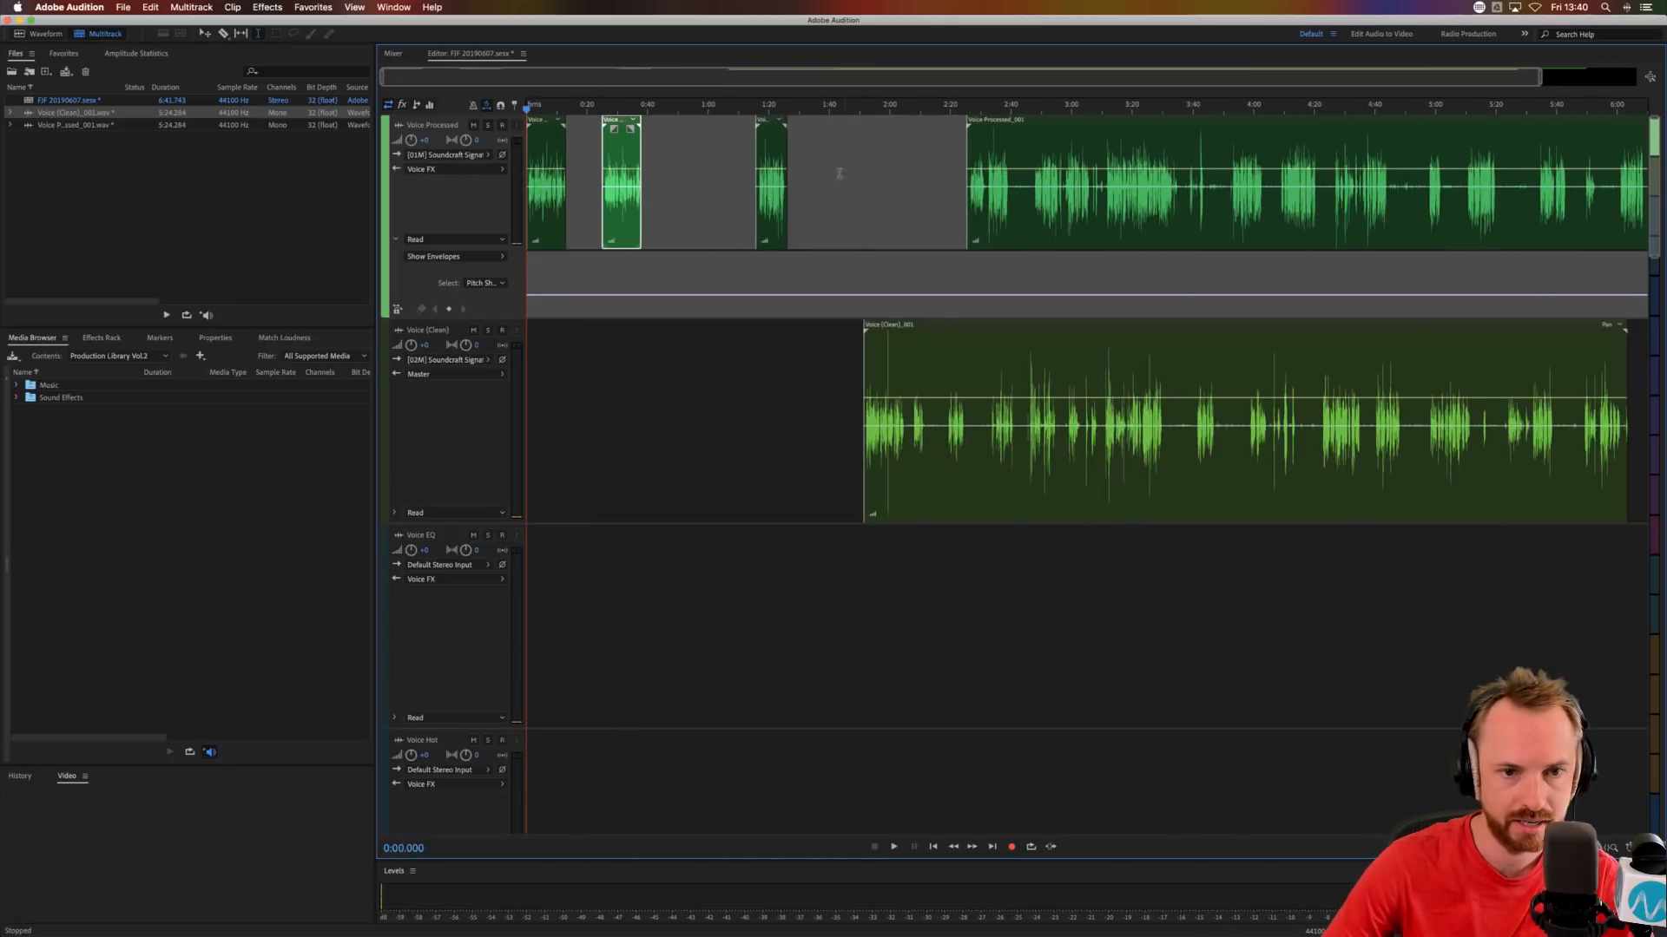
pyautogui.moveTo(766, 197); pyautogui.dragTo(687, 205)
pyautogui.click(682, 213)
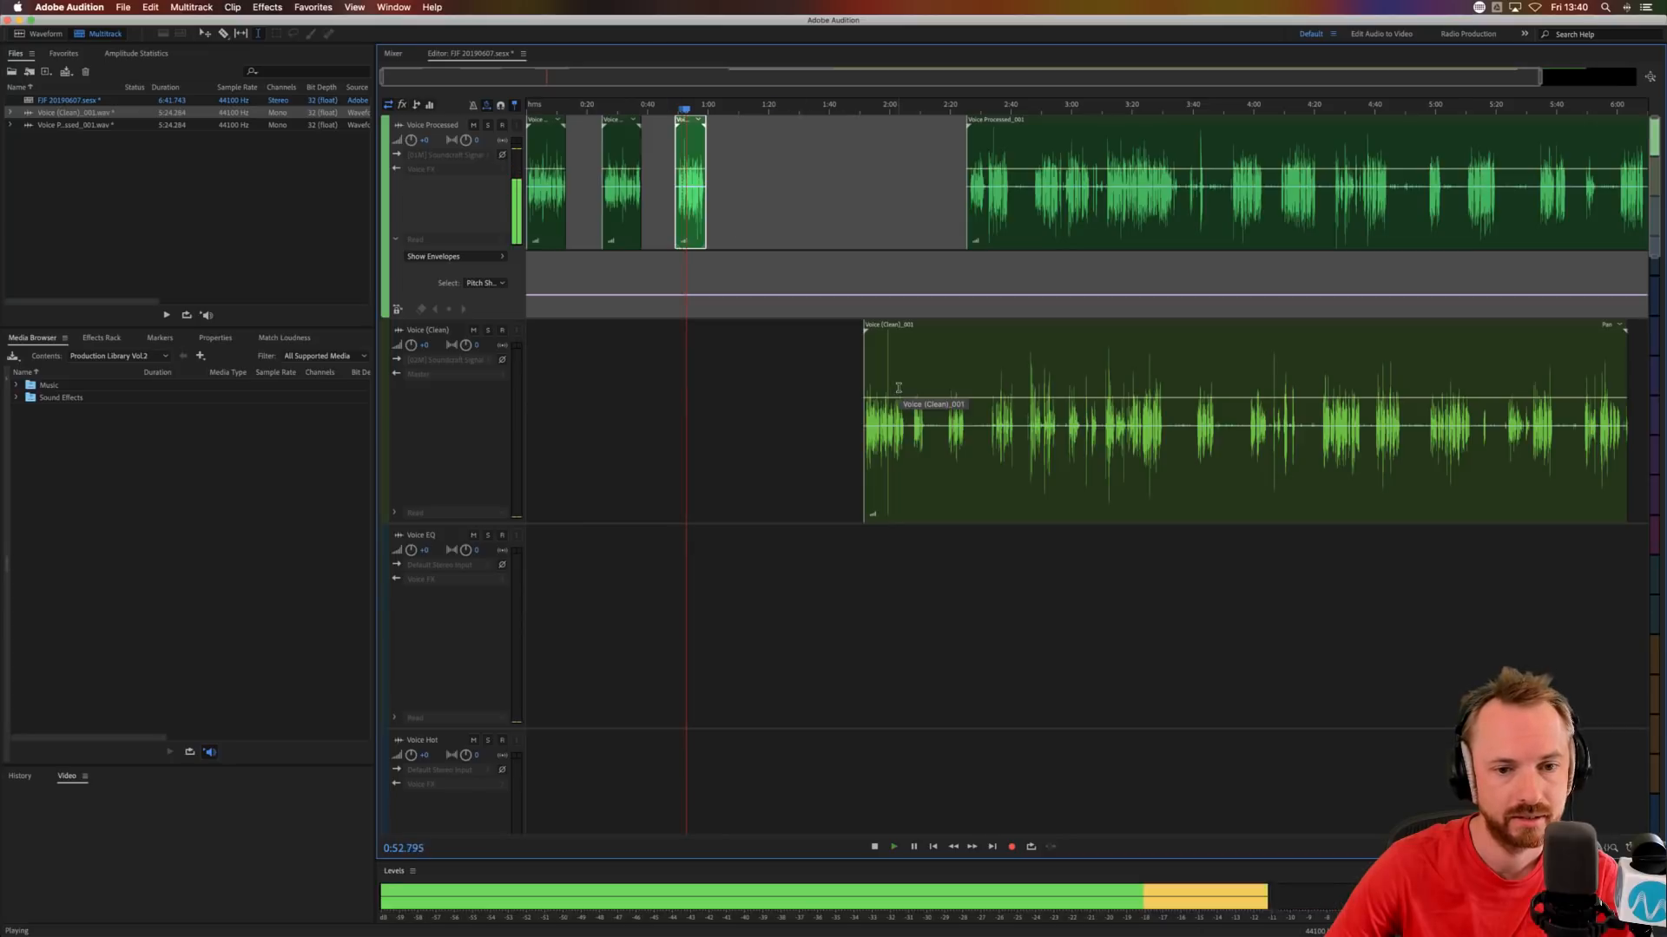
pyautogui.press('space')
# Move the opening phrase of the Voice (Clean) clip onto the Voice Processed track at about 1:19 and audition it.
pyautogui.moveTo(906, 435); pyautogui.dragTo(783, 239)
pyautogui.press('Delete')
pyautogui.click(815, 405)
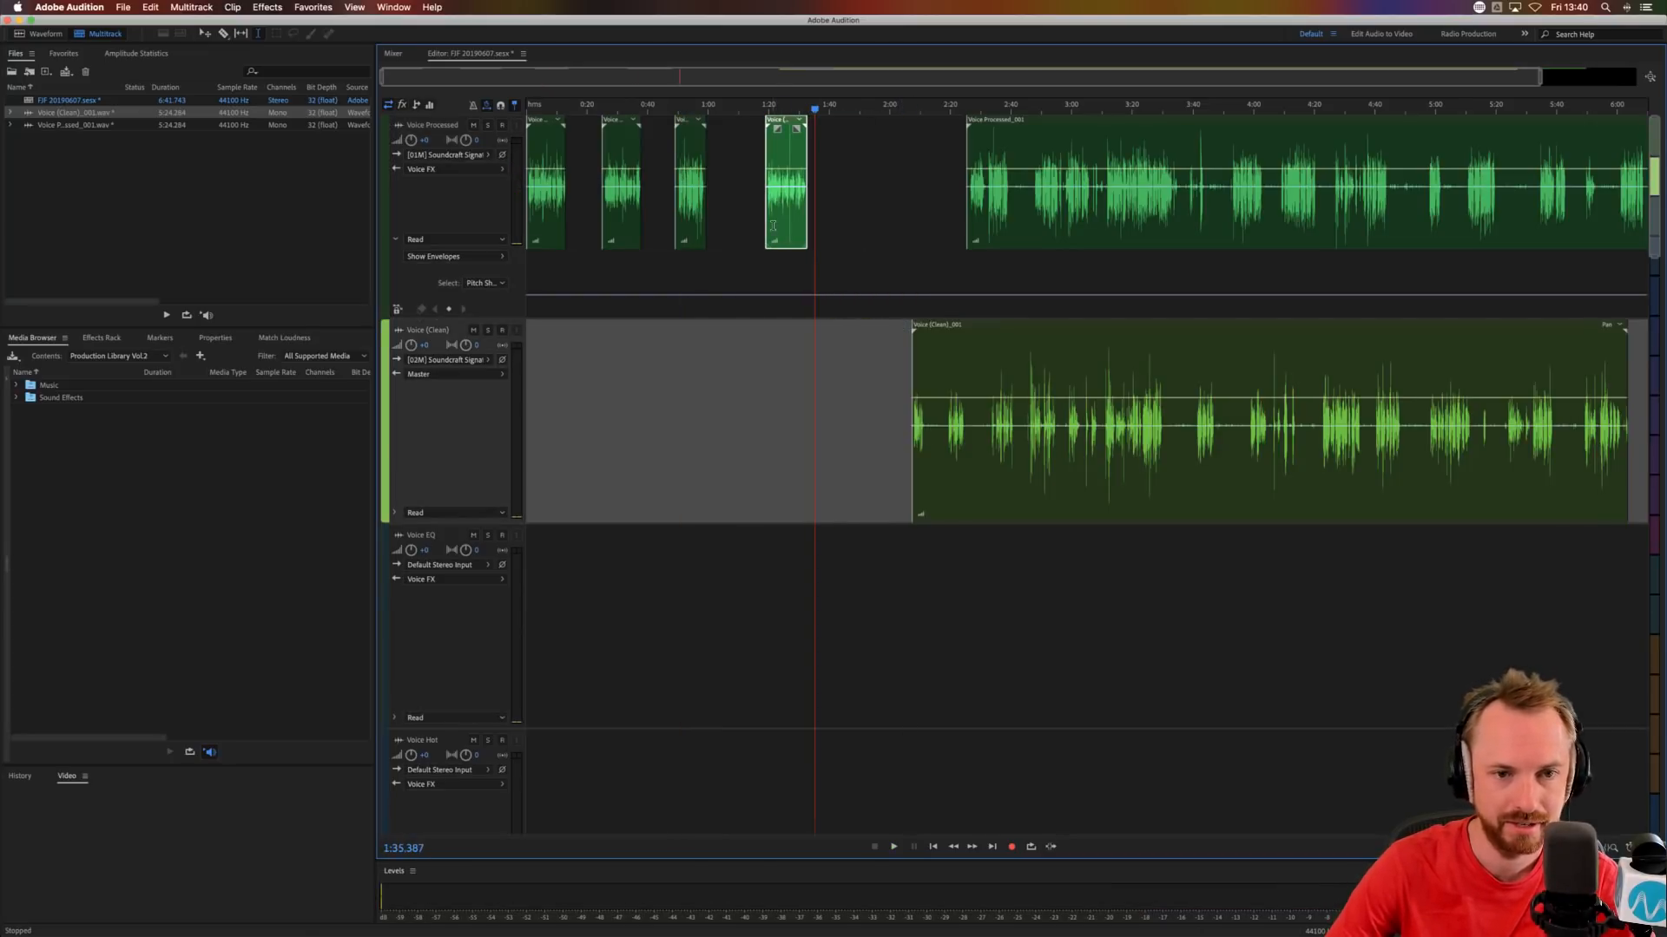
pyautogui.click(772, 225)
pyautogui.press('space')
# Play the start of the remaining Voice (Clean) clip and delete its opening section up to about 2:21.
pyautogui.press('space')
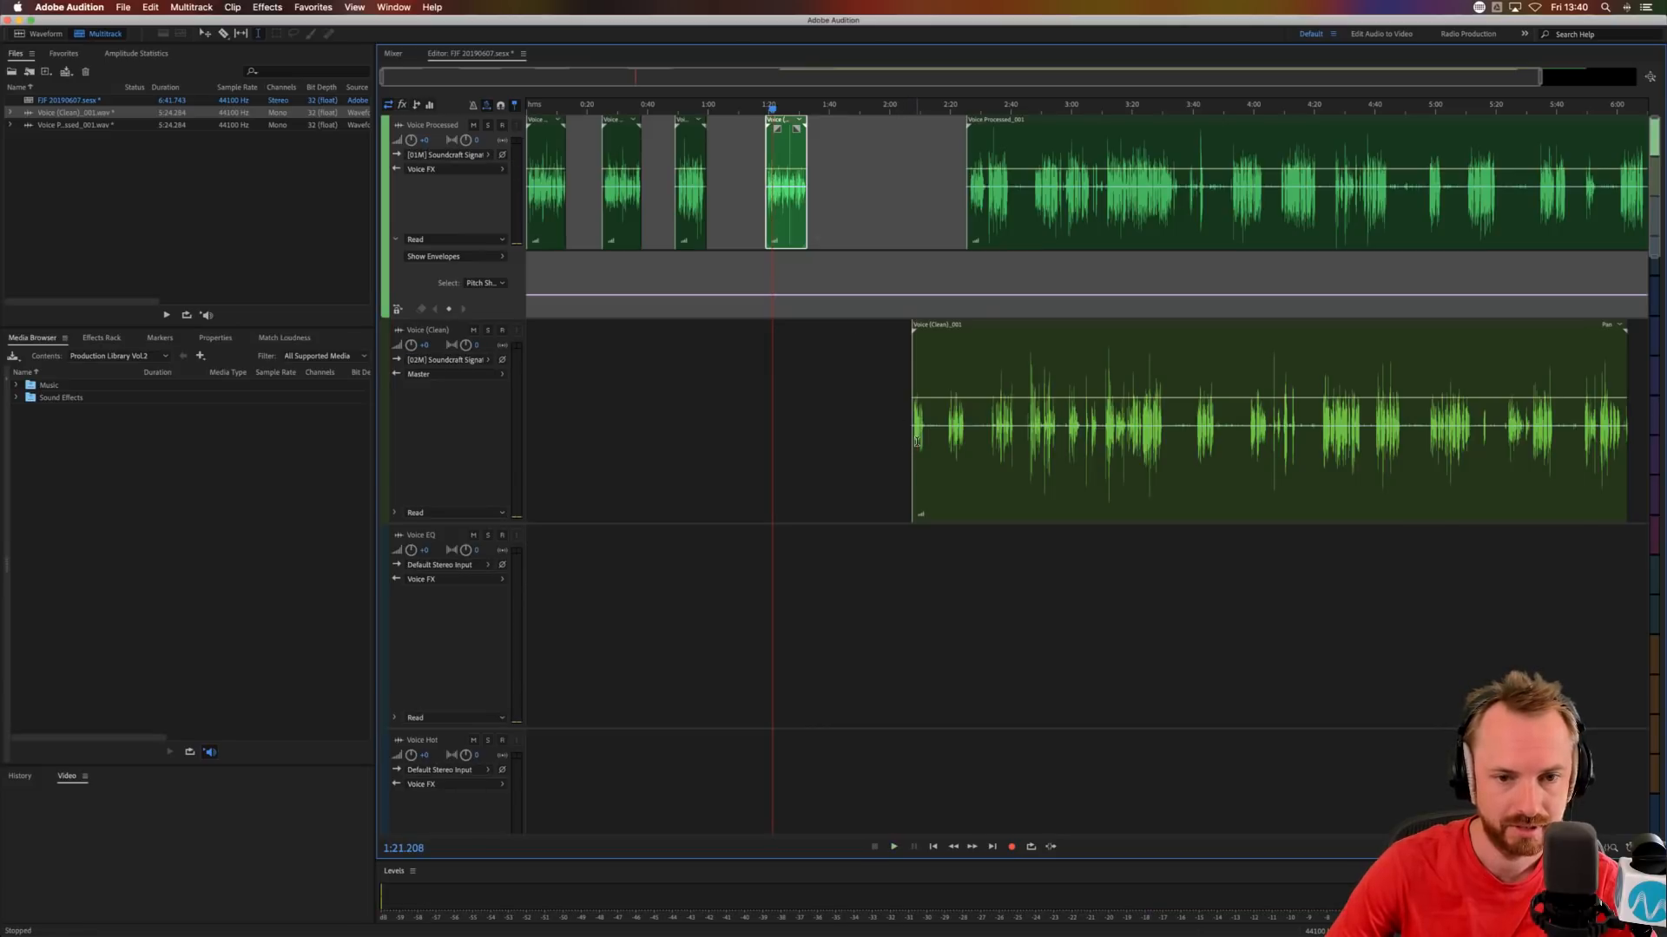
pyautogui.click(915, 444)
pyautogui.press('space')
pyautogui.scroll(3, 930, 109)
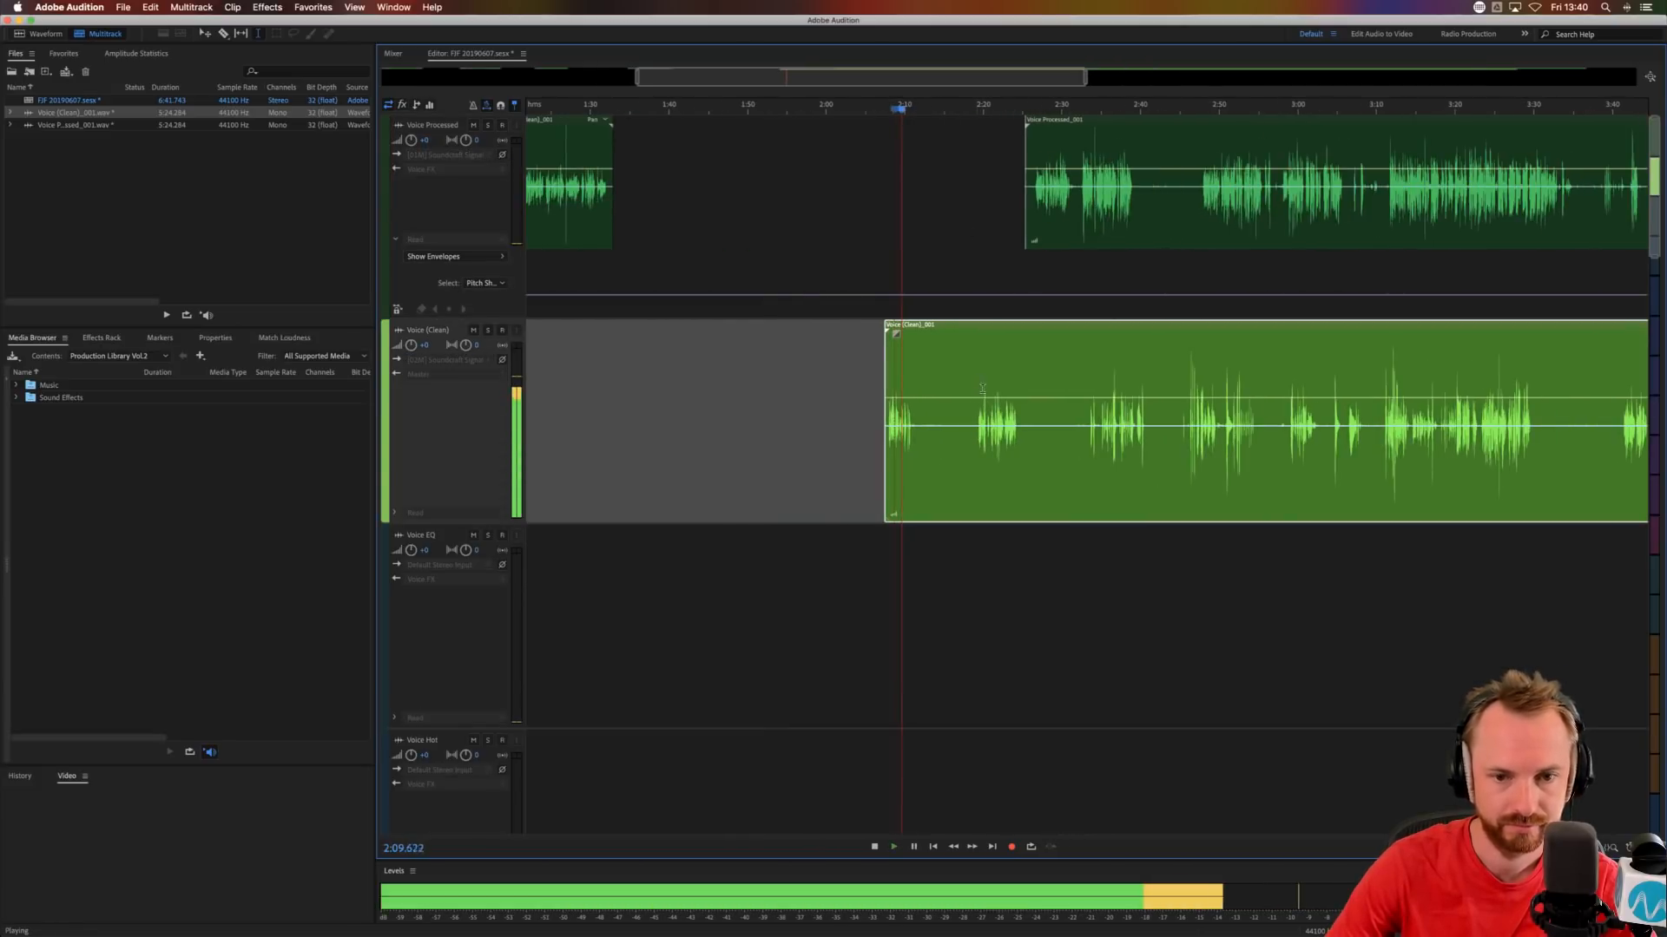
pyautogui.press('space')
pyautogui.click(974, 424)
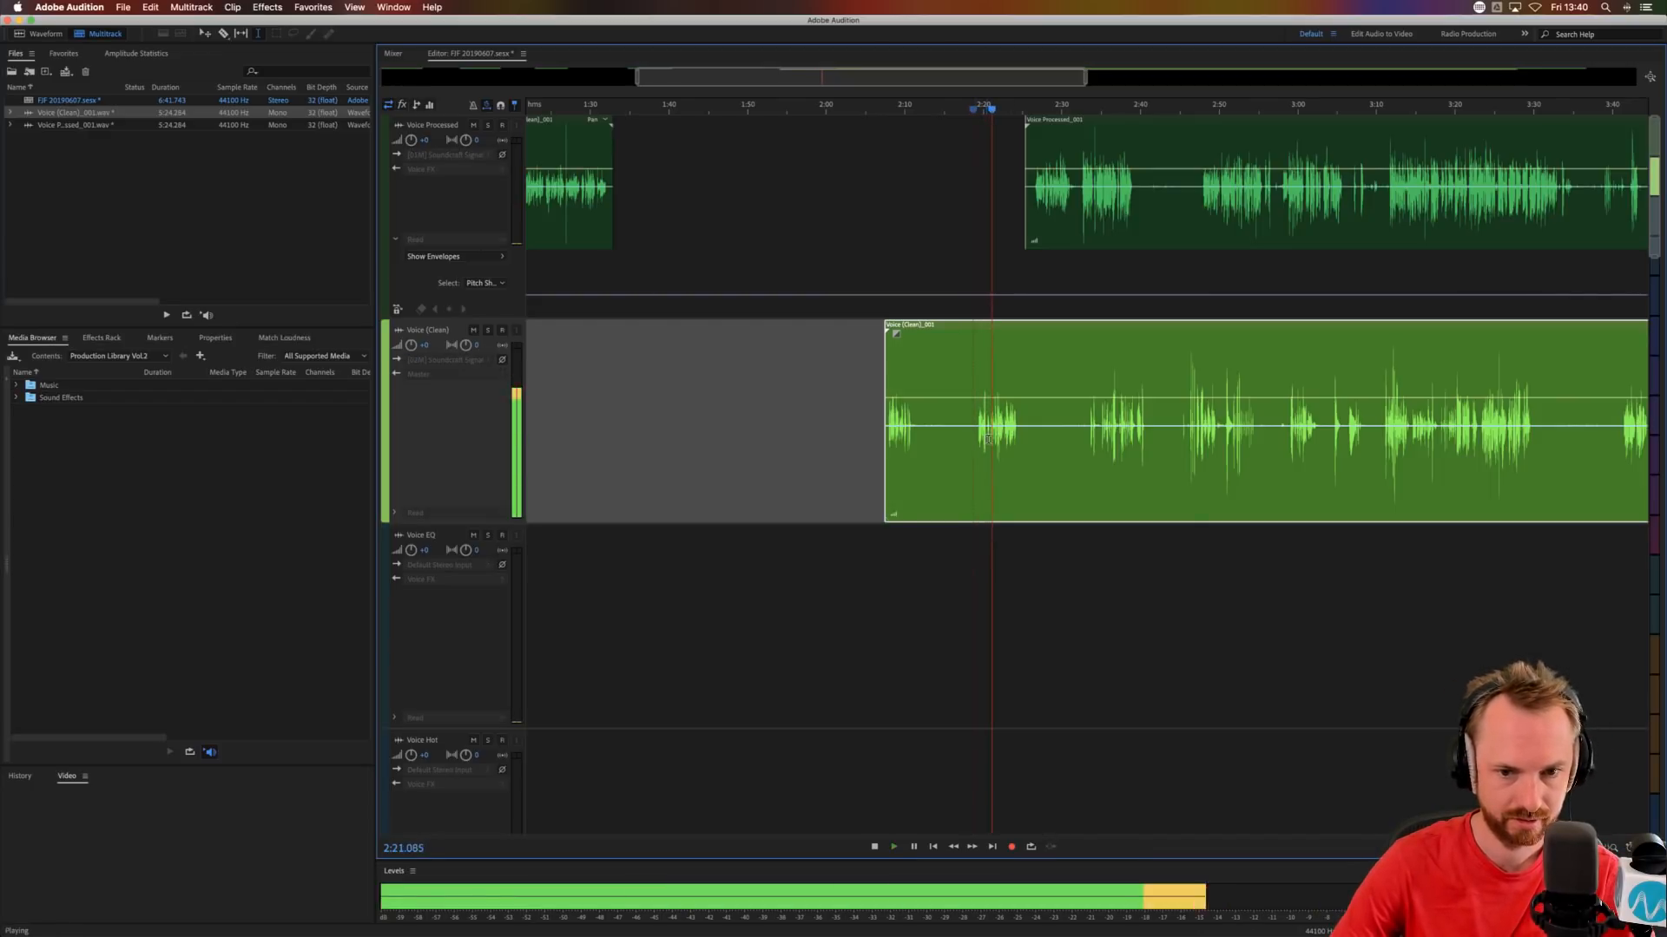
pyautogui.press('space')
pyautogui.moveTo(991, 438); pyautogui.dragTo(797, 442)
pyautogui.press('Delete')
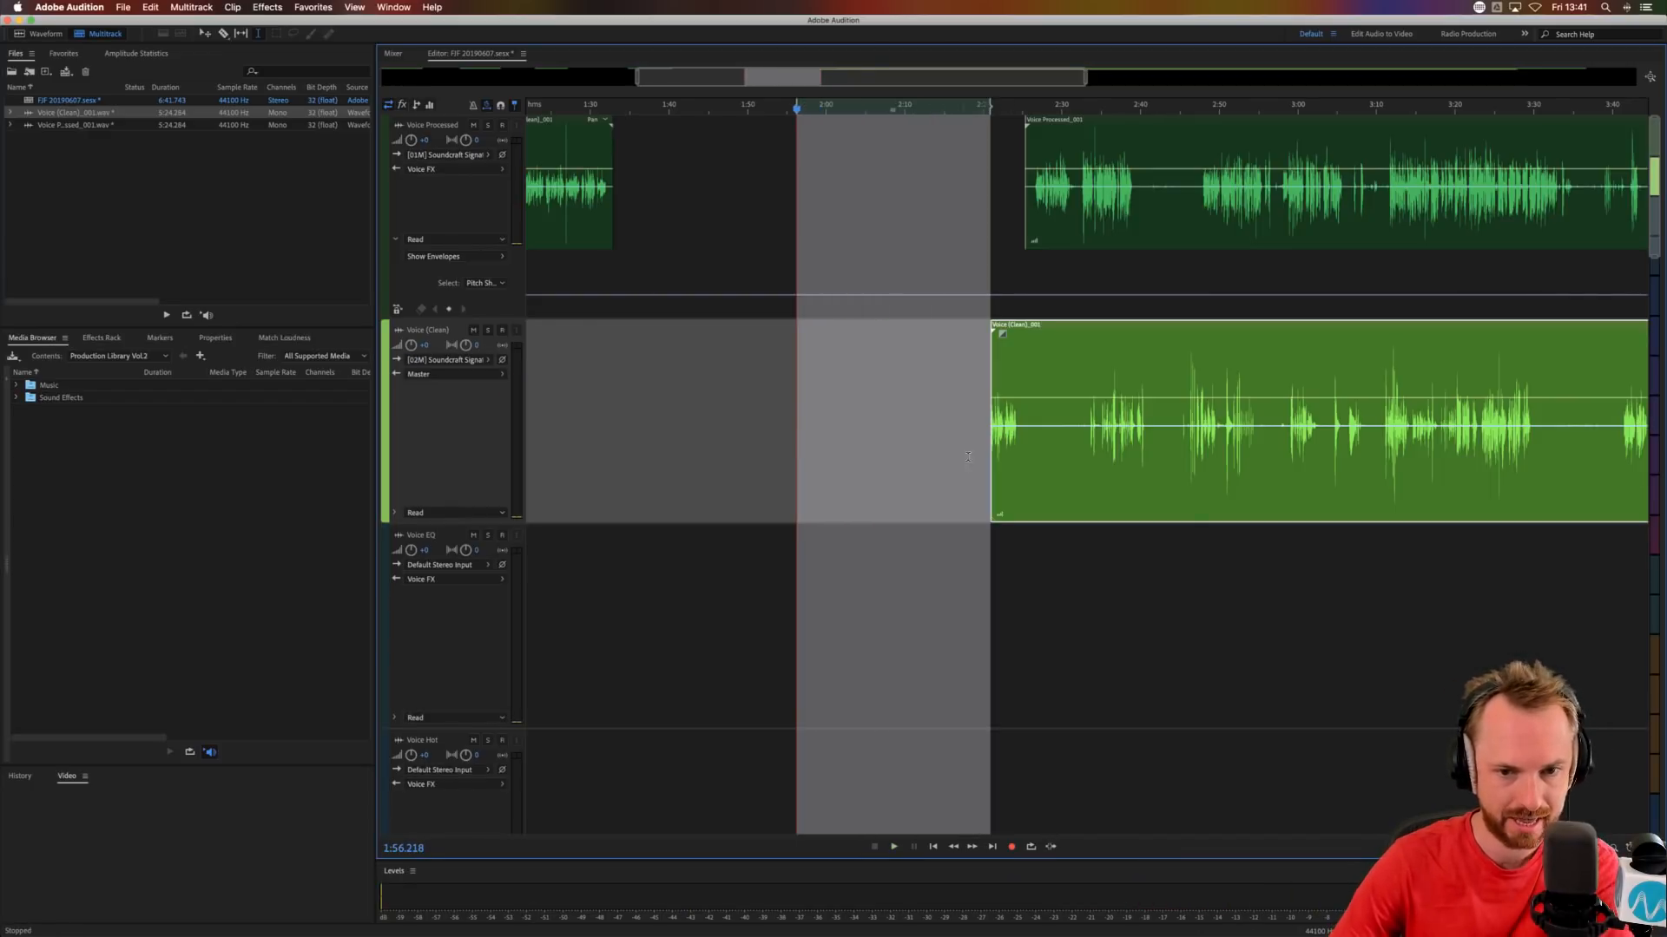
# Move the next short Voice (Clean) phrase onto the Voice Processed track at about 2:02.
pyautogui.moveTo(1021, 439); pyautogui.dragTo(864, 182)
pyautogui.press('Delete')
pyautogui.click(852, 443)
# Play the start of the long Voice Processed clip and delete its opening phrase up to about 2:32.
pyautogui.click(1033, 222)
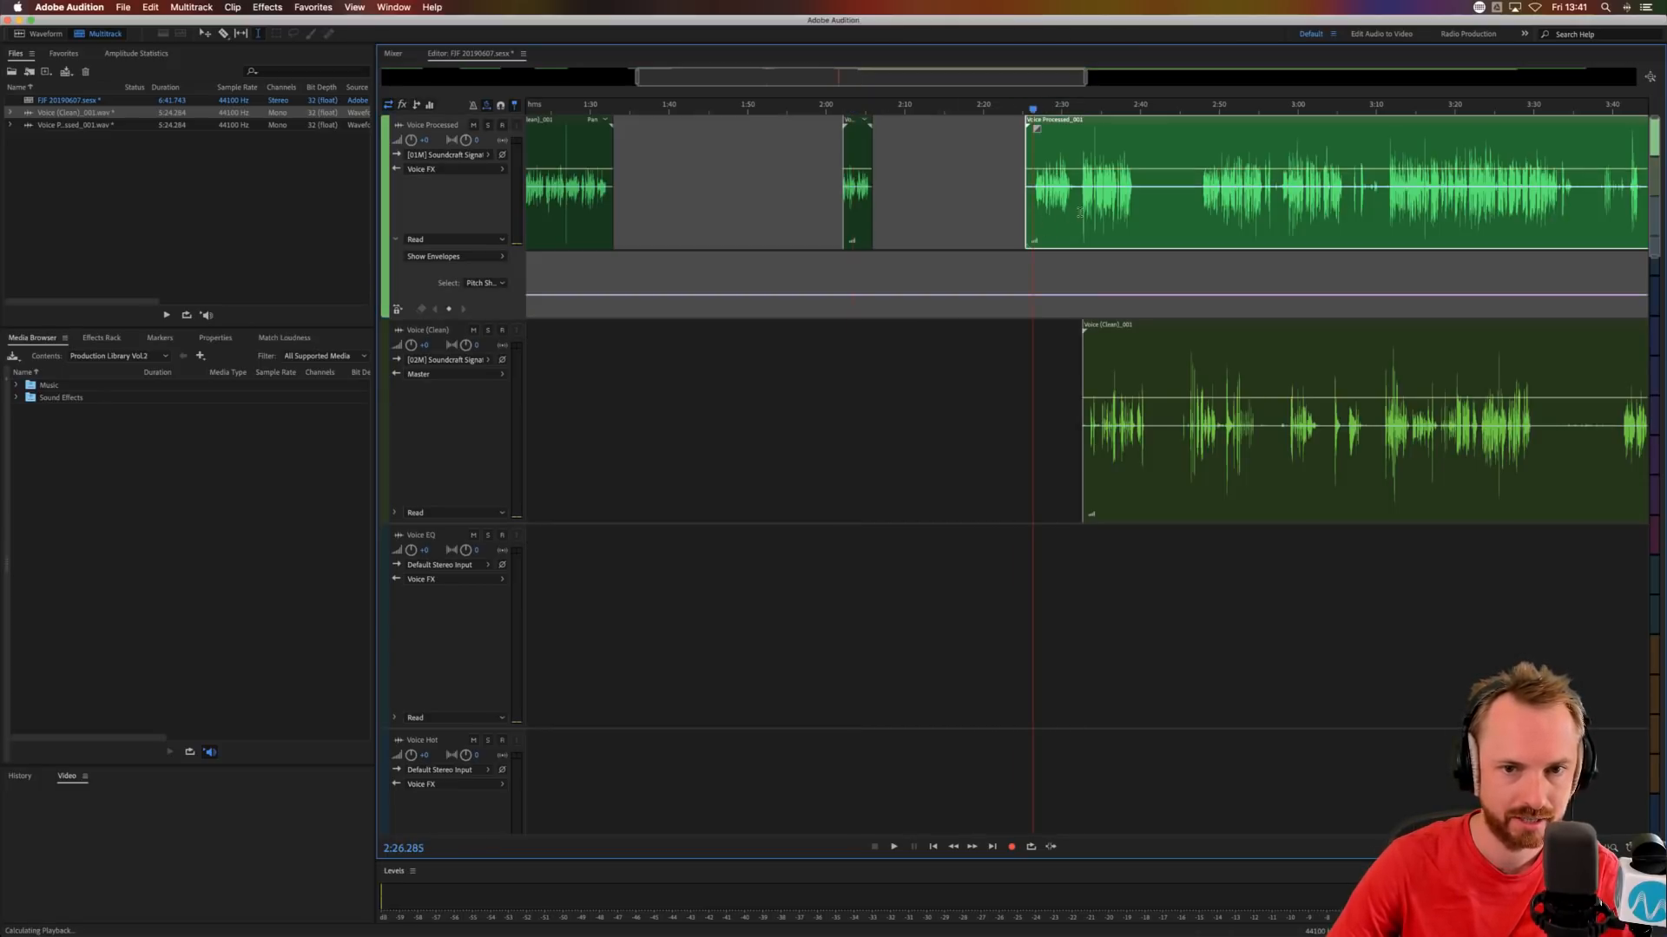
pyautogui.press('space')
pyautogui.press('space')
pyautogui.scroll(-3, 1073, 139)
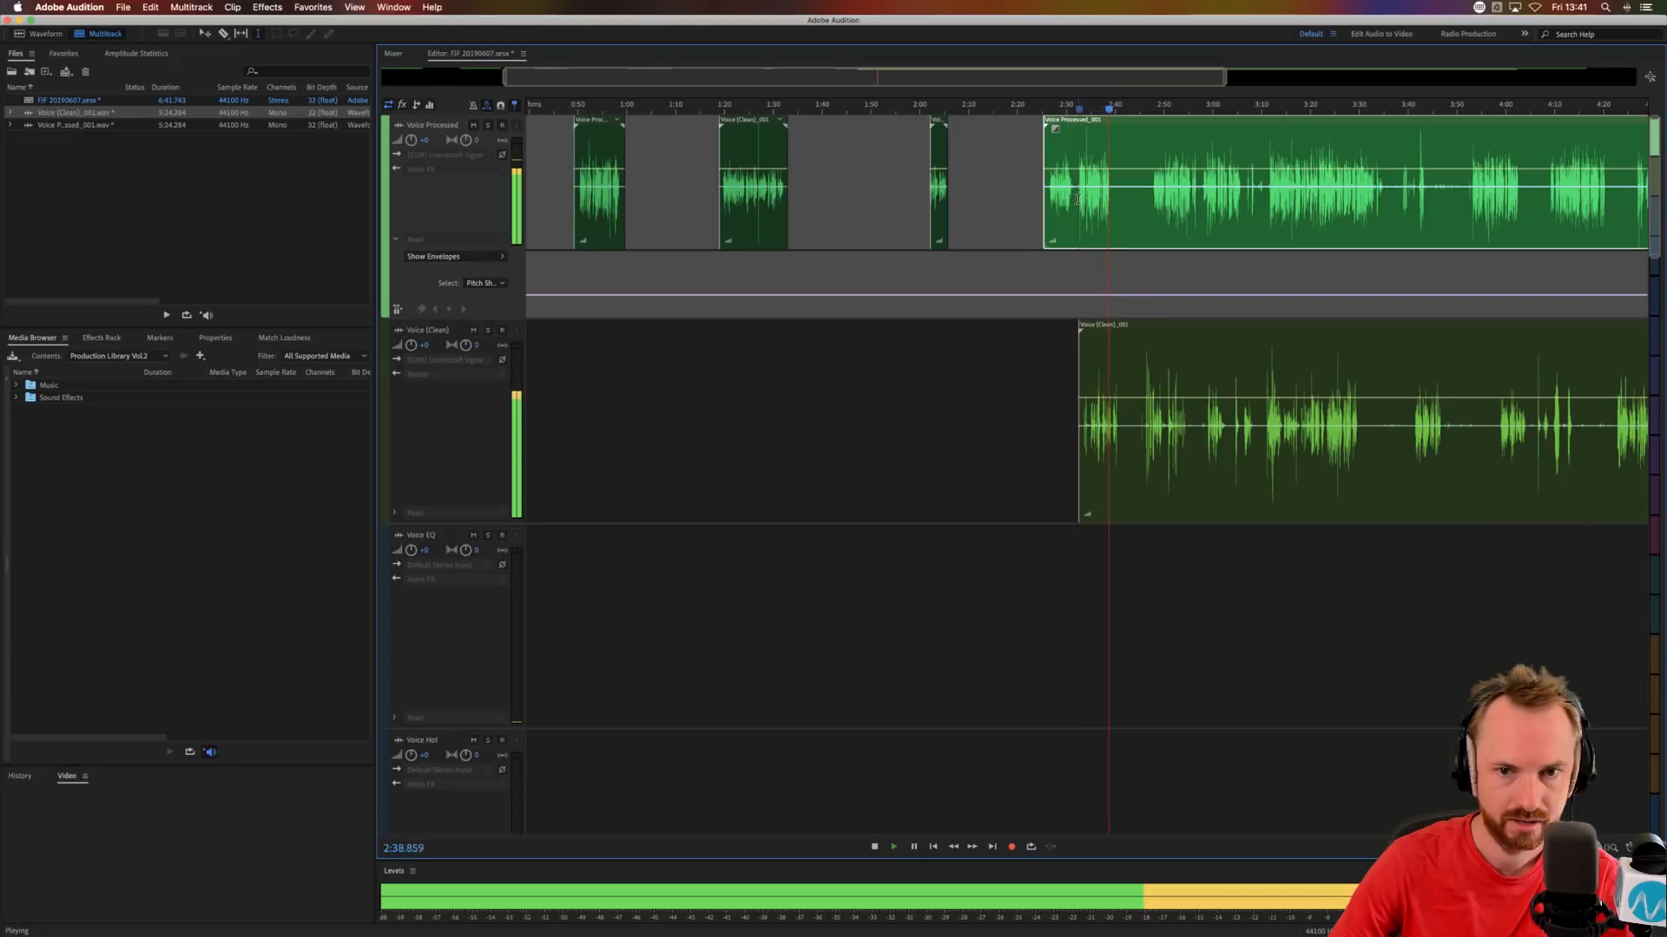
pyautogui.press('space')
pyautogui.moveTo(1073, 201); pyautogui.dragTo(1010, 203)
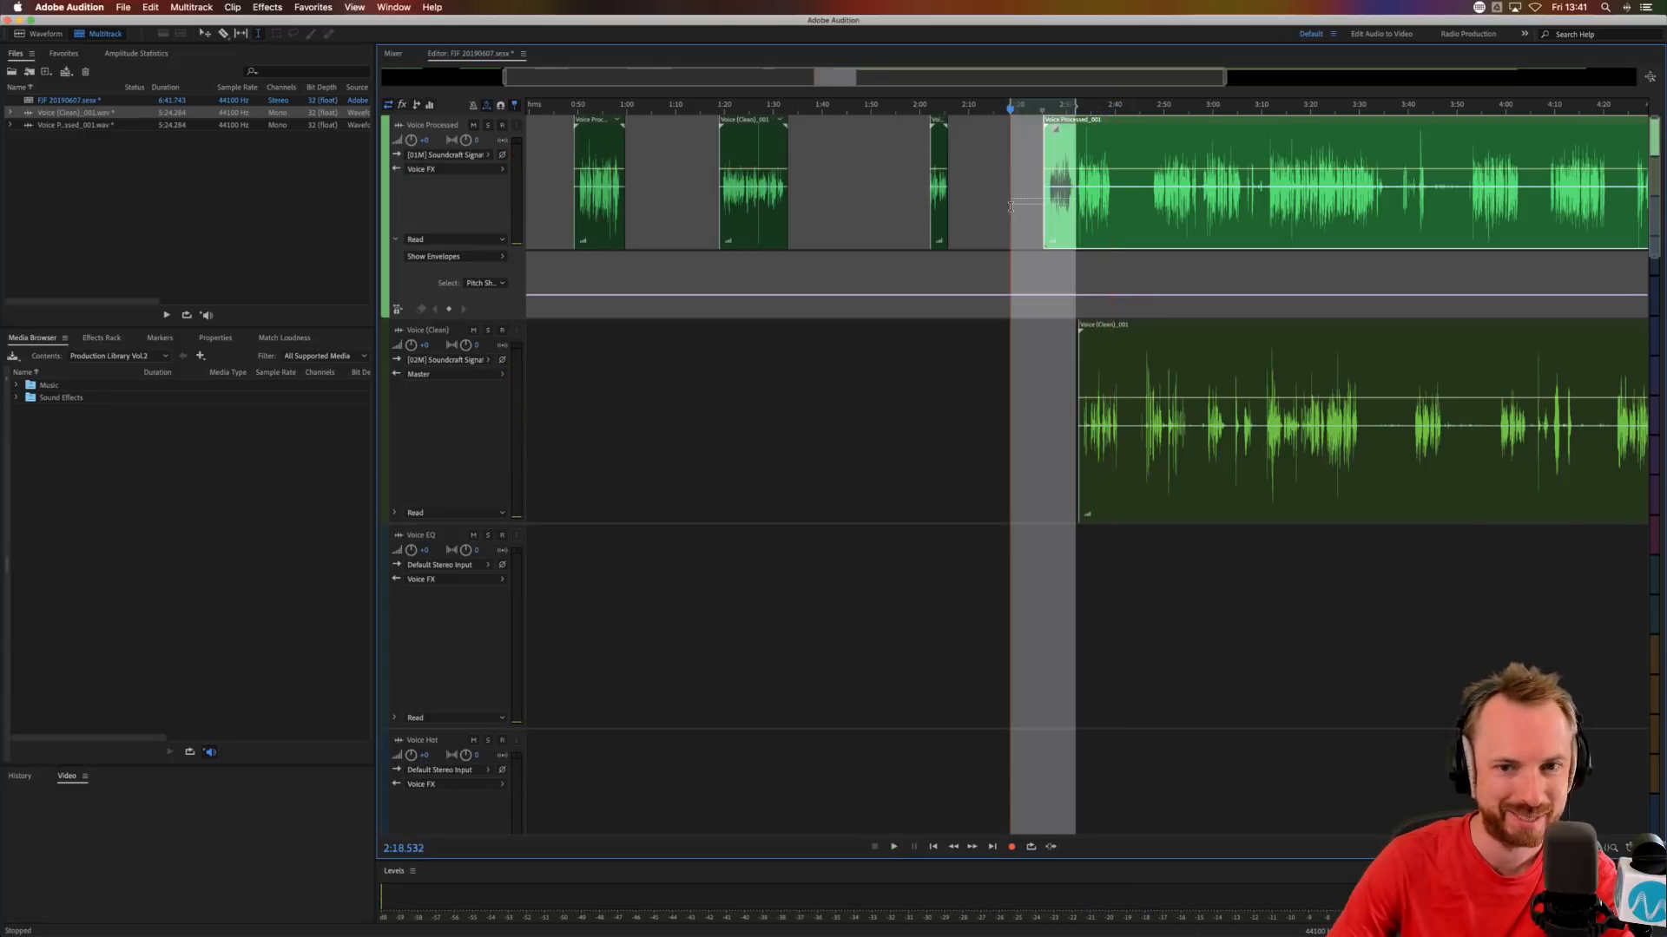
pyautogui.press('Delete')
# Separate the next phrase from the long Voice Processed clip and move it earlier to about 2:18.
pyautogui.moveTo(1112, 207); pyautogui.dragTo(991, 208)
pyautogui.press('Delete')
pyautogui.click(1136, 215)
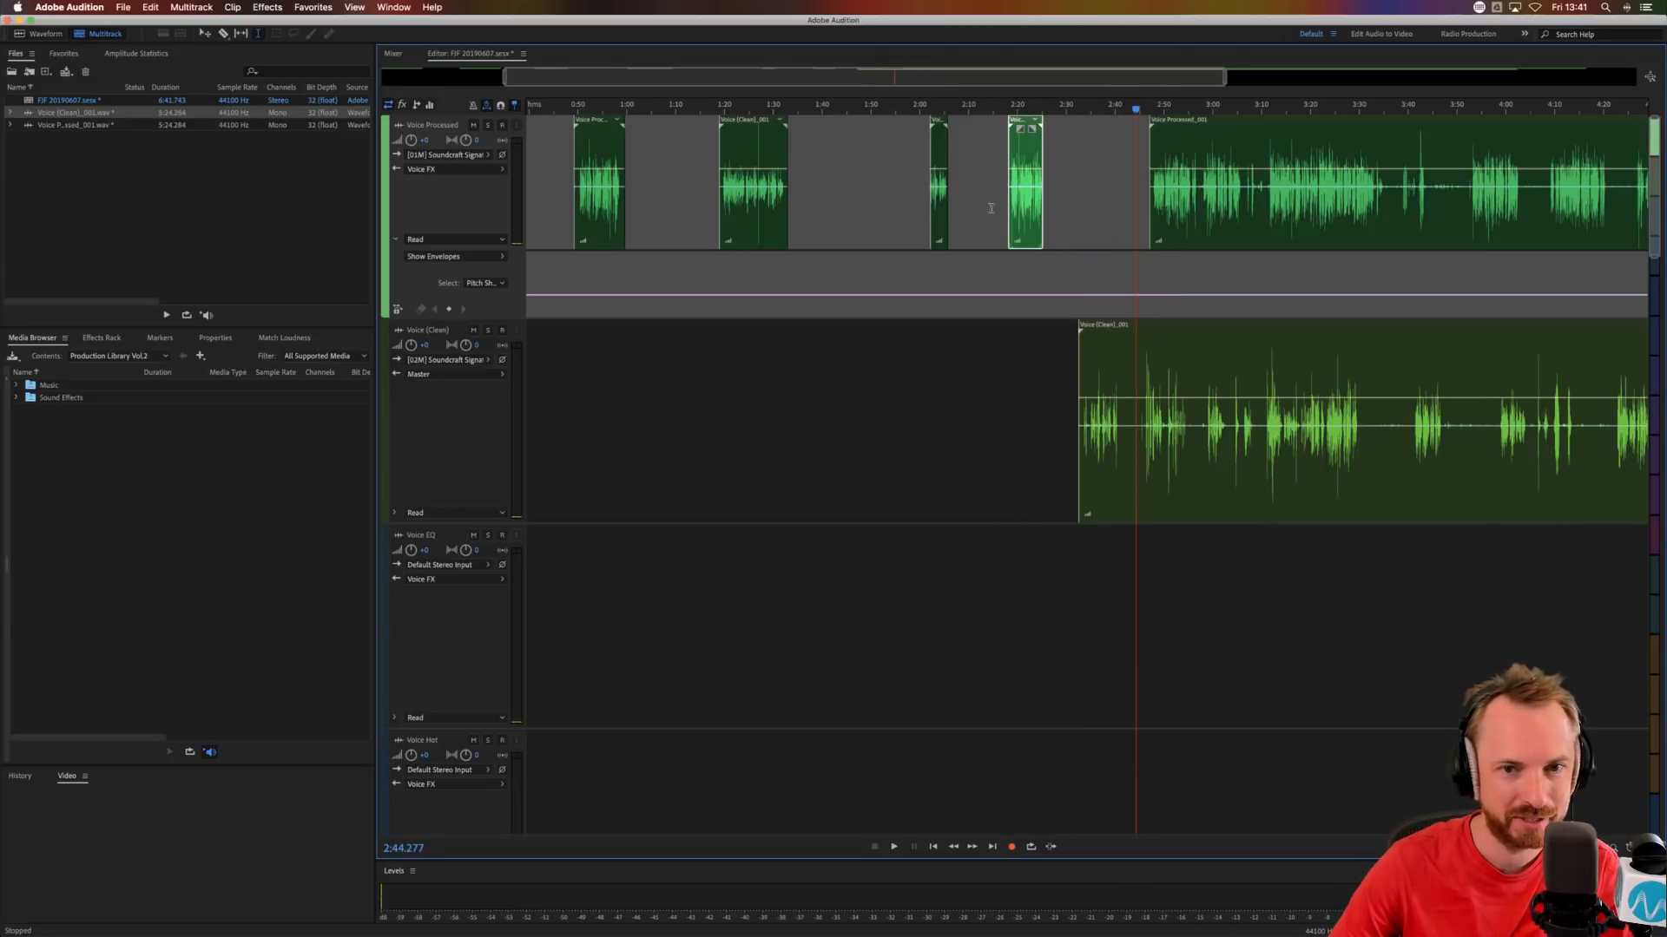
# Audition the Voice (Clean) clip from about 2:45 and move the long Voice Processed clip later to about 2:55.
pyautogui.press('\\')
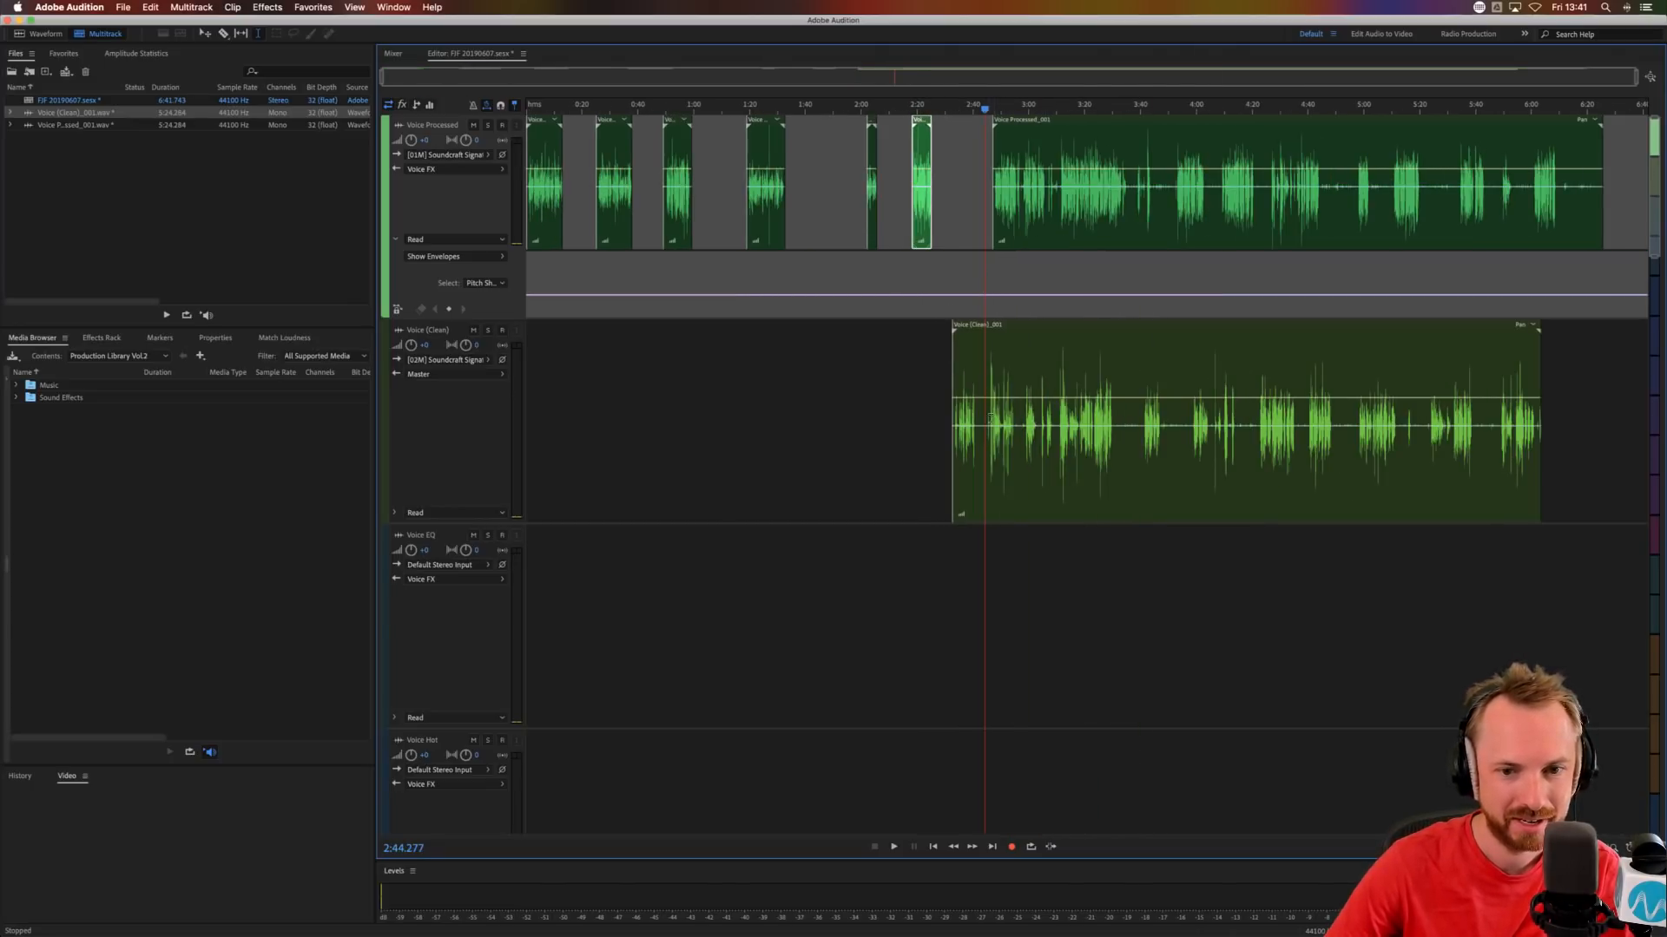
pyautogui.click(987, 438)
pyautogui.press('space')
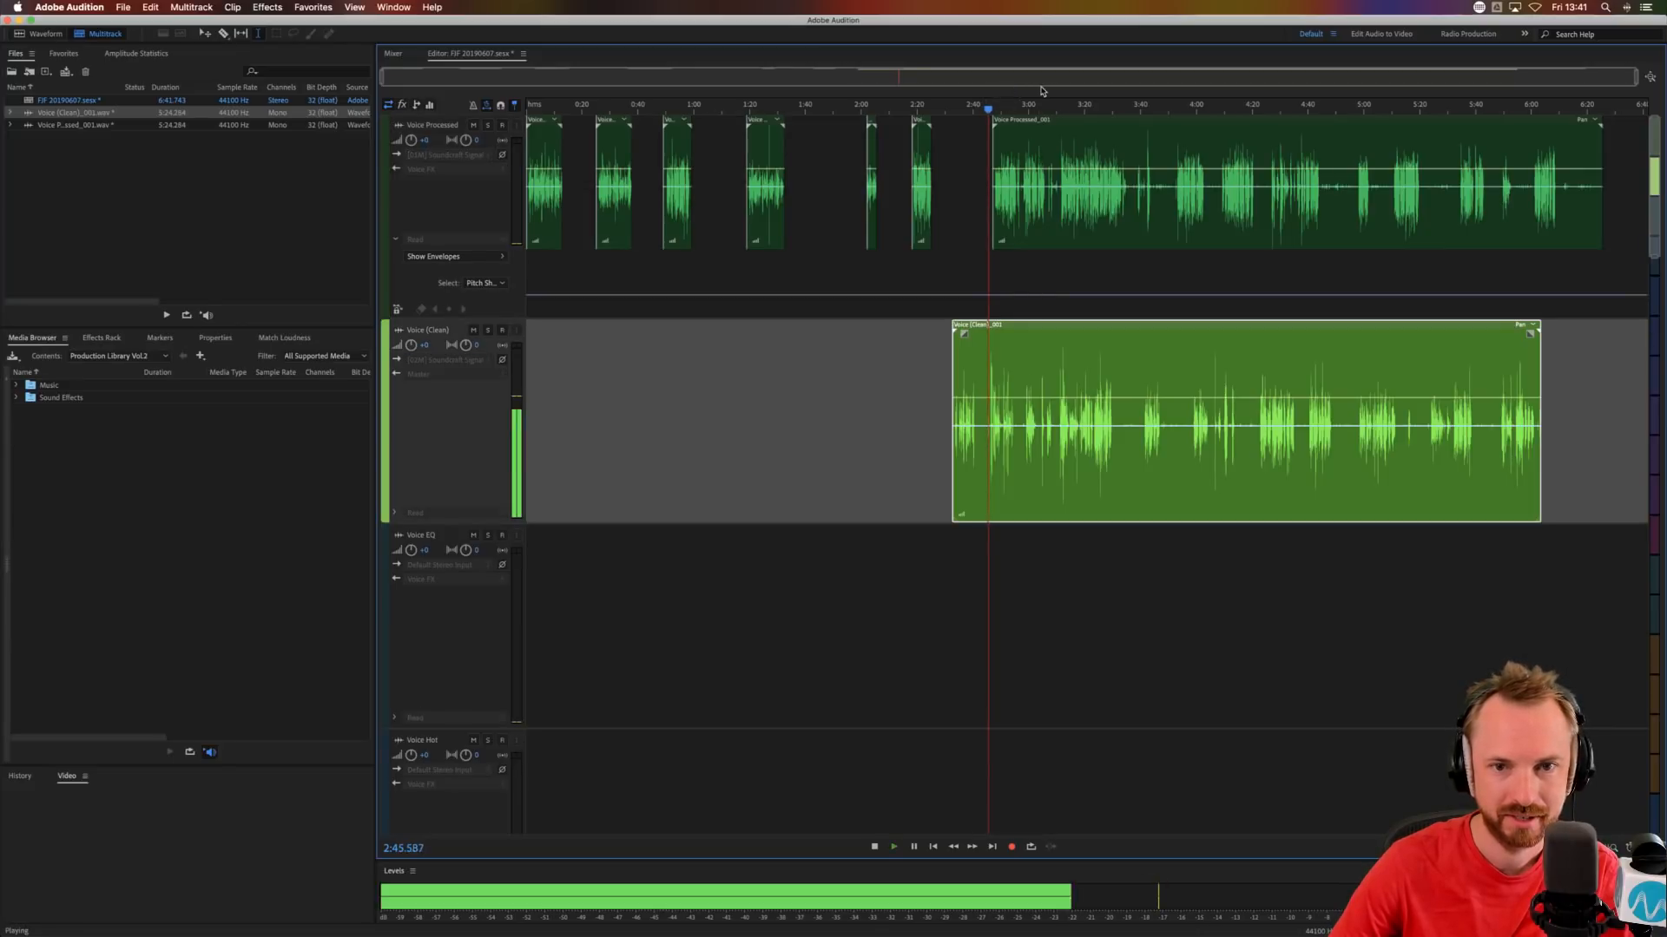
pyautogui.scroll(3, 1028, 104)
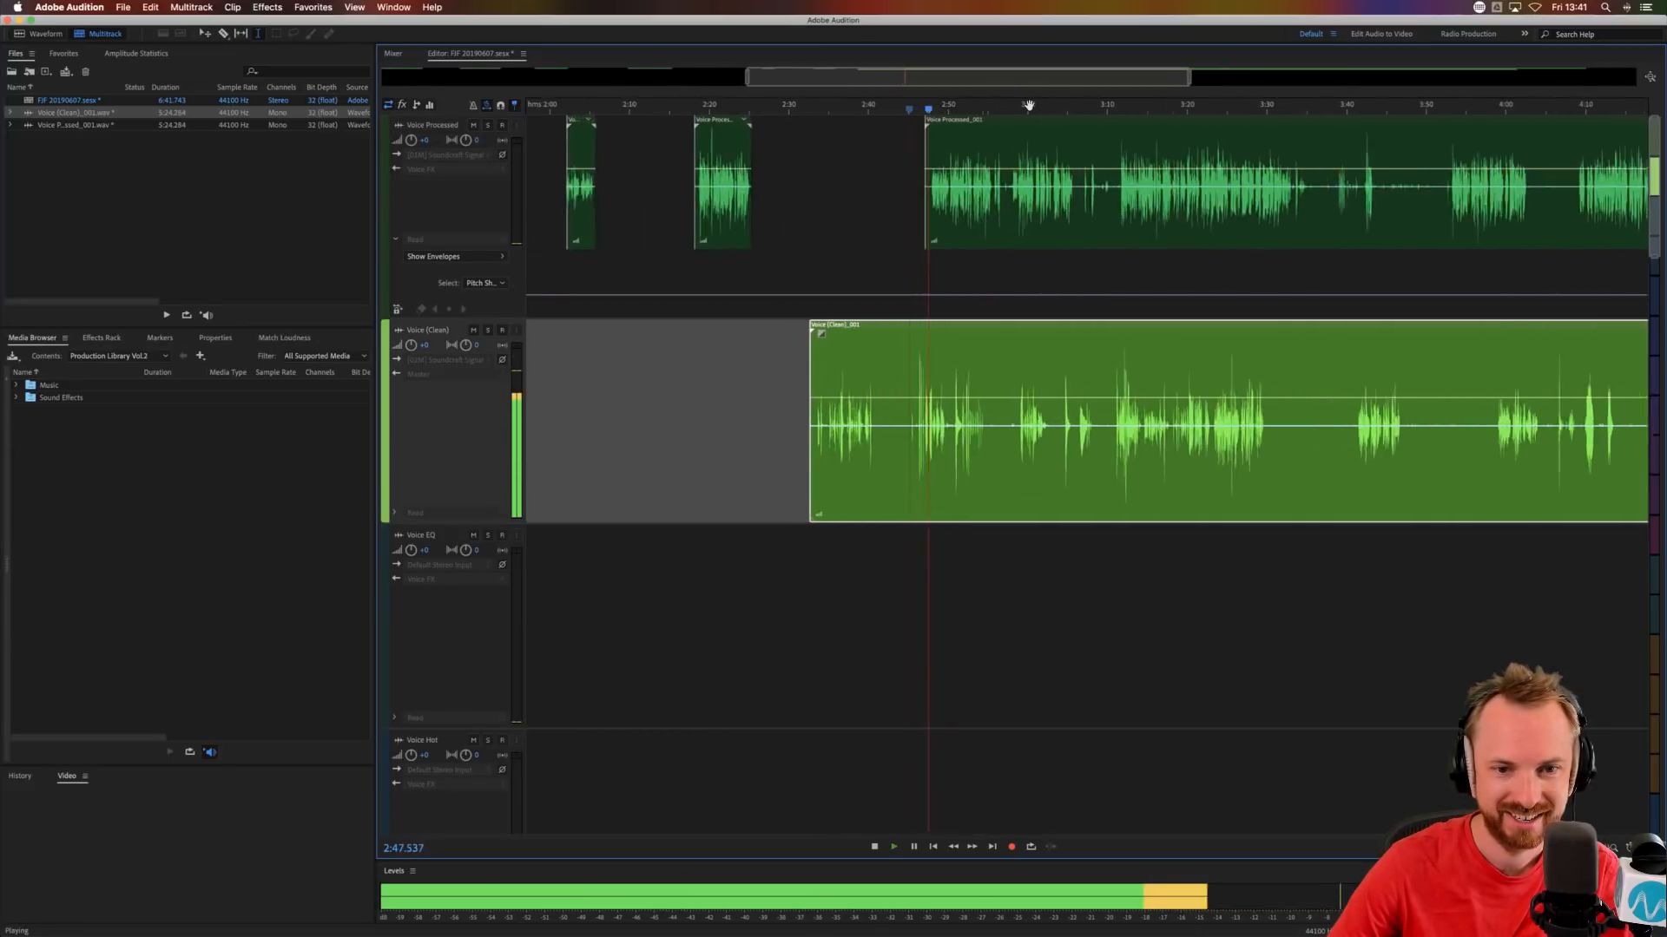
pyautogui.press('space')
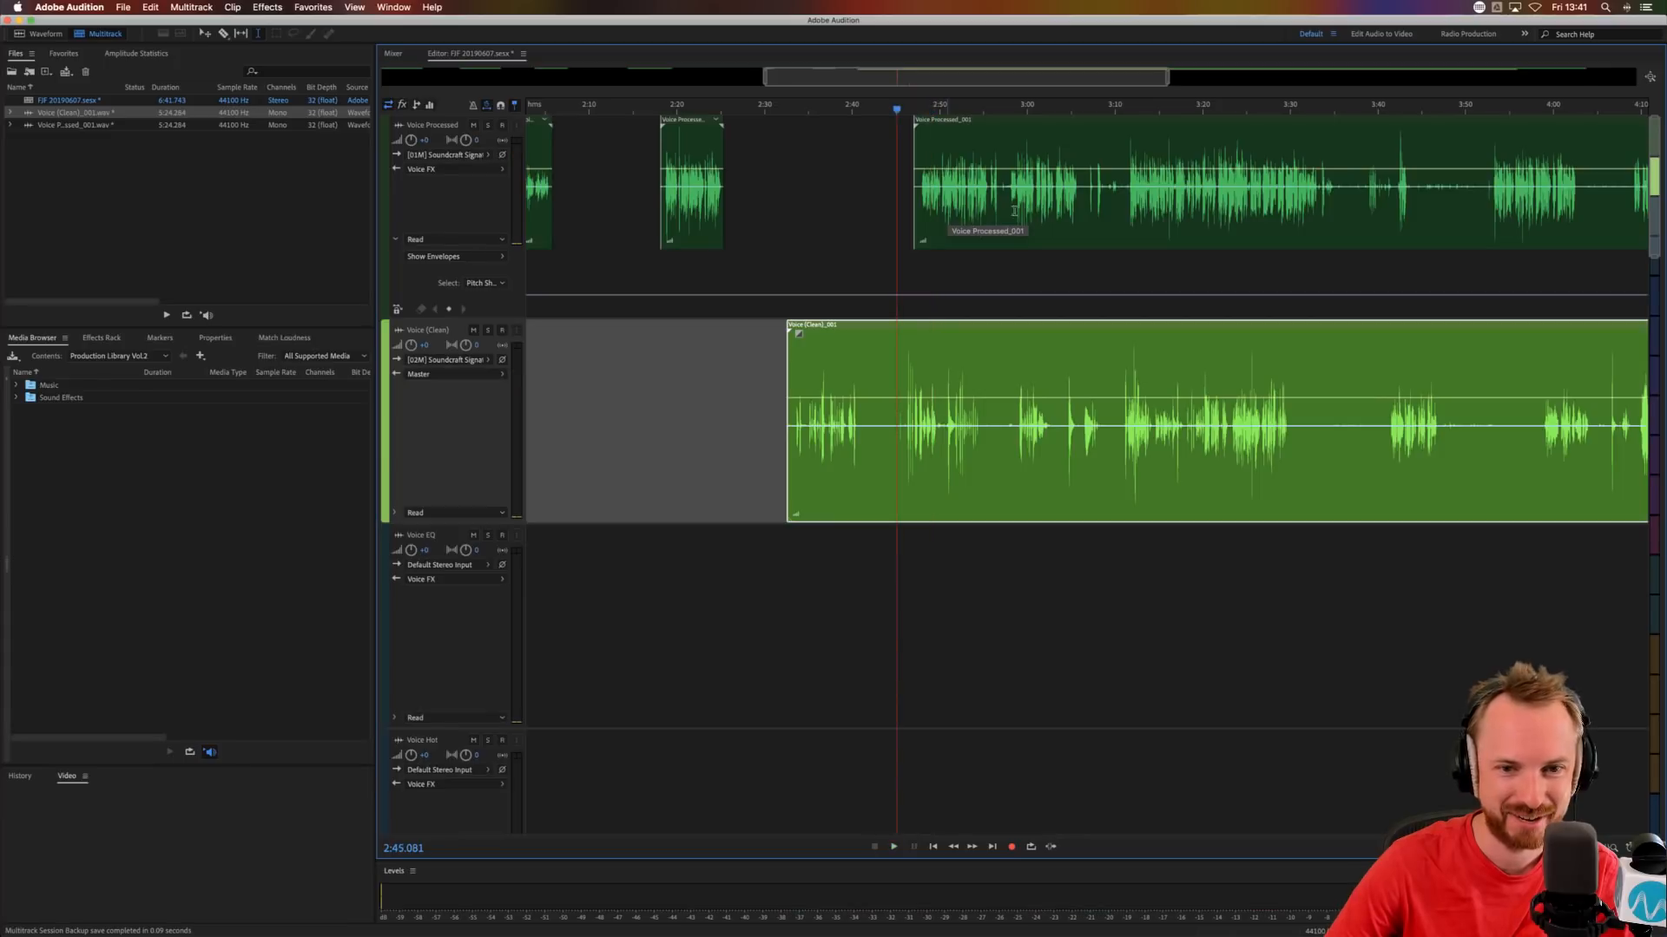
pyautogui.moveTo(929, 217); pyautogui.dragTo(996, 217)
# Copy the short Voice (Clean) phrase at about 2:46 onto Voice Processed at about 2:40, and shift the Voice (Clean) clip to about 3:02.
pyautogui.moveTo(905, 374); pyautogui.dragTo(942, 371)
pyautogui.click(852, 268)
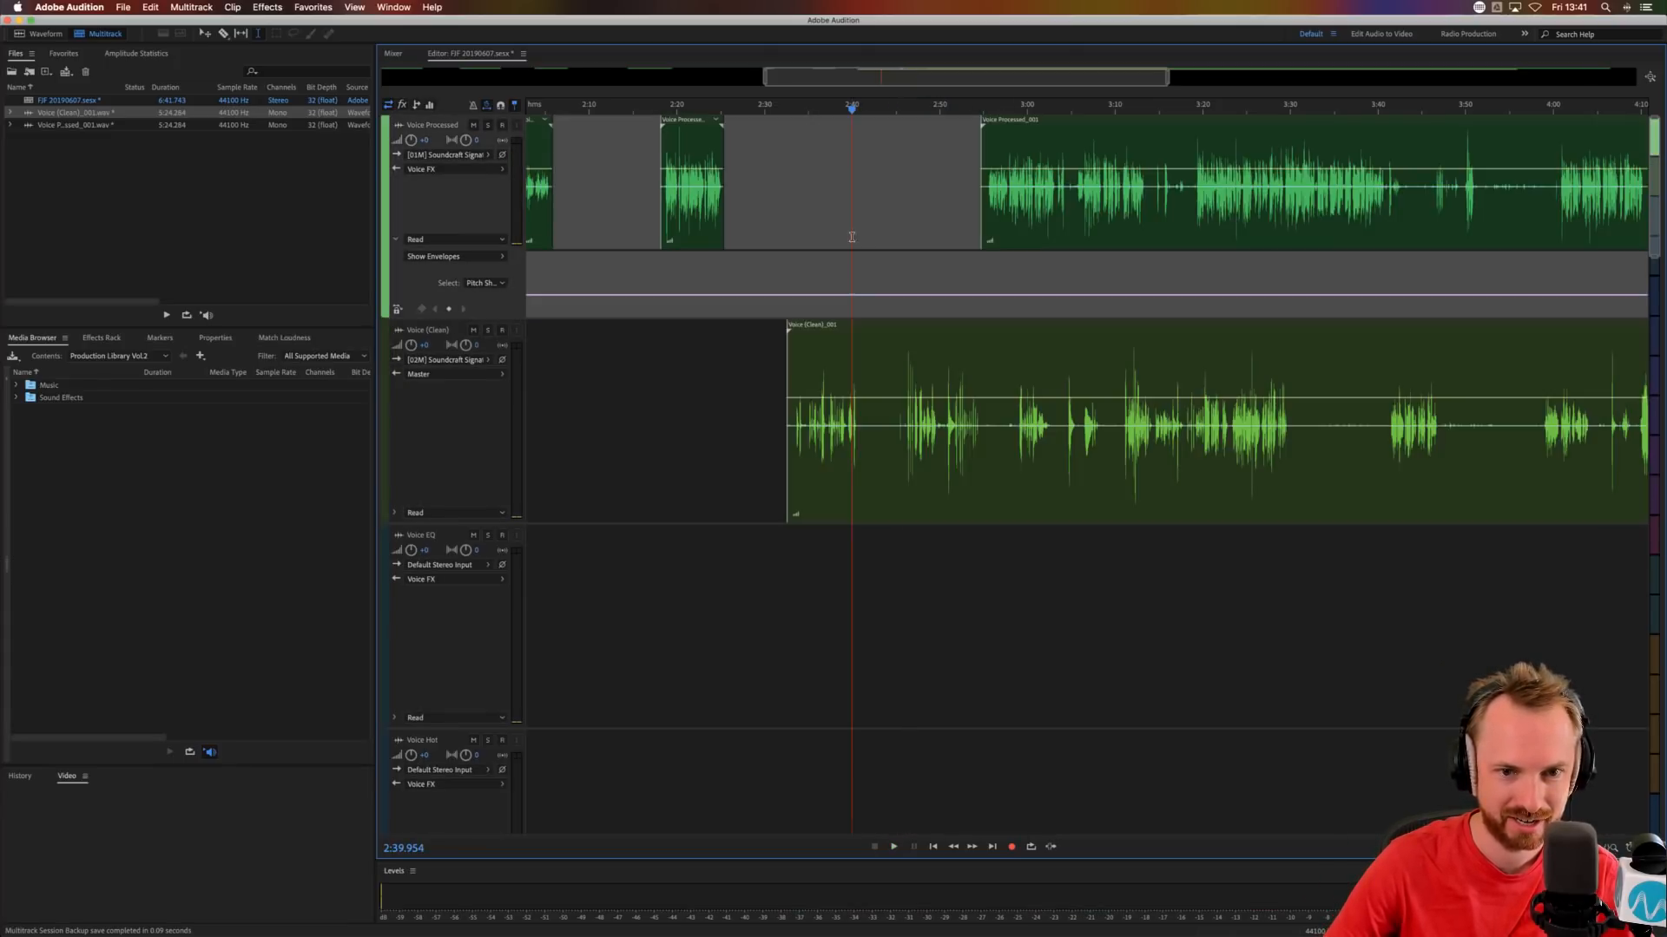
pyautogui.hotkey('ctrl', 'v')
pyautogui.moveTo(890, 324); pyautogui.dragTo(1147, 325)
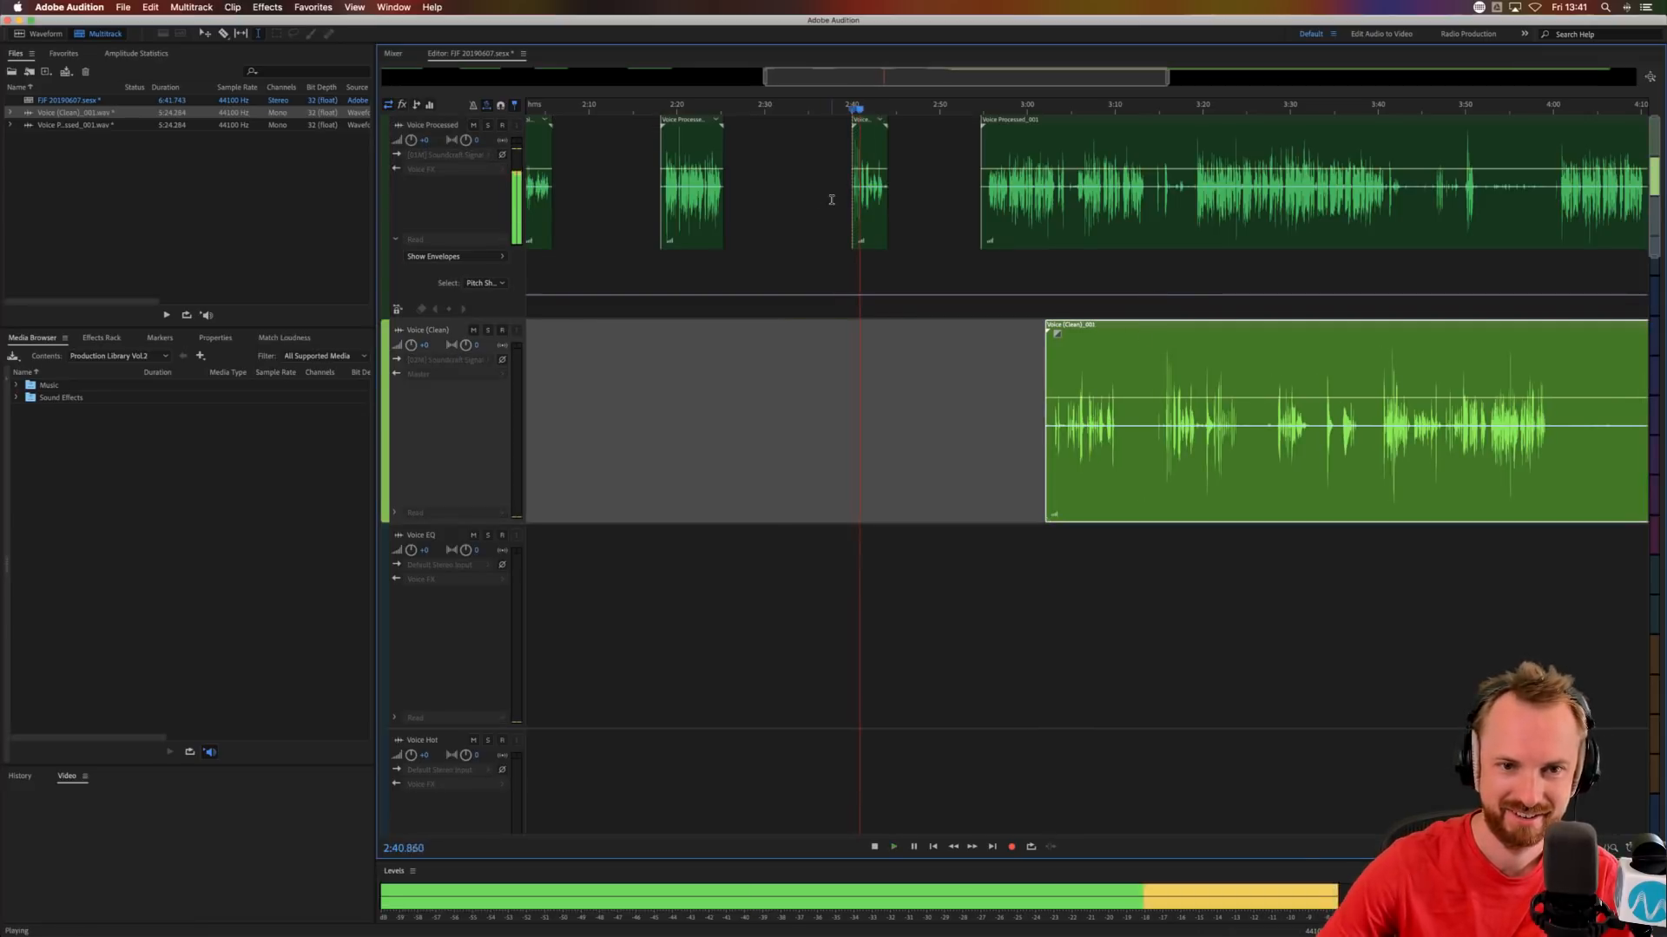
pyautogui.scroll(5, 871, 115)
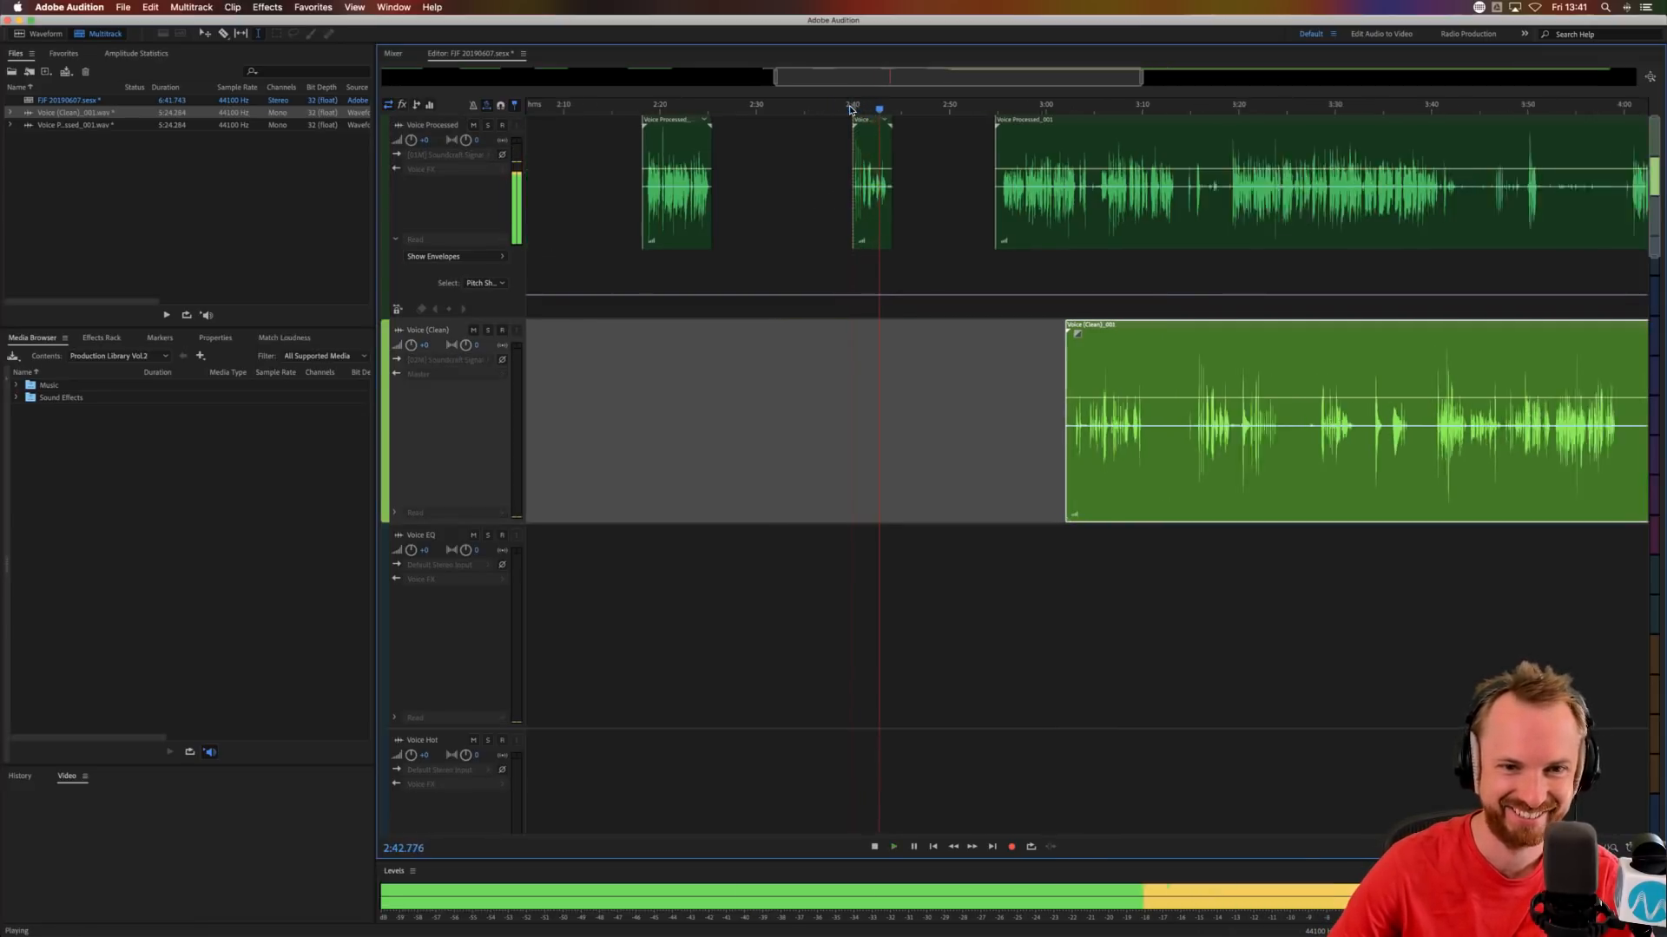
pyautogui.press('space')
# Move the remaining long Voice Processed and Voice (Clean) clips together, so the Voice Processed clip starts at about 5:37.
pyautogui.scroll(-5, 874, 110)
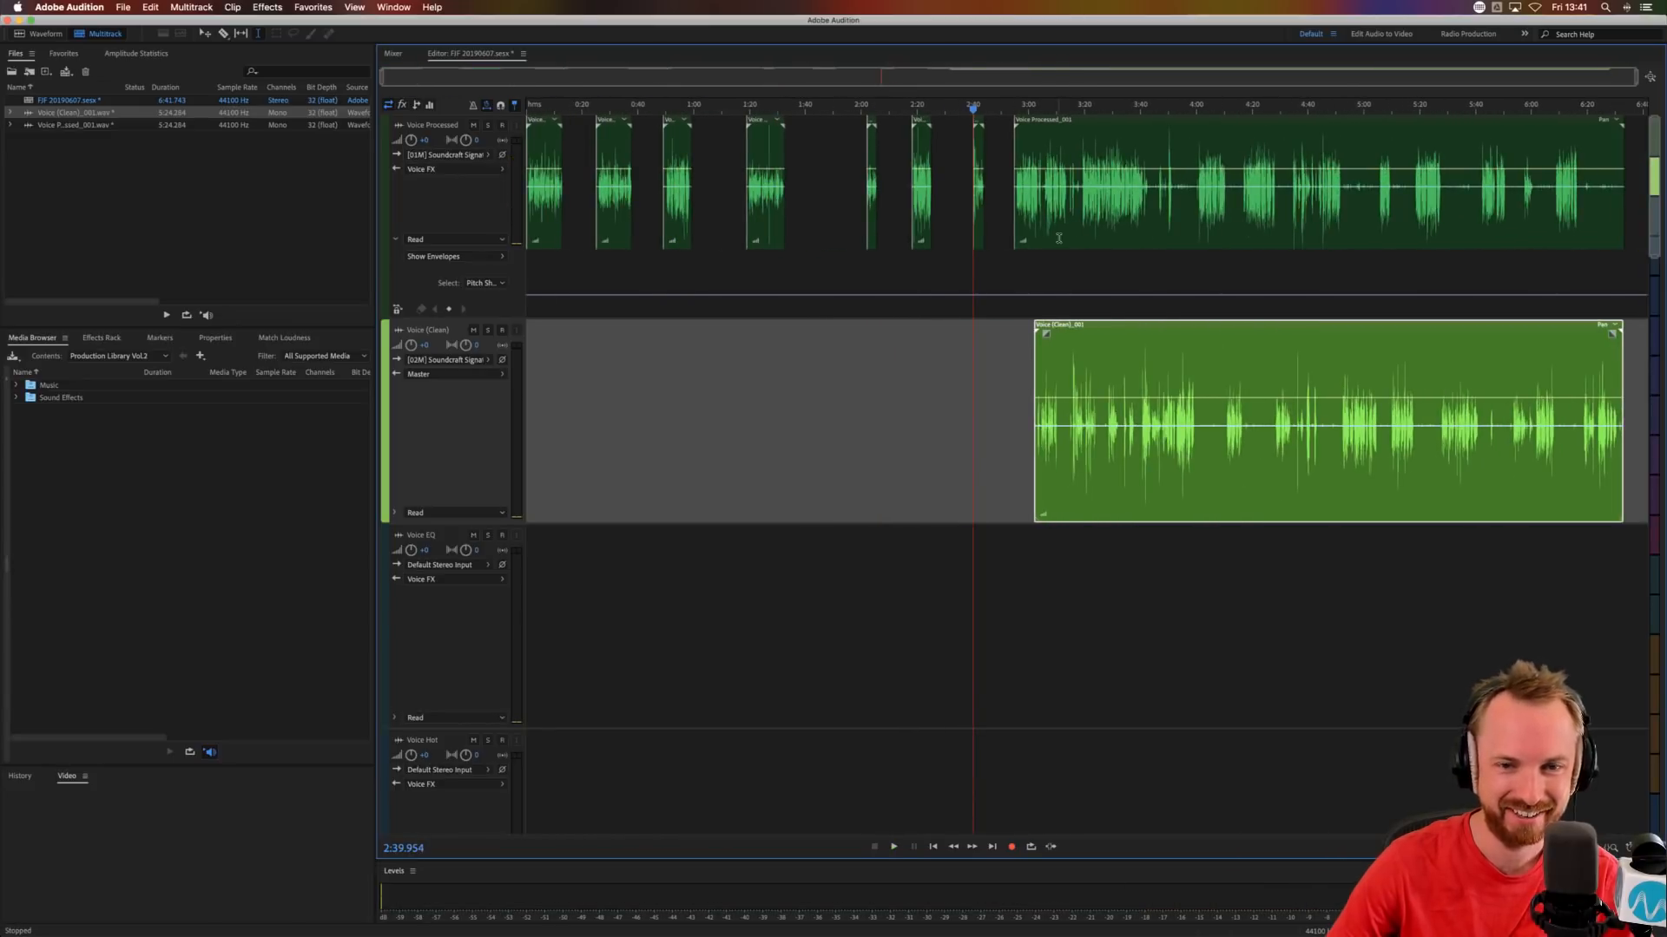
pyautogui.moveTo(1067, 198); pyautogui.dragTo(1348, 569)
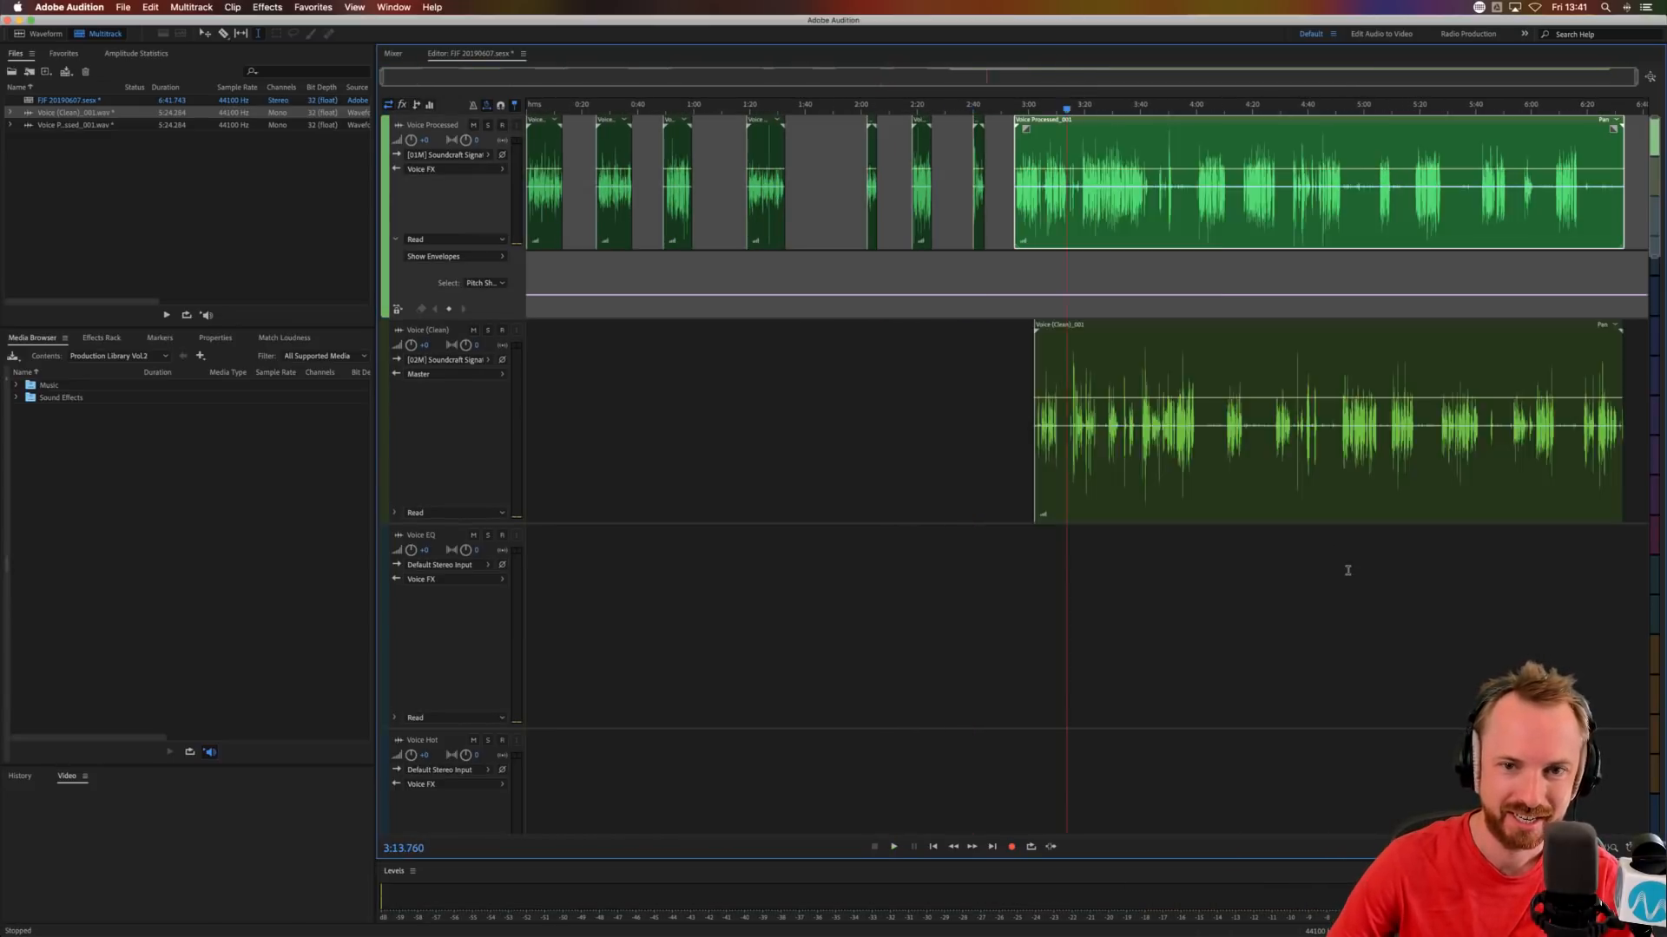
pyautogui.moveTo(1129, 119); pyautogui.dragTo(1548, 120)
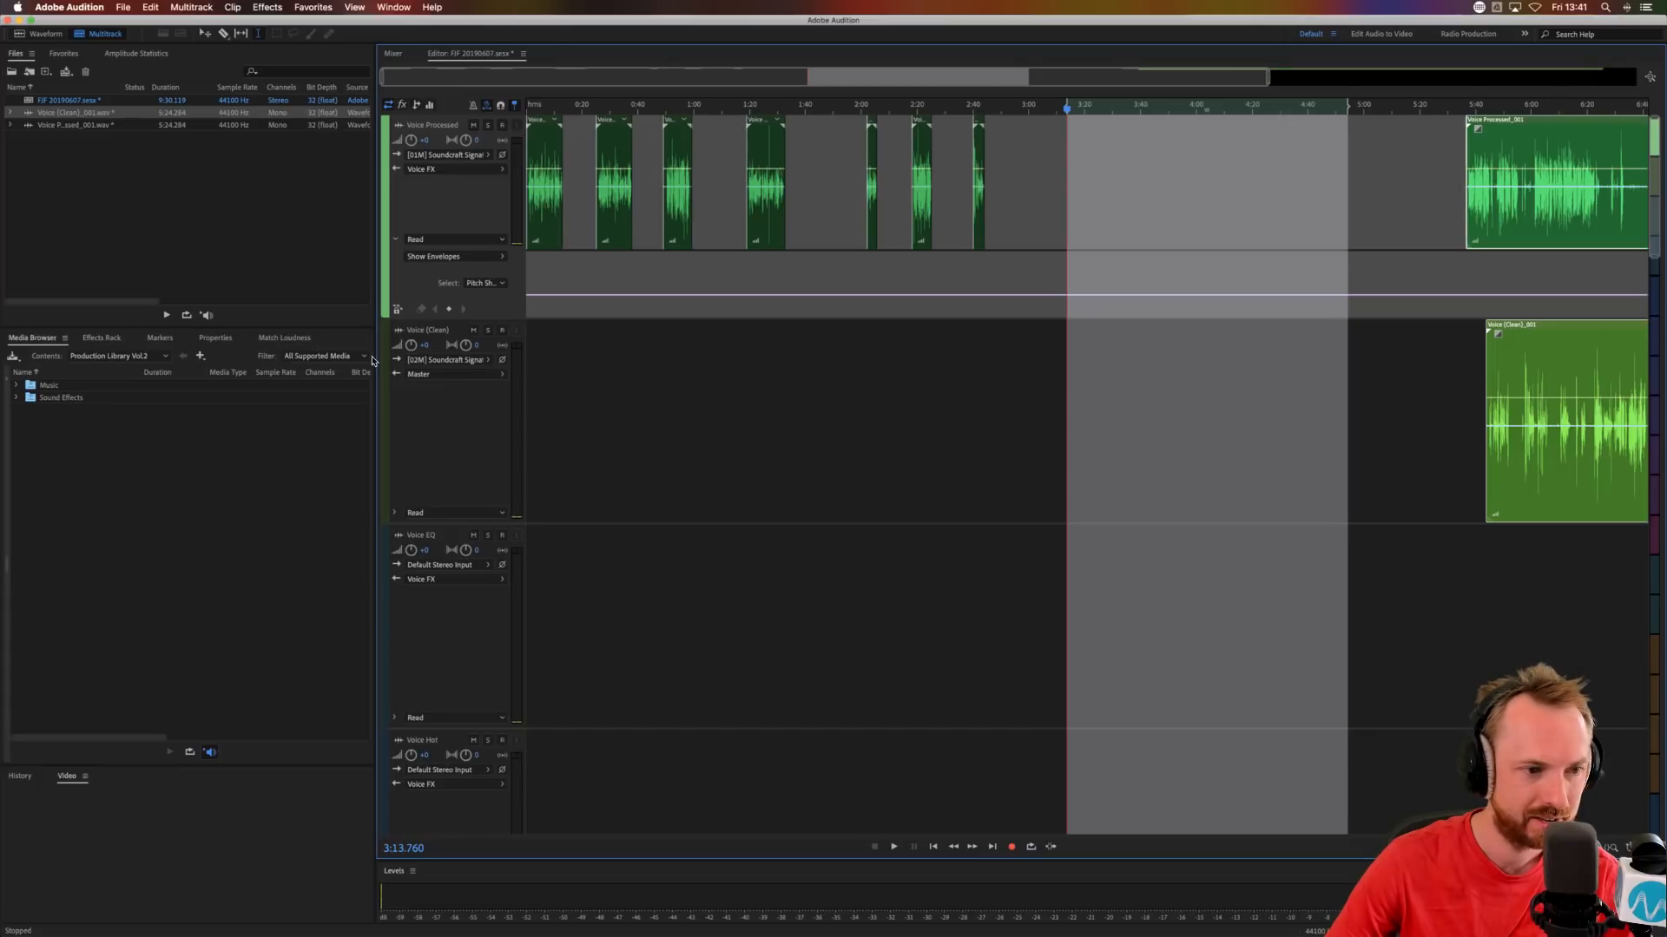
# Browse the BIG RADIO IMAGING PACK to the CHR music folder inside Production Library Vol.8.
pyautogui.click(135, 356)
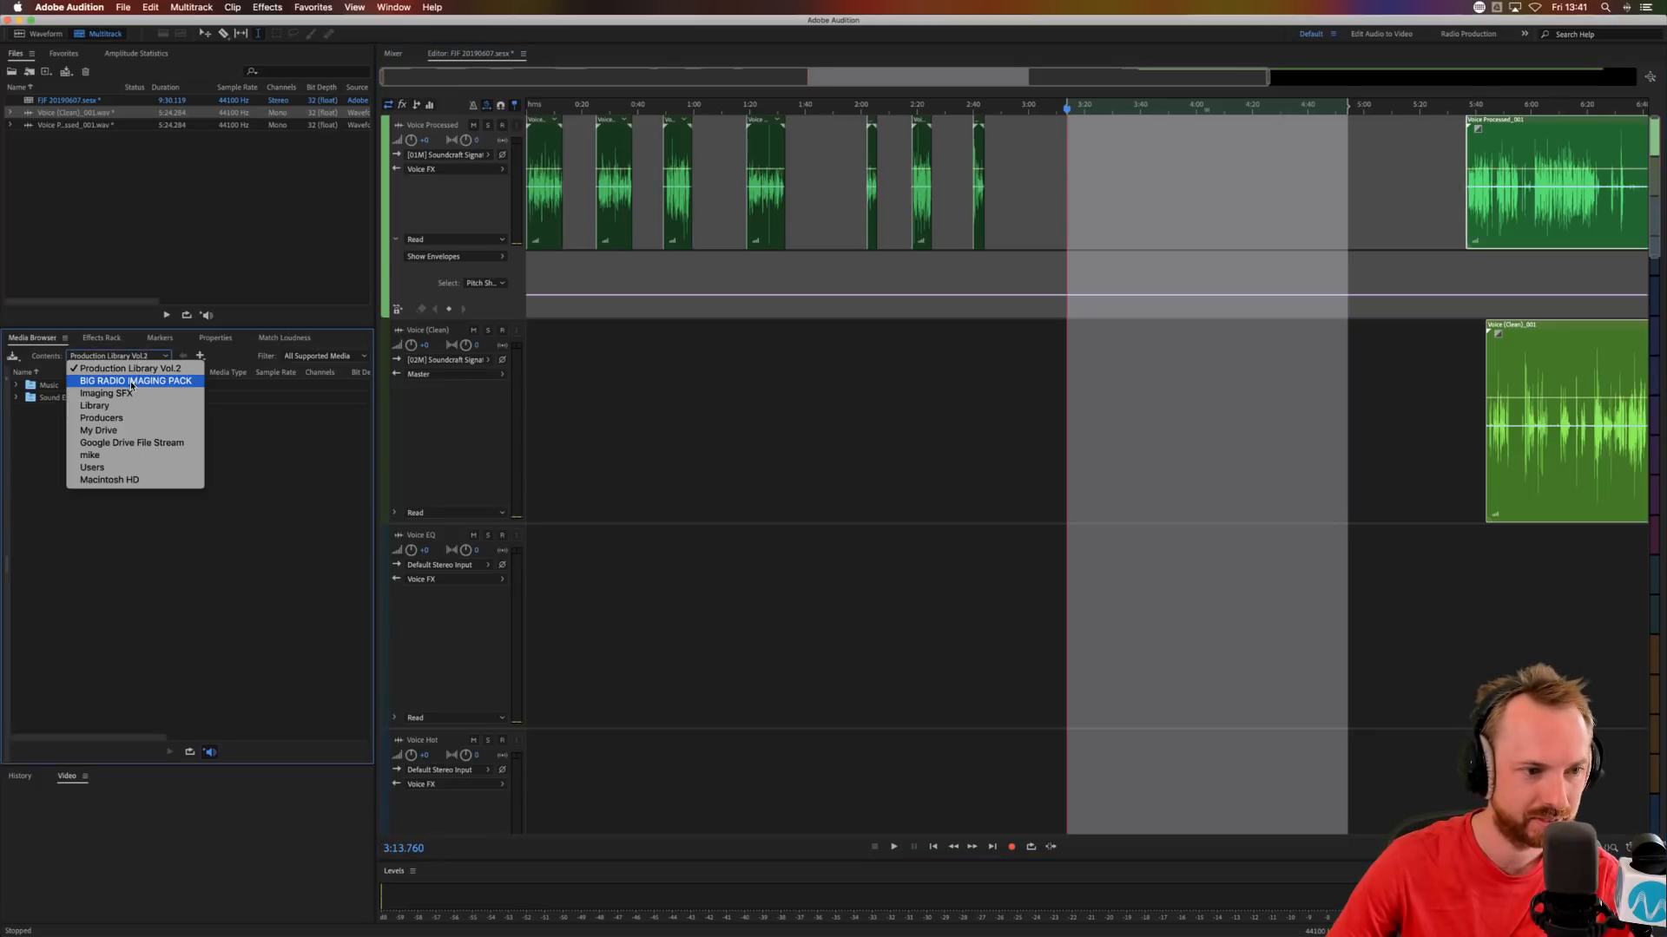
pyautogui.click(130, 386)
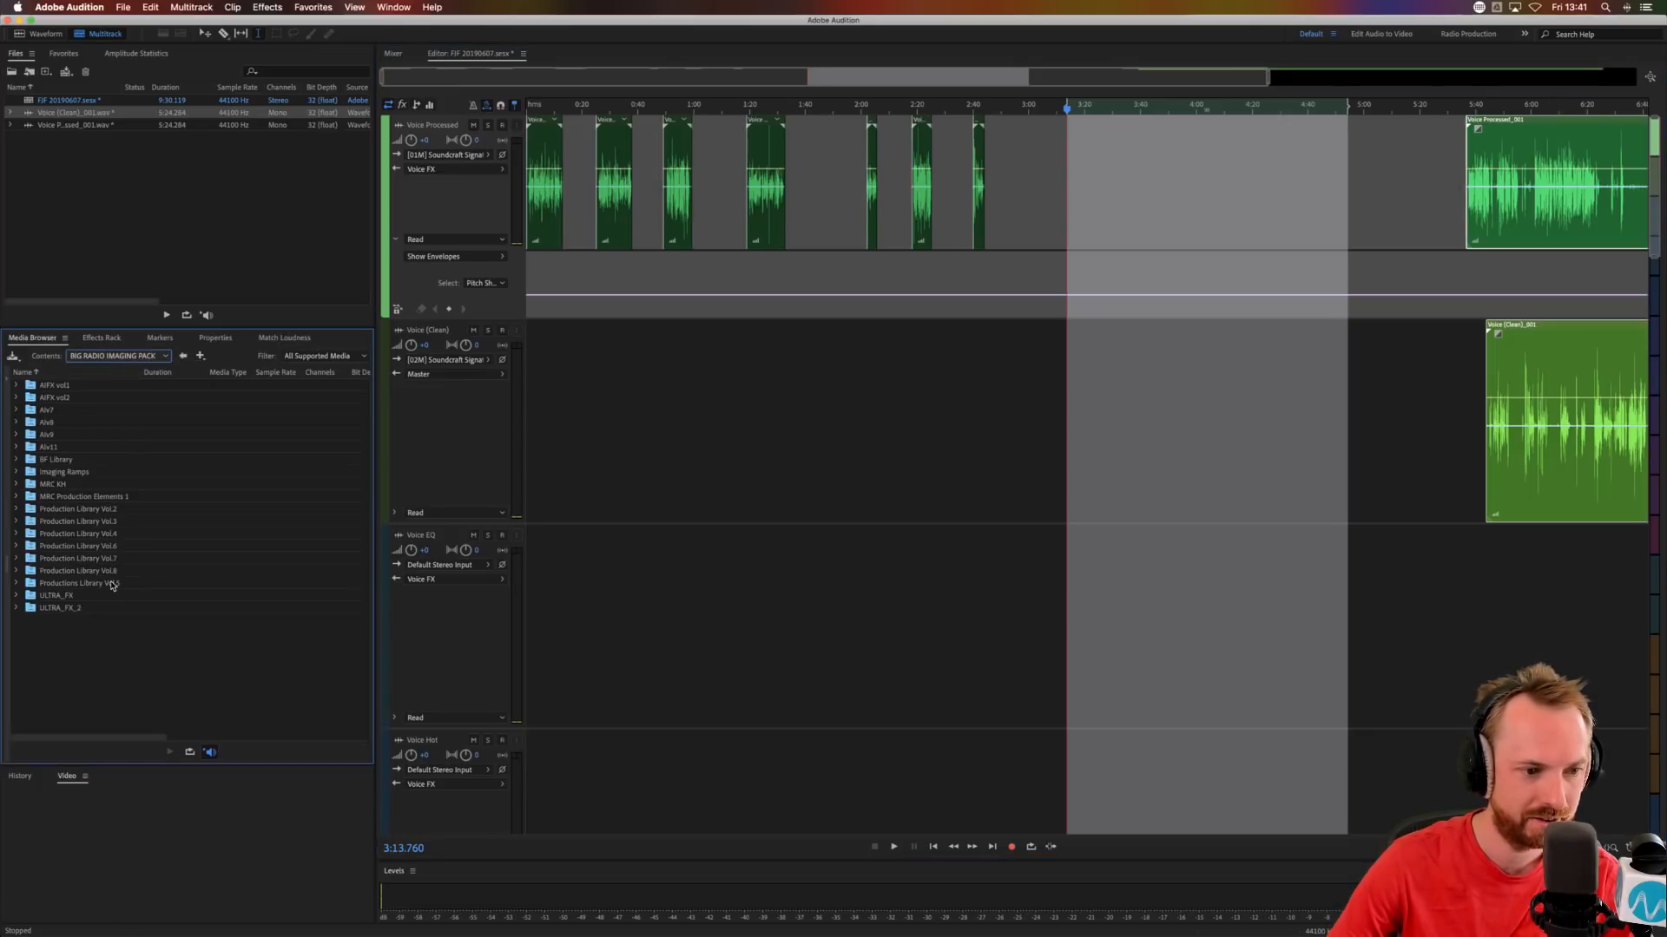
pyautogui.doubleClick(110, 572)
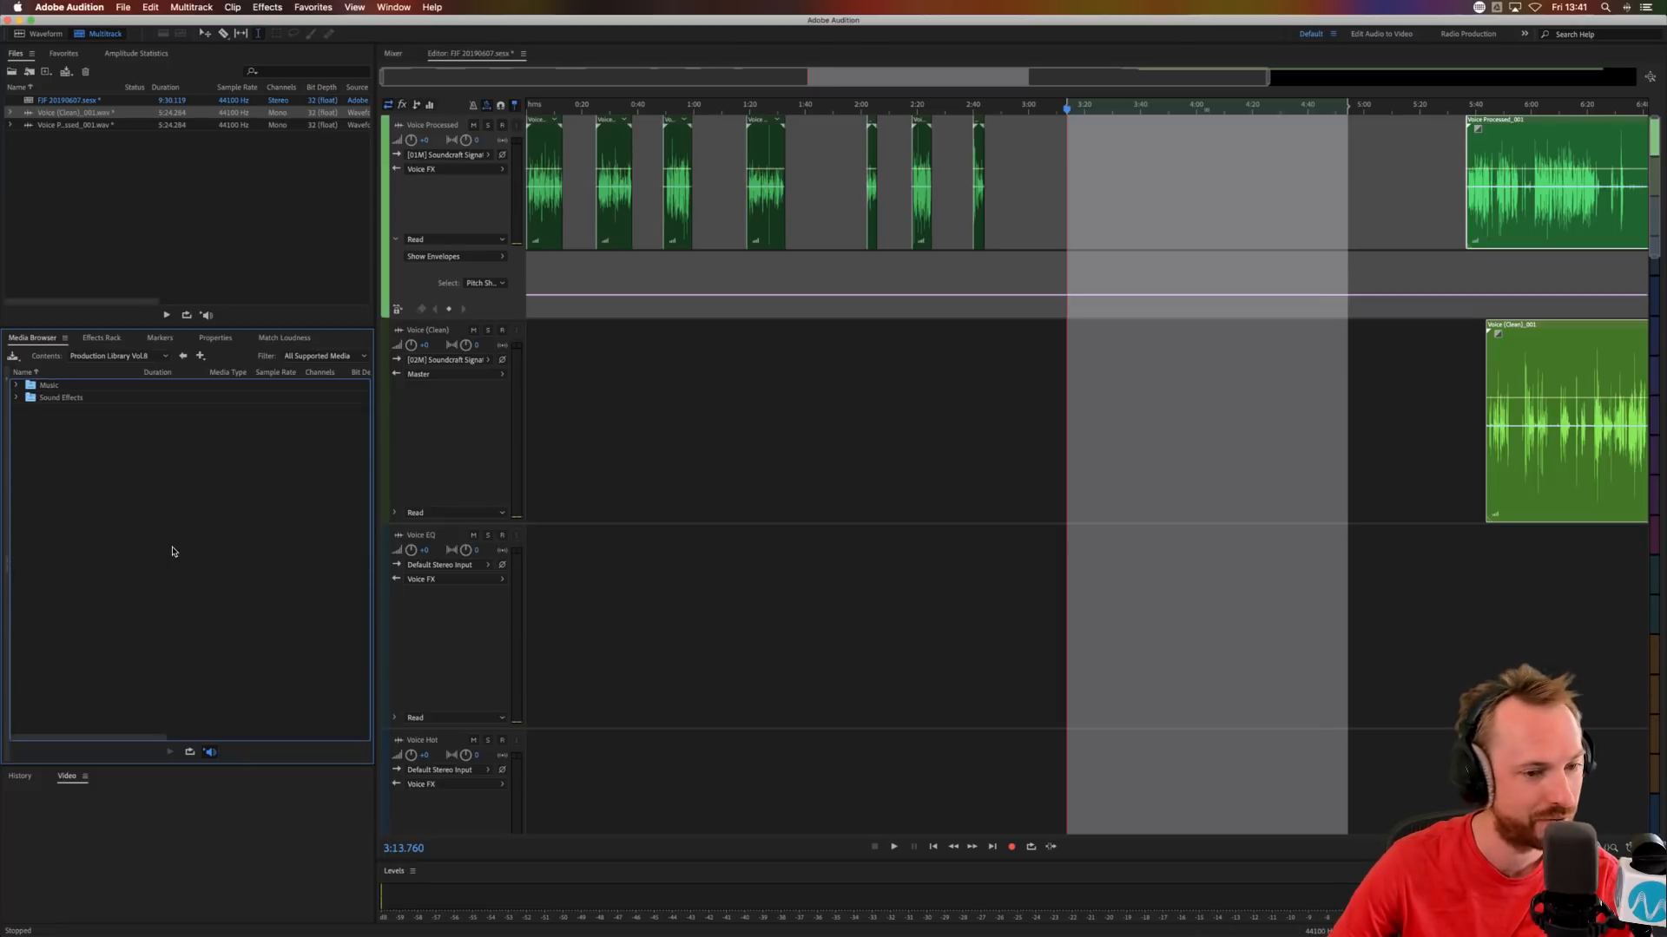
pyautogui.doubleClick(66, 386)
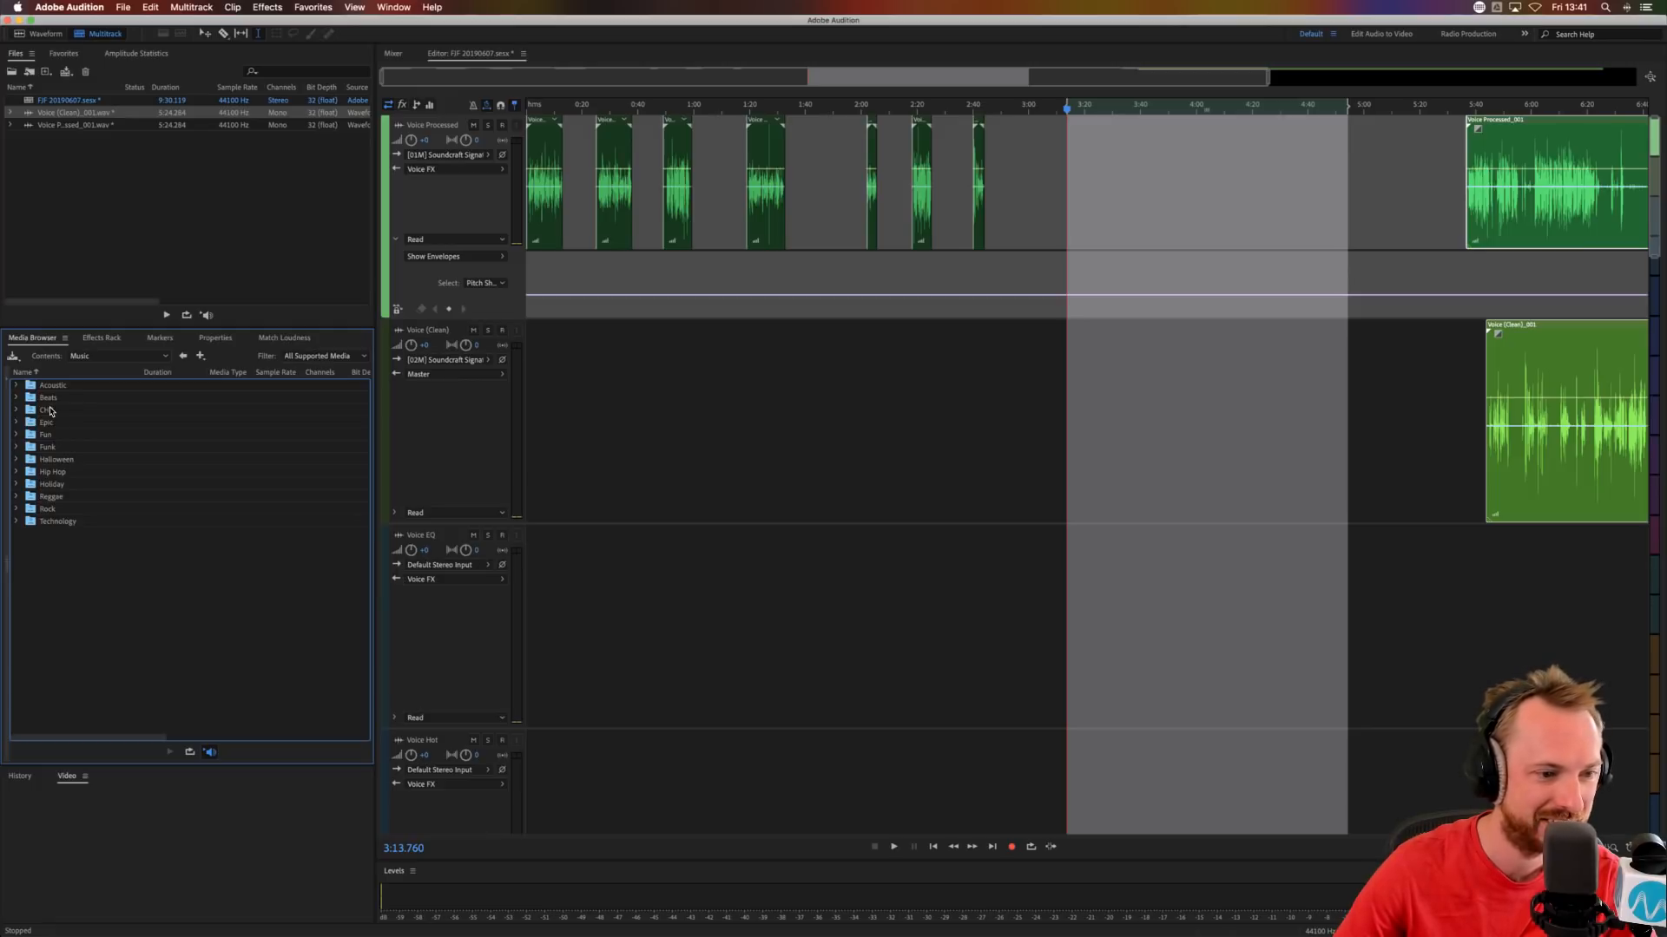
pyautogui.doubleClick(45, 410)
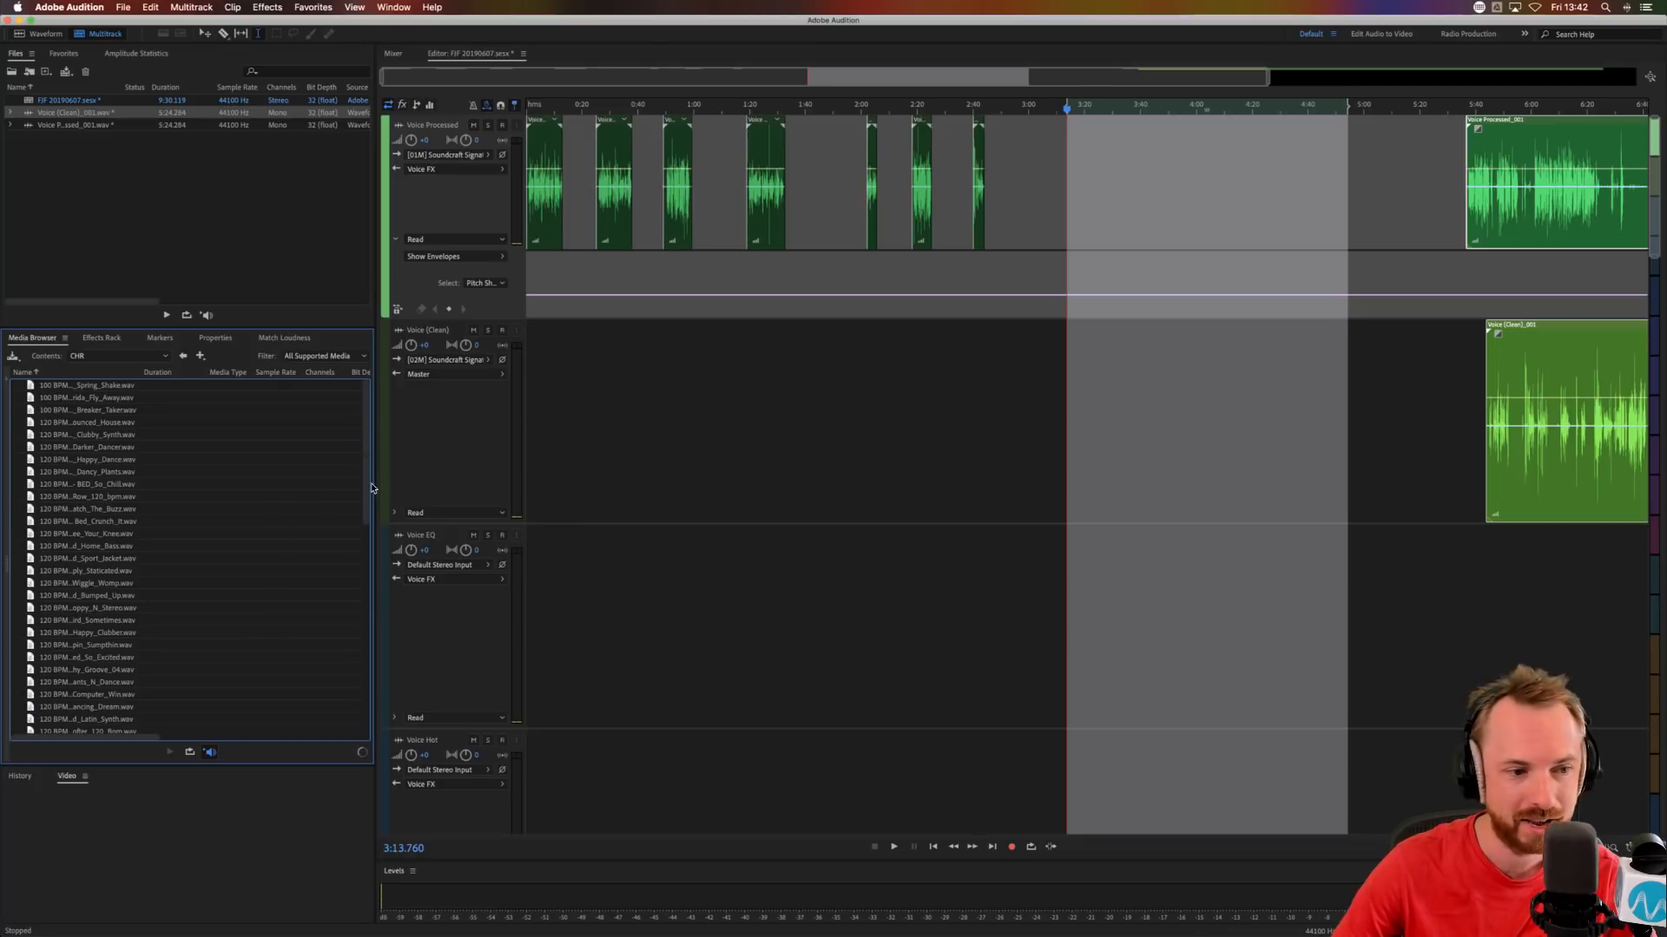
# Add the 120 BPM Dancy Plants music bed to the session and place it on the Music 1 track at about 2:43.
pyautogui.click(108, 474)
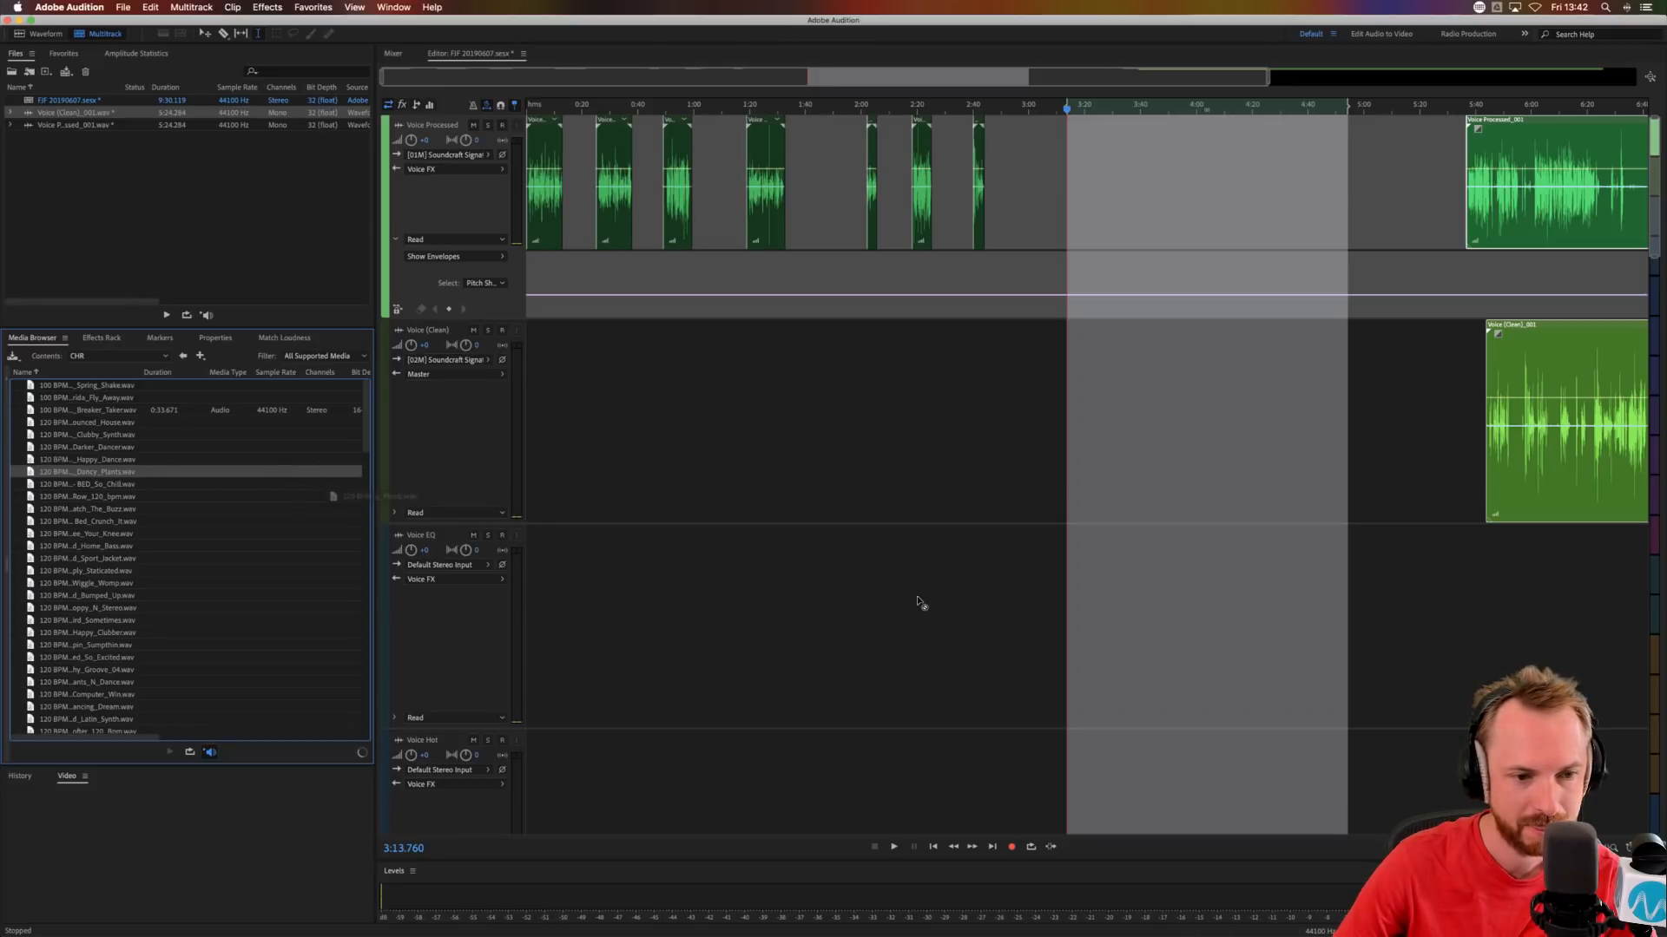
pyautogui.moveTo(922, 604); pyautogui.dragTo(953, 622)
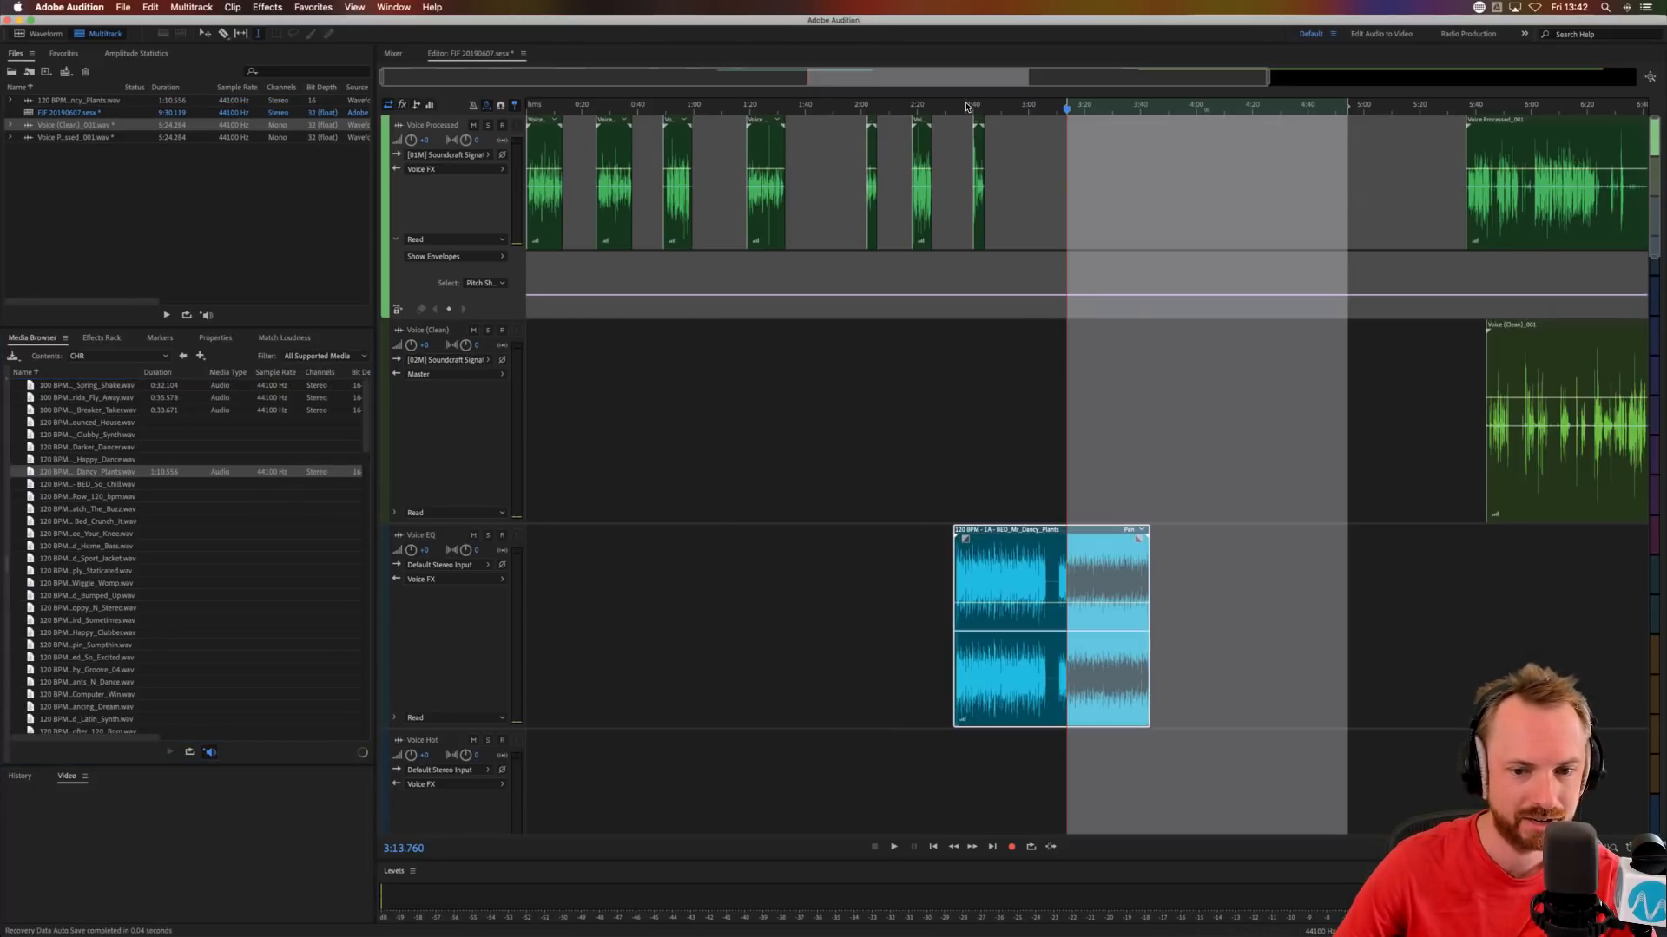
pyautogui.scroll(-4, 966, 106)
pyautogui.scroll(-5, 846, 451)
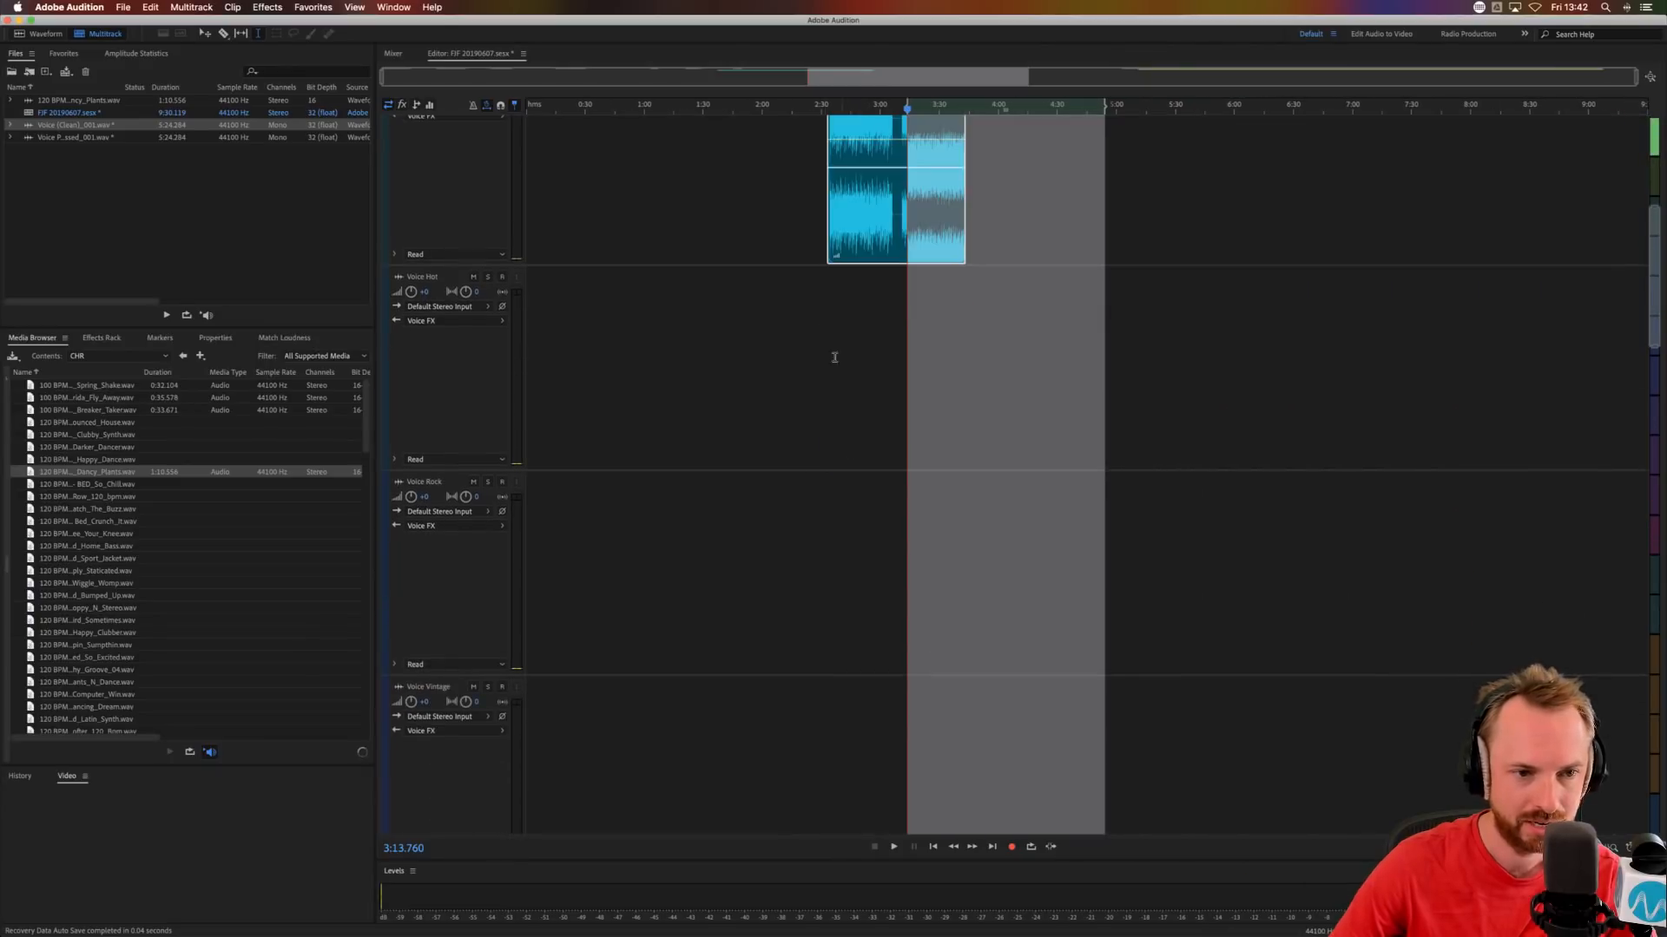
pyautogui.scroll(-5, 516, 350)
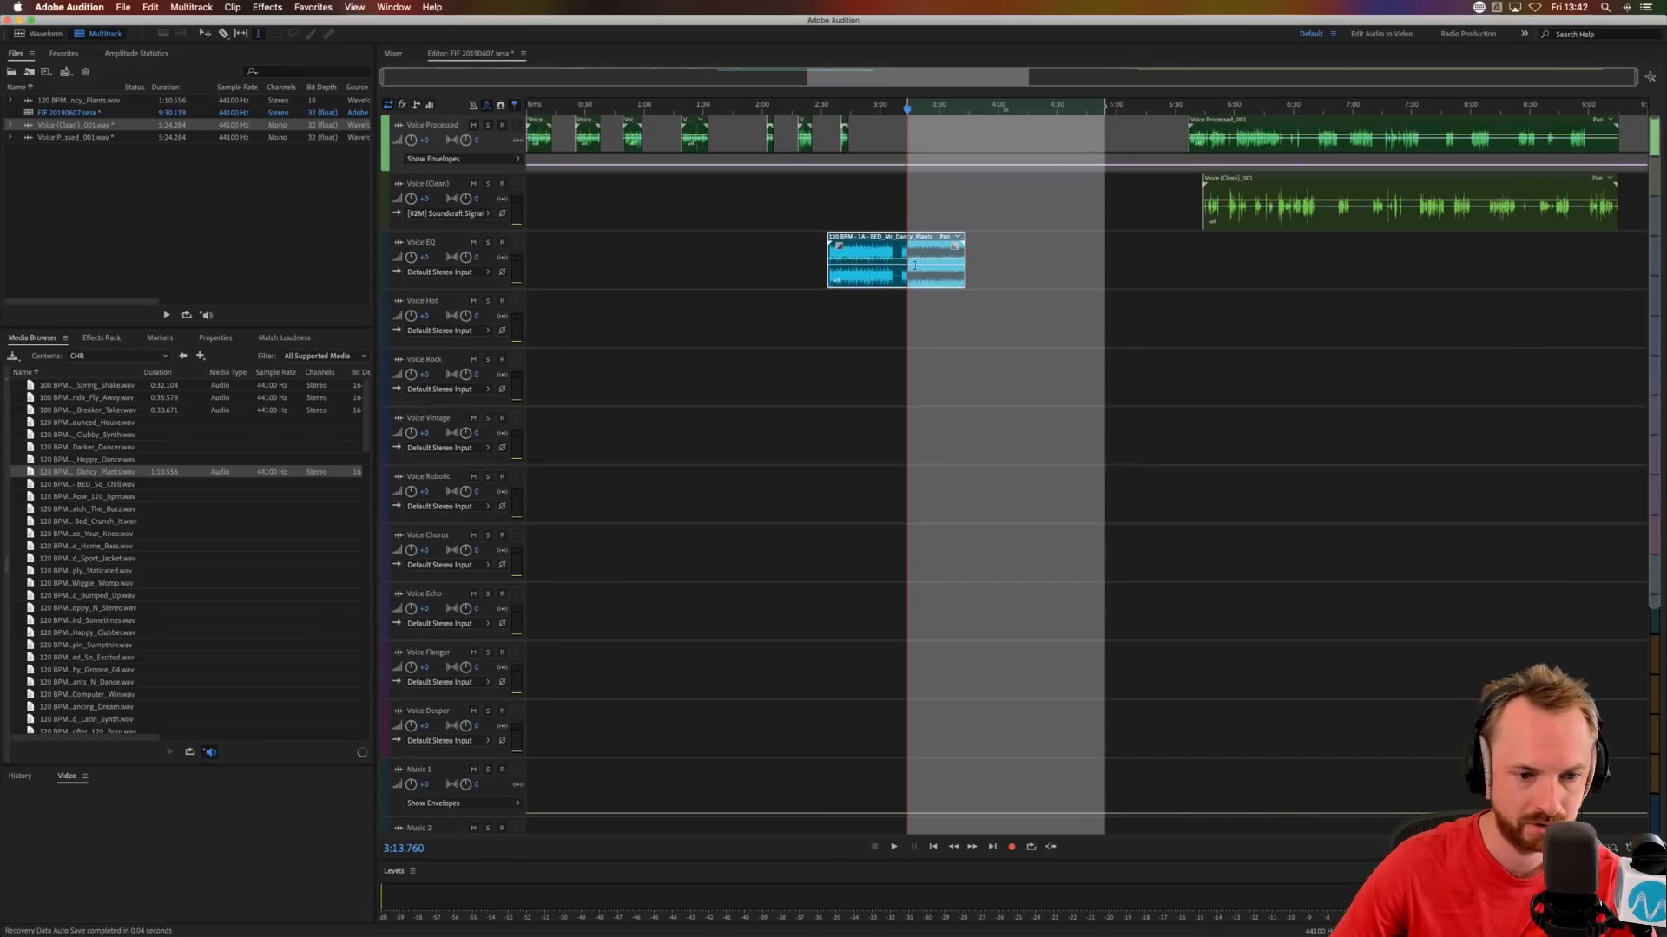
pyautogui.moveTo(914, 264); pyautogui.dragTo(917, 769)
# Audition the start of the music bed and move the short voice clip above it to the Voice Echo track at about 2:44.
pyautogui.click(855, 720)
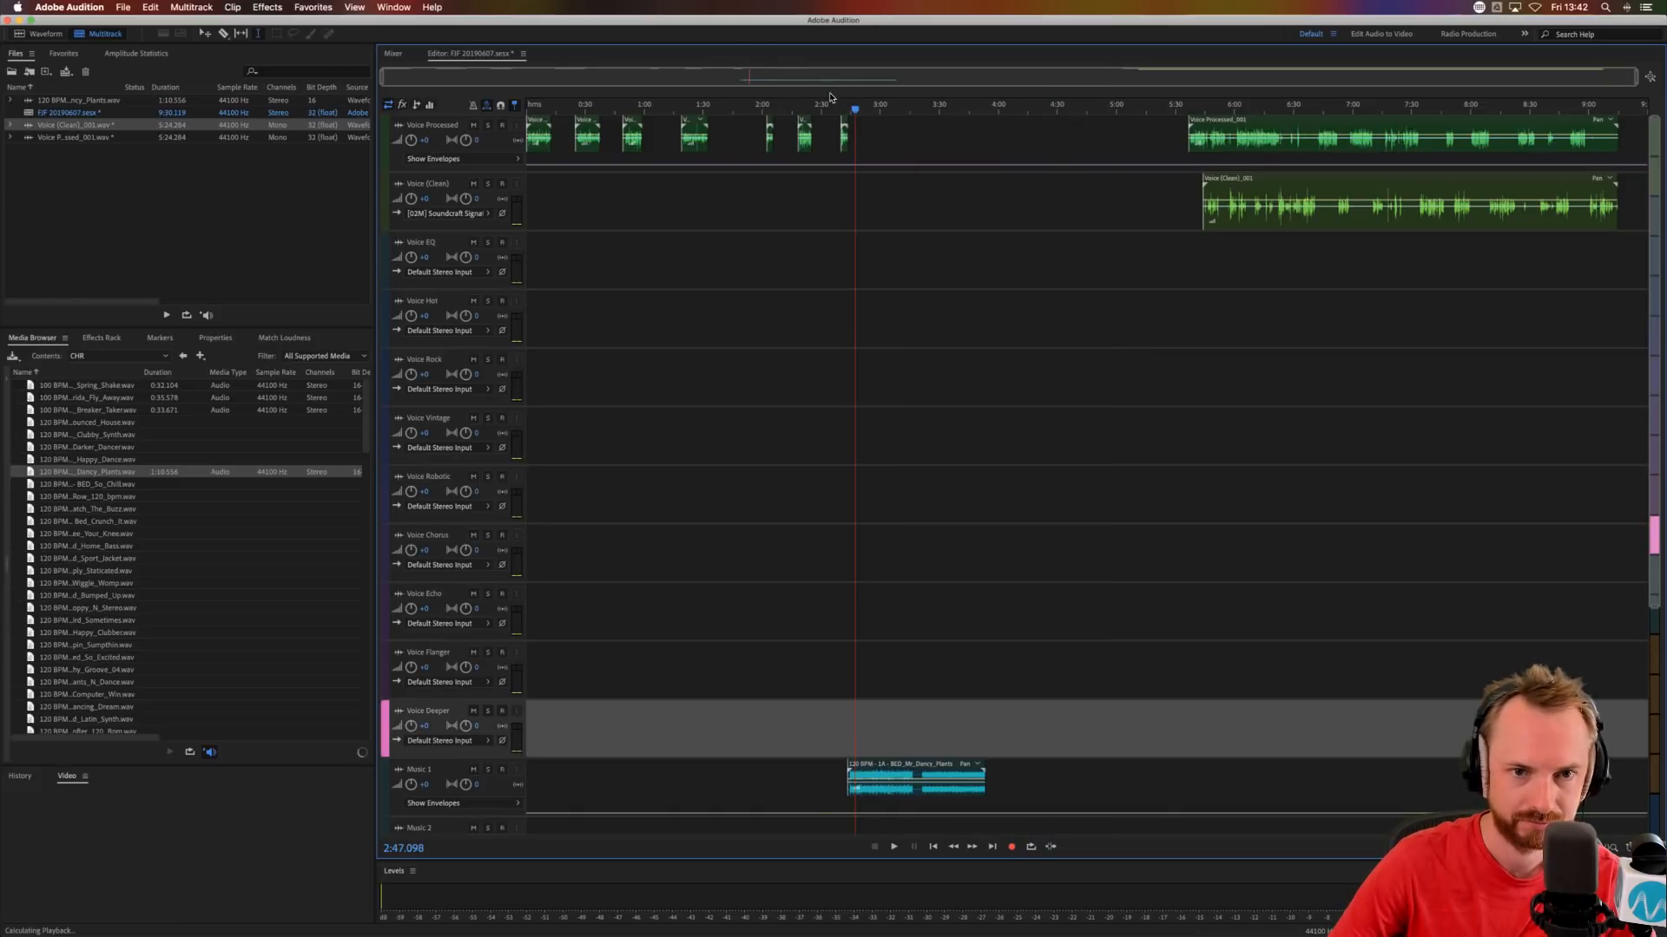
pyautogui.scroll(10, 848, 110)
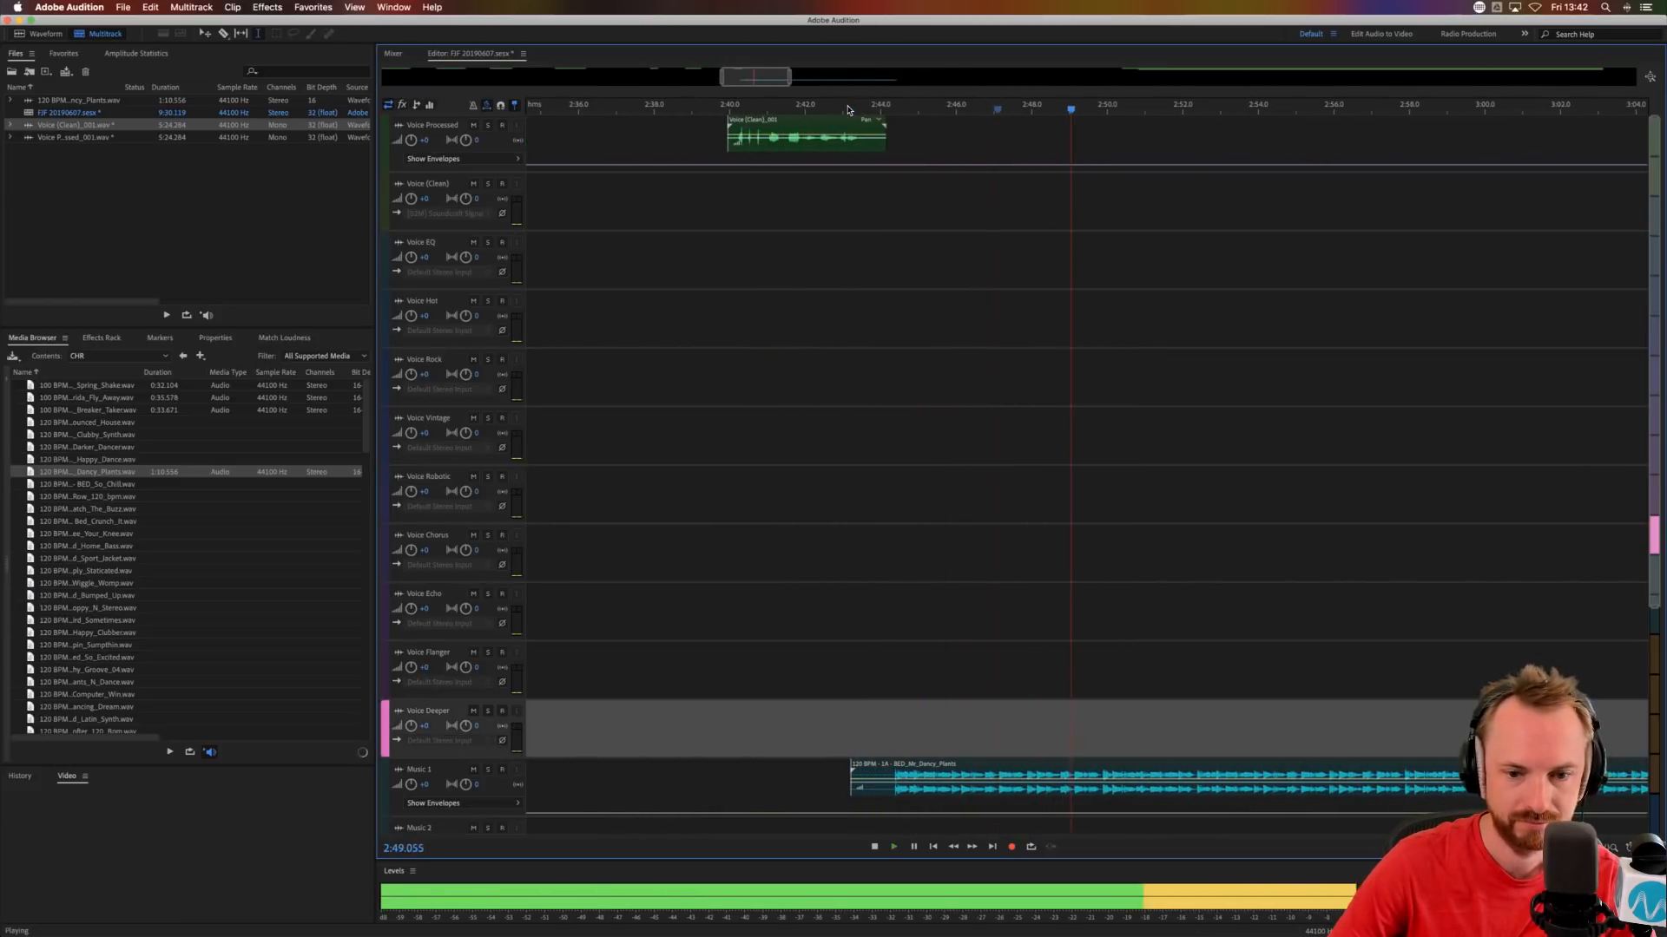
pyautogui.click(873, 244)
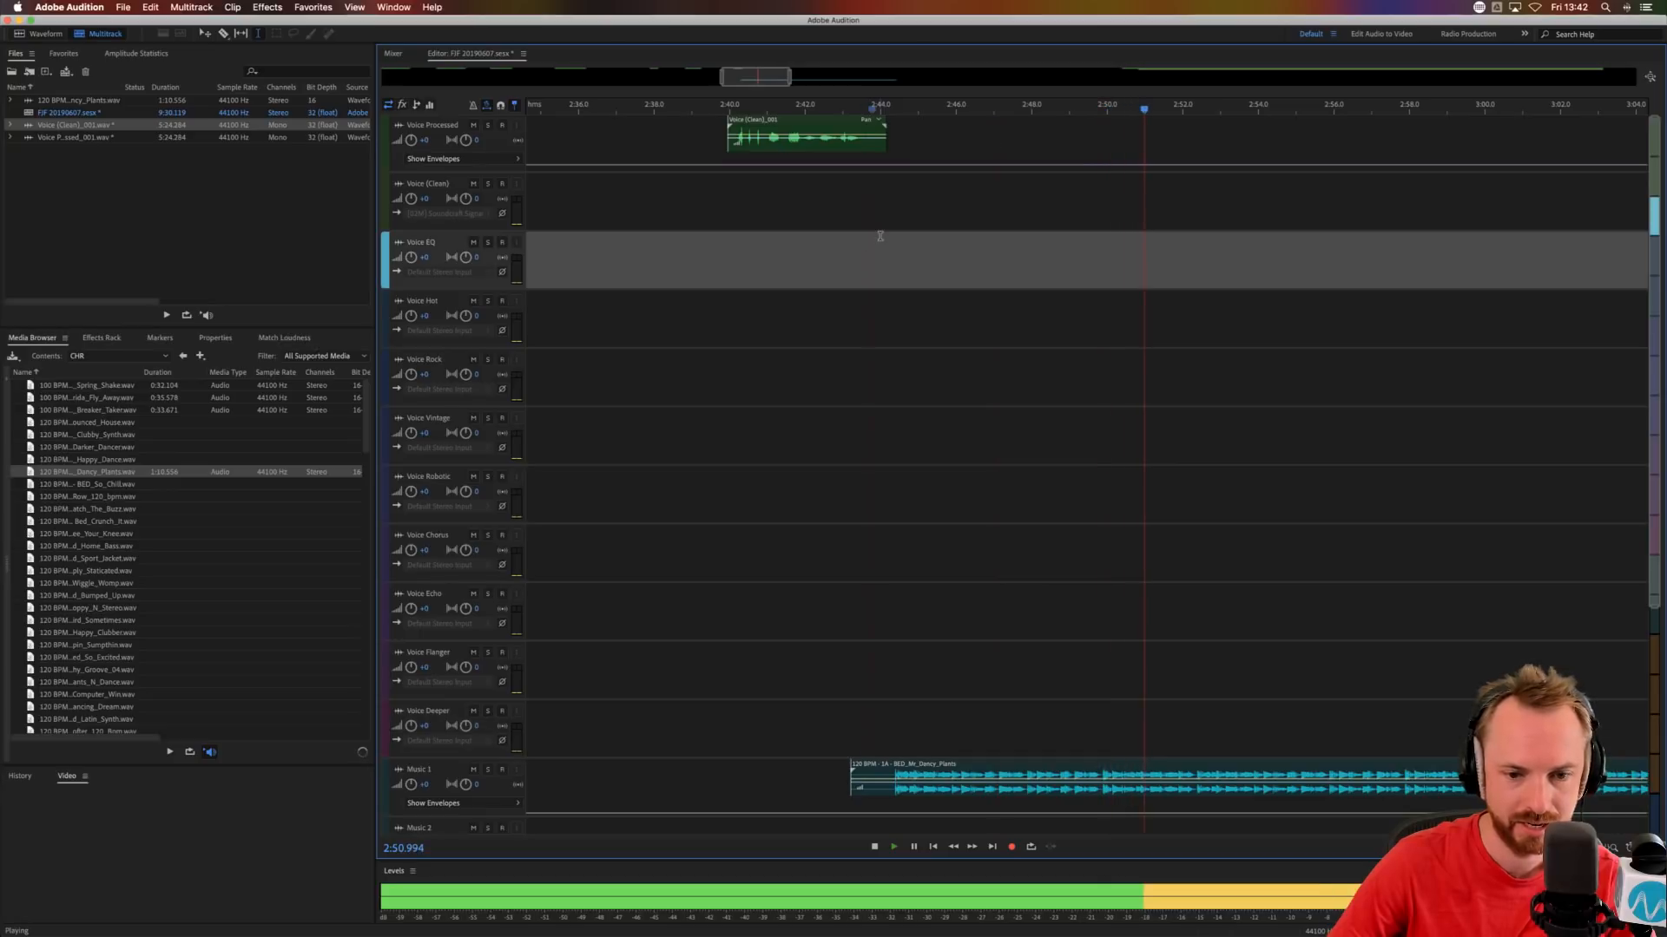
pyautogui.press('space')
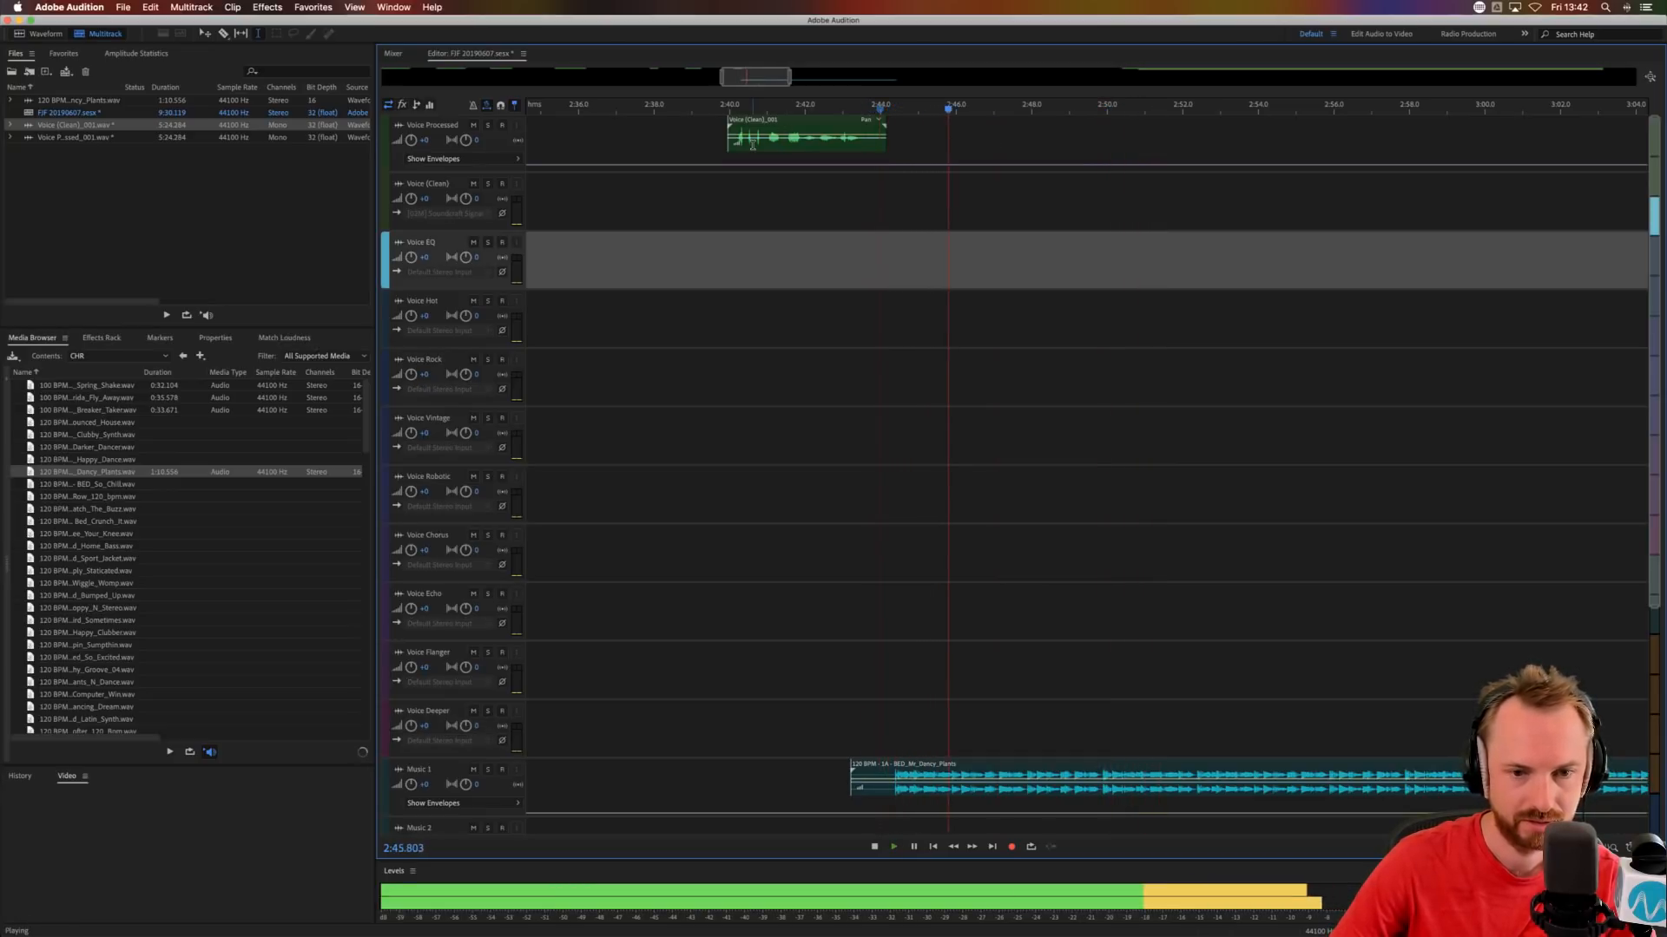
pyautogui.press('space')
pyautogui.moveTo(751, 145); pyautogui.dragTo(919, 591)
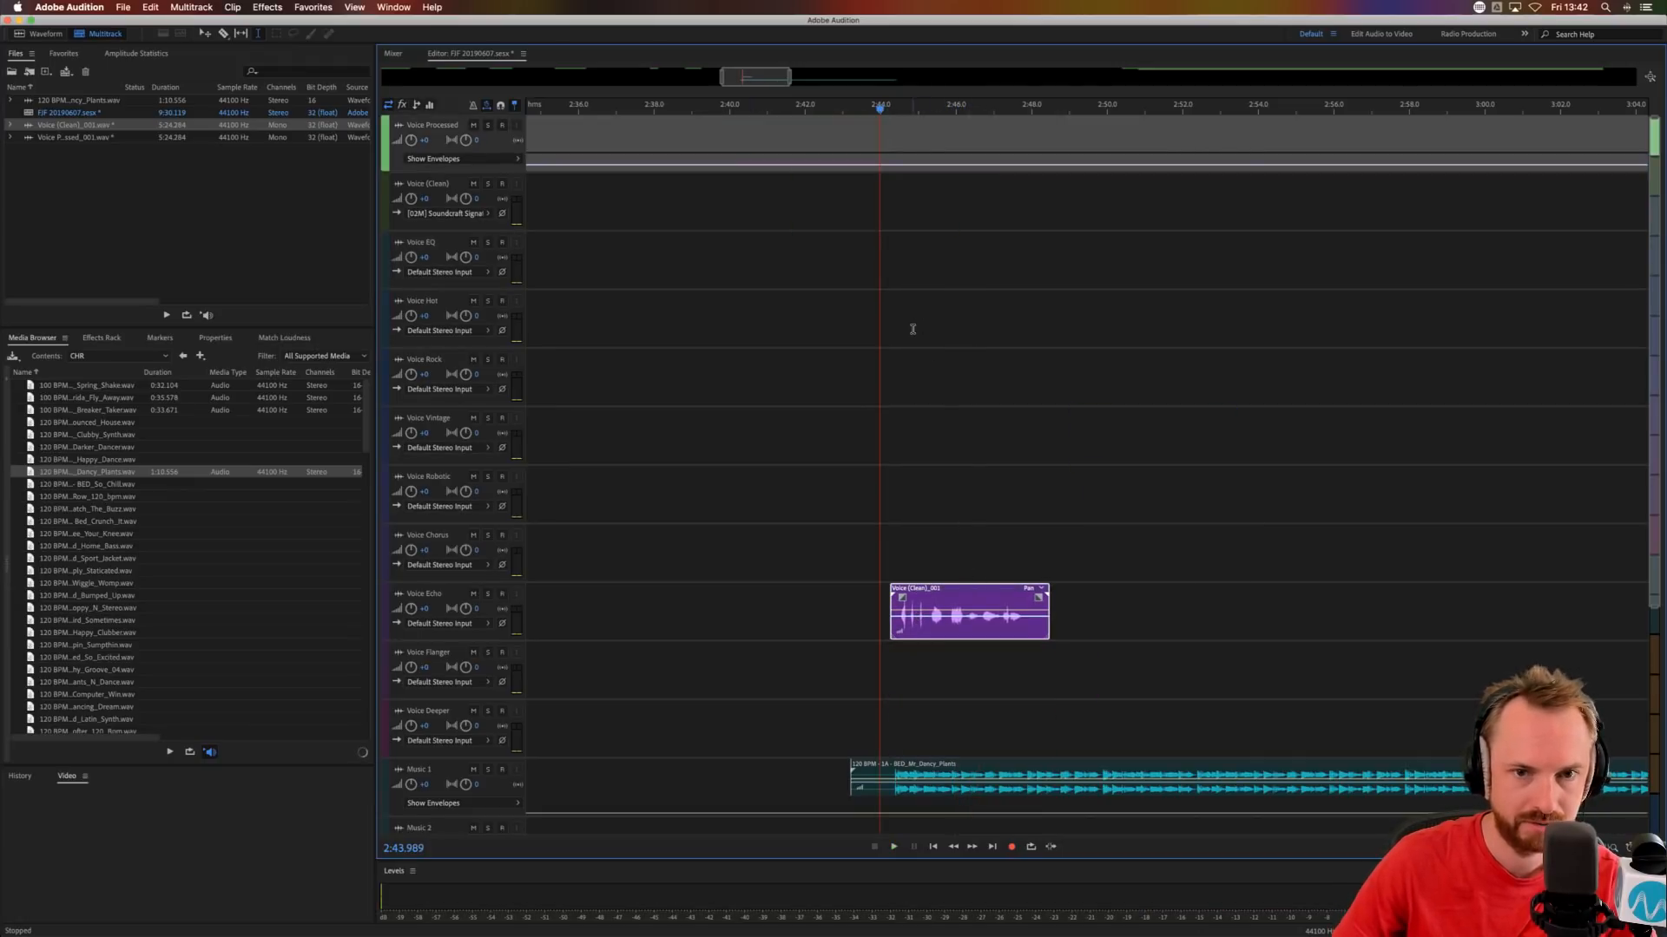
# Move the voice clip from Voice Echo to the Voice Chorus track, starting at about 2:44.1, and audition it against the music.
pyautogui.scroll(5, 868, 109)
pyautogui.scroll(-5, 921, 577)
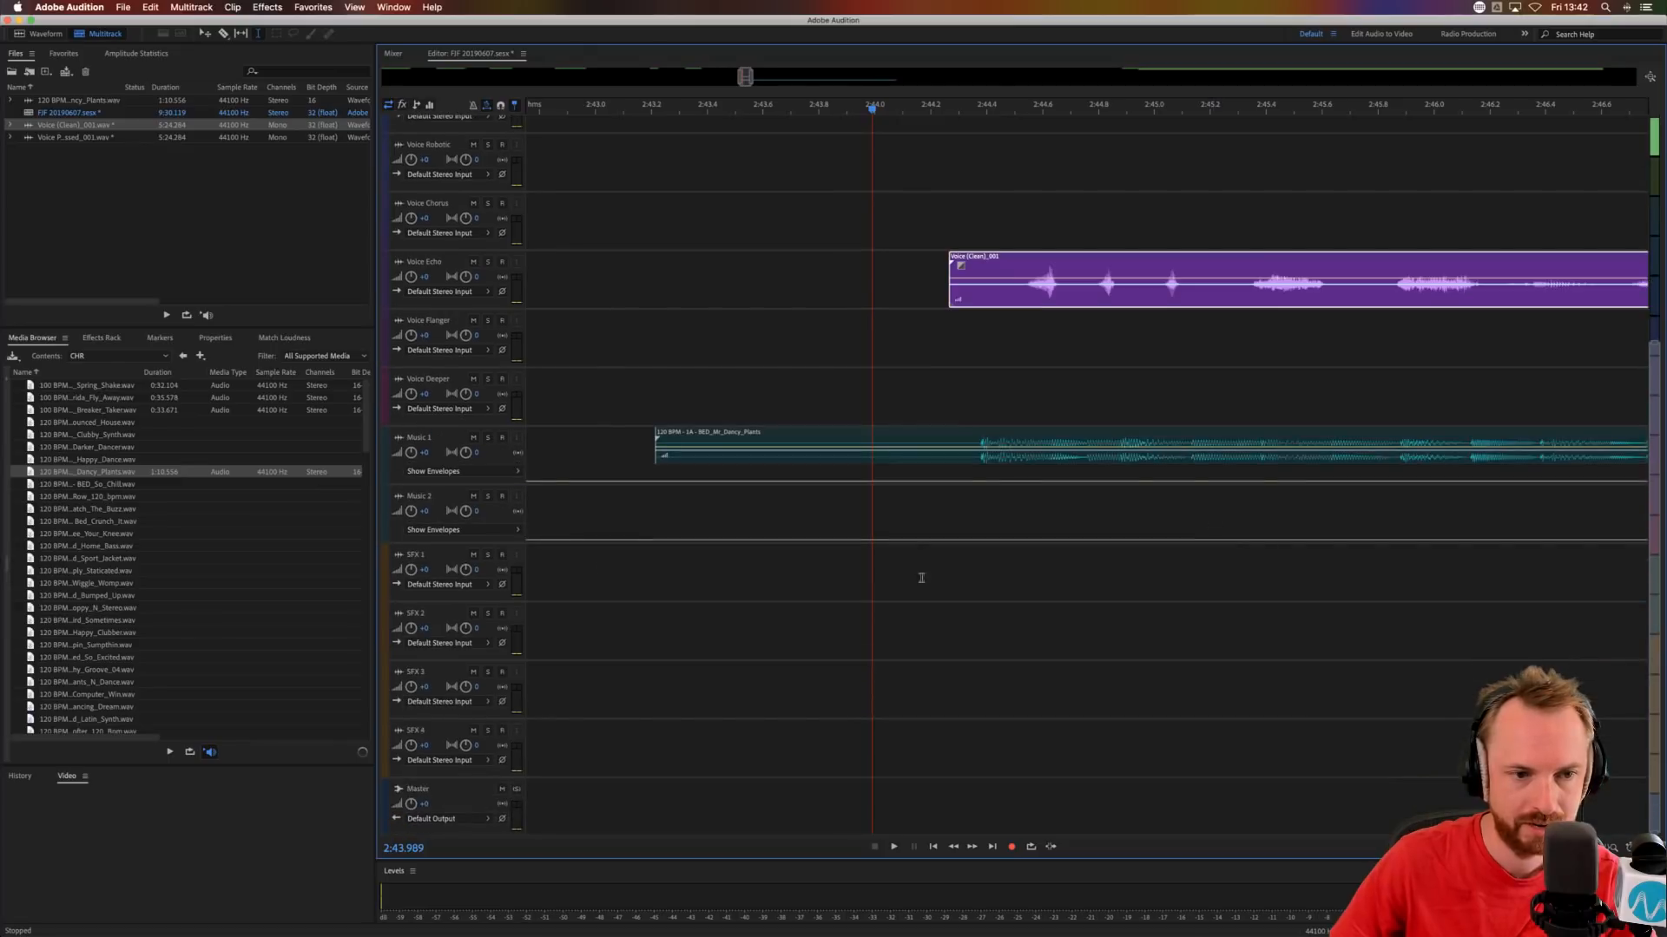
pyautogui.scroll(4, 466, 441)
pyautogui.scroll(4, 1034, 338)
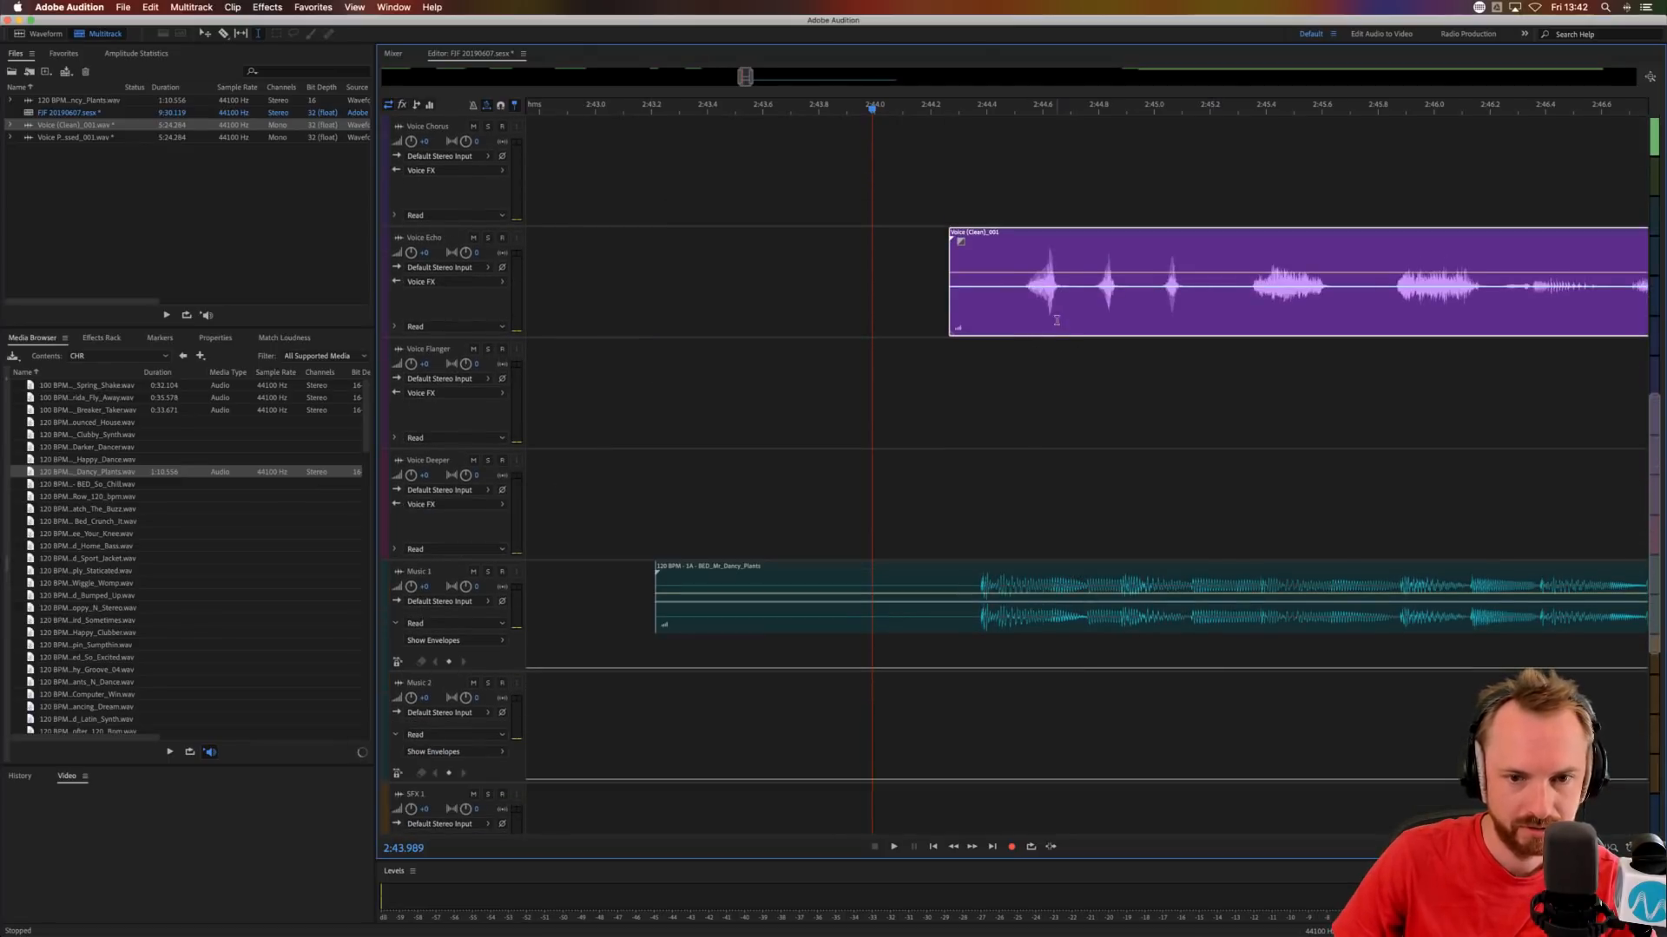
pyautogui.moveTo(1054, 317); pyautogui.dragTo(1026, 204)
pyautogui.click(984, 327)
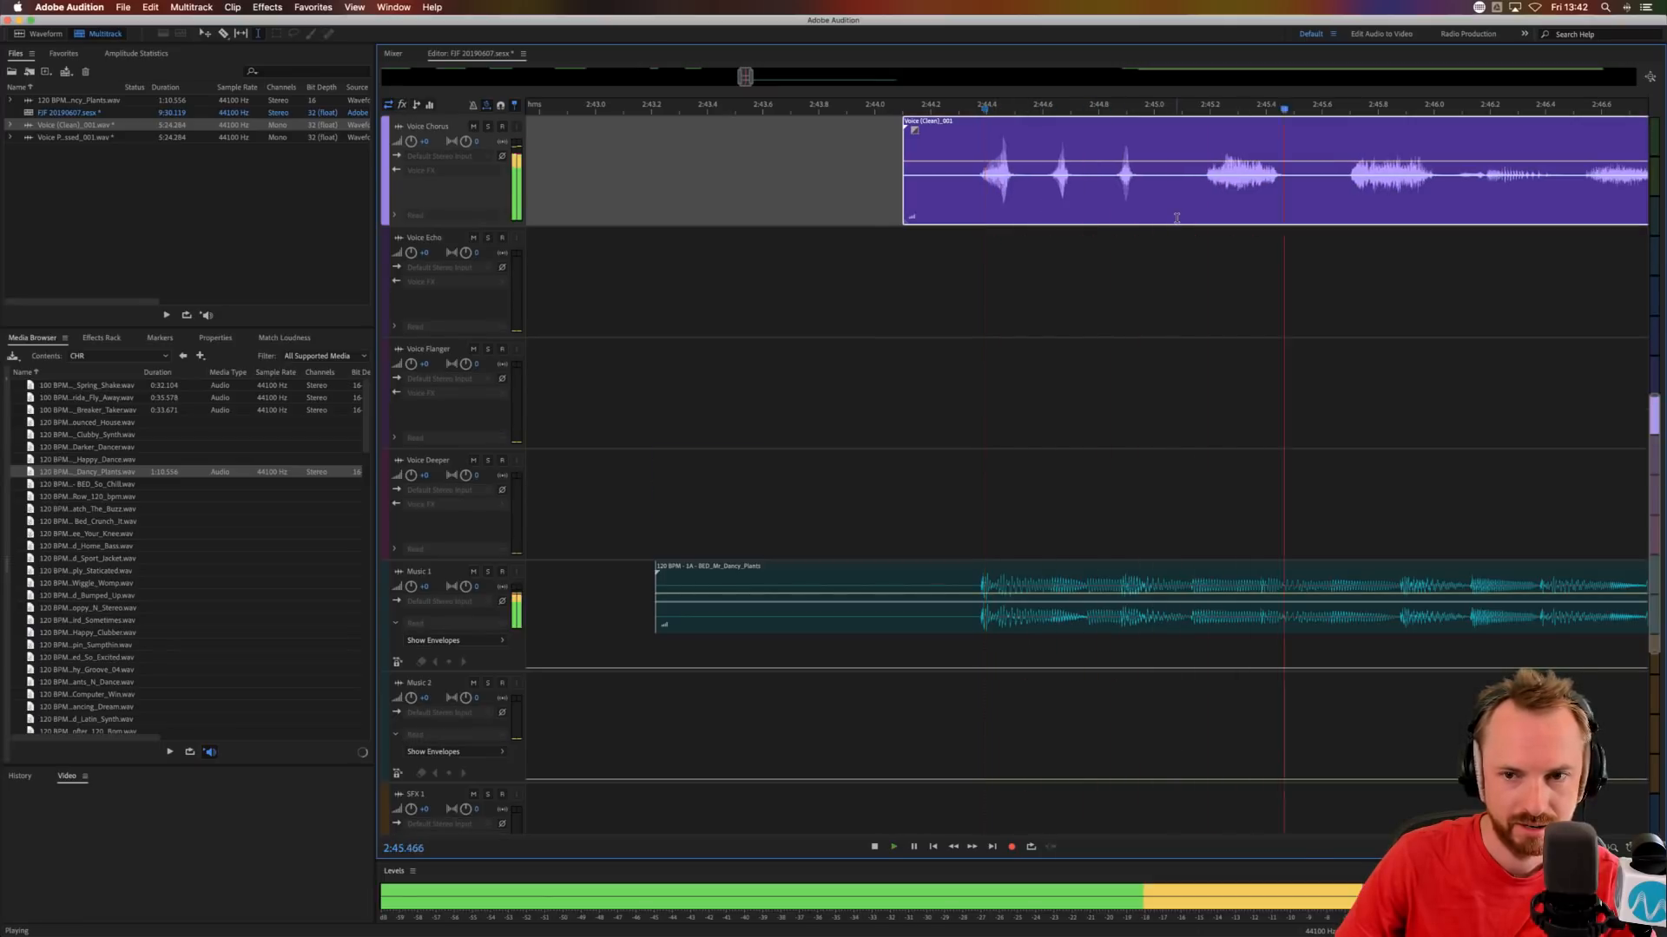
pyautogui.press('space')
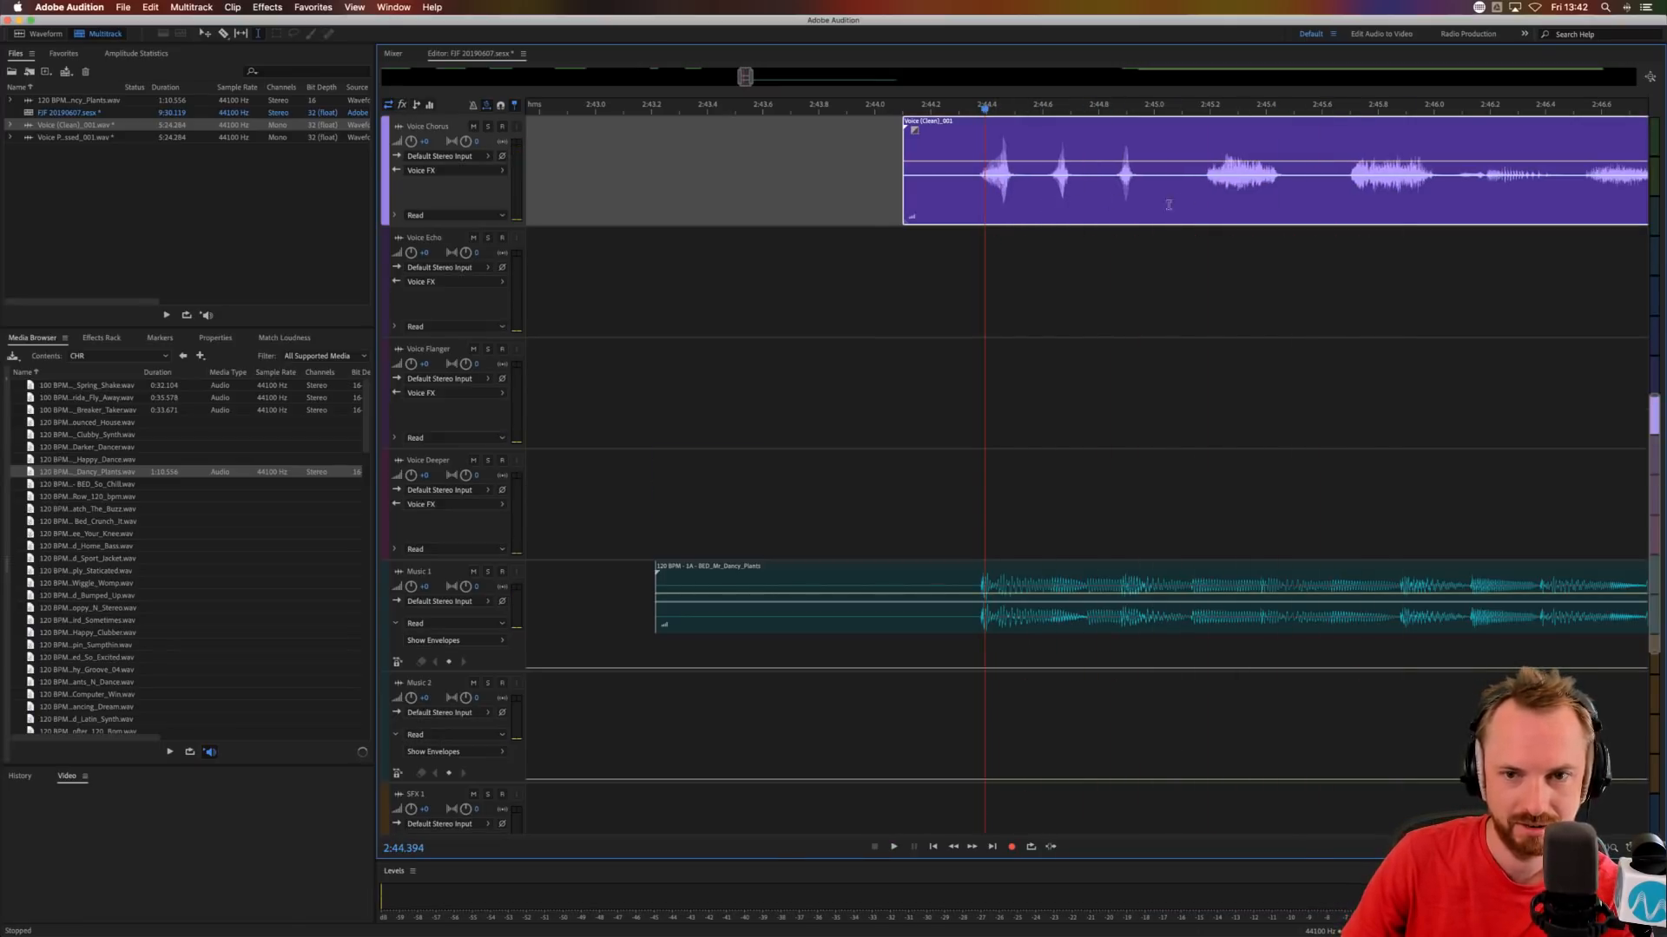
# Cut the short pauses after the first and second phrases out of the Voice Chorus clip, leaving three separate clips.
pyautogui.moveTo(1155, 204); pyautogui.dragTo(1192, 204)
pyautogui.press('Delete')
pyautogui.moveTo(1294, 205); pyautogui.dragTo(1330, 205)
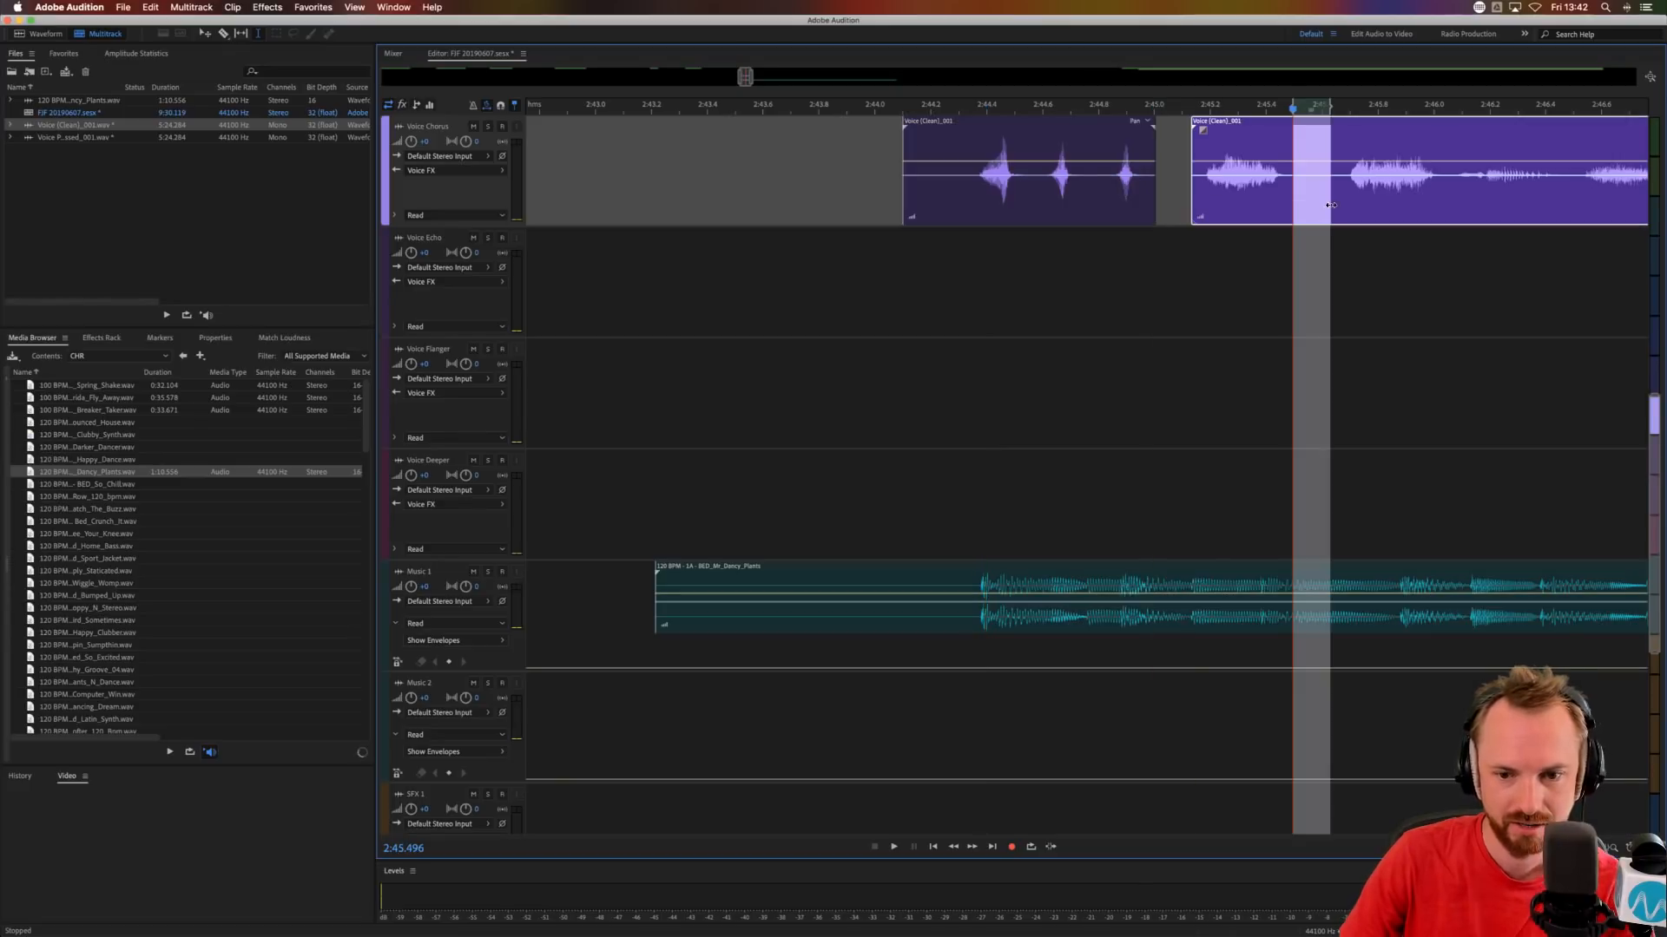
pyautogui.press('Delete')
# Move the three voice clips to start at about 2:44.25, 2:45.3 and 2:45.8, auditioning them against the music beat.
pyautogui.click(1120, 292)
pyautogui.moveTo(1073, 207); pyautogui.dragTo(1115, 207)
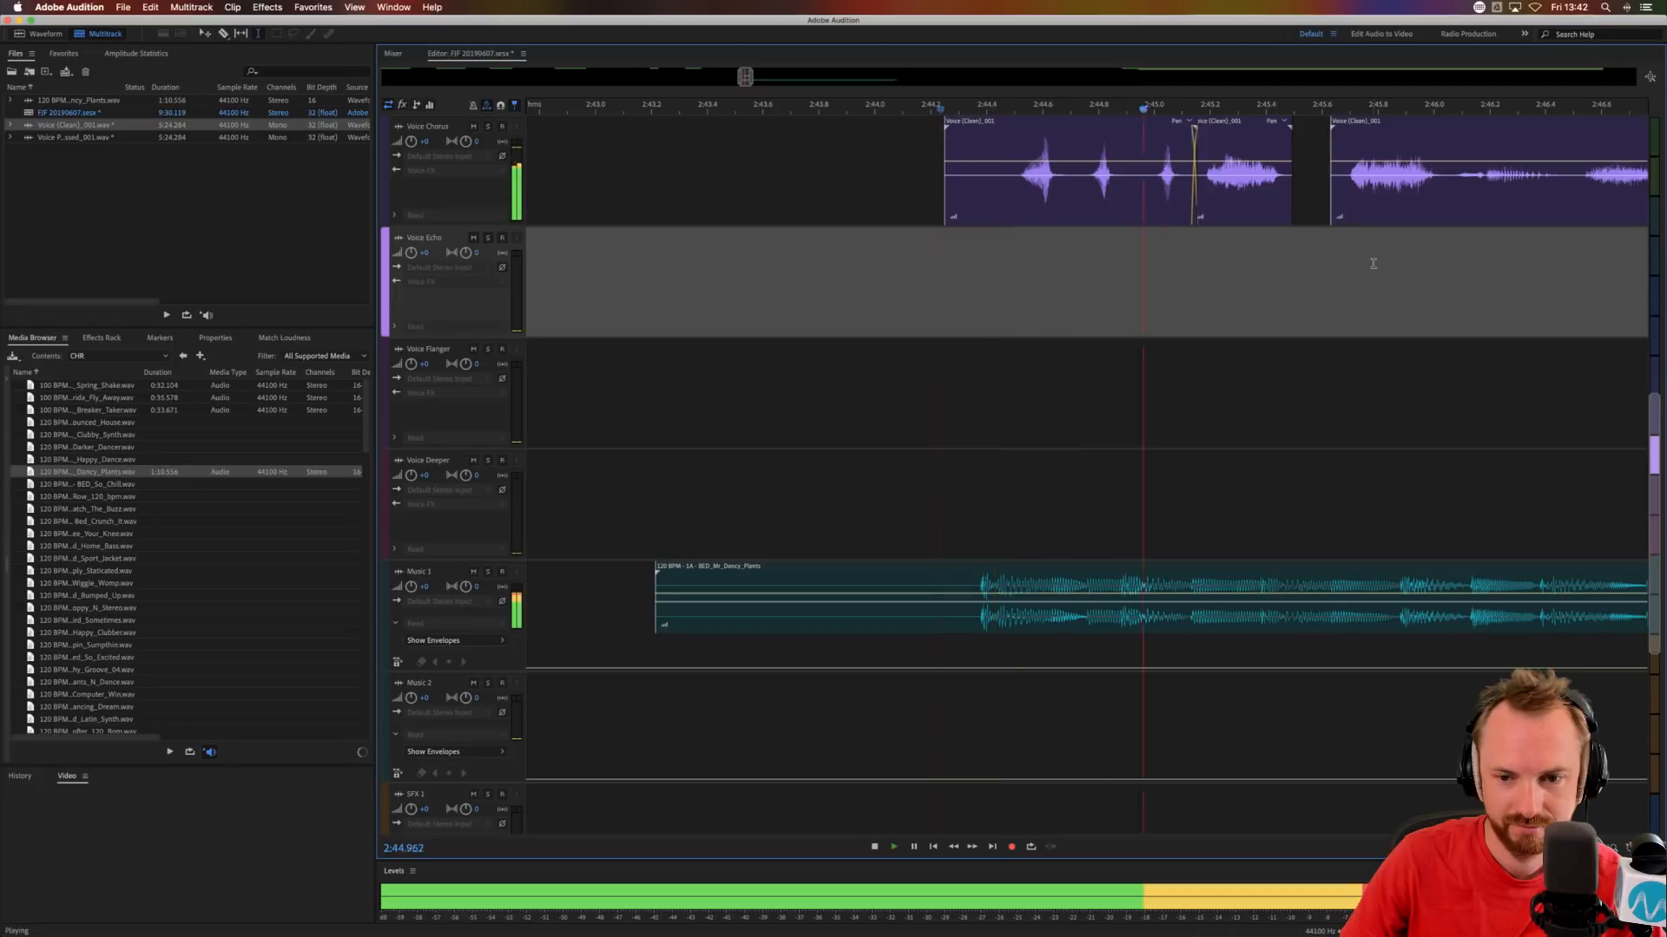
pyautogui.press('space')
pyautogui.moveTo(1273, 202); pyautogui.dragTo(1429, 221)
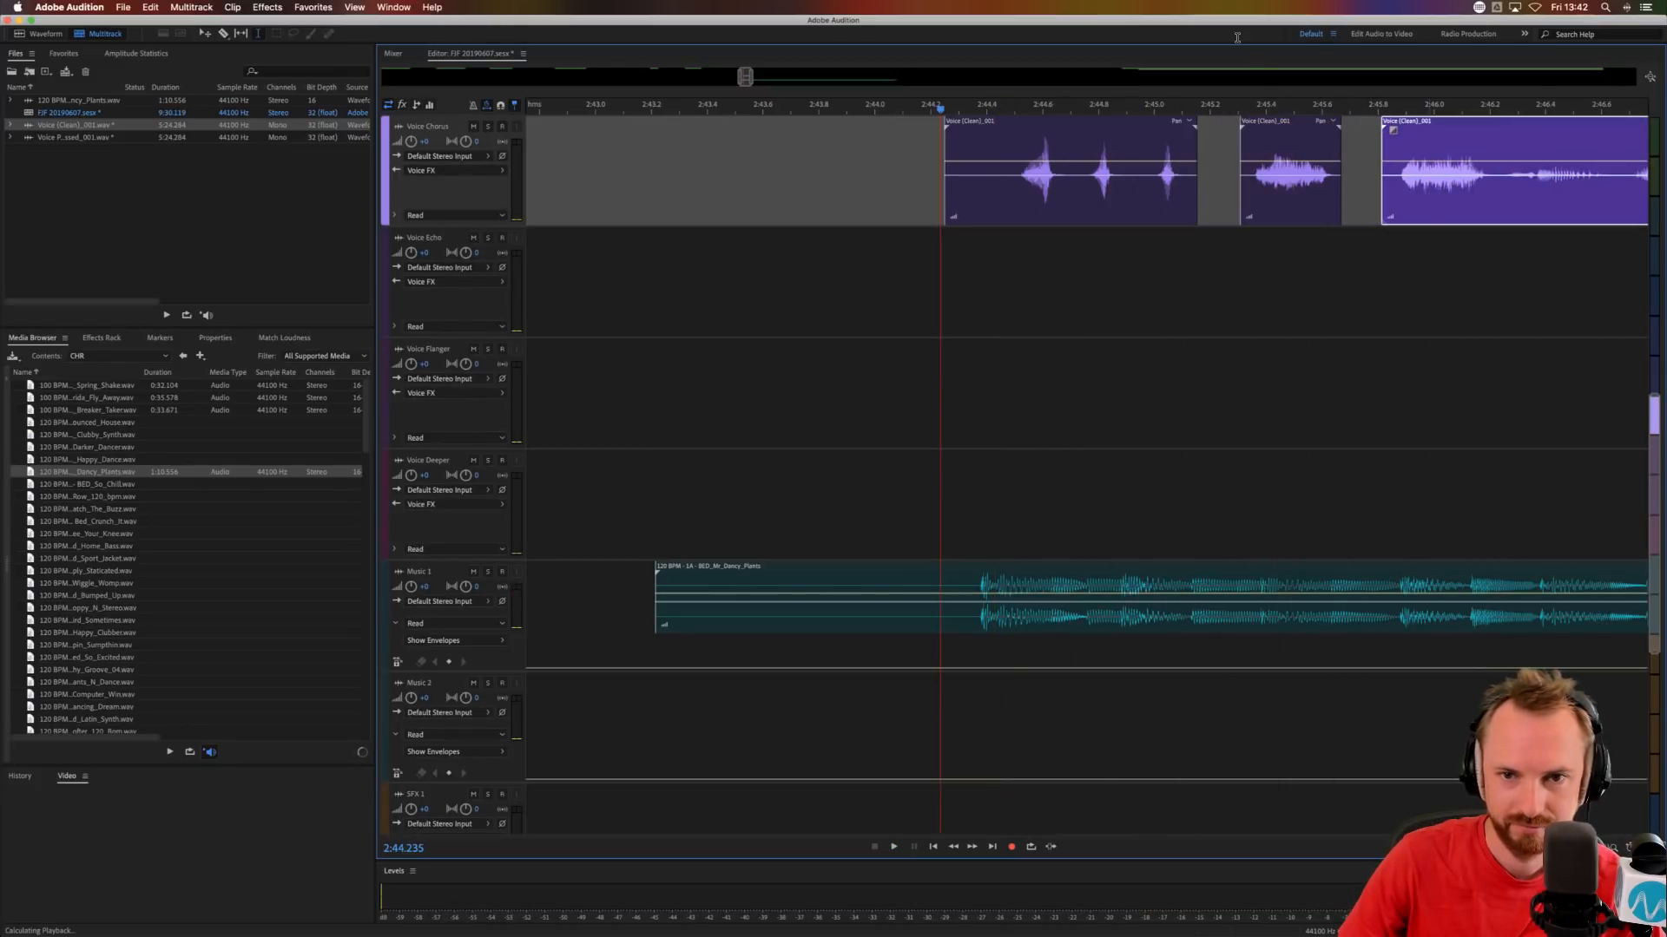
pyautogui.scroll(-3, 1261, 104)
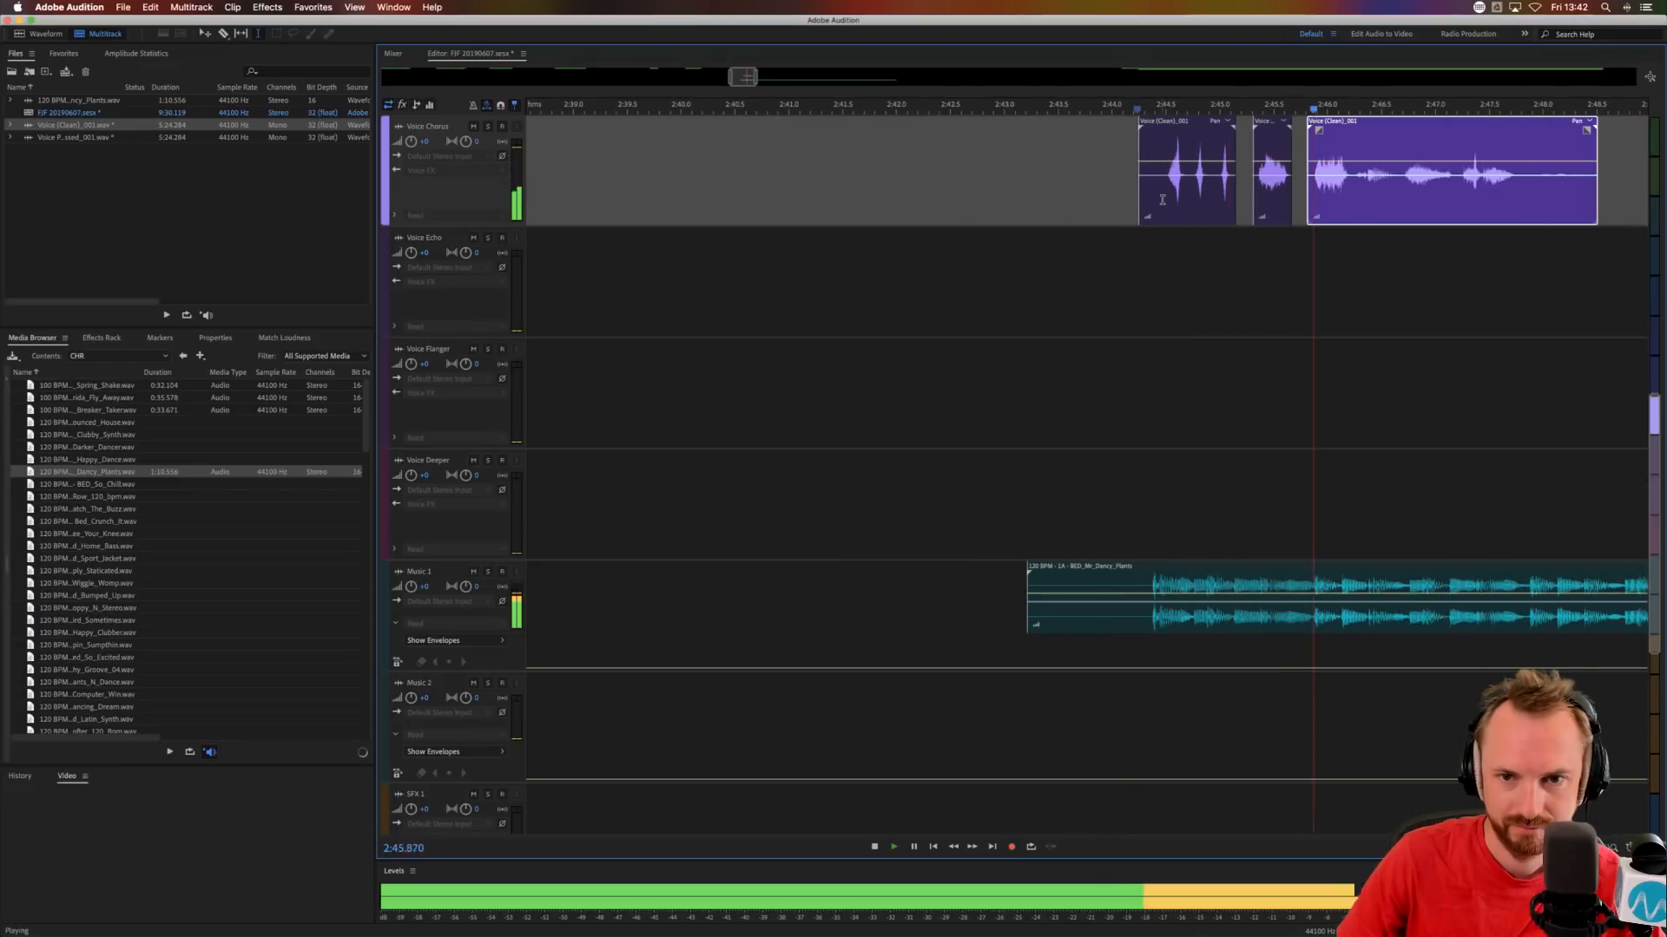
pyautogui.press('space')
# Trim the lead-in off the first Voice Chorus clip up to about 2:44.5 and play the phrases back.
pyautogui.moveTo(1164, 199); pyautogui.dragTo(1097, 200)
pyautogui.press('Delete')
pyautogui.click(1176, 287)
pyautogui.click(1156, 287)
pyautogui.press('space')
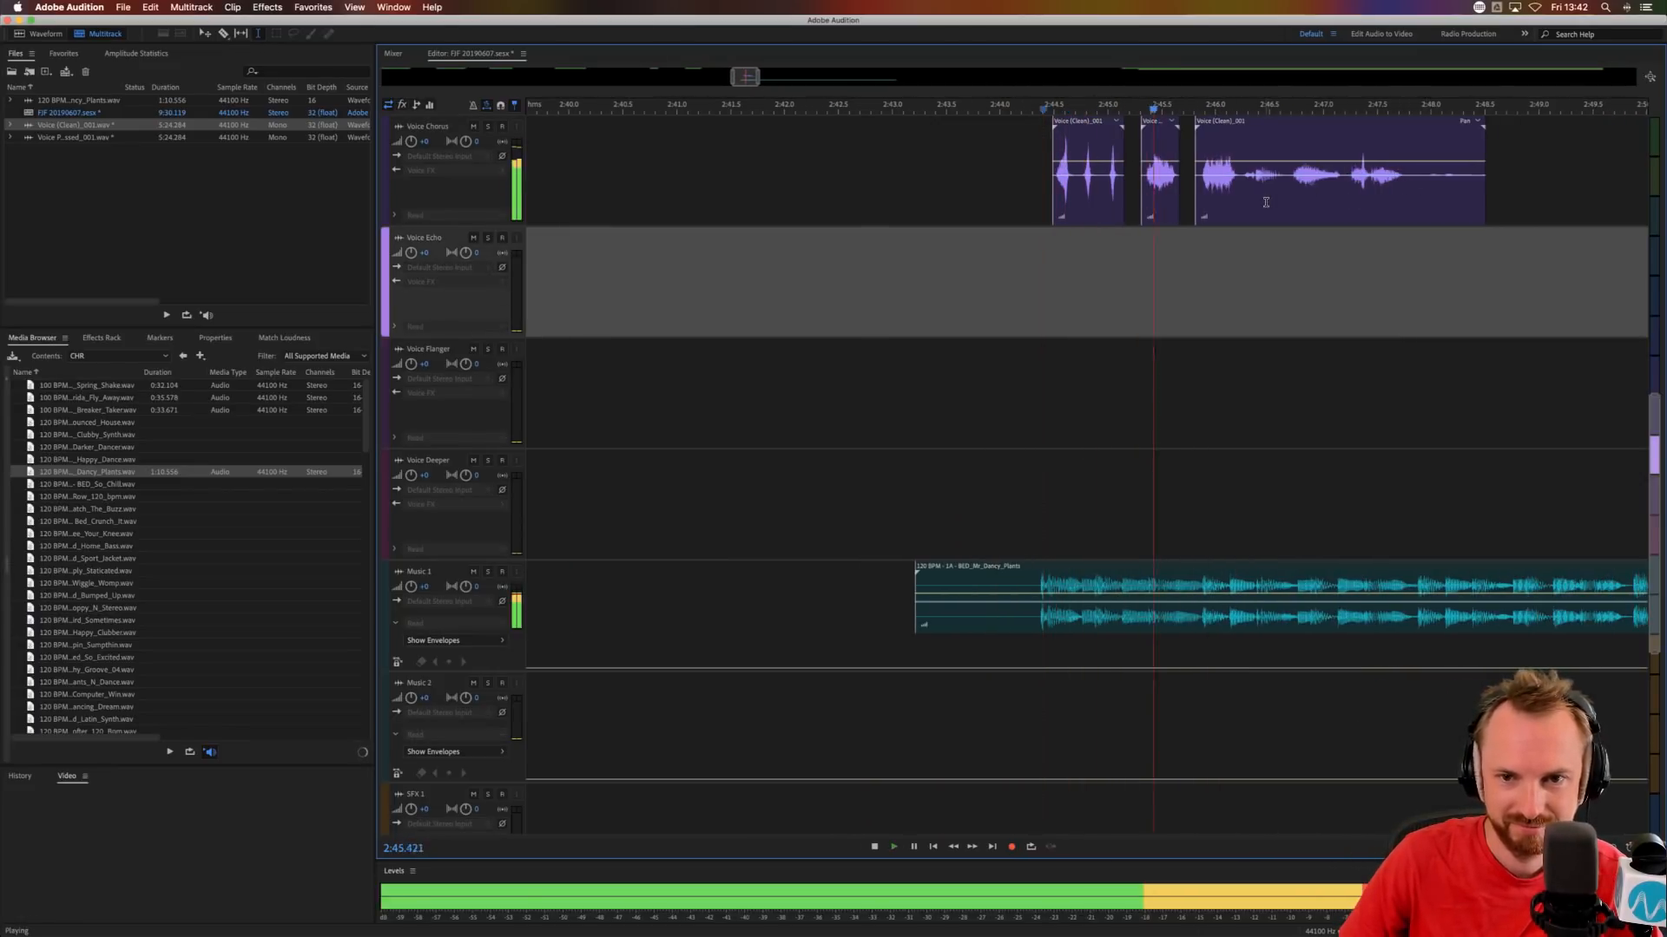
# Split the third Voice Chorus clip at 2:46.230 and move its remainder to start at about 2:49.
pyautogui.click(1243, 197)
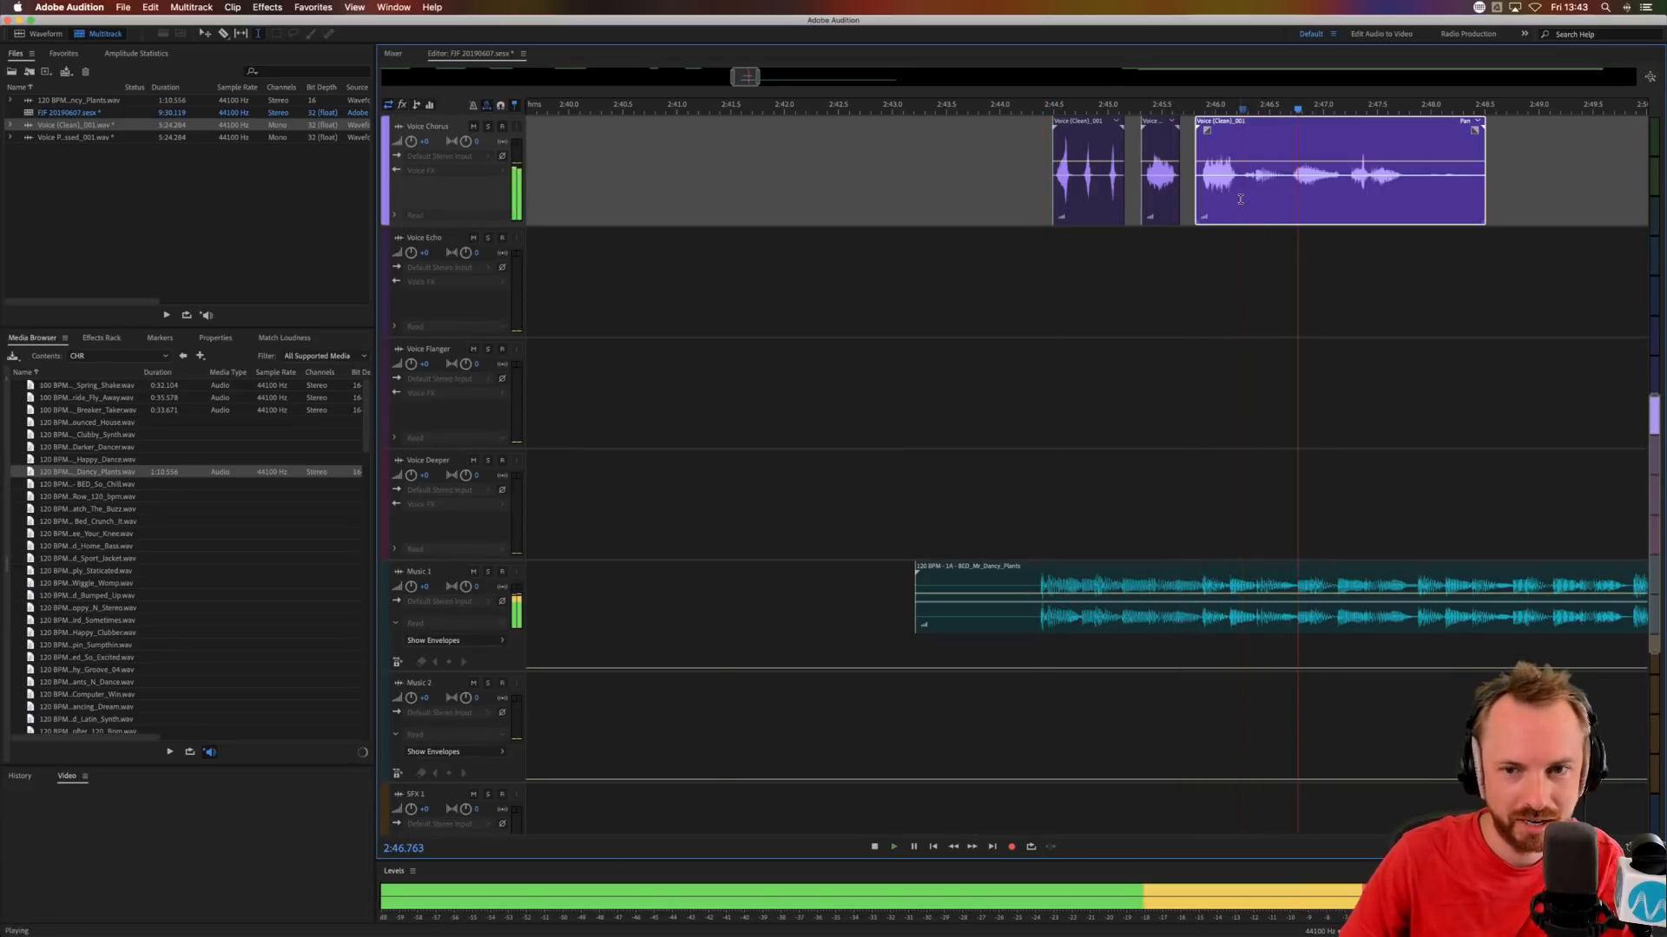
pyautogui.press('space')
pyautogui.click(1240, 197)
pyautogui.press('super+k')
pyautogui.moveTo(1265, 201); pyautogui.dragTo(1563, 210)
# Copy the three opening phrase clips to about 2:46.3, 2:47.1 and 2:47.5 on Voice Chorus and audition the repeated sequence.
pyautogui.moveTo(1076, 122); pyautogui.dragTo(1356, 123)
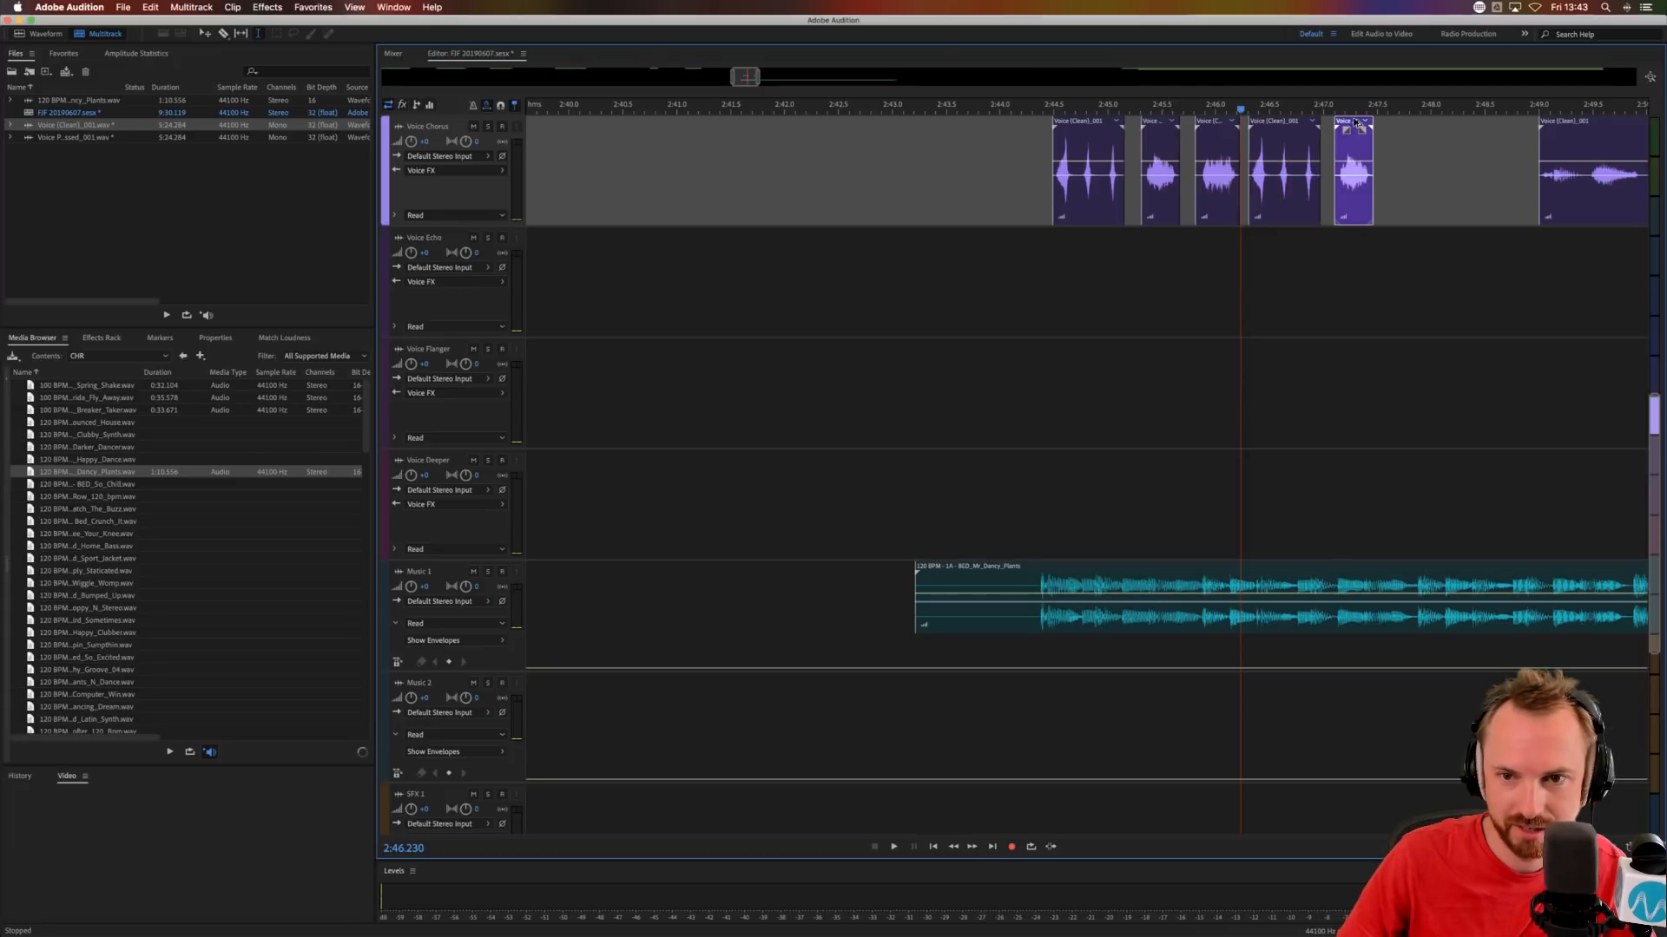
pyautogui.moveTo(1211, 115); pyautogui.dragTo(1391, 126)
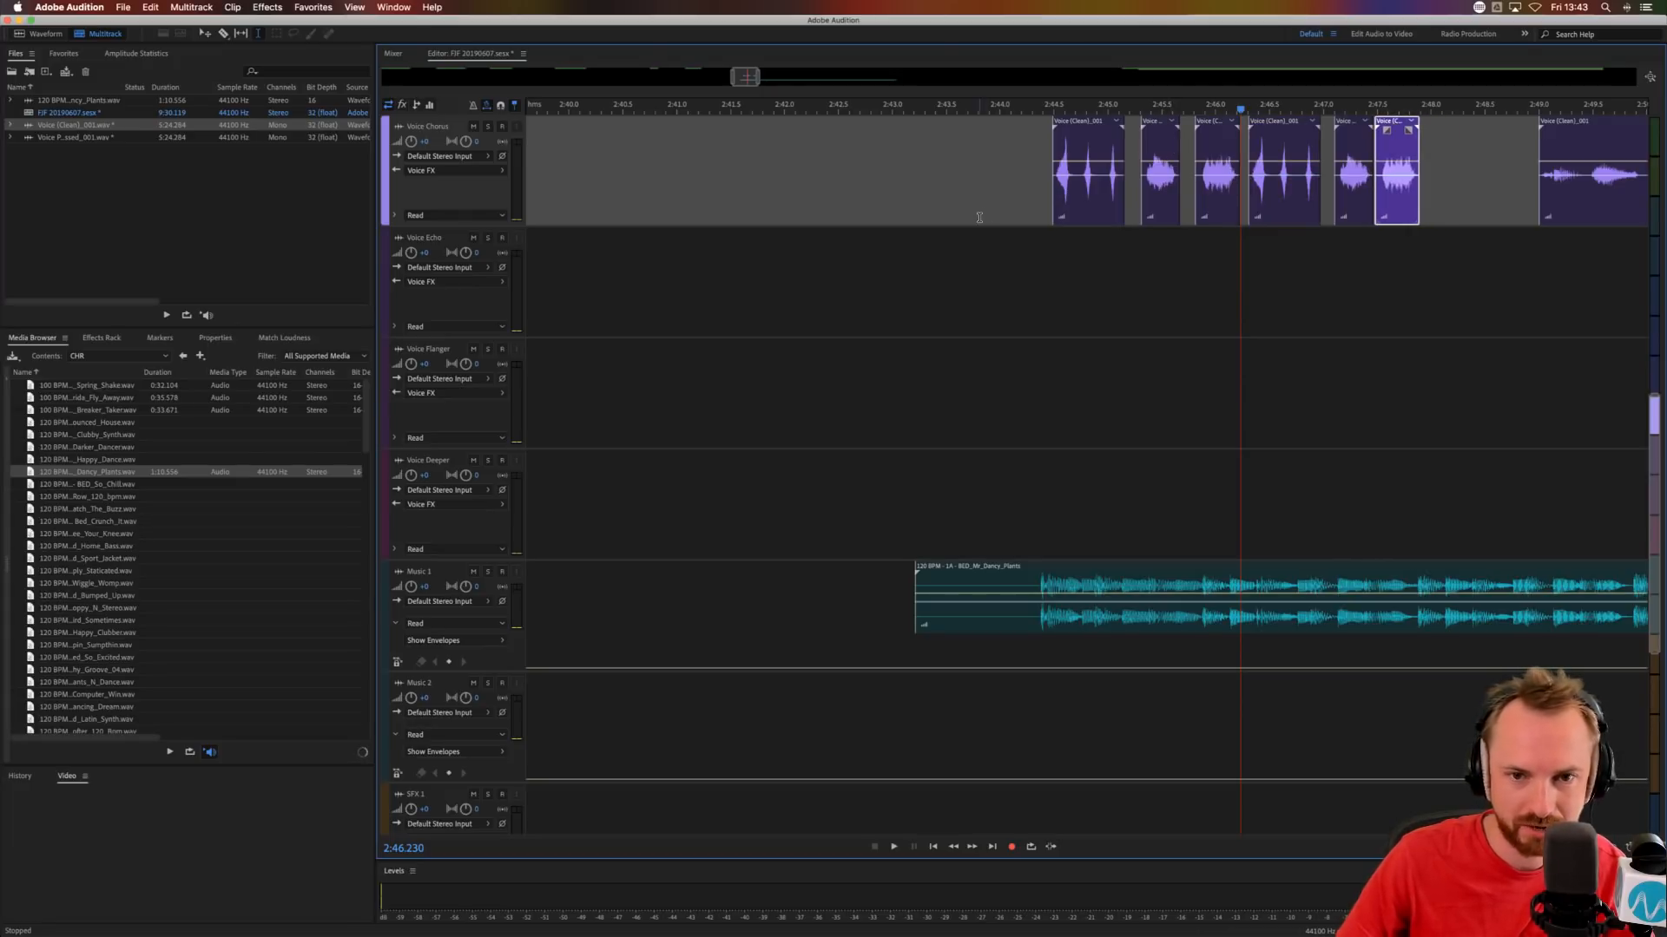
pyautogui.click(1044, 200)
pyautogui.press('space')
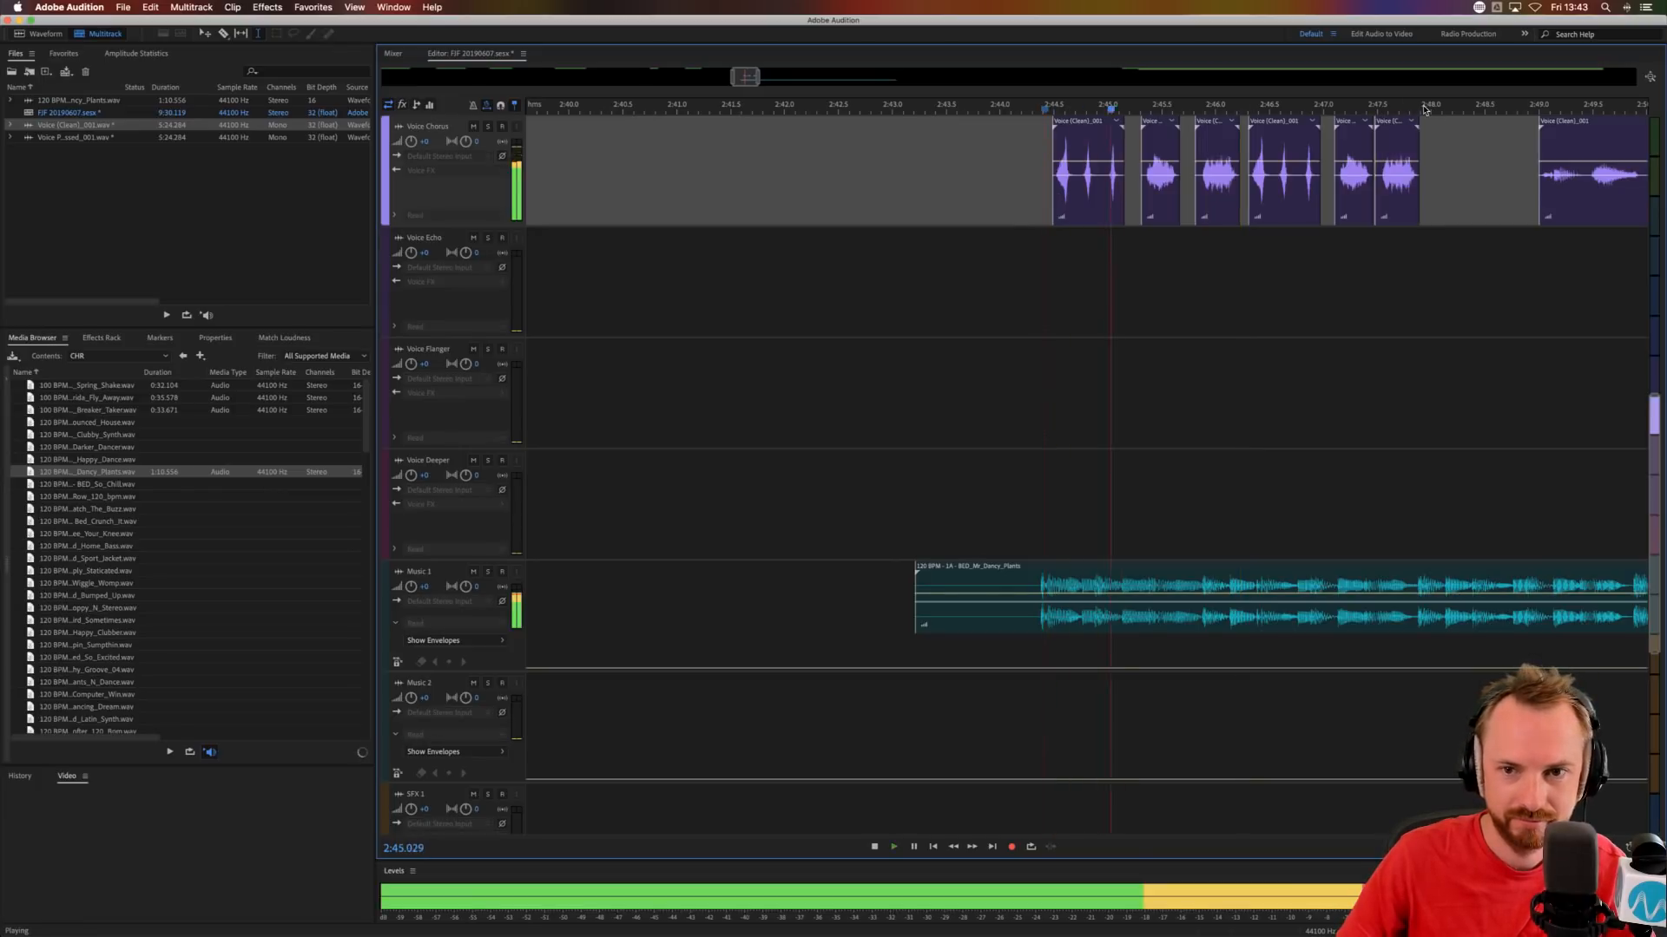
pyautogui.scroll(3, 1424, 107)
pyautogui.scroll(1, 1426, 108)
pyautogui.hscroll(2, 1426, 108)
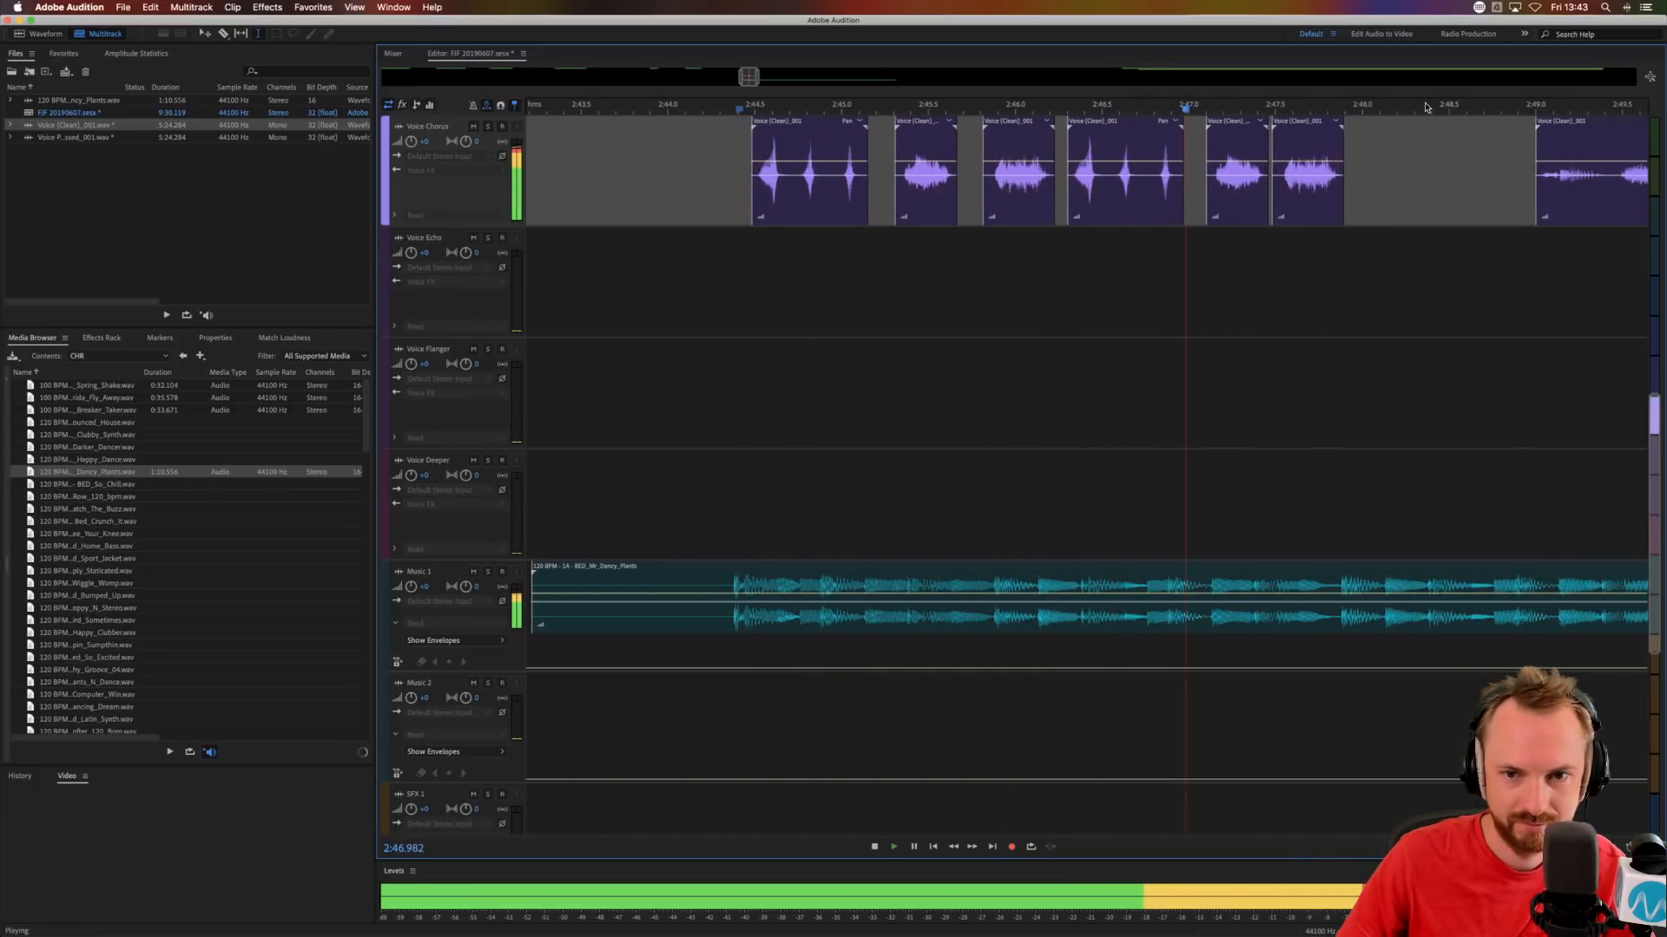
pyautogui.press('space')
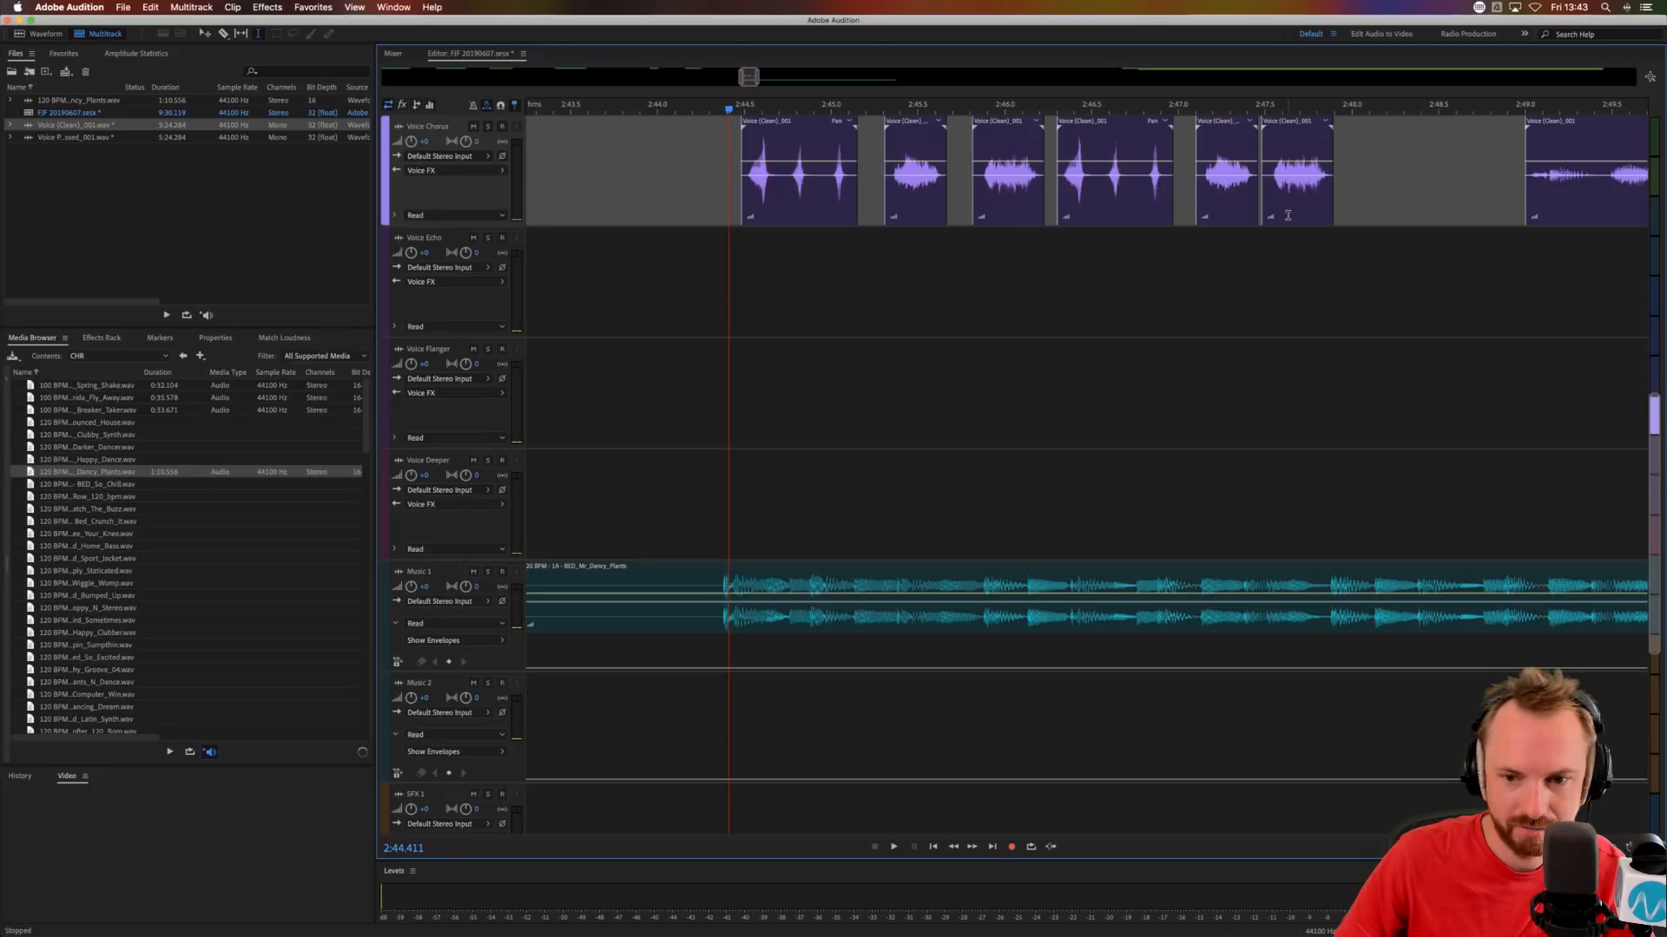
# Move the last copied phrase clip to about 2:47.75 and audition its timing from about 2:46.76.
pyautogui.moveTo(1288, 215); pyautogui.dragTo(1313, 215)
pyautogui.click(1136, 269)
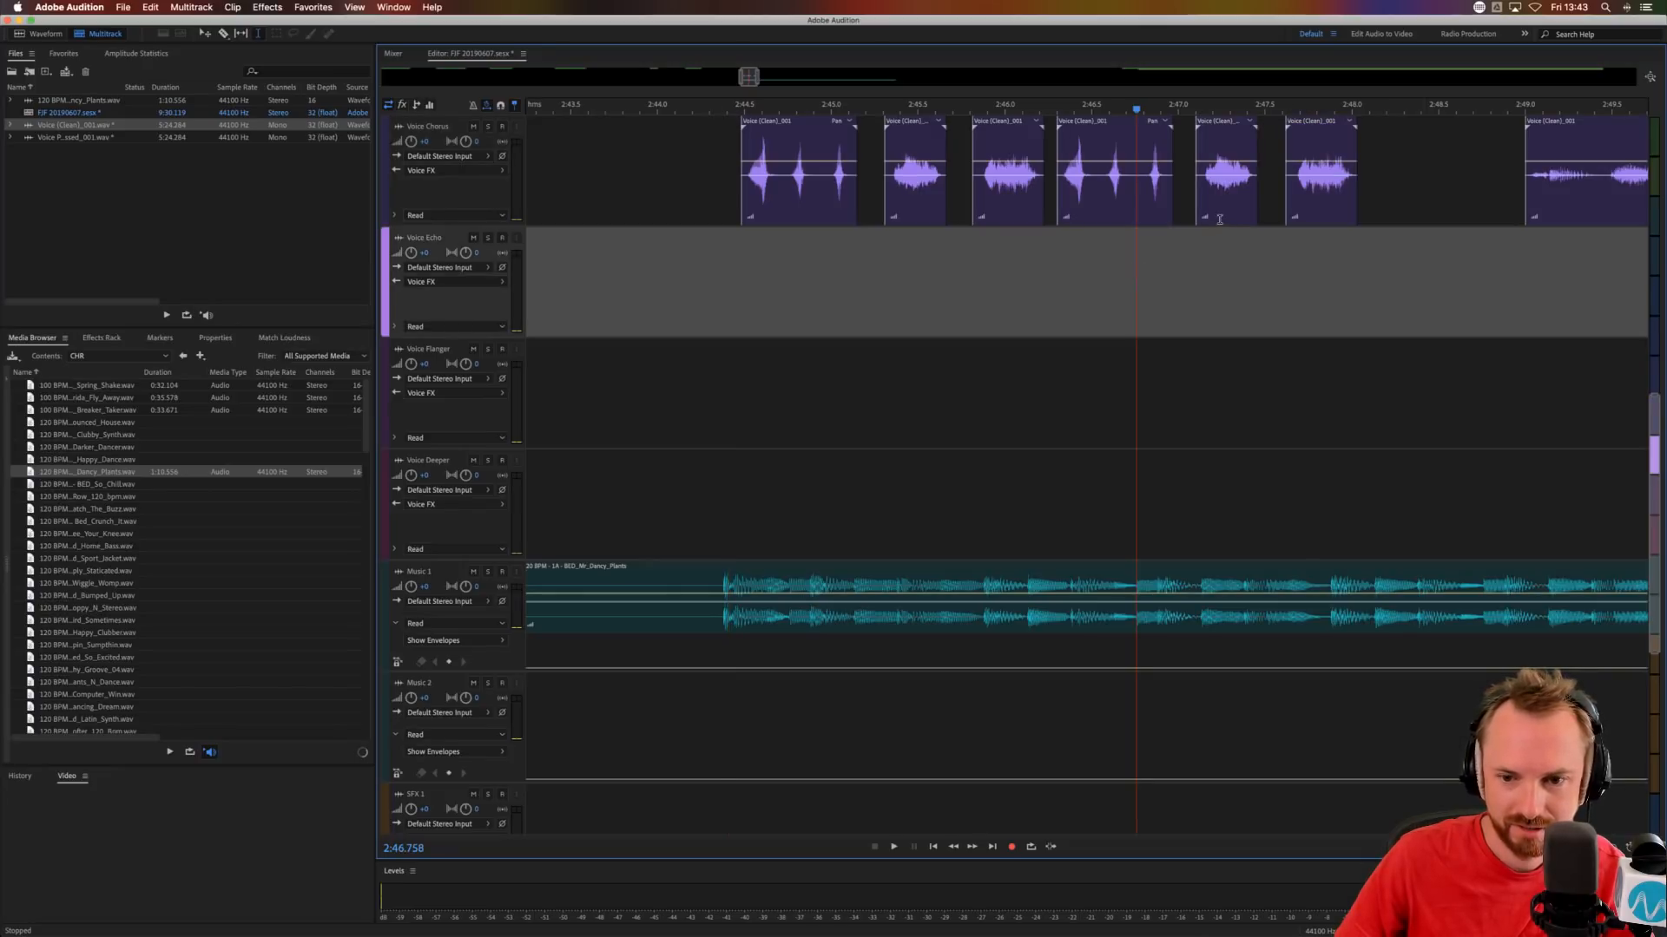
pyautogui.press('space')
pyautogui.press('space')
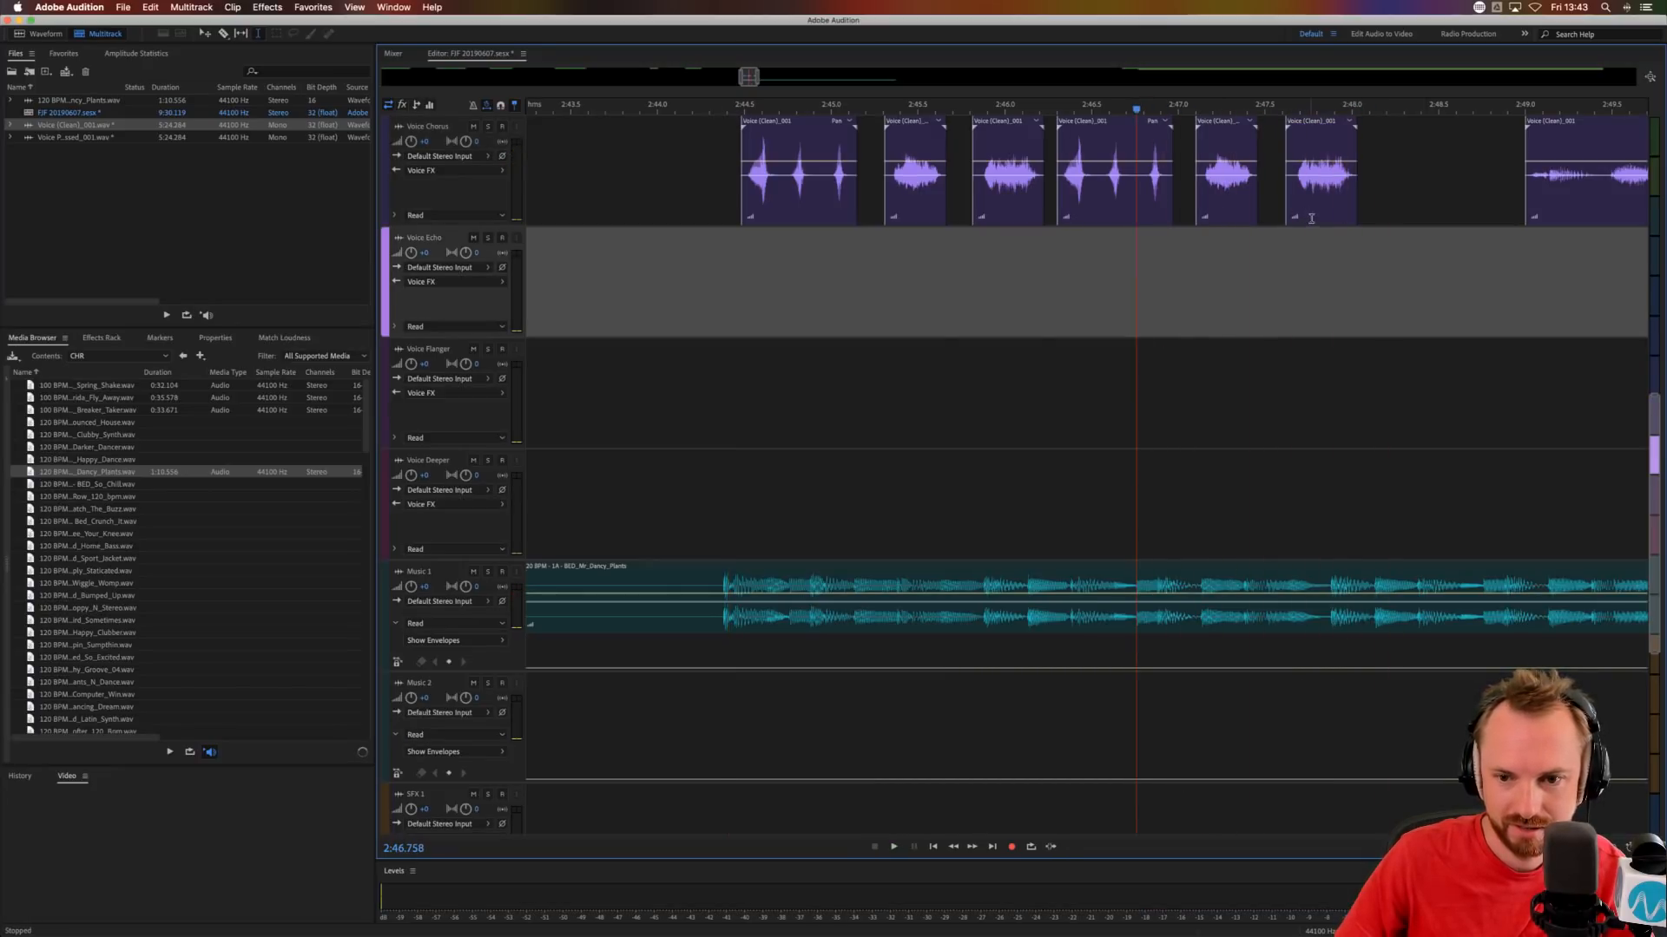
pyautogui.moveTo(1293, 214); pyautogui.dragTo(1317, 215)
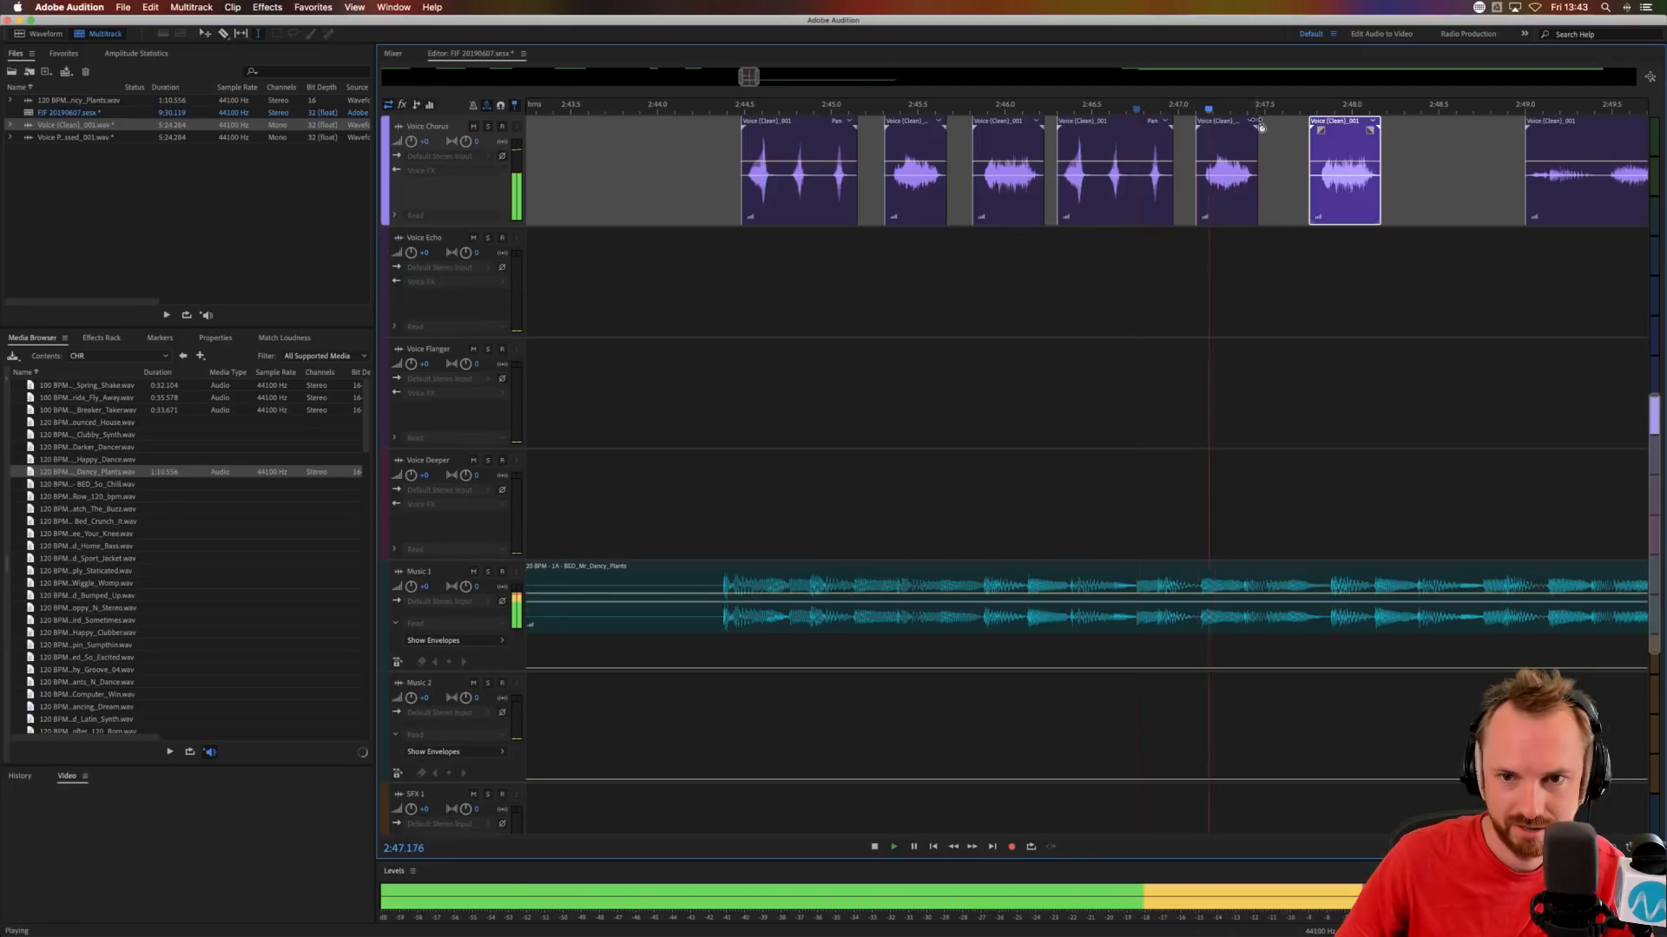
pyautogui.press('space')
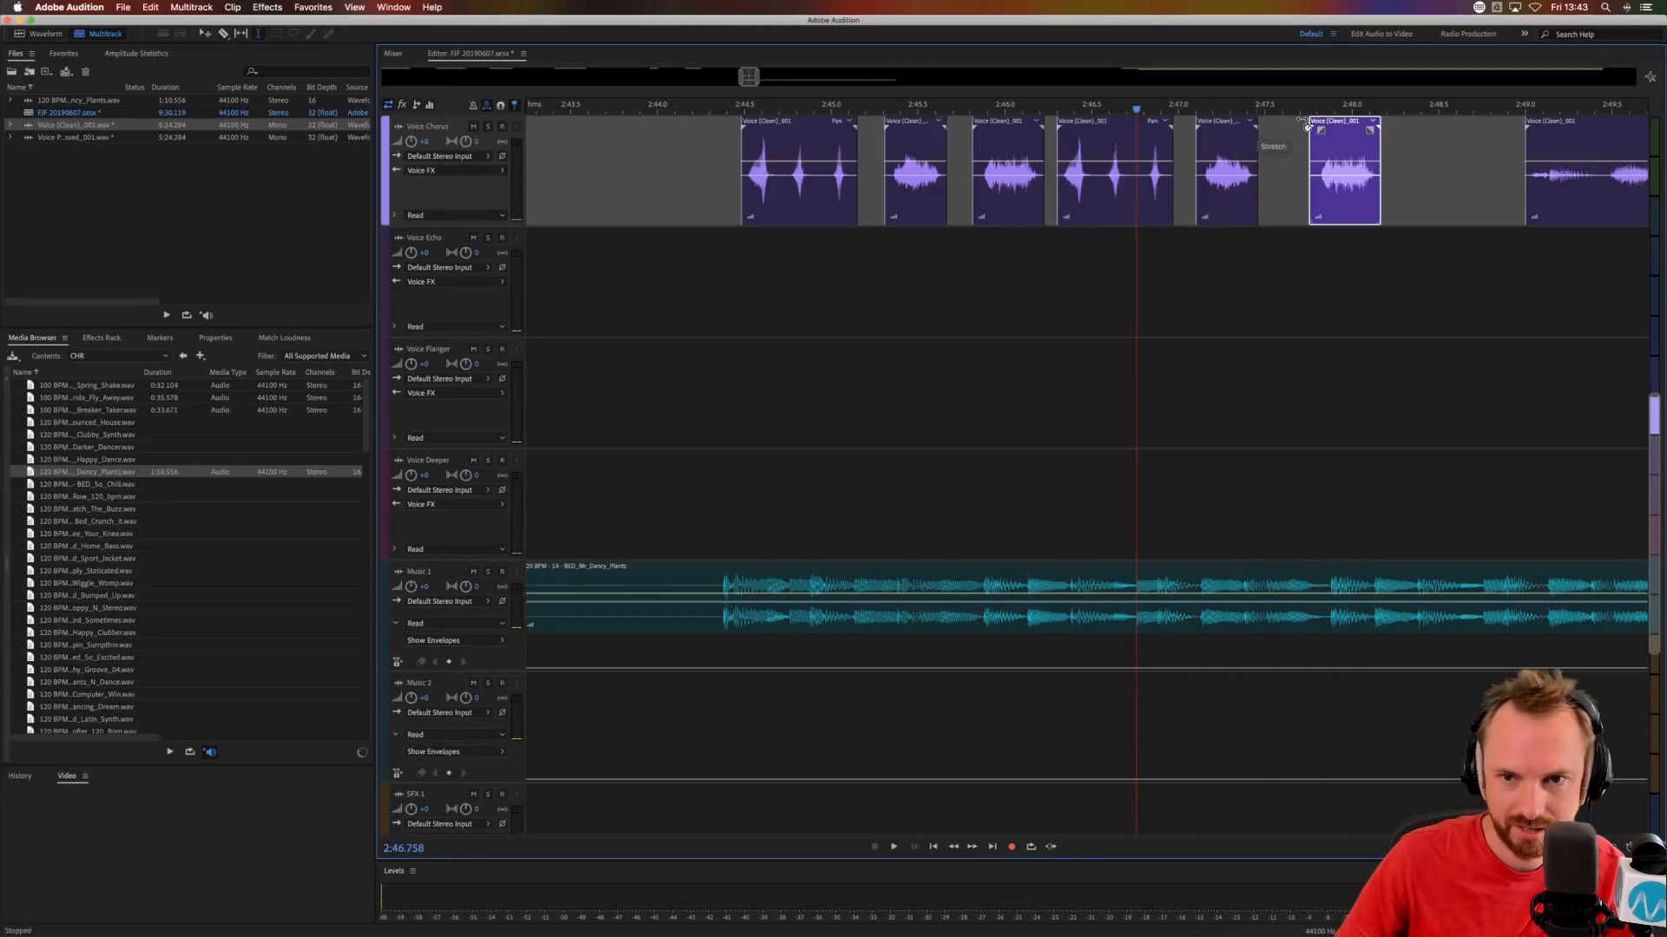
# Stretch the last two copied phrase clips to 171% and 146%, and audition the whole sequence.
pyautogui.moveTo(1306, 125); pyautogui.dragTo(1307, 126)
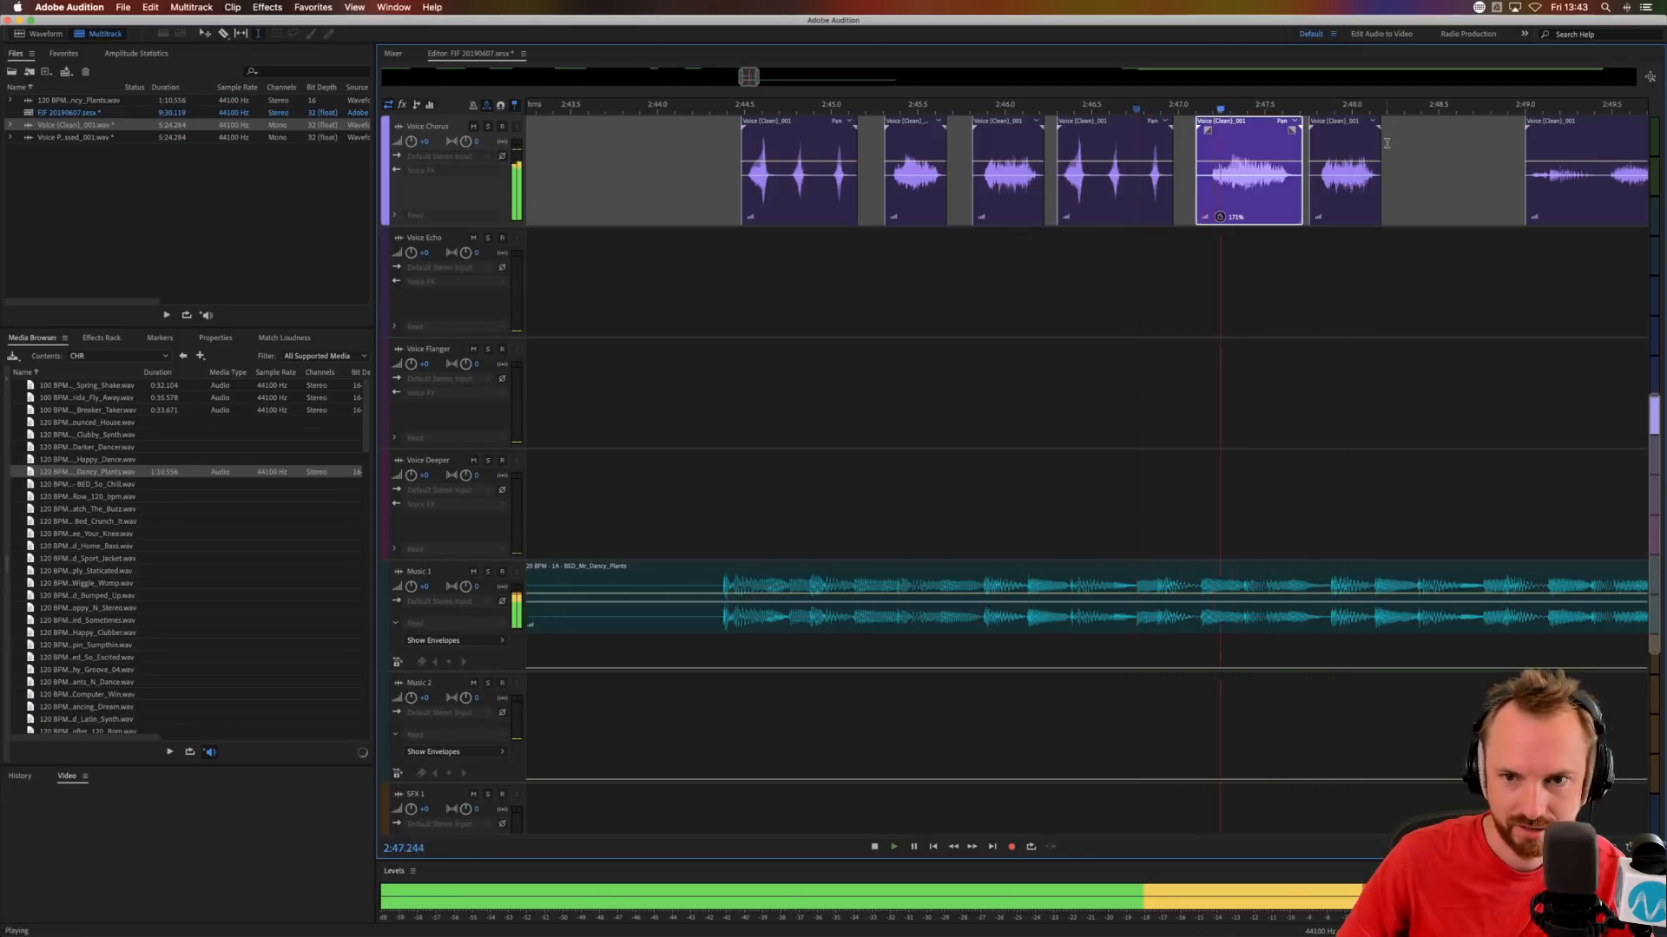
pyautogui.press('space')
pyautogui.moveTo(1382, 128); pyautogui.dragTo(1414, 127)
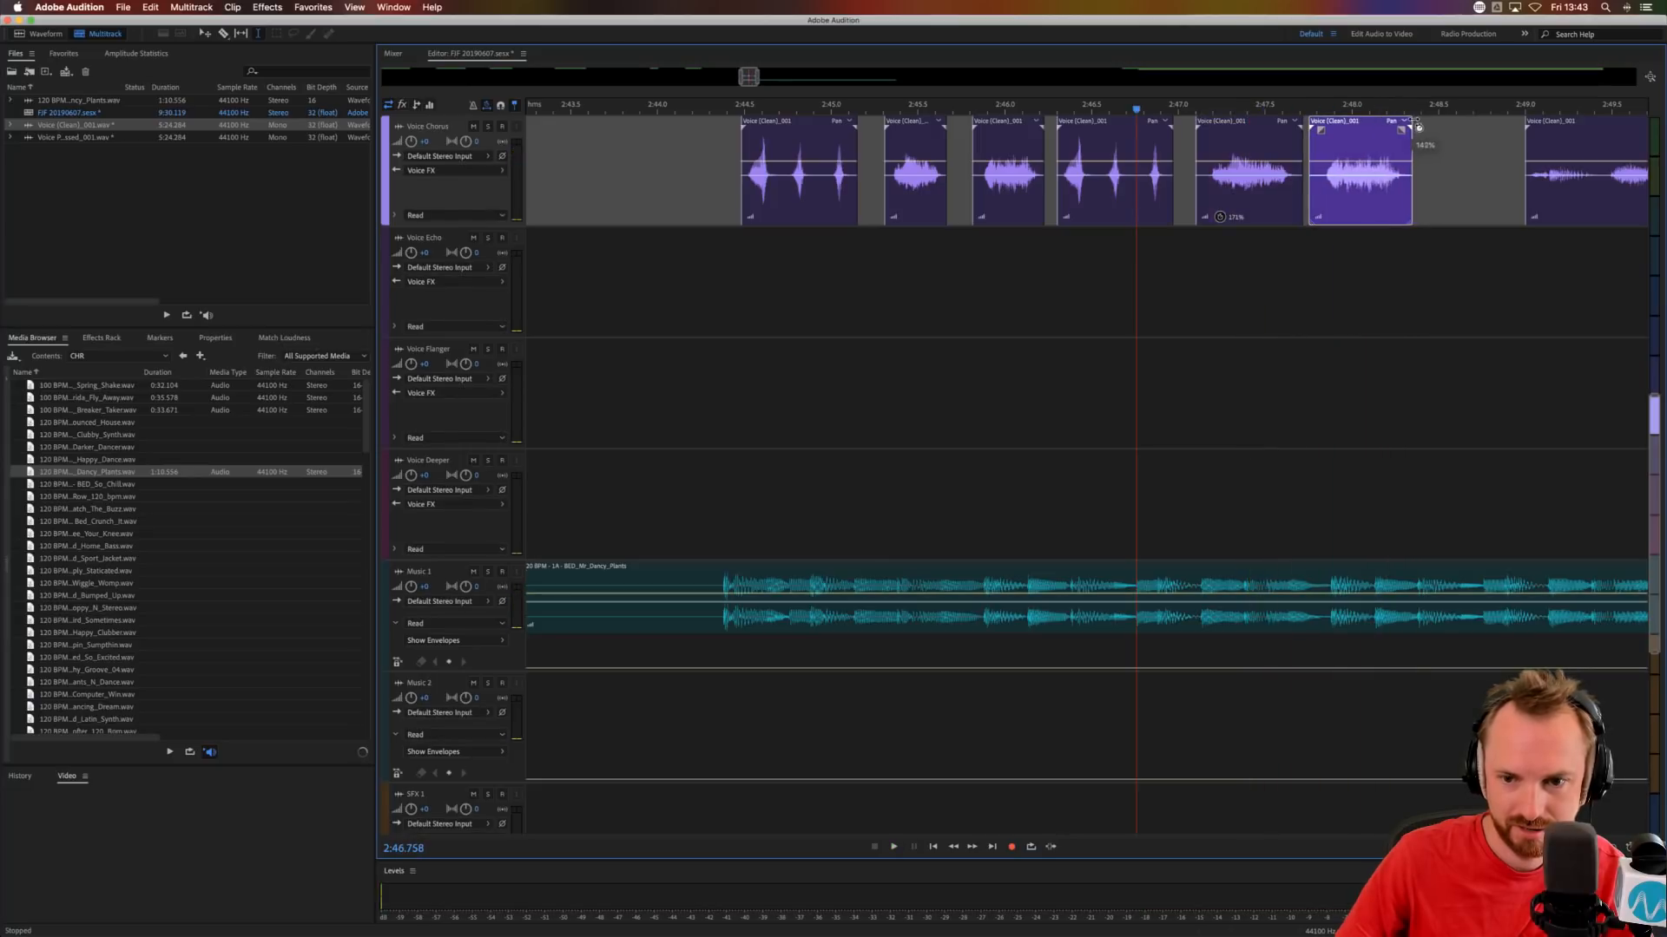
pyautogui.click(721, 284)
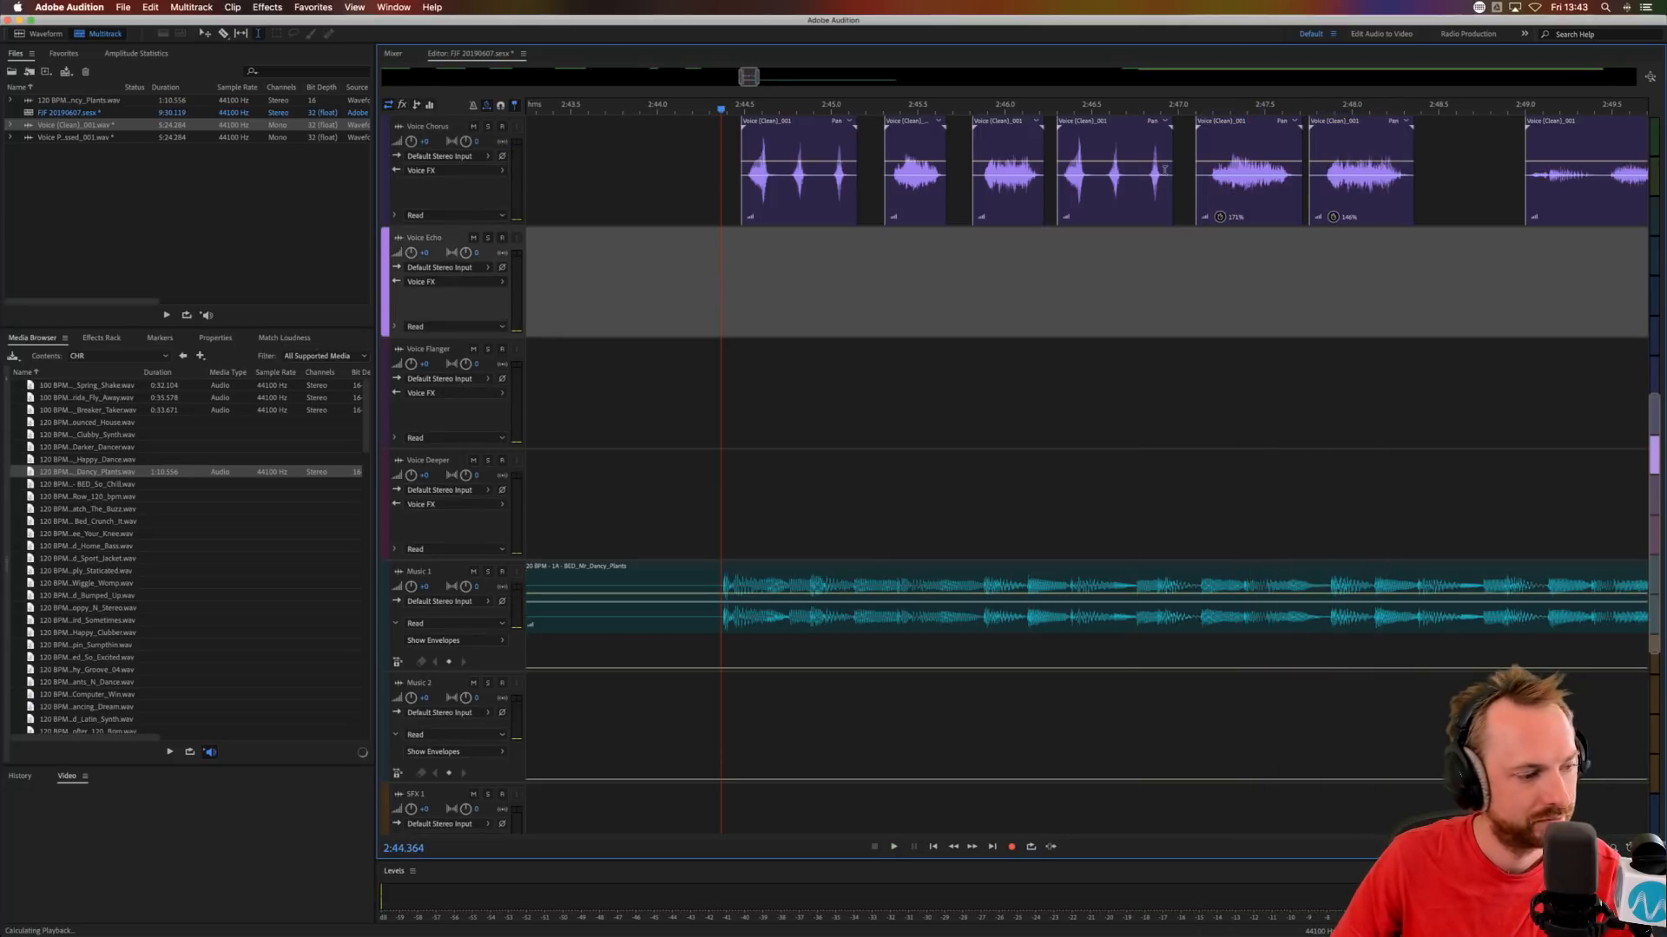
pyautogui.scroll(-4, 1298, 105)
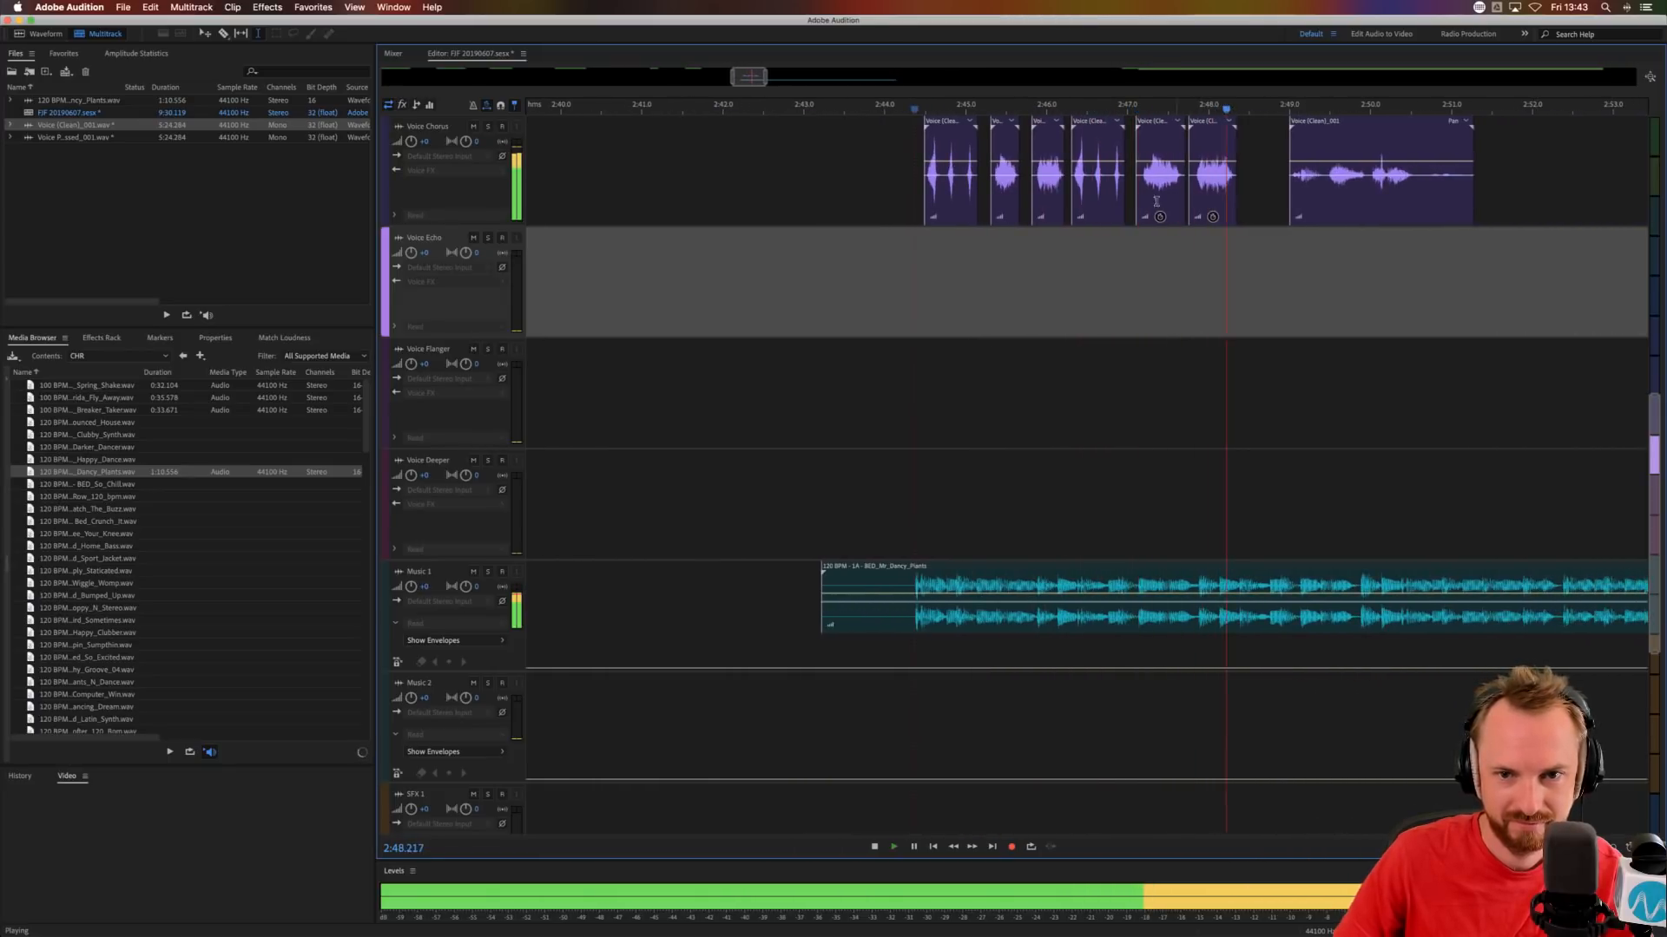
pyautogui.press('space')
# Nudge the two stretched clips to start at about 2:47.05 and 2:47.8, in line with the music beats.
pyautogui.scroll(5, 1148, 113)
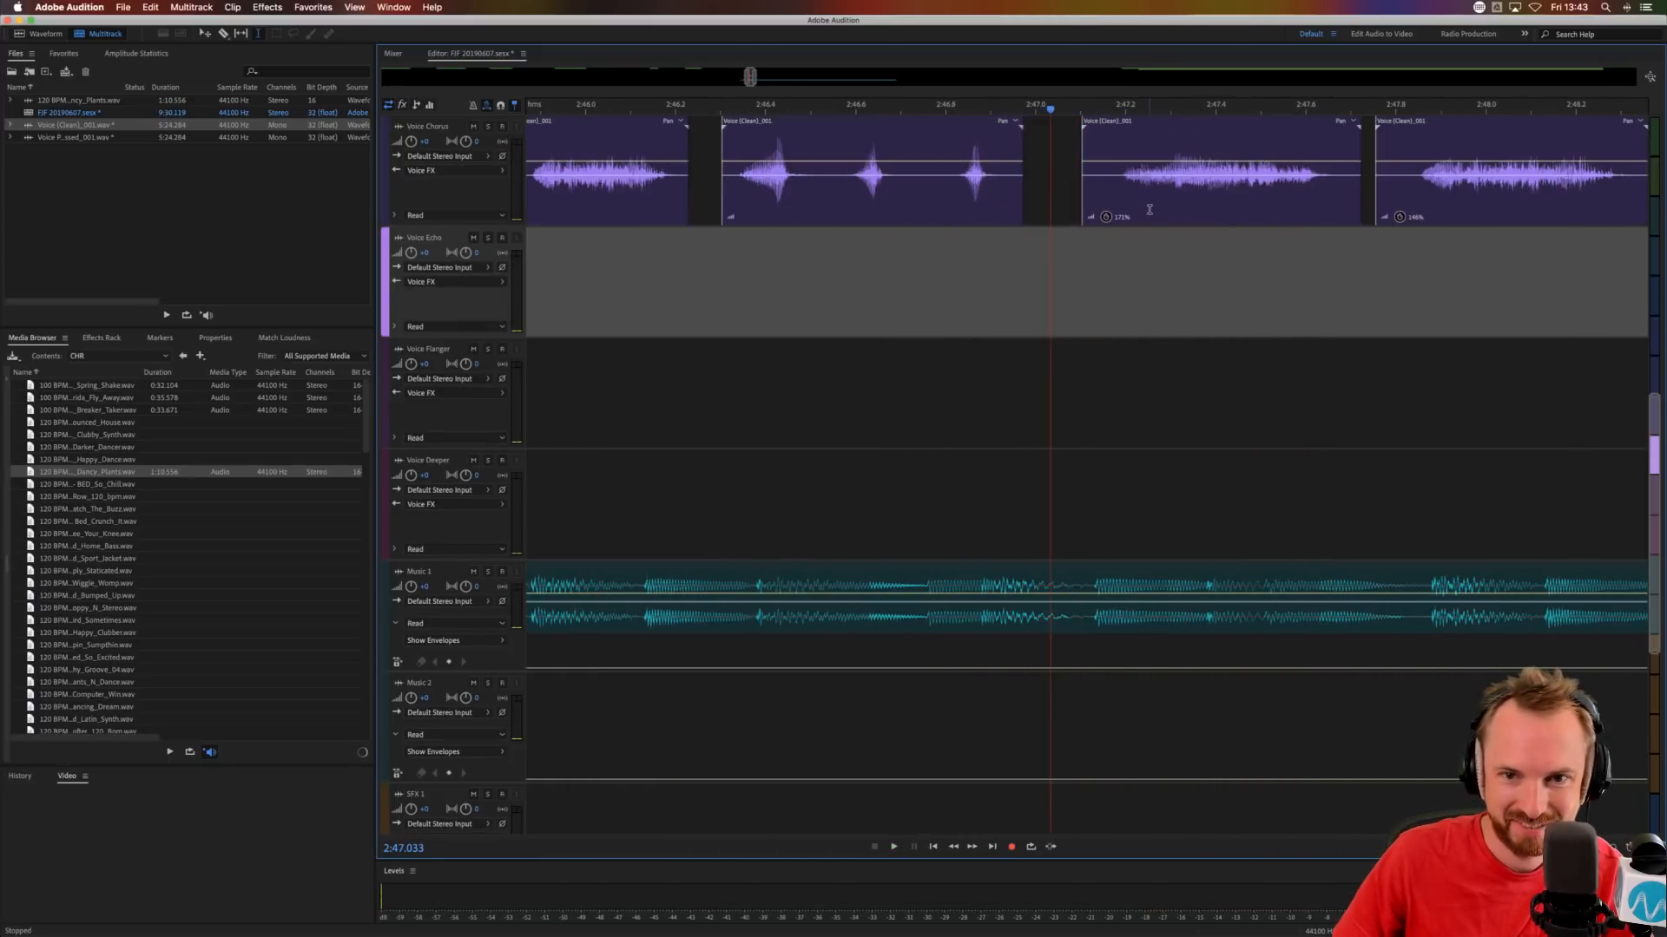
pyautogui.moveTo(1149, 208); pyautogui.dragTo(1133, 206)
pyautogui.moveTo(1485, 208); pyautogui.dragTo(1495, 207)
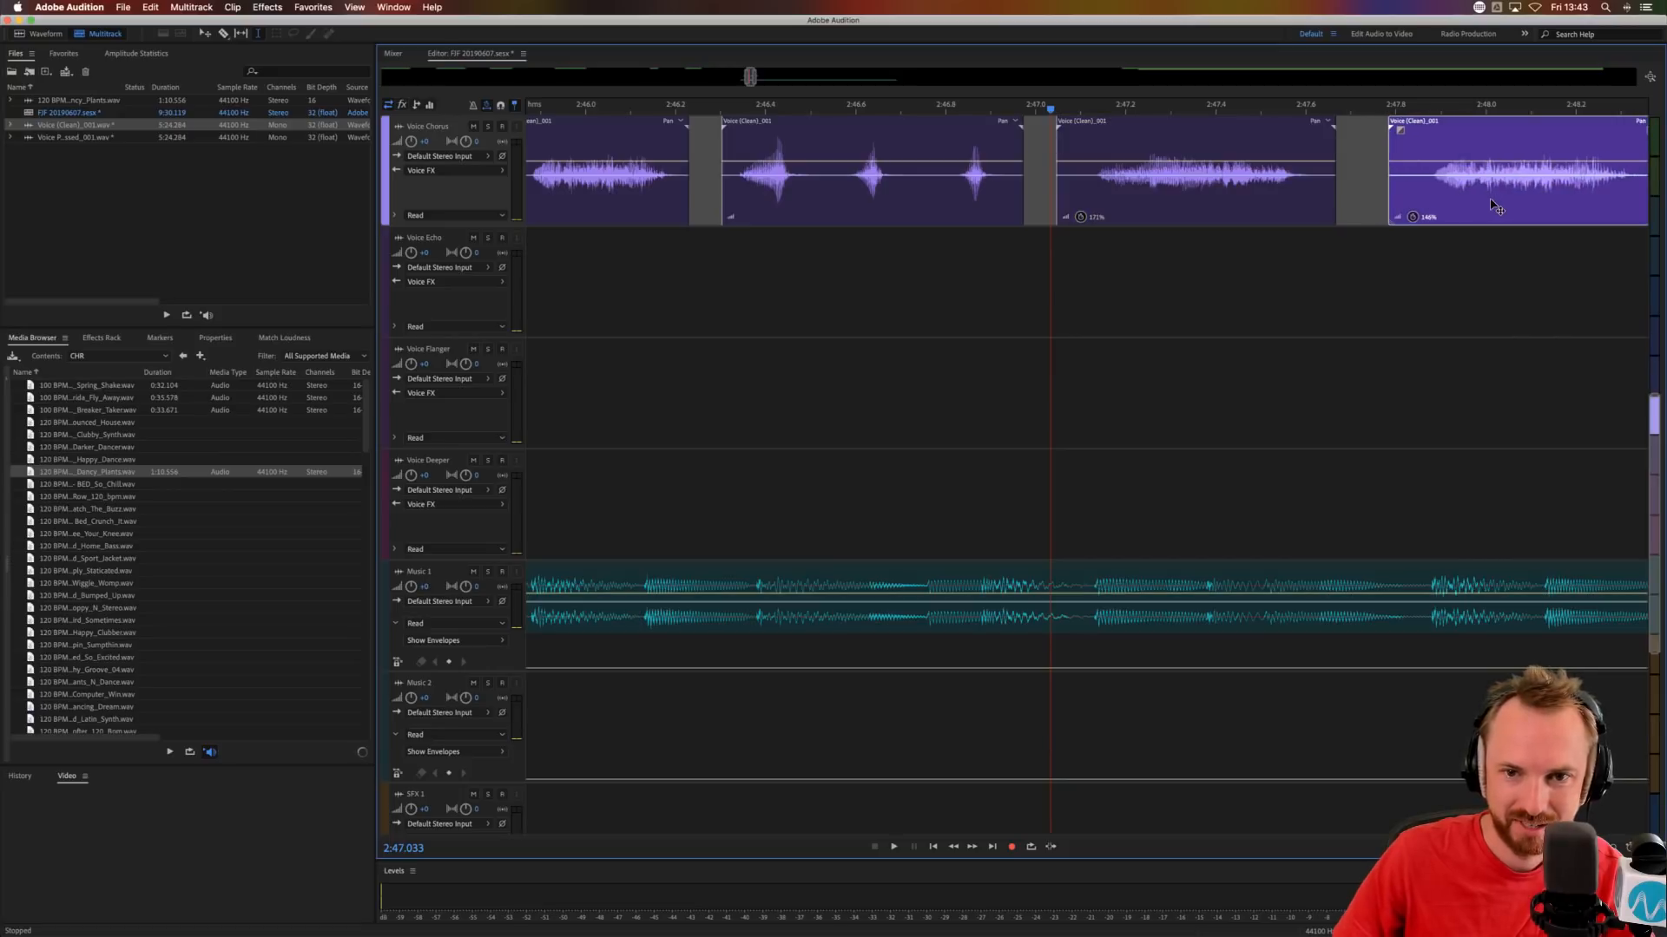
# Cut three short gaps into the clip stretched to 171% for a stutter effect.
pyautogui.click(1151, 208)
pyautogui.moveTo(1151, 208); pyautogui.dragTo(1247, 207)
pyautogui.press('Delete')
# Cut three short gaps into the clip stretched to 146% for a matching stutter effect.
pyautogui.press('Delete')
pyautogui.press('Delete')
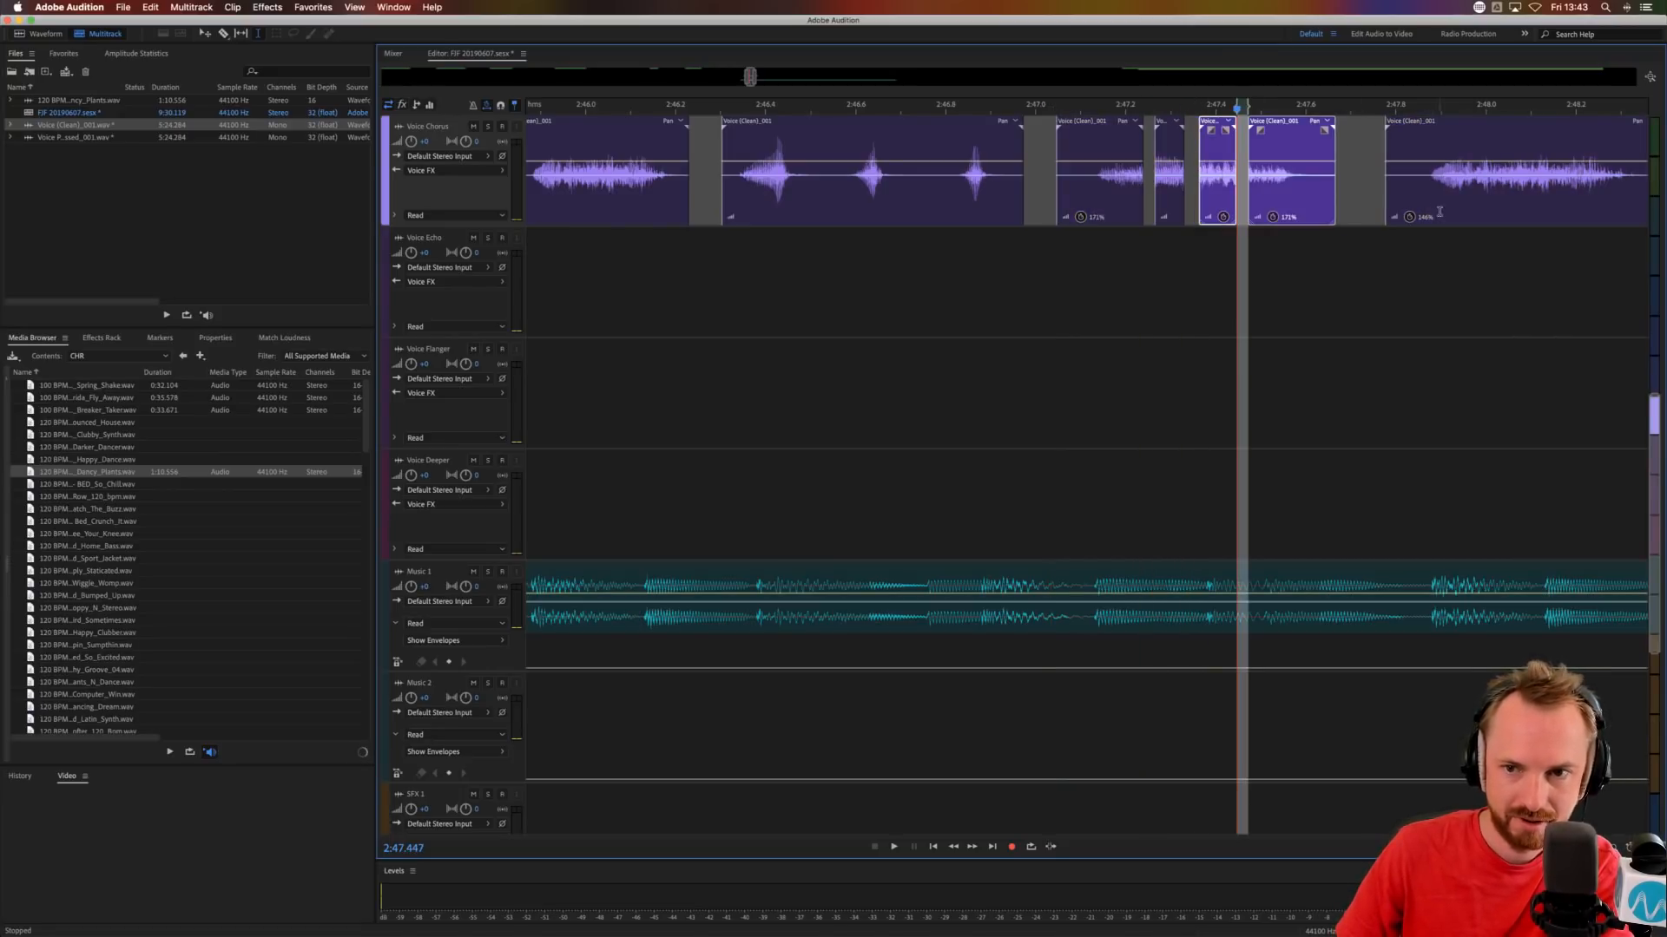
pyautogui.moveTo(1463, 204); pyautogui.dragTo(1591, 200)
pyautogui.press('Delete')
pyautogui.press('Delete')
pyautogui.press('Delete')
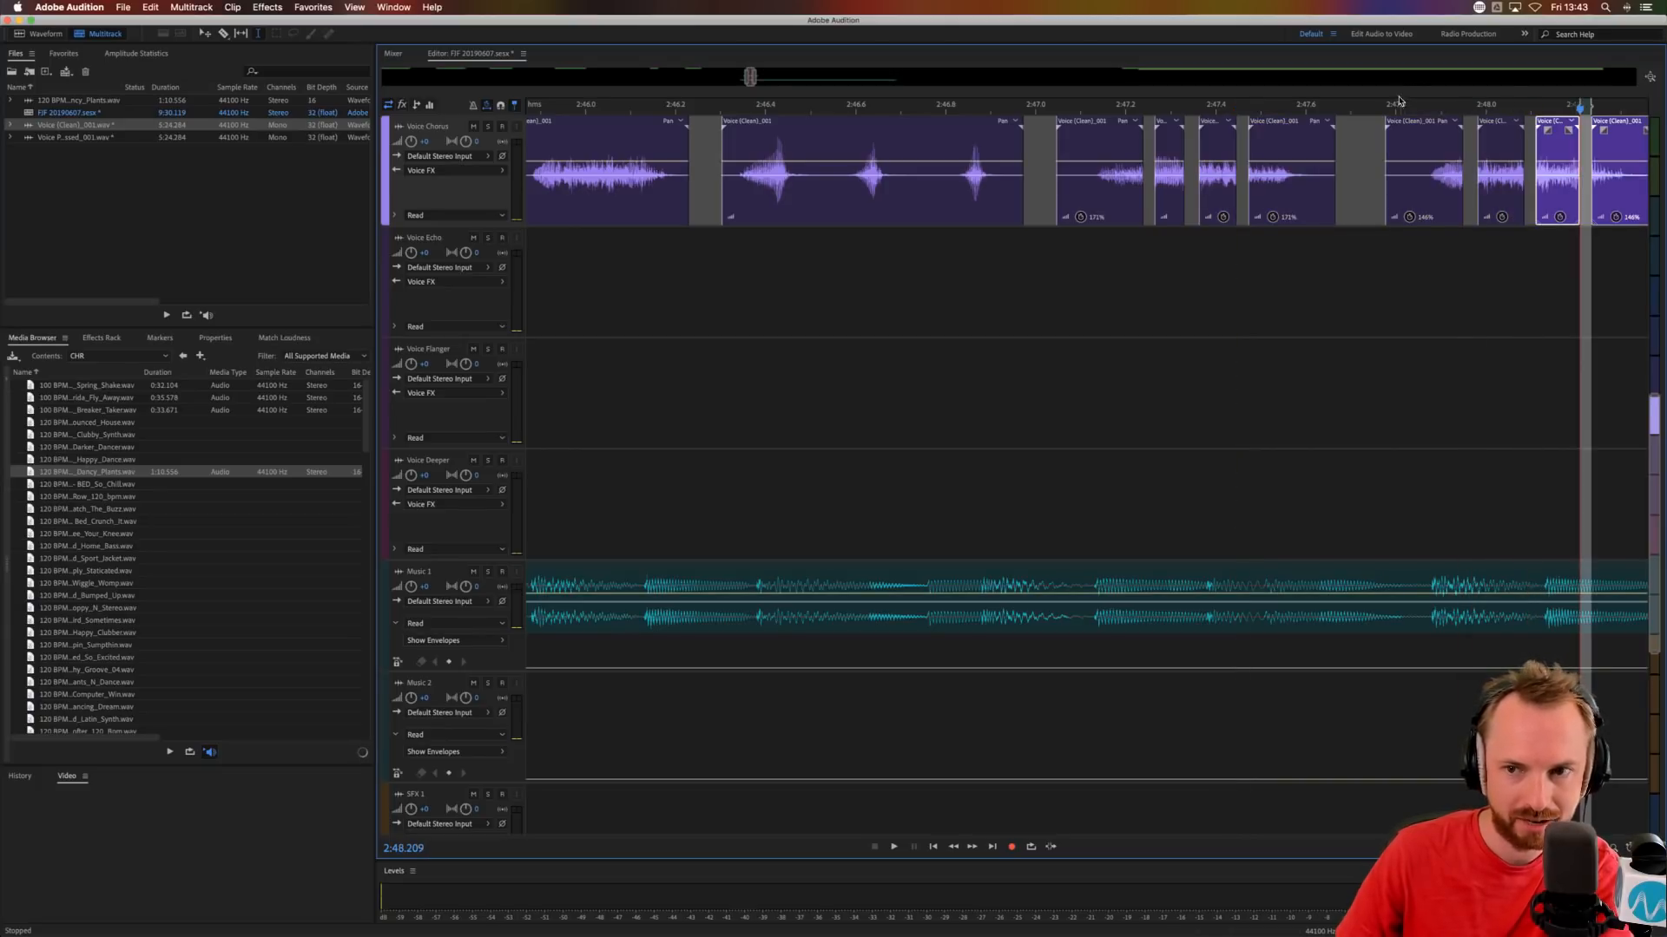
# Audition the edited phrases with the music from about 2:44.39 through the stuttered clips.
pyautogui.scroll(-5, 1398, 100)
pyautogui.click(1187, 268)
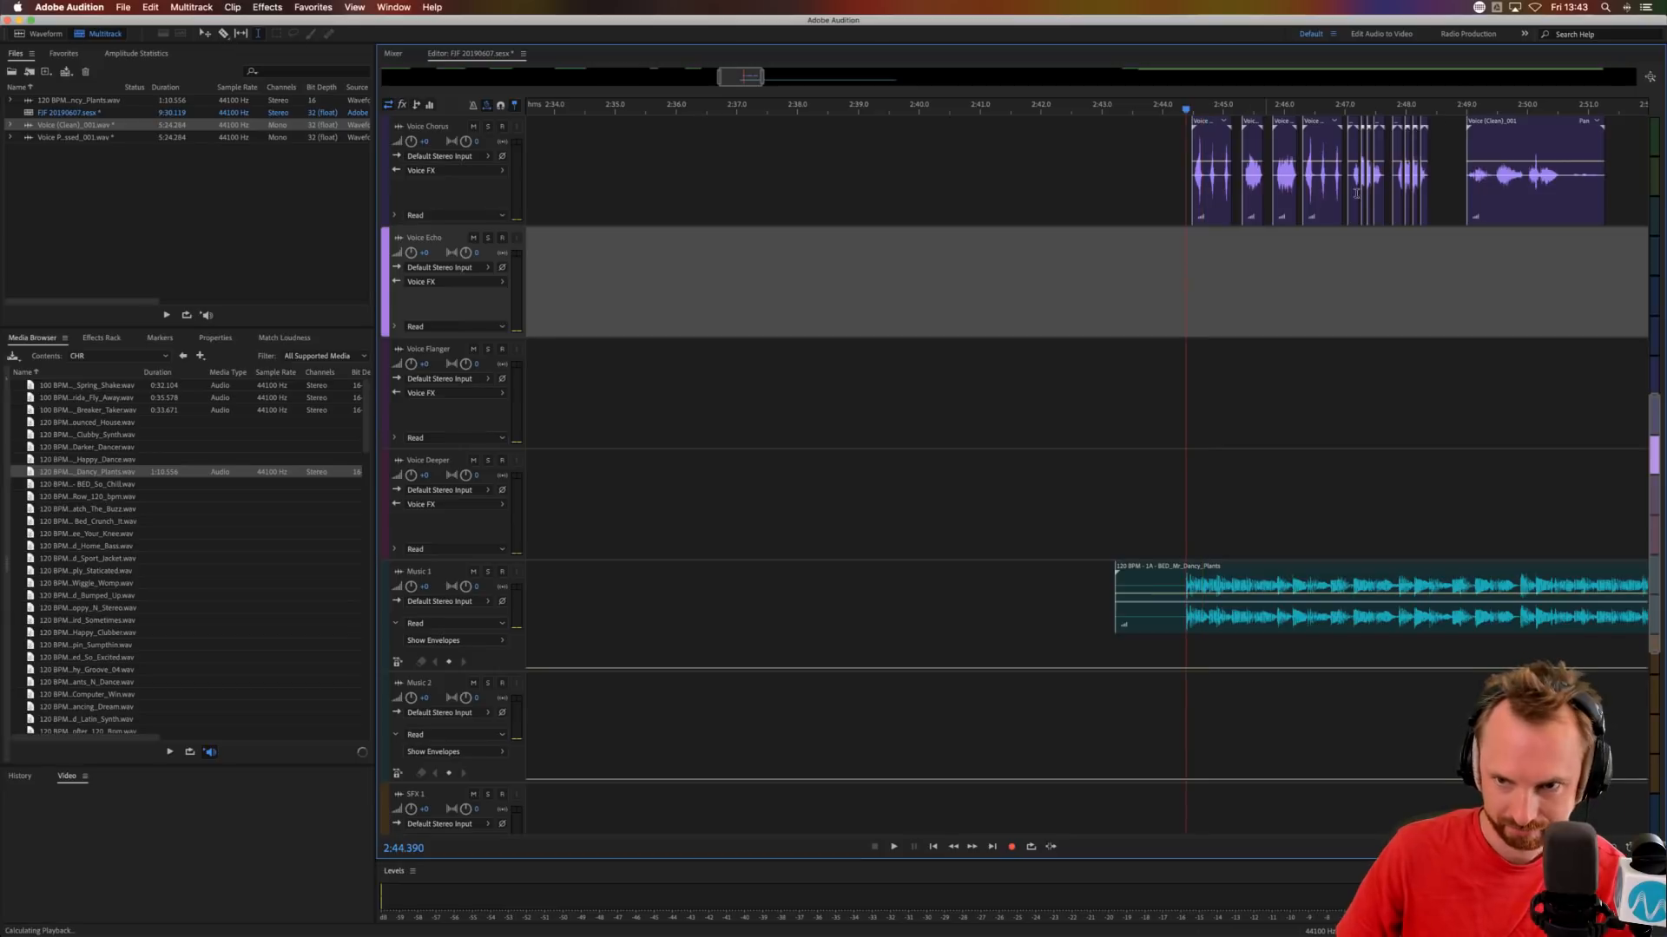
pyautogui.press('space')
pyautogui.scroll(-3, 1481, 106)
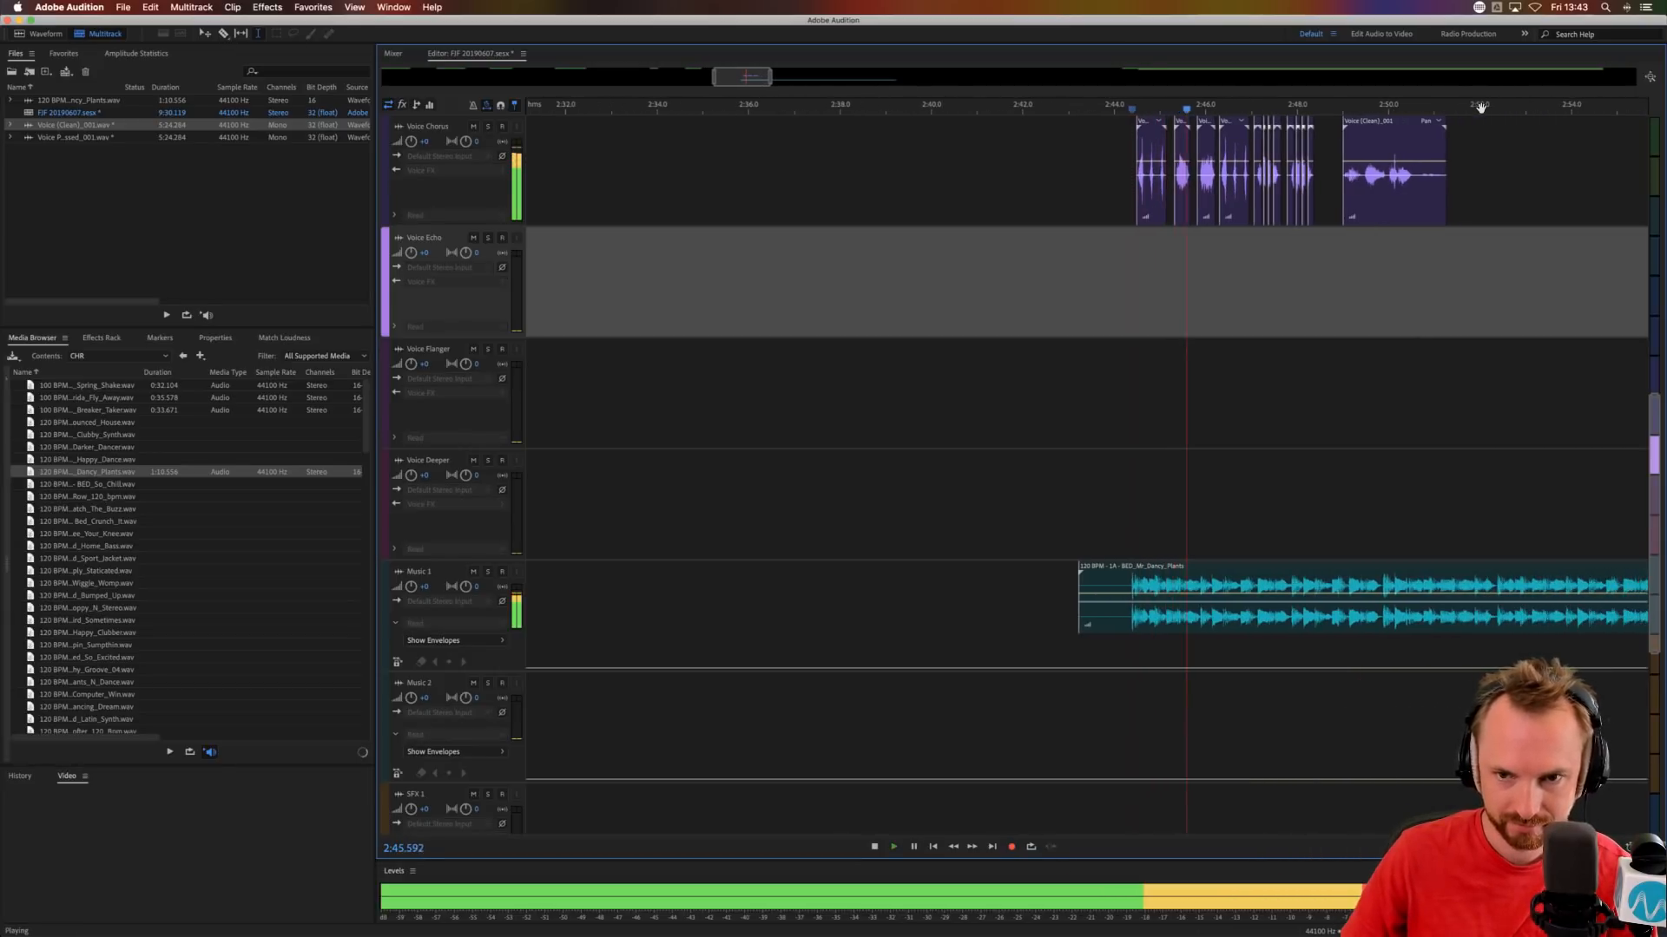
pyautogui.scroll(4, 1316, 106)
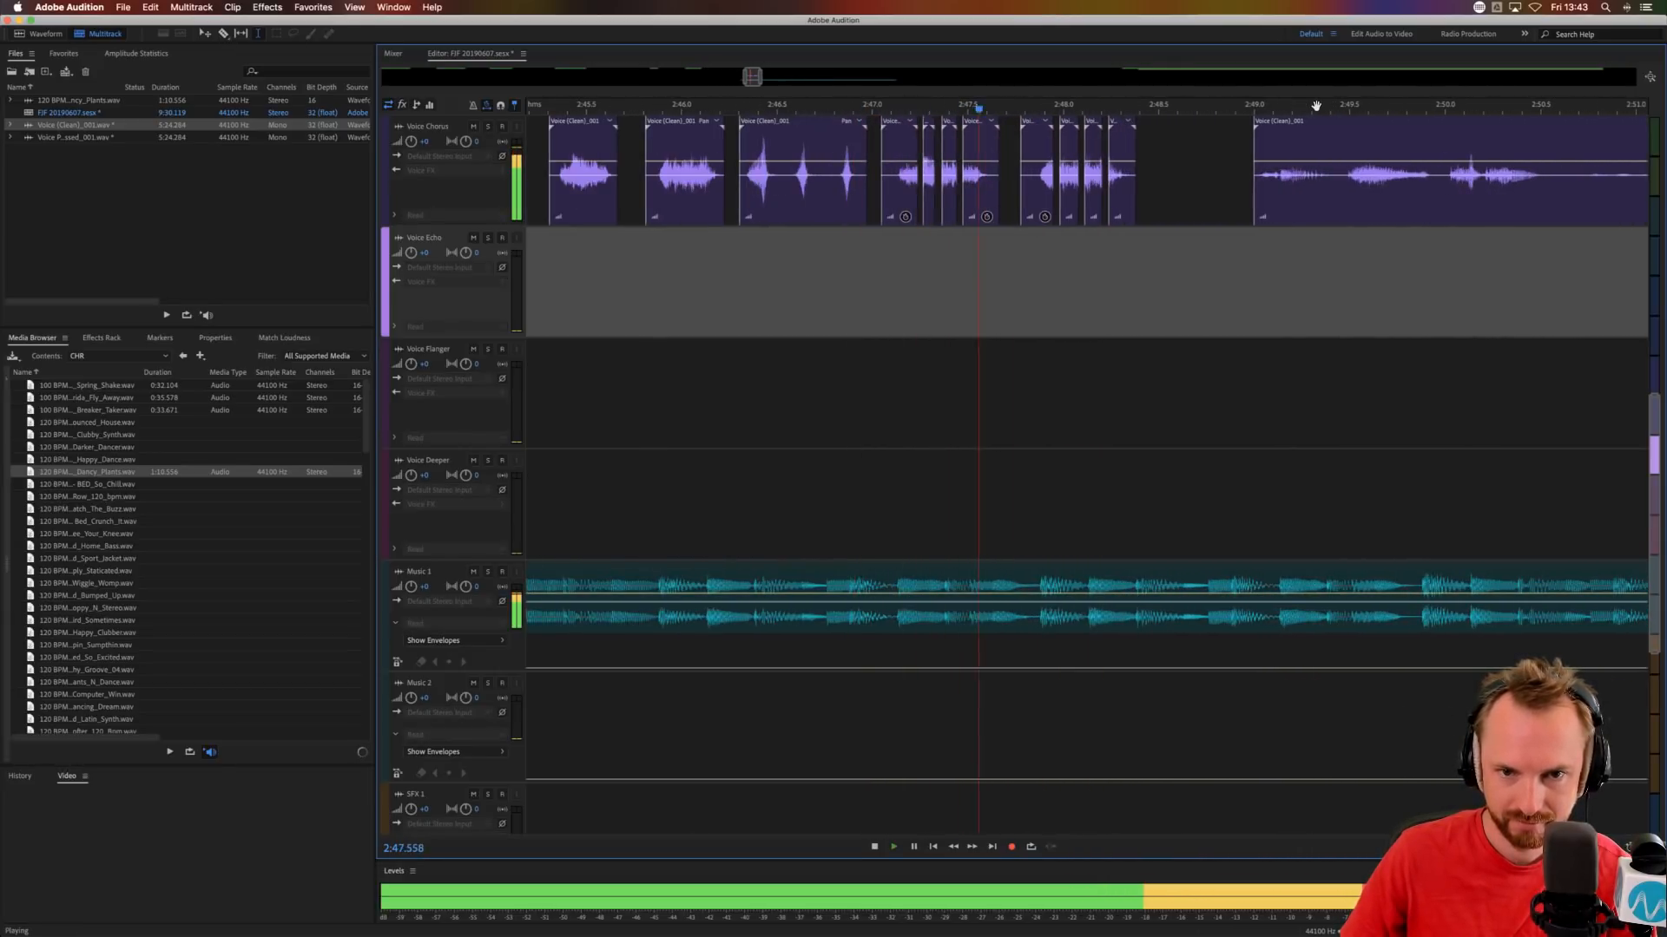
pyautogui.press('space')
# Select the first Voice Chorus clip and browse the available iZotope AU effects without applying one.
pyautogui.click(1223, 165)
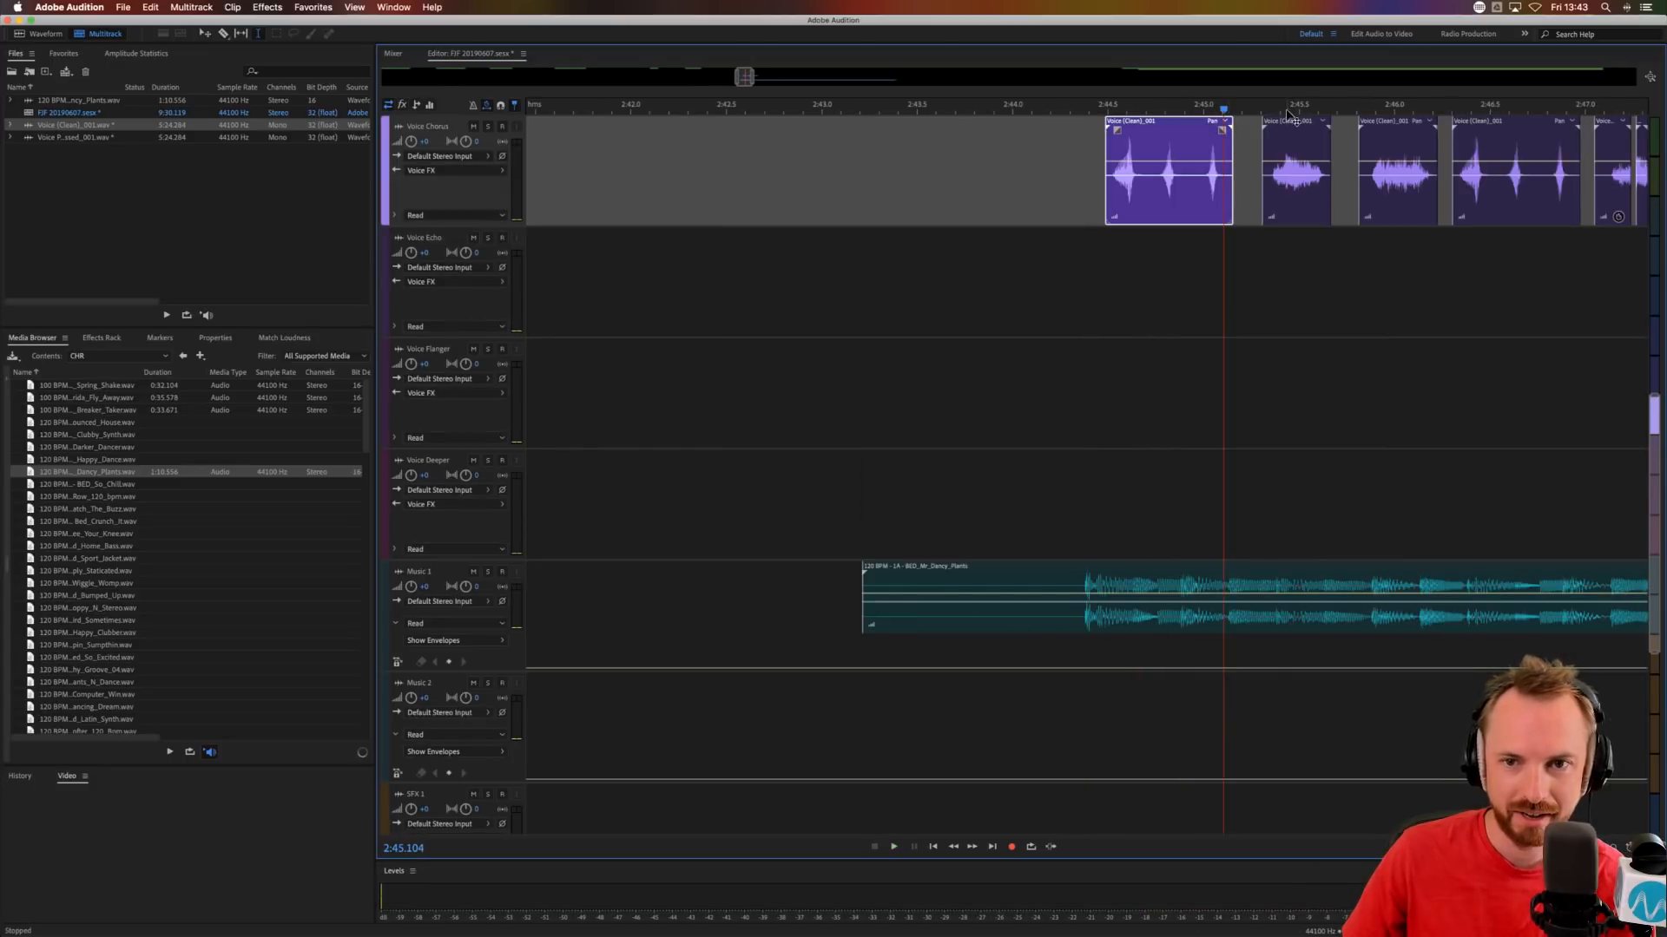
pyautogui.scroll(-4, 1284, 108)
pyautogui.hscroll(1, 601, 87)
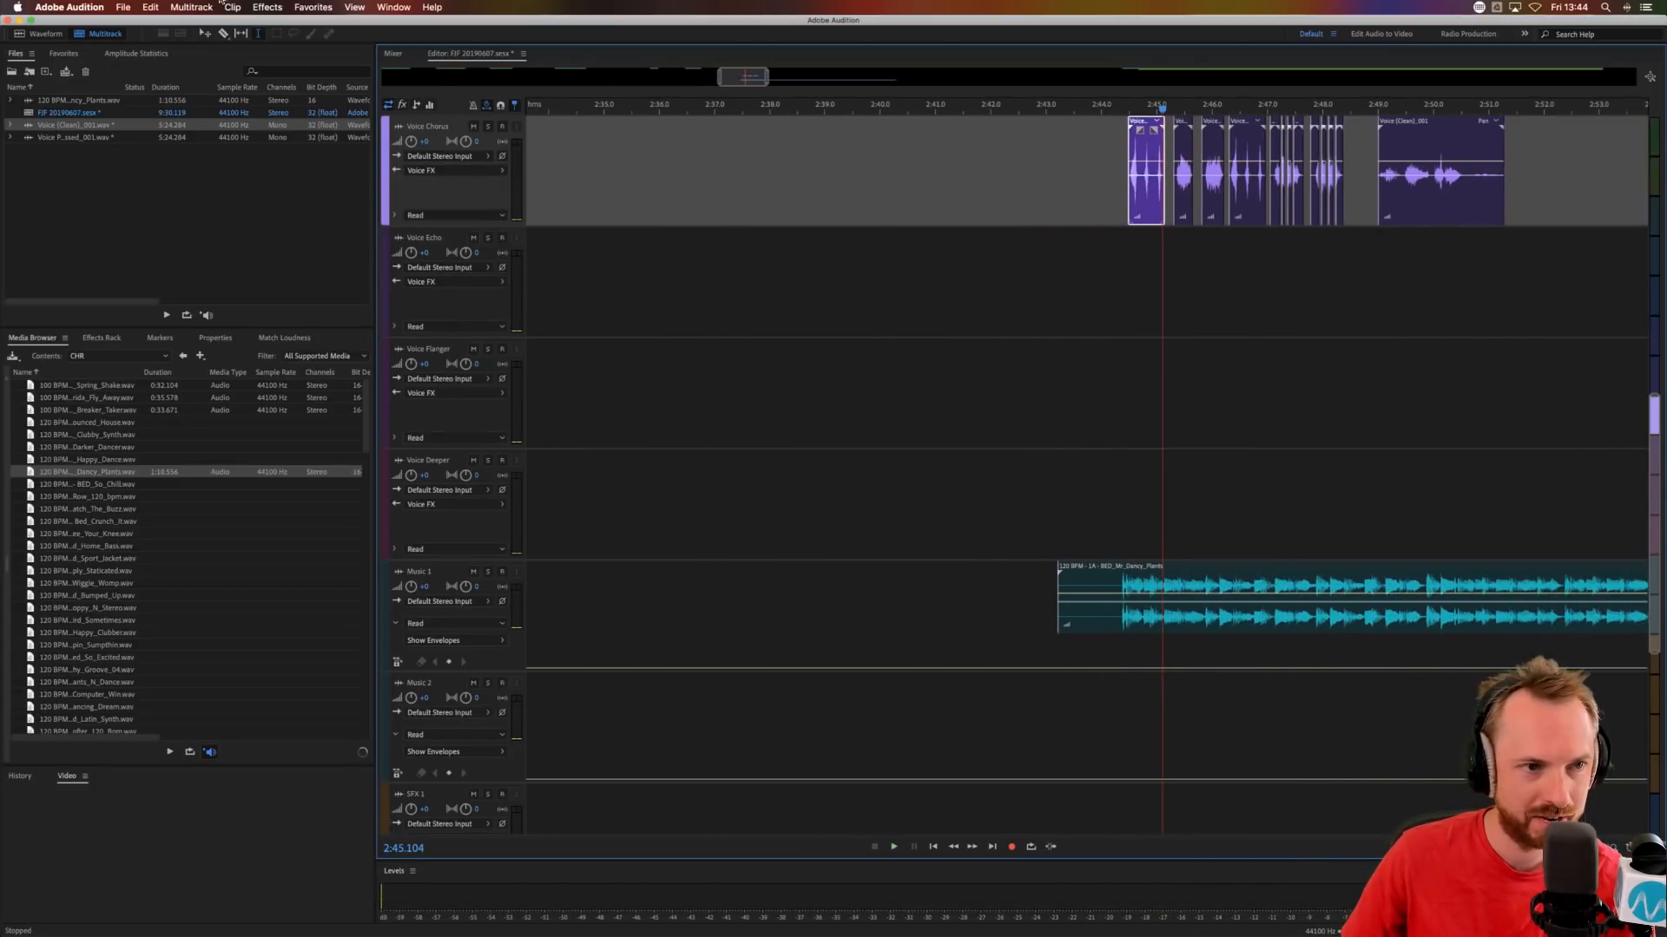
pyautogui.click(258, 8)
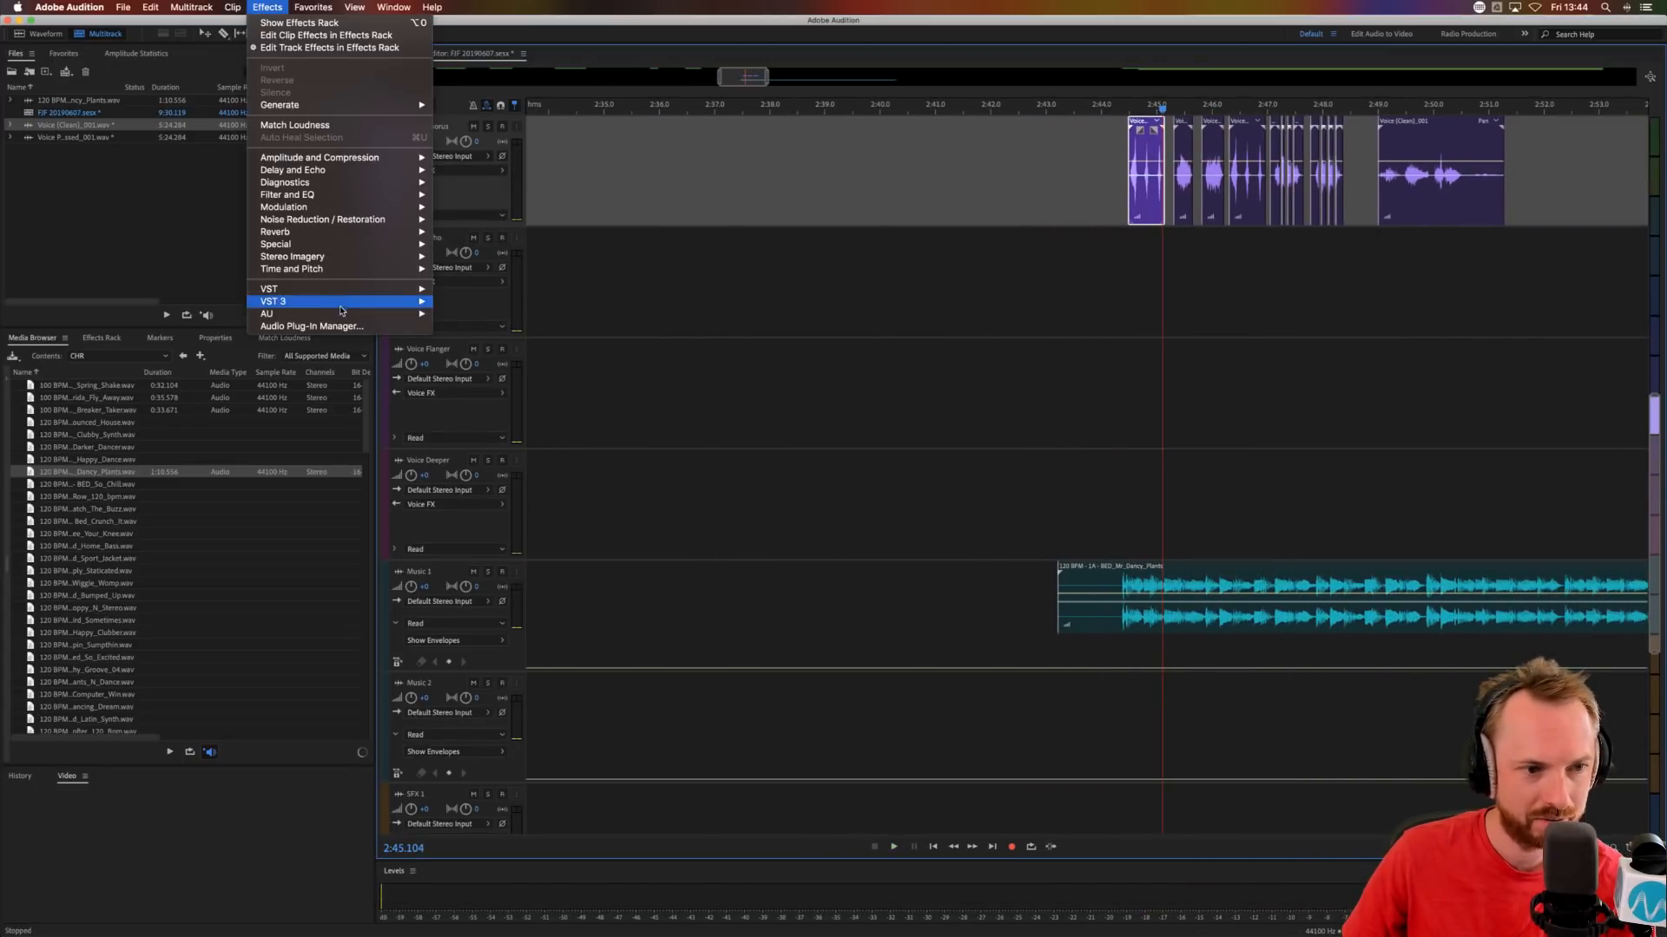
pyautogui.moveTo(381, 316)
pyautogui.moveTo(486, 351)
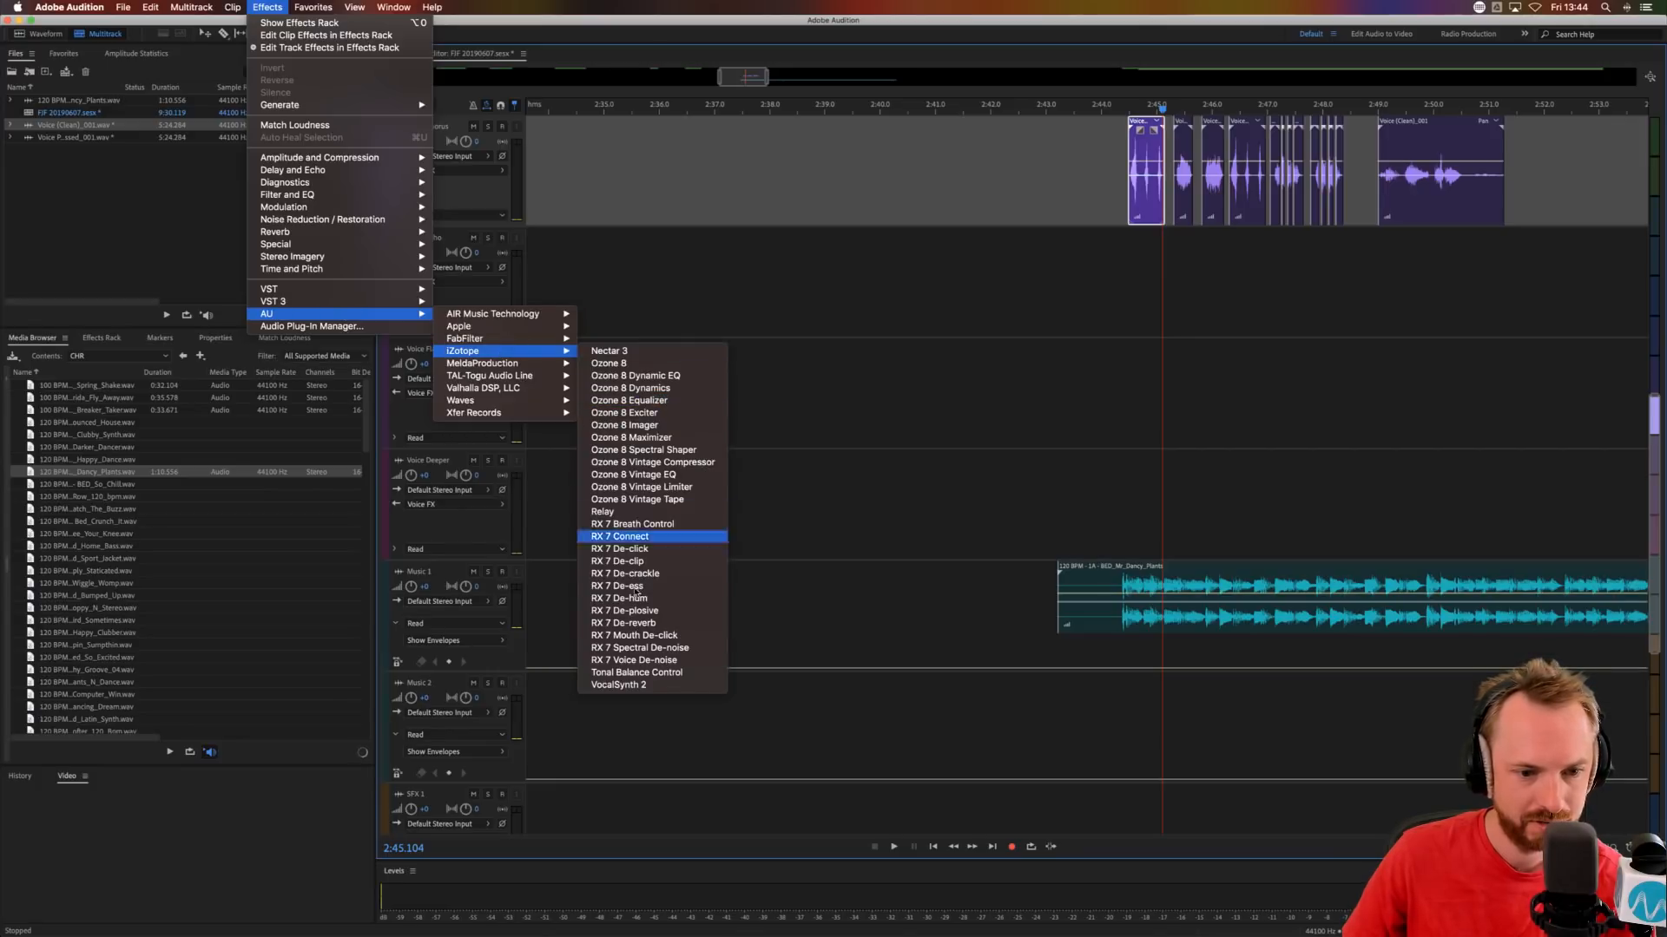
pyautogui.click(1402, 246)
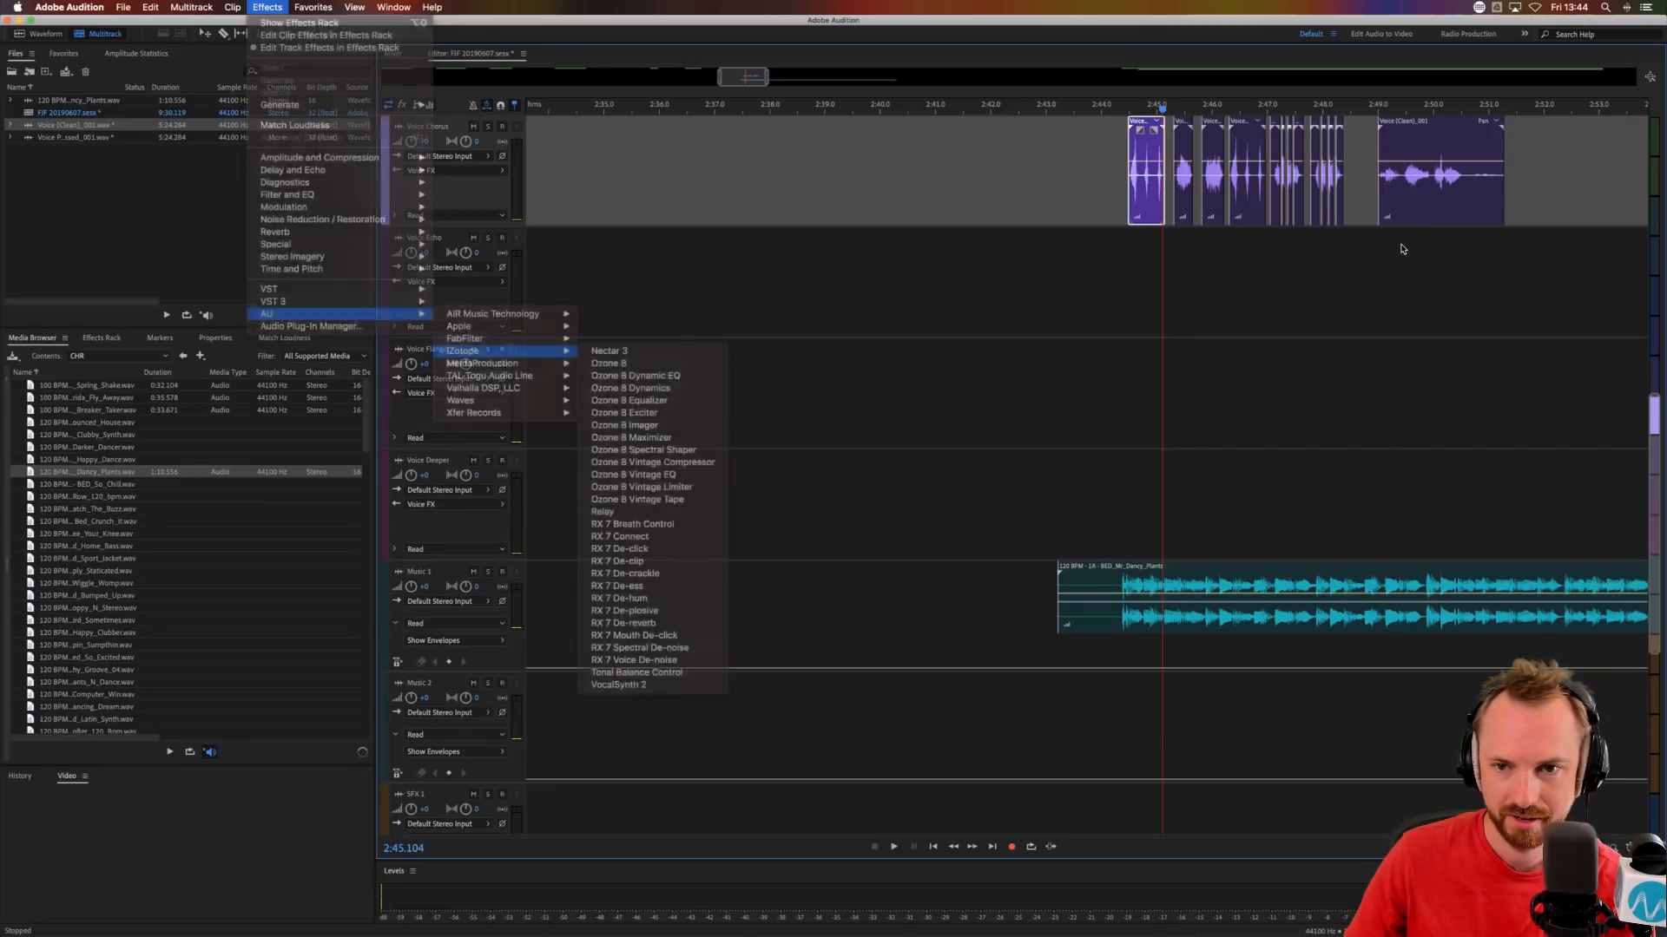
# Move the remaining Voice Chorus phrase onto the Voice Echo track so it starts where the last stuttered clip ends, and audition it.
pyautogui.click(1373, 107)
pyautogui.moveTo(1401, 122); pyautogui.dragTo(1363, 262)
pyautogui.click(1331, 266)
pyautogui.press('space')
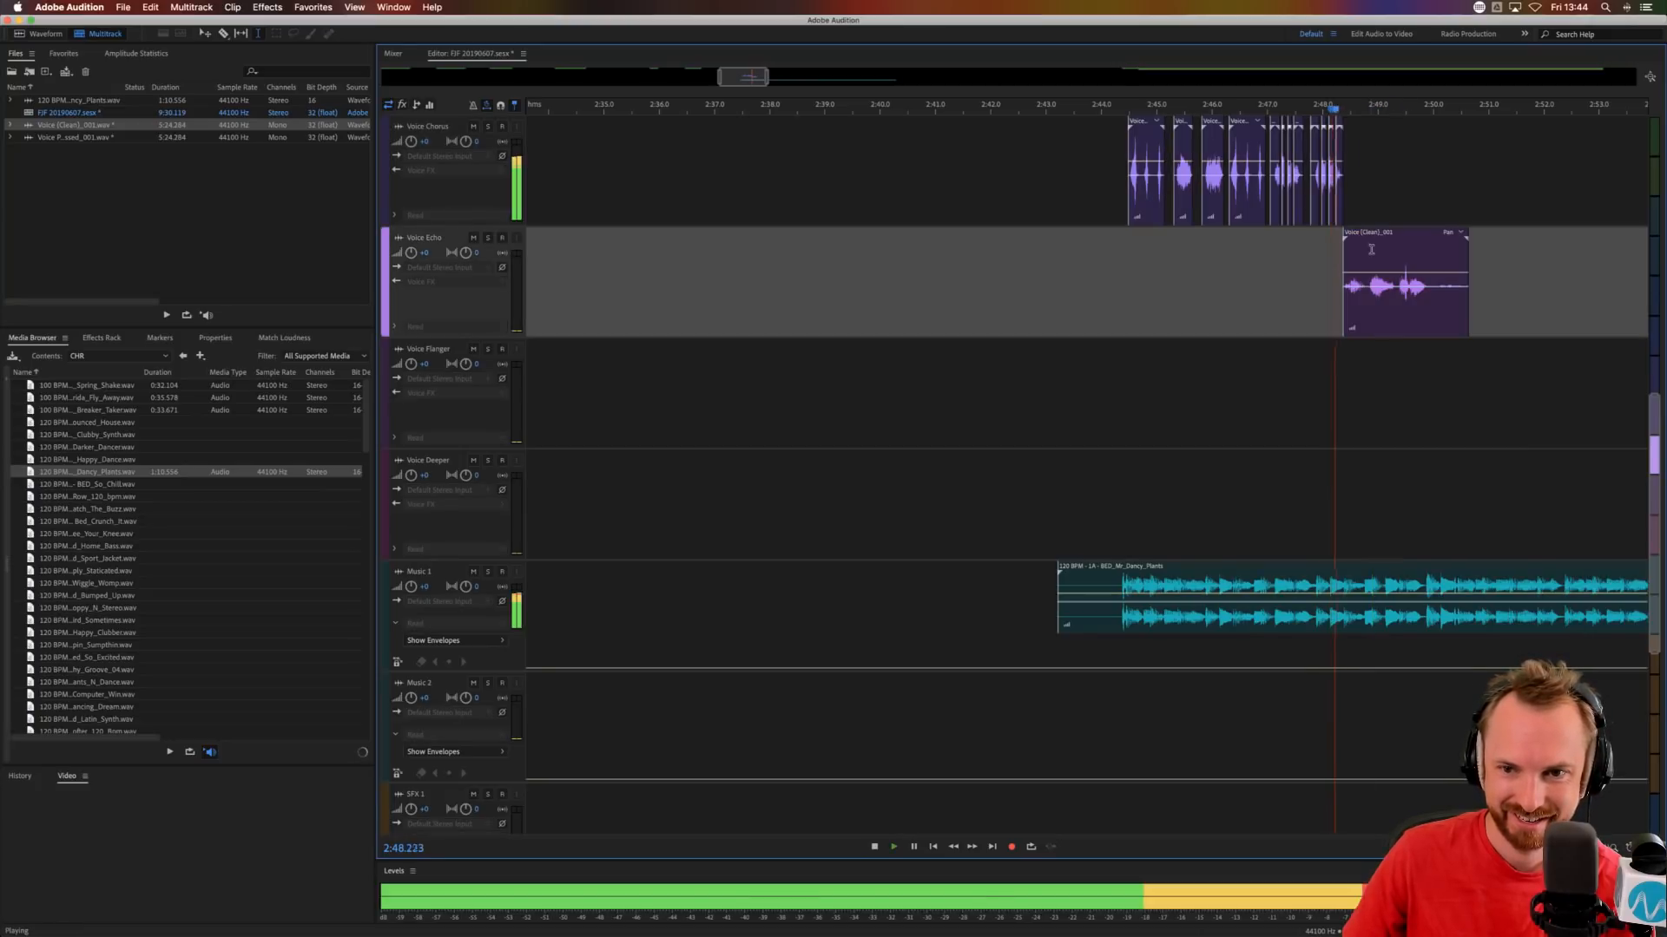
pyautogui.press('space')
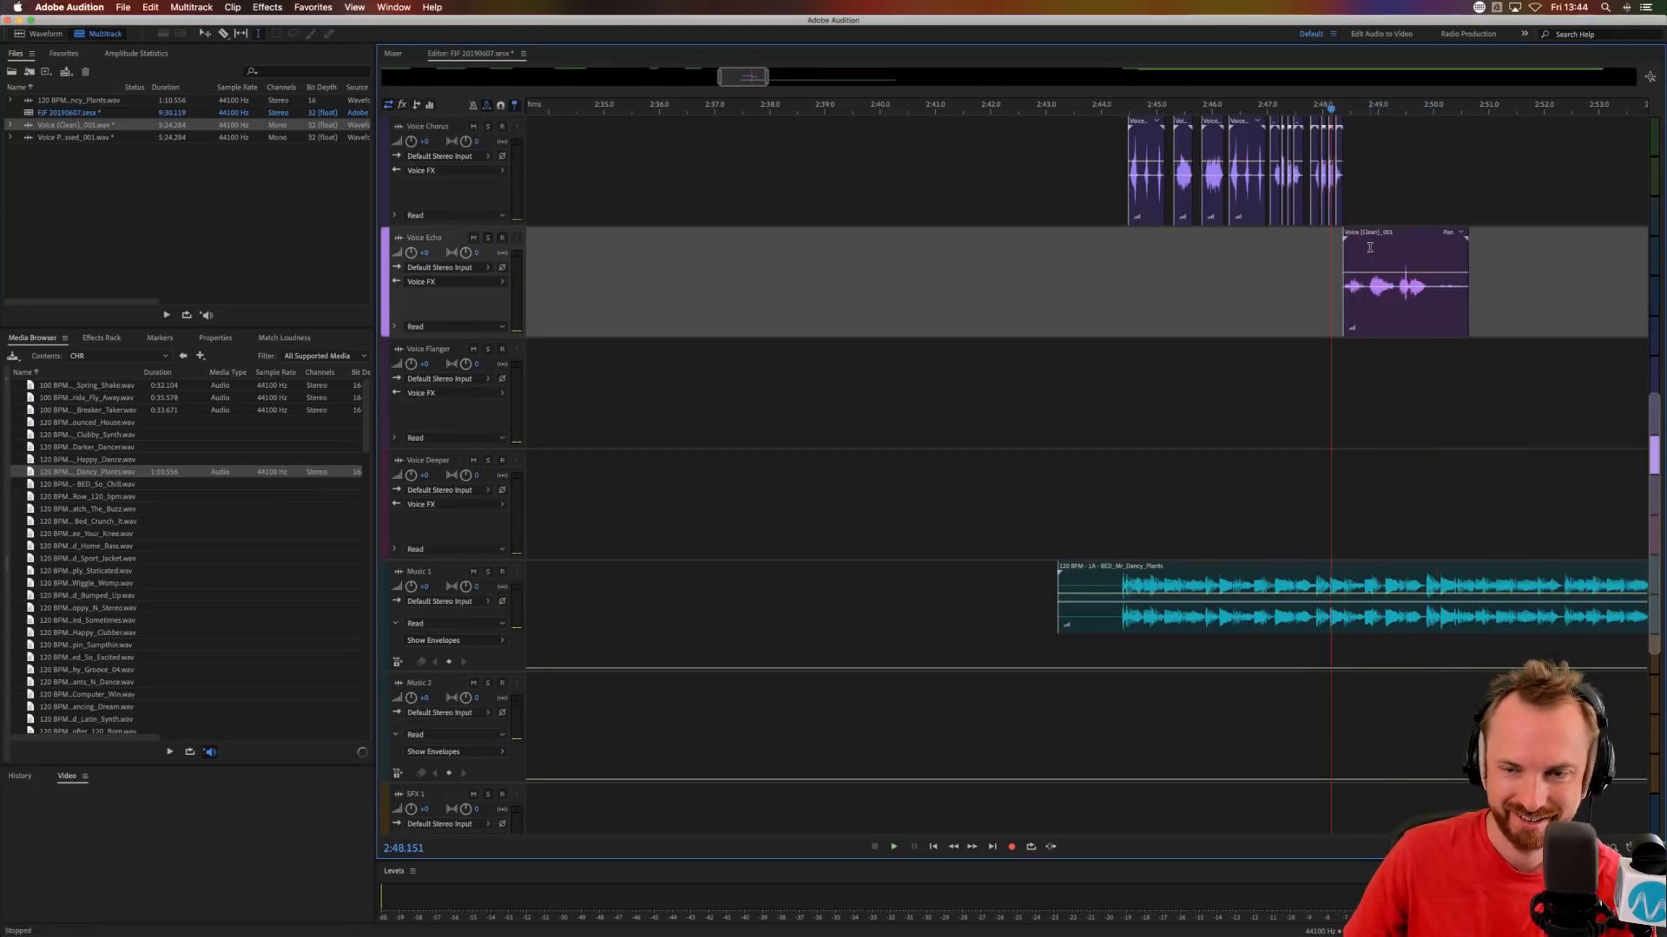
pyautogui.scroll(5, 1449, 106)
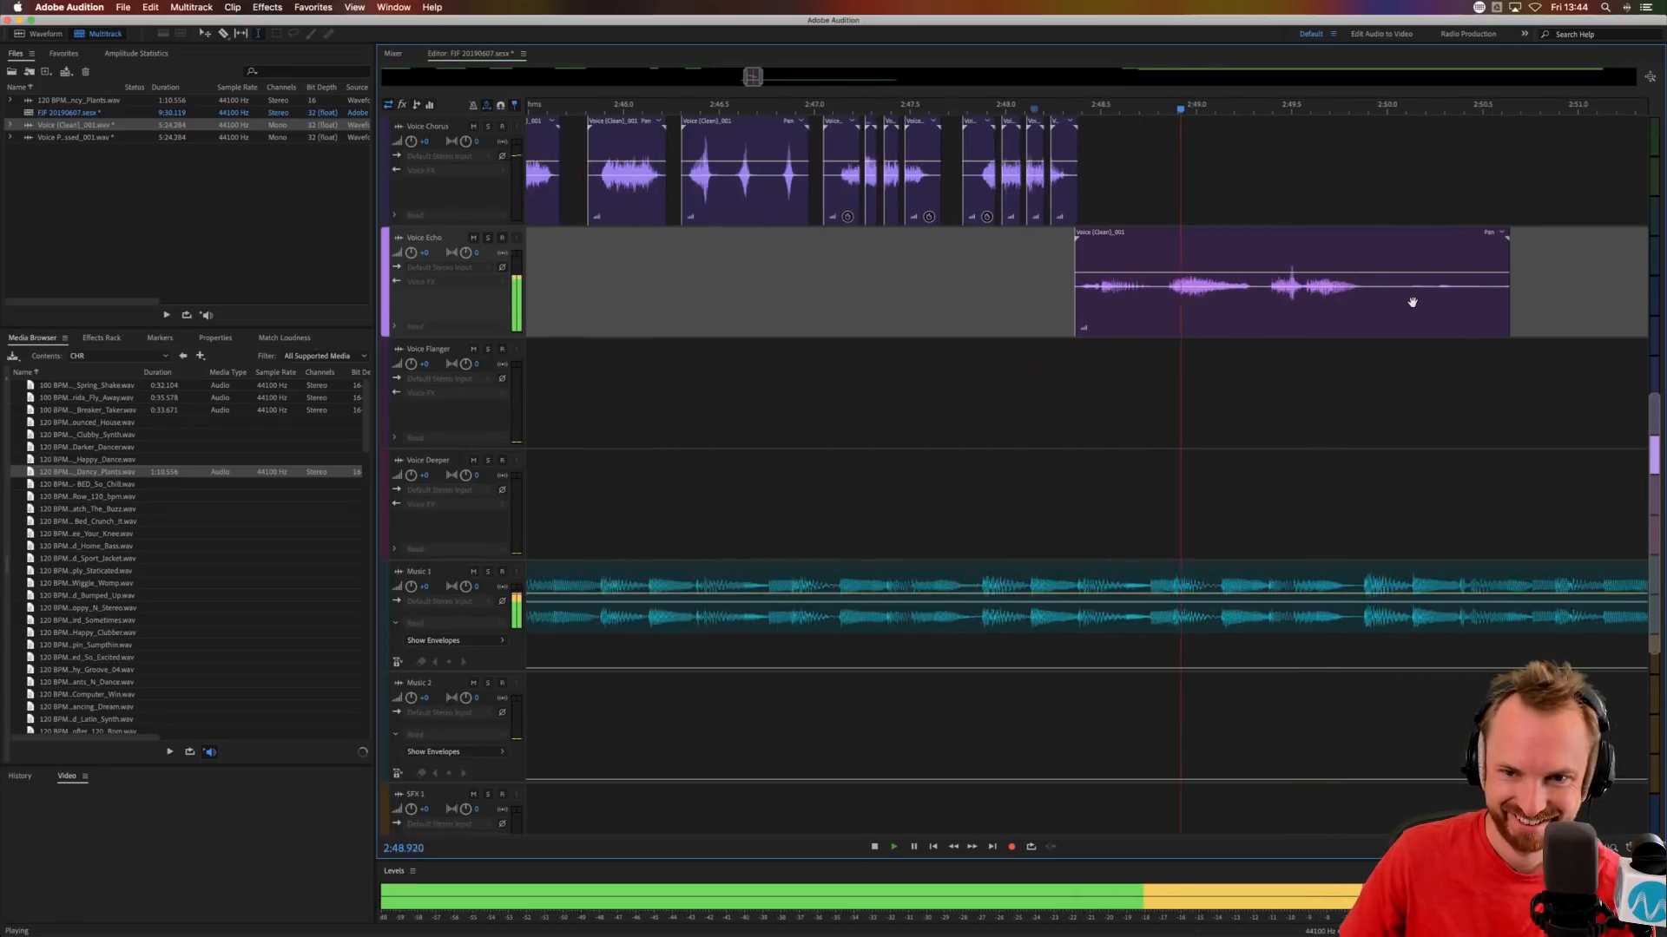
pyautogui.press('space')
# Copy the Voice Echo clip's part from about 2:49.38 to 2:49.86 onto Voice Flanger at about 2:50.07 and Voice Deeper at about 2:50.86.
pyautogui.moveTo(1251, 311); pyautogui.dragTo(1352, 312)
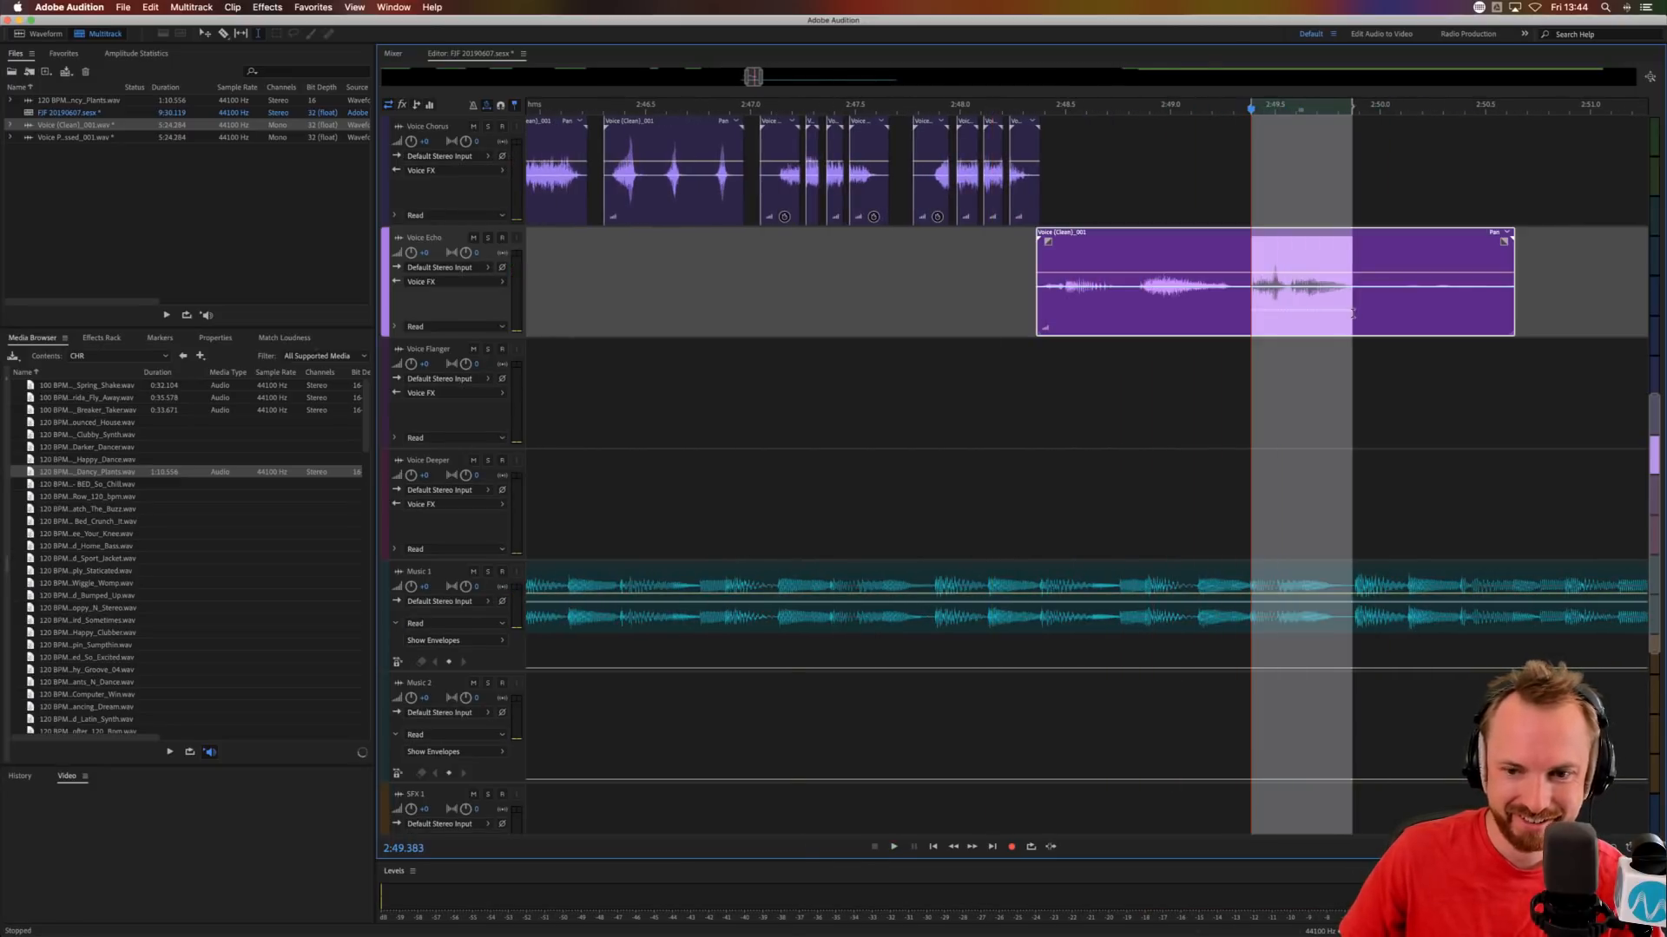
pyautogui.click(1394, 386)
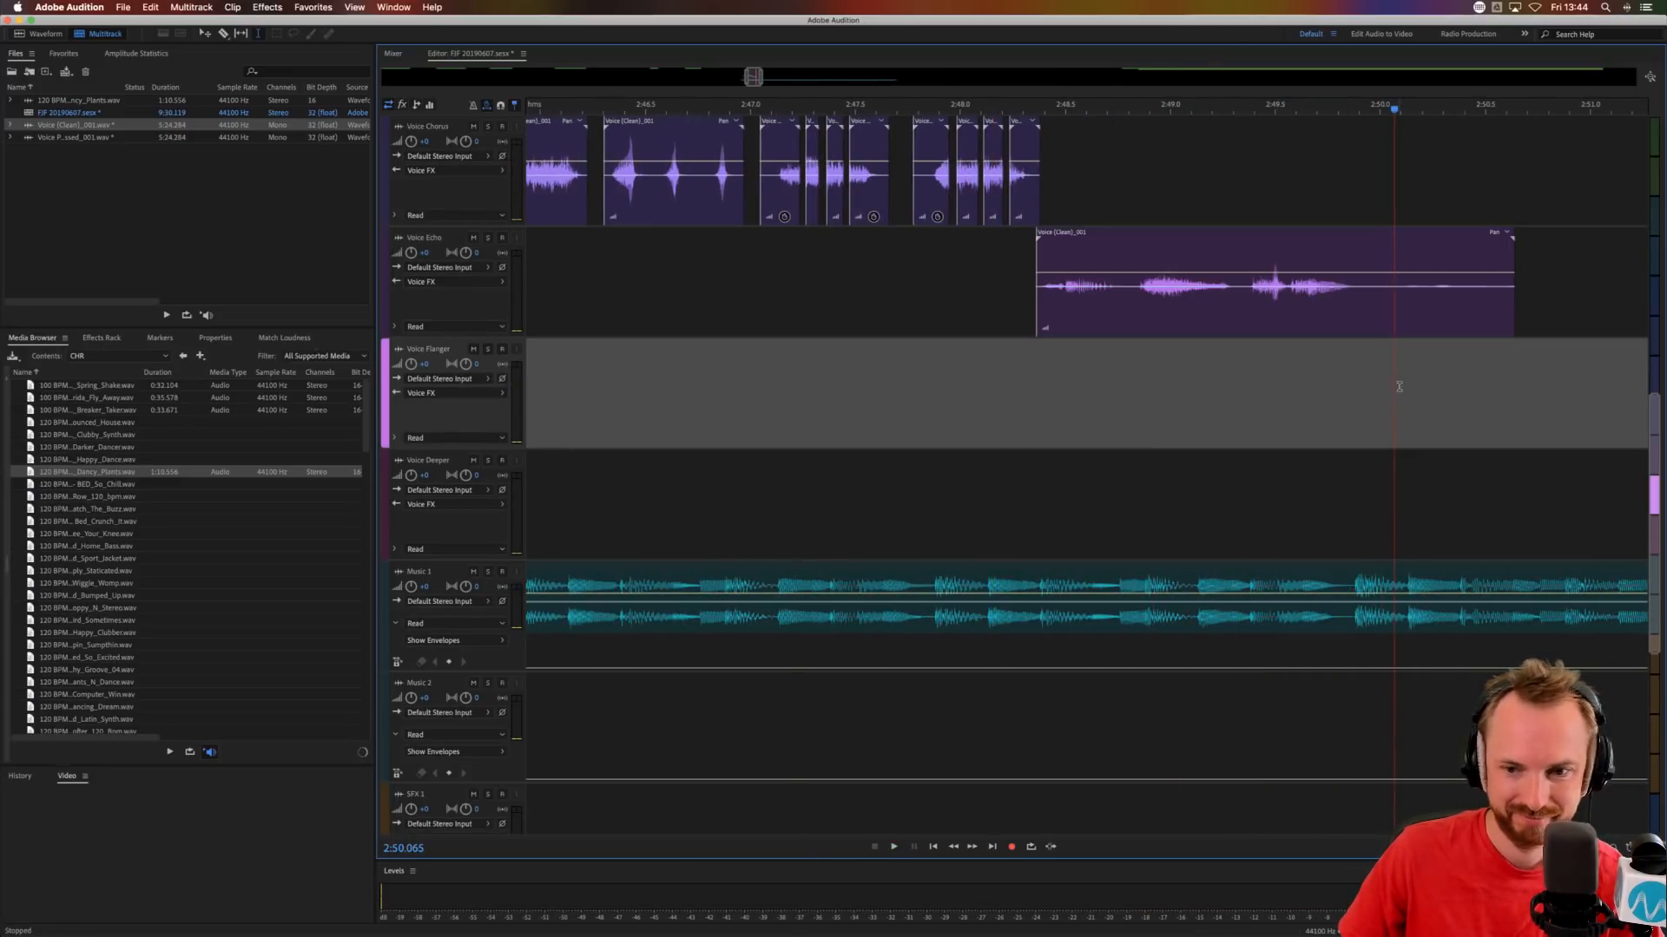
pyautogui.press('super+v')
pyautogui.click(1561, 521)
pyautogui.press('super+v')
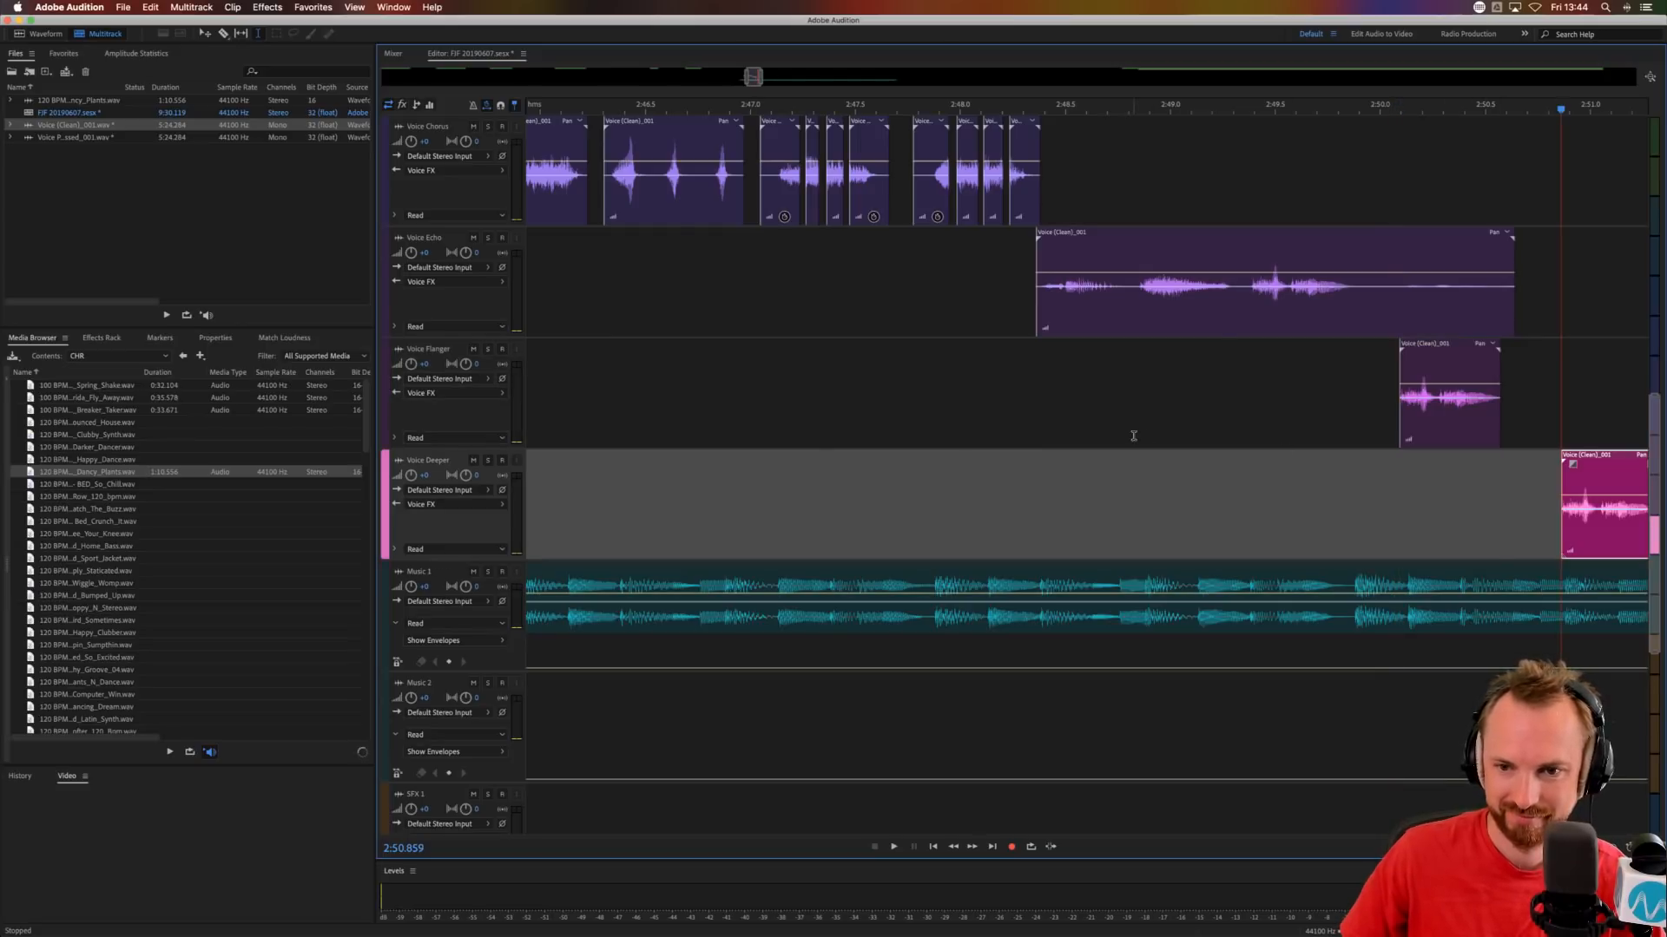
# Audition the echo, flanger and deeper phrases with the music bed from about 2:48.8.
pyautogui.click(1133, 435)
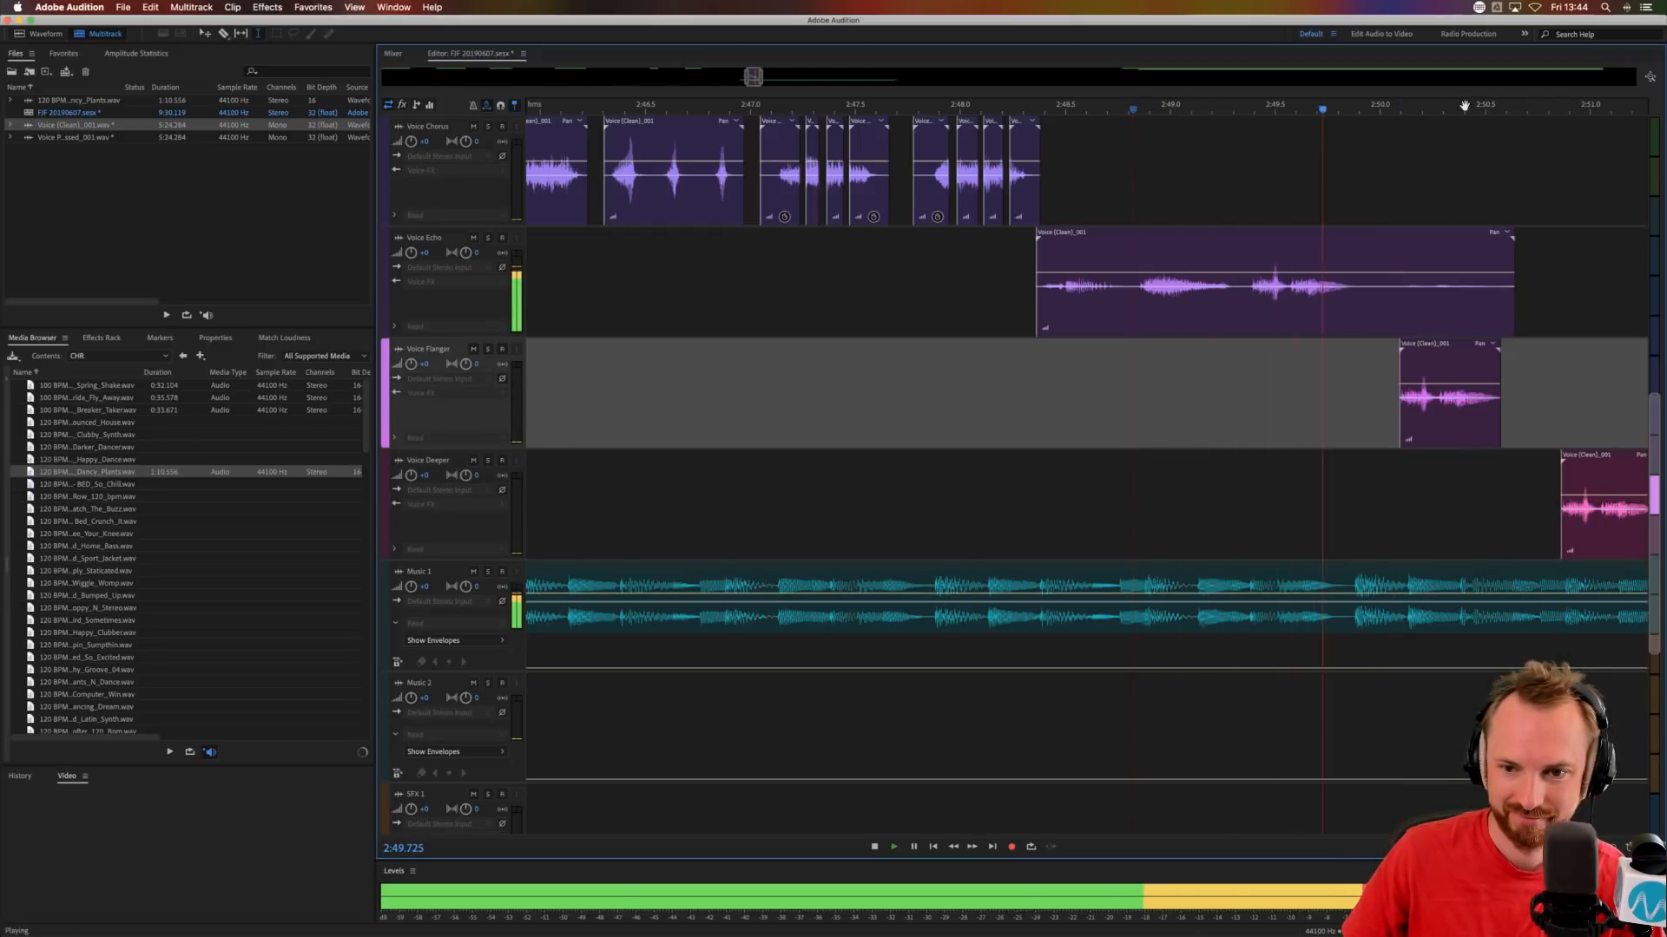
pyautogui.scroll(-2, 1464, 105)
pyautogui.scroll(-5, 1465, 105)
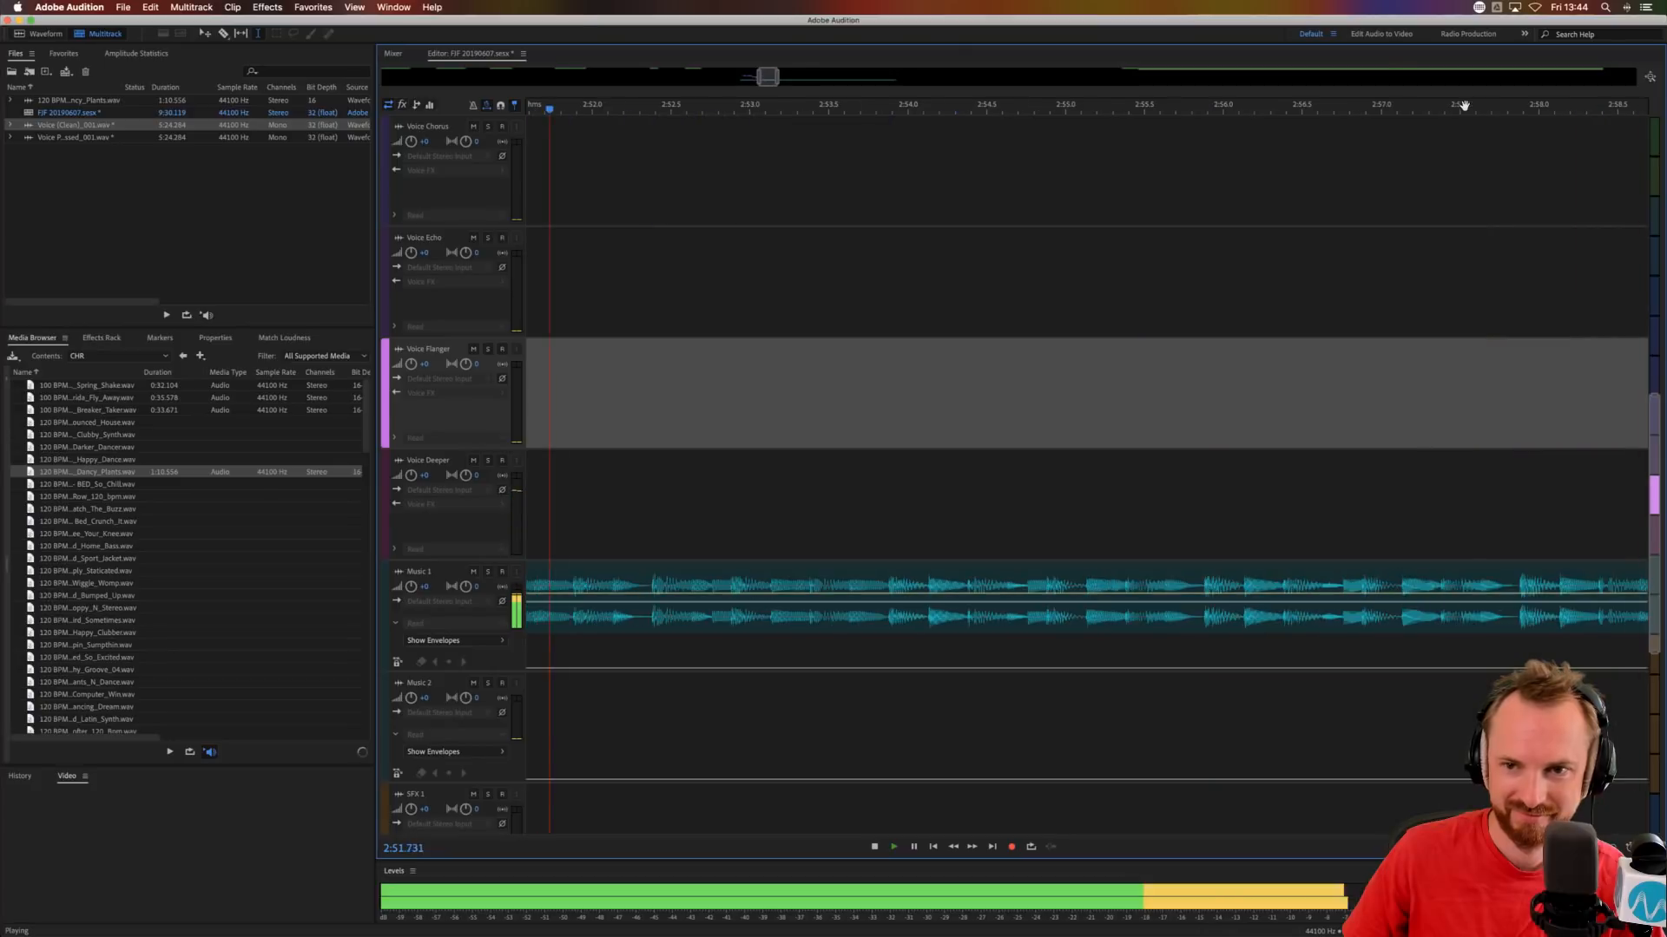
pyautogui.press('space')
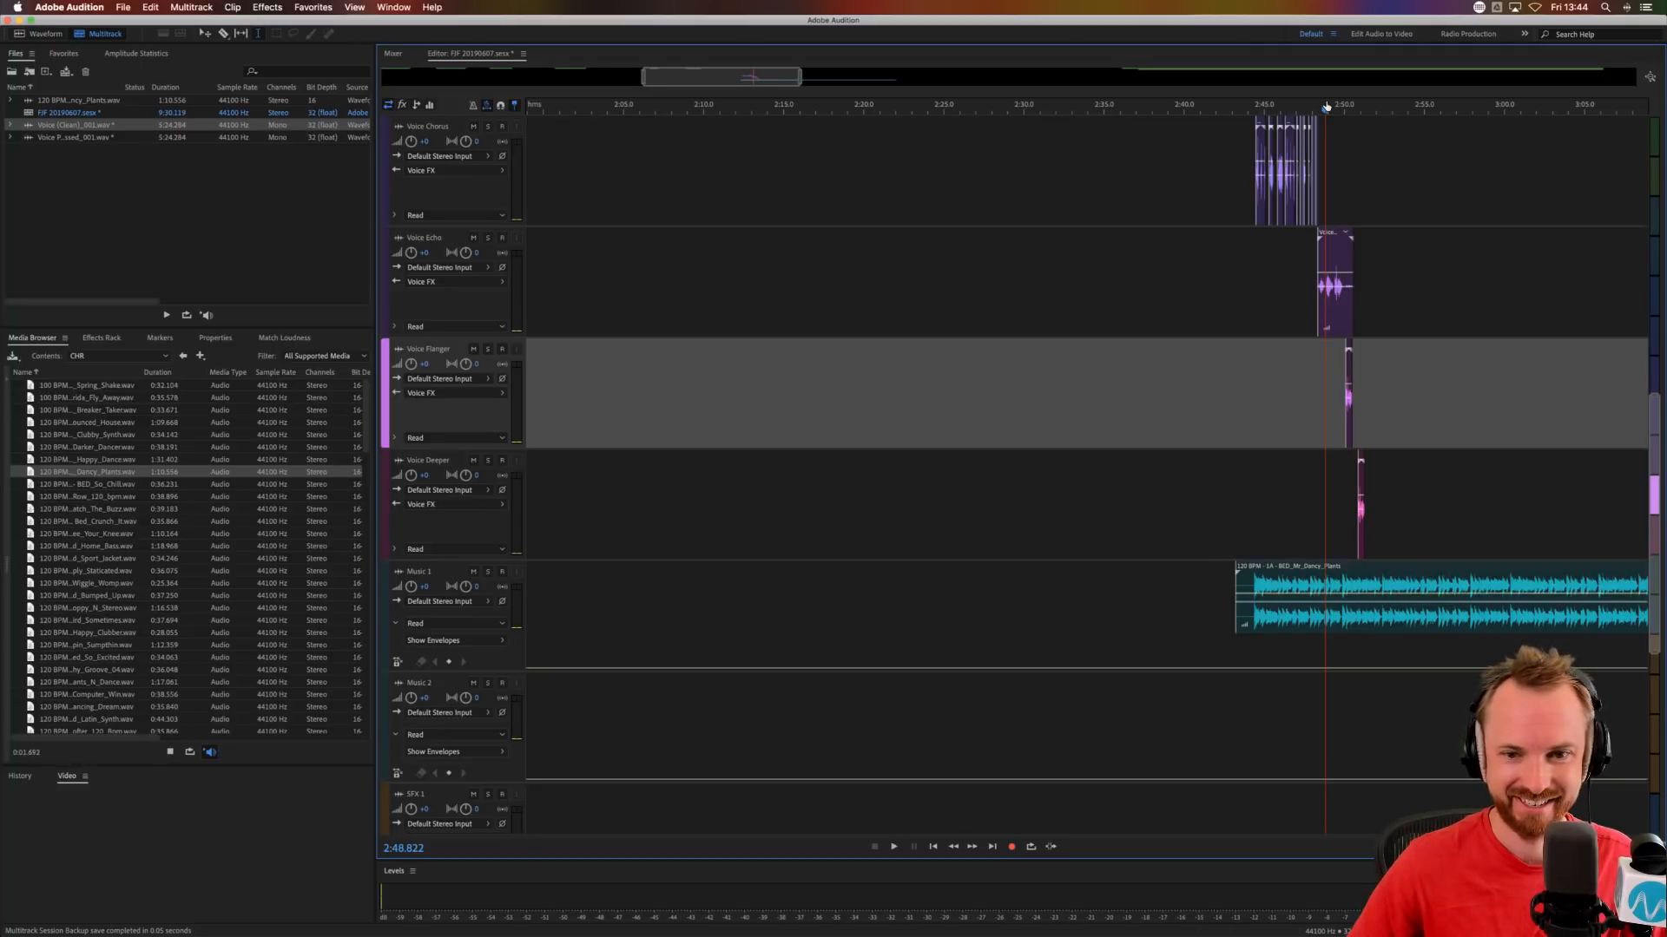
pyautogui.click(1140, 266)
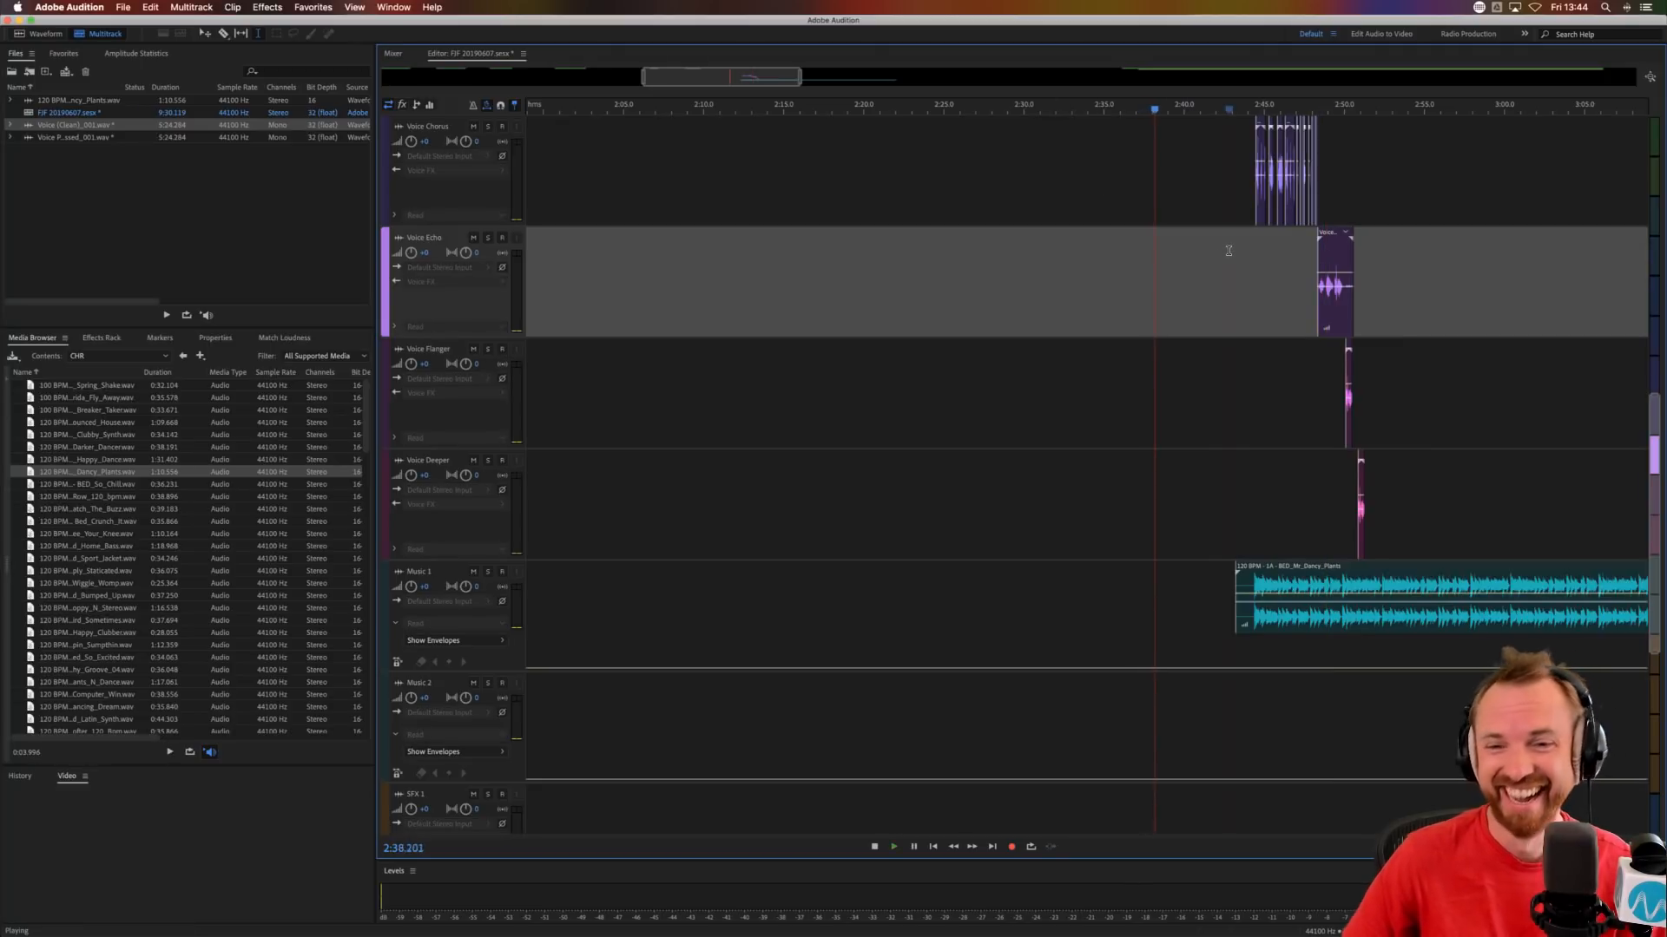
pyautogui.click(1229, 150)
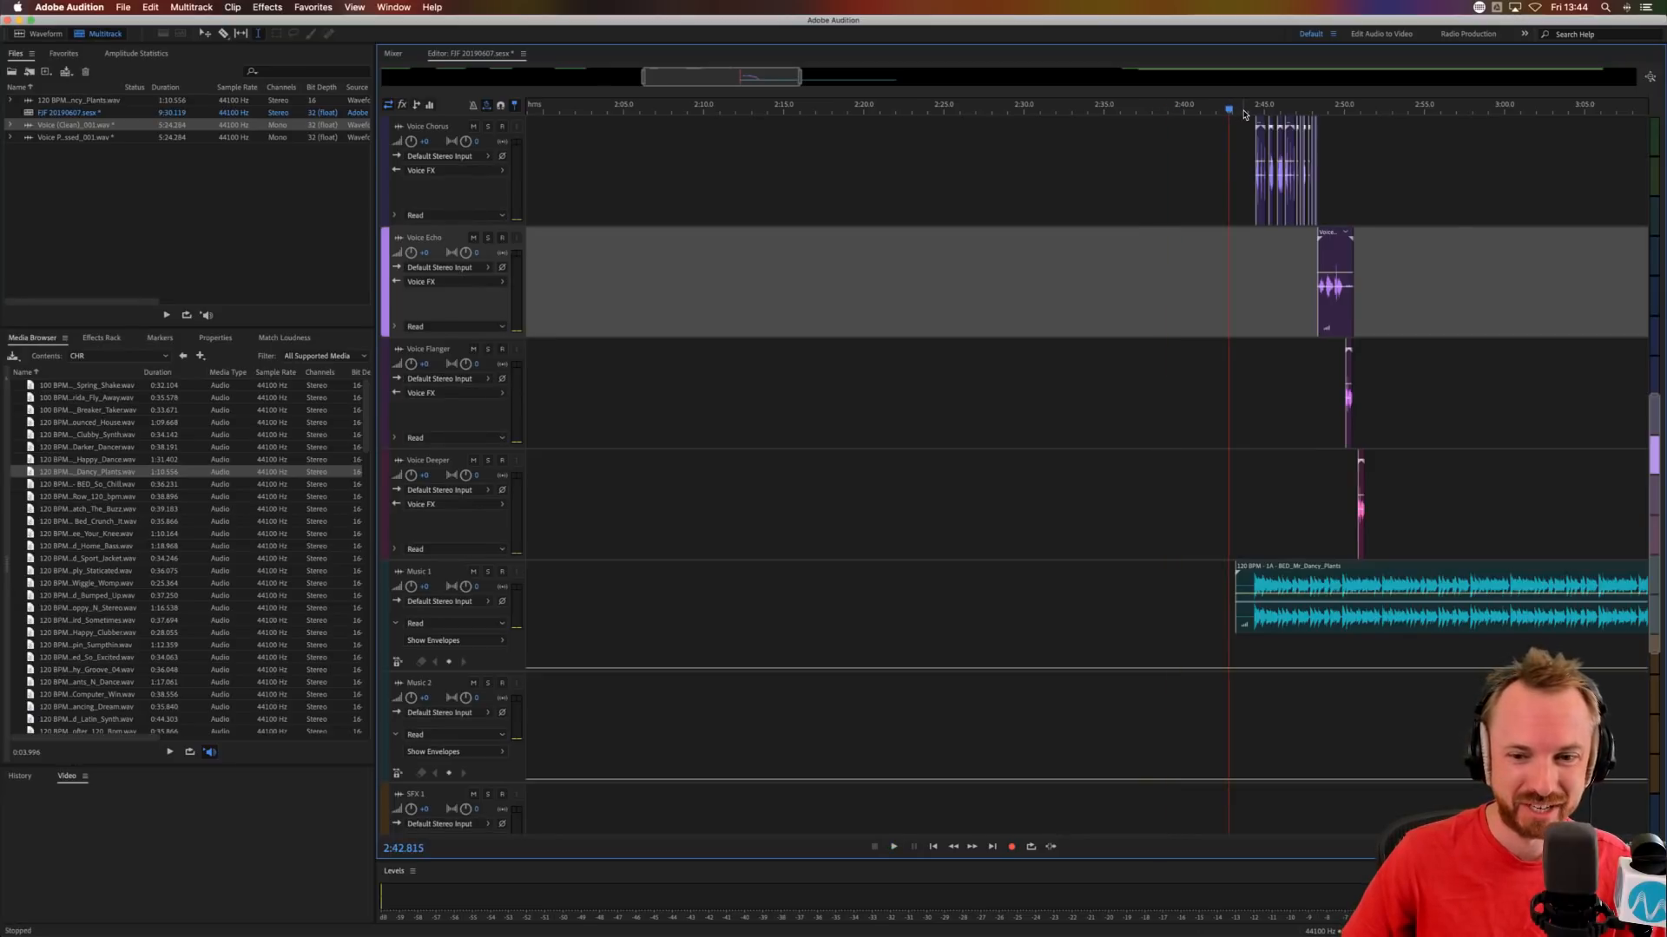
# Remove the Music 1 bed after about 2:51.5 and audition the shortened sequence.
pyautogui.scroll(3, 1243, 114)
pyautogui.click(1259, 213)
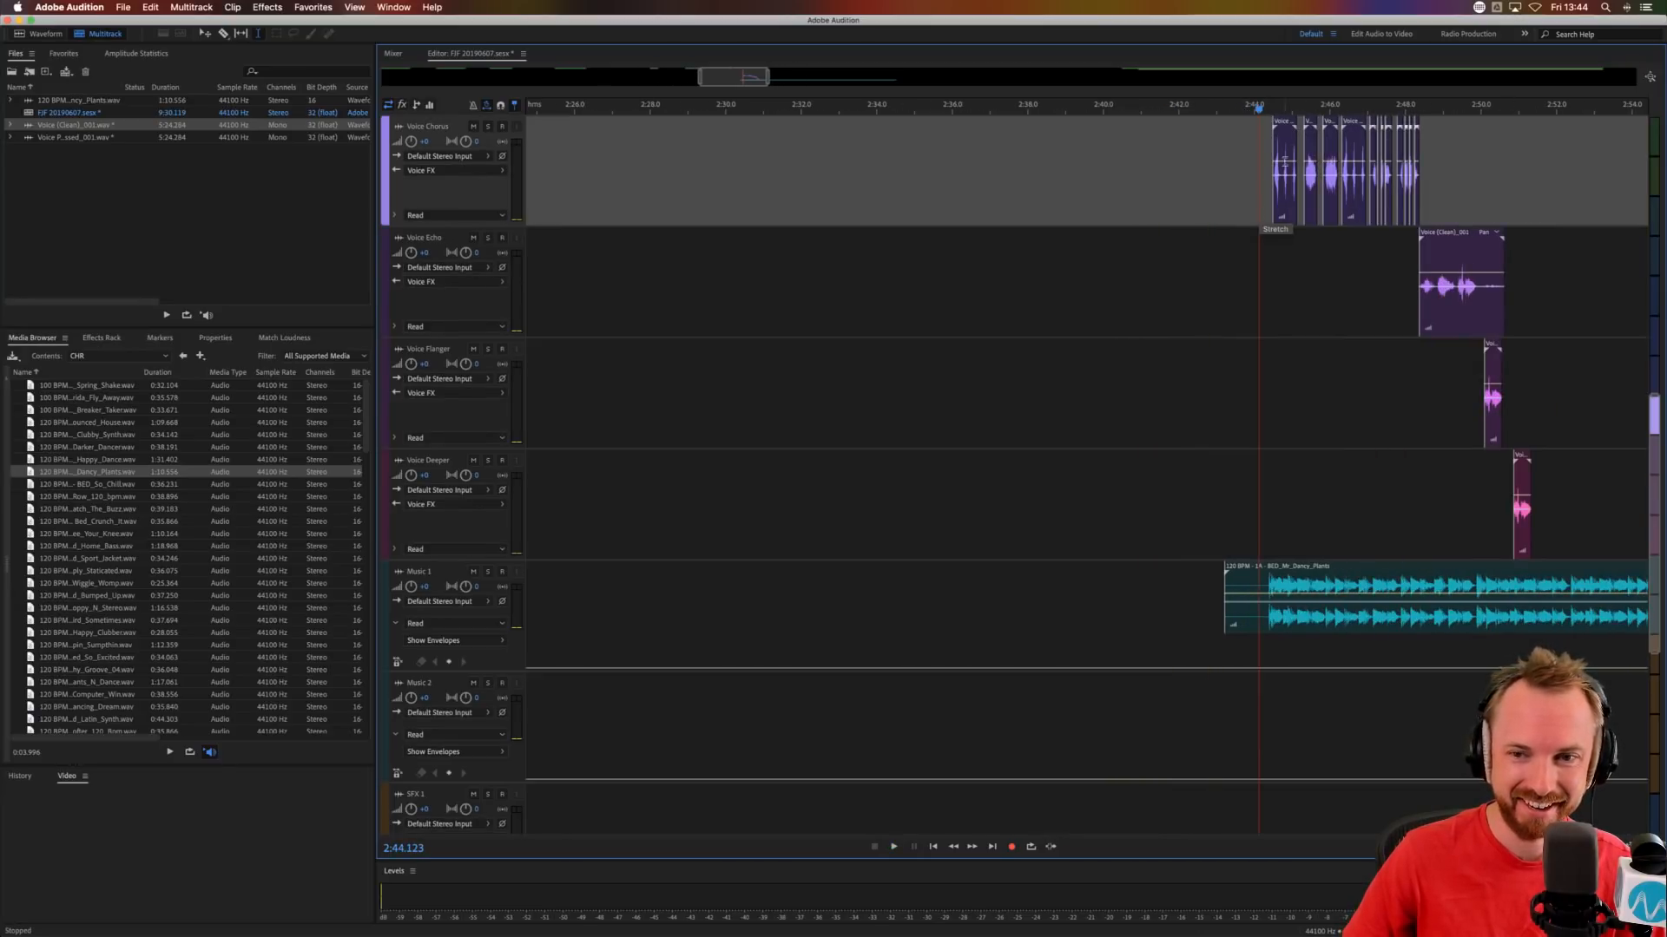
pyautogui.scroll(-10, 1289, 112)
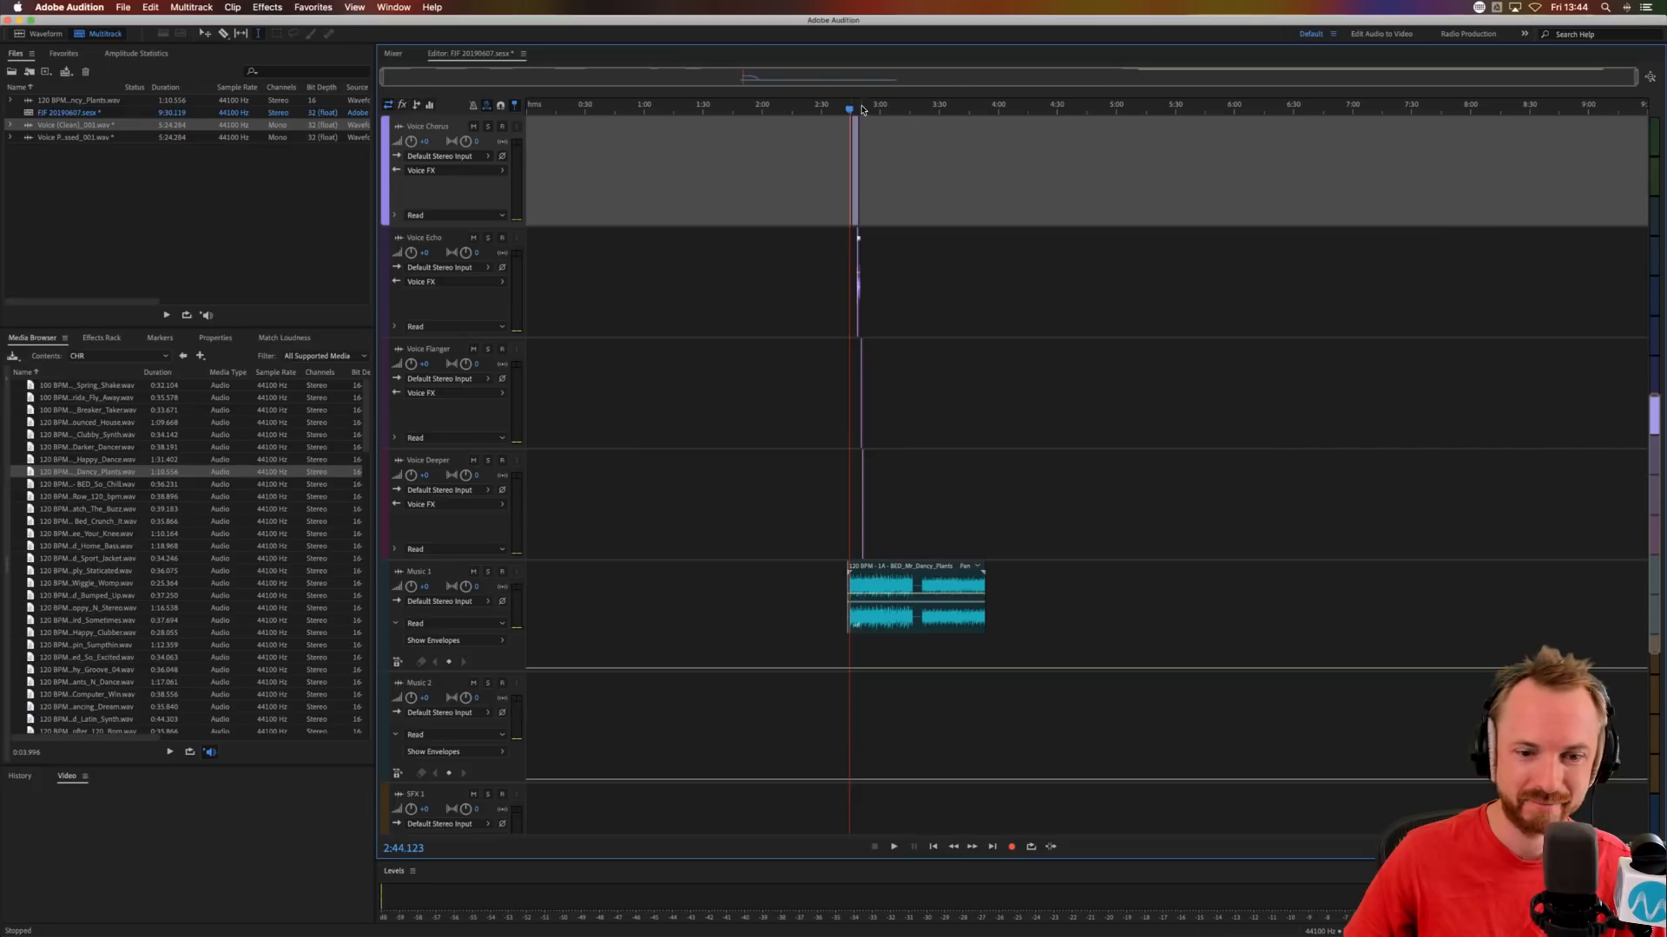
pyautogui.scroll(10, 862, 108)
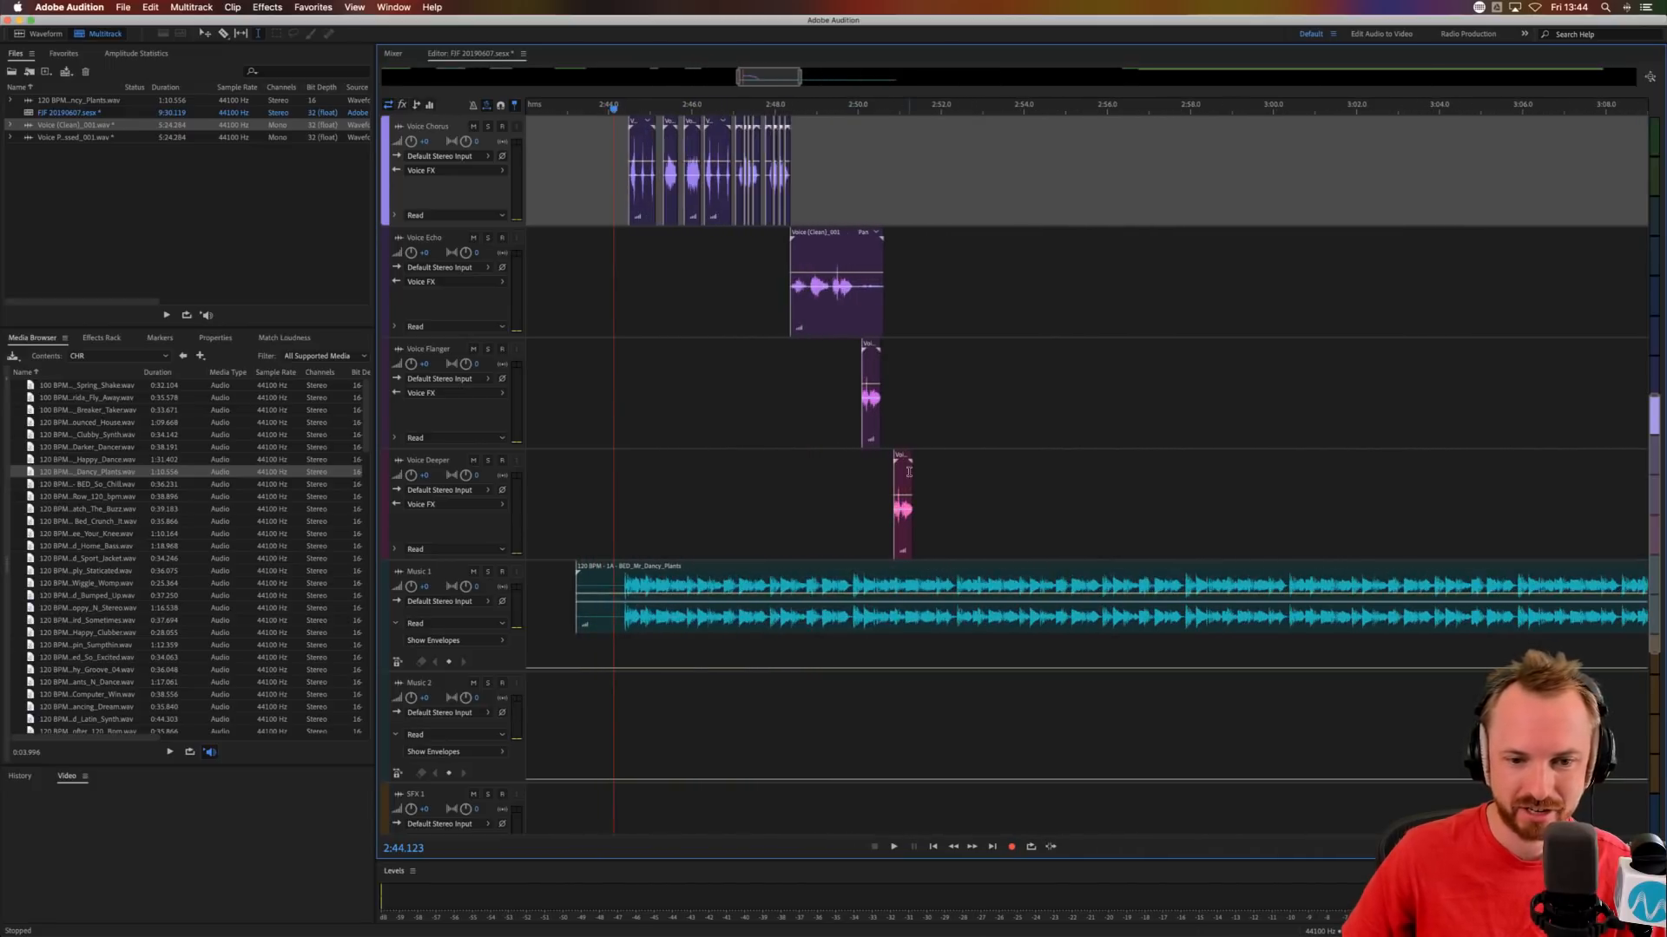
pyautogui.moveTo(921, 587); pyautogui.dragTo(1080, 587)
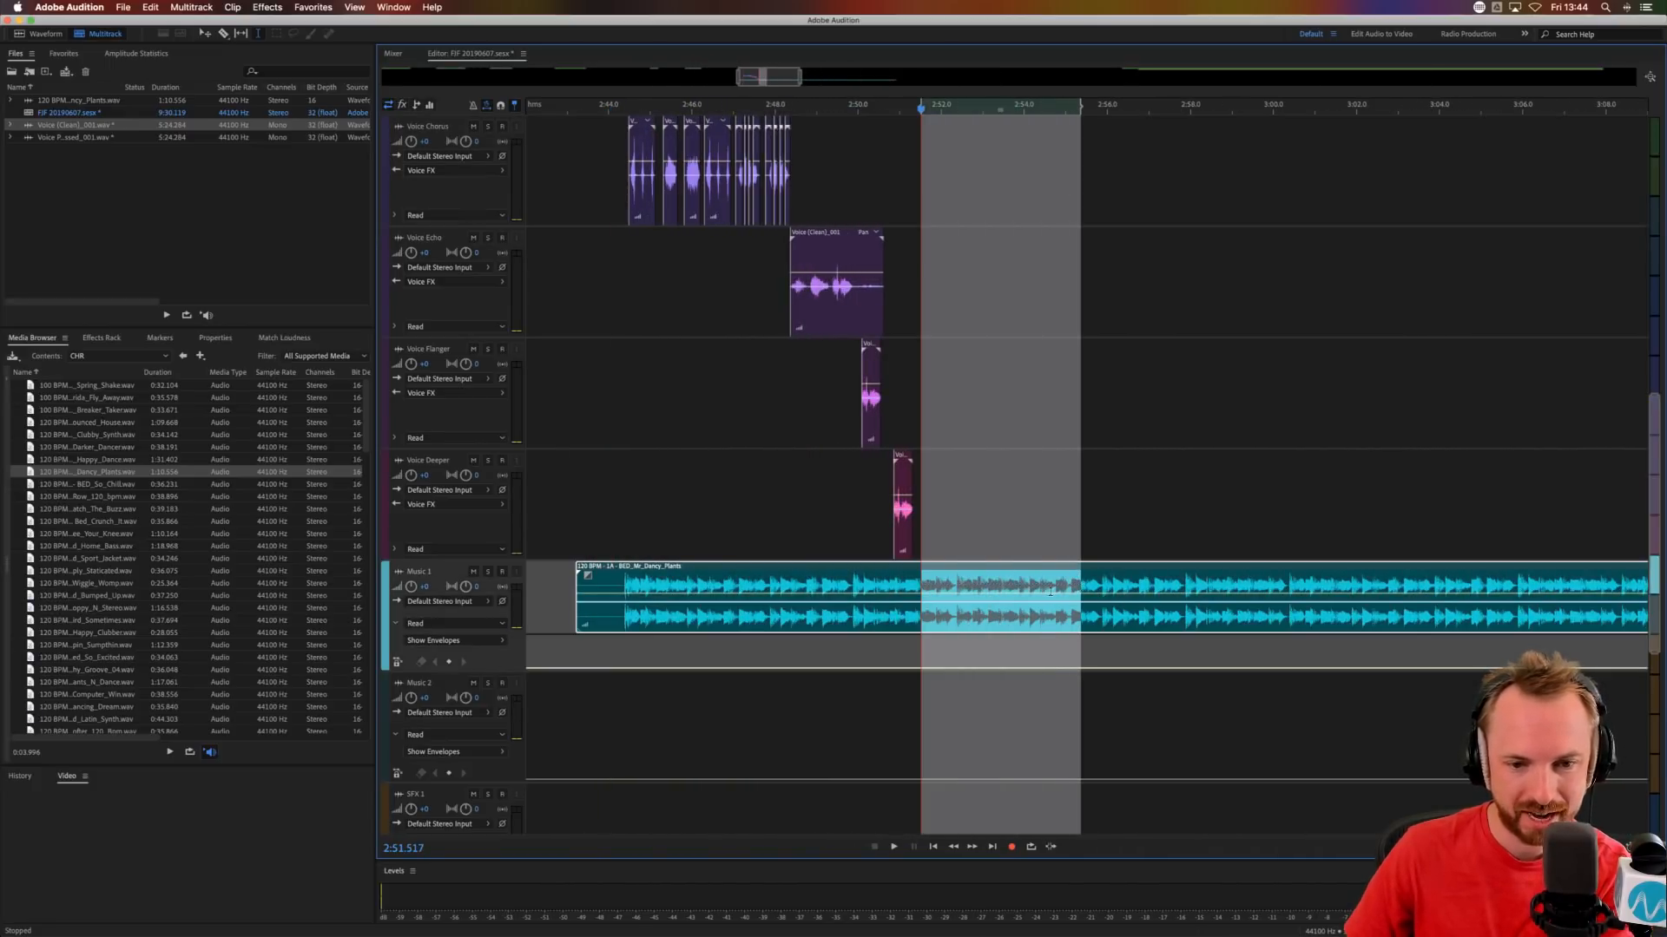
pyautogui.press('Delete')
pyautogui.click(977, 521)
pyautogui.click(1108, 586)
pyautogui.press('Delete')
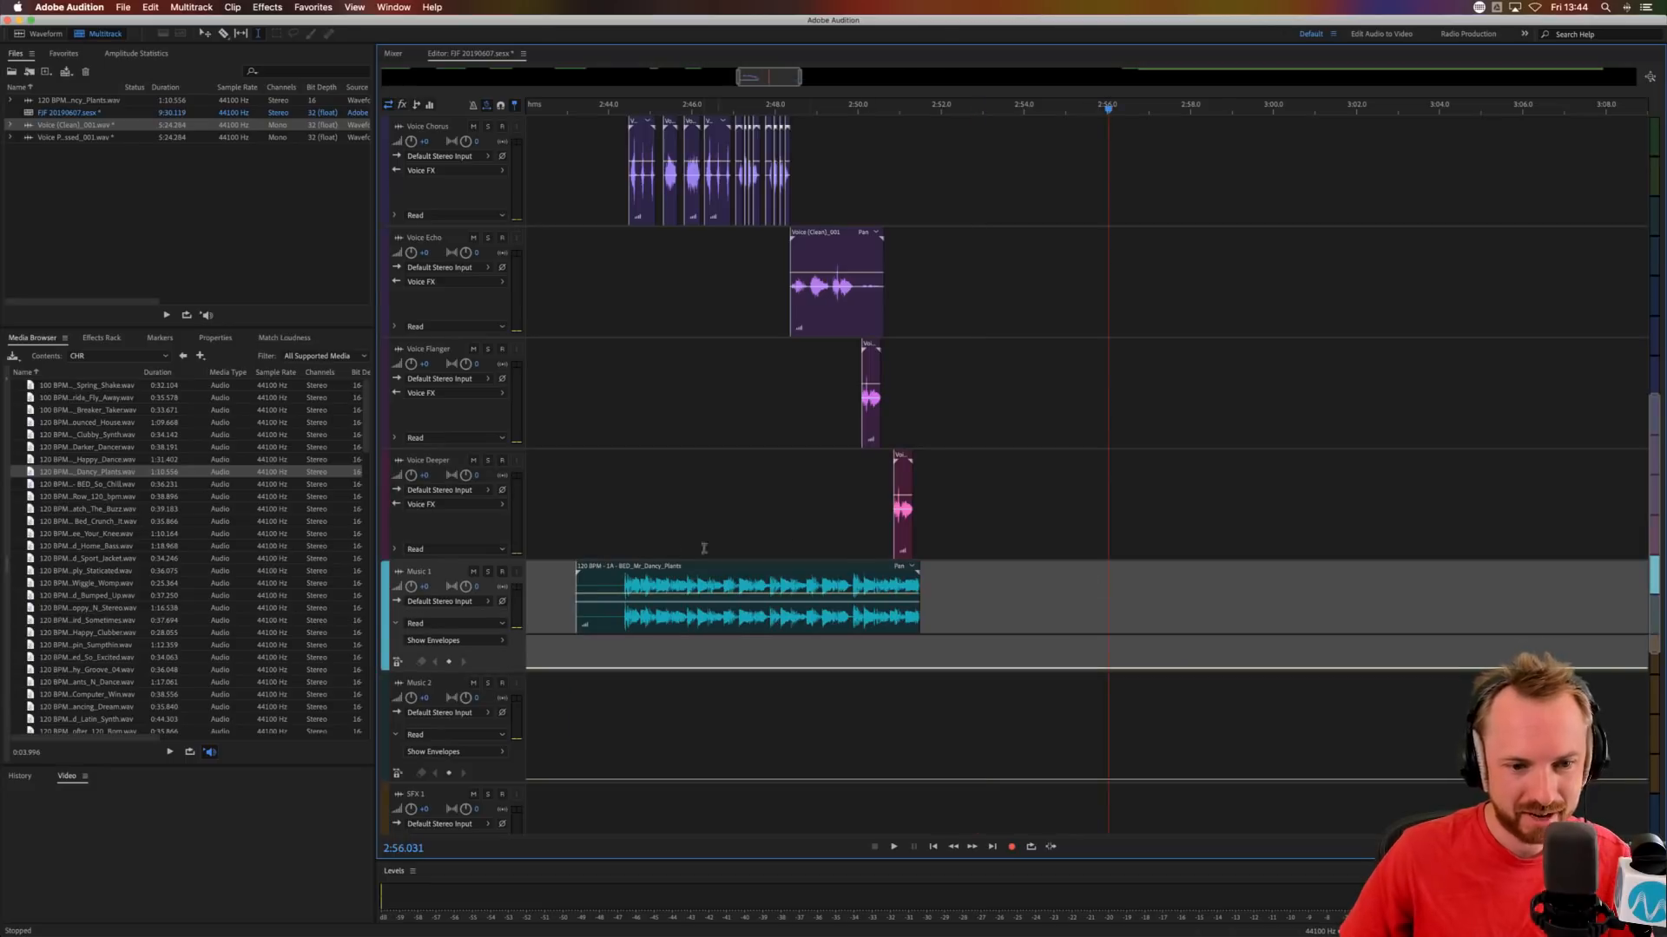
pyautogui.click(610, 519)
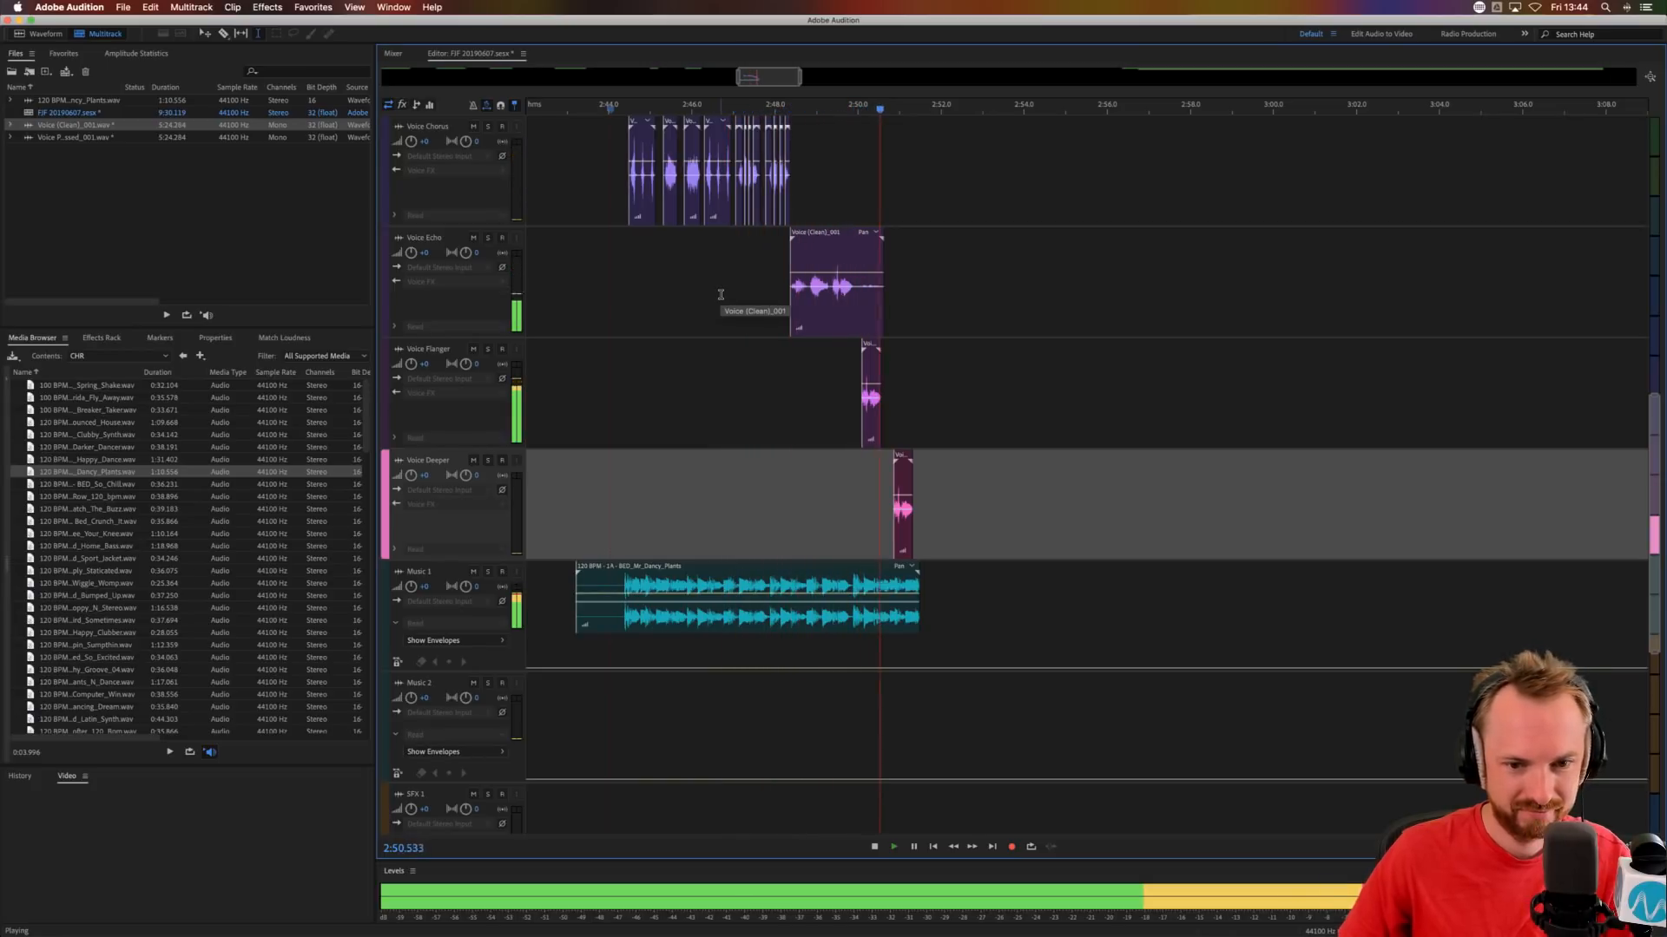
pyautogui.press('space')
# Delete all voice and music clips of the stutter sequence between about 2:42.3 and 2:54.8.
pyautogui.moveTo(1060, 634); pyautogui.dragTo(539, 182)
pyautogui.press('Delete')
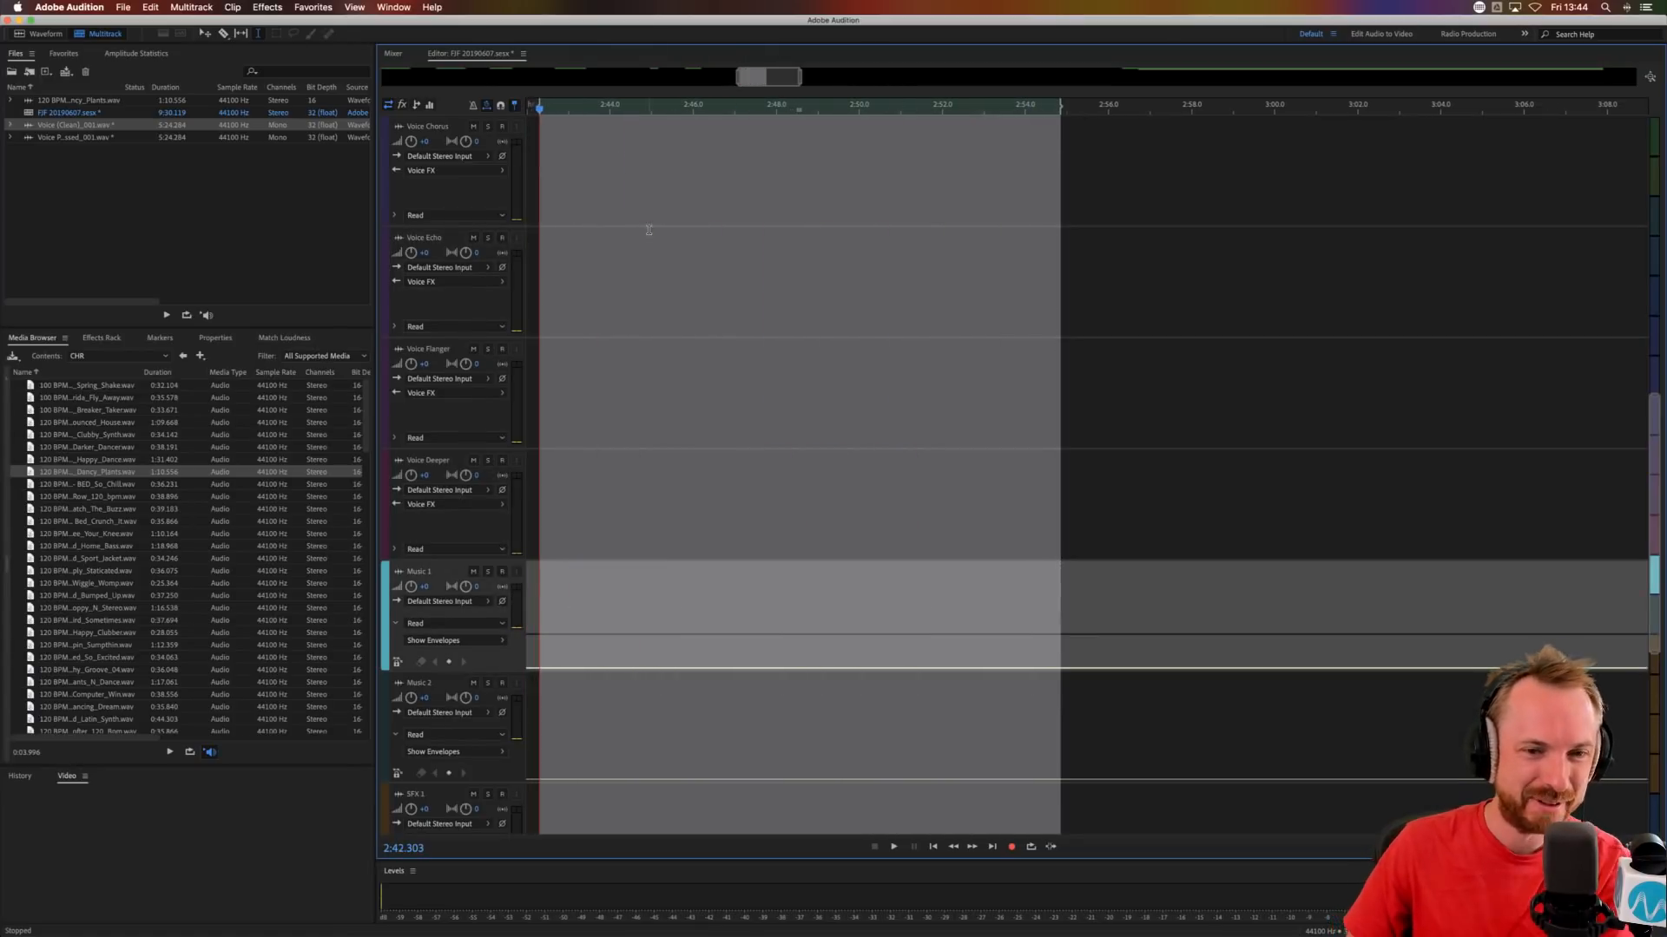
pyautogui.click(670, 171)
pyautogui.scroll(-10, 704, 112)
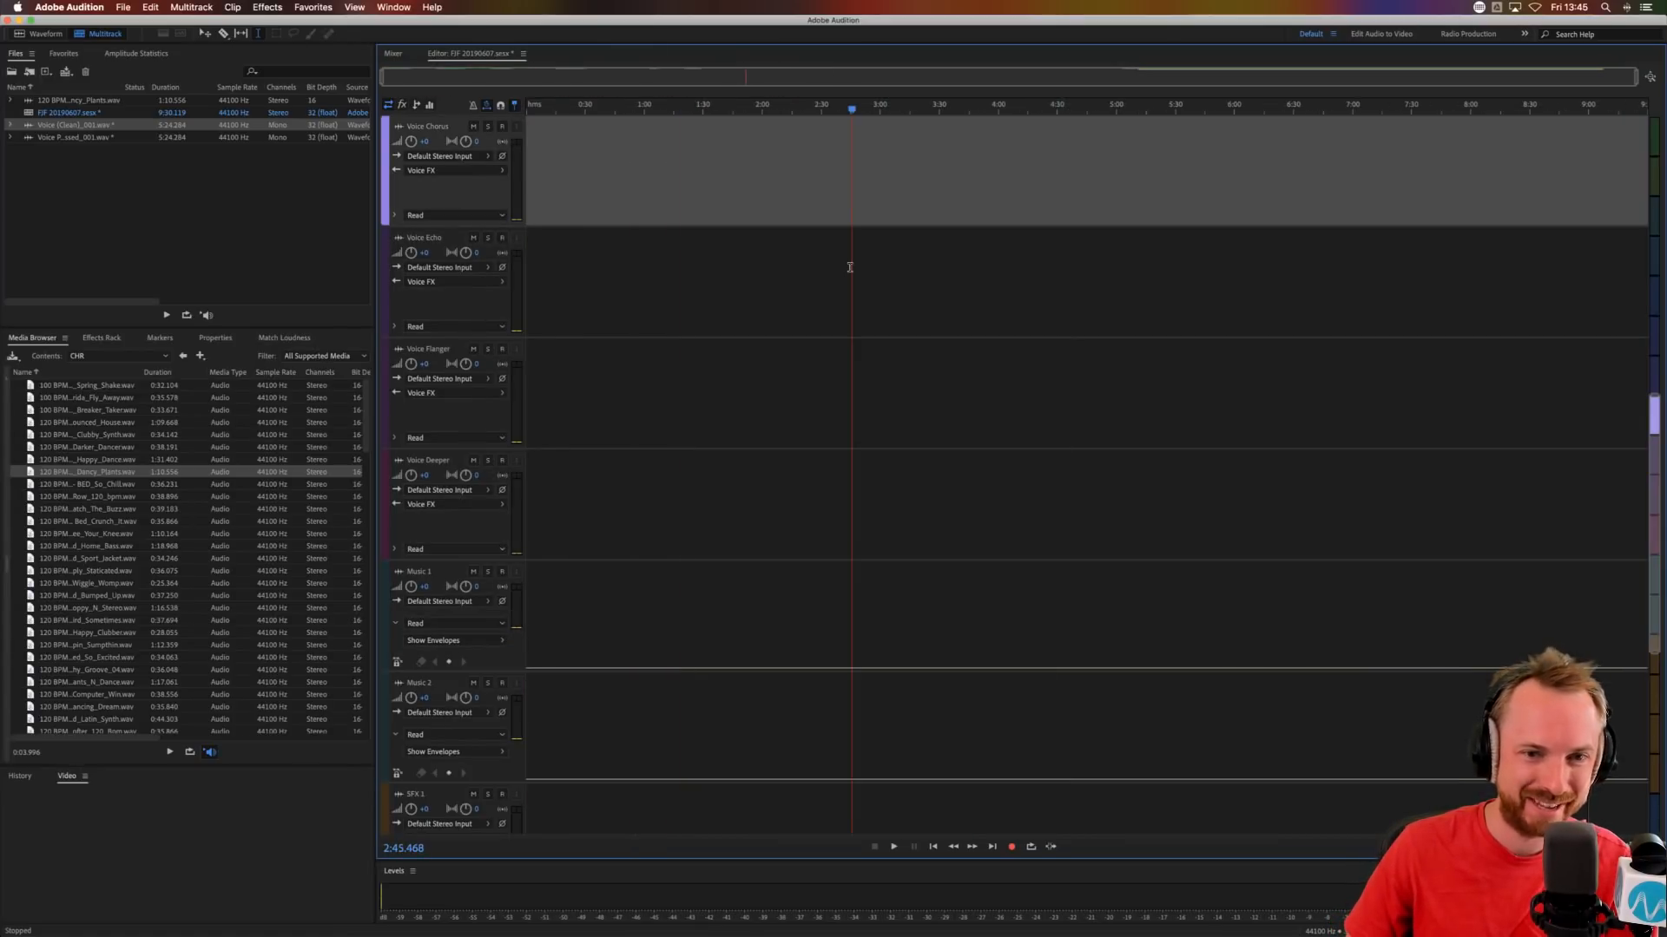
# Move the long Voice Processed clip earlier so that it starts at about 3:46.
pyautogui.scroll(10, 850, 268)
pyautogui.scroll(4, 882, 111)
pyautogui.click(1097, 167)
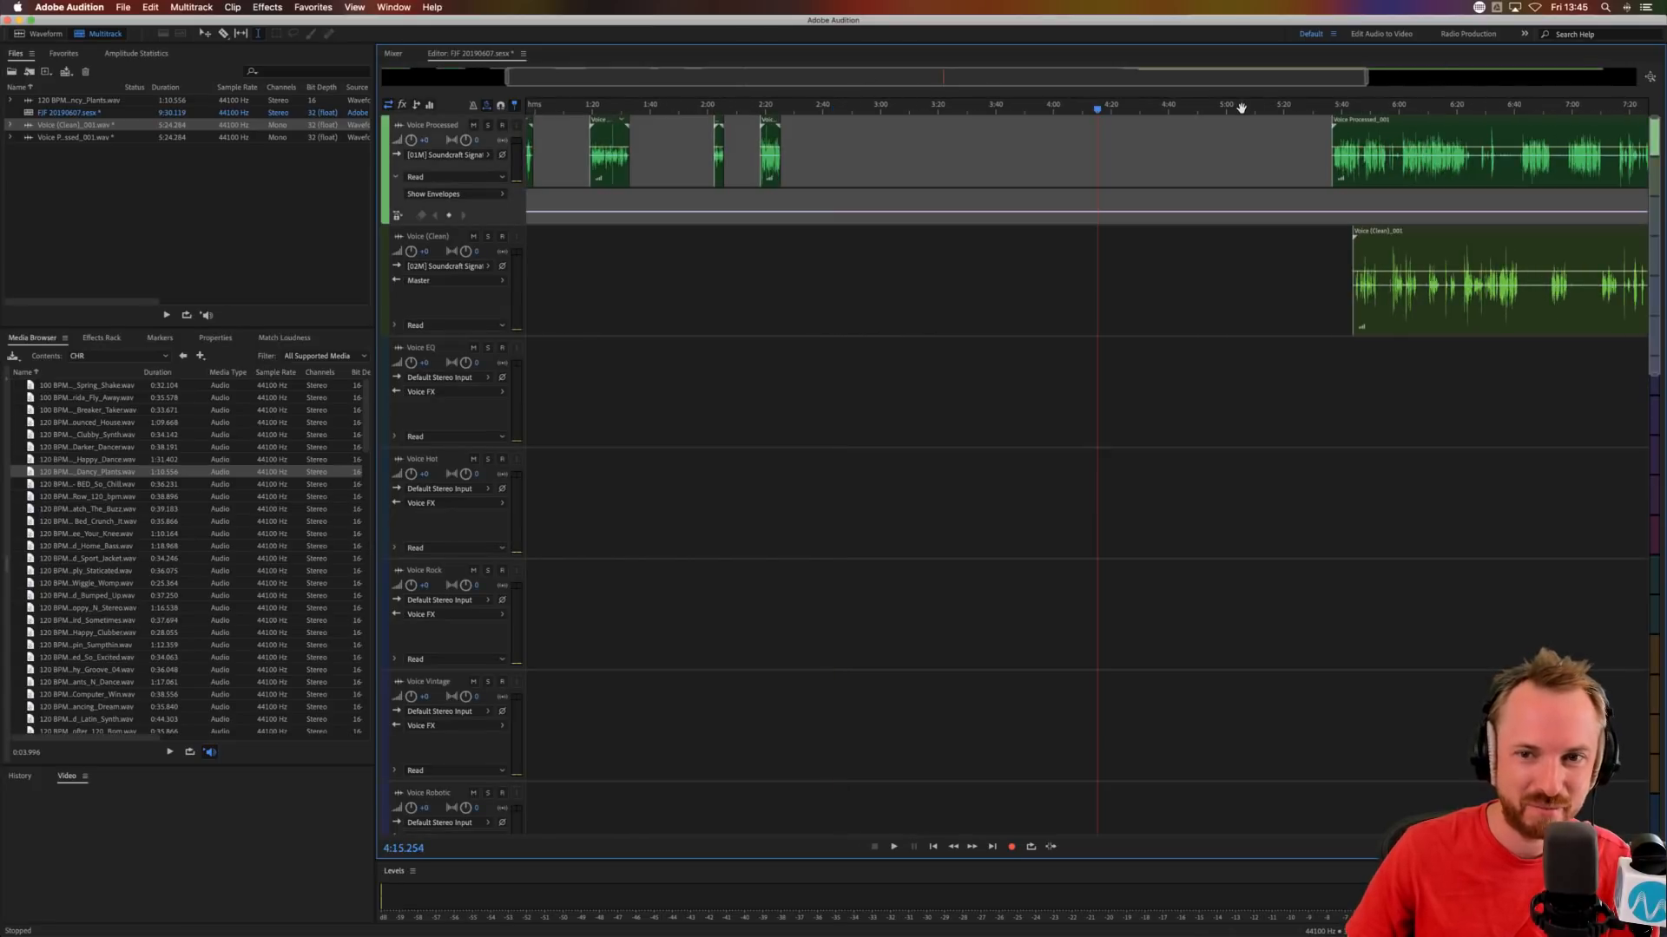
pyautogui.scroll(-3, 1241, 107)
pyautogui.moveTo(1217, 172); pyautogui.dragTo(1012, 173)
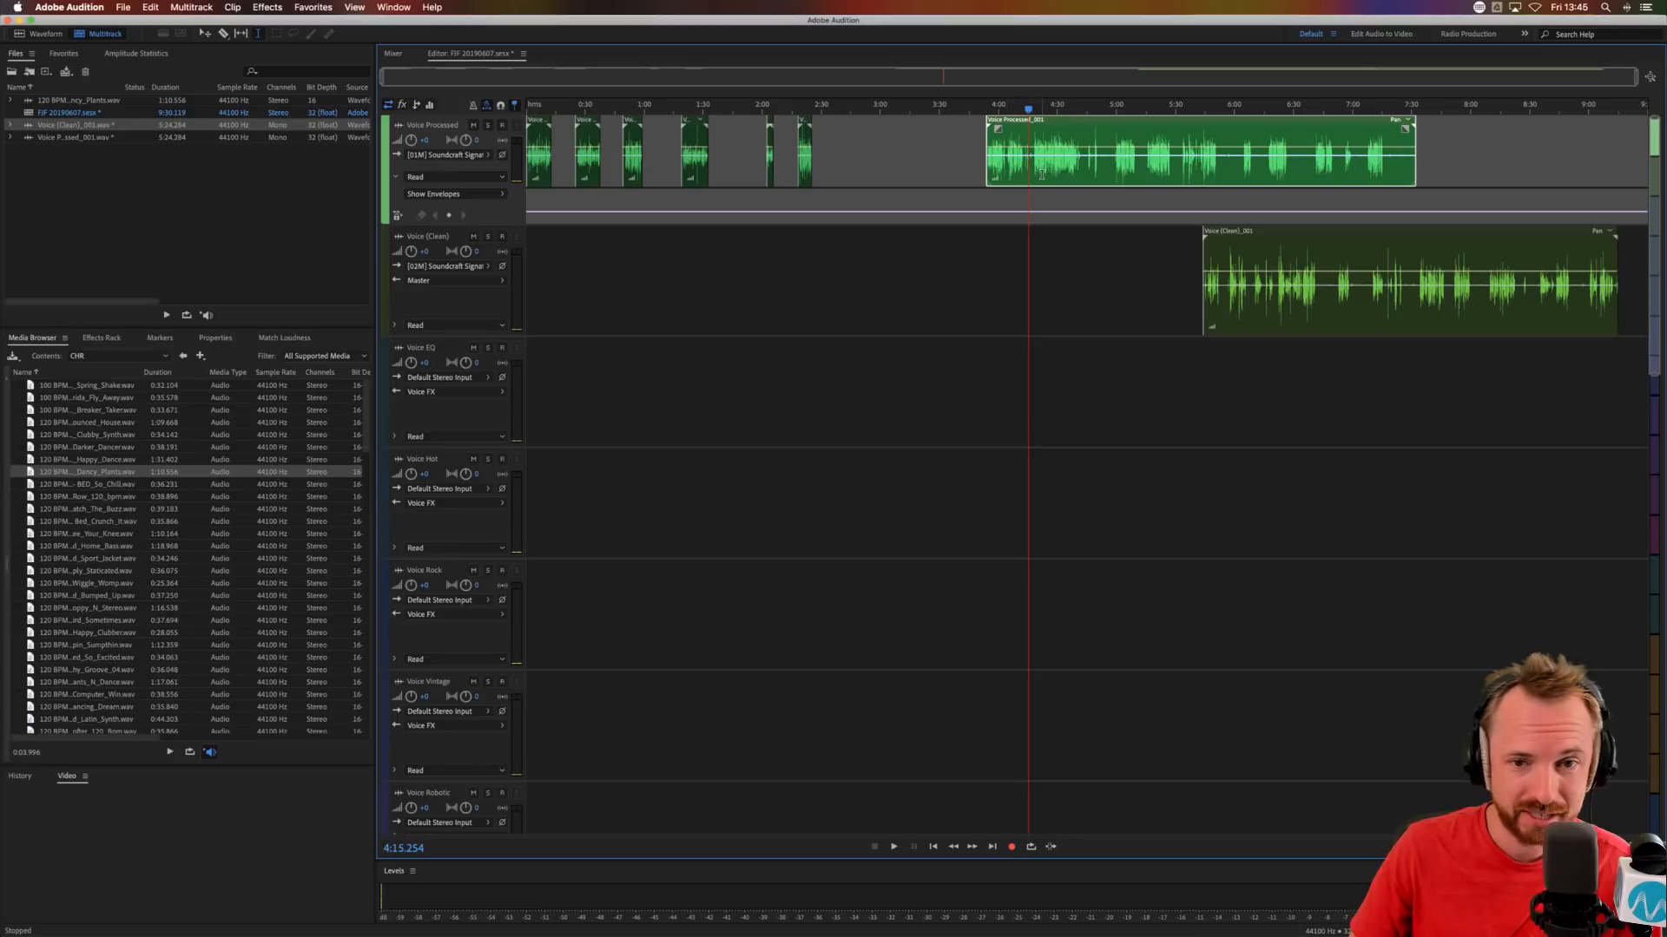
pyautogui.moveTo(1038, 167); pyautogui.dragTo(991, 172)
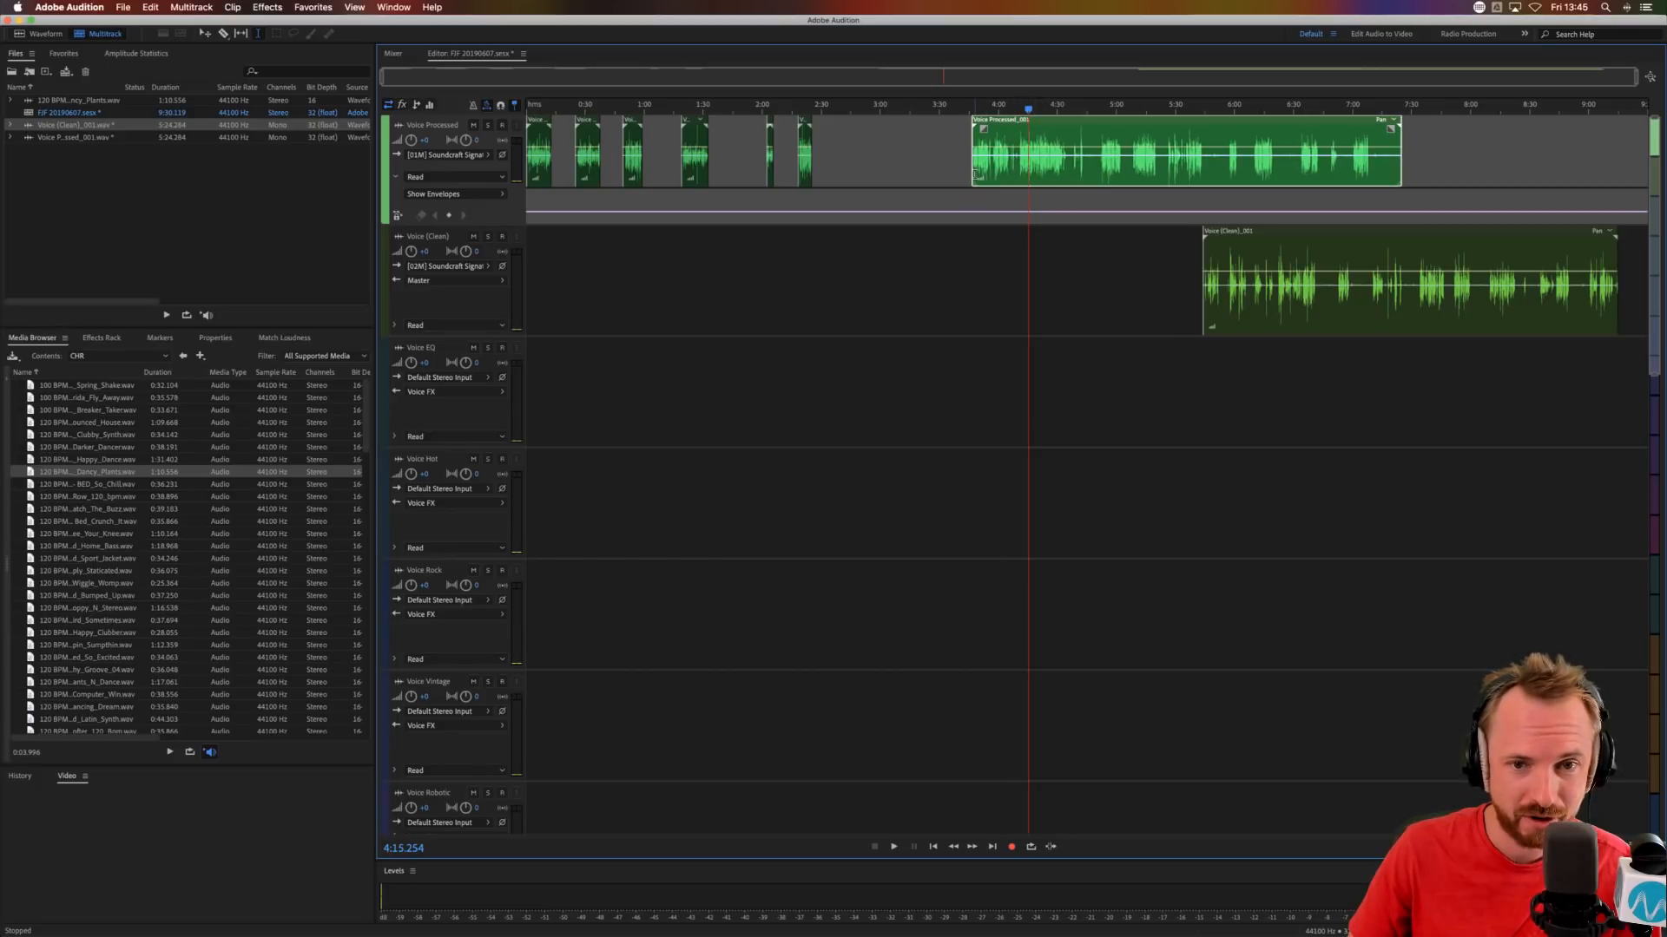
# Audition the start of the long Voice Processed clip and cut out its section from about 3:49.4 to 4:06.
pyautogui.click(974, 106)
pyautogui.scroll(5, 974, 106)
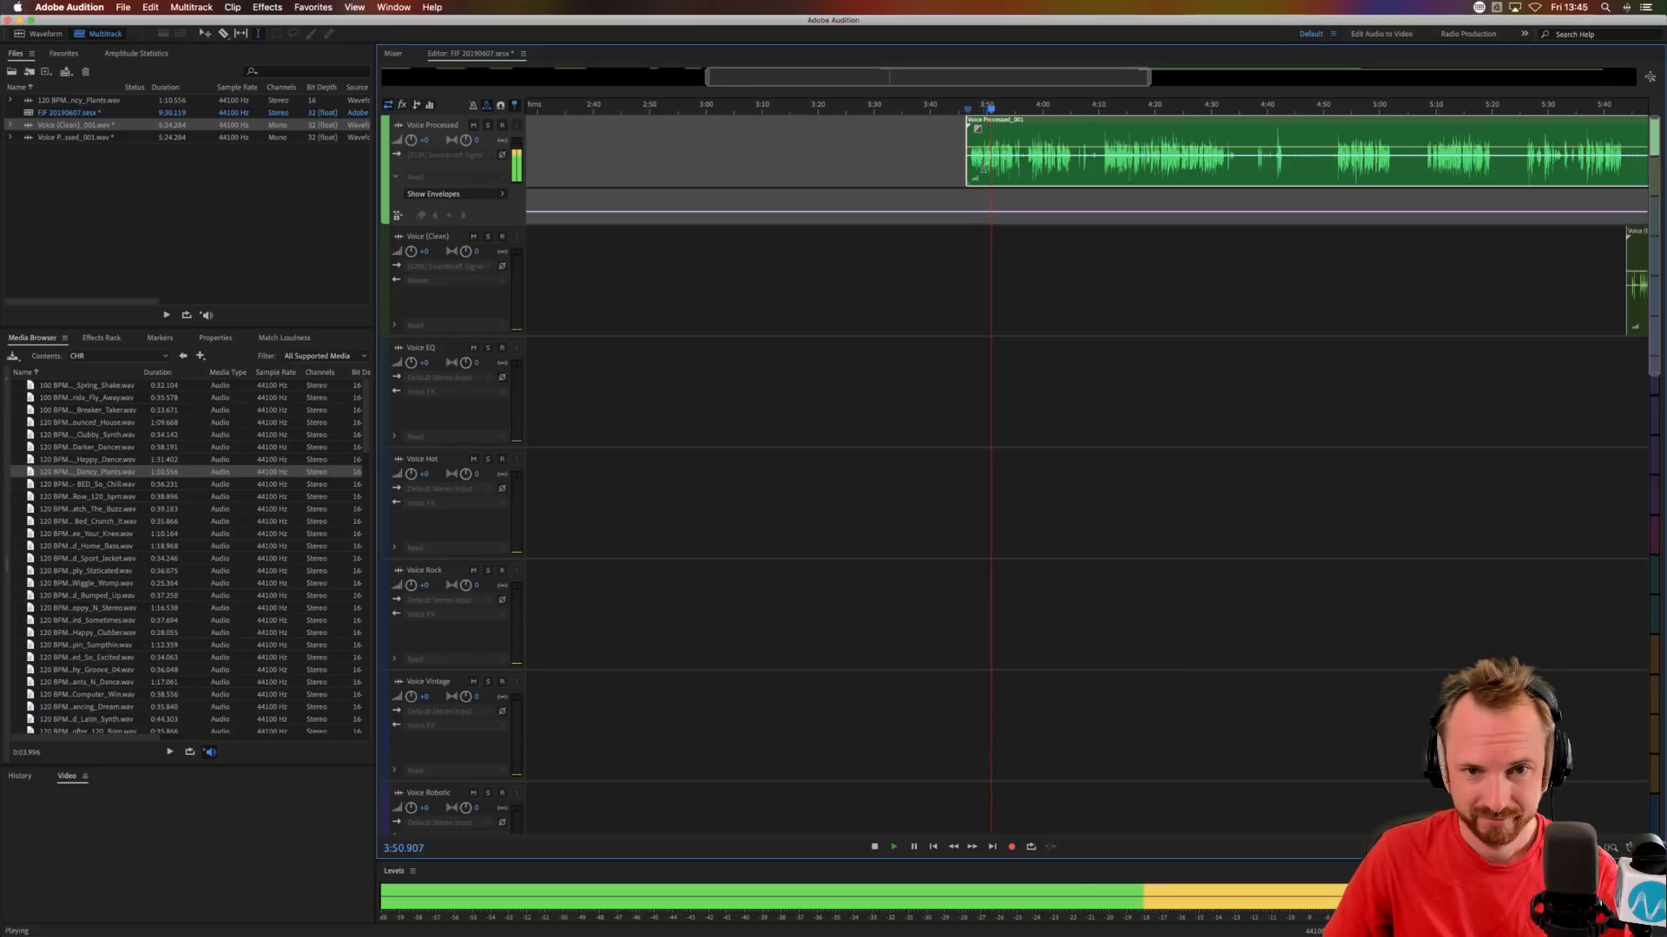
pyautogui.moveTo(983, 165); pyautogui.dragTo(1074, 161)
pyautogui.press('Delete')
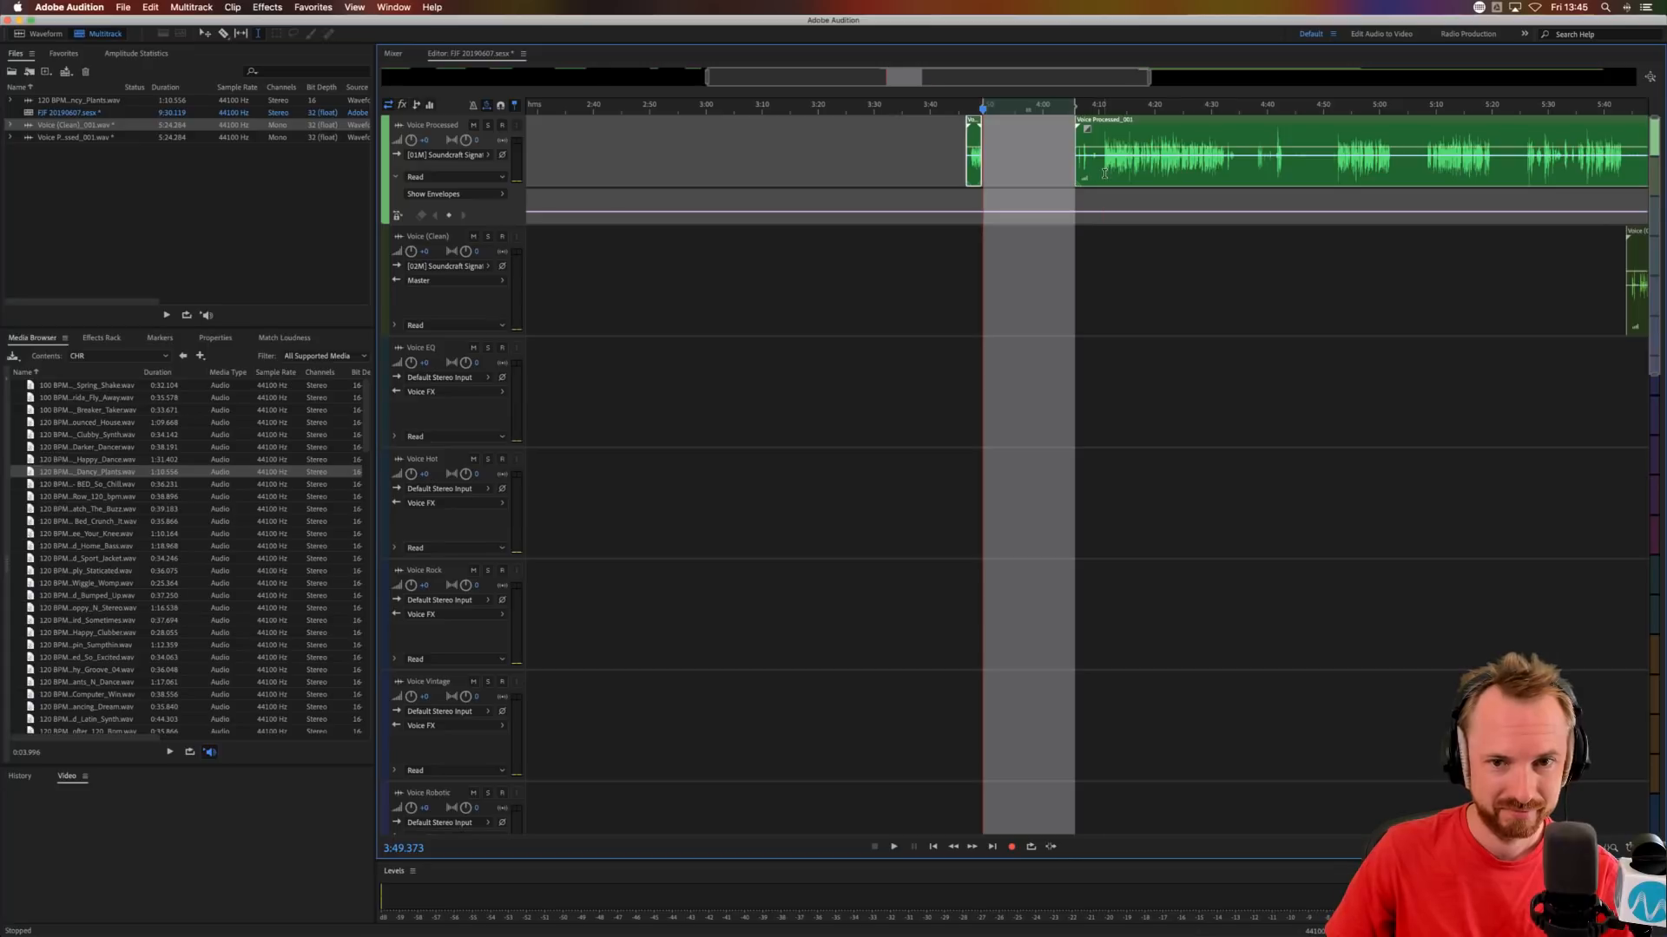
# Audition the rest of the Voice Processed recording and remove its part from about 4:06 to 4:52.
pyautogui.click(1104, 174)
pyautogui.press('space')
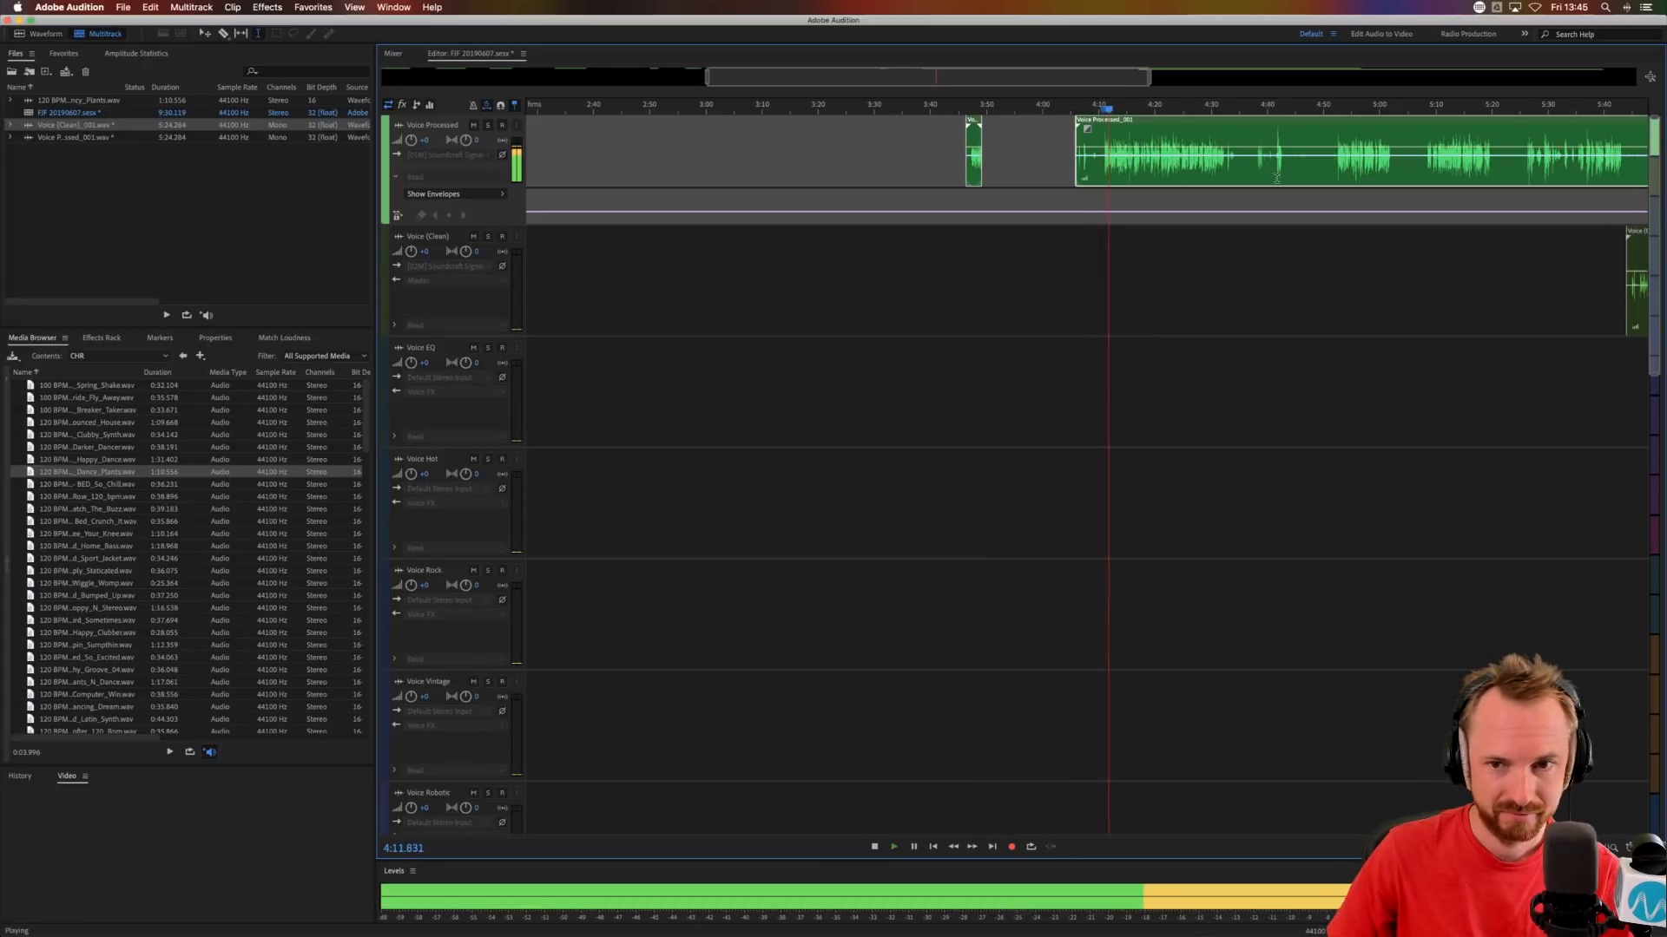
pyautogui.press('space')
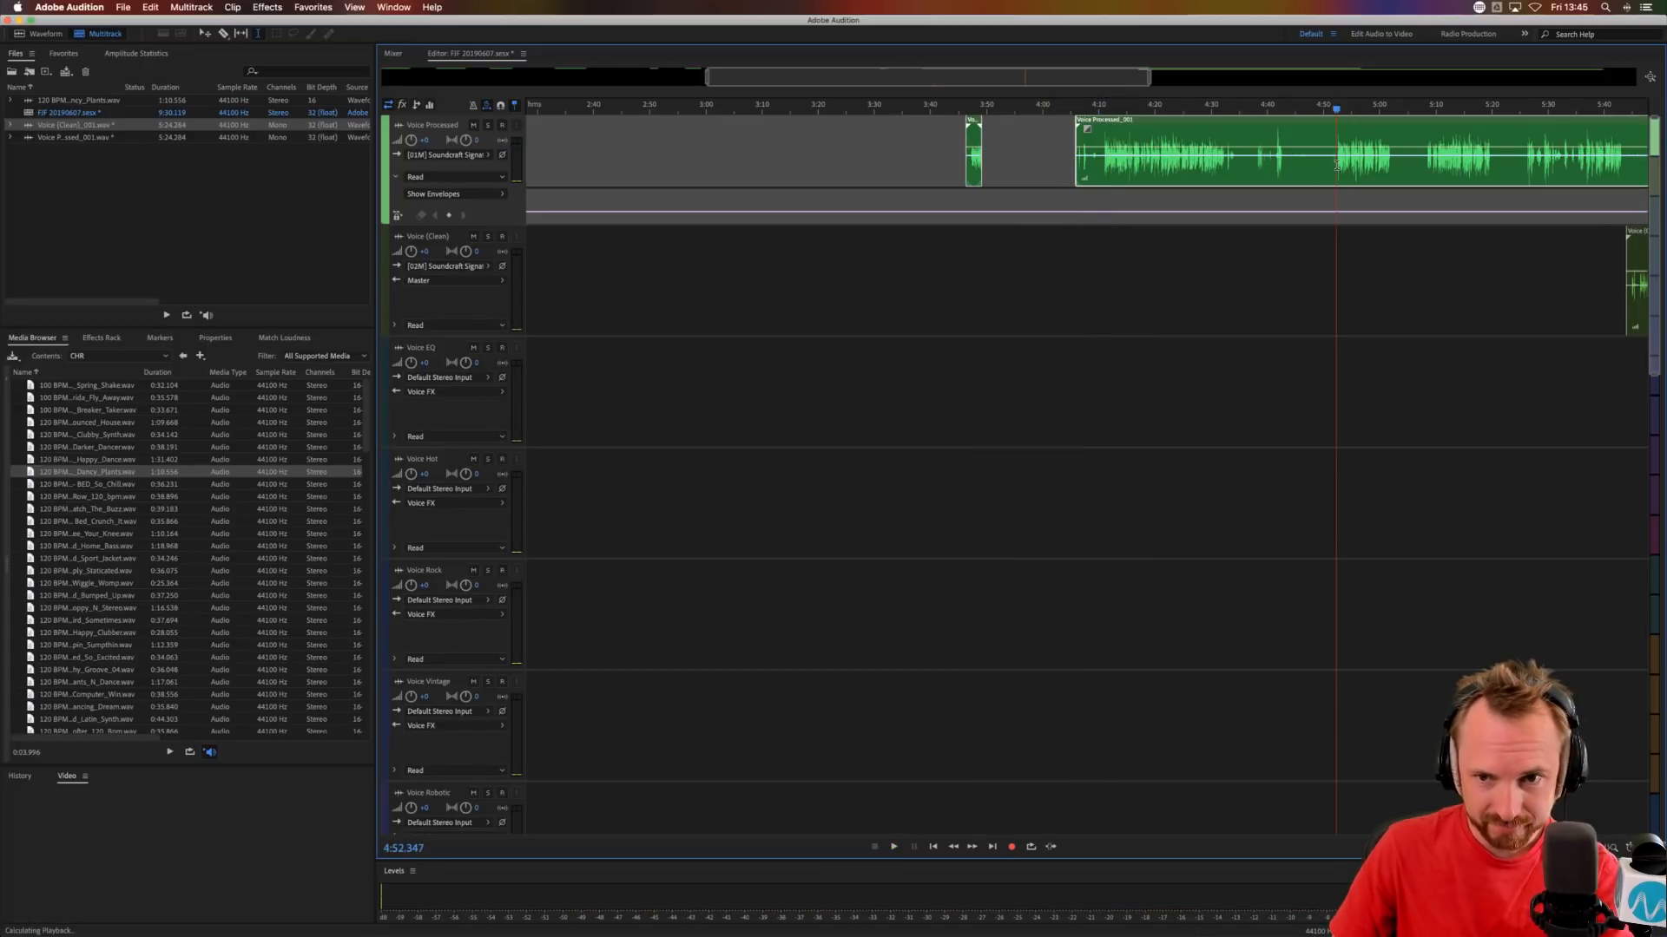
pyautogui.moveTo(1336, 165); pyautogui.dragTo(1043, 165)
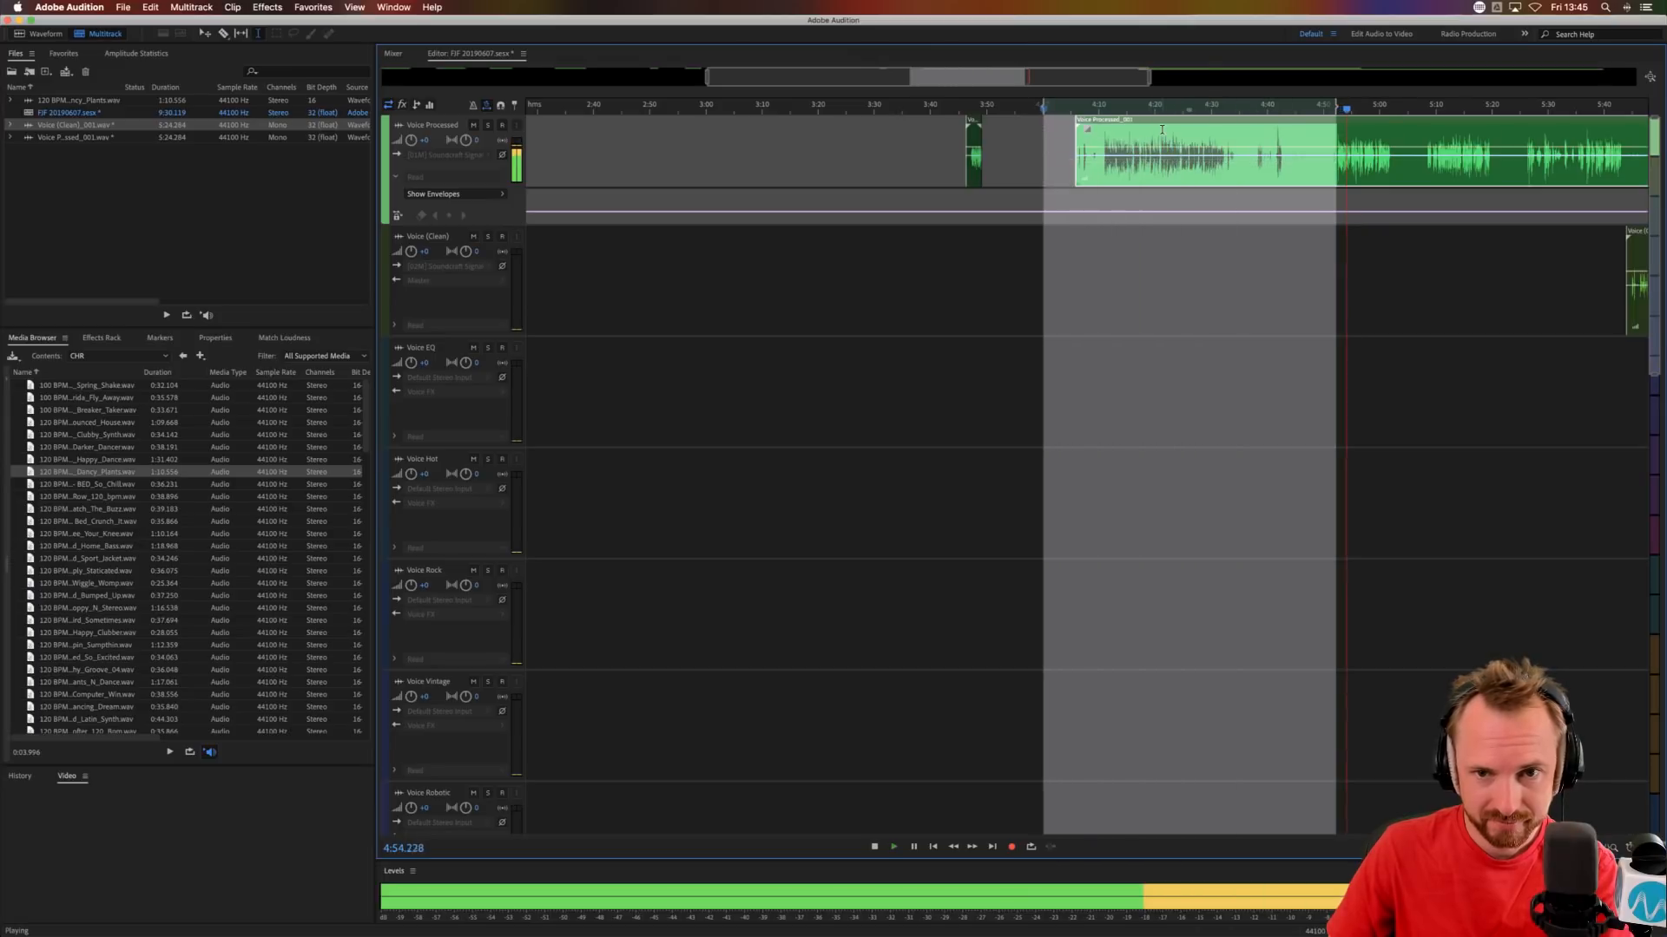
pyautogui.press('Delete')
pyautogui.scroll(-4, 1154, 111)
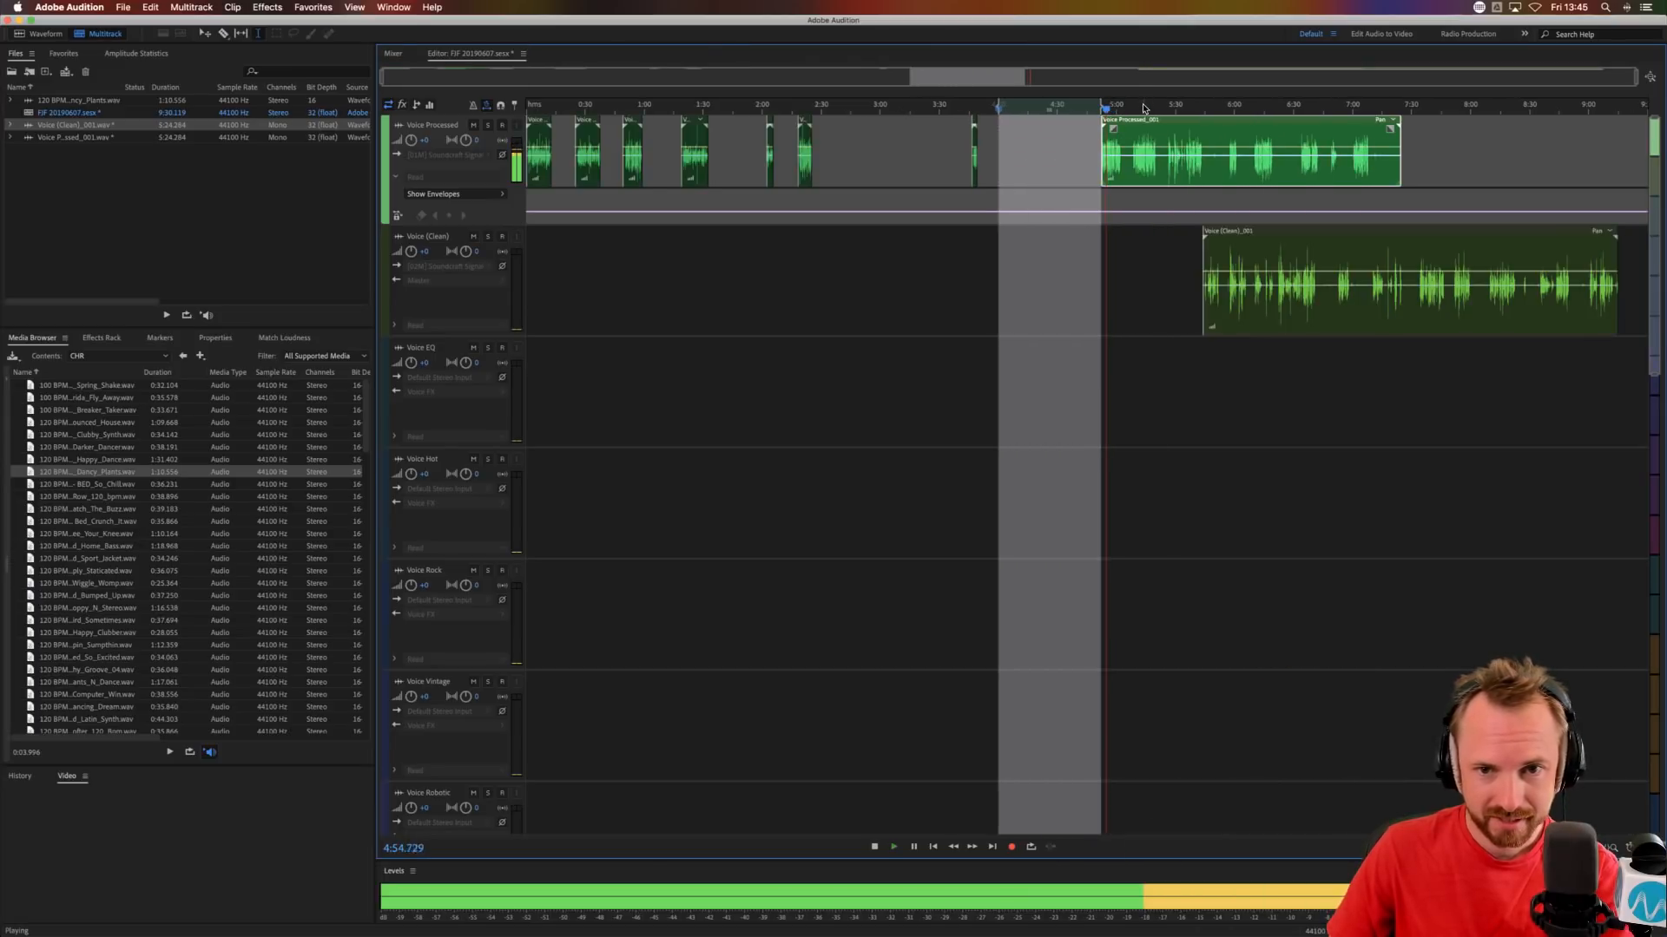
# Cut two gaps into the Voice Processed clip, at about 5:02 to 5:07 and 5:21.5 to 5:24.5.
pyautogui.press('space')
pyautogui.click(1125, 169)
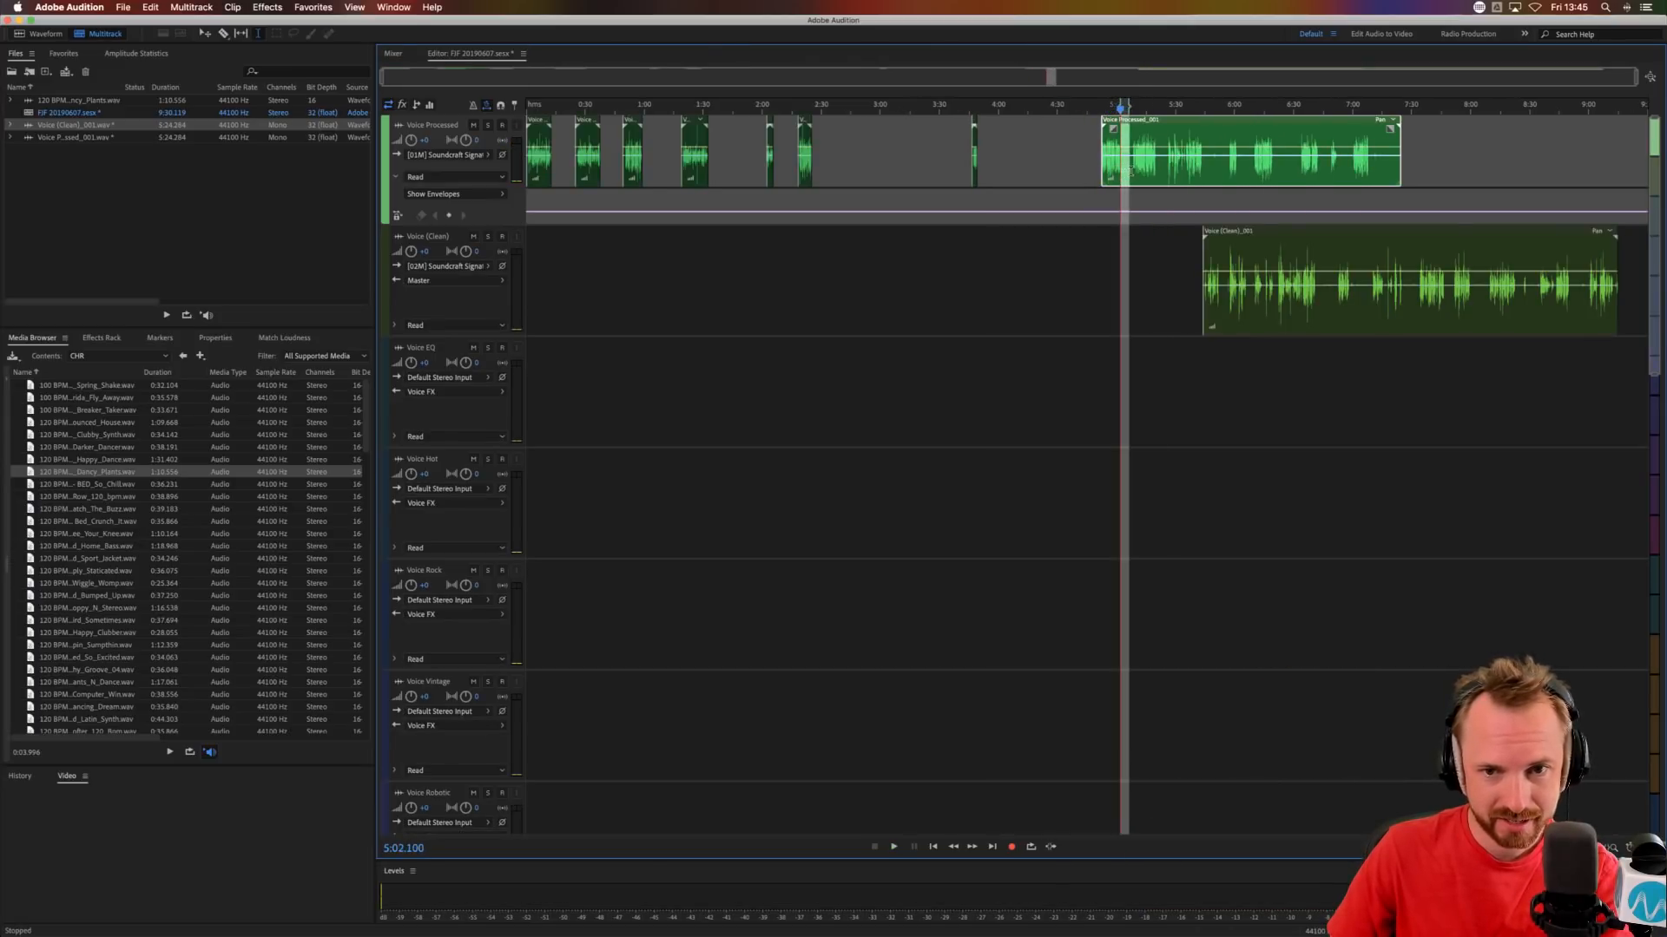
pyautogui.moveTo(1158, 172); pyautogui.dragTo(1166, 173)
pyautogui.press('Delete')
# Audition the last Voice Processed clip from about 5:31 and delete its beginning up to about 5:36.5.
pyautogui.click(1178, 169)
pyautogui.press('space')
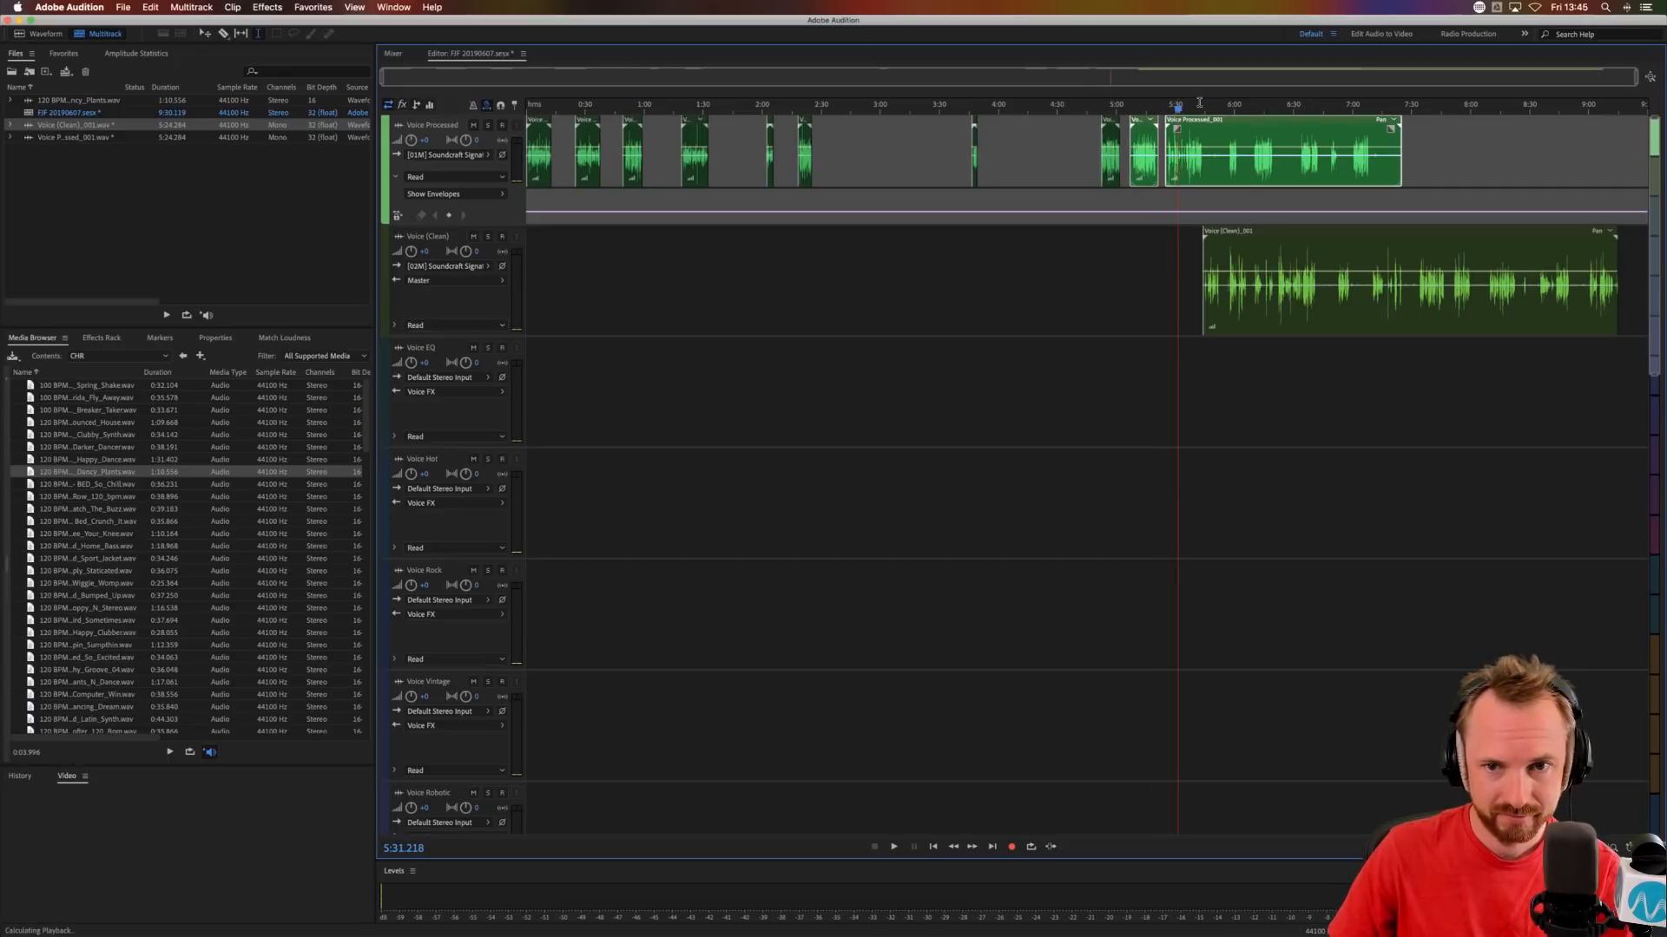
pyautogui.scroll(4, 1155, 165)
pyautogui.press('space')
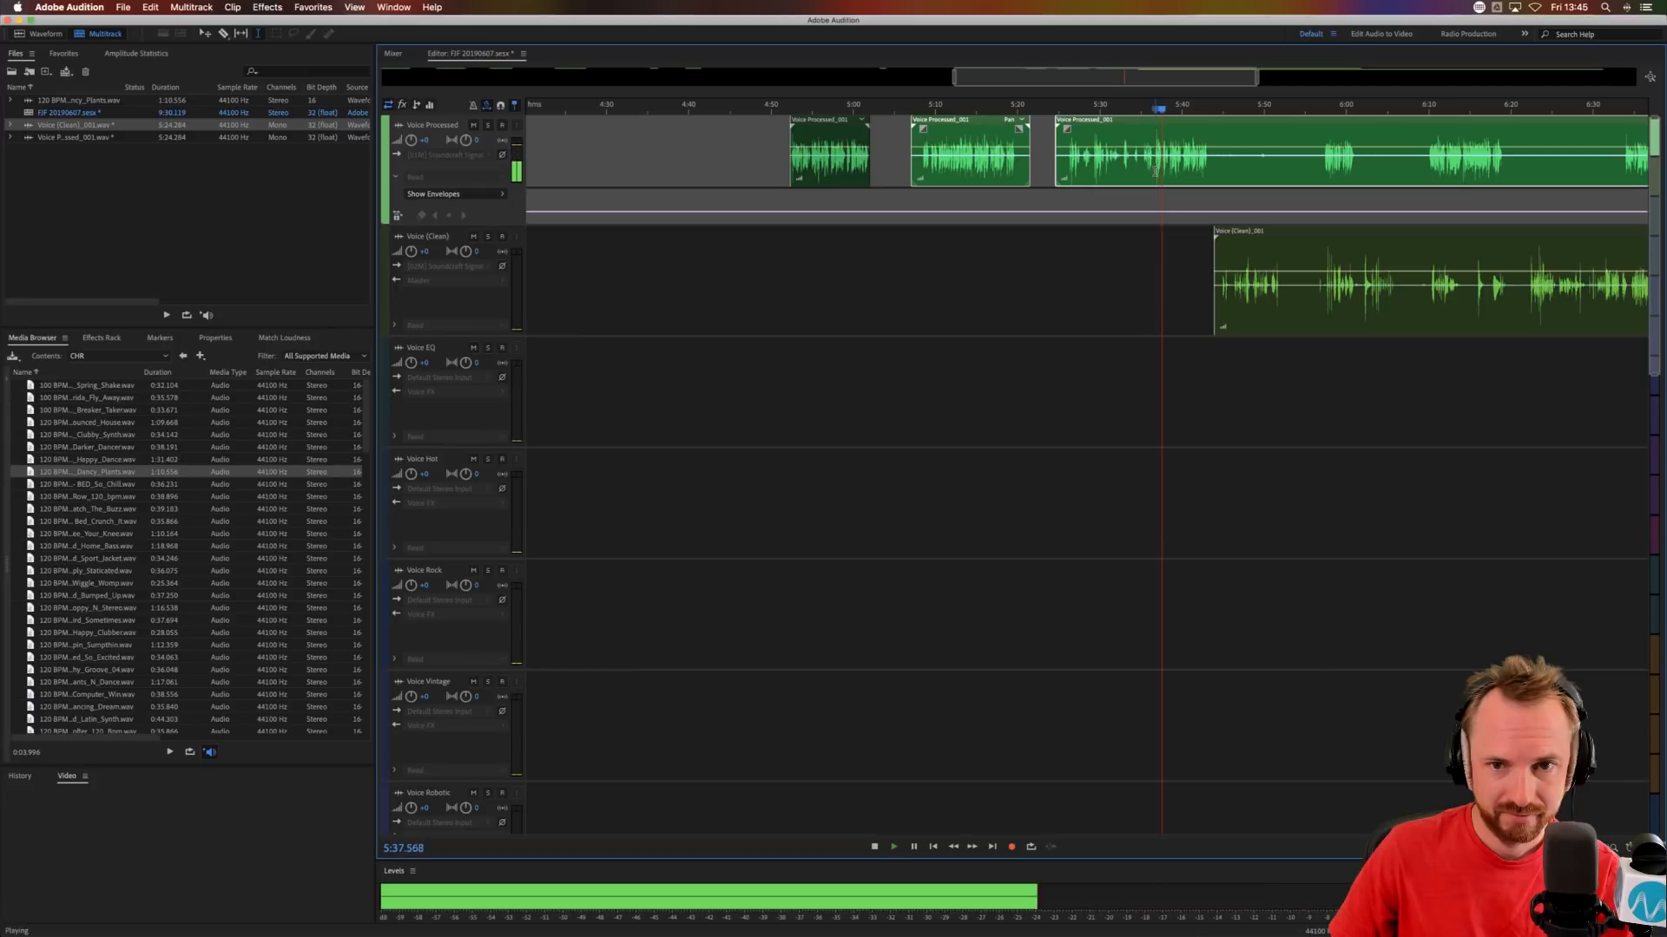
pyautogui.moveTo(1156, 171); pyautogui.dragTo(1050, 177)
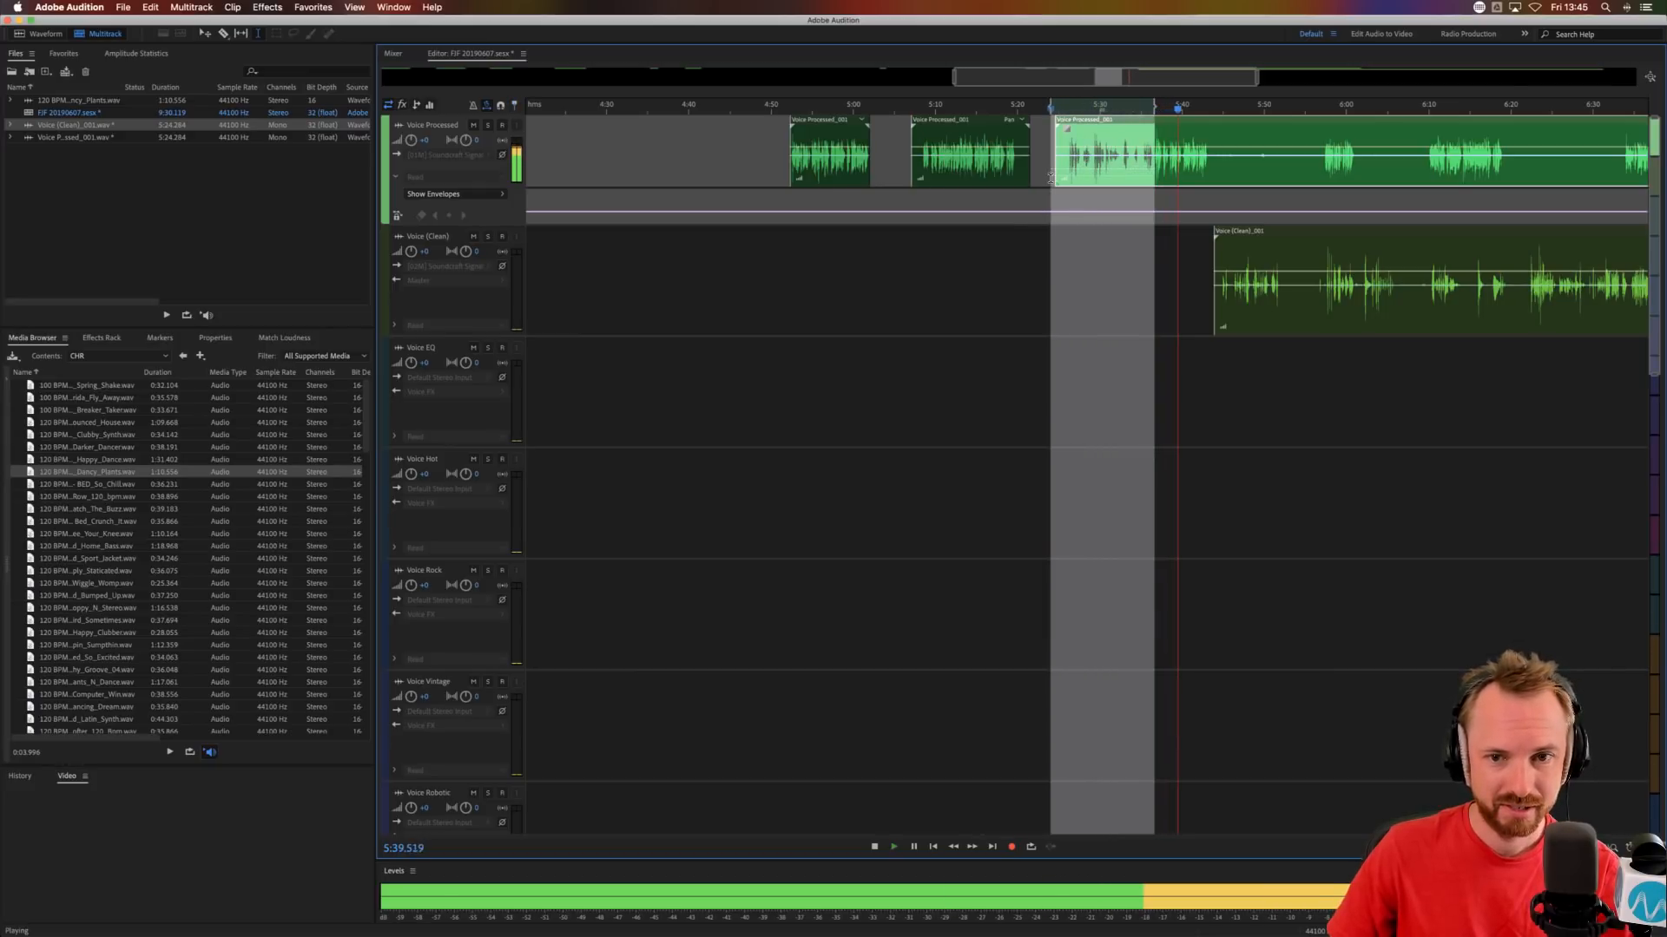
pyautogui.press('space')
pyautogui.press('Delete')
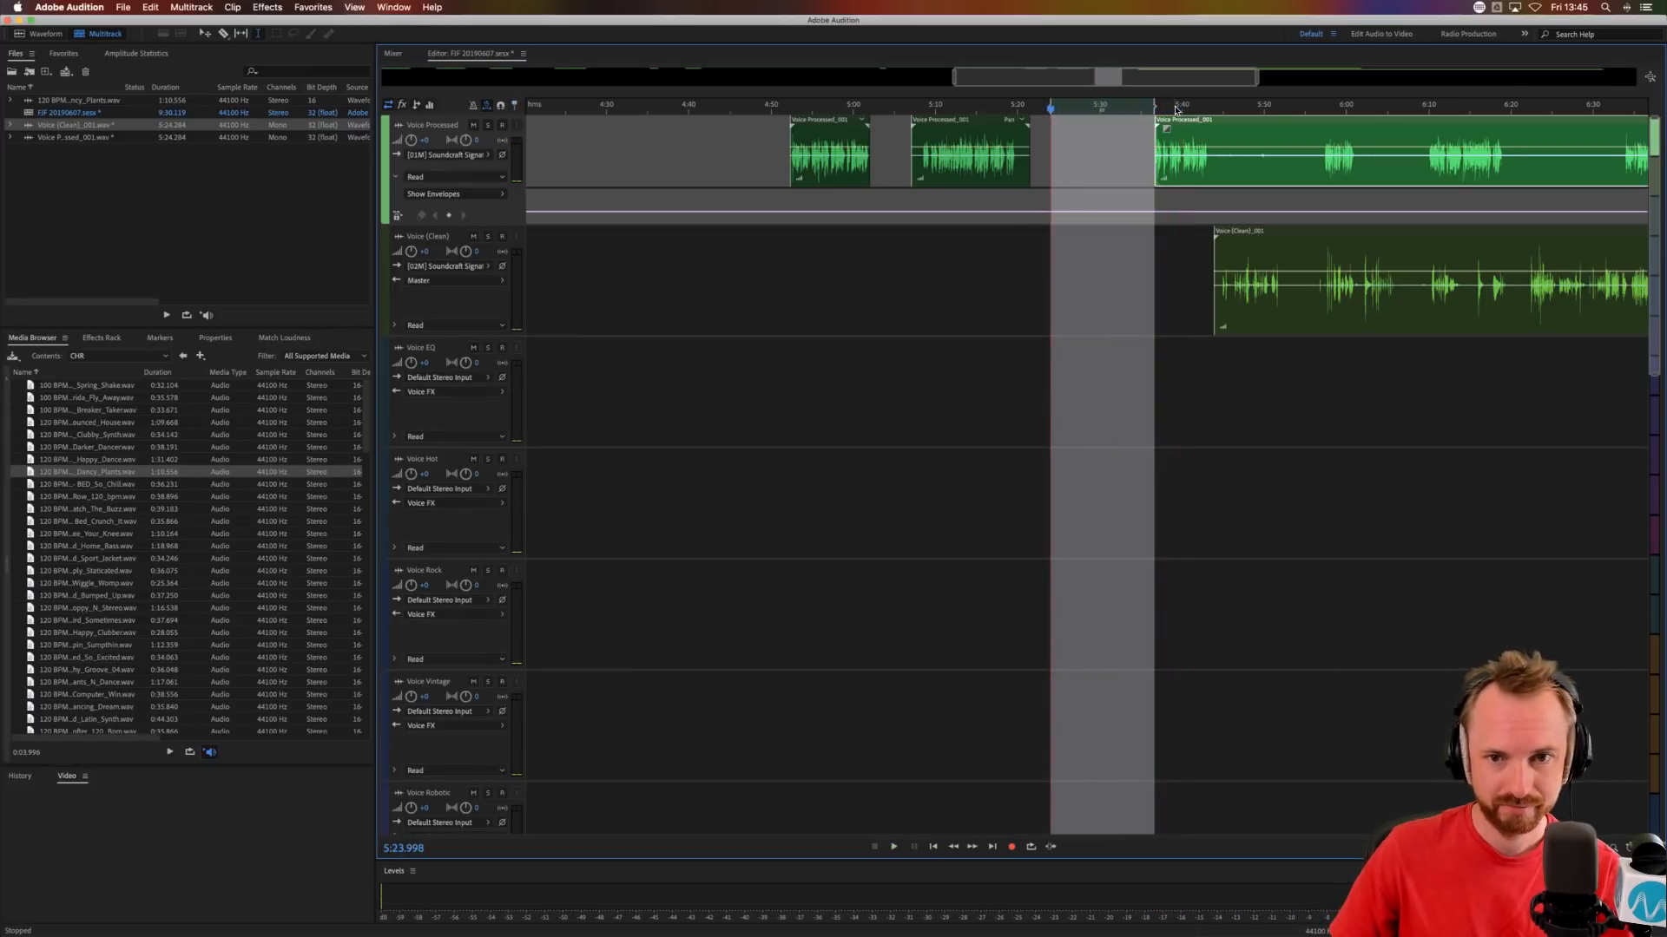
# Cut out the silent gaps between the remaining Voice Processed phrases to leave separate clips.
pyautogui.scroll(-4, 1176, 110)
pyautogui.moveTo(1189, 172); pyautogui.dragTo(1515, 171)
pyautogui.press('Delete')
pyautogui.press('Delete')
pyautogui.press('Delete')
pyautogui.press('Delete')
pyautogui.press('Delete')
pyautogui.press('Delete')
# Trim the start of the Voice (Clean) clip to 5:45.003.
pyautogui.click(1192, 260)
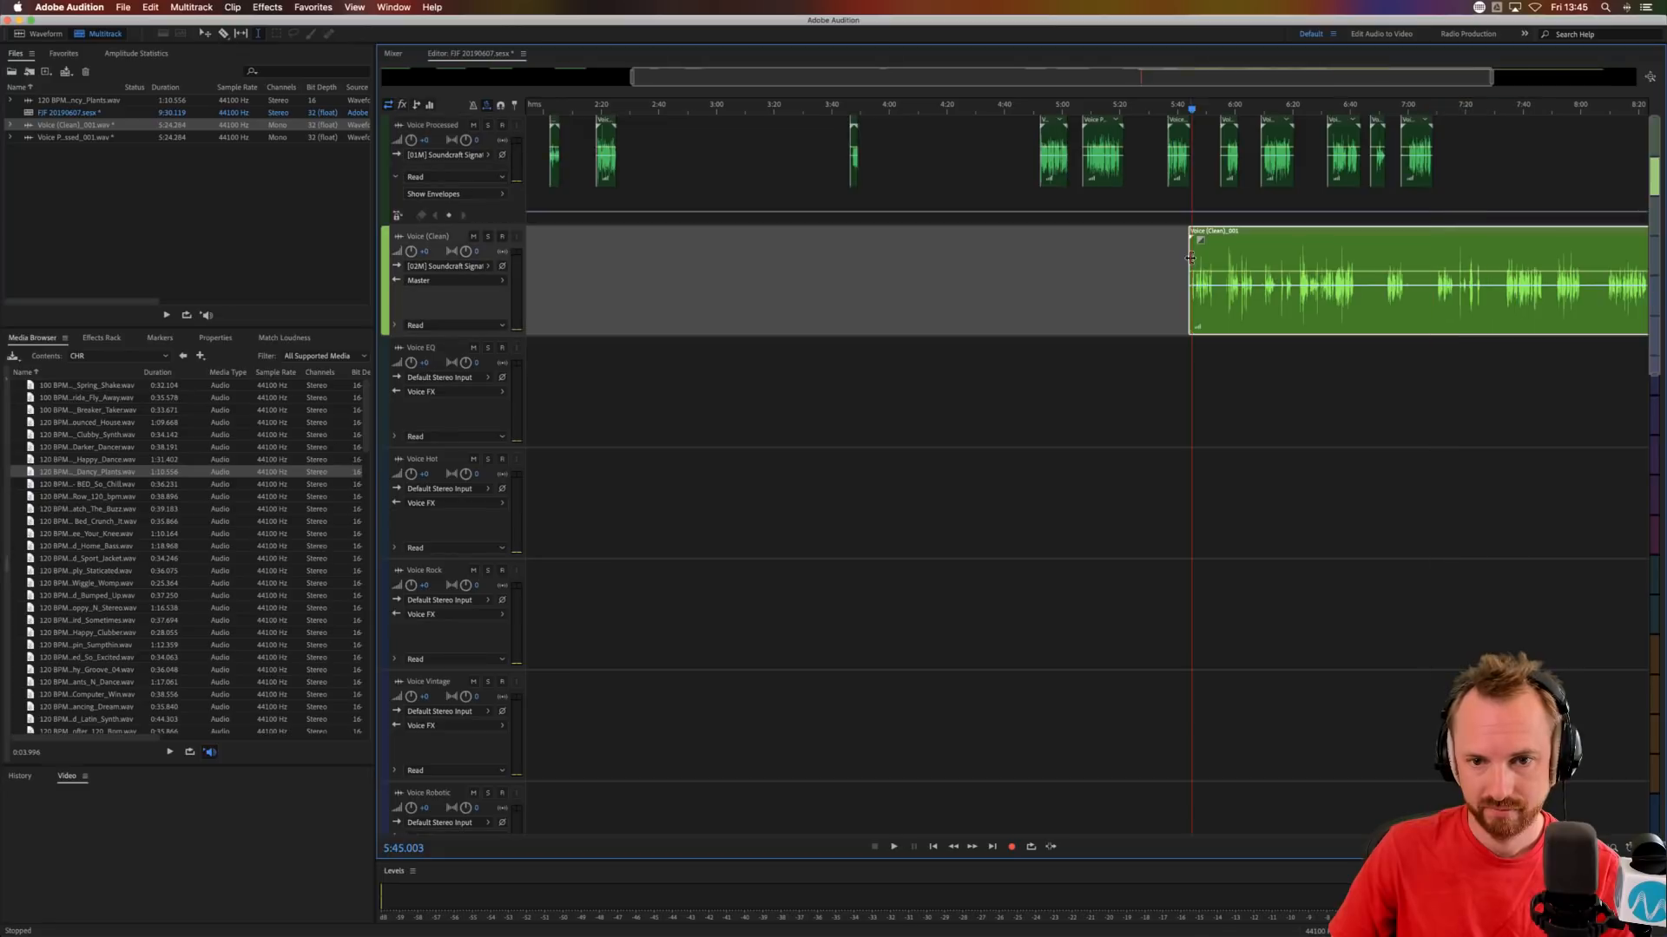
pyautogui.moveTo(1187, 258)
pyautogui.mouseDown()
pyautogui.moveTo(941, 259)
pyautogui.moveTo(1191, 261)
pyautogui.mouseUp()
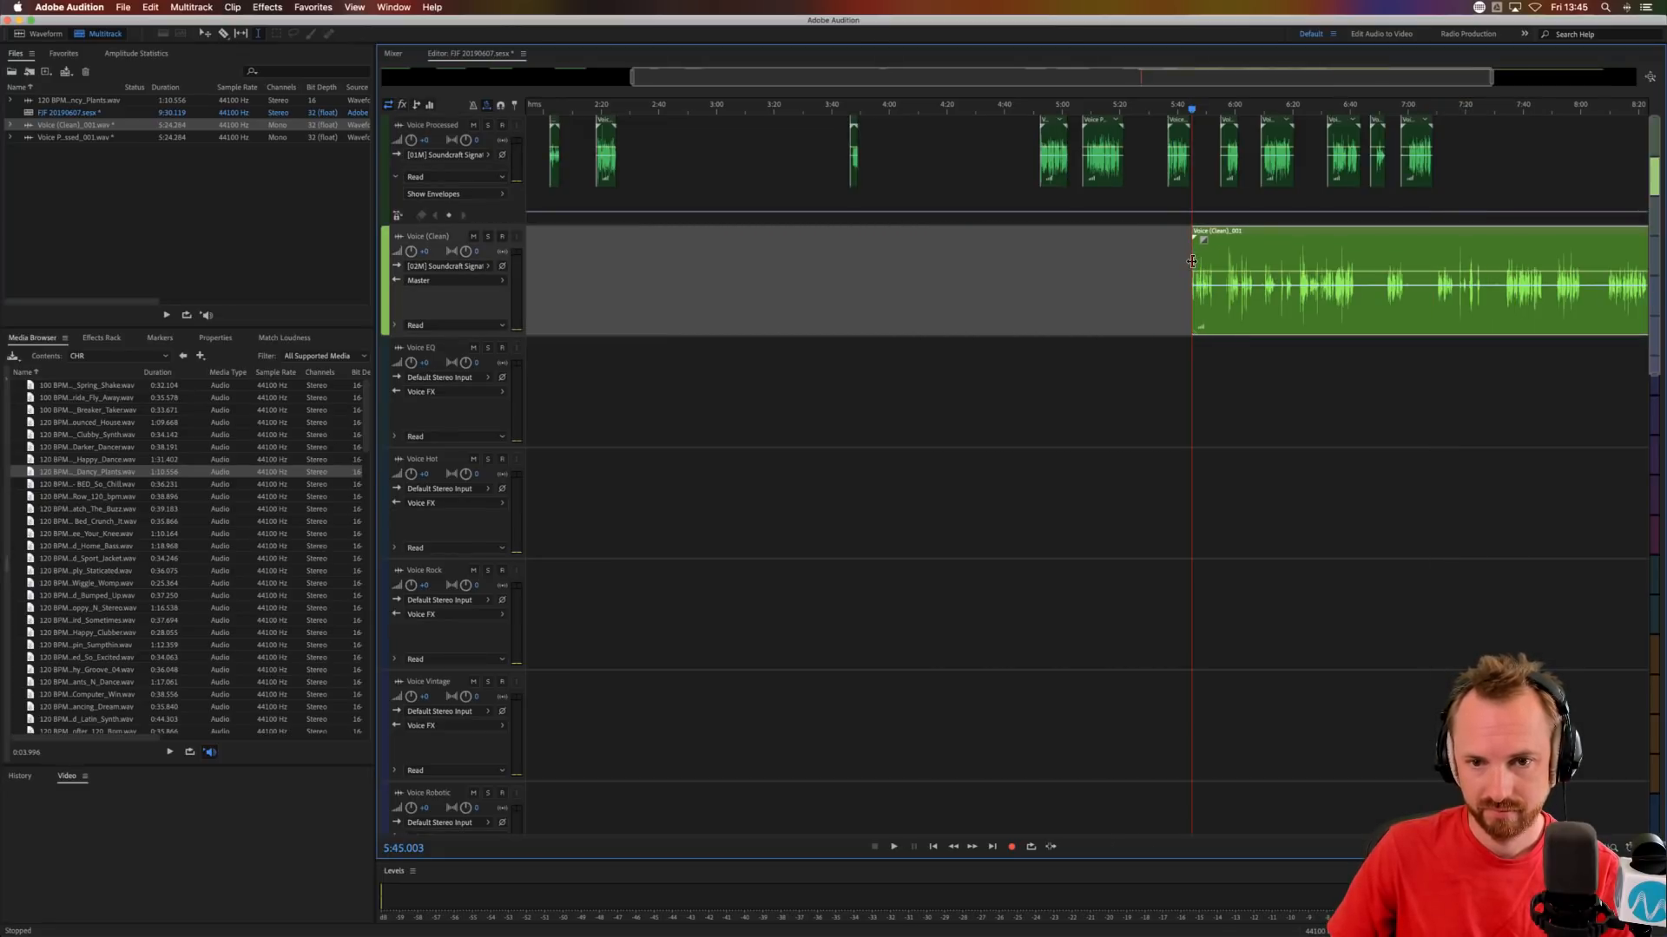
# Open the Voice (Clean) recording in the waveform editor and audition its phrases between about 5:45 and 6:13.
pyautogui.press('space')
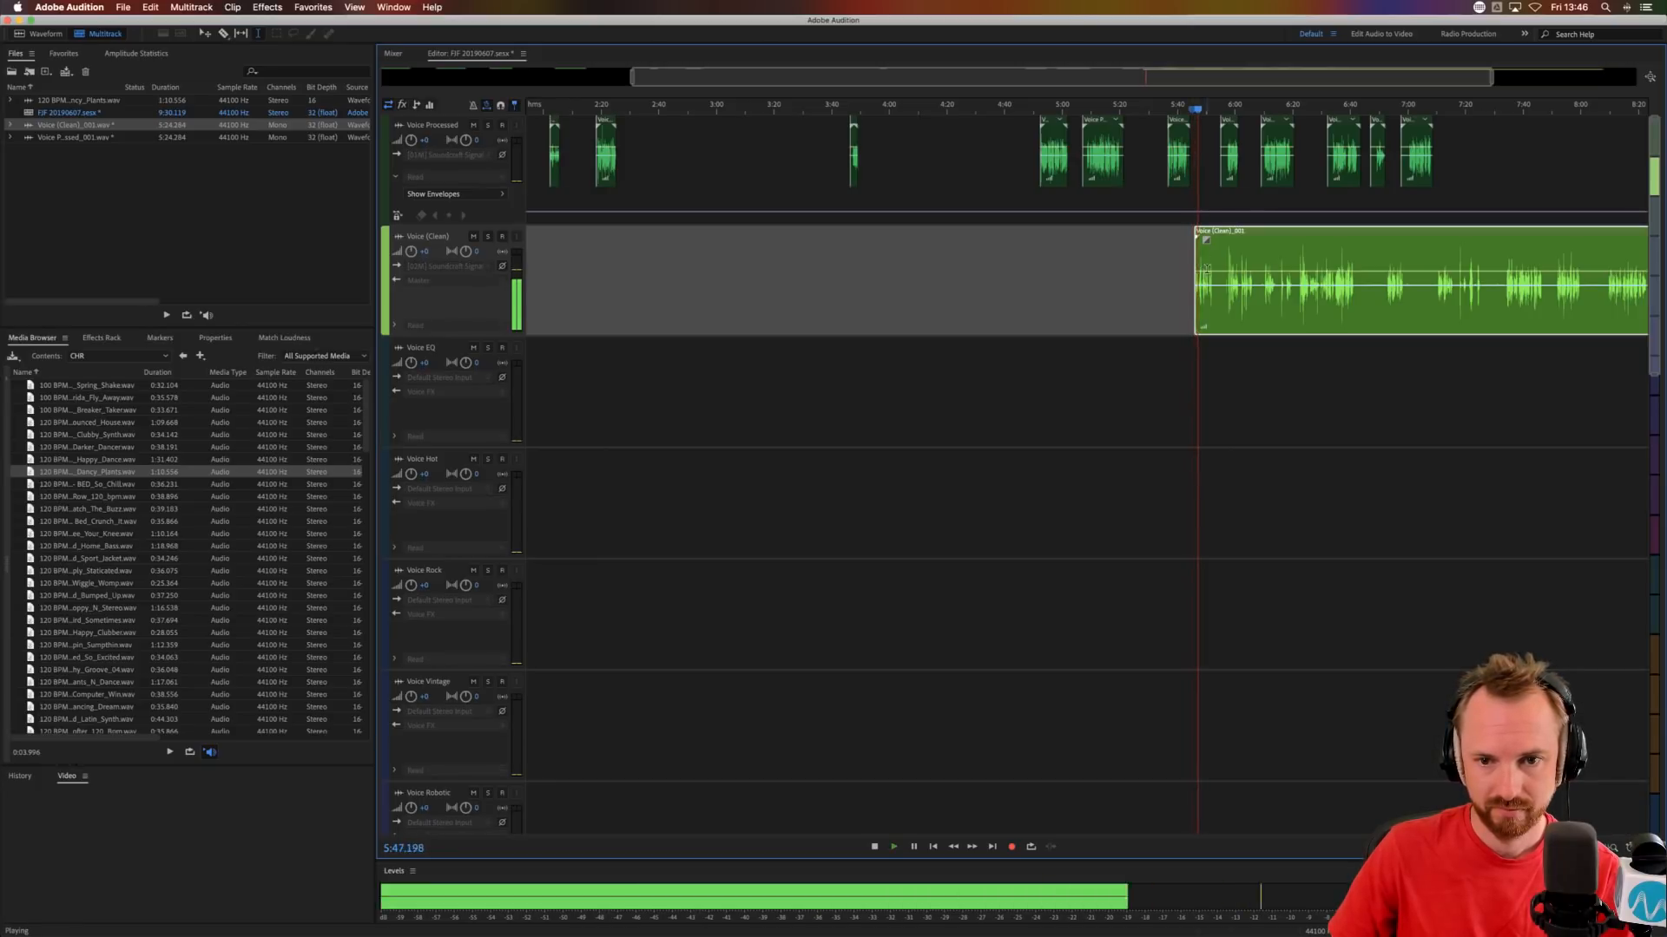
pyautogui.press('space')
pyautogui.doubleClick(1204, 269)
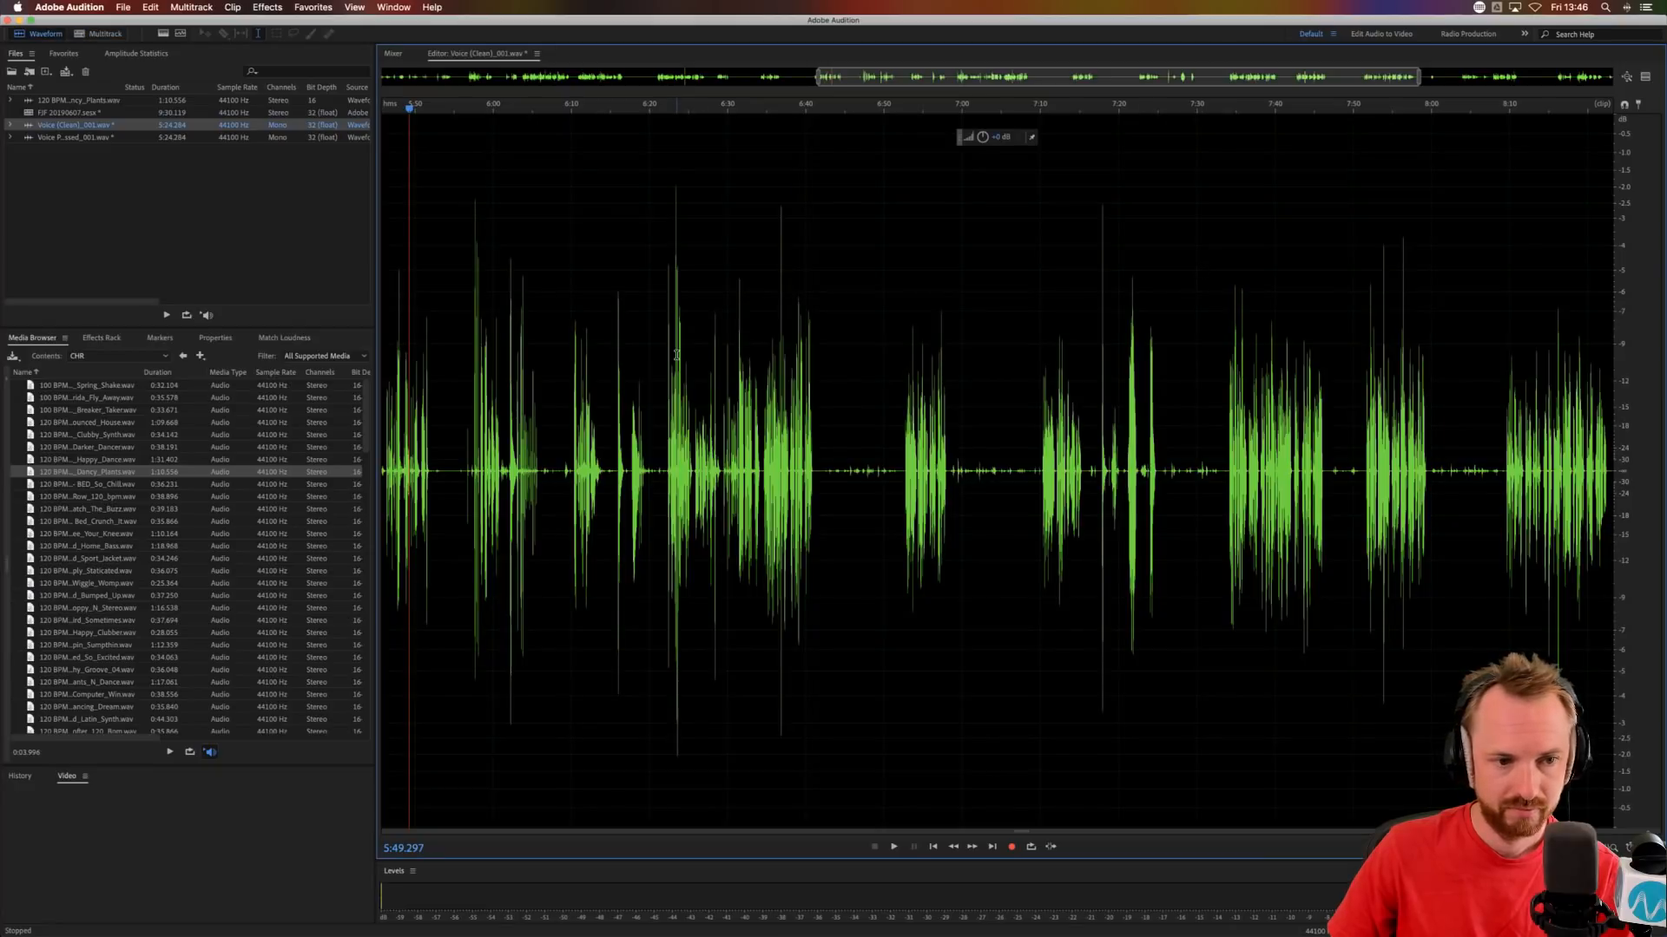
pyautogui.hscroll(-6, 677, 355)
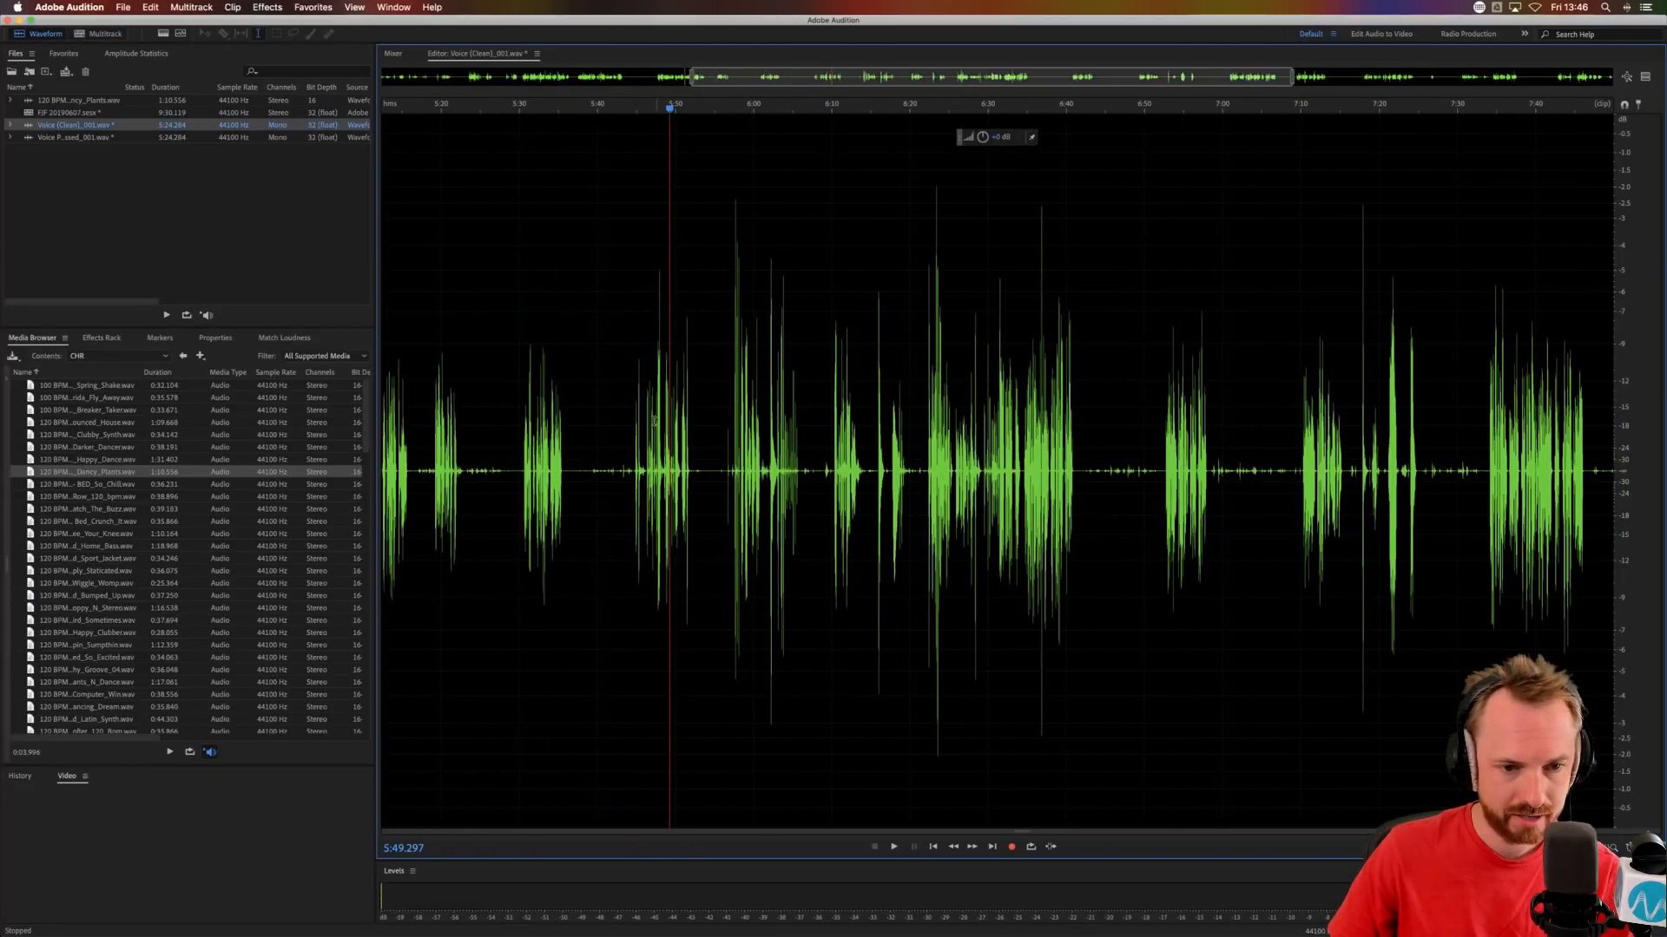
pyautogui.click(636, 423)
pyautogui.press('space')
pyautogui.scroll(2, 619, 111)
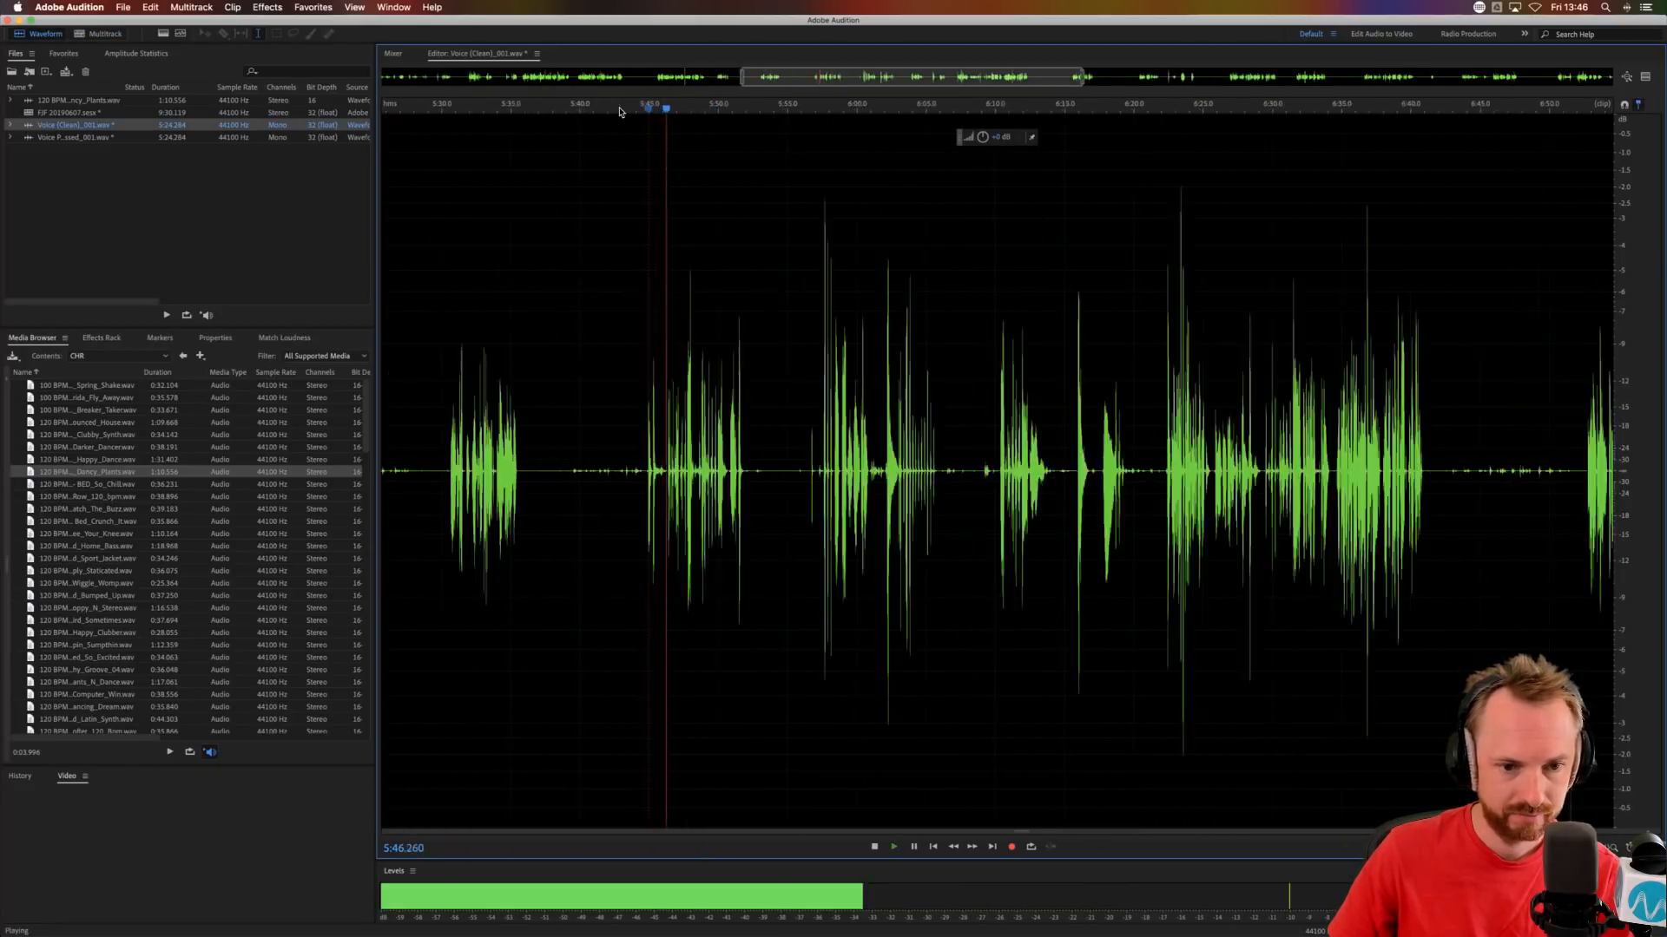
pyautogui.scroll(3, 619, 111)
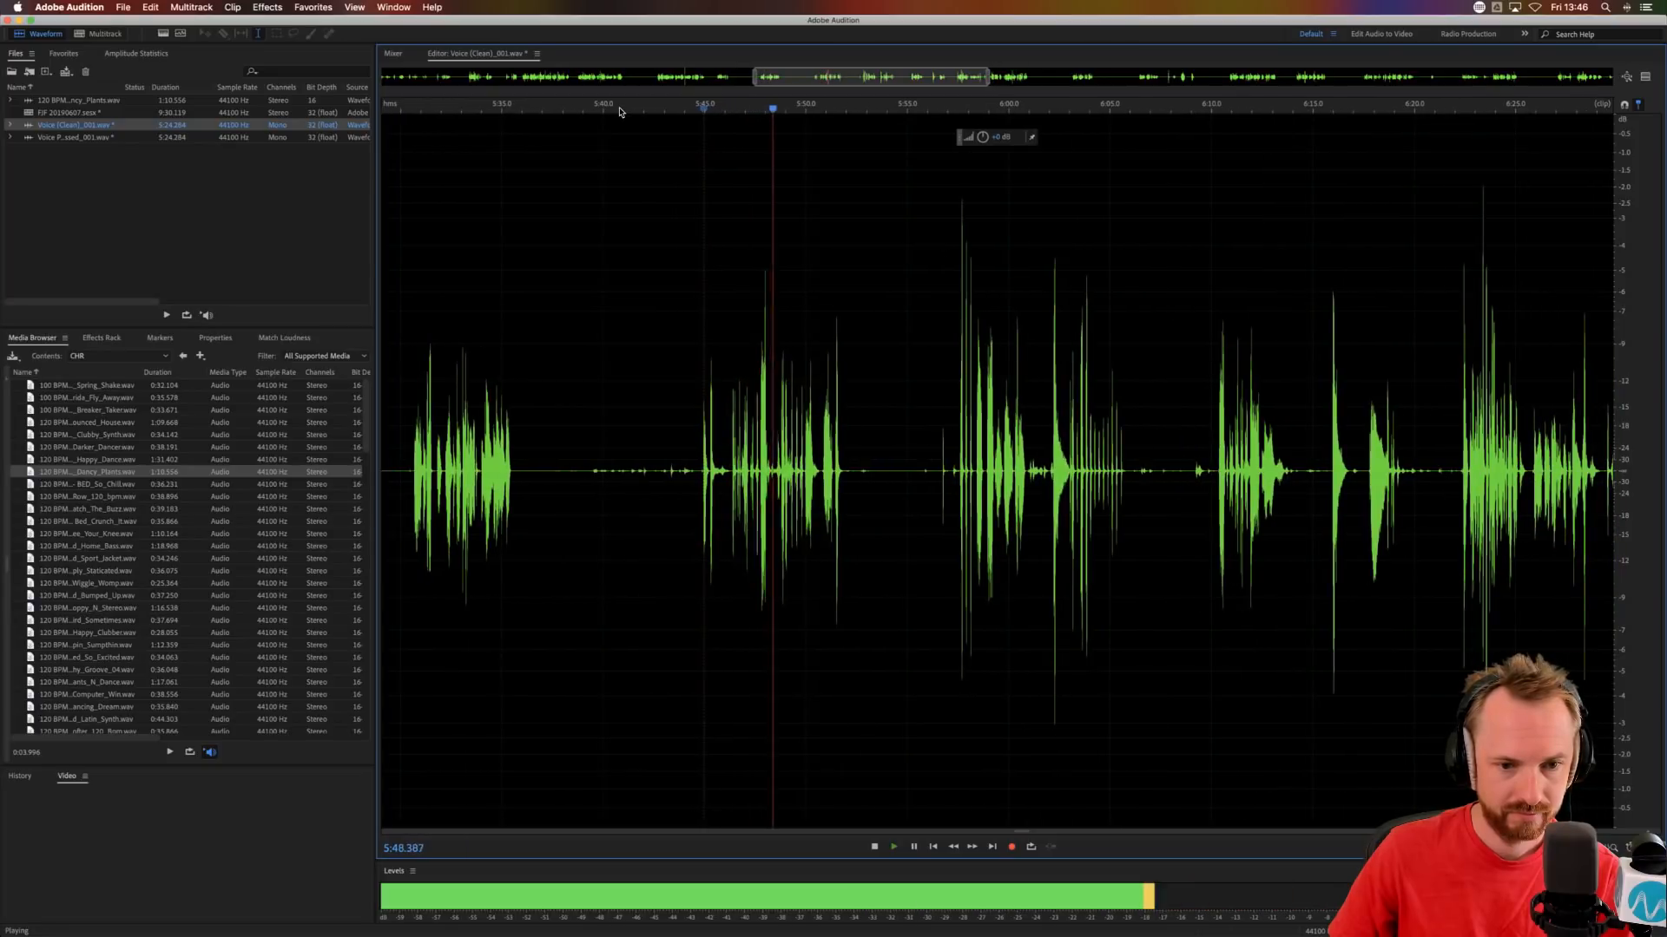
pyautogui.click(963, 455)
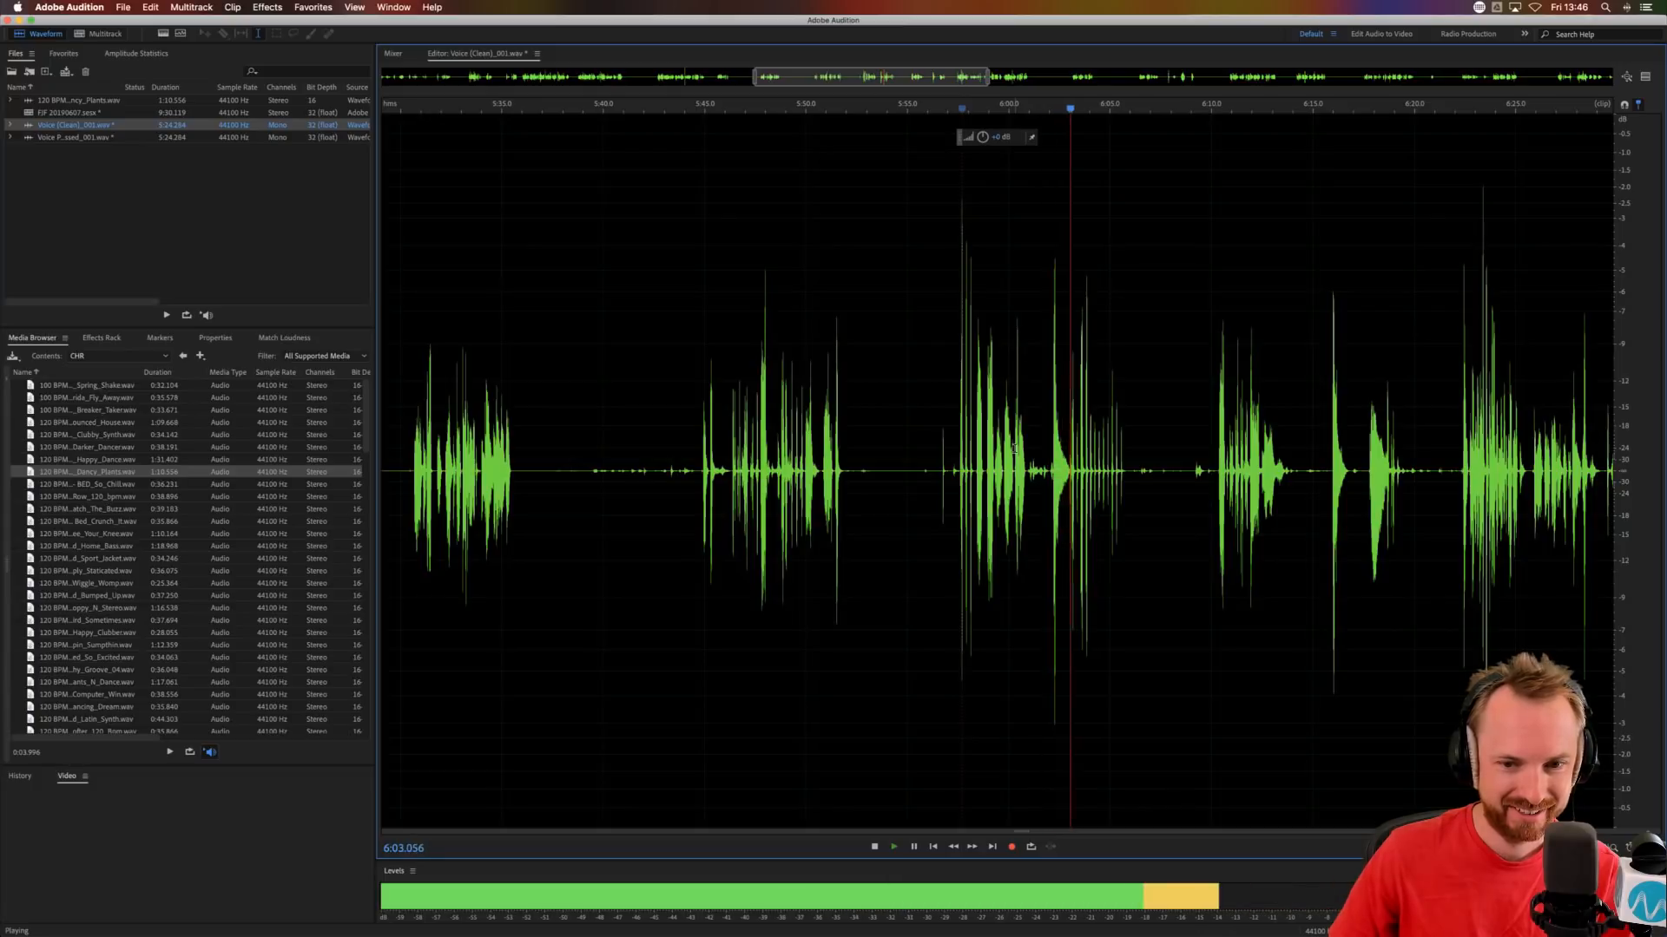
pyautogui.click(1218, 471)
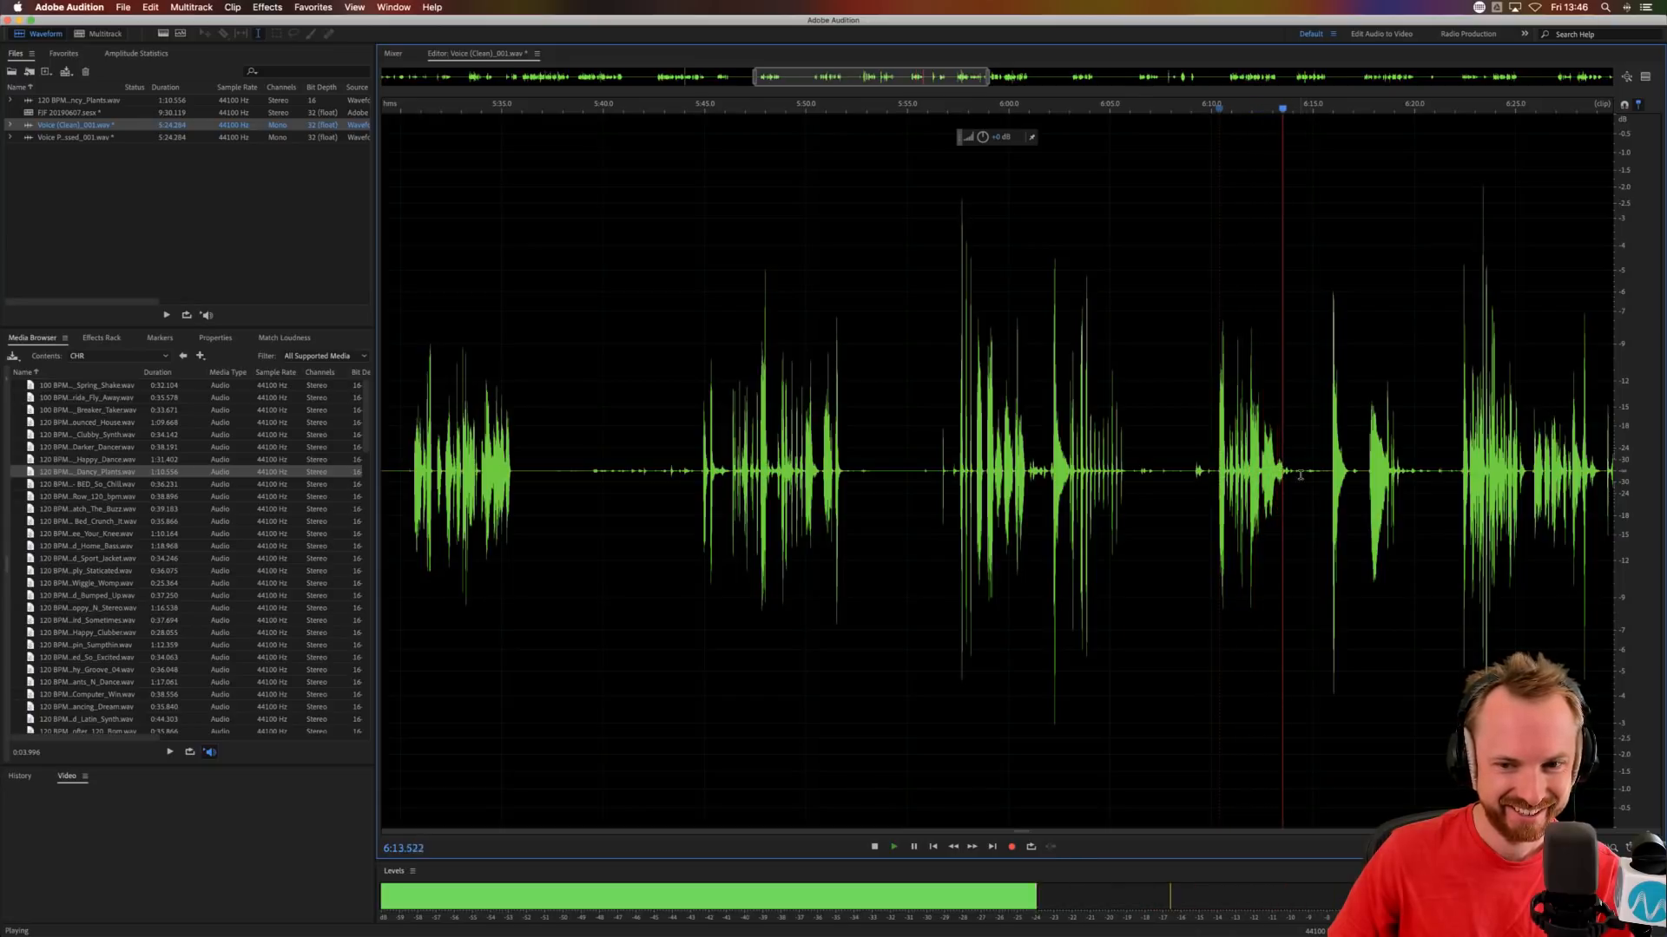
# Save the section of the Voice (Clean) recording from 5:44.631 to about 6:14 as a separate WAV laugh sample.
pyautogui.moveTo(1300, 476); pyautogui.dragTo(697, 467)
pyautogui.press('super+alt+s')
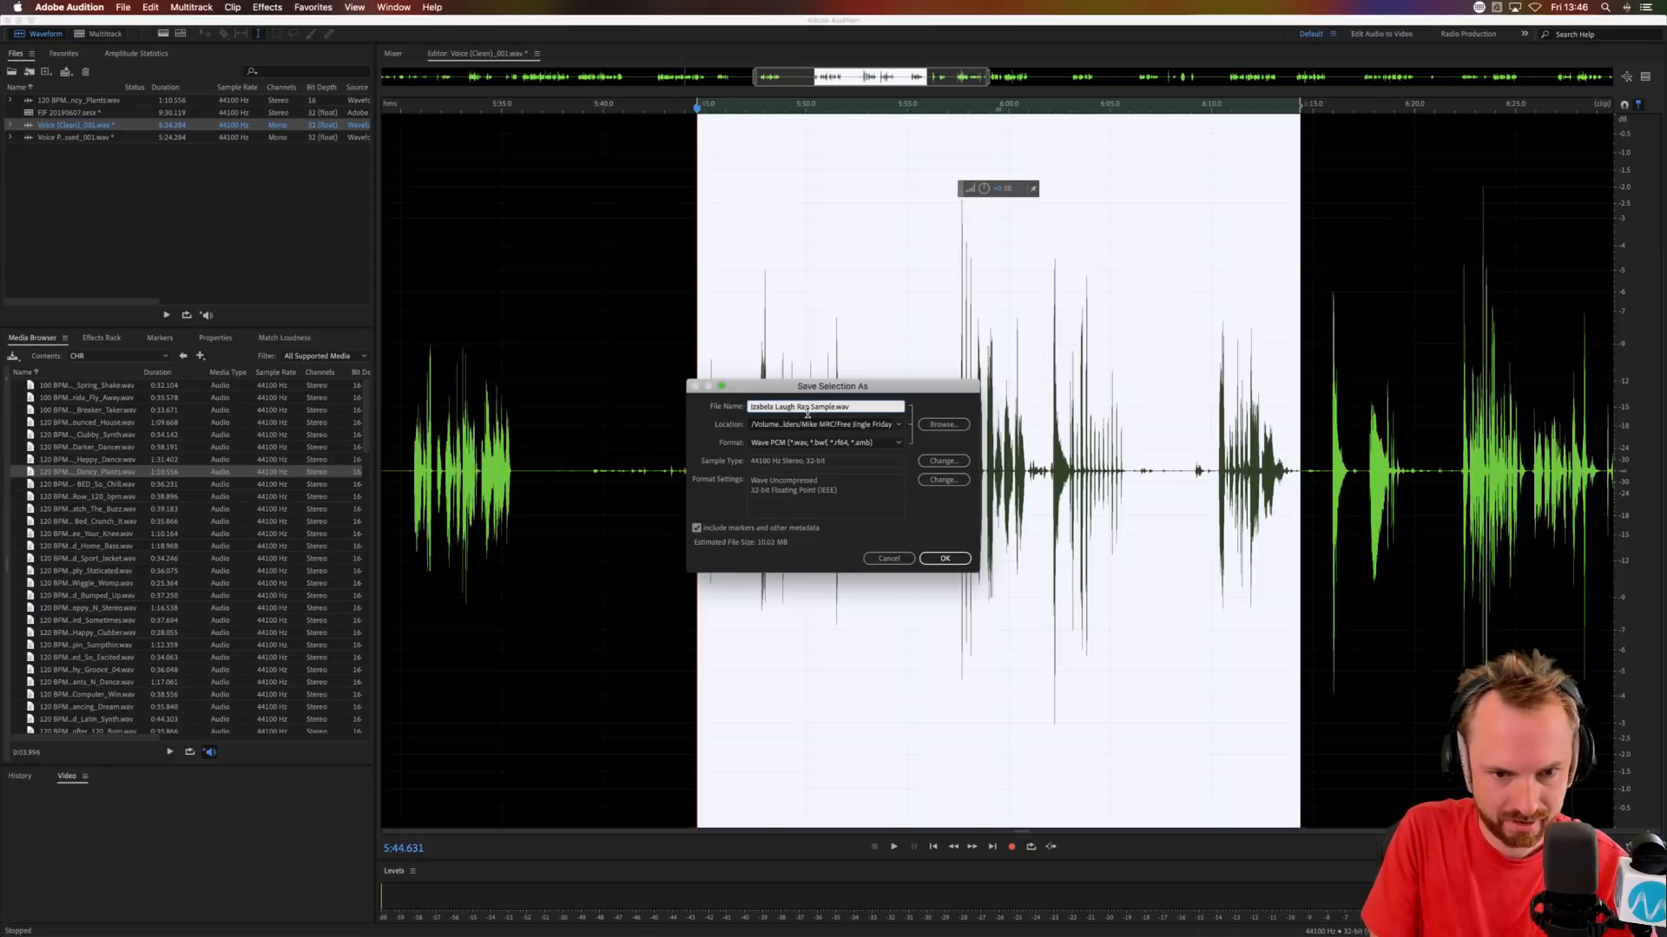
pyautogui.press('Return')
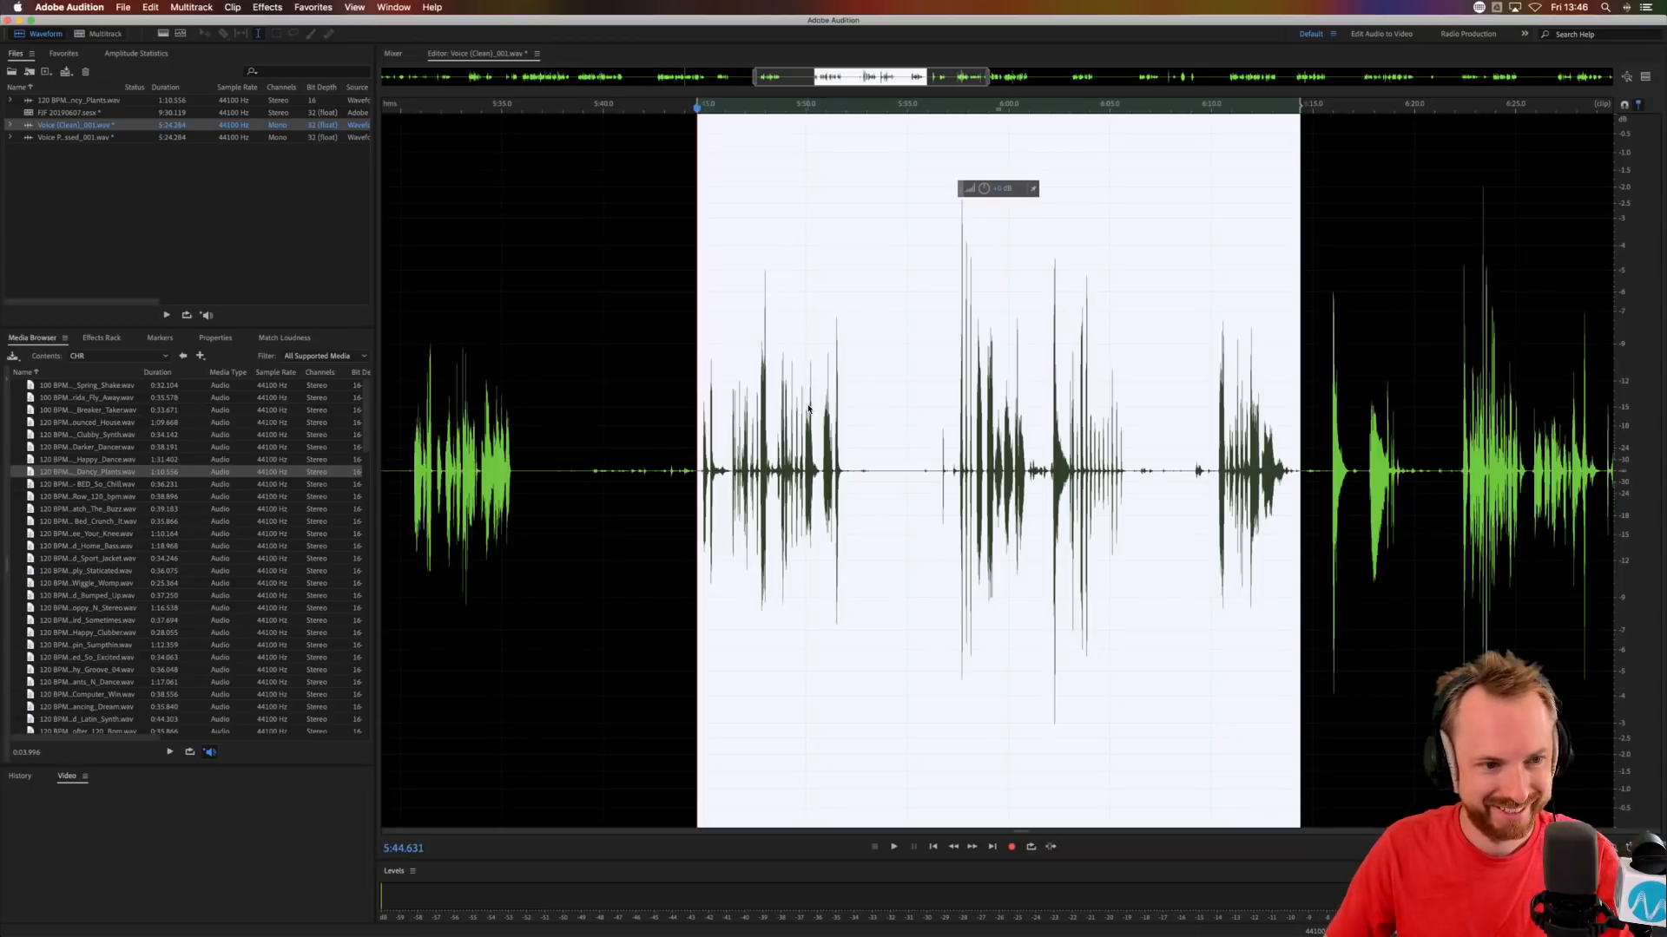
# Return to the multitrack session and move the Voice (Clean) clip so it starts at about 7:27.
pyautogui.click(109, 34)
pyautogui.click(1154, 225)
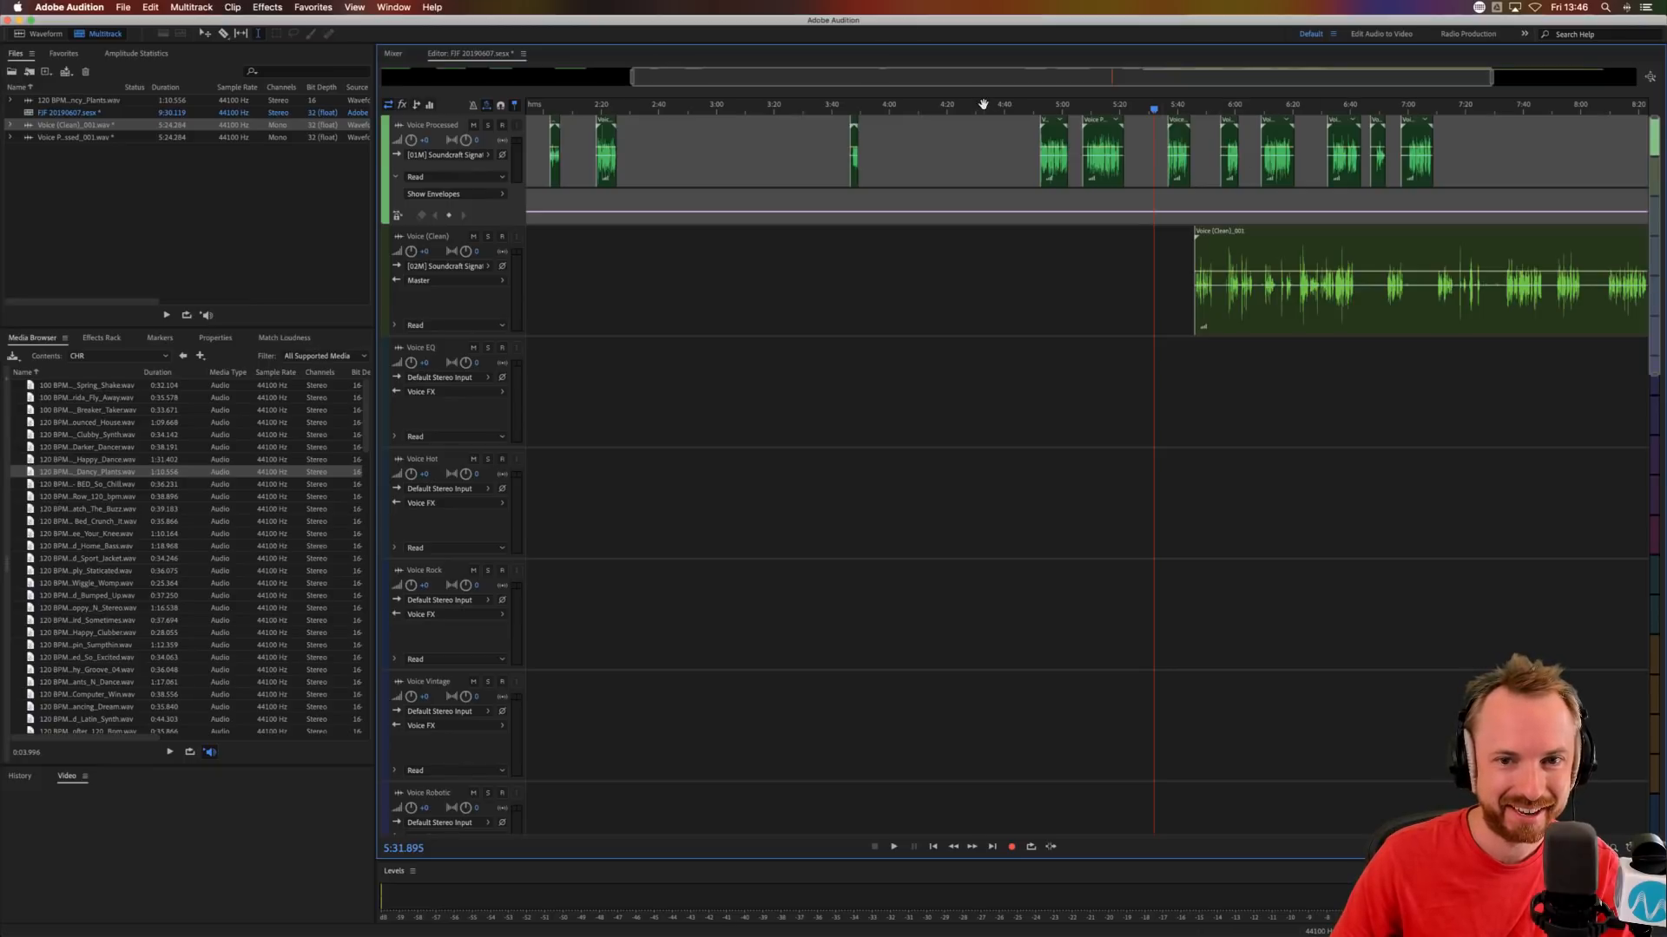
pyautogui.press('\\')
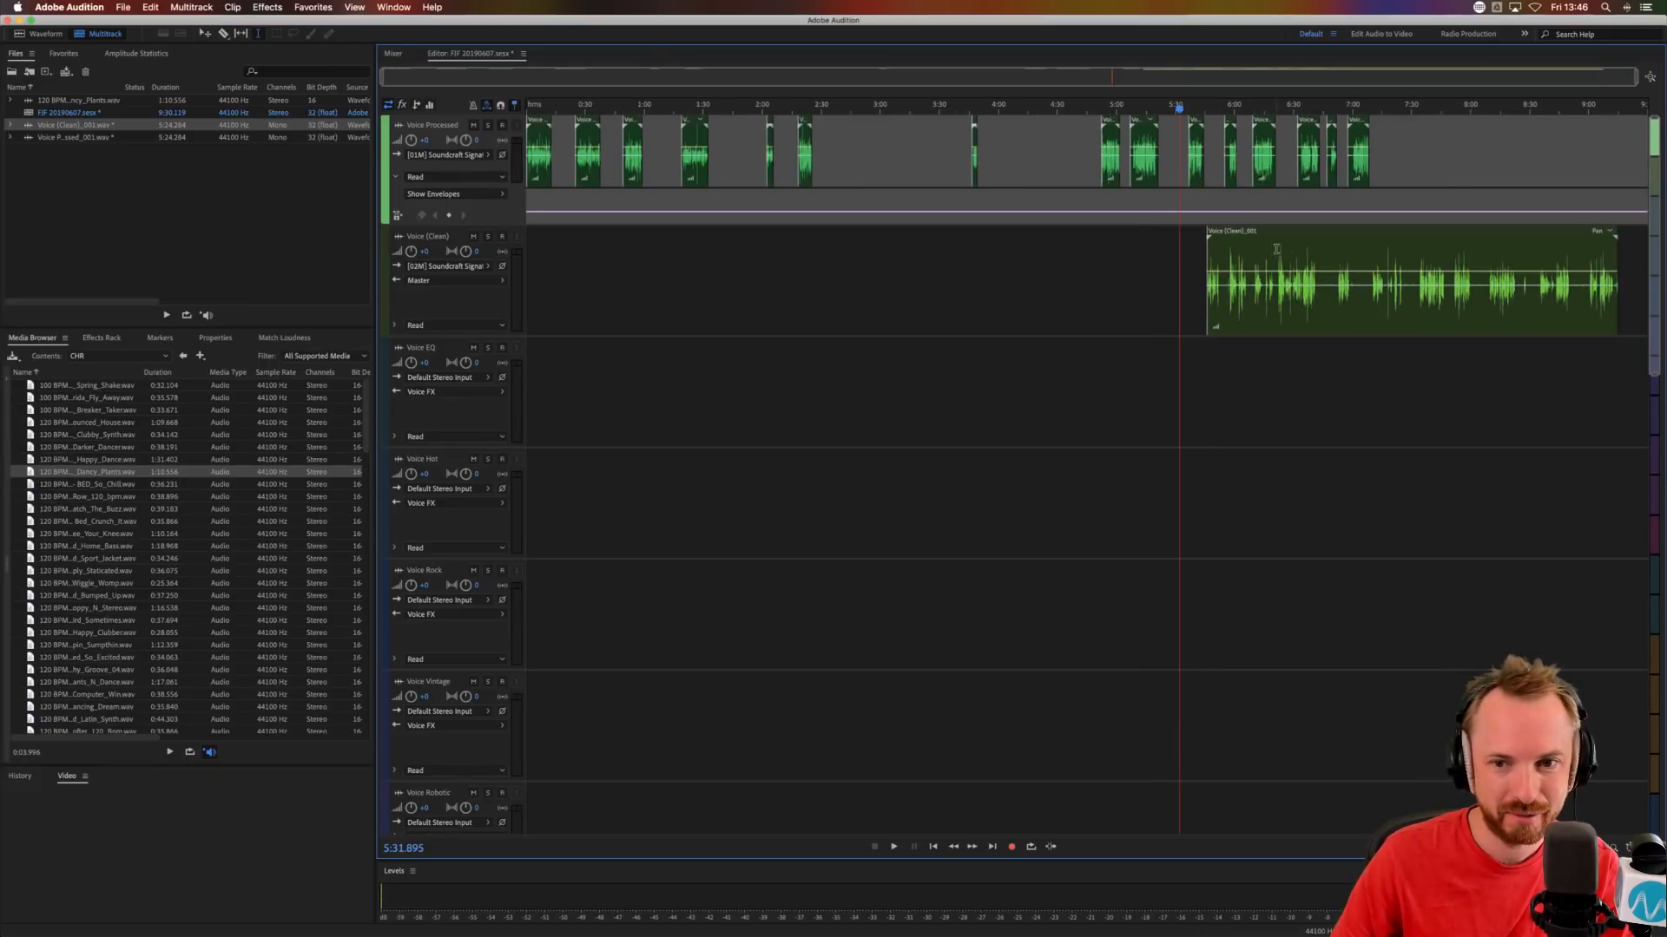
pyautogui.moveTo(1243, 231); pyautogui.dragTo(1441, 231)
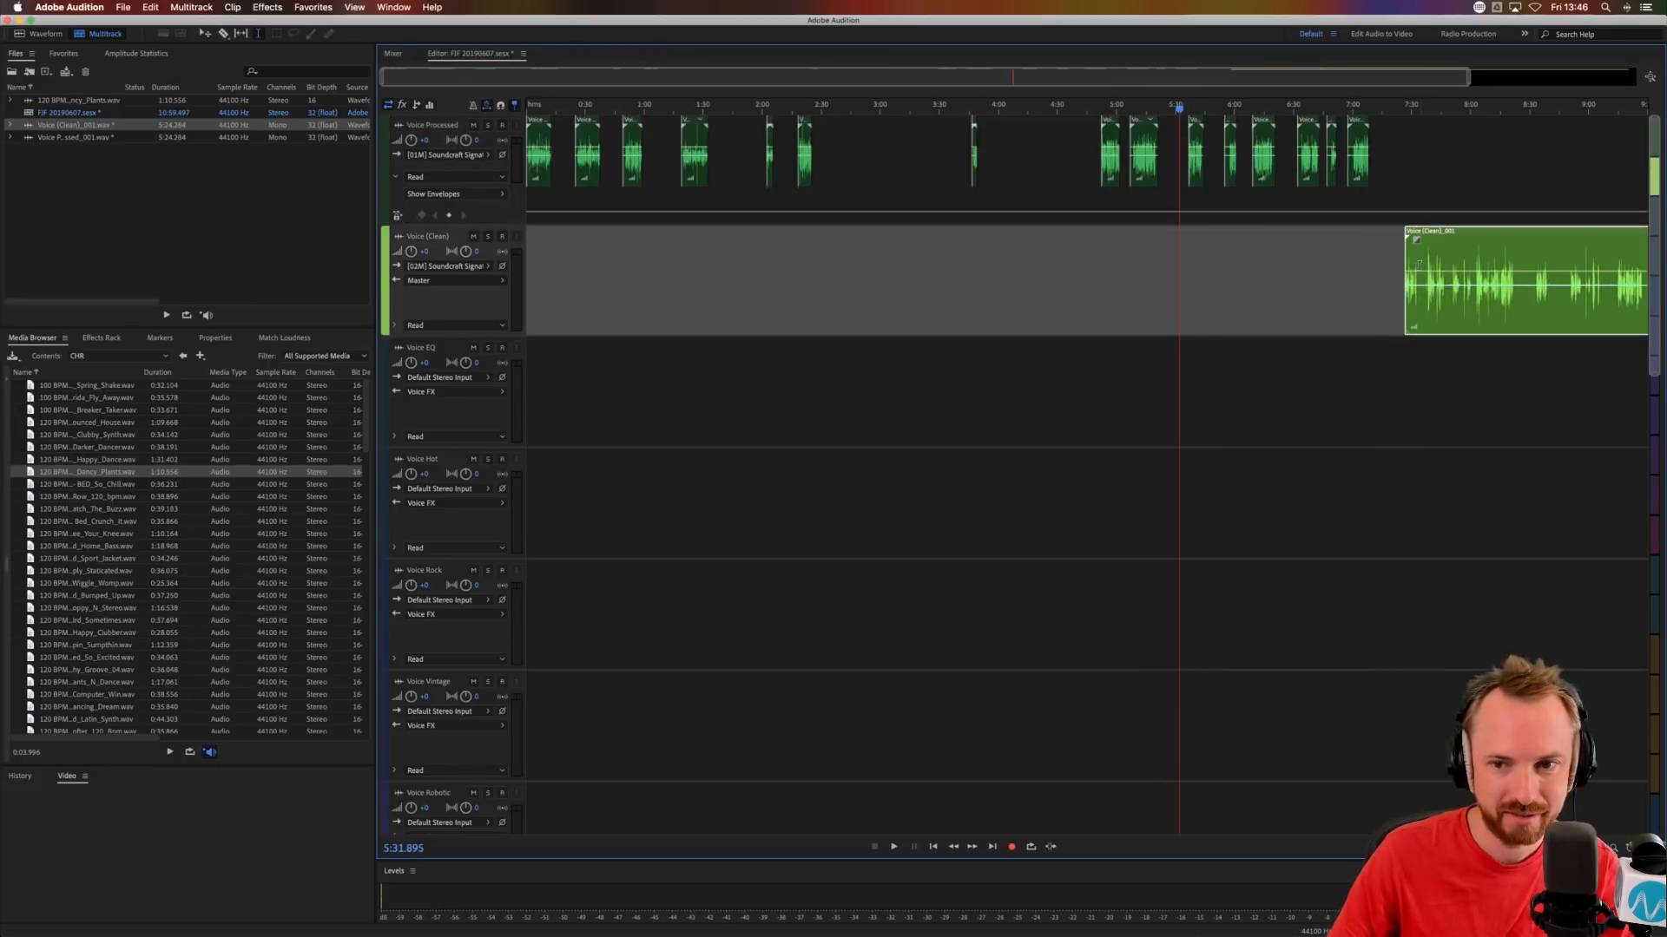
# Audition the moved Voice (Clean) clip and delete everything before the phrase starting at about 8:15.
pyautogui.scroll(5, 1464, 106)
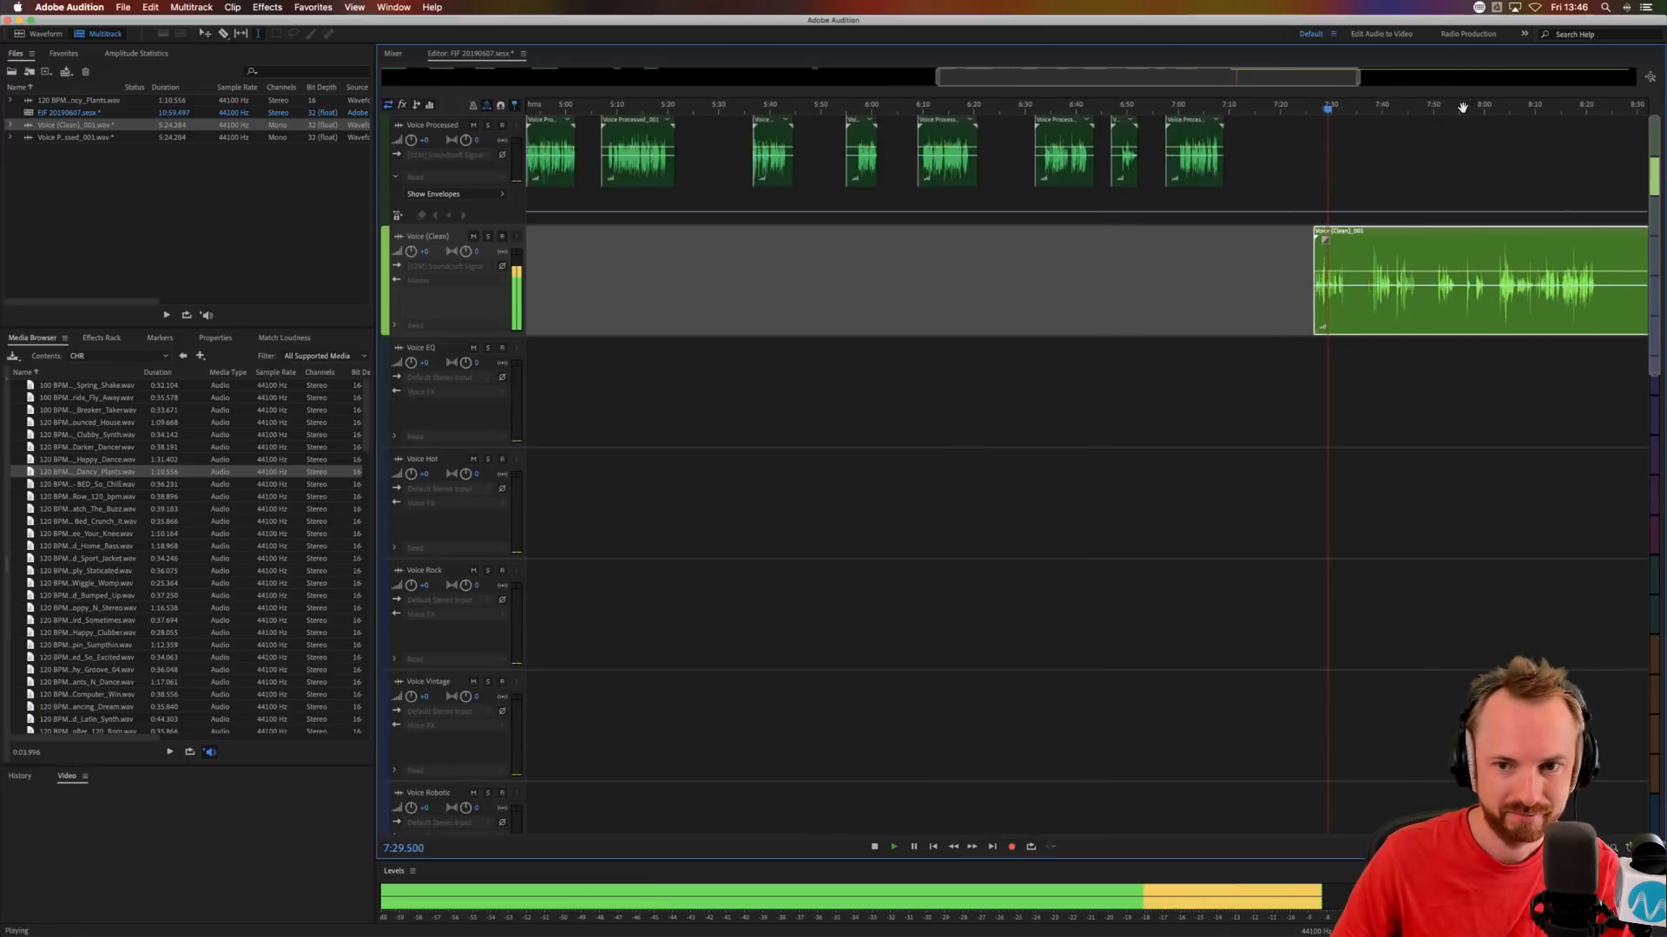
pyautogui.hscroll(8, 1462, 108)
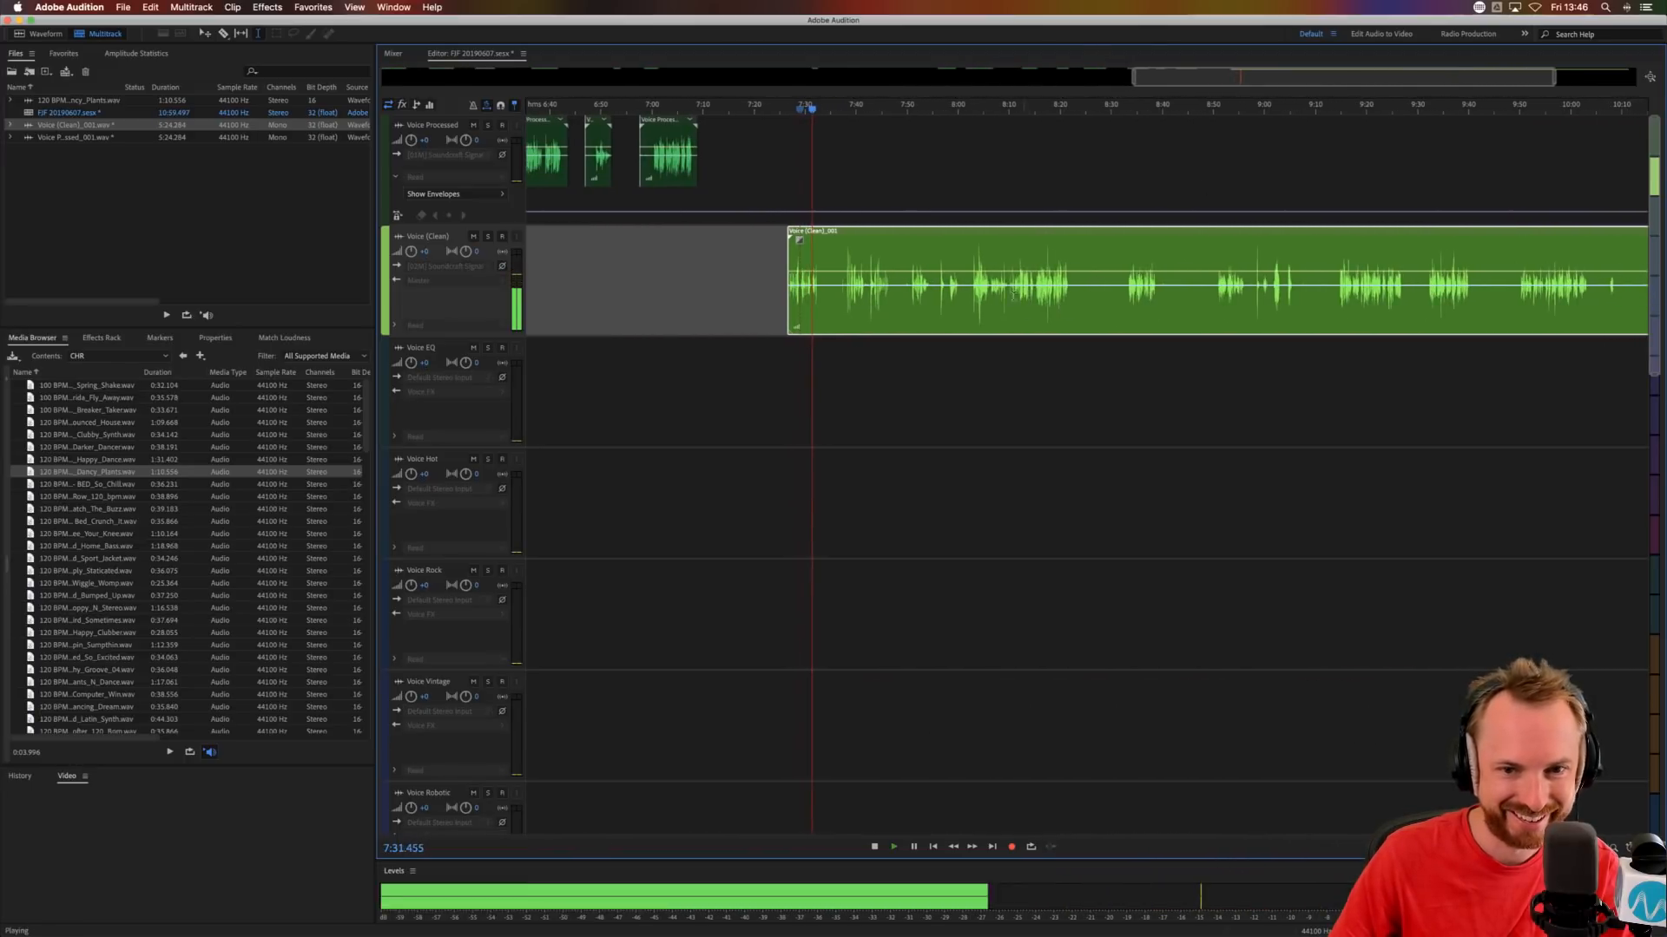
pyautogui.press('space')
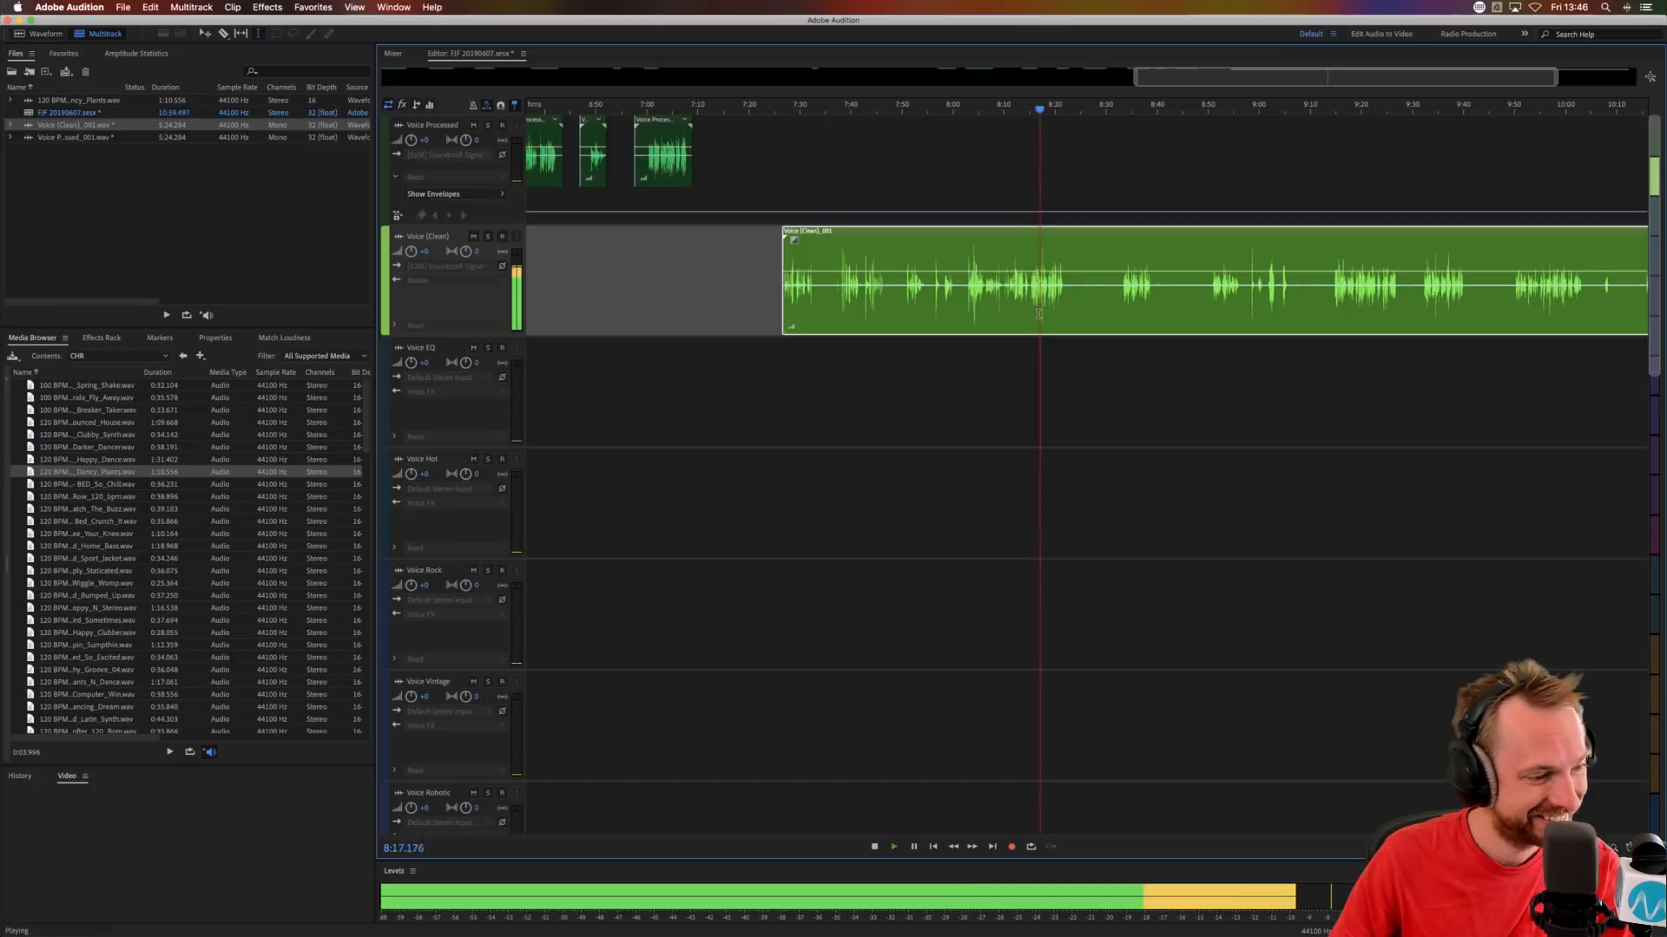
pyautogui.press('space')
pyautogui.click(1011, 108)
pyautogui.press('space')
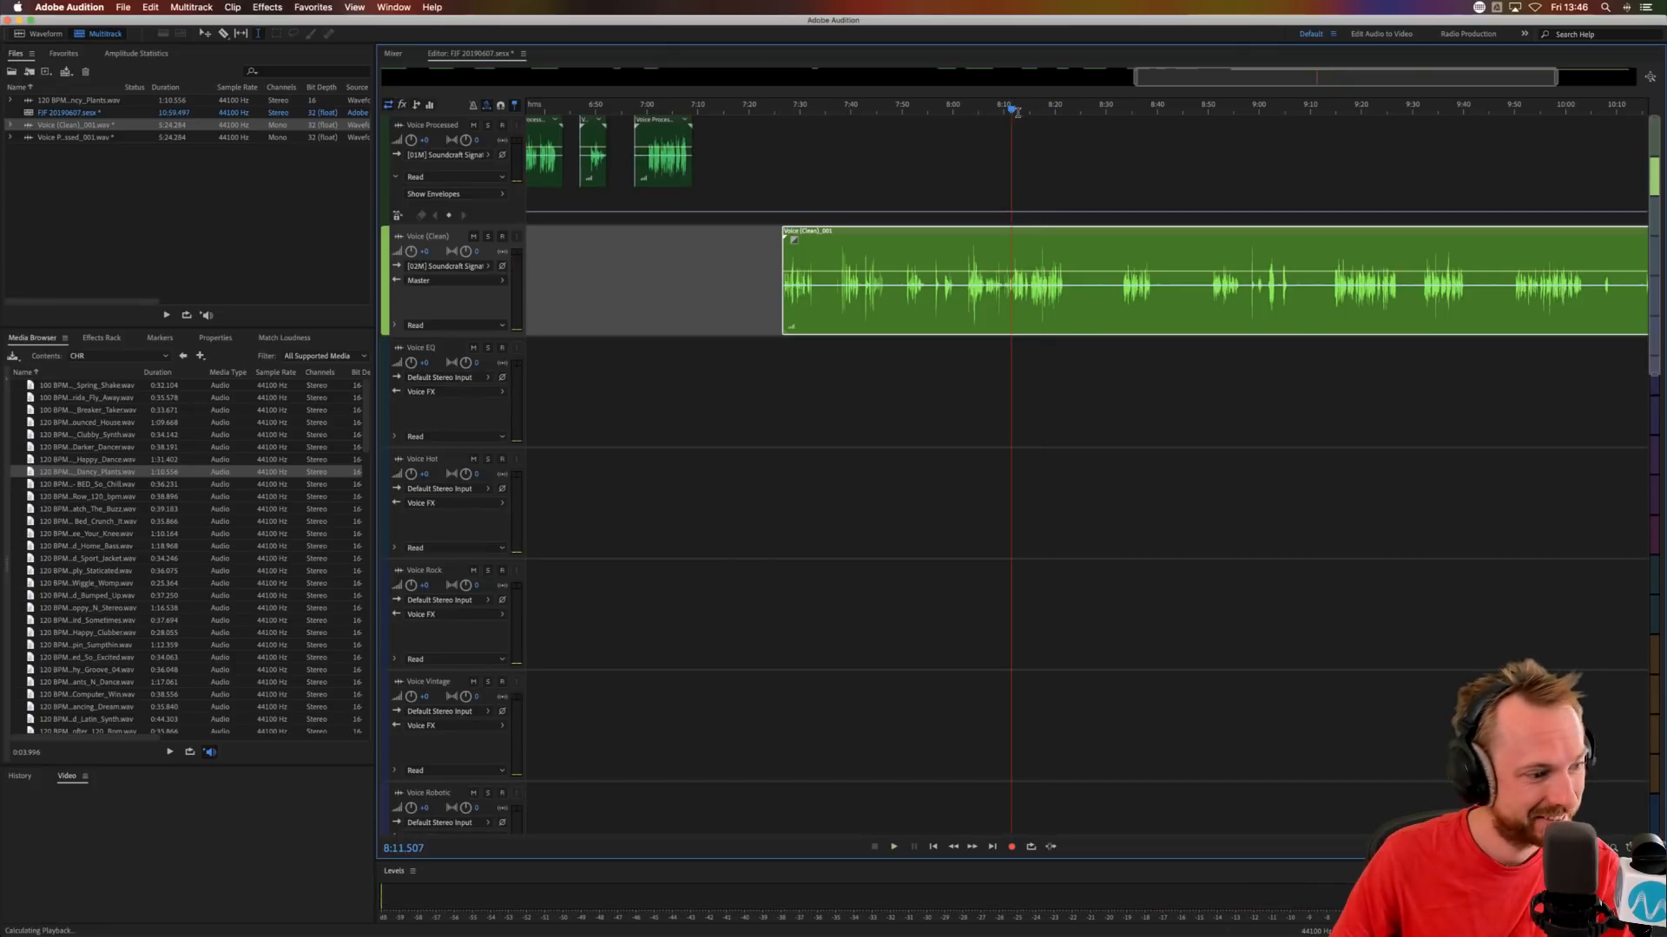
pyautogui.scroll(2, 1016, 110)
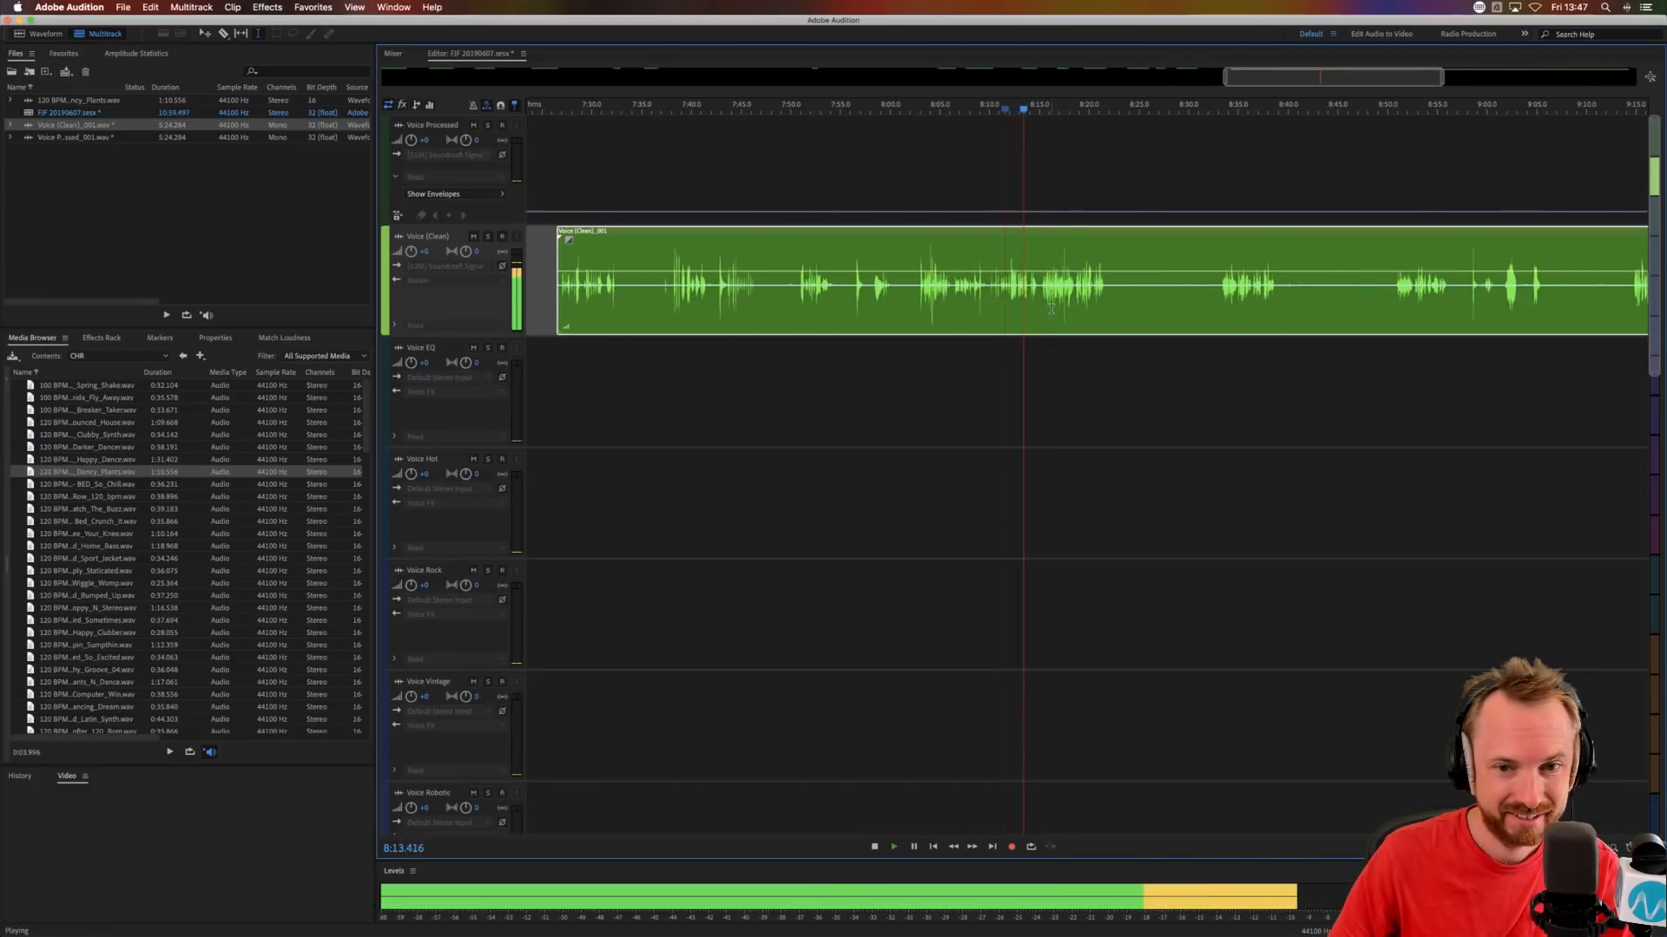
pyautogui.press('space')
pyautogui.moveTo(1040, 311); pyautogui.dragTo(956, 348)
pyautogui.press('Delete')
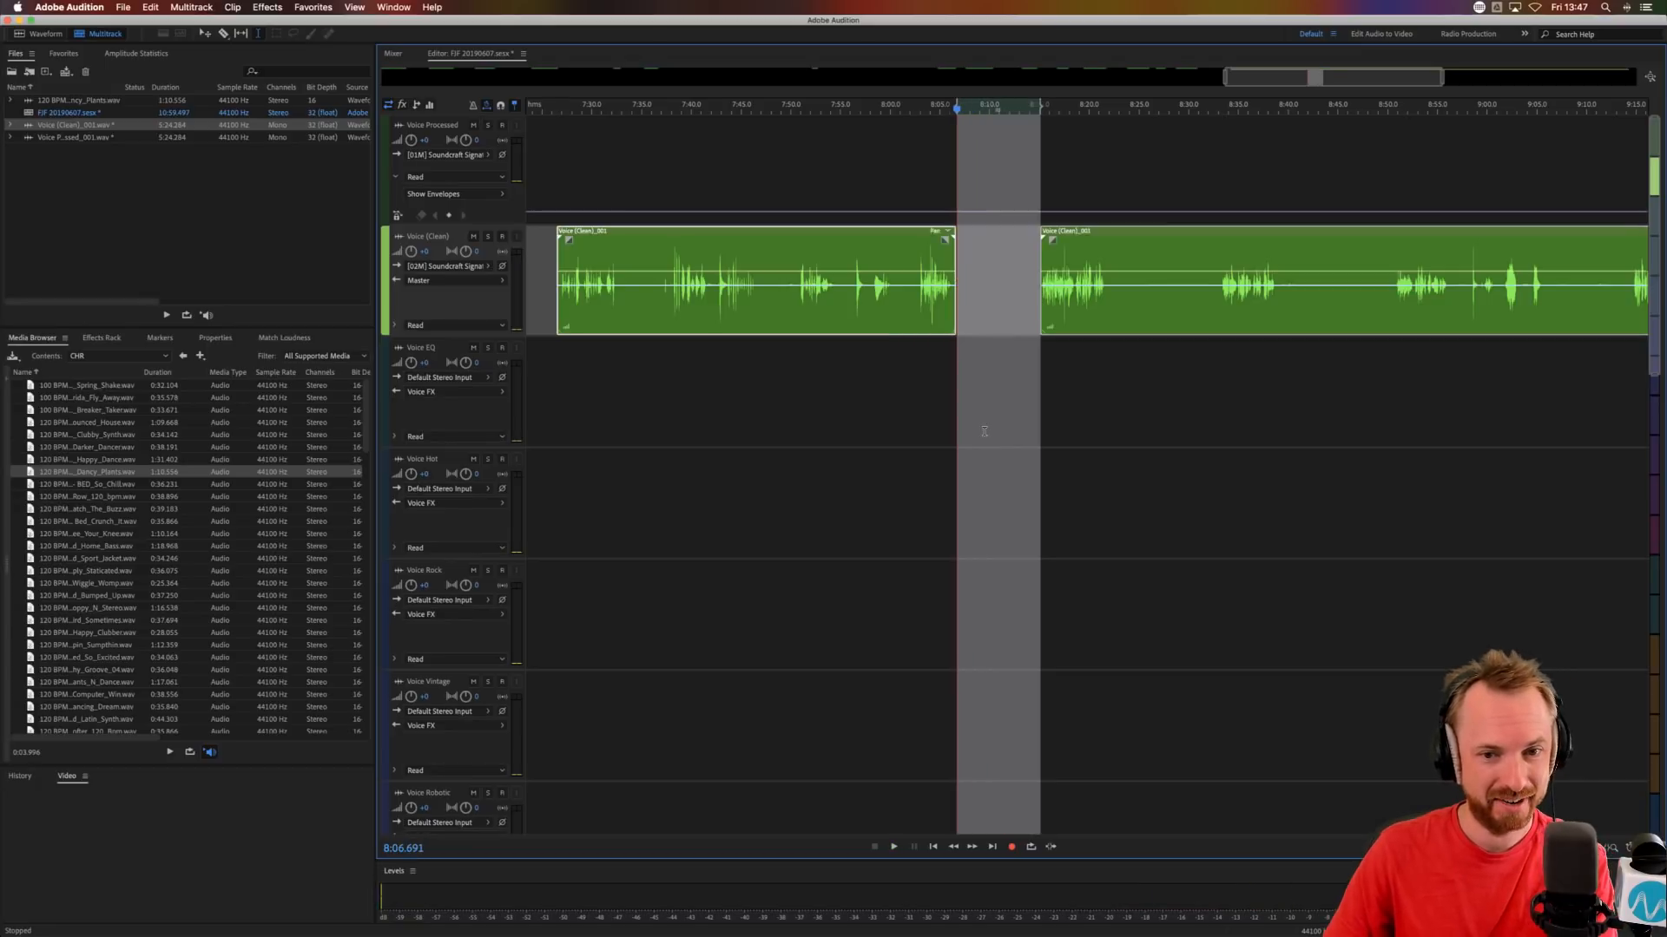
pyautogui.click(984, 431)
pyautogui.click(925, 286)
pyautogui.press('Delete')
# Cut out the silent gap in the Voice (Clean) clip from about 8:22 to 8:32.
pyautogui.click(1106, 298)
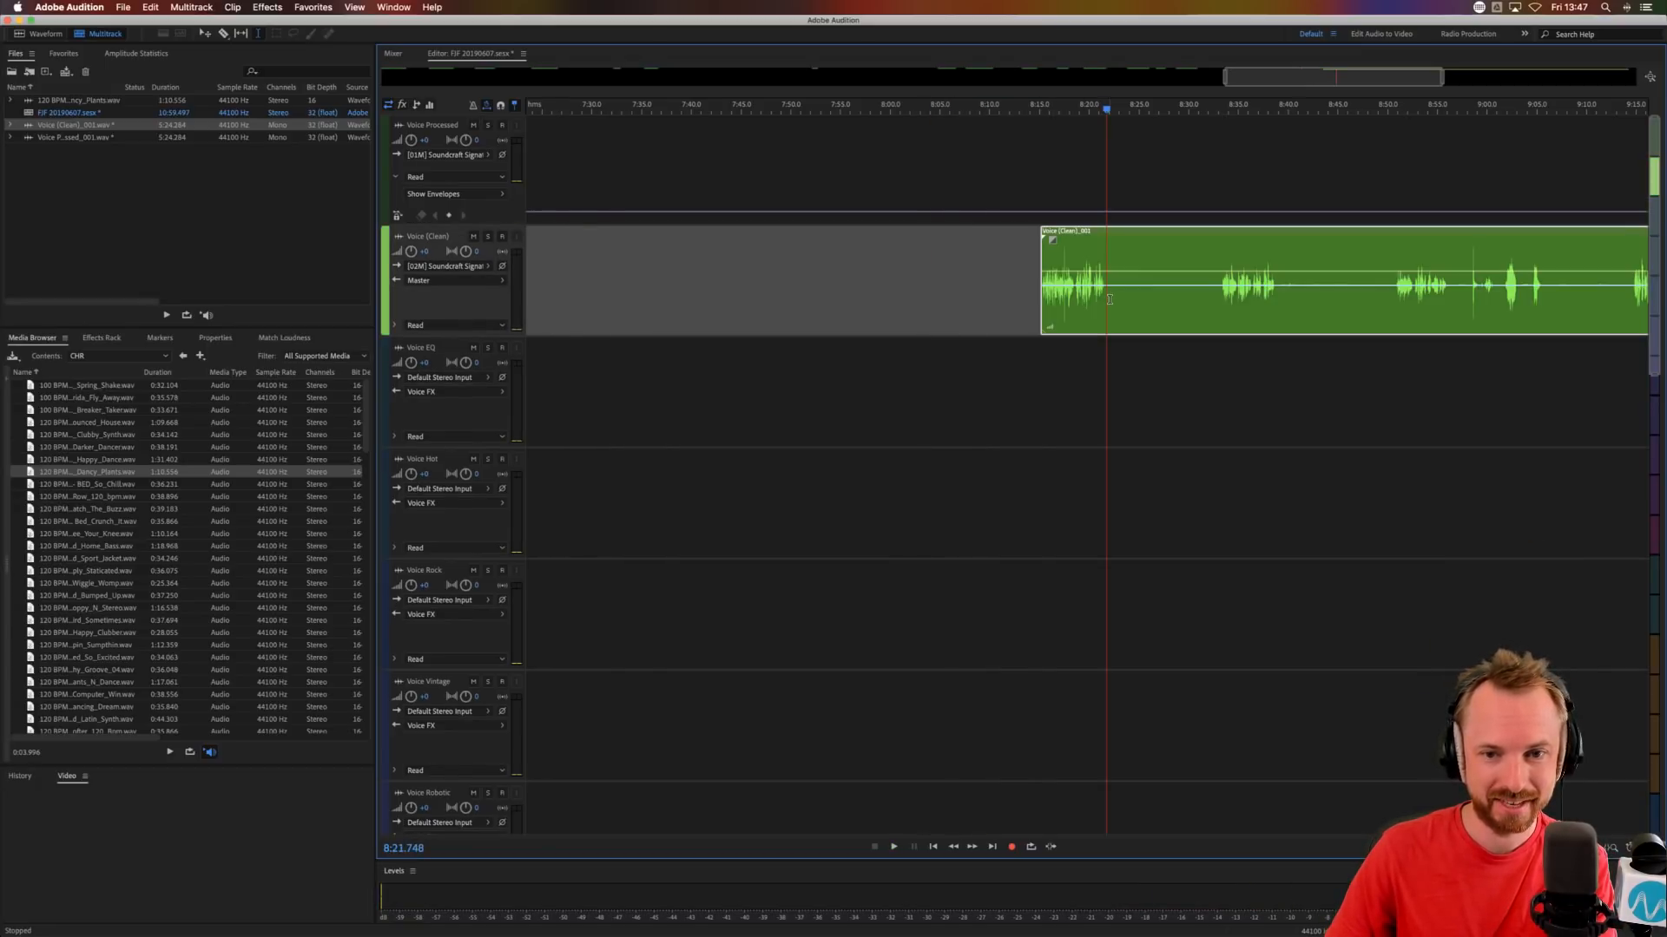
pyautogui.moveTo(1109, 298); pyautogui.dragTo(1213, 304)
pyautogui.press('Delete')
# Audition the Voice (Clean) clip from about 8:33 and cut out the sections at about 8:41 to 8:50 and 8:58 to 9:14.
pyautogui.click(1222, 361)
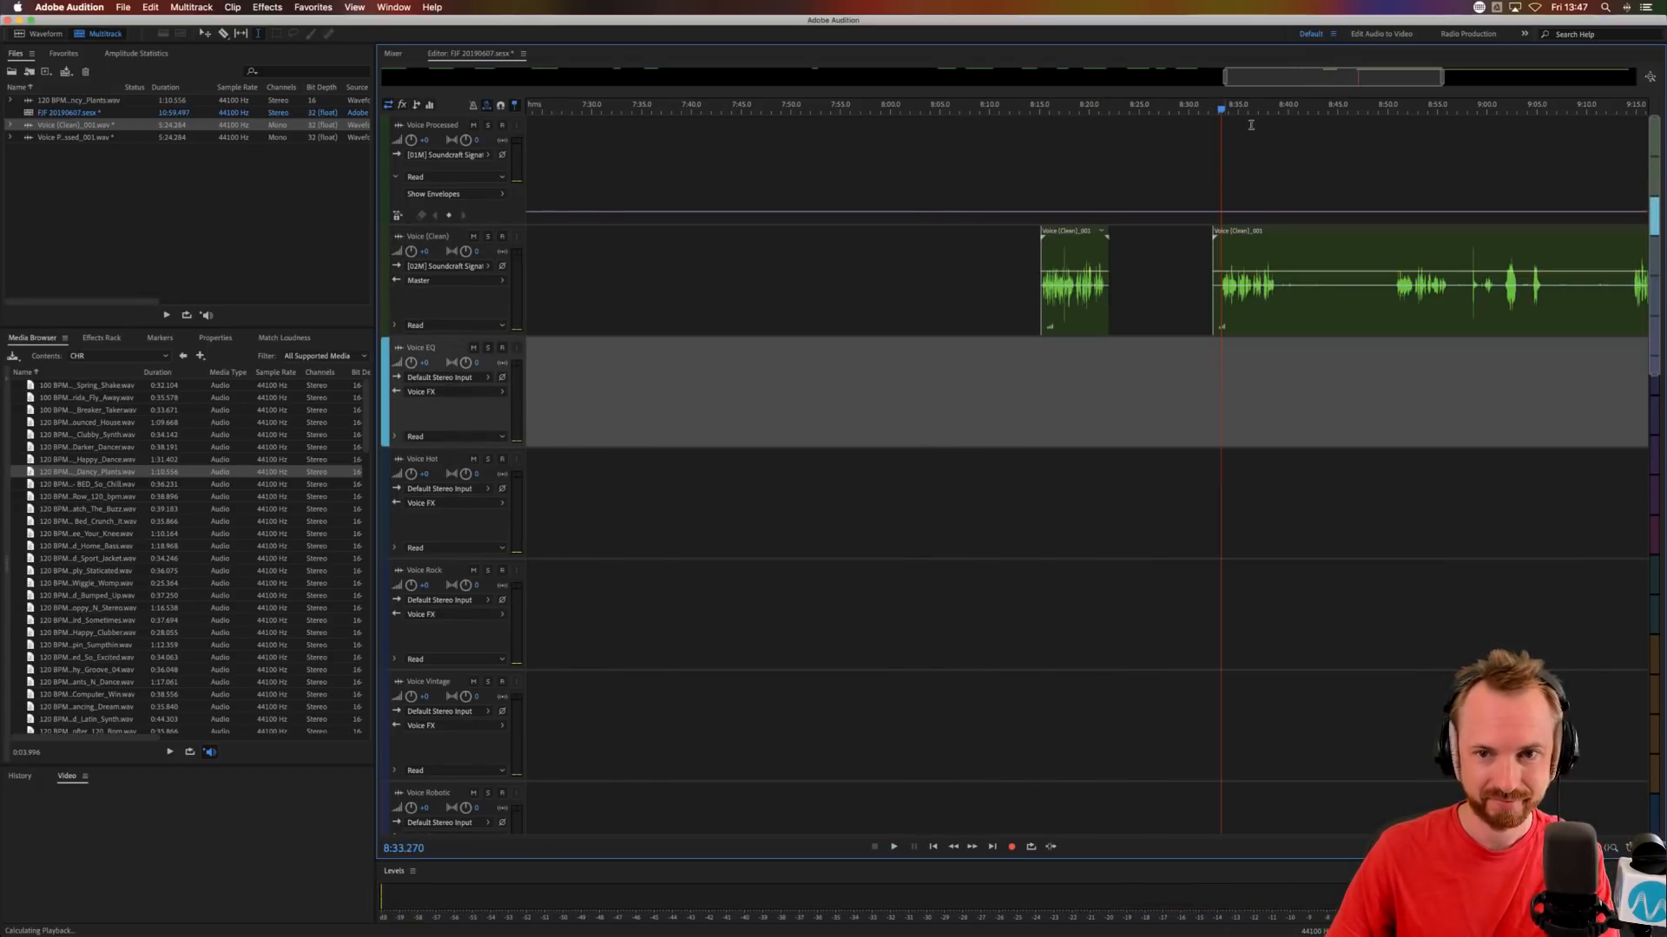
pyautogui.scroll(-5, 1257, 107)
pyautogui.press('space')
pyautogui.click(1312, 303)
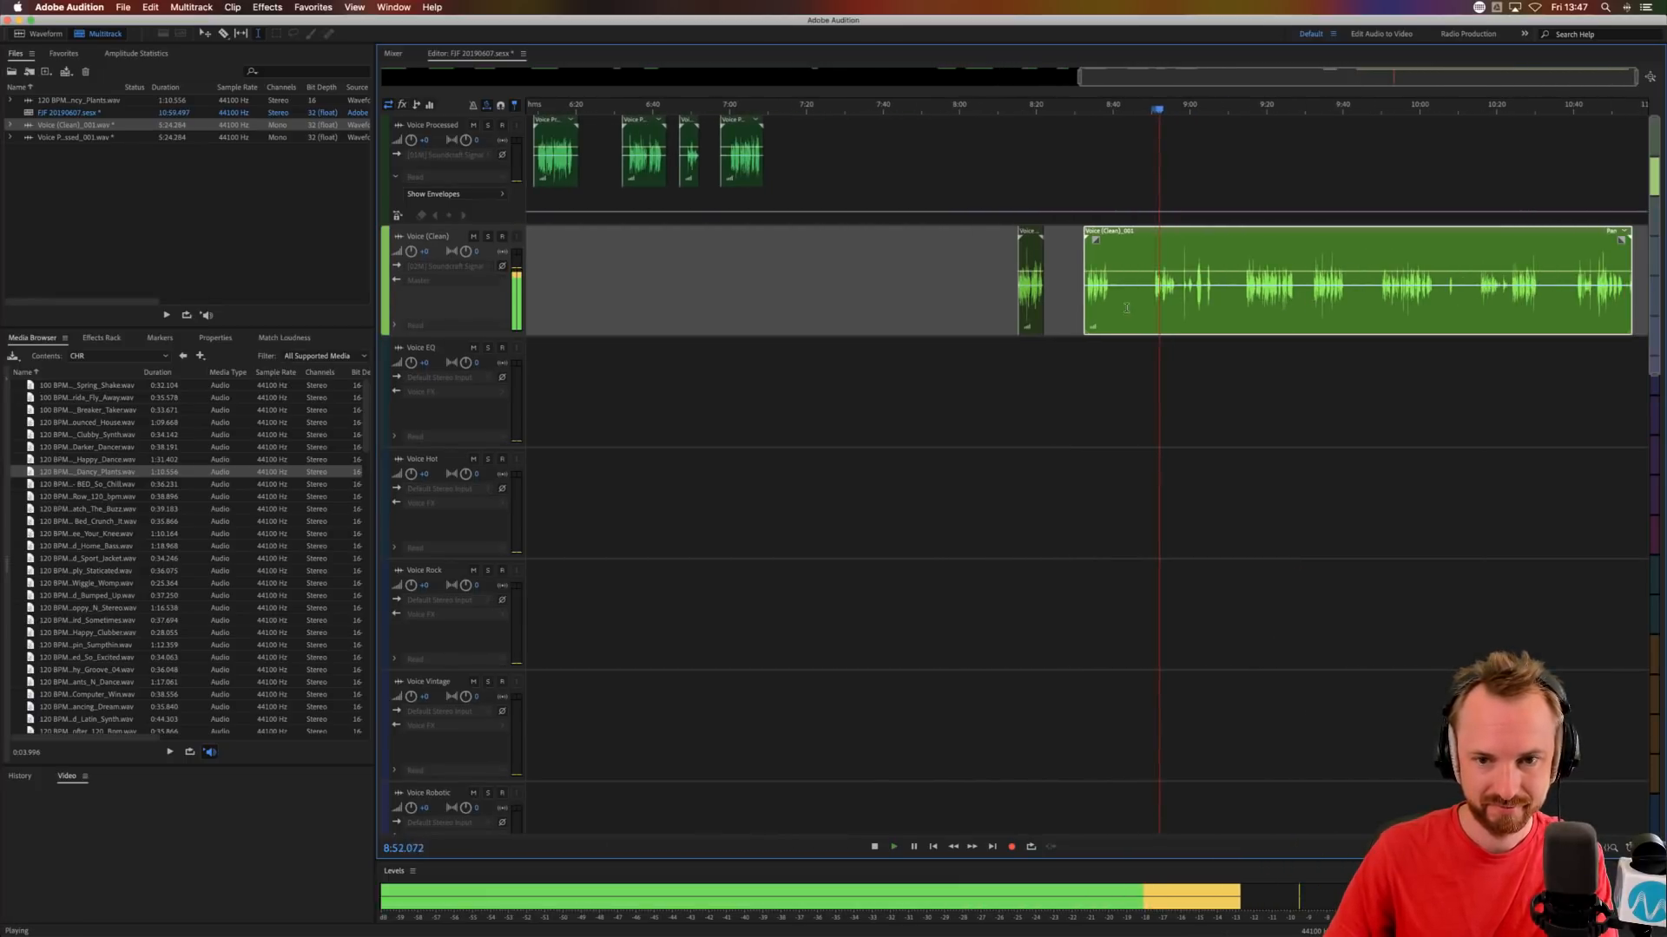
pyautogui.moveTo(1153, 296); pyautogui.dragTo(1108, 310)
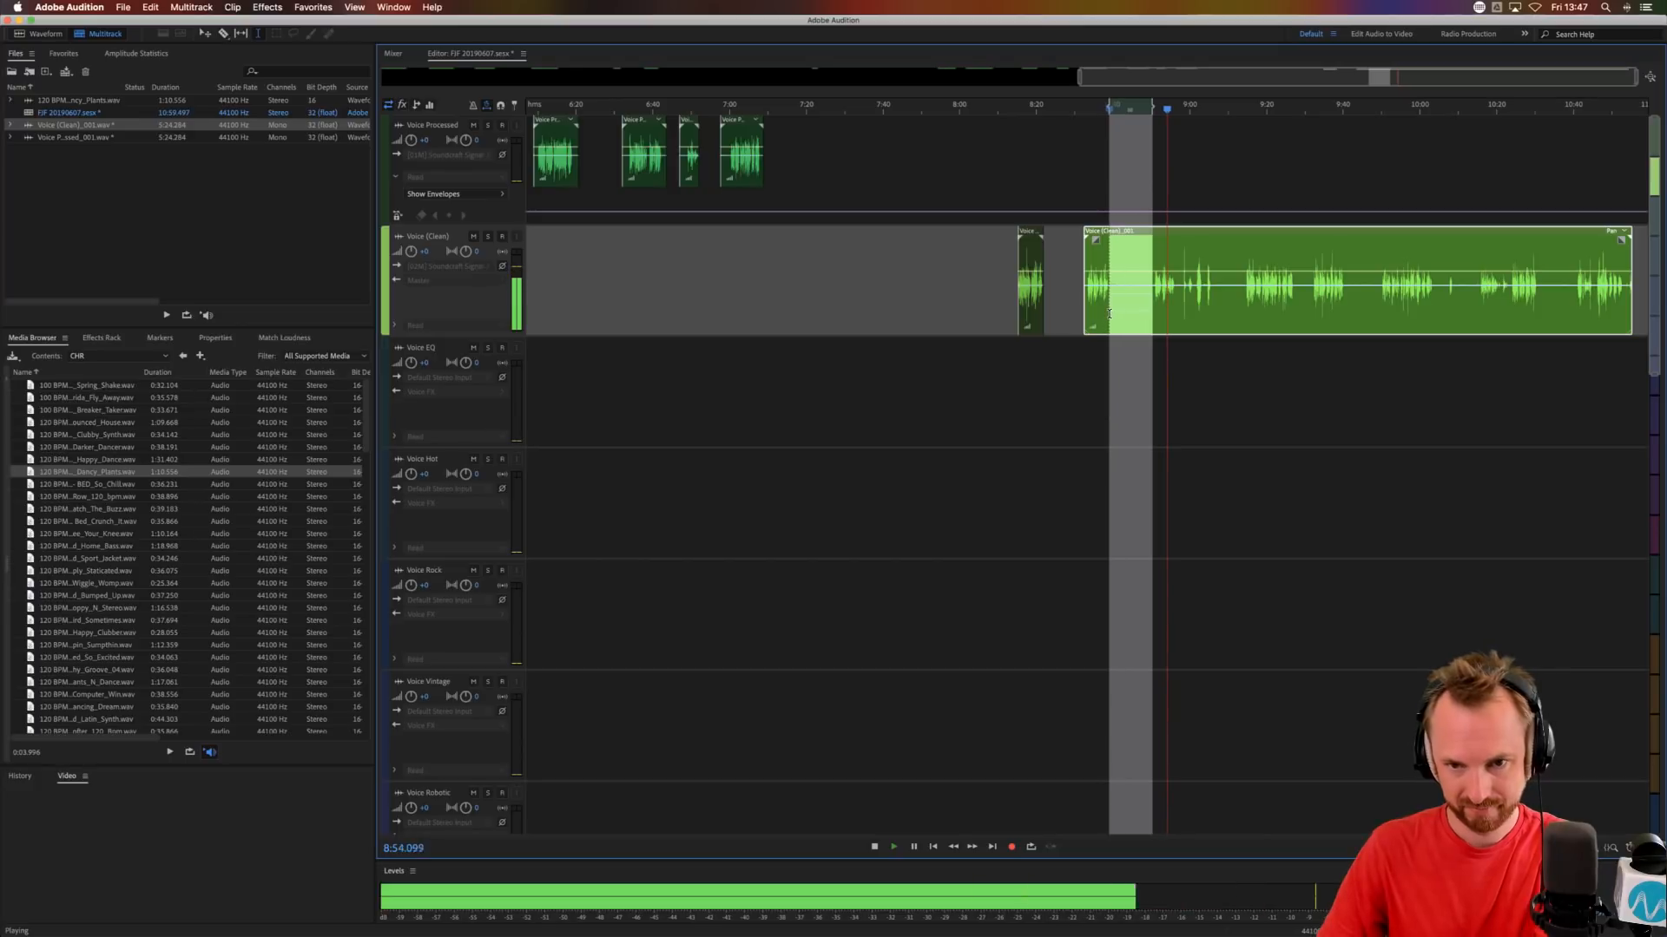
pyautogui.press('space')
pyautogui.click(1244, 301)
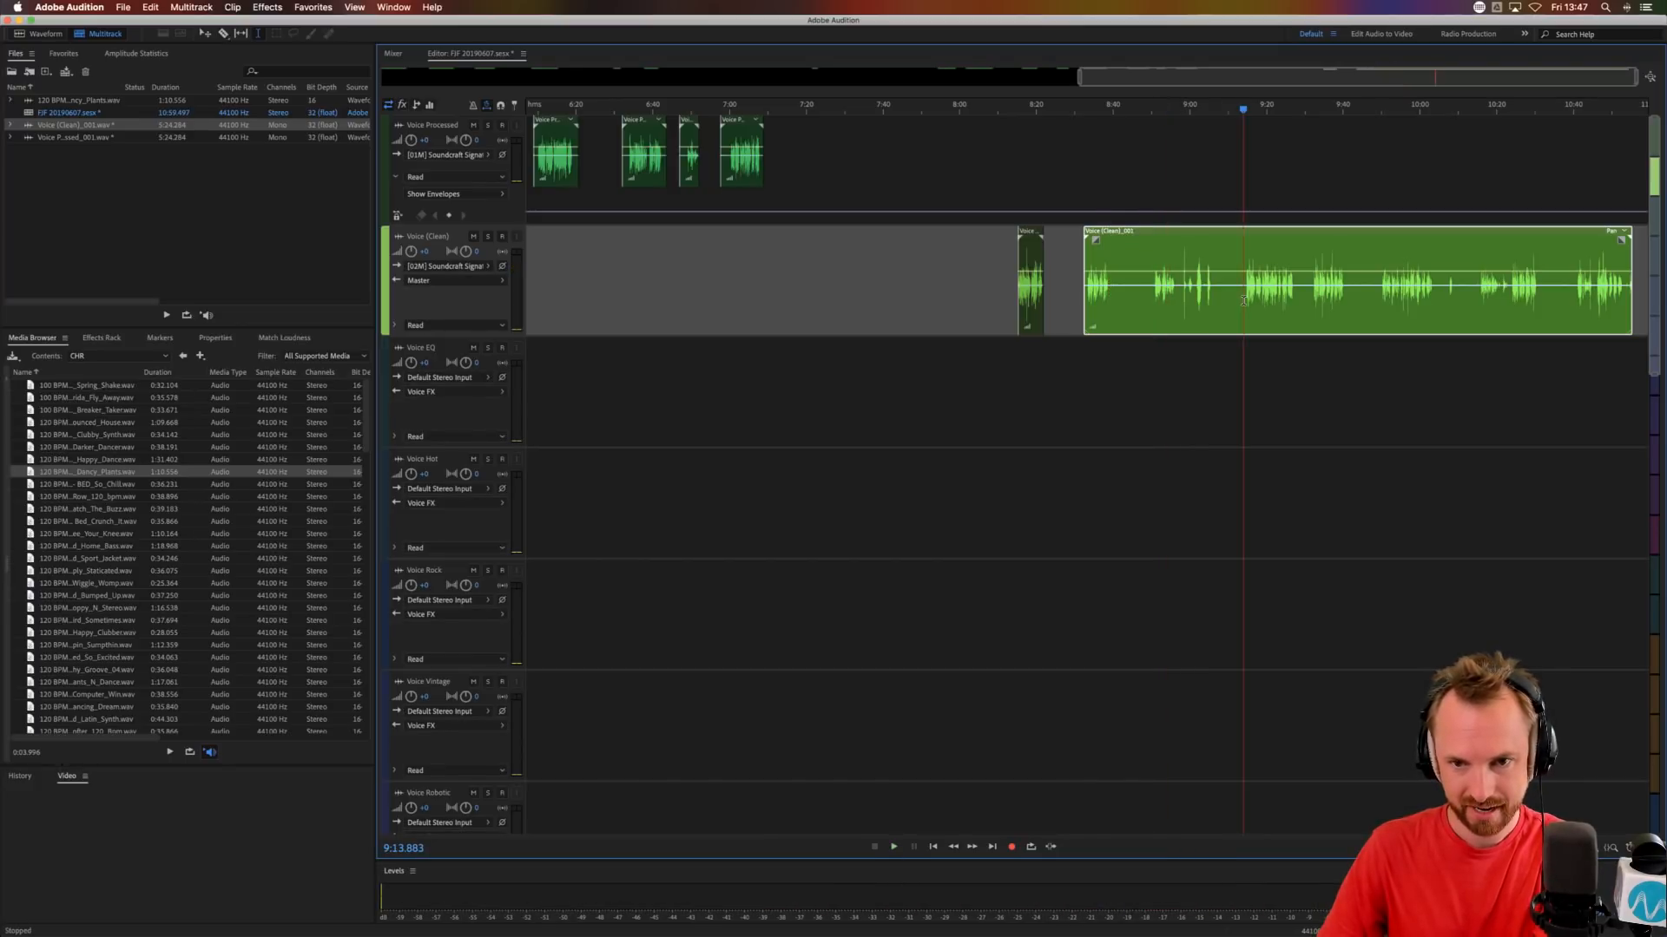
pyautogui.moveTo(1244, 301); pyautogui.dragTo(1117, 307)
pyautogui.press('Delete')
# Cut three gaps into the remaining Voice (Clean) clip, at about 9:28 to 9:31, 9:40 to 9:49 and 10:05 to 10:12.
pyautogui.press('Delete')
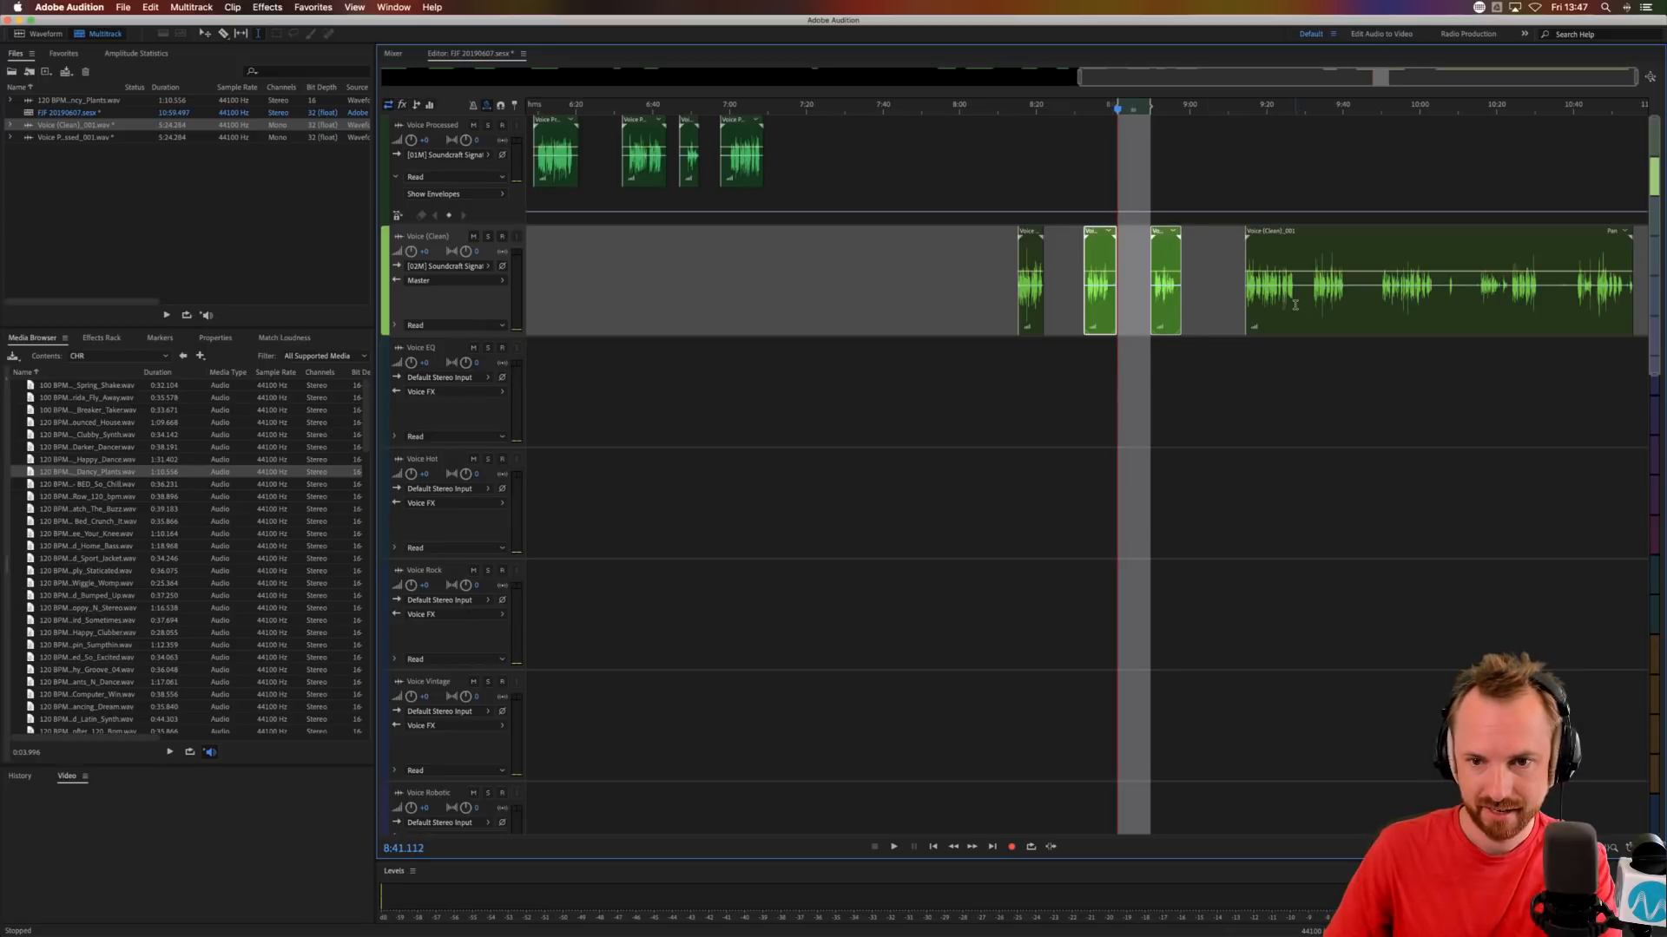
pyautogui.moveTo(1295, 305); pyautogui.dragTo(1308, 303)
pyautogui.press('Delete')
pyautogui.press('Delete')
pyautogui.moveTo(1371, 298); pyautogui.dragTo(1467, 308)
pyautogui.press('Delete')
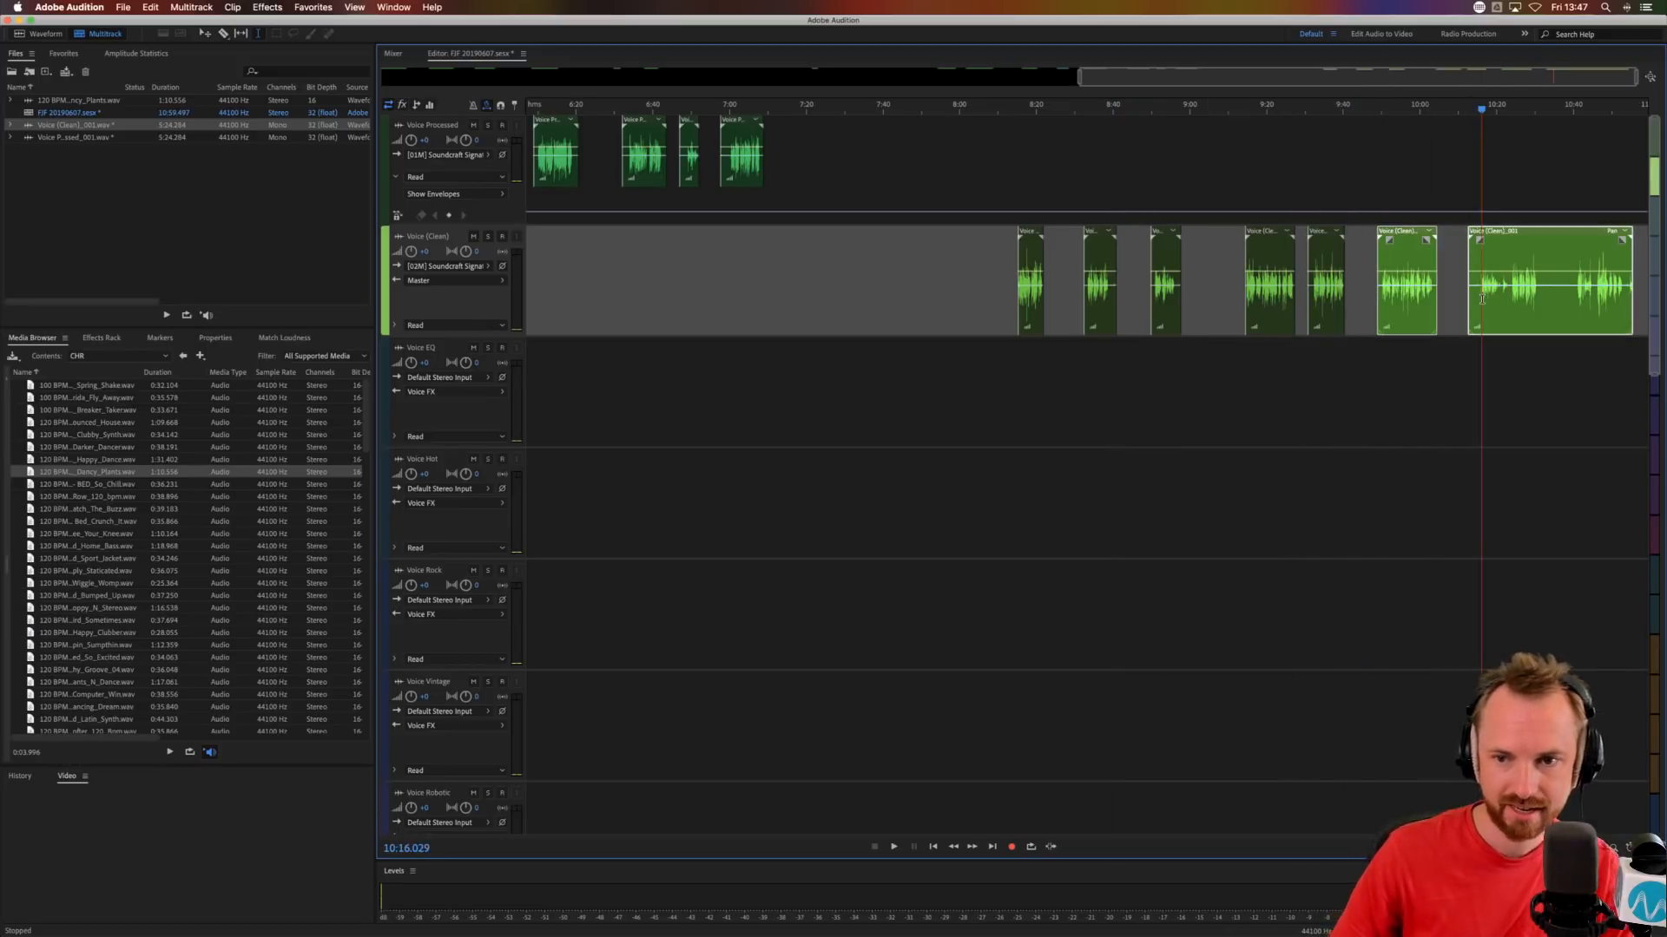
# Audition the last Voice (Clean) clip from about 10:16 and delete its beginning up to about 10:24.
pyautogui.press('space')
pyautogui.press('space')
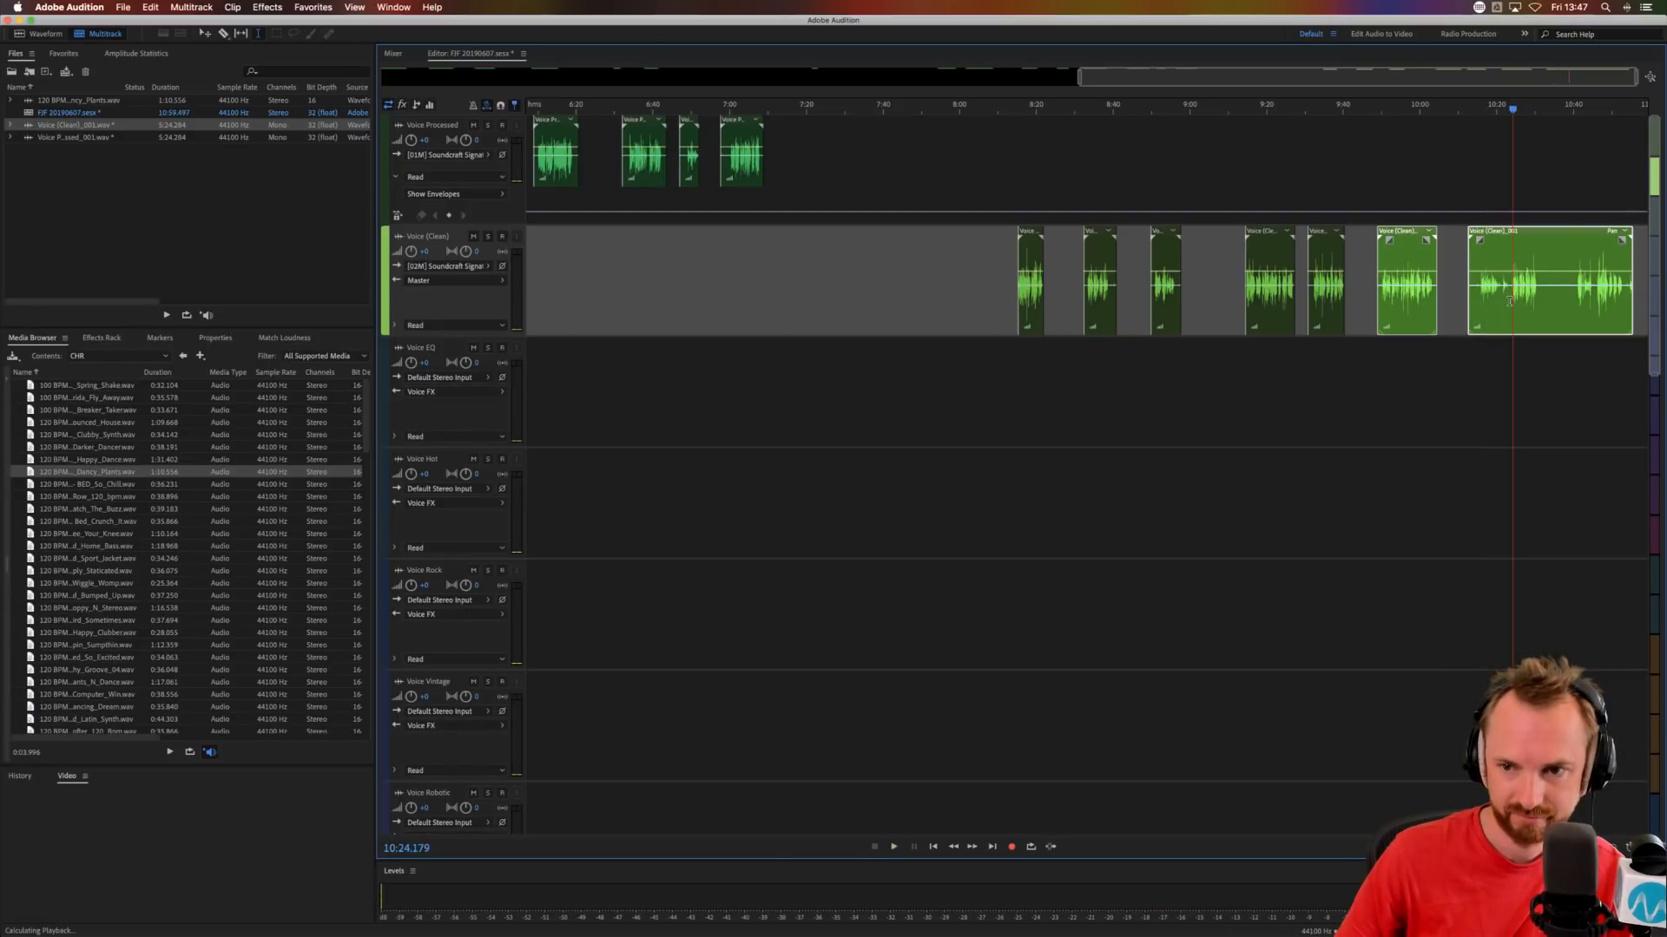
pyautogui.moveTo(1510, 302); pyautogui.dragTo(1459, 302)
pyautogui.press('Delete')
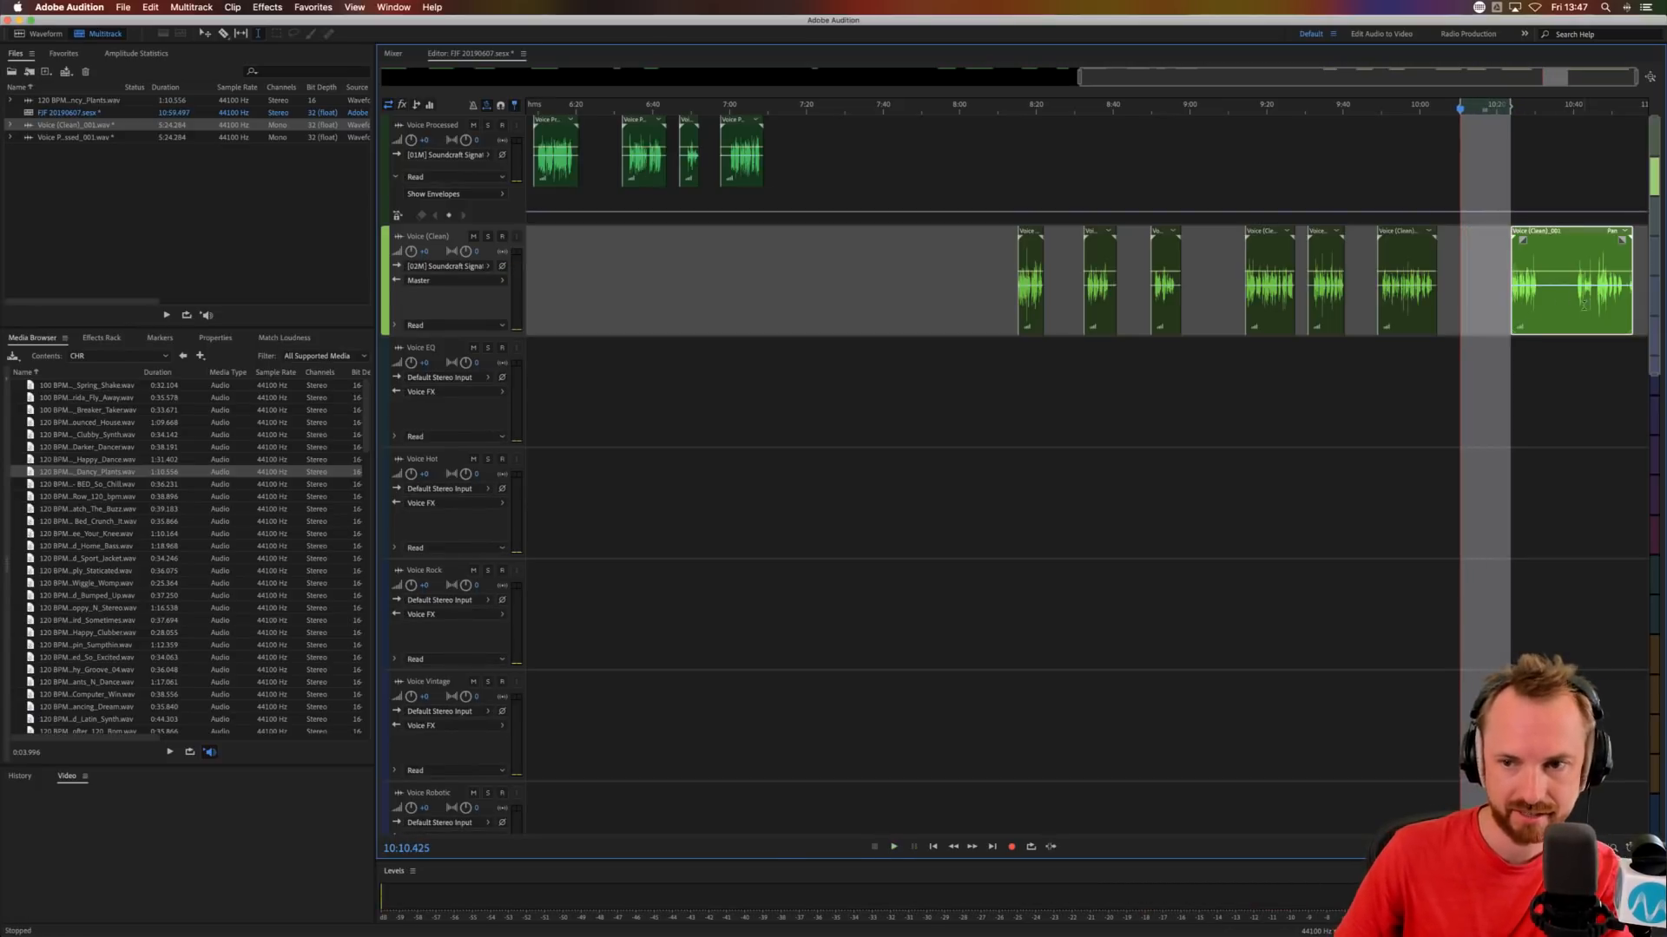
# Audition the final Voice (Clean) phrase from about 10:46 and cut out the section from 10:31.480 to about 10:46.
pyautogui.click(1595, 302)
pyautogui.press('space')
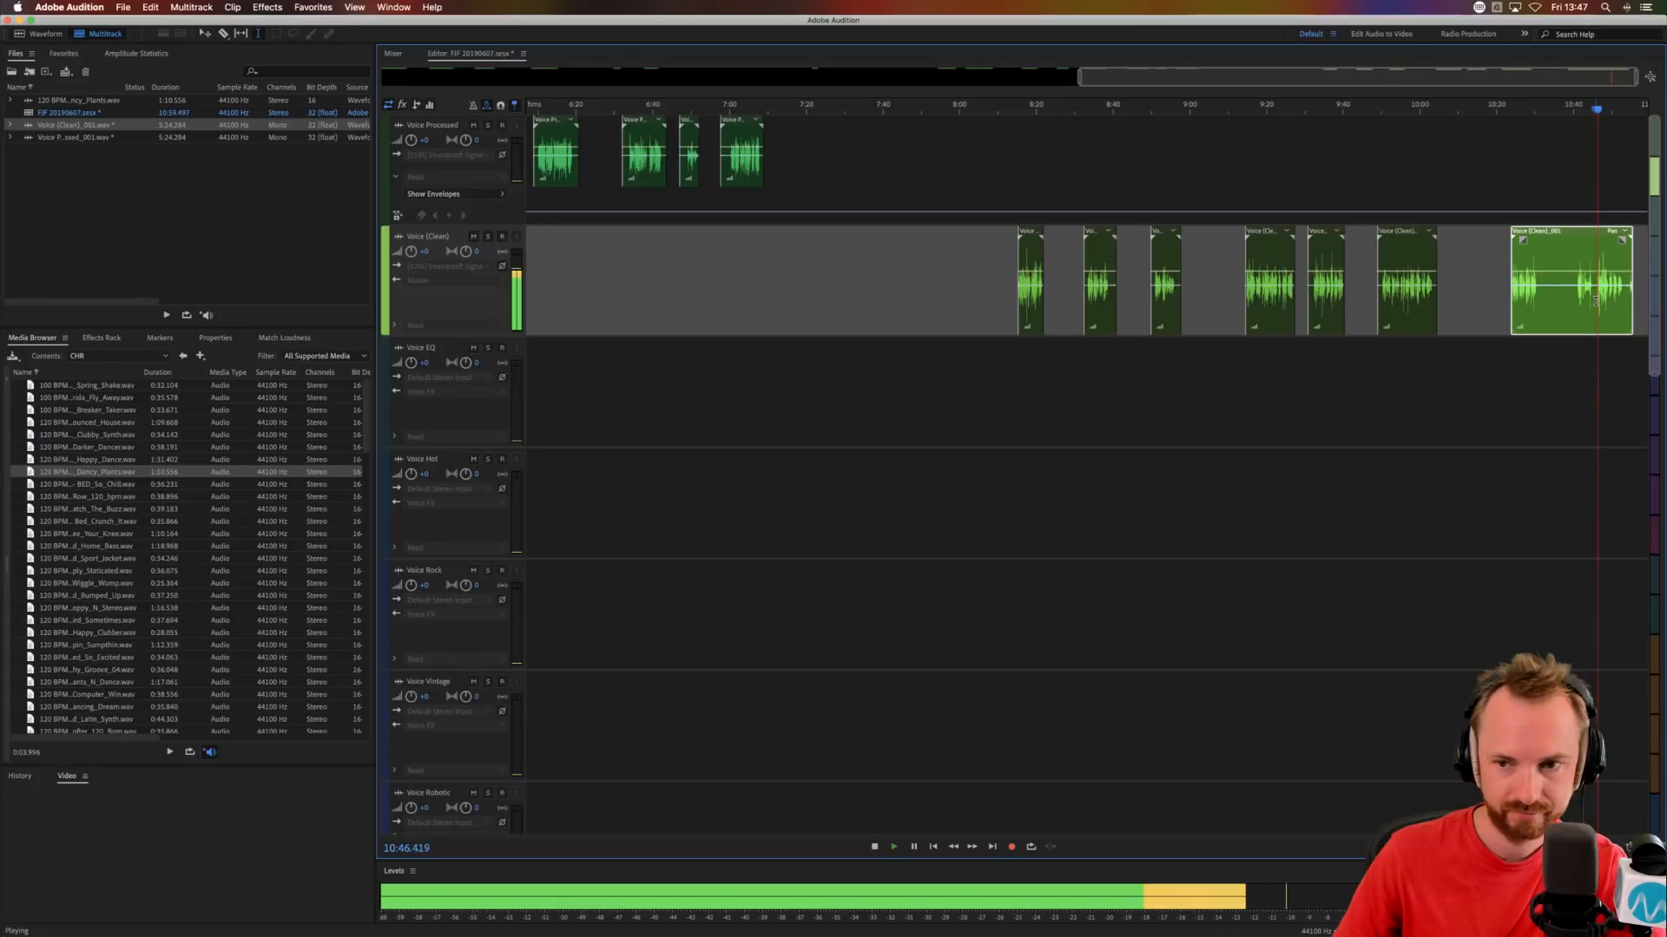
pyautogui.moveTo(1595, 303); pyautogui.dragTo(1540, 319)
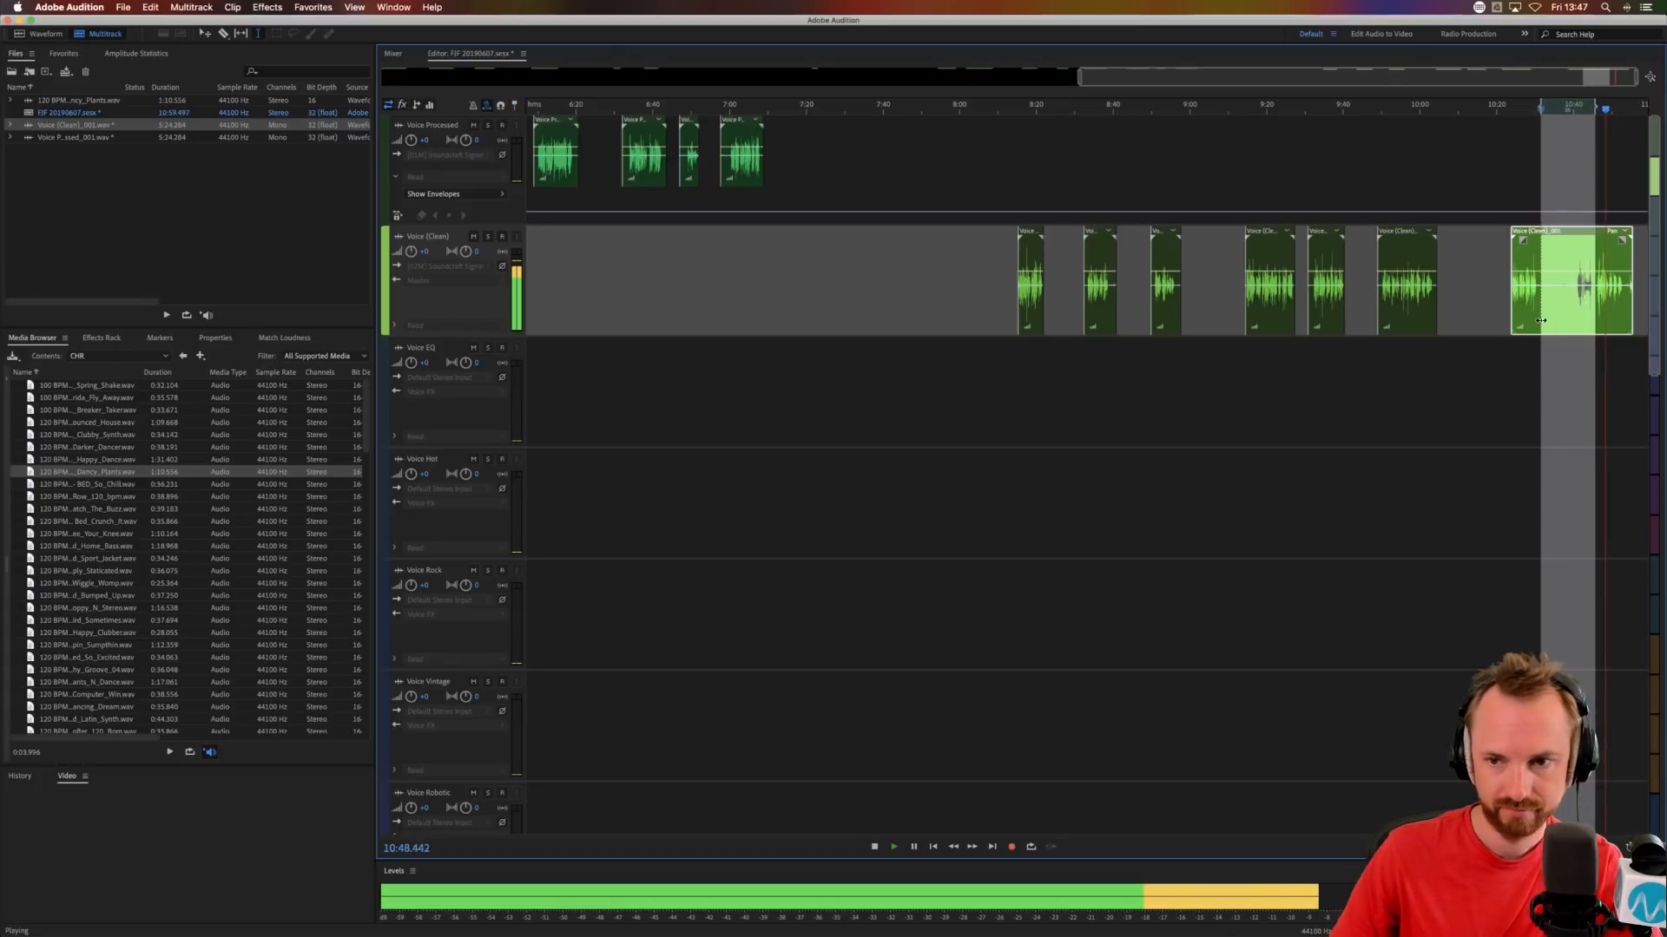
pyautogui.press('space')
pyautogui.press('Delete')
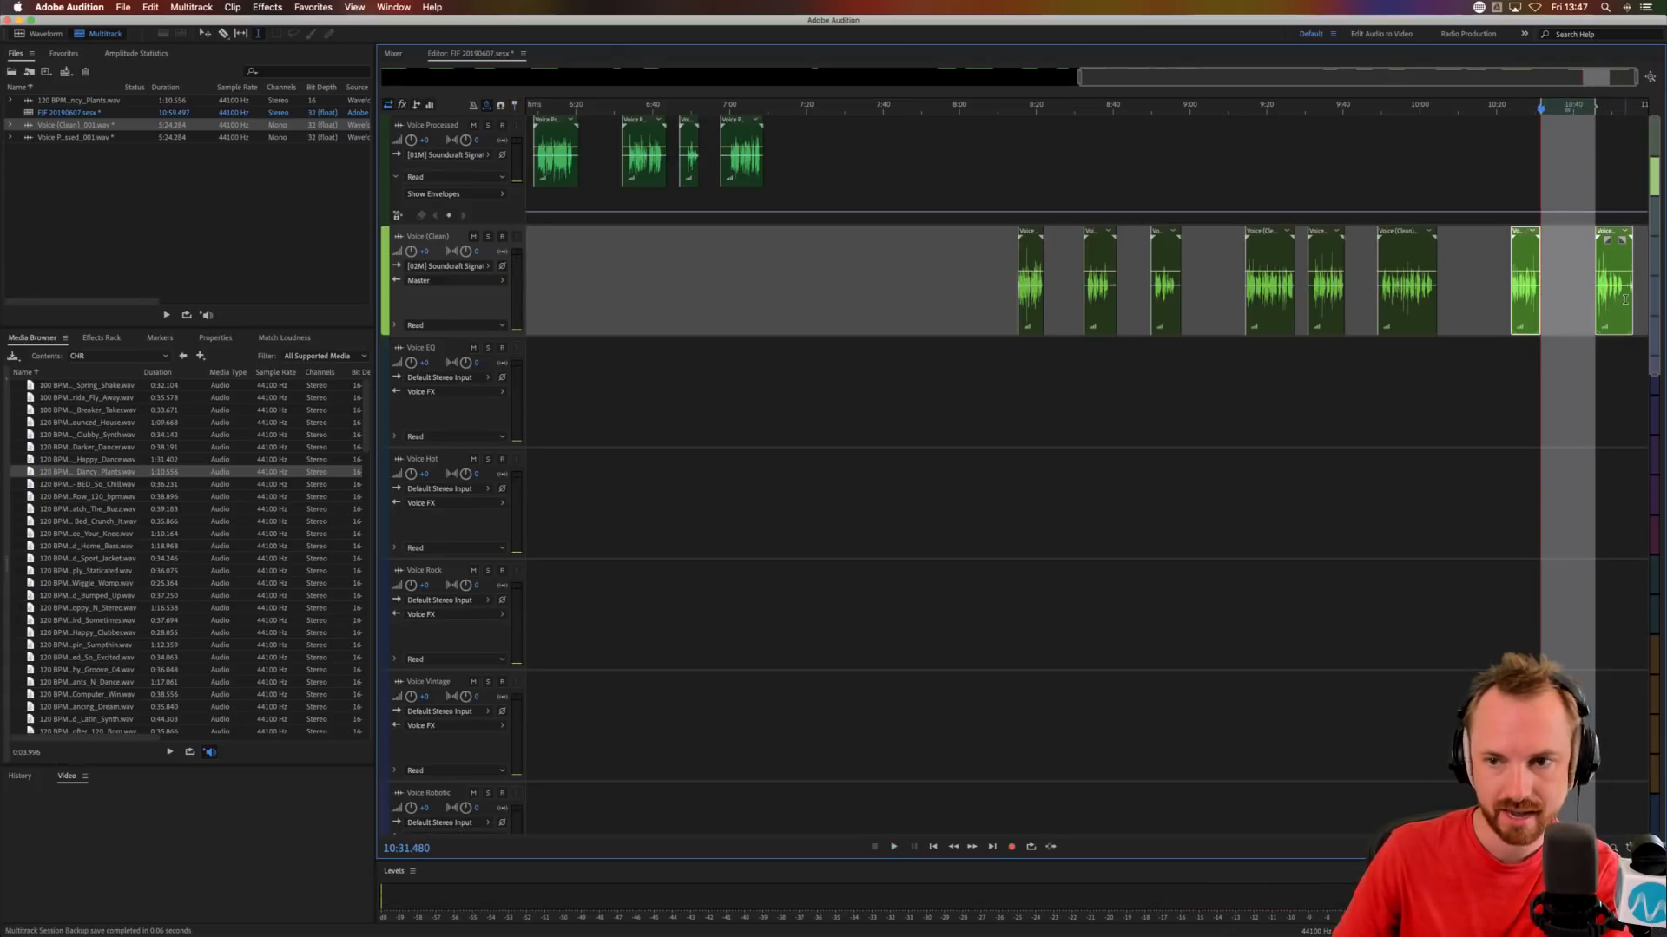
pyautogui.click(1625, 300)
pyautogui.scroll(-3, 1394, 104)
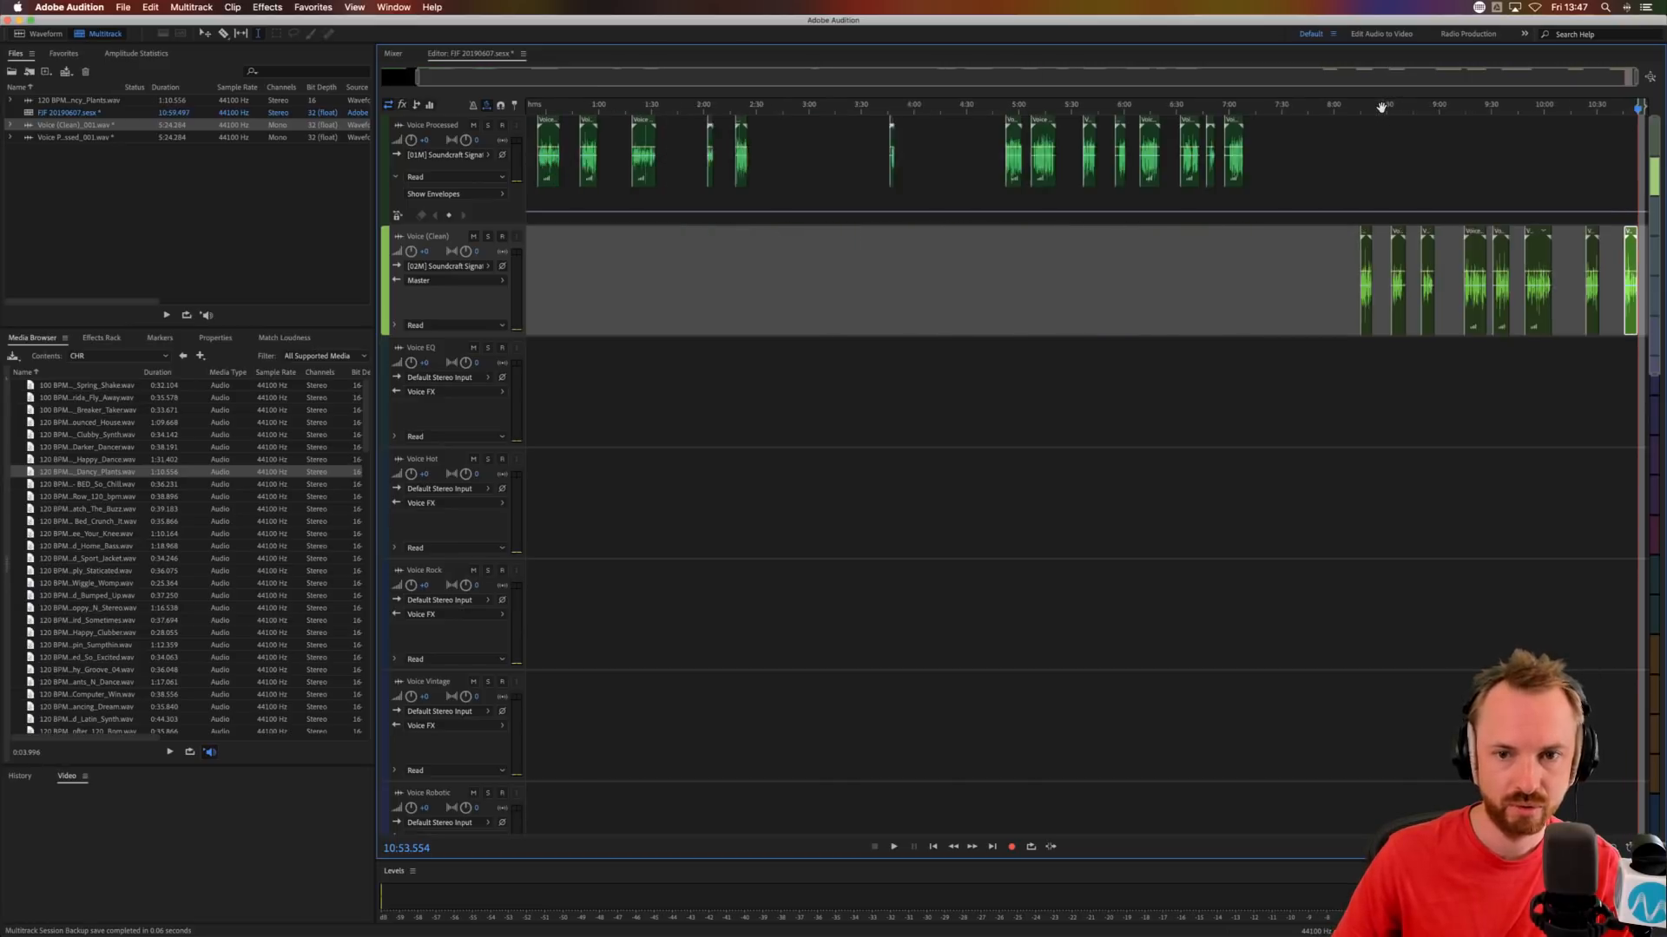
# Place the playhead at 2:06.693 and browse the media to the MRC Production Elements 1 folder in BIG RADIO IMAGING PACK.
pyautogui.click(742, 234)
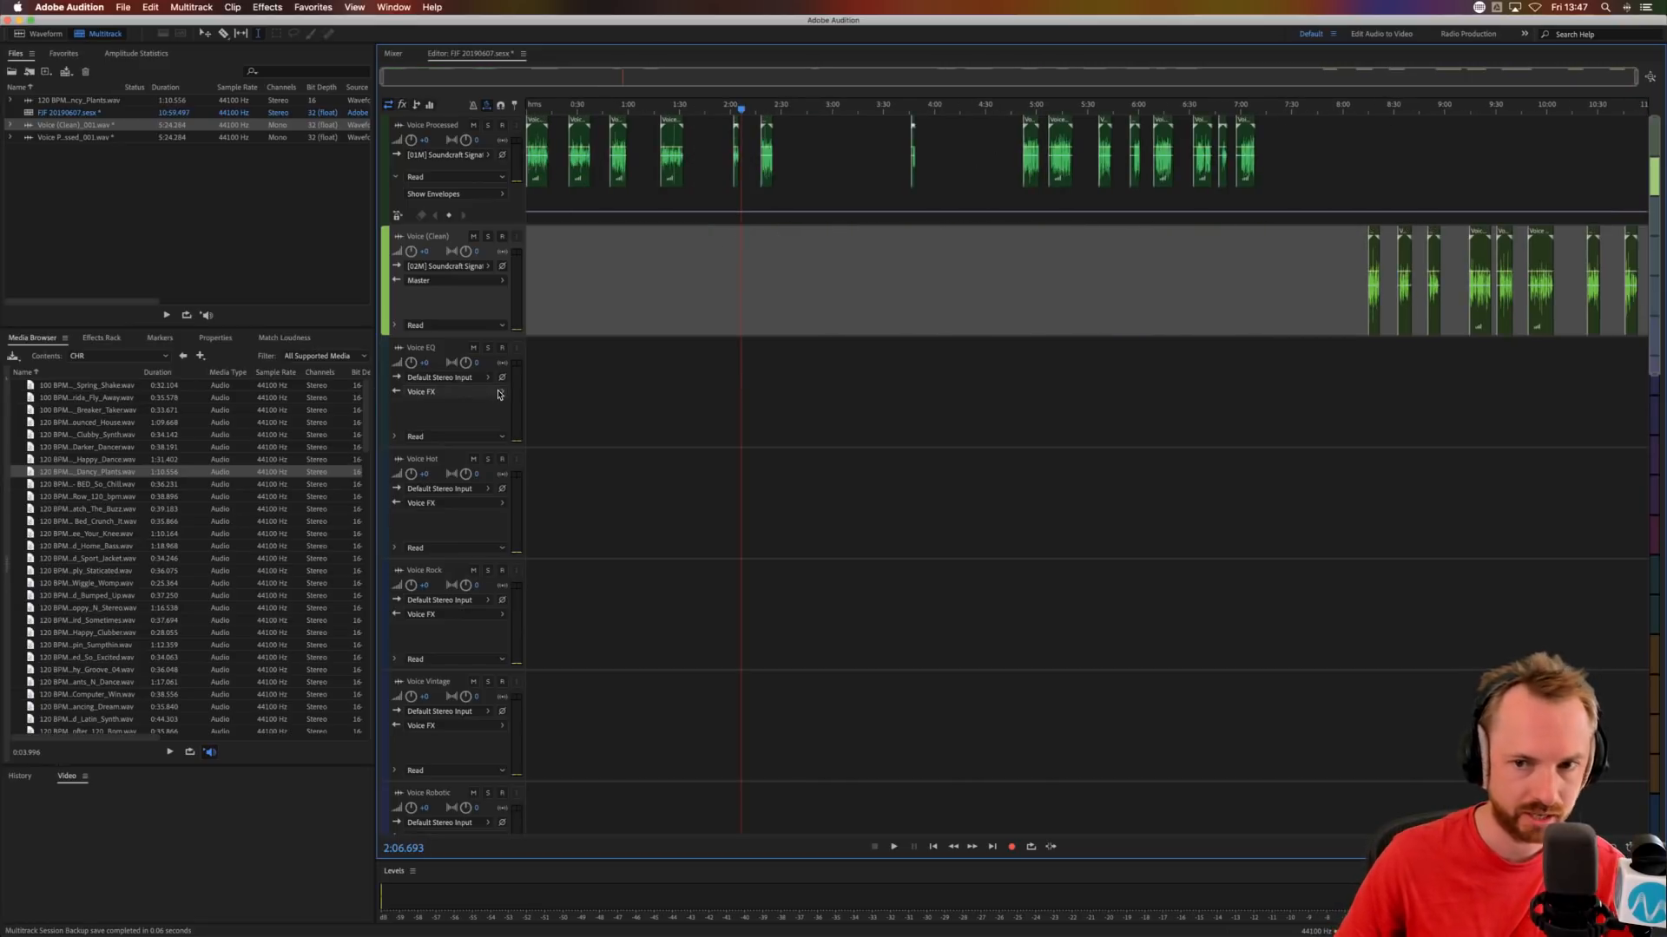
pyautogui.click(98, 356)
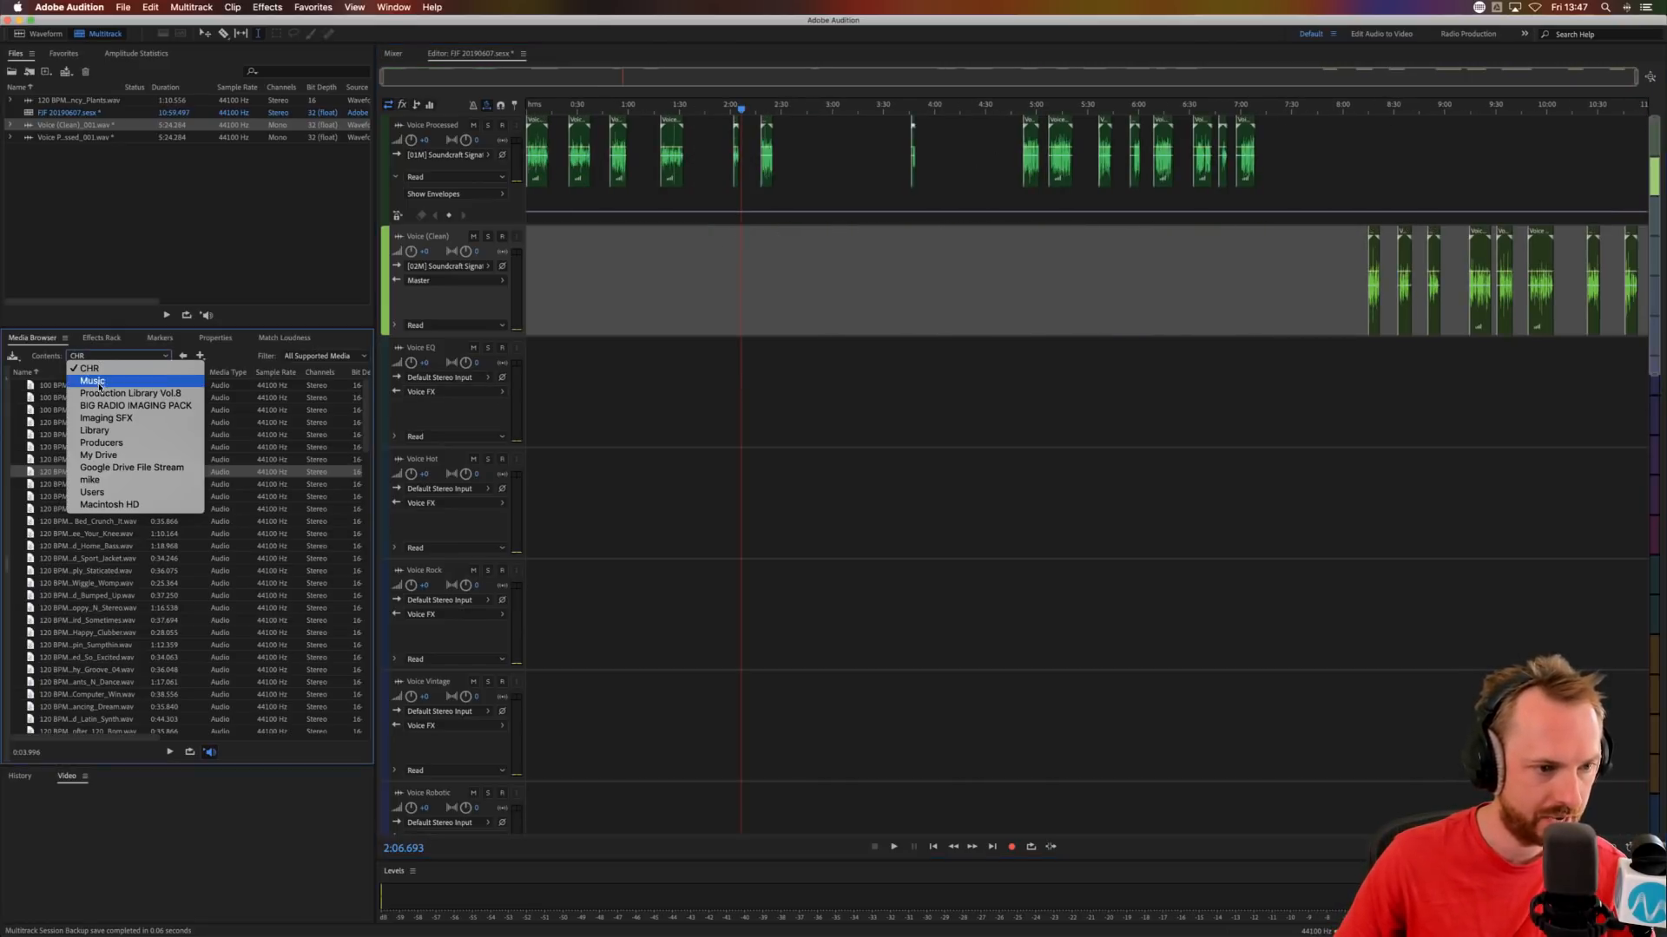
pyautogui.click(105, 408)
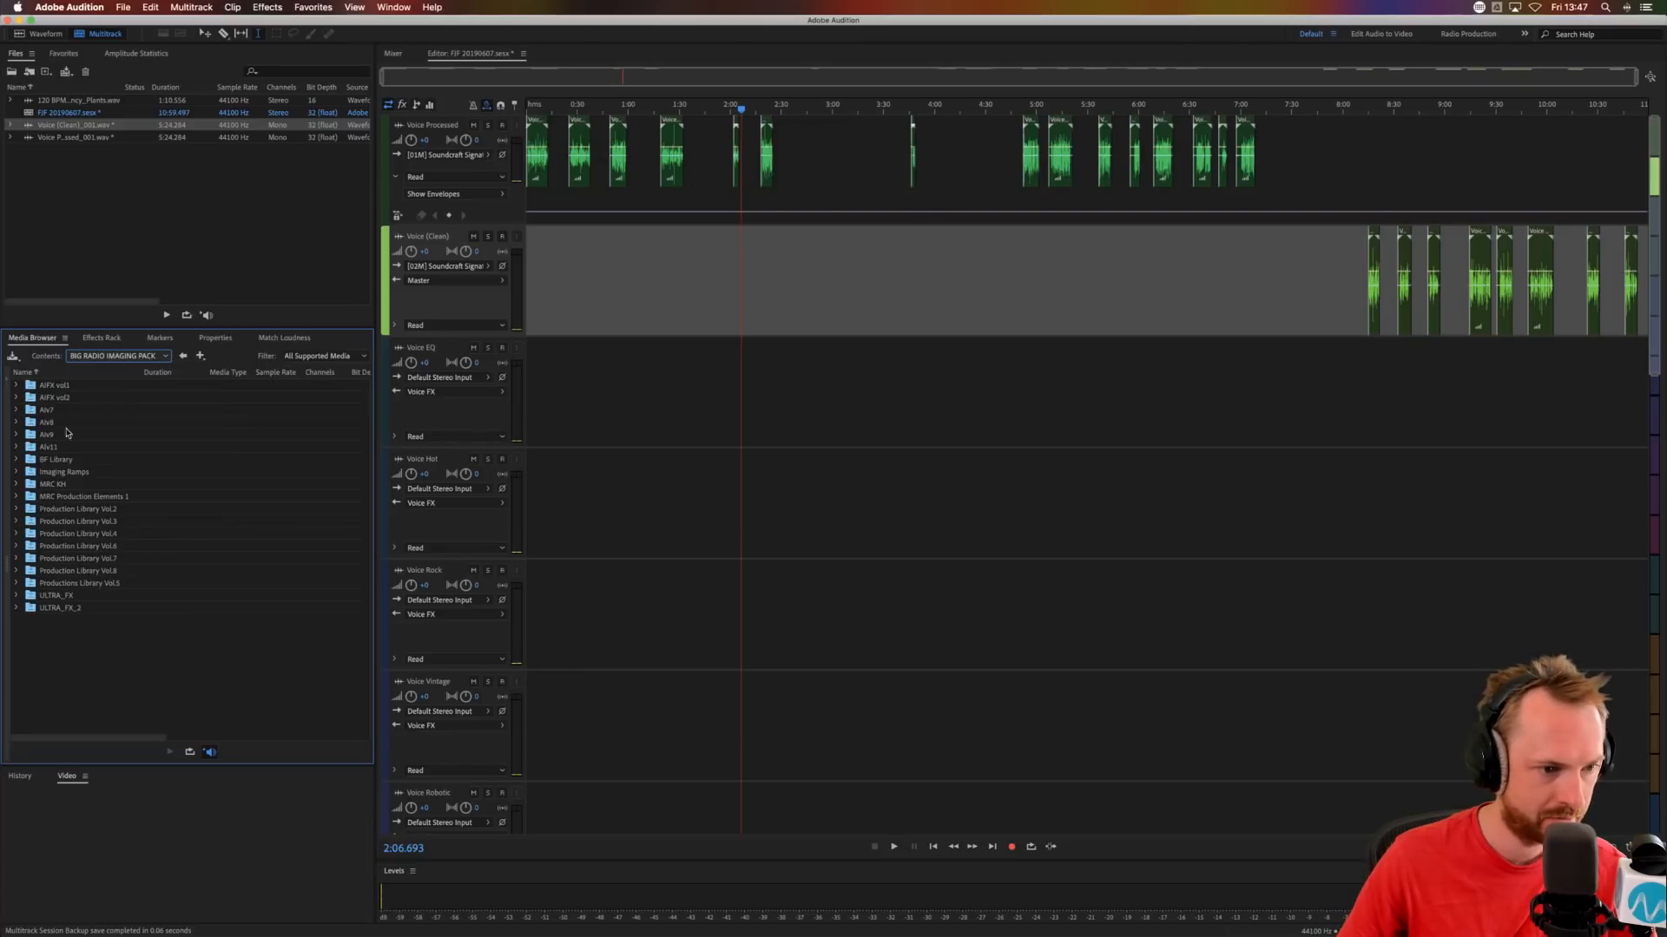
pyautogui.doubleClick(82, 497)
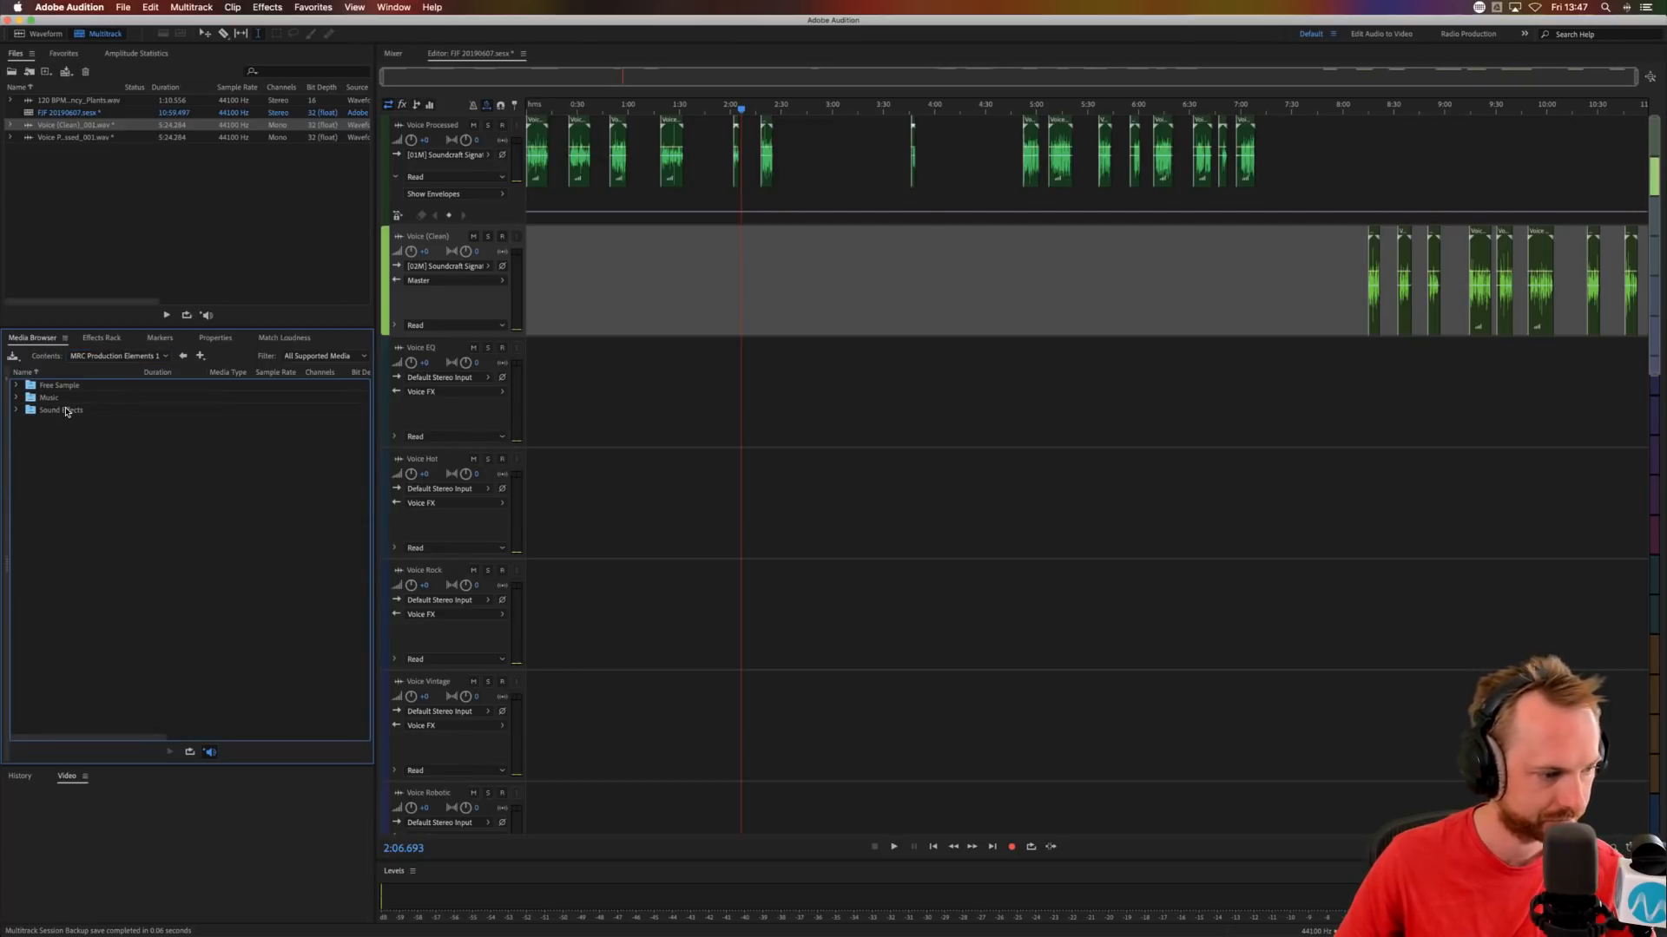
# Place all files from the Drone folder of Sound Effects on the SFX 1 track from about 8:25, and open the Electric folder.
pyautogui.doubleClick(66, 410)
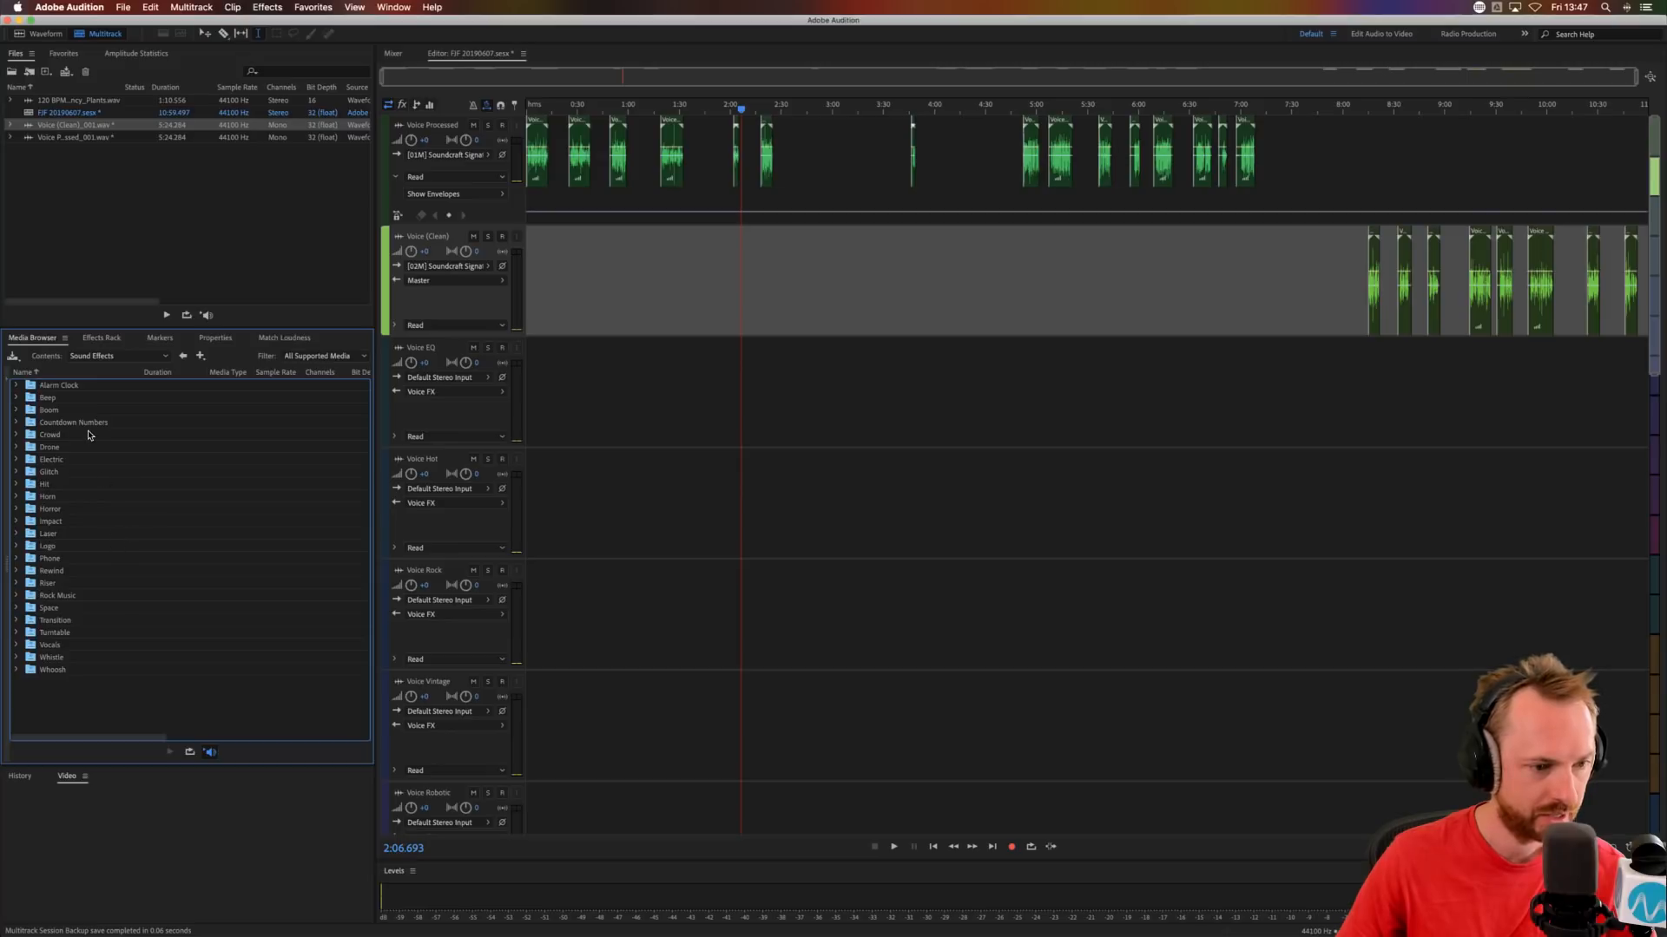
pyautogui.doubleClick(54, 448)
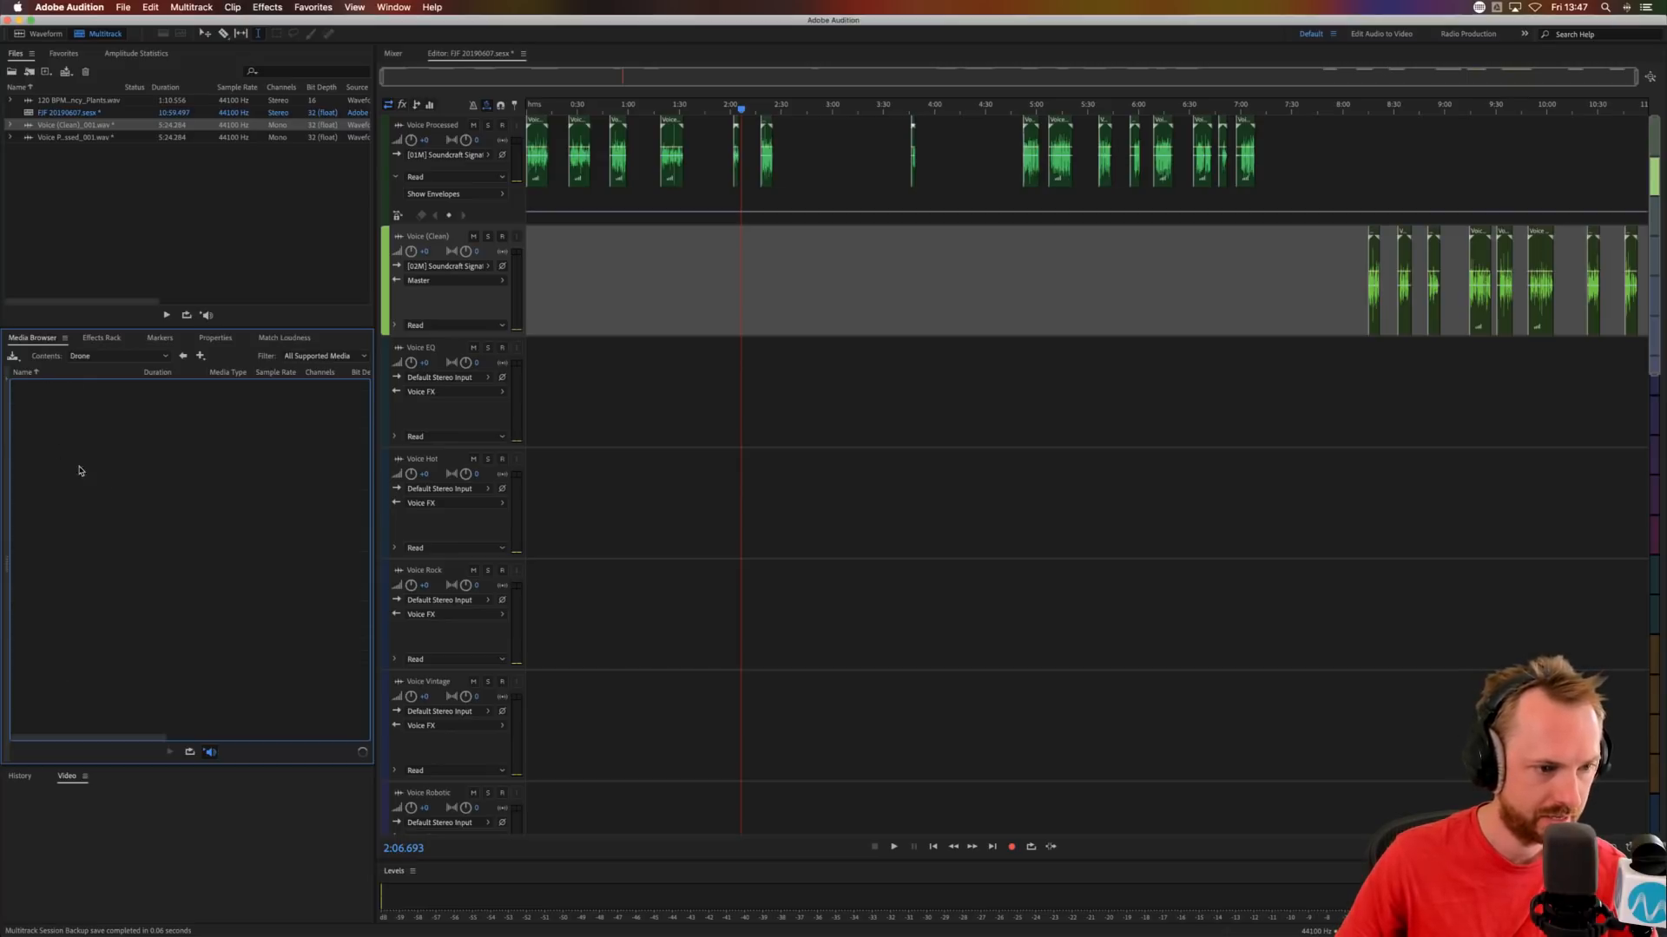
pyautogui.click(79, 387)
pyautogui.moveTo(79, 387); pyautogui.dragTo(270, 535)
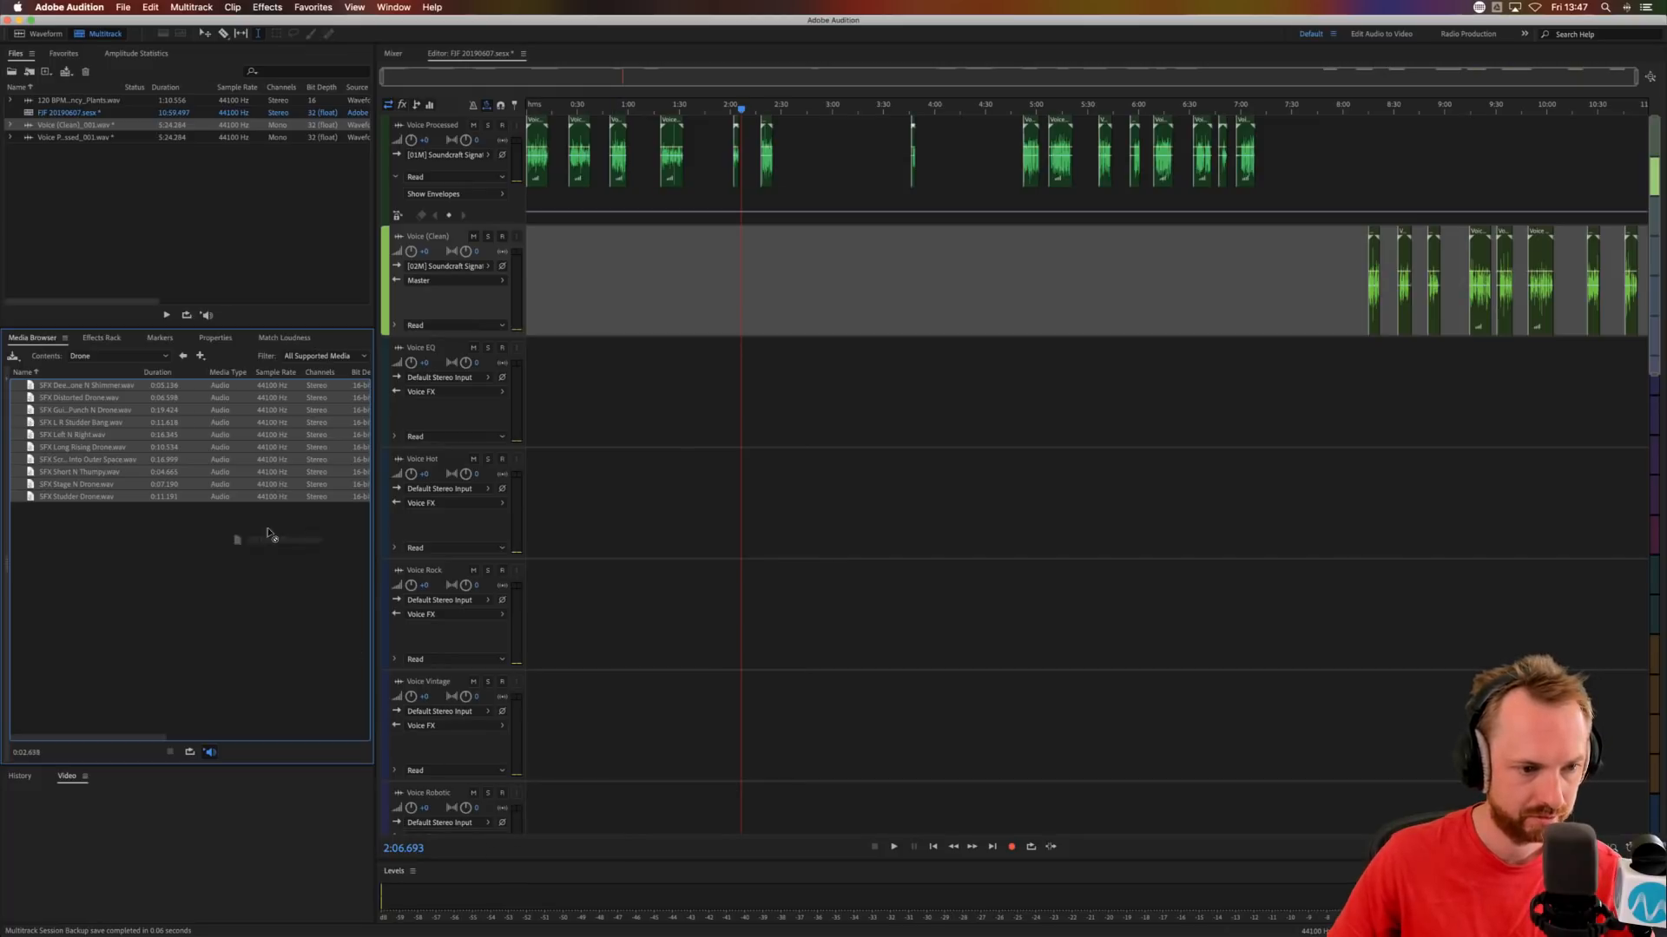
pyautogui.scroll(-15, 708, 673)
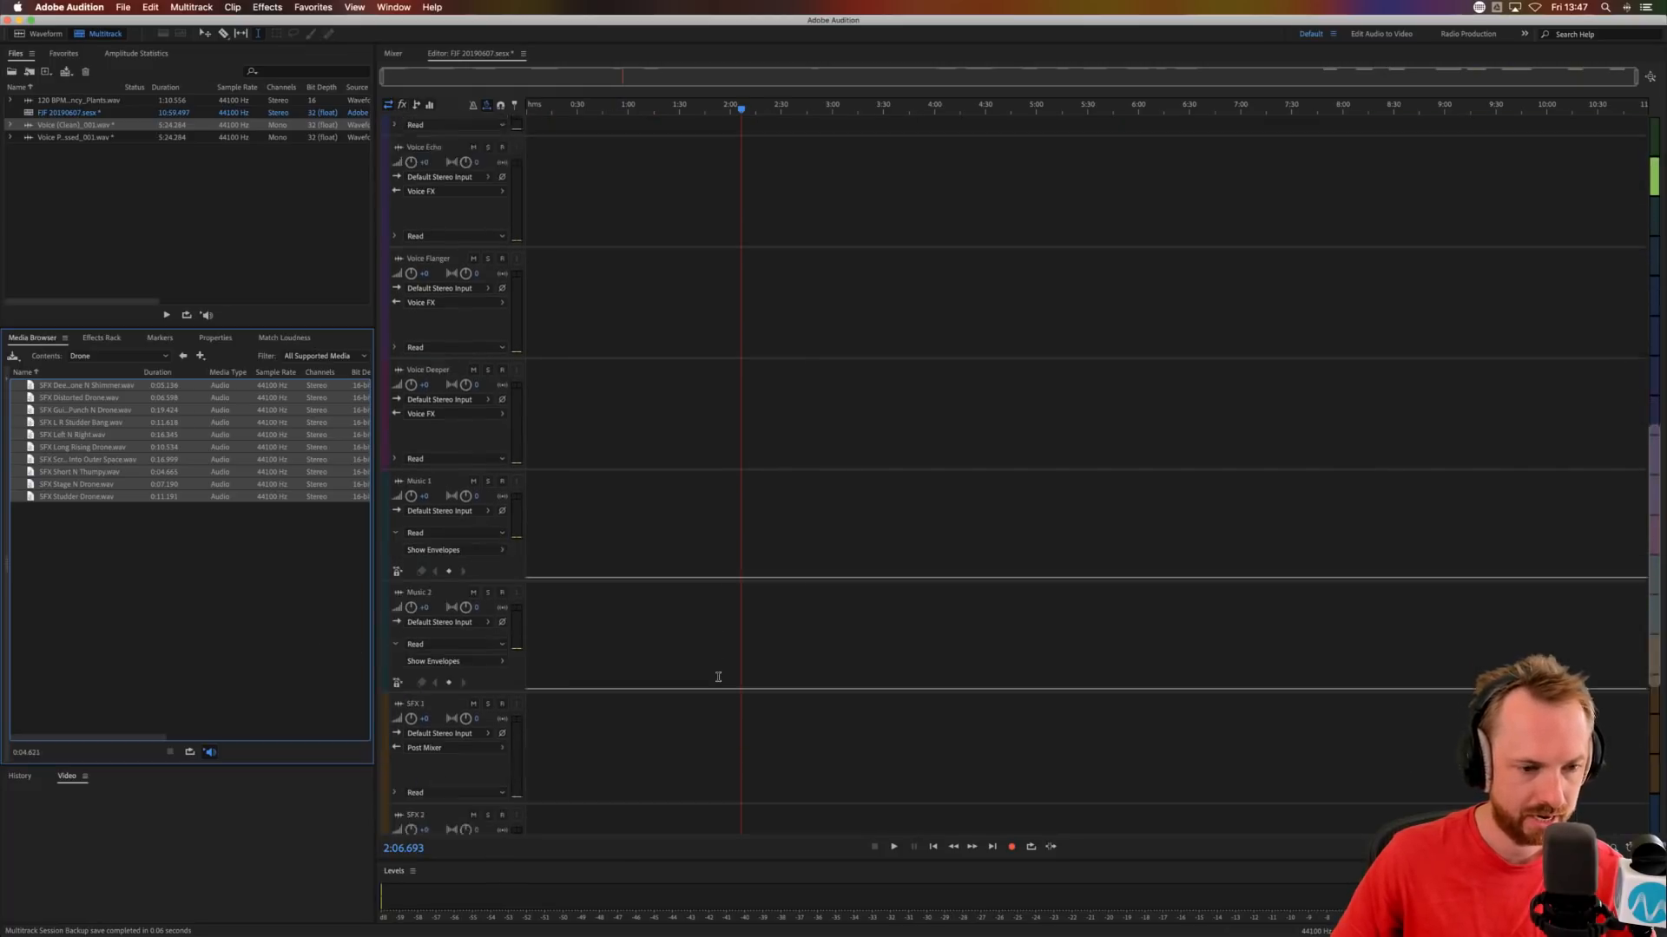
pyautogui.scroll(-1, 718, 677)
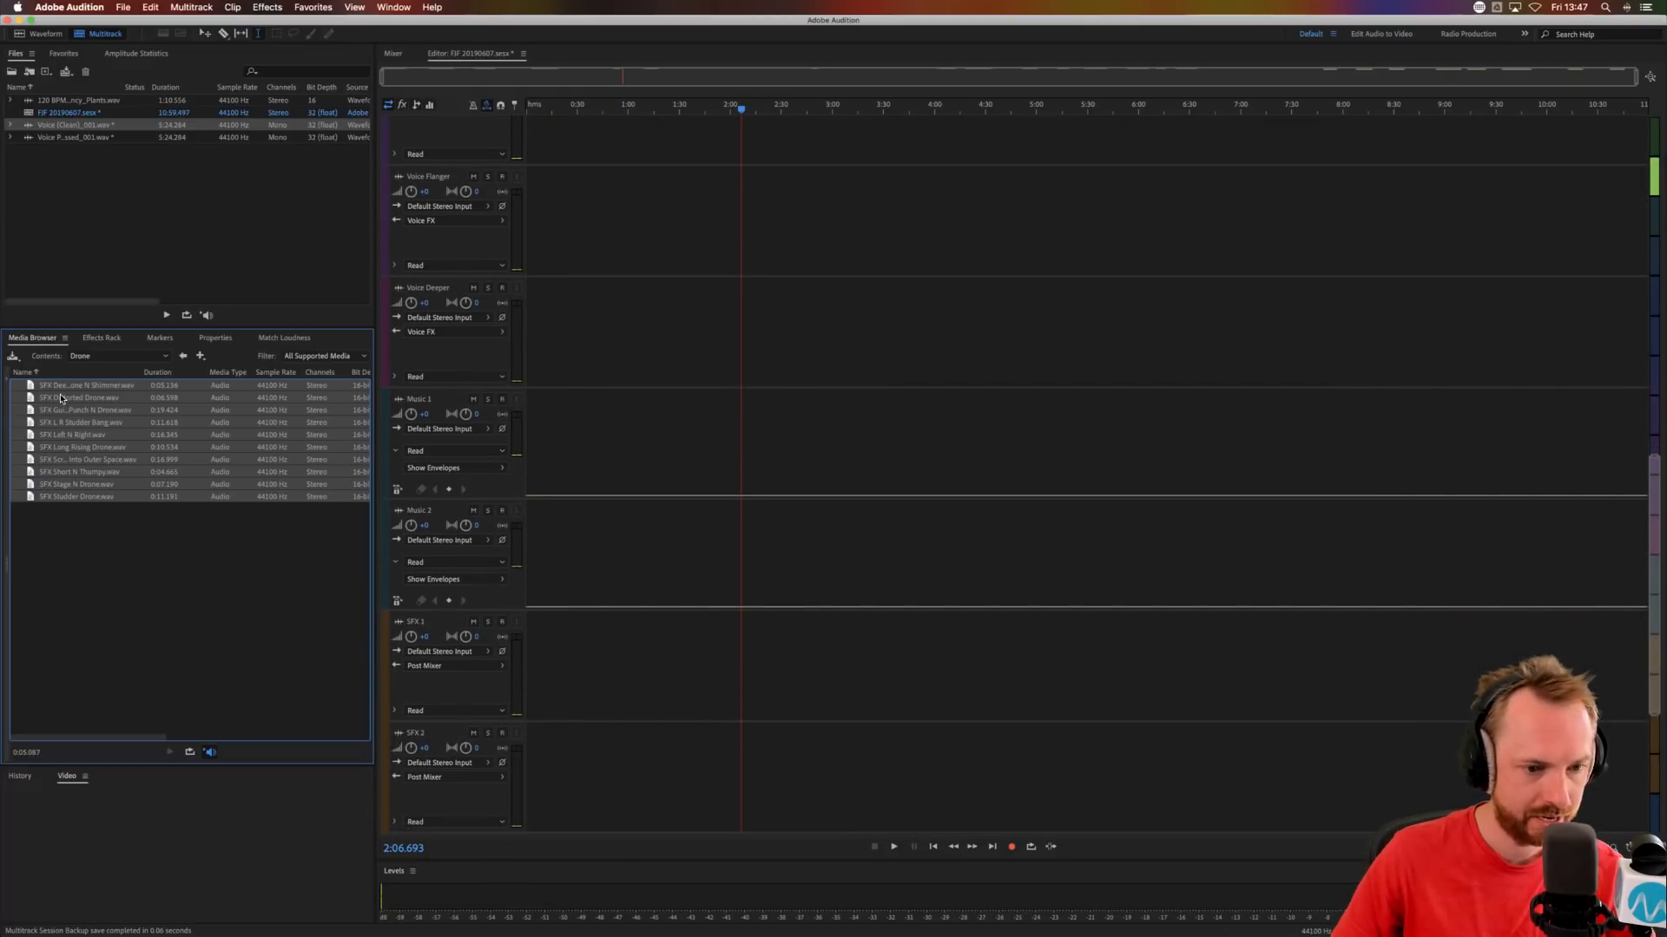
pyautogui.moveTo(61, 399); pyautogui.dragTo(1343, 694)
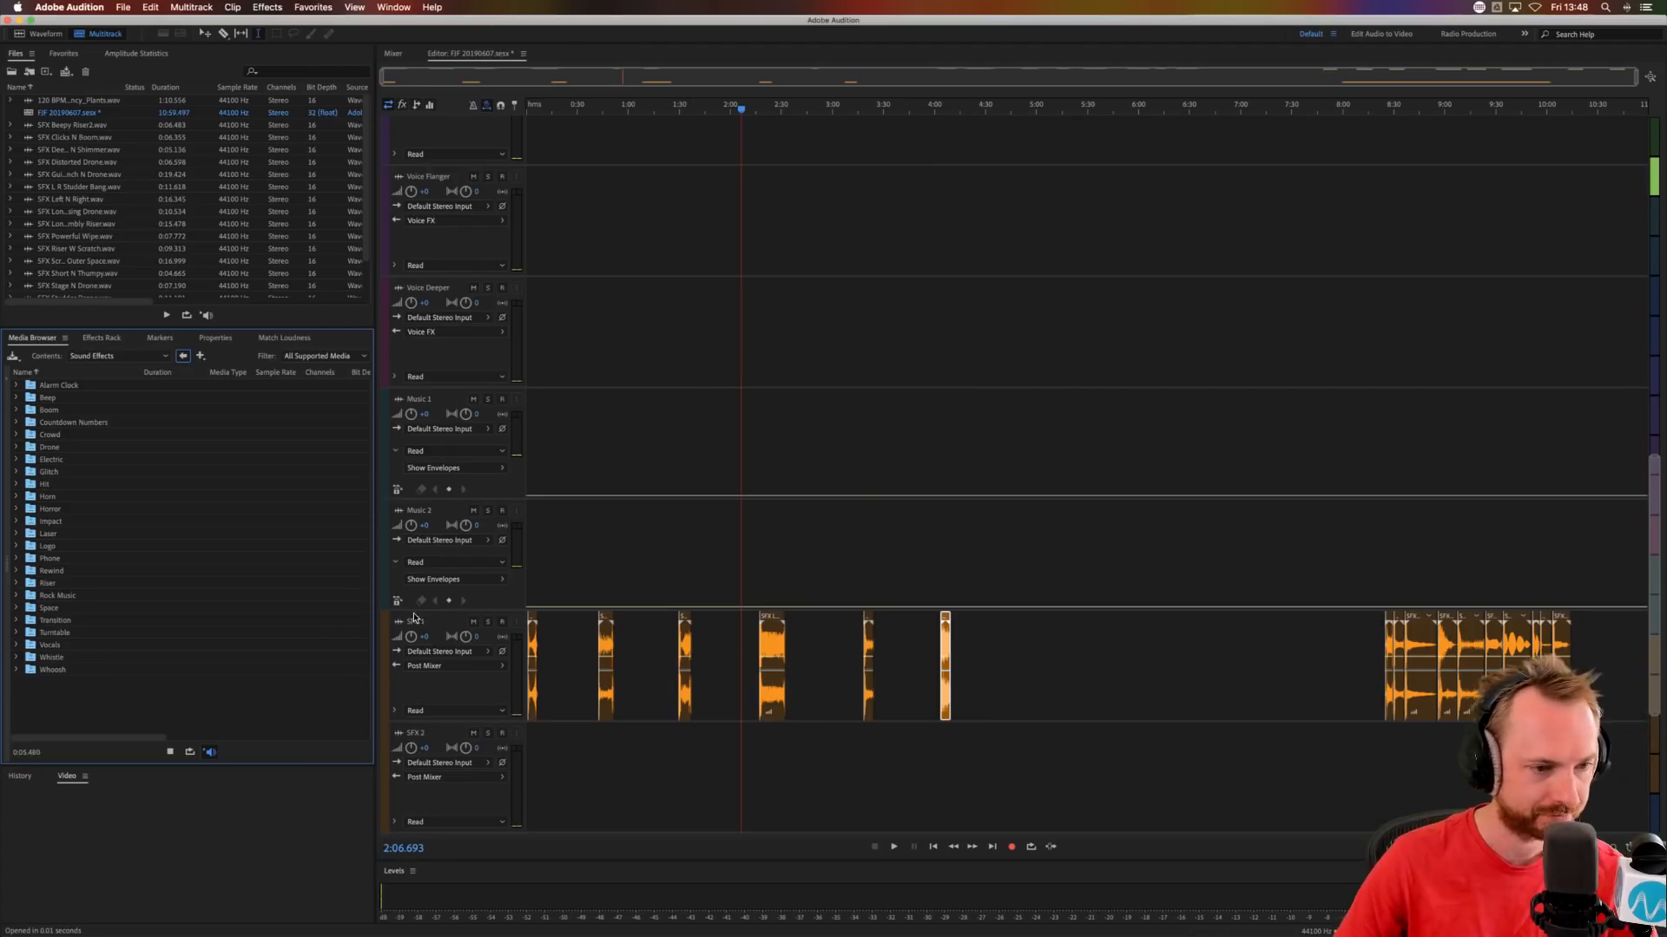
pyautogui.doubleClick(52, 460)
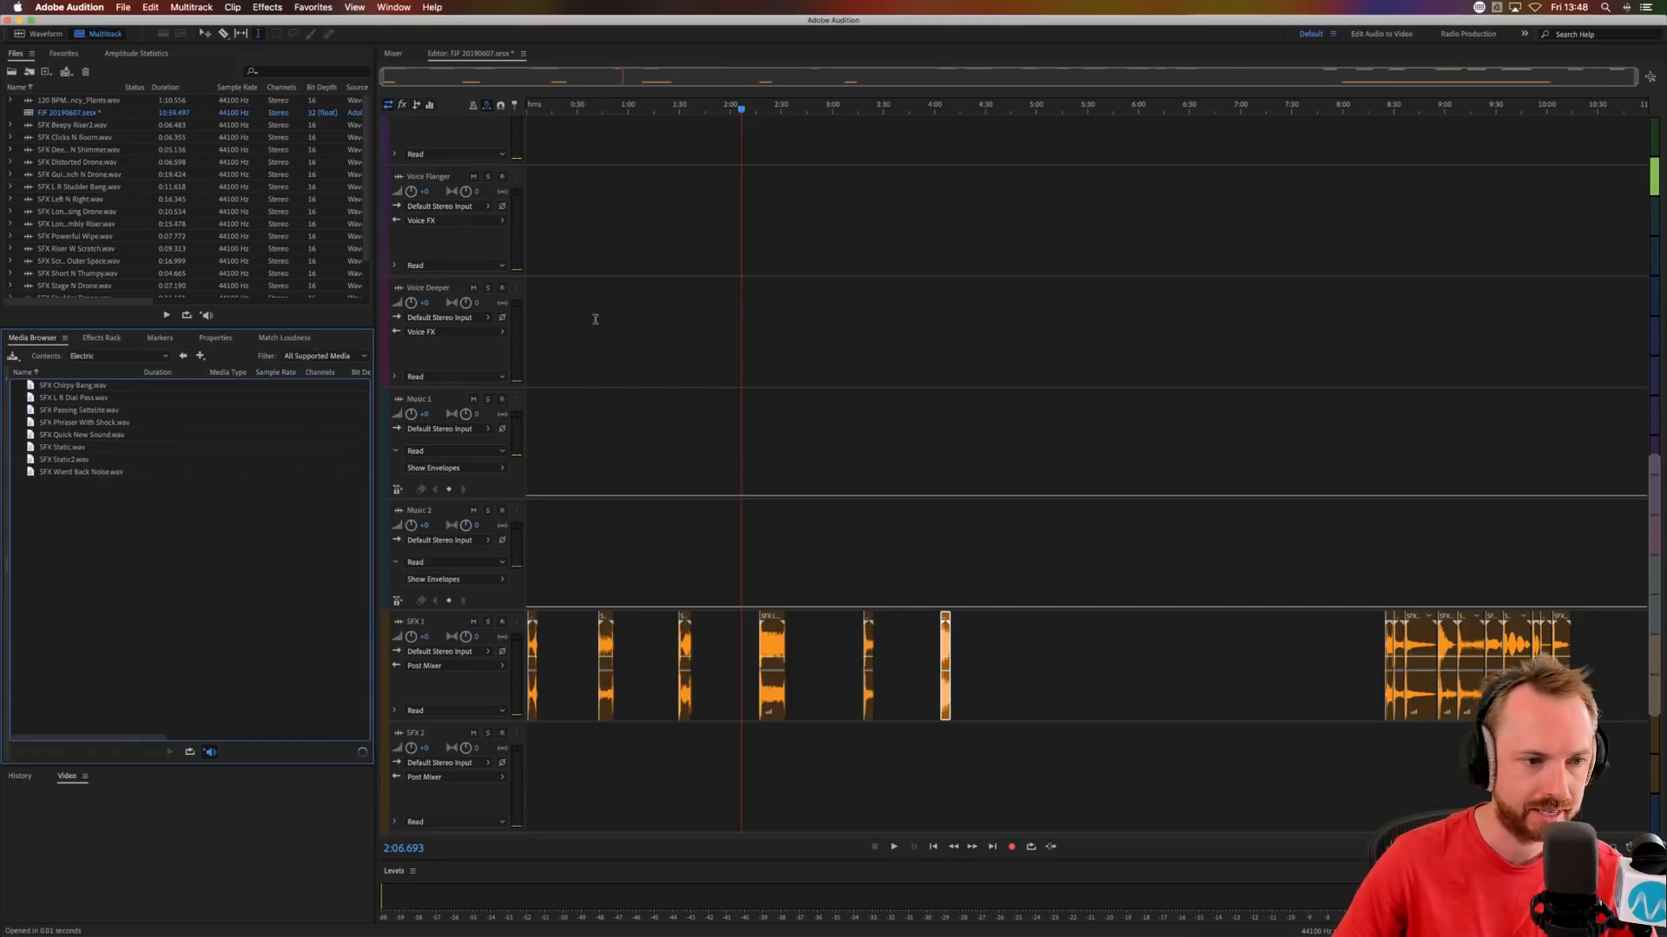
# Move the SFX Long Rumbly Riser clip to about 0:00.2 on SFX 2 and the SFX Vinyl Riser clip to about 0:09.7 on SFX 1.
pyautogui.click(602, 222)
pyautogui.scroll(5, 461, 217)
pyautogui.scroll(-10, 460, 217)
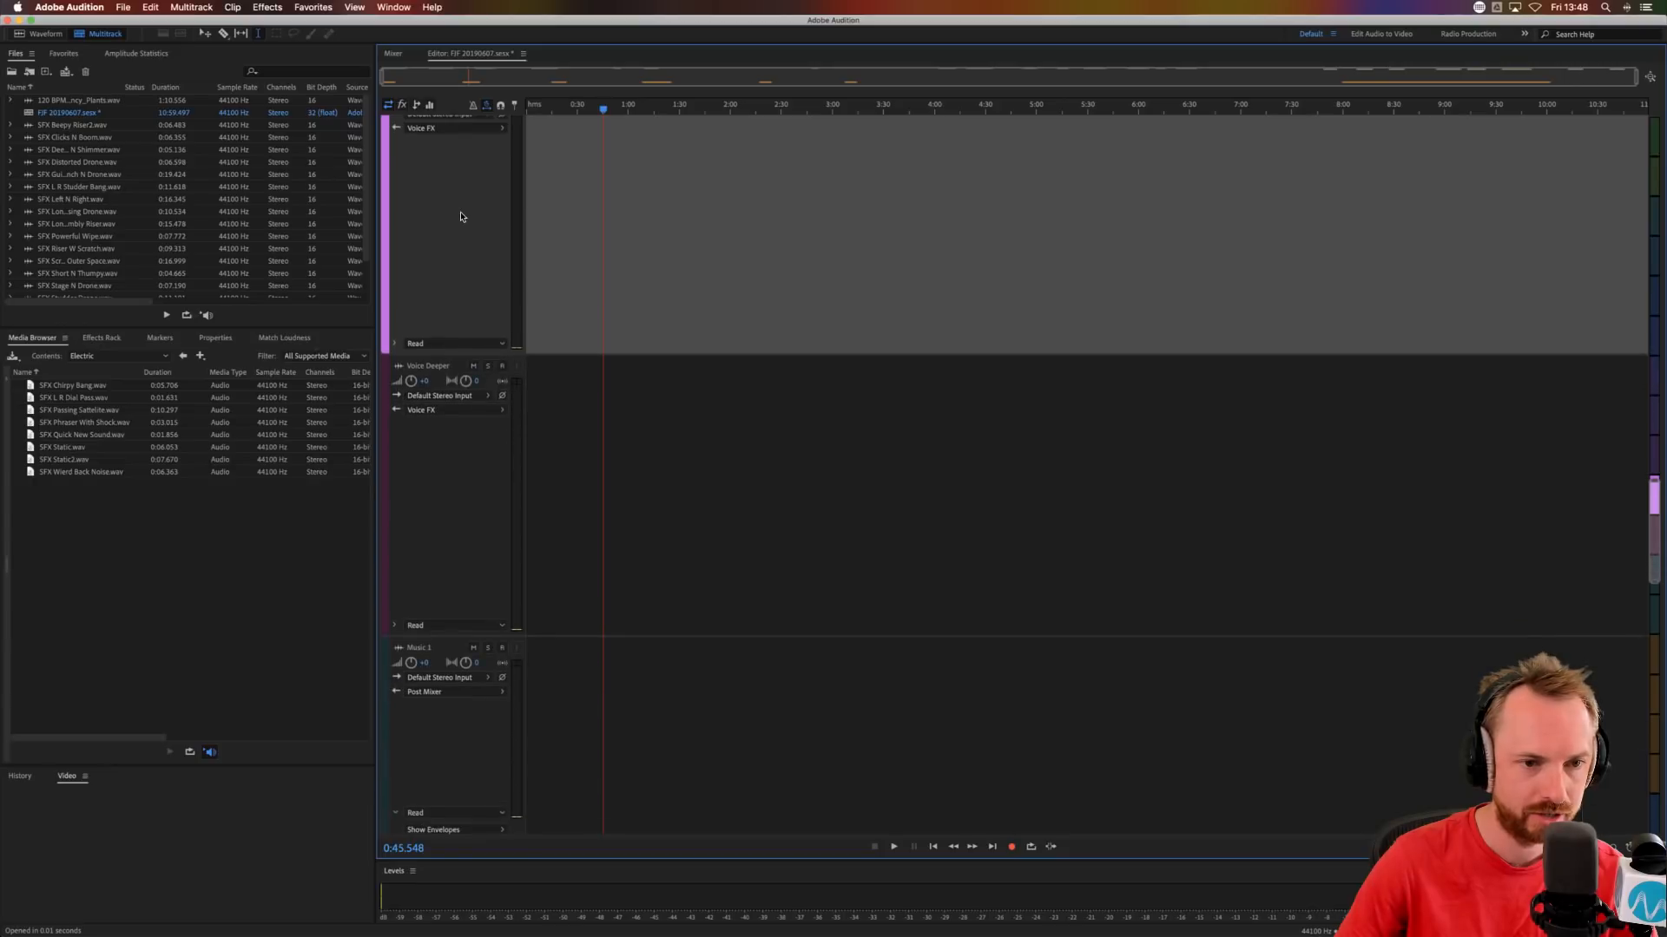
pyautogui.scroll(3, 461, 217)
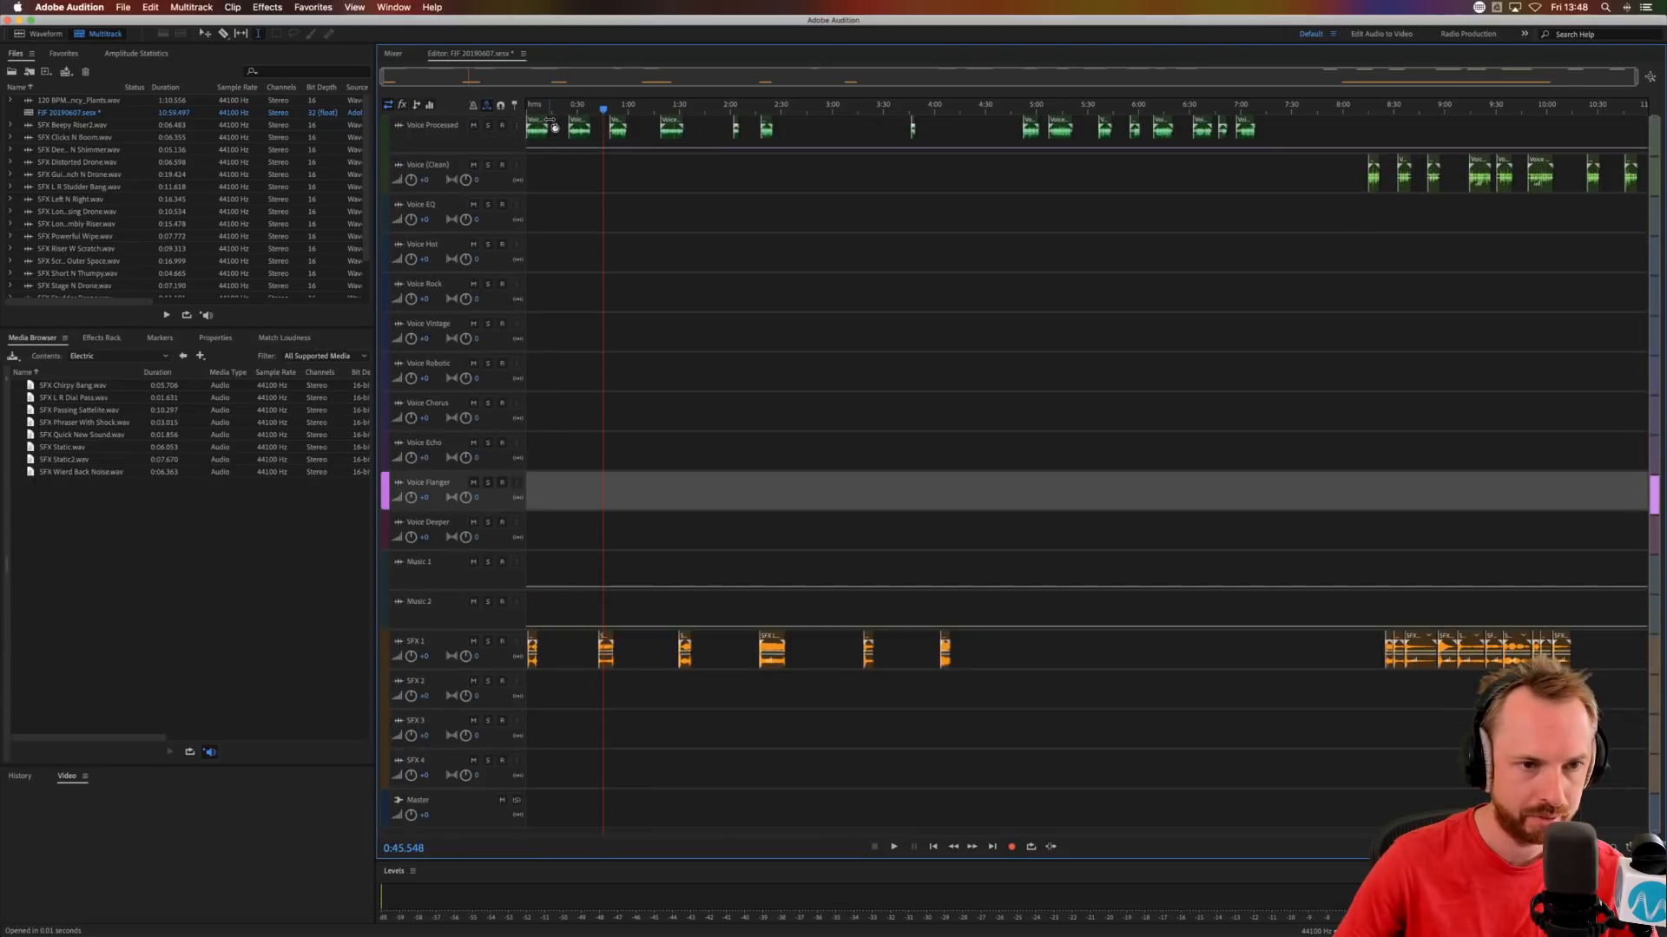
pyautogui.click(529, 105)
pyautogui.scroll(6, 530, 104)
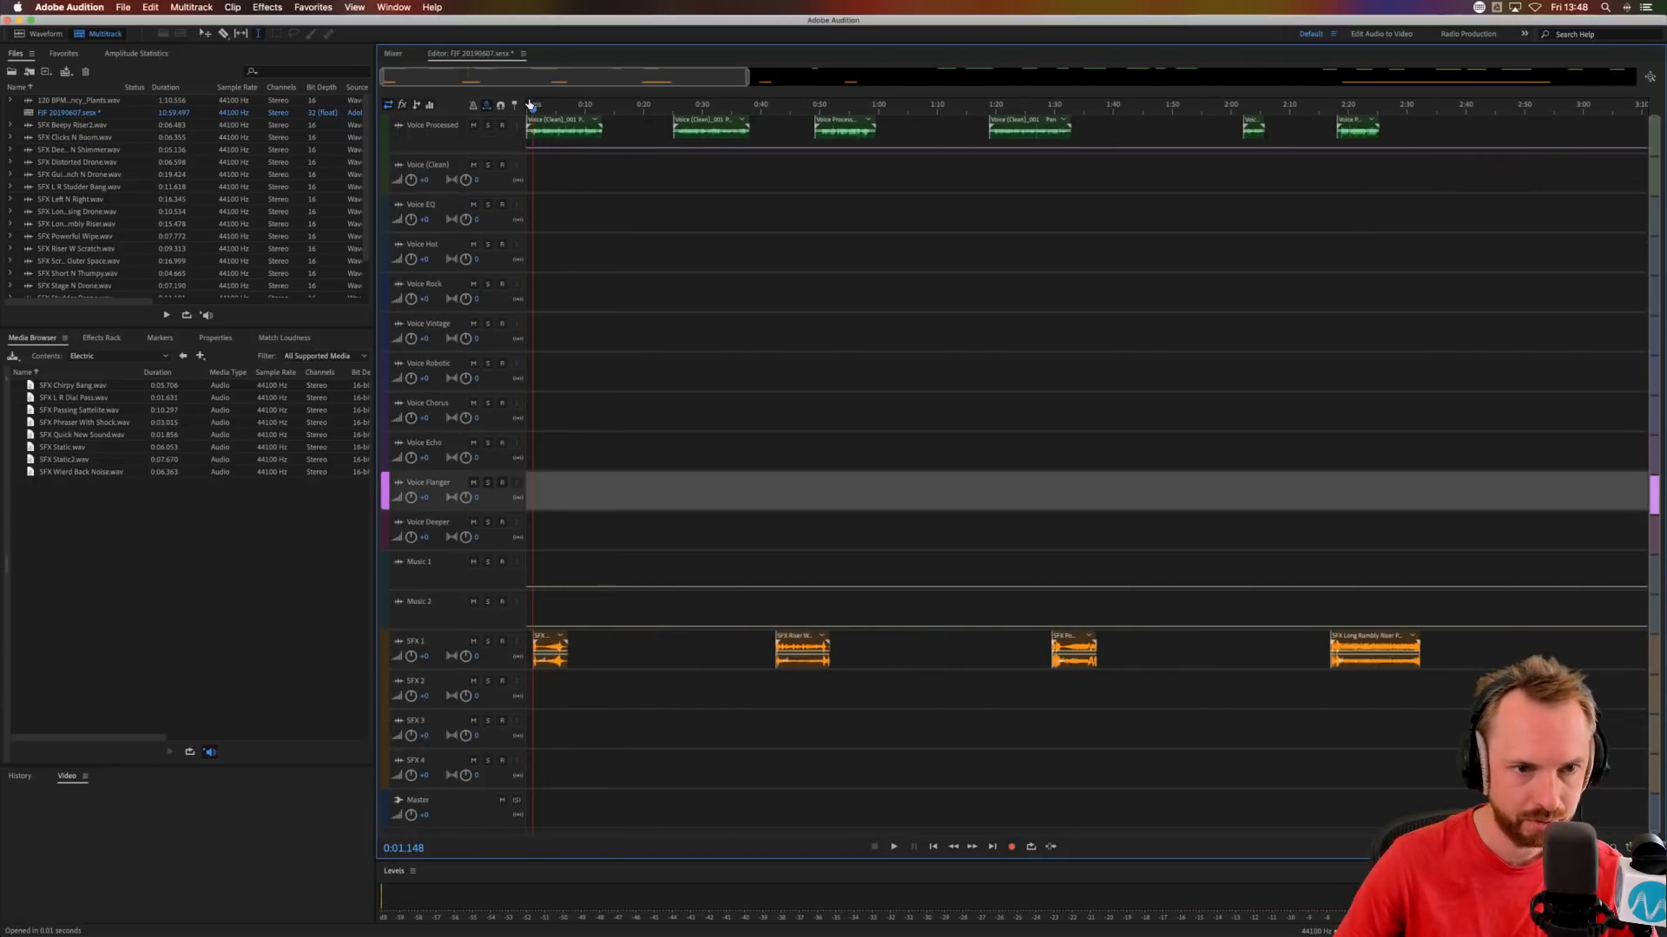
pyautogui.moveTo(1338, 632); pyautogui.dragTo(600, 635)
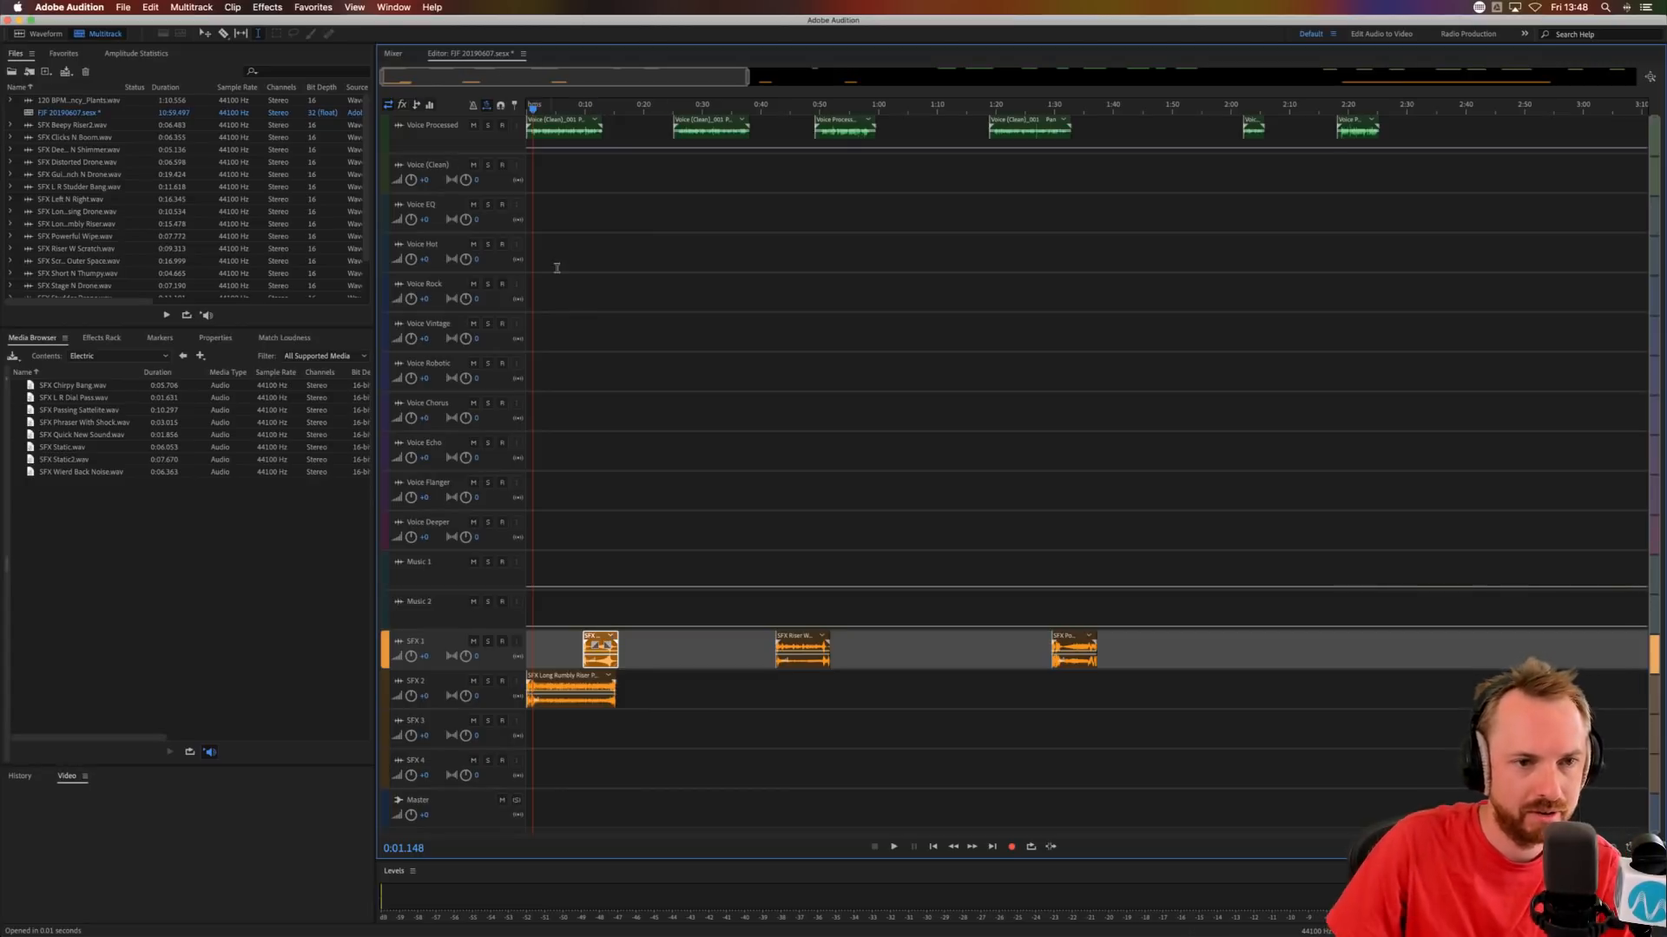
pyautogui.scroll(5, 536, 105)
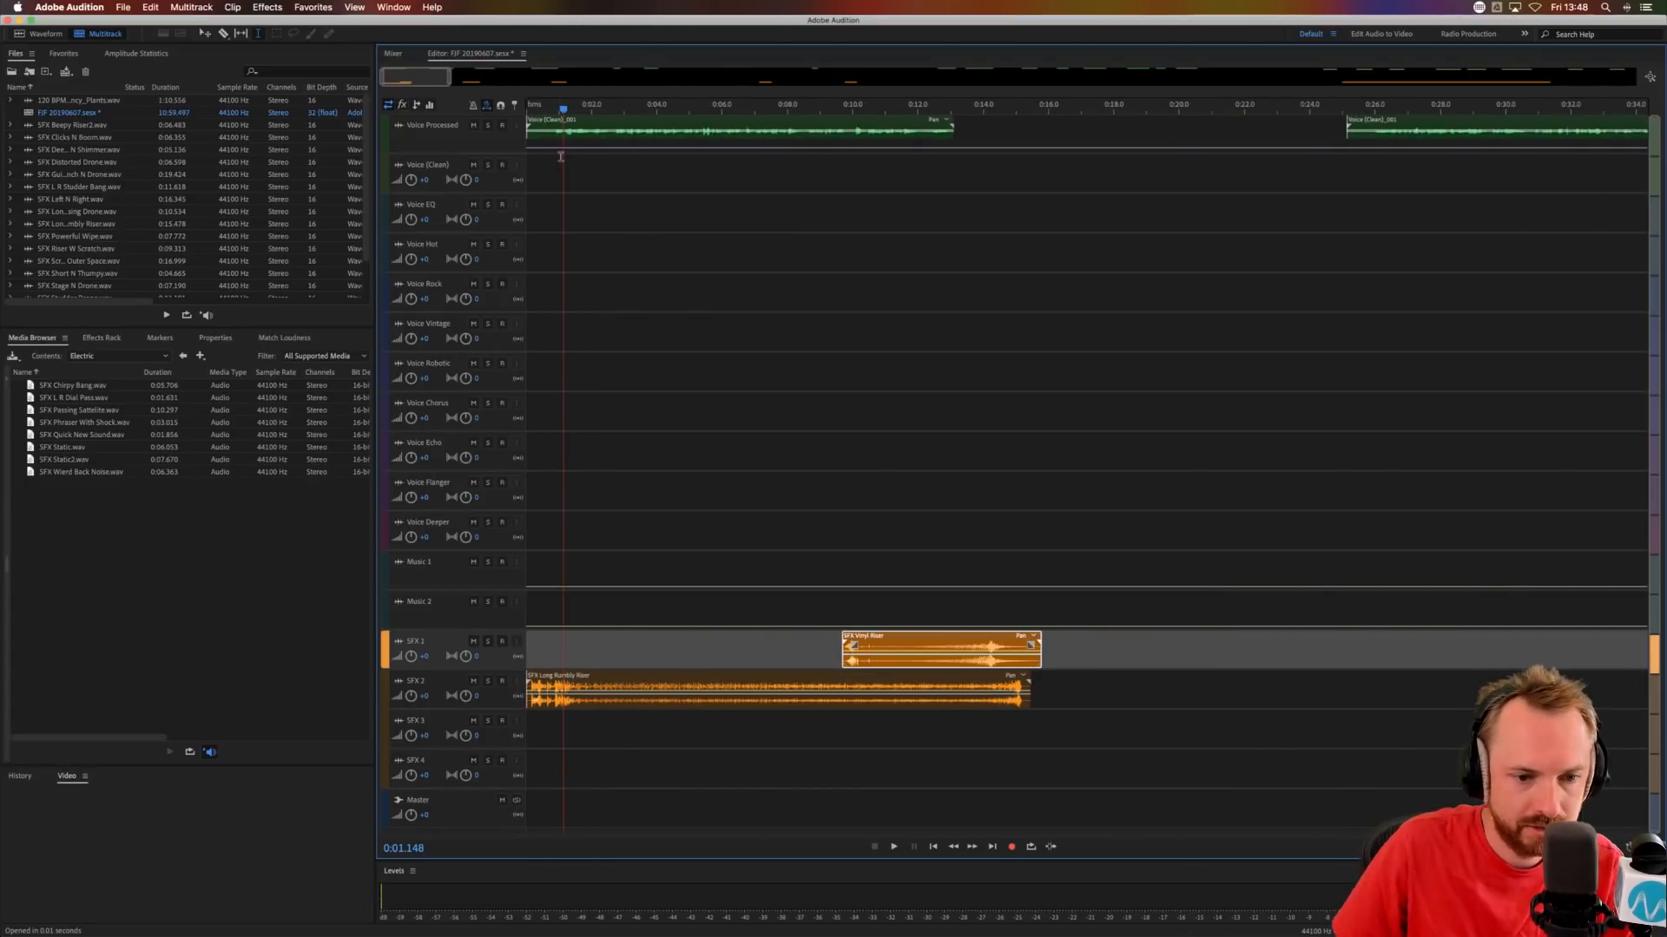
pyautogui.moveTo(570, 685); pyautogui.dragTo(576, 685)
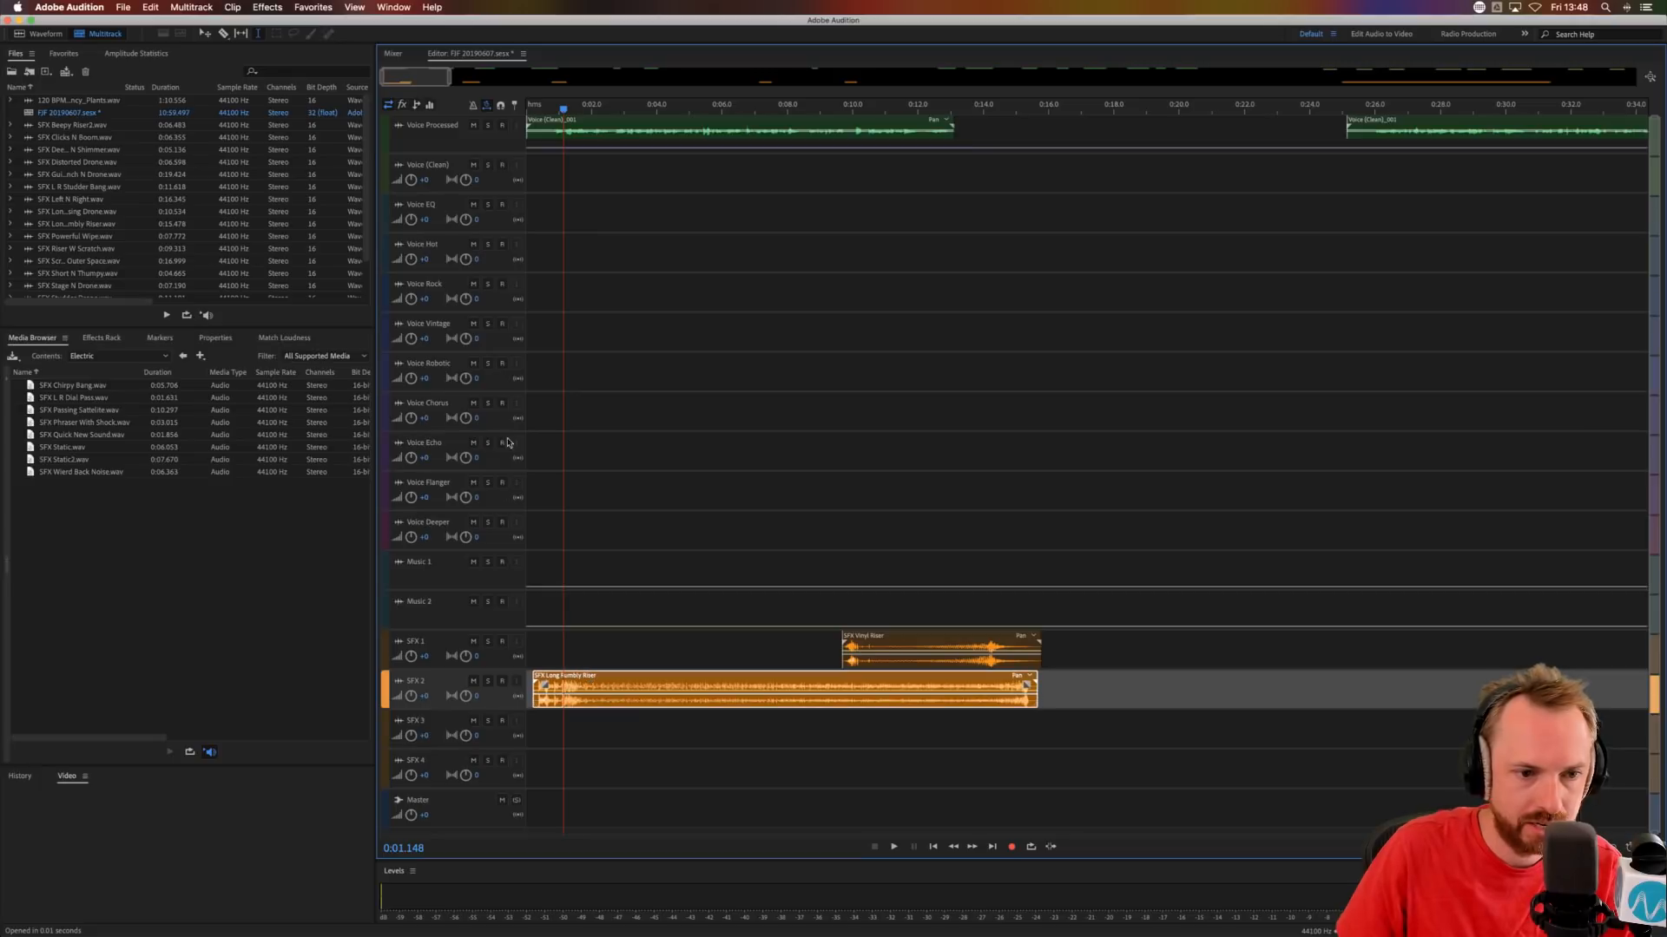
# Shift the first Voice Processed clip to about 0:00.2, trim its beginning to about 0:01.1 and audition the opening.
pyautogui.click(534, 400)
pyautogui.press('space')
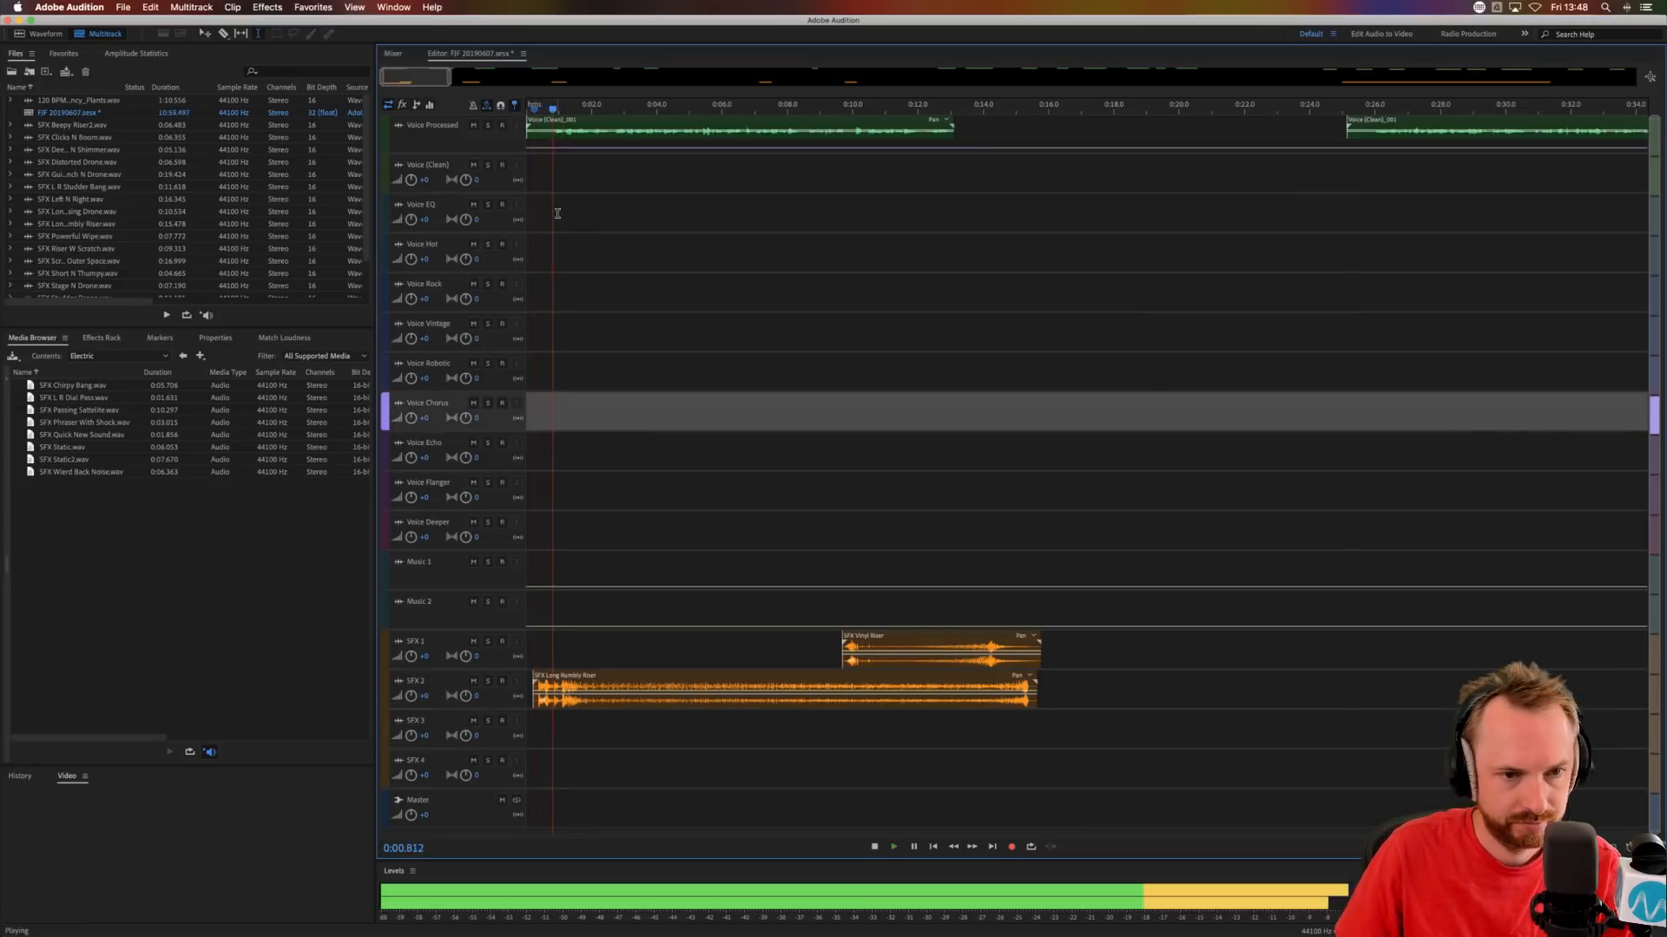
pyautogui.click(562, 115)
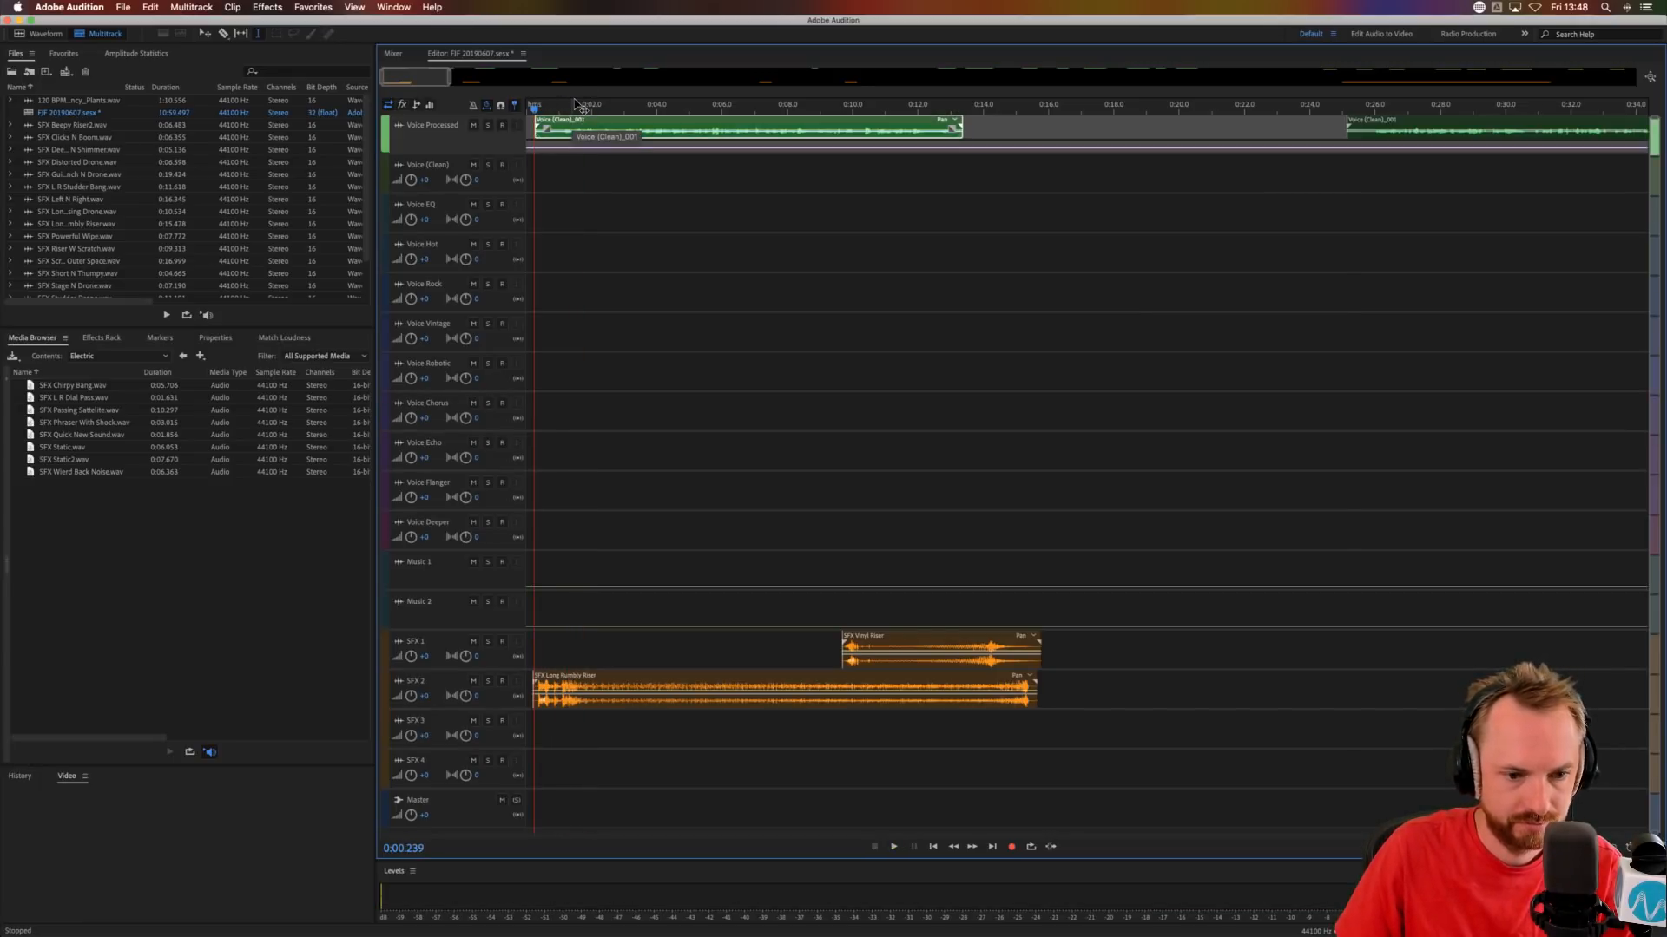
pyautogui.scroll(4, 575, 107)
pyautogui.scroll(-2, 575, 107)
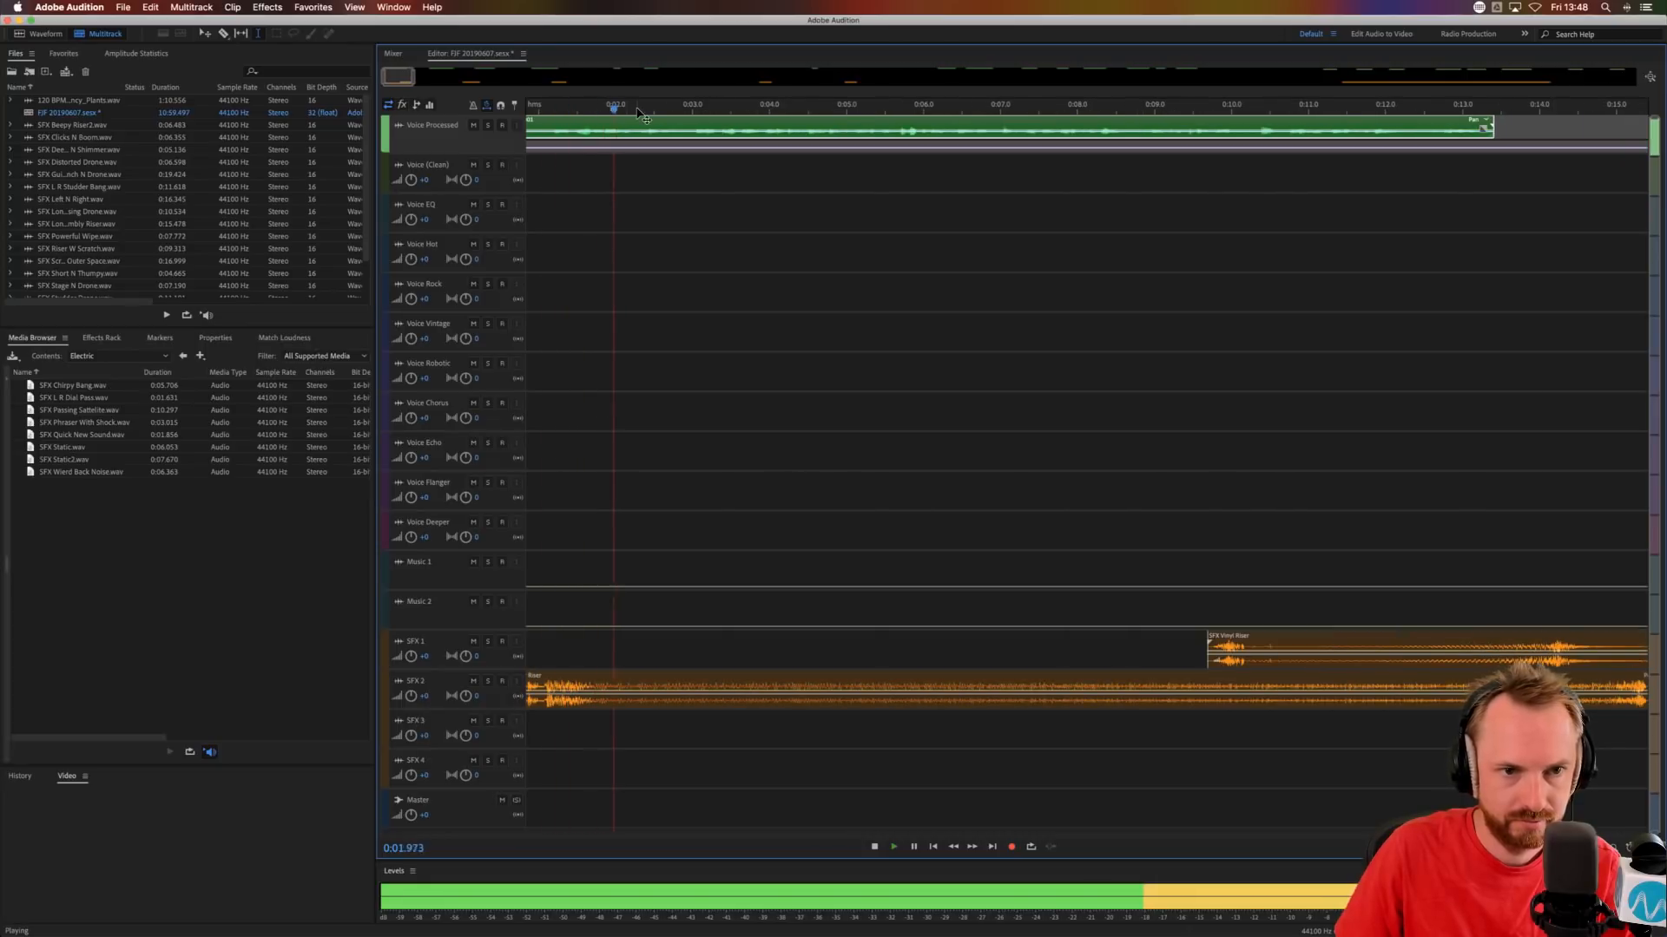
pyautogui.scroll(-2, 612, 124)
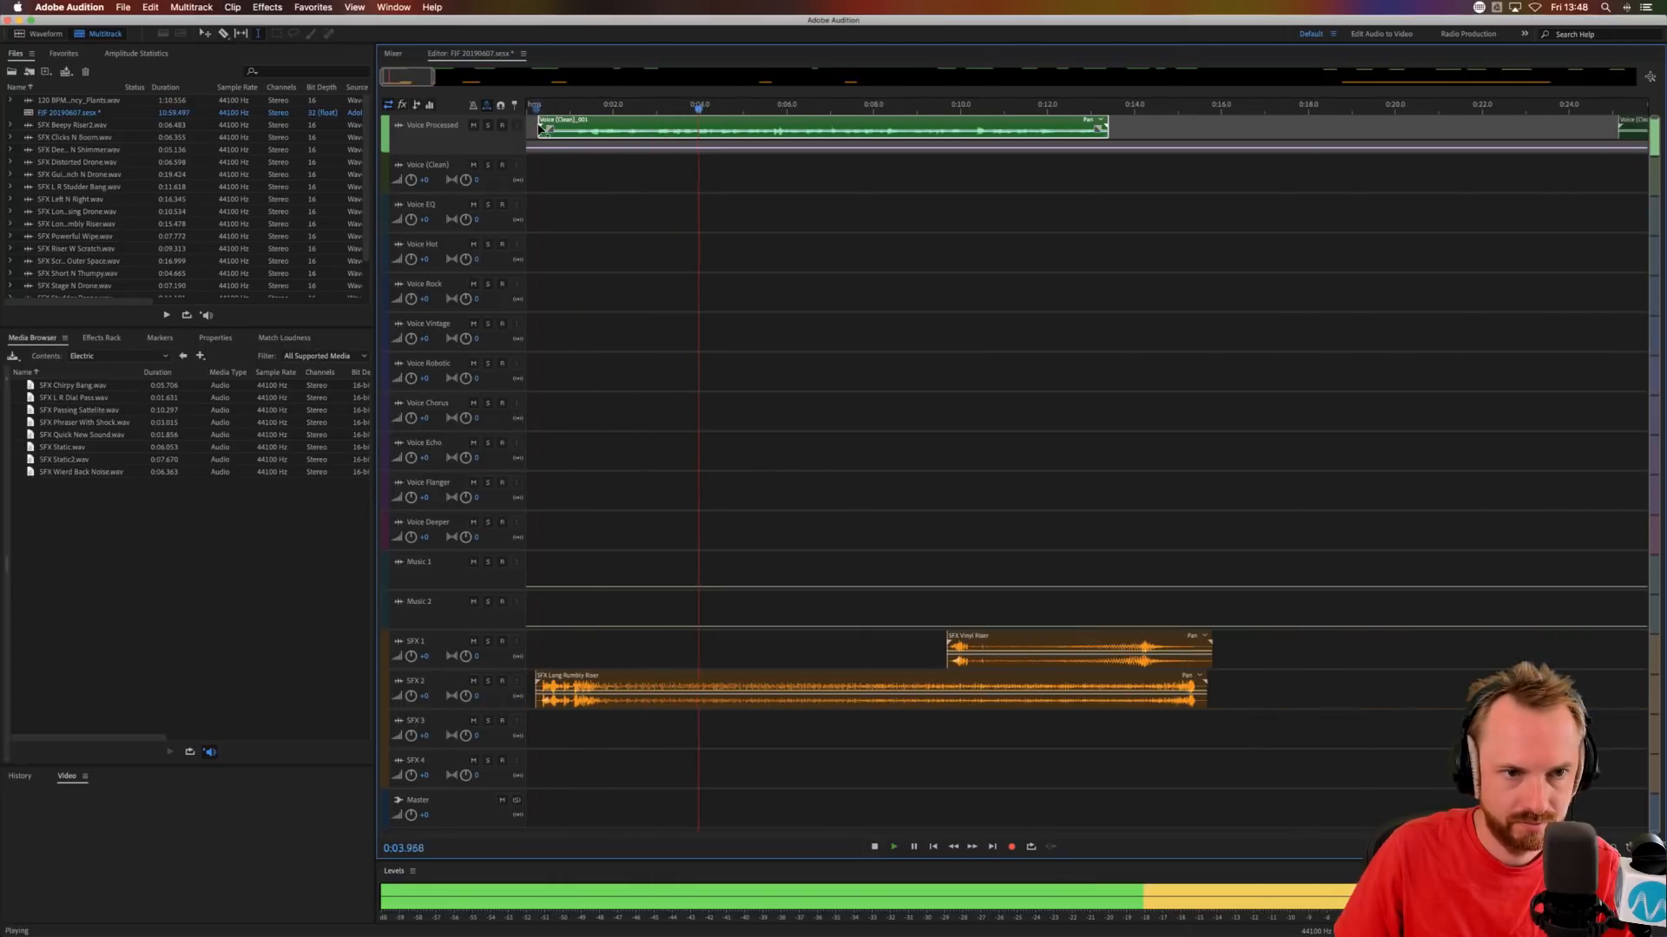
pyautogui.moveTo(538, 139); pyautogui.dragTo(573, 134)
pyautogui.press('space')
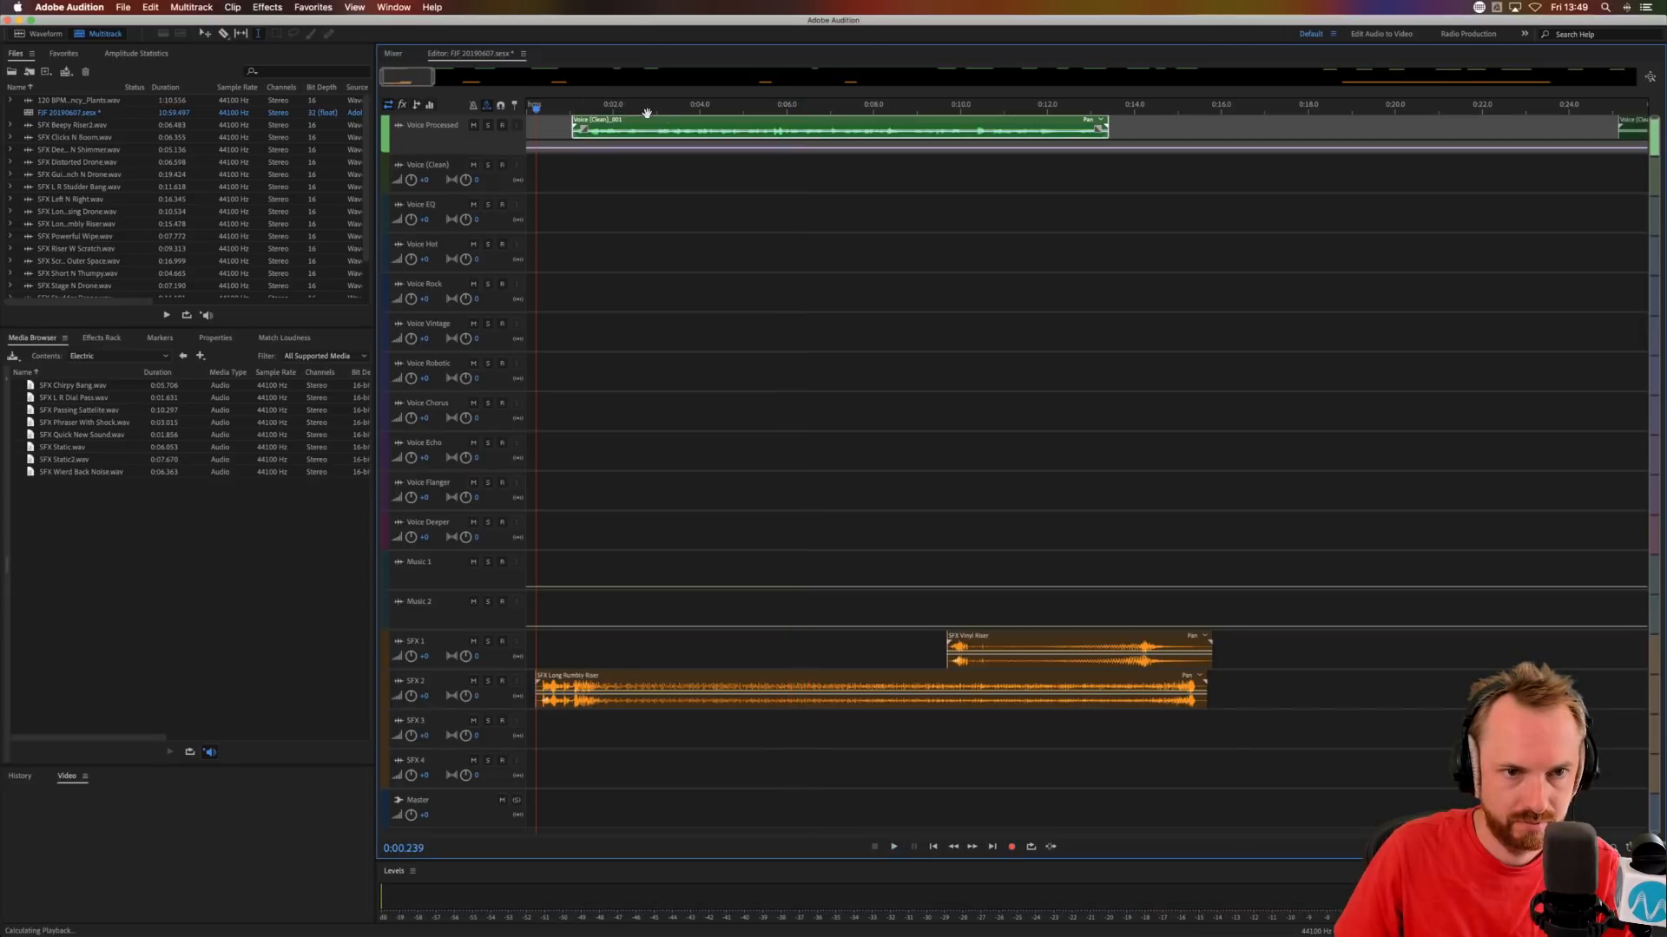
pyautogui.press('space')
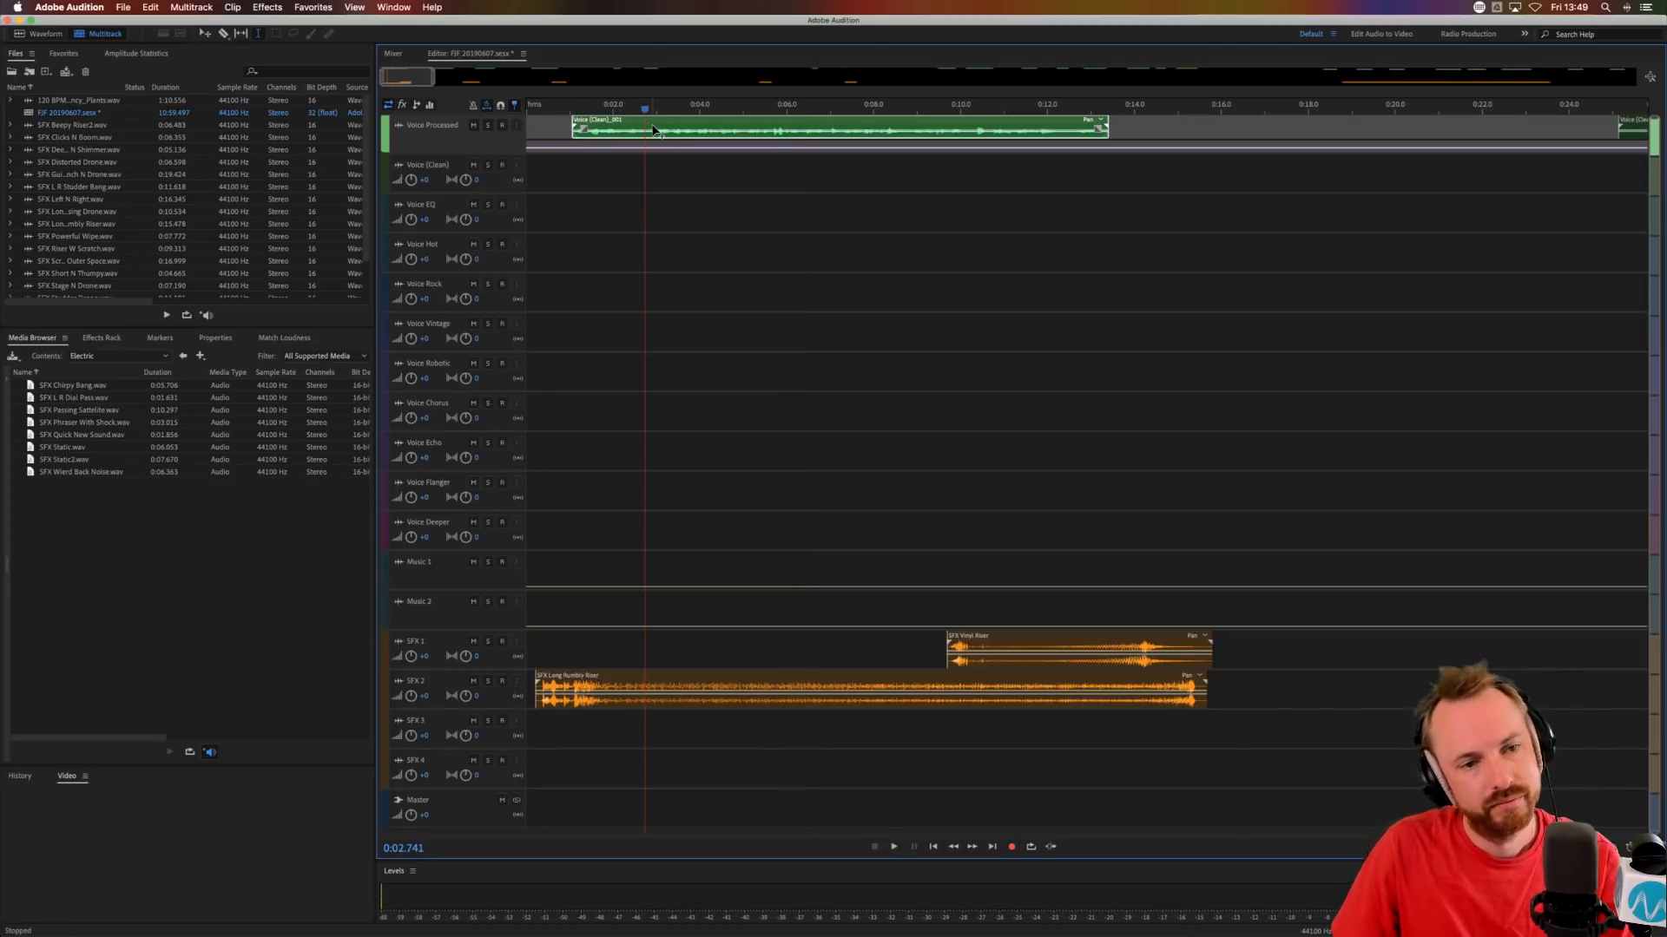
# Split the first Voice Processed clip at 0:02.963 and move the part after the split to the Voice EQ track.
pyautogui.scroll(3, 658, 107)
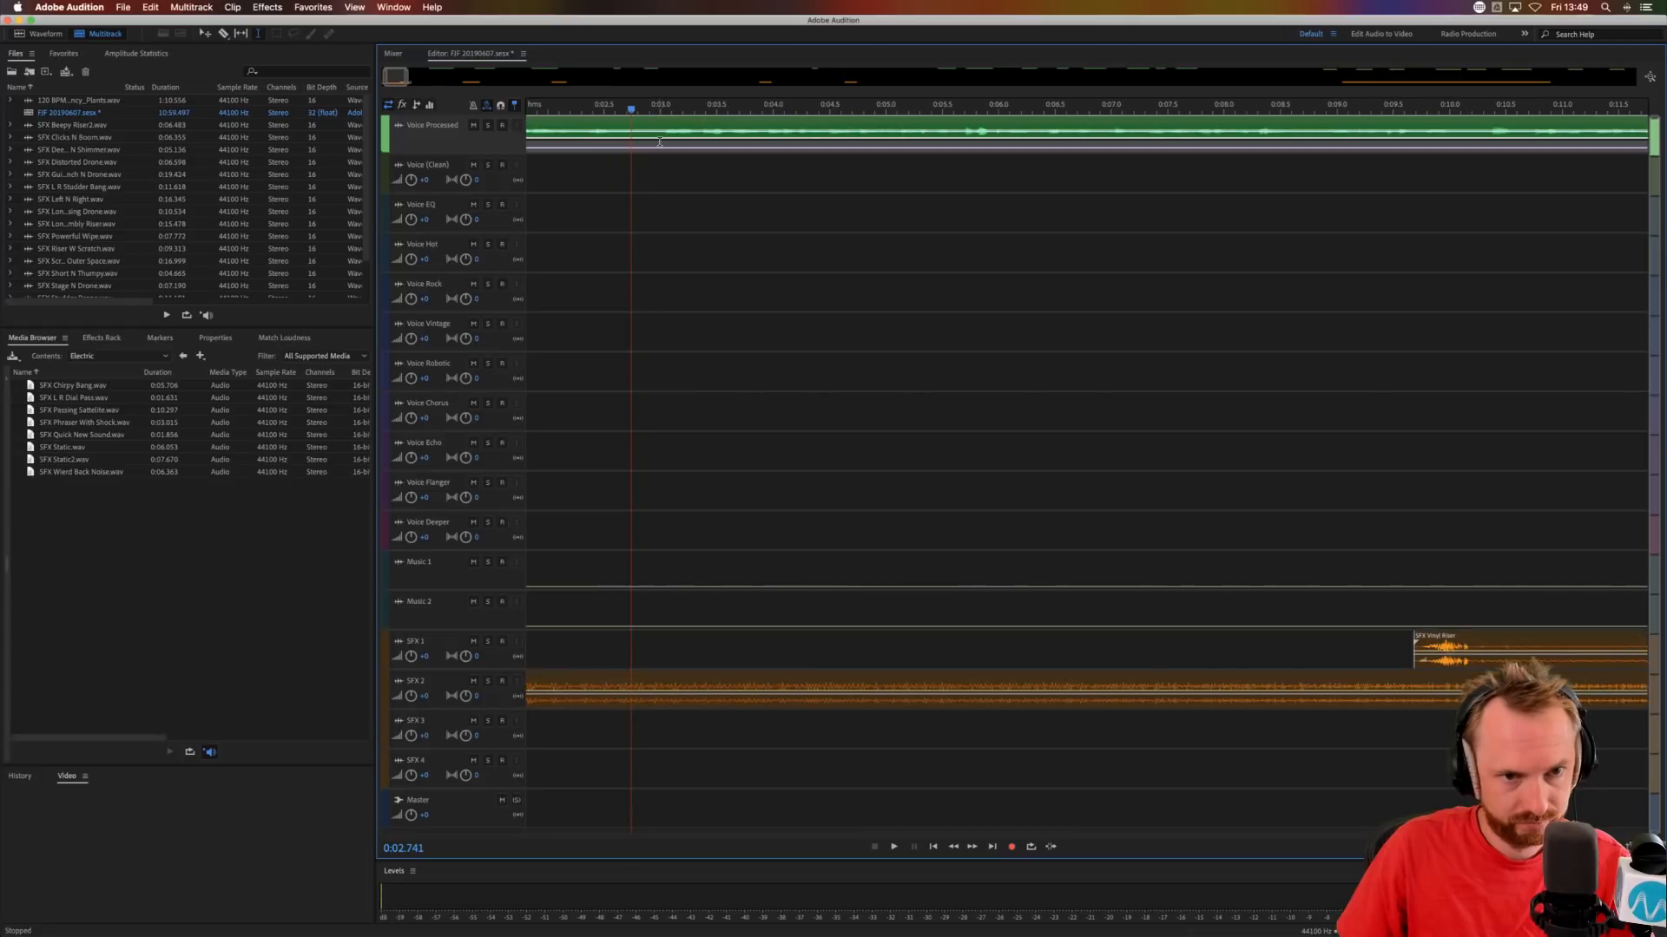
pyautogui.press('space')
pyautogui.press('space')
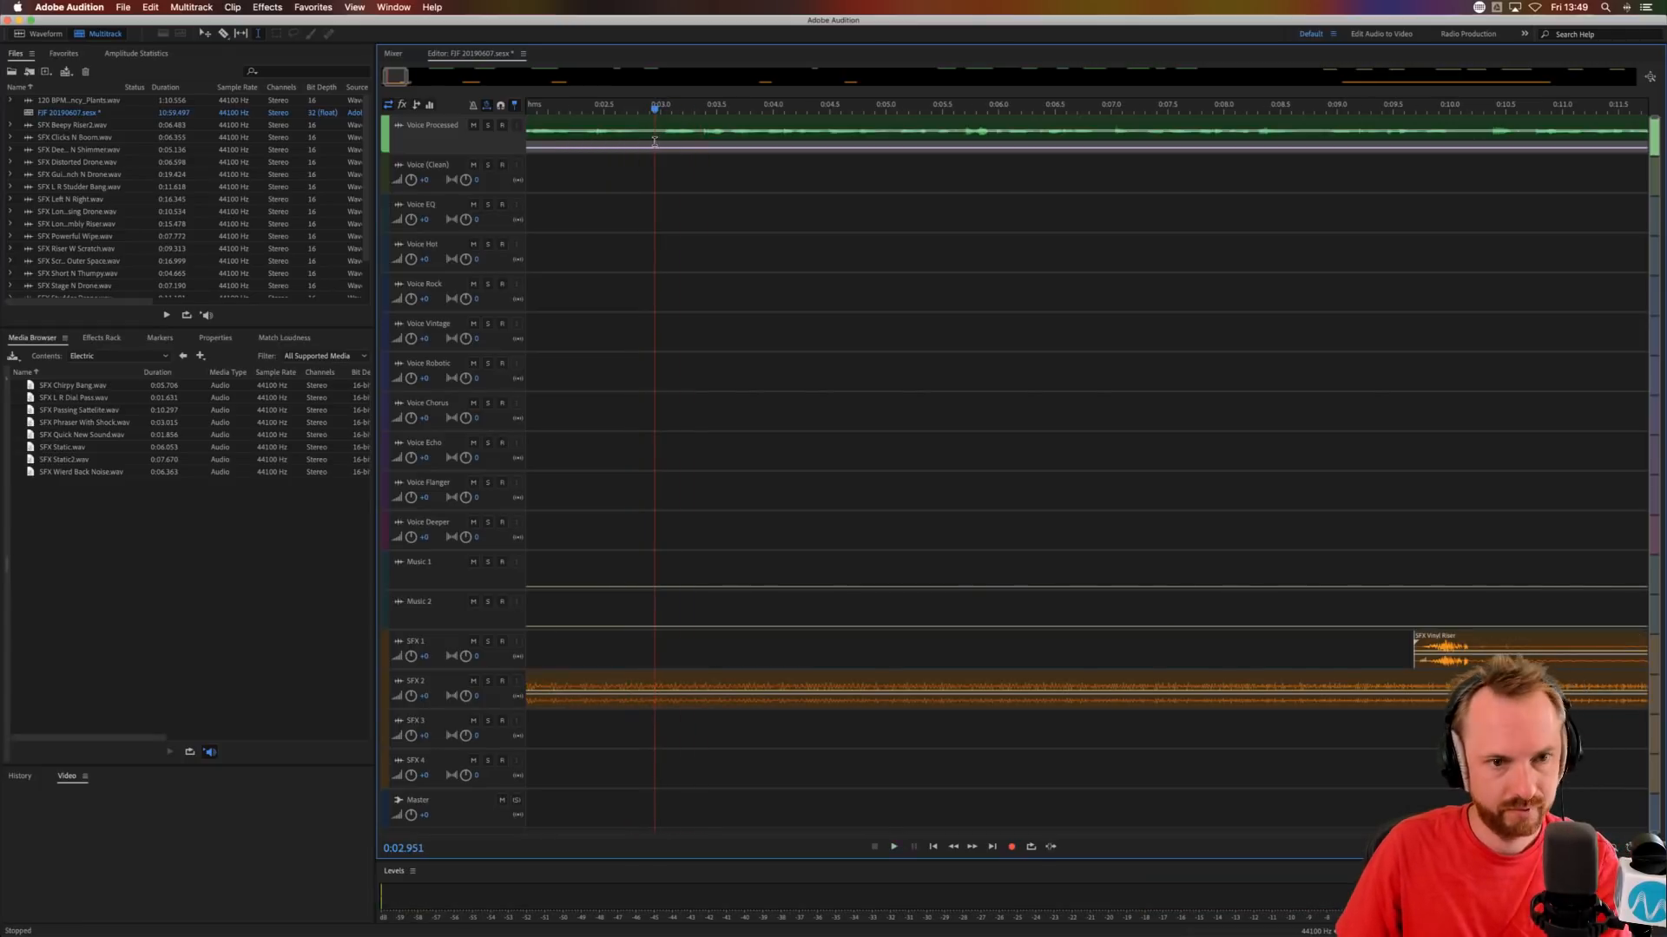
pyautogui.click(657, 130)
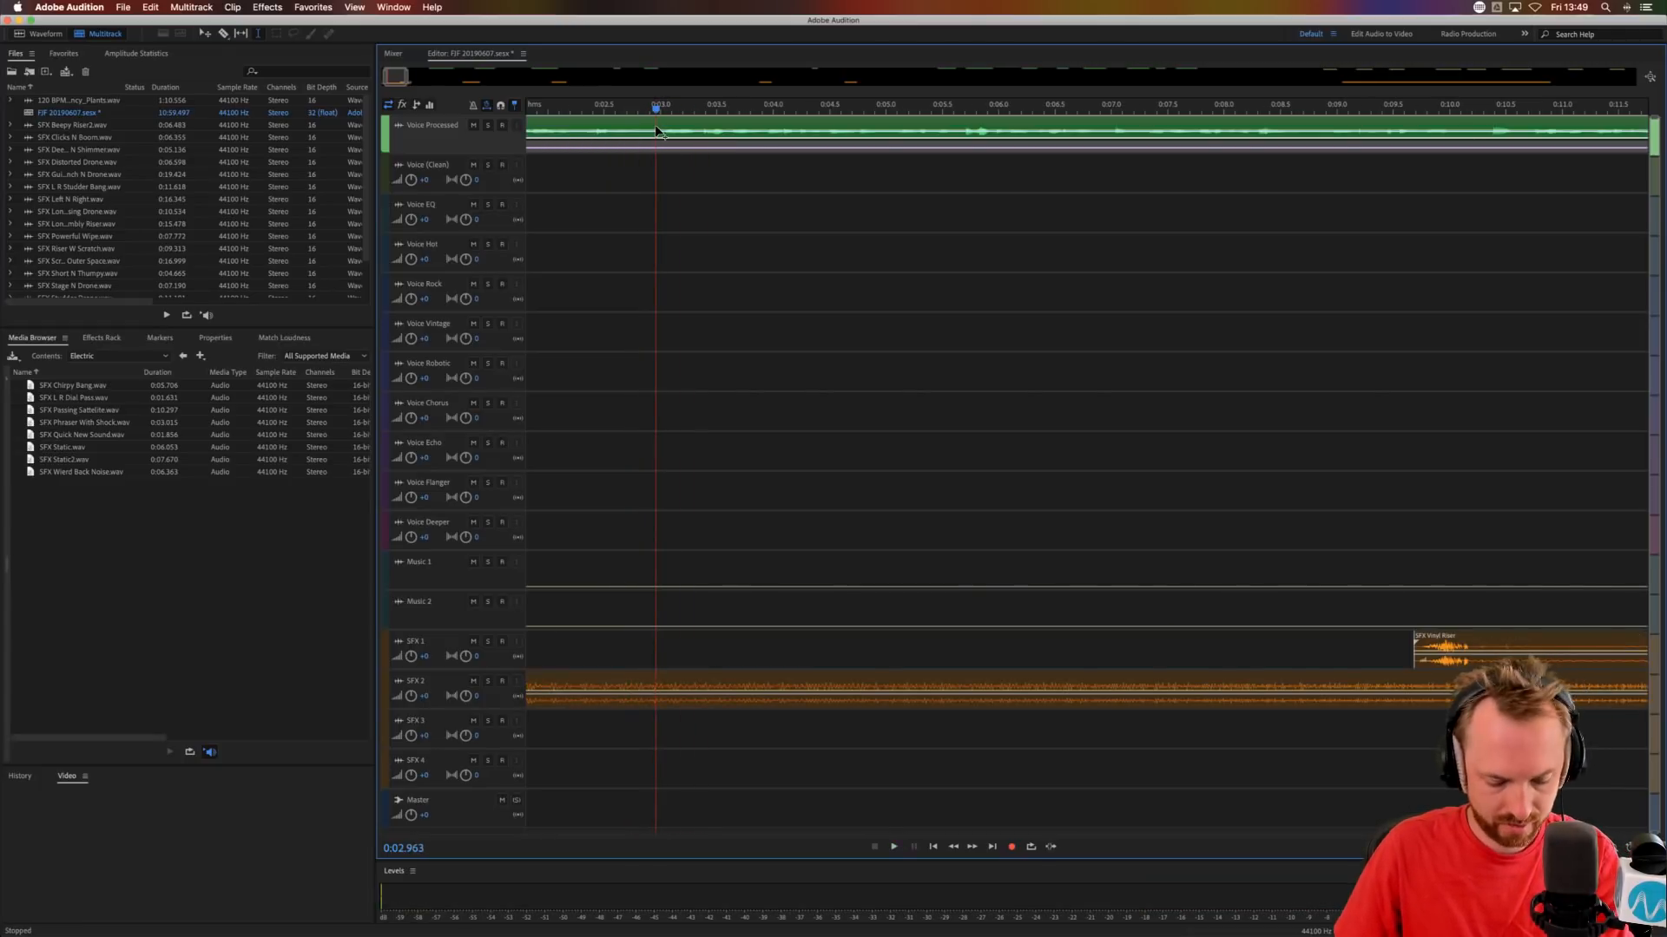
pyautogui.press('super+k')
pyautogui.click(674, 122)
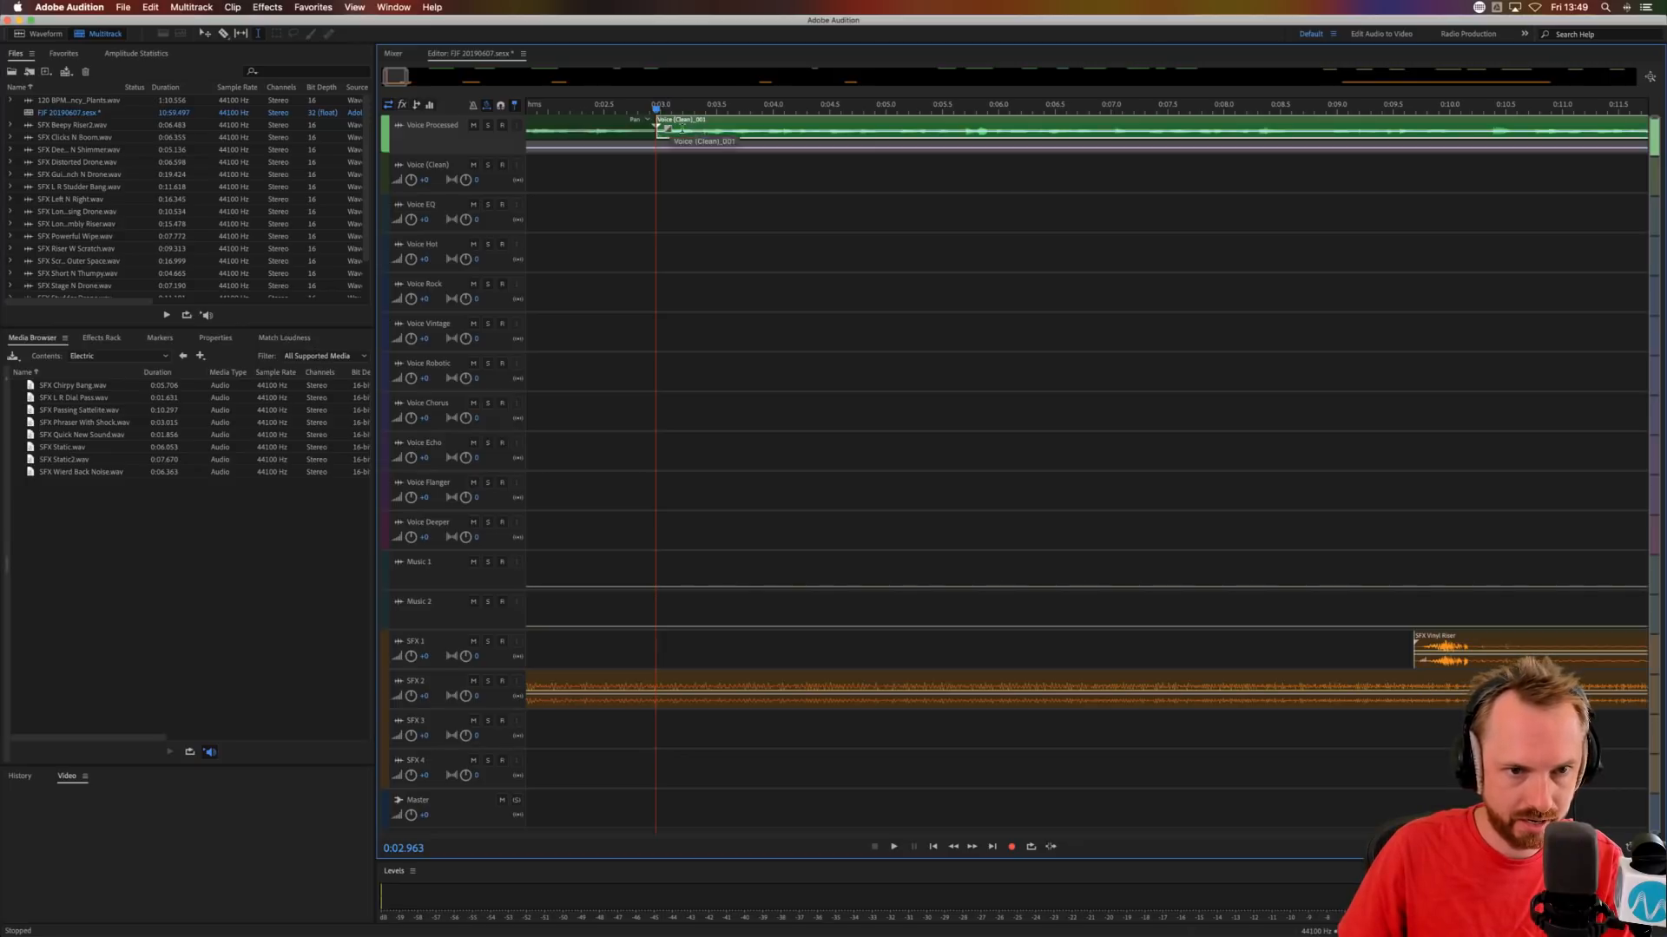
pyautogui.moveTo(690, 116); pyautogui.dragTo(692, 227)
# Split the Voice EQ clip at 0:05.054, move the second part to Voice Hot and shift both parts about 0.1 s earlier.
pyautogui.click(892, 227)
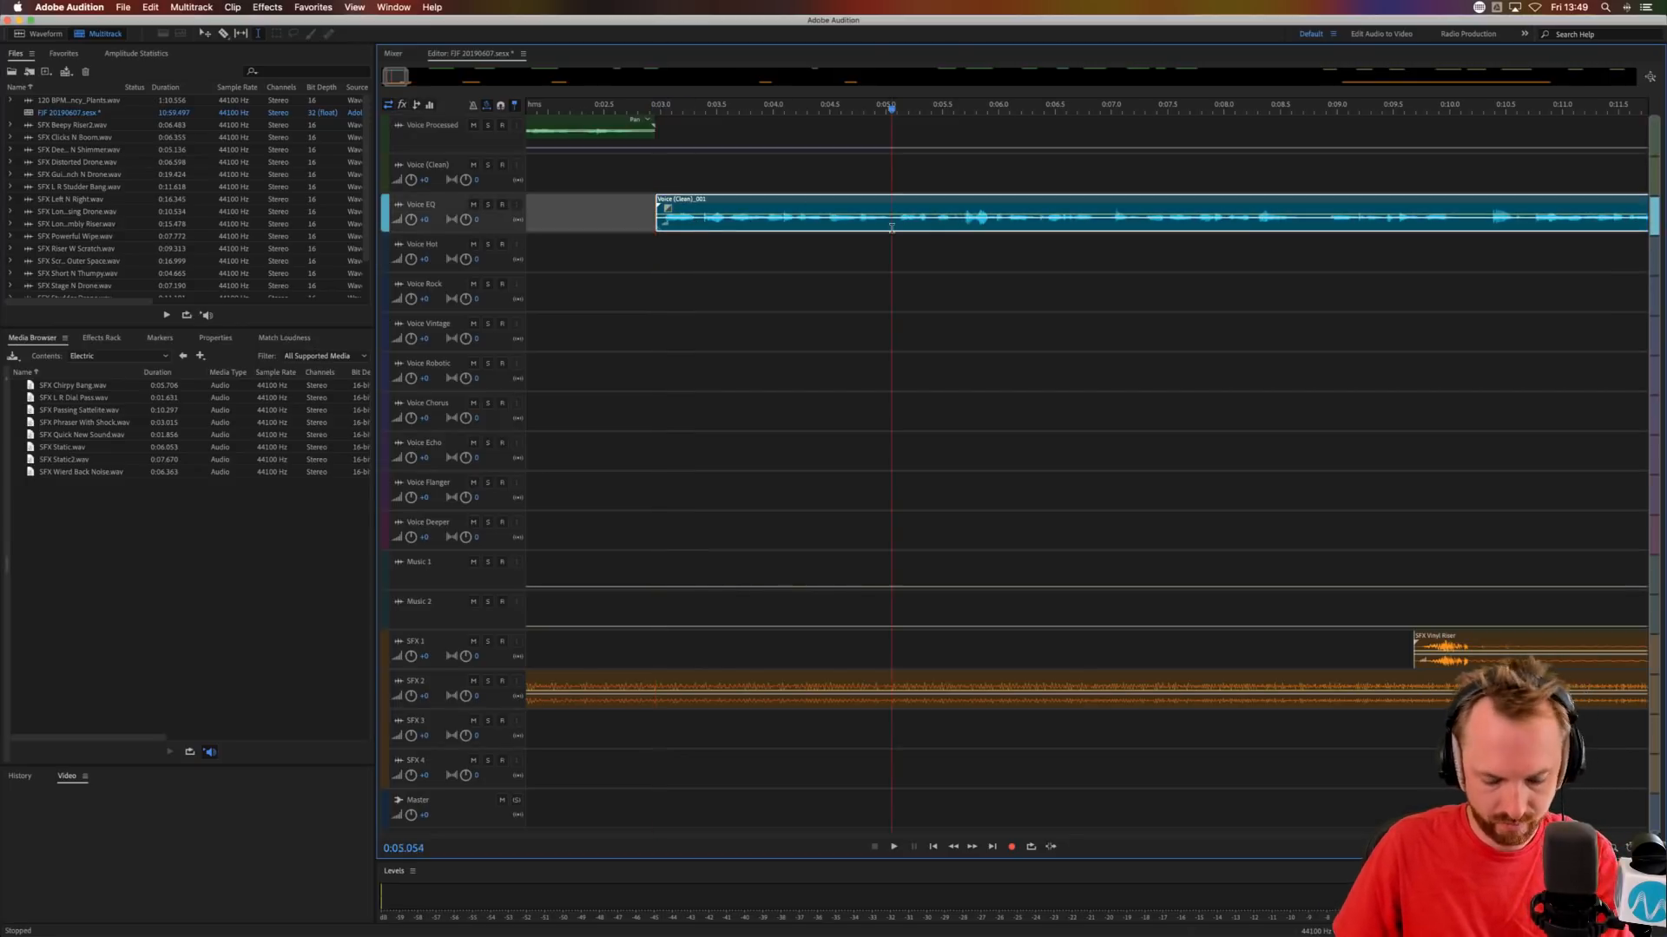
pyautogui.press('super+k')
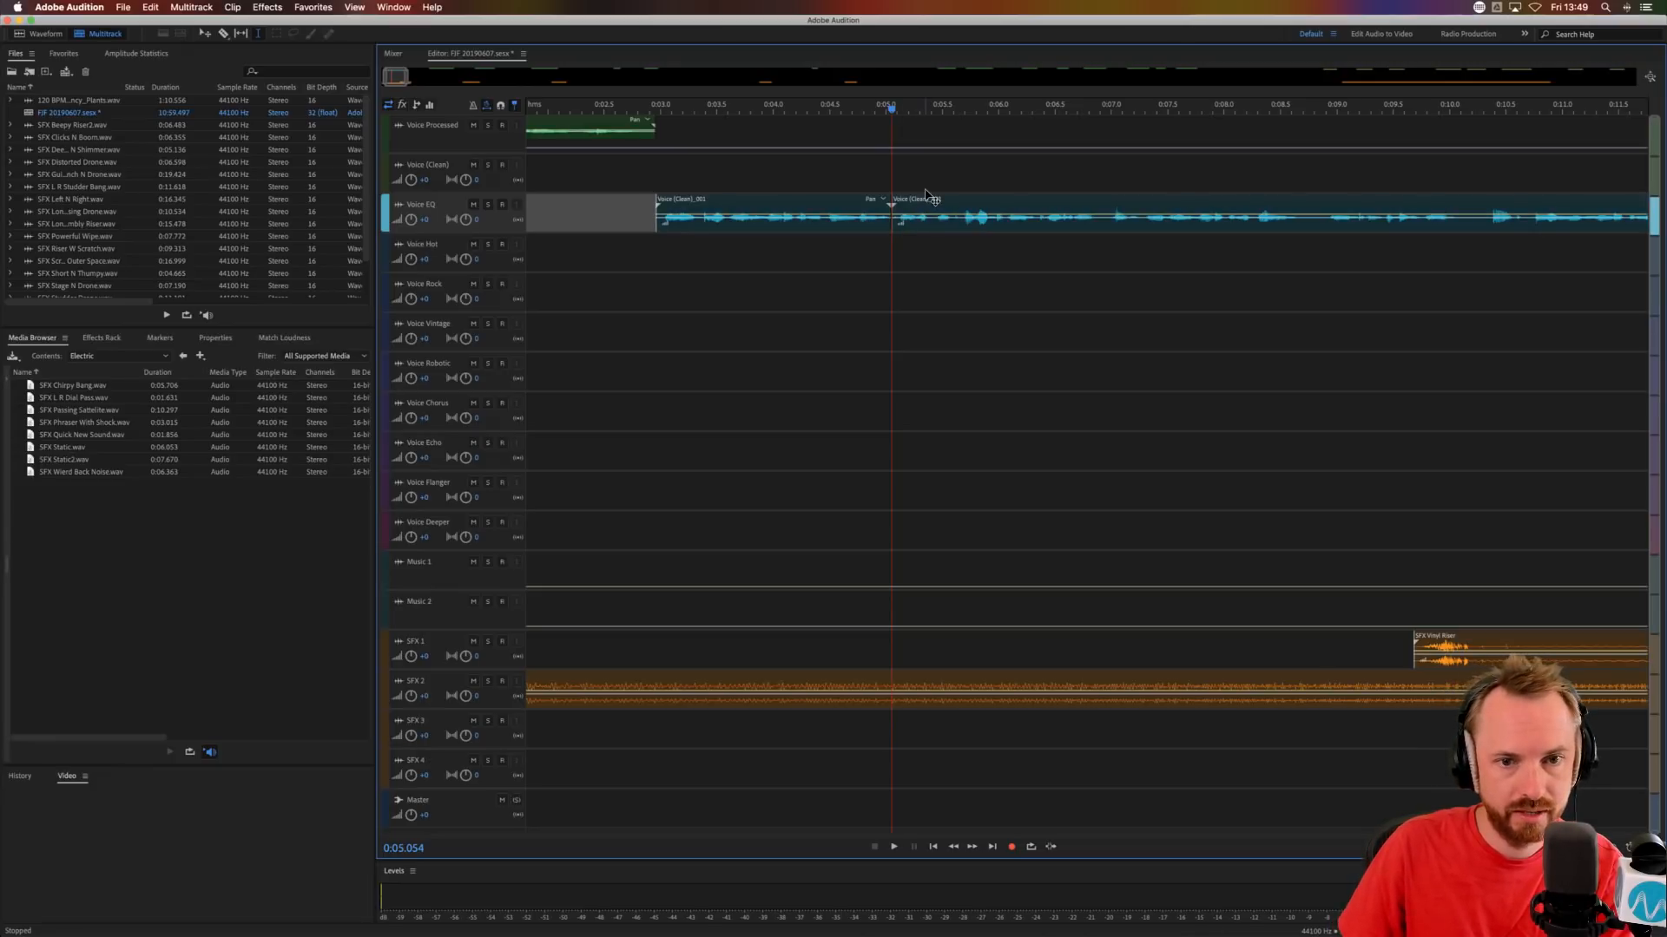
pyautogui.moveTo(929, 195); pyautogui.dragTo(917, 236)
pyautogui.moveTo(796, 208); pyautogui.dragTo(785, 208)
# Audition the phrases from 0:02.604, split the Voice Hot clip at 0:05.601 and move its first part to the Voice EQ track.
pyautogui.click(618, 206)
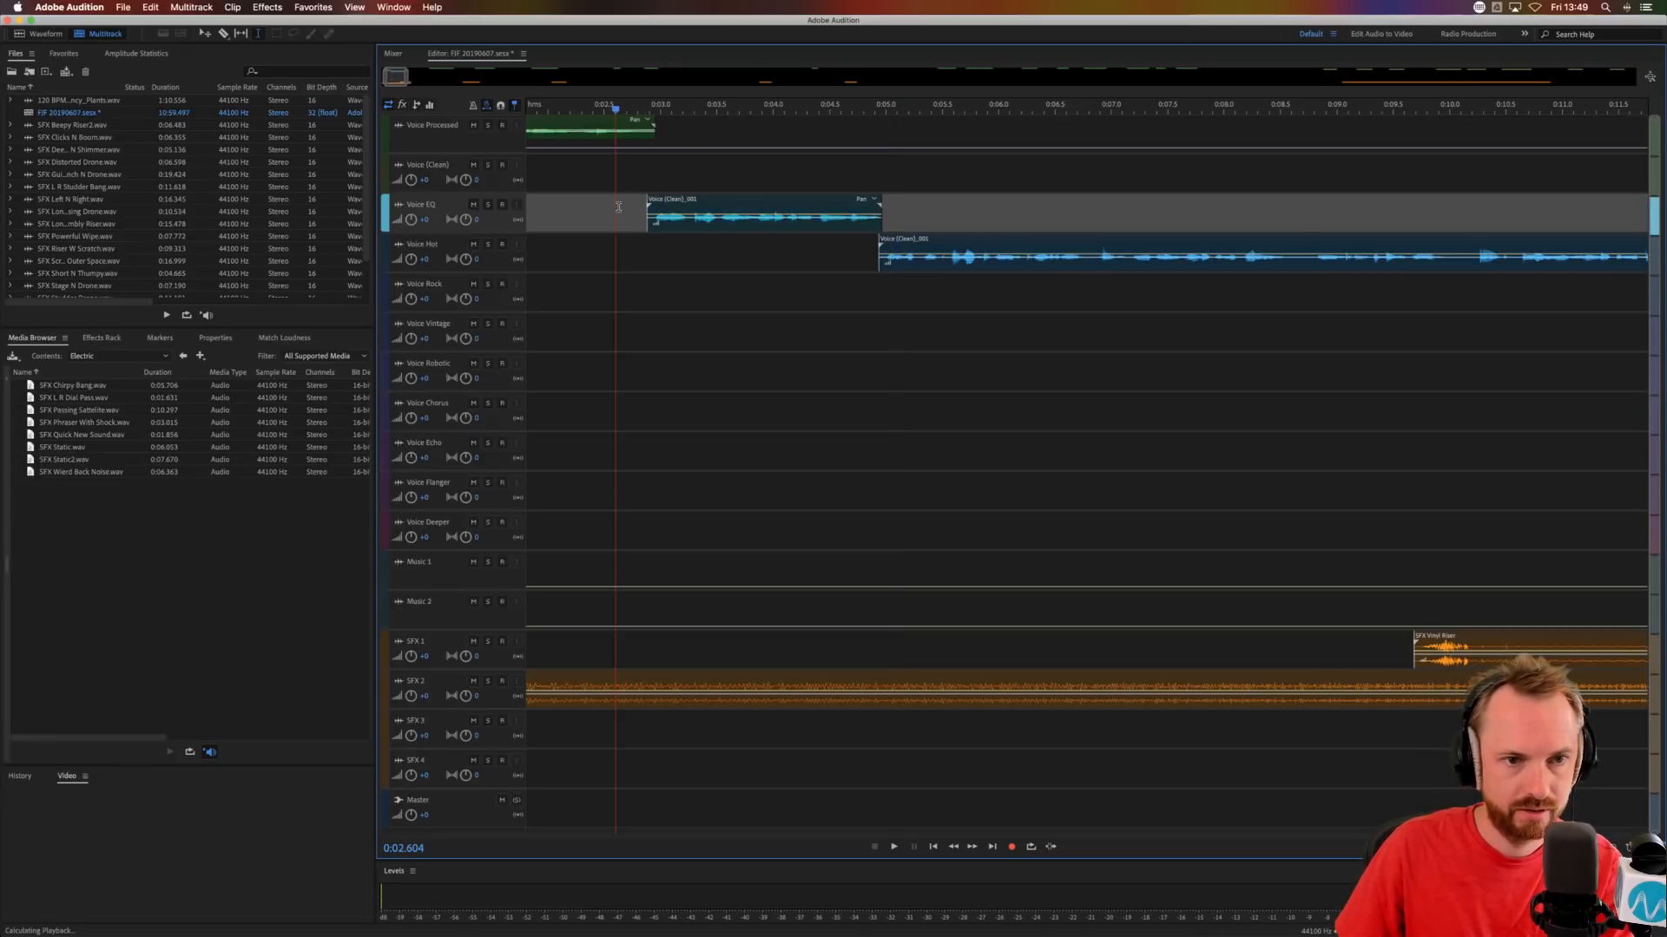
pyautogui.press('space')
pyautogui.scroll(-5, 713, 111)
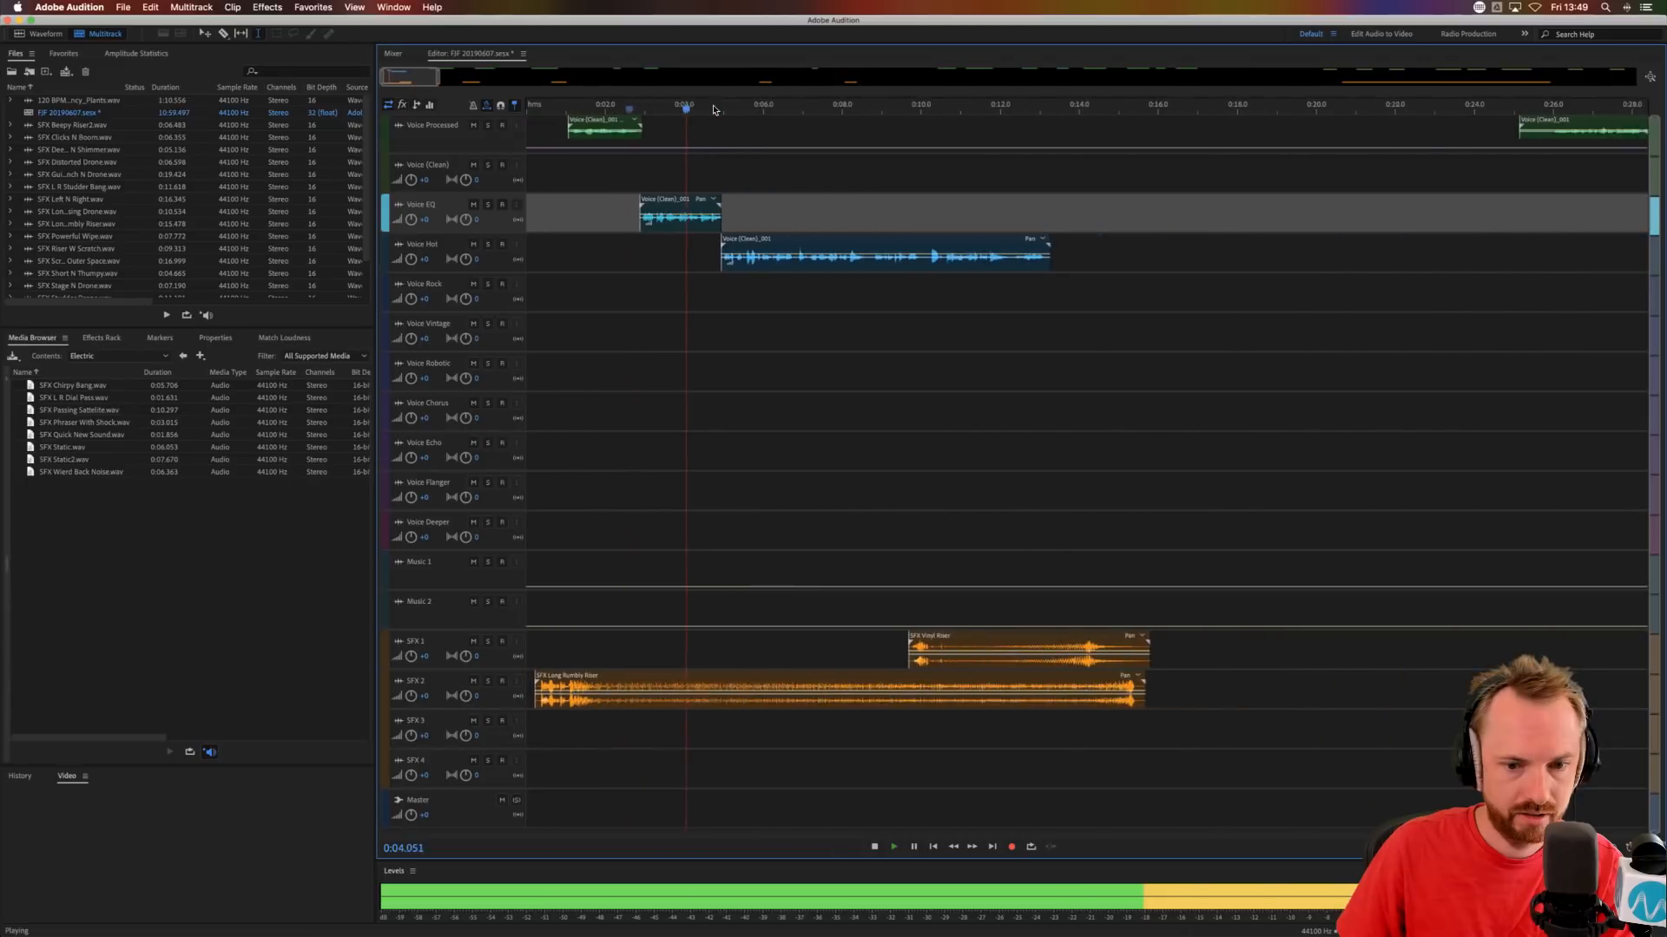
pyautogui.press('space')
pyautogui.click(727, 252)
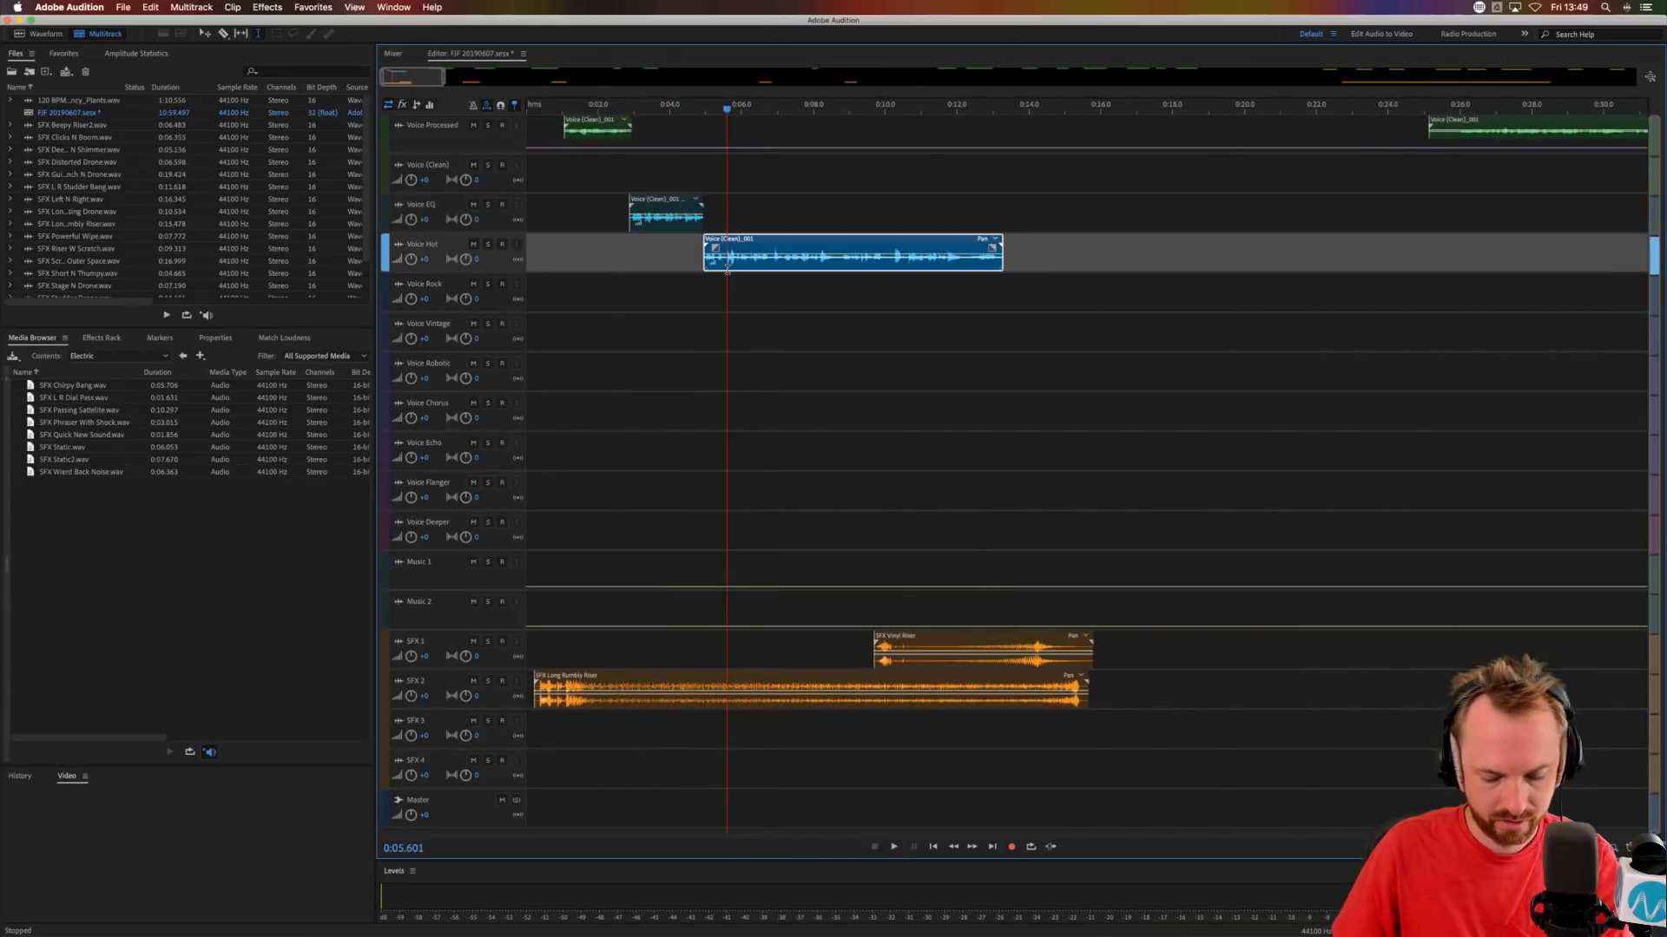
pyautogui.press('super+k')
pyautogui.moveTo(715, 243); pyautogui.dragTo(715, 208)
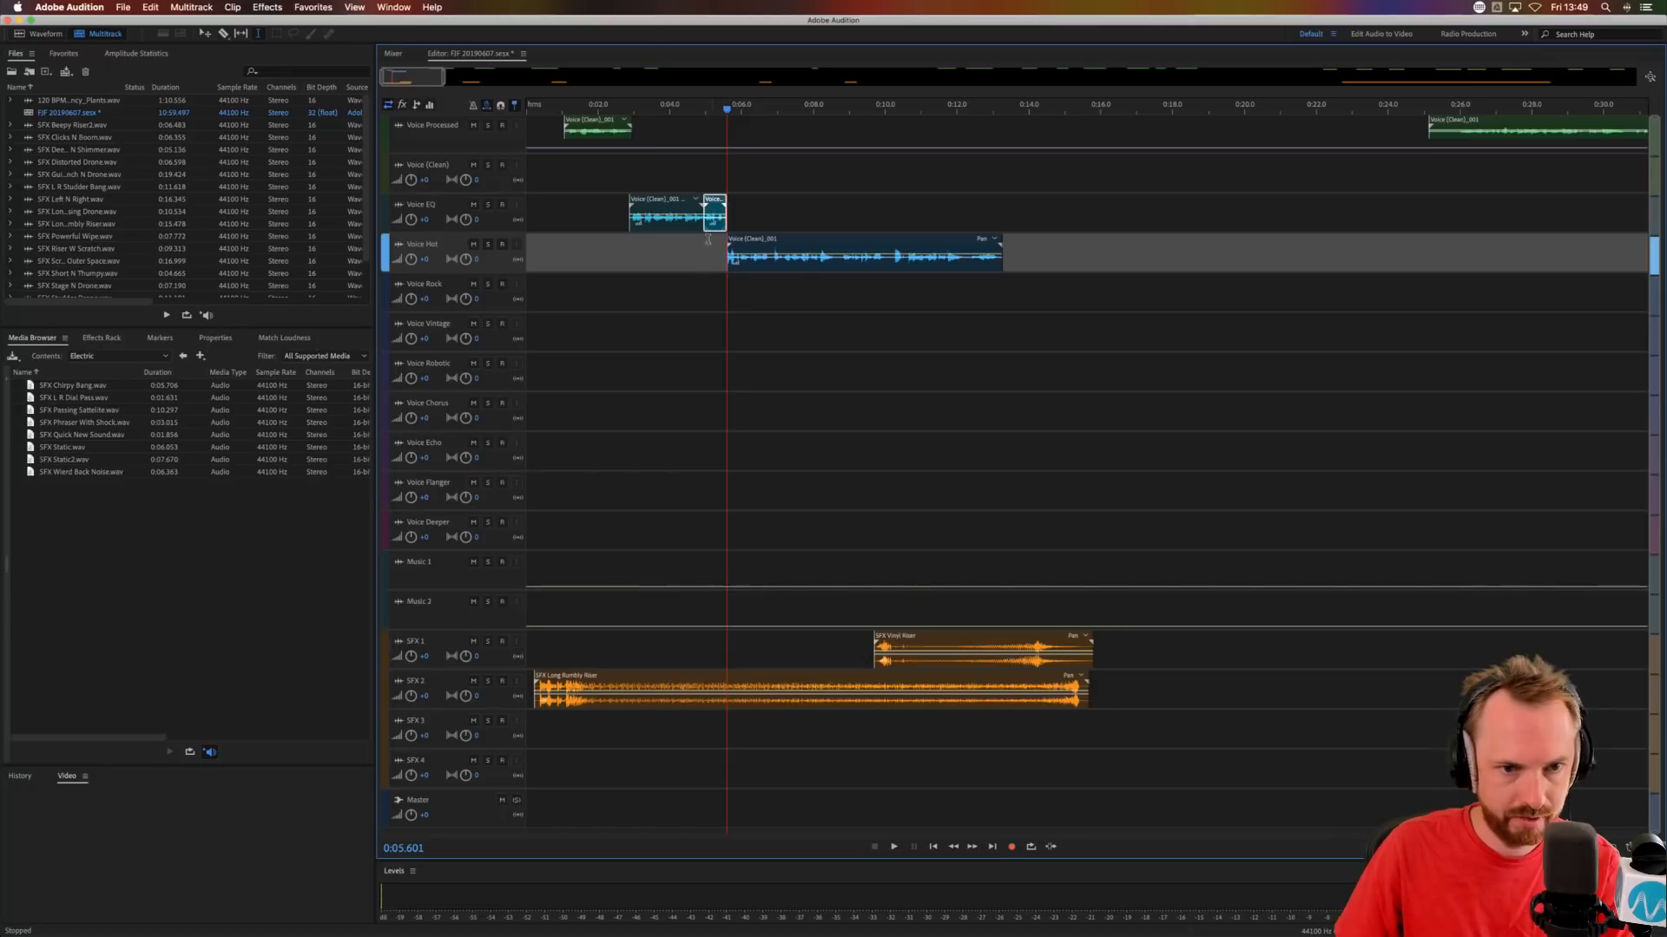
# Cut a gap of about 0.1 s from the Voice Hot clip at 0:06.798 and move the remainder to Voice Vintage, starting directly after the phrase.
pyautogui.click(701, 260)
pyautogui.press('space')
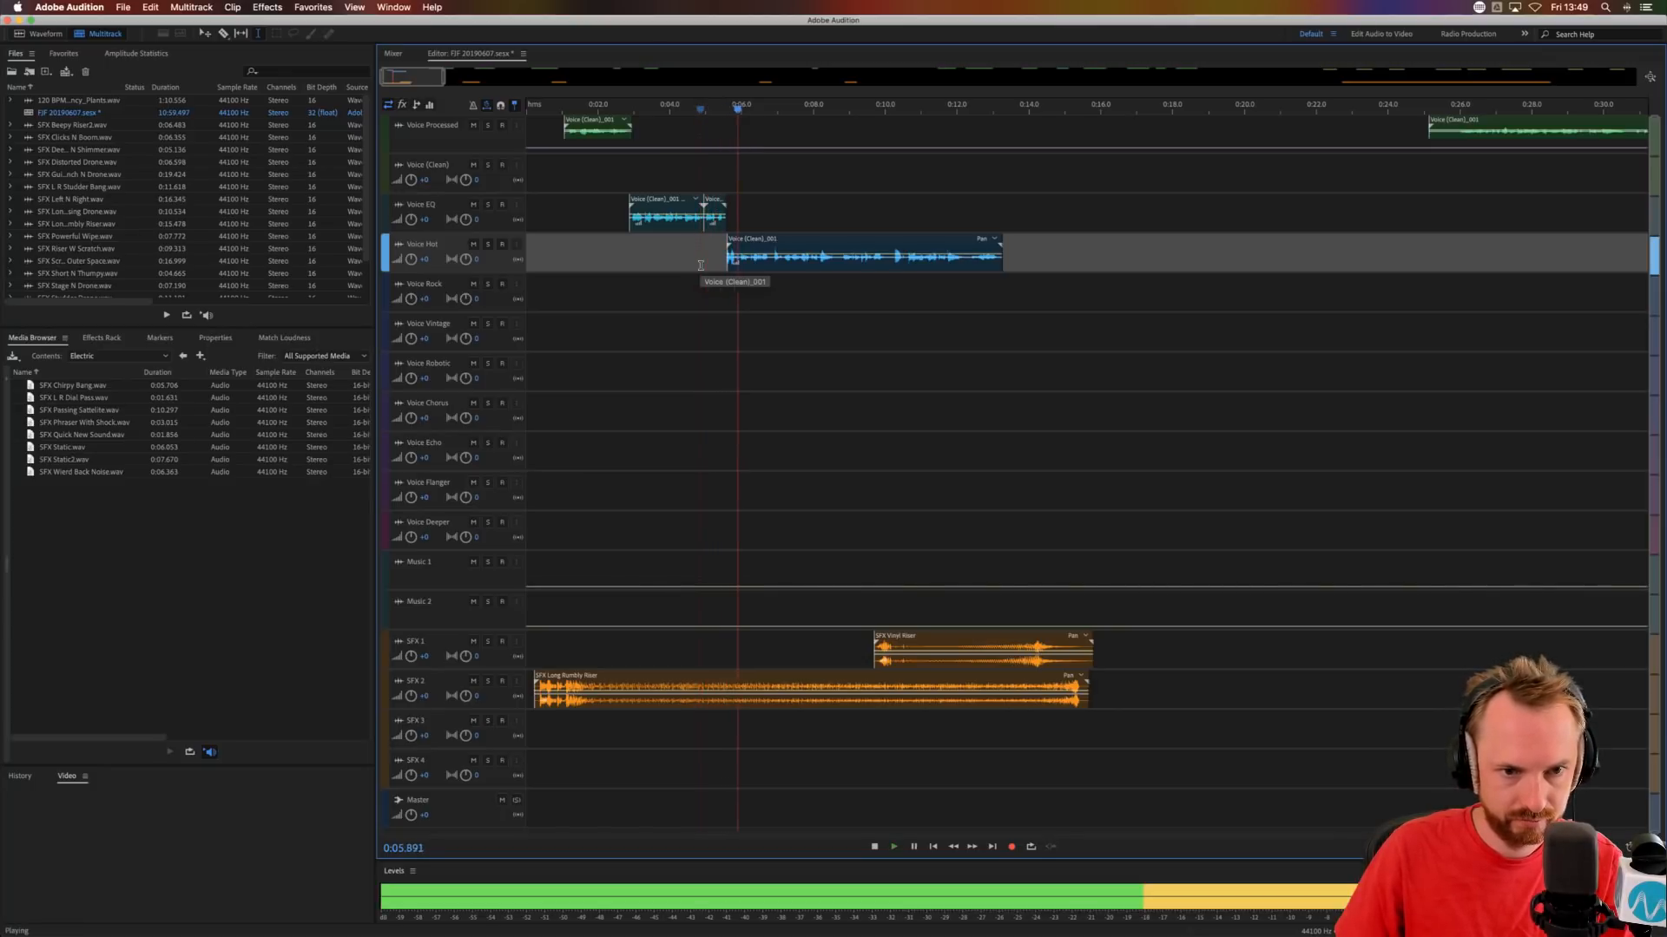
pyautogui.click(772, 268)
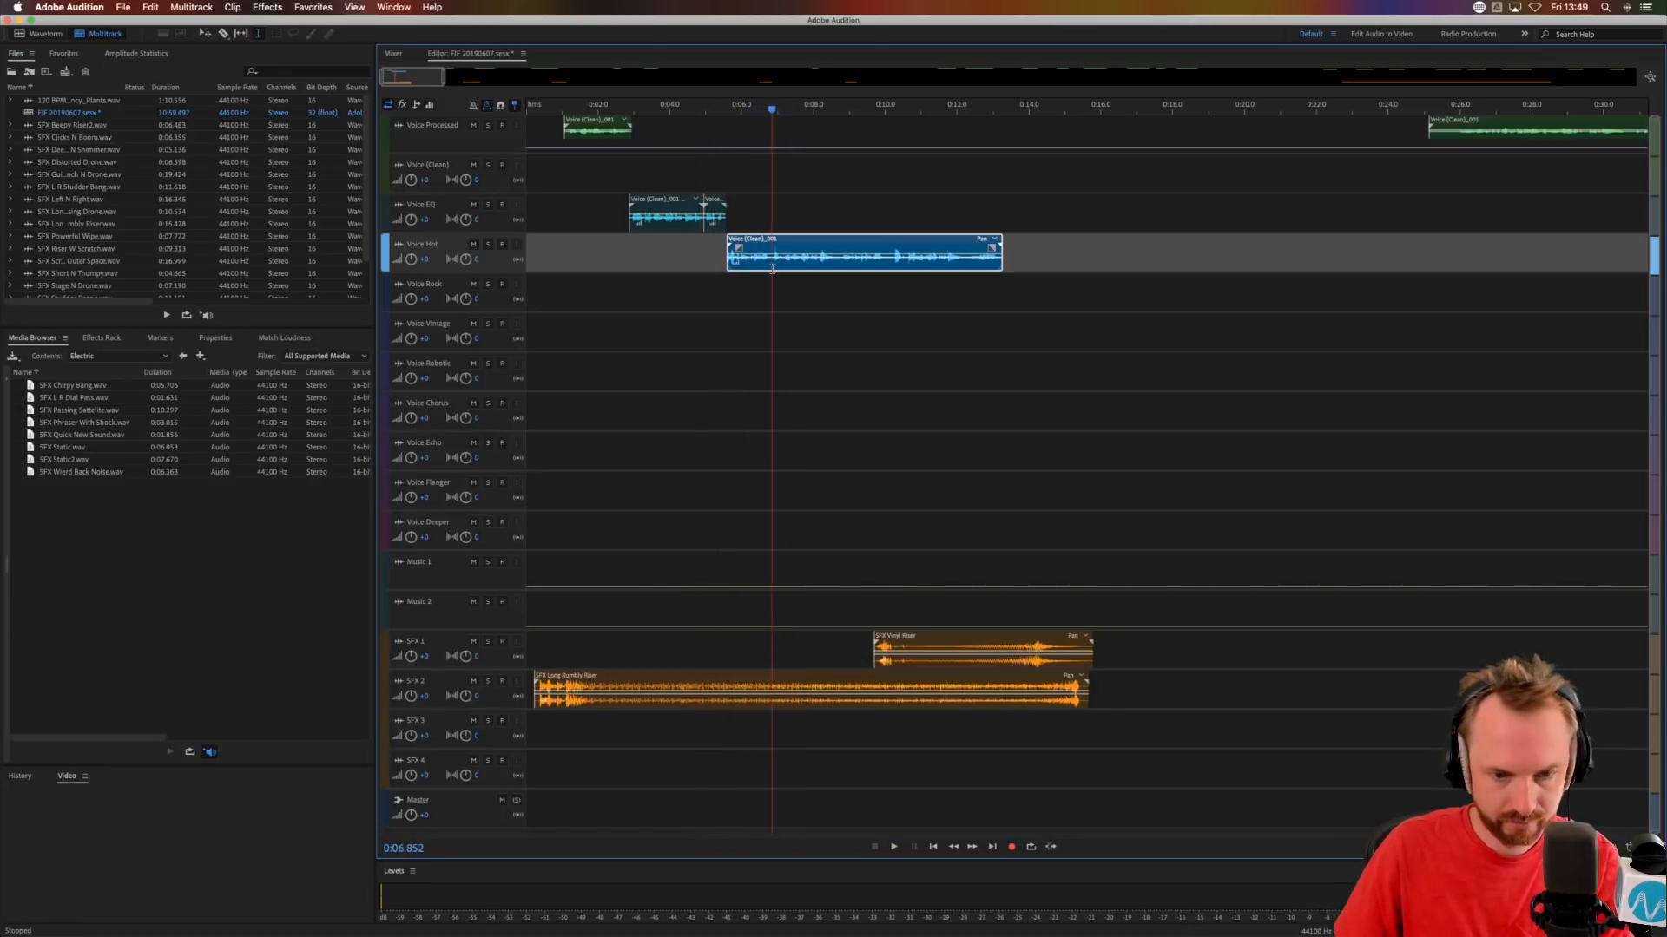
pyautogui.hotkey('alt', 'k')
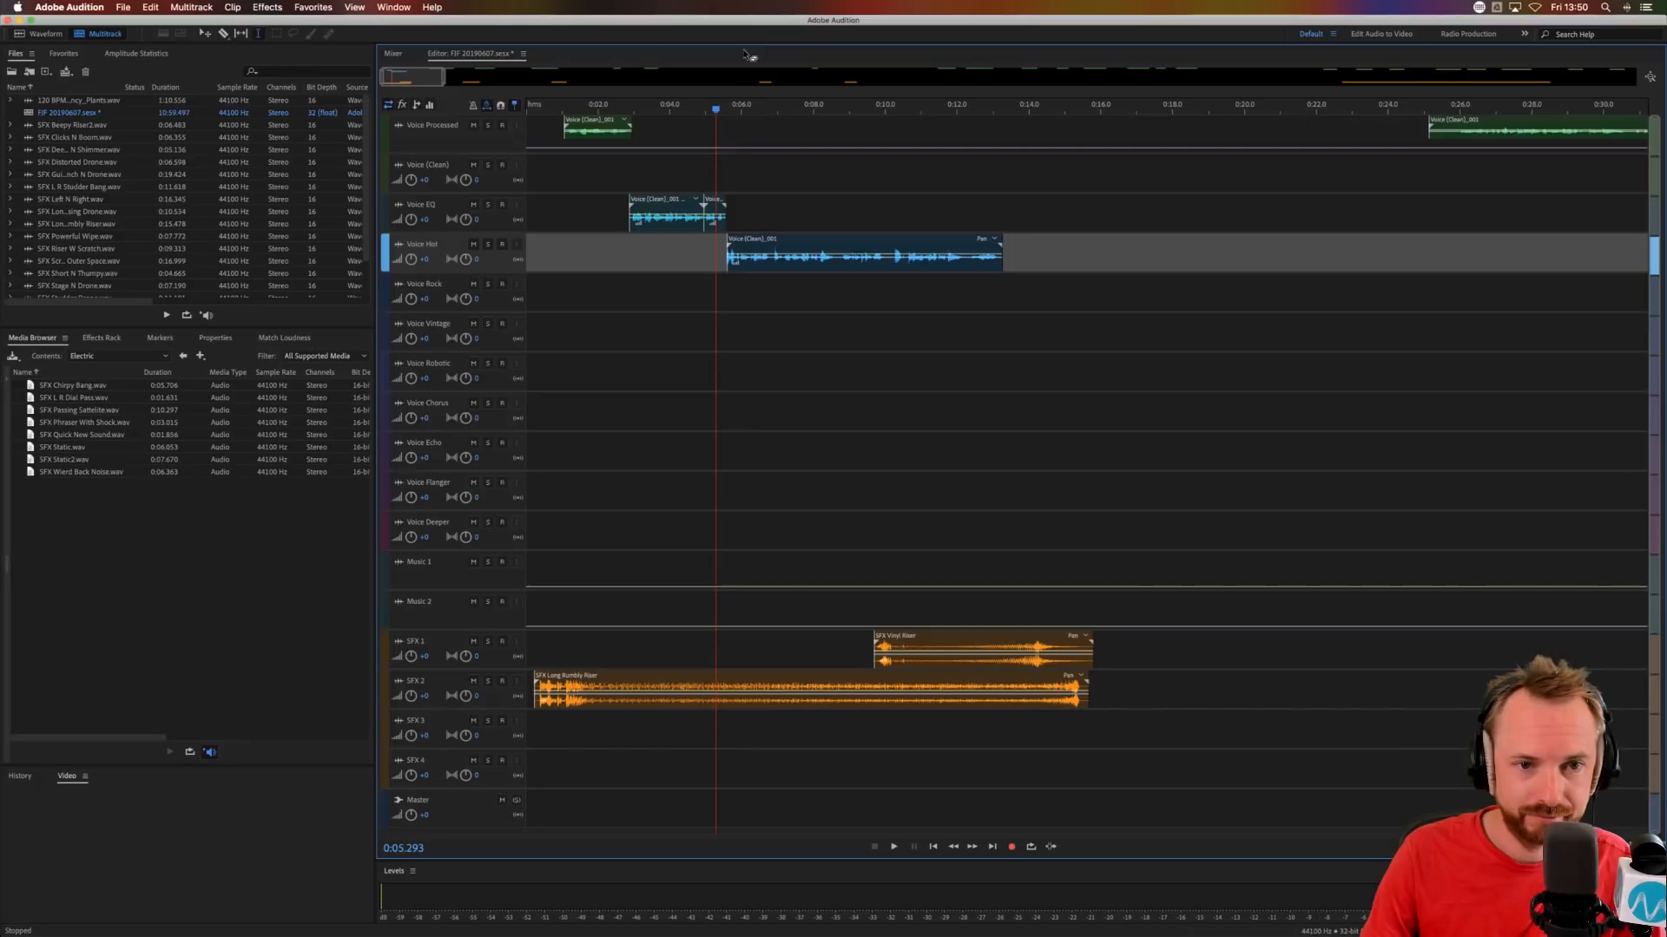
pyautogui.scroll(3, 831, 336)
pyautogui.click(807, 258)
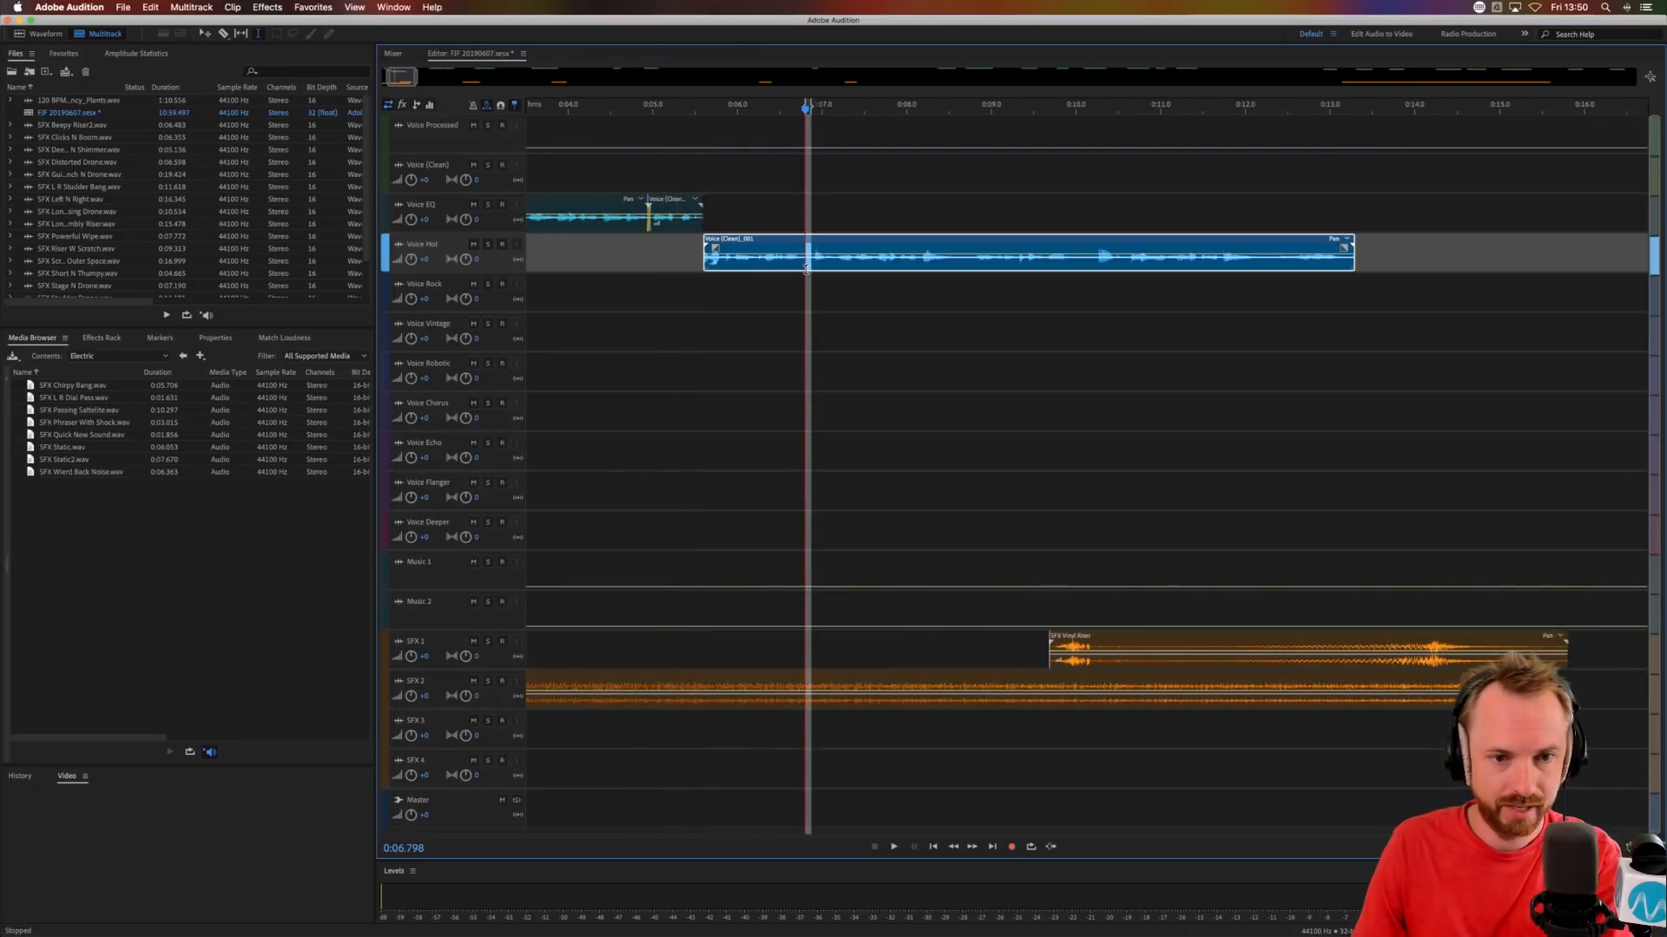
pyautogui.press('Delete')
pyautogui.click(744, 304)
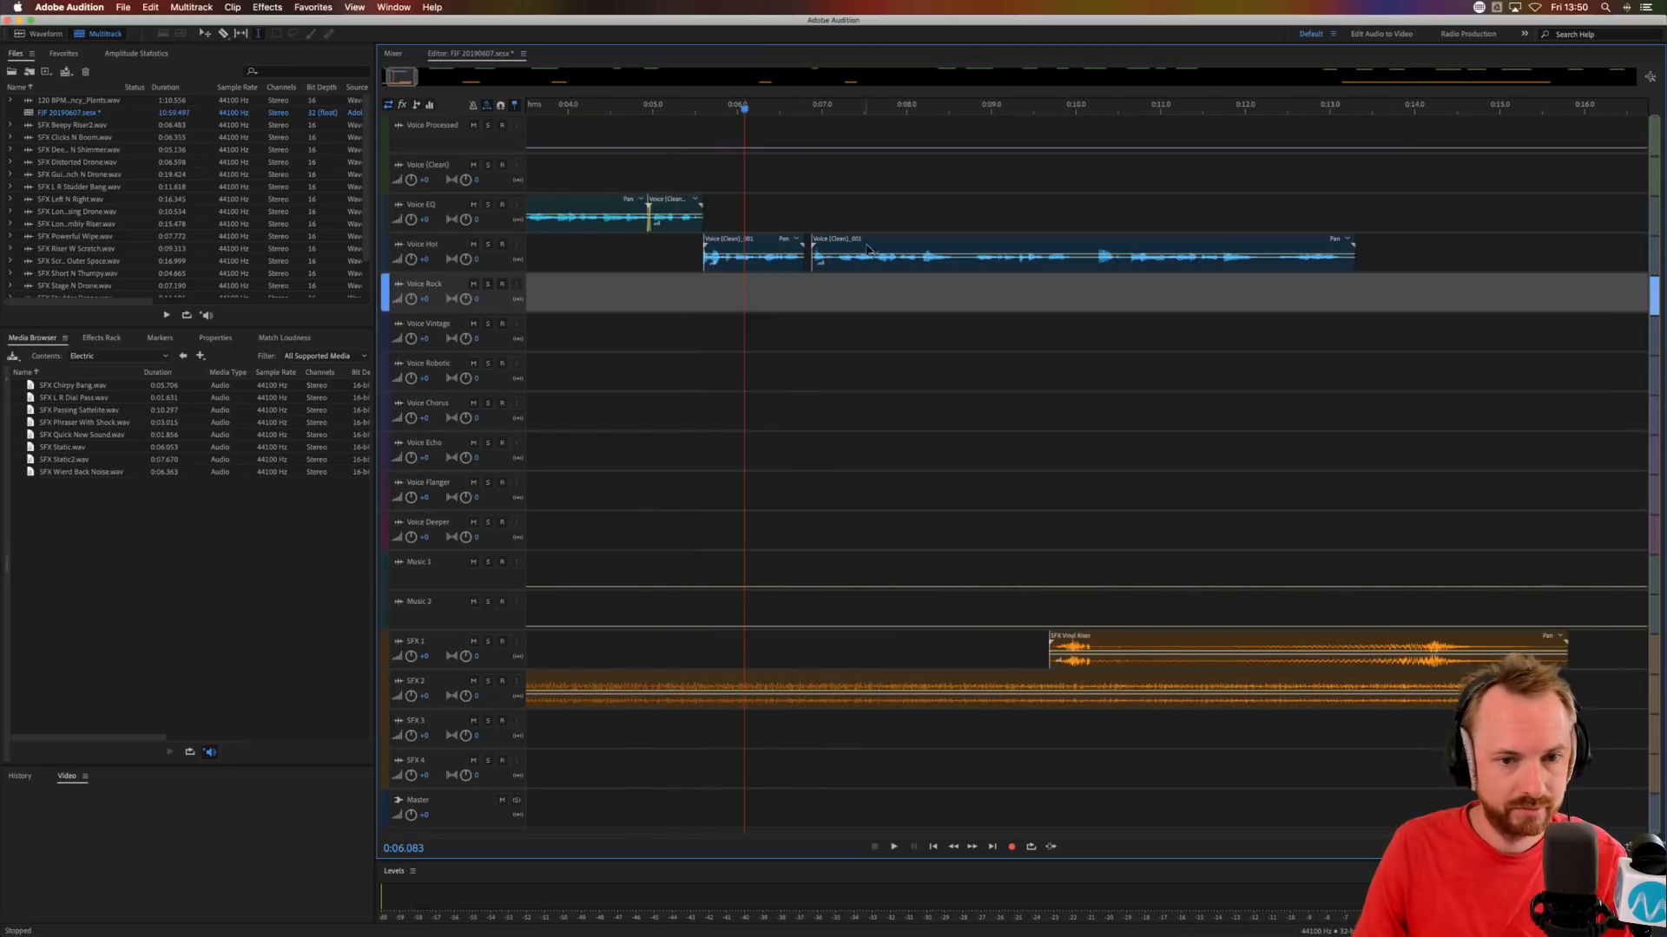
pyautogui.moveTo(853, 241); pyautogui.dragTo(847, 336)
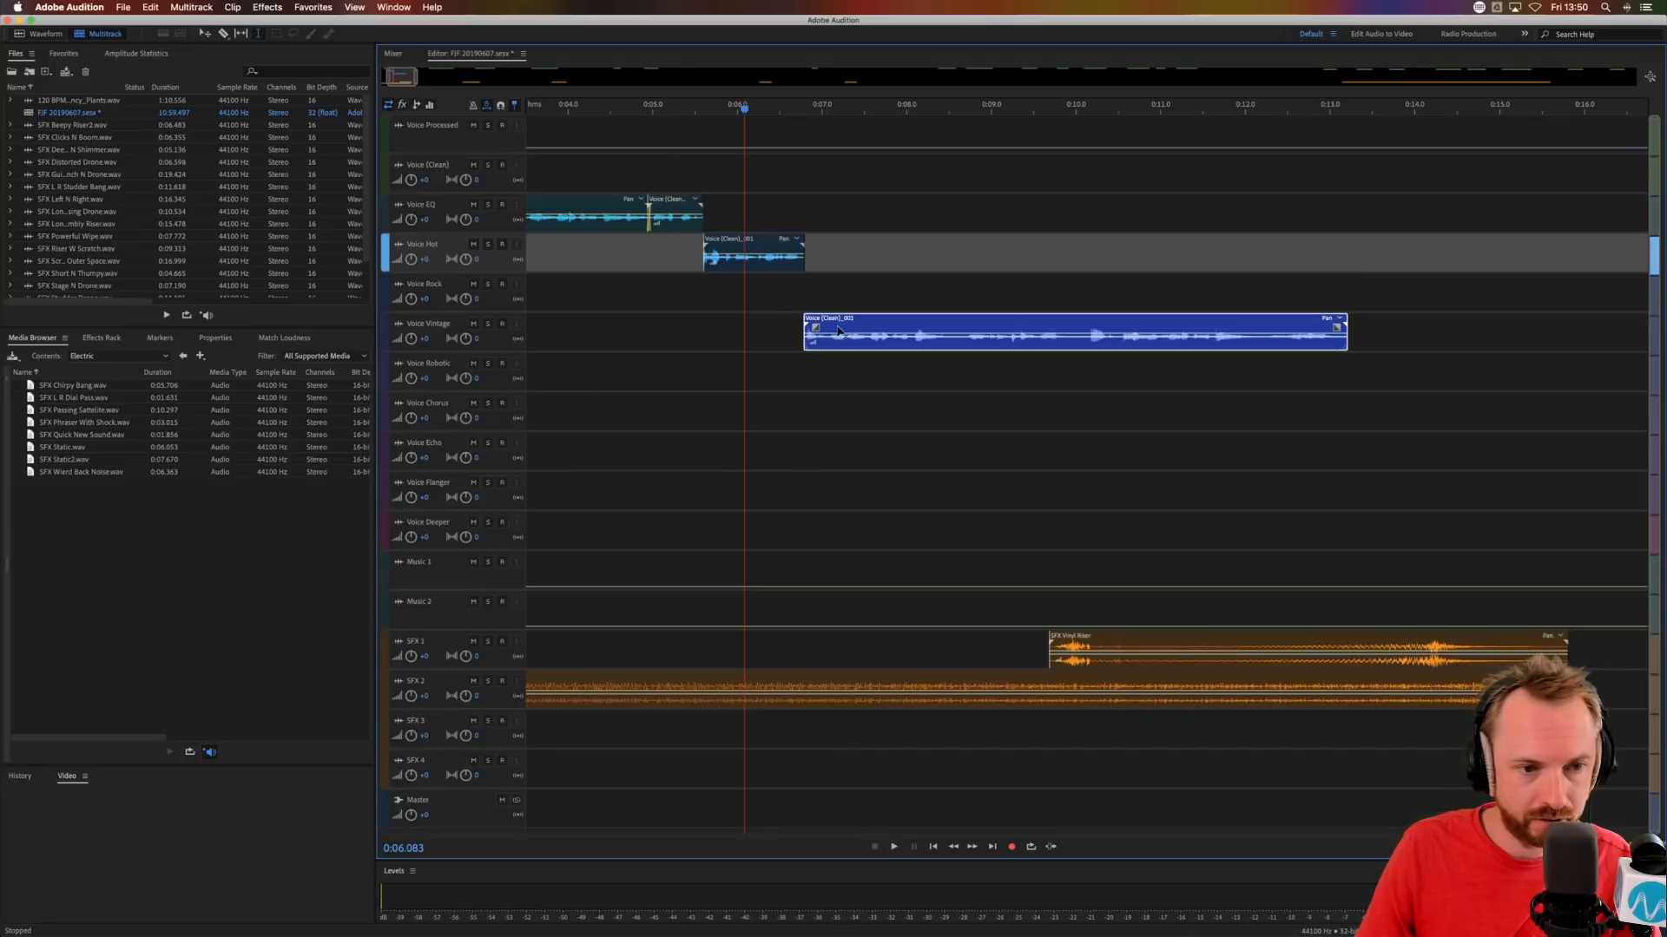
# Audition from about 0:06.1, cut a gap of about 0.1 s from the Voice Vintage clip at 0:08.582 and move the remainder to Voice Chorus.
pyautogui.click(753, 297)
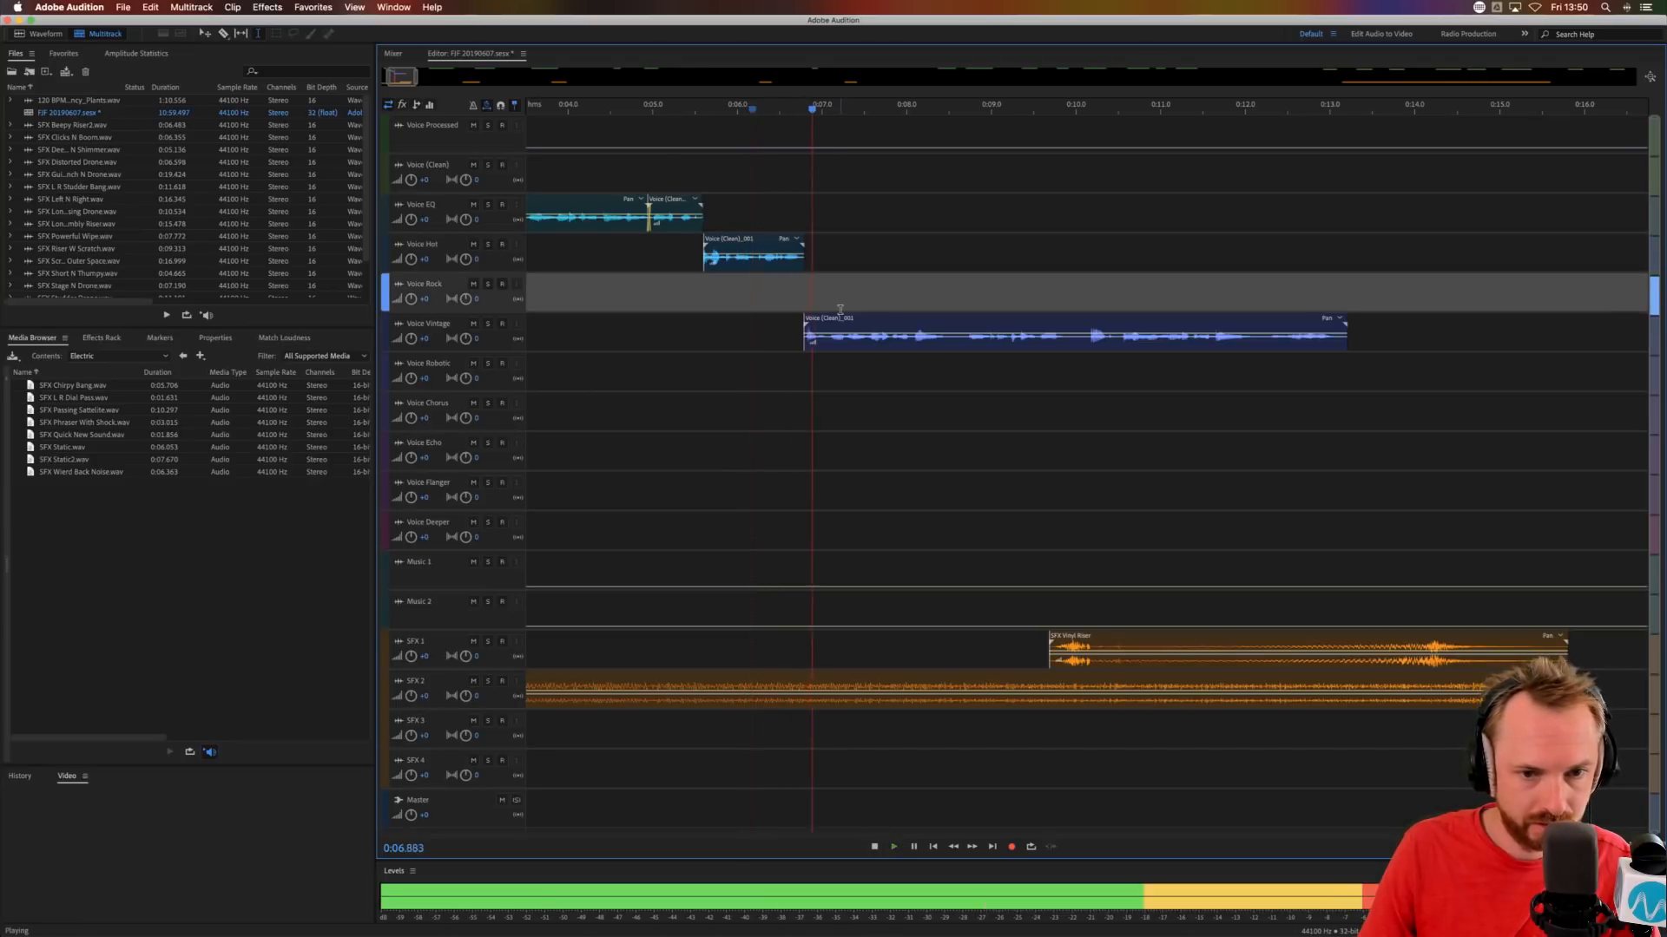
pyautogui.press('space')
pyautogui.moveTo(946, 345); pyautogui.dragTo(955, 348)
pyautogui.press('Delete')
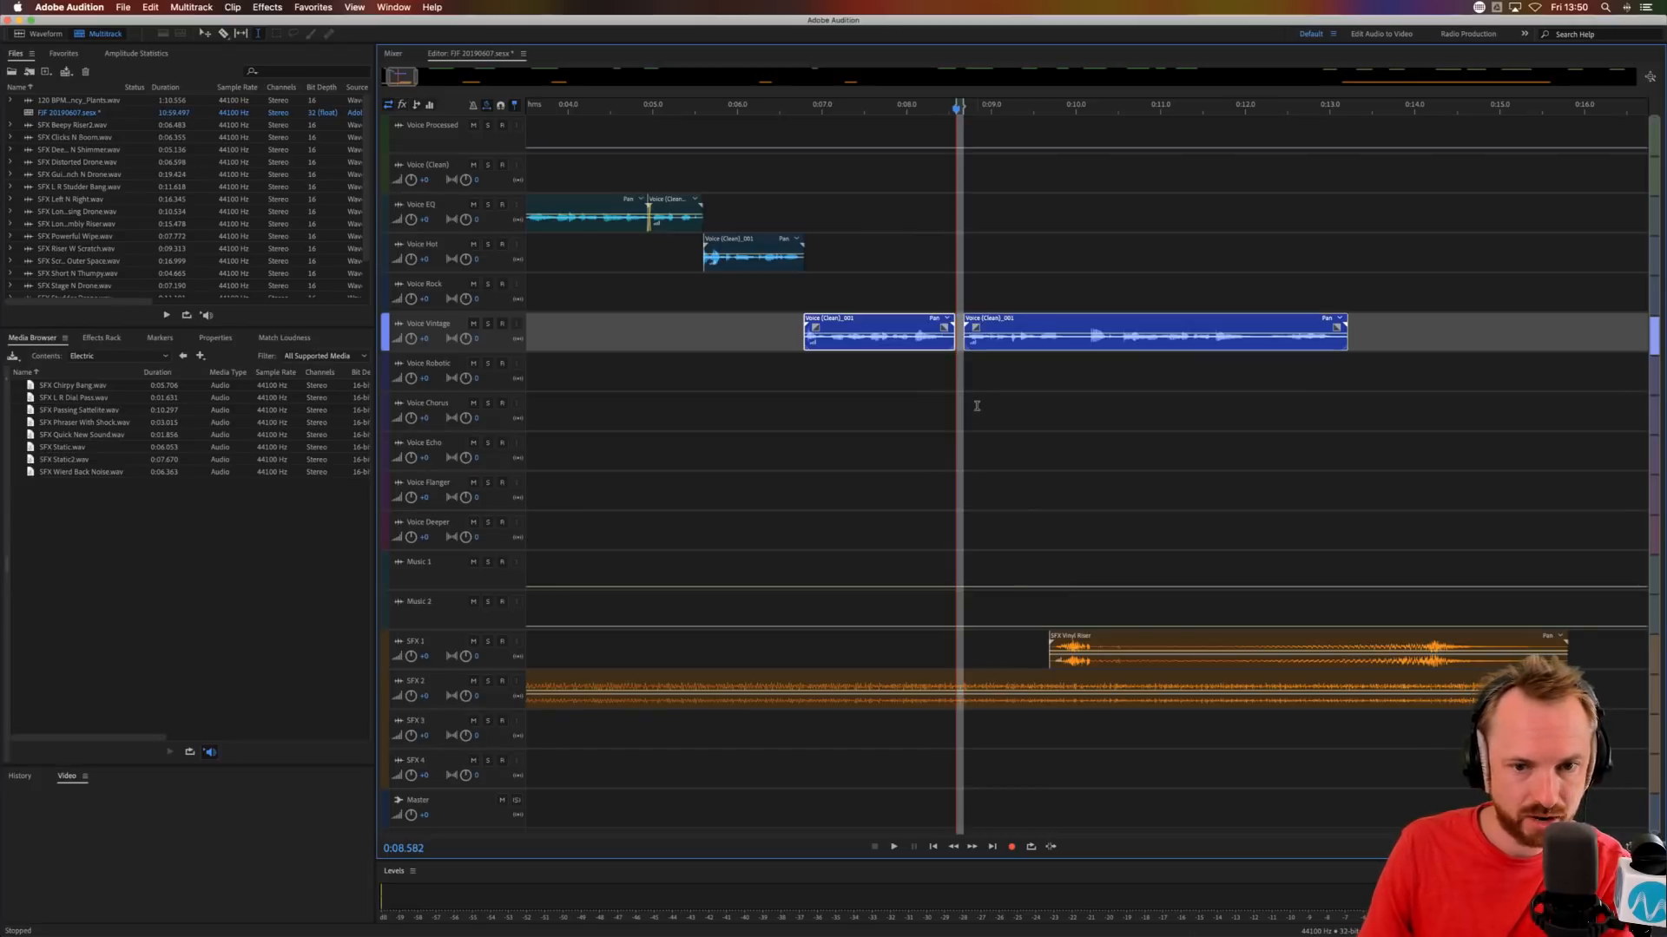
pyautogui.click(790, 419)
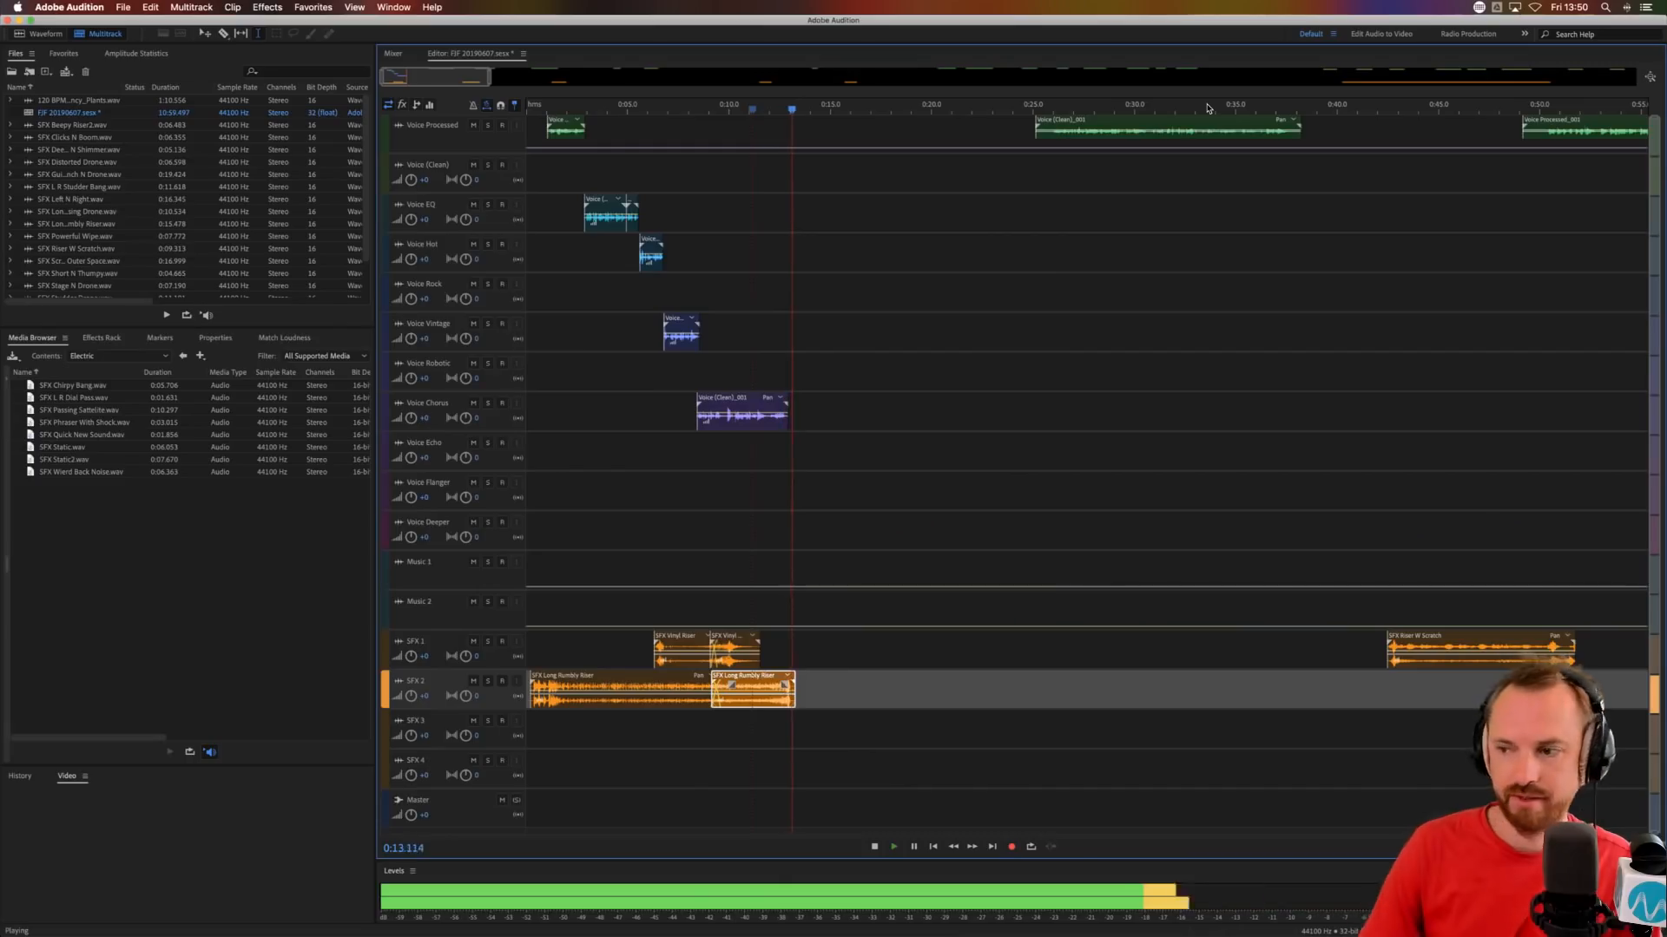
pyautogui.press('space')
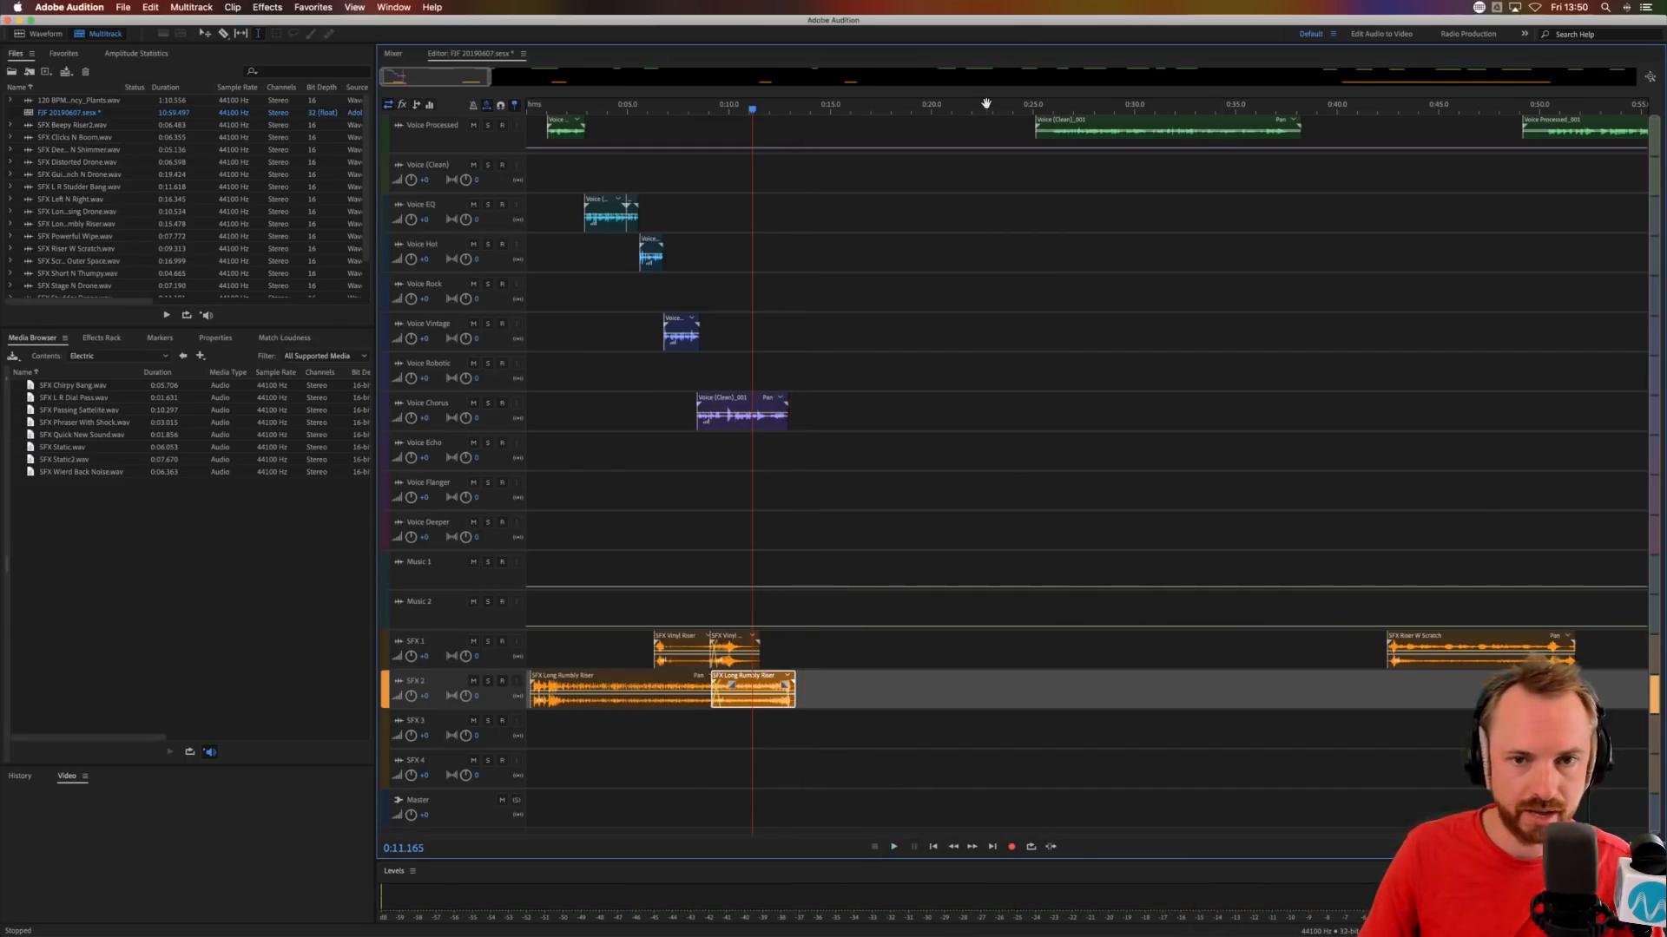
# Move the SFX Riser W Scratch clip on SFX 1 to start at about 0:25, below the next Voice Processed clip.
pyautogui.scroll(-2, 986, 103)
pyautogui.moveTo(1030, 634); pyautogui.dragTo(831, 635)
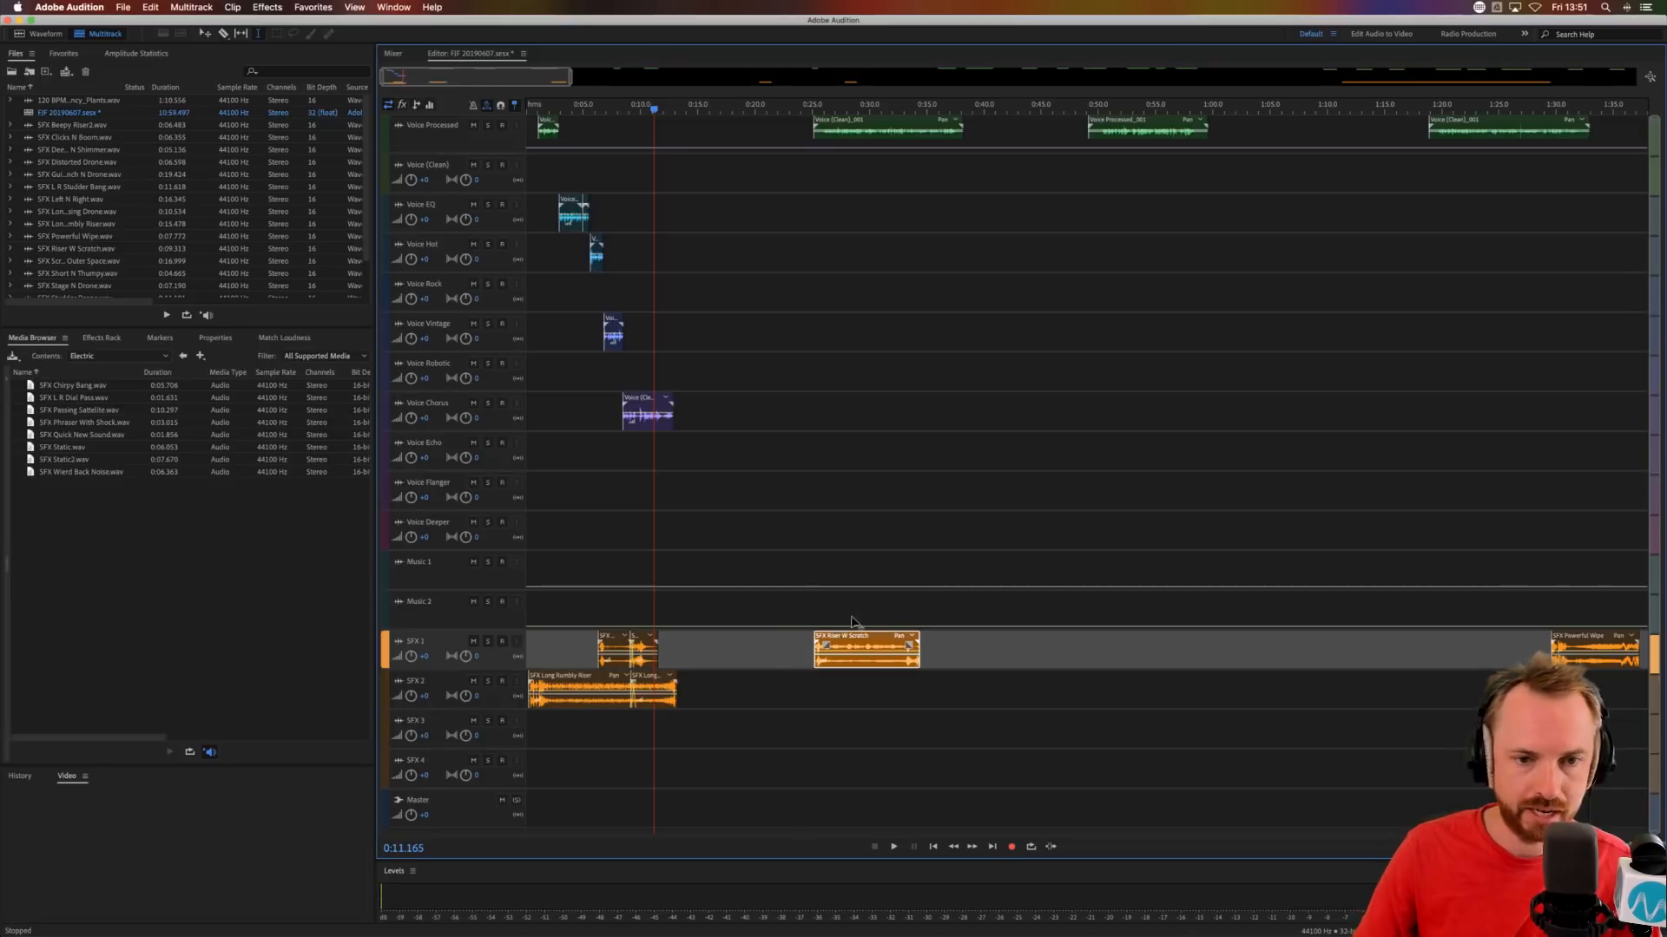
pyautogui.click(821, 209)
# Move the Voice Processed clip at about 0:25 to the Voice Robotic track, starting slightly after the riser.
pyautogui.scroll(5, 827, 108)
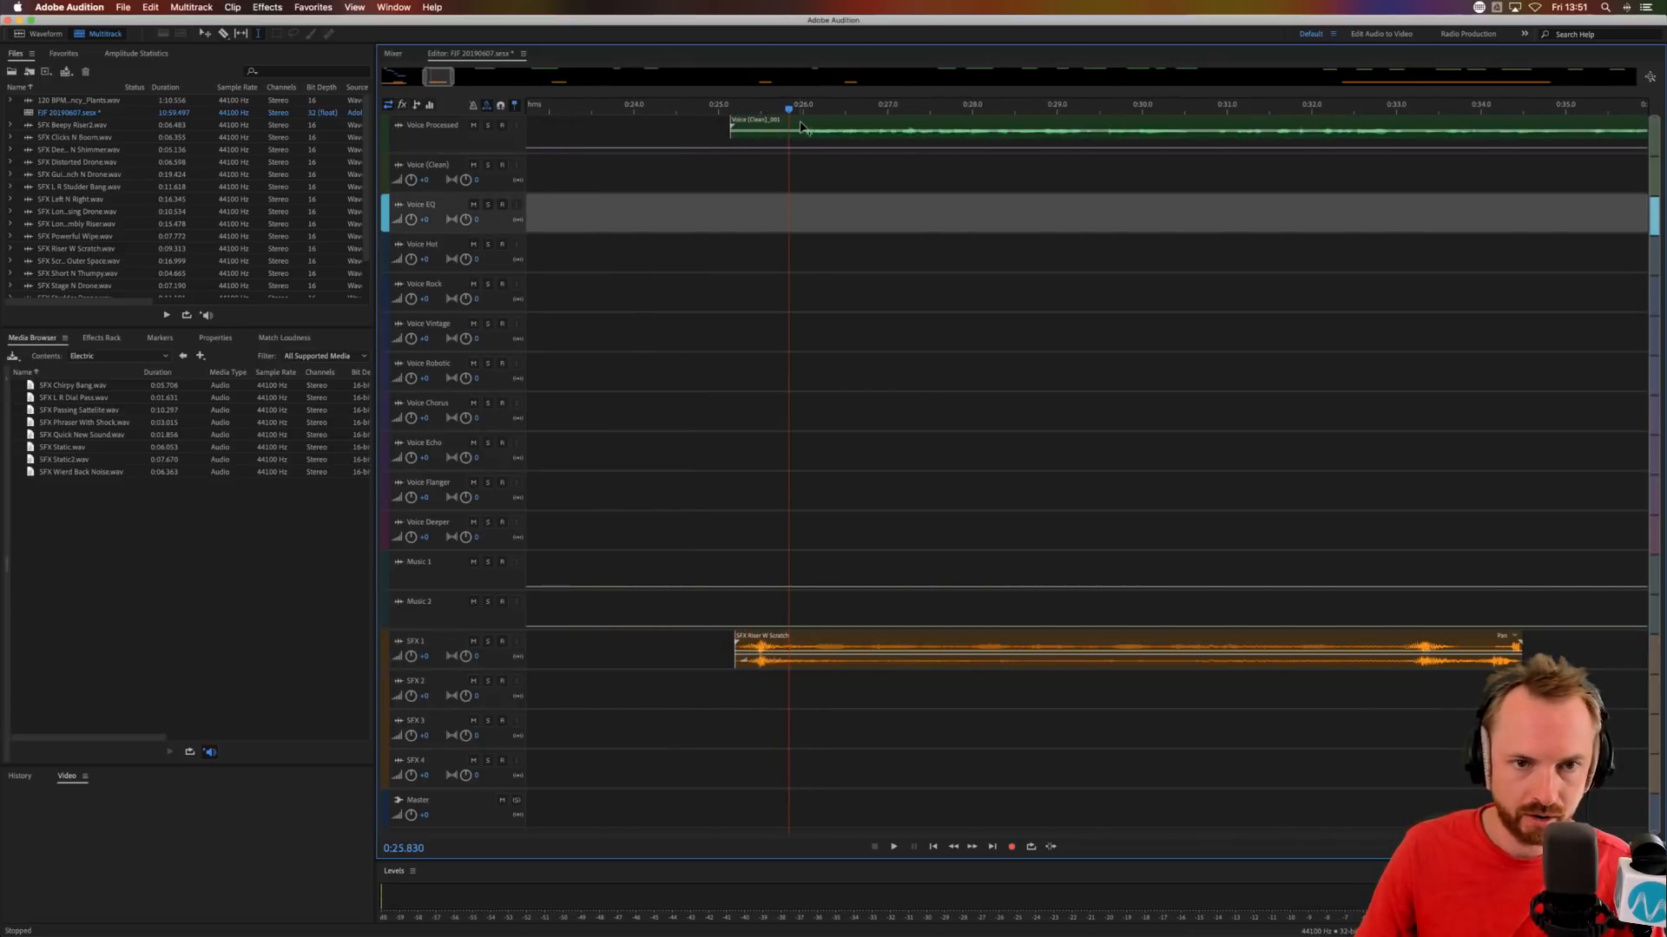
pyautogui.scroll(2, 512, 202)
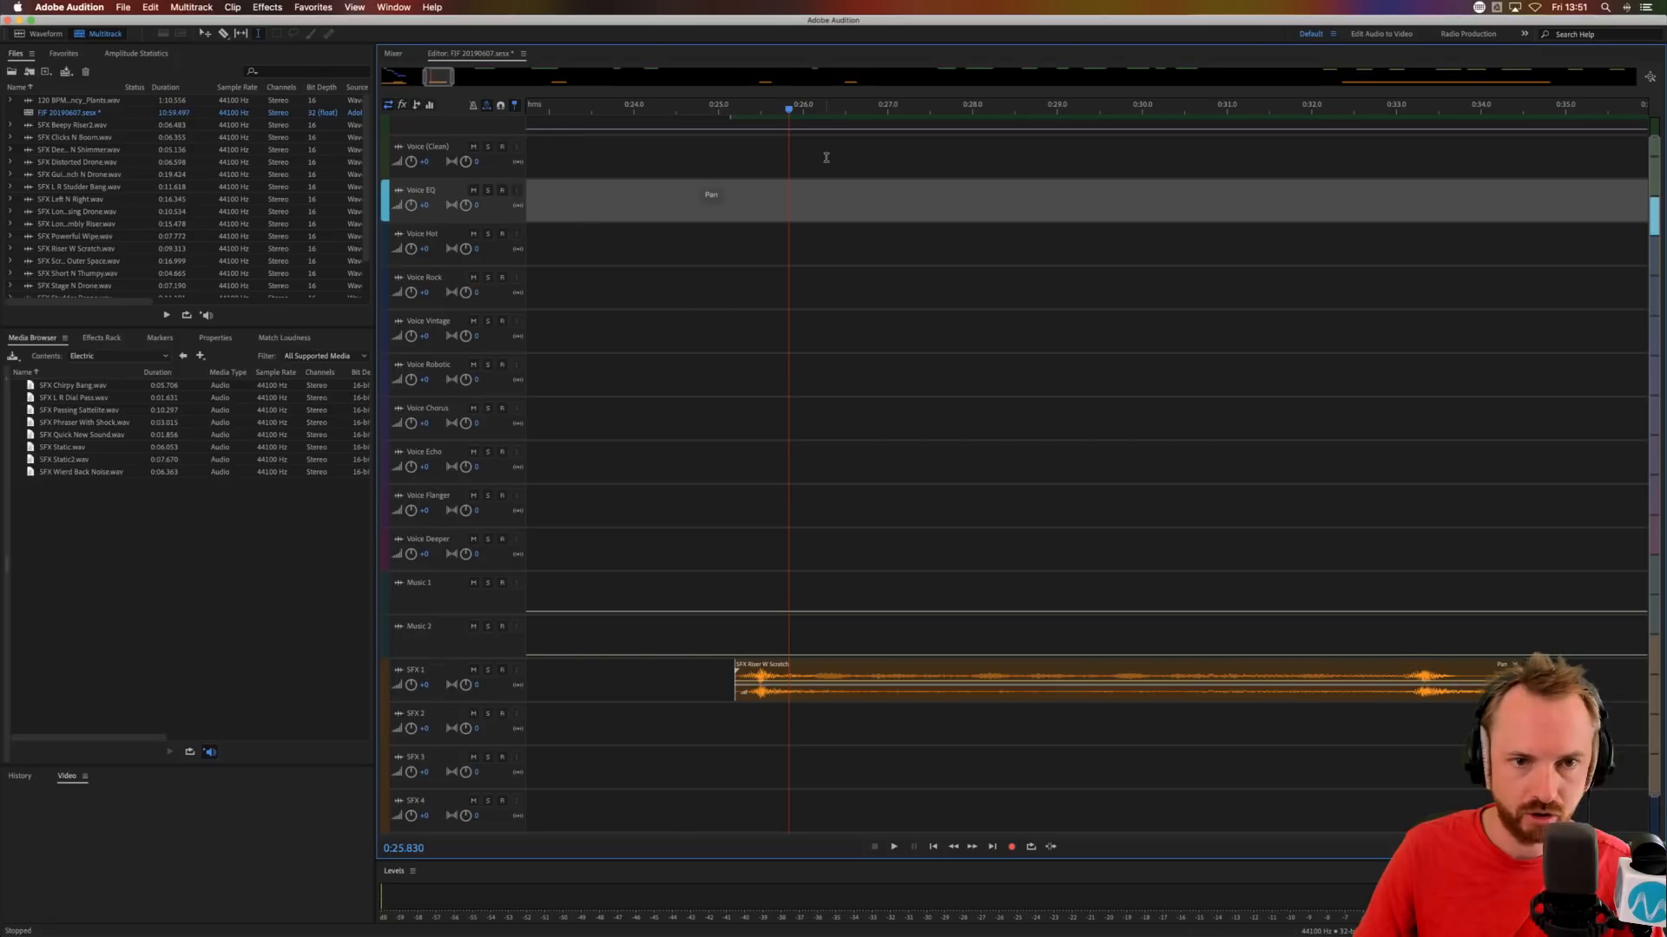
pyautogui.scroll(1, 825, 157)
pyautogui.moveTo(730, 135); pyautogui.dragTo(777, 401)
# Cut a gap of about 0.1 s from the Voice Robotic clip at 0:30.145 and move the remainder to Voice Chorus.
pyautogui.click(1151, 411)
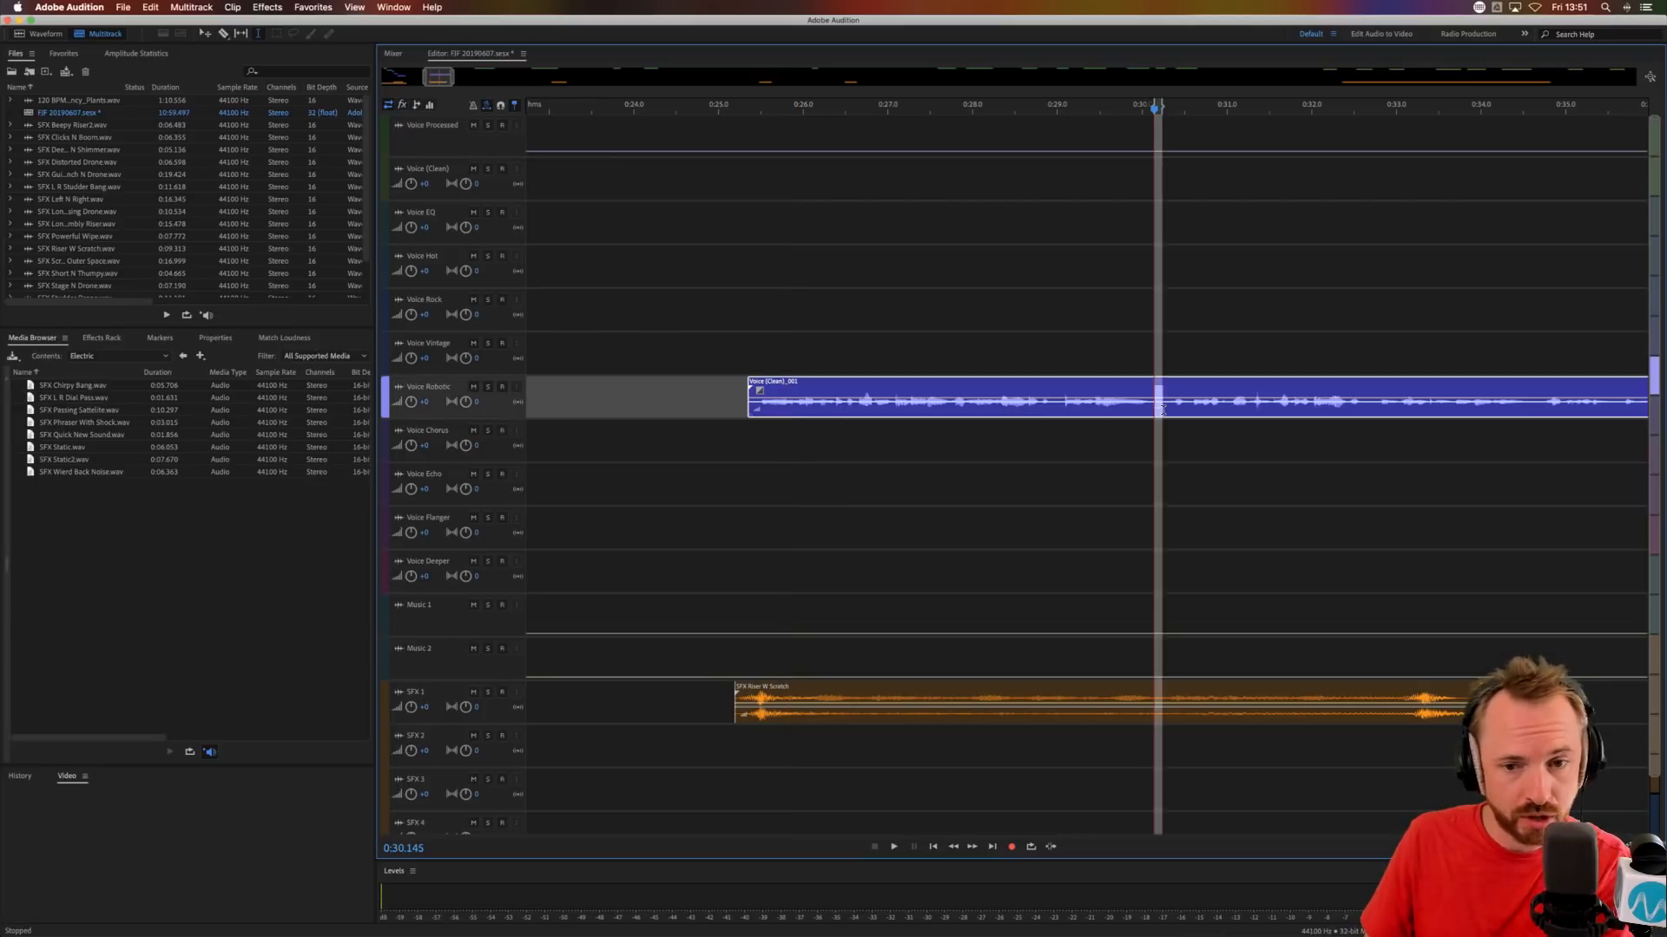
pyautogui.press('super+k')
pyautogui.click(1134, 451)
pyautogui.moveTo(1197, 412); pyautogui.dragTo(1194, 432)
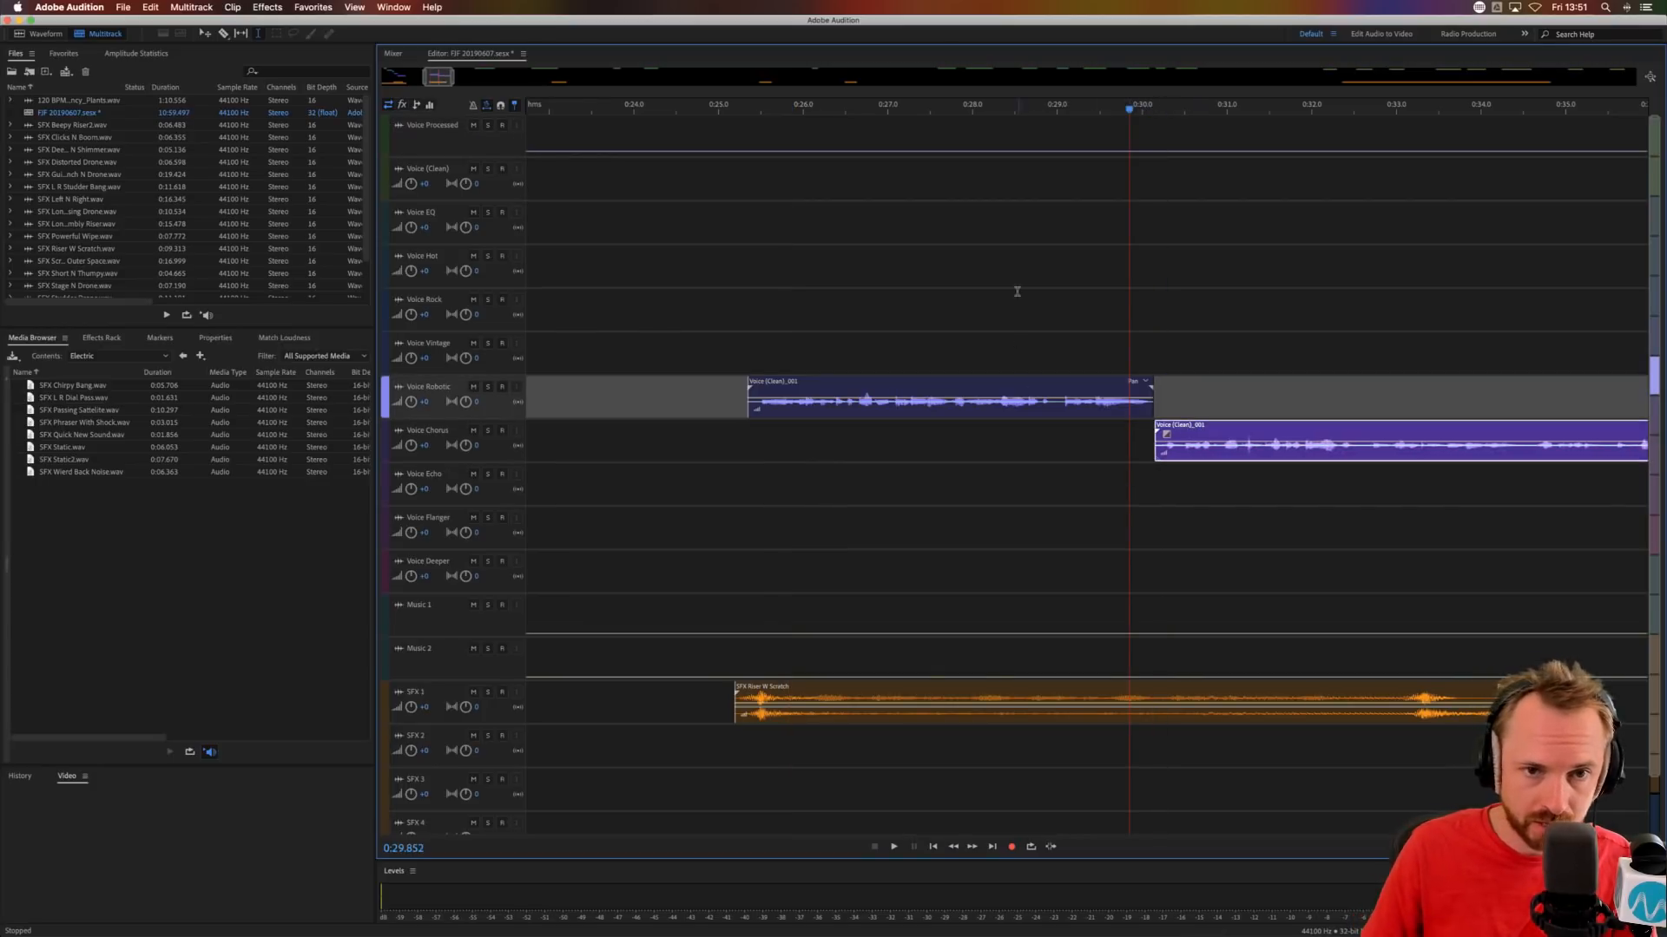
# Cut a gap of about 0.1 s from the second Voice Chorus clip at about 0:34.4 and move the remainder to Voice Echo, closing the gap.
pyautogui.scroll(-4, 867, 113)
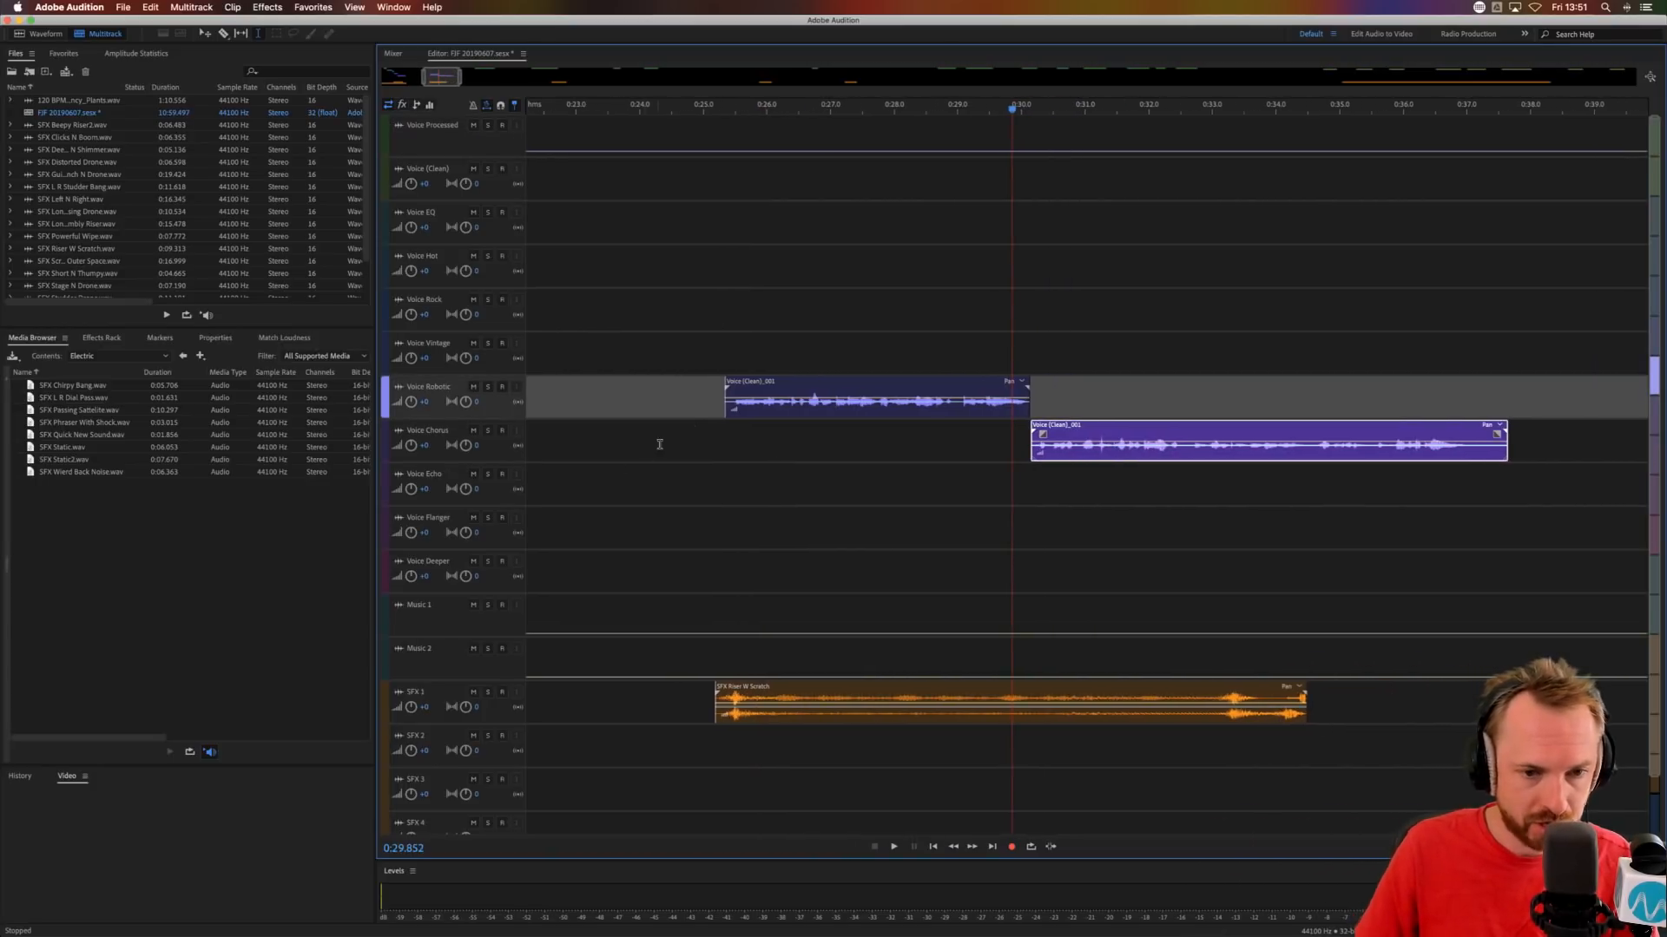
pyautogui.click(710, 449)
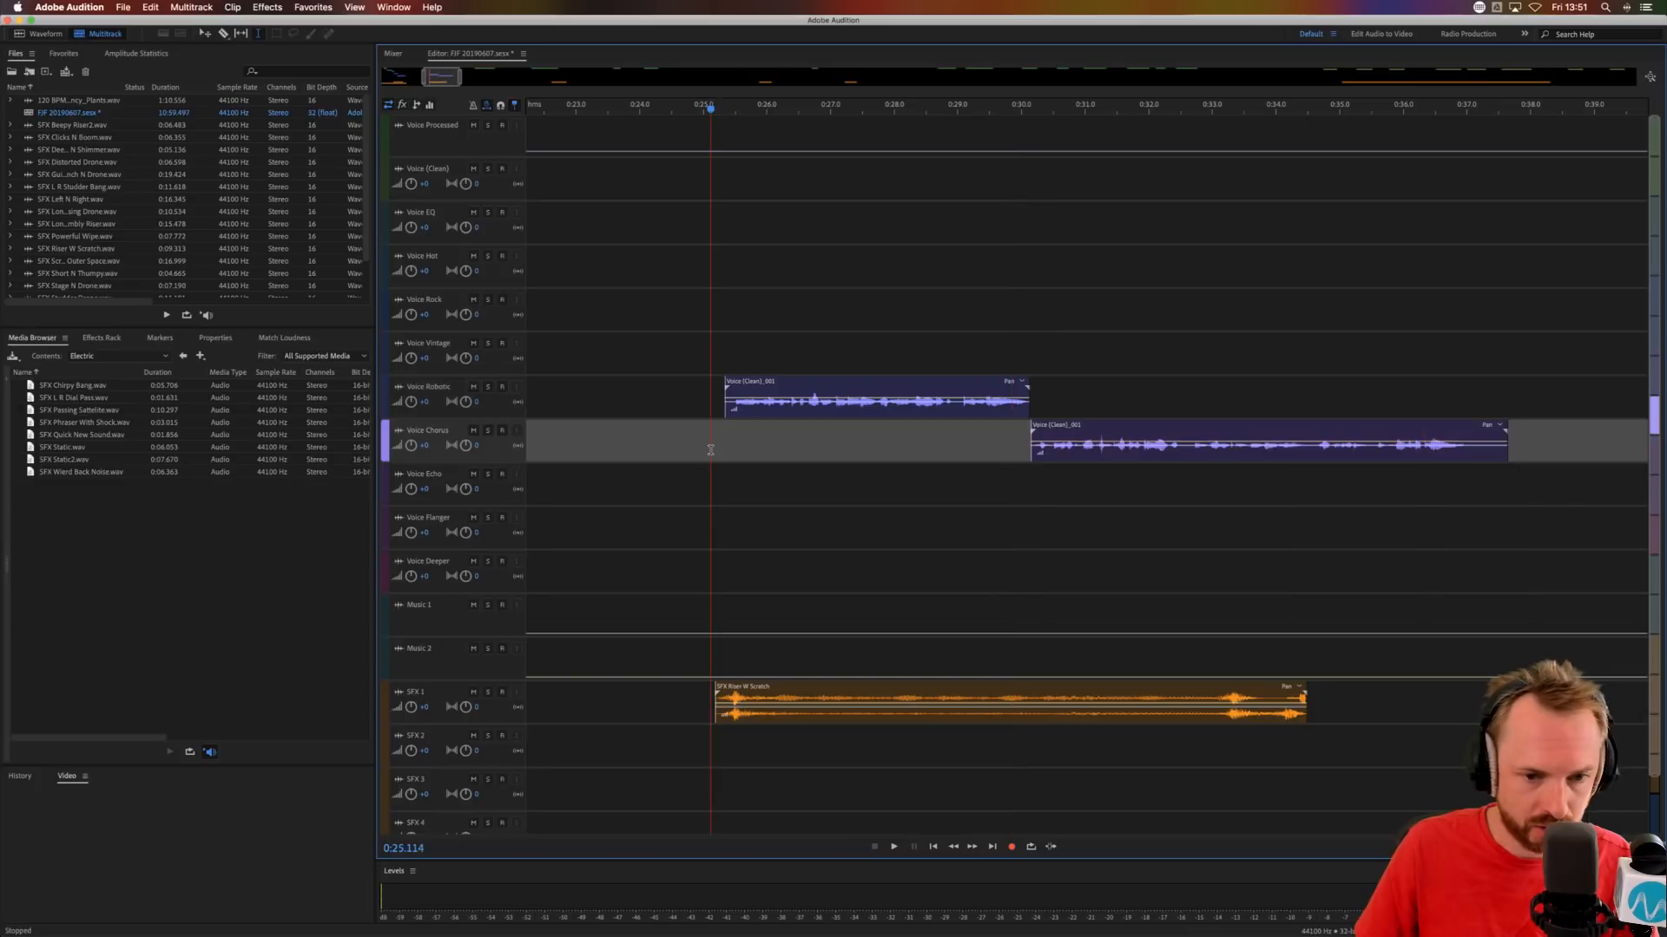
pyautogui.click(1302, 456)
pyautogui.press('super+k')
pyautogui.click(1284, 501)
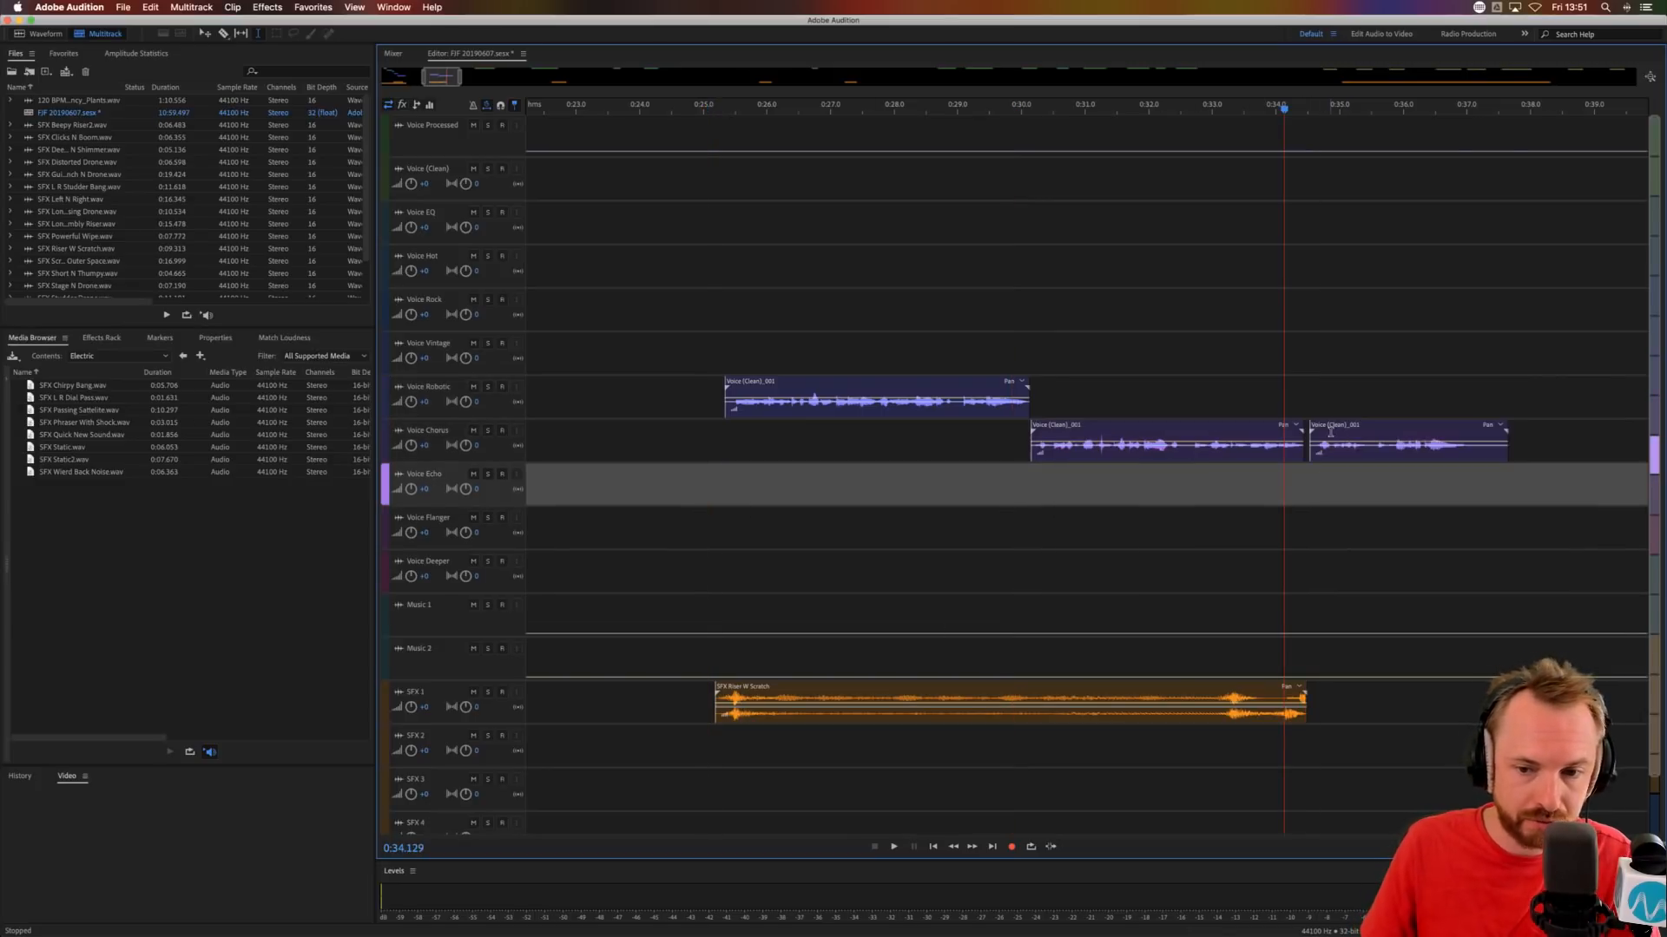
pyautogui.moveTo(1331, 431); pyautogui.dragTo(1321, 476)
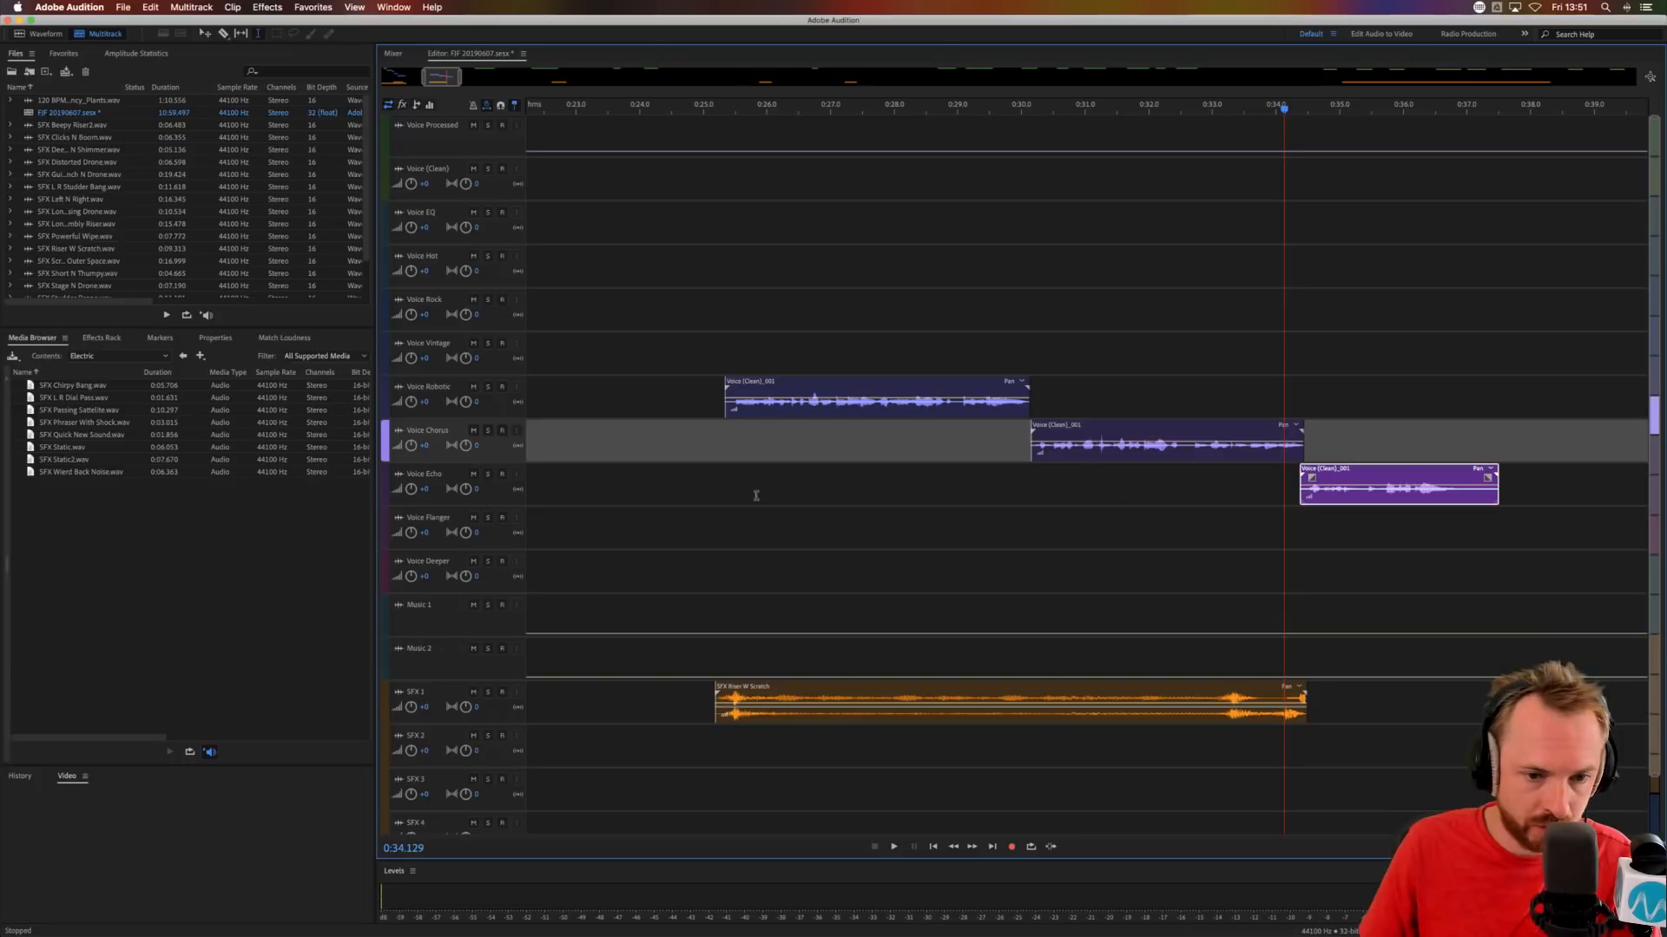
# Audition the phrase from 0:25.196 and move the Voice Robotic clip to the Voice Flanger track.
pyautogui.click(716, 523)
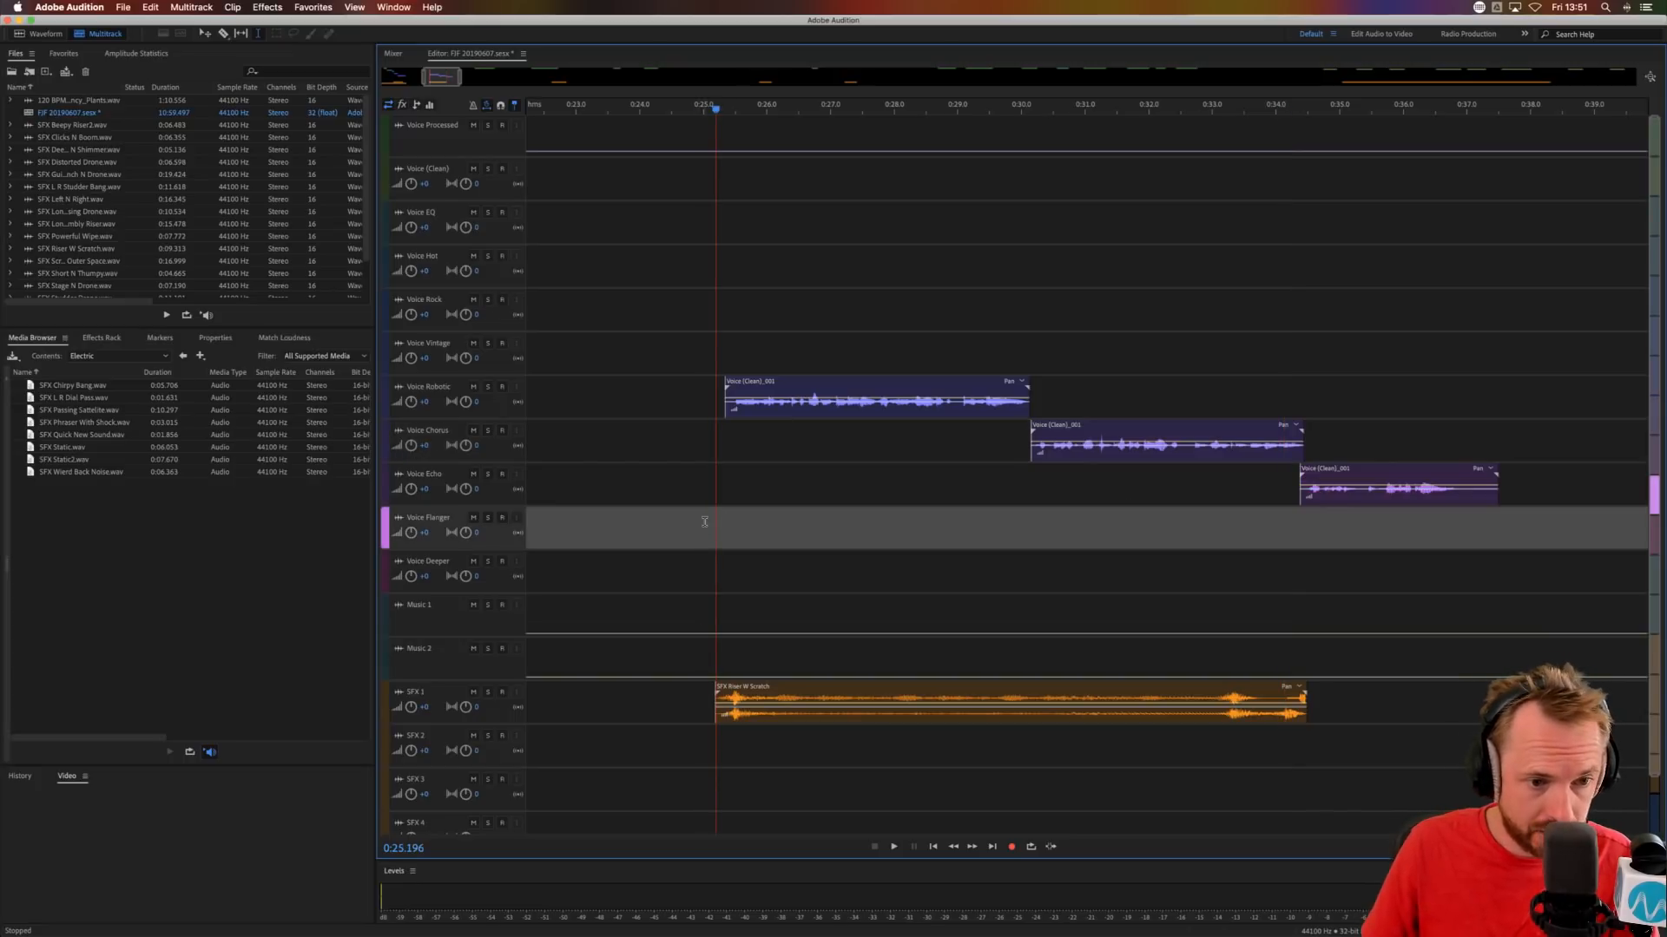
pyautogui.moveTo(819, 408); pyautogui.dragTo(816, 531)
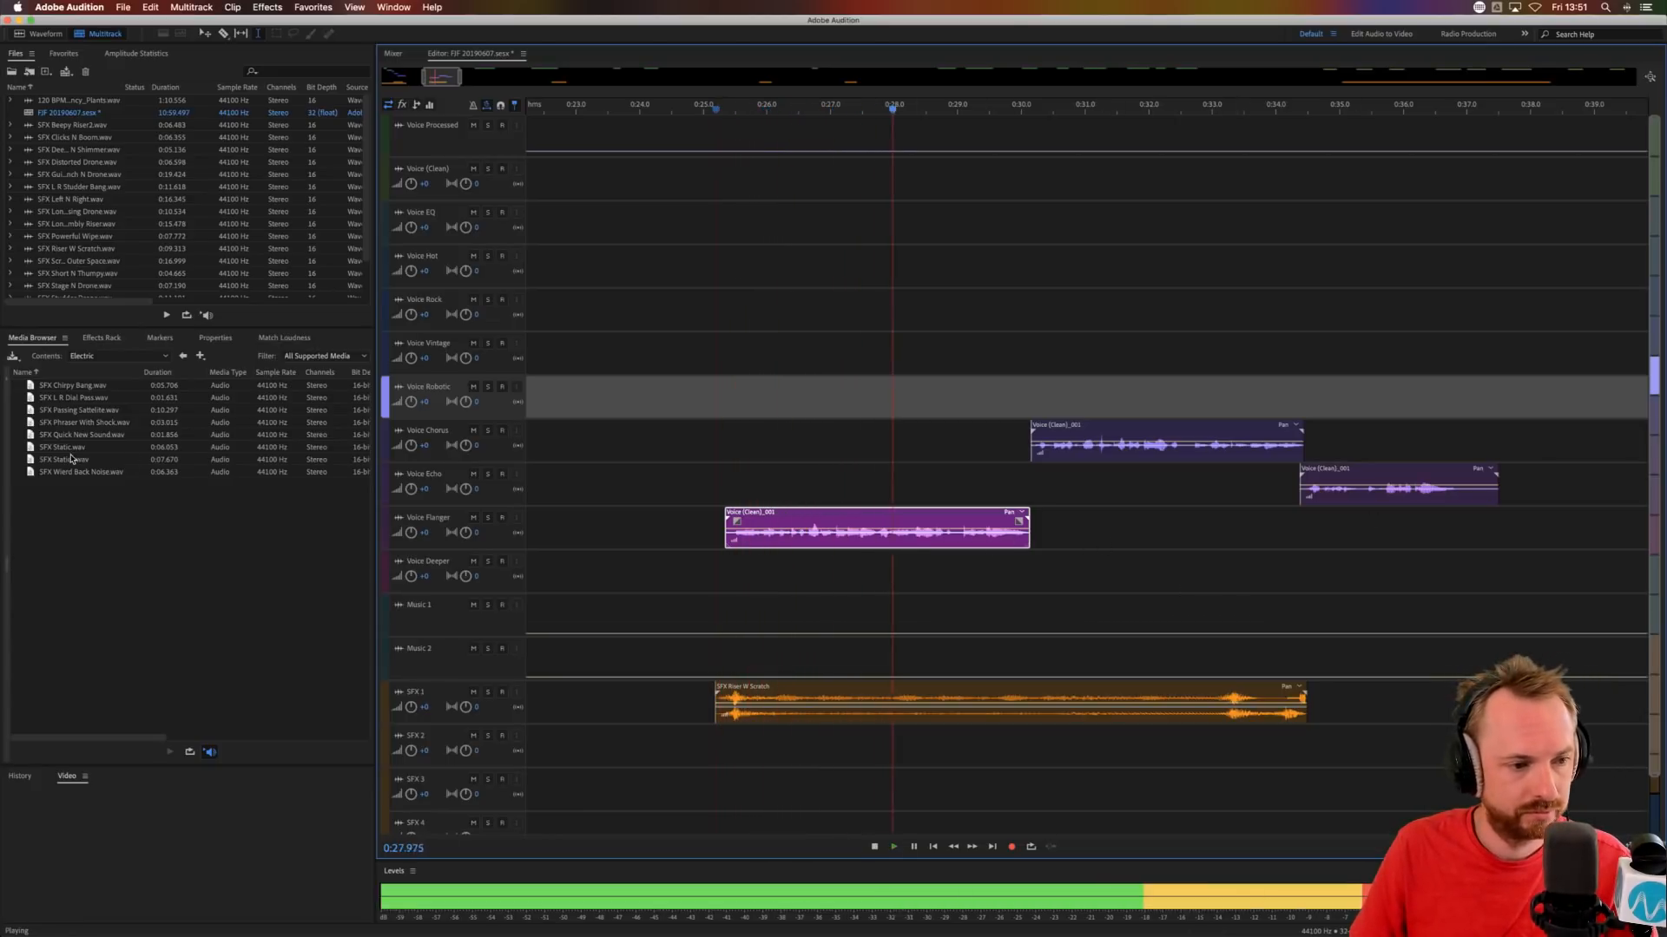
# Add SFX Static.wav to SFX 2, shift it to start at about 0:28.2 and audition it from 0:27.570.
pyautogui.moveTo(73, 450); pyautogui.dragTo(917, 729)
pyautogui.click(867, 785)
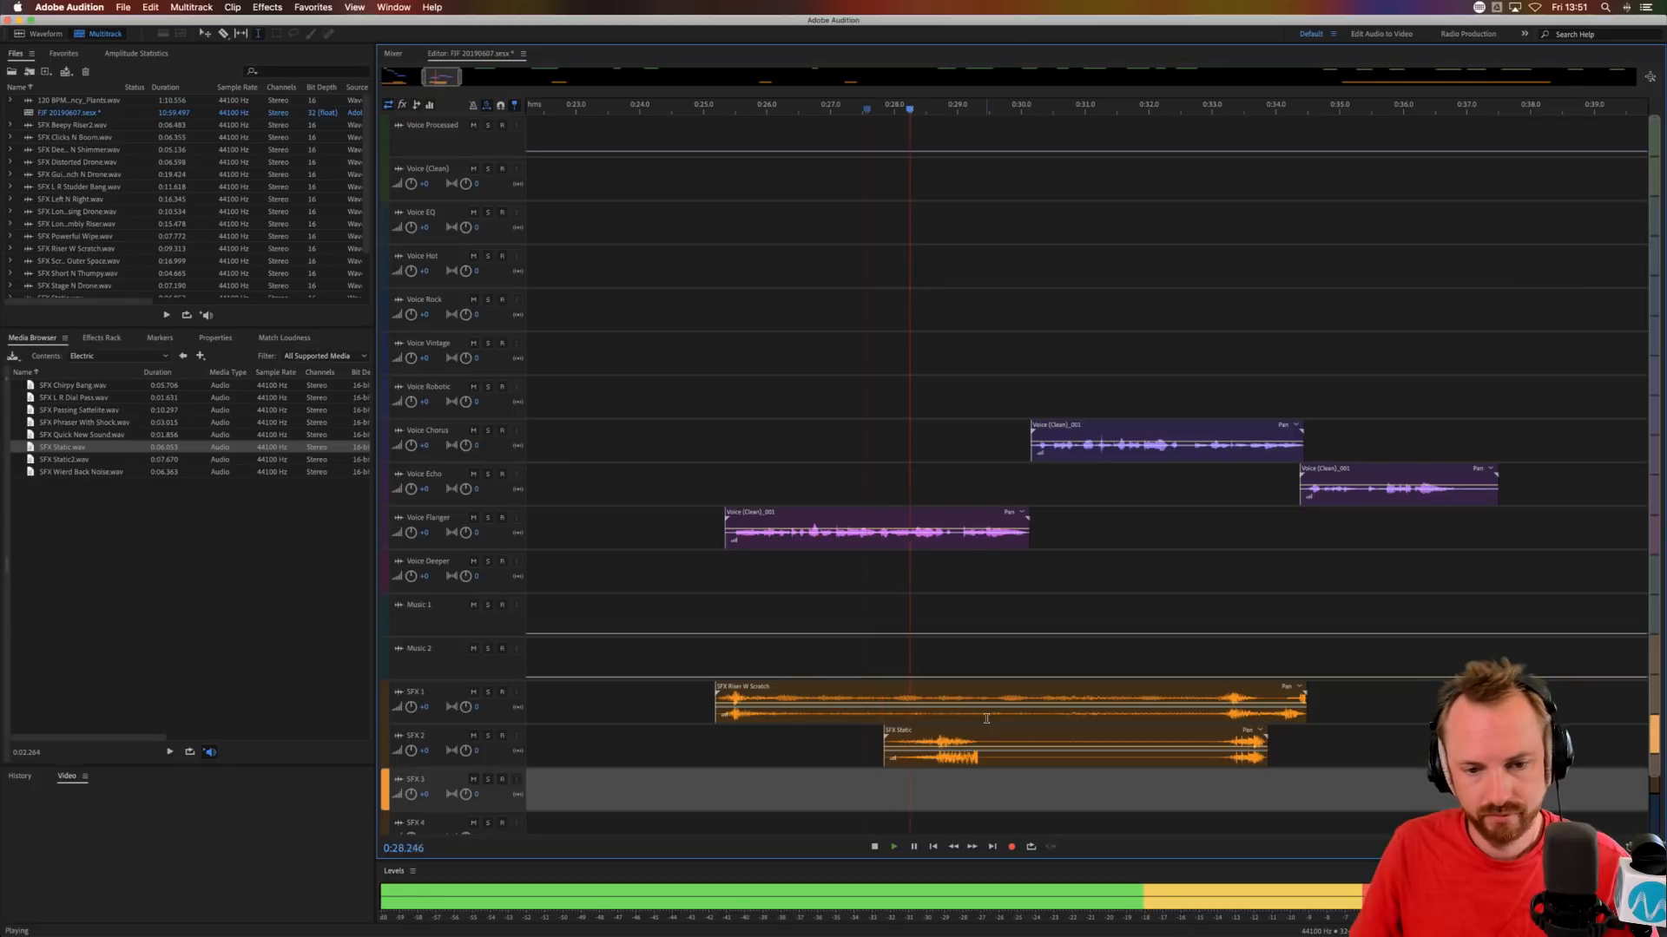
pyautogui.press('space')
pyautogui.moveTo(959, 726); pyautogui.dragTo(977, 726)
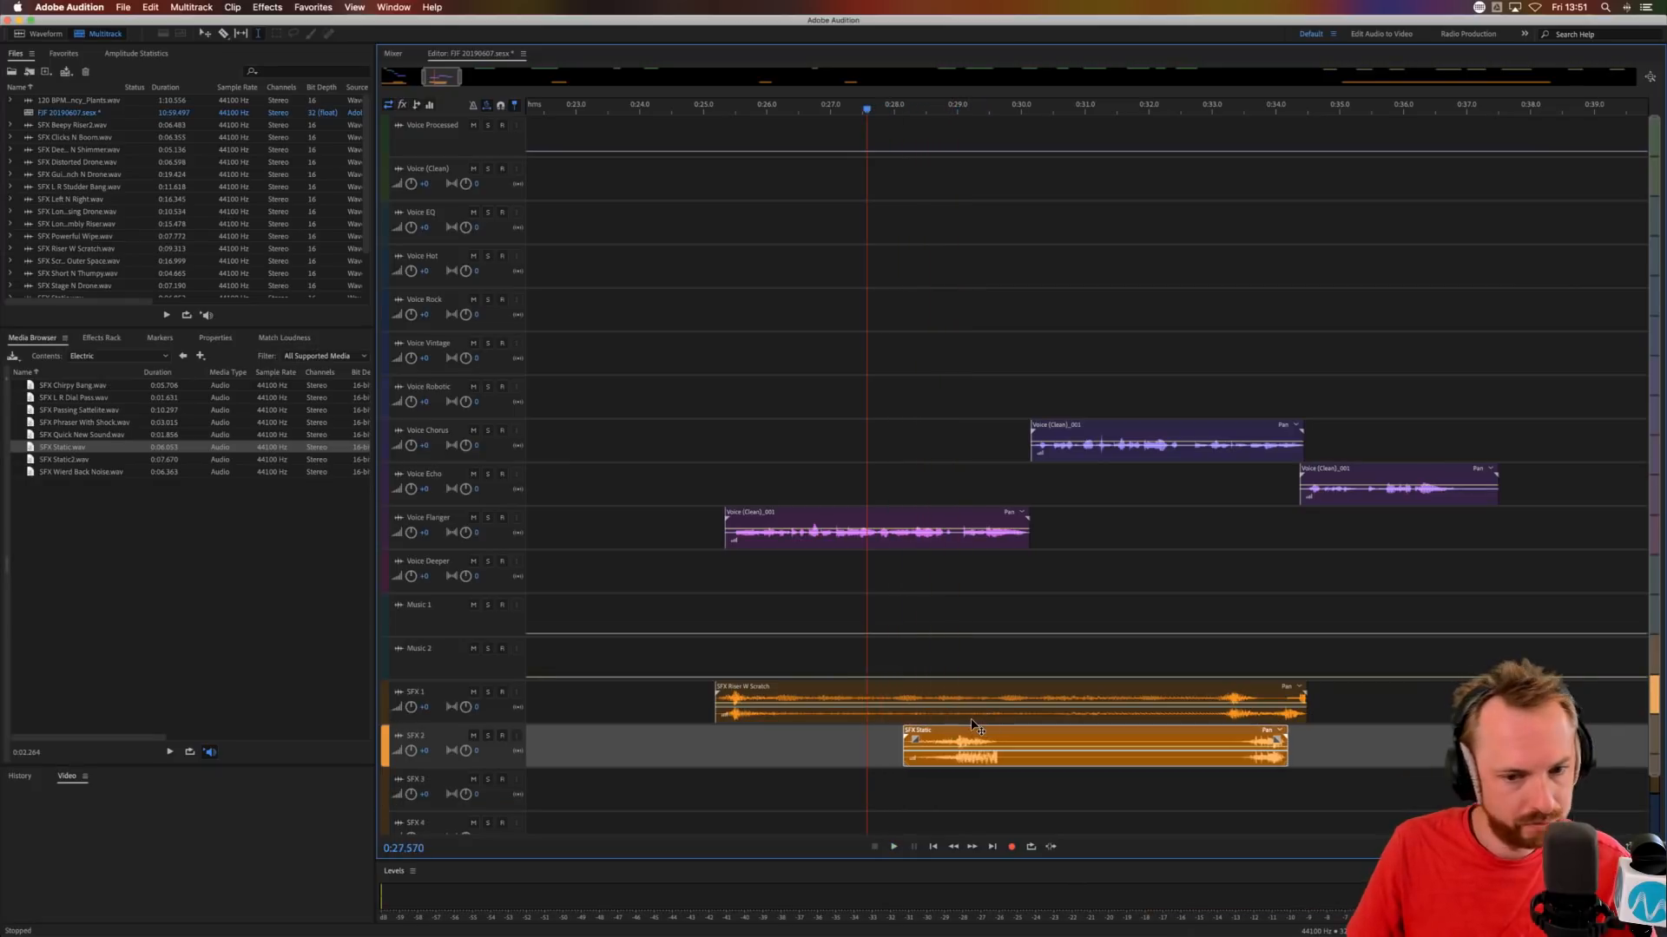
pyautogui.press('space')
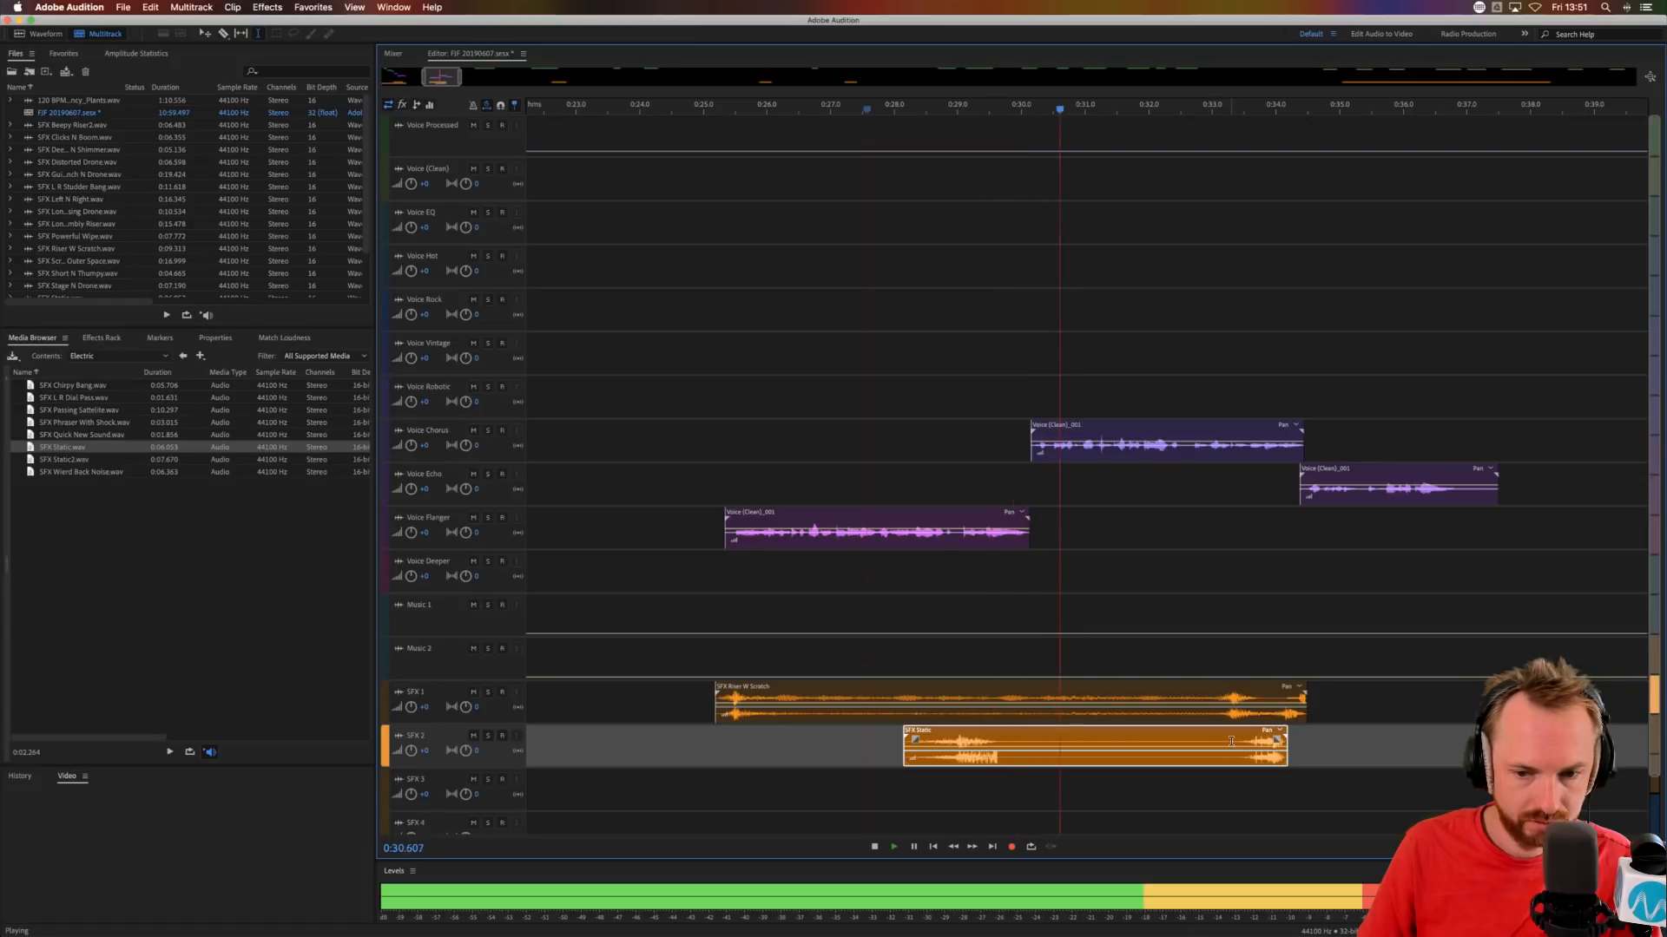
pyautogui.press('space')
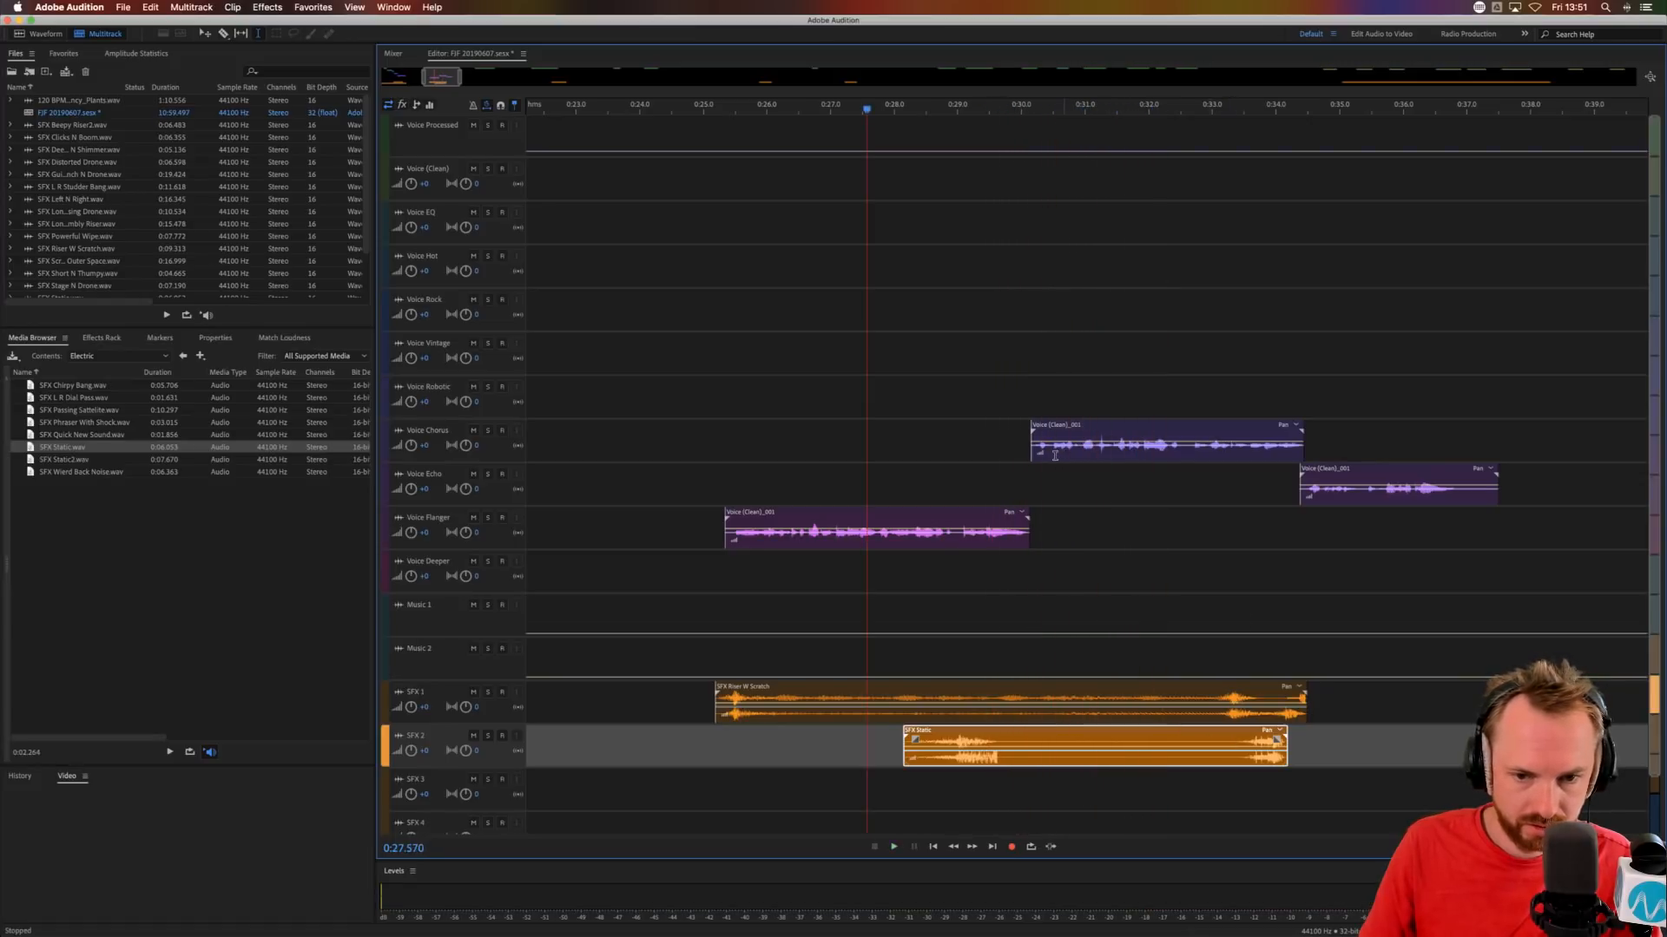
# Shift the Voice Chorus phrase about 0.25 s and the Voice Echo phrase about 0.4 s earlier, and audition from 0:33.403.
pyautogui.moveTo(1069, 452); pyautogui.dragTo(1053, 452)
pyautogui.moveTo(1328, 485); pyautogui.dragTo(1300, 485)
pyautogui.click(1238, 507)
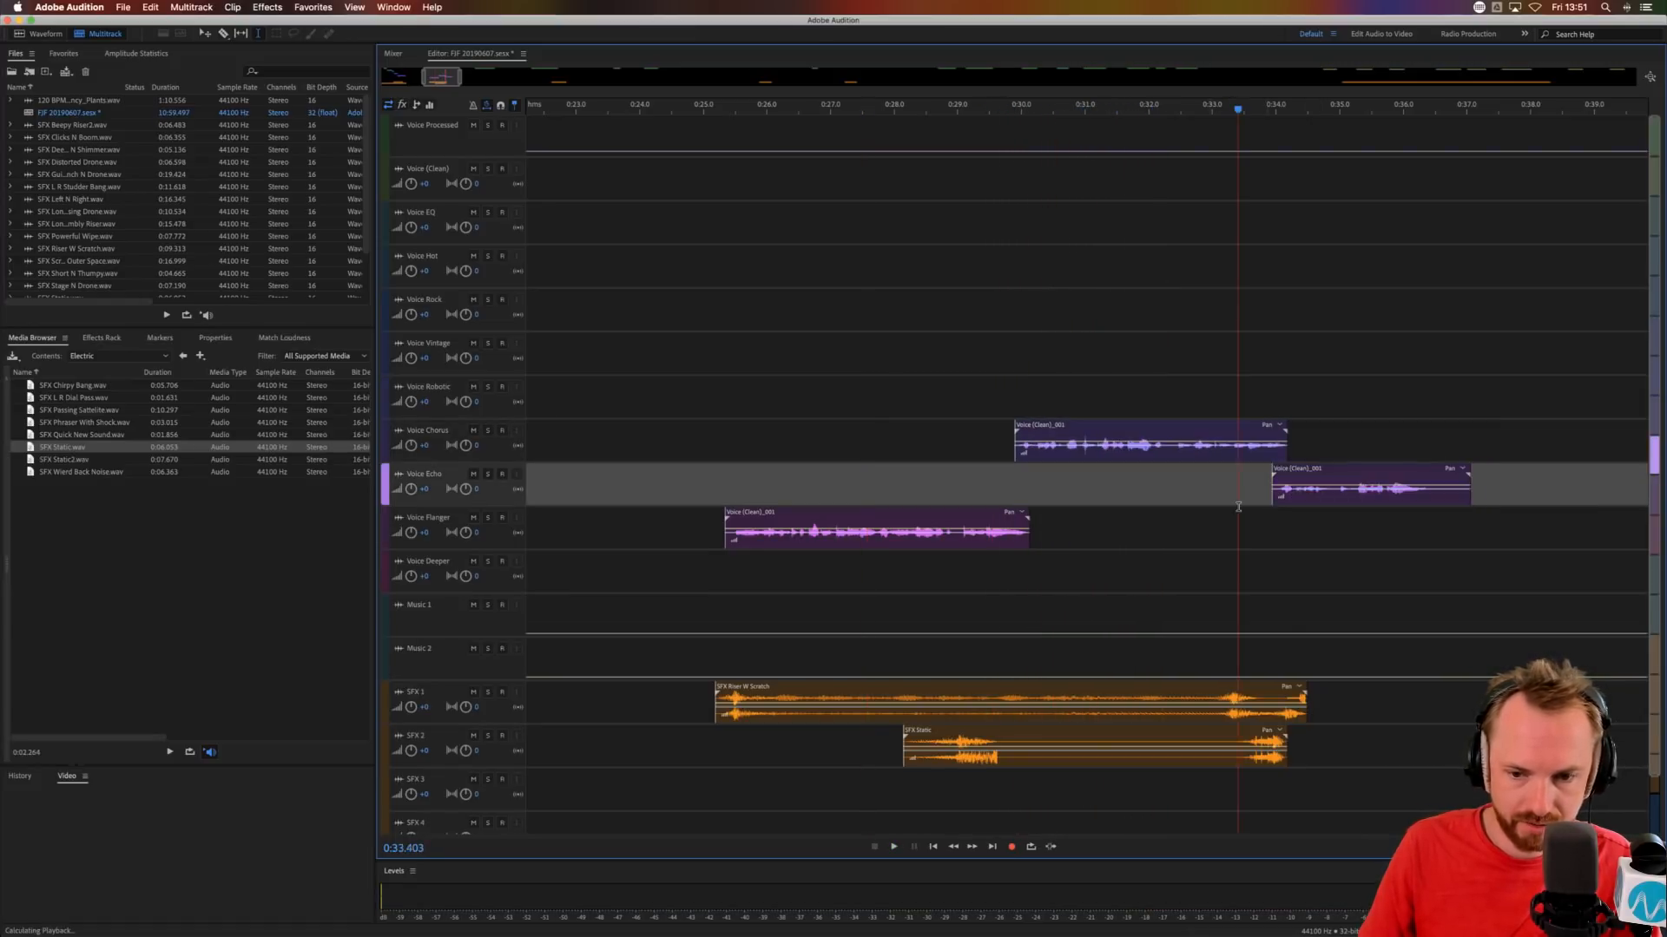
pyautogui.press('space')
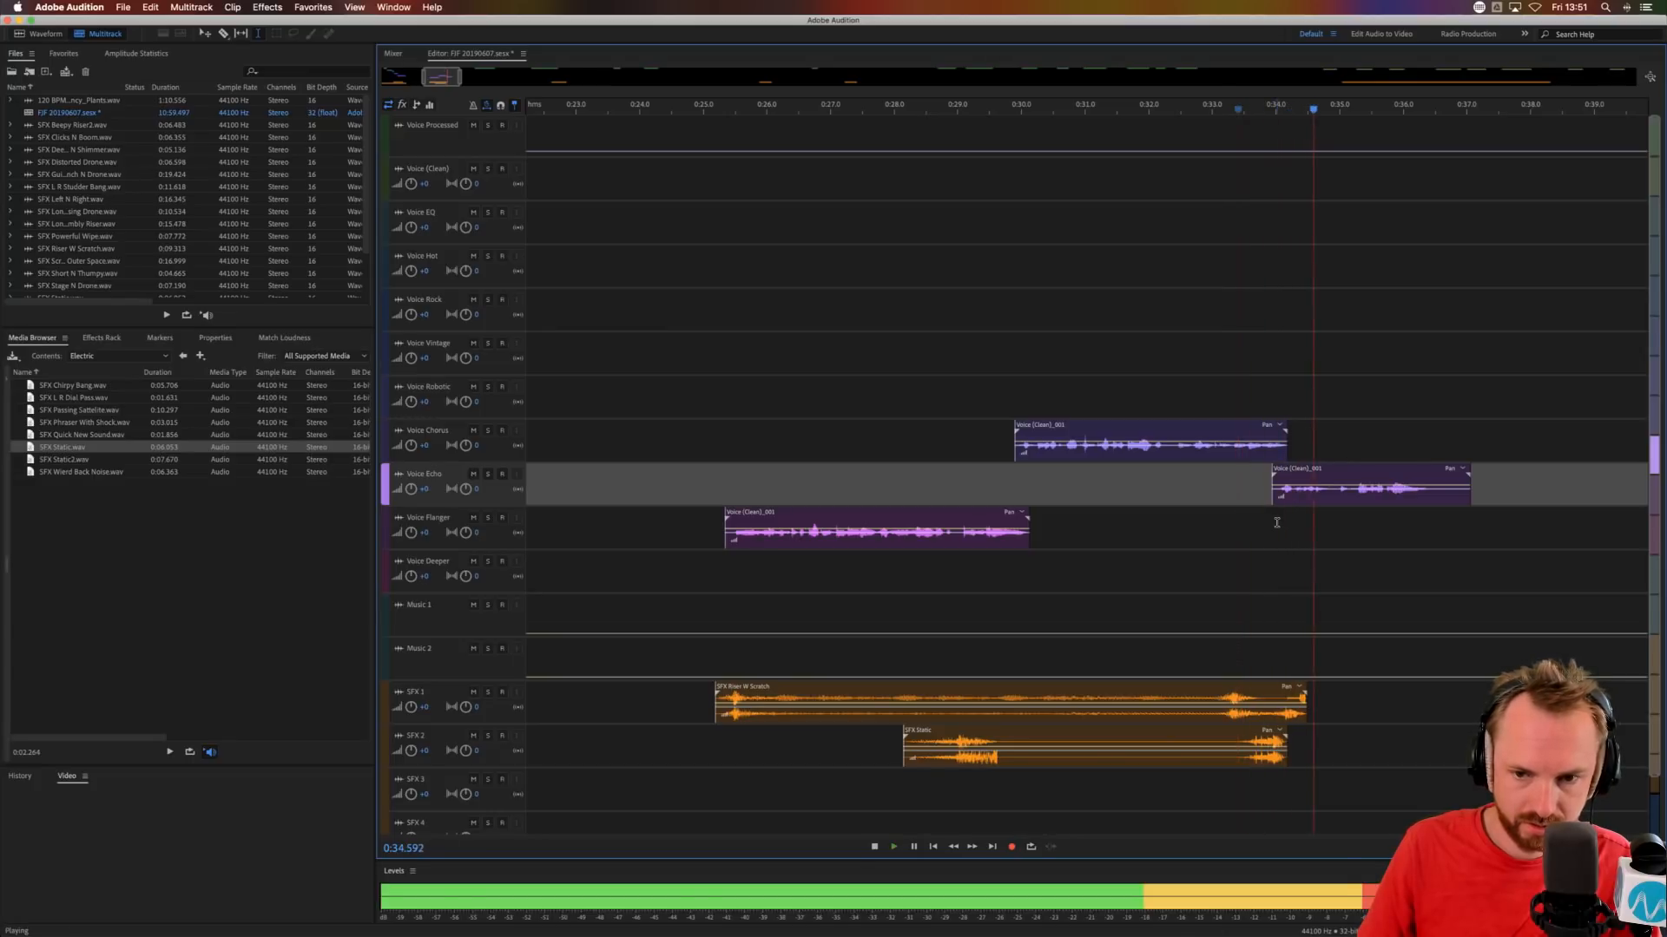
pyautogui.press('space')
# Nudge the Voice Echo phrase about 0.1 s later and audition the transition out of the Voice Chorus phrase.
pyautogui.moveTo(1300, 501); pyautogui.dragTo(1307, 501)
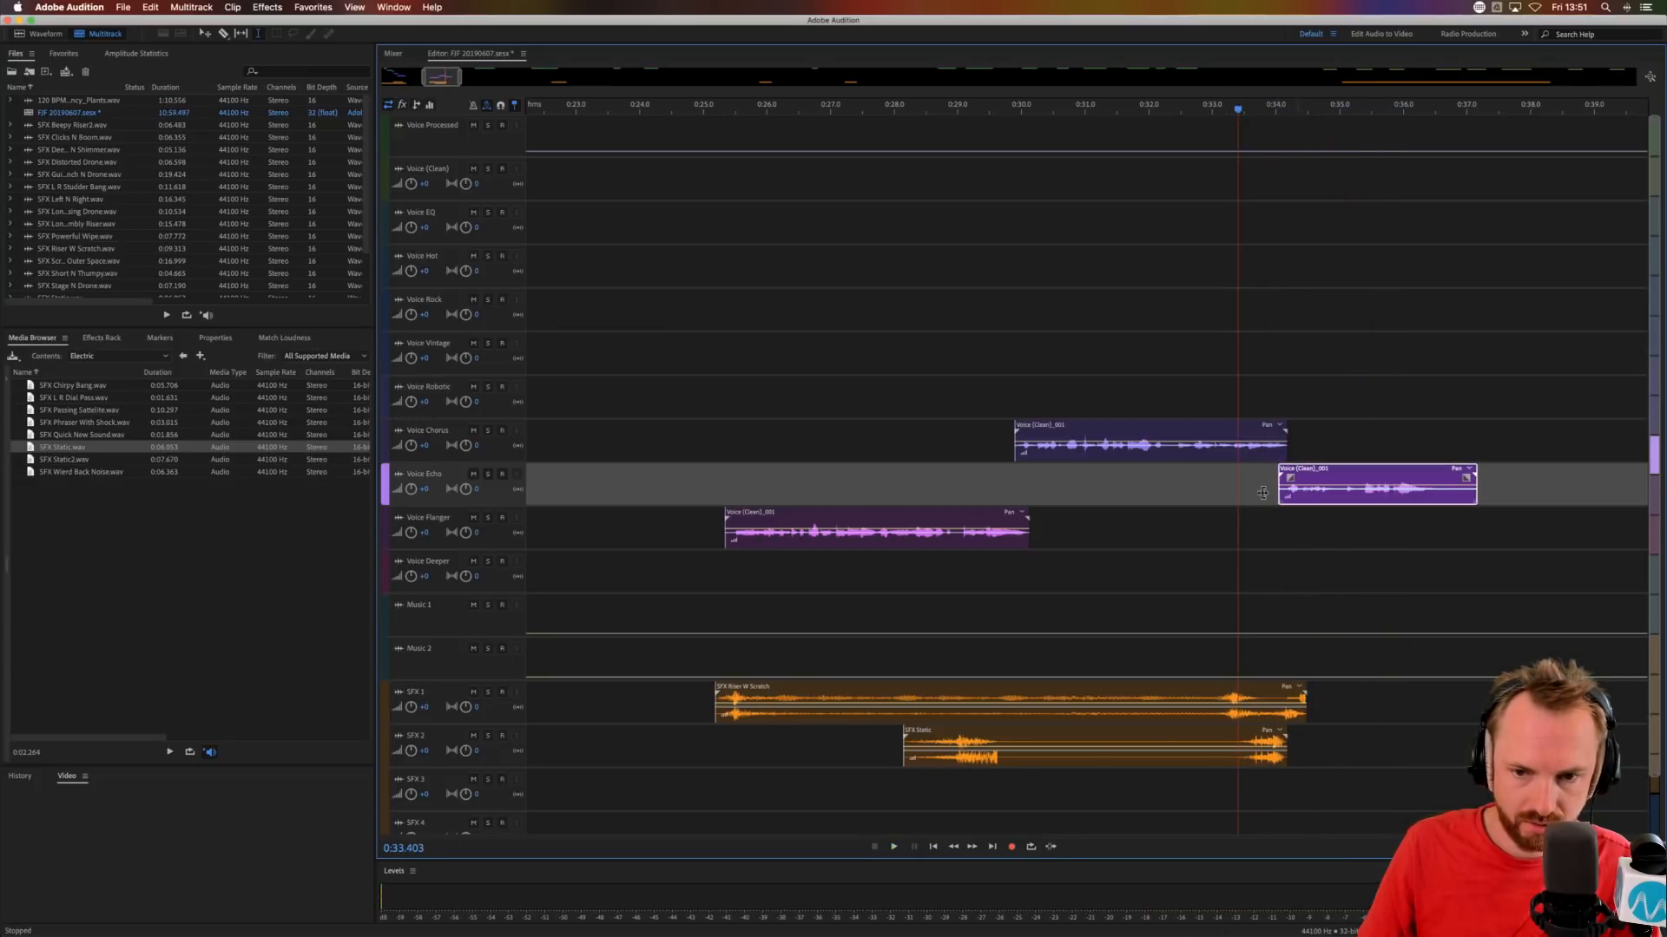
pyautogui.click(1223, 480)
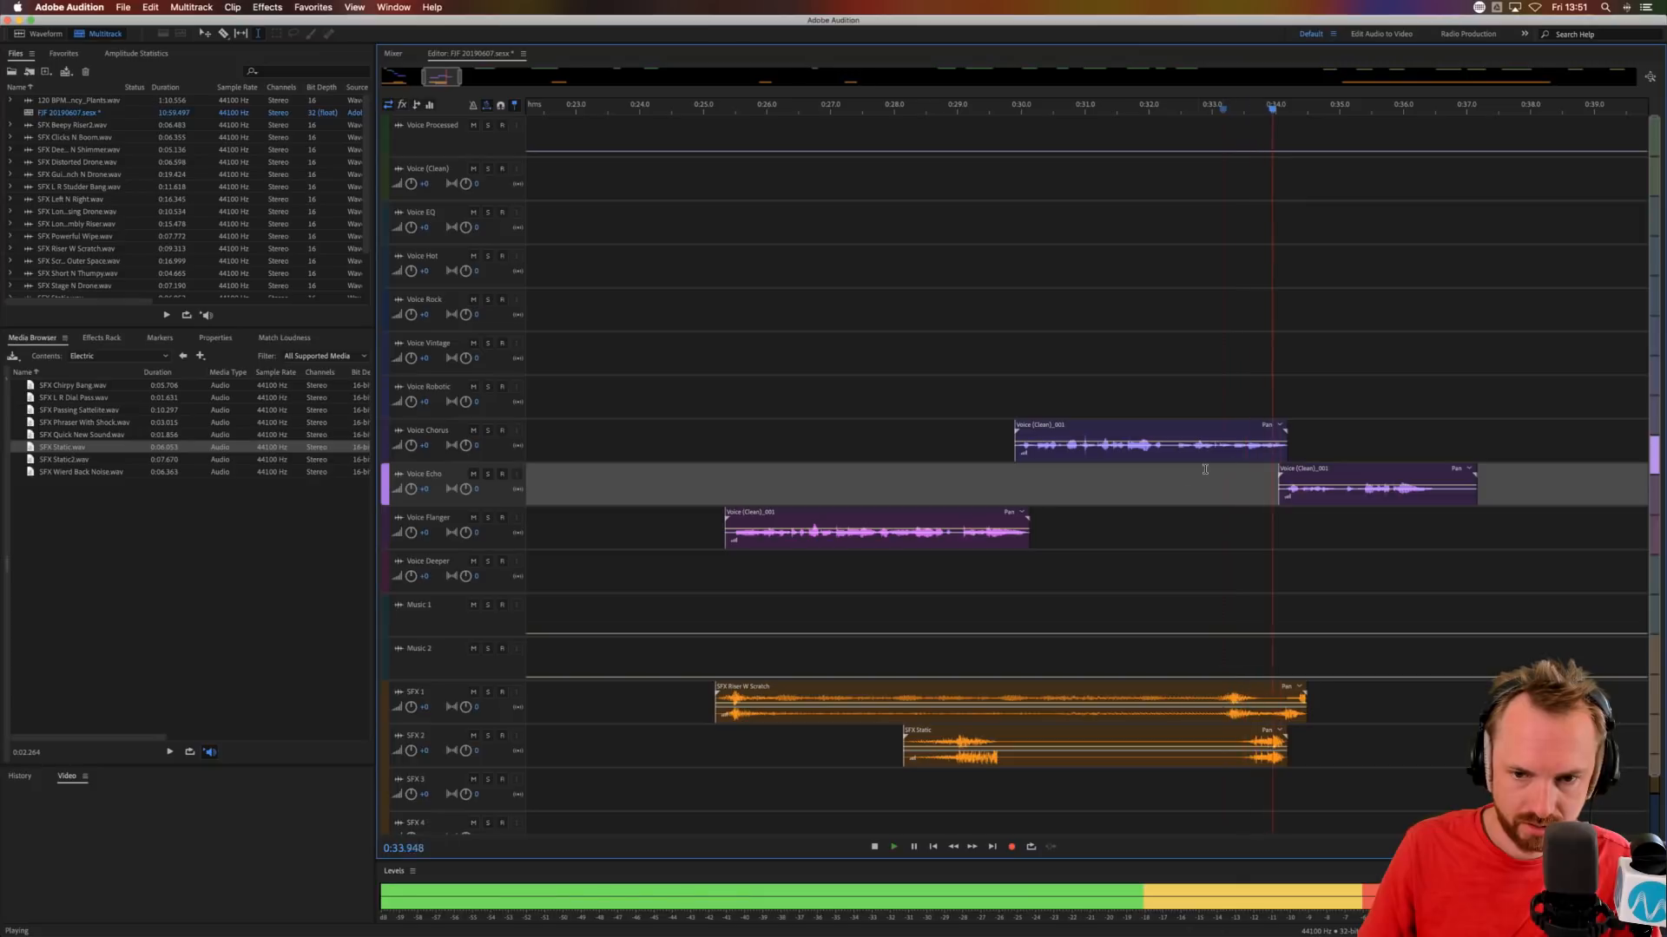
pyautogui.press('space')
pyautogui.click(1169, 489)
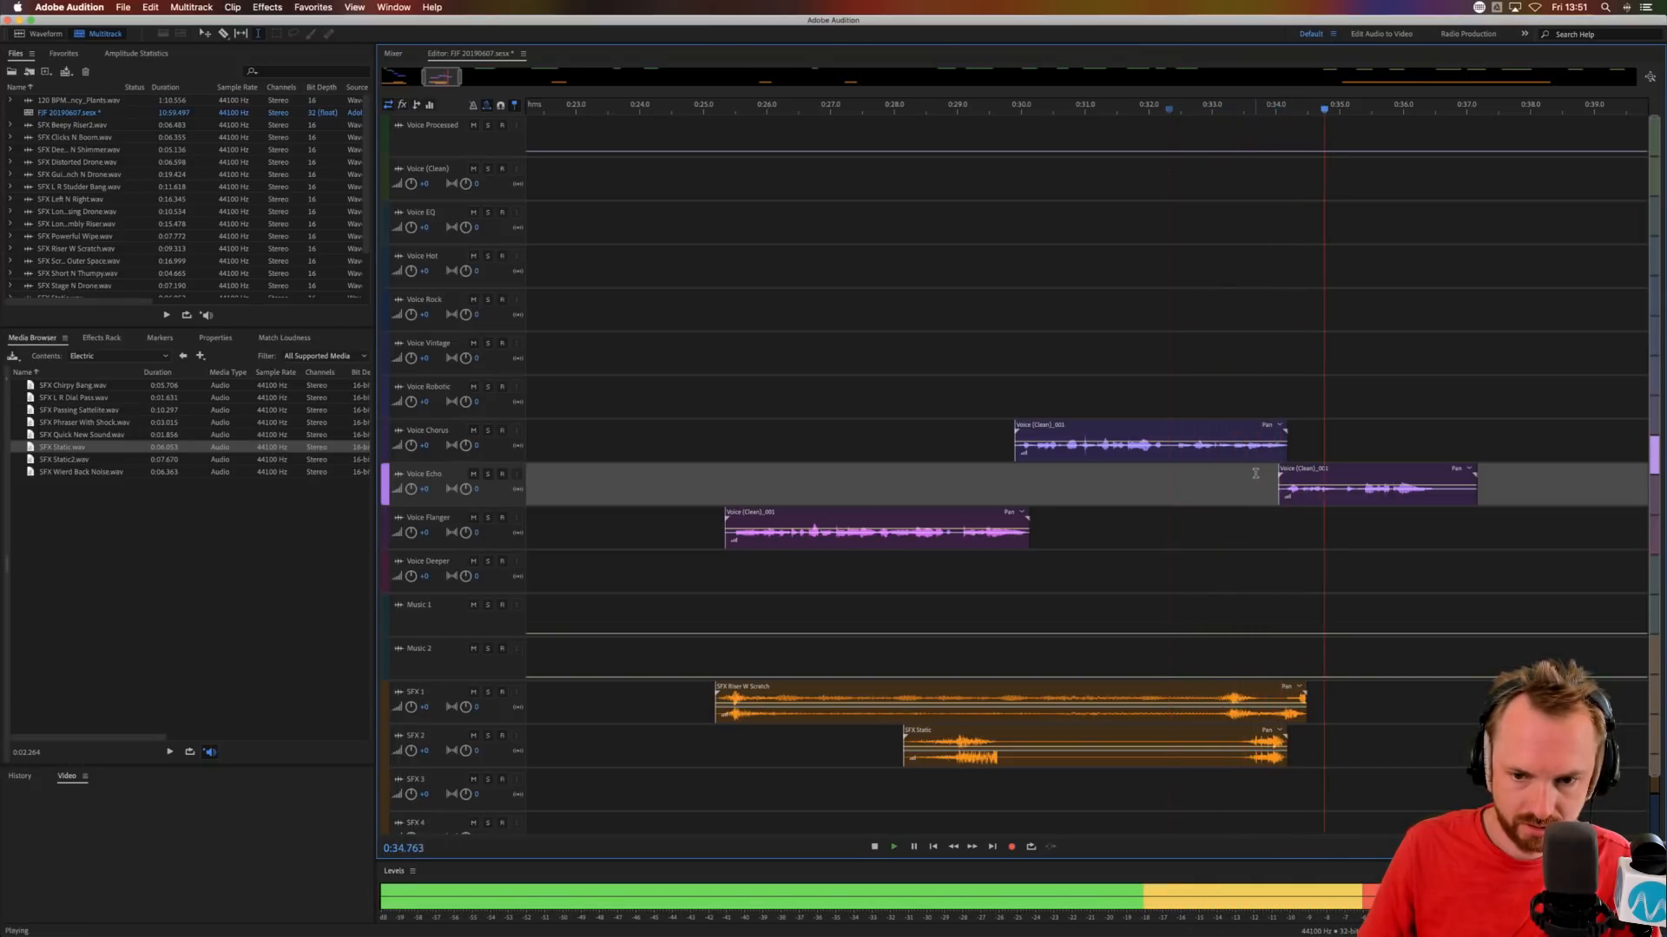
# Move the next Voice Processed clip to Voice Flanger at about 0:57 and the SFX Powerful Wipe clip to about 0:57.3 on SFX 1.
pyautogui.scroll(-8, 1319, 113)
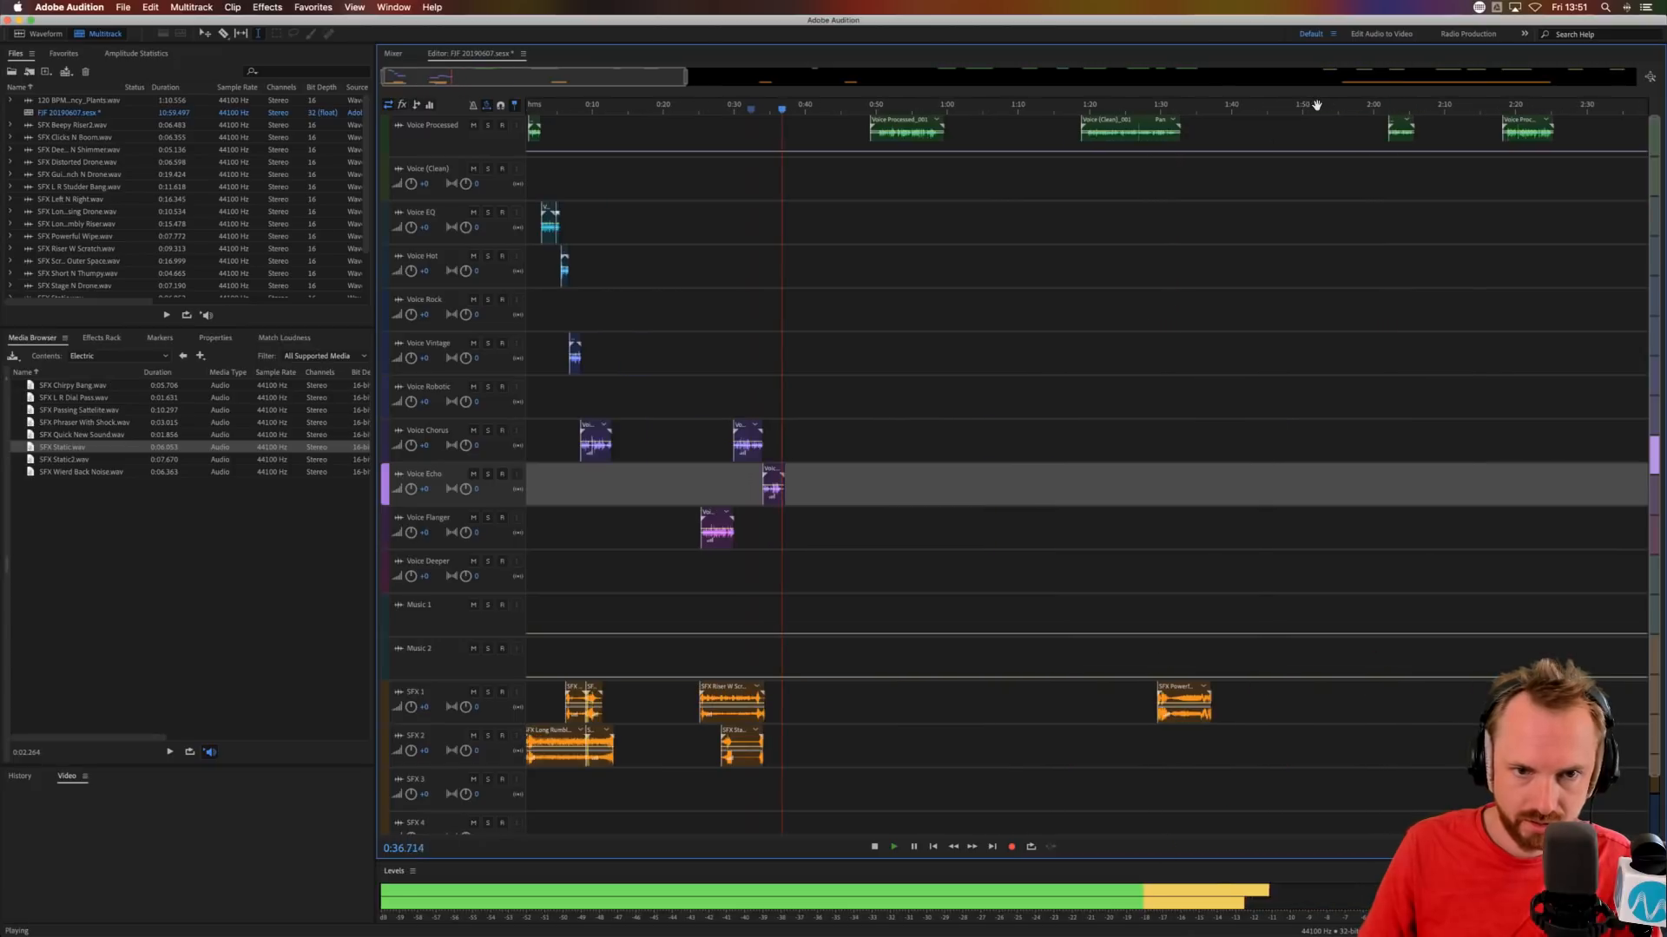
pyautogui.hscroll(2, 1318, 109)
pyautogui.moveTo(814, 131); pyautogui.dragTo(866, 520)
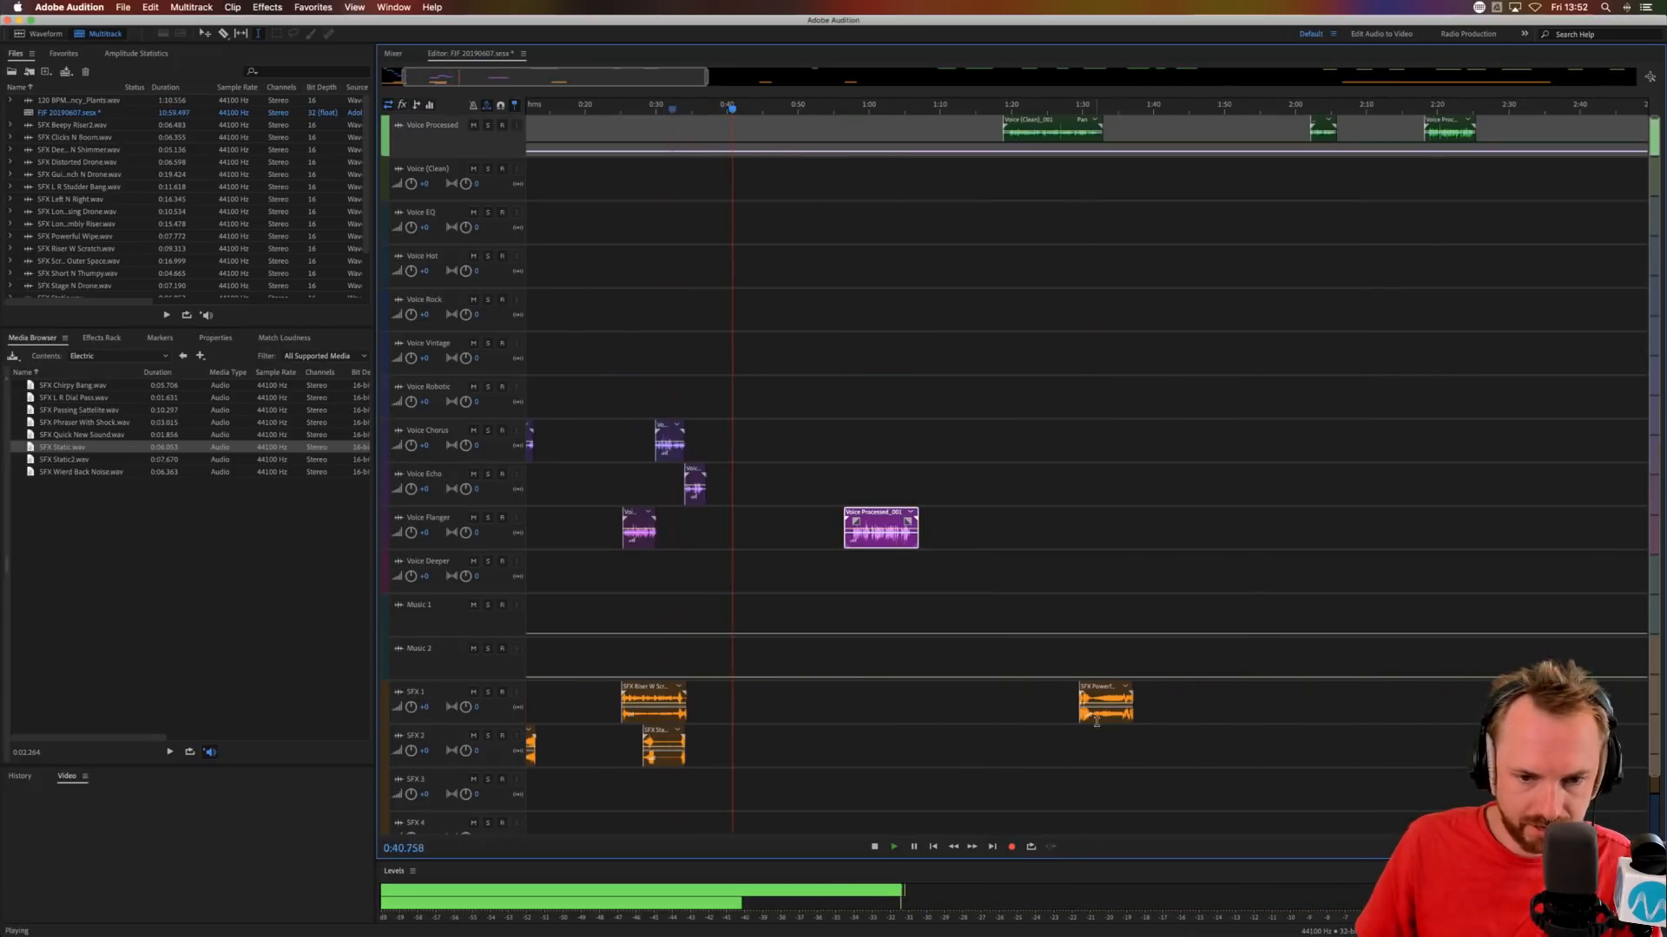
pyautogui.moveTo(1104, 698); pyautogui.dragTo(875, 699)
pyautogui.click(847, 613)
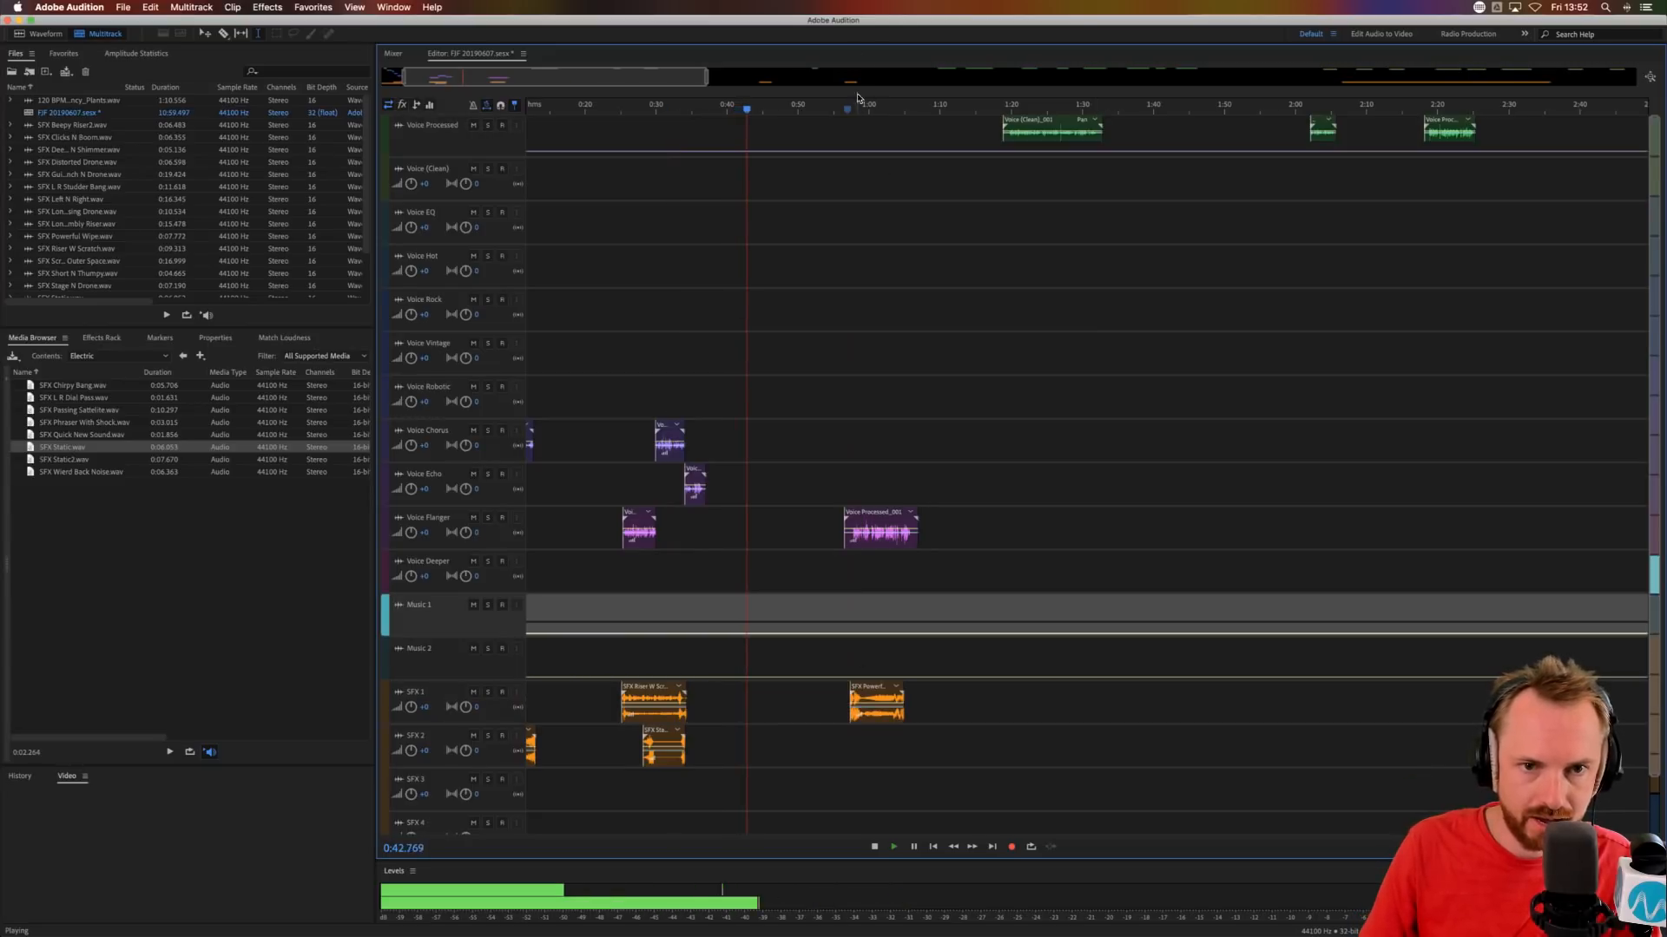
# Trim the silent start of the second Voice Flanger clip up to about 0:58.1 and audition it from 0:57.259.
pyautogui.scroll(10, 855, 109)
pyautogui.moveTo(780, 548); pyautogui.dragTo(712, 549)
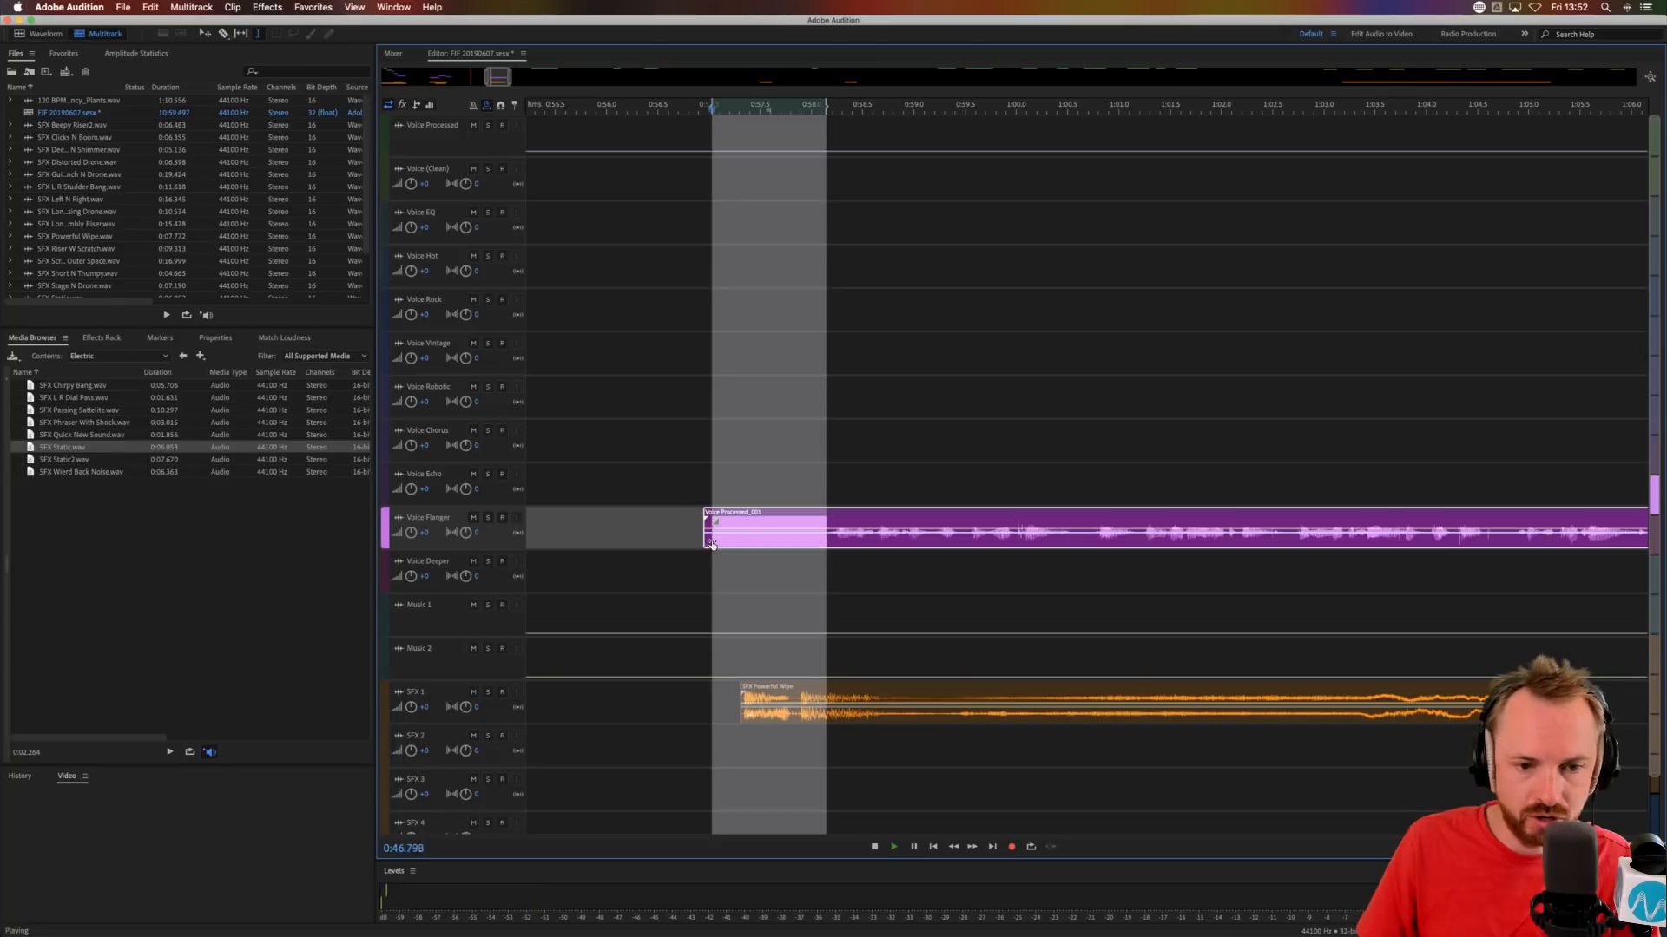
pyautogui.press('Delete')
pyautogui.click(744, 544)
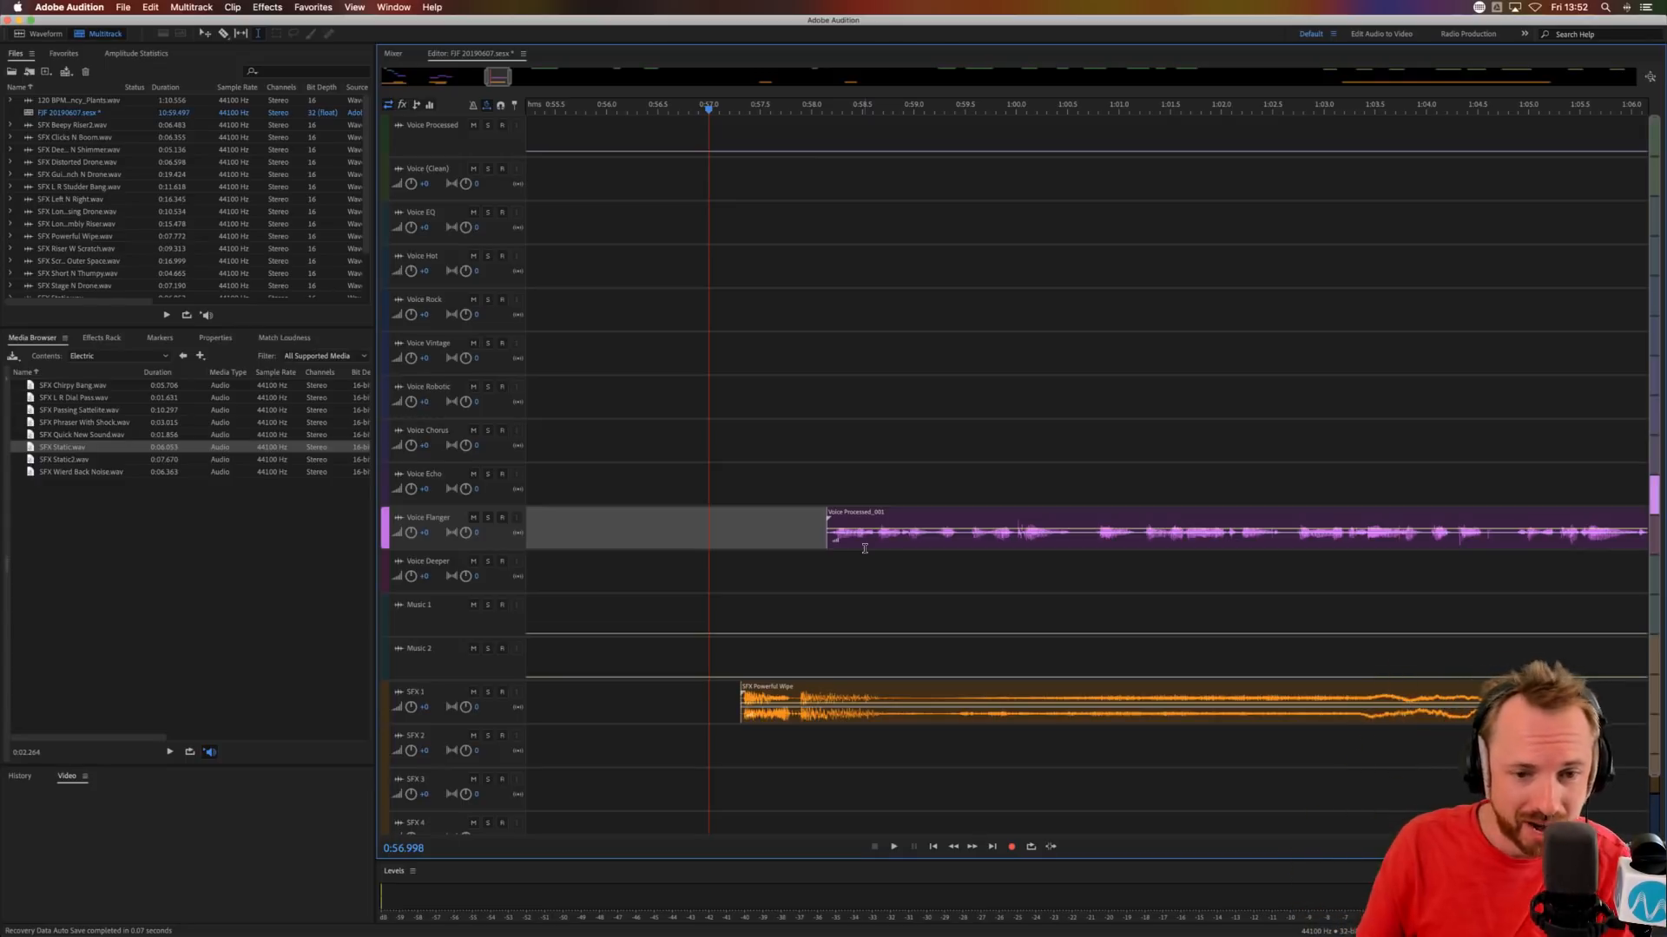
pyautogui.click(735, 540)
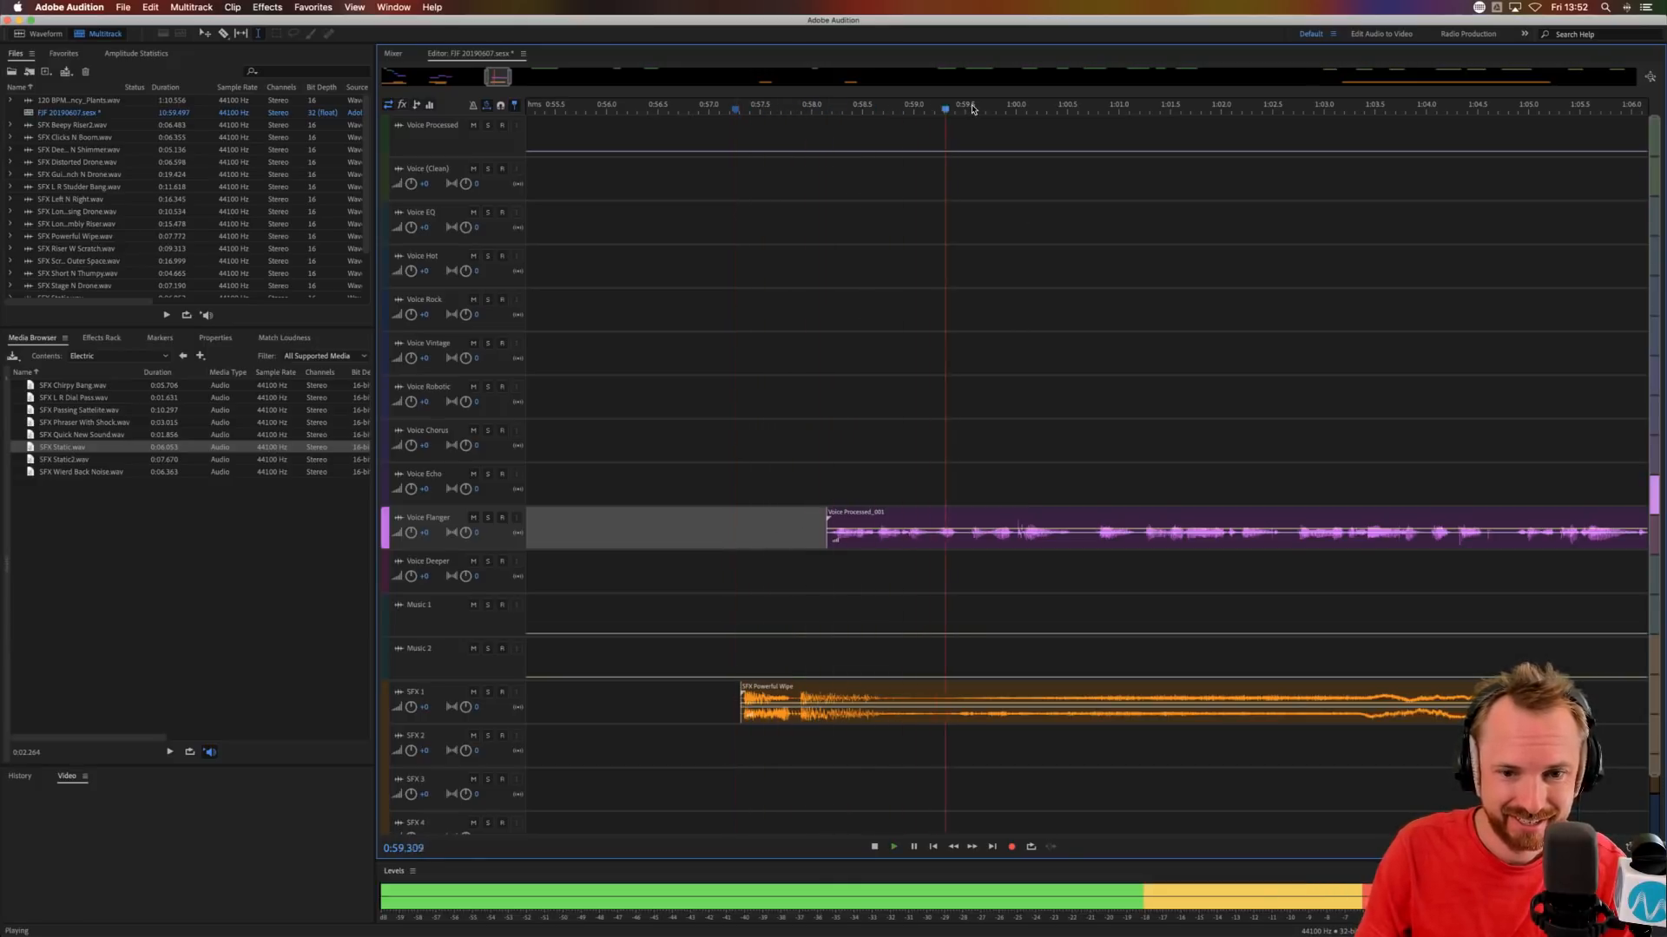
pyautogui.scroll(-2, 972, 109)
pyautogui.press('space')
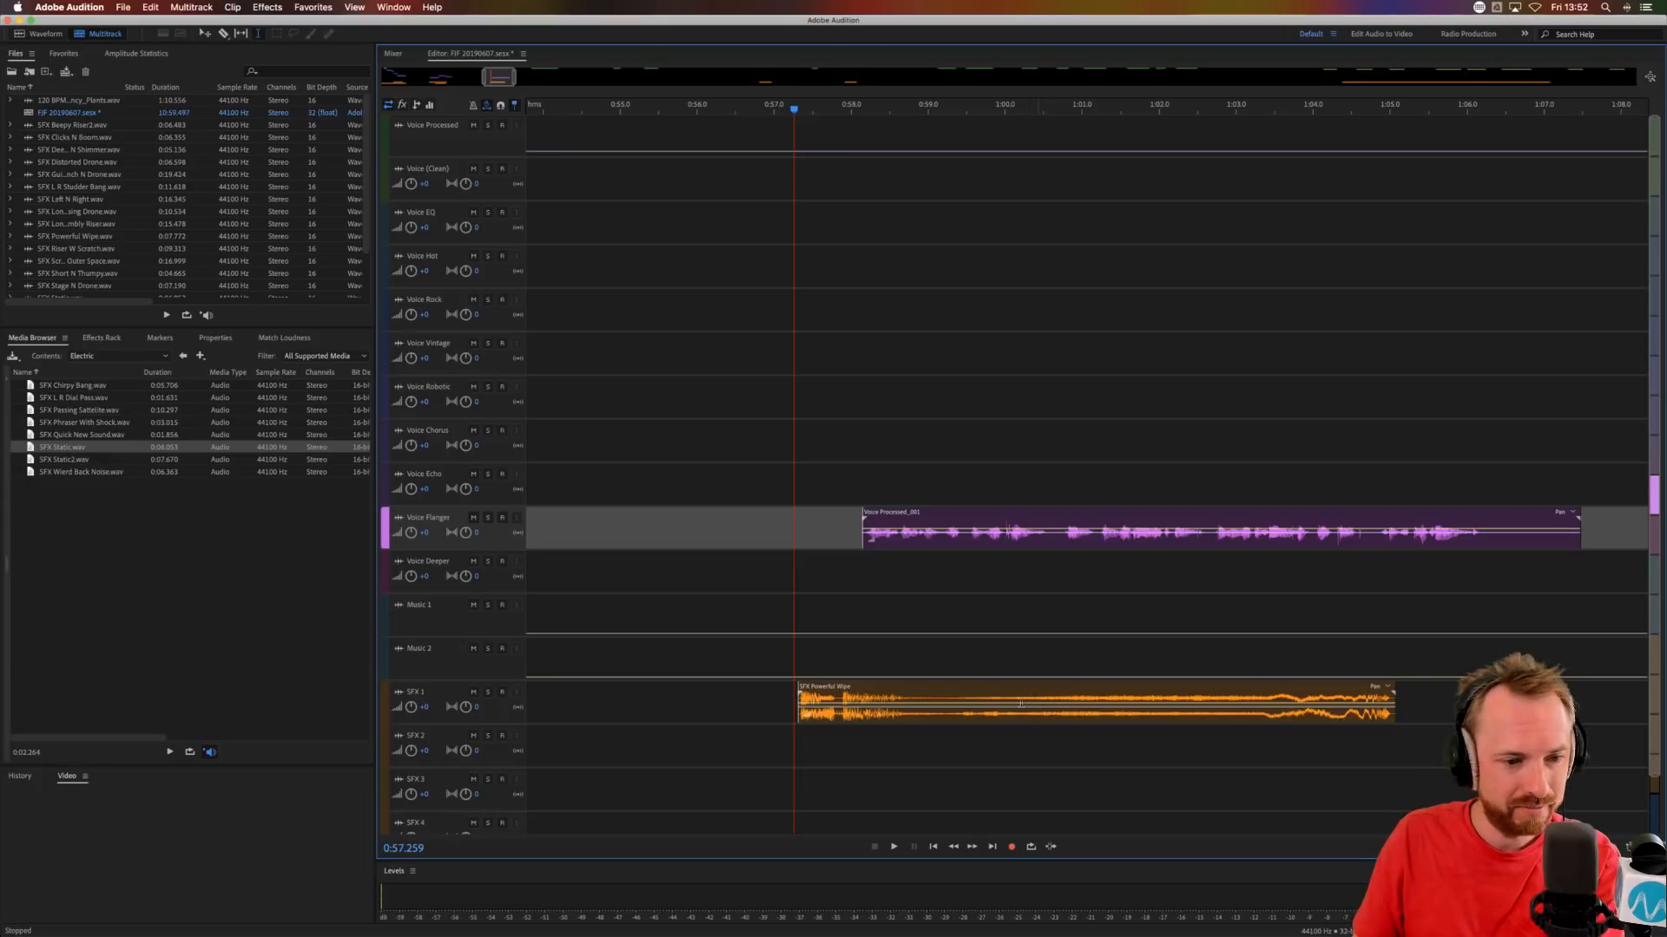
# Split the SFX Powerful Wipe clip at 0:59.793 with a gap of about 0.1 s and move its second part to about 1:01.1.
pyautogui.click(989, 695)
pyautogui.press('super+k')
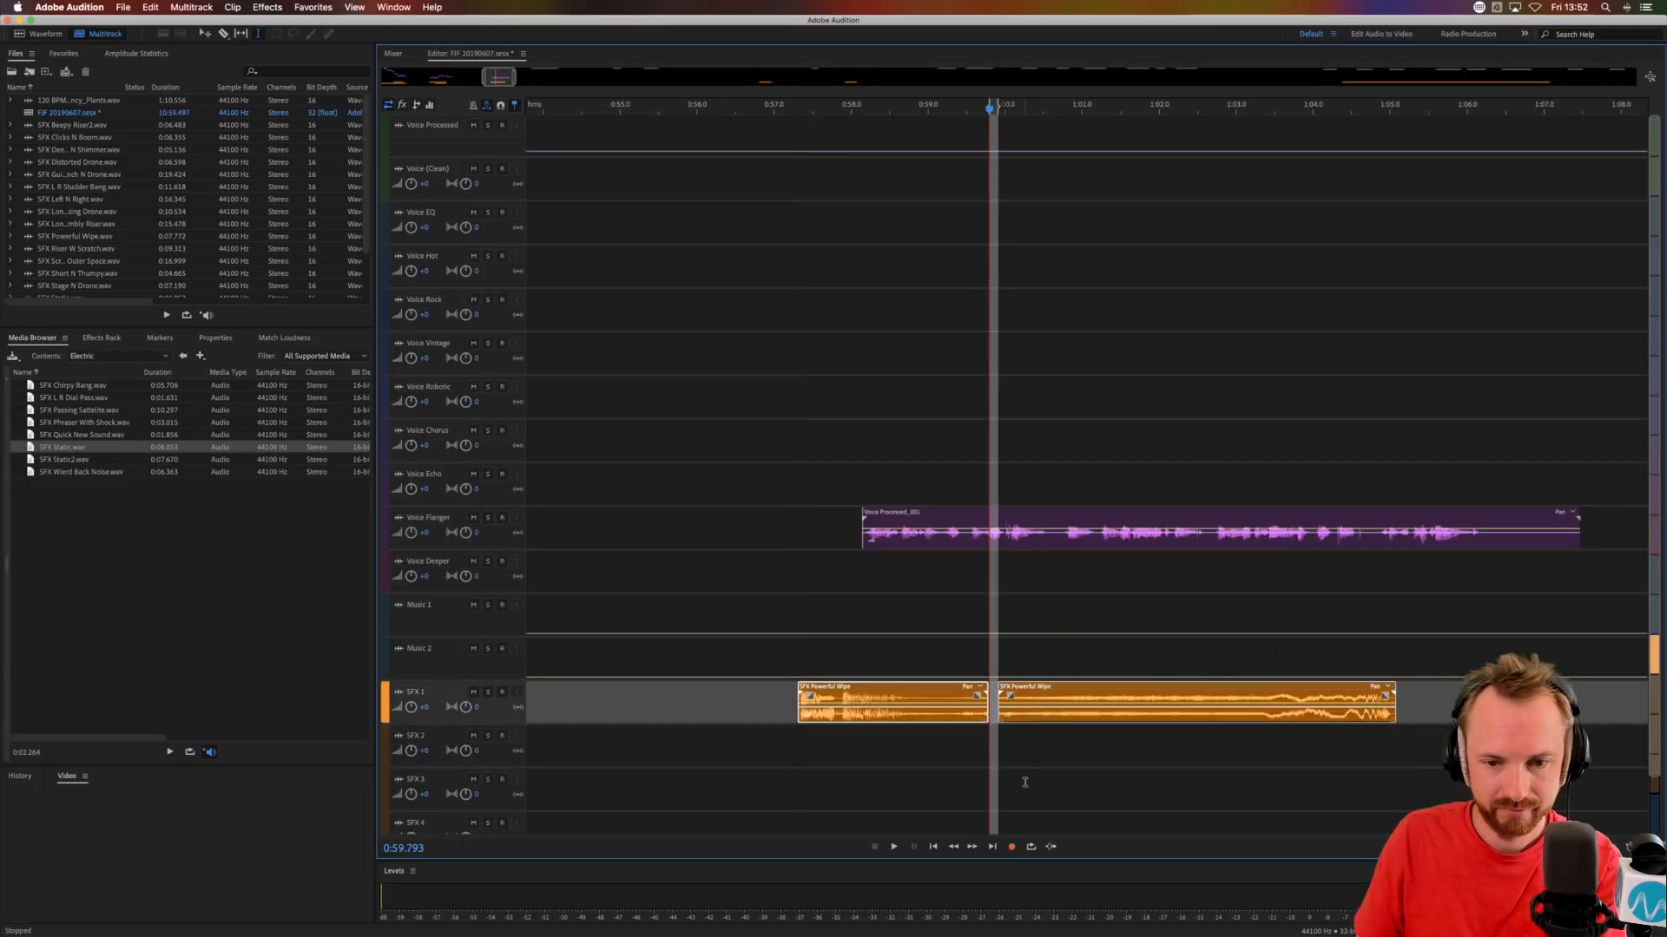
pyautogui.click(1024, 782)
pyautogui.click(1089, 707)
pyautogui.moveTo(1090, 707); pyautogui.dragTo(1164, 708)
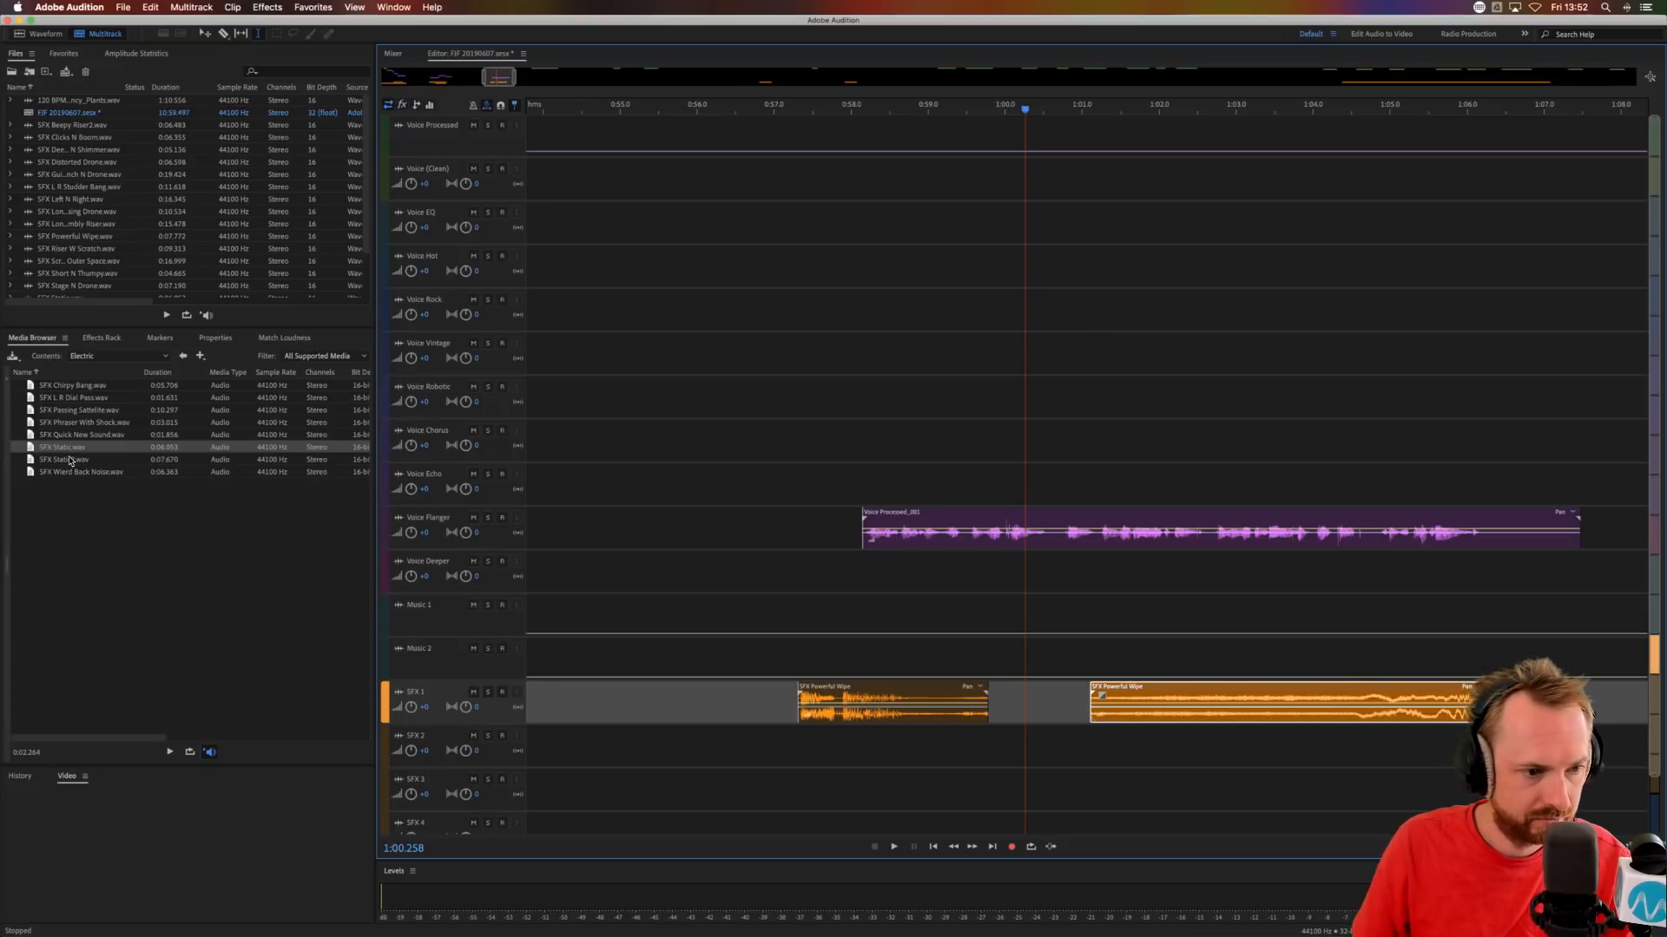
# Add SFX Wierd Back Noise.wav to SFX 2 at about 0:59.6 and select the second SFX Powerful Wipe part.
pyautogui.moveTo(66, 473); pyautogui.dragTo(1049, 761)
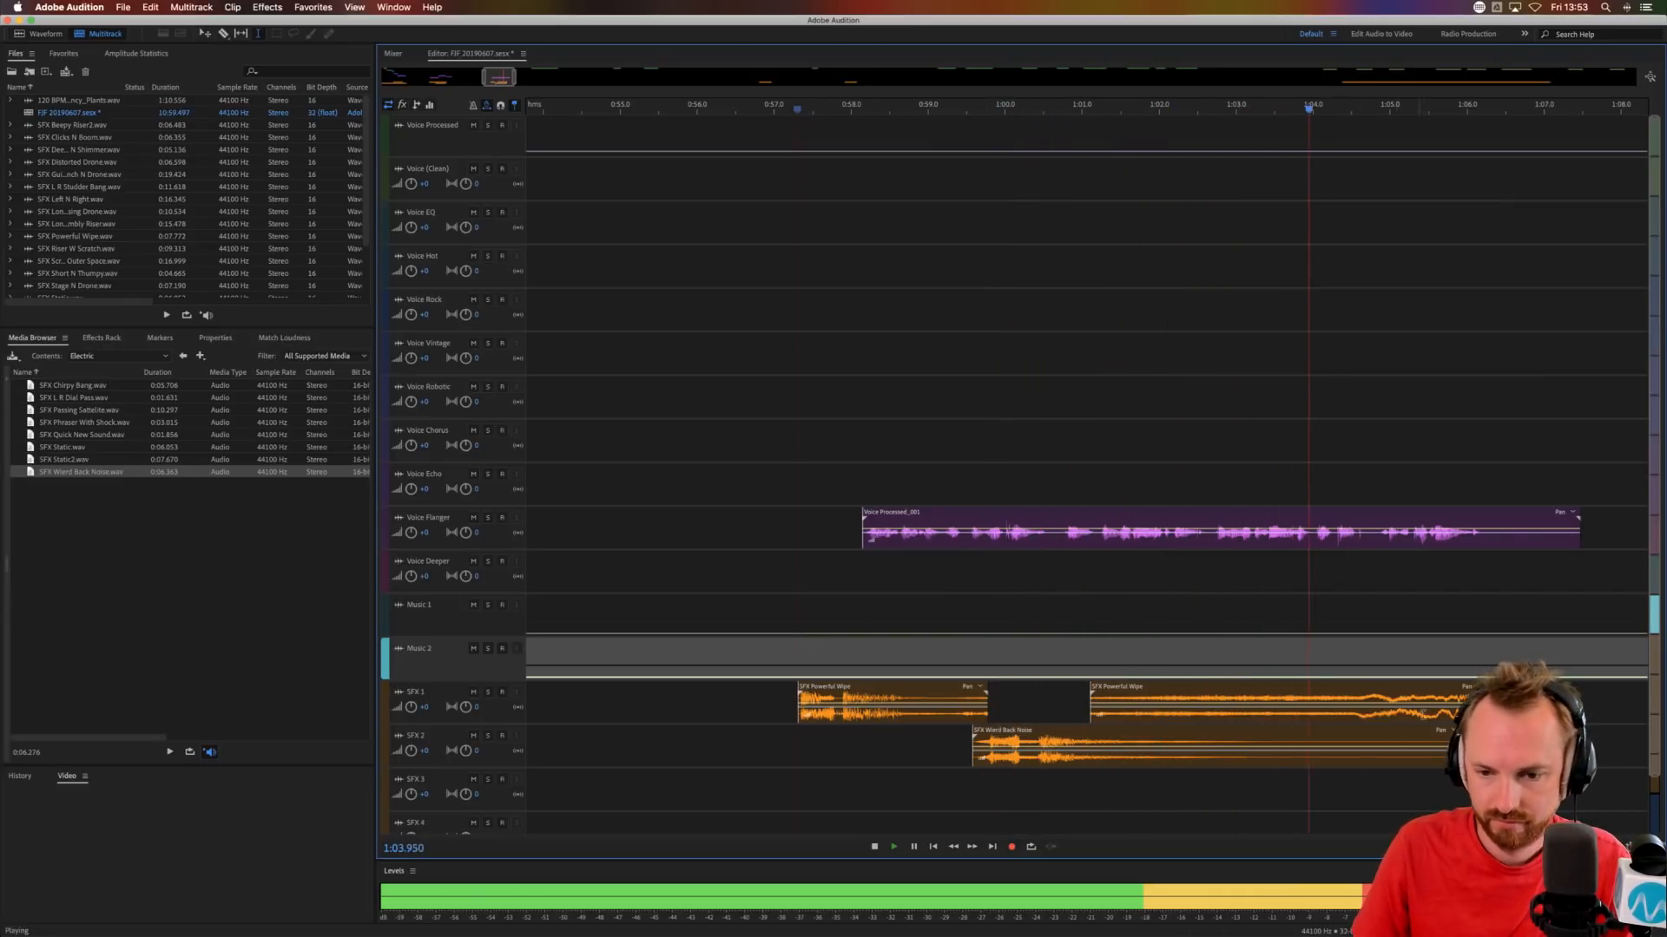
pyautogui.click(1117, 713)
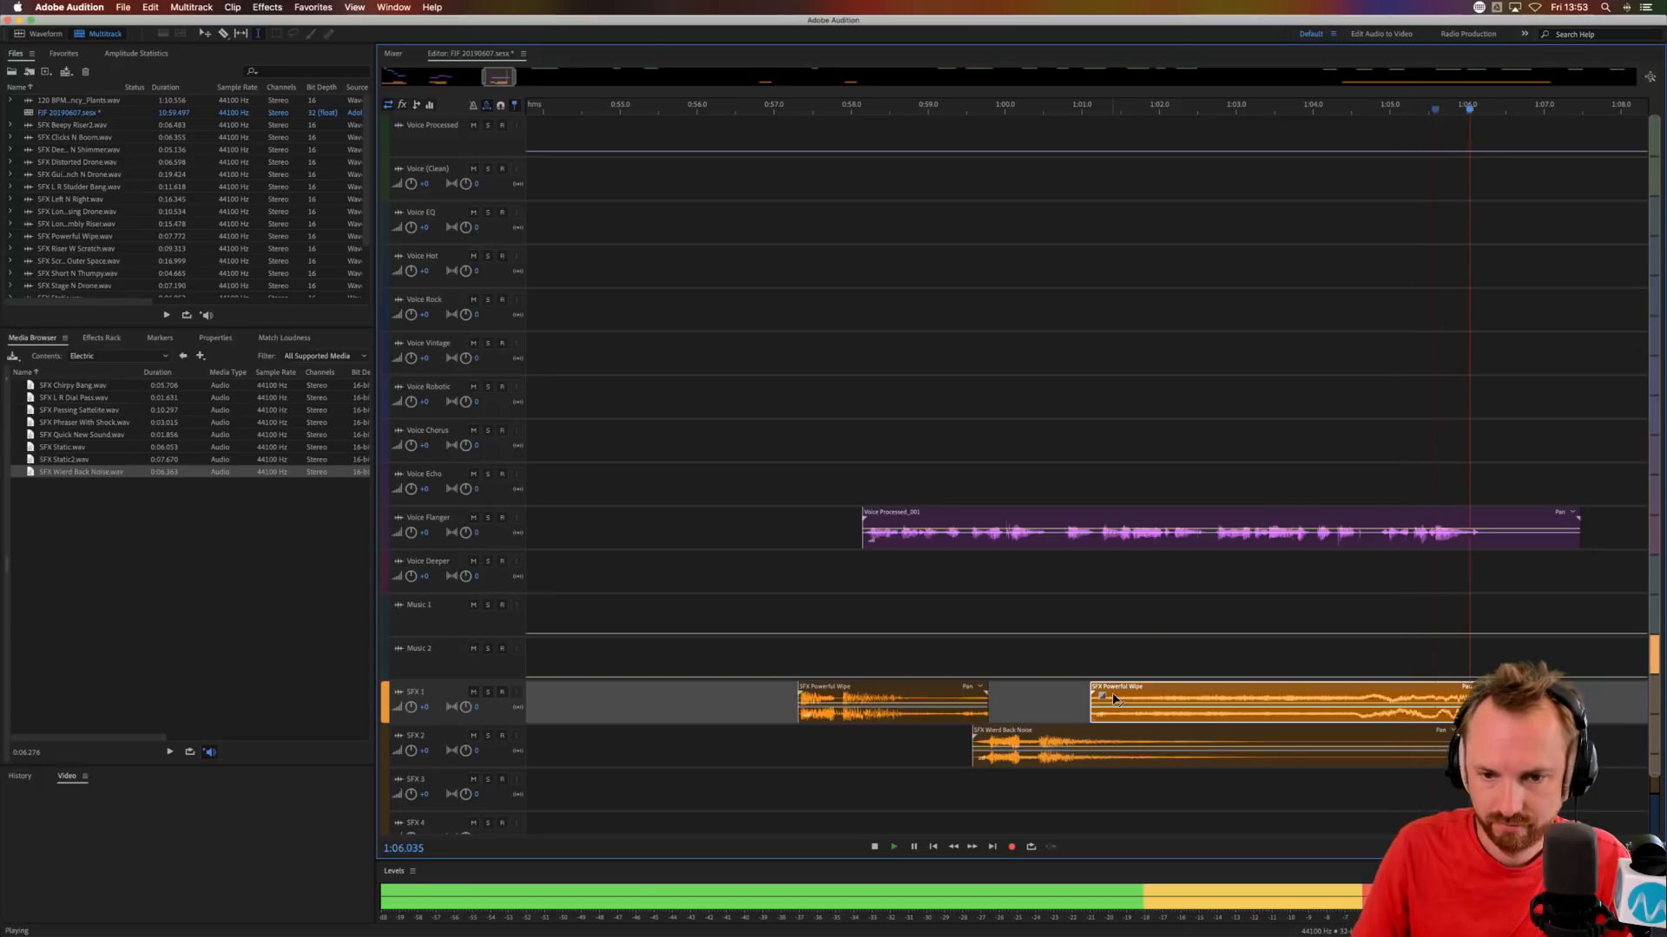
# Audition the Voice Flanger clip from about 1:01.2 and split it at the phrase start at 1:02.720.
pyautogui.press('space')
pyautogui.moveTo(1101, 543); pyautogui.dragTo(1494, 534)
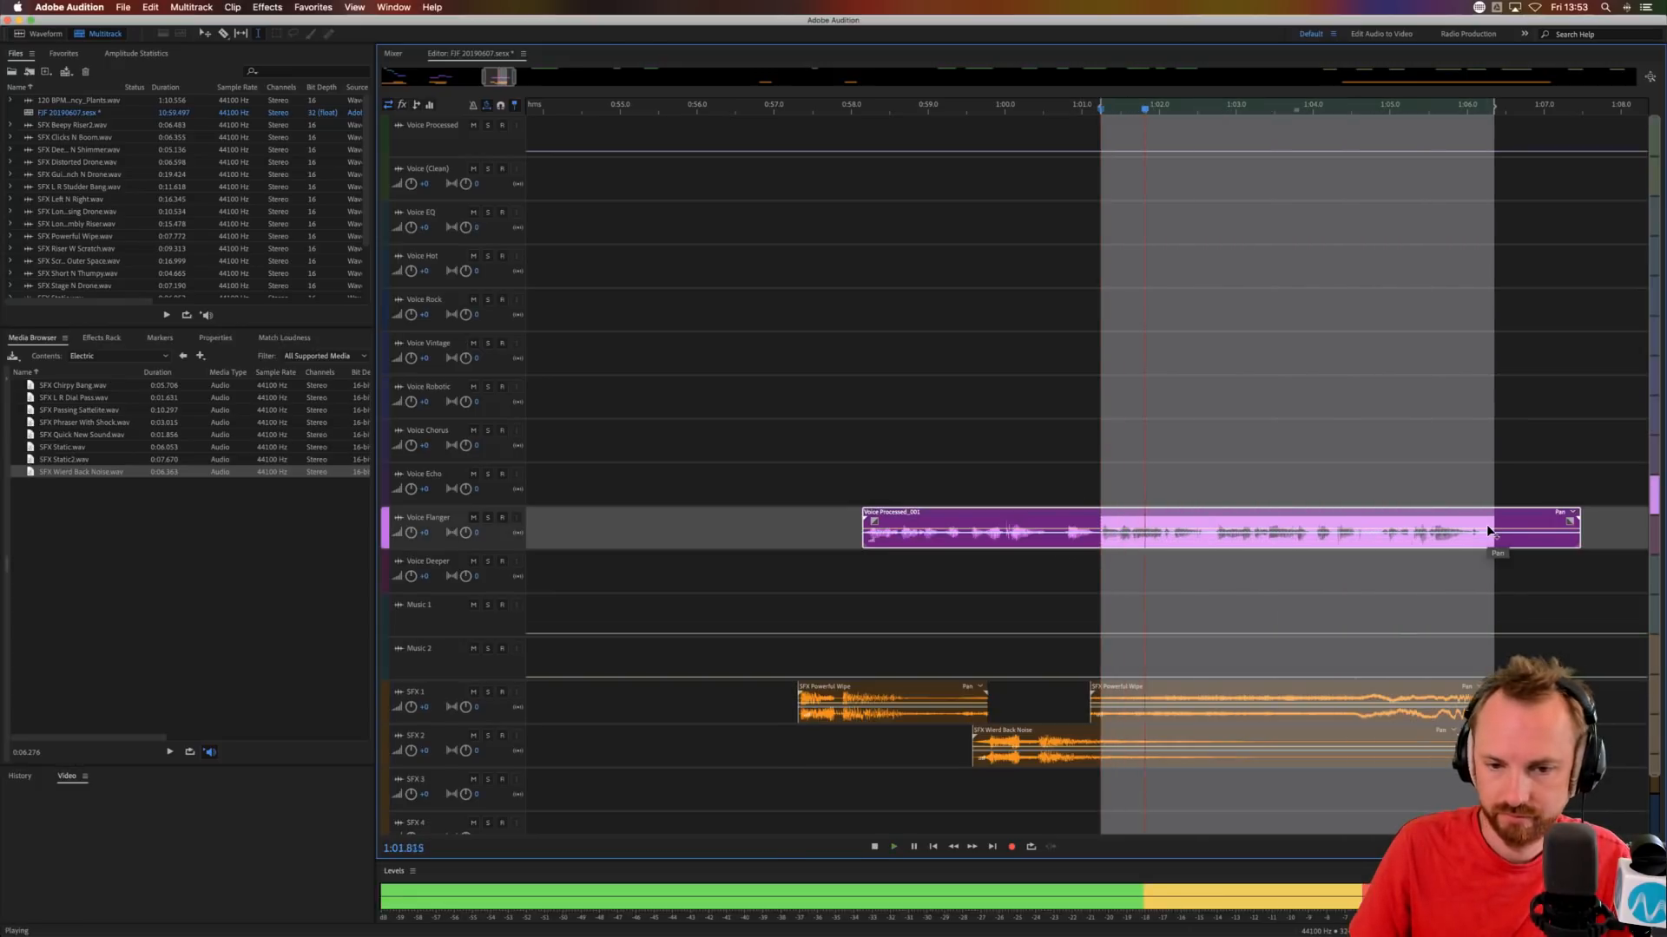
pyautogui.press('space')
pyautogui.moveTo(1214, 544); pyautogui.dragTo(1493, 543)
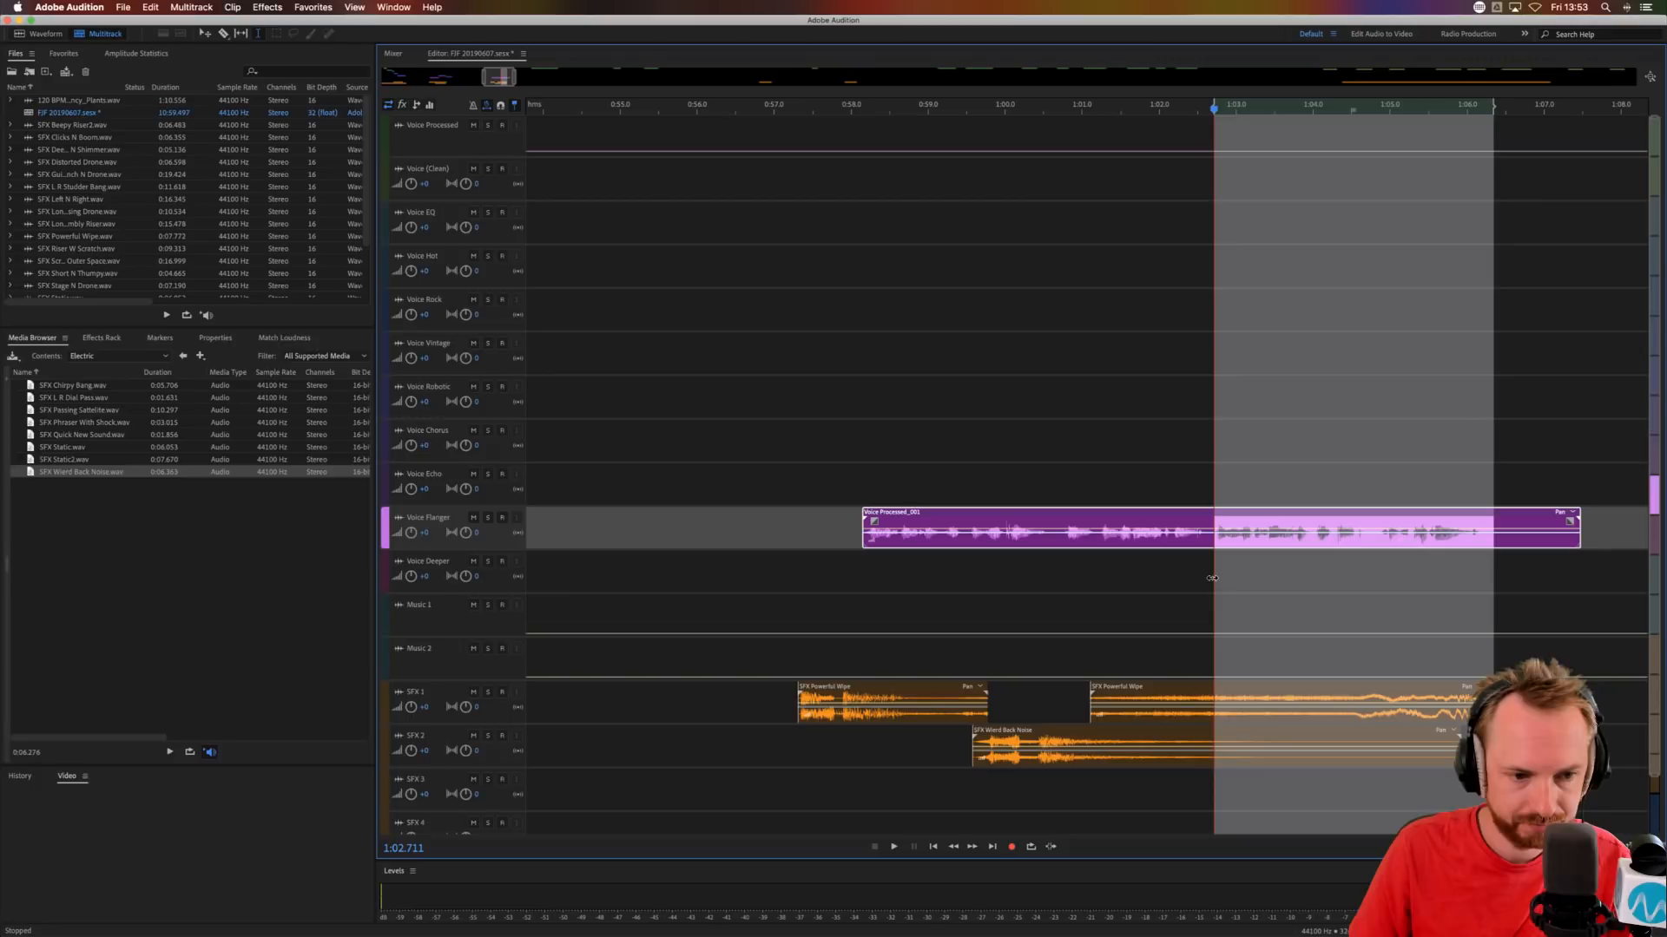
pyautogui.click(1212, 578)
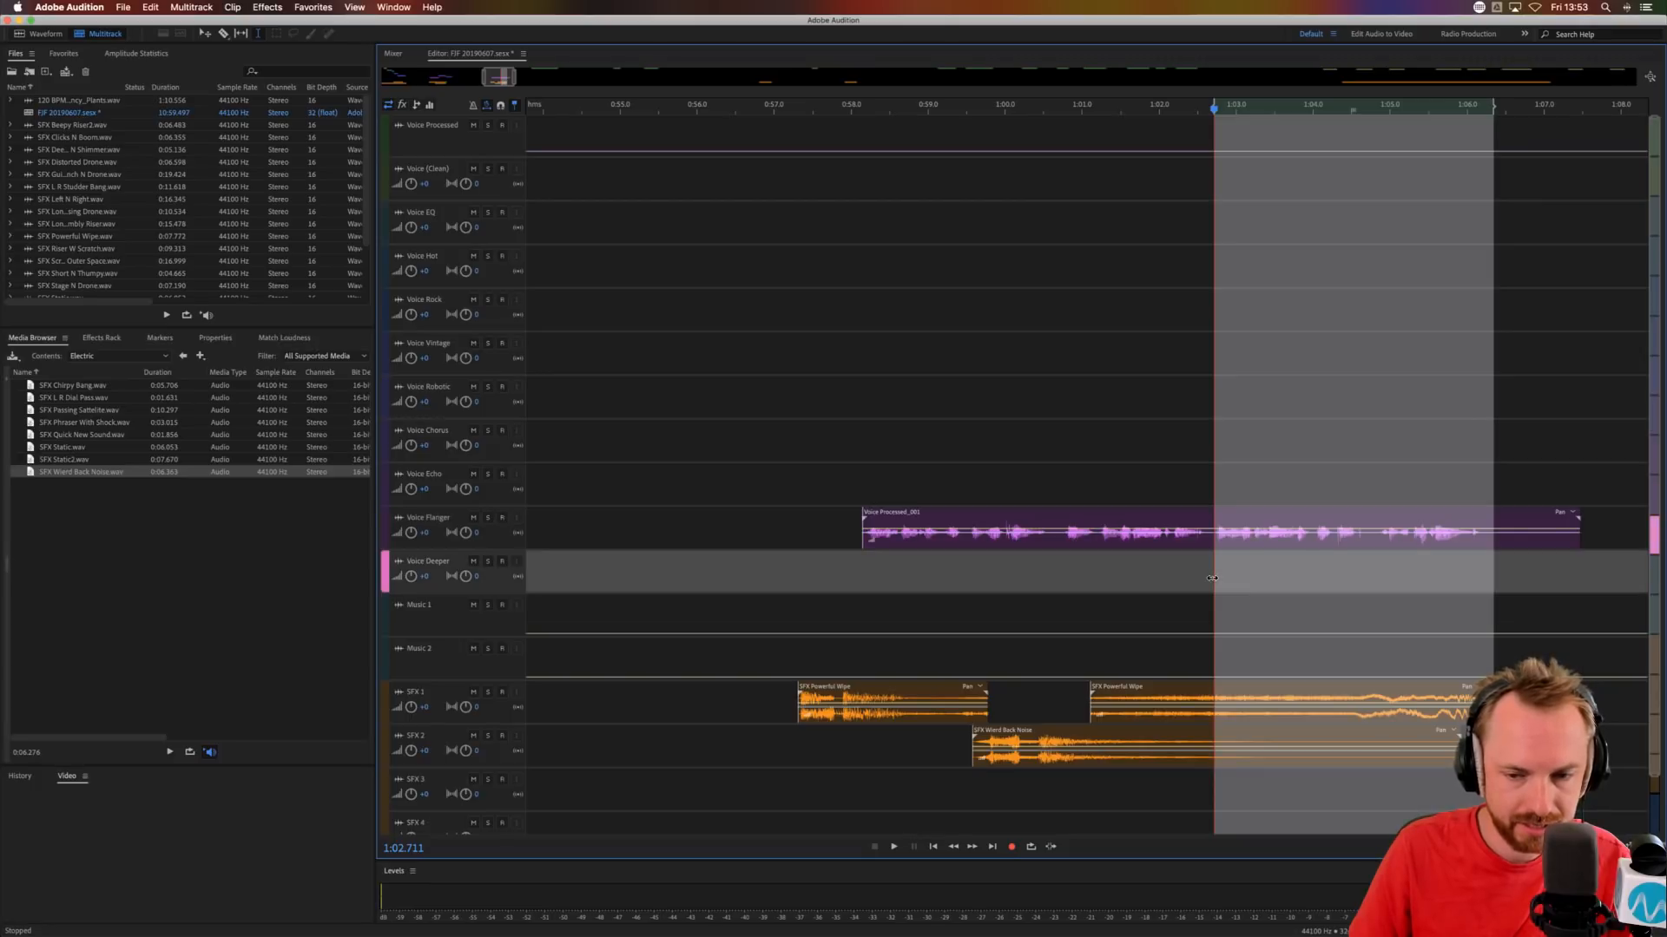
pyautogui.click(1183, 564)
pyautogui.click(1214, 536)
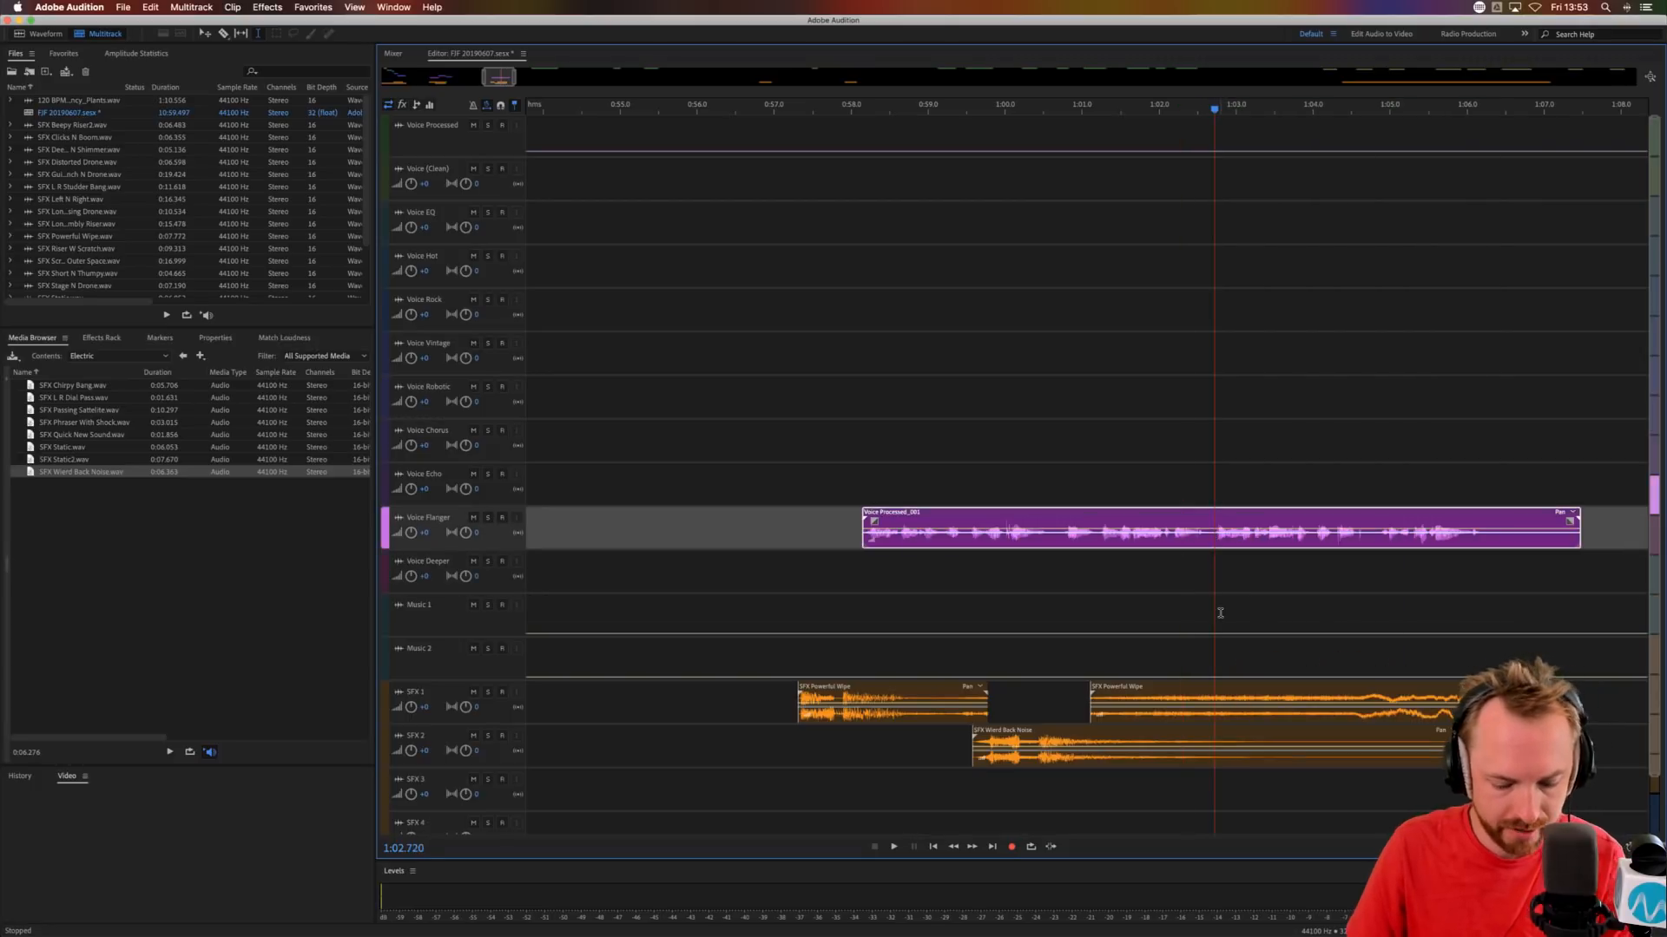
pyautogui.press('super+k')
# Select the second part of the split Voice Flanger clip and open the effect choices for slot 1 of its clip effects.
pyautogui.click(1234, 530)
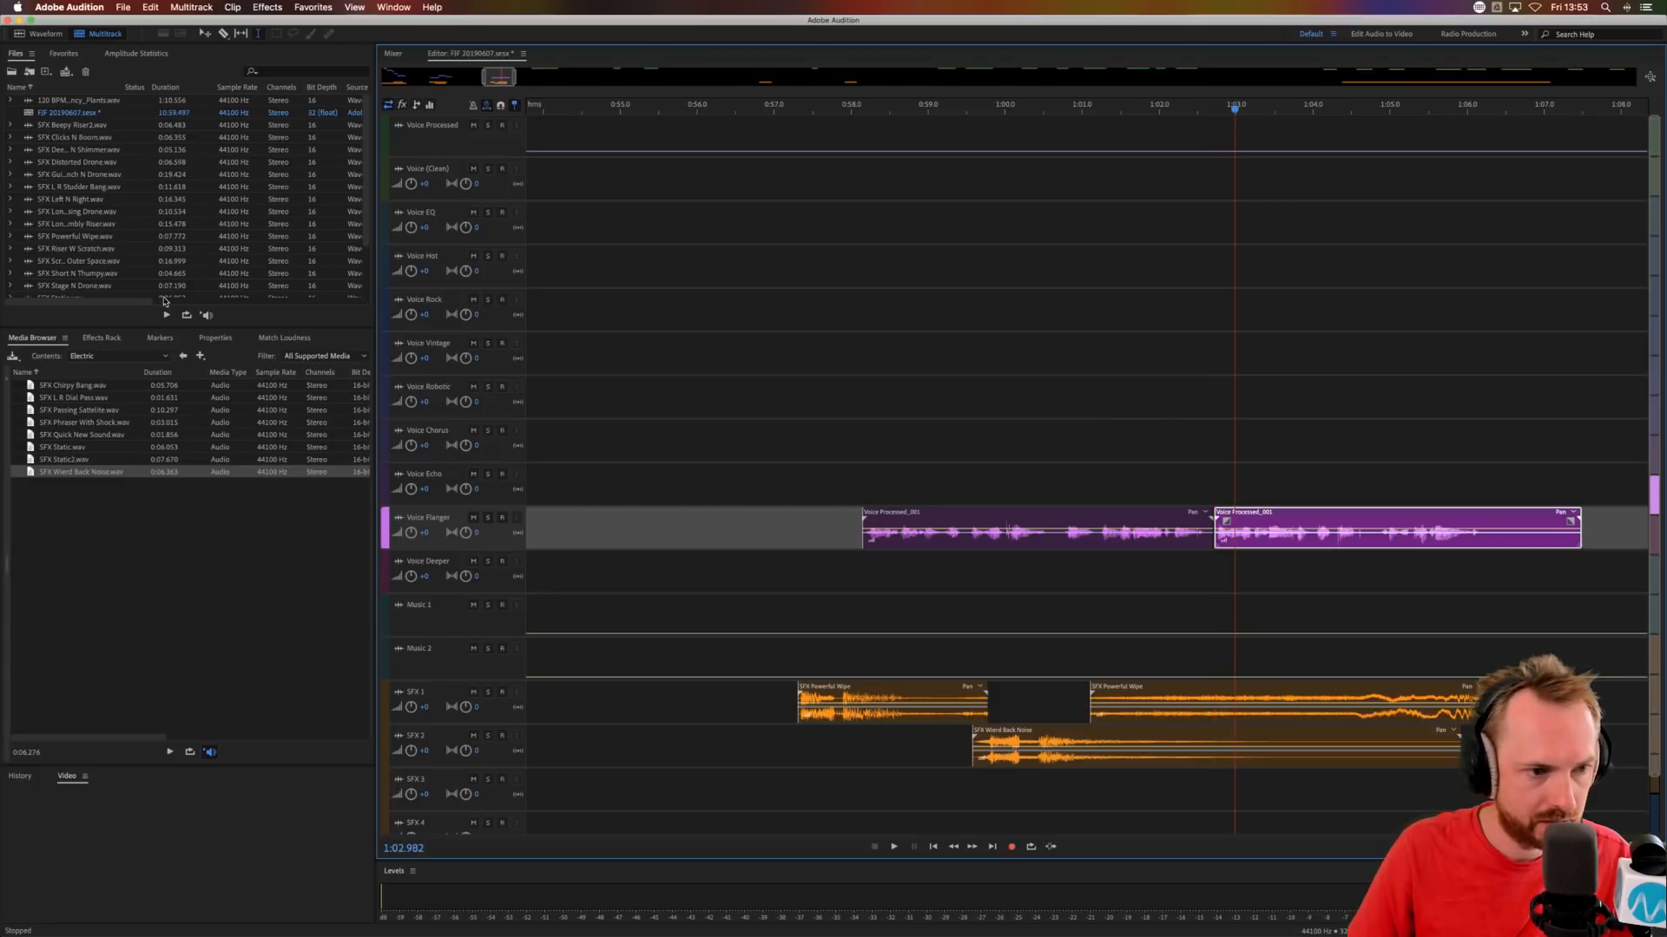
pyautogui.click(114, 337)
pyautogui.click(201, 358)
pyautogui.click(149, 356)
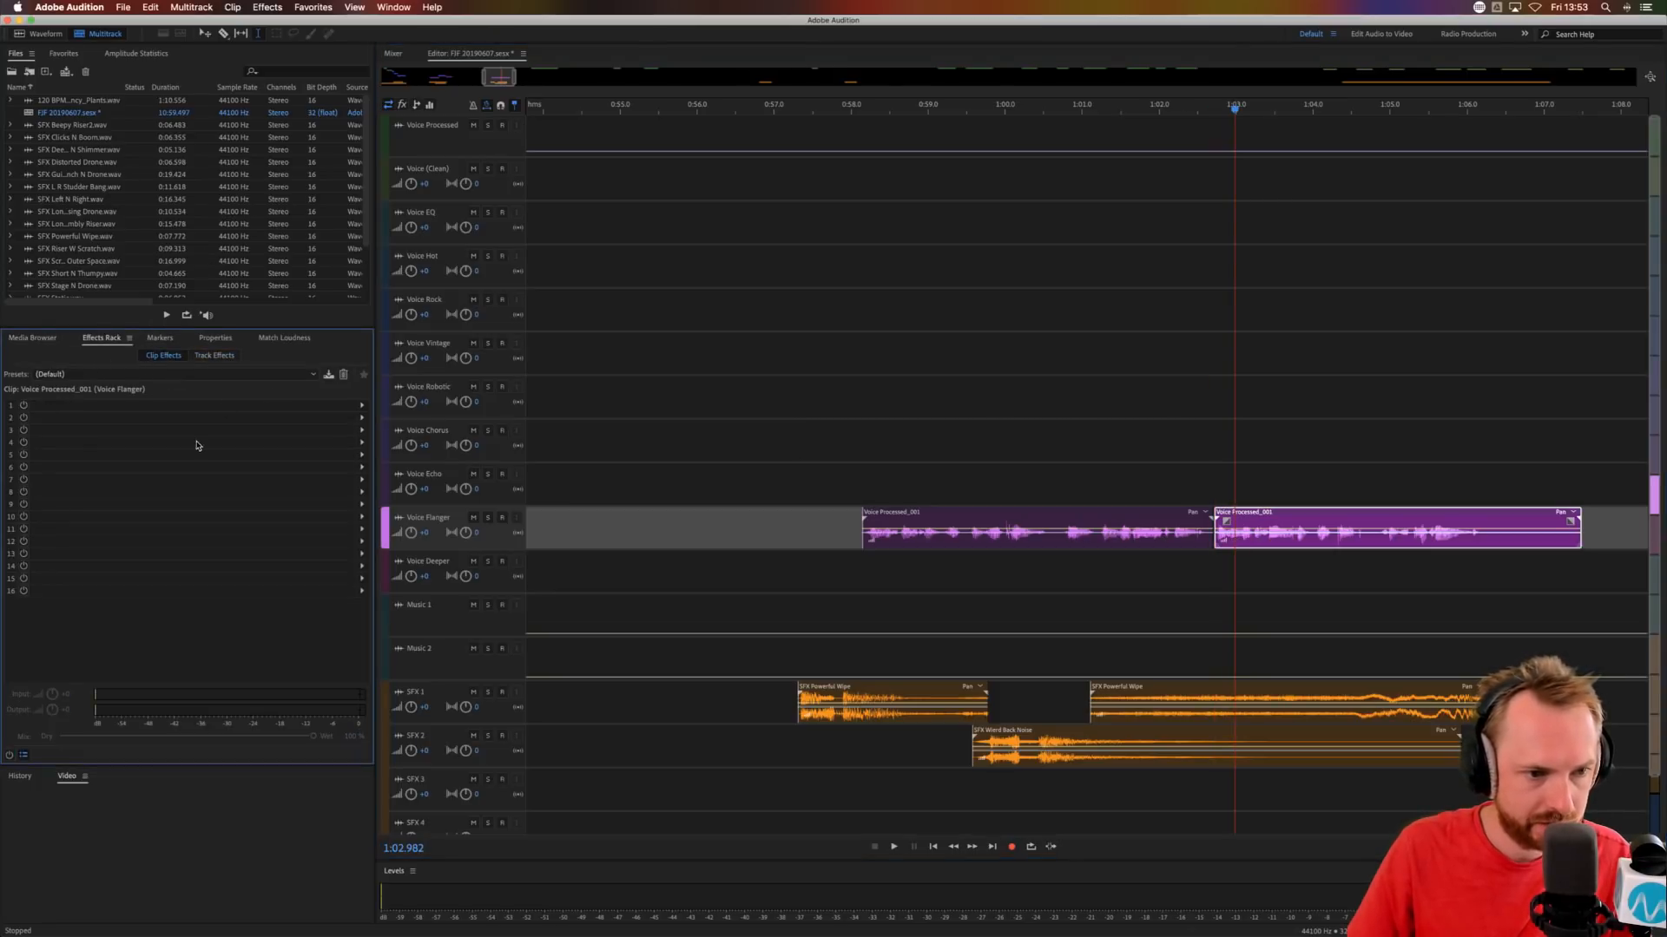
pyautogui.click(362, 405)
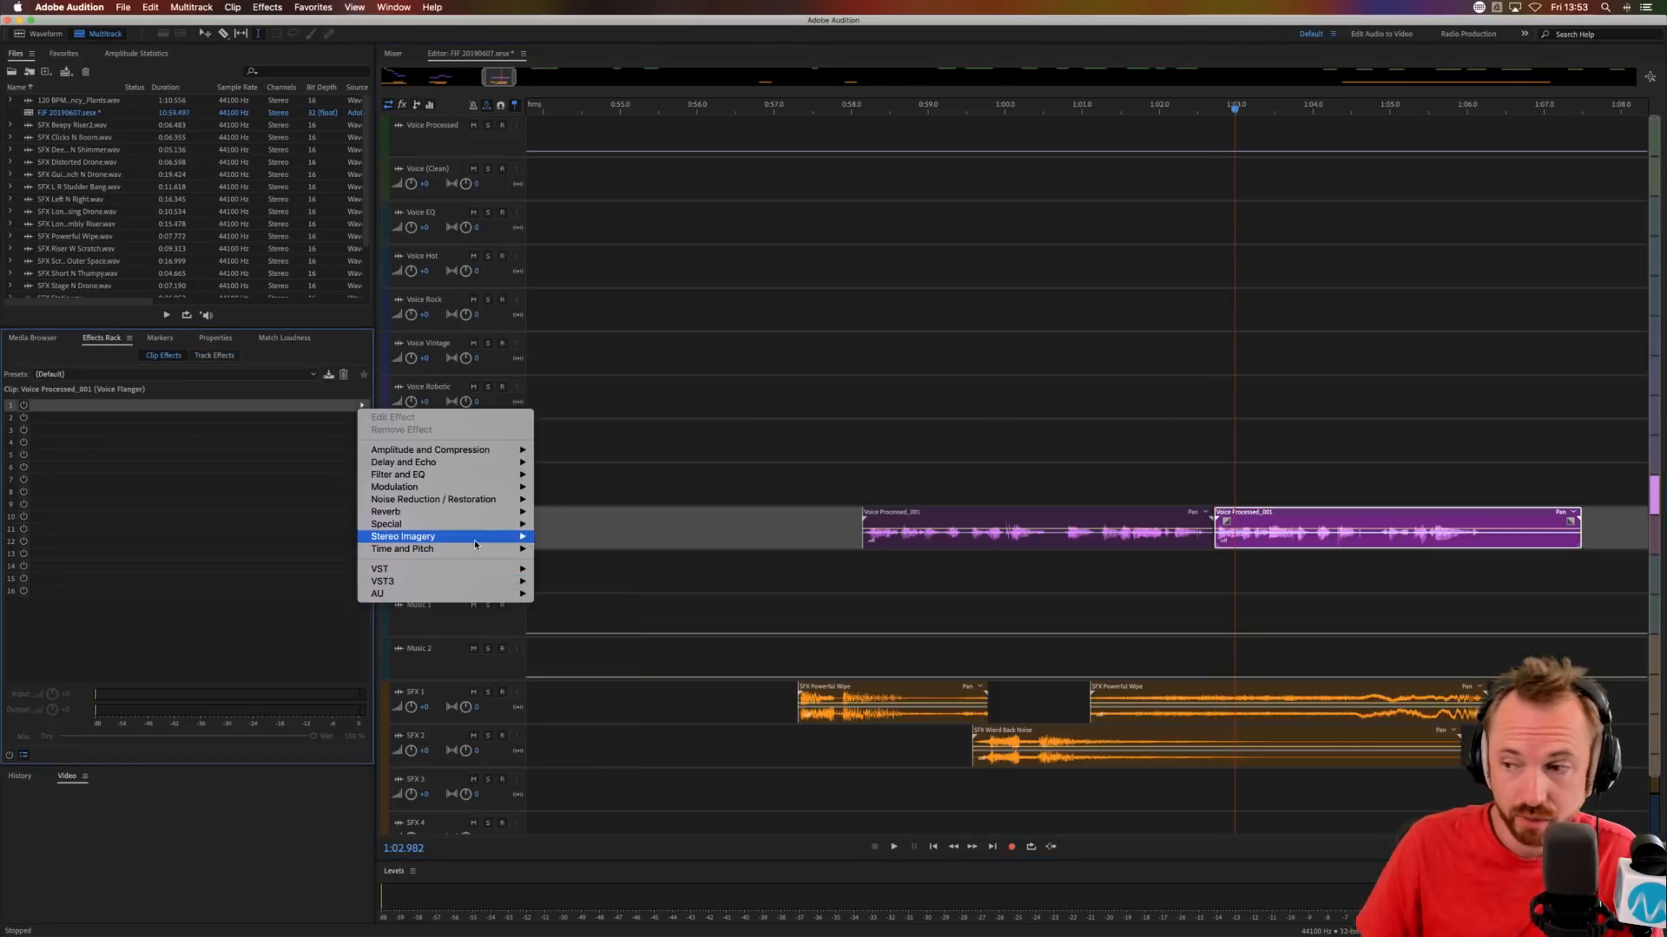
pyautogui.moveTo(474, 540)
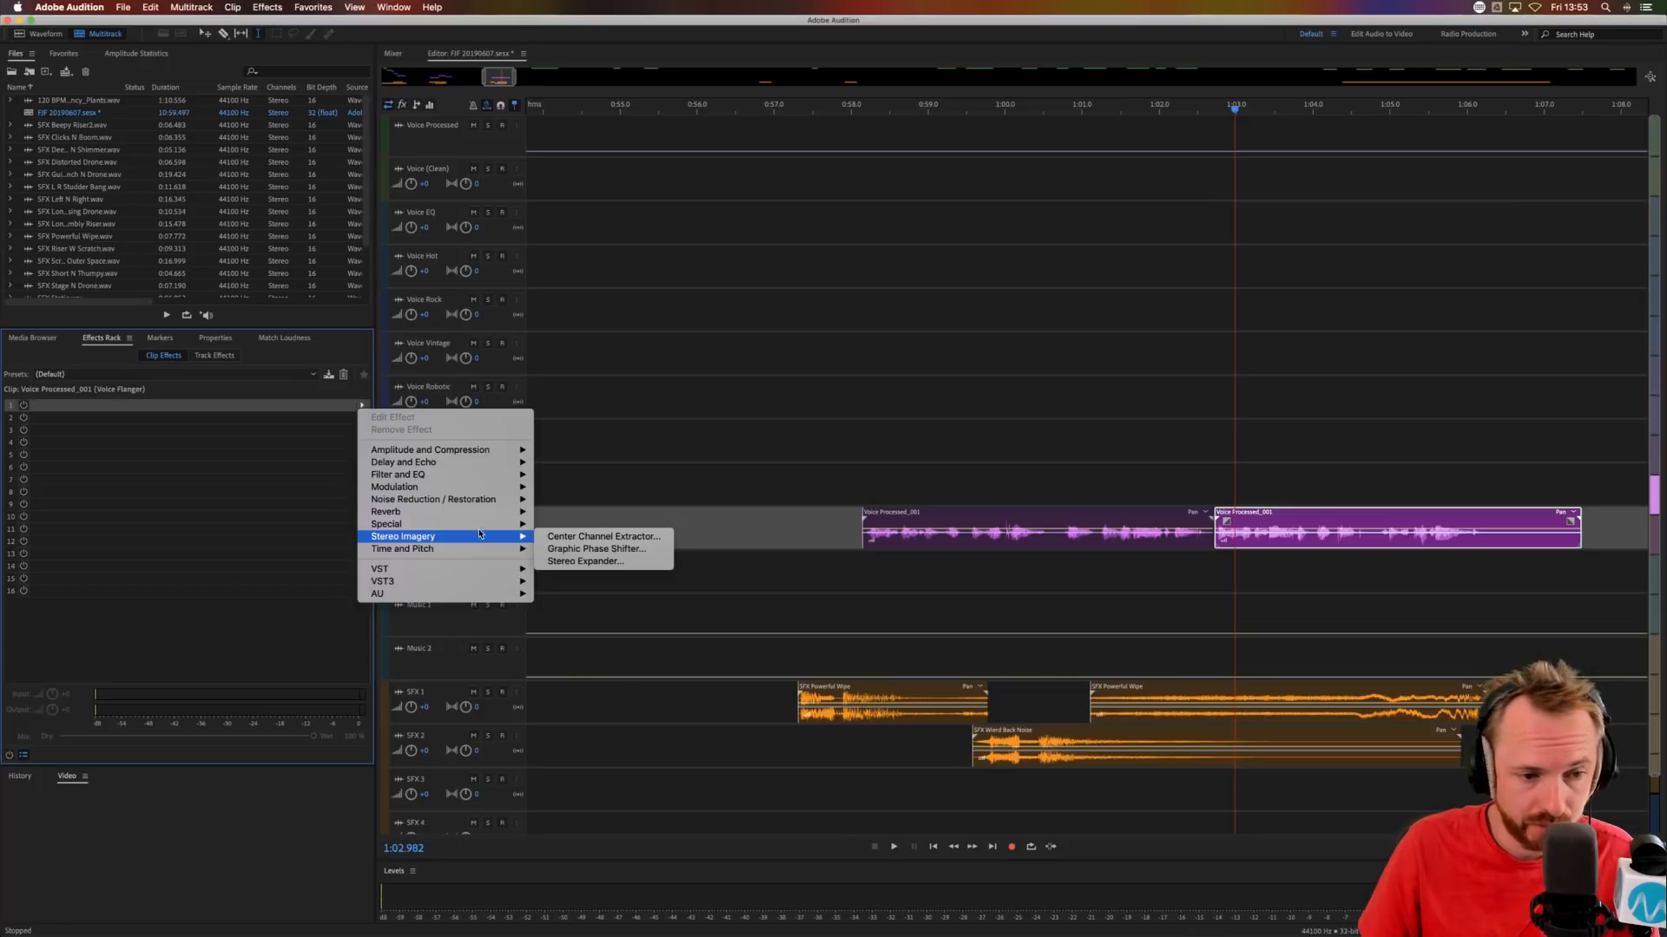
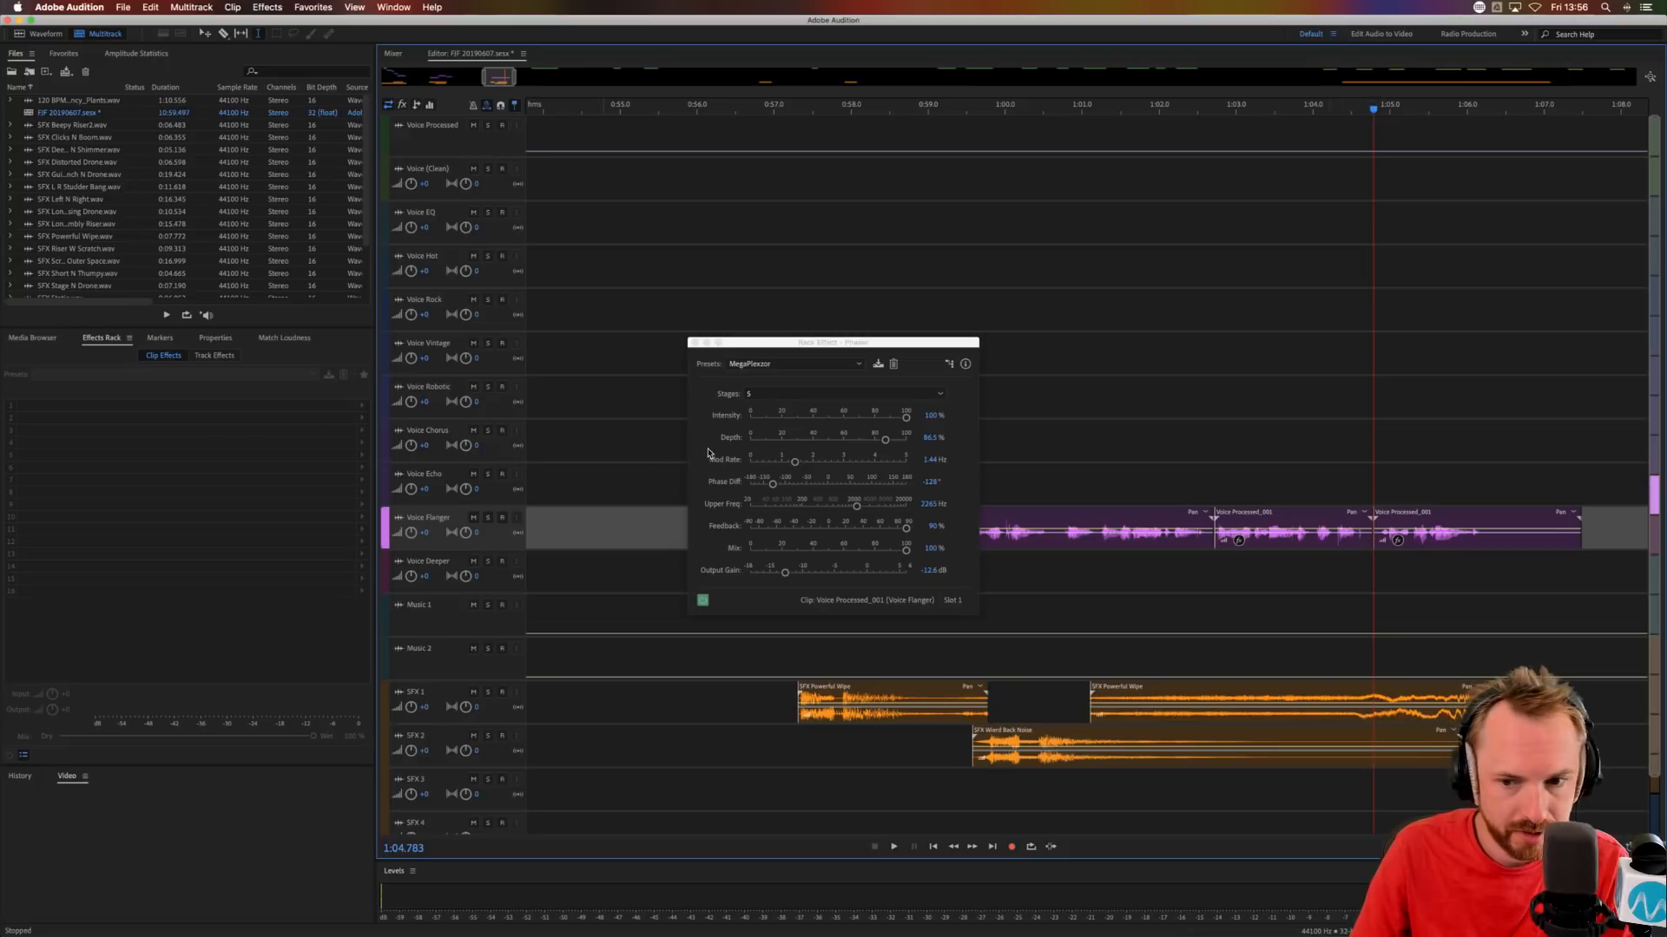
# Remove the Phaser from the last Voice Flanger clip, audition the section from 1:02.330 and close the Phaser window.
pyautogui.click(1423, 541)
pyautogui.click(121, 407)
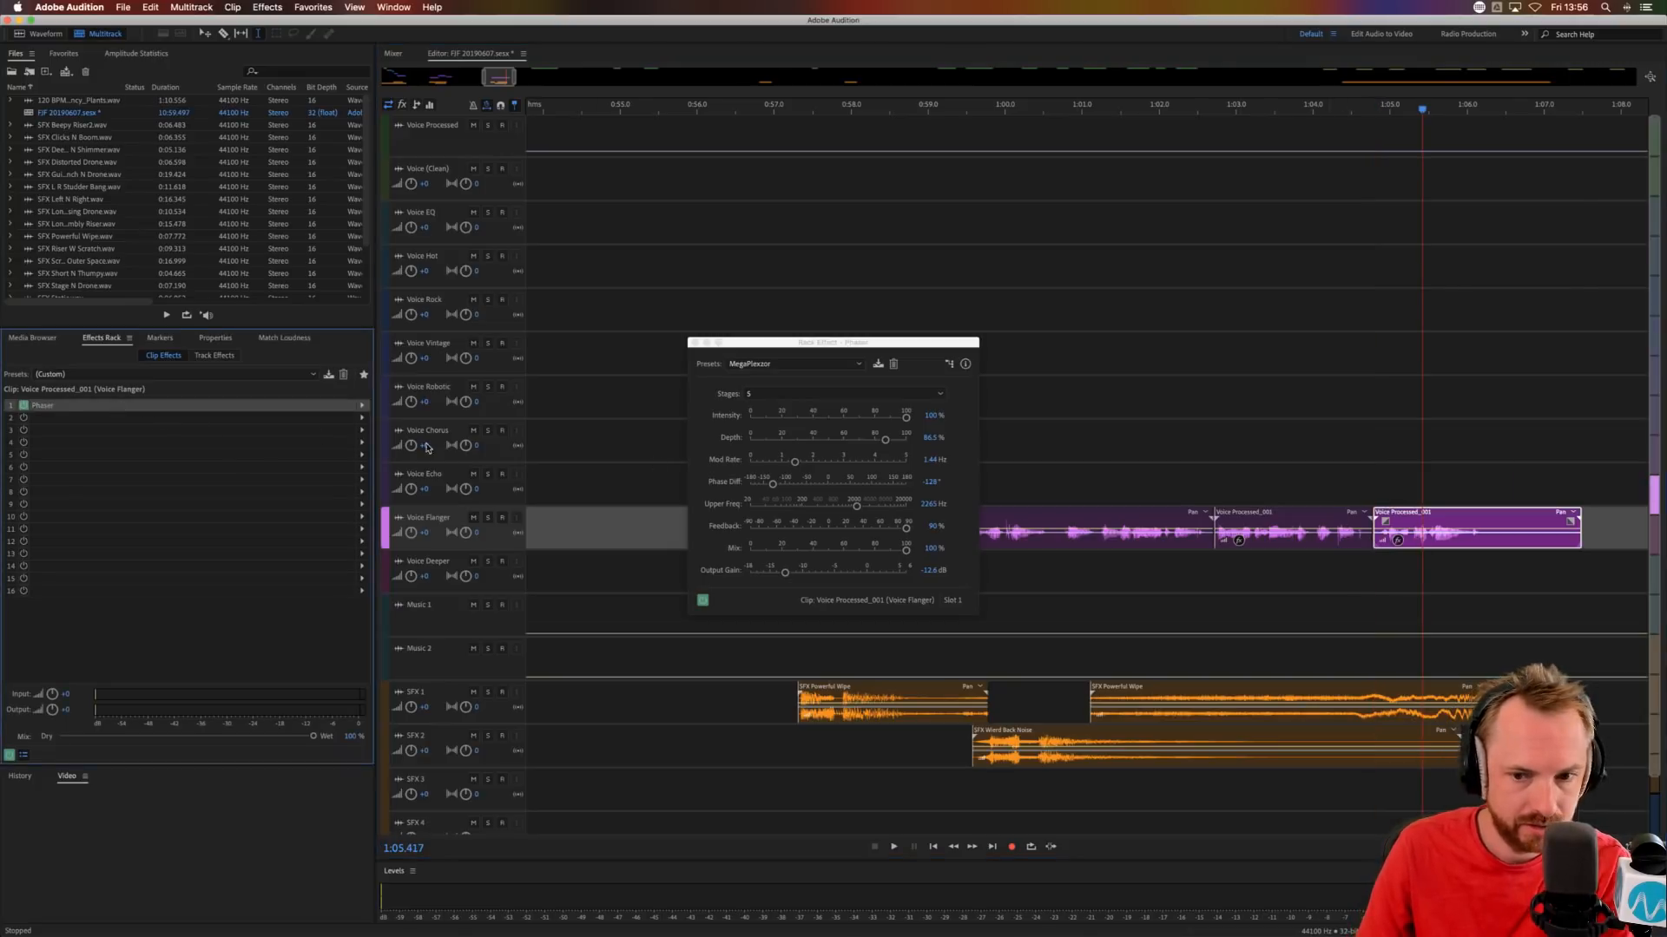
pyautogui.click(1184, 477)
pyautogui.press('space')
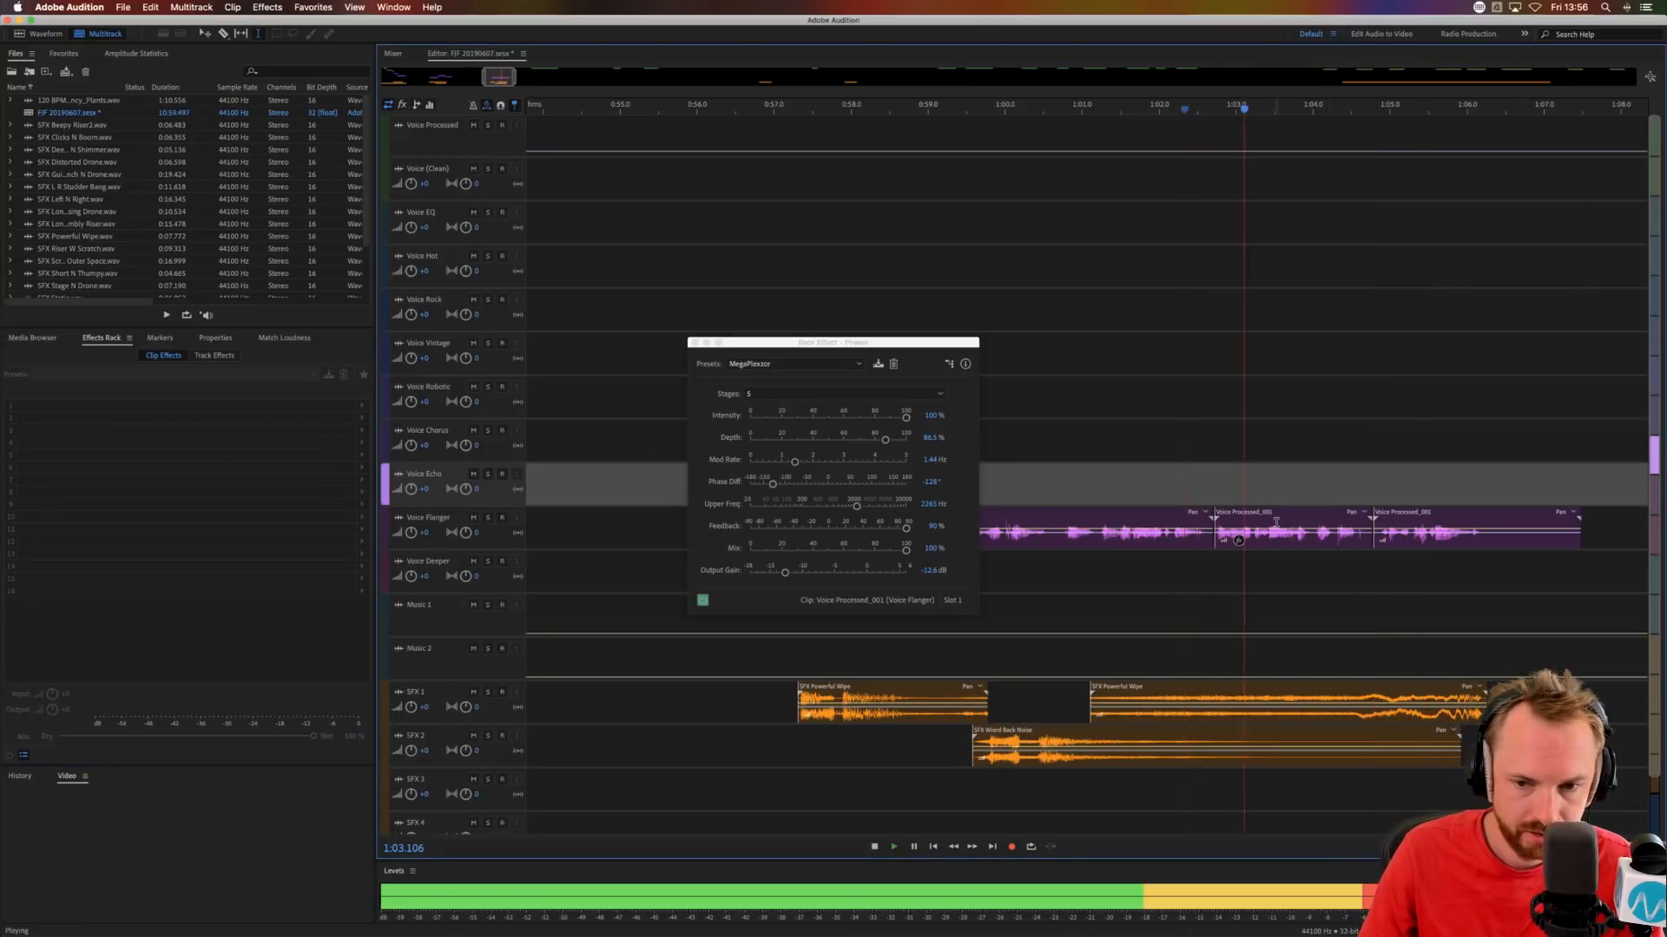
pyautogui.press('space')
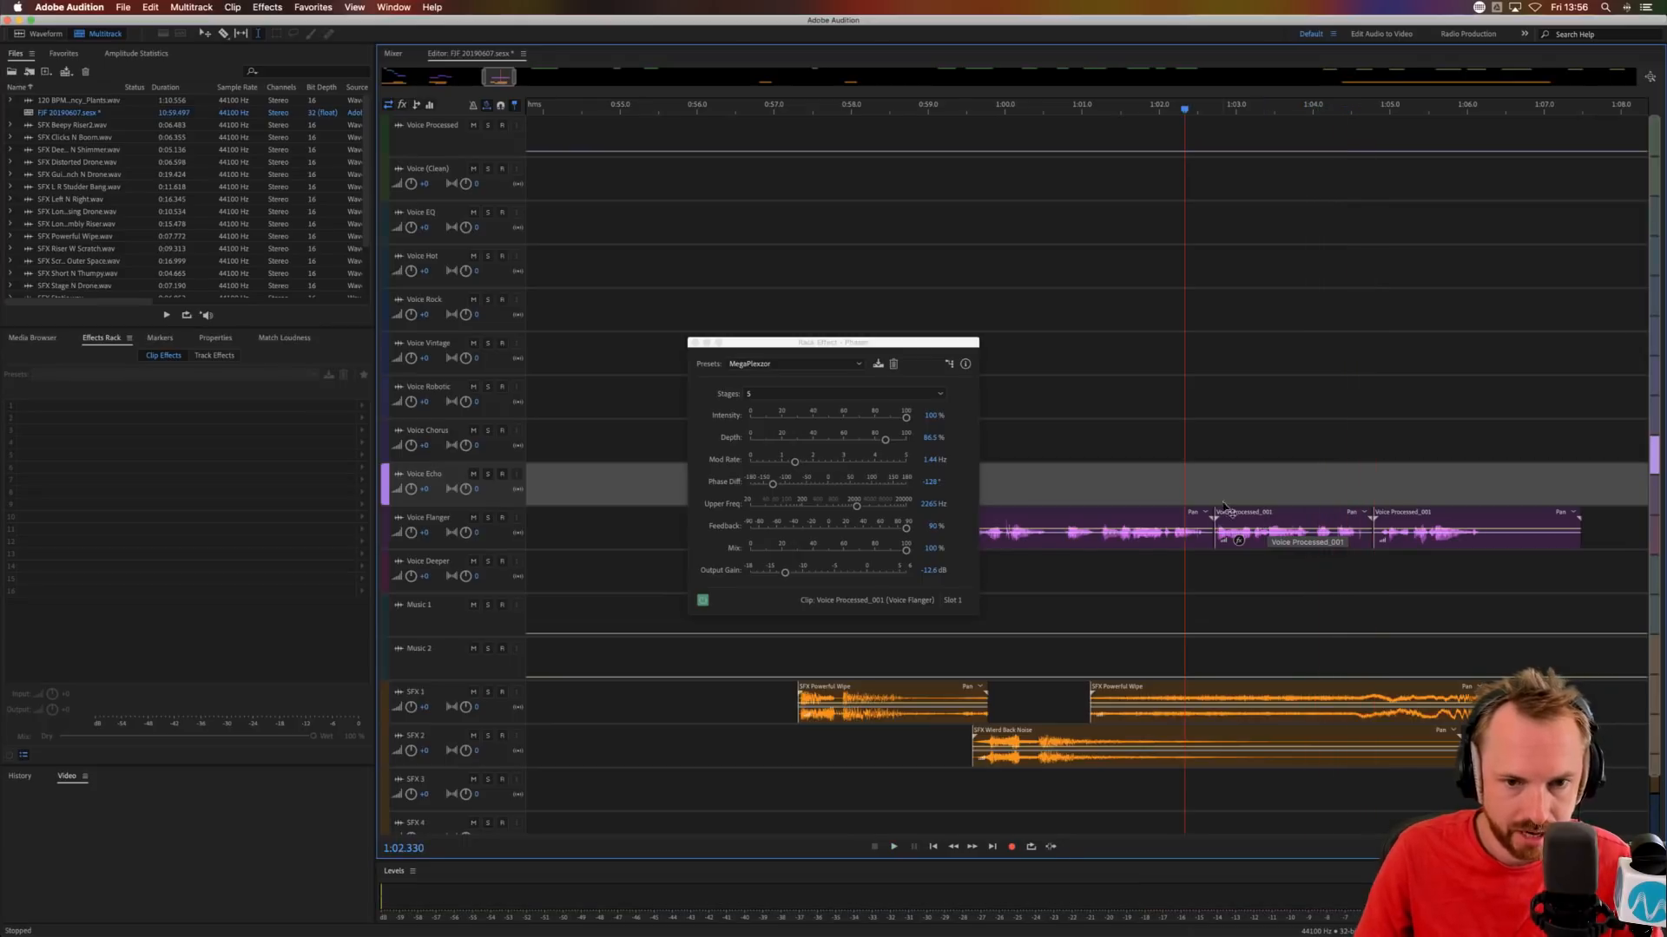
pyautogui.click(690, 344)
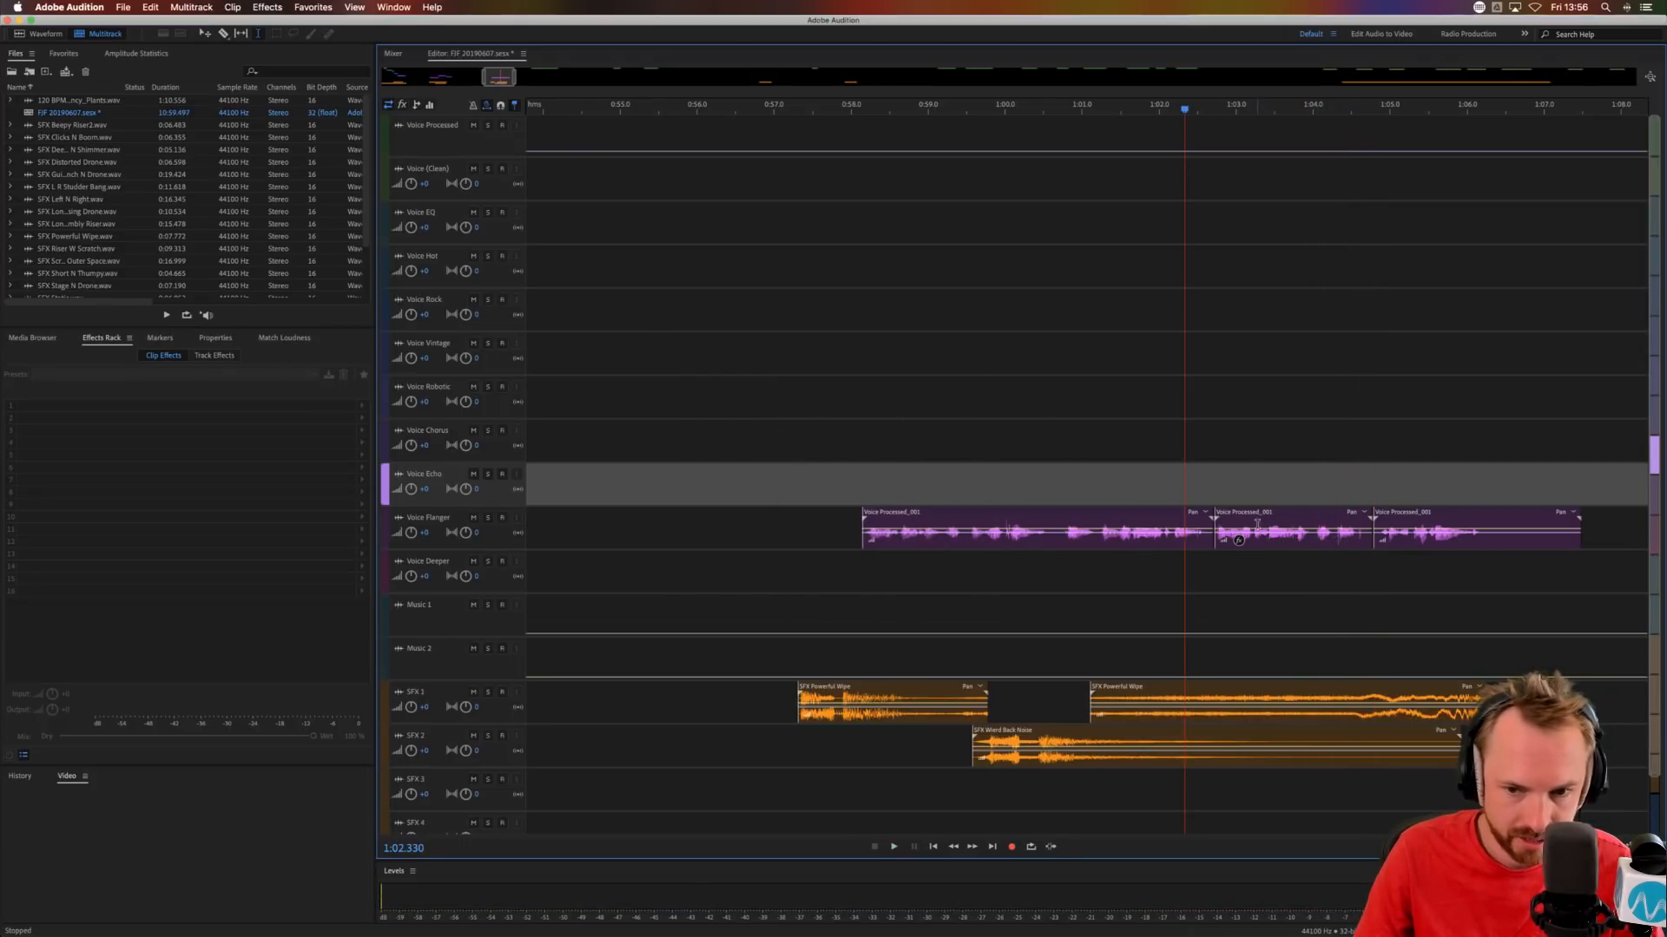
# Duplicate the middle Voice Flanger clip onto the Voice Echo track at about 1:02.7 and audition it.
pyautogui.moveTo(1255, 509); pyautogui.dragTo(1254, 486)
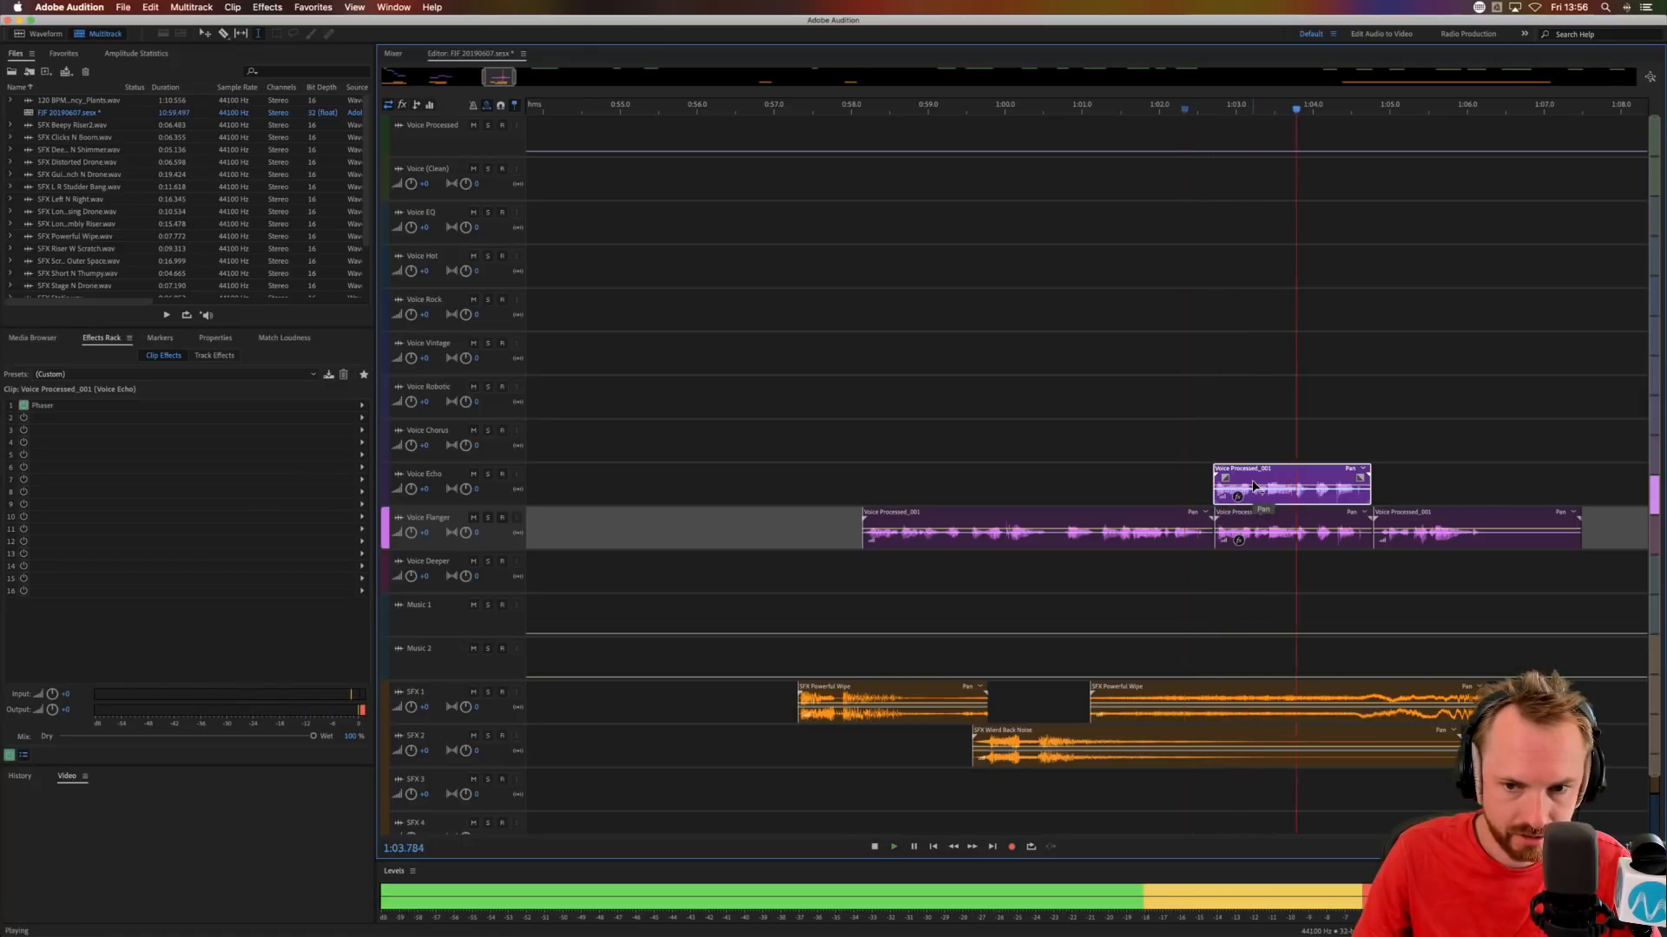
pyautogui.press('space')
pyautogui.moveTo(1243, 467); pyautogui.dragTo(1268, 473)
pyautogui.press('space')
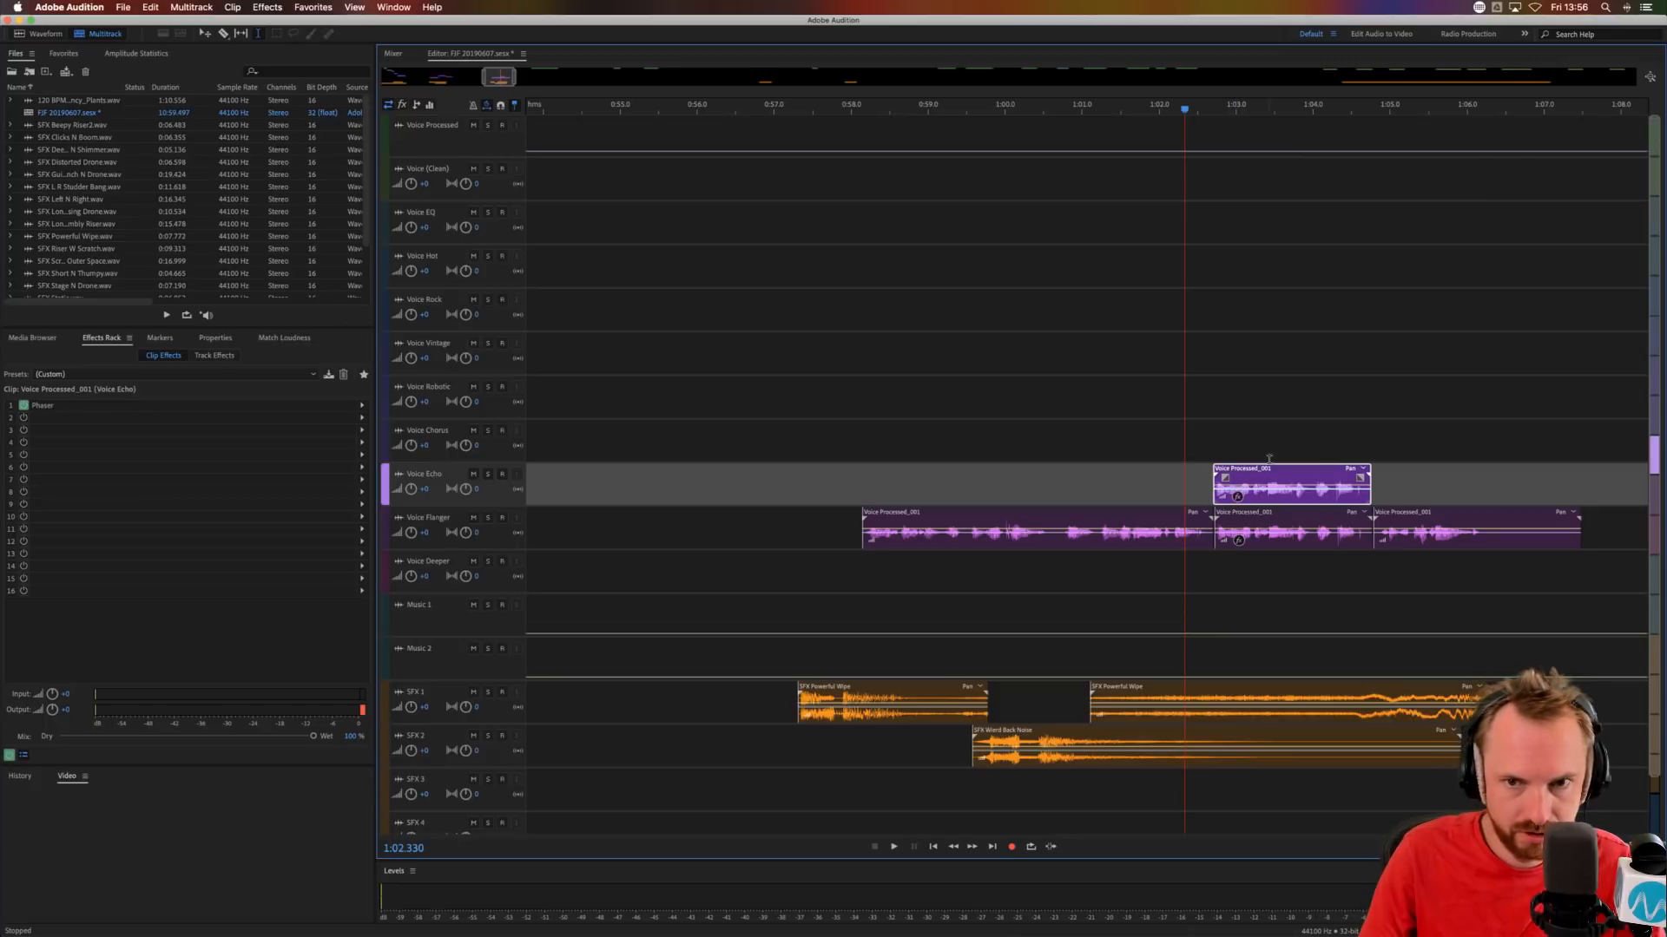
# Copy about 0.05 s from the start of the Voice Echo clip and paste it three times before the clip as a stutter.
pyautogui.scroll(5, 1205, 109)
pyautogui.moveTo(1361, 498); pyautogui.dragTo(1319, 497)
pyautogui.press('super+c')
pyautogui.click(1252, 498)
pyautogui.press('super+v')
pyautogui.click(1215, 491)
pyautogui.press('super+v')
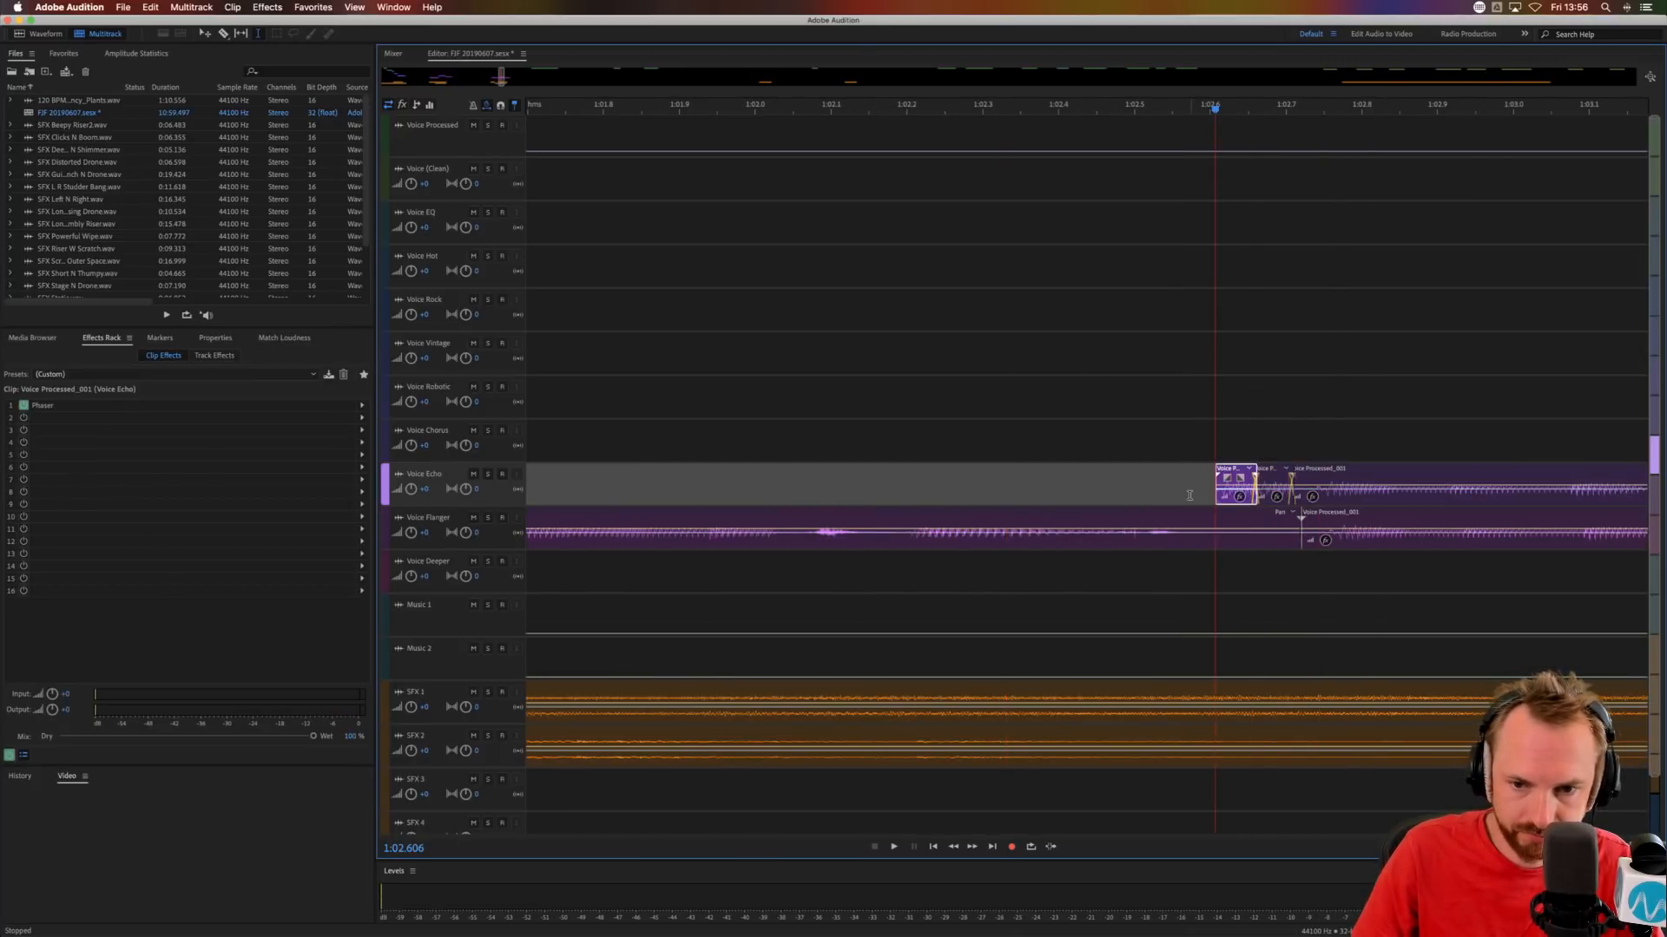
pyautogui.click(1175, 492)
pyautogui.press('super+v')
# Audition the Voice Echo stutter from 1:02.475 and cut off the last Voice Flanger clip's tail after 1:06.321.
pyautogui.click(1115, 492)
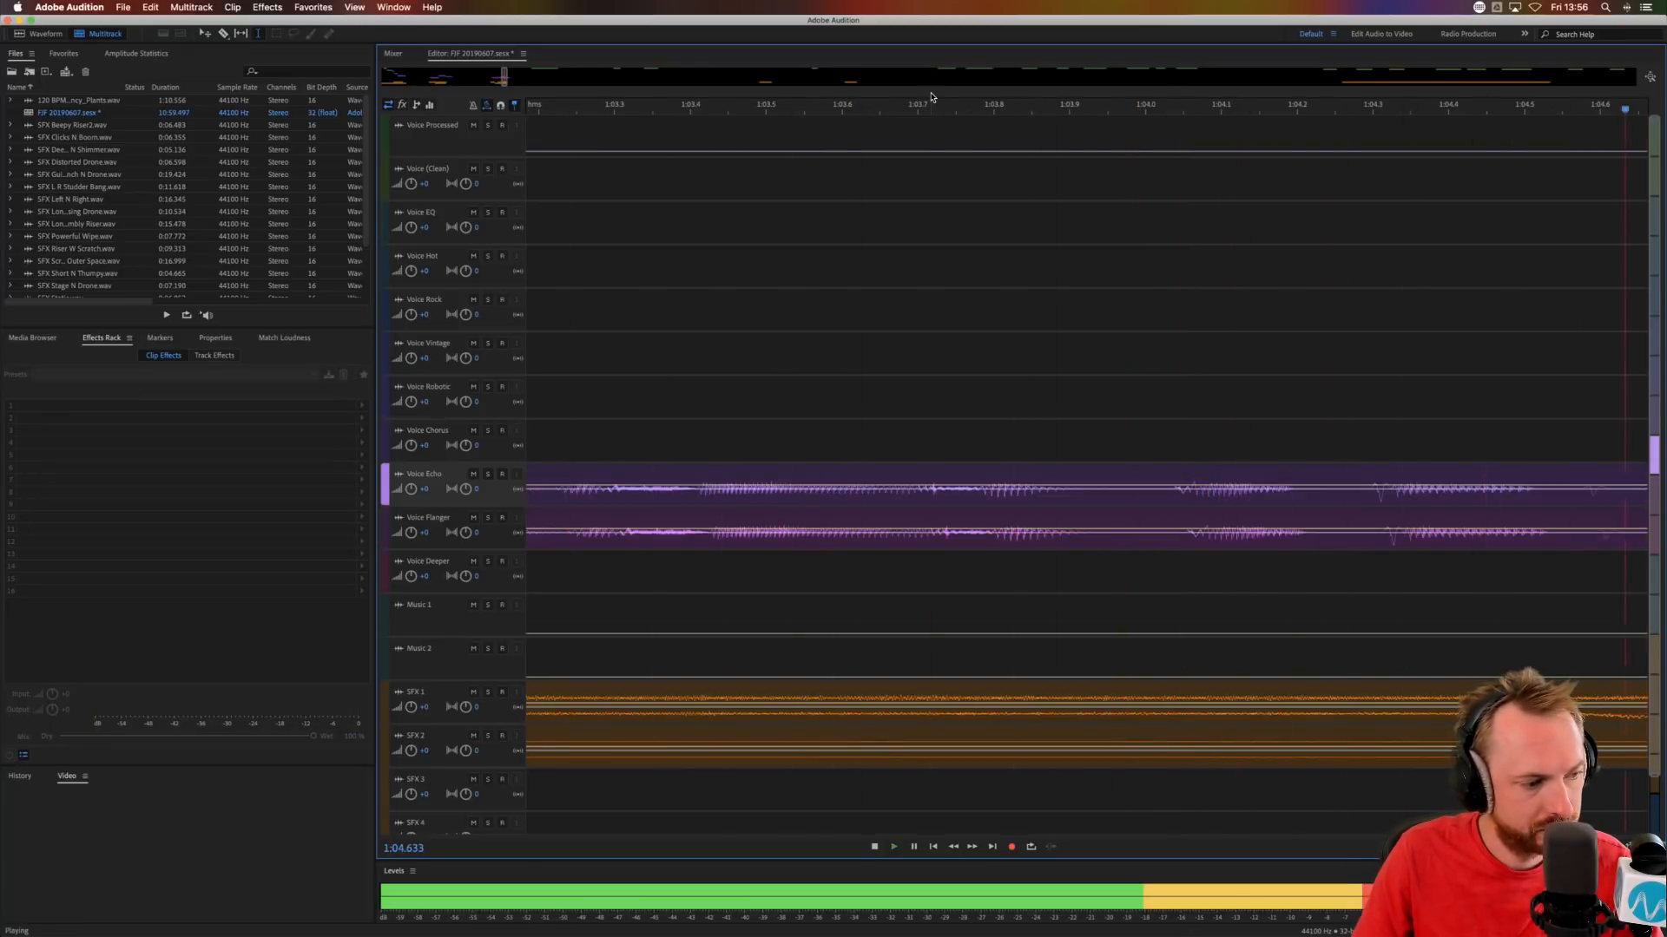
pyautogui.scroll(-15, 903, 105)
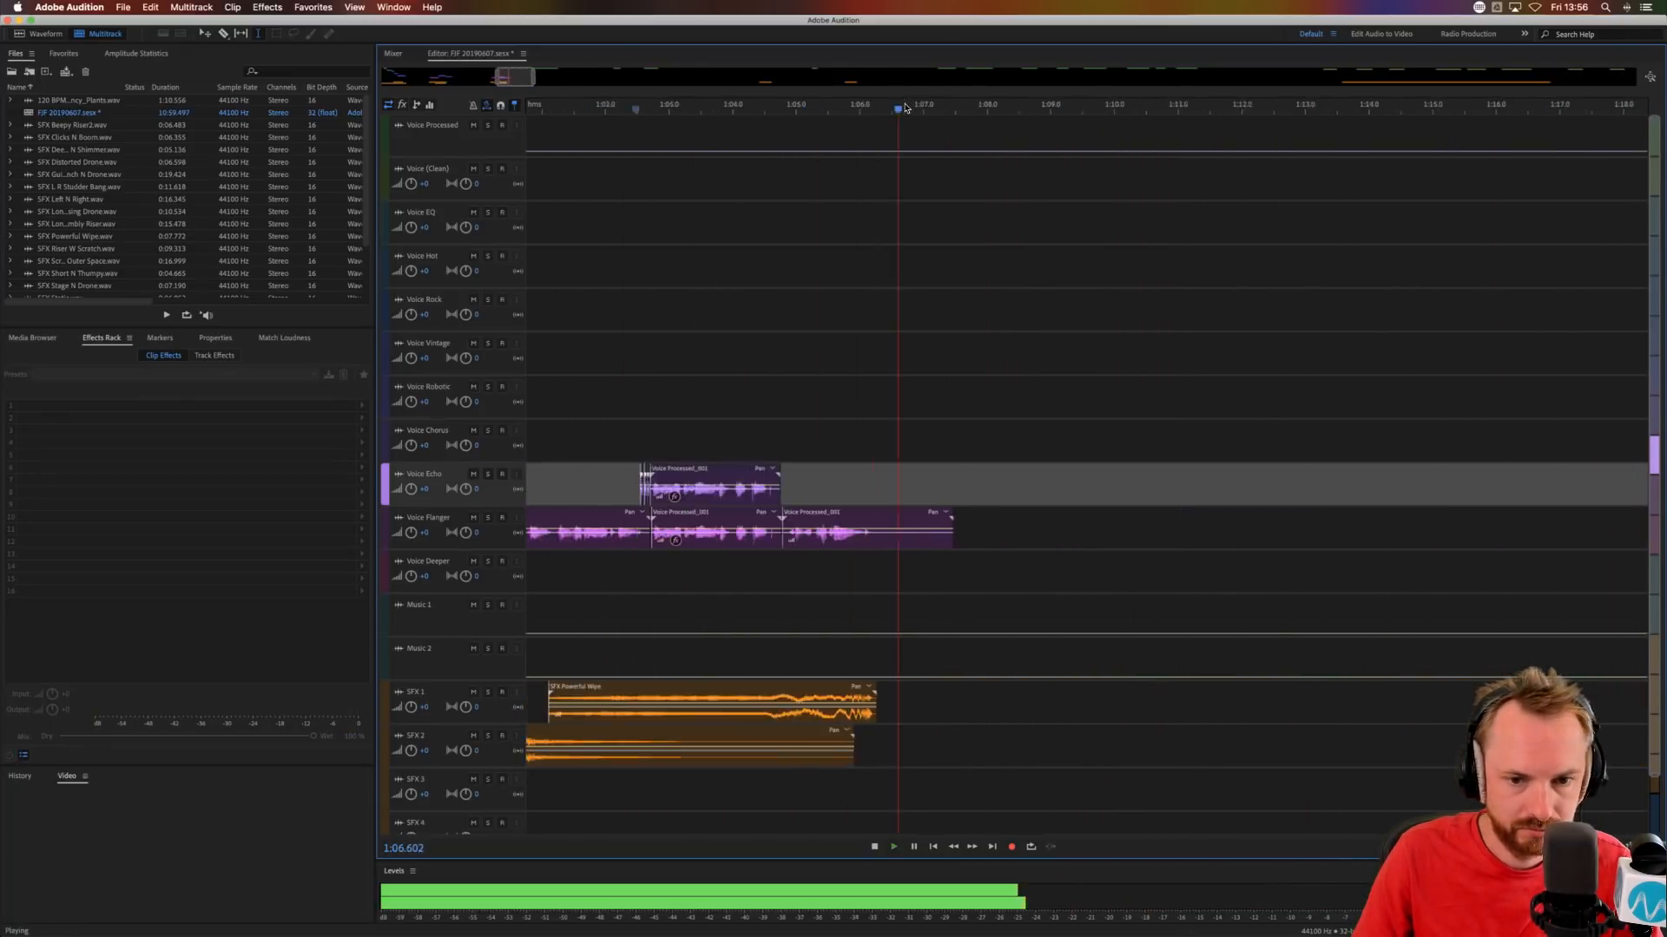
pyautogui.press('space')
pyautogui.scroll(8, 719, 109)
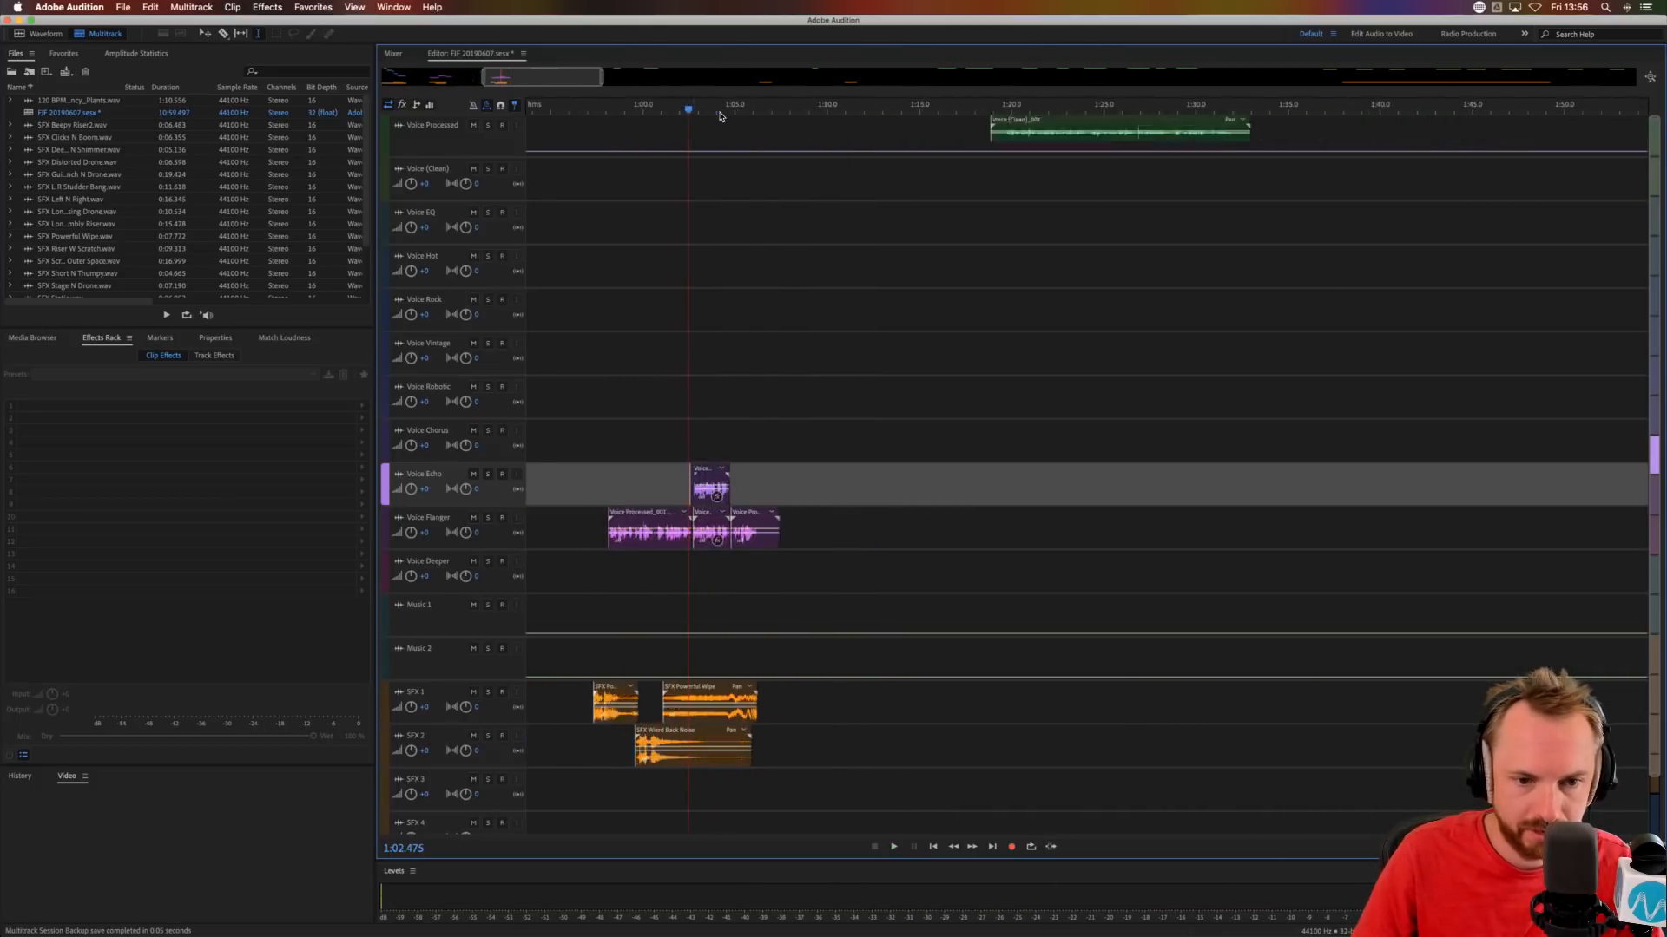
pyautogui.moveTo(822, 544); pyautogui.dragTo(986, 545)
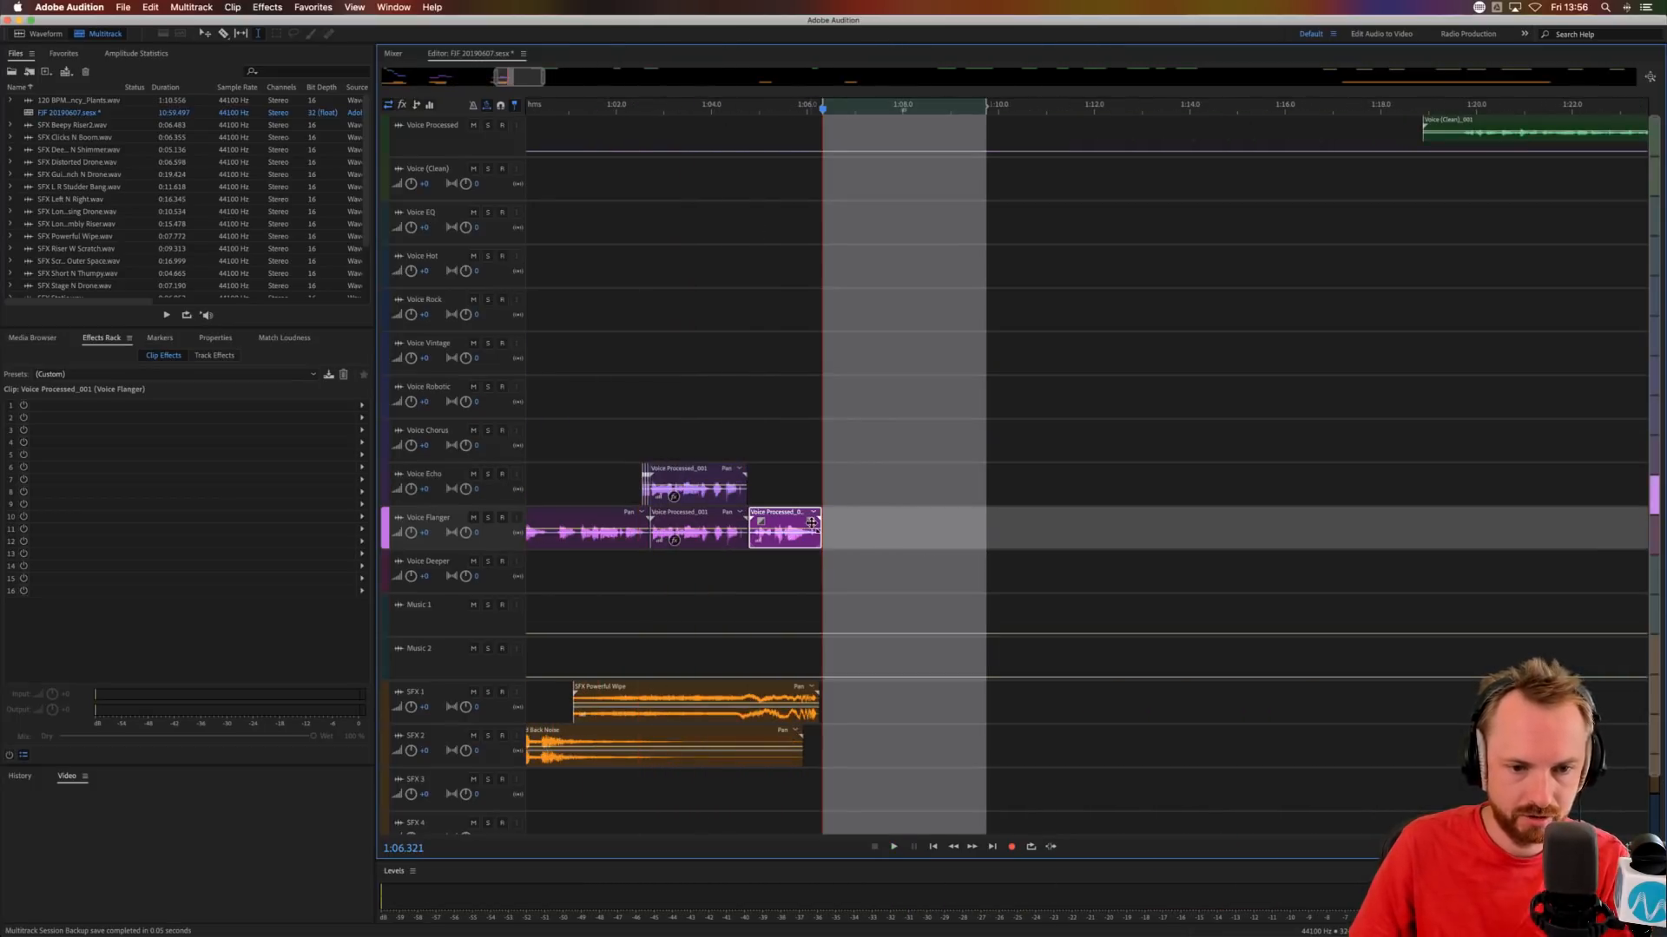
# Start playback at 1:19.509 and move the SFX Clicks N Boom clip on SFX 1 to about 1:22.4.
pyautogui.click(1412, 164)
pyautogui.scroll(-8, 1438, 101)
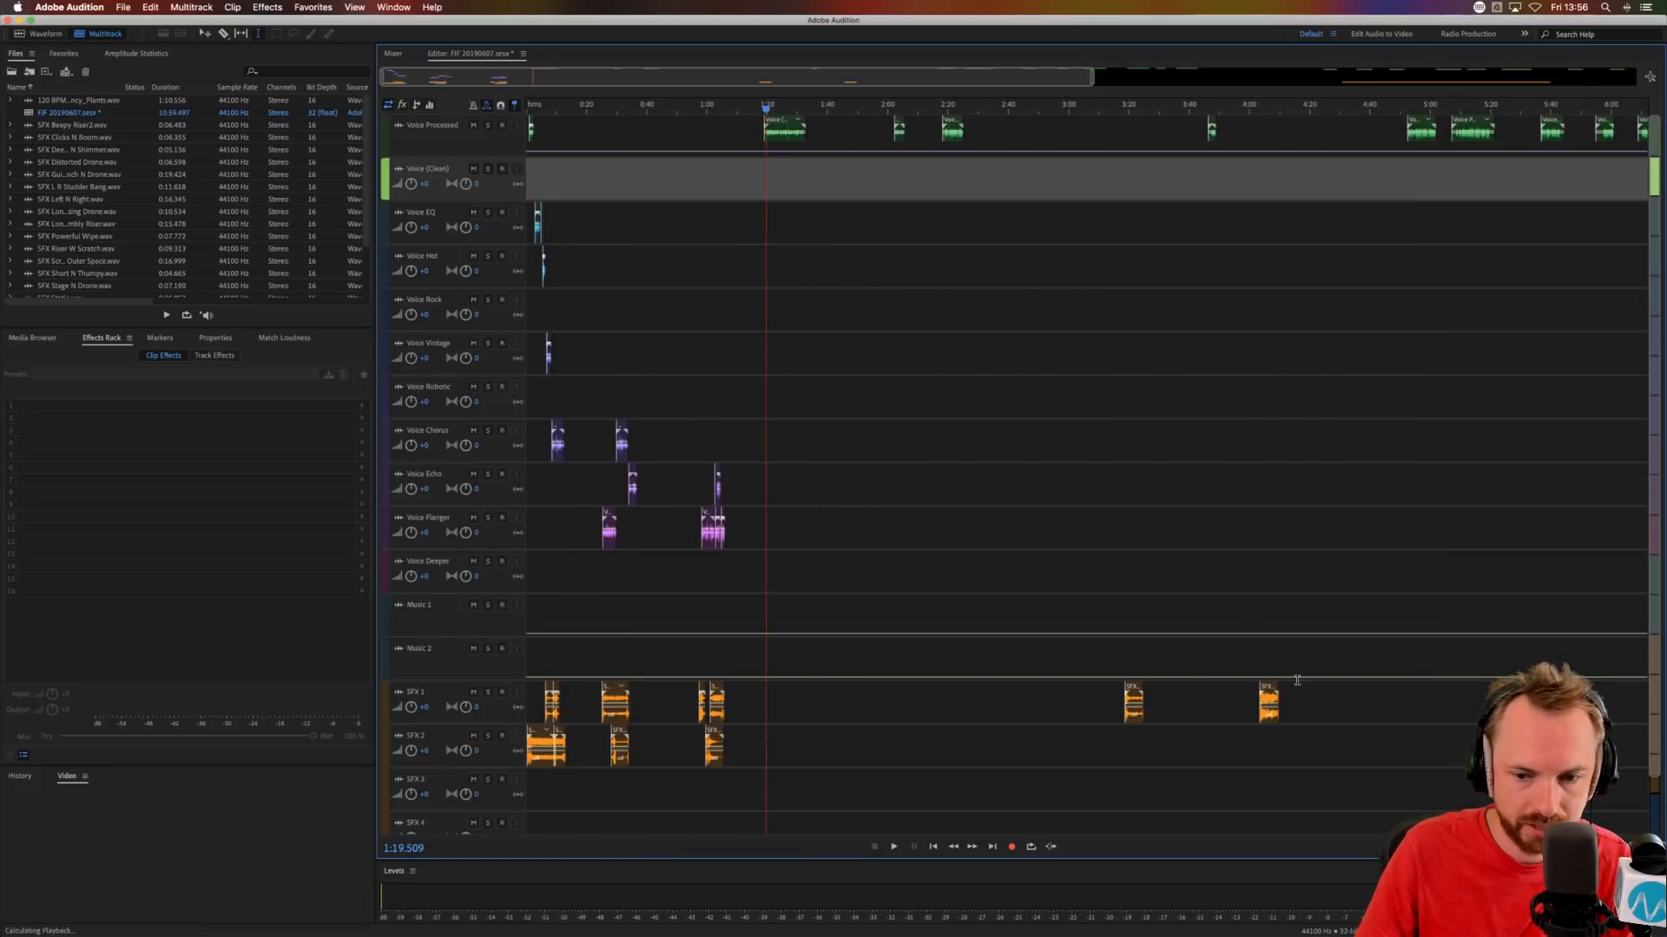
pyautogui.moveTo(1134, 688); pyautogui.dragTo(784, 689)
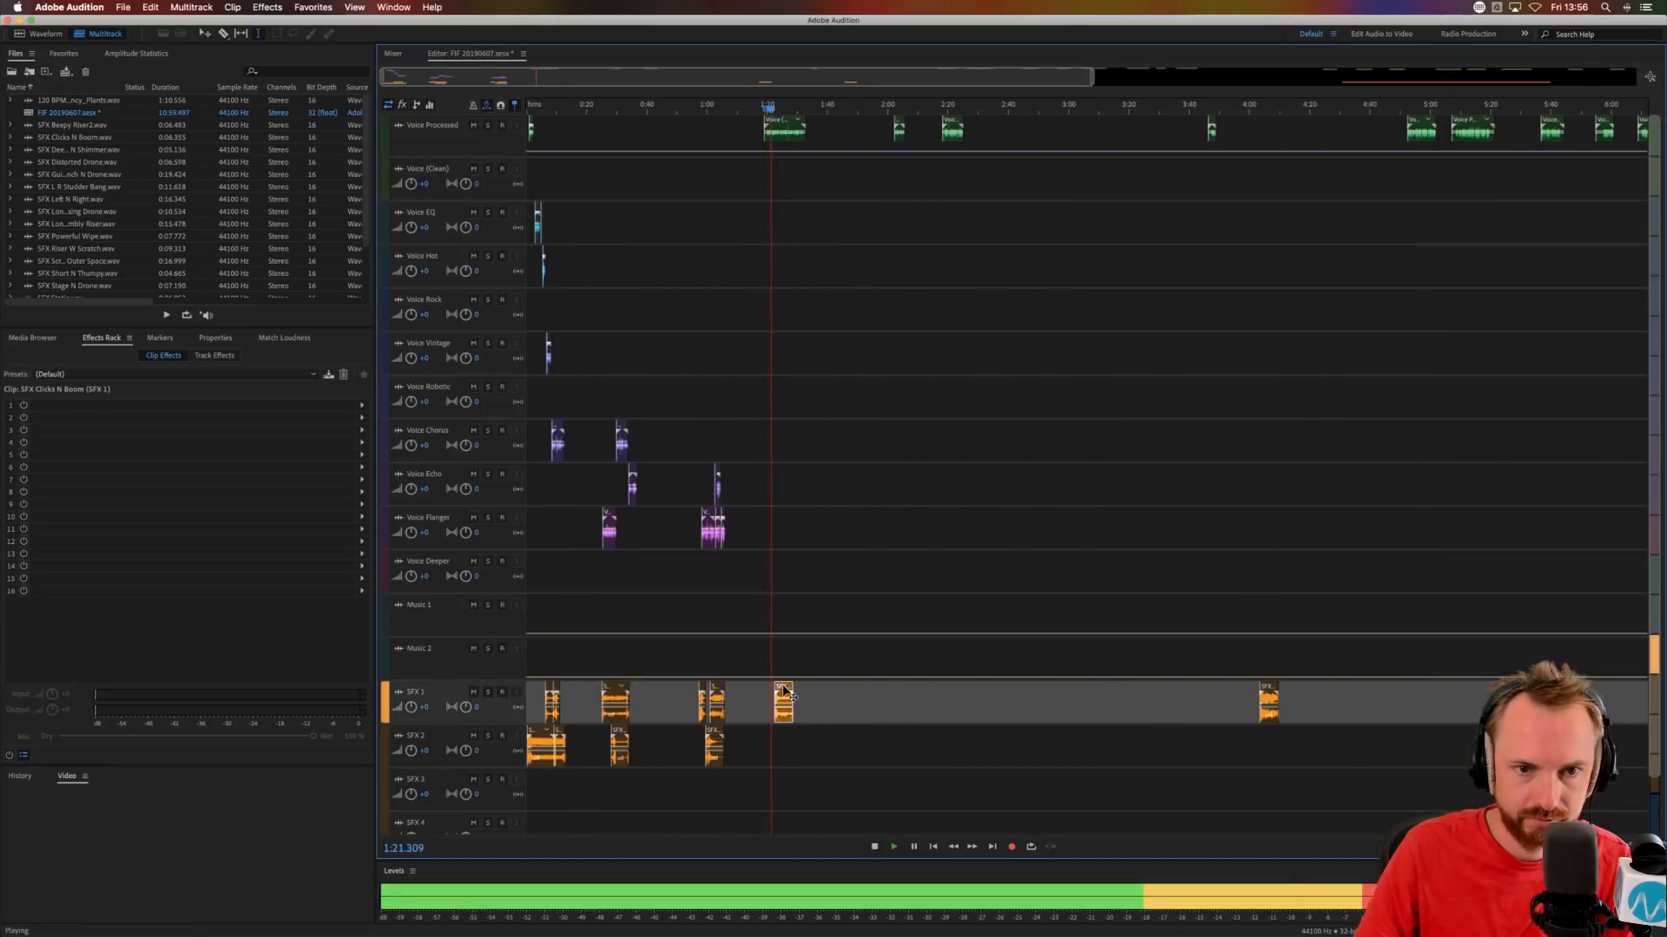
pyautogui.scroll(-2, 842, 118)
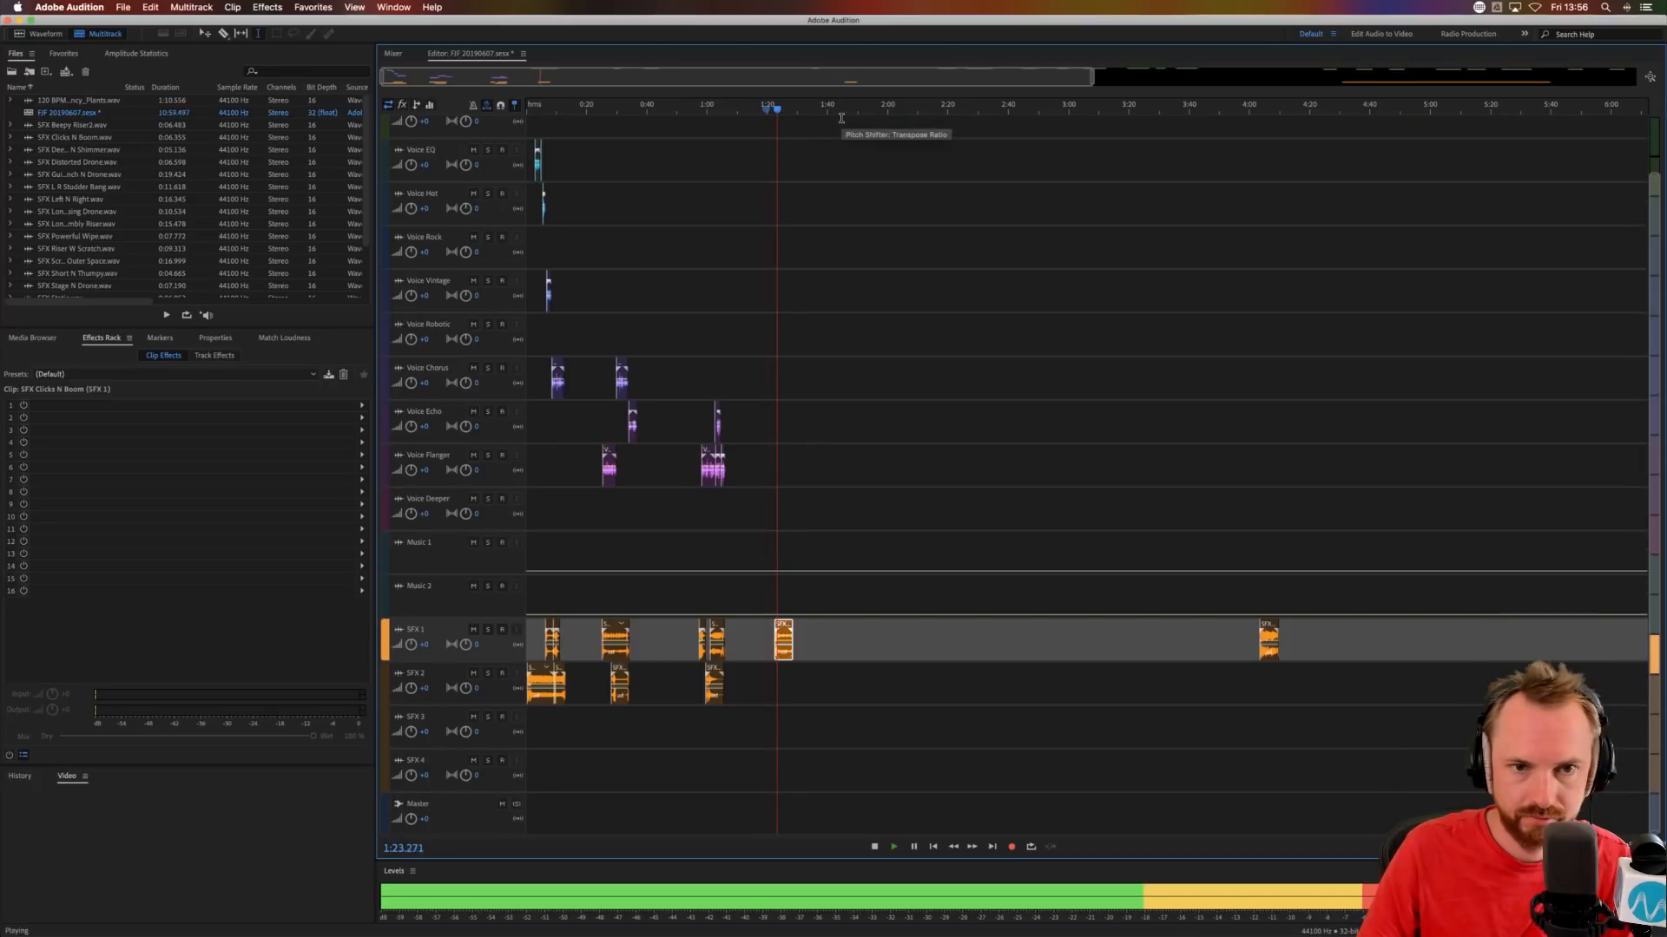
# Move the SFX Guitar Punch N Drone clip from late in the session to SFX 2 at about 1:28 and audition it.
pyautogui.hscroll(10, 1071, 328)
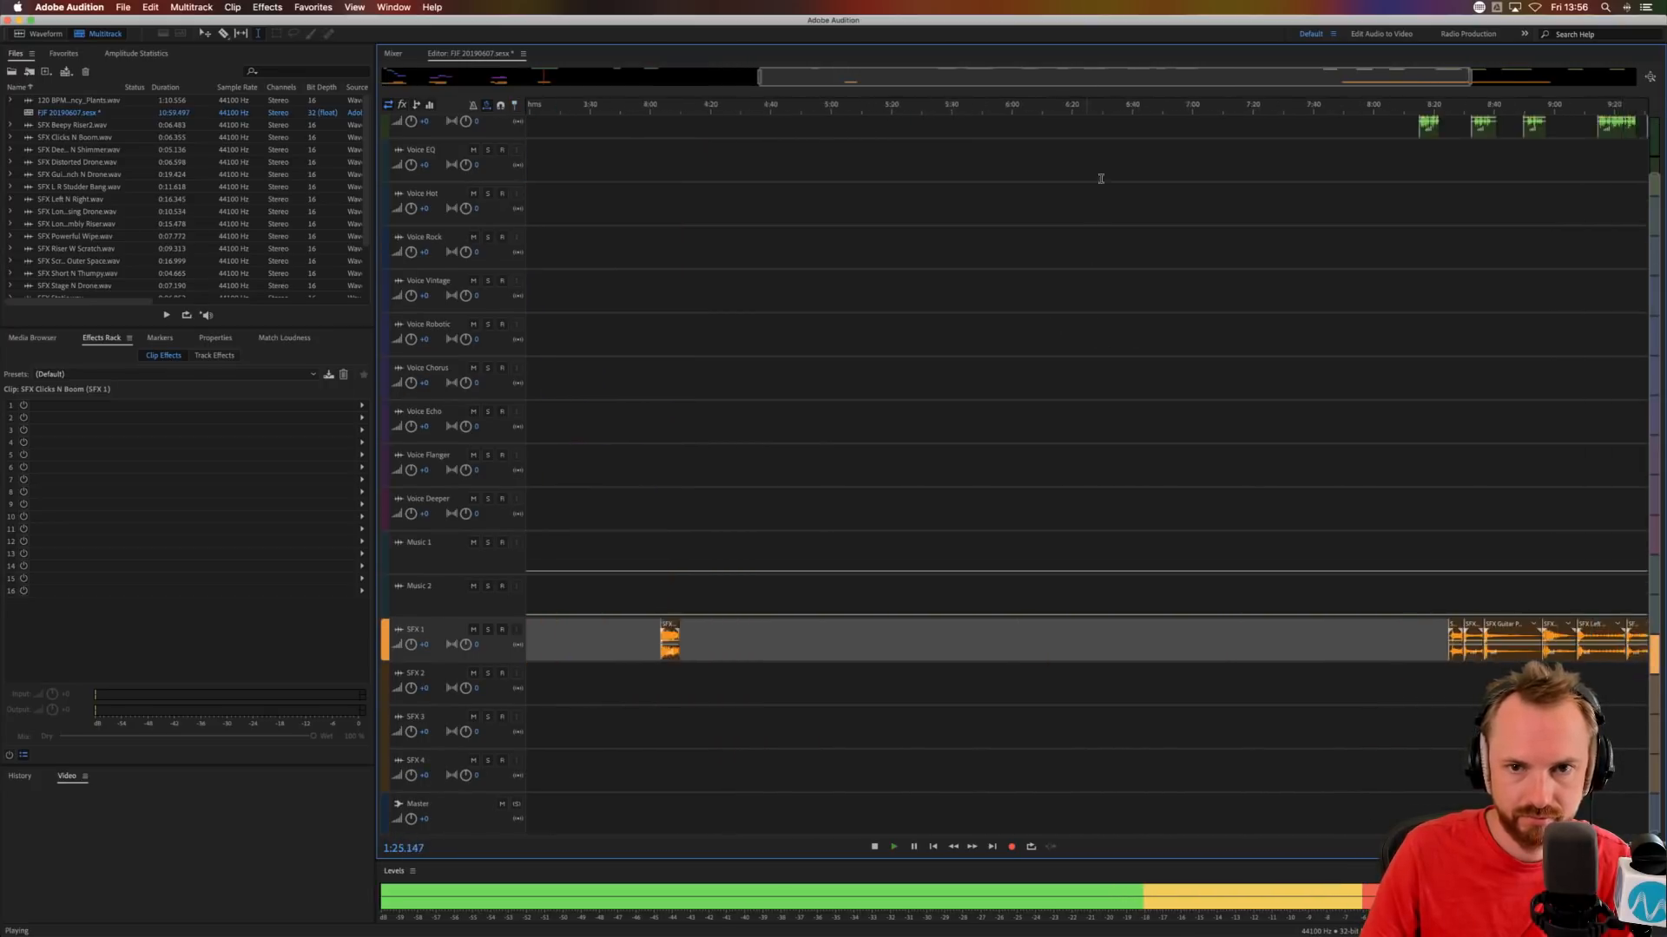
pyautogui.hscroll(3, 1284, 322)
pyautogui.moveTo(1240, 620); pyautogui.dragTo(820, 675)
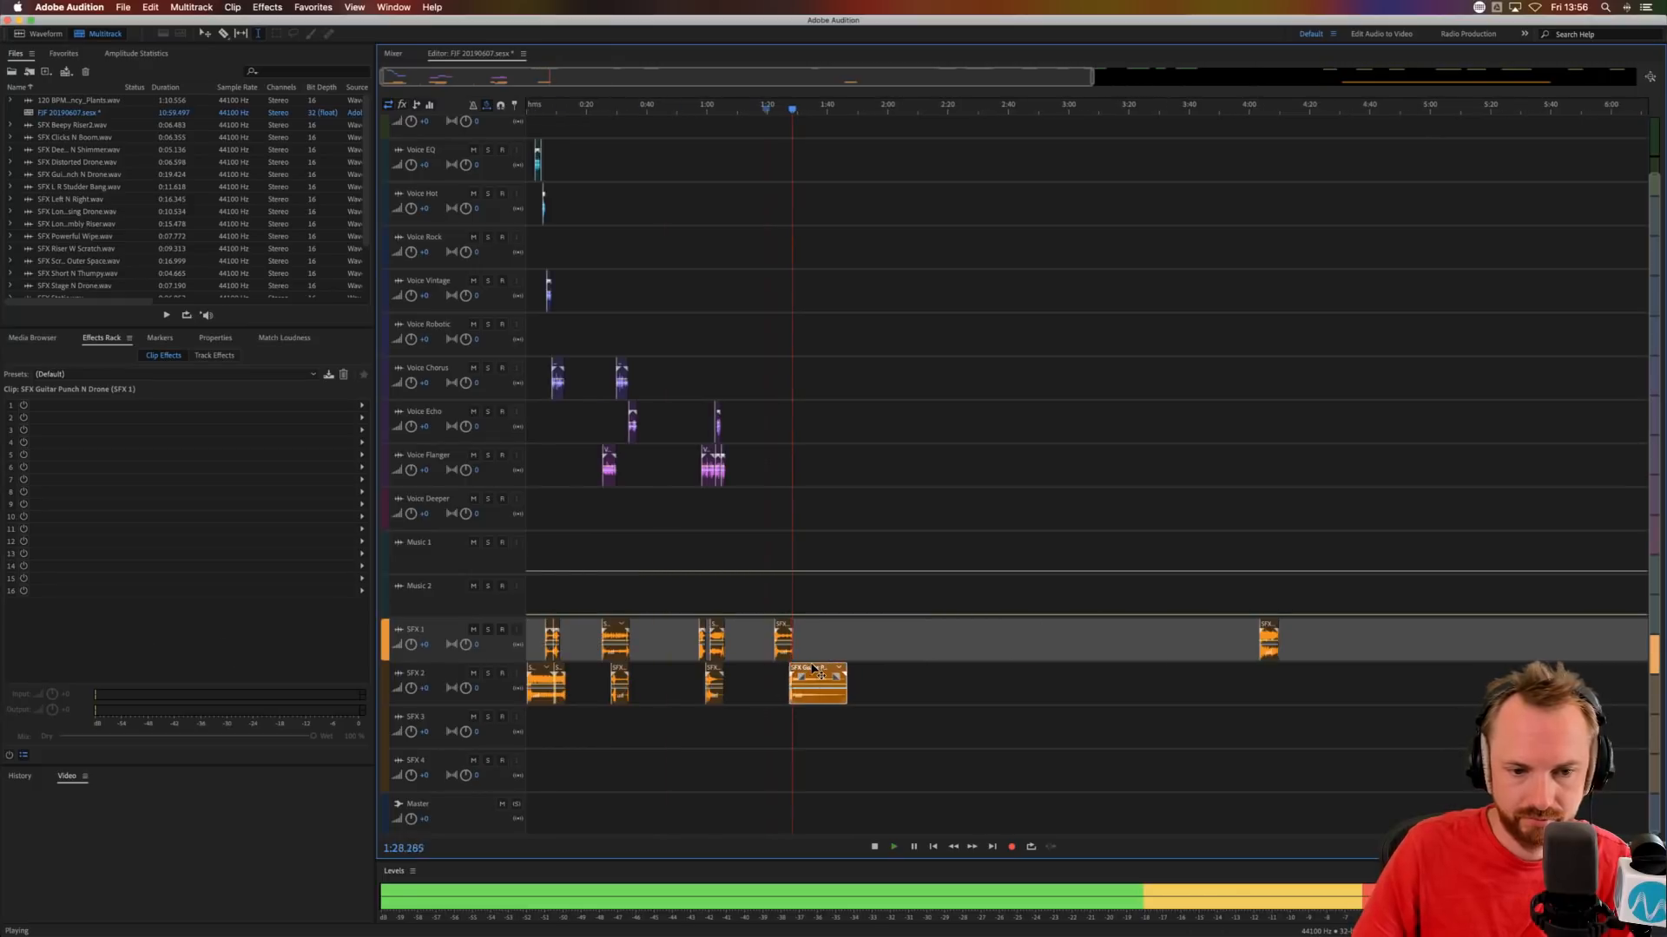
pyautogui.press('space')
pyautogui.click(770, 582)
pyautogui.scroll(6, 819, 108)
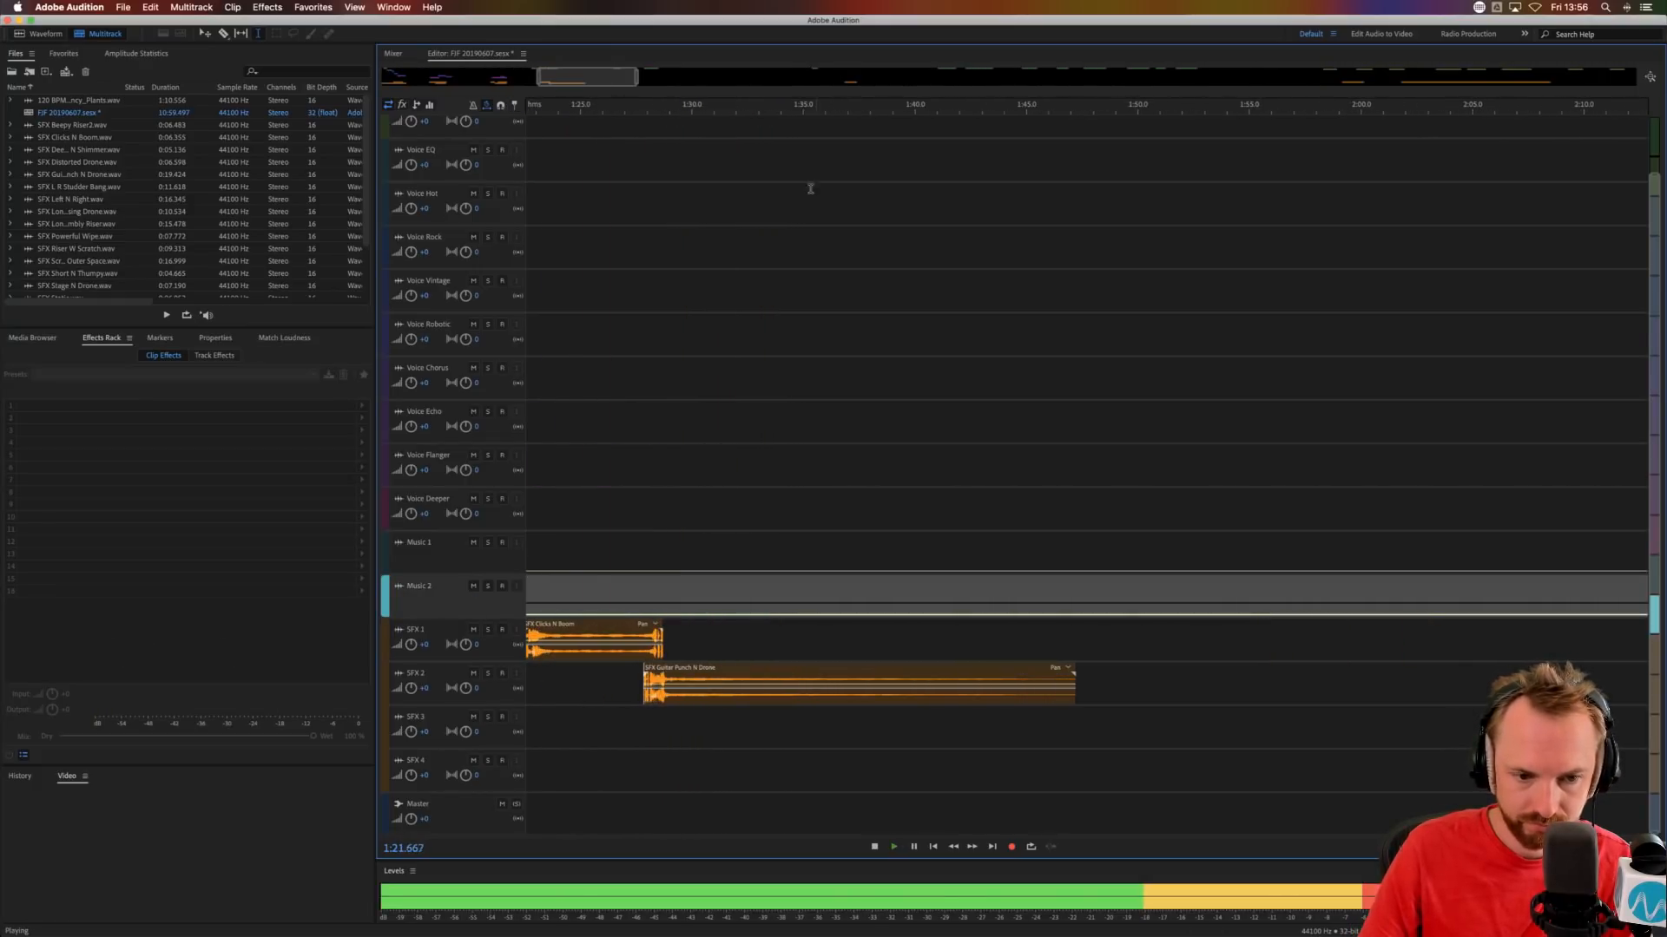
pyautogui.press('space')
# Align SFX Guitar Punch N Drone with the voice clip's start at about 1:19 and shift SFX Clicks N Boom to about 1:23.4.
pyautogui.hscroll(-5, 715, 338)
pyautogui.scroll(2, 714, 337)
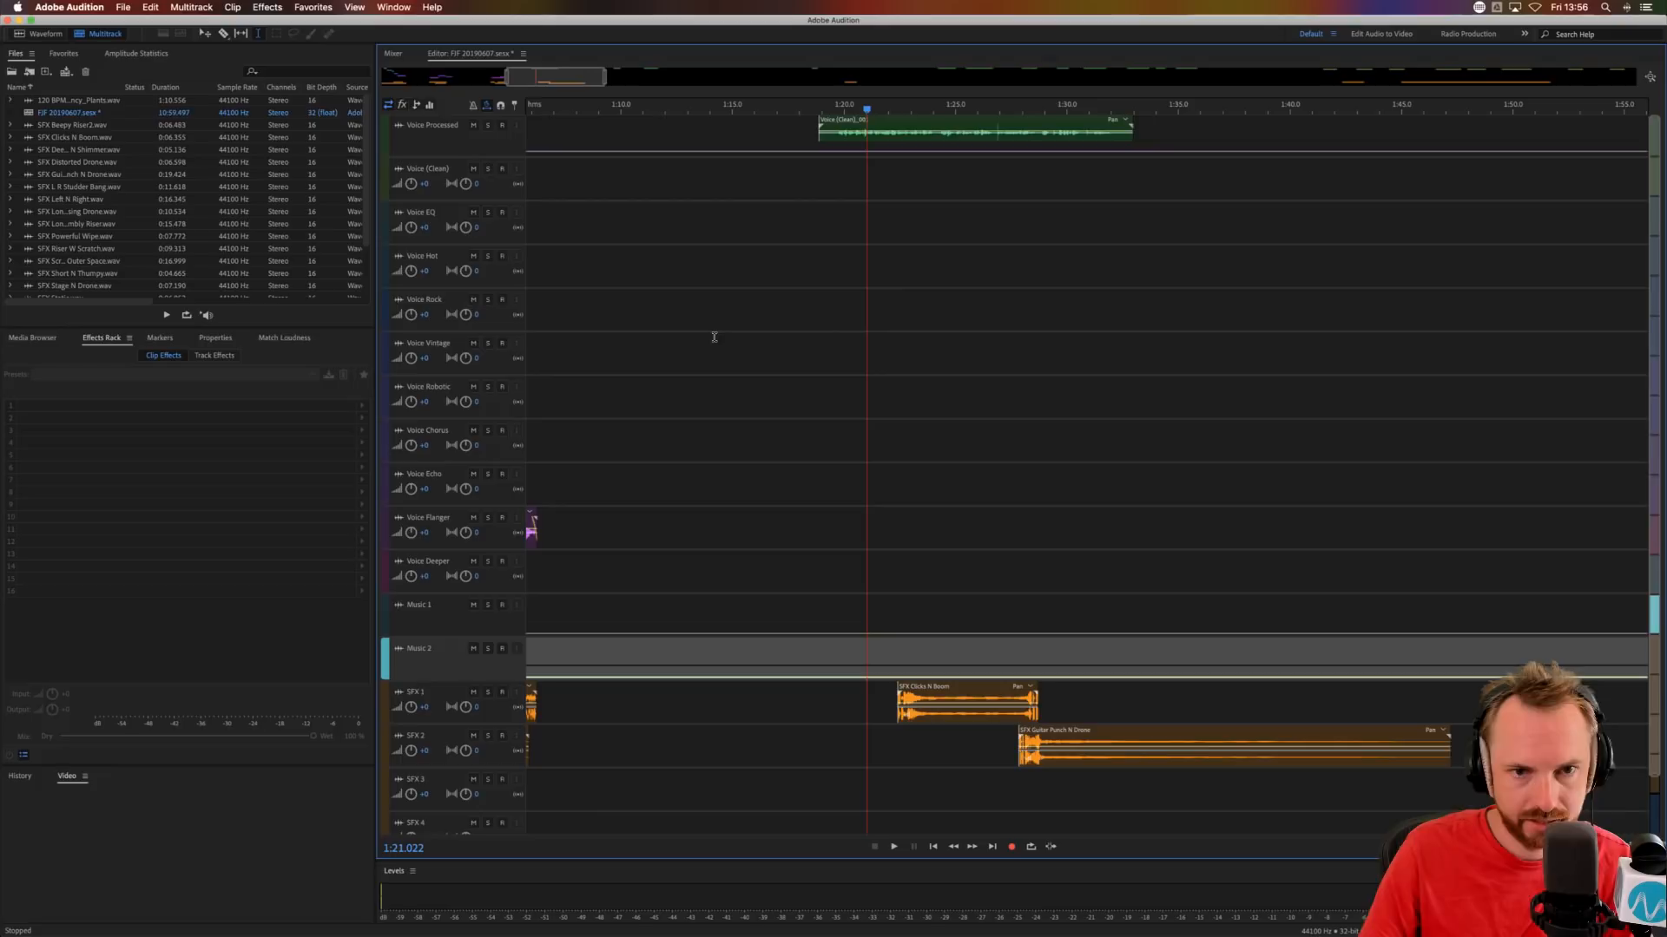
pyautogui.click(840, 194)
pyautogui.moveTo(1047, 729); pyautogui.dragTo(852, 738)
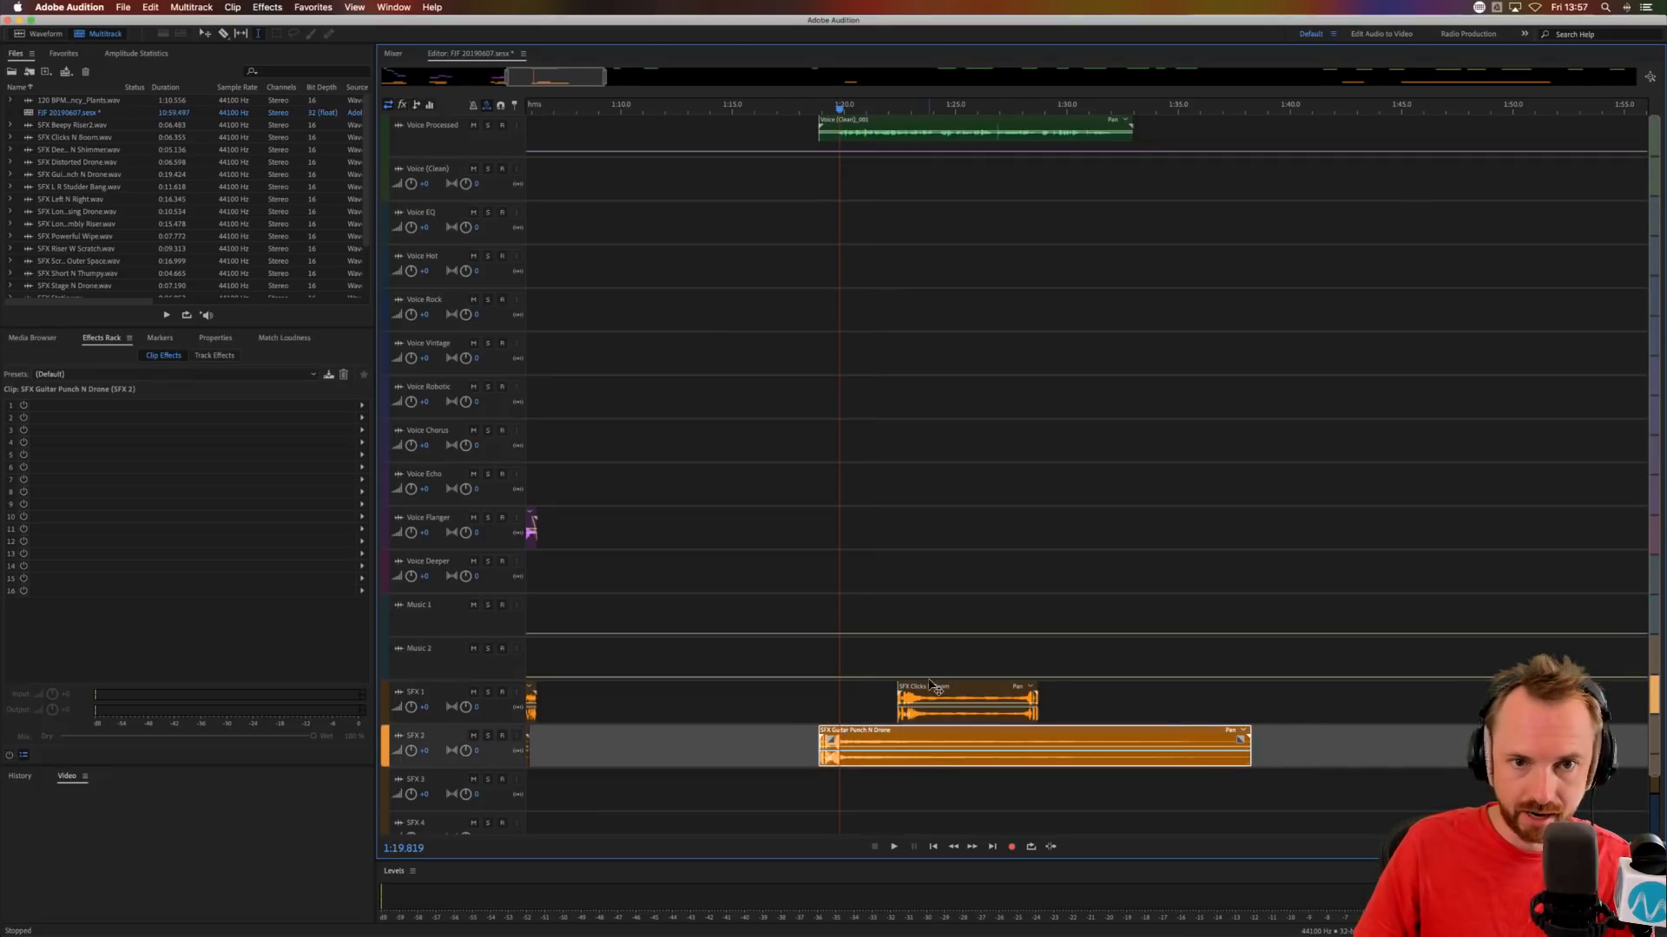
pyautogui.moveTo(930, 682); pyautogui.dragTo(953, 681)
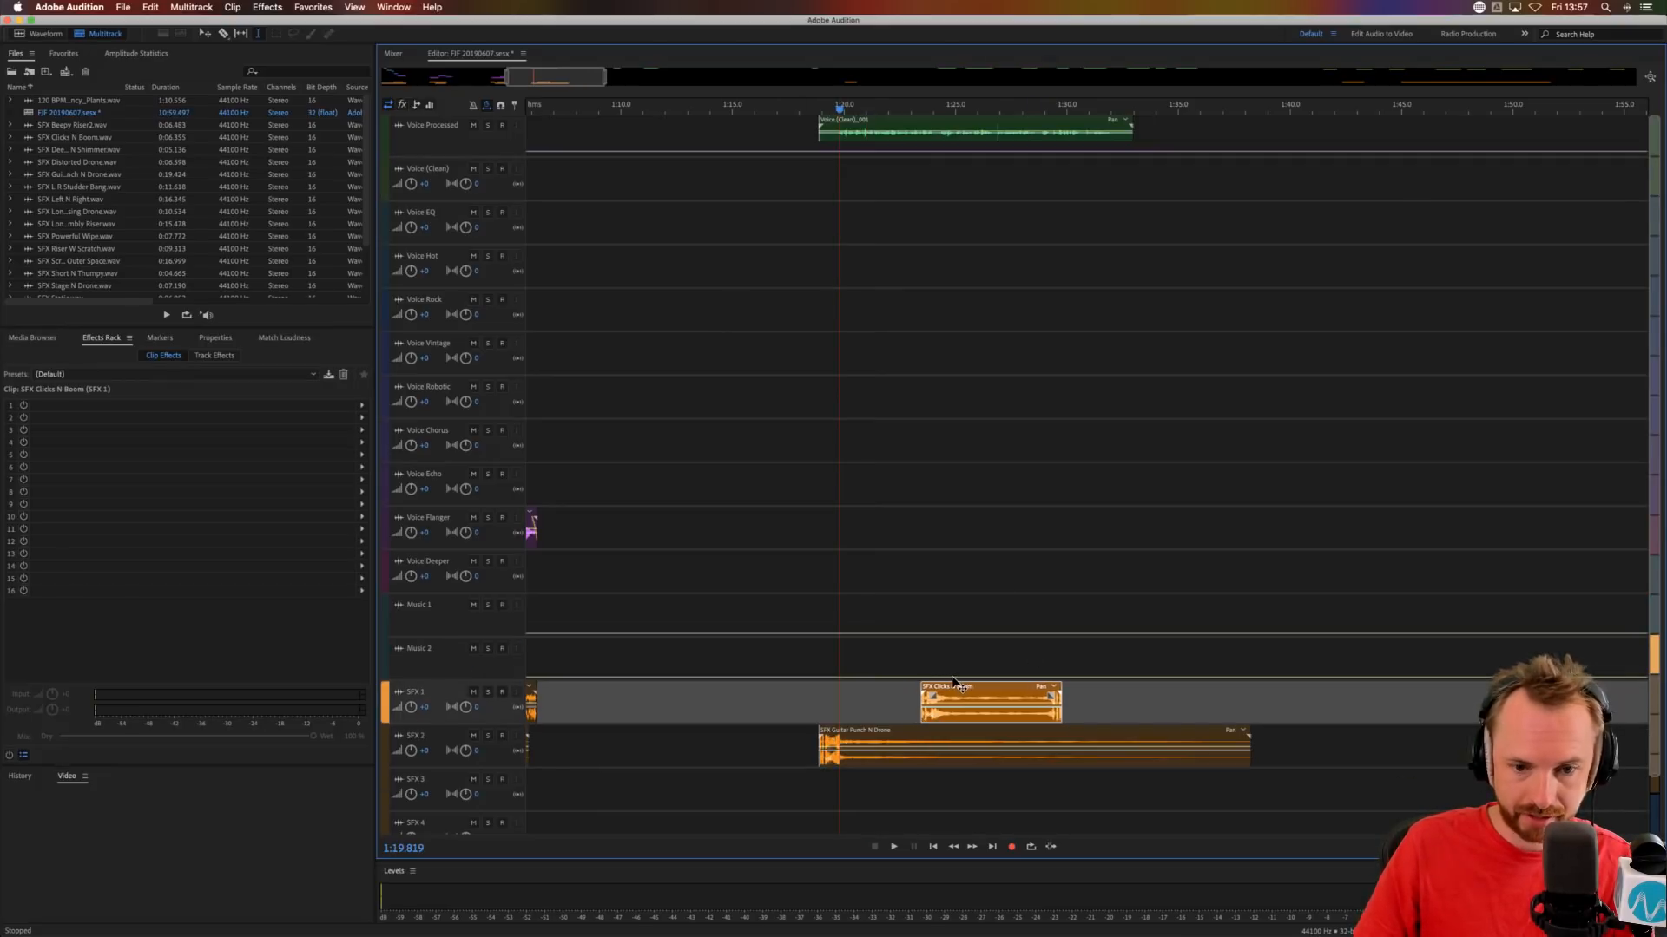
# Split the Voice Processed clip at 1:24.228 and at about 1:26.7.
pyautogui.click(940, 137)
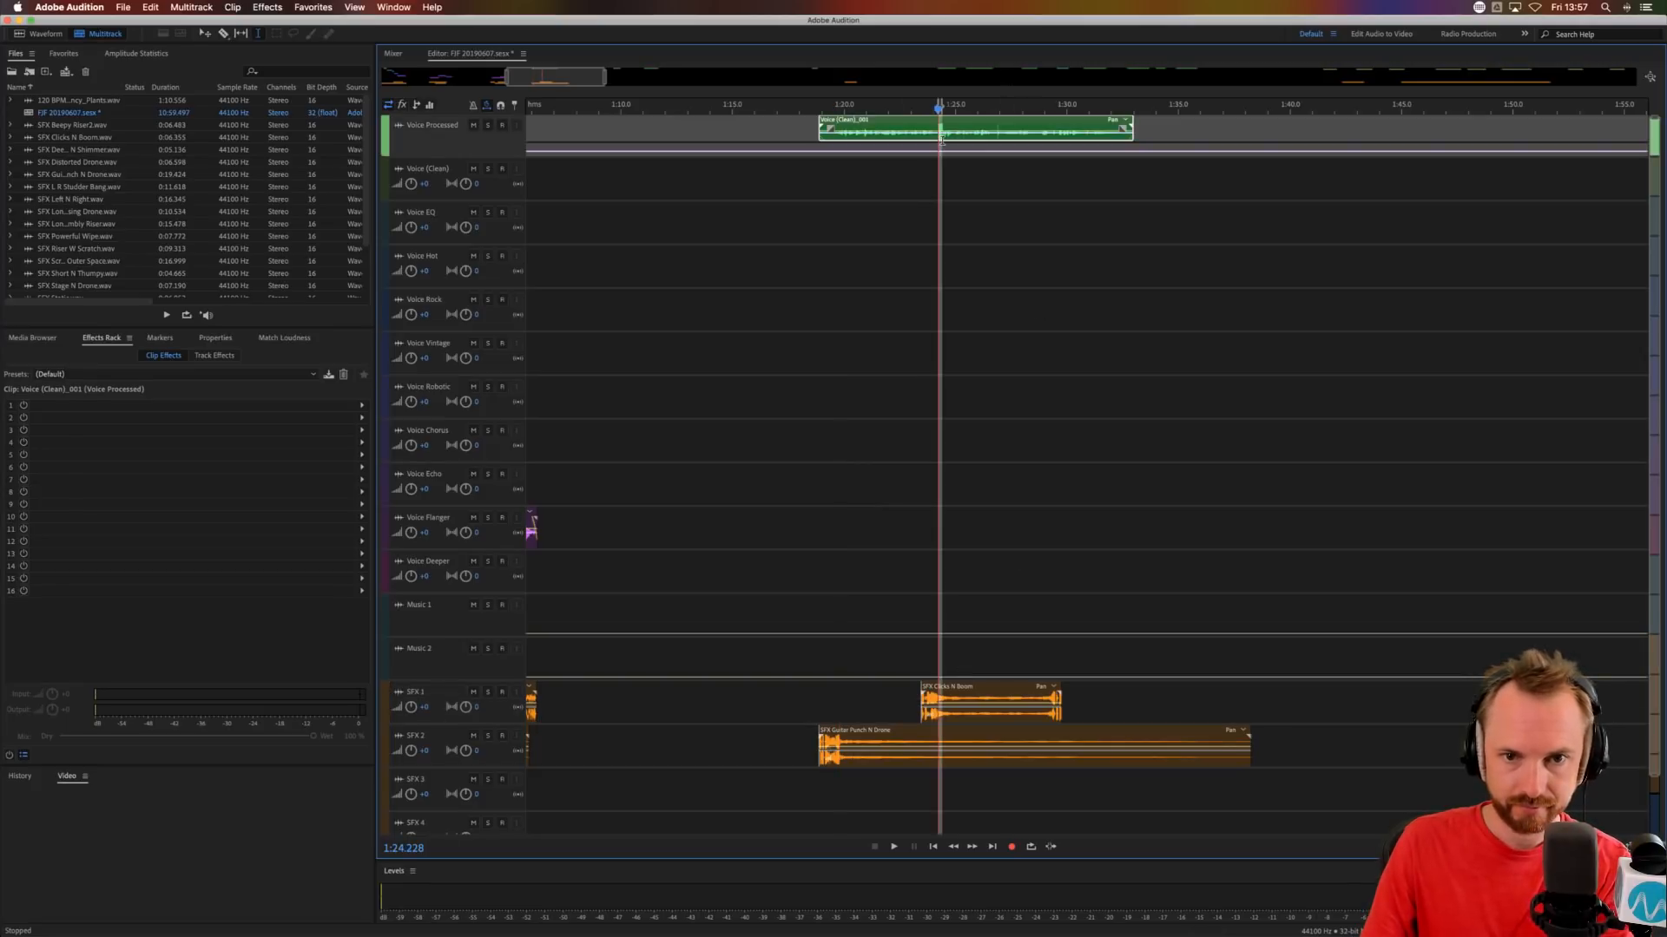
pyautogui.click(992, 140)
pyautogui.press('super+k')
pyautogui.click(1008, 186)
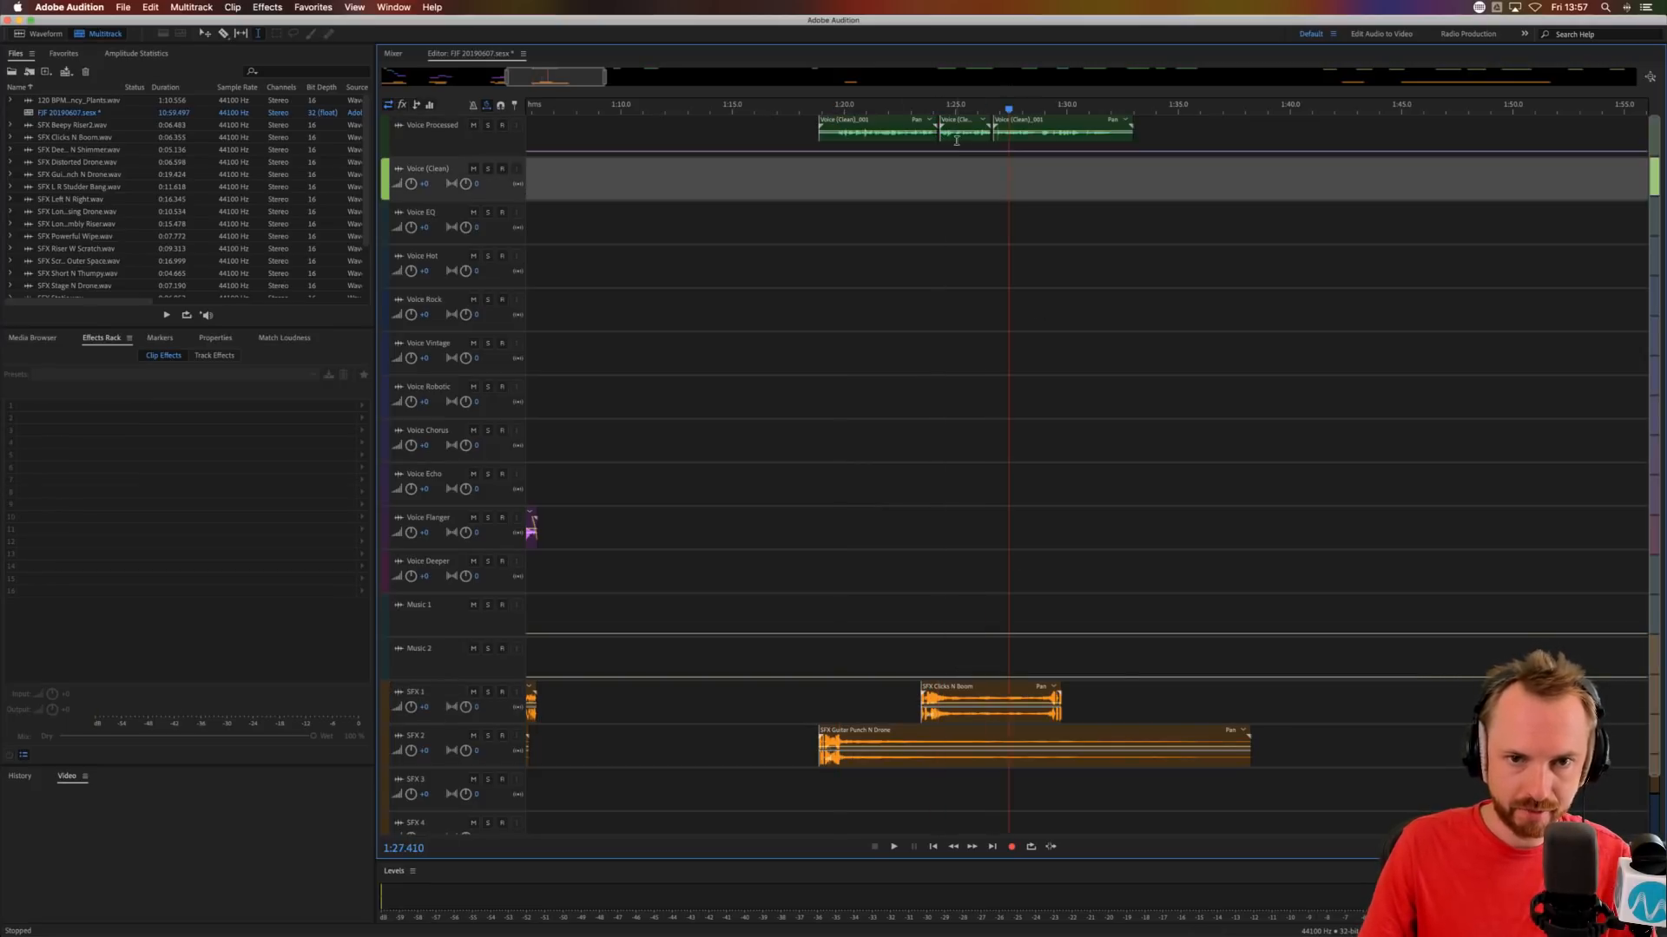
# Move the middle voice part to Voice Robotic at about 1:23.7 and the last part to Voice Chorus at about 1:26.
pyautogui.click(956, 138)
pyautogui.moveTo(962, 141); pyautogui.dragTo(952, 410)
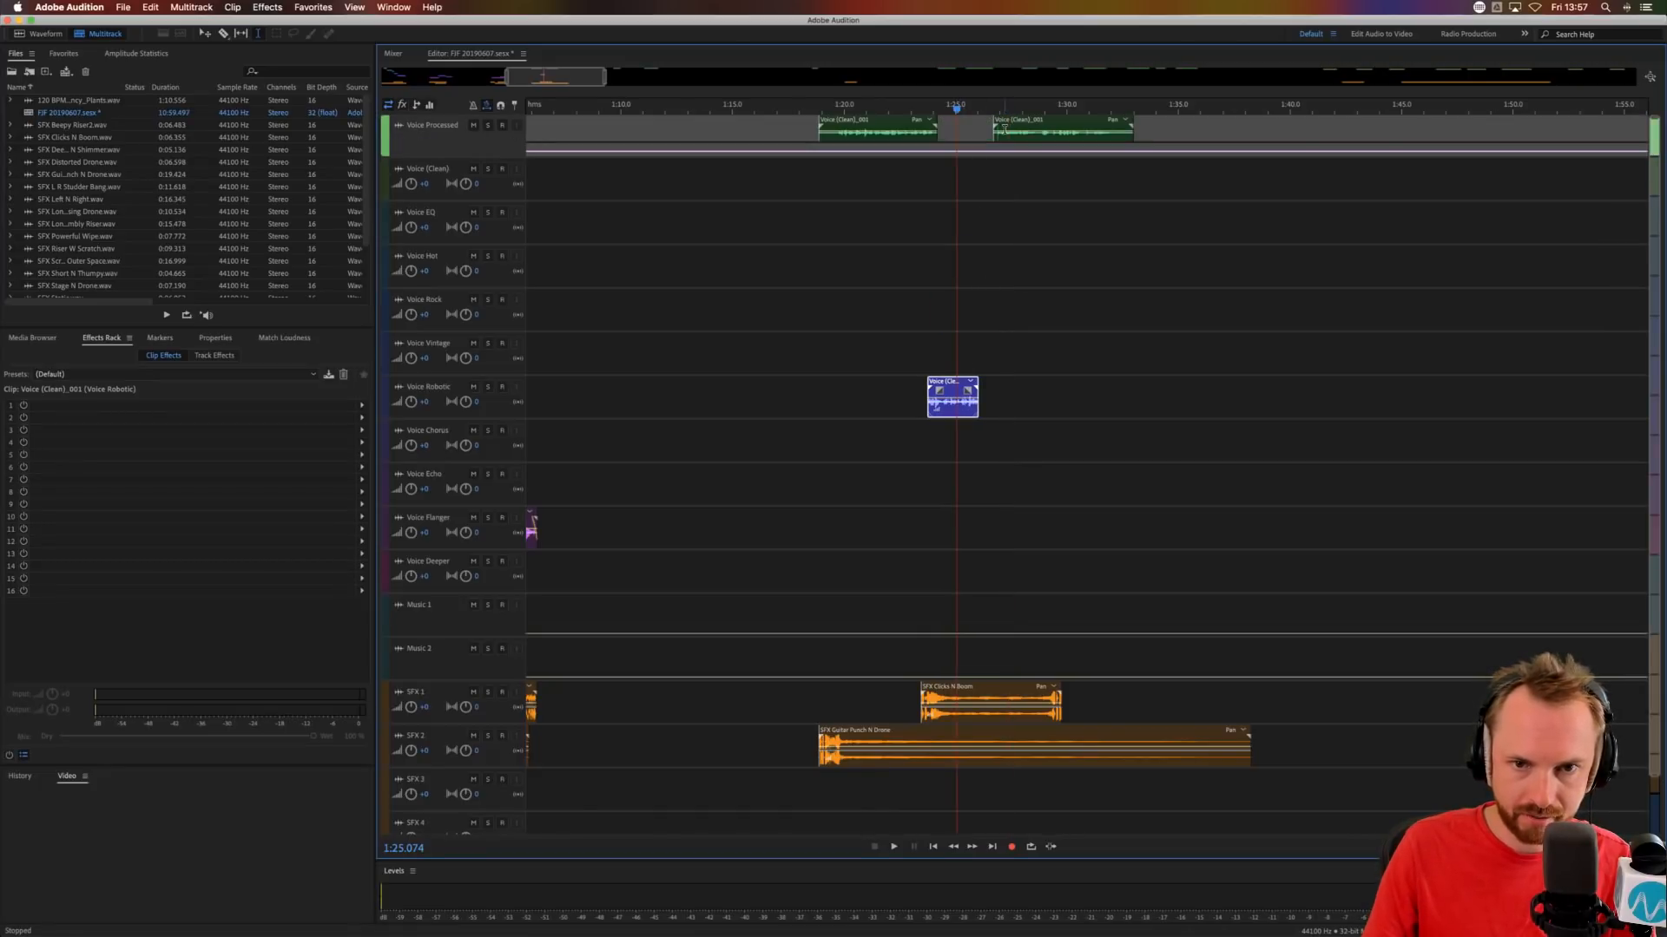
pyautogui.moveTo(1004, 128); pyautogui.dragTo(994, 443)
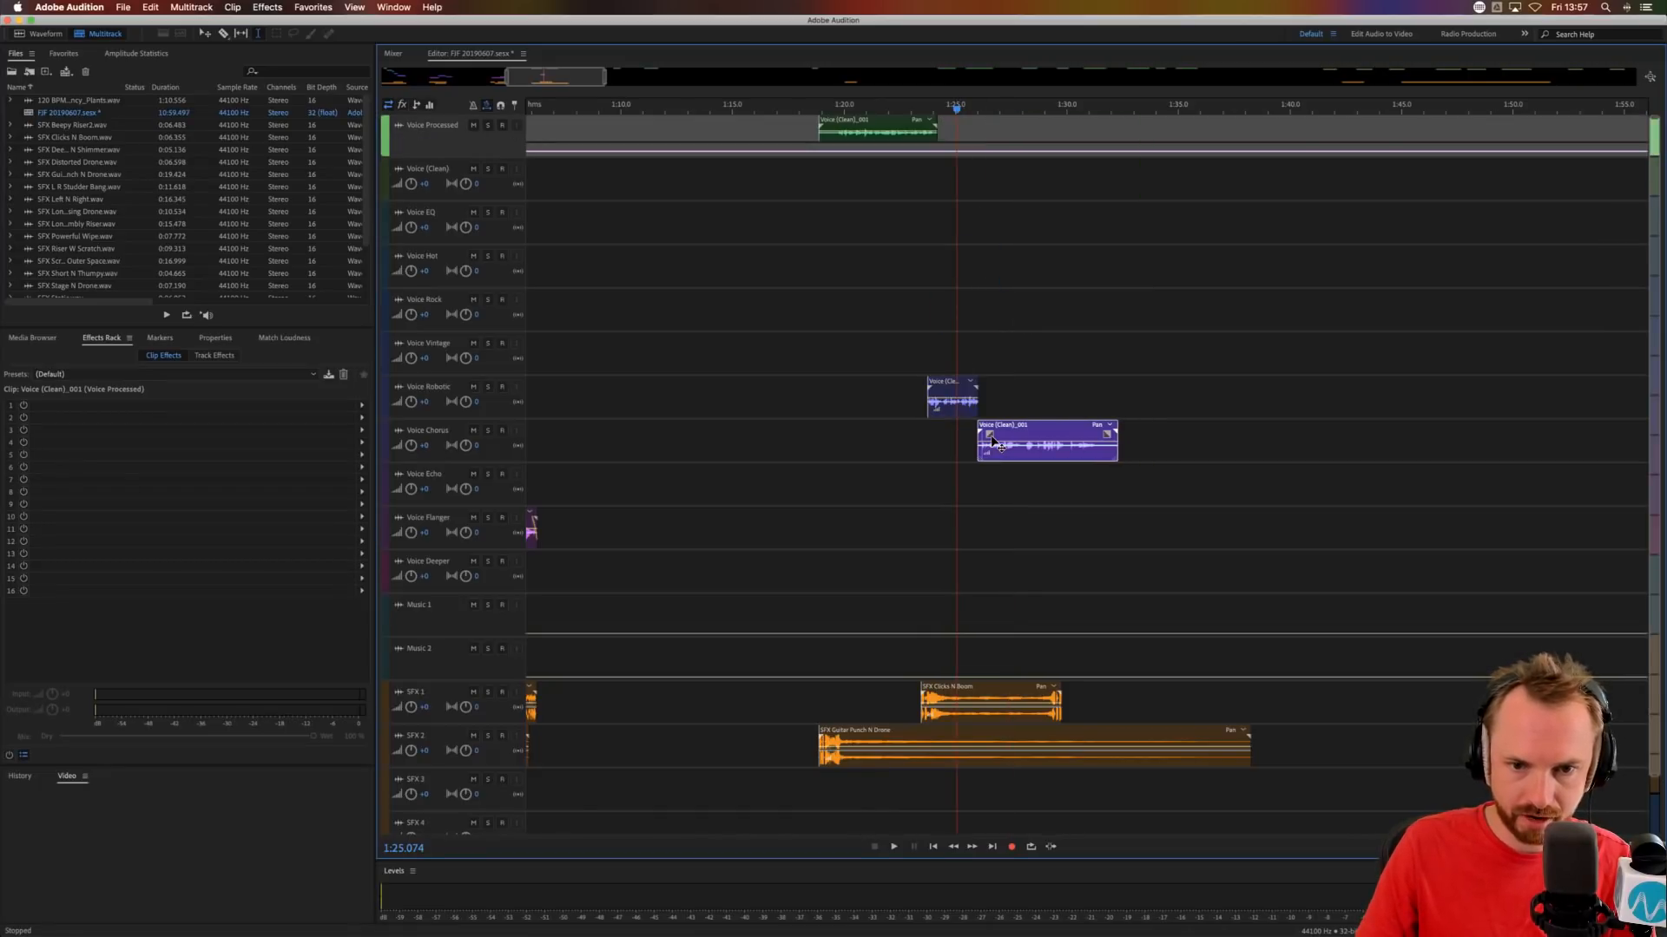
# Audition the phrases and shift the Voice Robotic clip to about 1:24.2 and SFX Clicks N Boom to about 1:23.6.
pyautogui.click(808, 427)
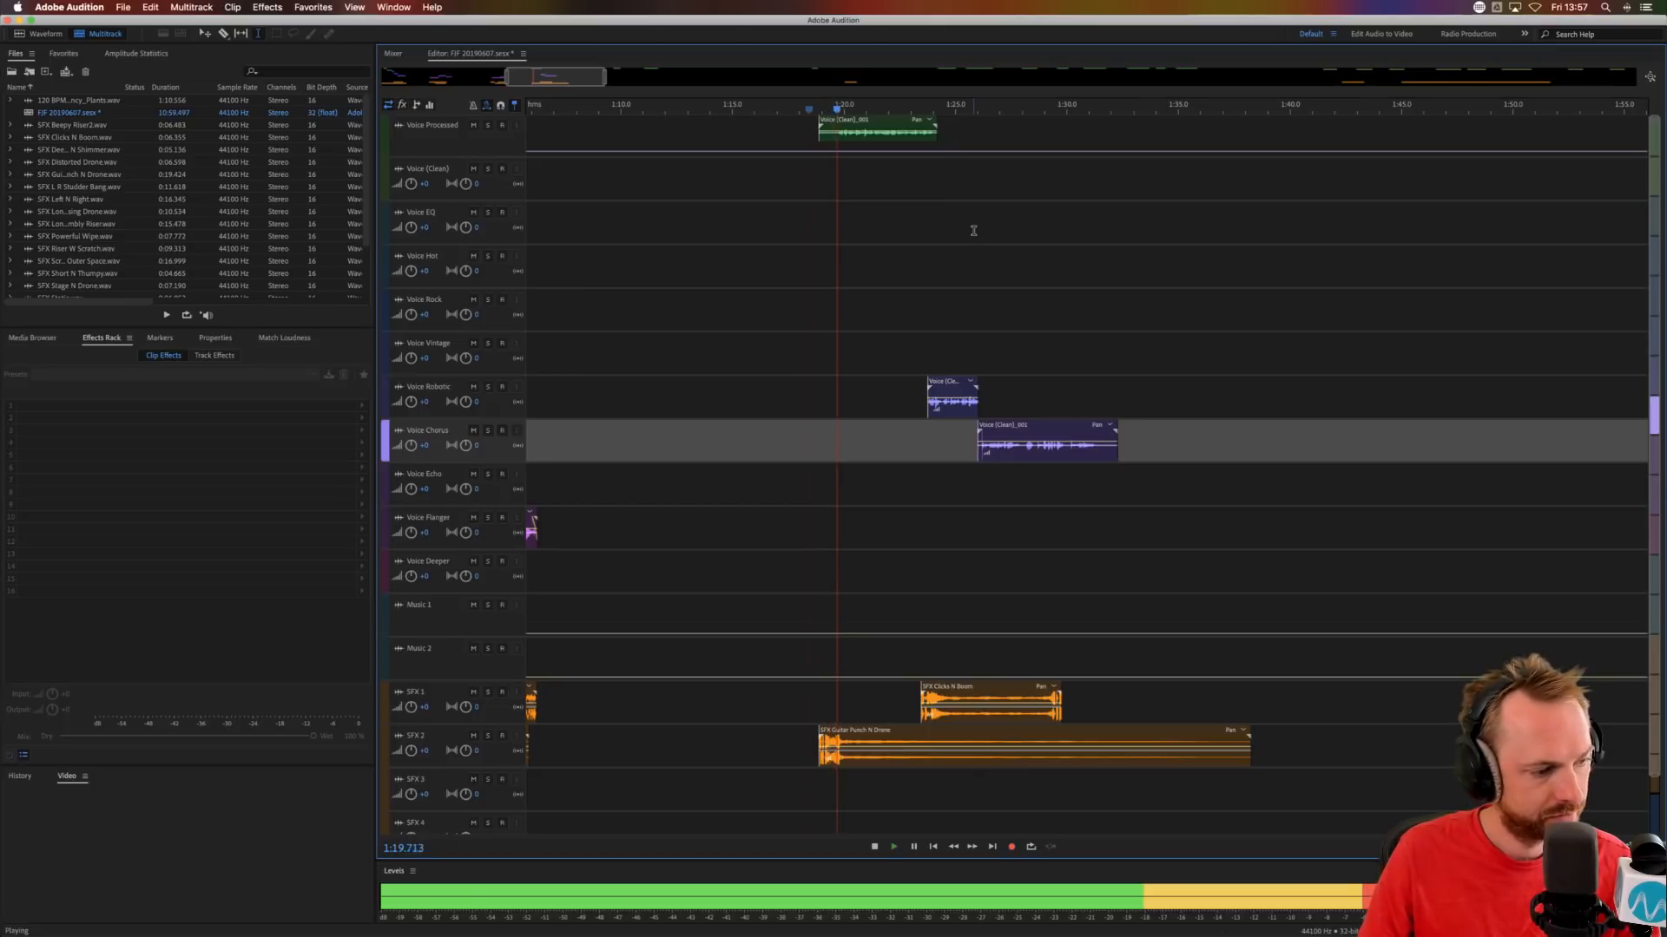
pyautogui.scroll(4, 954, 105)
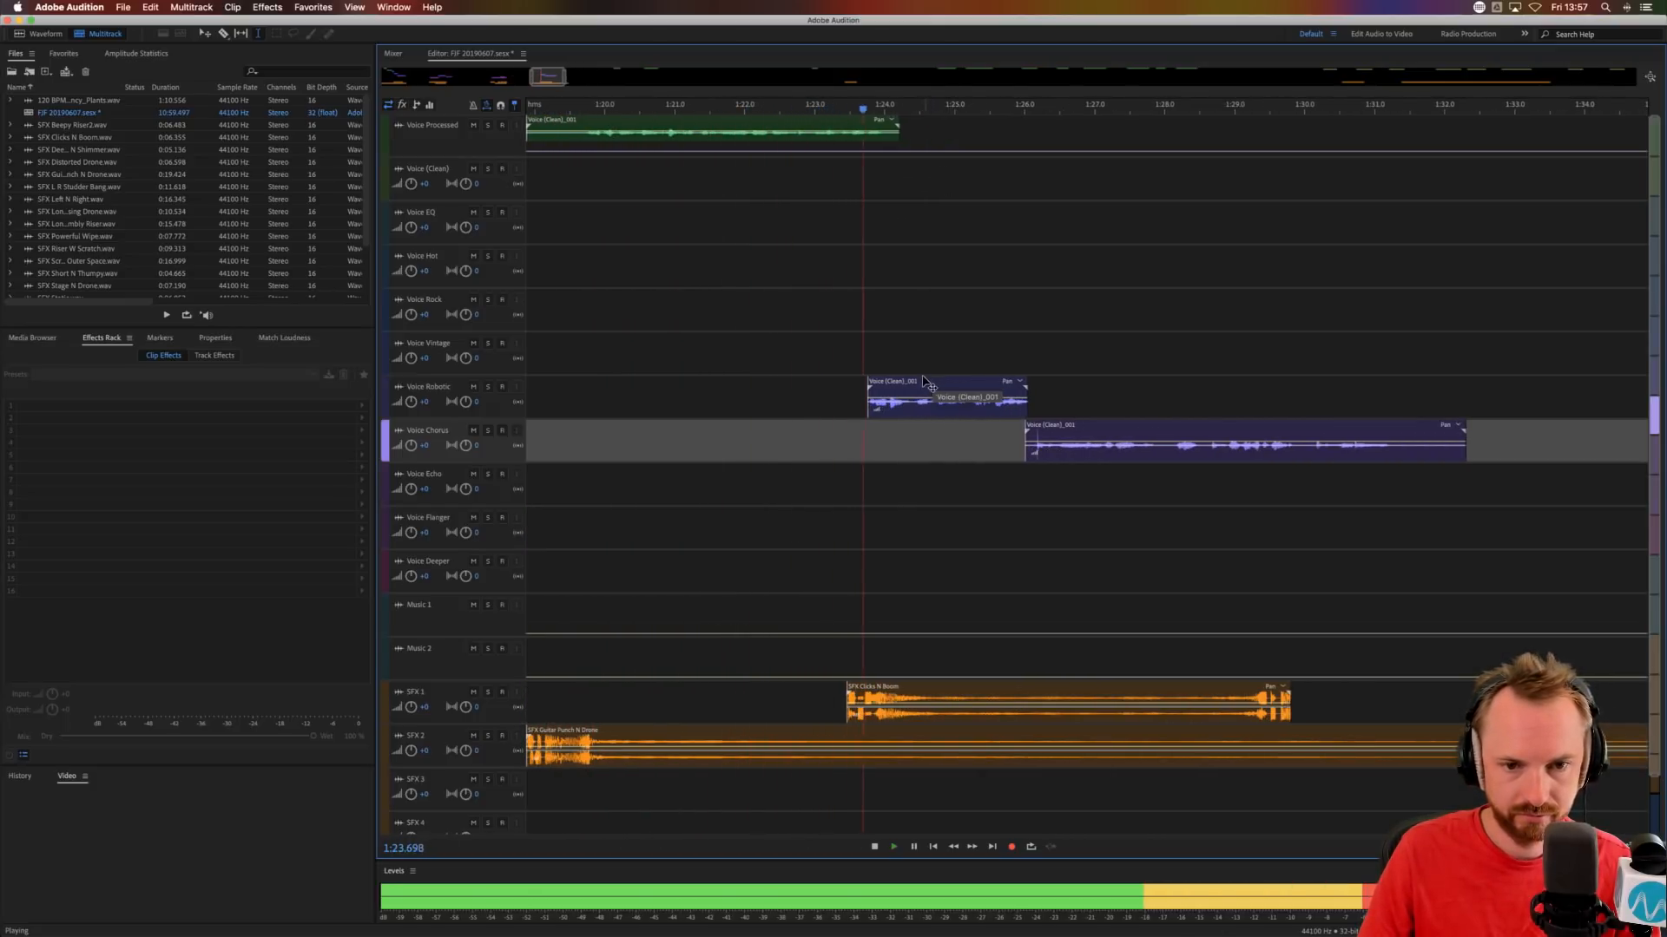
pyautogui.press('space')
pyautogui.moveTo(920, 378); pyautogui.dragTo(942, 378)
pyautogui.moveTo(1524, 388); pyautogui.dragTo(1588, 384)
pyautogui.click(1394, 355)
pyautogui.press('space')
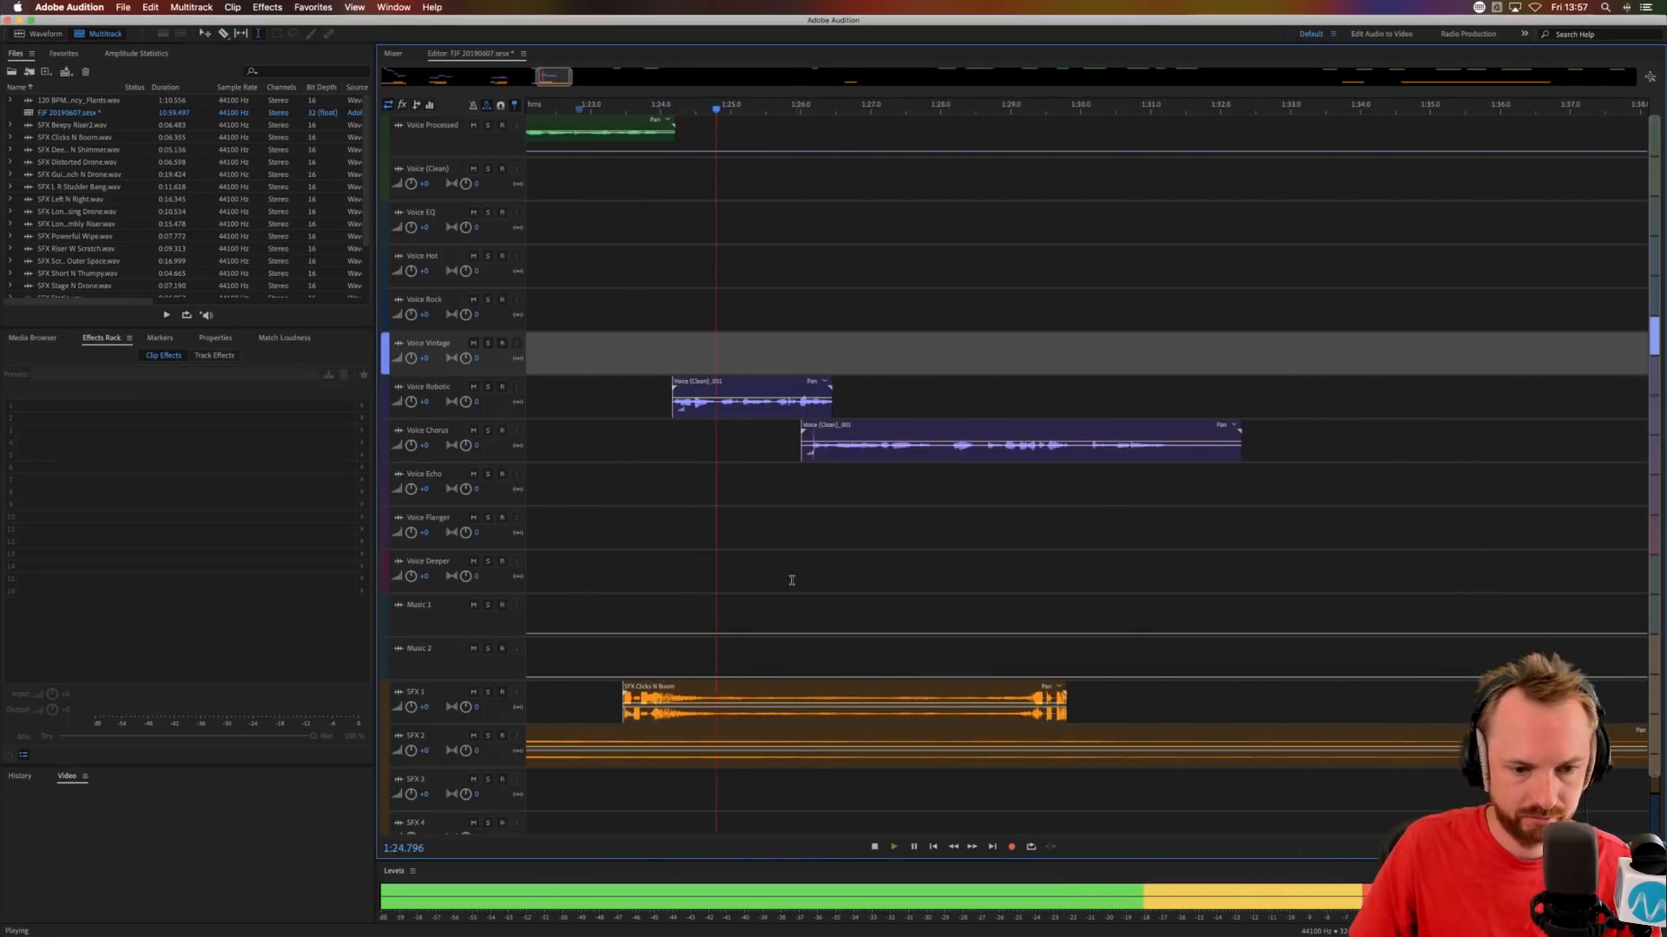
pyautogui.press('space')
pyautogui.moveTo(694, 685); pyautogui.dragTo(702, 685)
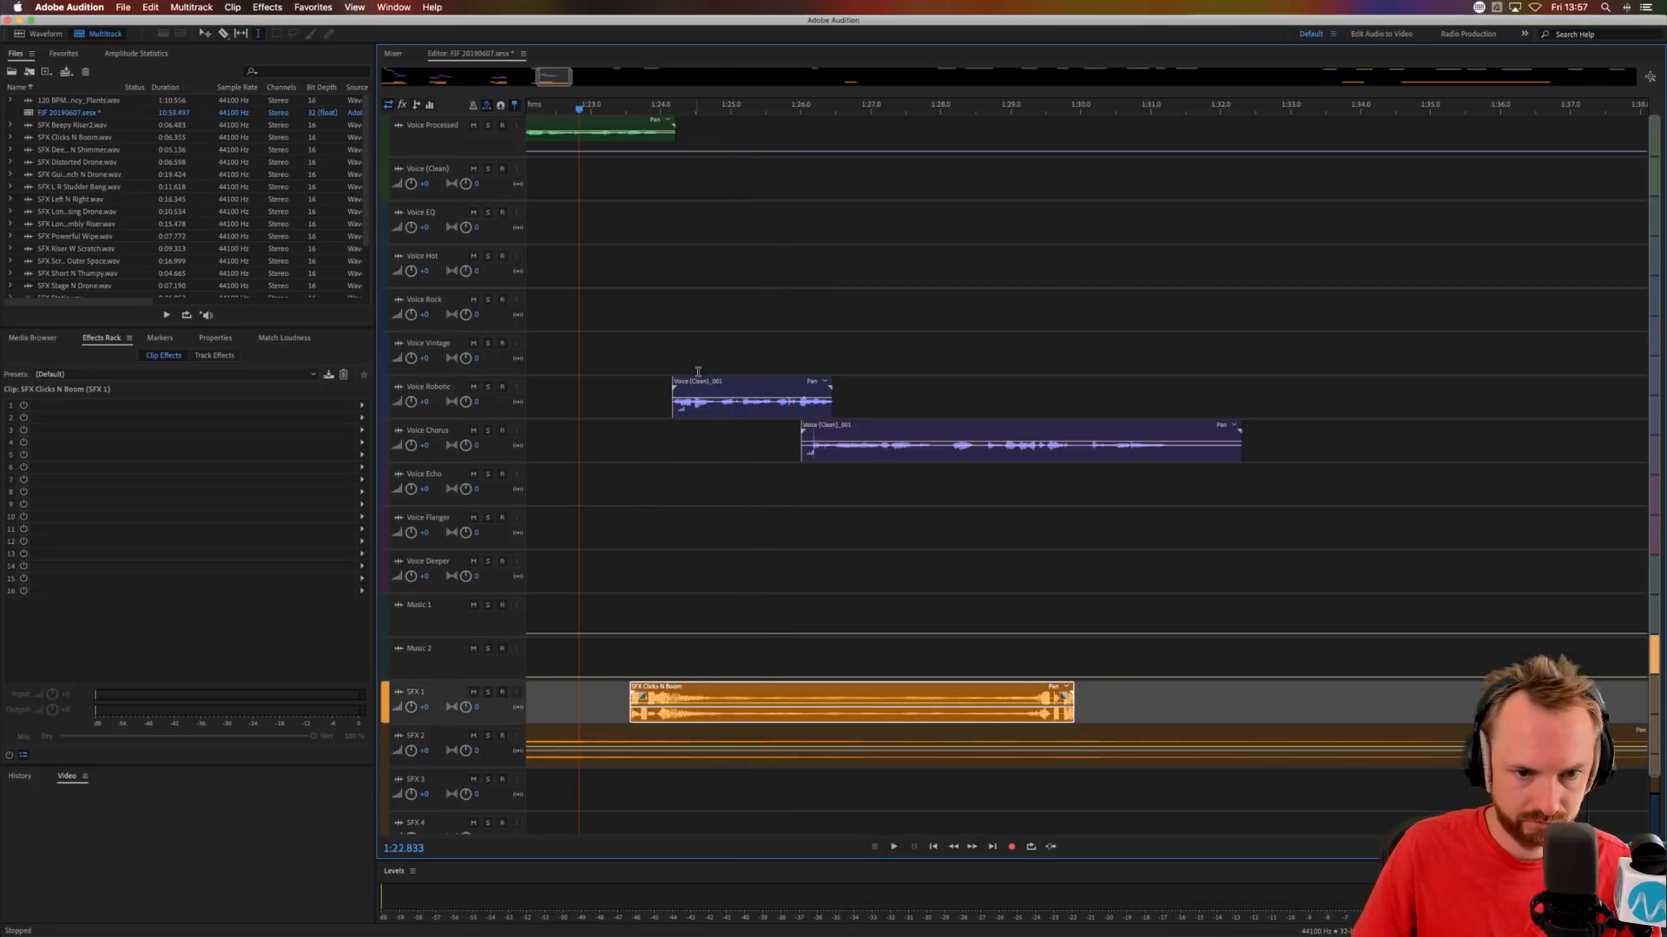
# Move the Voice Robotic clip to Voice Echo at about 1:24.2 and the Voice Chorus clip to Voice Flanger at about 1:26.4.
pyautogui.moveTo(706, 382); pyautogui.dragTo(710, 469)
pyautogui.moveTo(808, 431); pyautogui.dragTo(834, 518)
pyautogui.press('space')
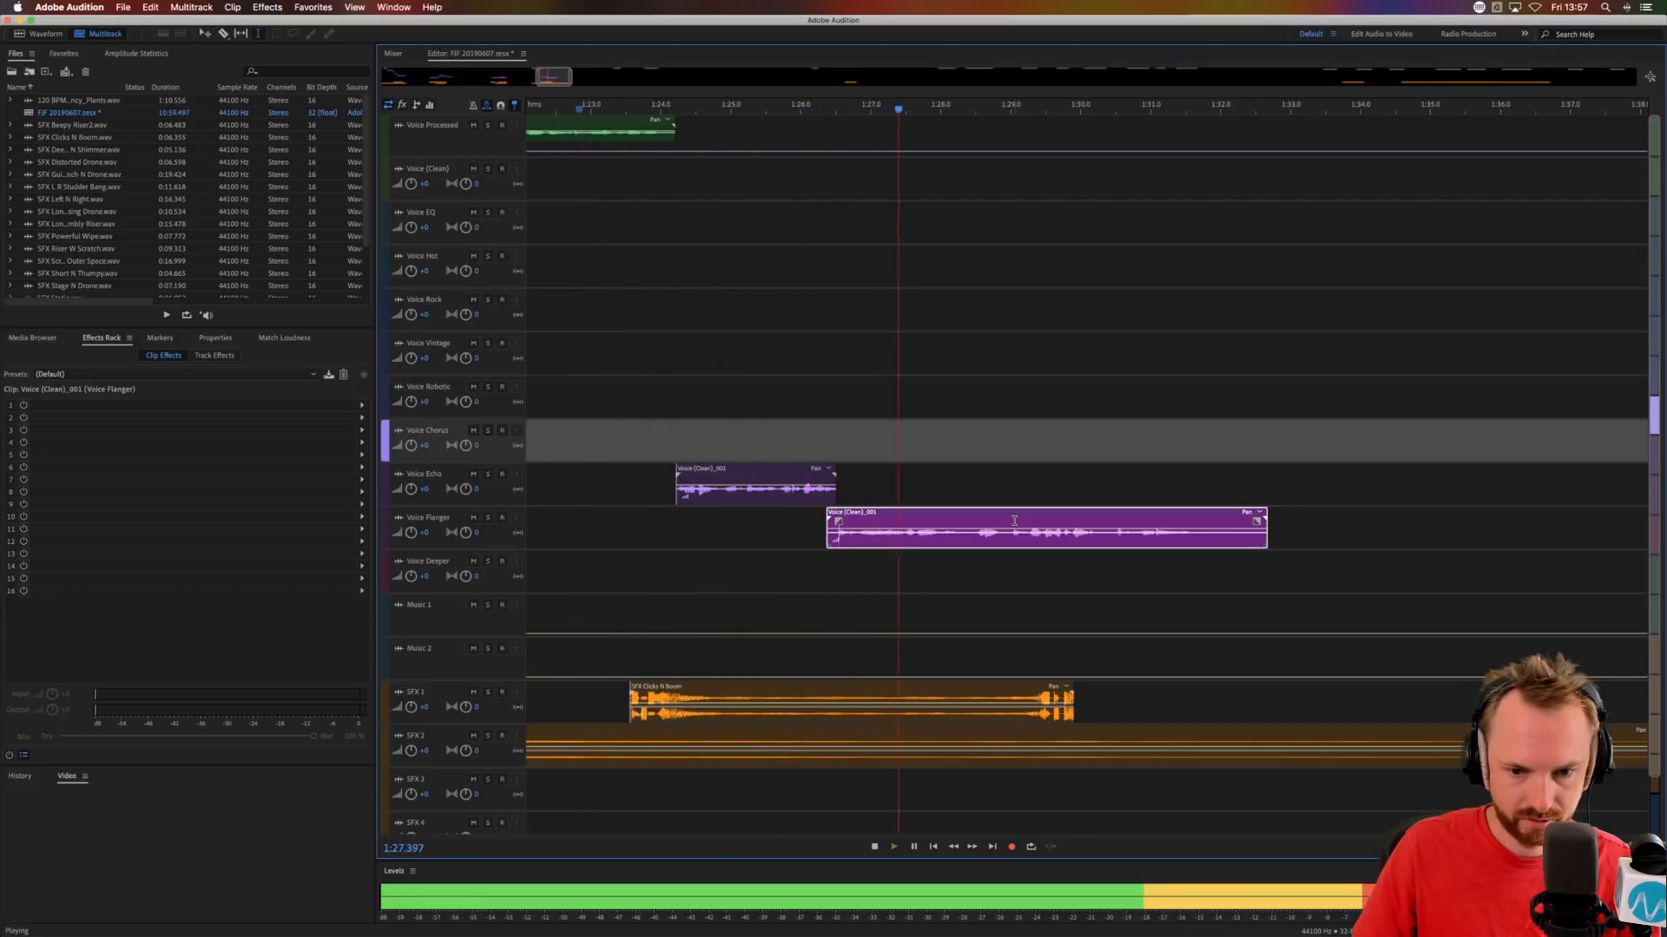
pyautogui.press('space')
# Cut out the middle of SFX Clicks N Boom, crossfade its remaining parts at about 1:27.1 and audition from 1:27.652.
pyautogui.moveTo(972, 697); pyautogui.dragTo(889, 687)
pyautogui.press('Delete')
pyautogui.click(917, 670)
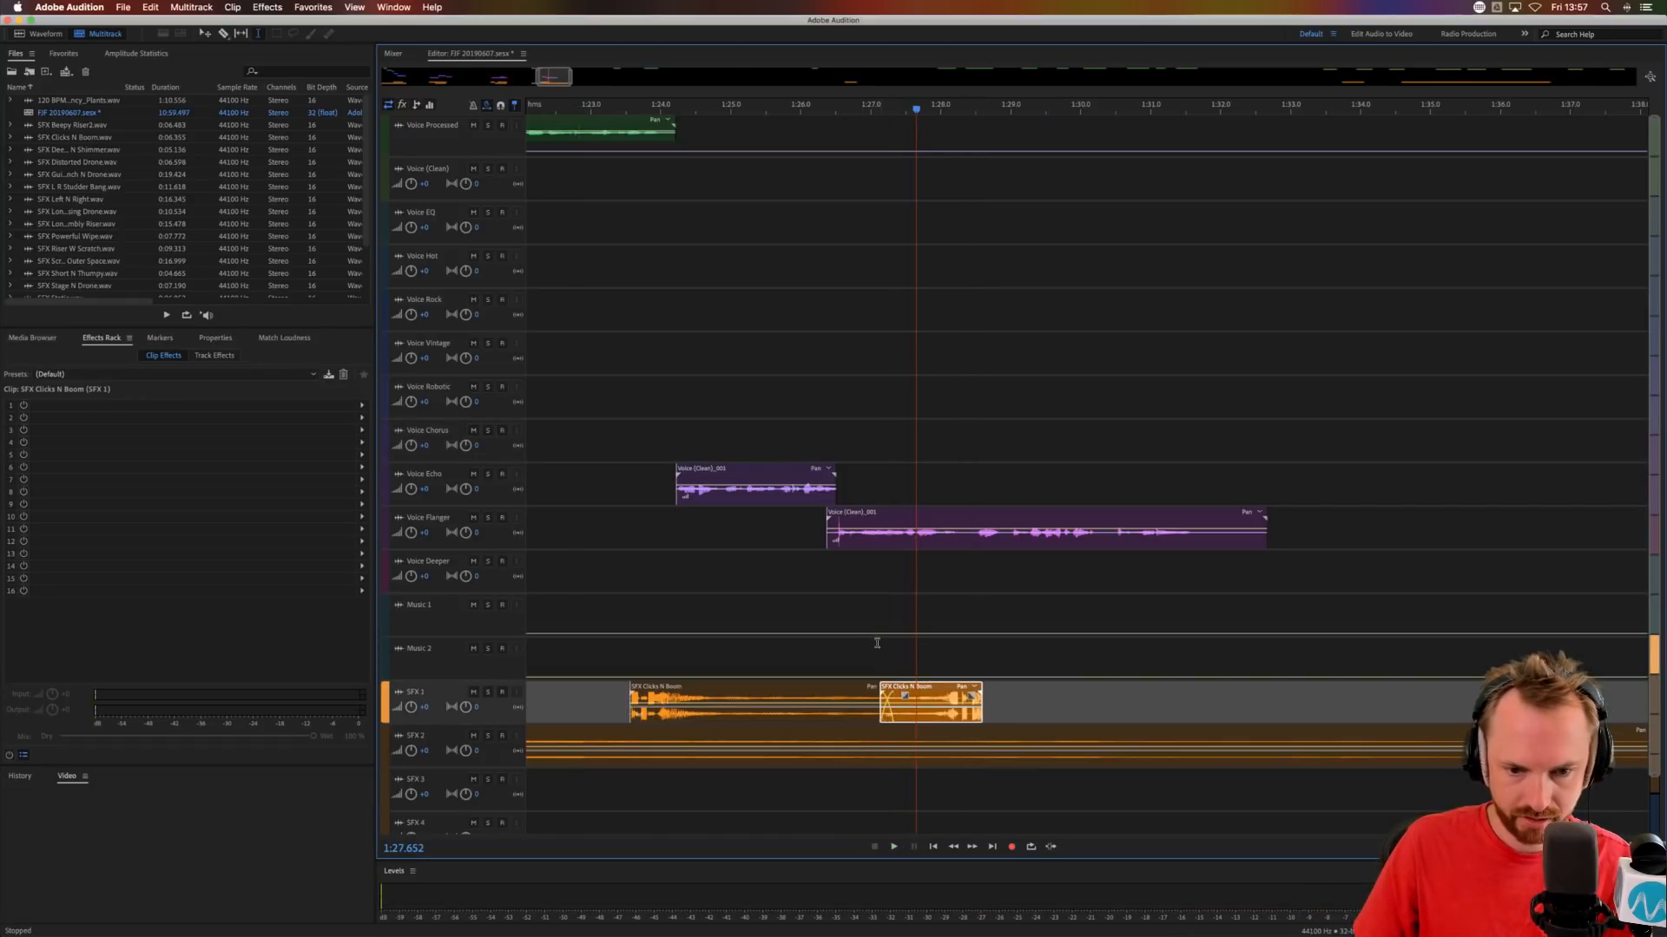
pyautogui.click(984, 597)
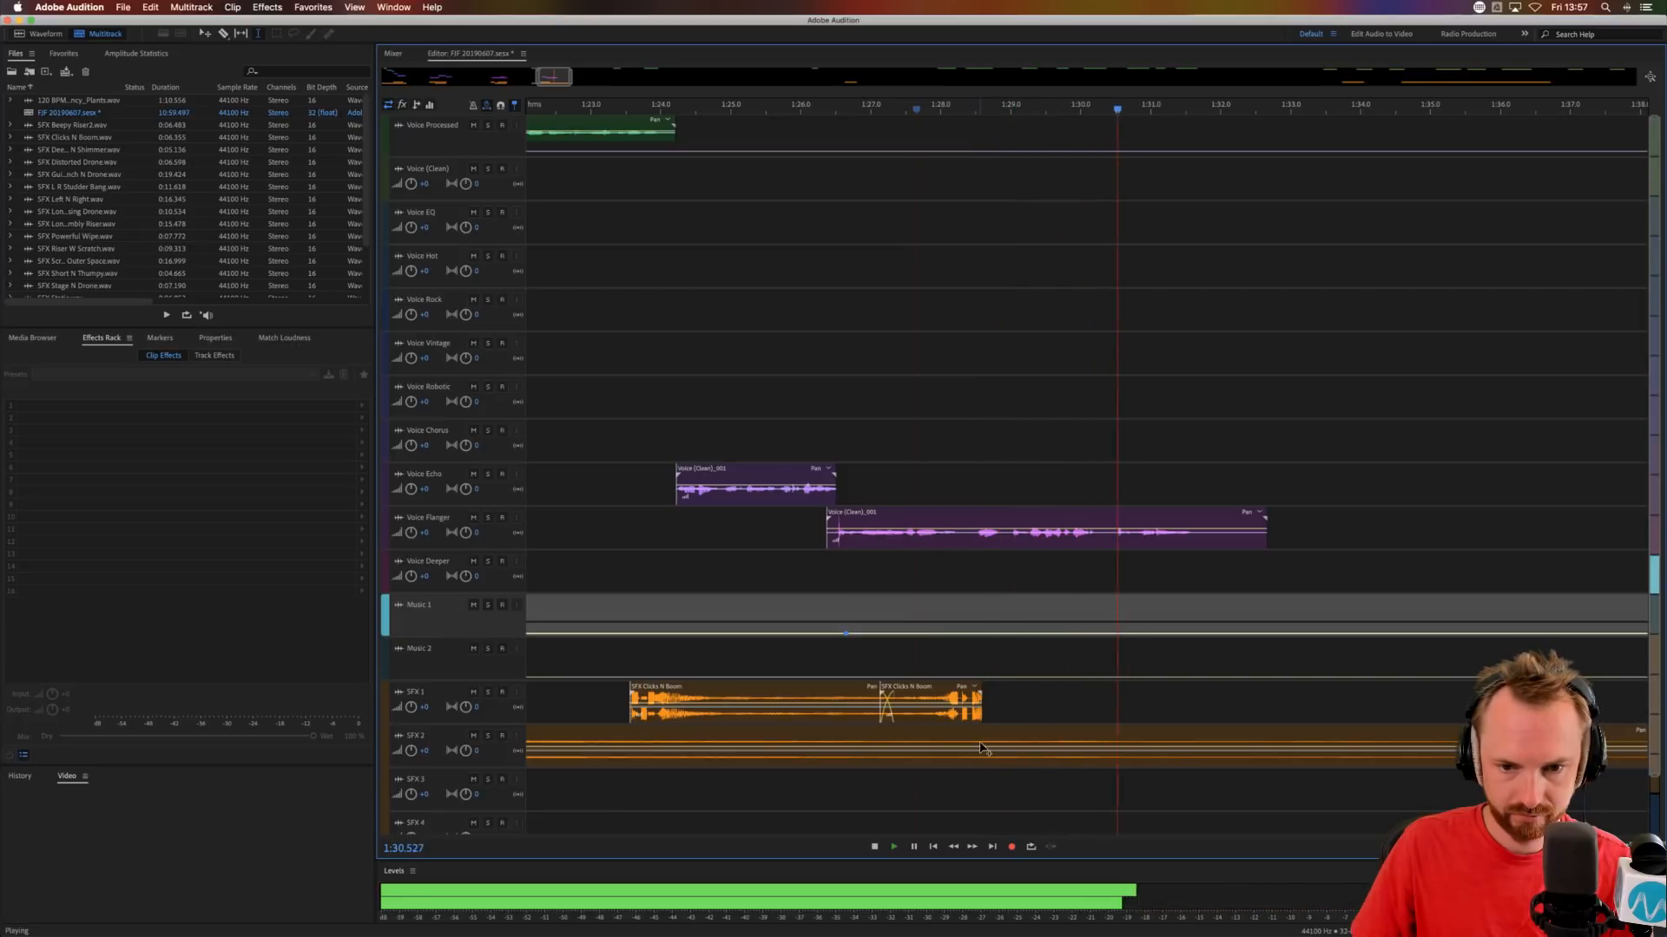
pyautogui.press('space')
# Delete everything of the SFX Guitar Punch N Drone clip after 1:28.508.
pyautogui.moveTo(976, 740); pyautogui.dragTo(1258, 745)
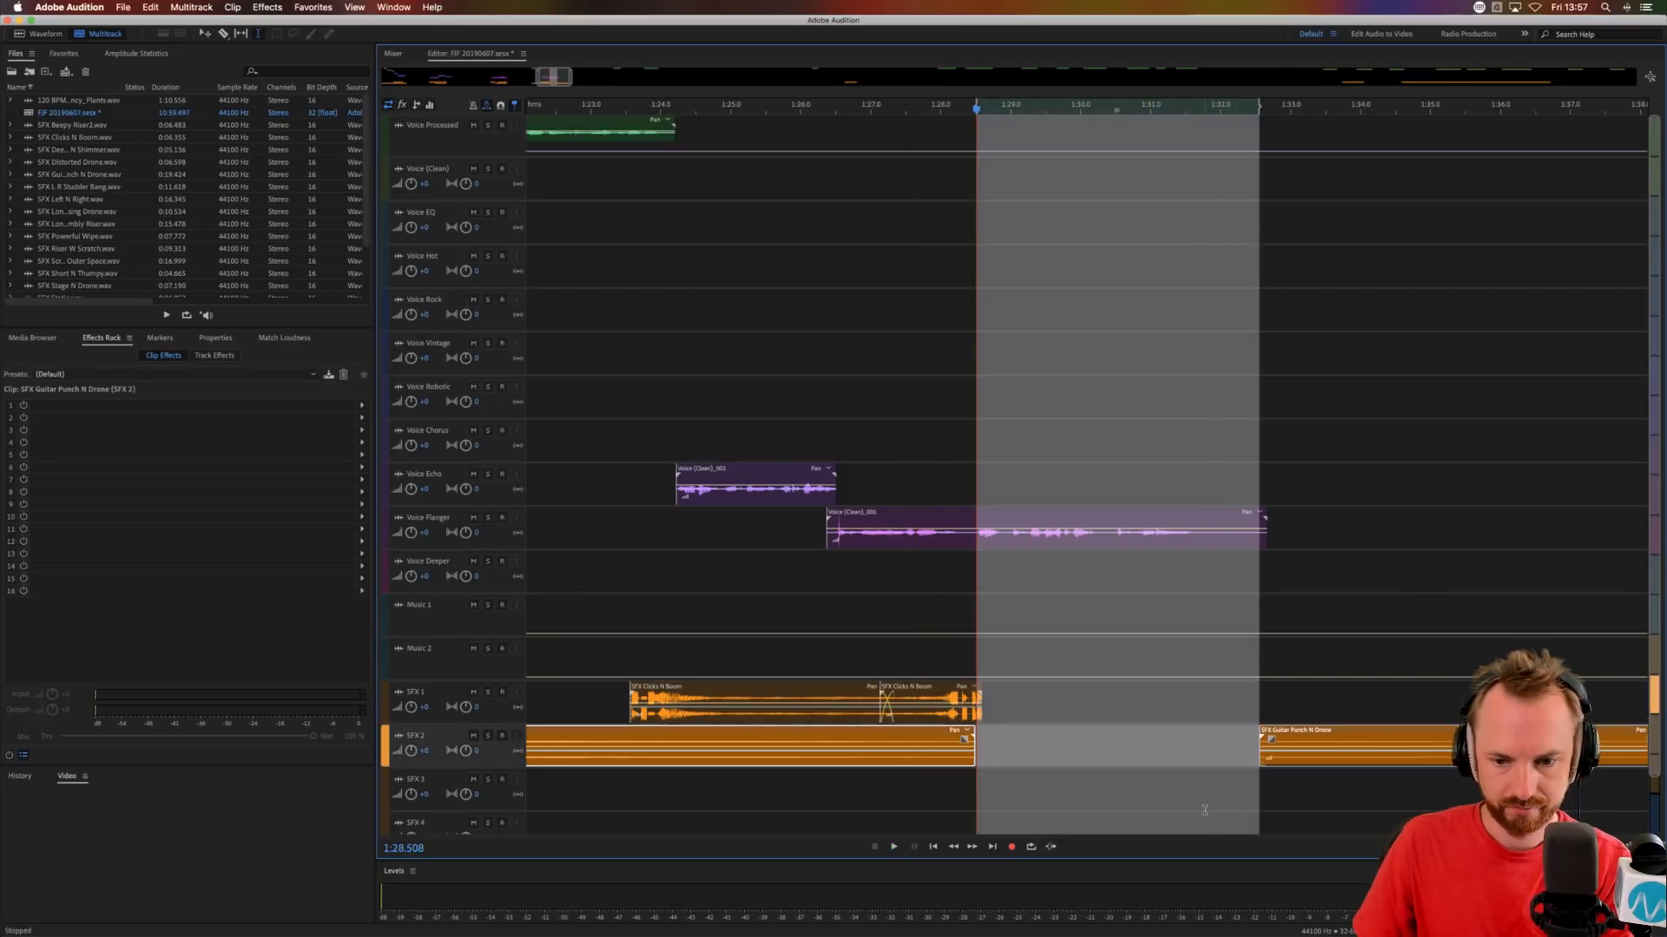
pyautogui.press('Delete')
pyautogui.click(1296, 748)
pyautogui.press('Delete')
# Audition from 1:27.754, then extend SFX Guitar Punch N Drone to about 1:33.4 with a fade-out starting at about 1:28.
pyautogui.click(923, 623)
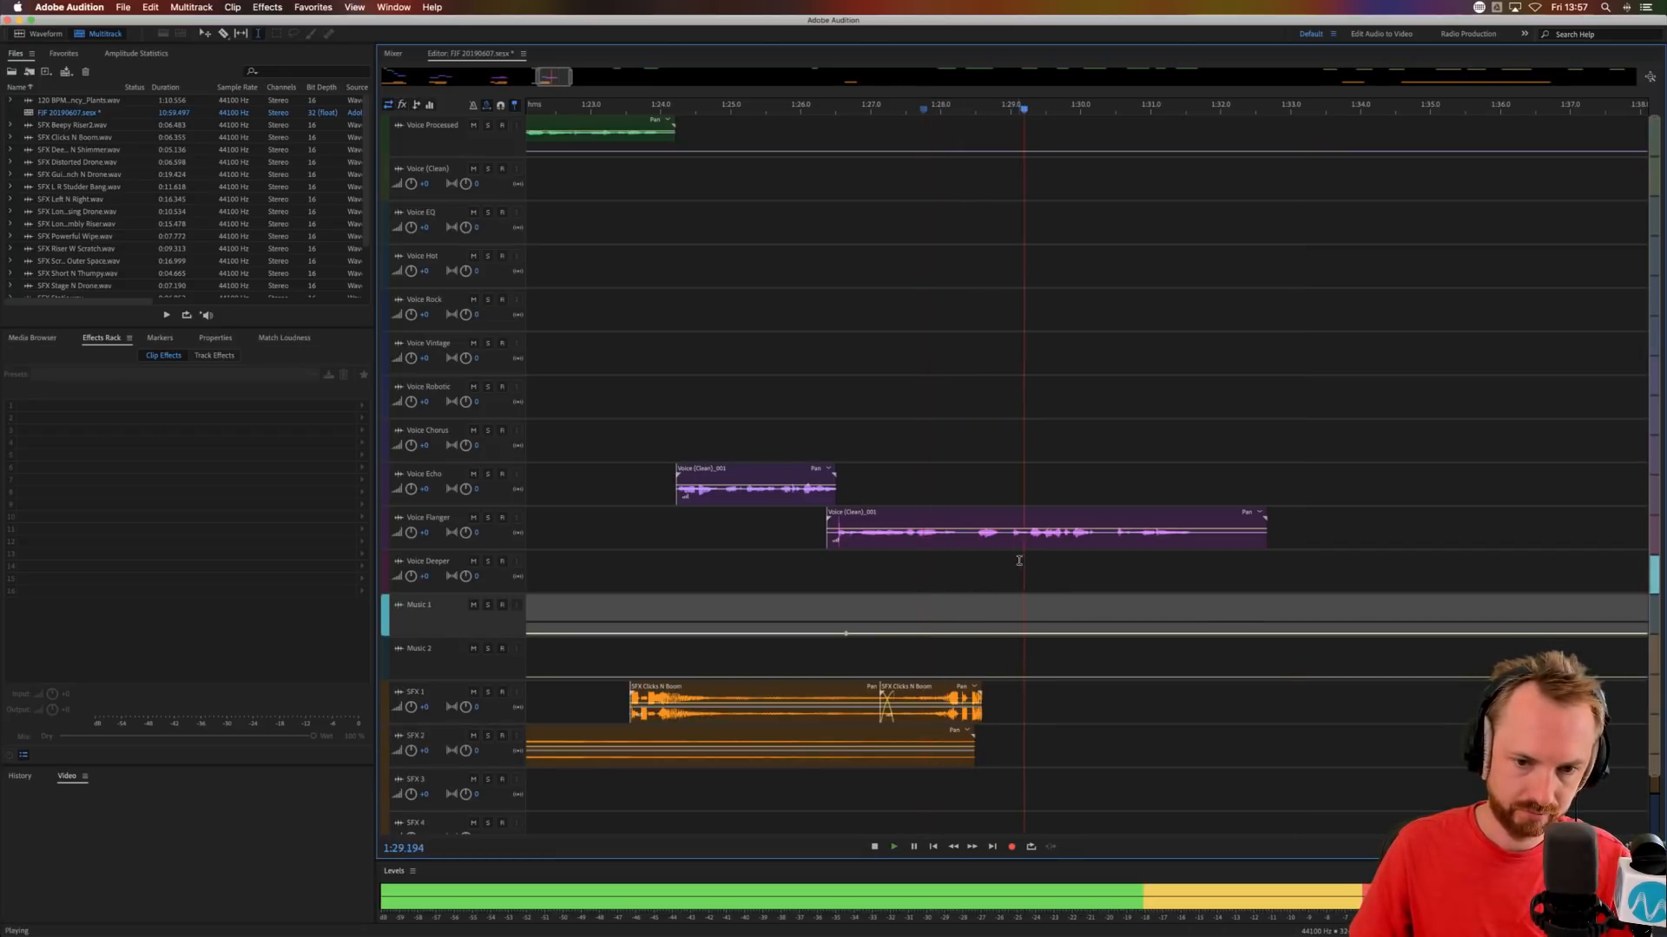
pyautogui.press('space')
pyautogui.moveTo(974, 762); pyautogui.dragTo(949, 738)
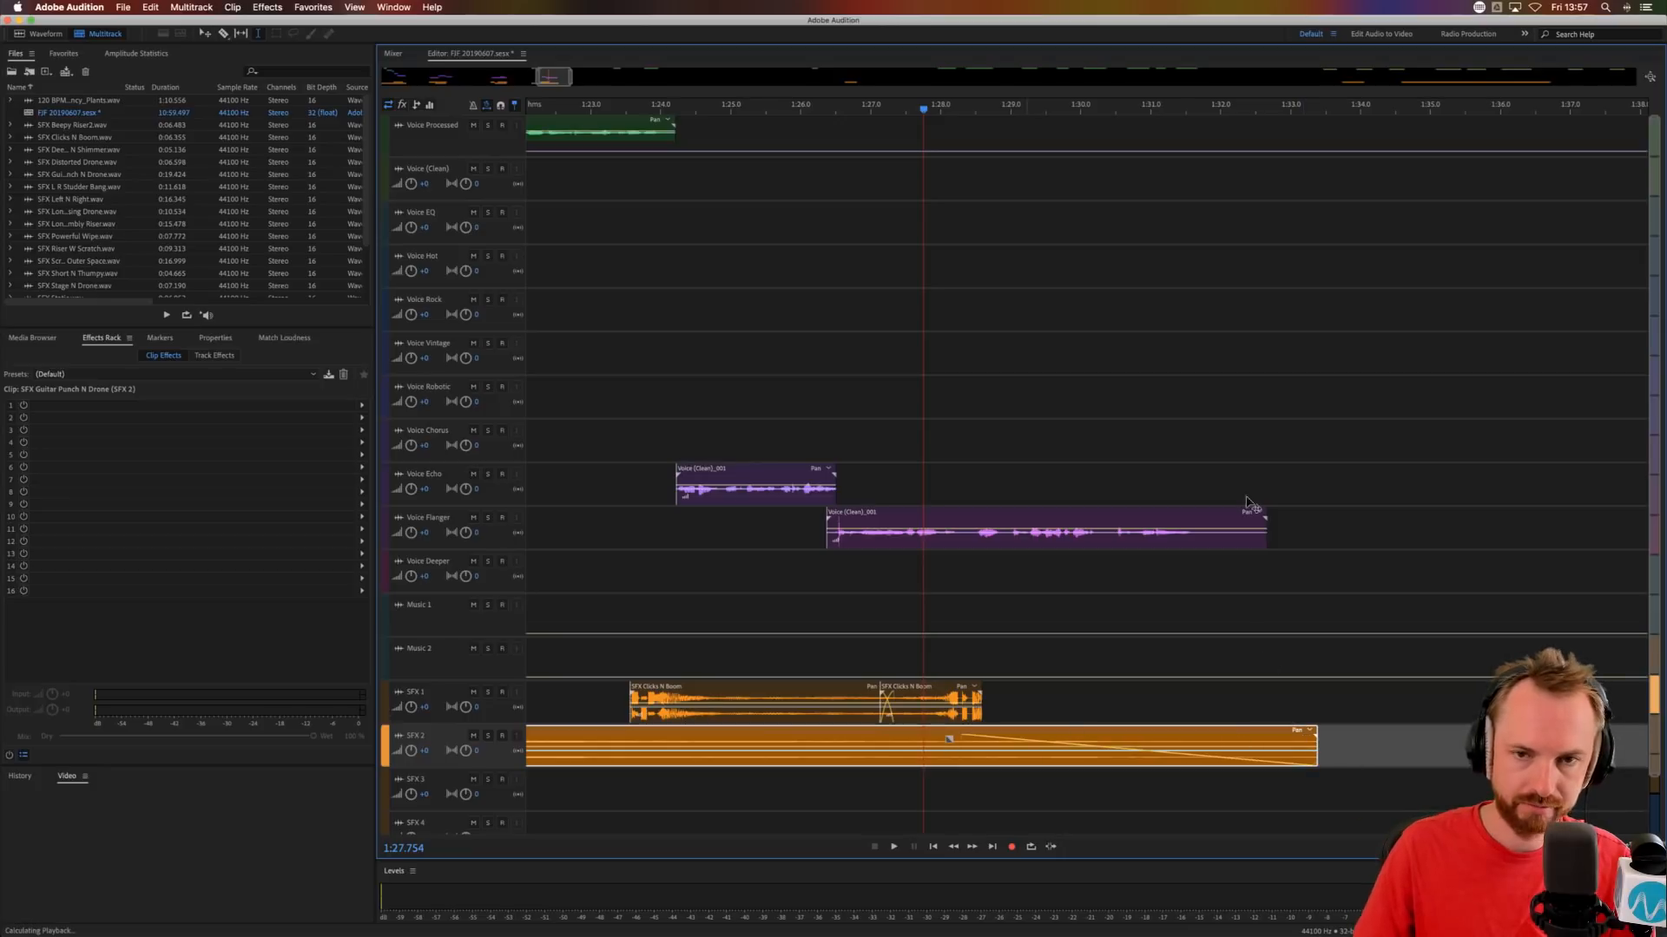
pyautogui.scroll(-6, 1154, 109)
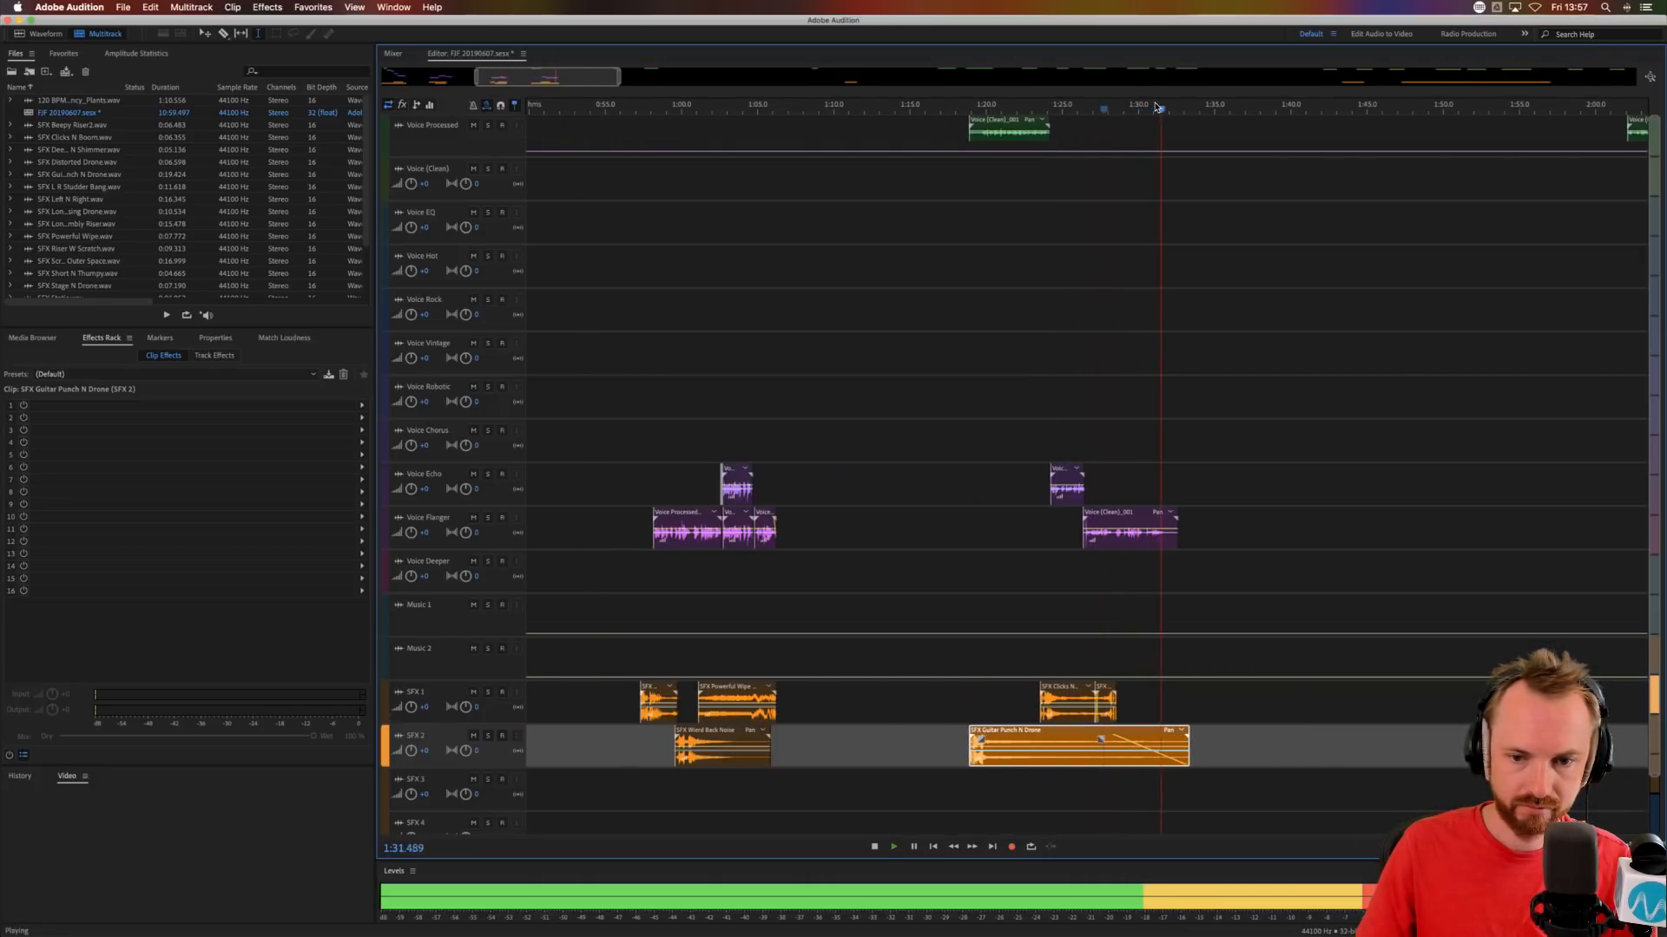
# Stop playback and cut the tail off the last Voice Flanger clip after about 1:31.7.
pyautogui.press('space')
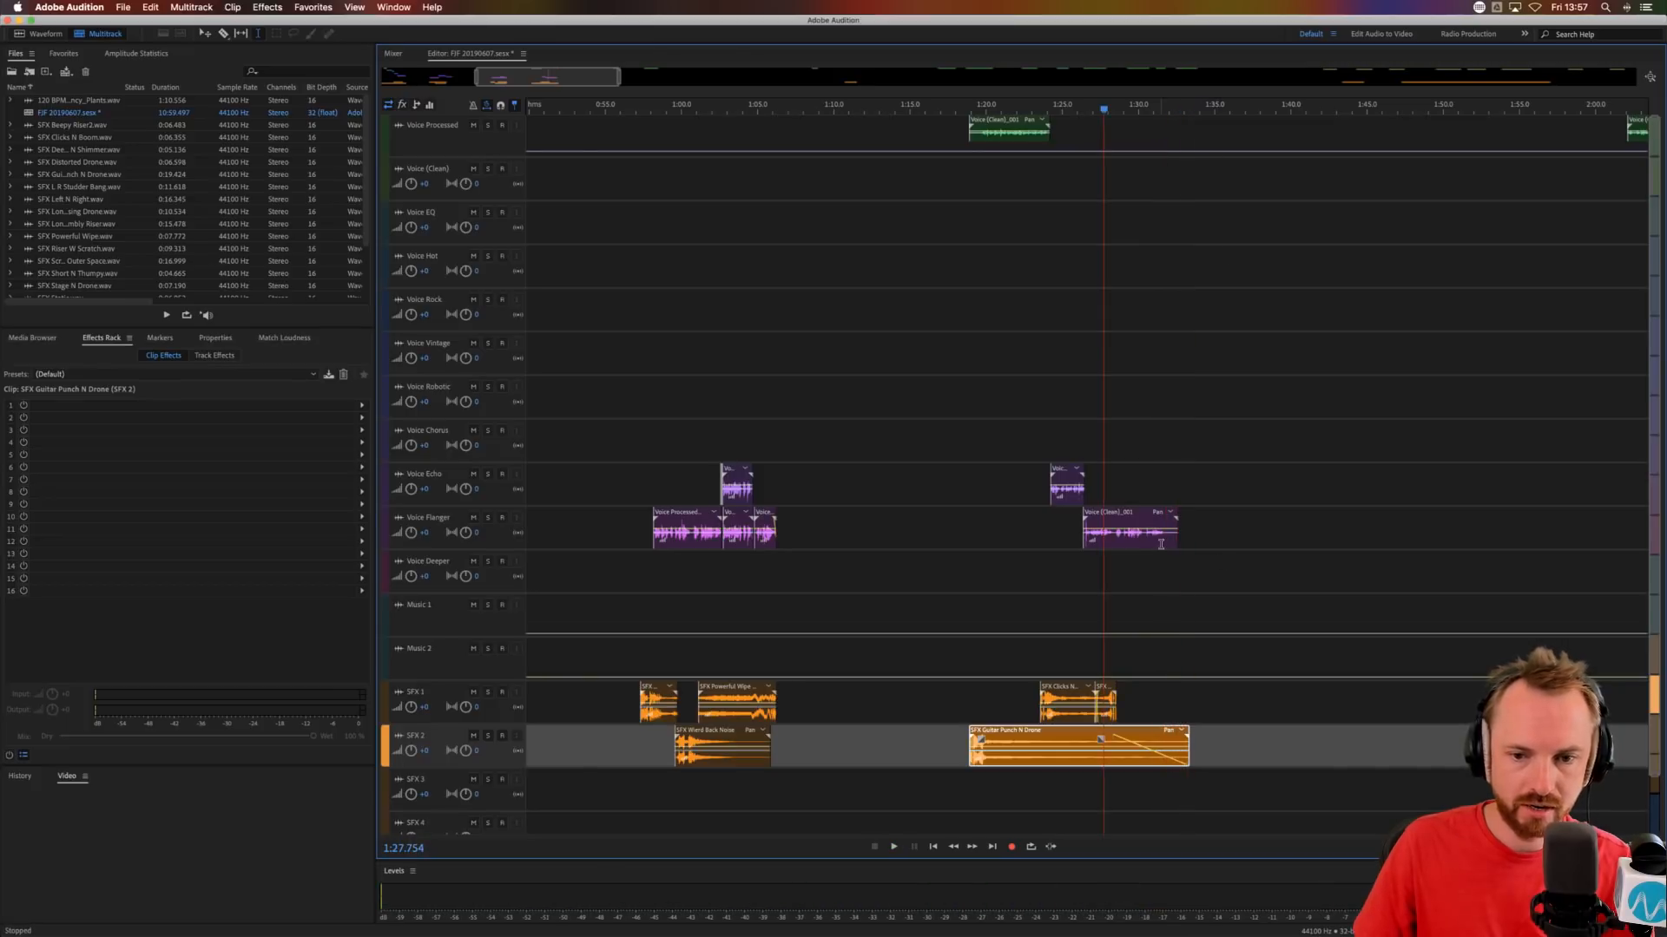
pyautogui.moveTo(1166, 543); pyautogui.dragTo(1220, 543)
pyautogui.click(1146, 547)
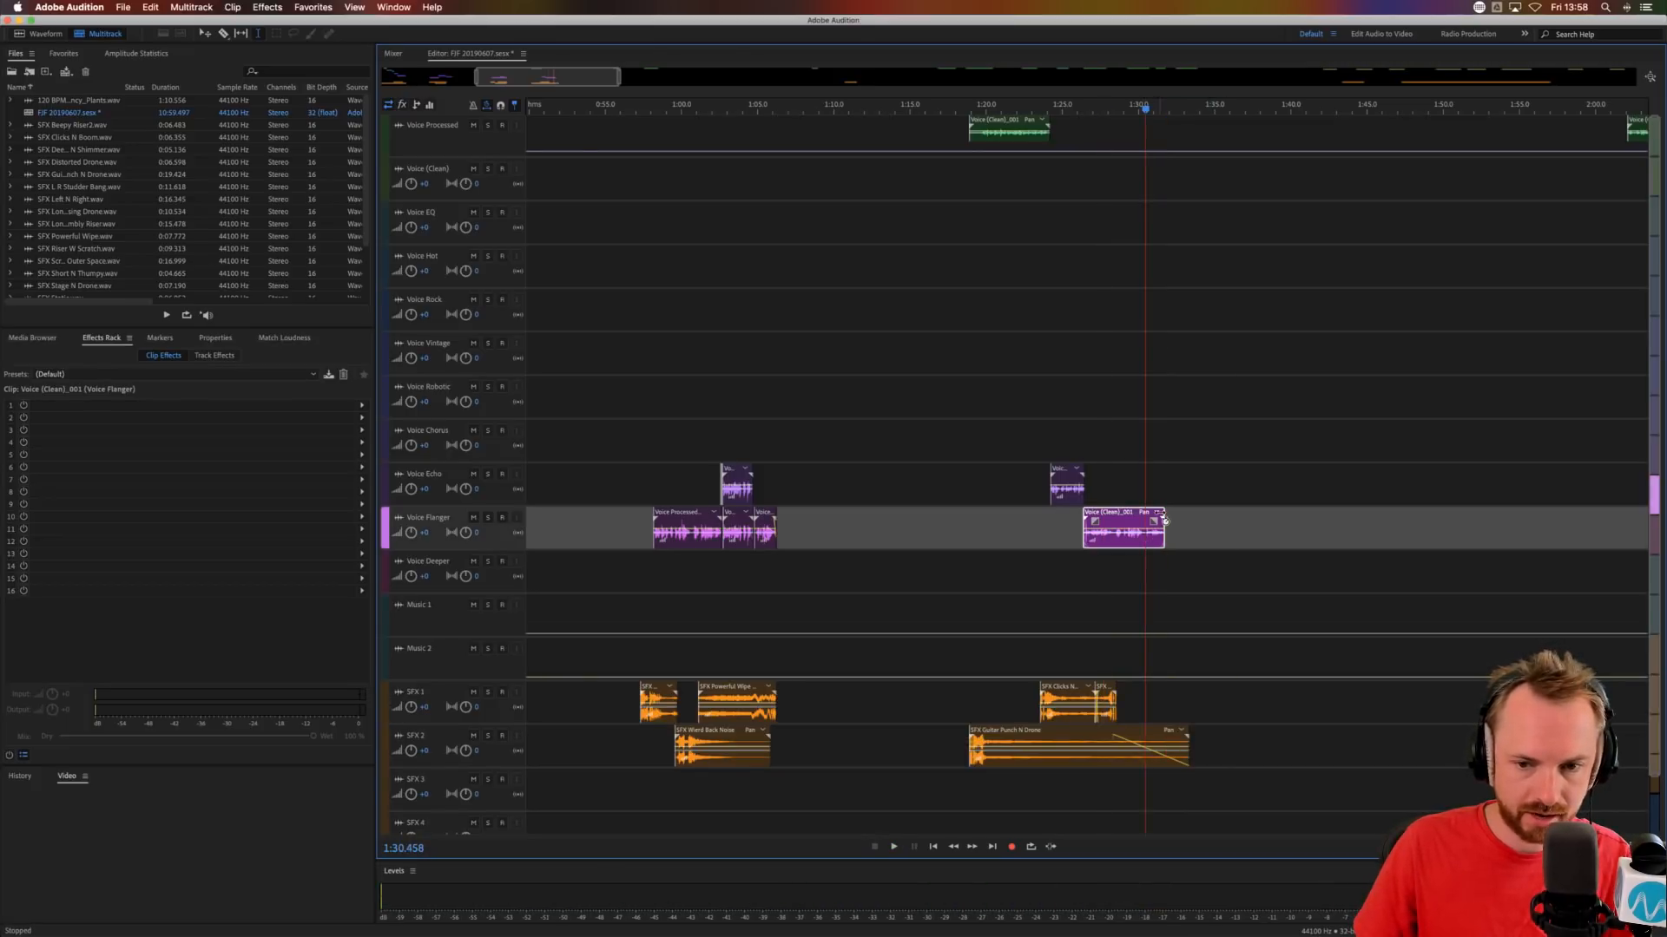
# Open the last Voice Flanger clip's source in the waveform editor and audition its closing words from 1:30.422.
pyautogui.doubleClick(1142, 545)
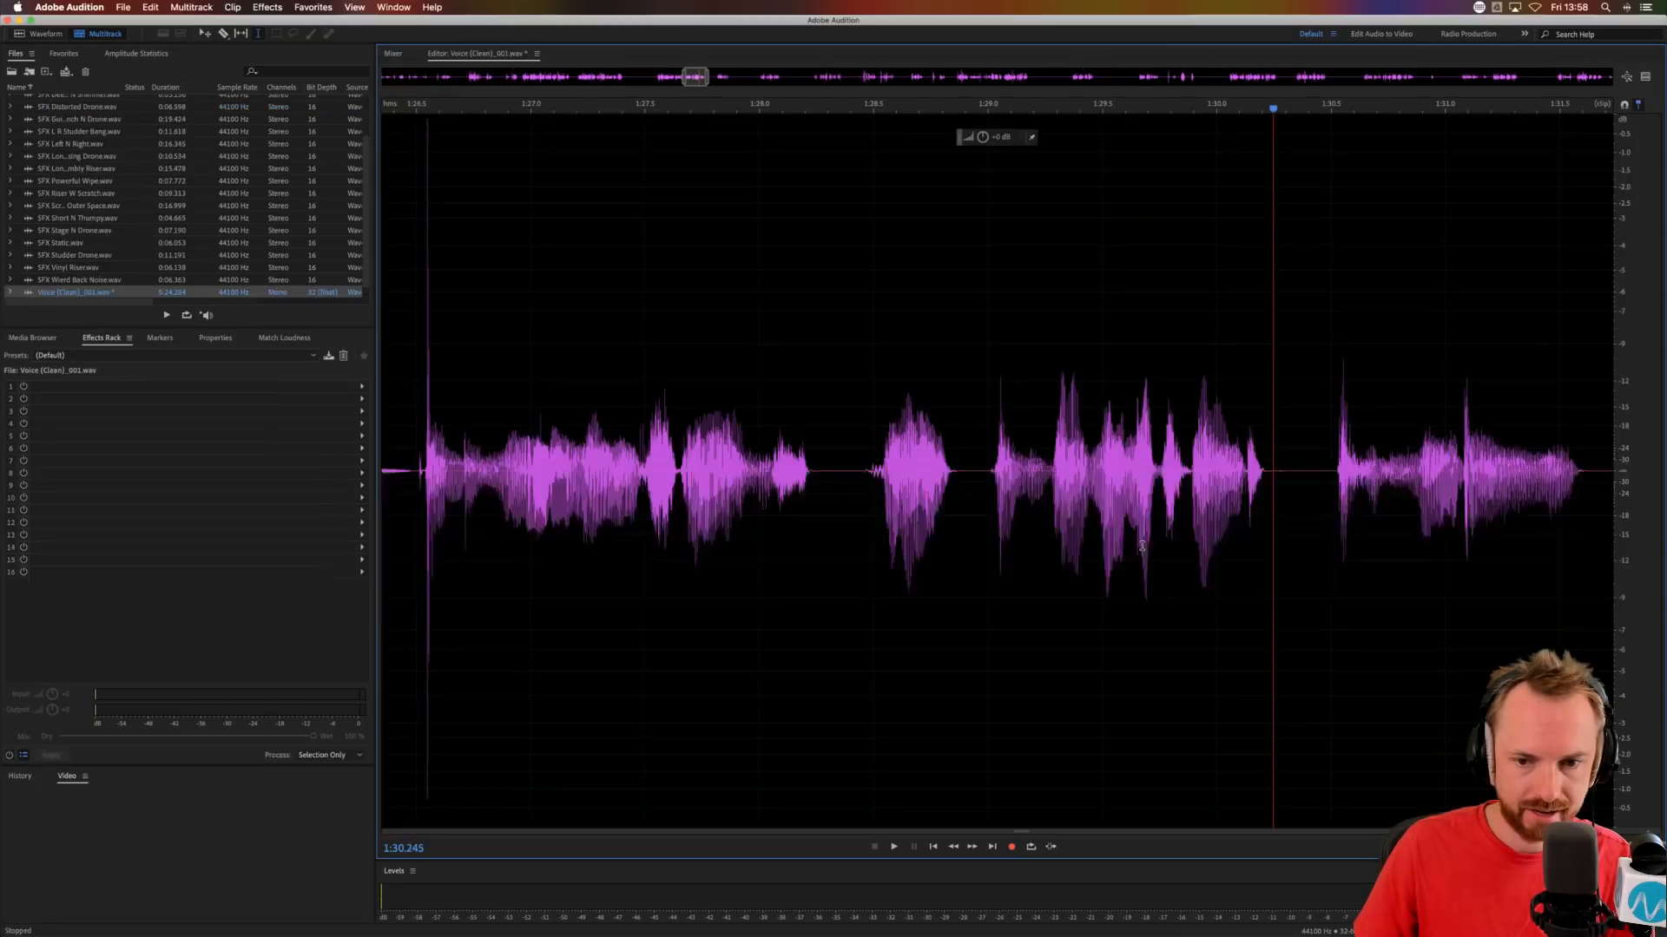
pyautogui.moveTo(1314, 475); pyautogui.dragTo(1608, 464)
pyautogui.press('space')
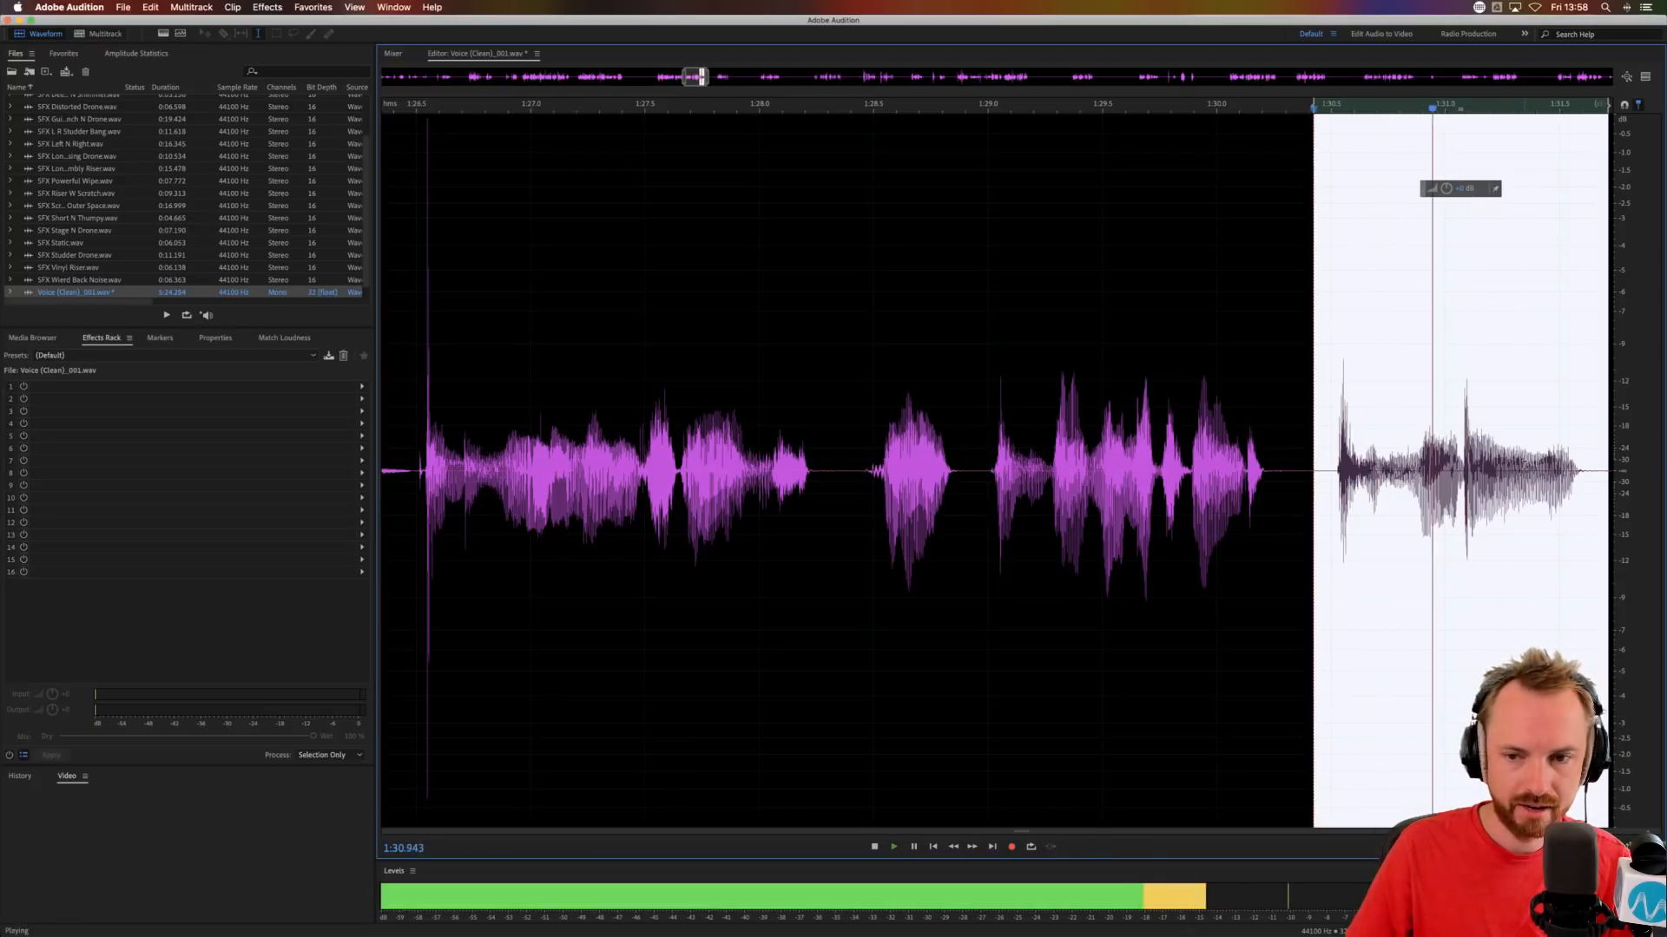
pyautogui.press('space')
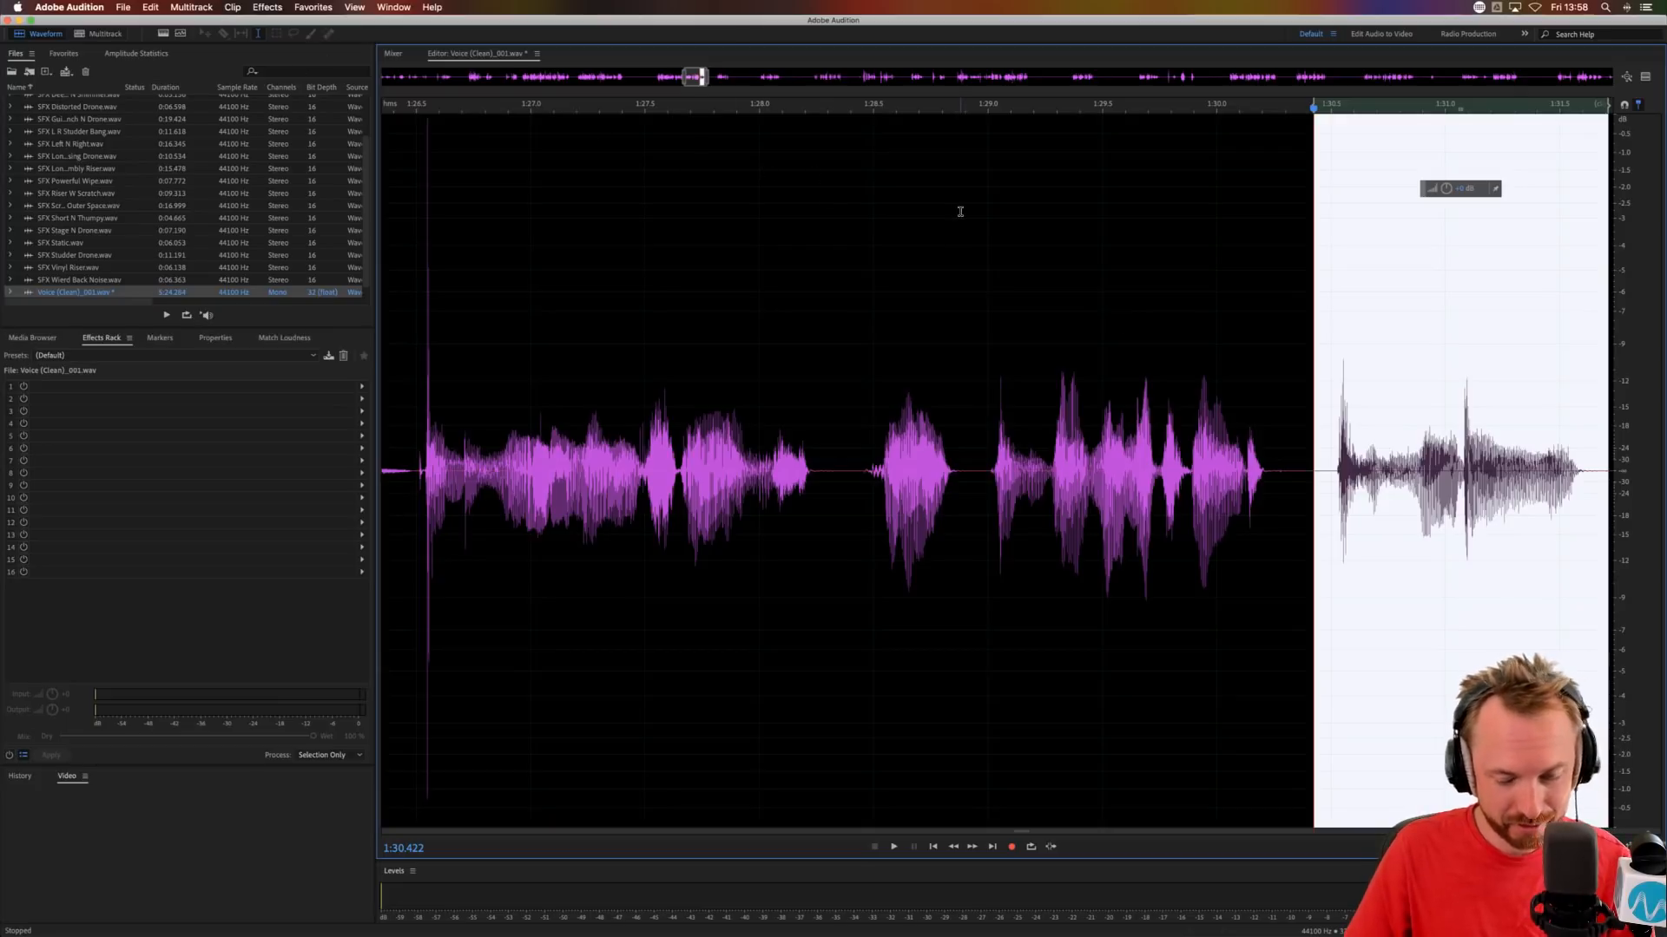
# Show the spectral frequency display and heal the vertical click marks between about 1:31.45 and 1:31.55 with the Spot Healing Brush.
pyautogui.hotkey('shift', 'd')
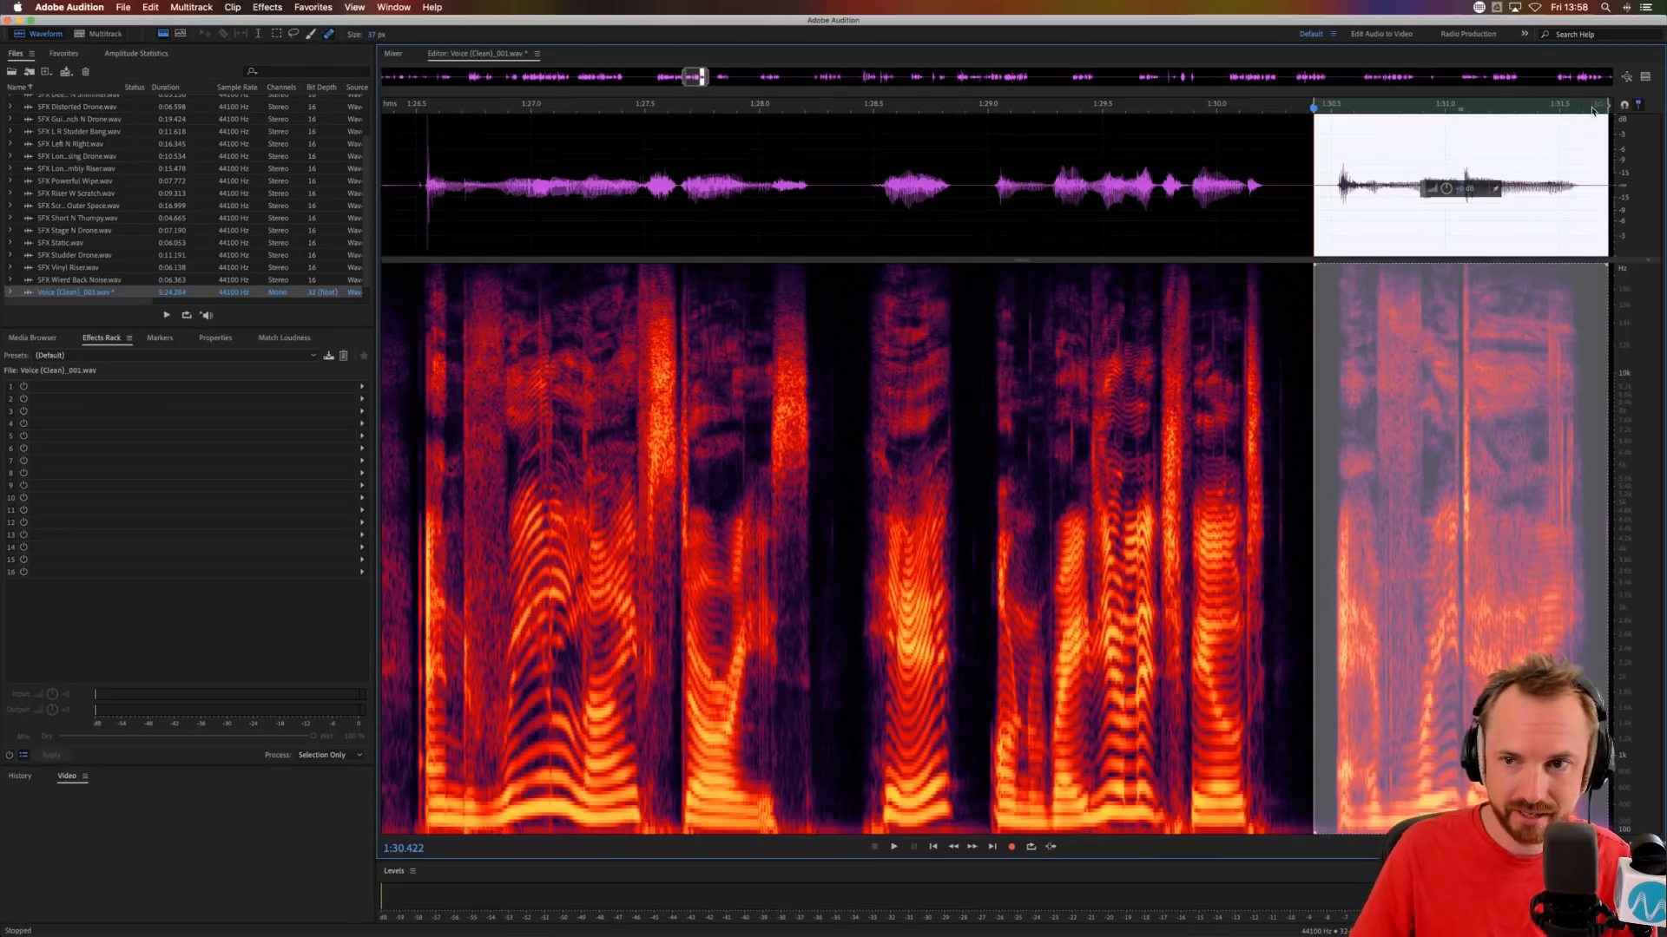
pyautogui.scroll(8, 1586, 105)
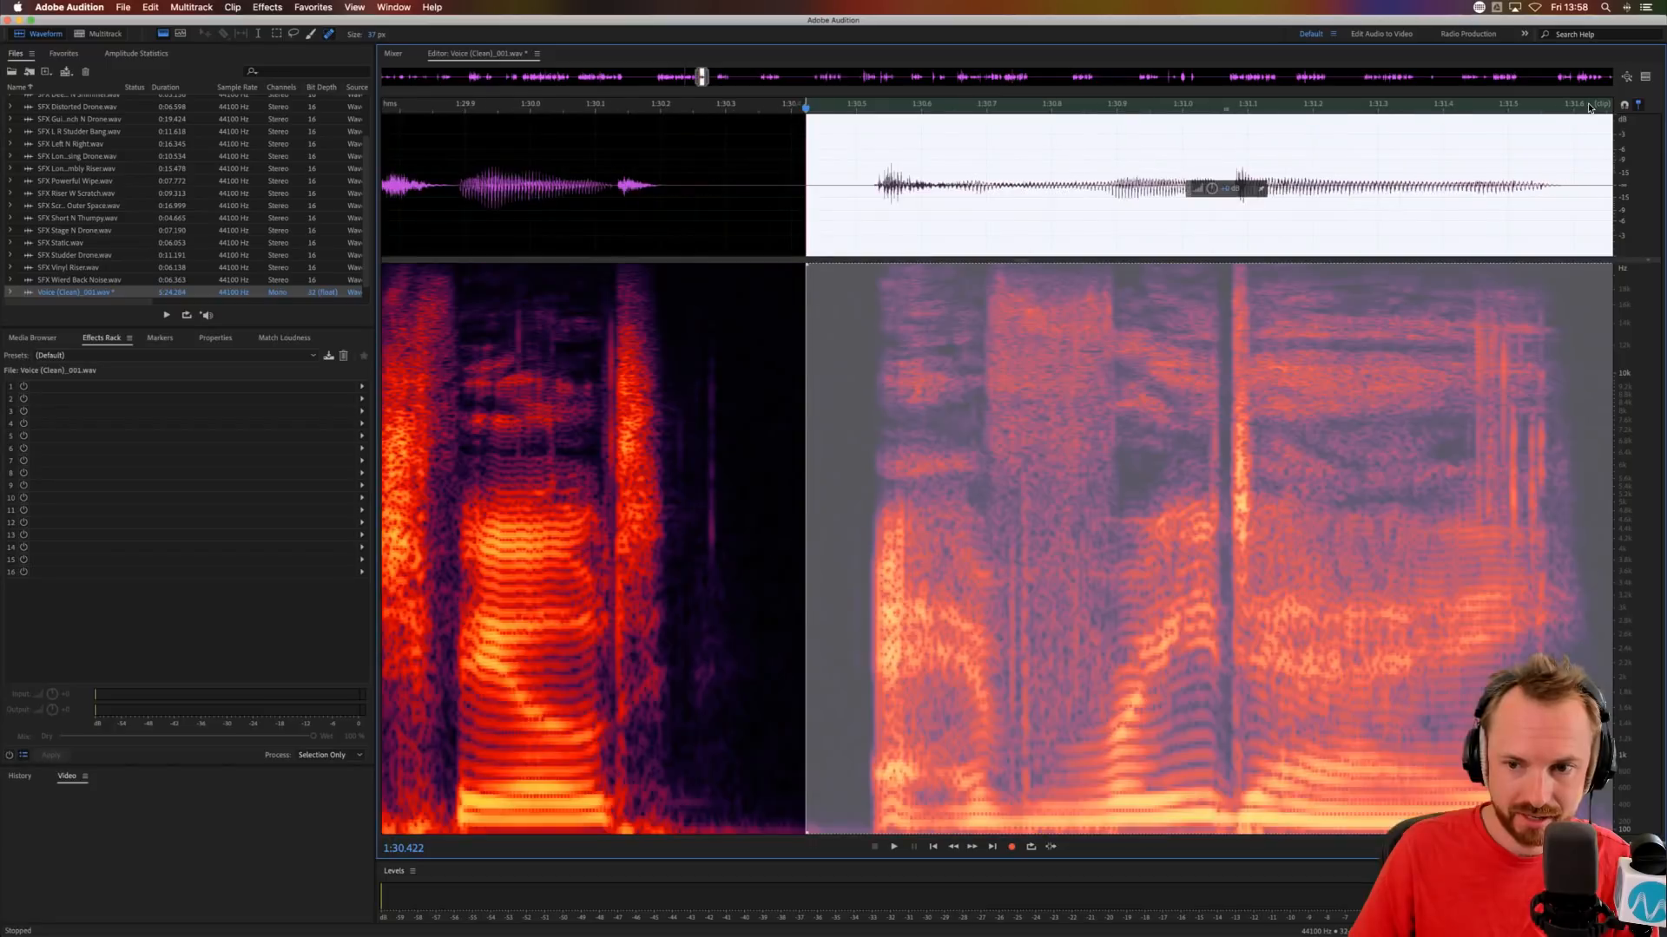
pyautogui.scroll(4, 1590, 108)
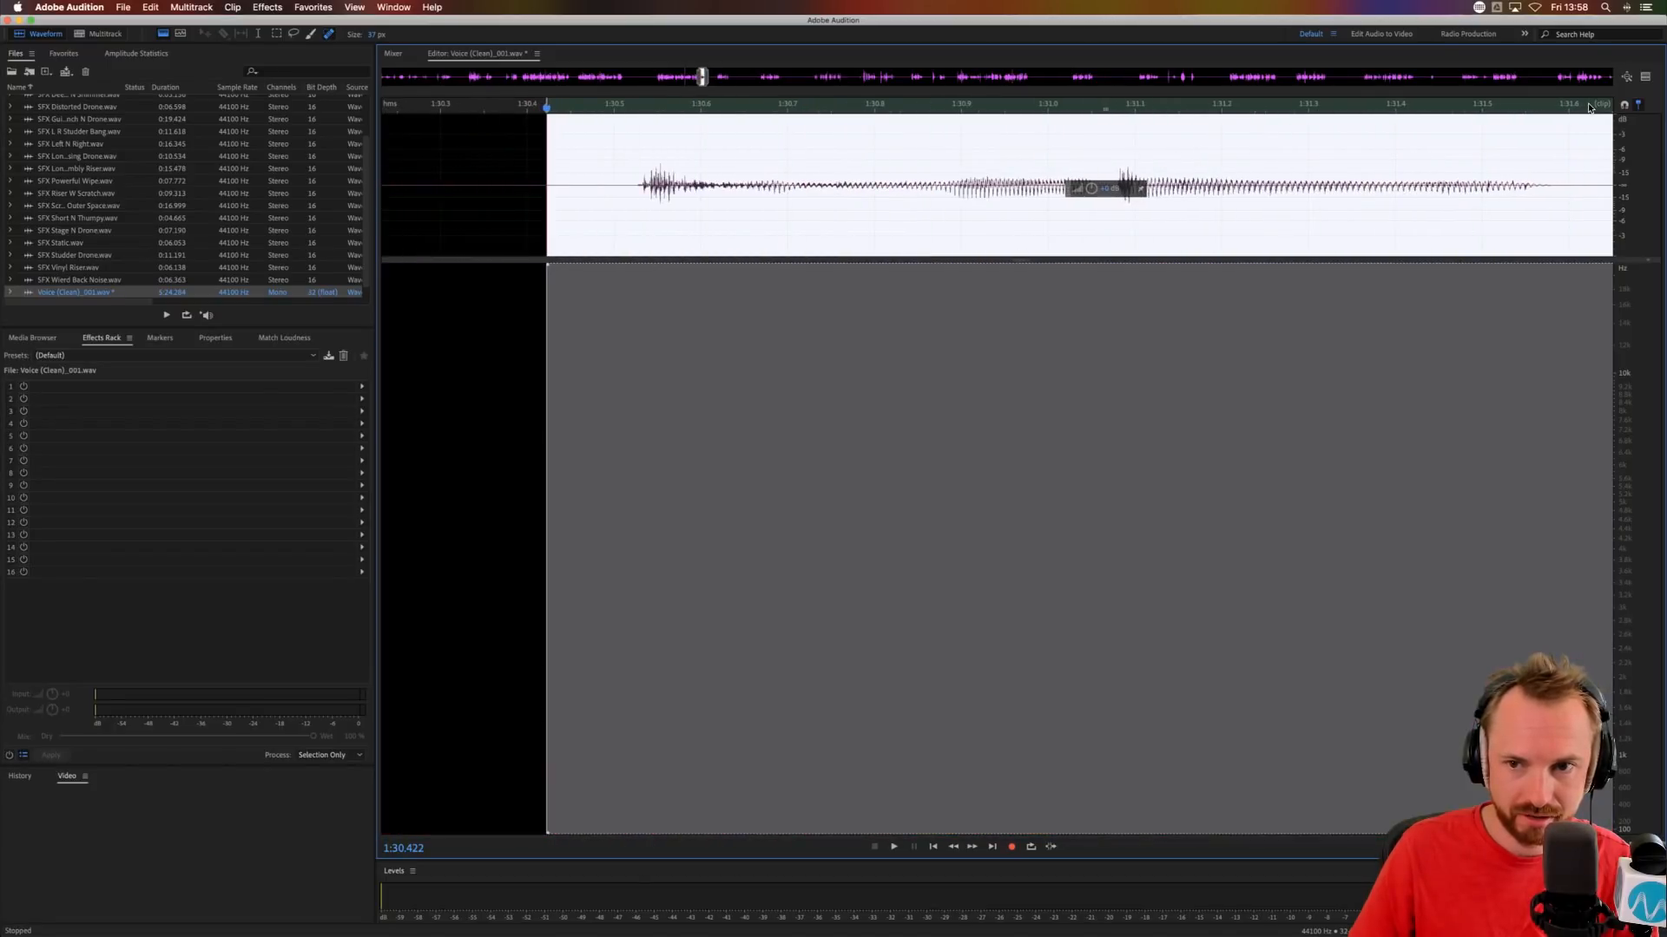
pyautogui.hscroll(4, 1411, 360)
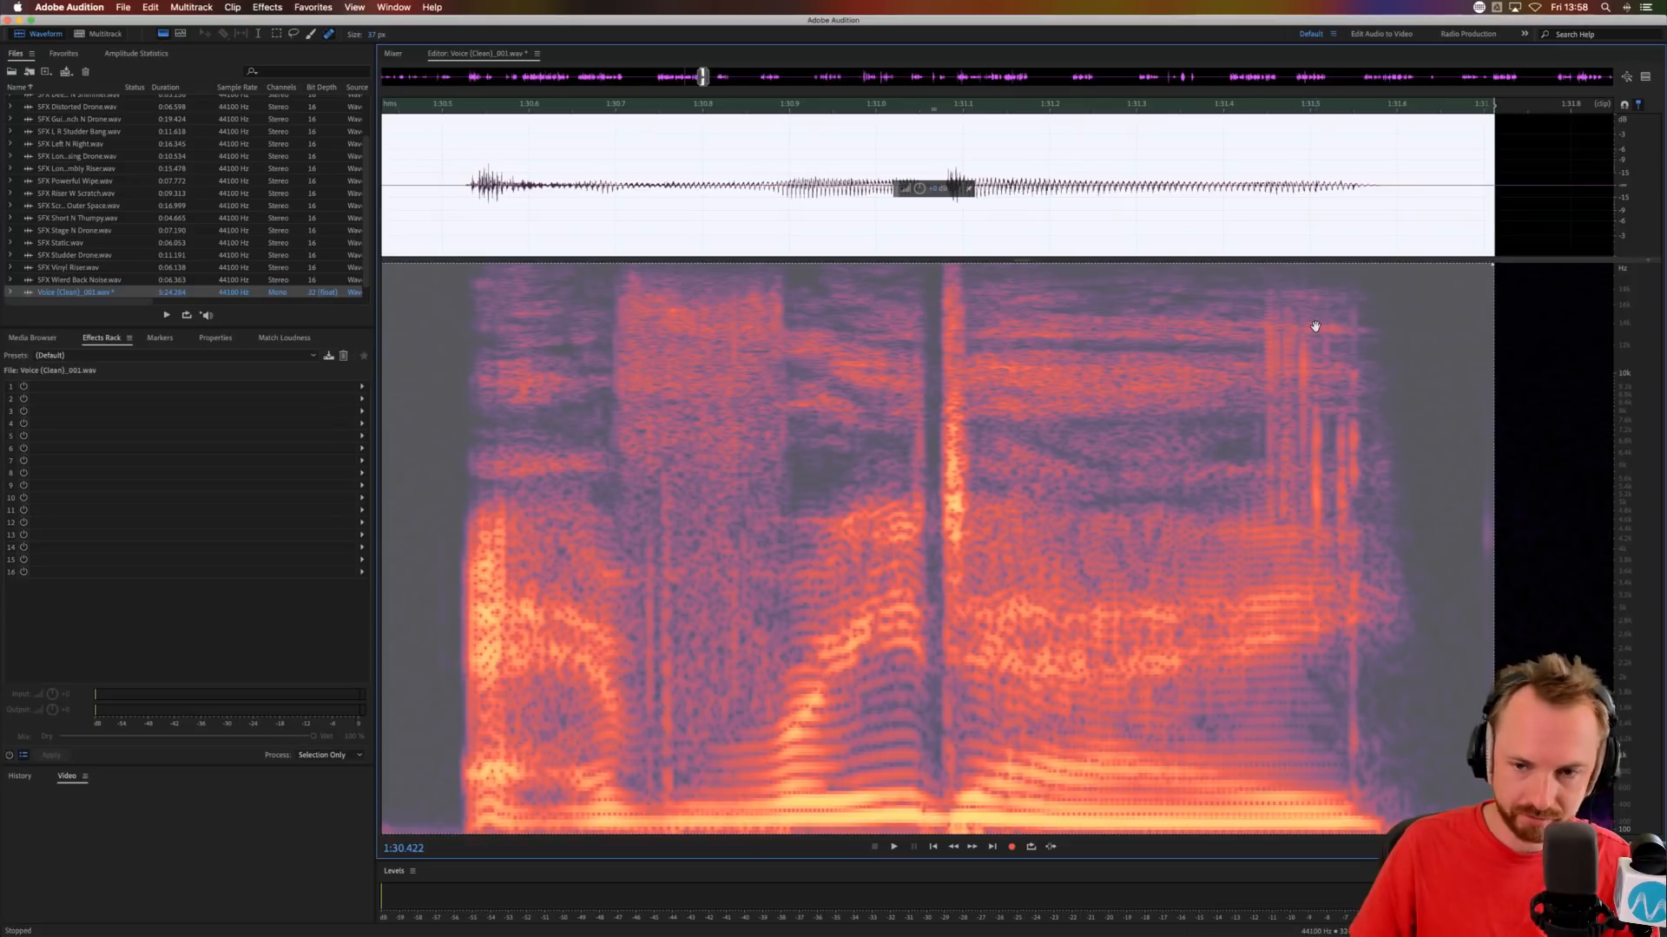
pyautogui.click(1336, 201)
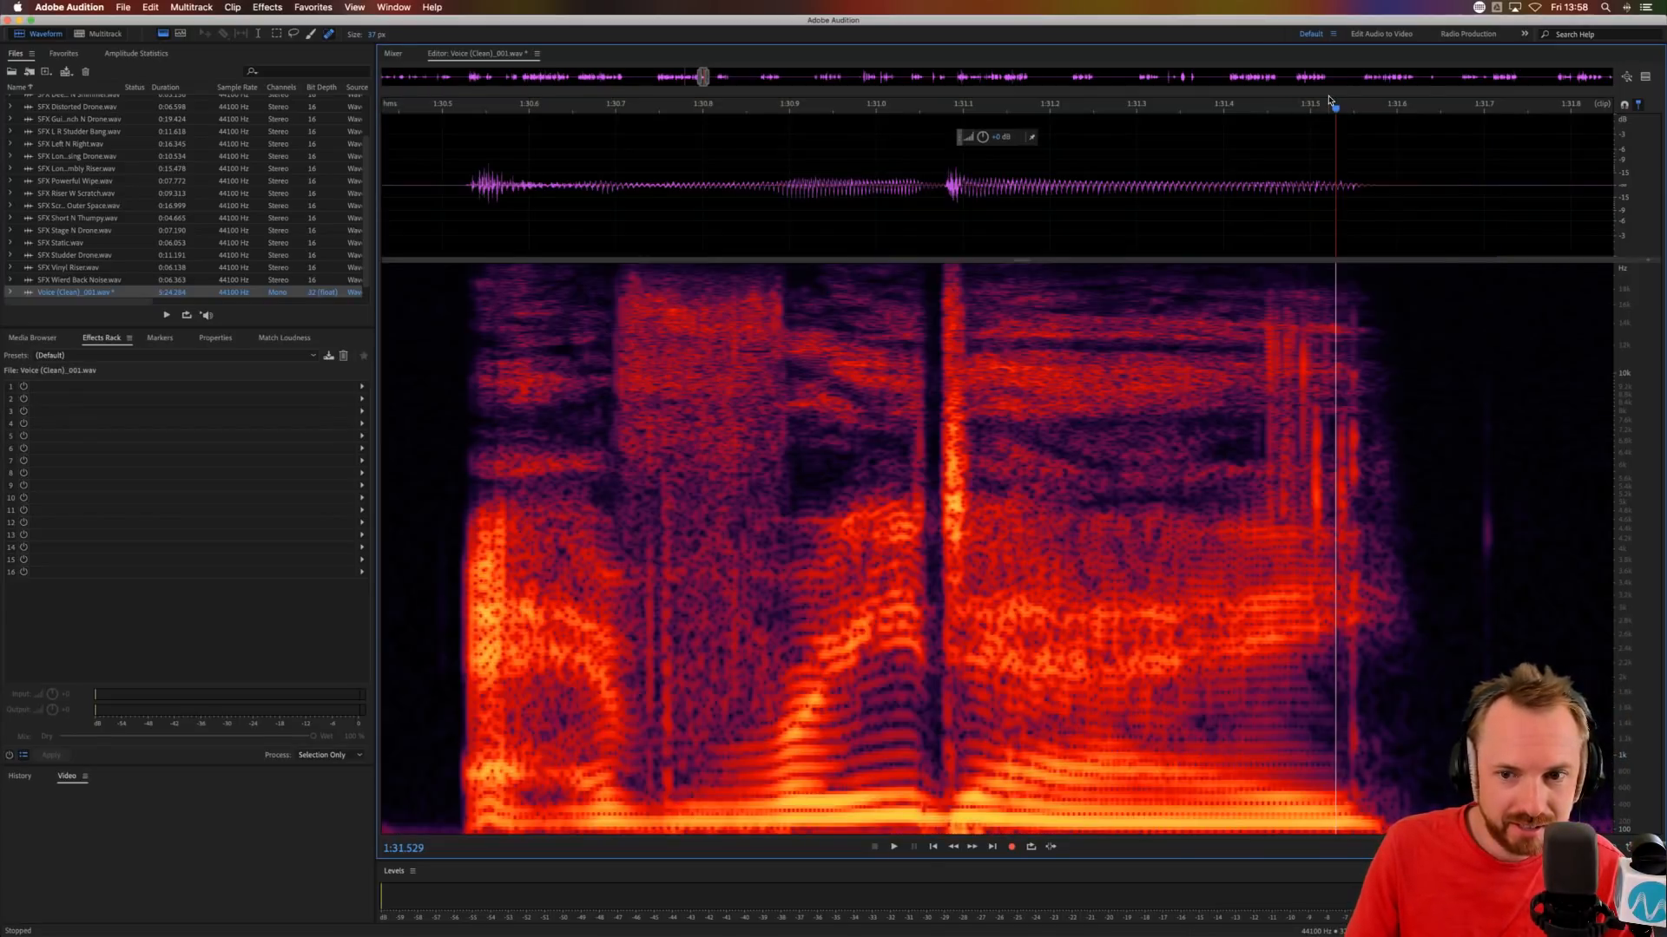
pyautogui.scroll(5, 1328, 100)
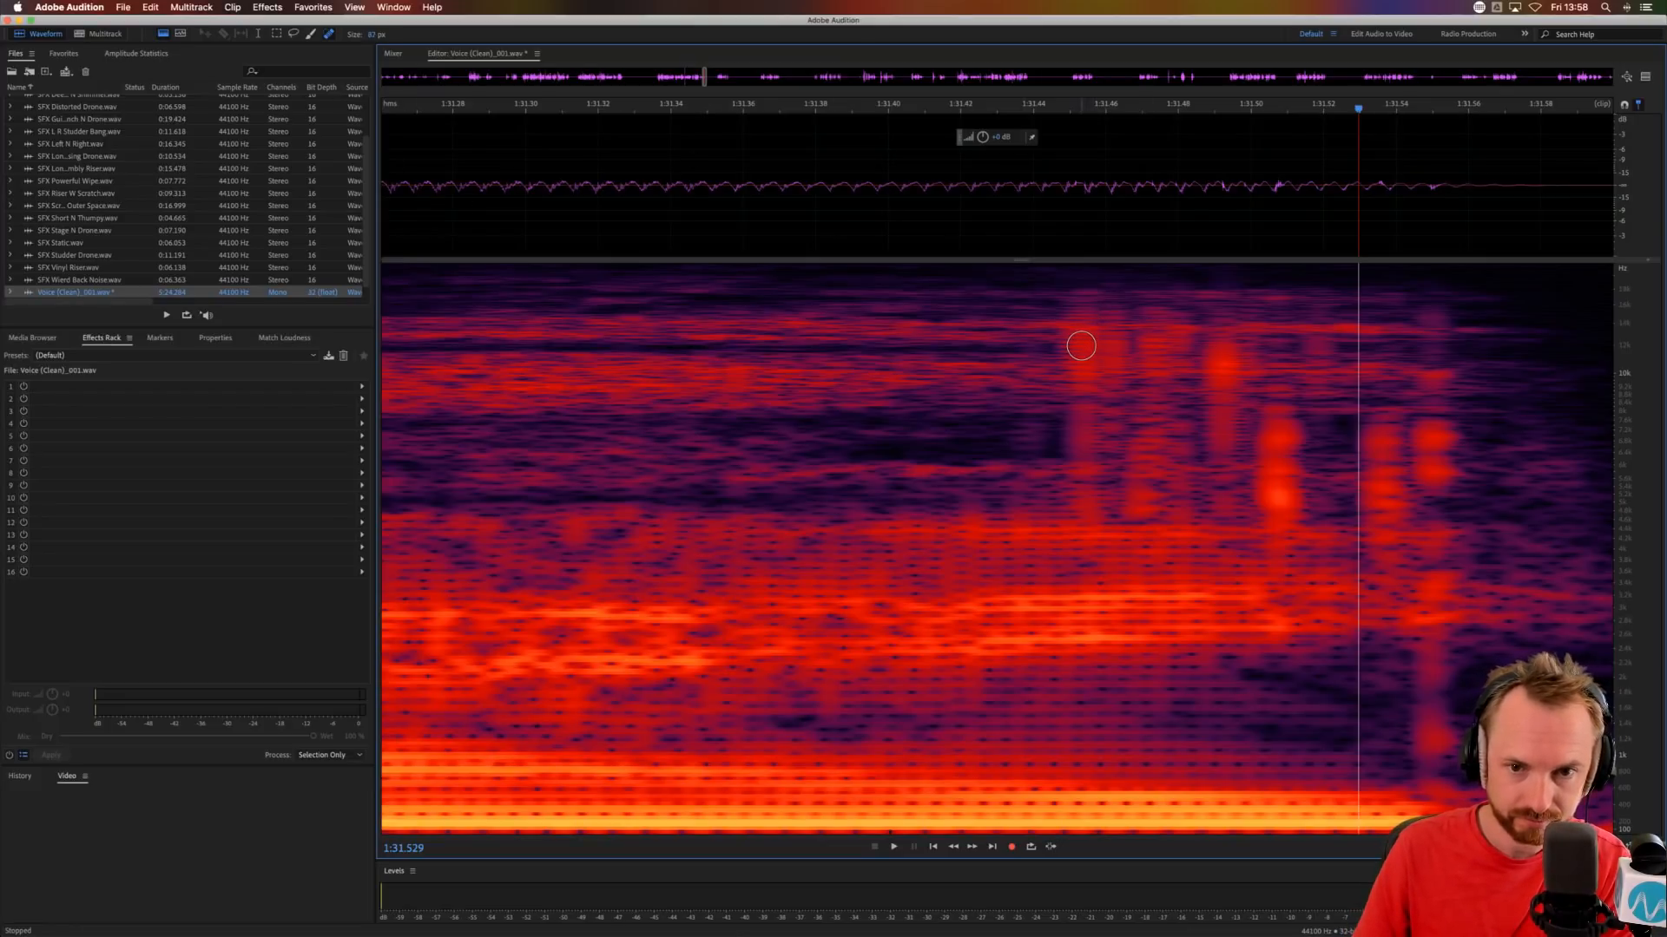
pyautogui.moveTo(1083, 331); pyautogui.dragTo(1084, 480)
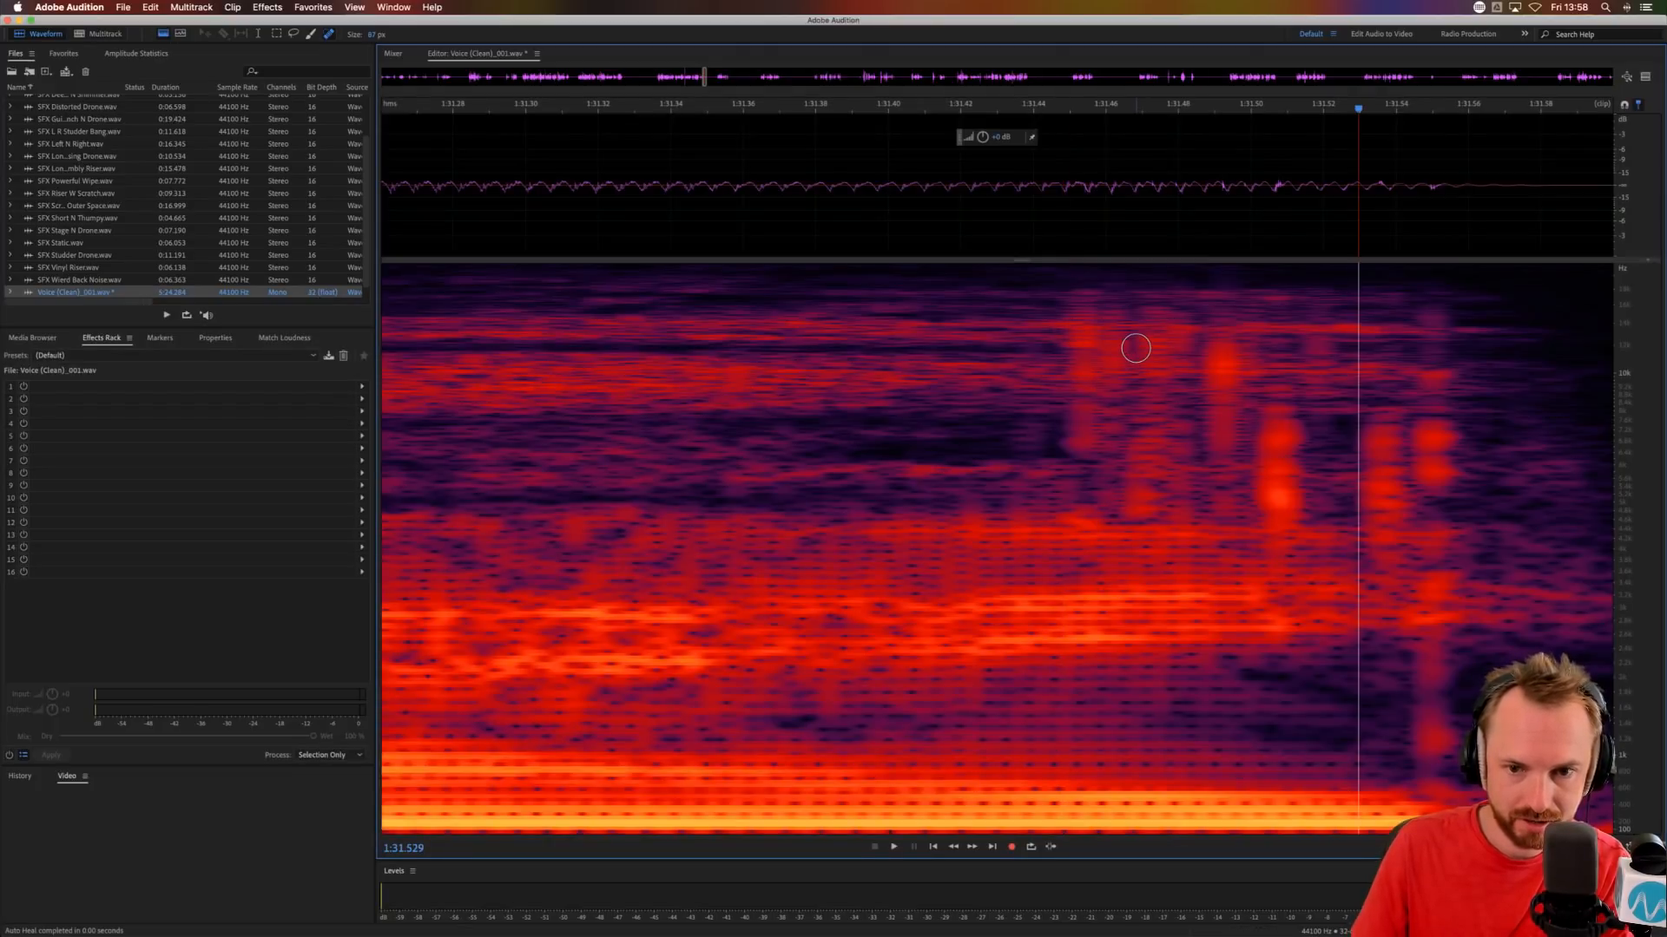
pyautogui.moveTo(1135, 348); pyautogui.dragTo(1136, 495)
pyautogui.moveTo(1219, 422); pyautogui.dragTo(1221, 354)
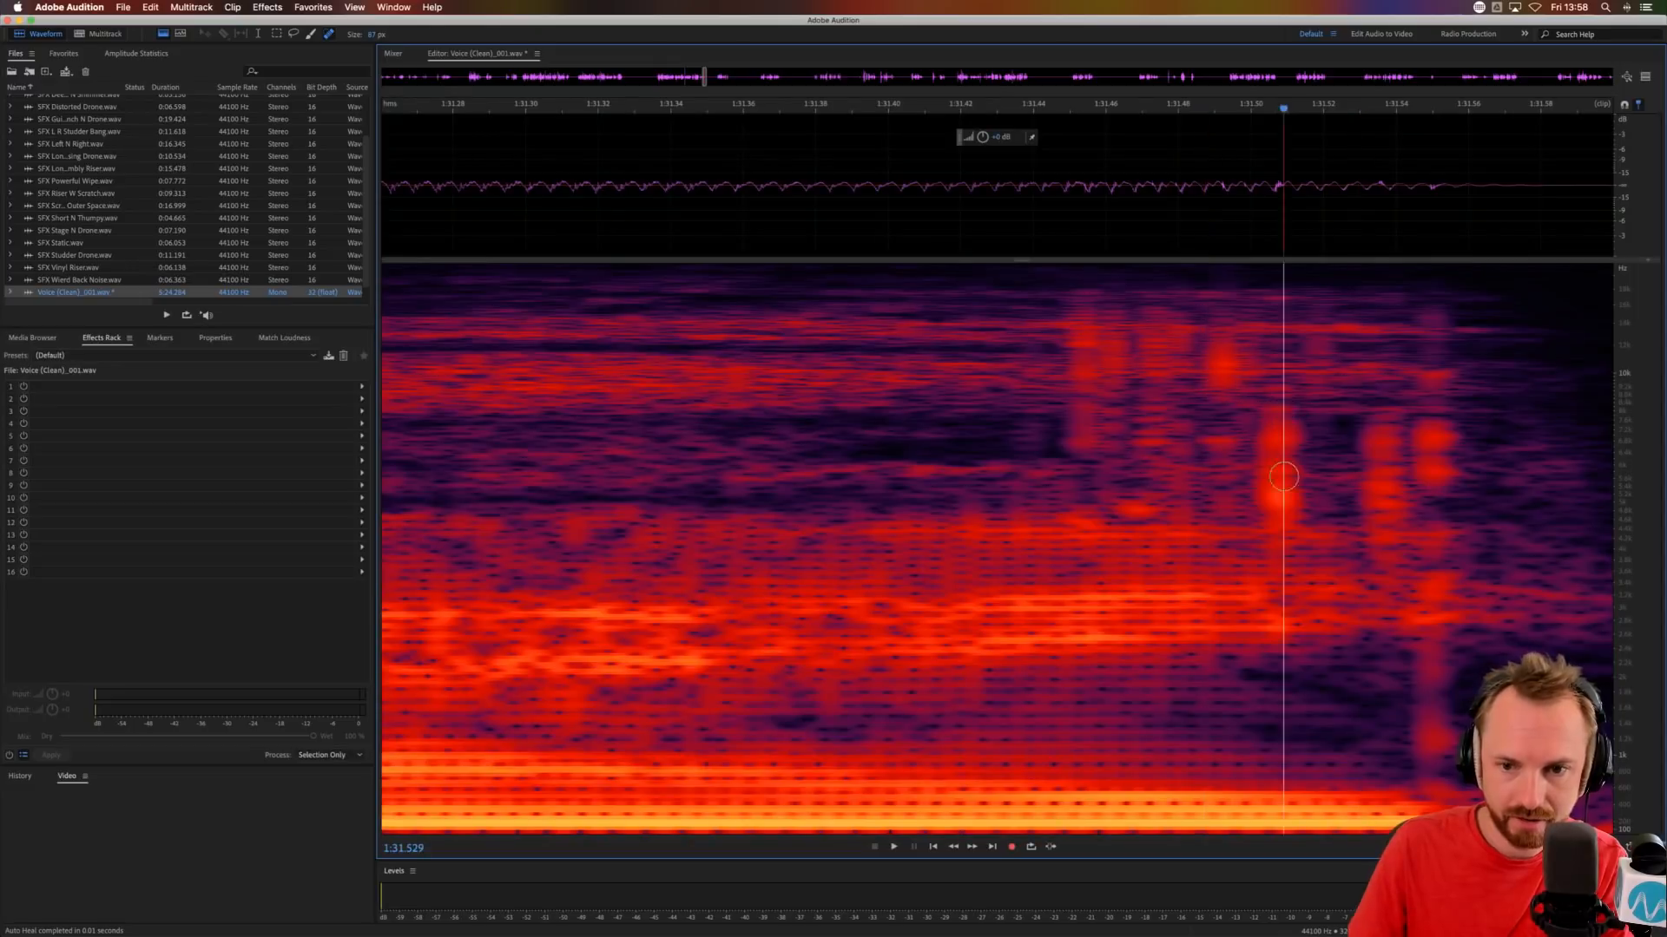
pyautogui.moveTo(1279, 517)
pyautogui.mouseDown()
pyautogui.moveTo(1276, 416)
pyautogui.moveTo(1230, 334)
pyautogui.mouseUp()
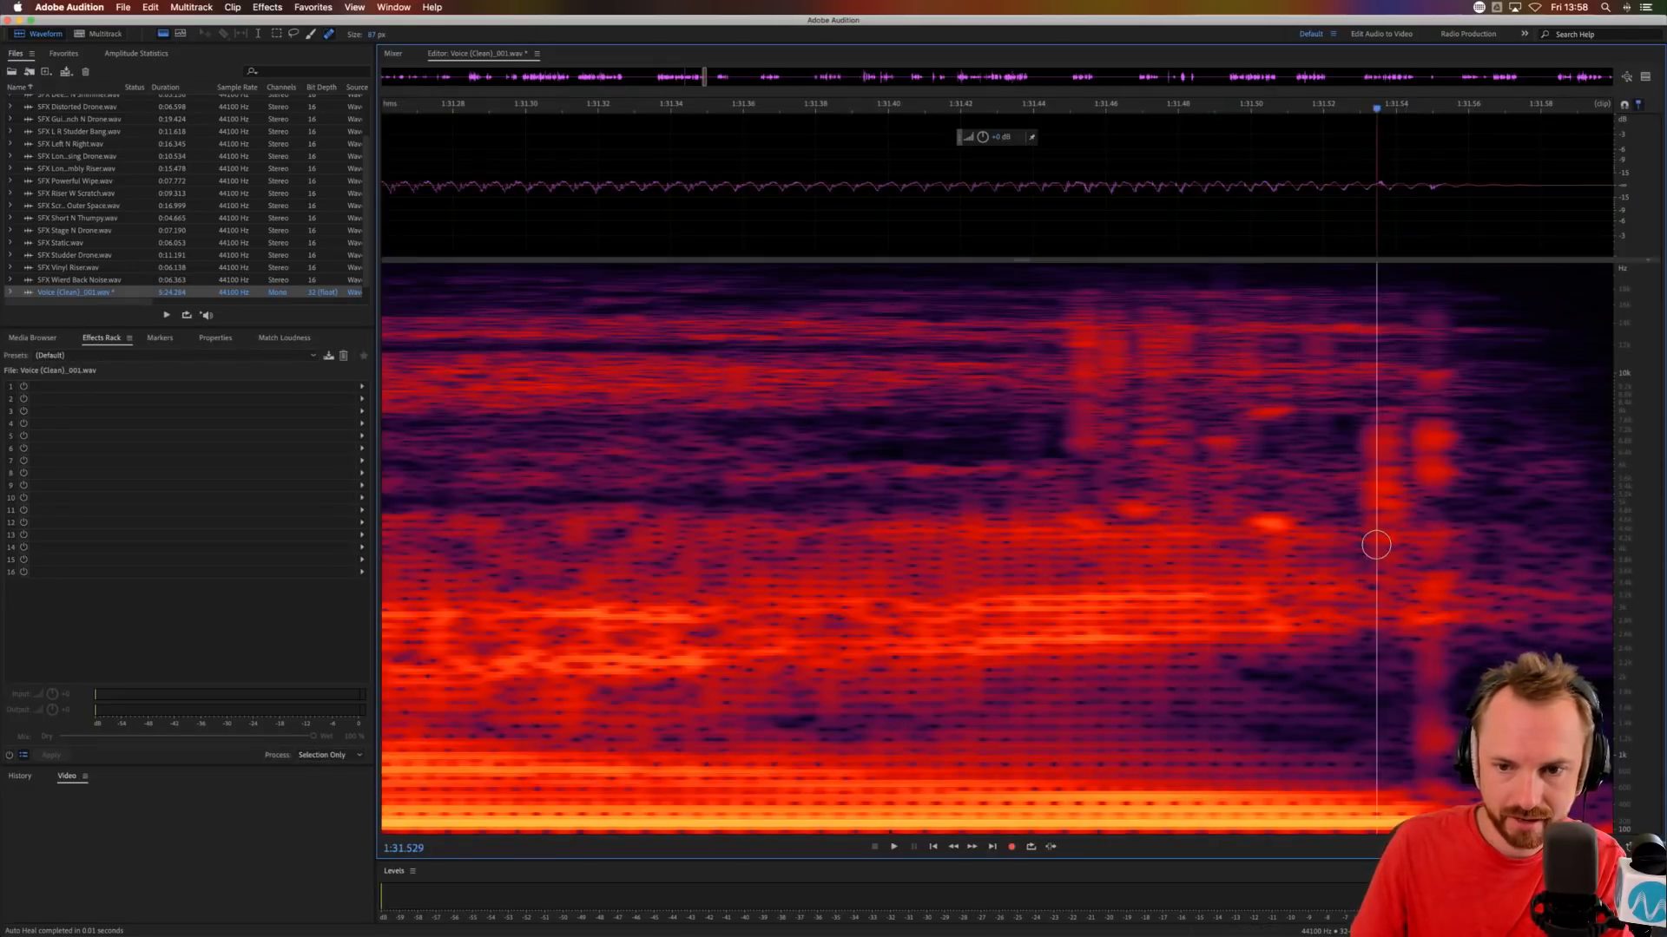
pyautogui.moveTo(1382, 534); pyautogui.dragTo(1380, 419)
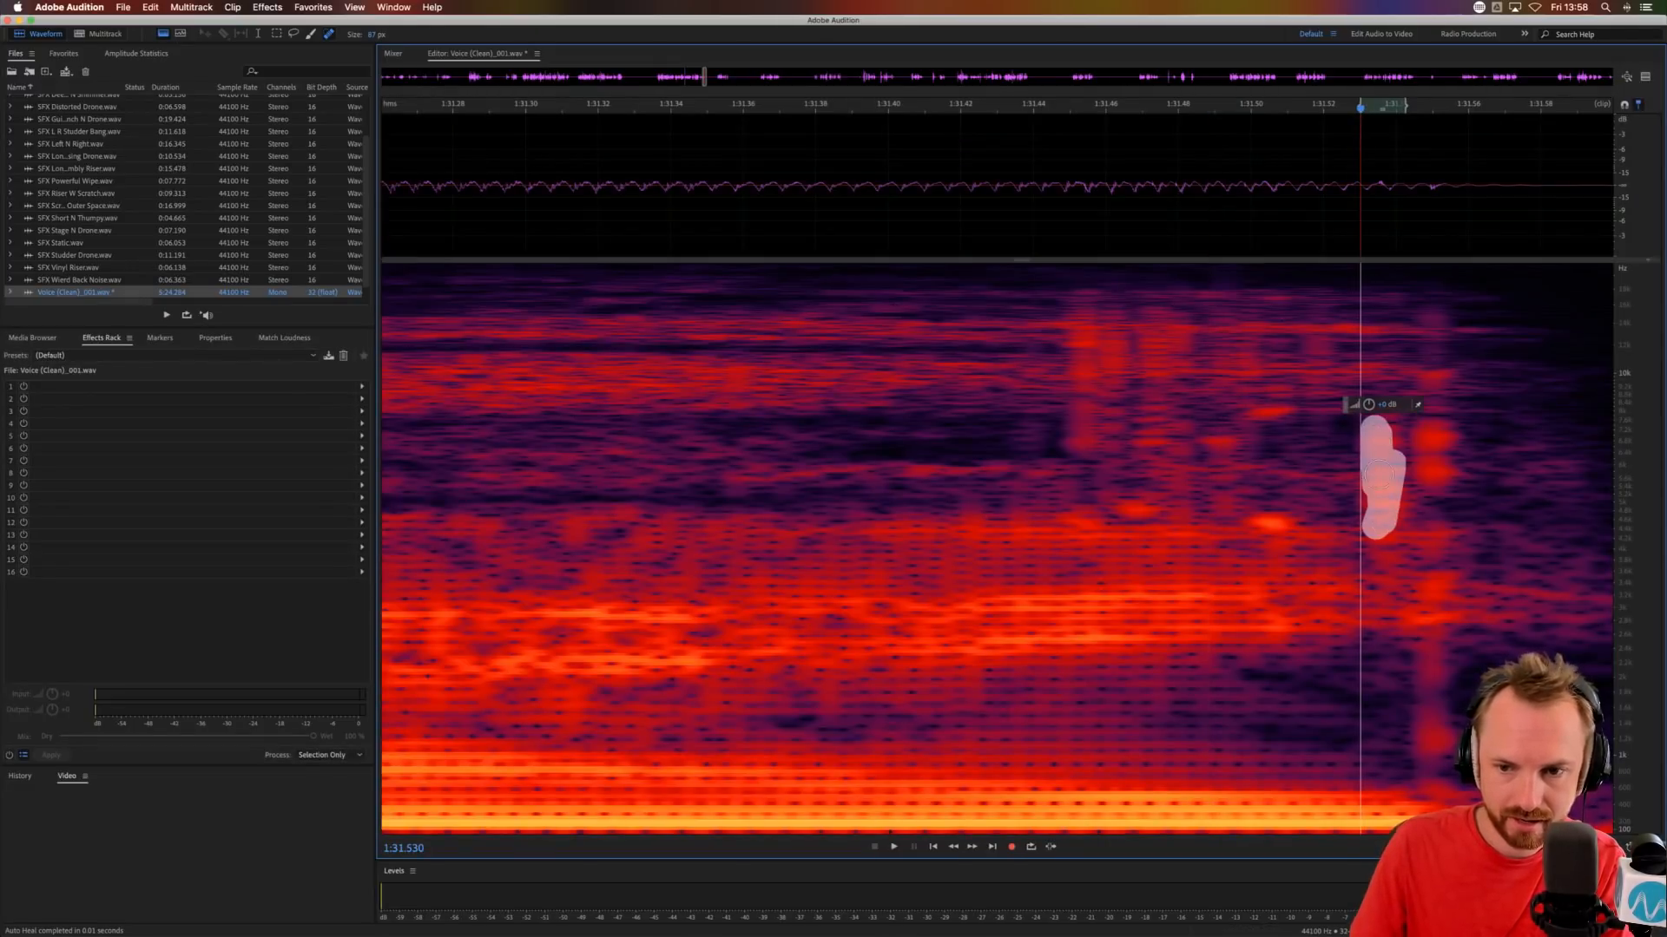
pyautogui.moveTo(1422, 482); pyautogui.dragTo(1420, 379)
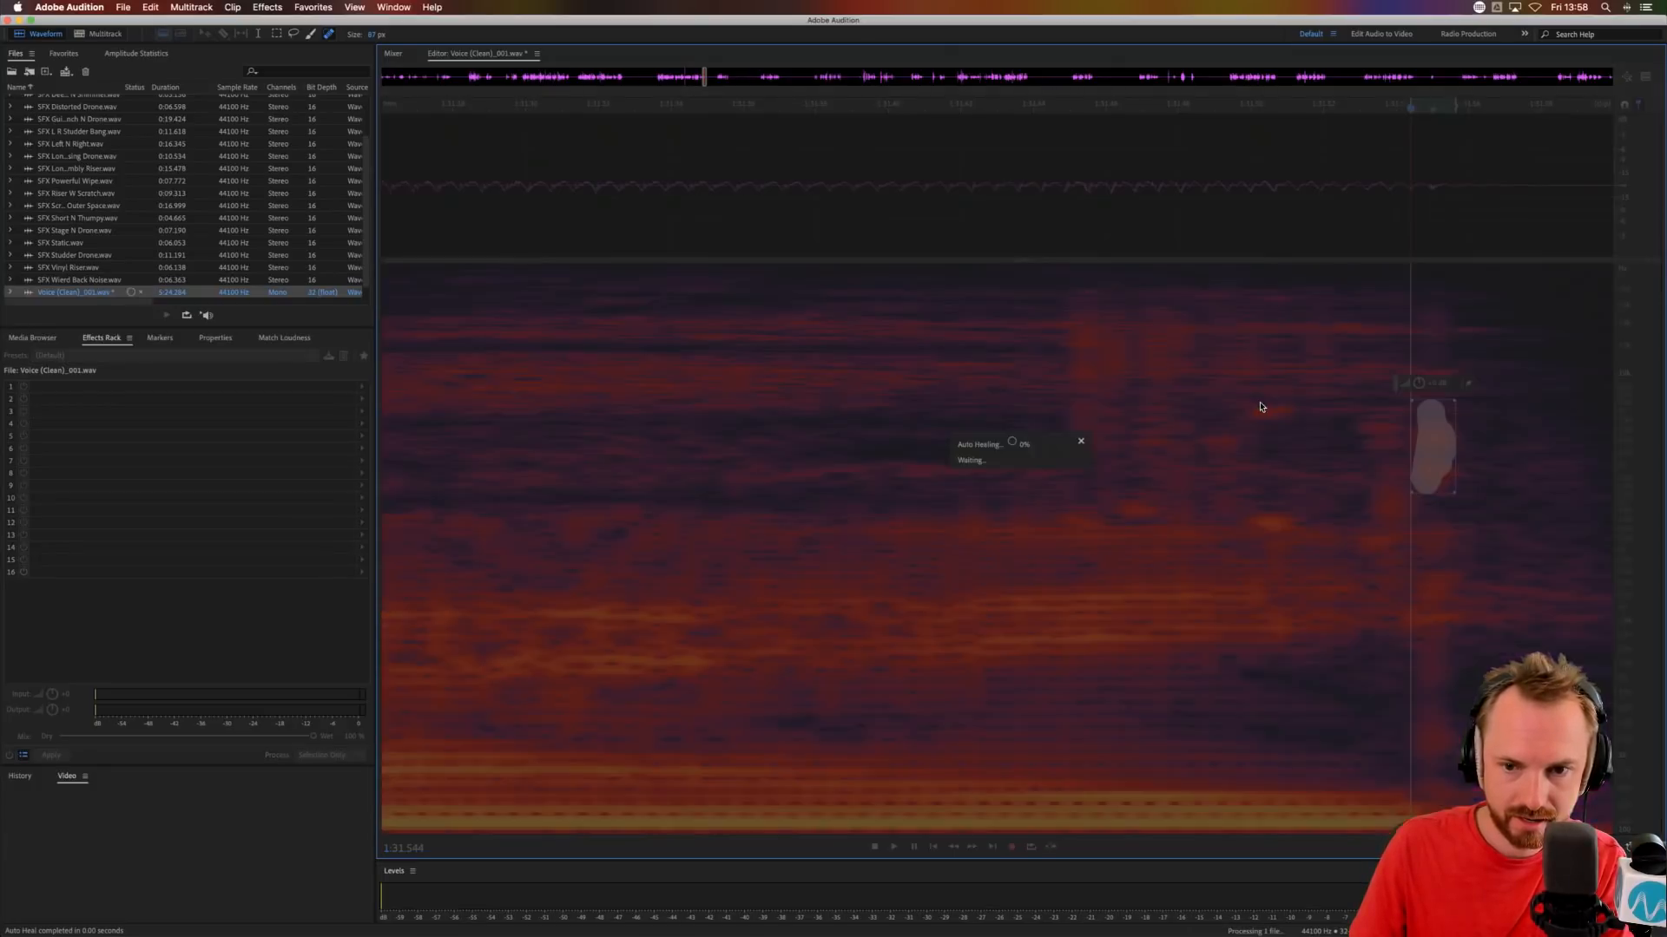
# Heal the leftover bright spots around the phrase's ending clicks and audition the repair from 1:31.308.
pyautogui.moveTo(1277, 426); pyautogui.dragTo(1266, 396)
pyautogui.moveTo(1154, 395)
pyautogui.mouseDown()
pyautogui.moveTo(1151, 334)
pyautogui.moveTo(1098, 372)
pyautogui.mouseUp()
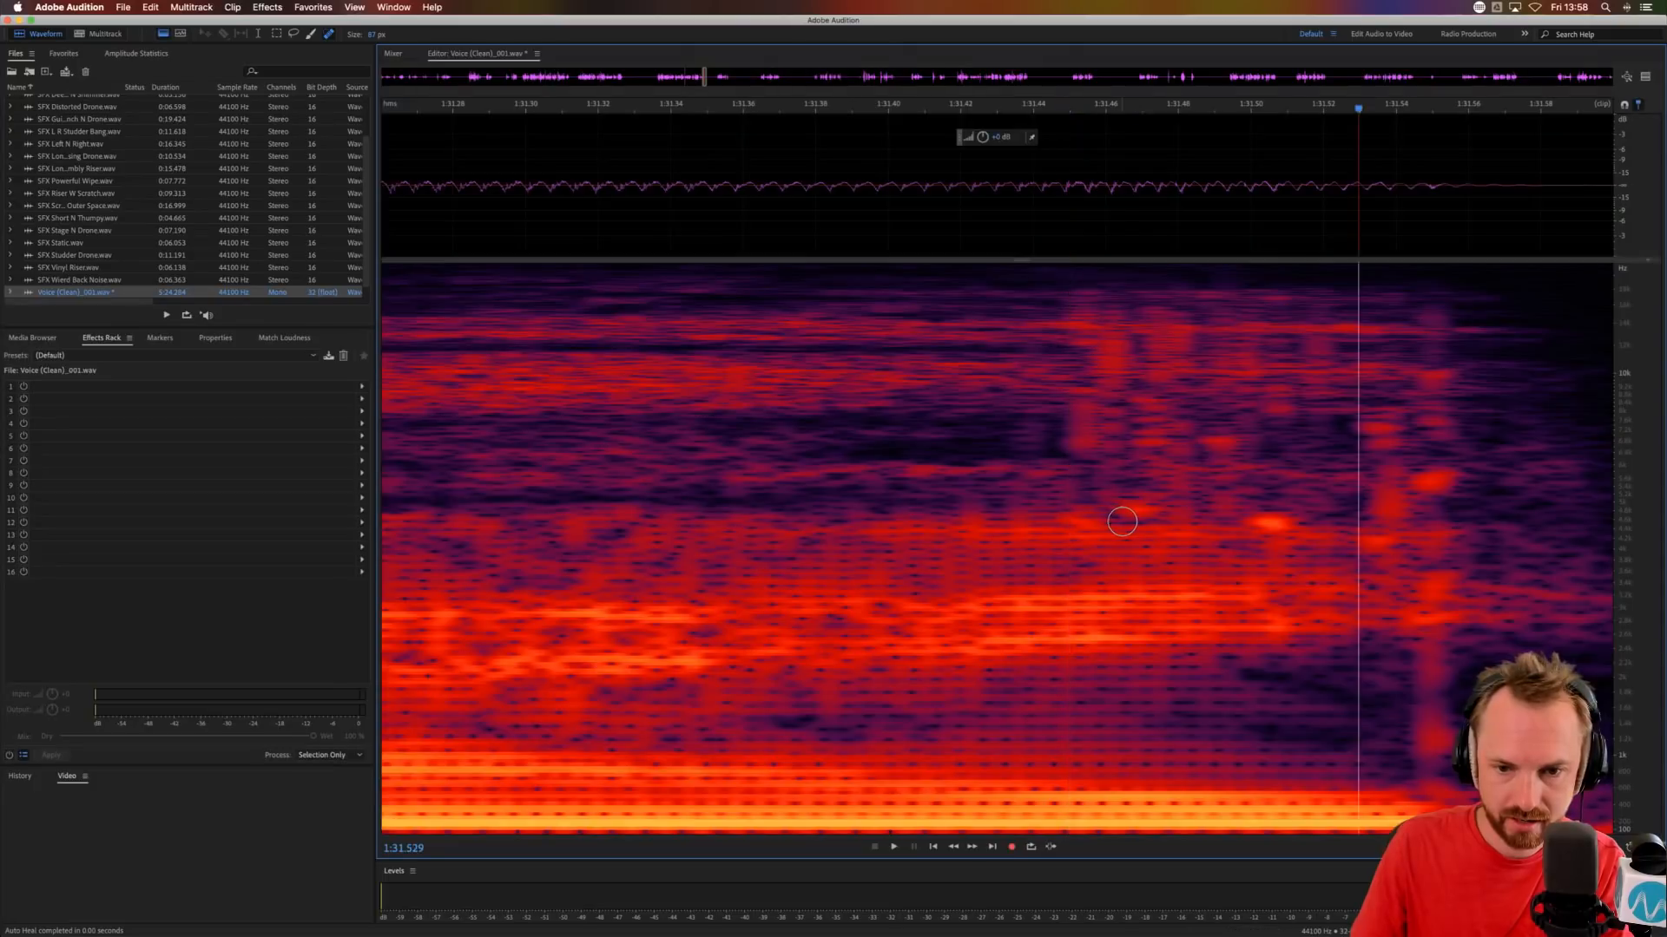
pyautogui.moveTo(1137, 509); pyautogui.dragTo(1148, 509)
pyautogui.moveTo(1271, 514); pyautogui.dragTo(1281, 512)
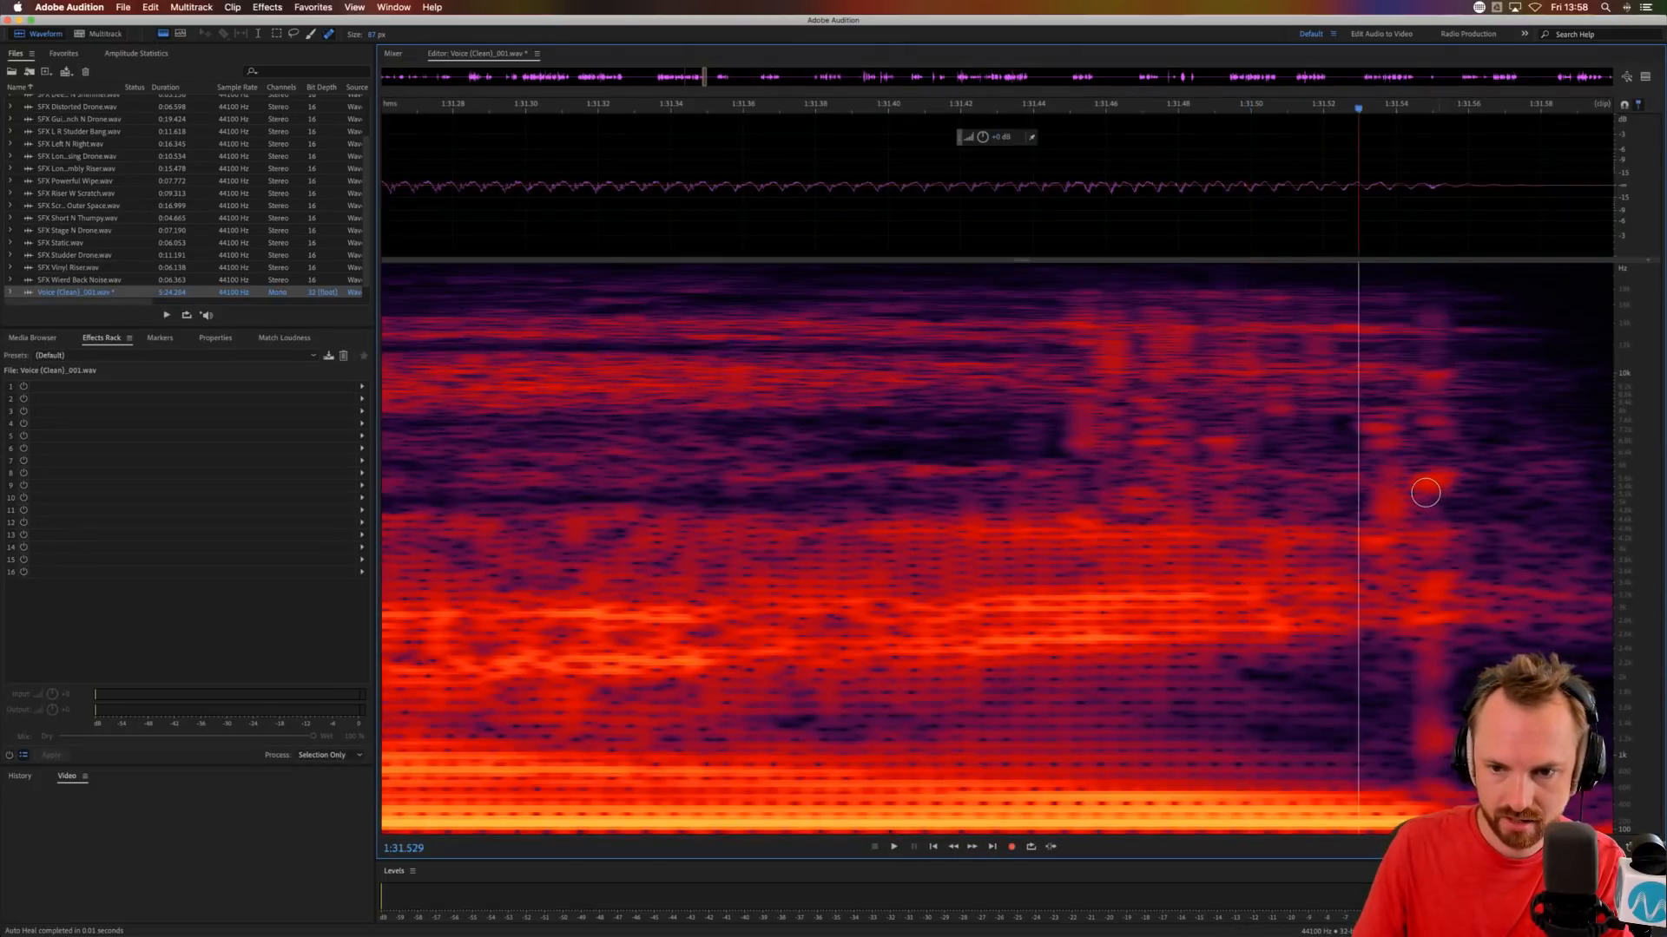
pyautogui.moveTo(1416, 483); pyautogui.dragTo(1427, 478)
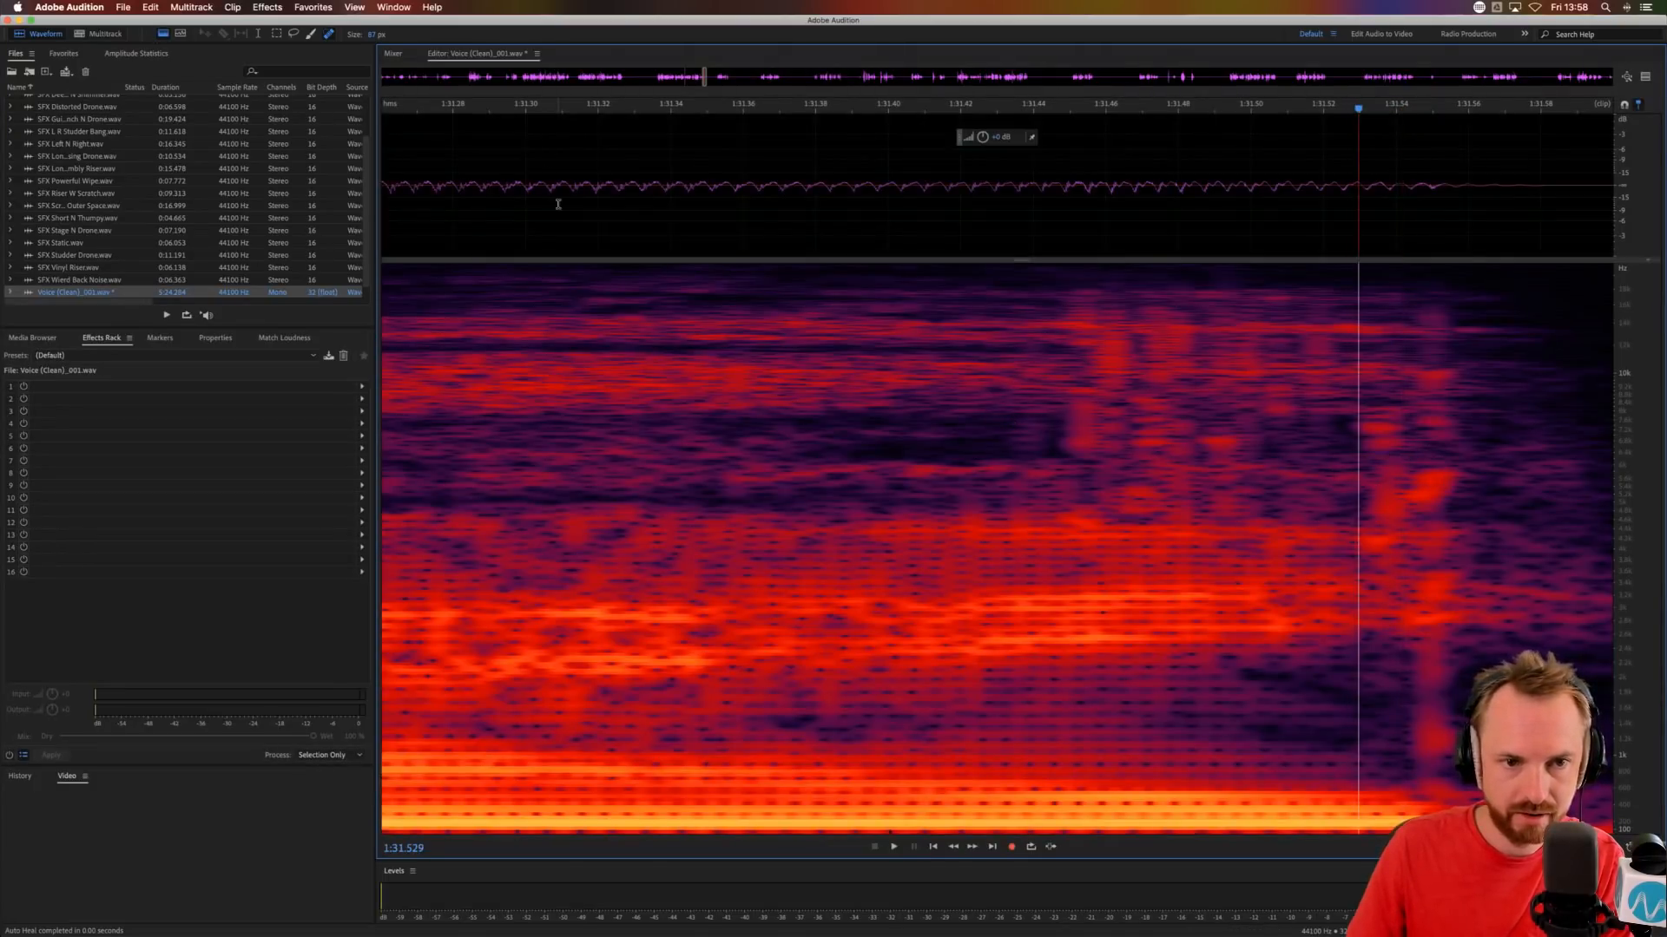
pyautogui.click(558, 204)
pyautogui.press('space')
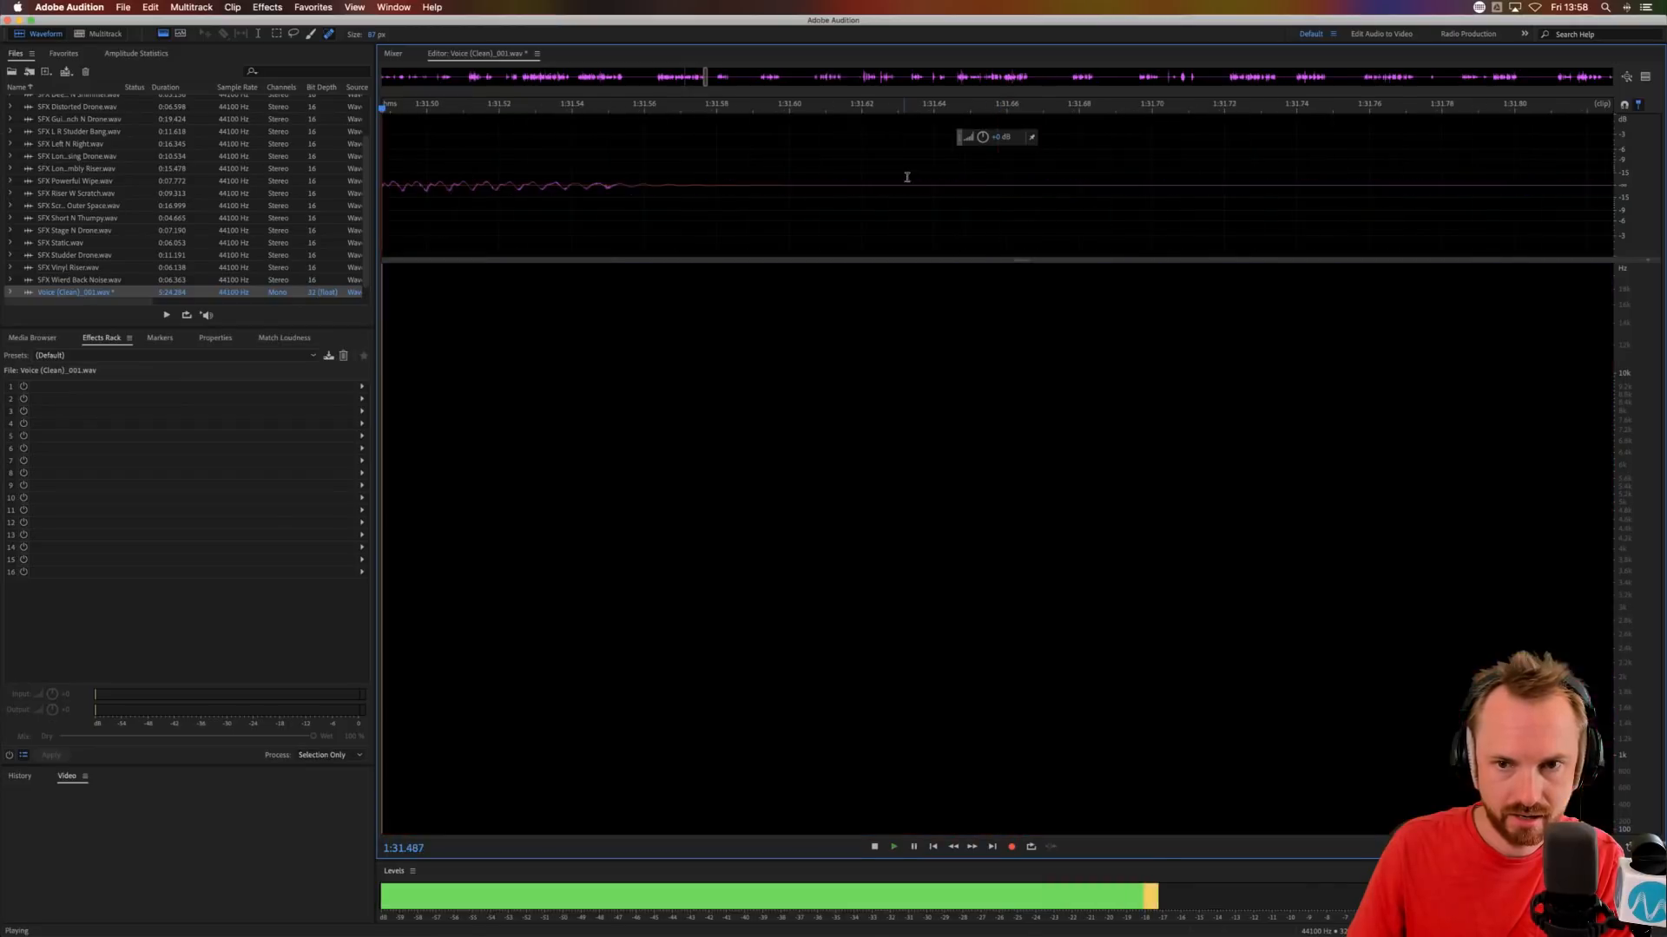
pyautogui.press('space')
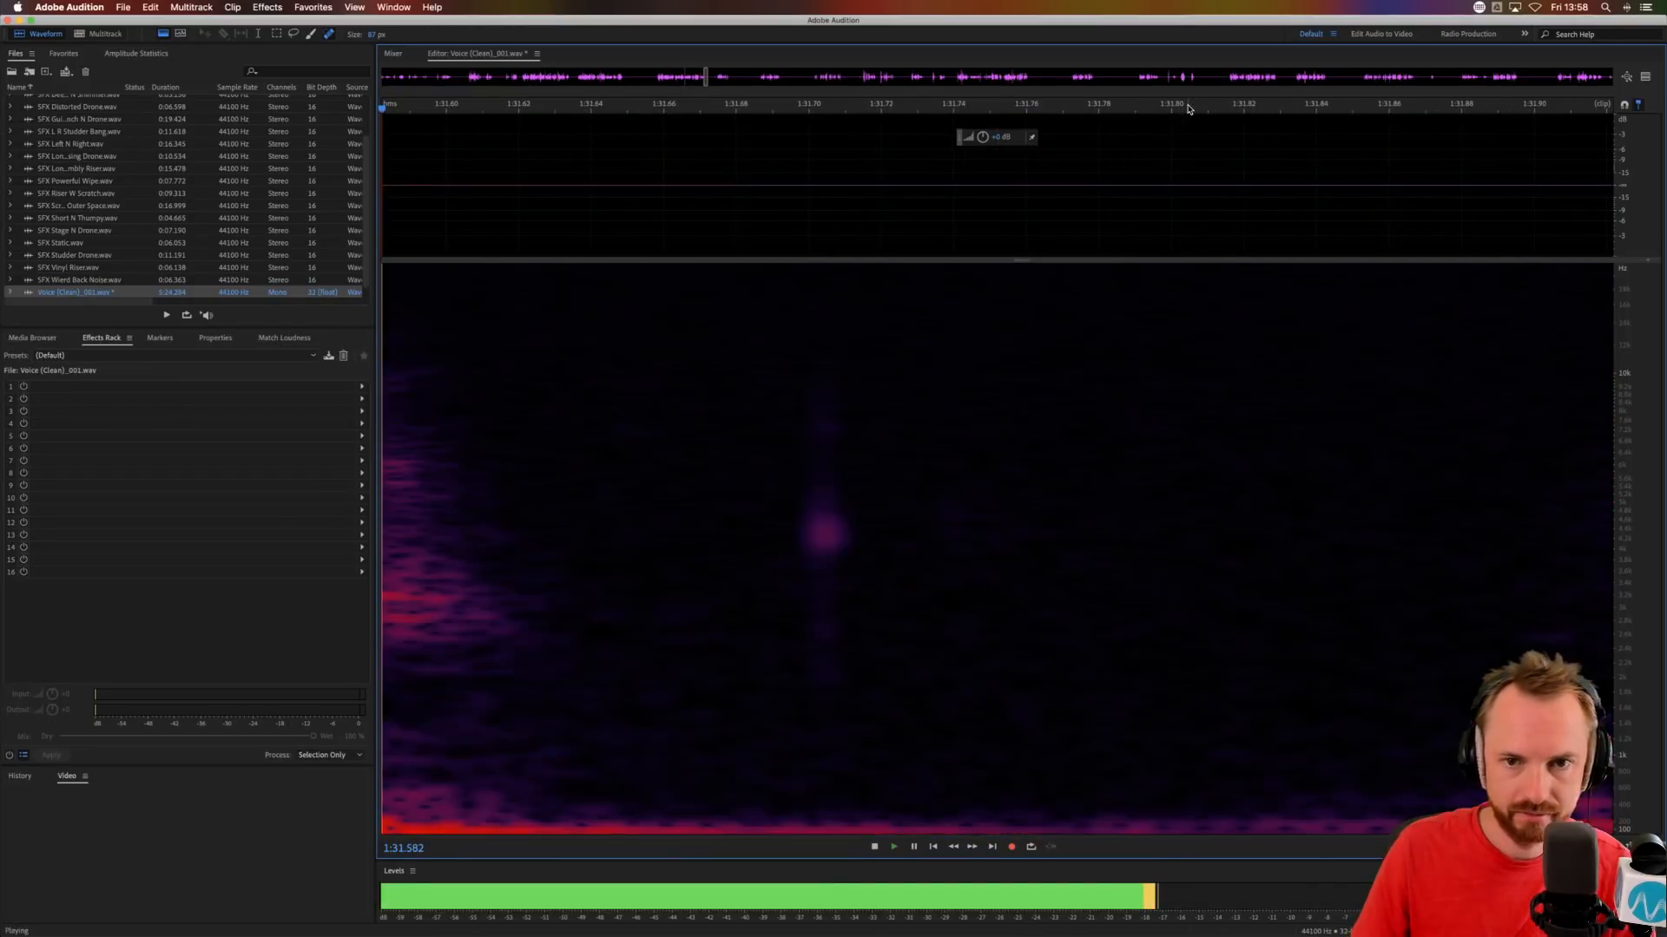
# Brush out the remaining vertical streaks in the high frequencies between about 1:31.46 and 1:31.54 with spot healing.
pyautogui.scroll(-3, 1188, 108)
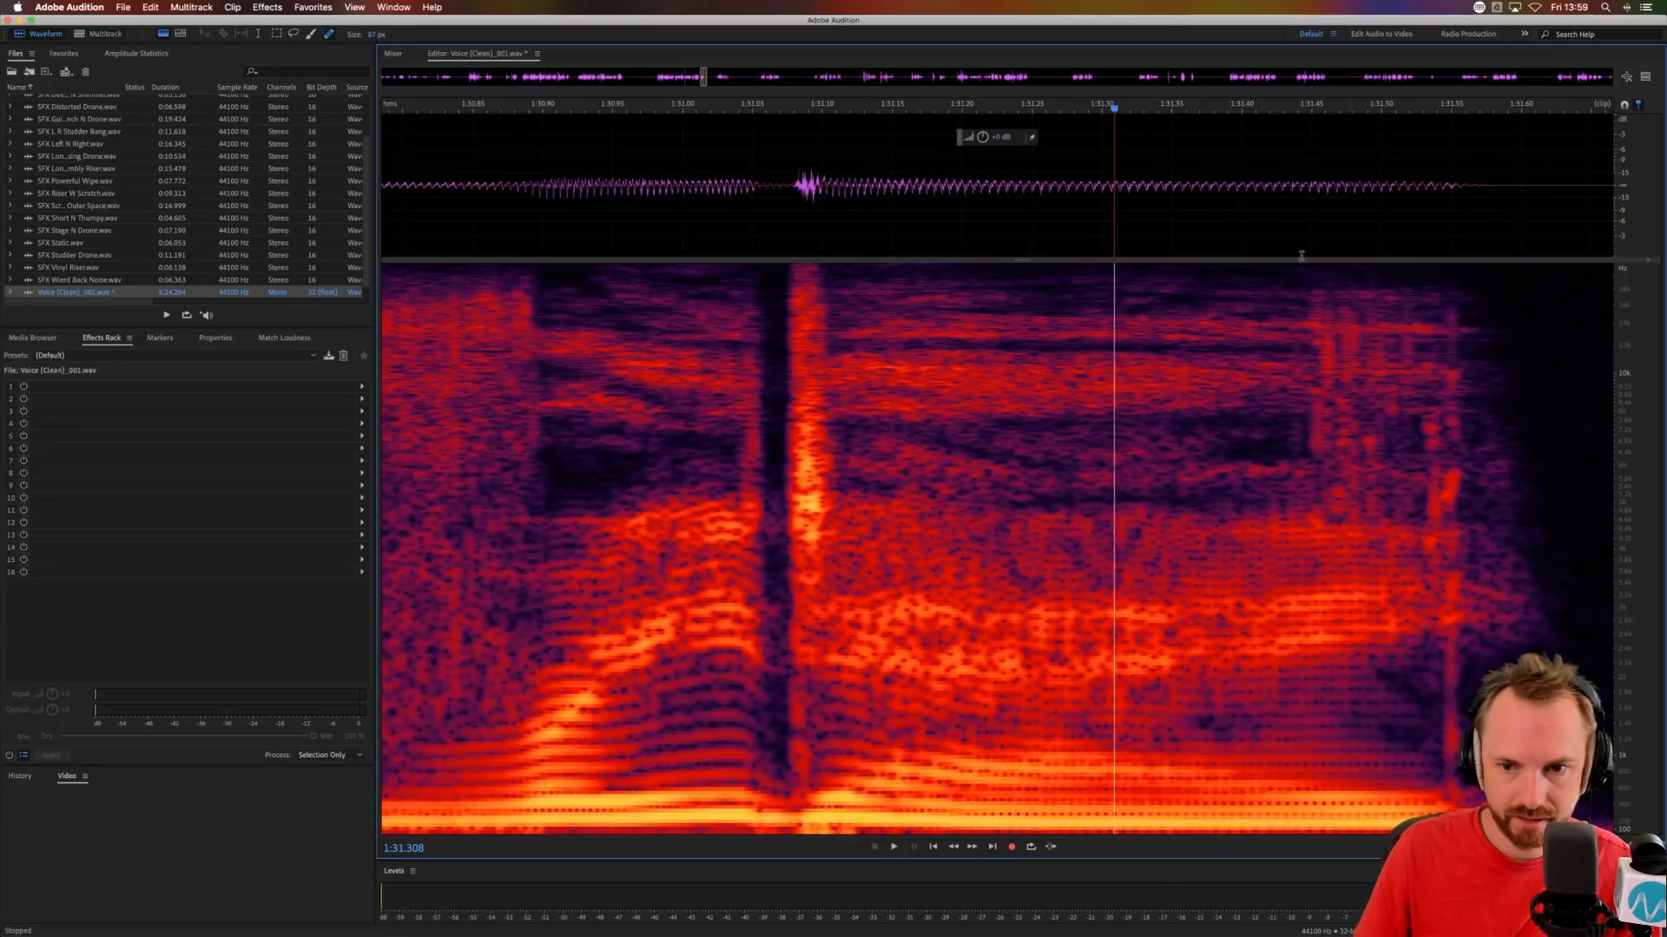
pyautogui.moveTo(1325, 338); pyautogui.dragTo(1325, 390)
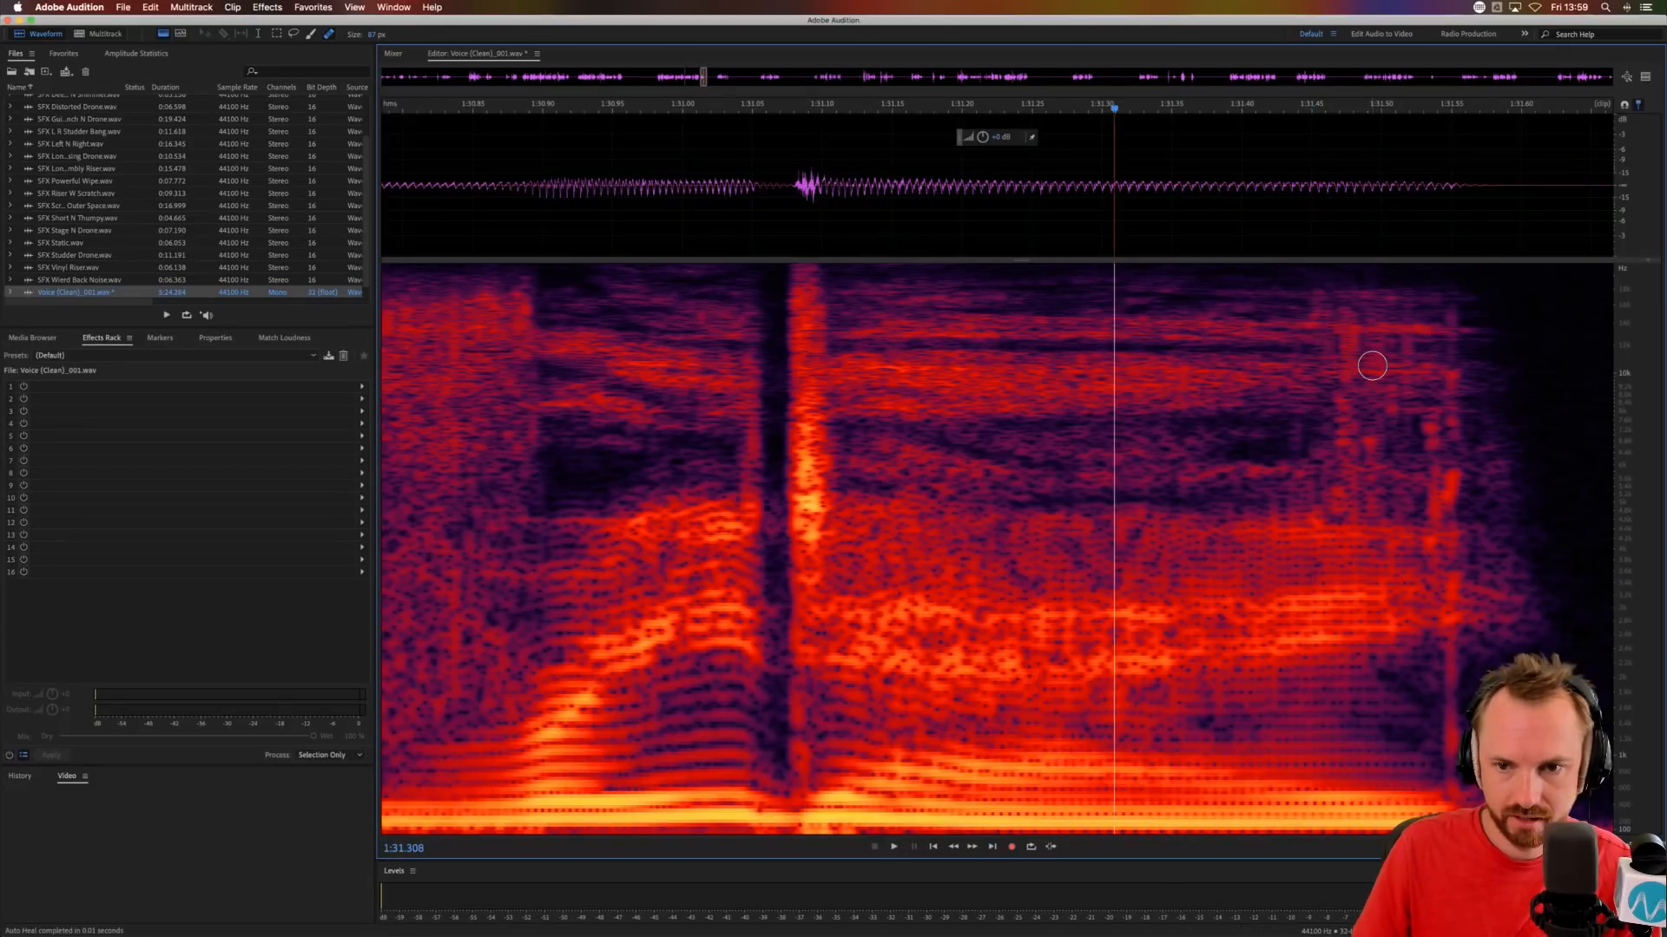
pyautogui.moveTo(1343, 334); pyautogui.dragTo(1349, 464)
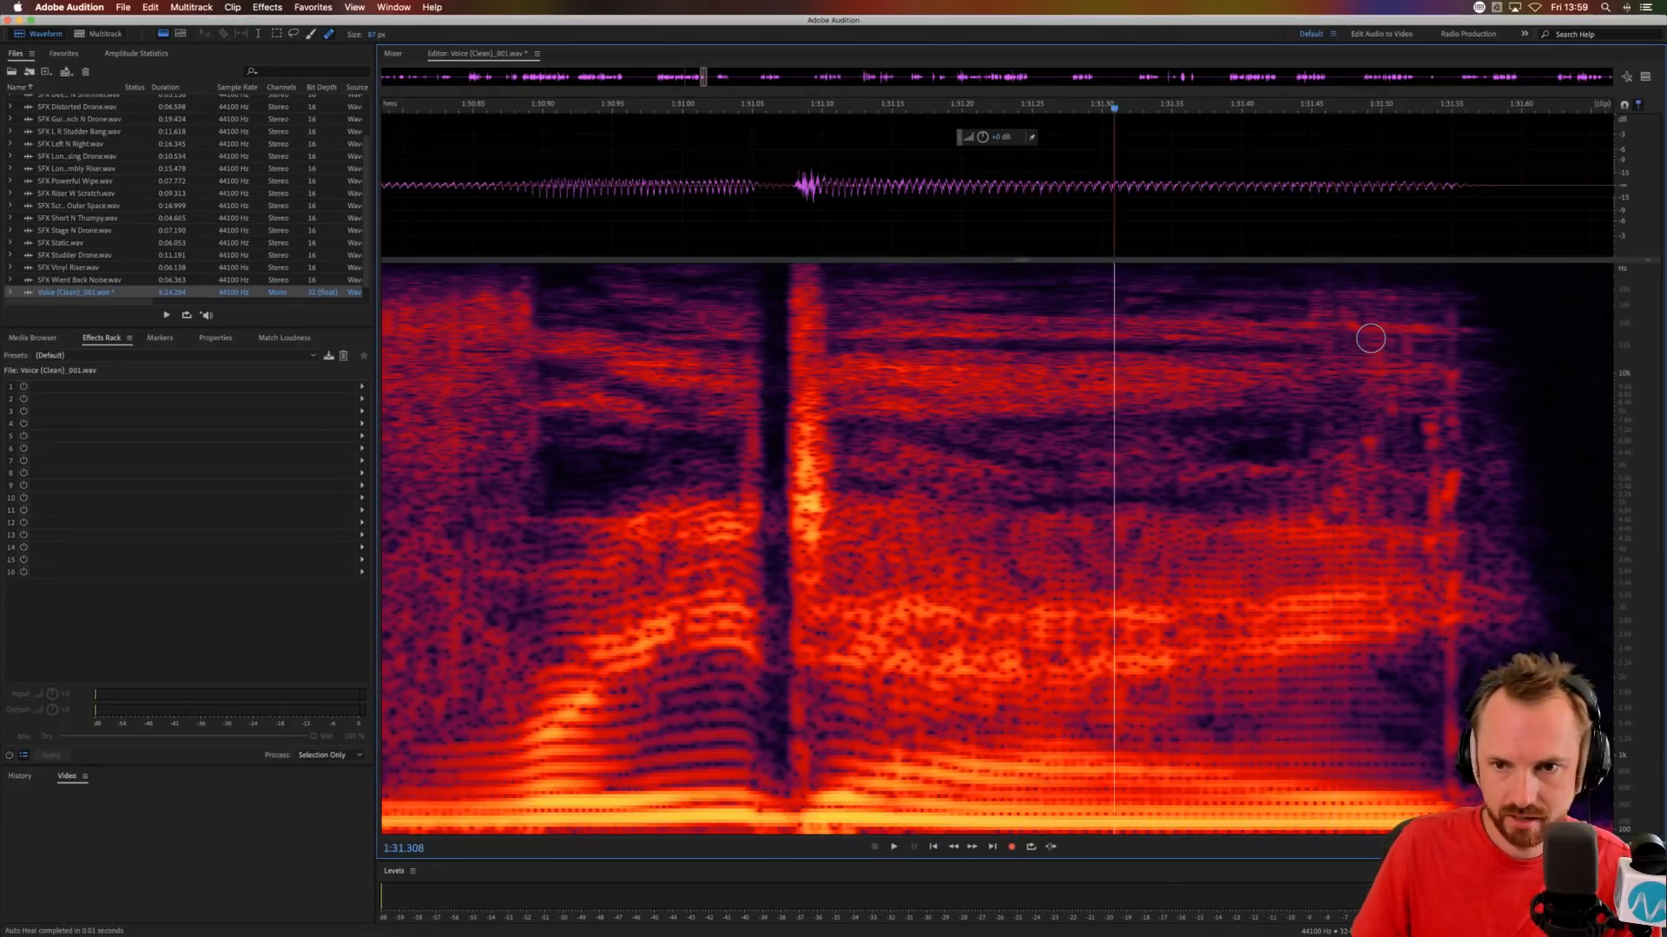
pyautogui.moveTo(1370, 332)
pyautogui.mouseDown()
pyautogui.moveTo(1381, 462)
pyautogui.moveTo(1407, 408)
pyautogui.moveTo(1406, 460)
pyautogui.mouseUp()
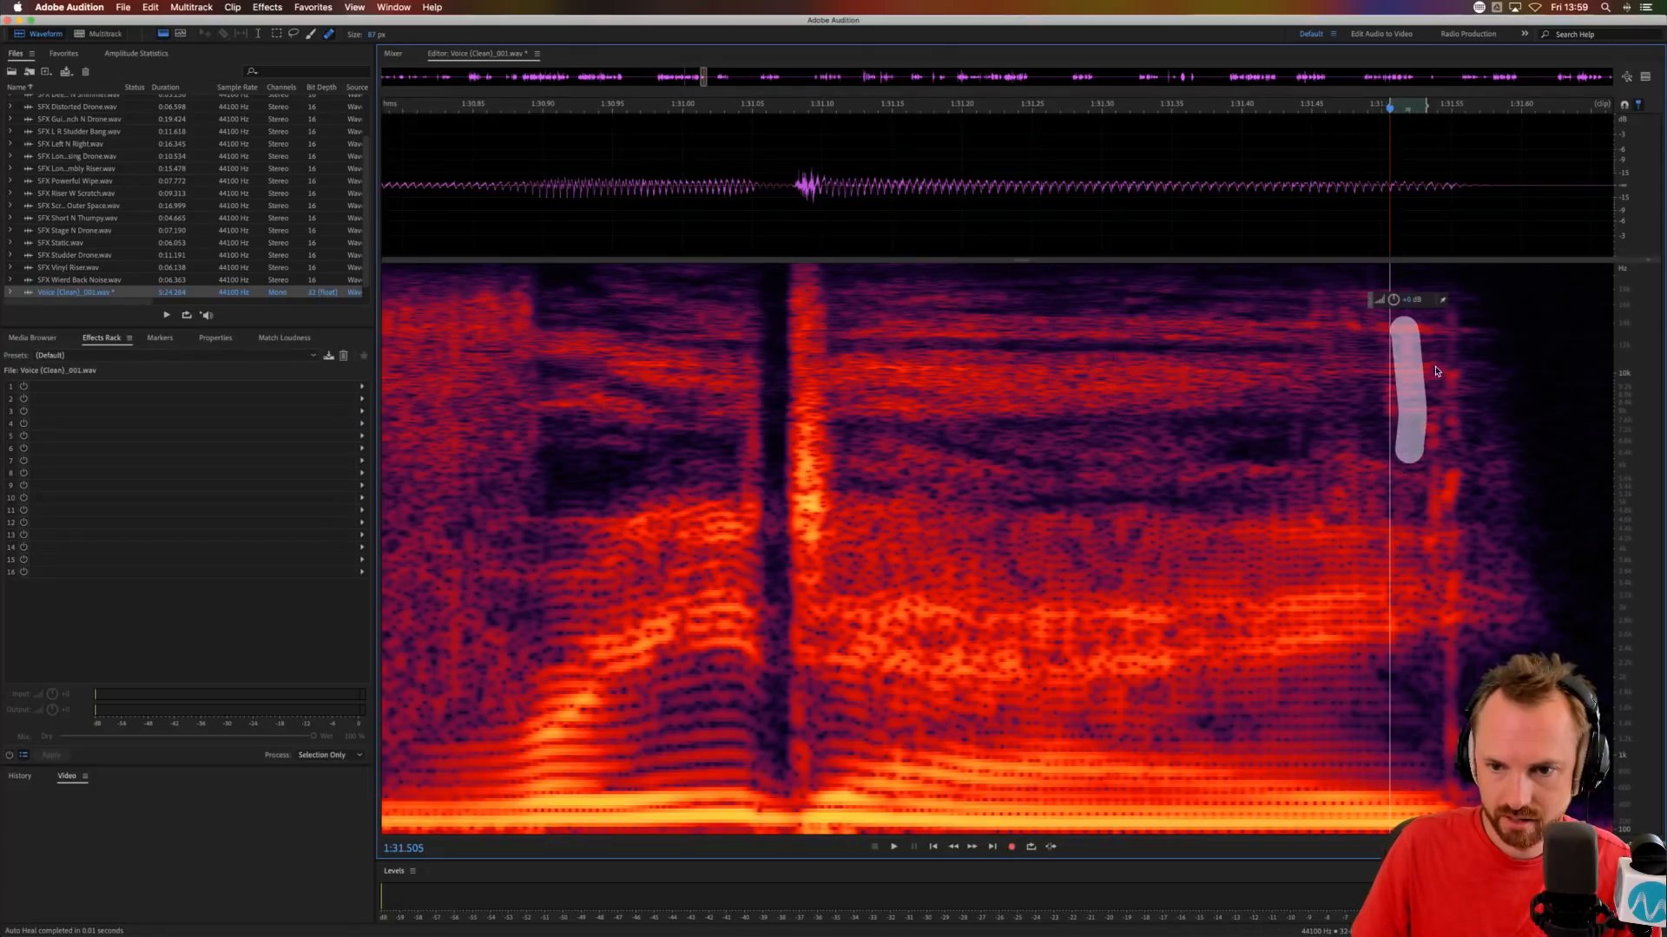
pyautogui.moveTo(1437, 365); pyautogui.dragTo(1436, 445)
# Audition the repaired ending of the voice phrase from about 1:31.25 and again from 1:31.074.
pyautogui.click(1033, 193)
pyautogui.press('space')
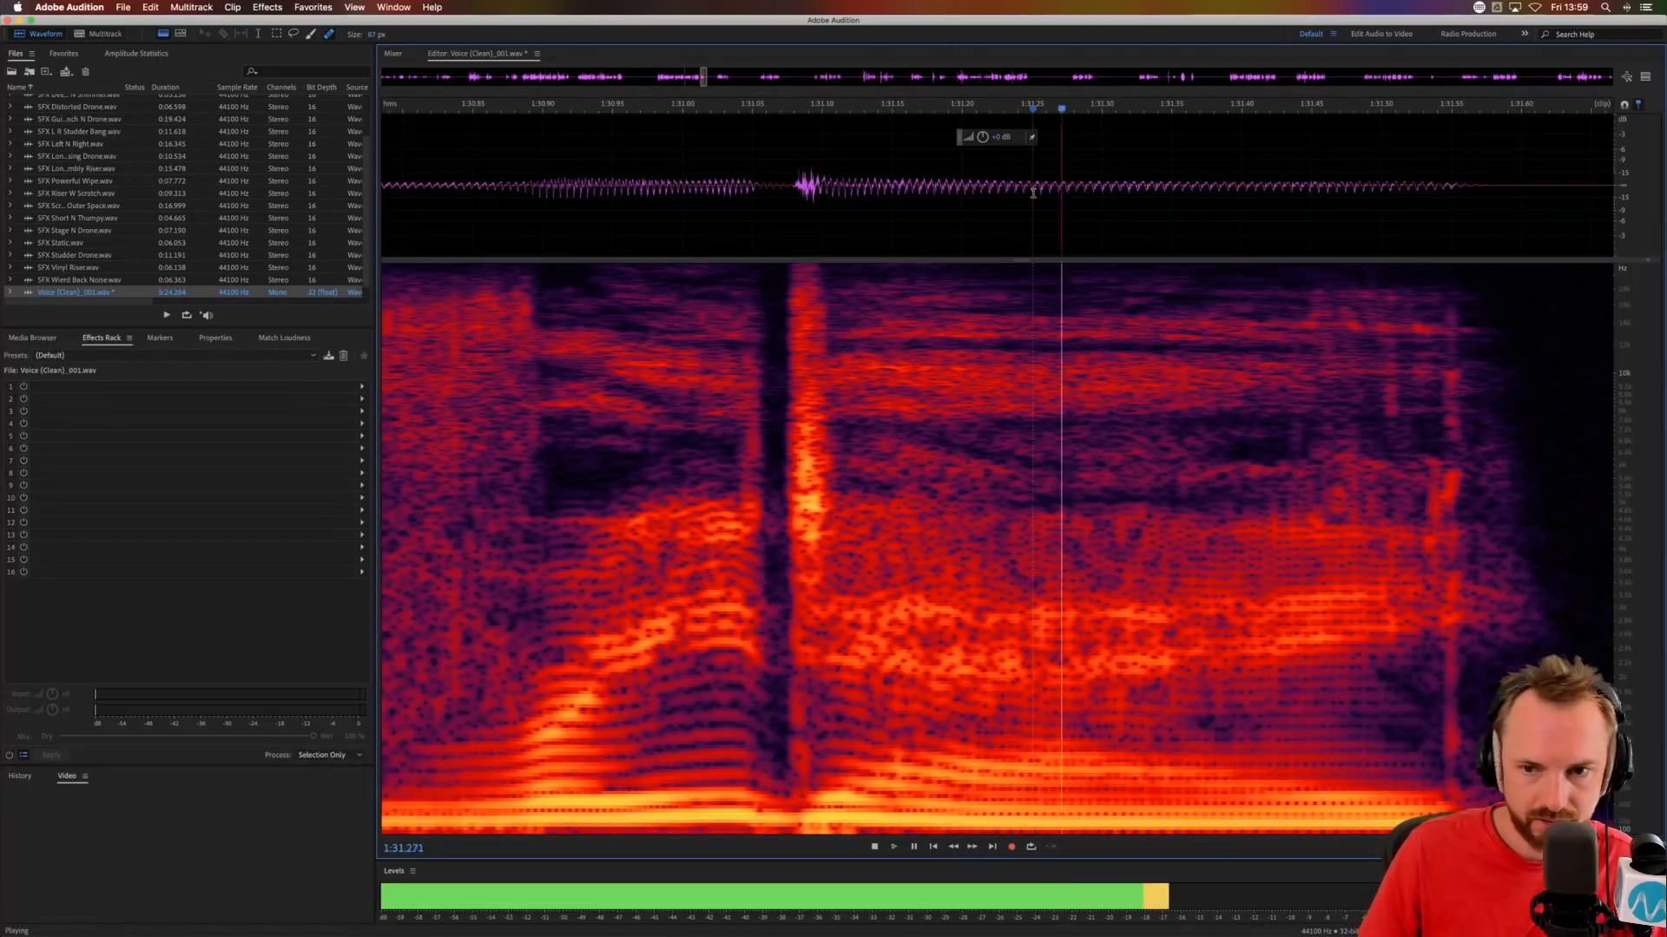
pyautogui.press('space')
pyautogui.click(750, 200)
pyautogui.press('space')
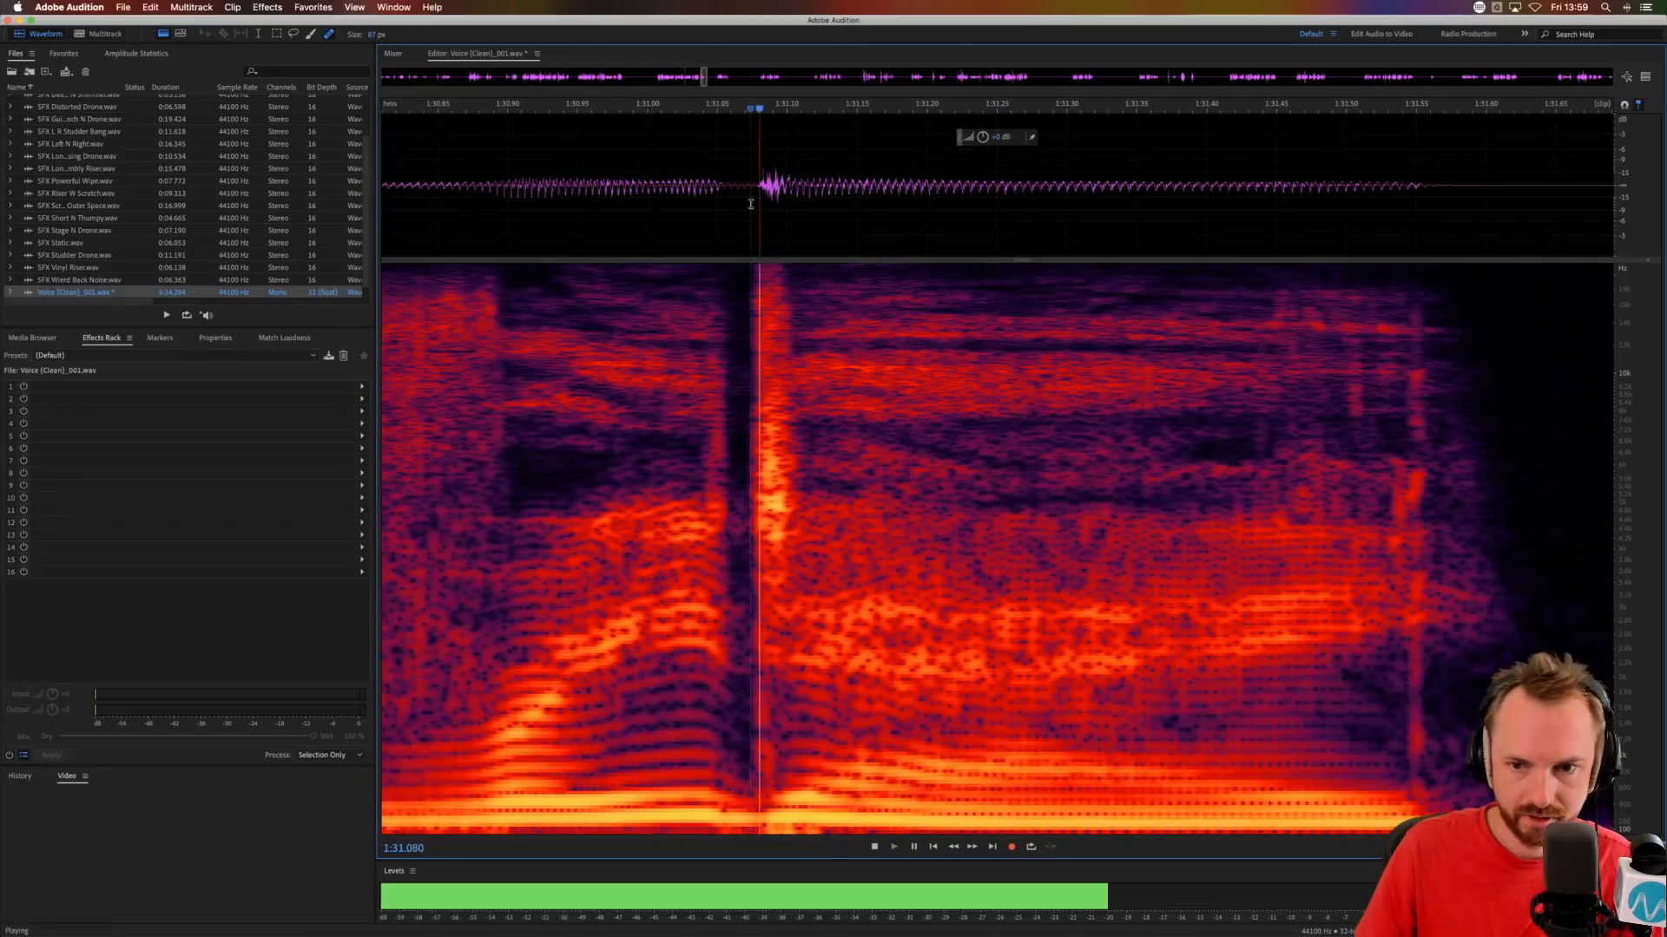
pyautogui.press('space')
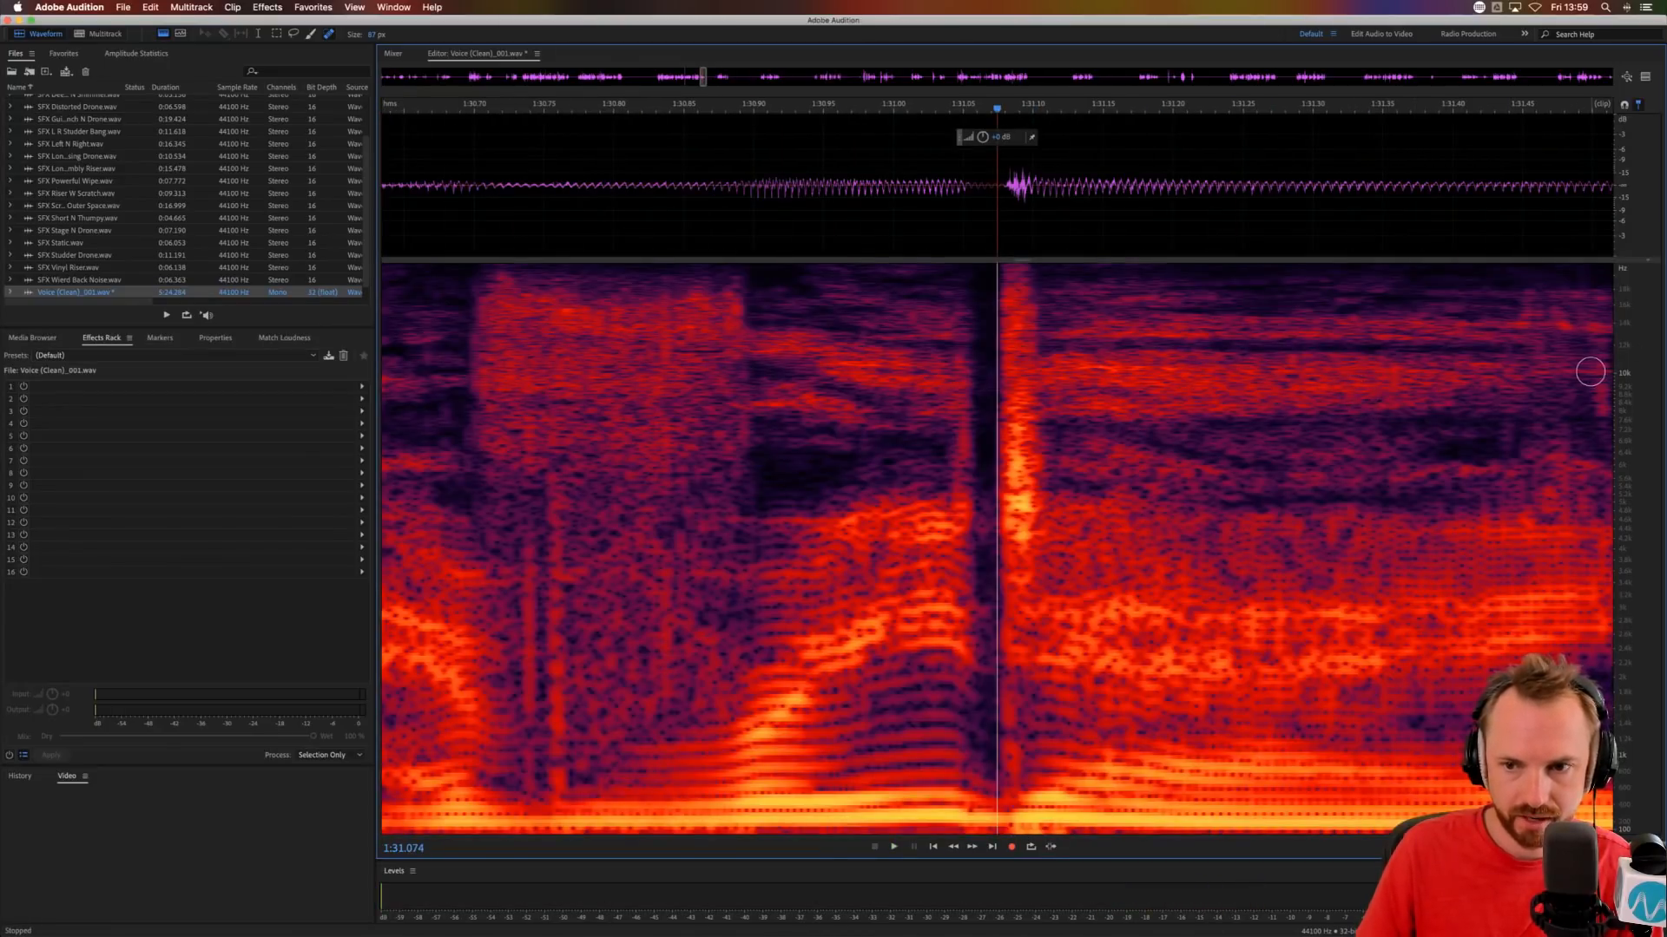
# Heal the horizontal bands around and above 10 kHz between about 1:31.45 and 1:31.55, and audition from 1:31.175.
pyautogui.hscroll(2, 1565, 372)
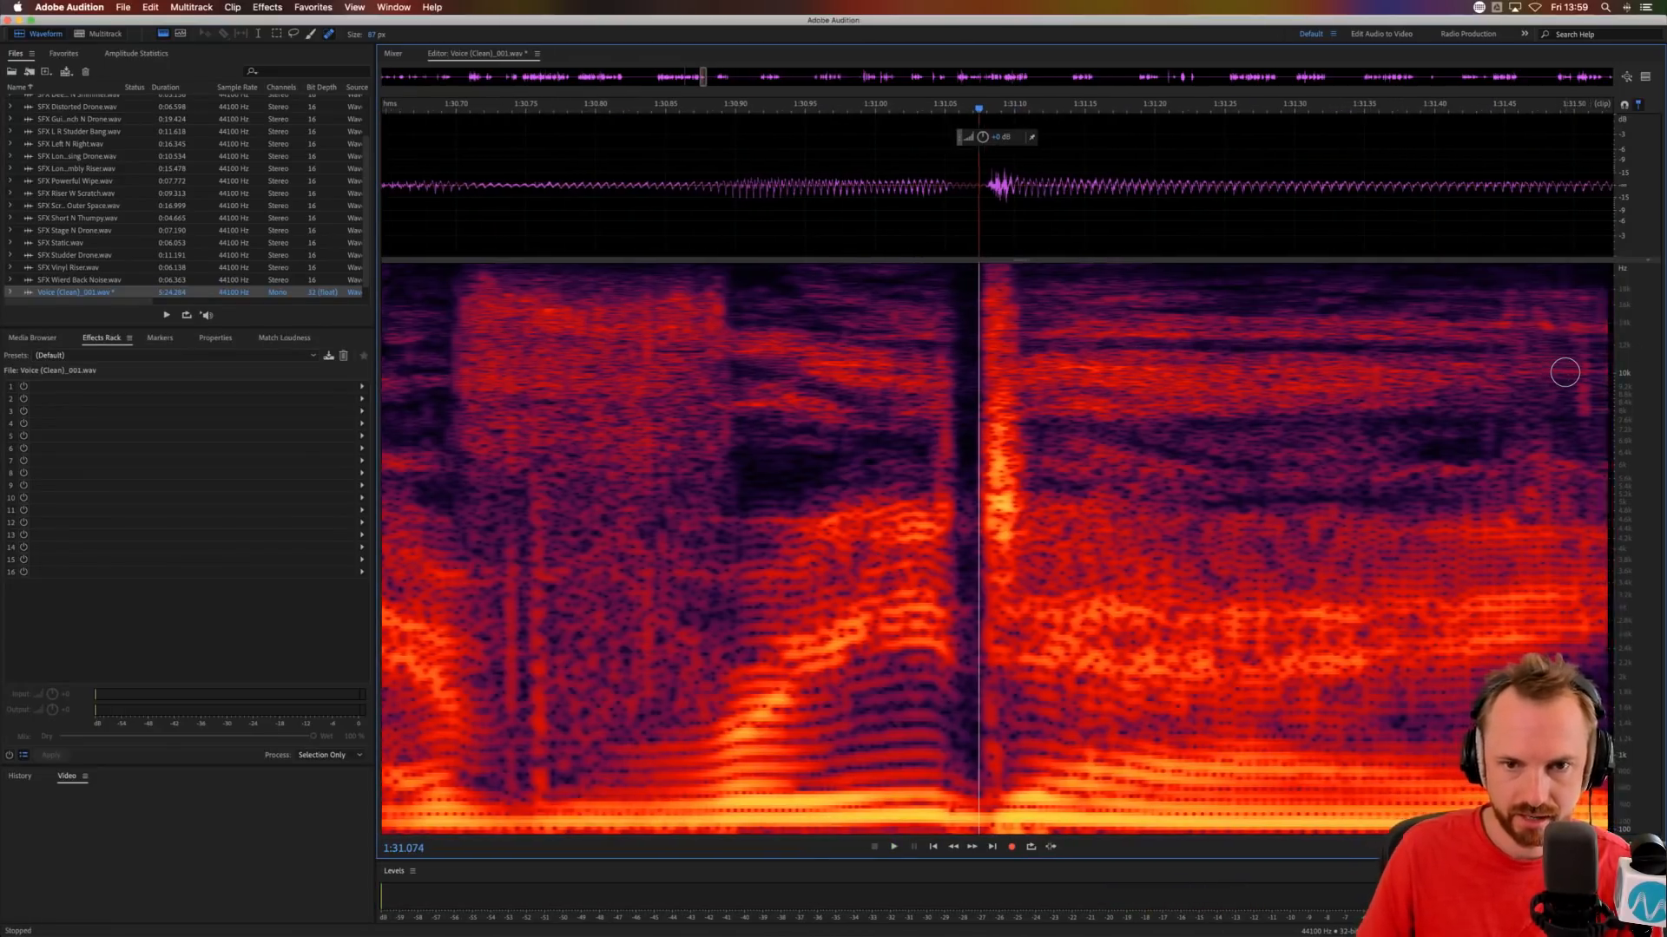
pyautogui.hscroll(4, 1565, 372)
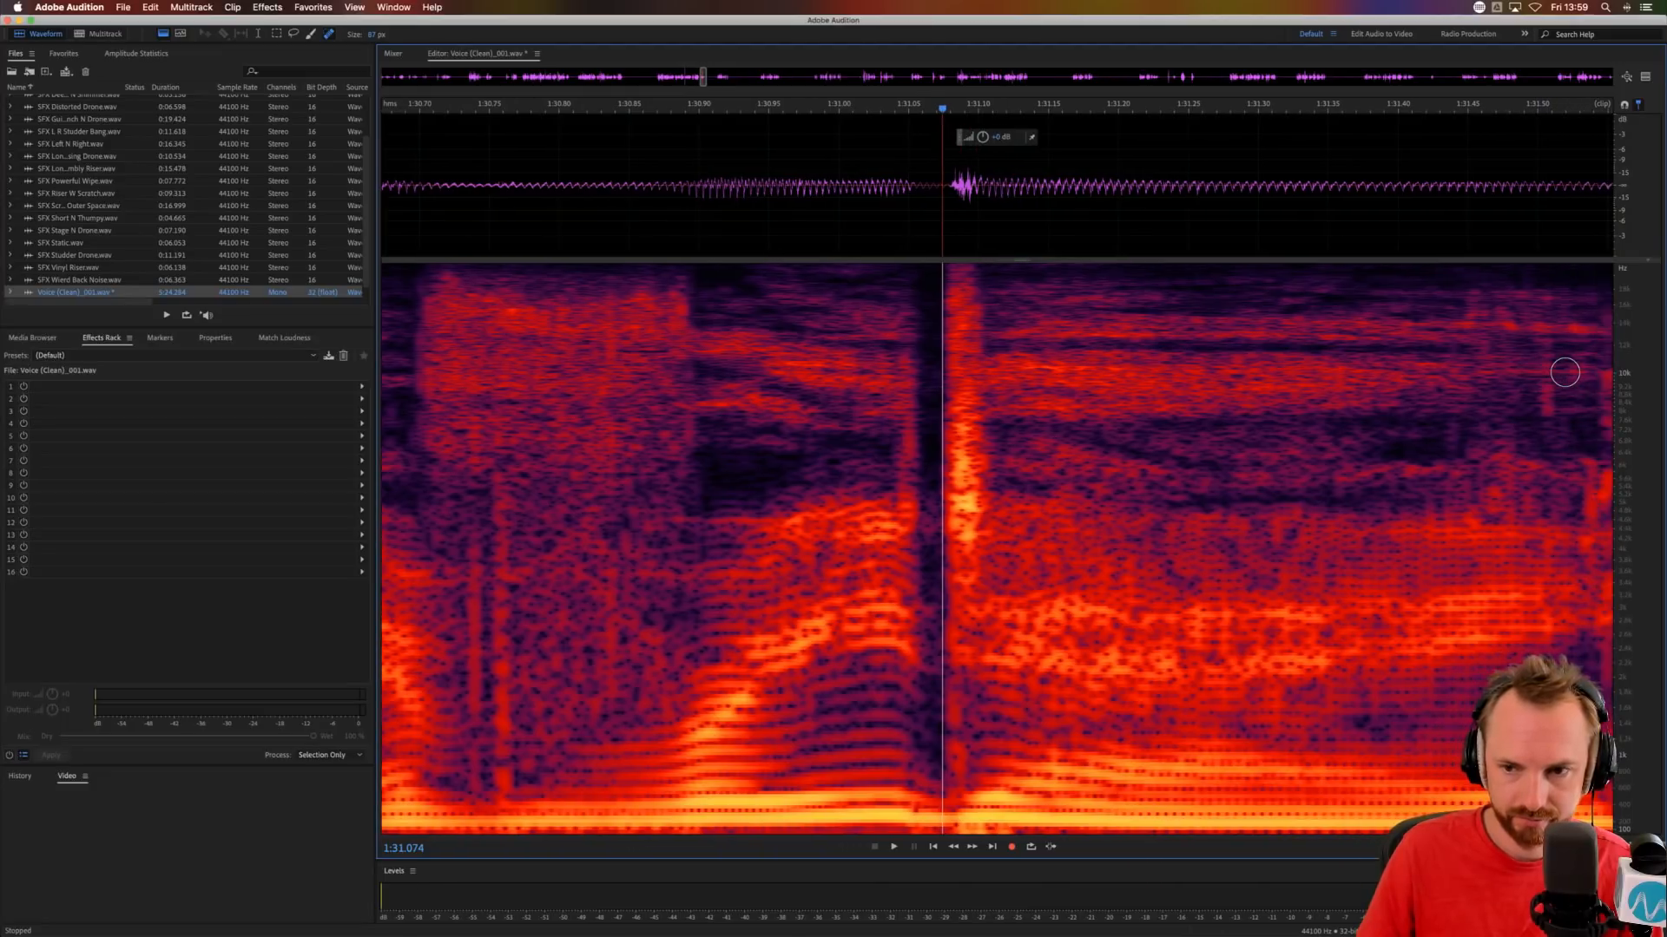
pyautogui.hscroll(15, 1565, 372)
pyautogui.click(1097, 329)
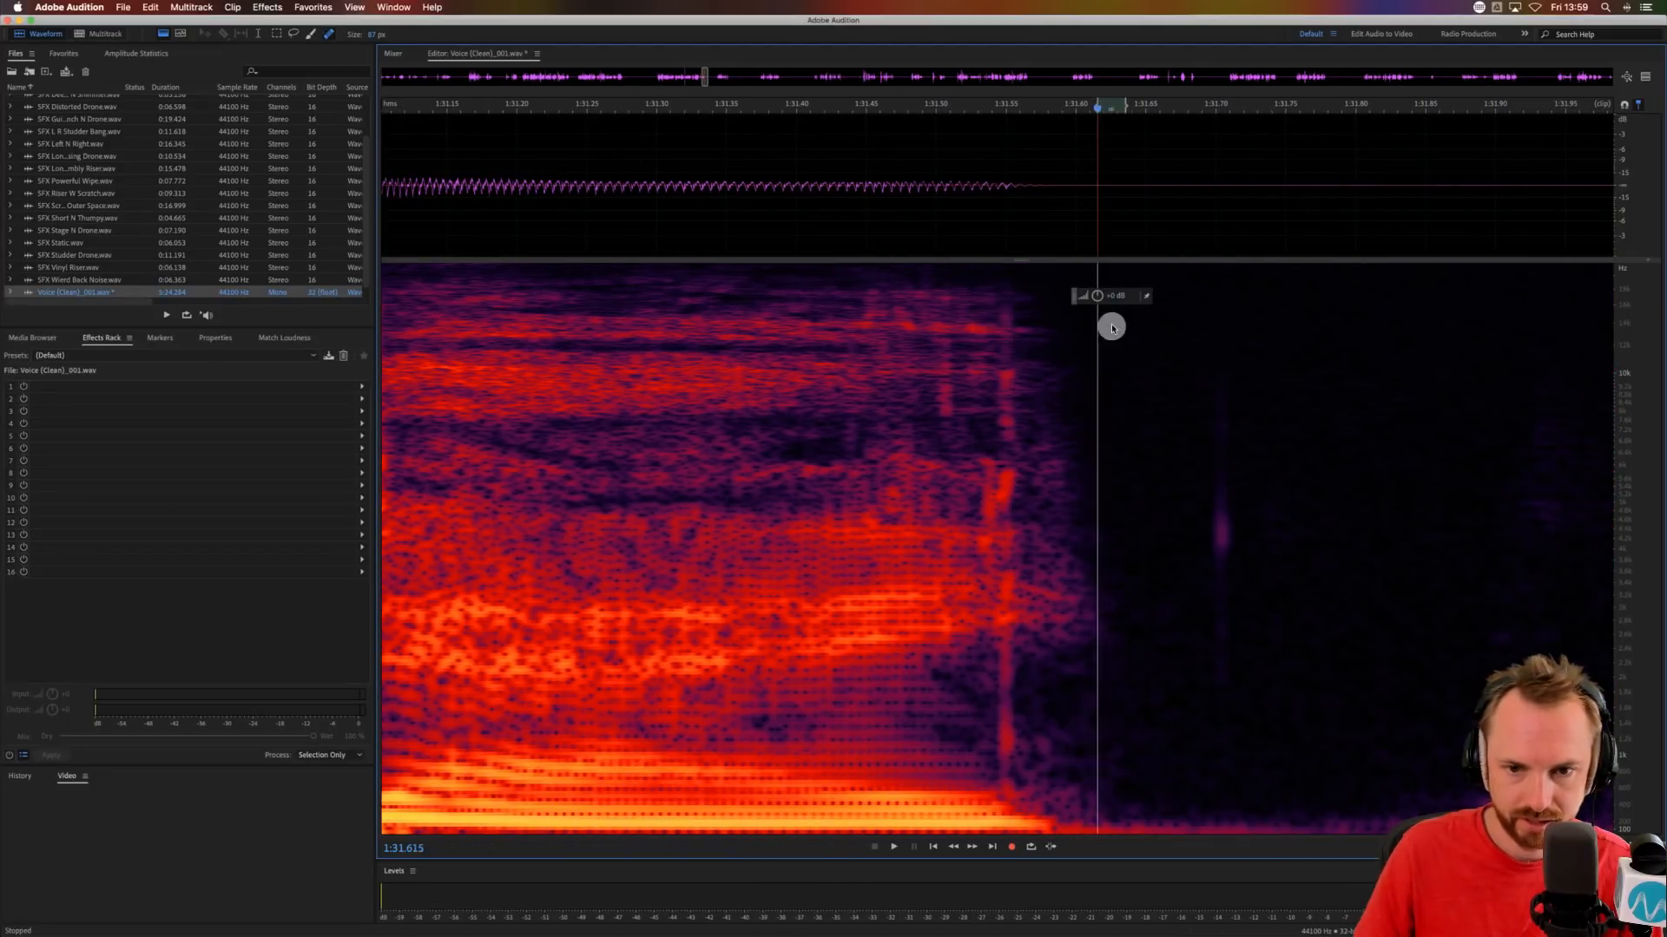
pyautogui.click(1112, 328)
pyautogui.moveTo(878, 340); pyautogui.dragTo(1002, 328)
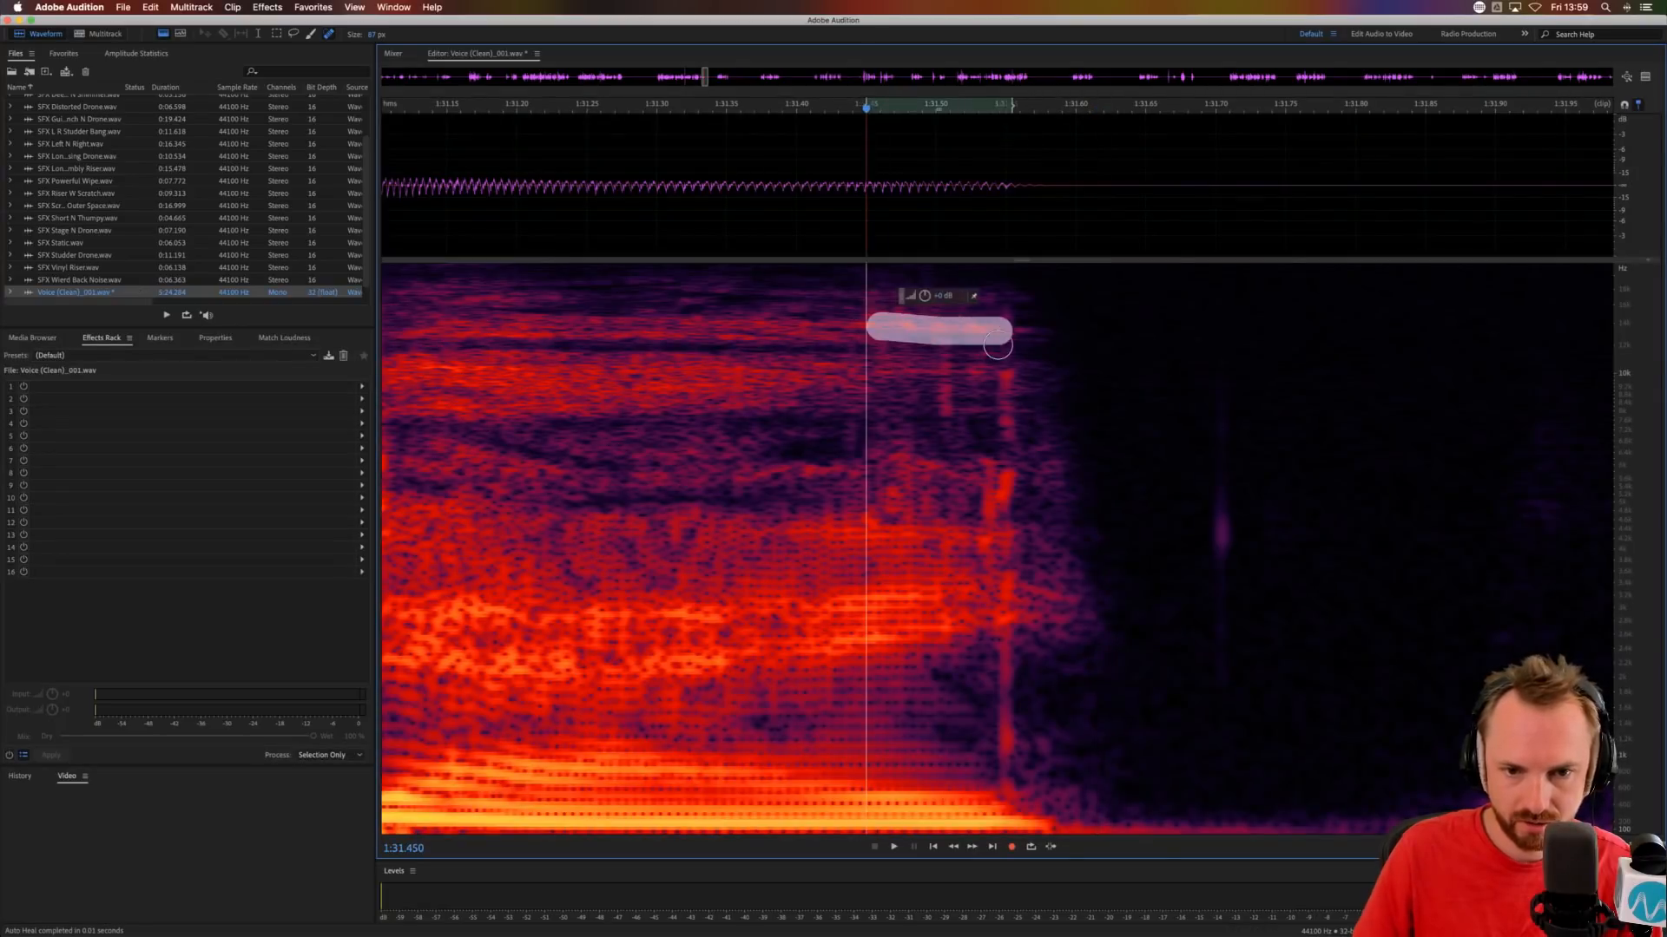
pyautogui.moveTo(879, 374); pyautogui.dragTo(1016, 374)
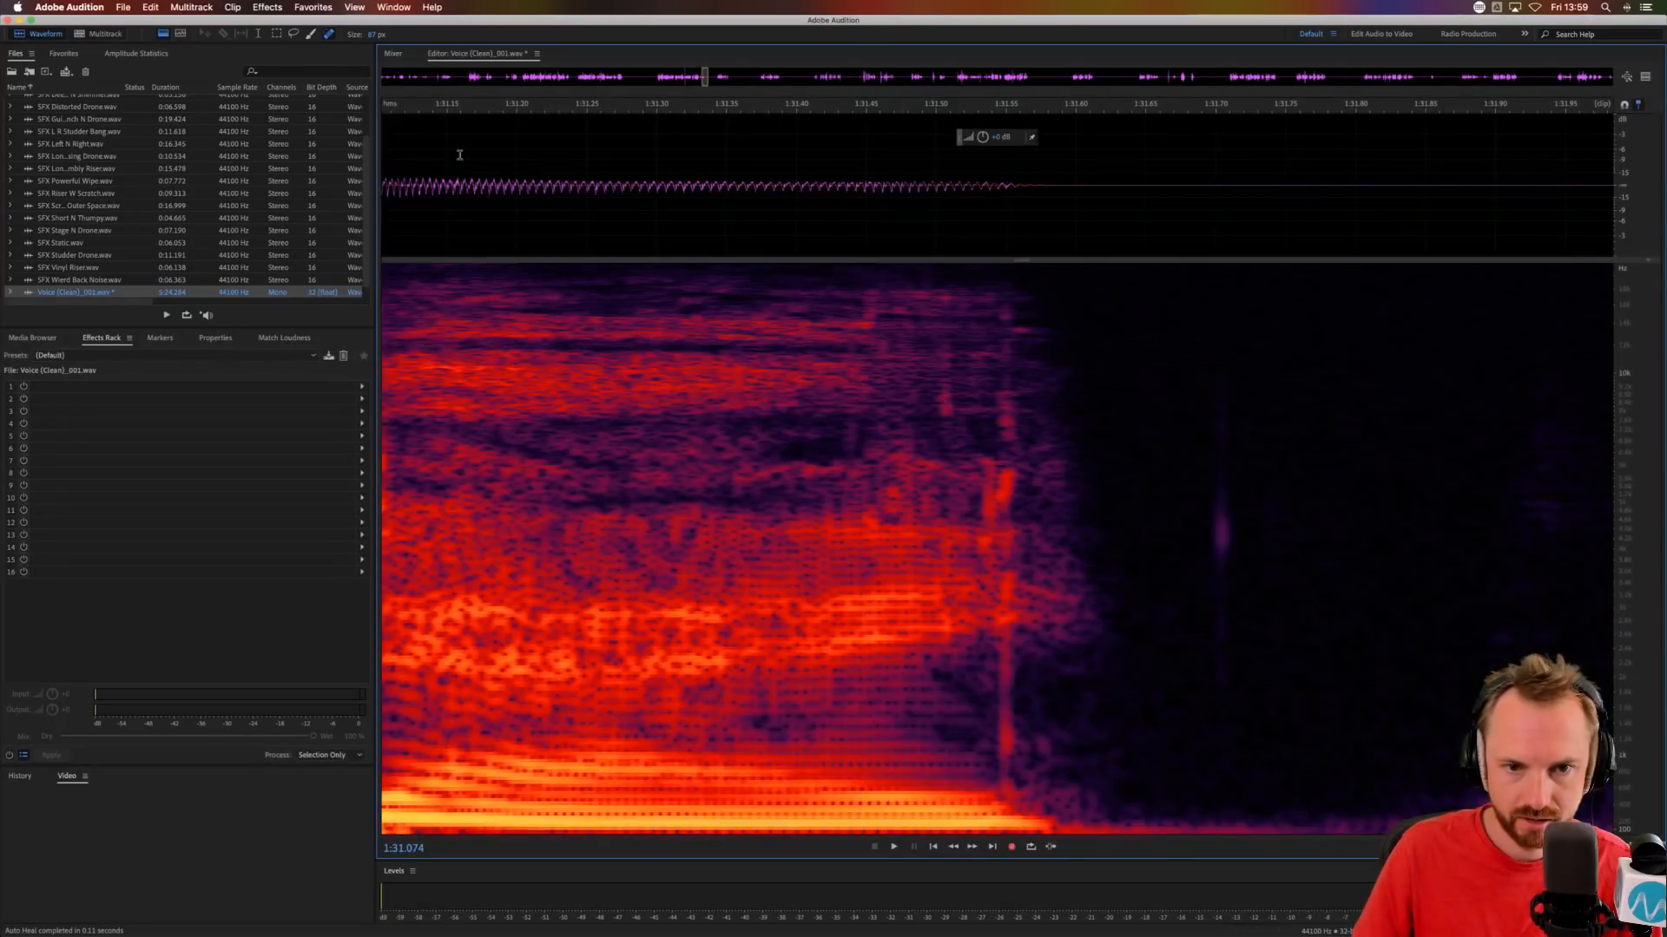
pyautogui.click(483, 155)
pyautogui.press('space')
# Return to the multitrack session and play the mix from 1:27.423.
pyautogui.press('space')
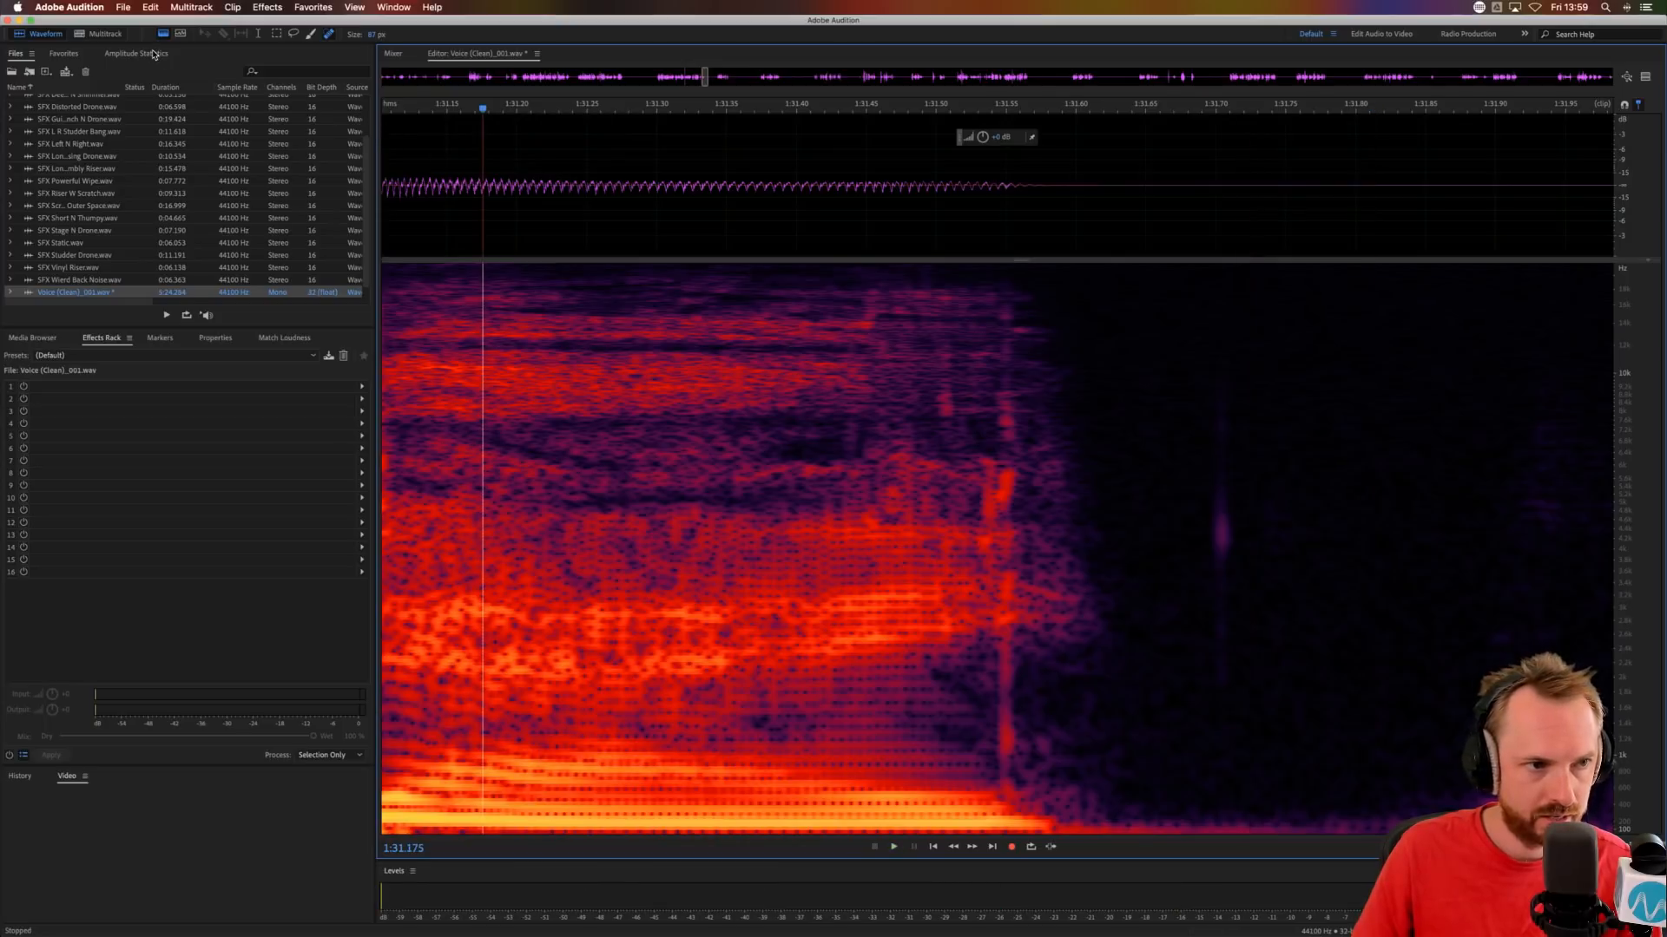
pyautogui.click(100, 33)
pyautogui.click(1101, 327)
# Listen to the flanged voice phrase and the gap after it, playing from 1:27.423 past 1:32.
pyautogui.press('space')
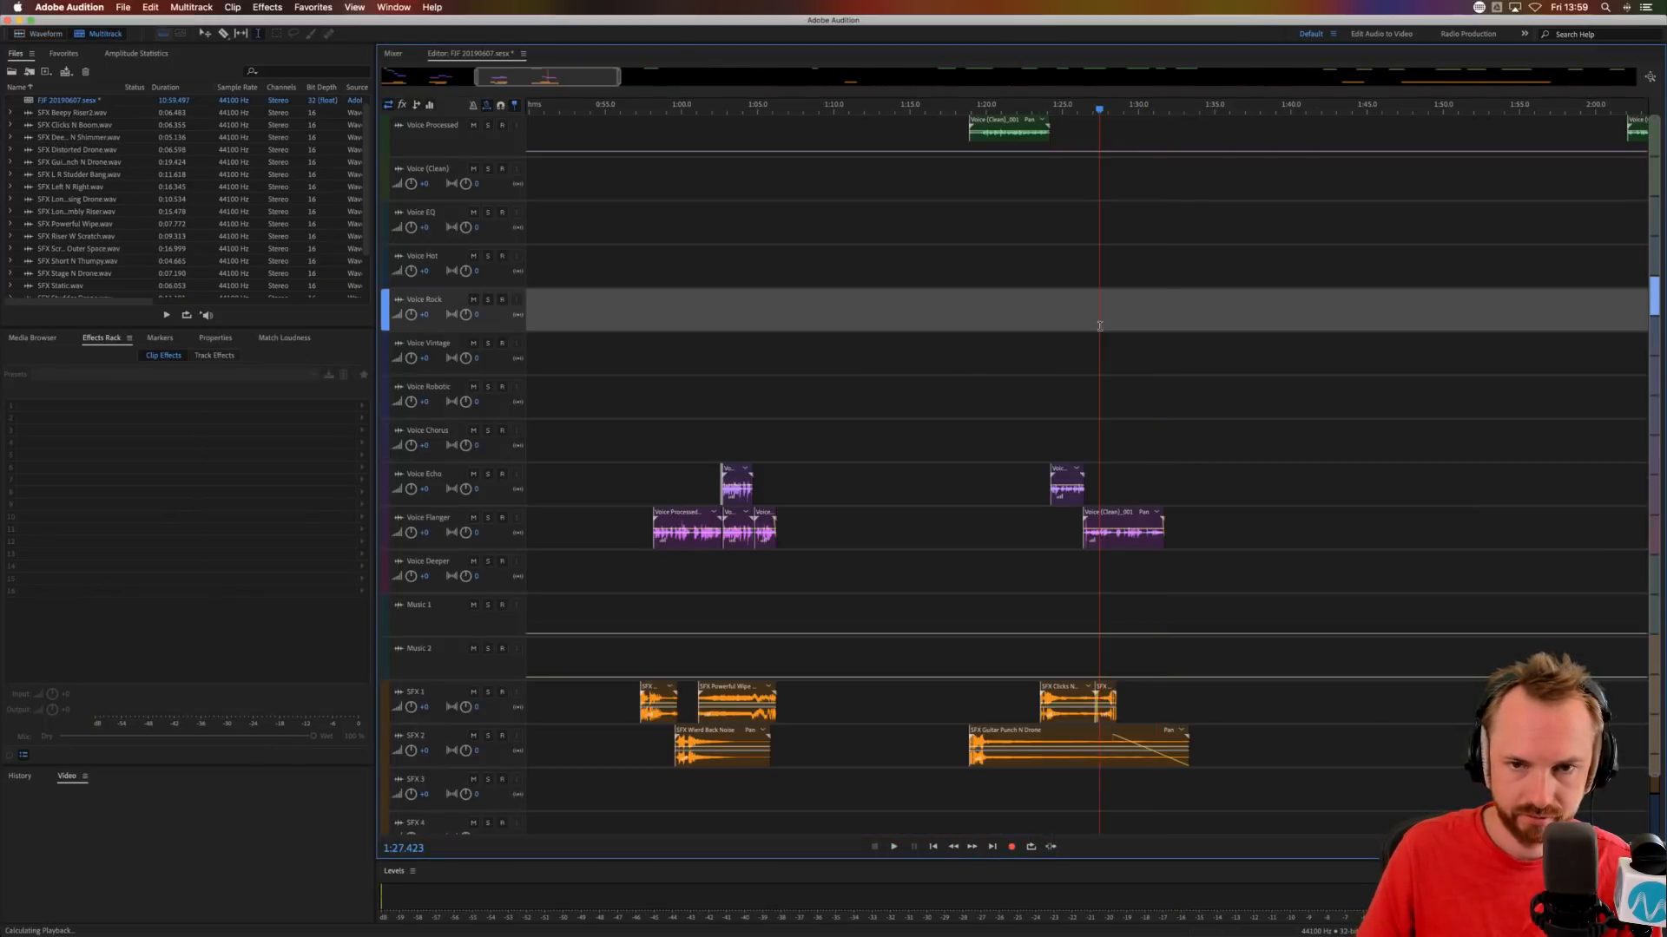
pyautogui.press('space')
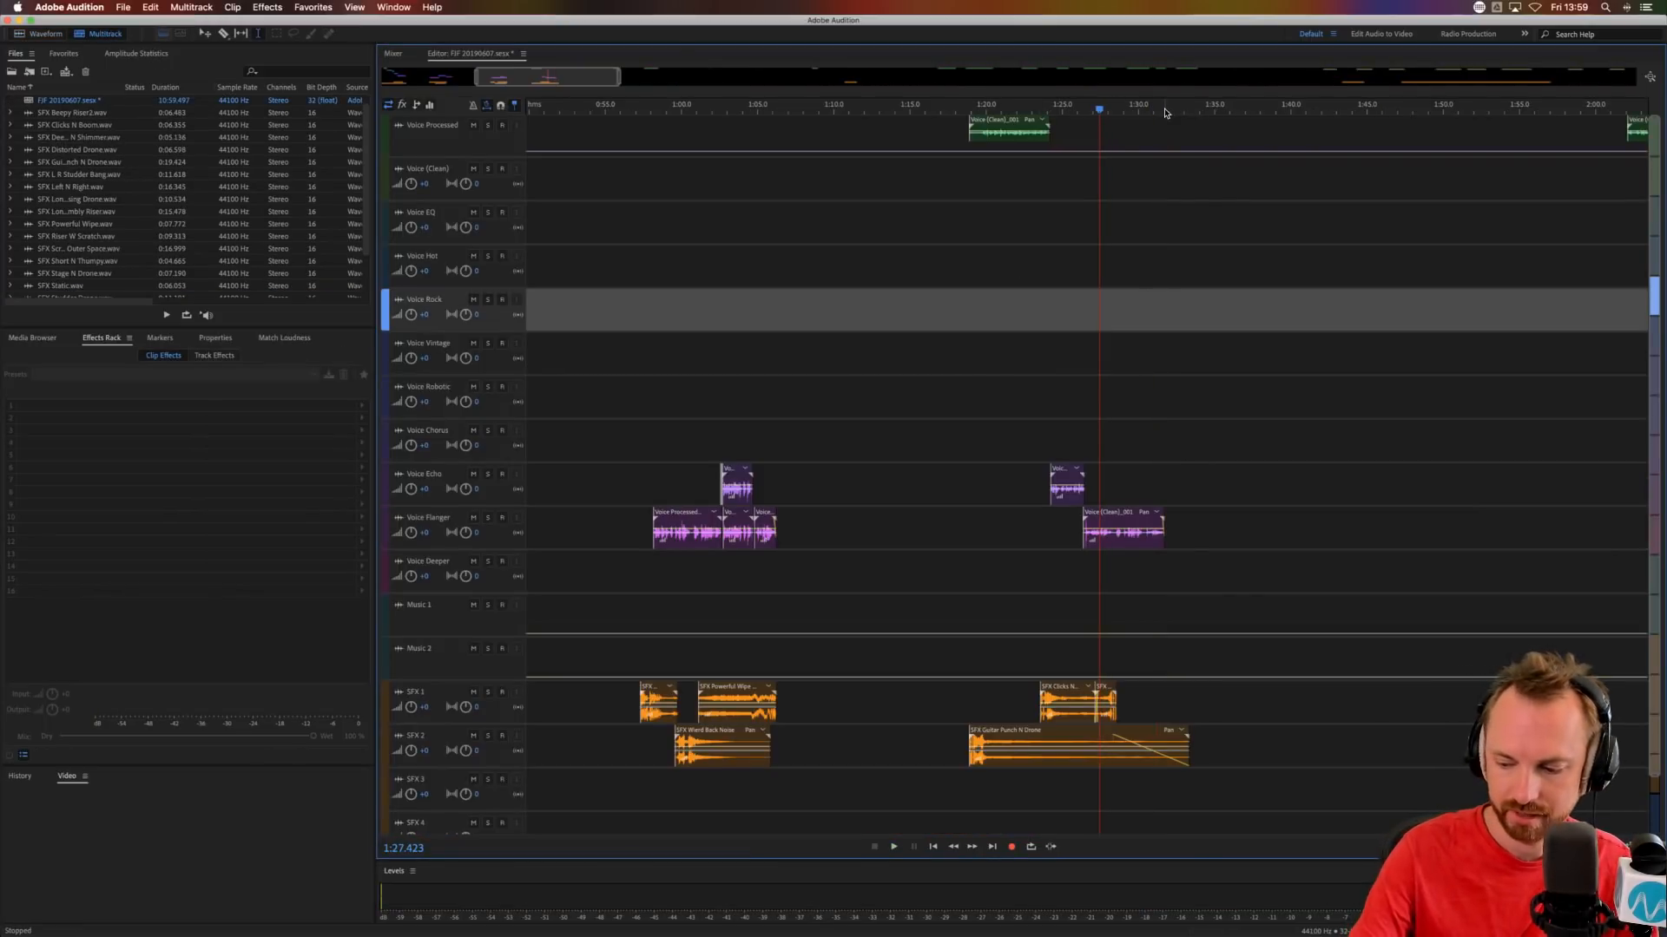
pyautogui.press('space')
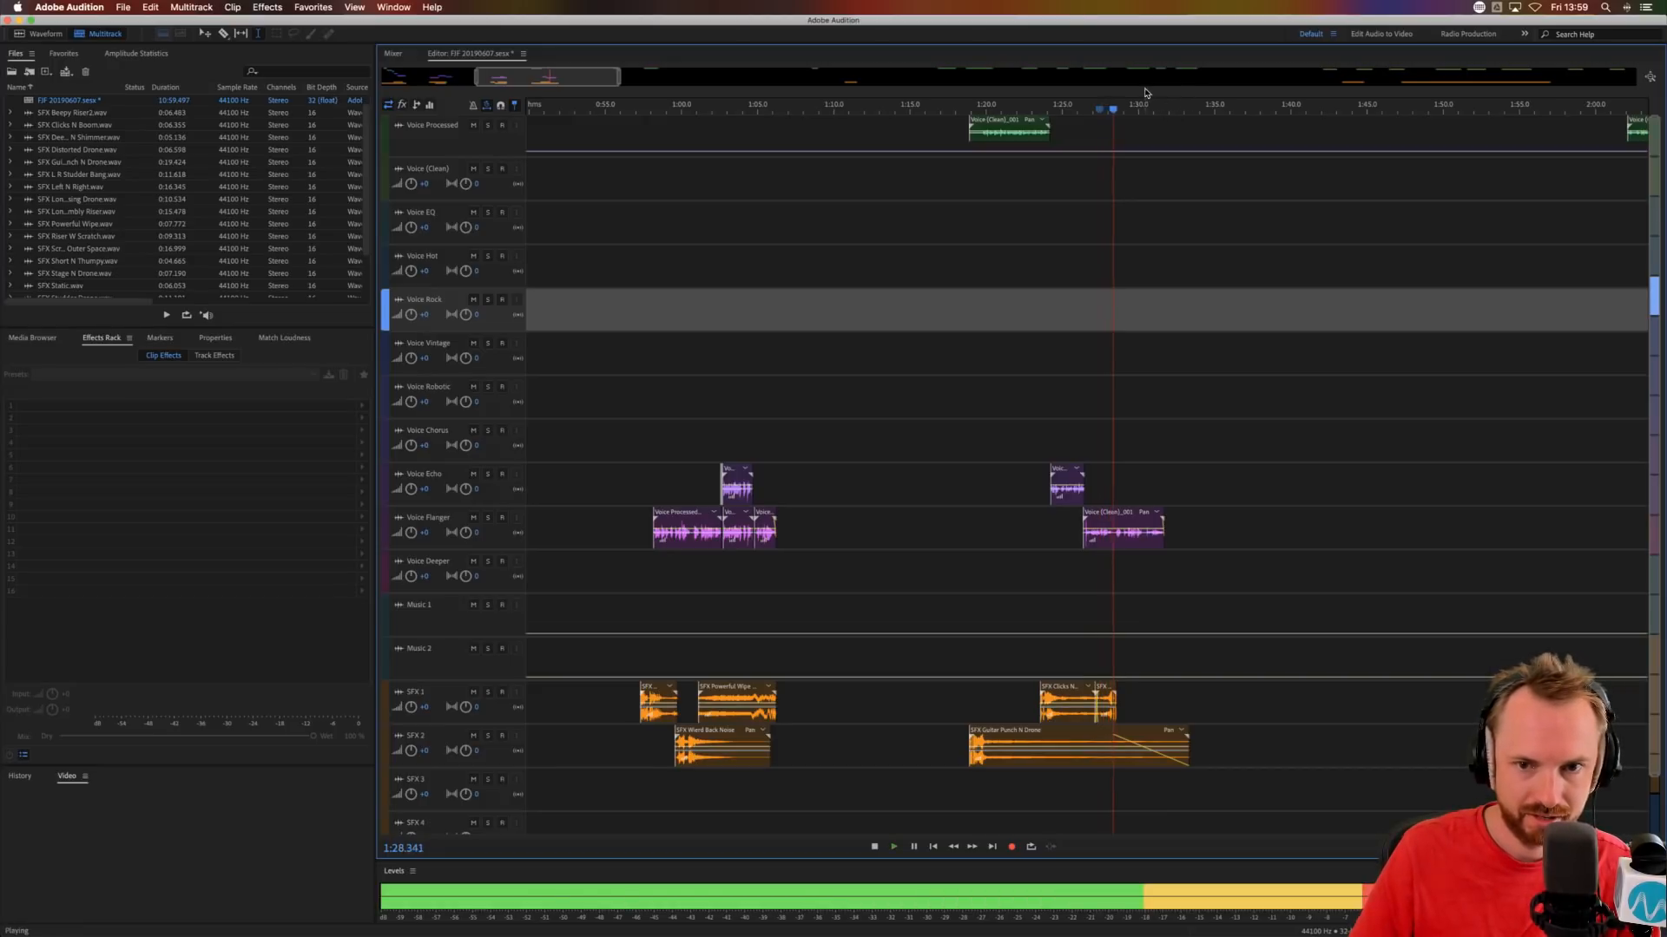
pyautogui.scroll(-1, 1139, 105)
pyautogui.scroll(-3, 1139, 105)
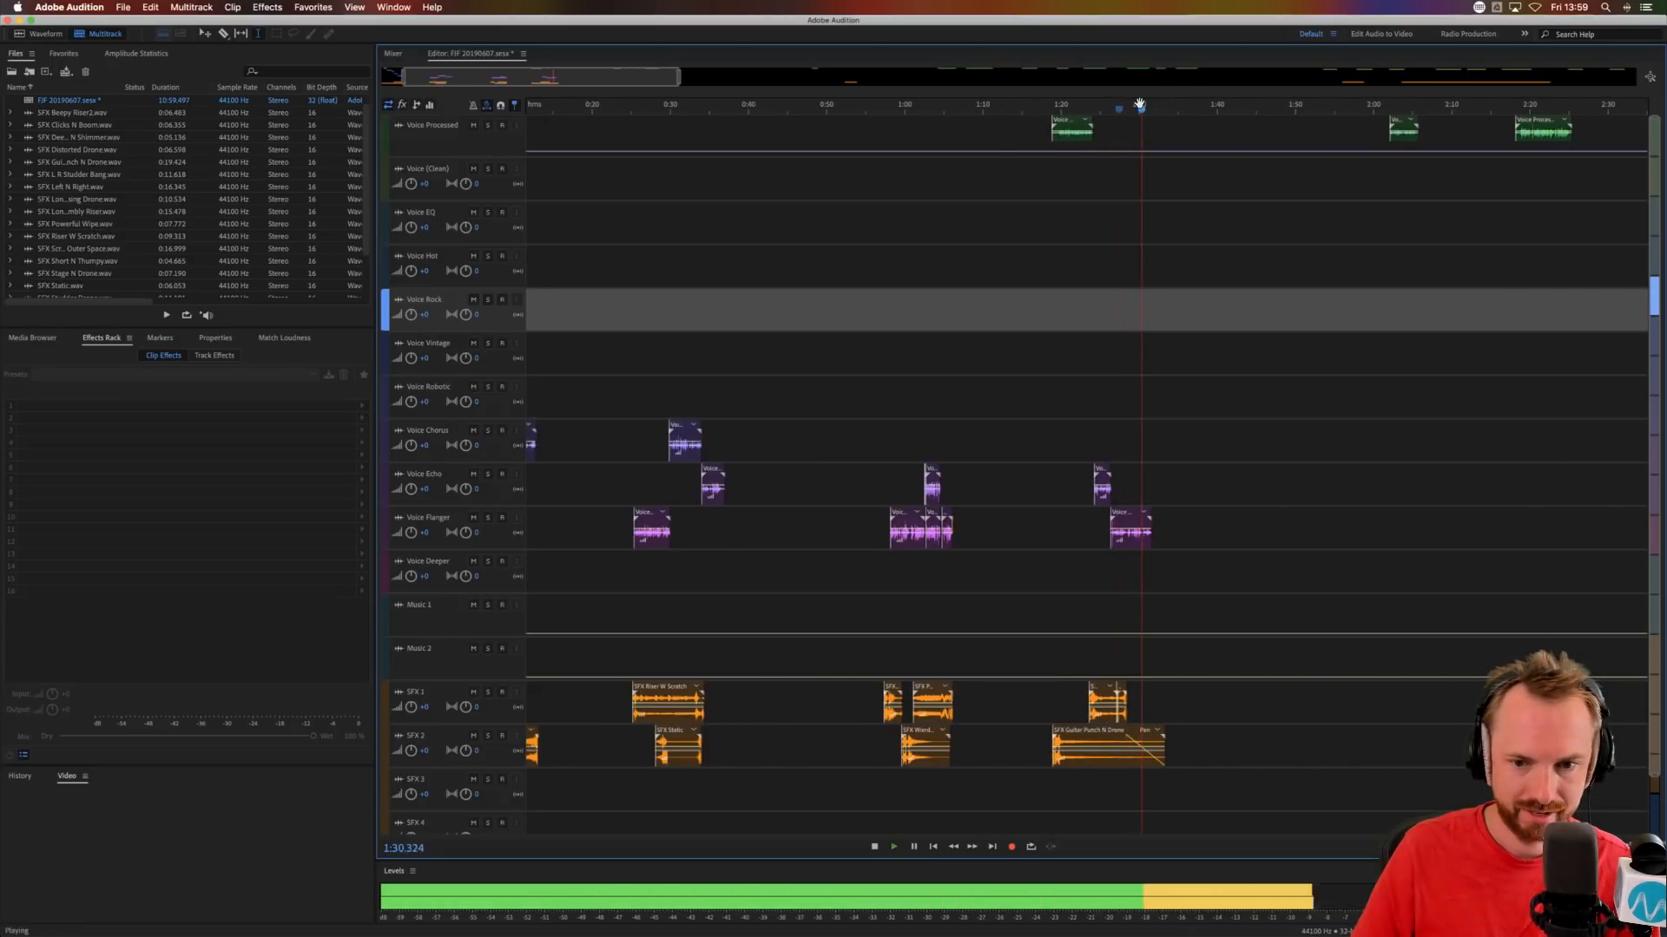
pyautogui.scroll(-3, 1134, 105)
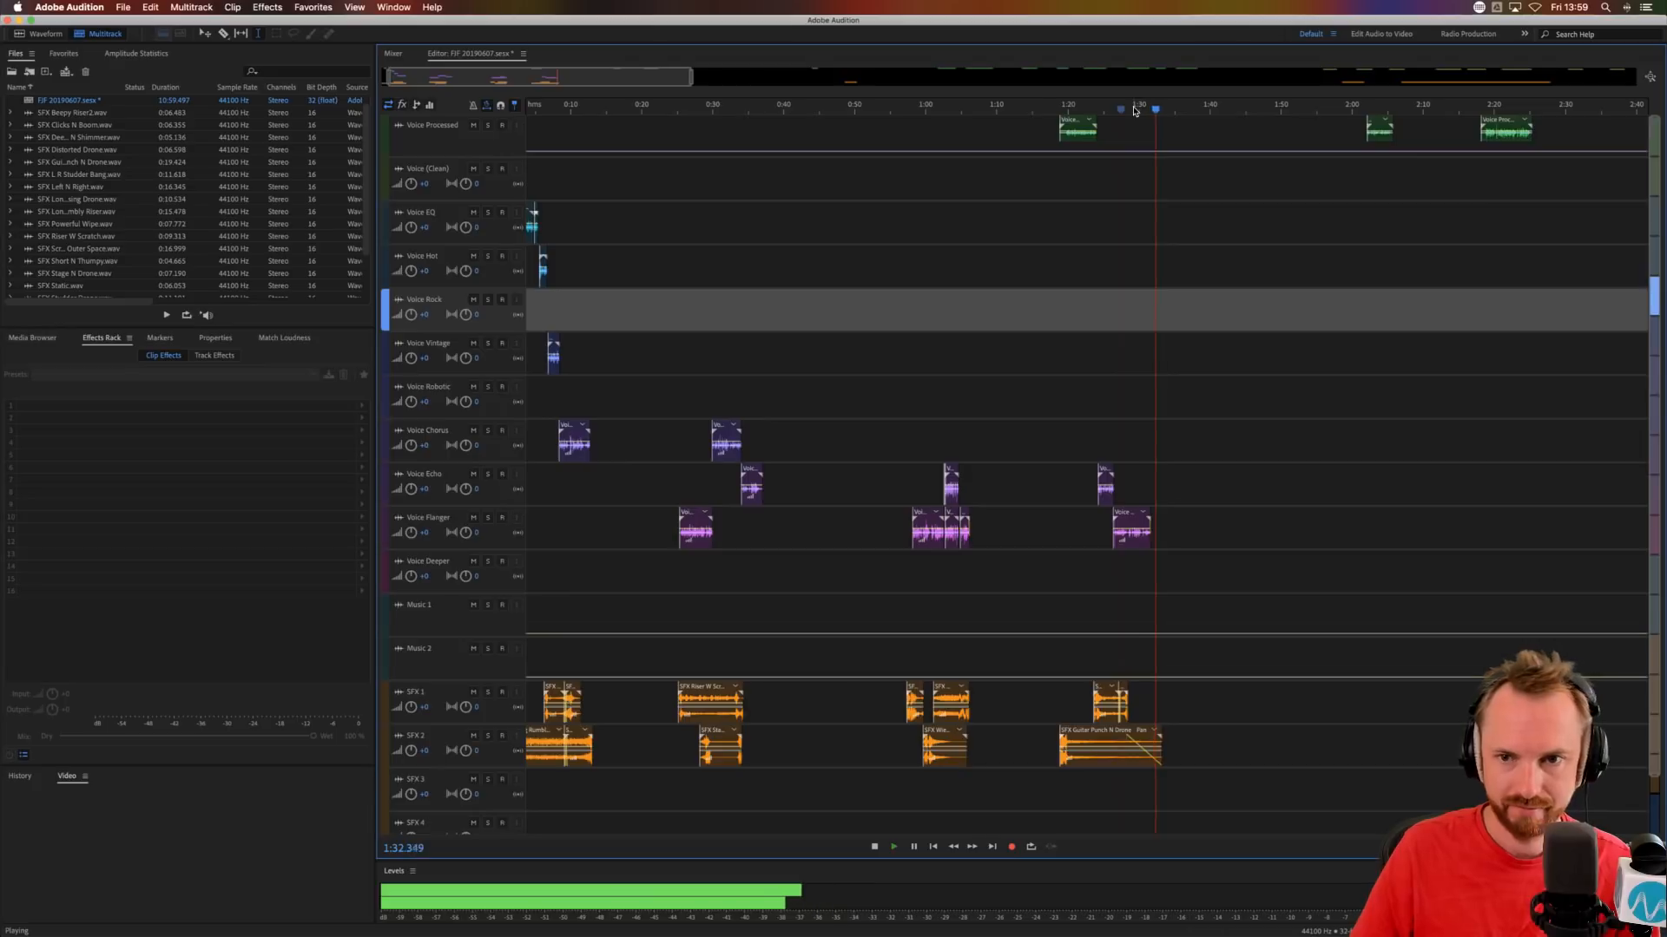
pyautogui.press('space')
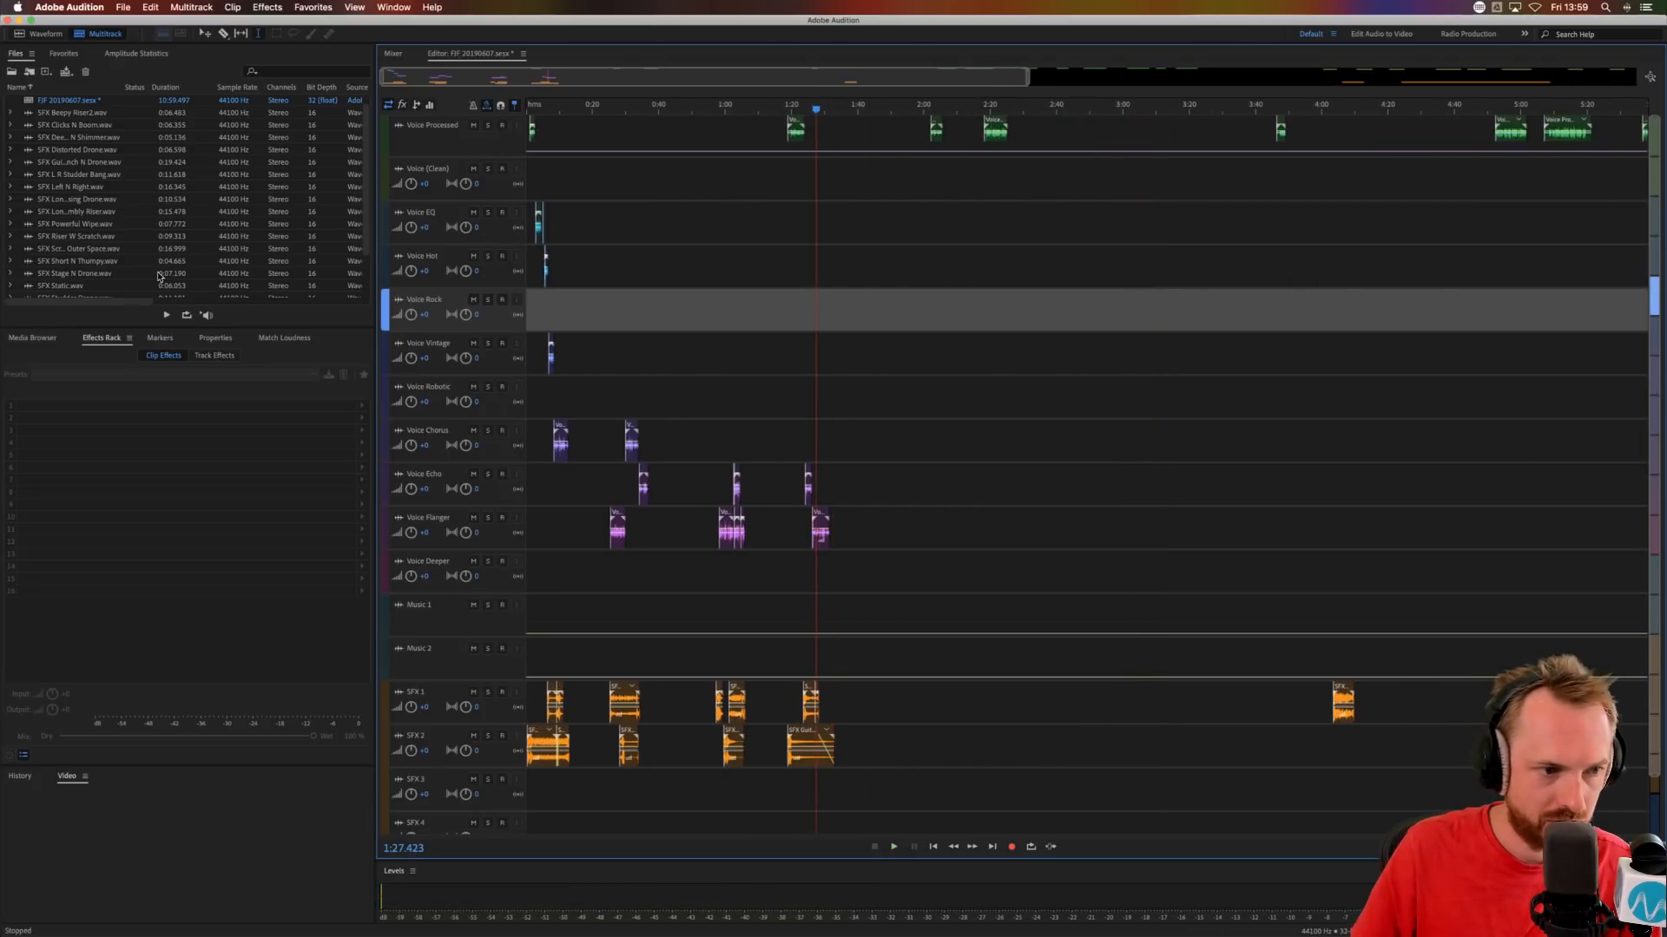
# Add the SFX L R Dial Pass file from the Electric folder to SFX 3 at about 1:30.5, and audition from 1:29.951.
pyautogui.click(26, 338)
pyautogui.click(68, 398)
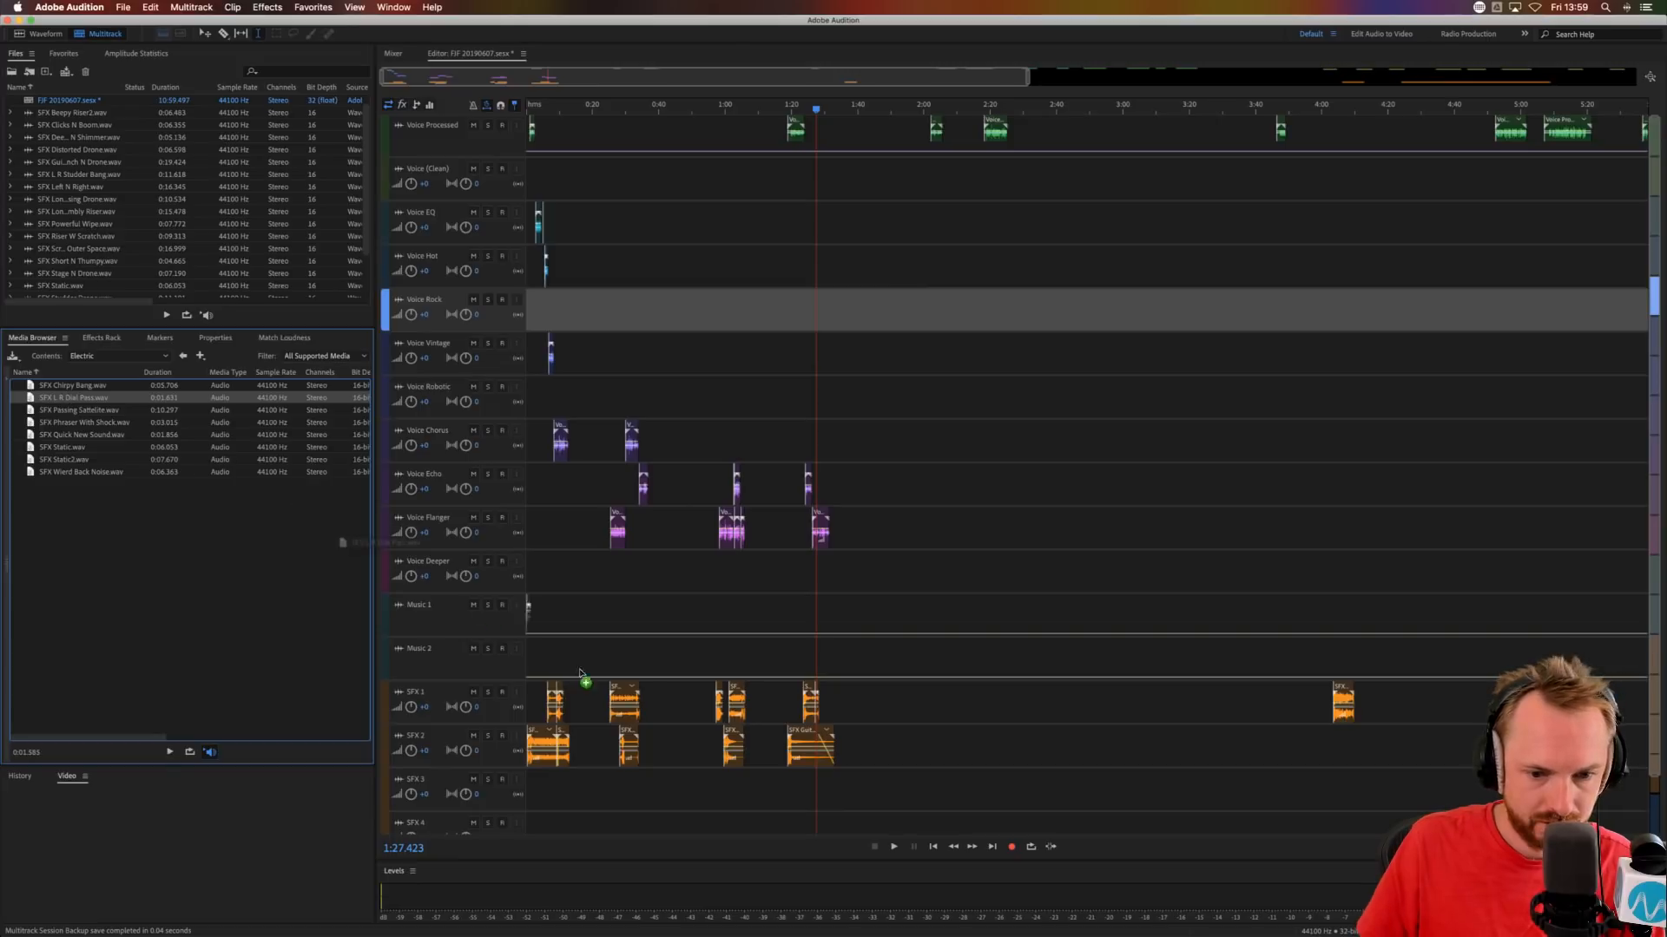
pyautogui.moveTo(825, 771); pyautogui.dragTo(826, 773)
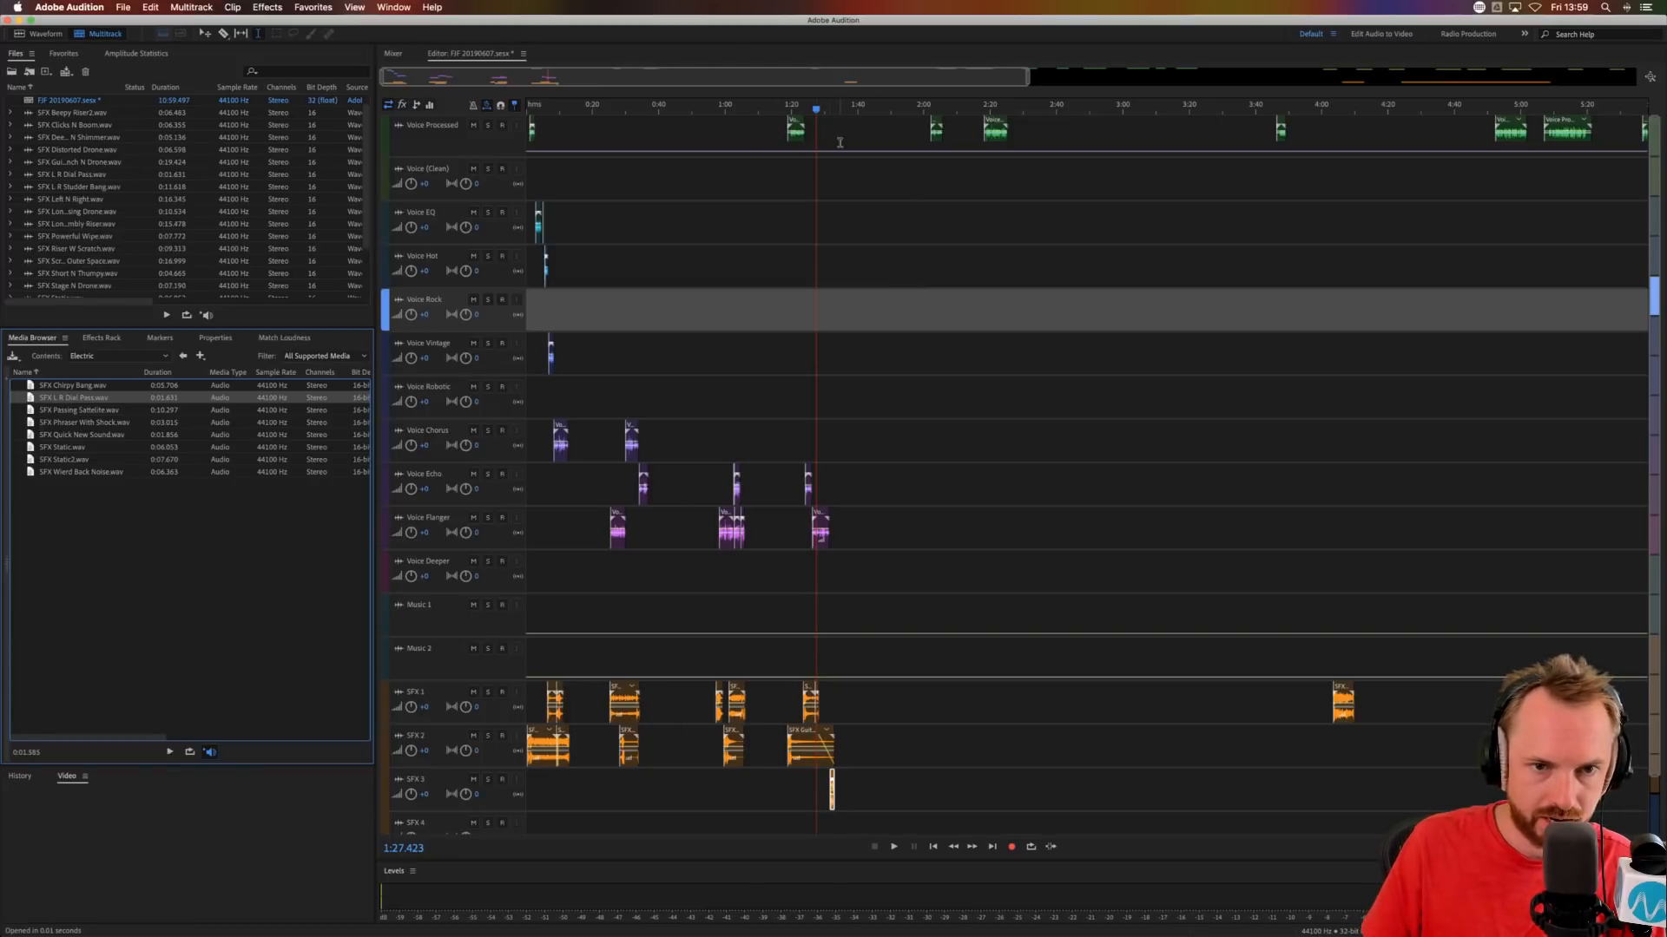
pyautogui.scroll(10, 818, 110)
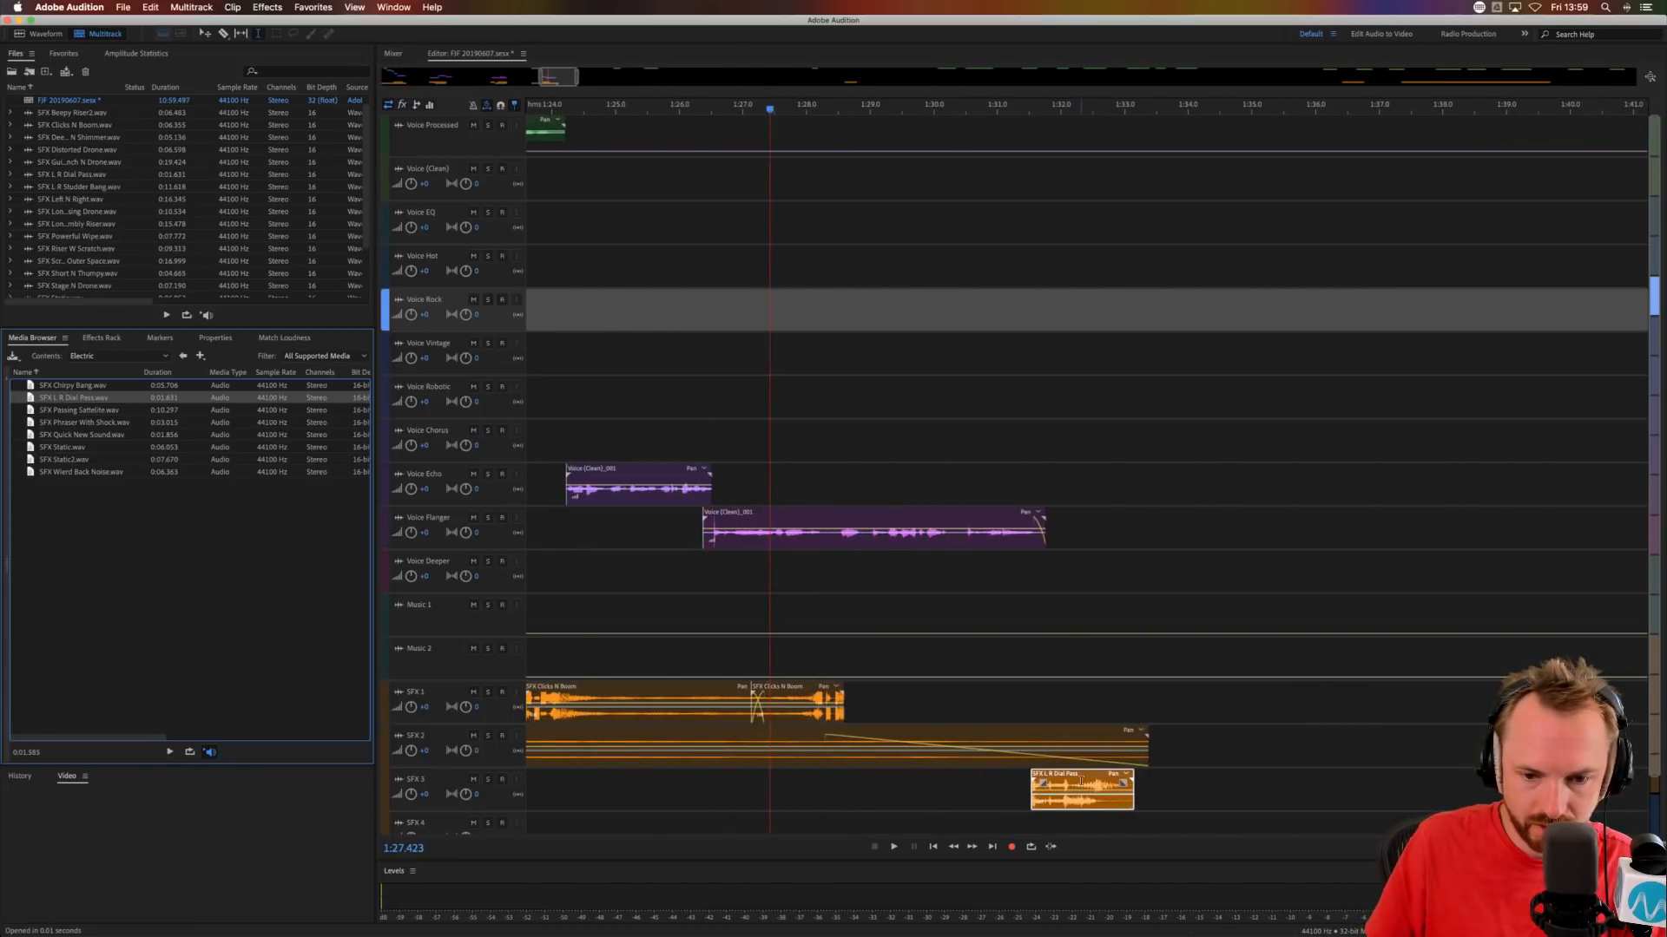
pyautogui.moveTo(1078, 766); pyautogui.dragTo(1013, 767)
pyautogui.click(930, 781)
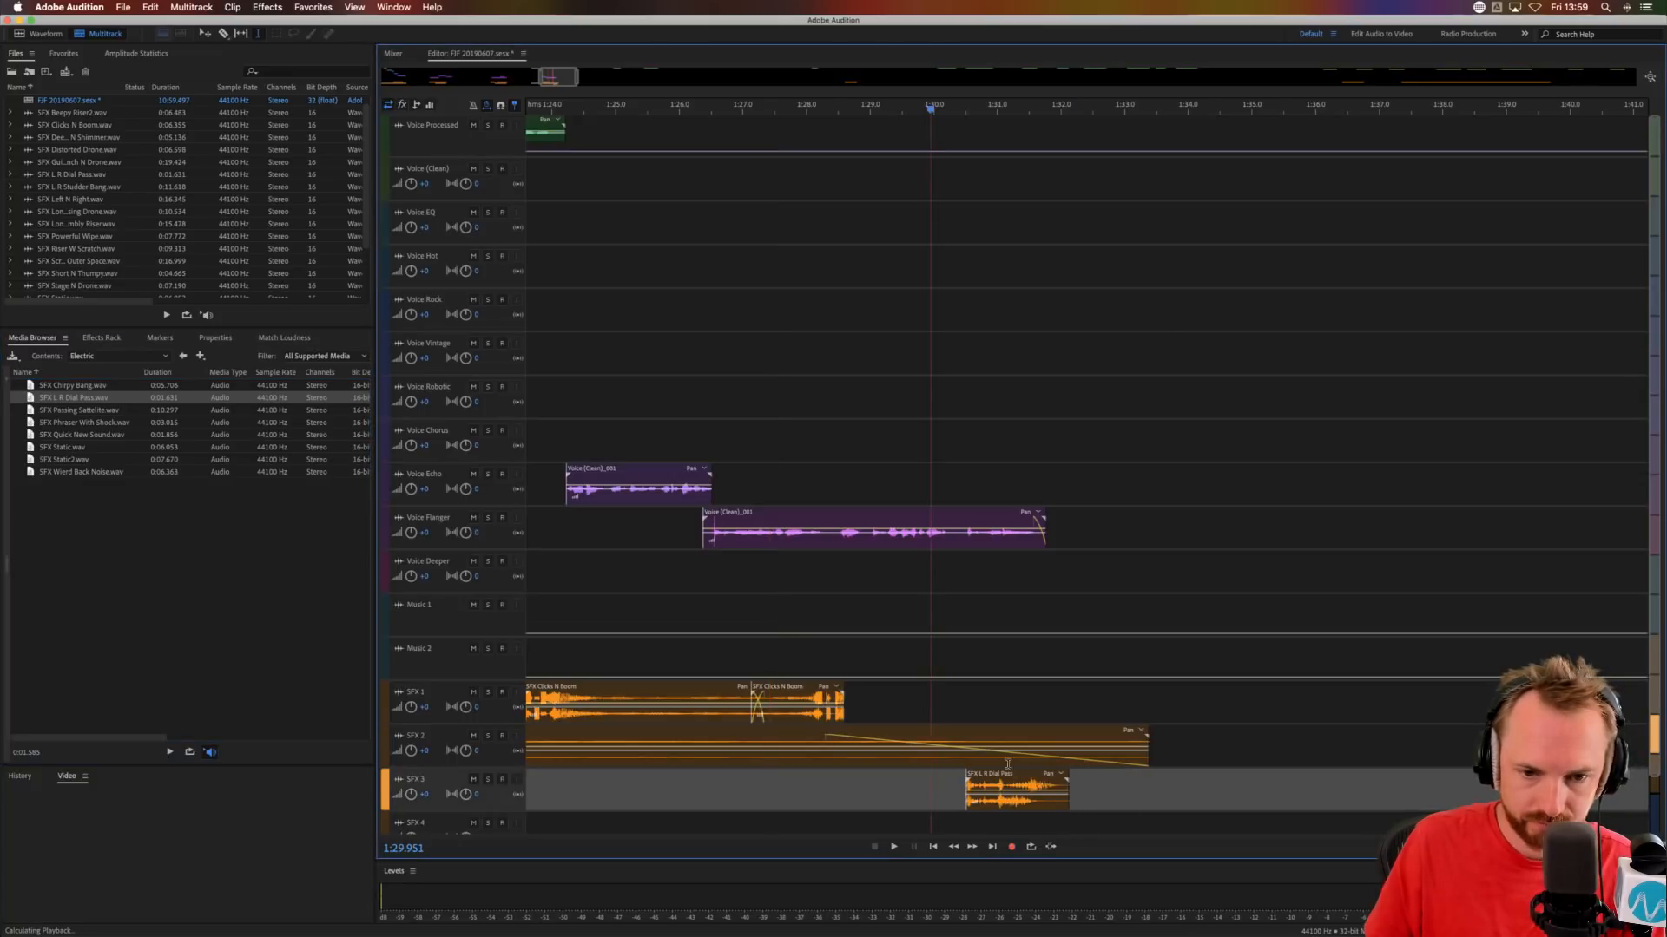
pyautogui.press('space')
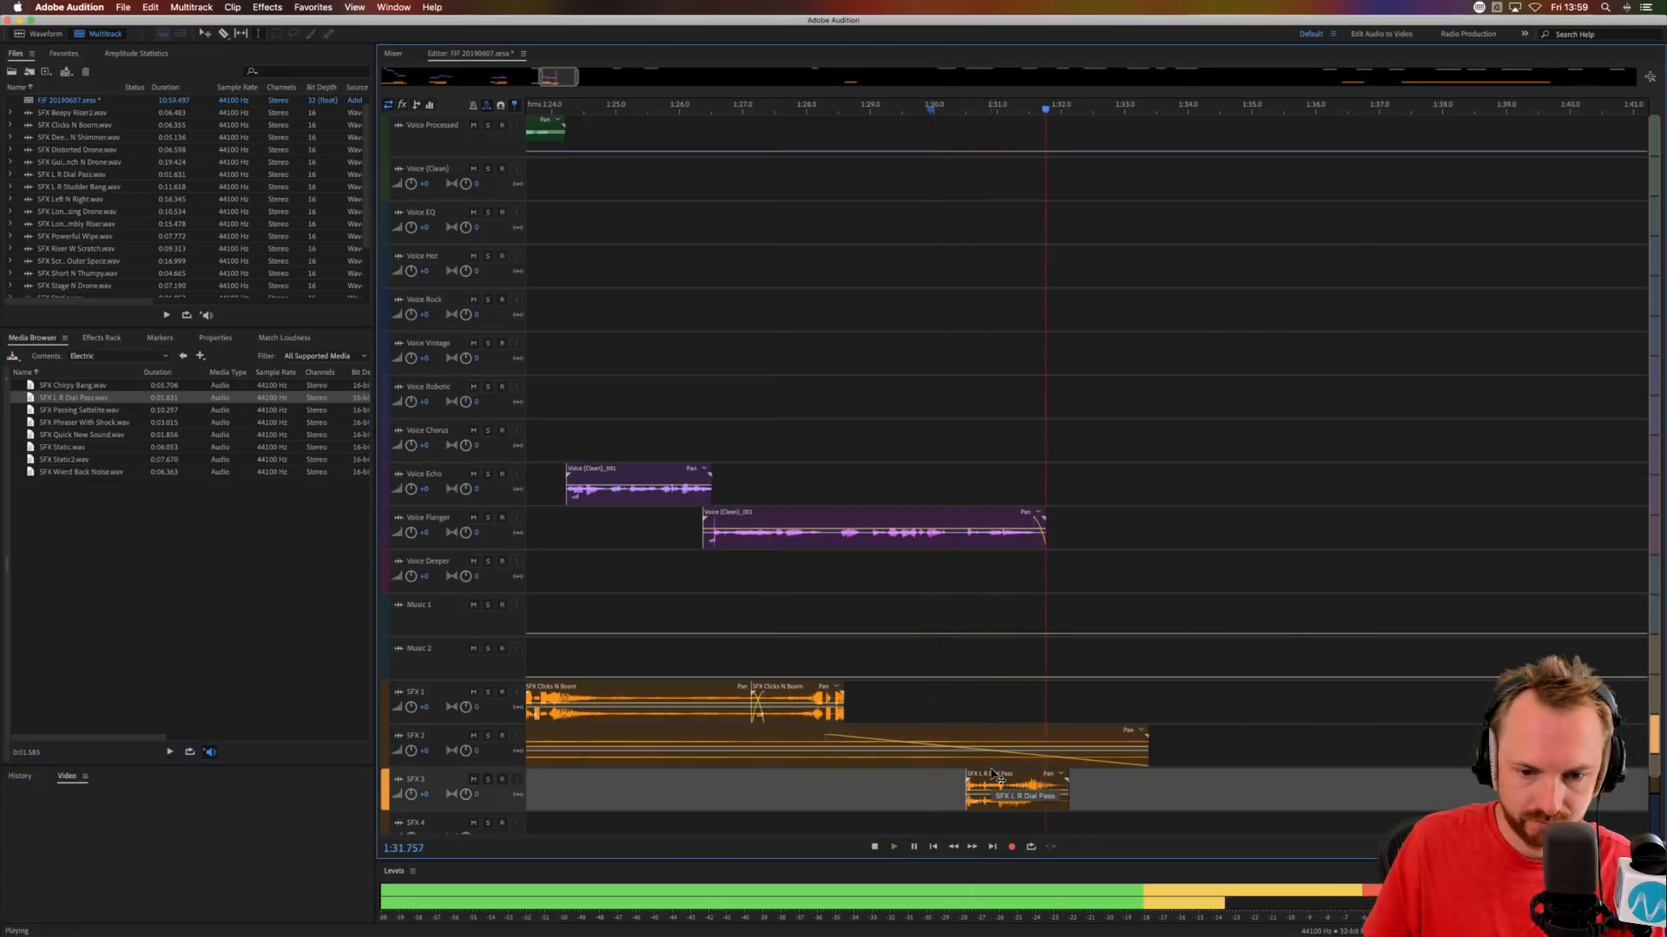
pyautogui.press('space')
# Cut the short silence between about 1:30.4 and 1:30.5 out of the Voice Flanger clip.
pyautogui.click(962, 545)
pyautogui.moveTo(961, 544); pyautogui.dragTo(967, 544)
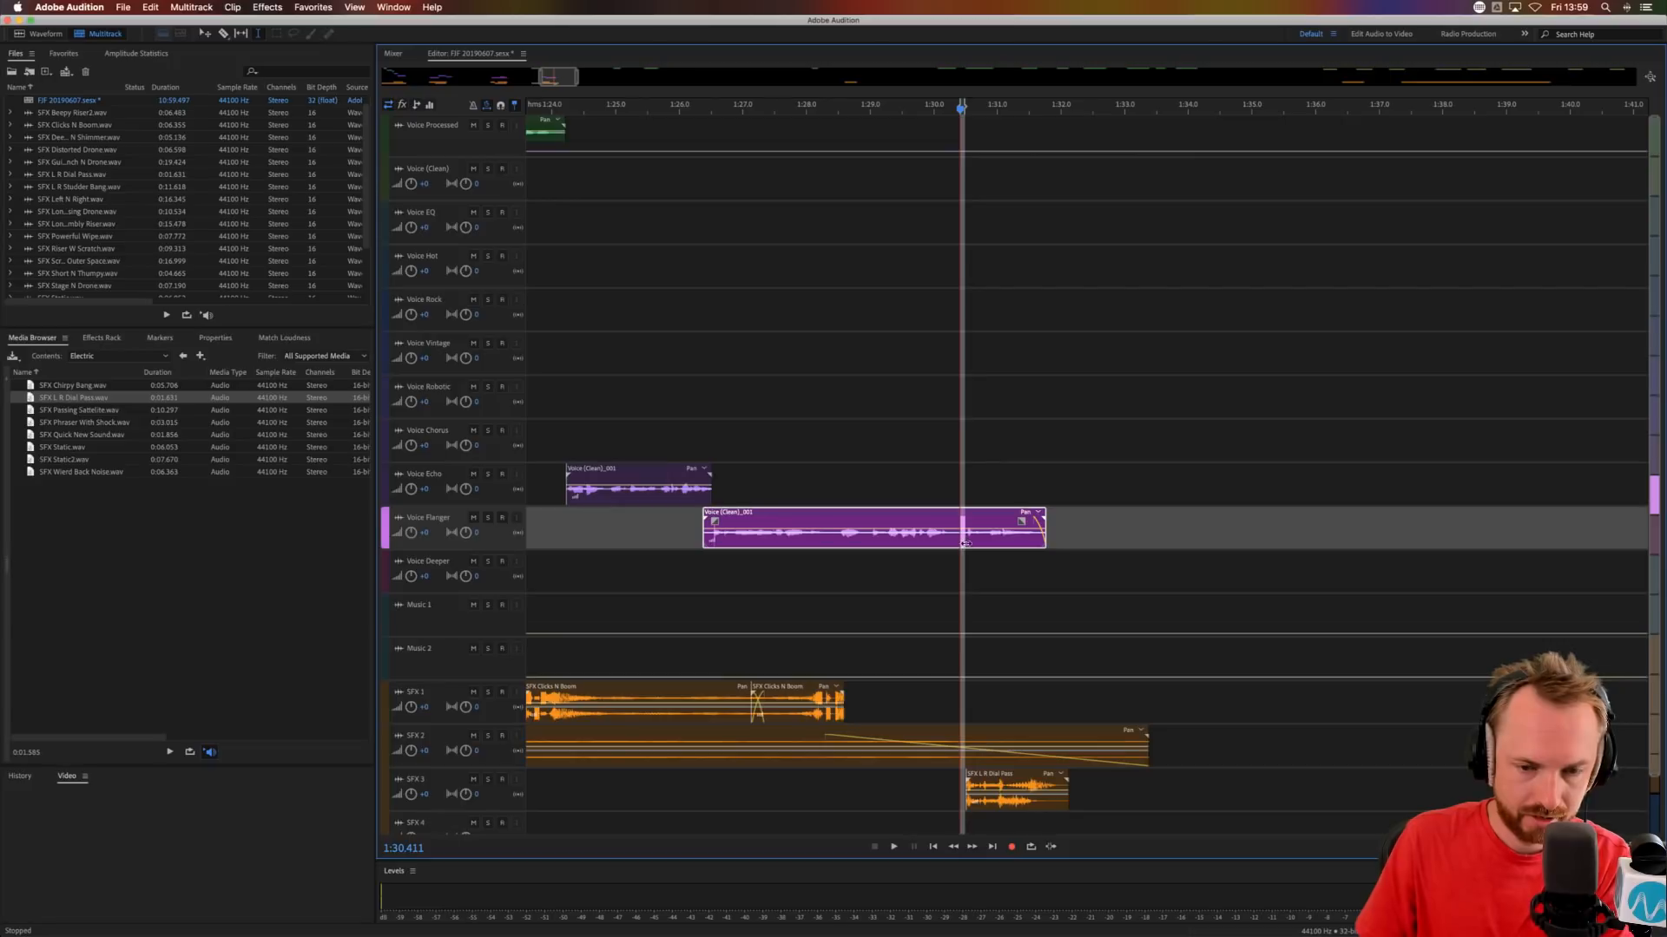
pyautogui.press('Delete')
pyautogui.click(993, 610)
# Move the last part of the flanged phrase together with the SFX L R Dial Pass clip earlier to about 1:30.3.
pyautogui.click(993, 531)
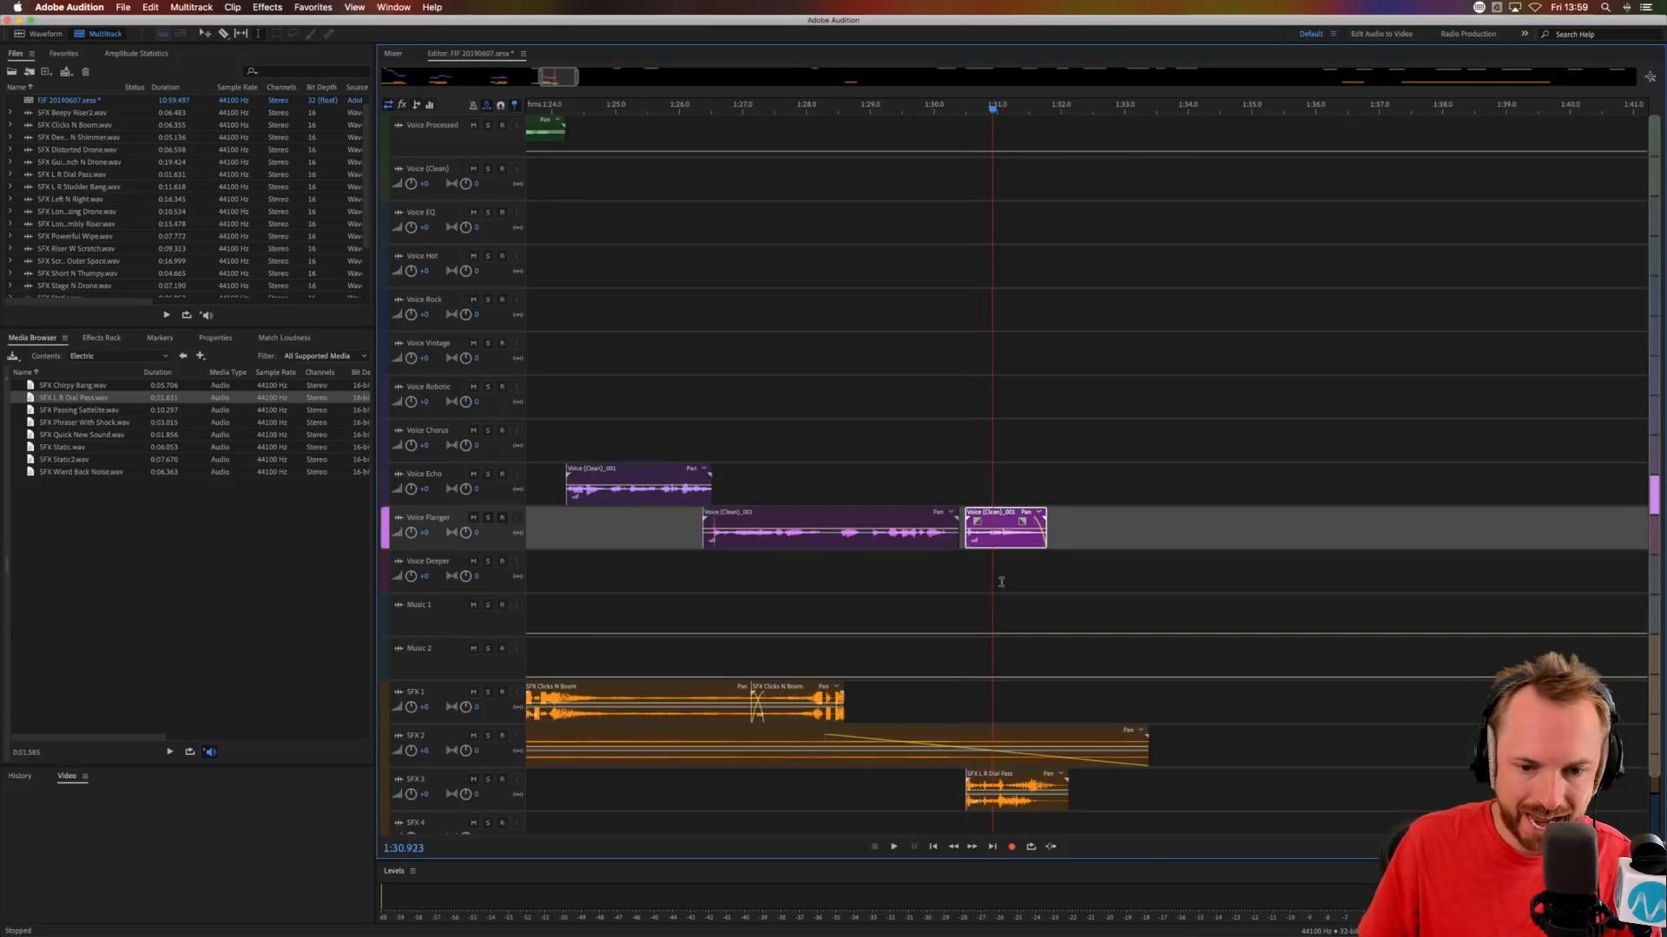
pyautogui.keyDown('super'); pyautogui.click(999, 772); pyautogui.keyUp('super')
pyautogui.moveTo(999, 771); pyautogui.dragTo(987, 771)
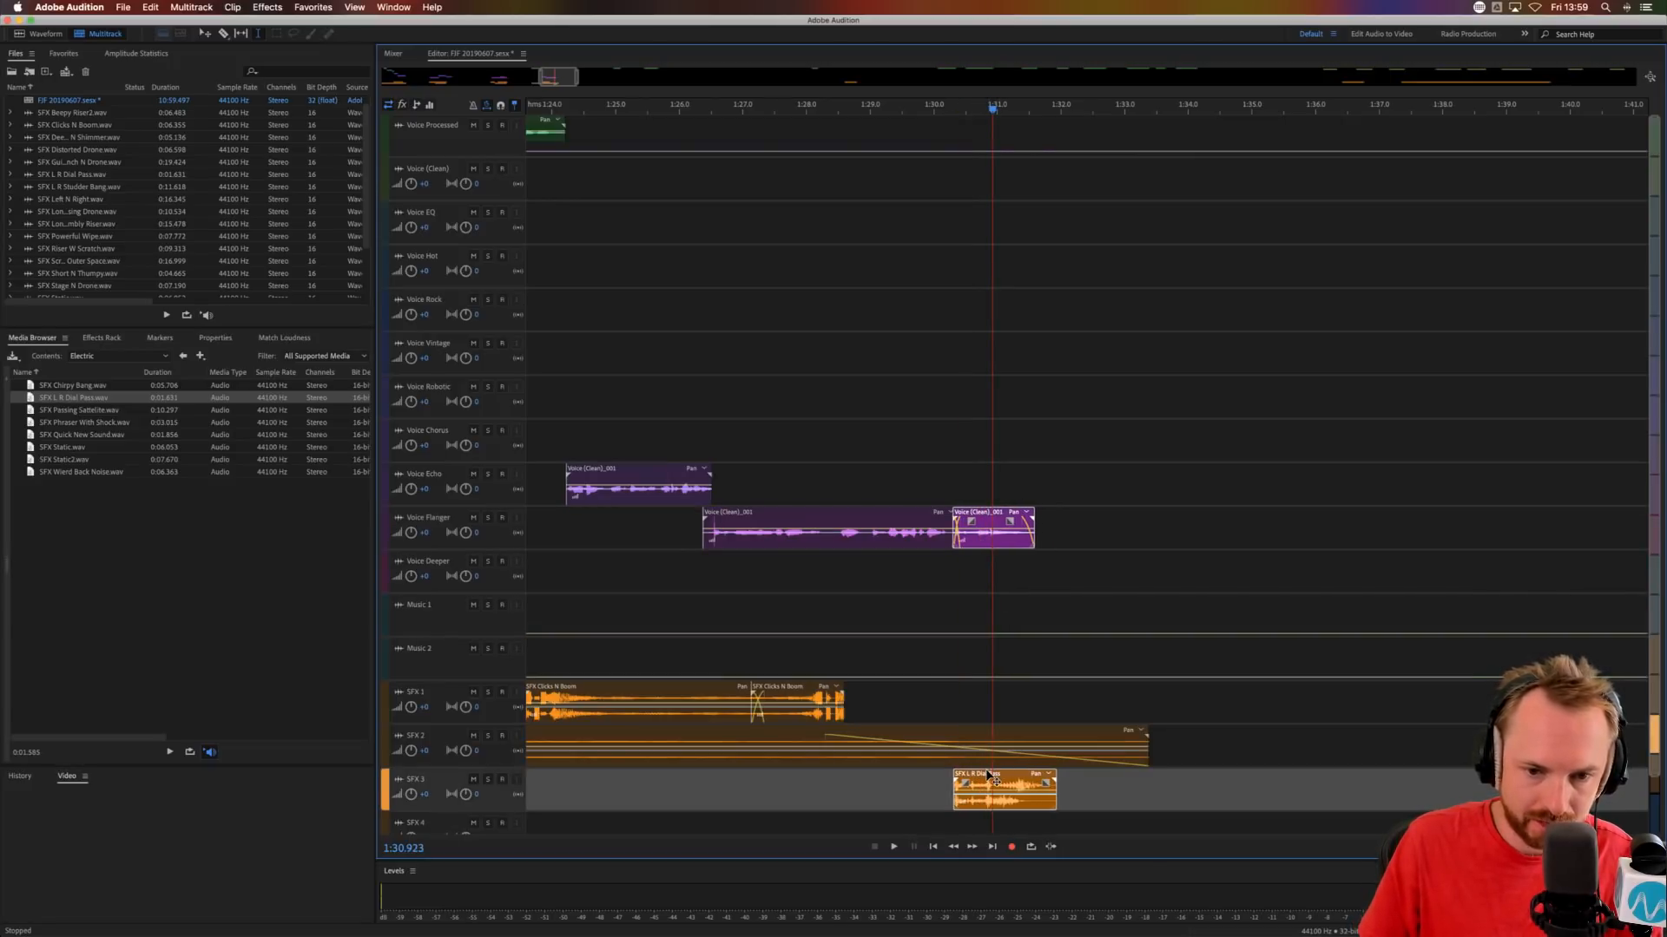
pyautogui.click(931, 573)
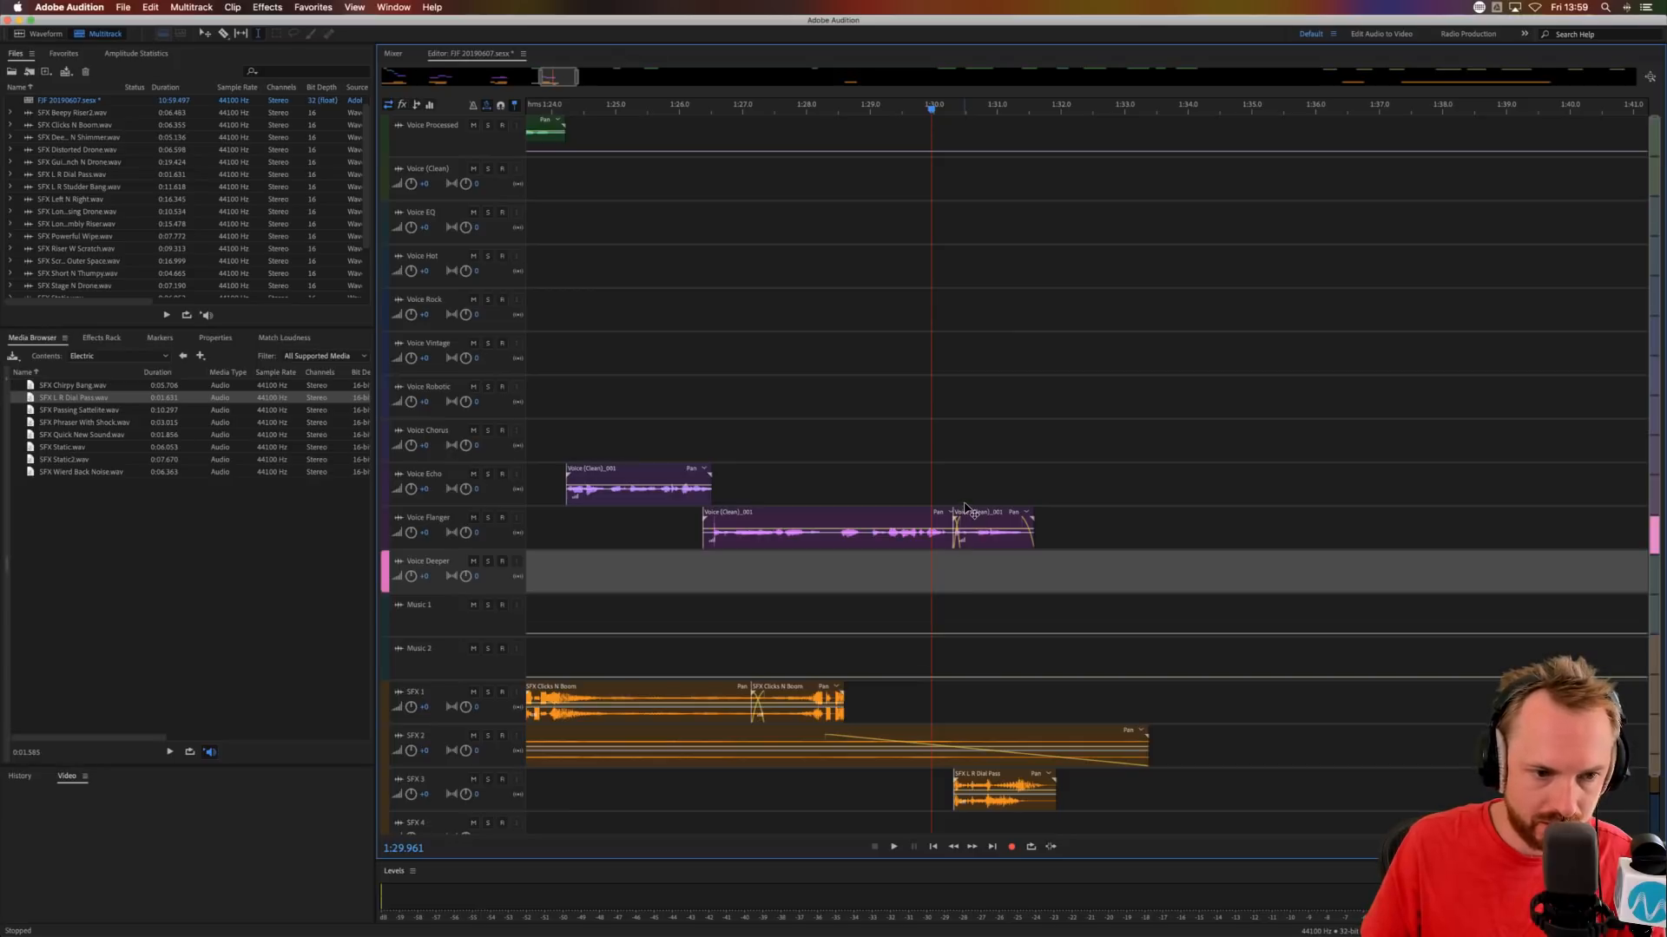
# Move the phrase's last part straight up to the Voice Chorus track and audition from 1:29.091.
pyautogui.moveTo(965, 508); pyautogui.dragTo(965, 423)
pyautogui.click(875, 486)
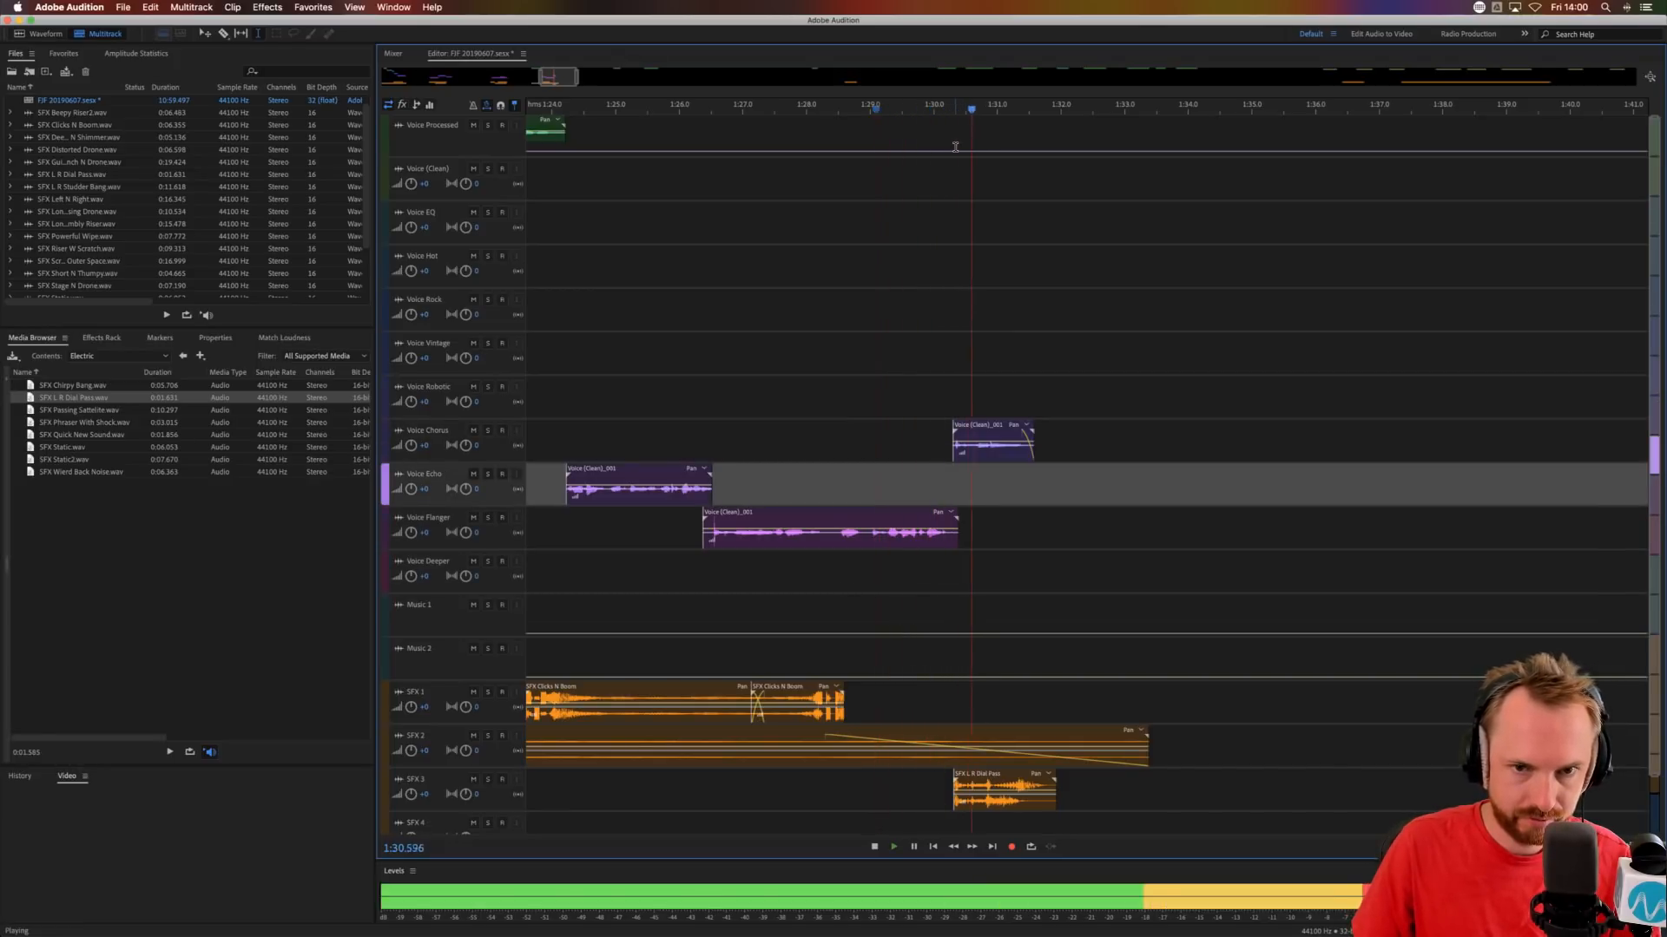
pyautogui.press('space')
# Move the SFX Beepy Riser2 clip on SFX 1 from beyond four minutes to about 2:00, near the next voice phrase.
pyautogui.scroll(-10, 985, 104)
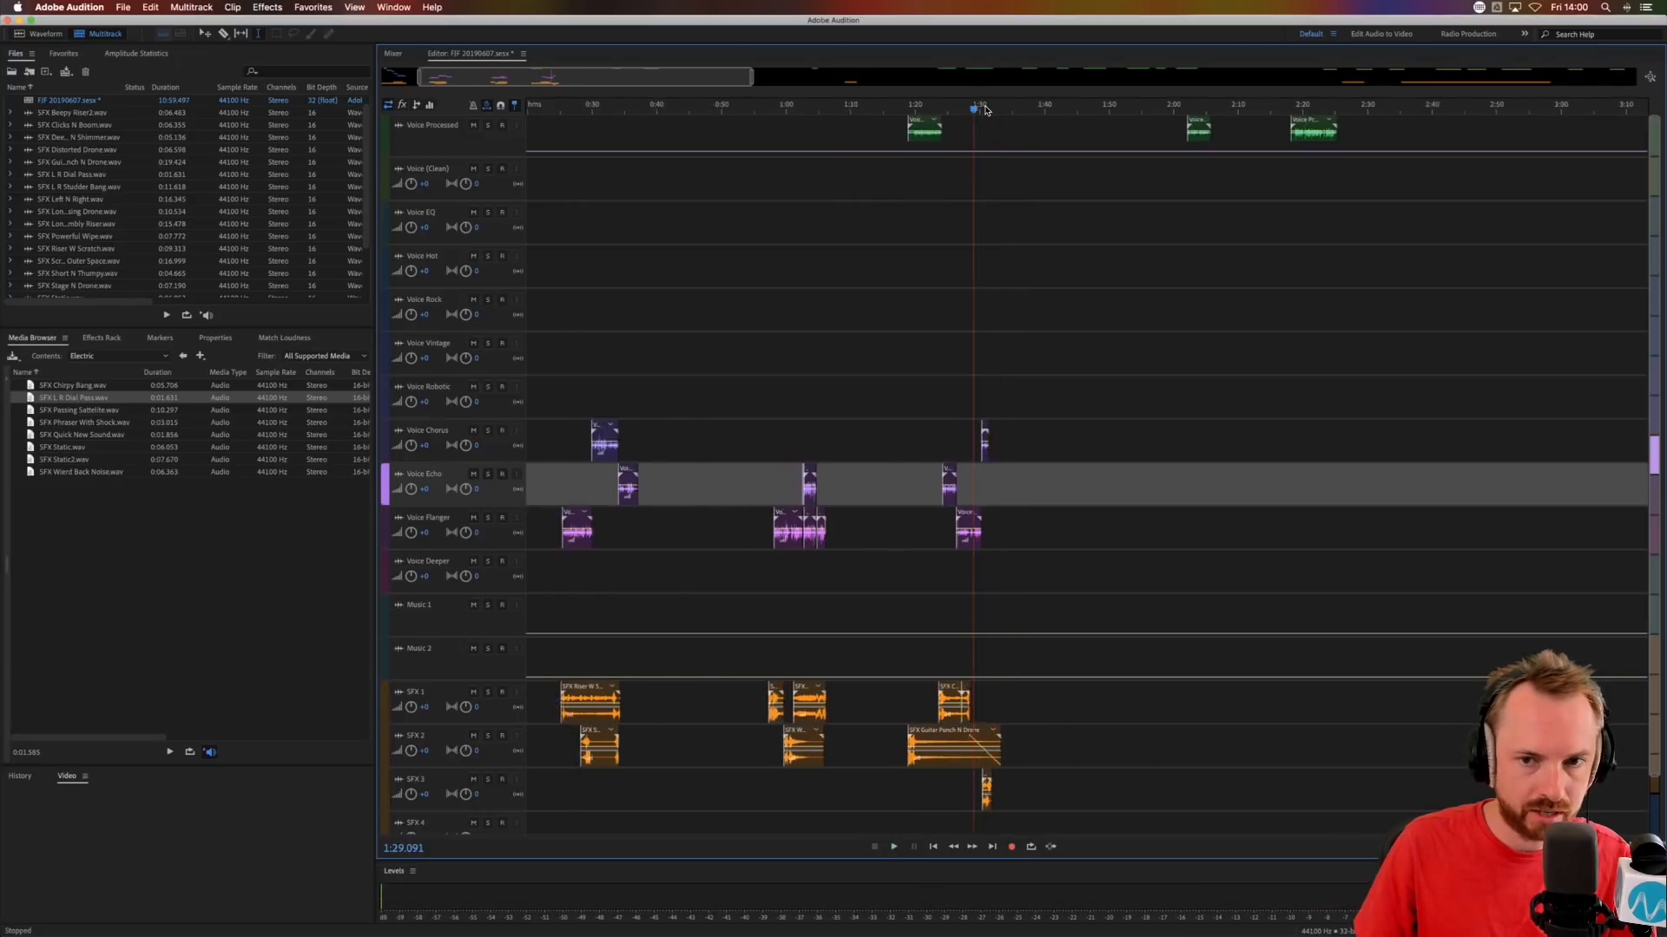
pyautogui.click(895, 187)
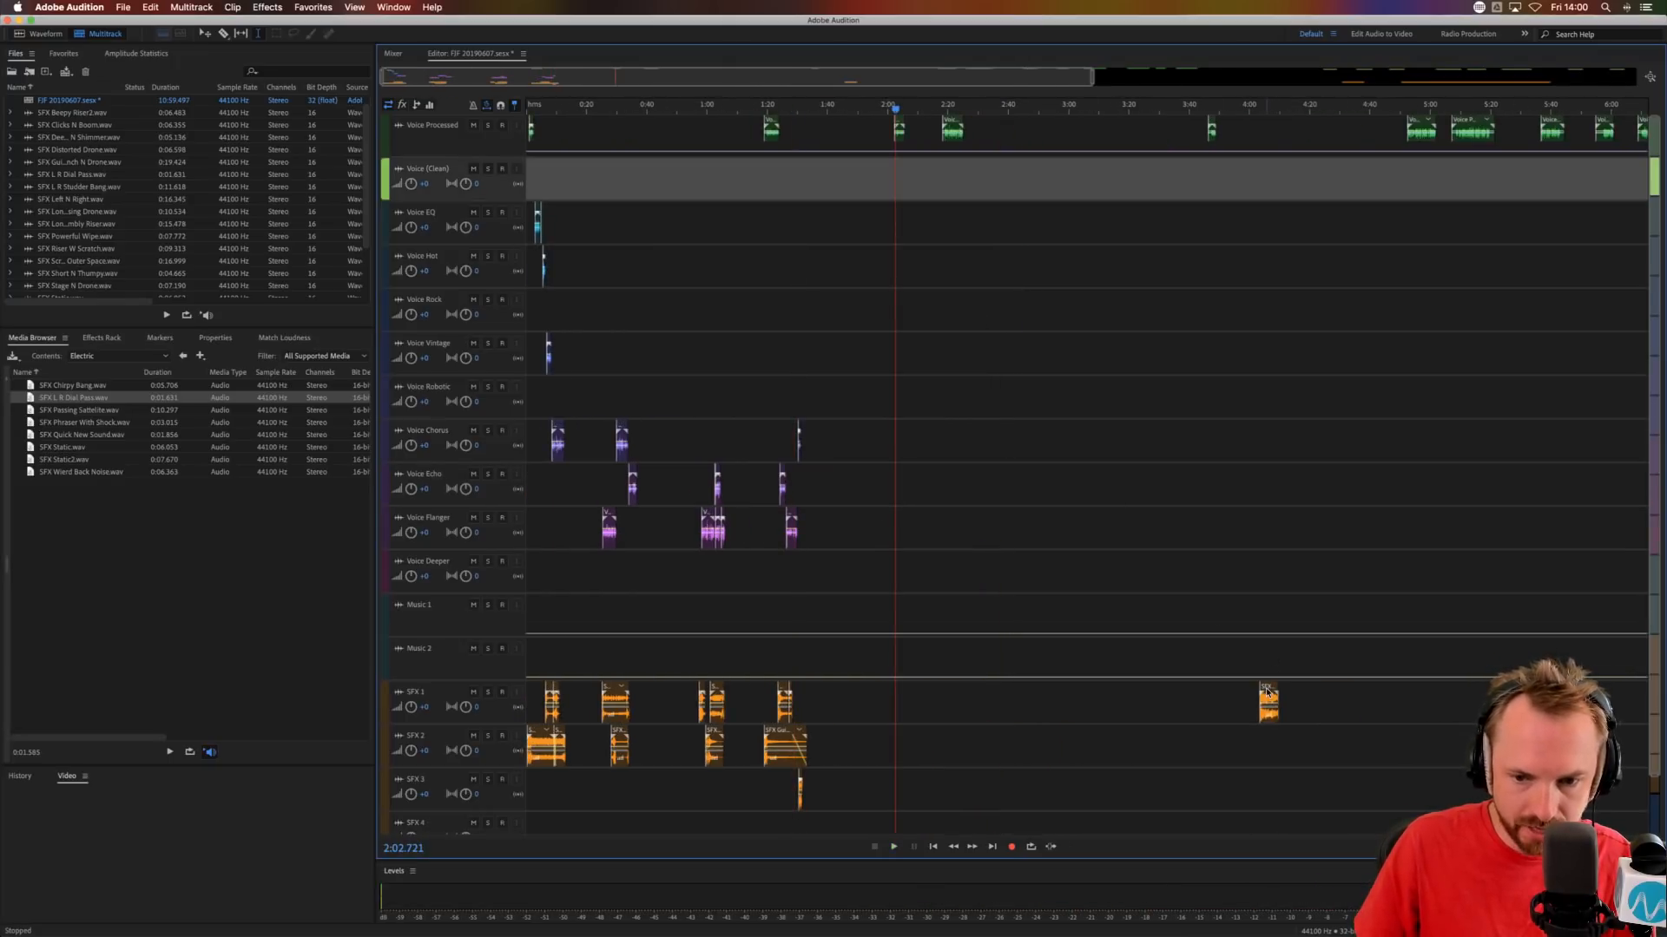
pyautogui.moveTo(1268, 692); pyautogui.dragTo(893, 673)
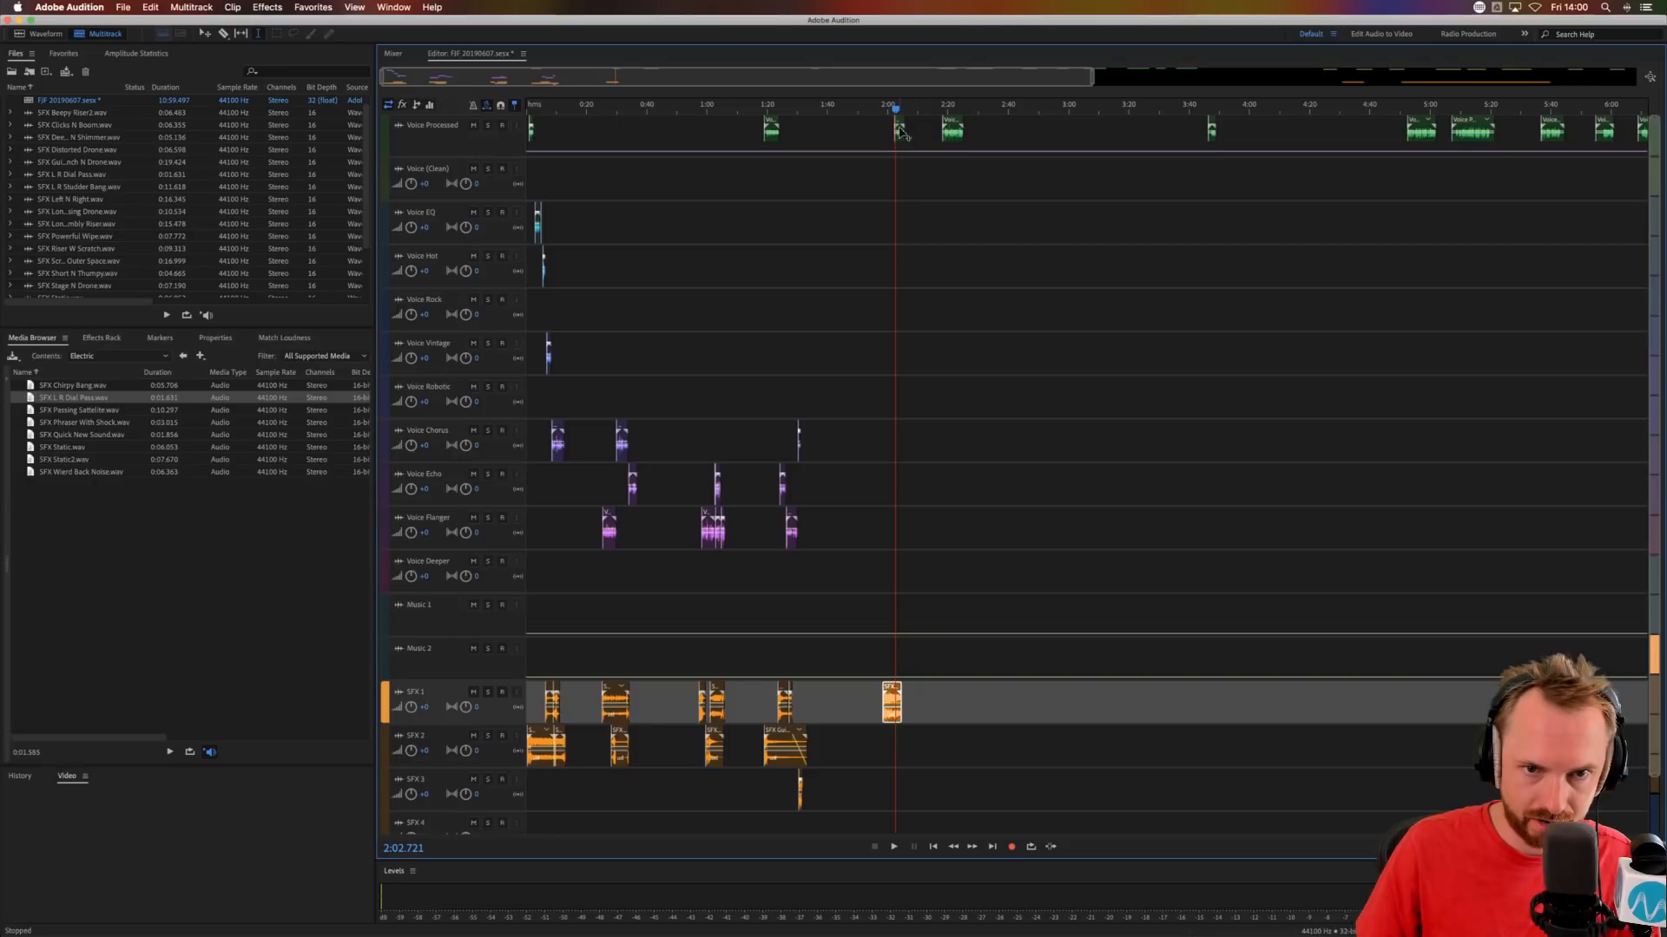
# Move the voice phrase near 2:02 to Voice Flanger, start the riser before it at about 2:00.9, and audition both.
pyautogui.scroll(10, 883, 100)
pyautogui.moveTo(1052, 119); pyautogui.dragTo(1028, 511)
pyautogui.moveTo(954, 687); pyautogui.dragTo(1033, 686)
pyautogui.click(973, 618)
pyautogui.press('space')
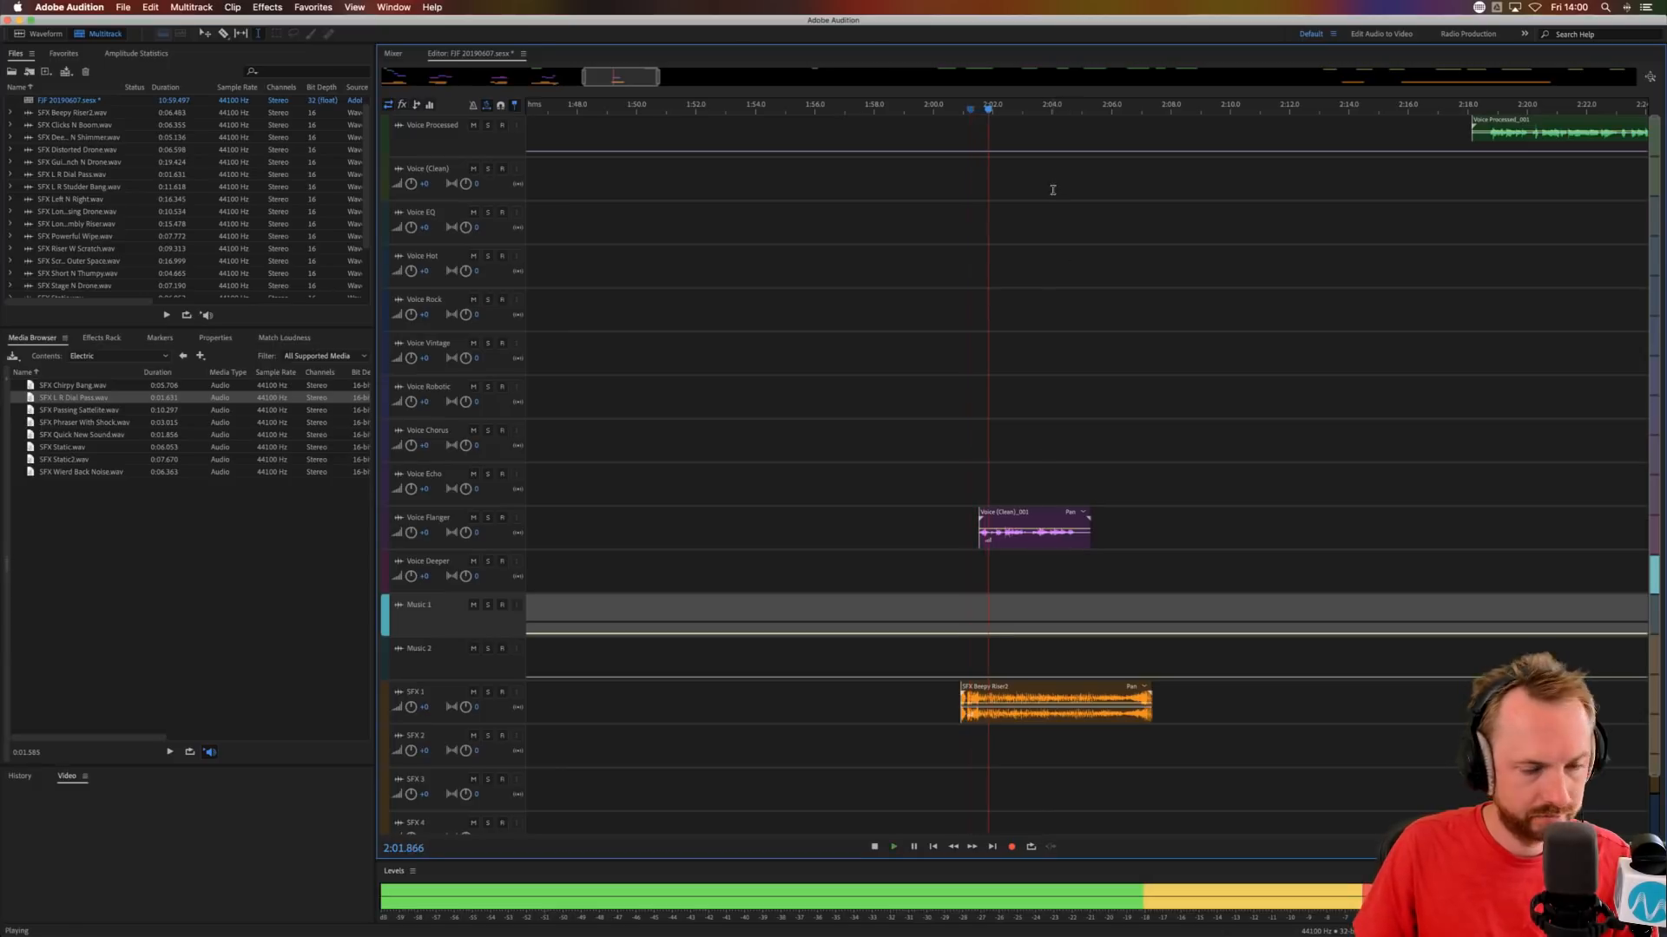
pyautogui.scroll(4, 994, 109)
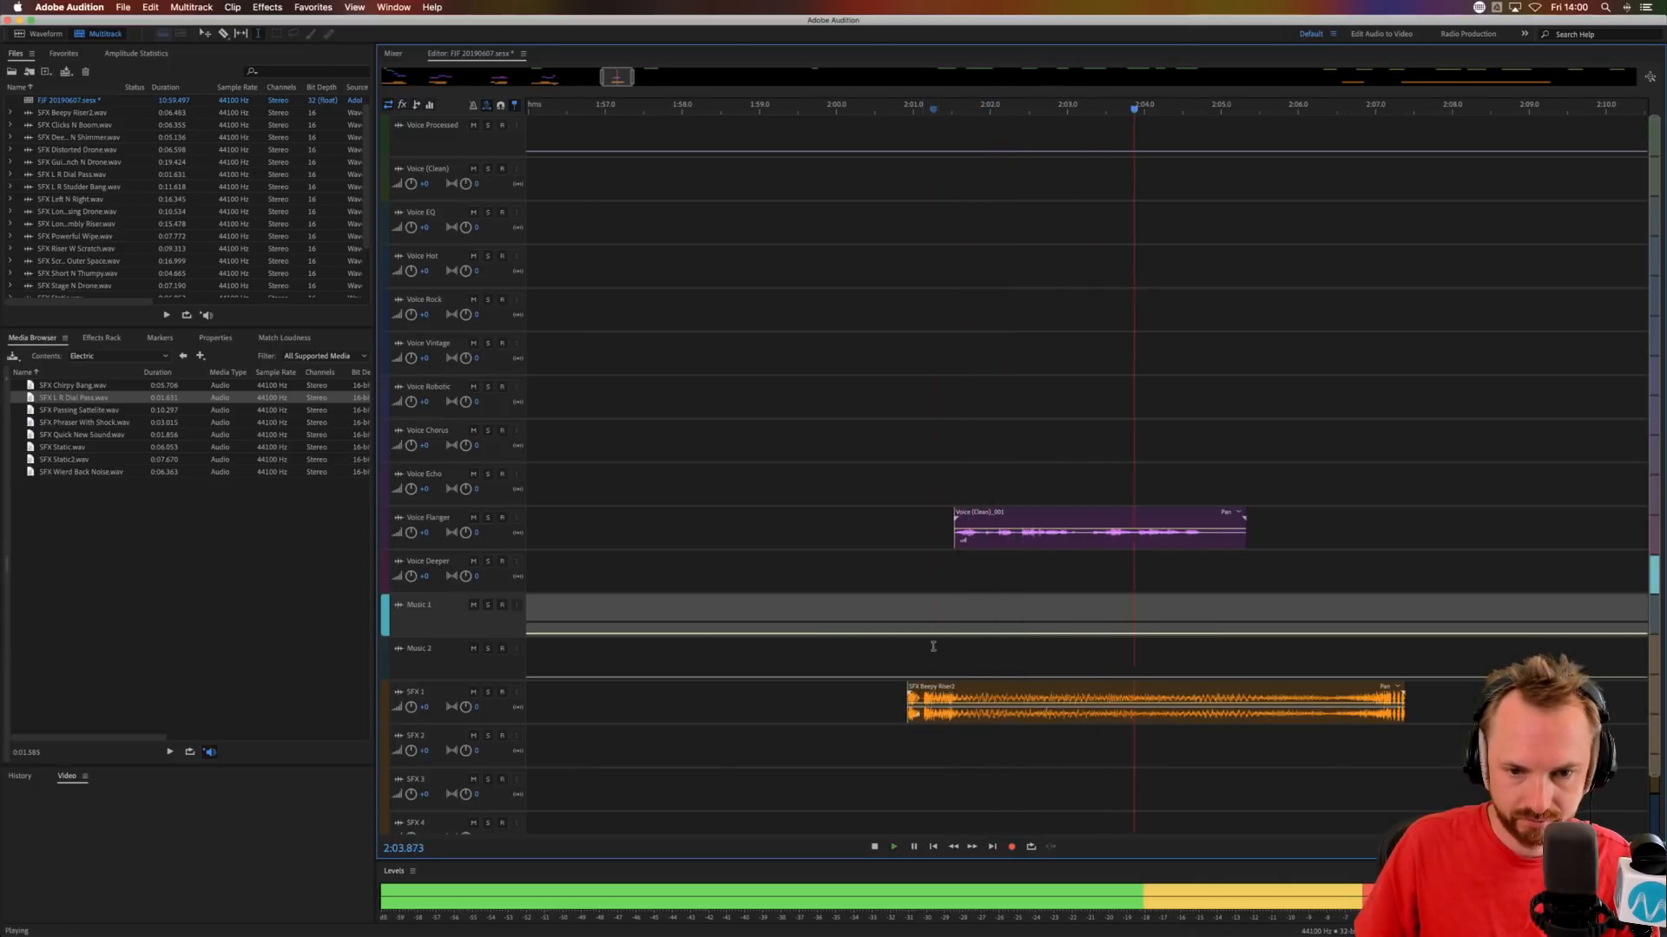
pyautogui.press('space')
# Copy the Voice Flanger phrase onto the Voice Deeper track at about 2:01.4 and audition the layered voices.
pyautogui.moveTo(978, 510); pyautogui.dragTo(985, 556)
pyautogui.click(897, 532)
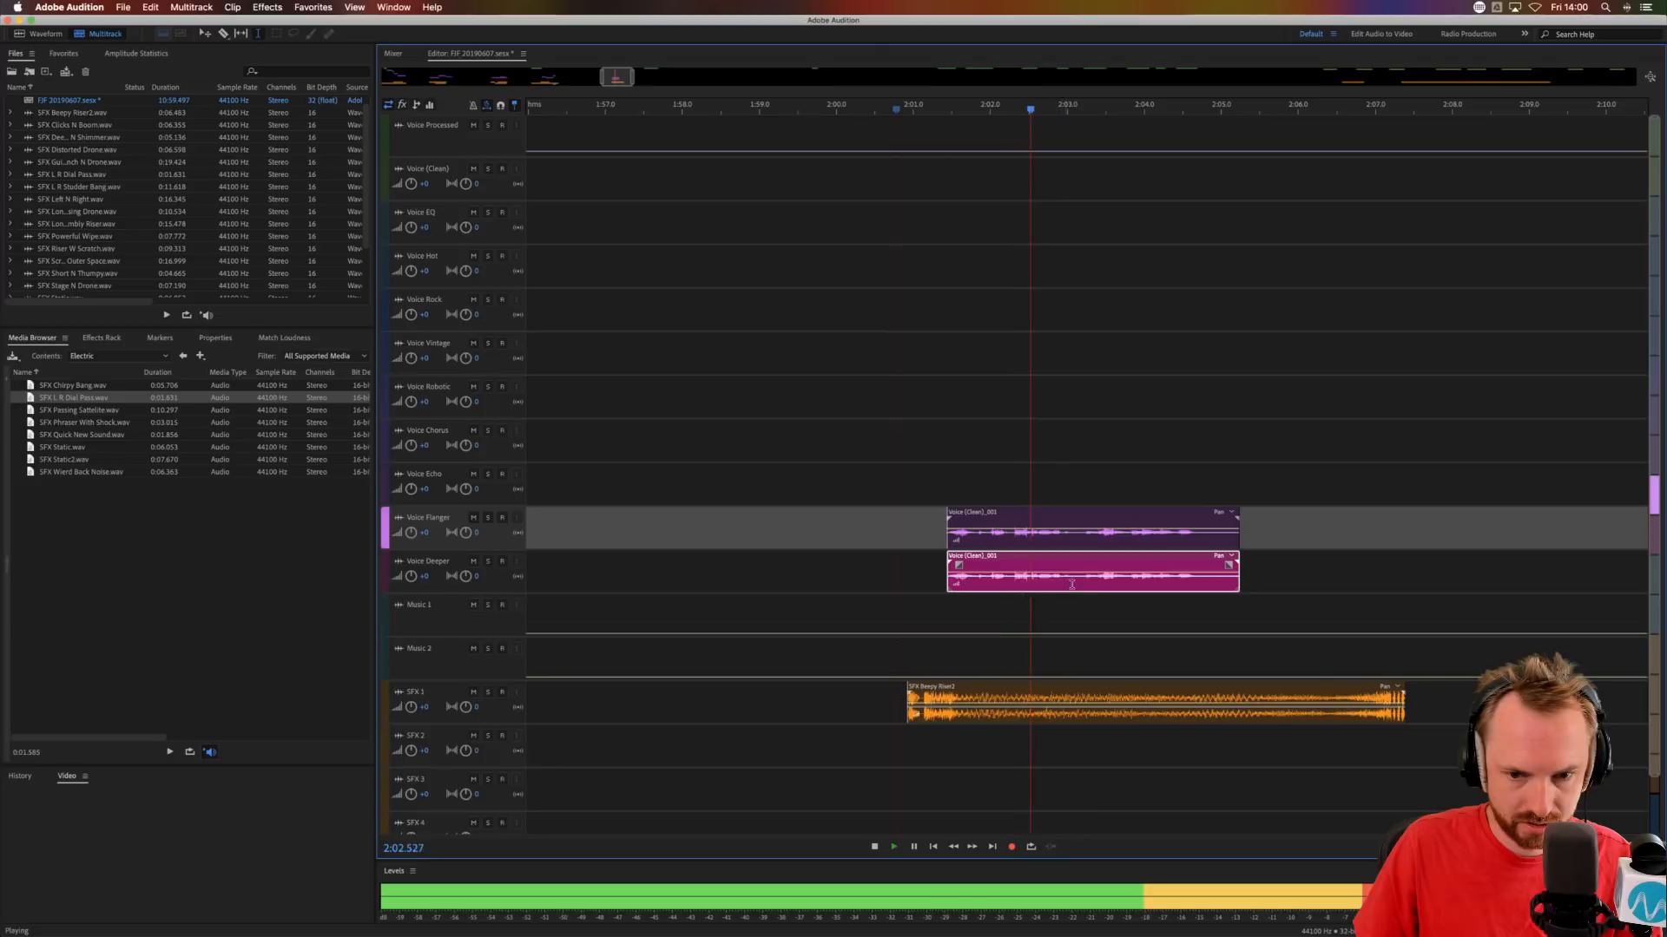
pyautogui.press('space')
# Delete the Voice Deeper copy after about 2:03.1 and audition from 2:01.092.
pyautogui.moveTo(1076, 584); pyautogui.dragTo(1373, 587)
pyautogui.press('Delete')
pyautogui.click(957, 611)
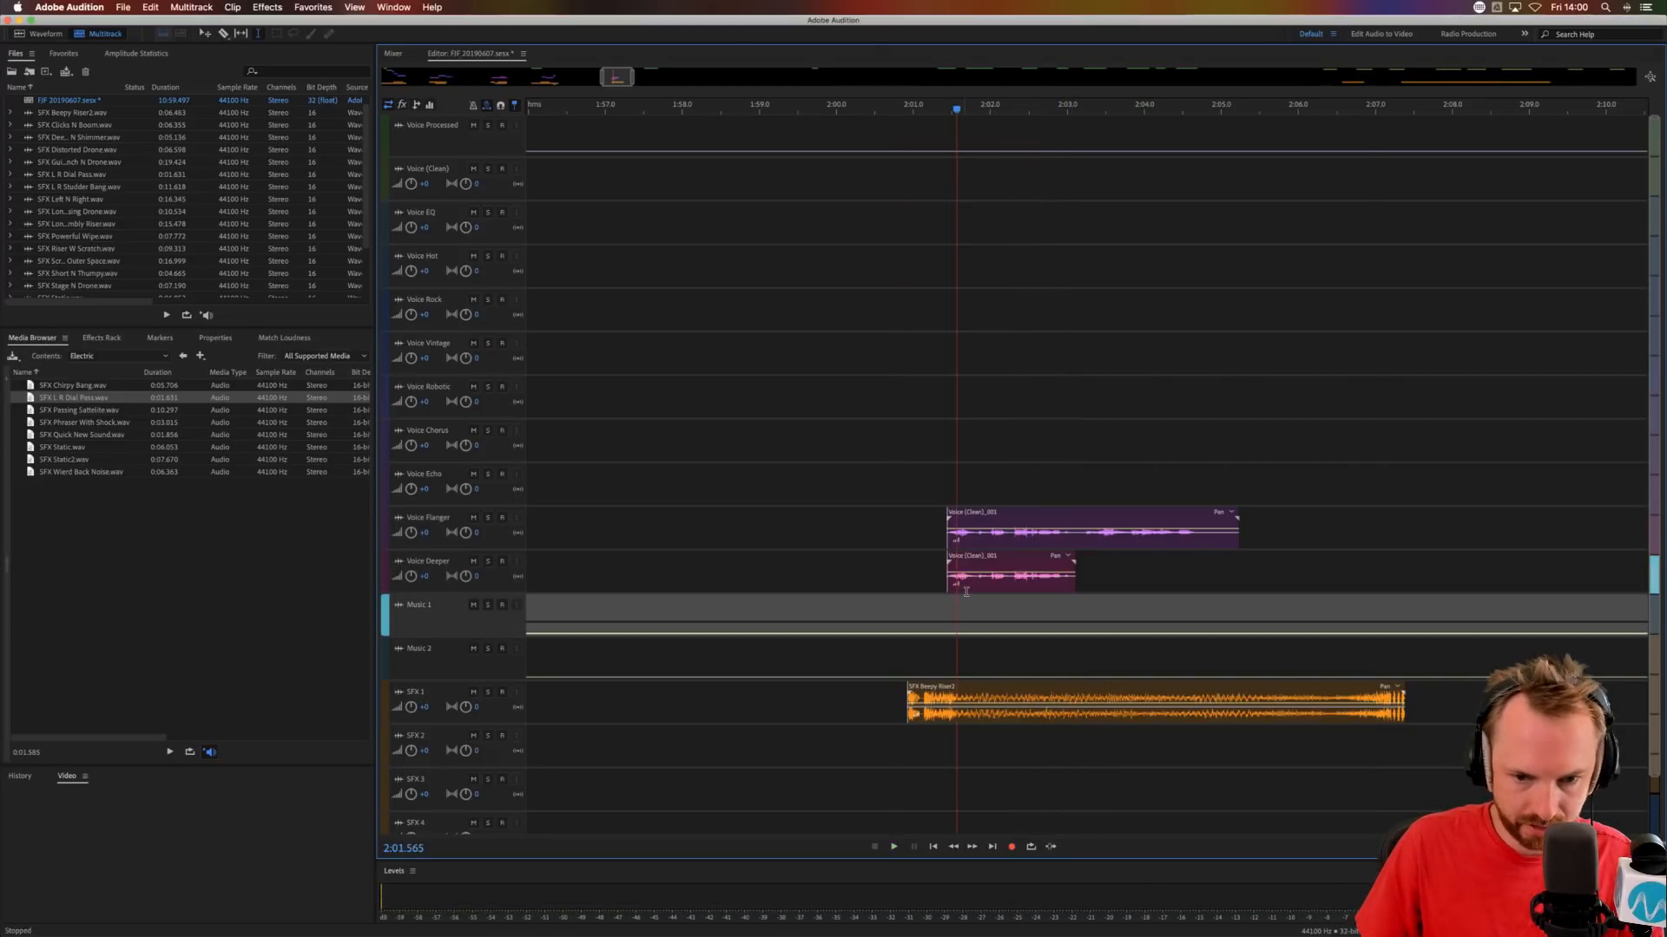
pyautogui.click(968, 577)
pyautogui.click(923, 584)
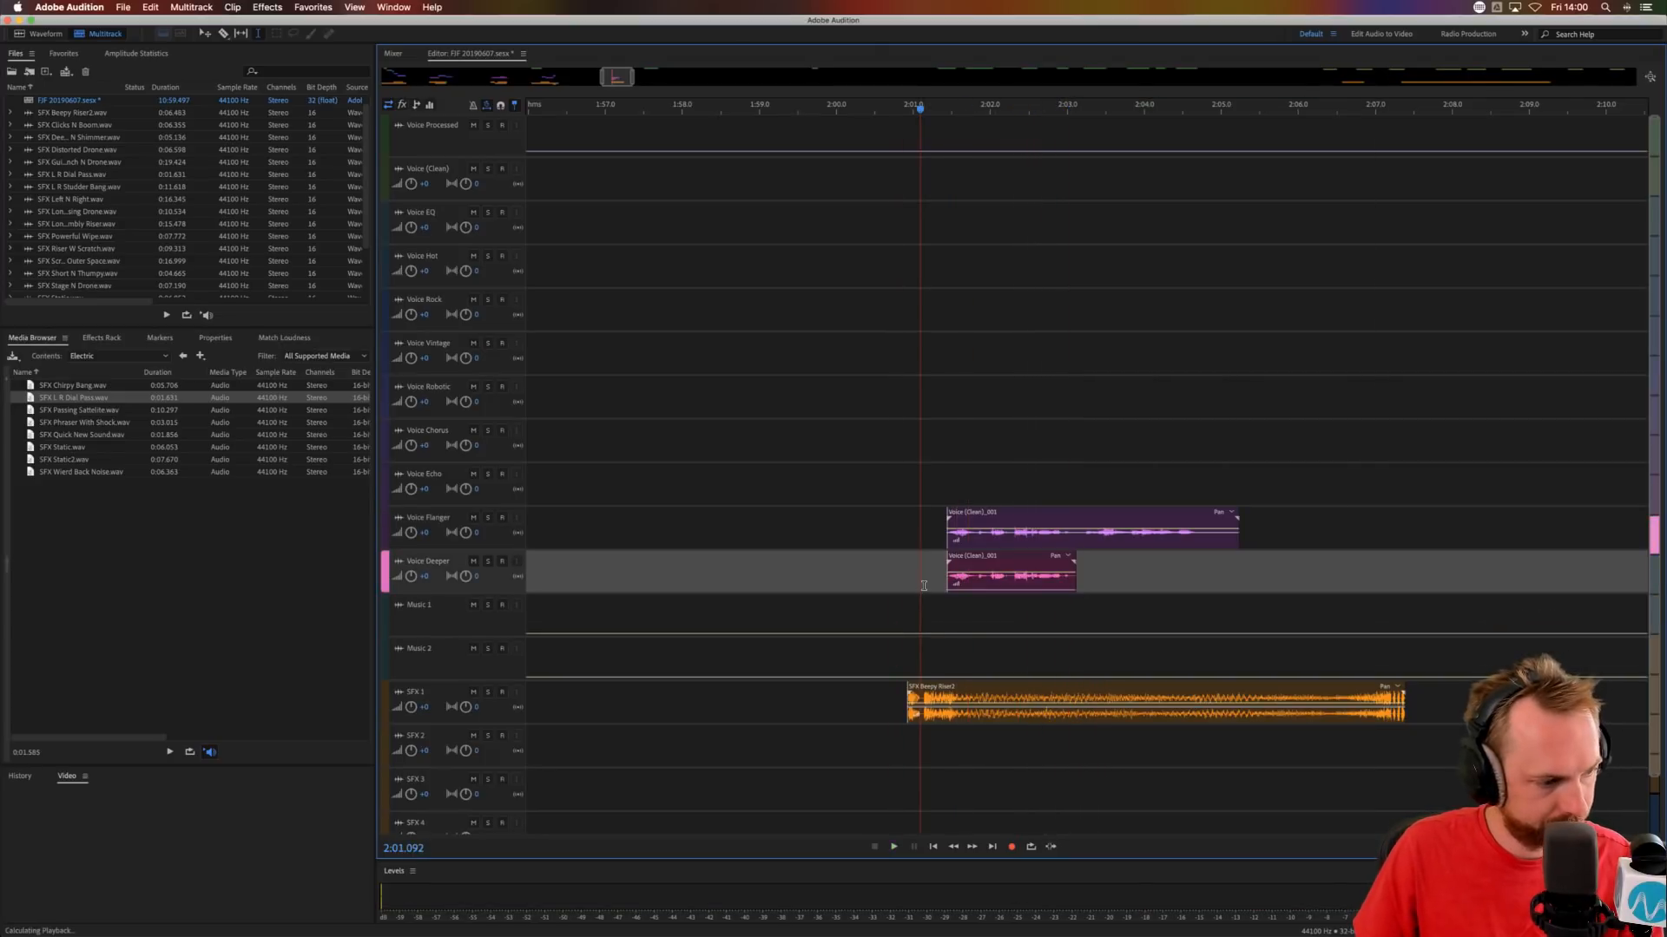
pyautogui.press('space')
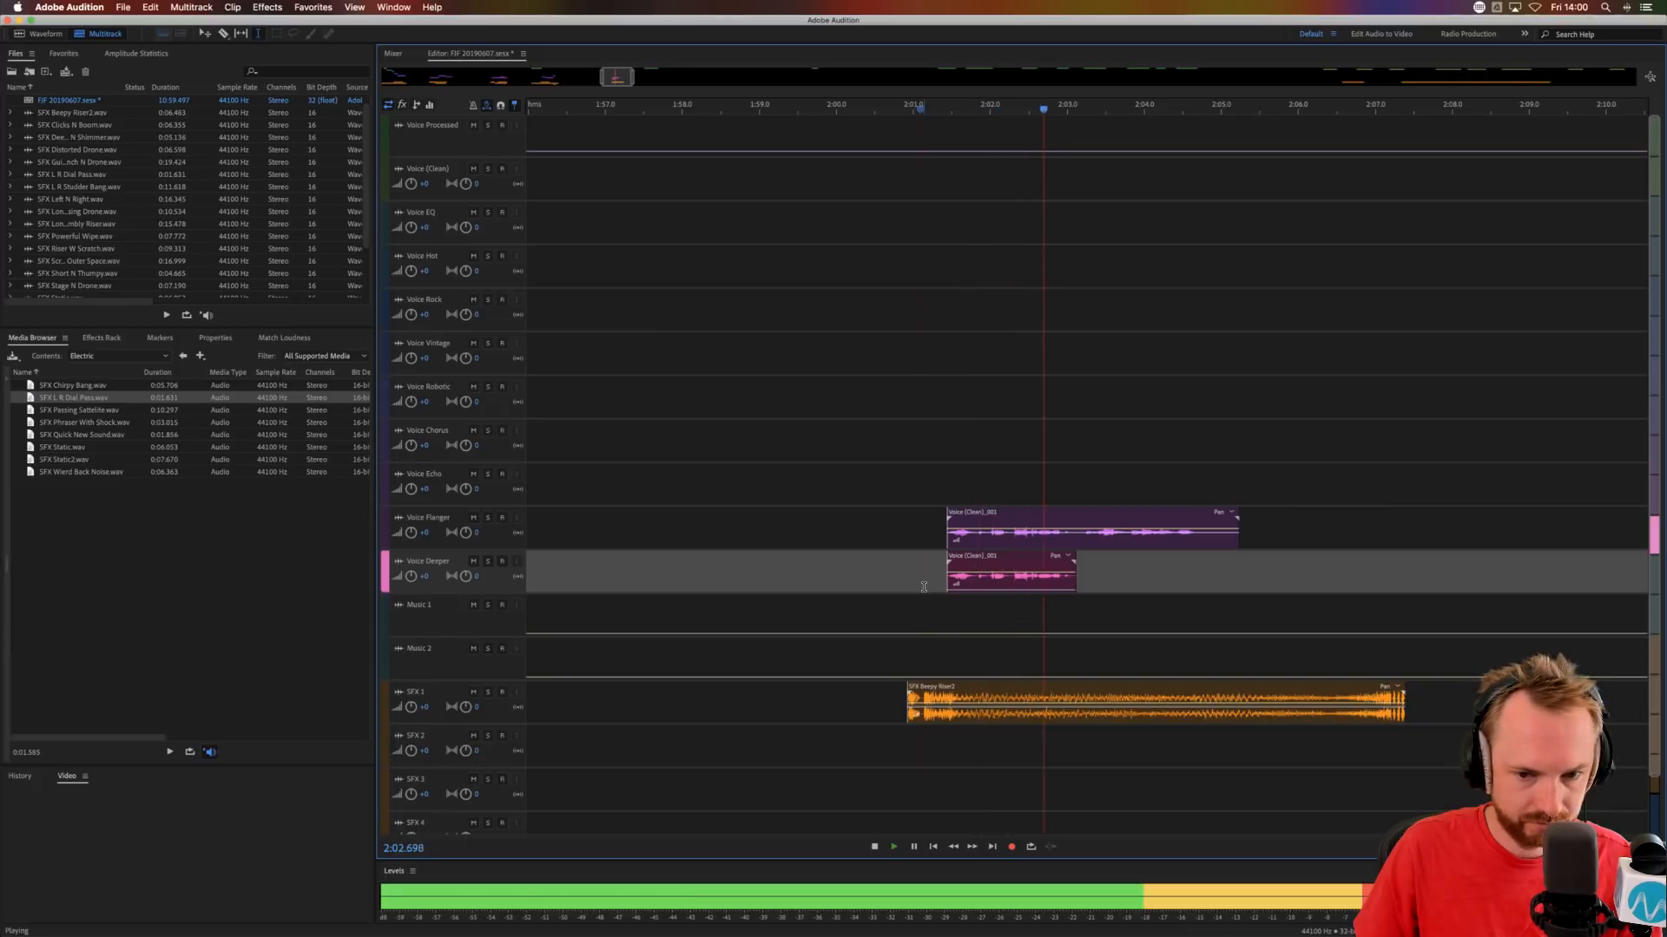
pyautogui.press('space')
# Shorten SFX Beepy Riser2 by cutting out a middle section and crossfading the parts to end at about 2:05.2, and audition from 2:00.889.
pyautogui.moveTo(1013, 703)
pyautogui.mouseDown()
pyautogui.moveTo(1190, 703)
pyautogui.moveTo(1130, 703)
pyautogui.moveTo(1169, 682)
pyautogui.moveTo(991, 694)
pyautogui.mouseUp()
pyautogui.press('Delete')
pyautogui.click(1182, 785)
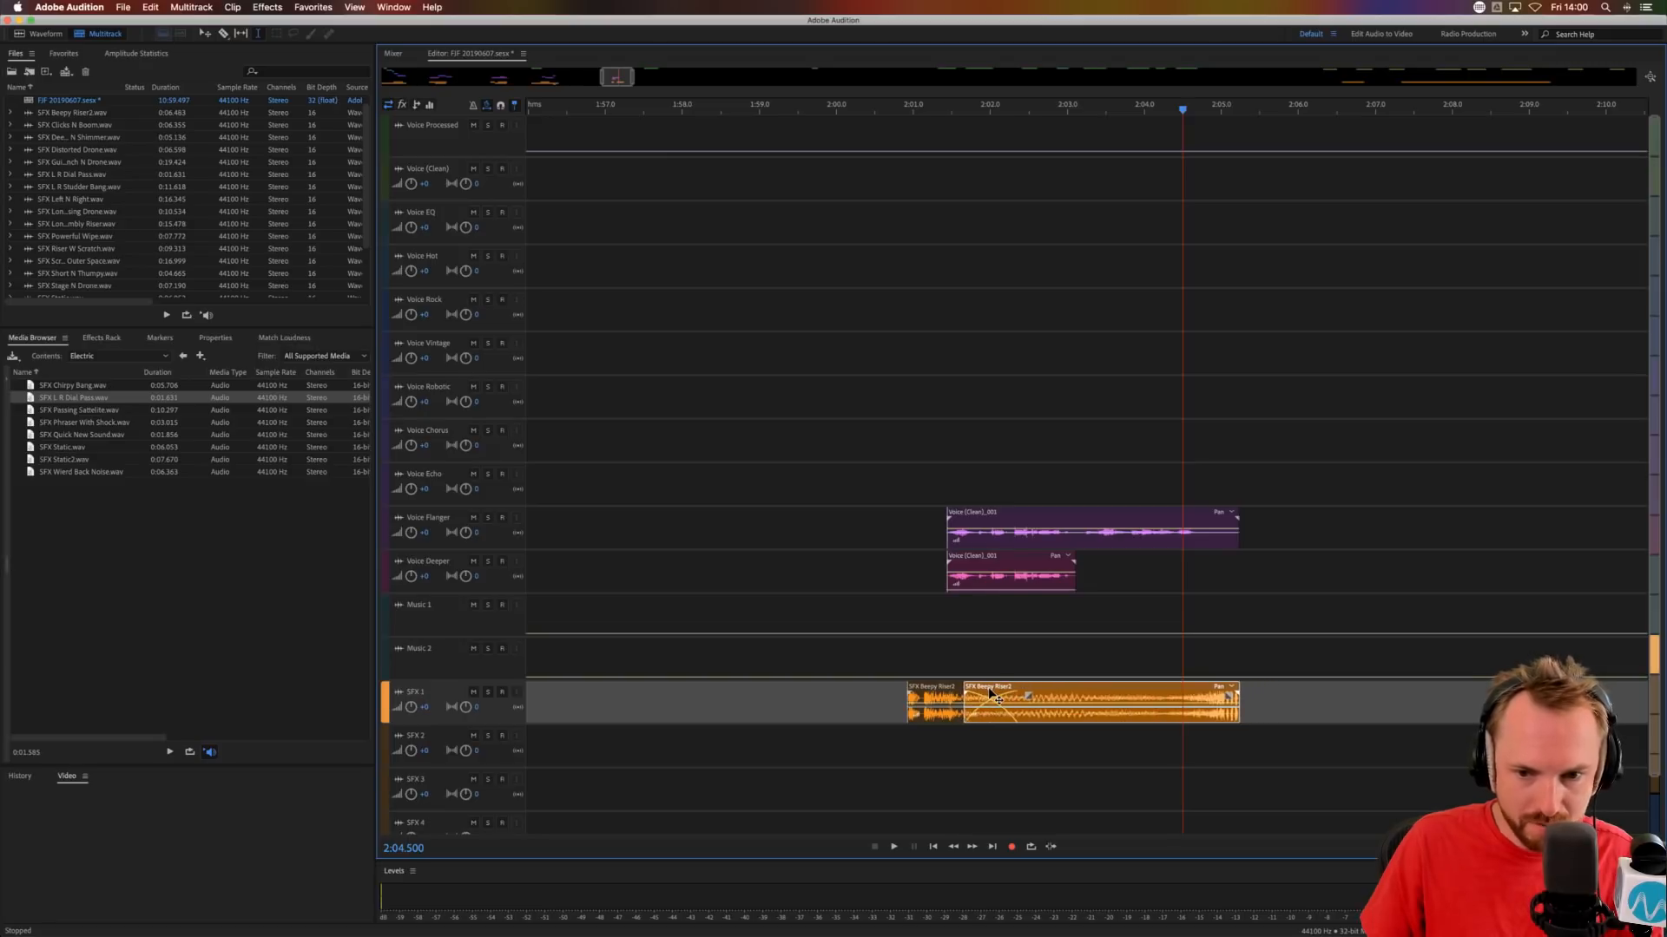
pyautogui.click(904, 584)
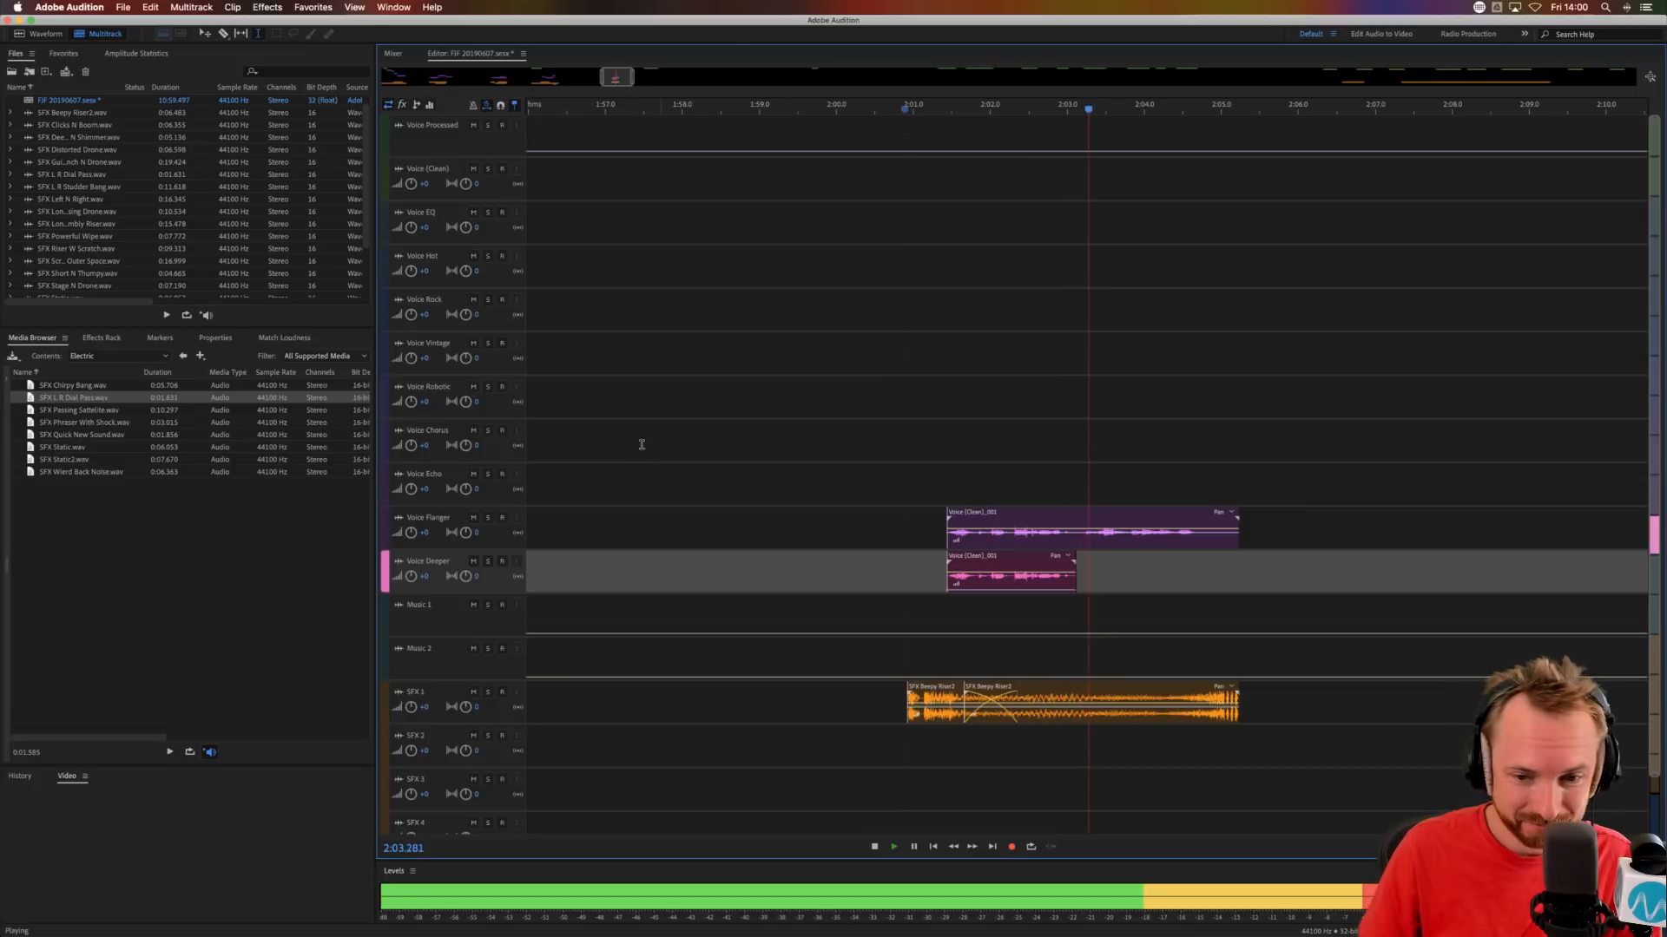
pyautogui.press('space')
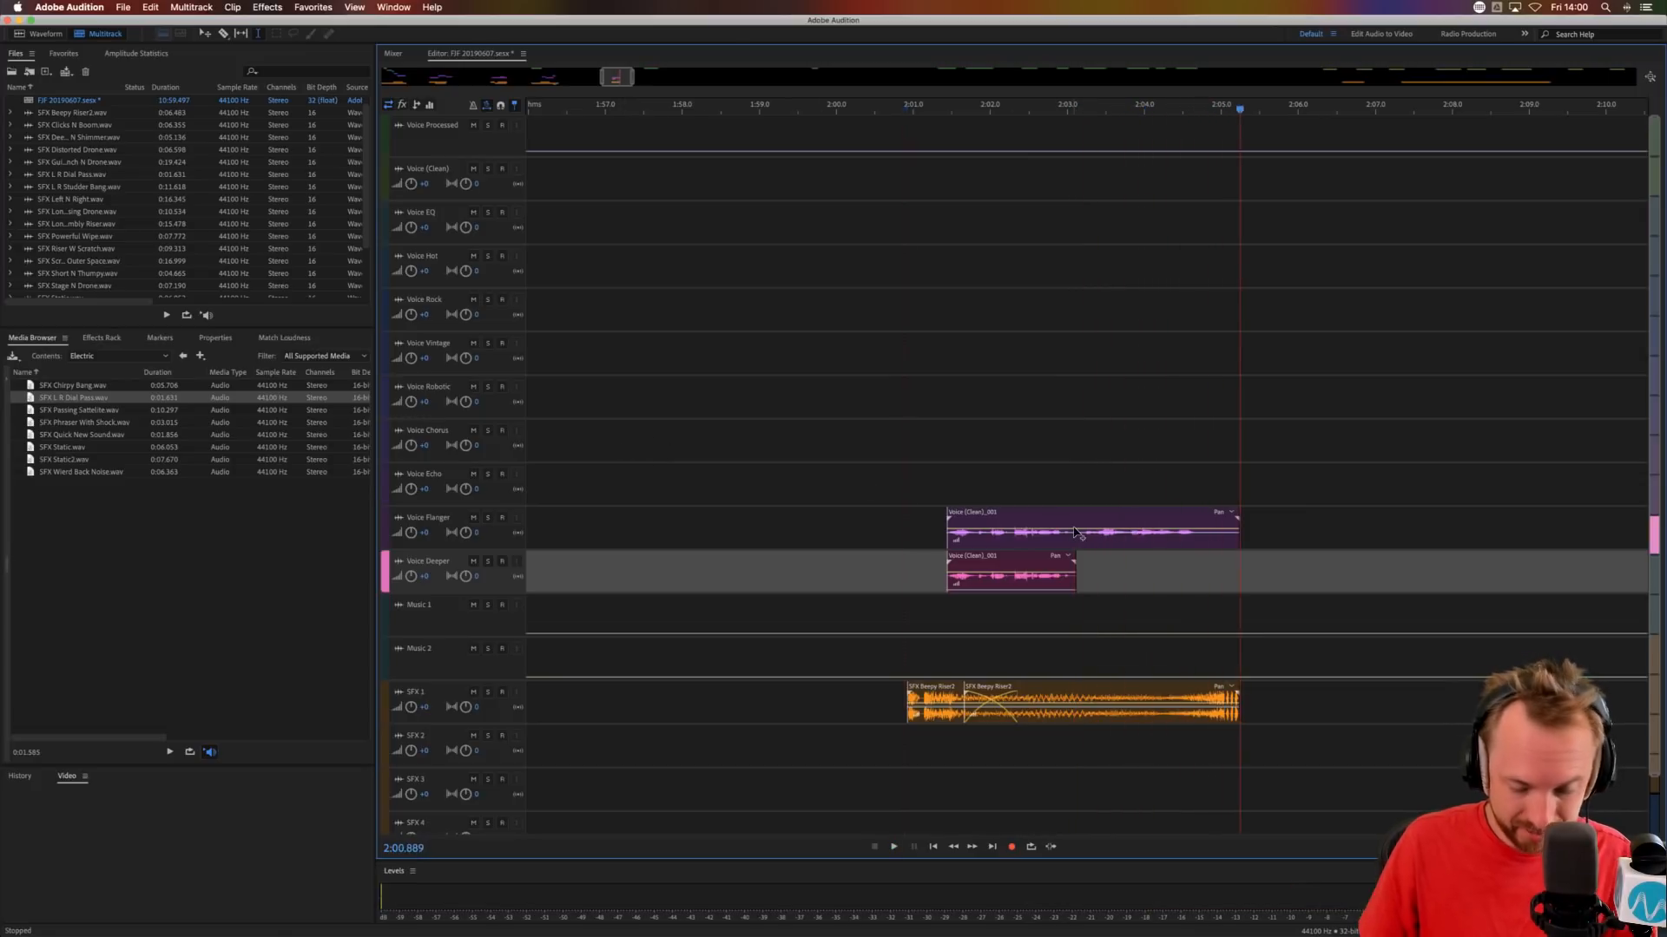
# Split the Voice Flanger clip at 2:03.079 and move its second part to Voice Hot at about 2:02.9.
pyautogui.click(1074, 539)
pyautogui.press('super+k')
pyautogui.moveTo(1126, 543); pyautogui.dragTo(1114, 281)
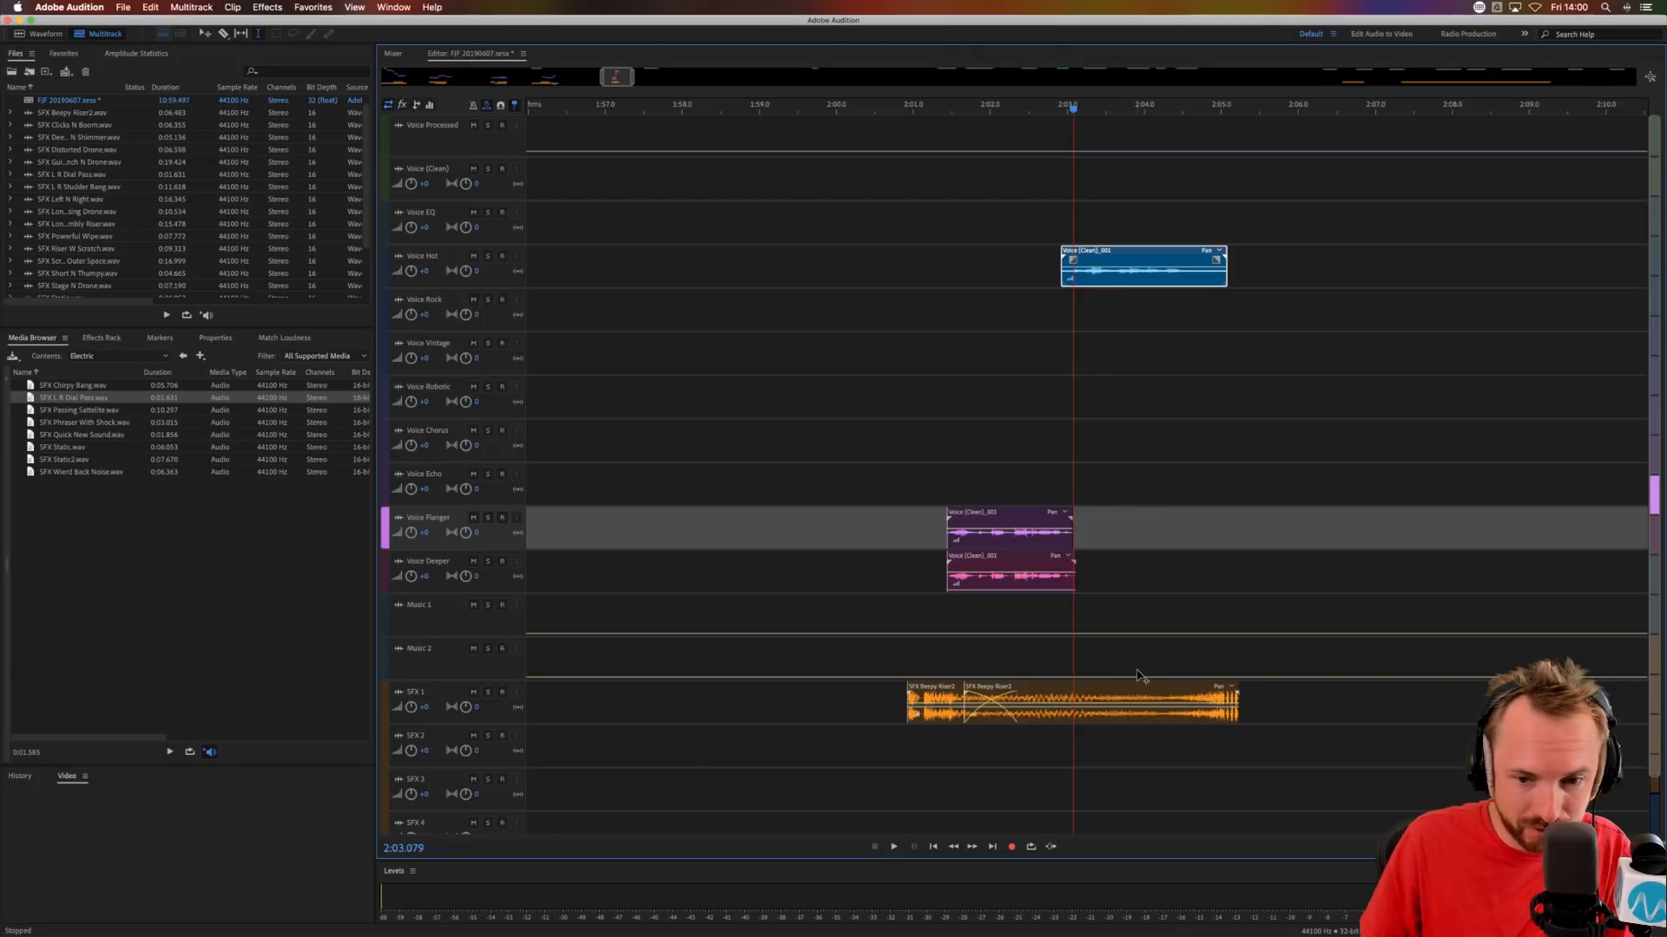
# Shift the second riser part earlier to about 2:01.3 and audition from 2:03.079.
pyautogui.moveTo(1144, 688); pyautogui.dragTo(1115, 688)
pyautogui.click(938, 632)
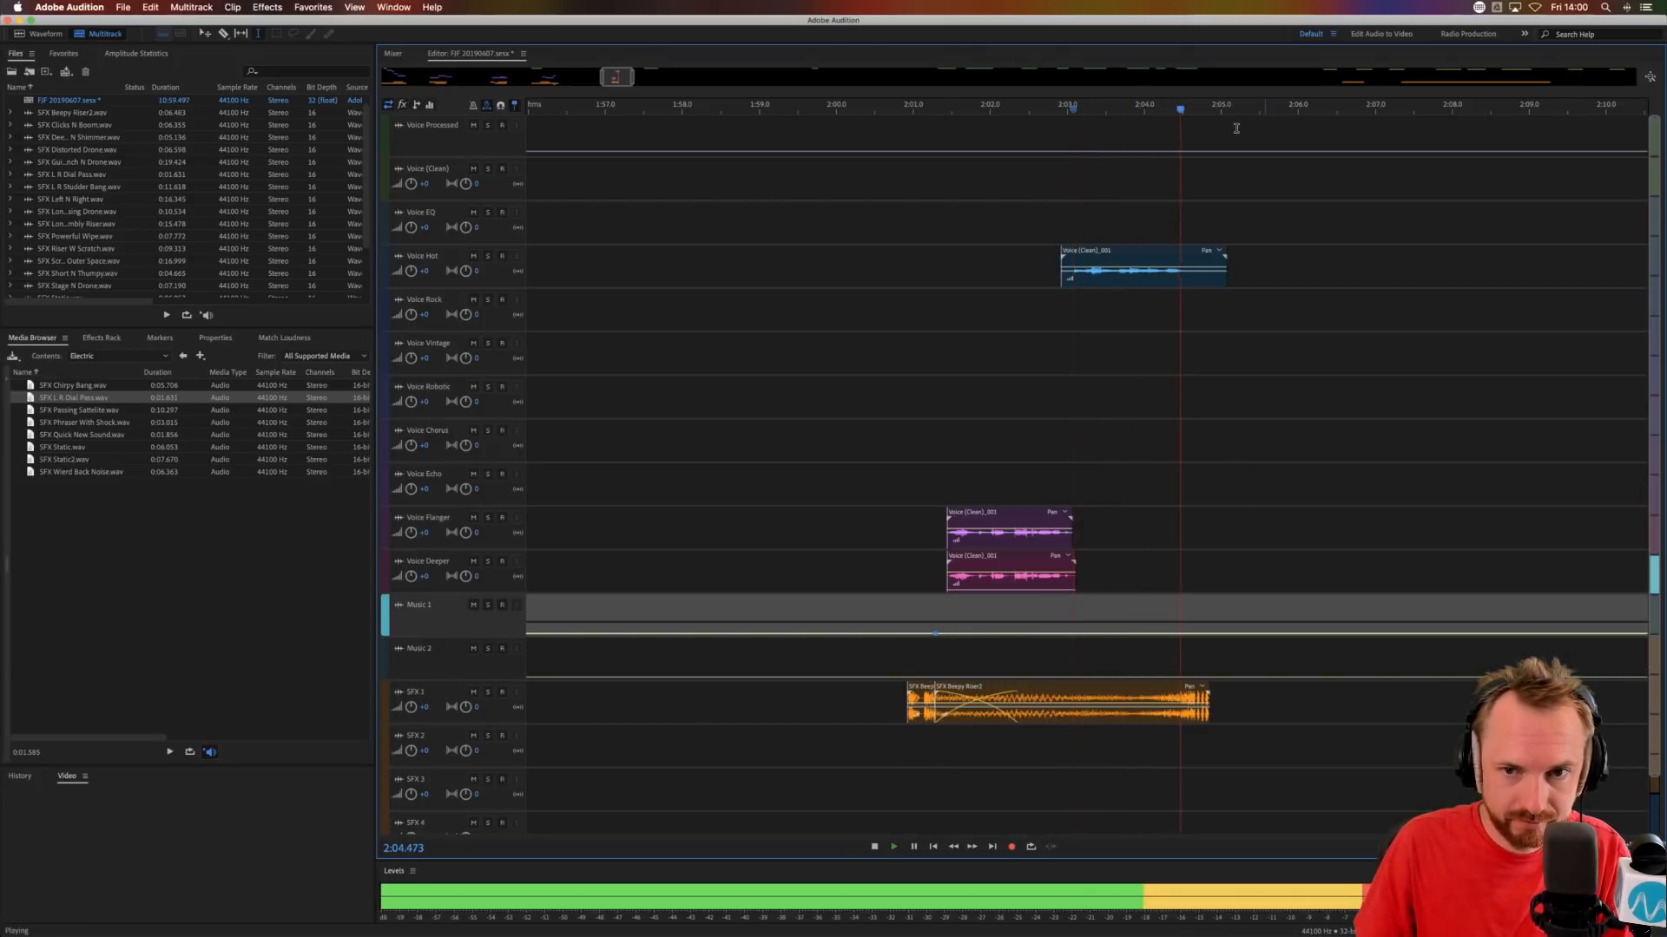
pyautogui.press('space')
# Bring the SFX Deep Drone N Shimmer clip to about 3:04 on SFX 1 and the next Voice Processed clip to about 2:56.
pyautogui.press('\\')
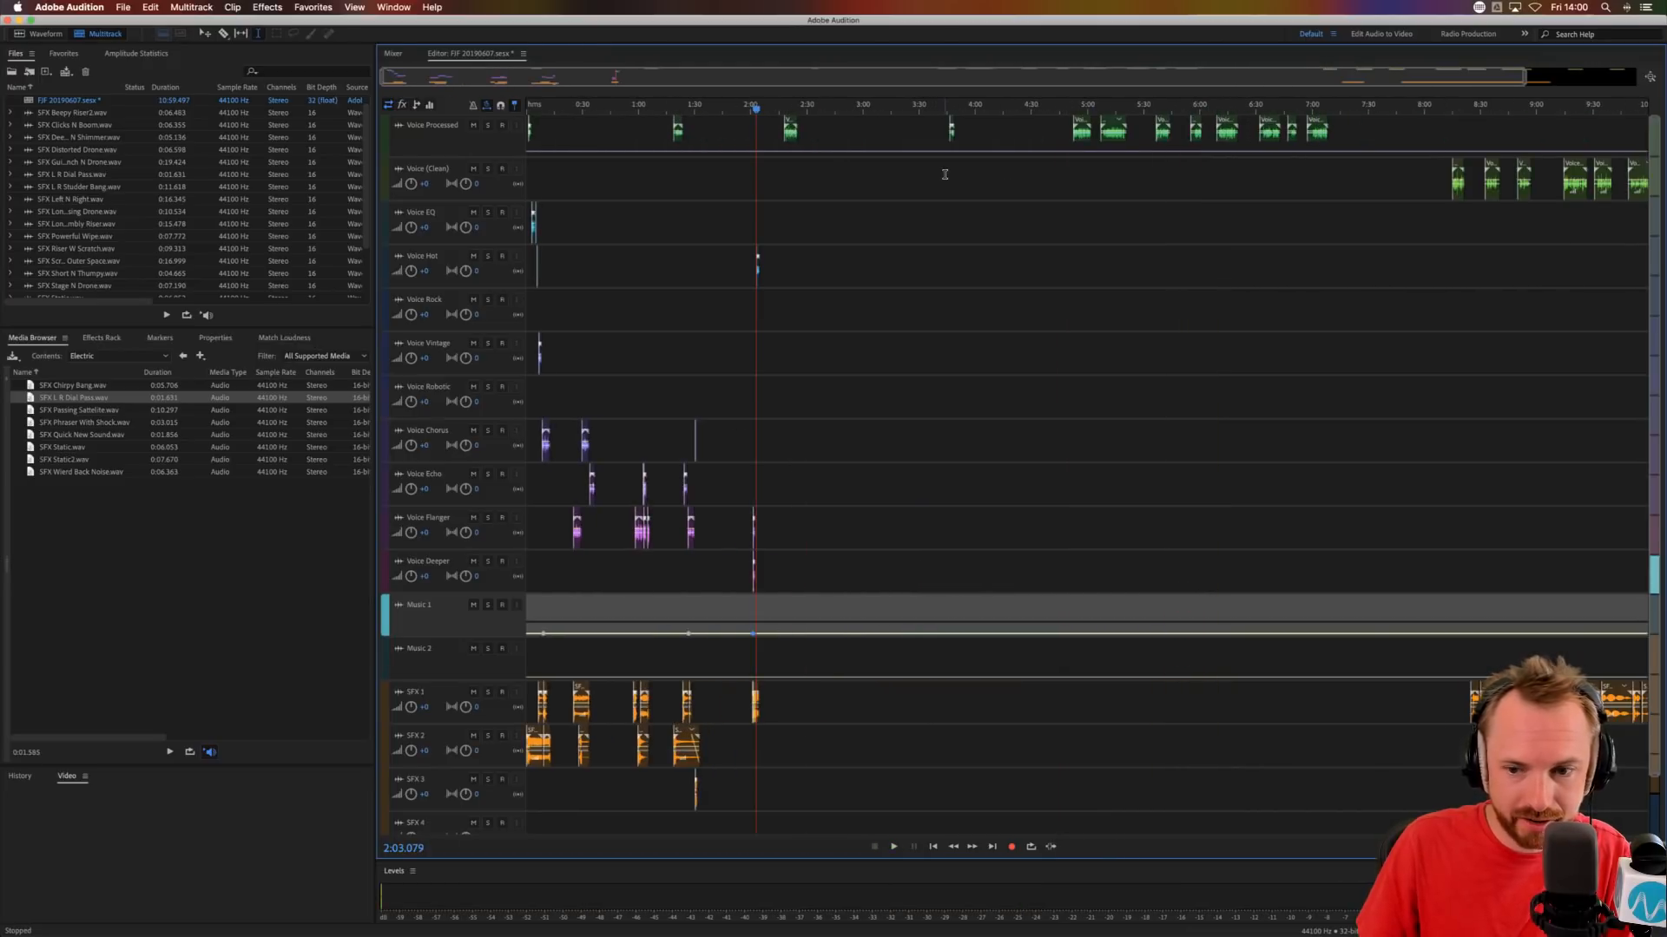
pyautogui.click(944, 175)
pyautogui.click(1476, 691)
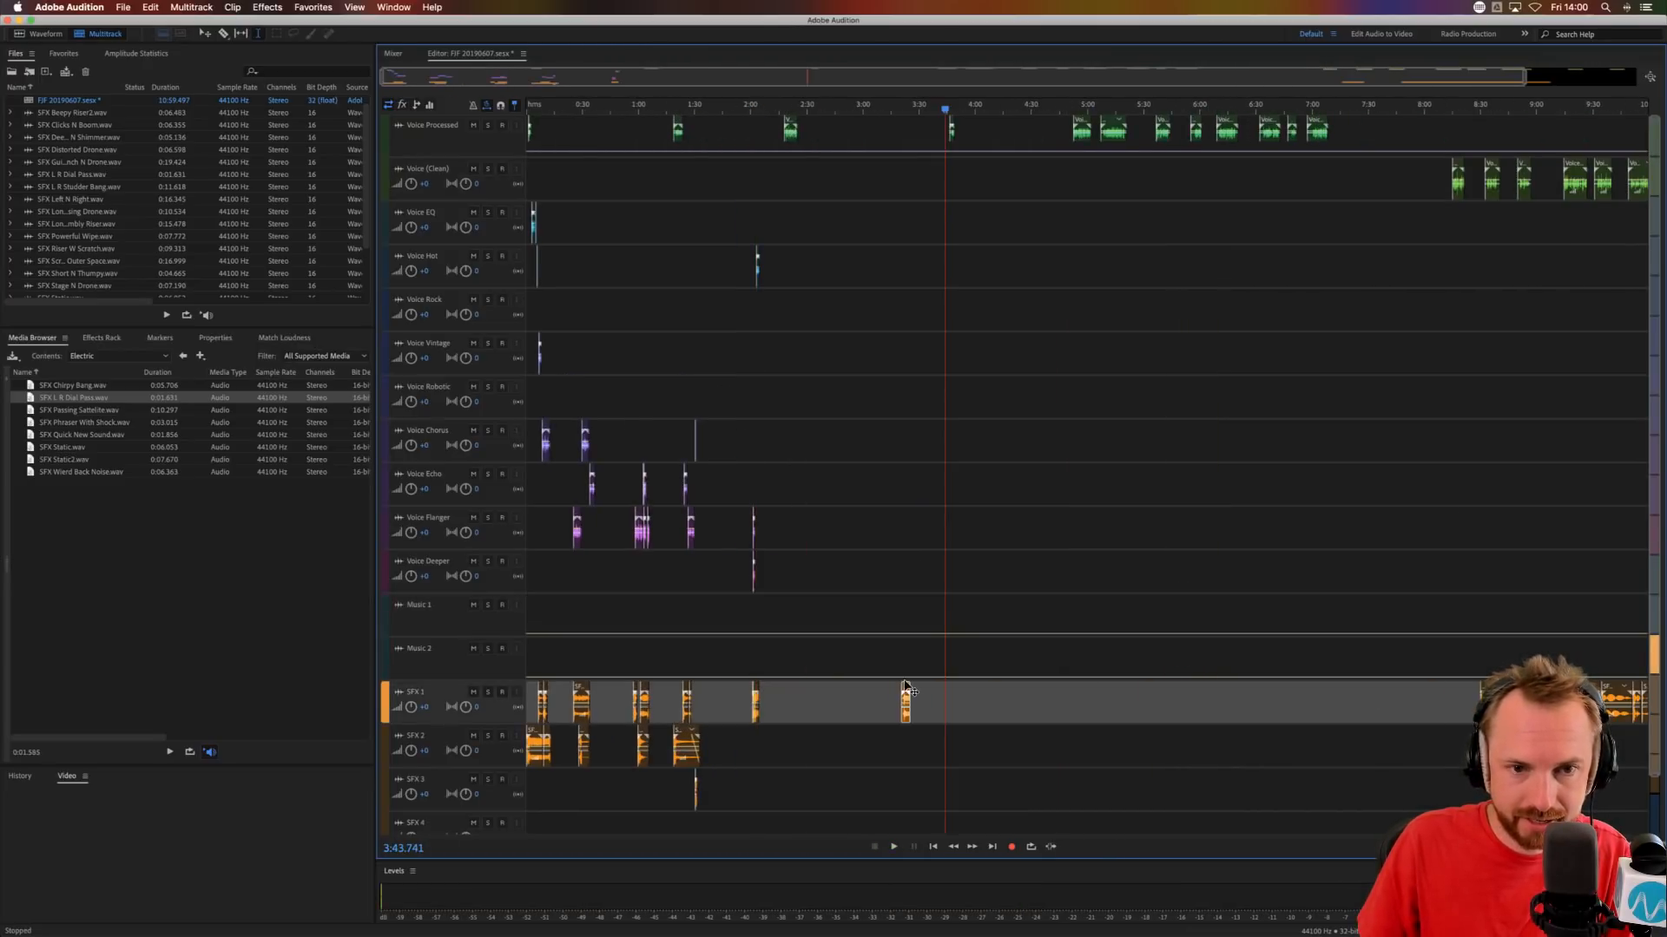
pyautogui.moveTo(907, 690); pyautogui.dragTo(876, 690)
pyautogui.moveTo(950, 122); pyautogui.dragTo(865, 122)
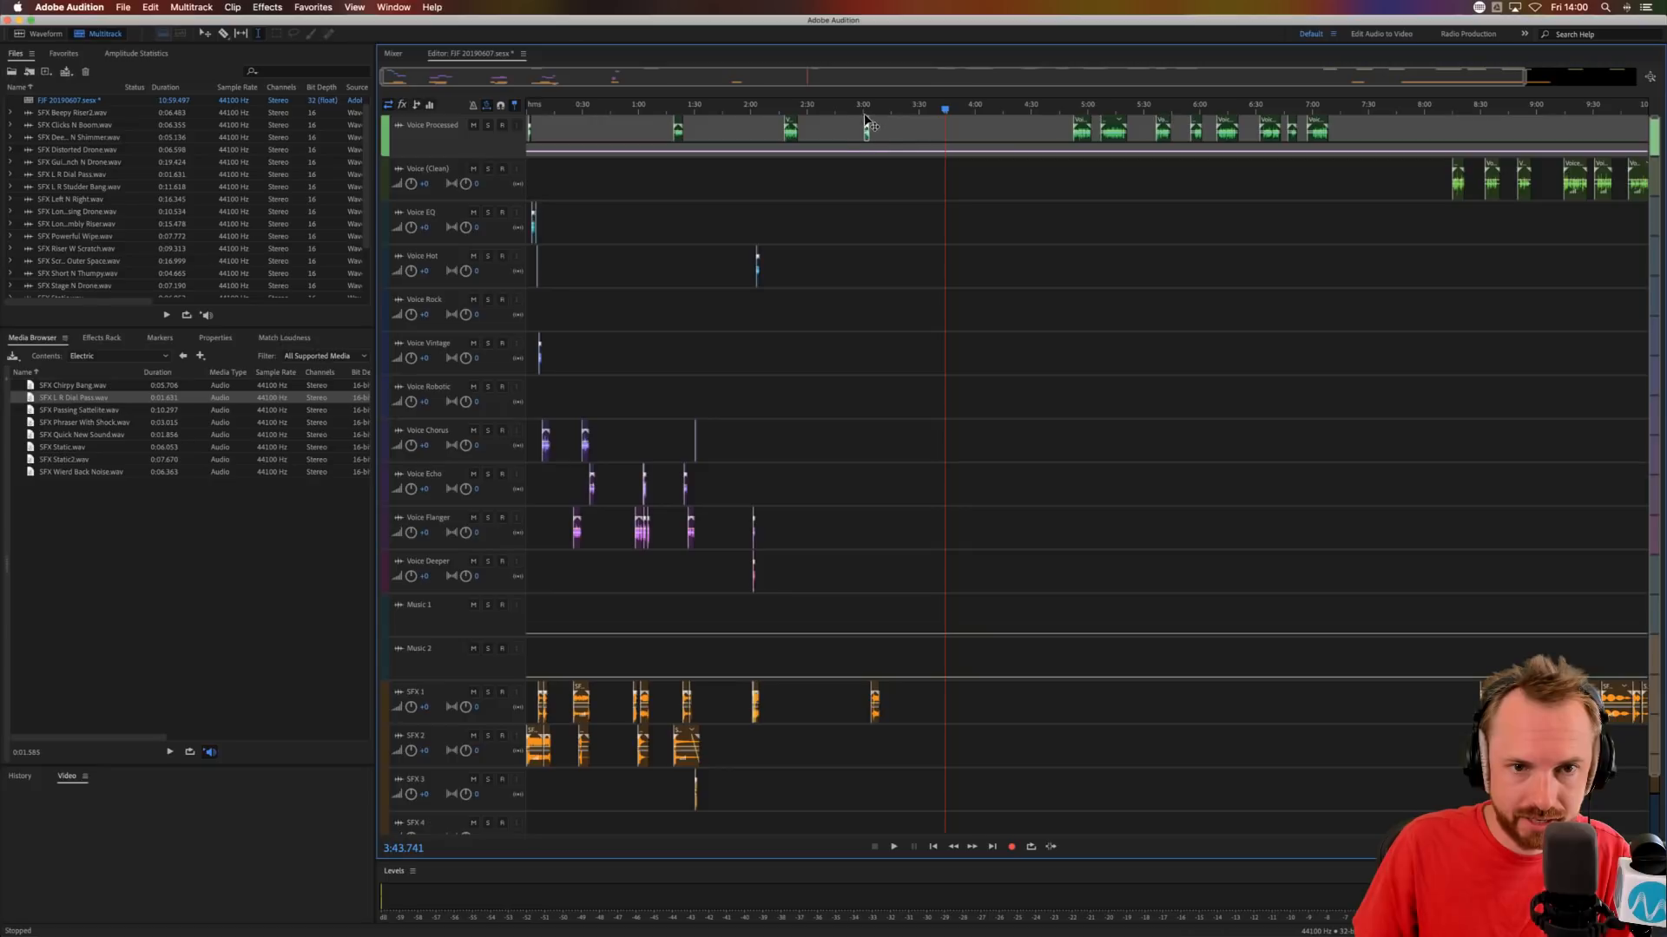
# Place SFX Deep Drone N Shimmer under the voice phrase, starting at about 2:56.1, and audition them together.
pyautogui.click(851, 107)
pyautogui.scroll(8, 851, 107)
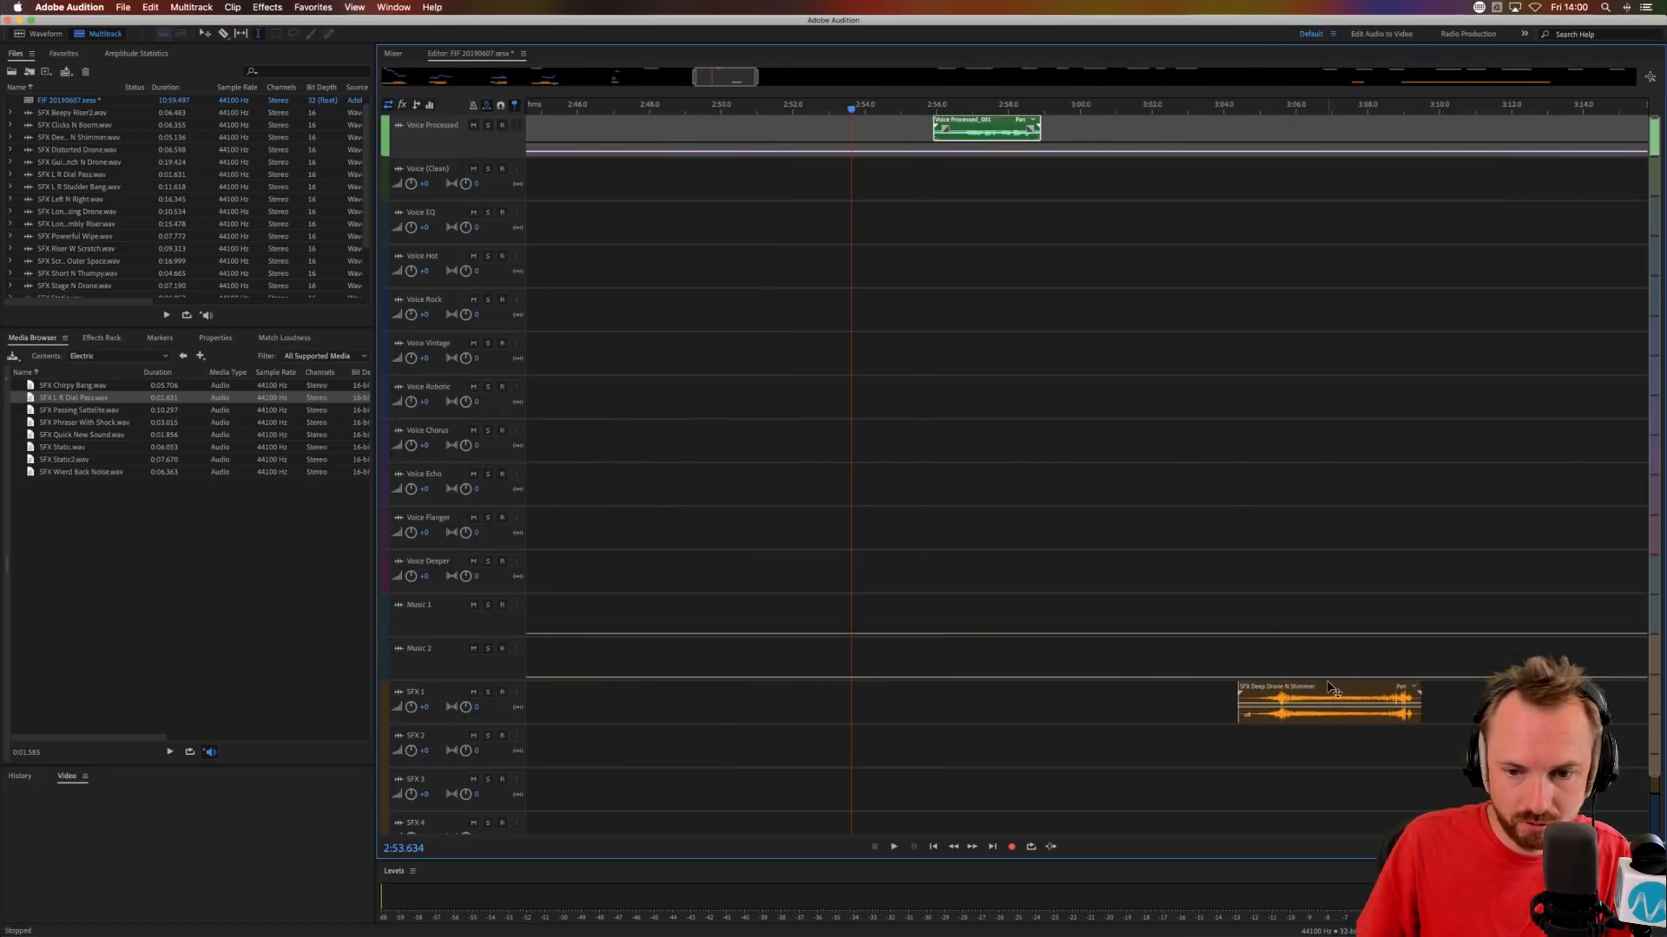
pyautogui.moveTo(1332, 690); pyautogui.dragTo(1033, 690)
pyautogui.click(946, 590)
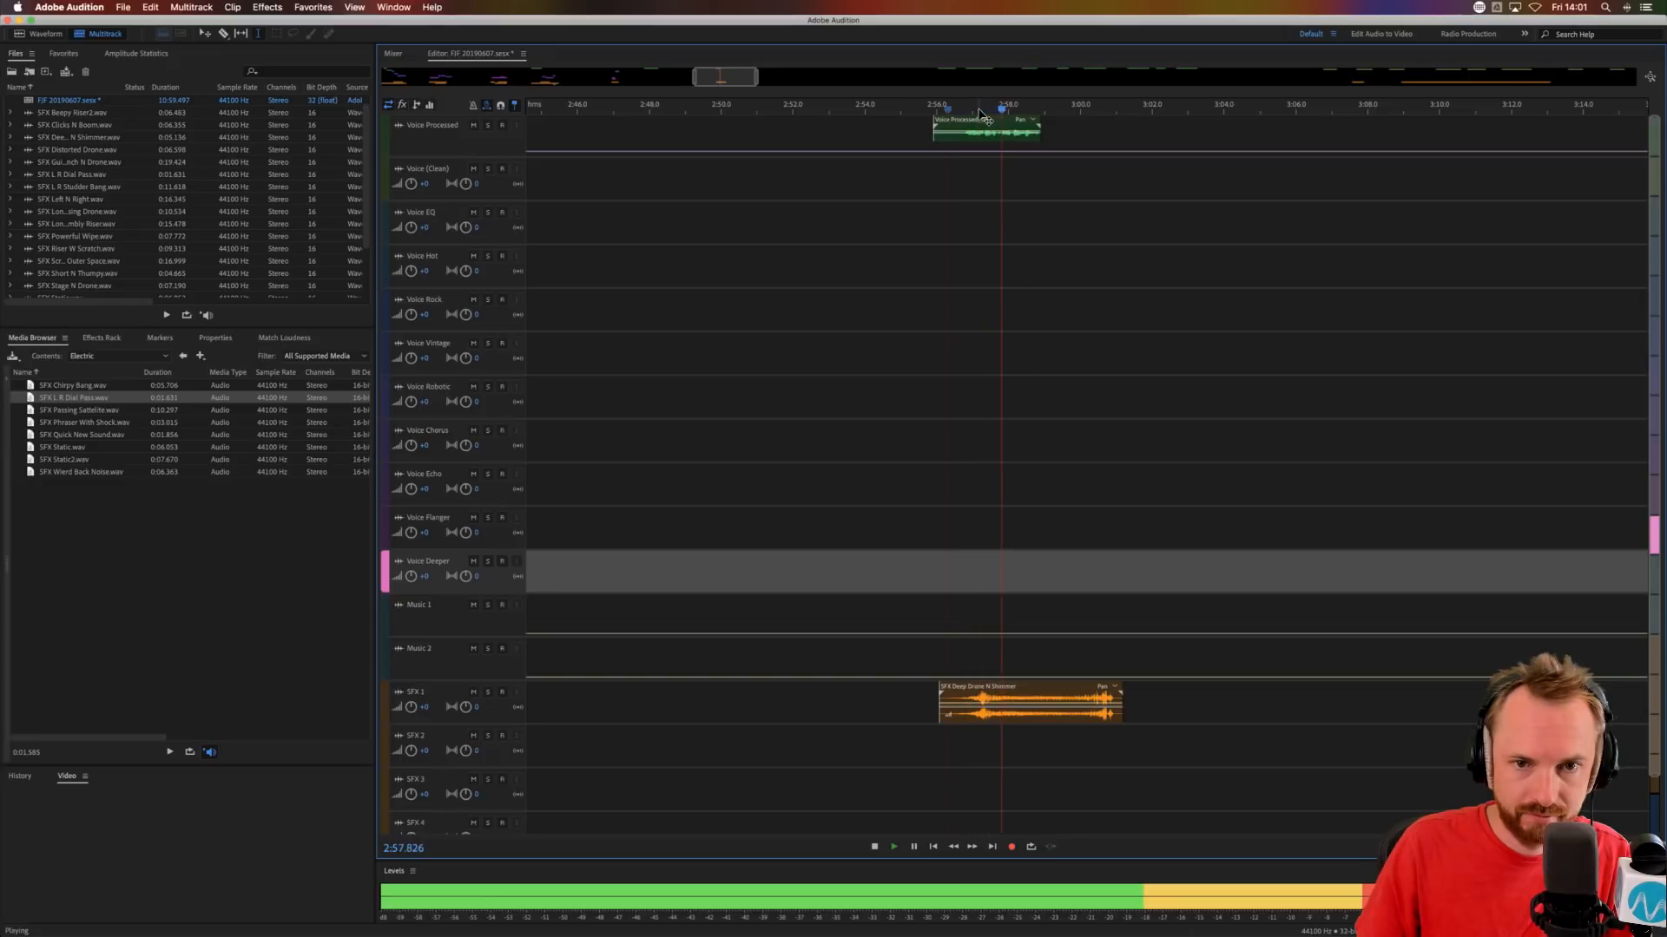
pyautogui.press('space')
# Nudge the Voice Processed phrase later to about 2:56.5 and audition it against the drone again.
pyautogui.moveTo(994, 121); pyautogui.dragTo(1014, 121)
pyautogui.press('space')
pyautogui.scroll(4, 997, 109)
pyautogui.scroll(1, 997, 109)
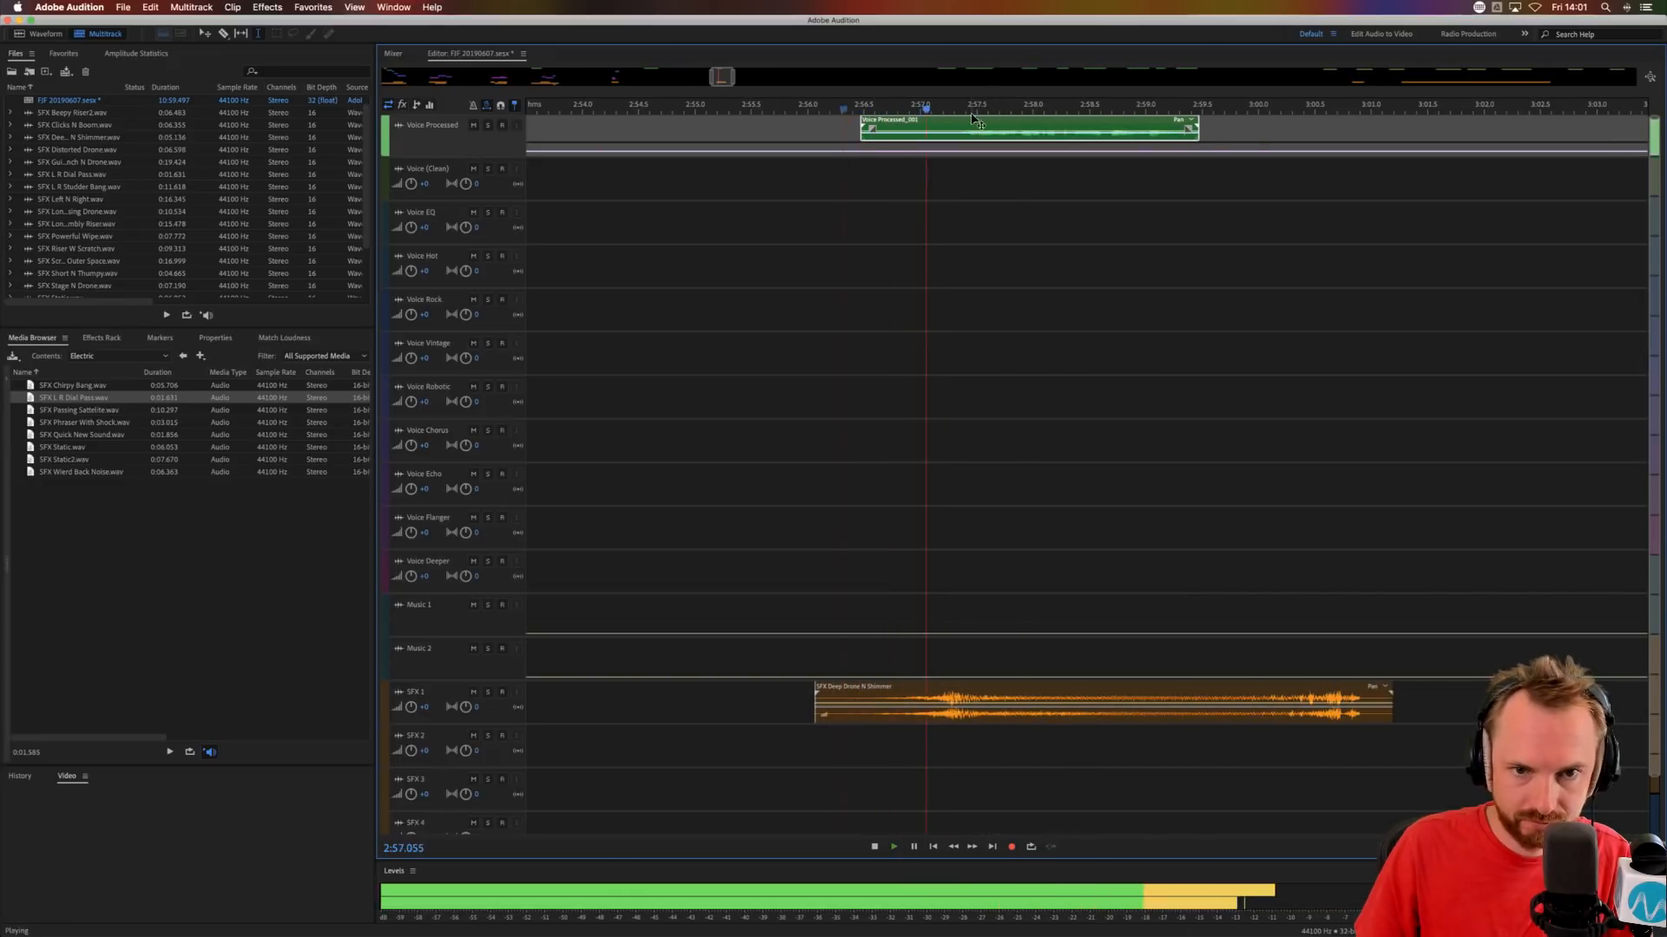
# Trim the Voice Processed phrase's opening up to about 2:57.3 and cut a section from SFX Deep Drone N Shimmer.
pyautogui.moveTo(953, 130); pyautogui.dragTo(829, 132)
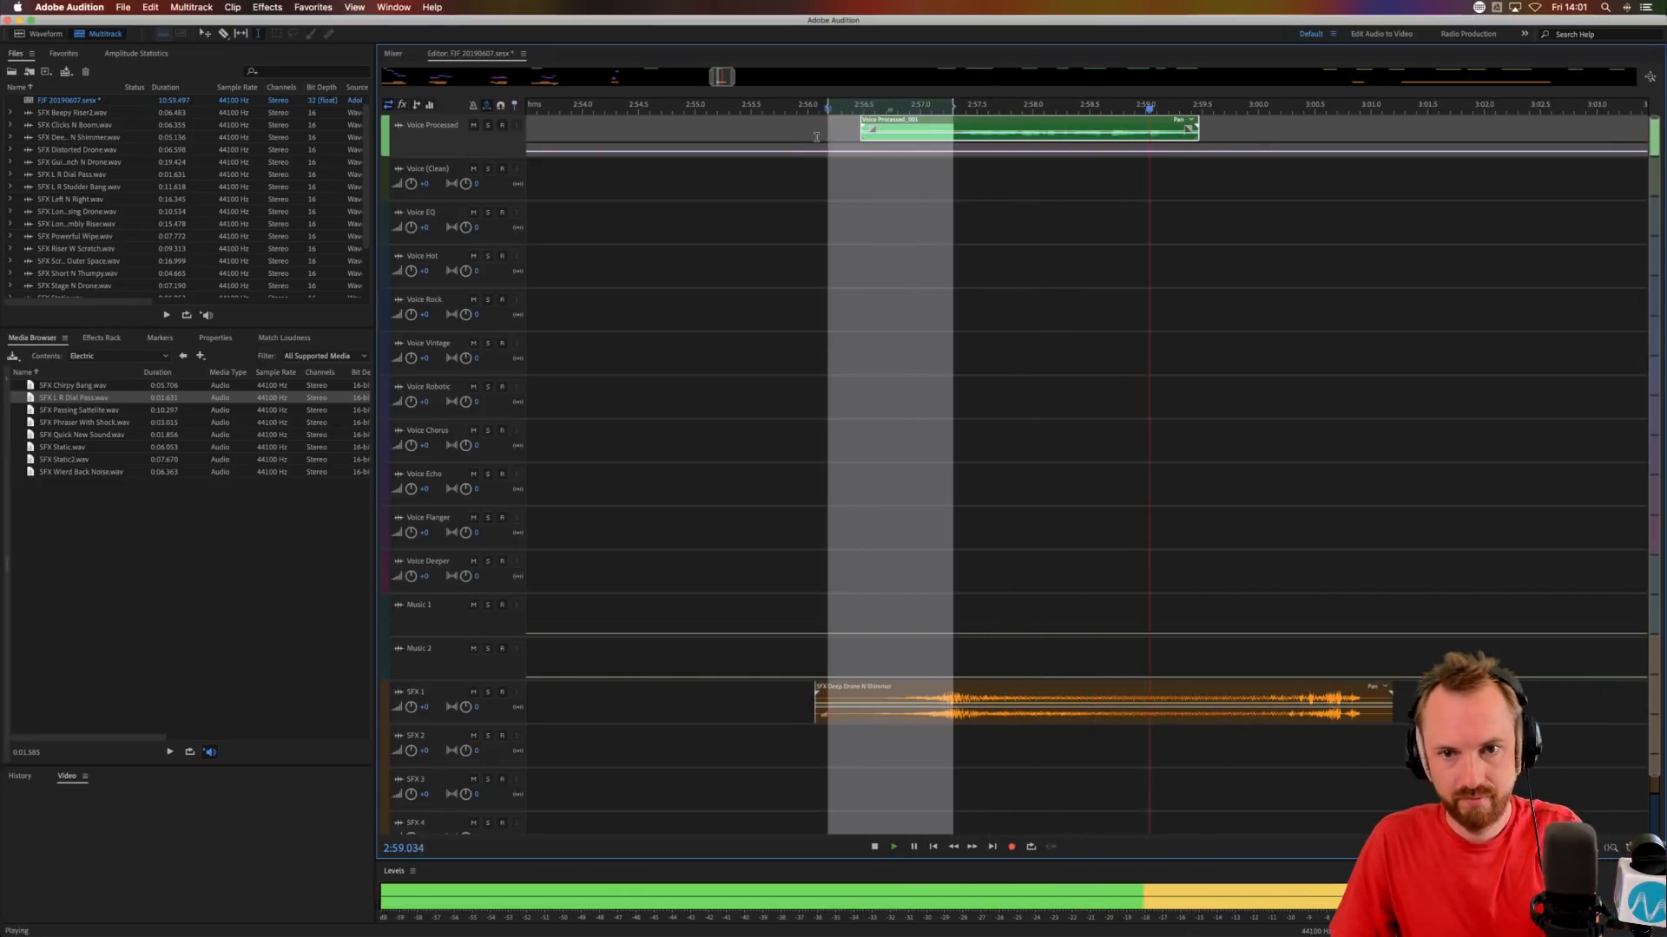
pyautogui.press('space')
pyautogui.press('Delete')
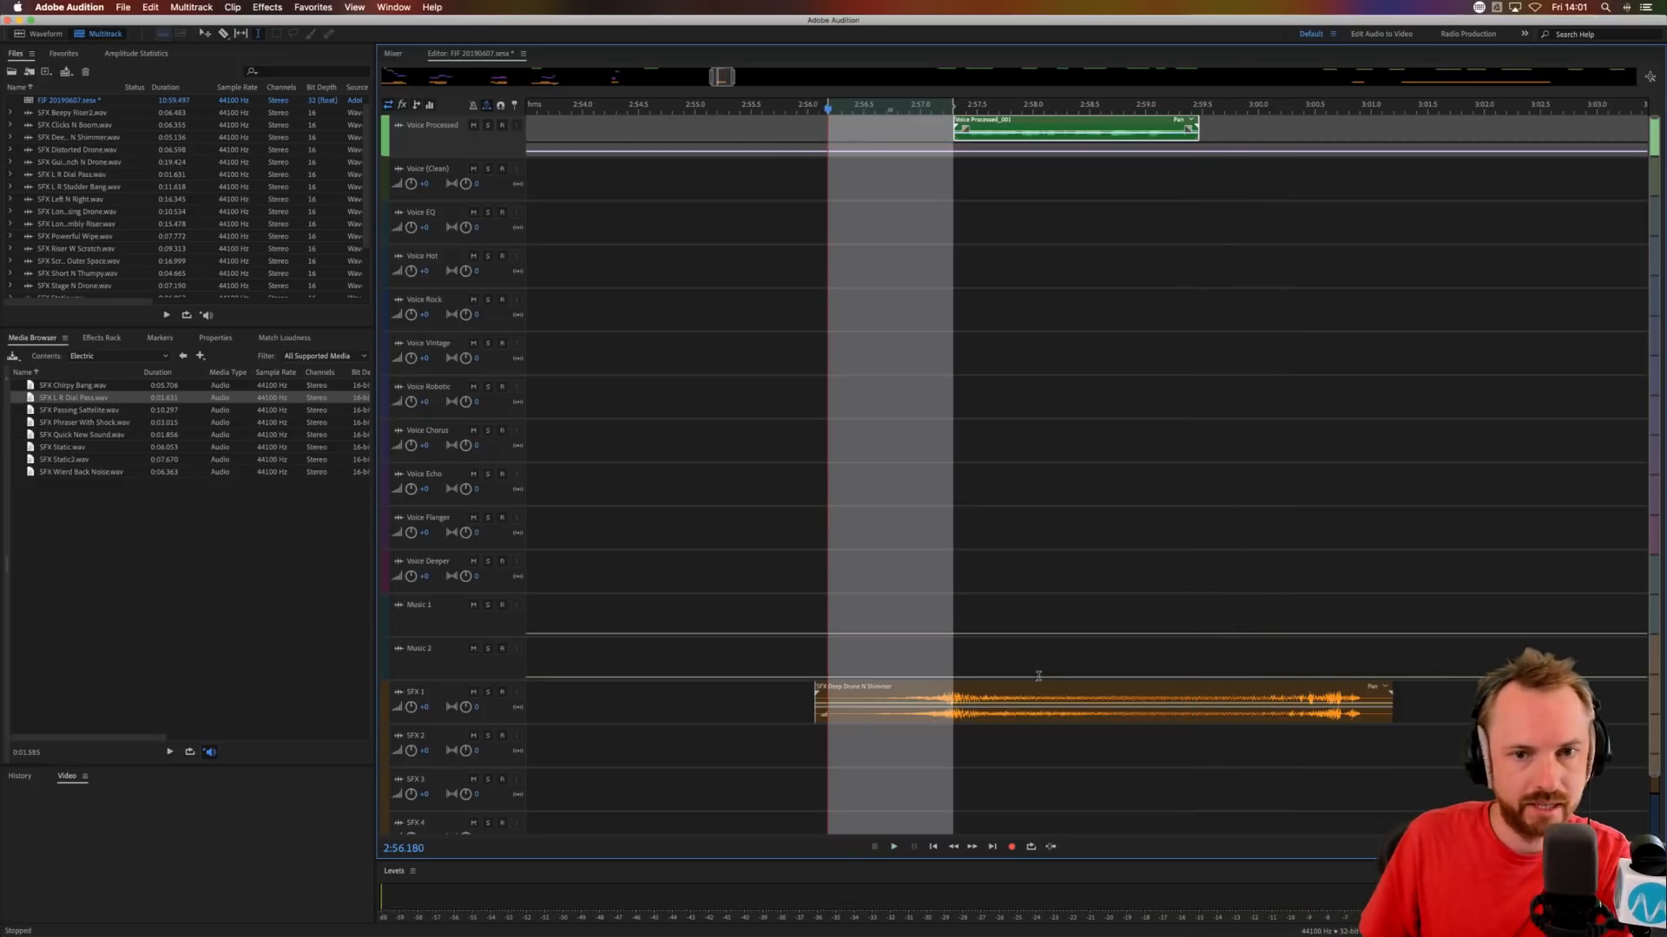
pyautogui.moveTo(1077, 697); pyautogui.dragTo(1041, 688)
pyautogui.press('Delete')
pyautogui.click(1232, 785)
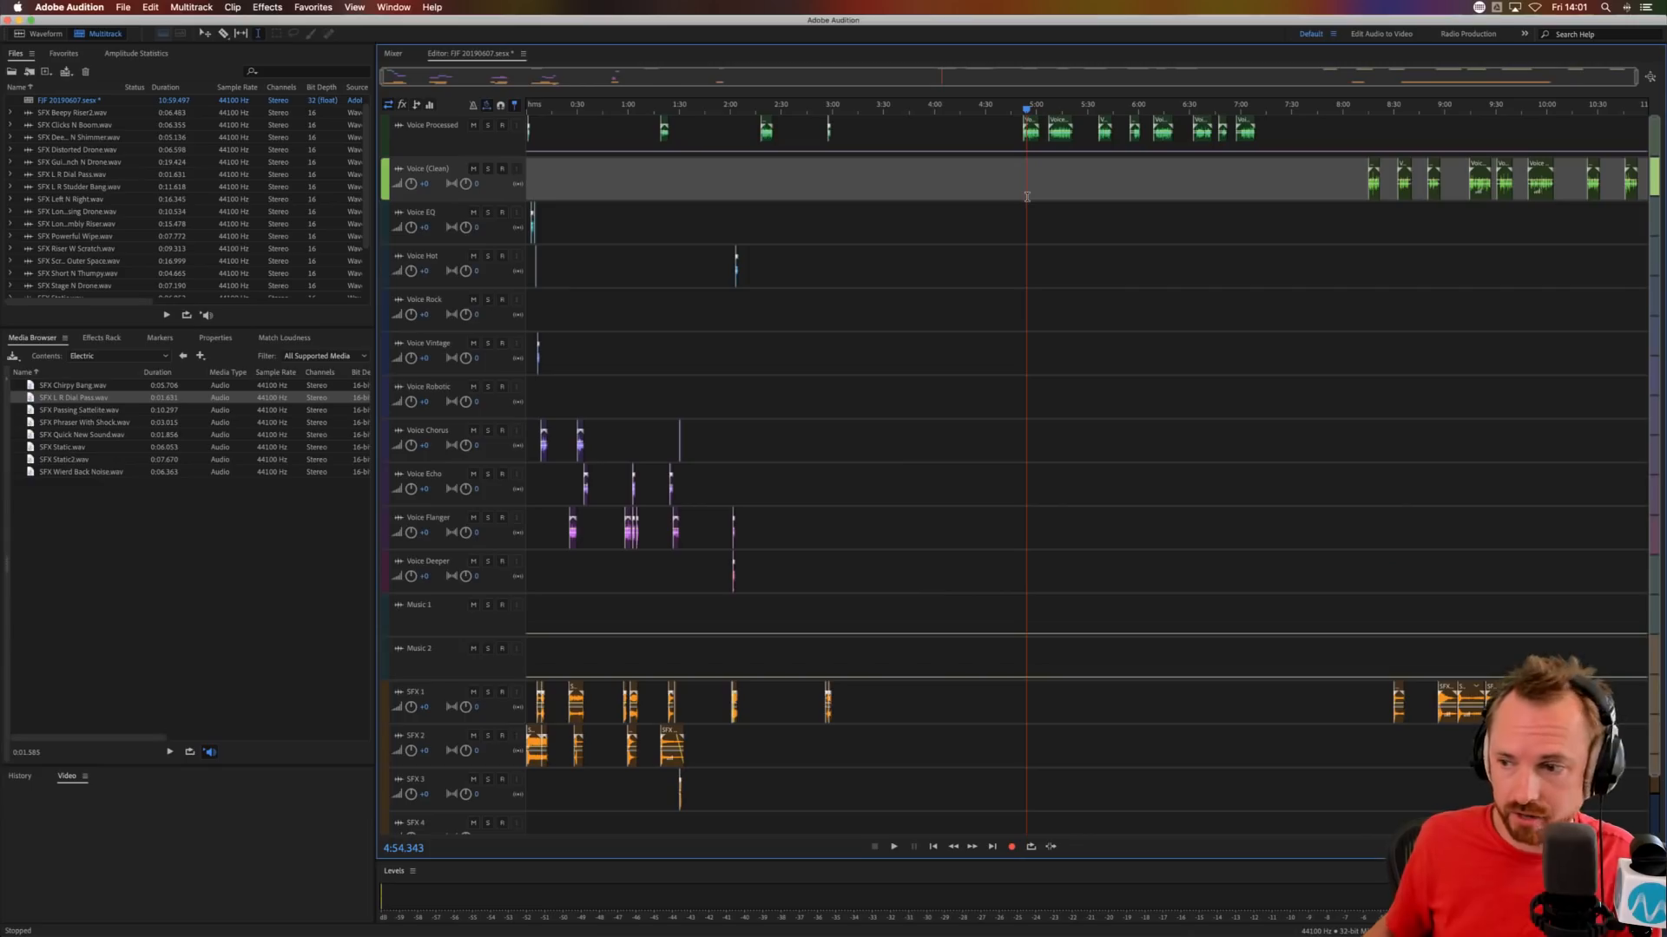
# Bring the next Voice Processed clip to about 3:34 and SFX L R Studder Bang to about 3:28 on SFX 1.
pyautogui.moveTo(1031, 131); pyautogui.dragTo(897, 139)
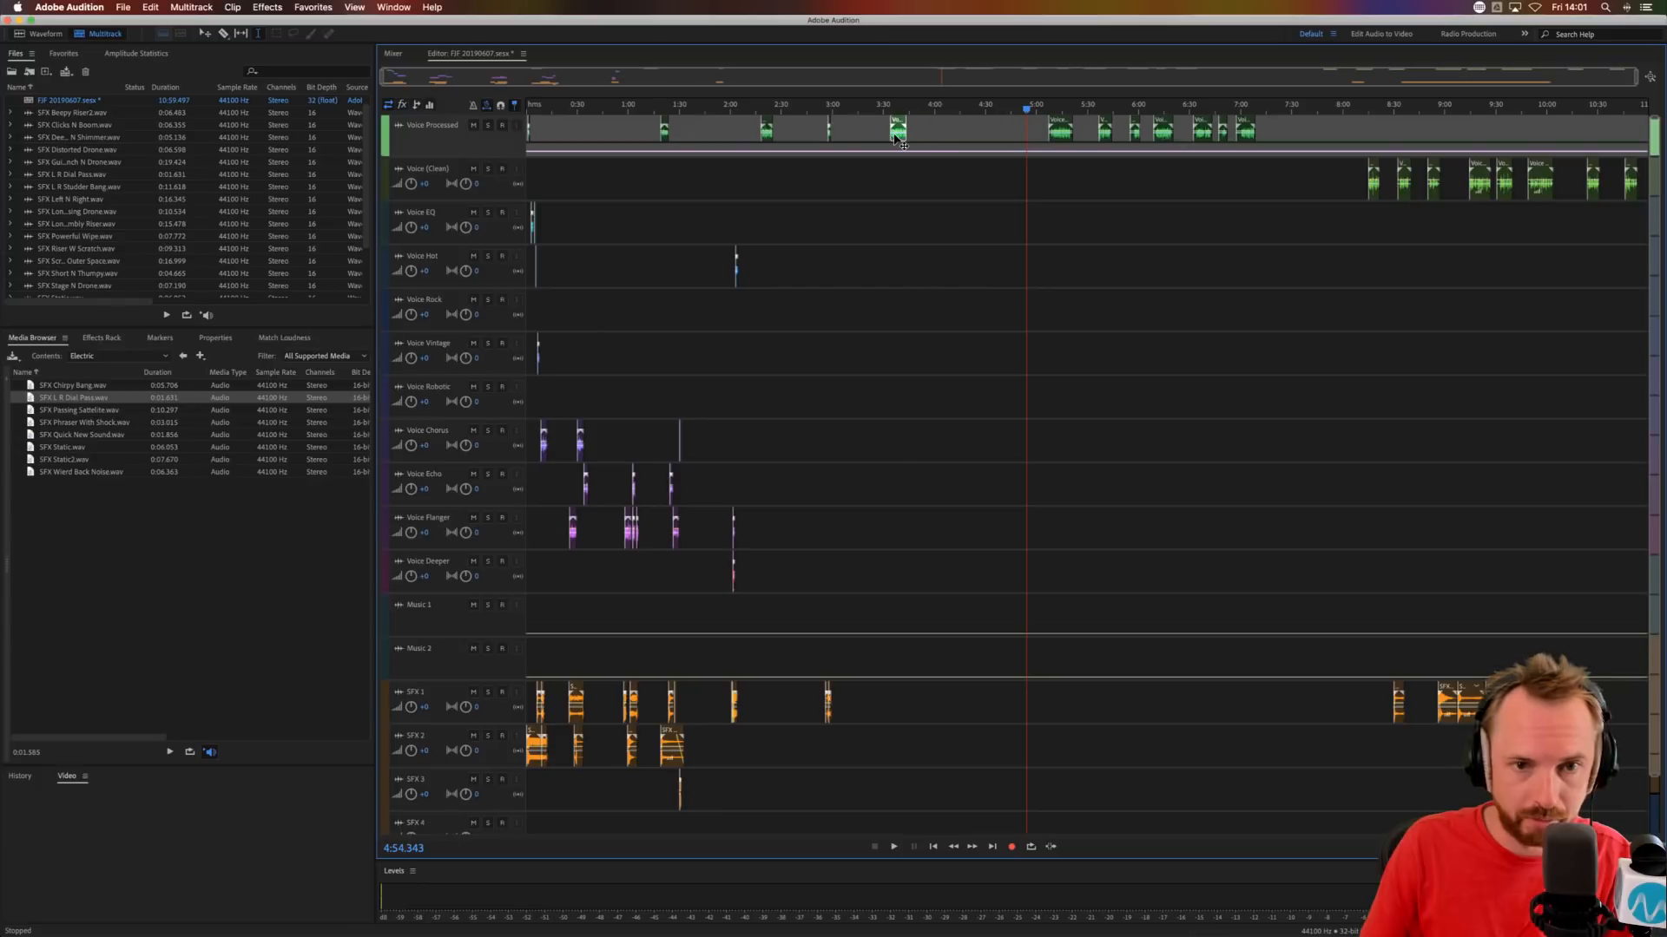
pyautogui.moveTo(1447, 695); pyautogui.dragTo(890, 695)
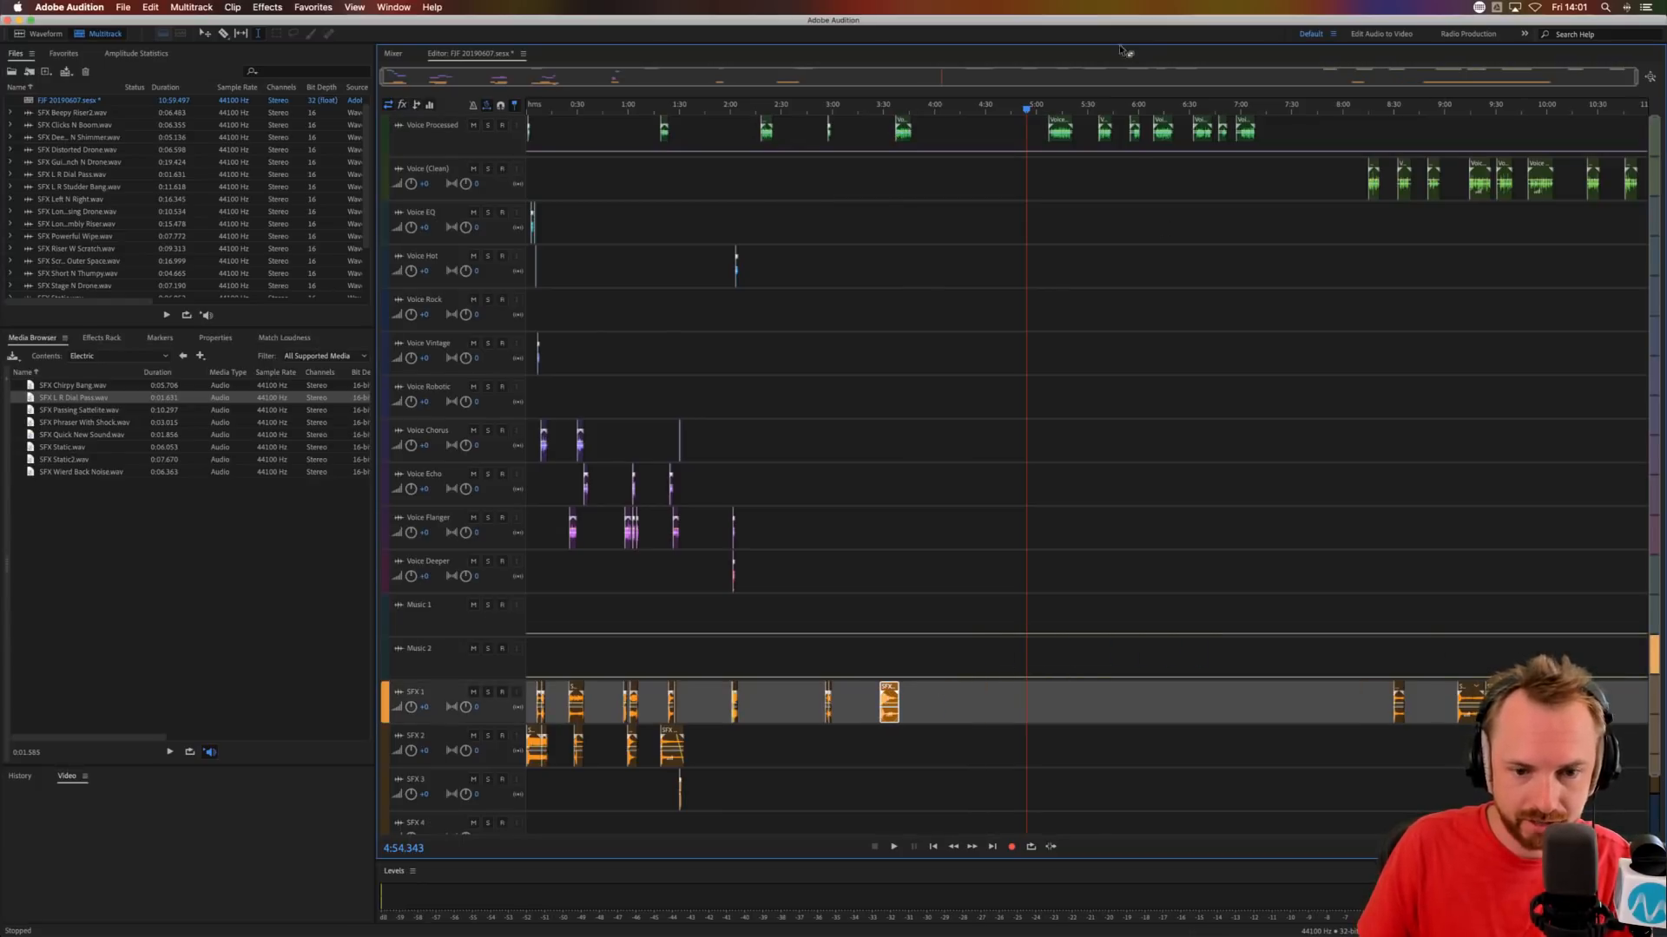
pyautogui.click(870, 106)
pyautogui.scroll(5, 870, 106)
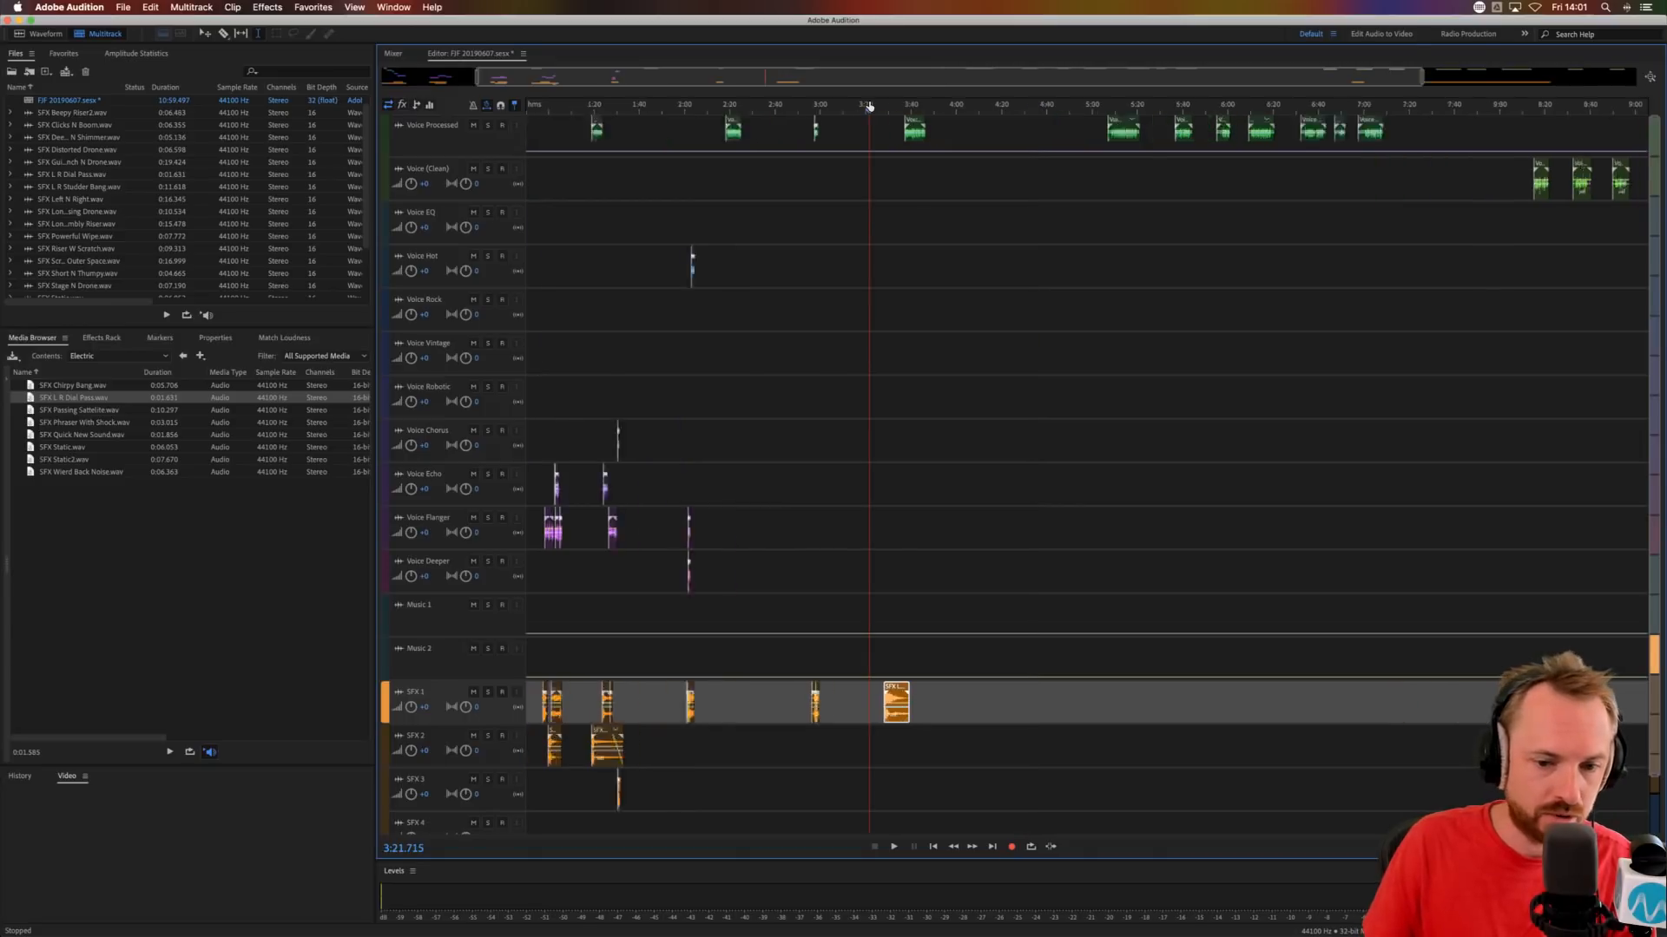
# Place the voice clip on Voice Rock at about 3:29.1 and audition it with the SFX 1 bang from about 3:27.6.
pyautogui.moveTo(1179, 113); pyautogui.dragTo(1026, 287)
pyautogui.click(975, 343)
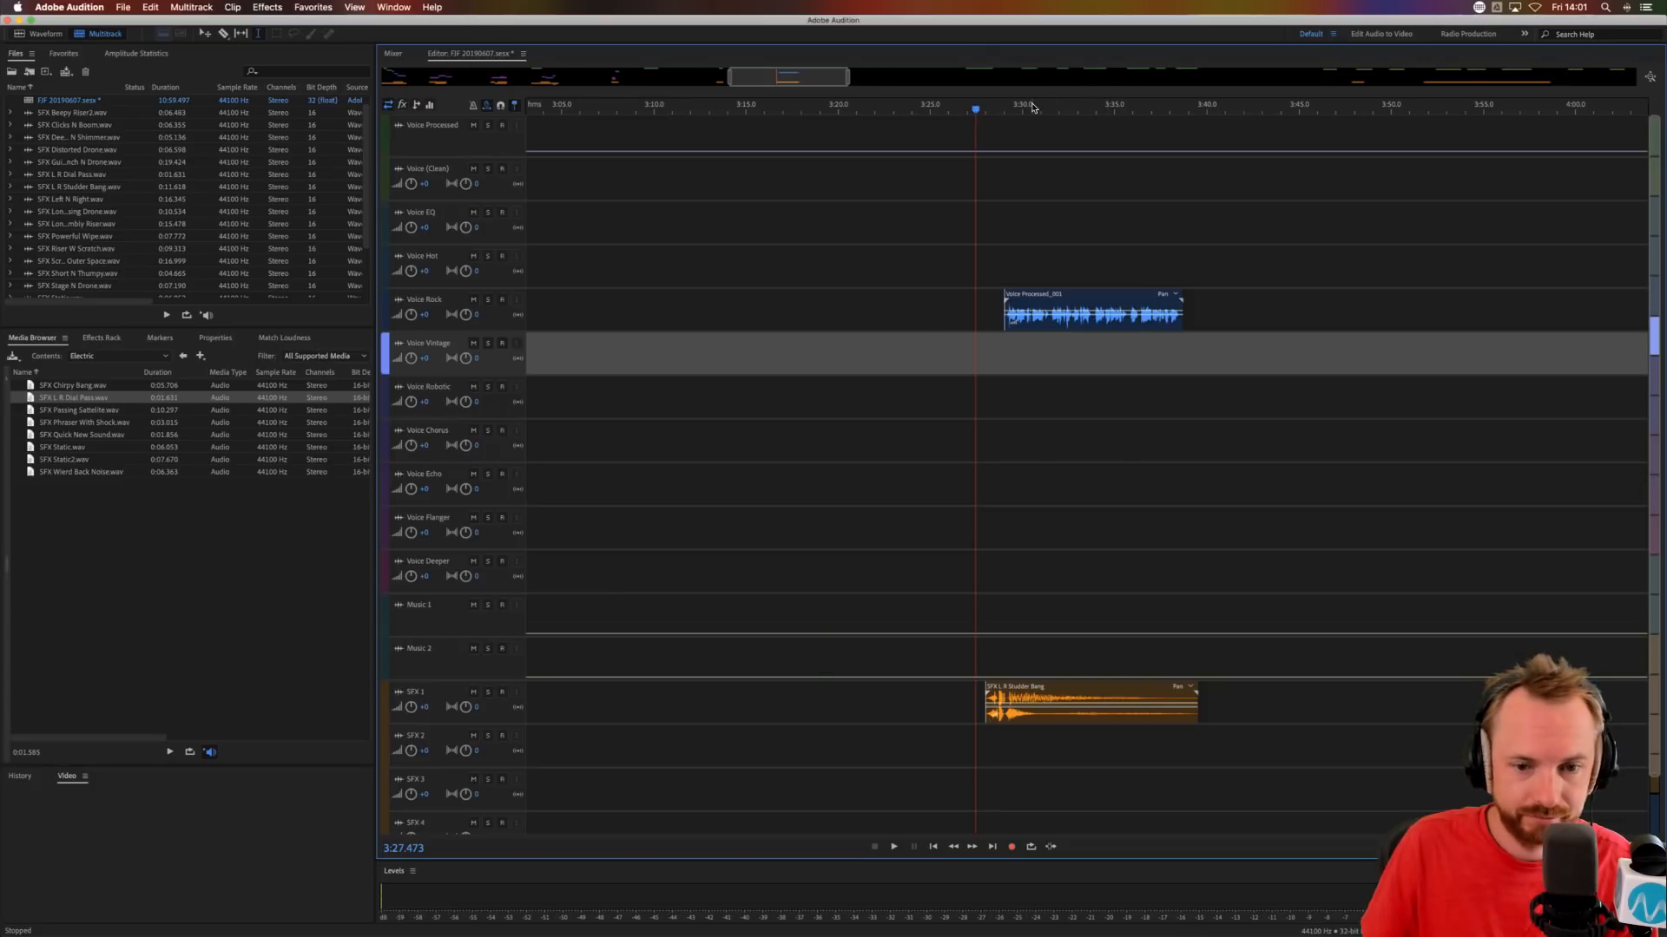
pyautogui.scroll(3, 1033, 108)
pyautogui.moveTo(959, 305); pyautogui.dragTo(974, 323)
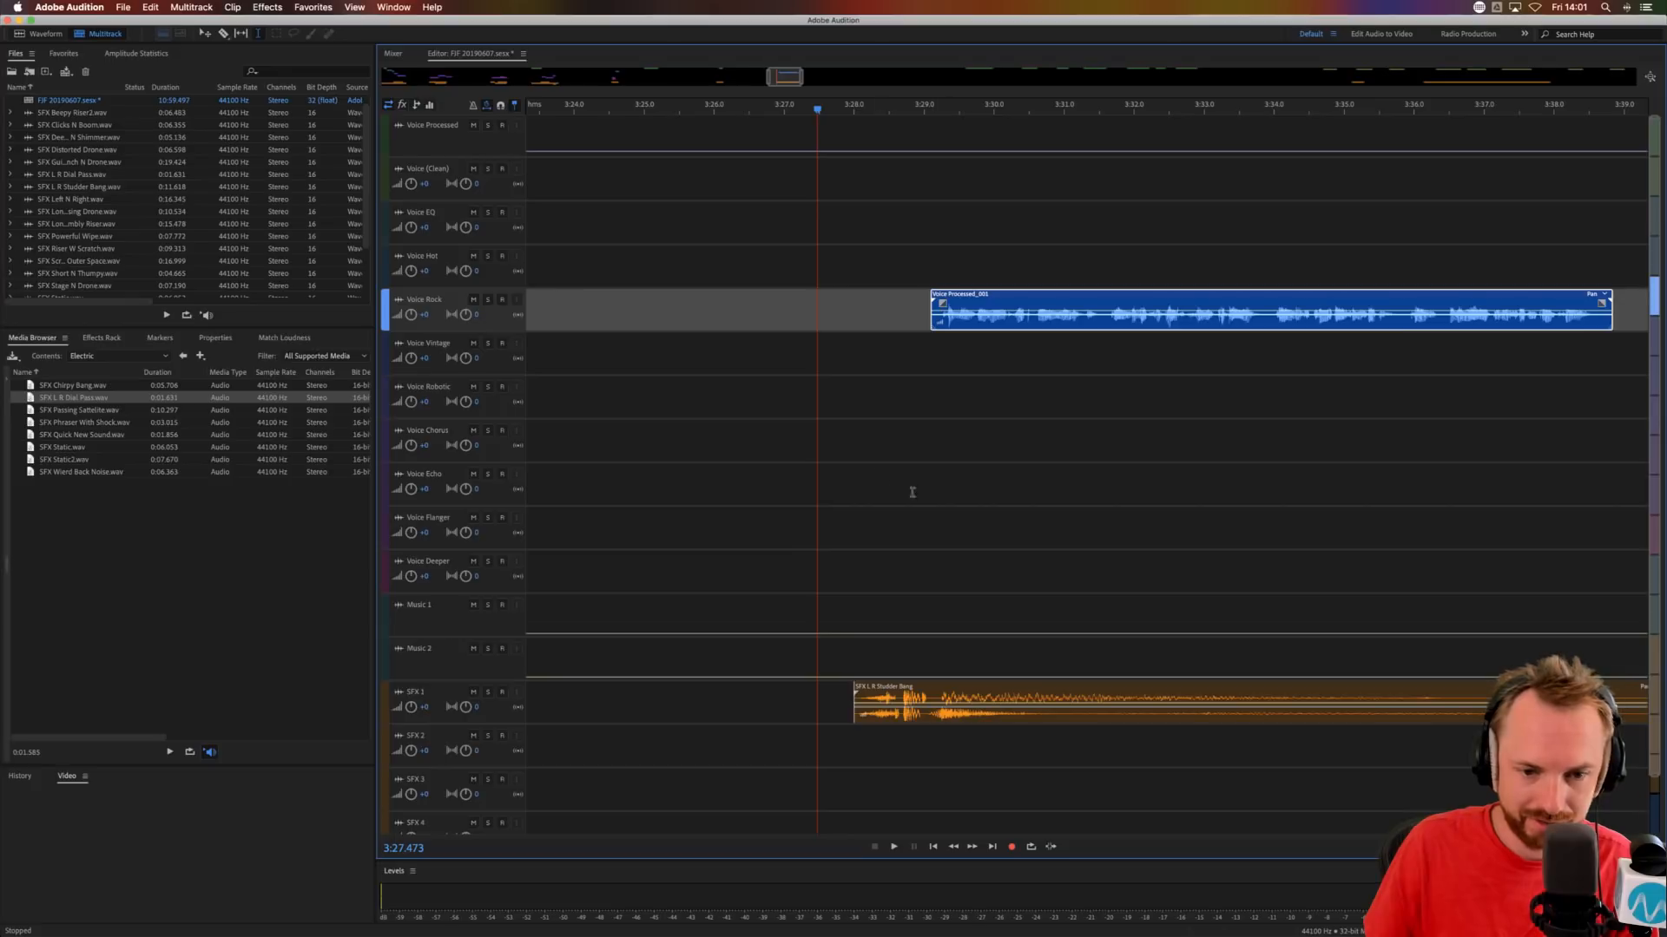
pyautogui.click(828, 518)
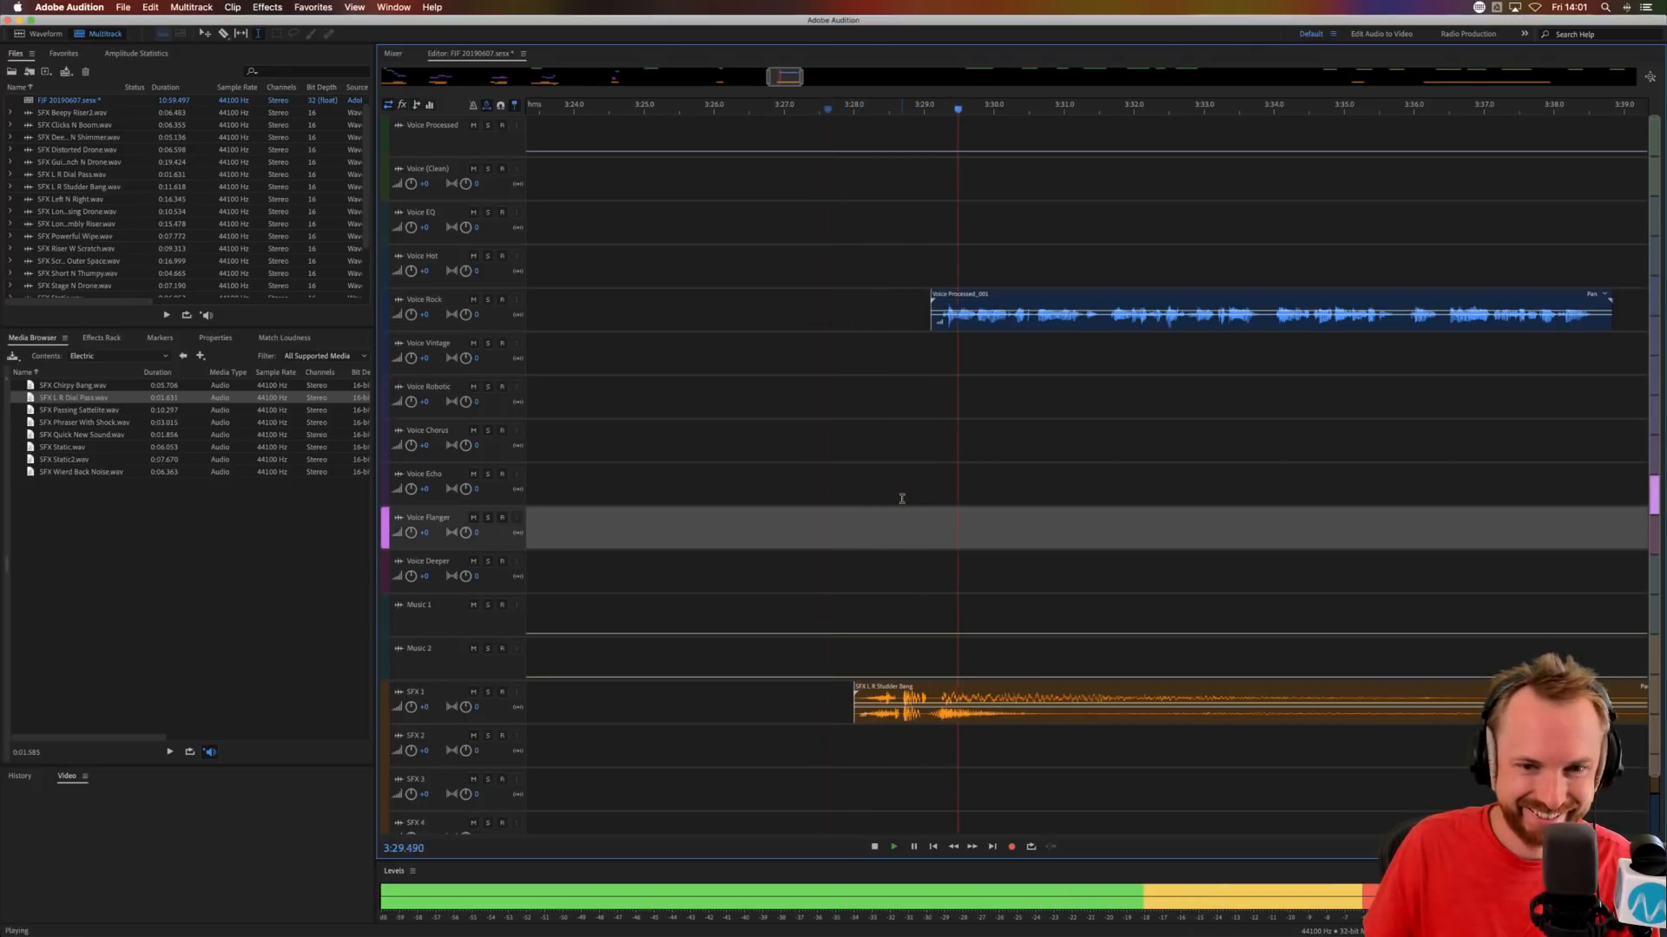
# Copy the Voice Rock words between about 3:30.5 and 3:31.5 onto Voice Vintage and audition the doubled phrase.
pyautogui.click(1098, 326)
pyautogui.moveTo(1098, 326); pyautogui.dragTo(1036, 330)
pyautogui.click(1025, 351)
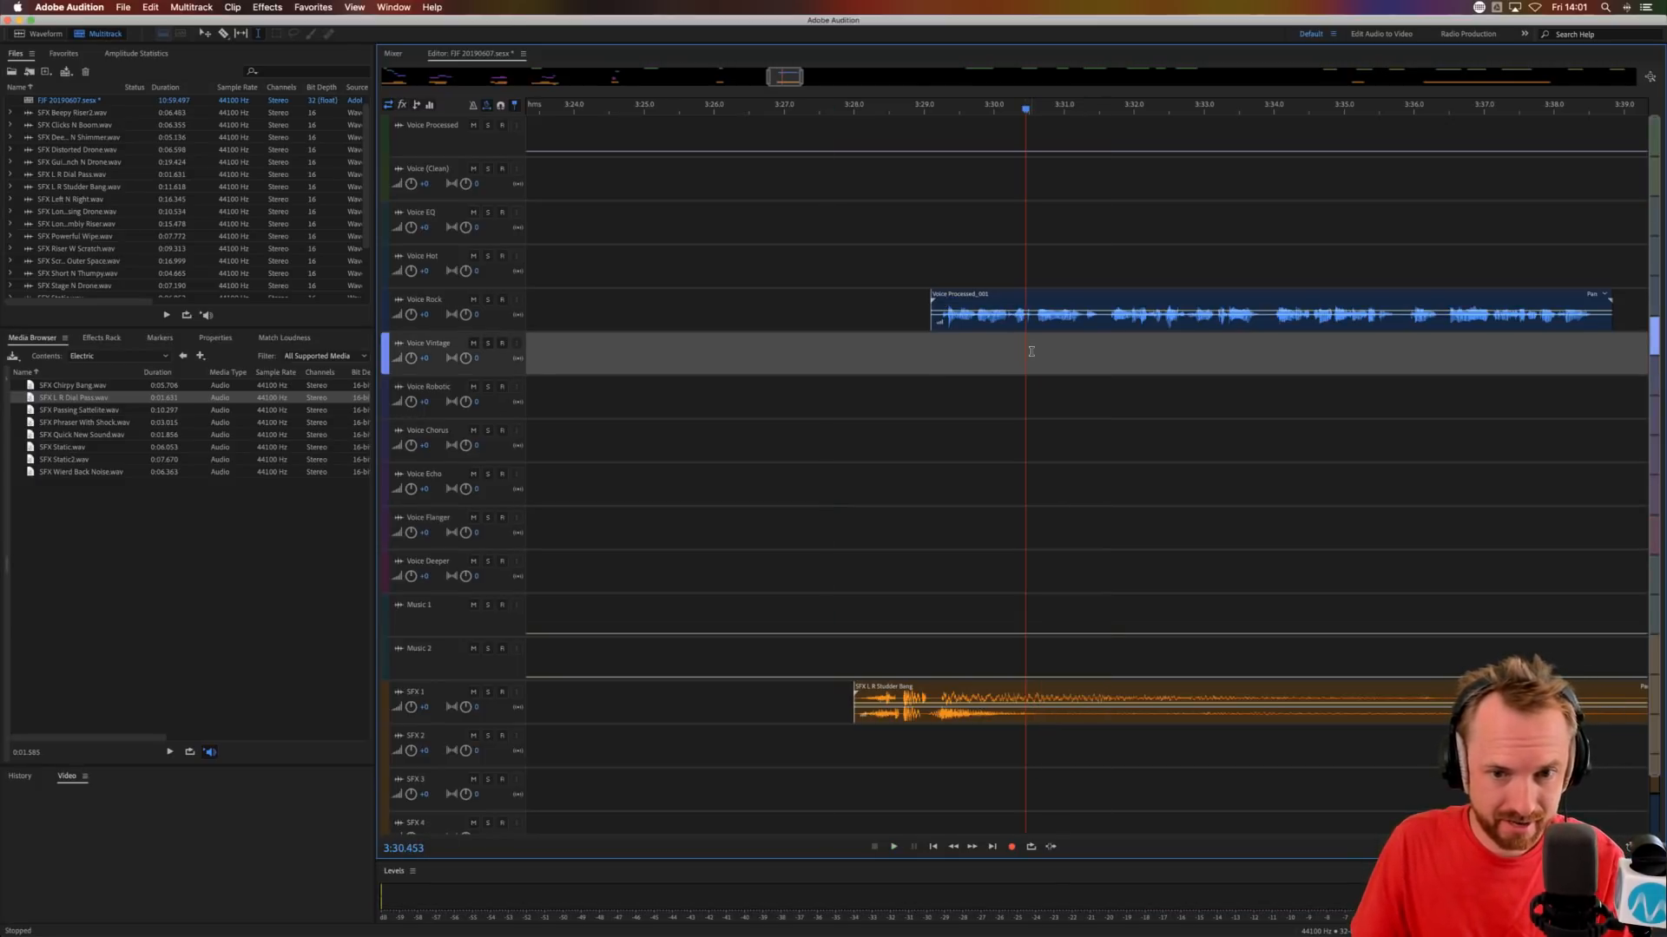
pyautogui.press('super+v')
pyautogui.click(882, 365)
pyautogui.press('space')
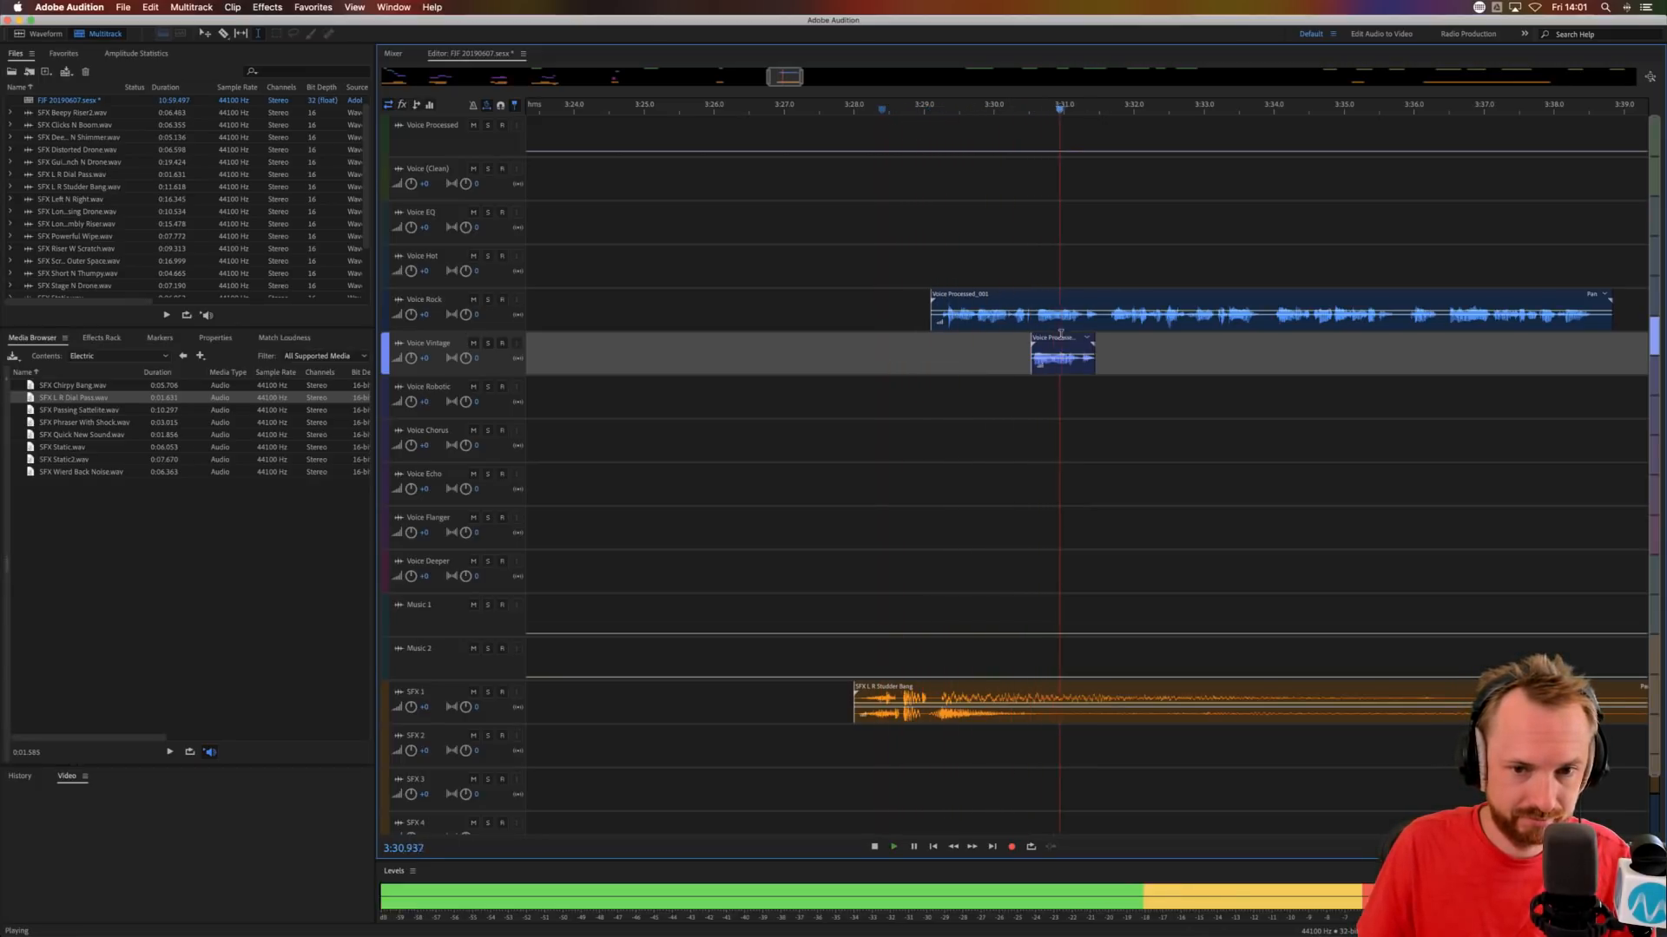
pyautogui.press('space')
# Cut the short gap after about 3:31.5 in the Voice Rock clip, move the remainder to Voice Robotic and audition it.
pyautogui.moveTo(1099, 326); pyautogui.dragTo(1117, 383)
pyautogui.press('Delete')
pyautogui.rightClick(1119, 321)
pyautogui.click(1100, 429)
pyautogui.click(1149, 400)
pyautogui.click(1058, 394)
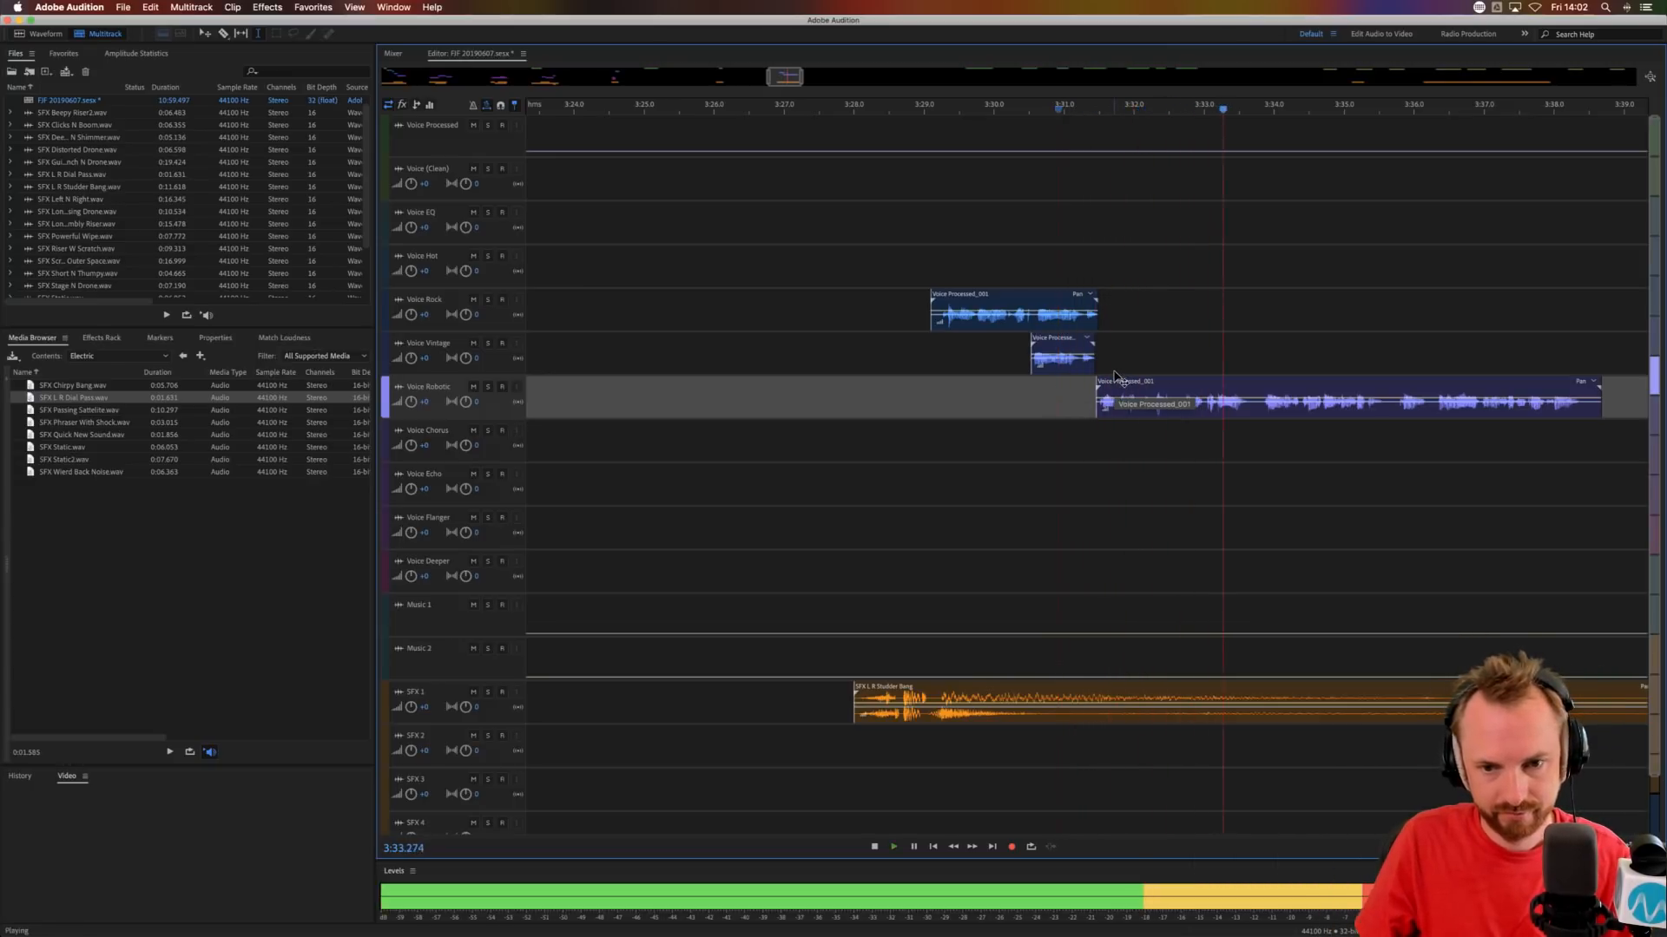
# Move the remaining phrase from Voice Robotic to Voice Chorus at about 3:31.5 and audition it.
pyautogui.press('space')
pyautogui.click(1120, 413)
pyautogui.moveTo(1211, 406); pyautogui.dragTo(1211, 449)
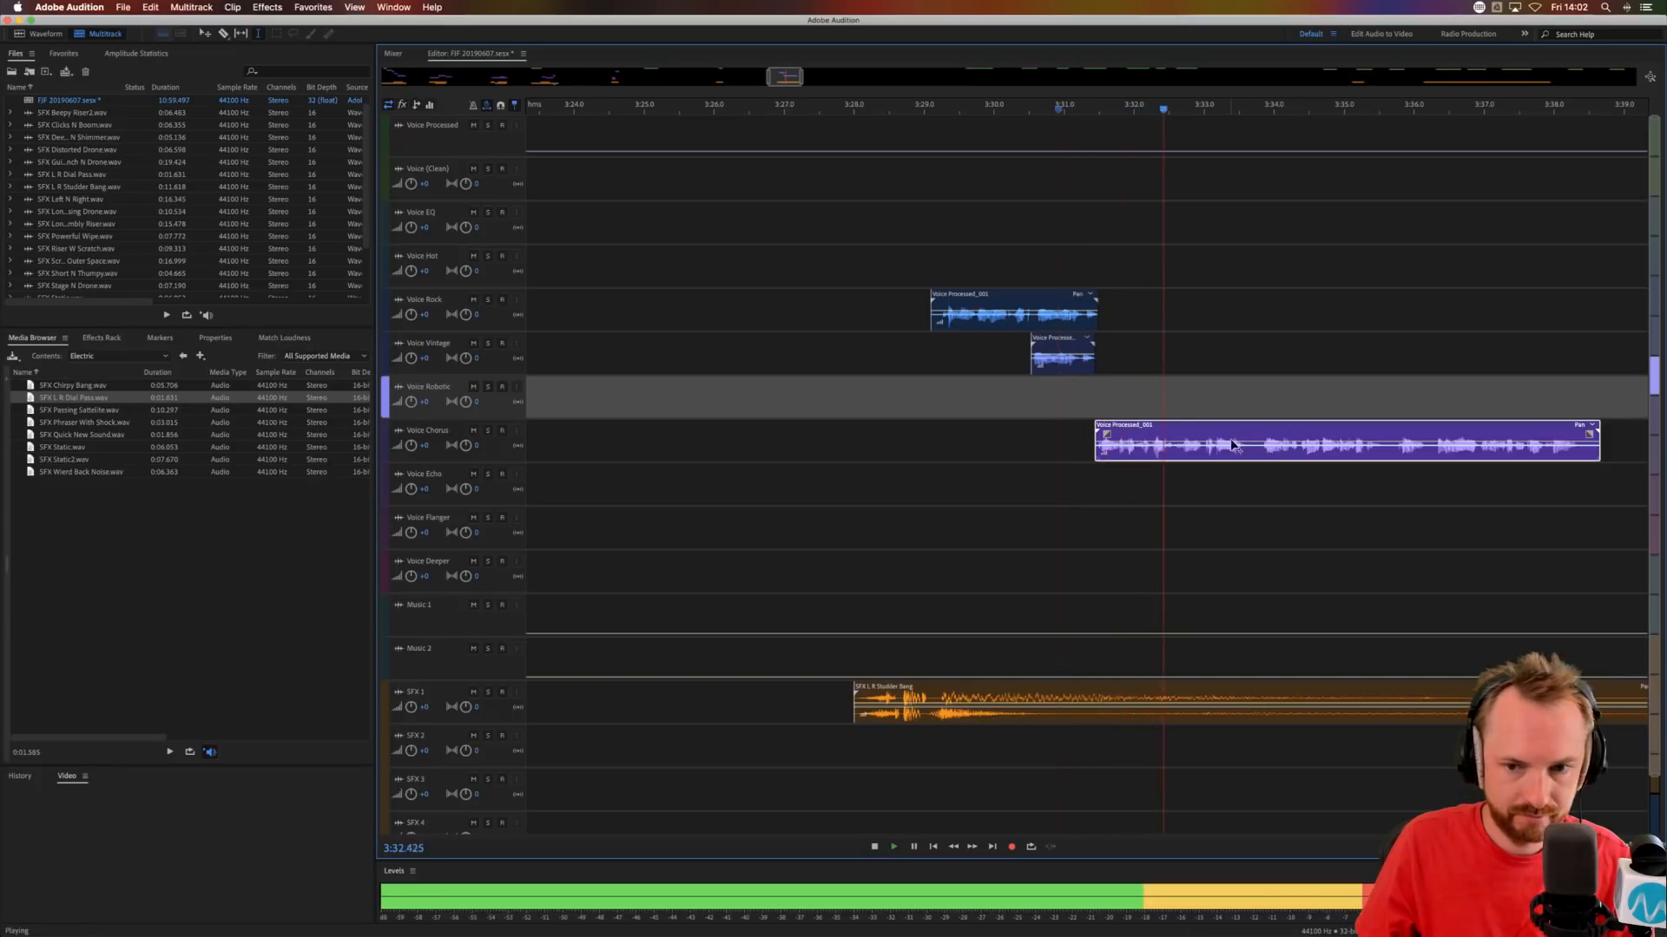
pyautogui.press('space')
# Cut the Voice Chorus clip at about 3:33.6, move the rest to Voice Echo and audition the transition.
pyautogui.moveTo(1250, 454); pyautogui.dragTo(1281, 496)
pyautogui.press('Delete')
pyautogui.click(1233, 492)
pyautogui.click(1202, 488)
pyautogui.press('space')
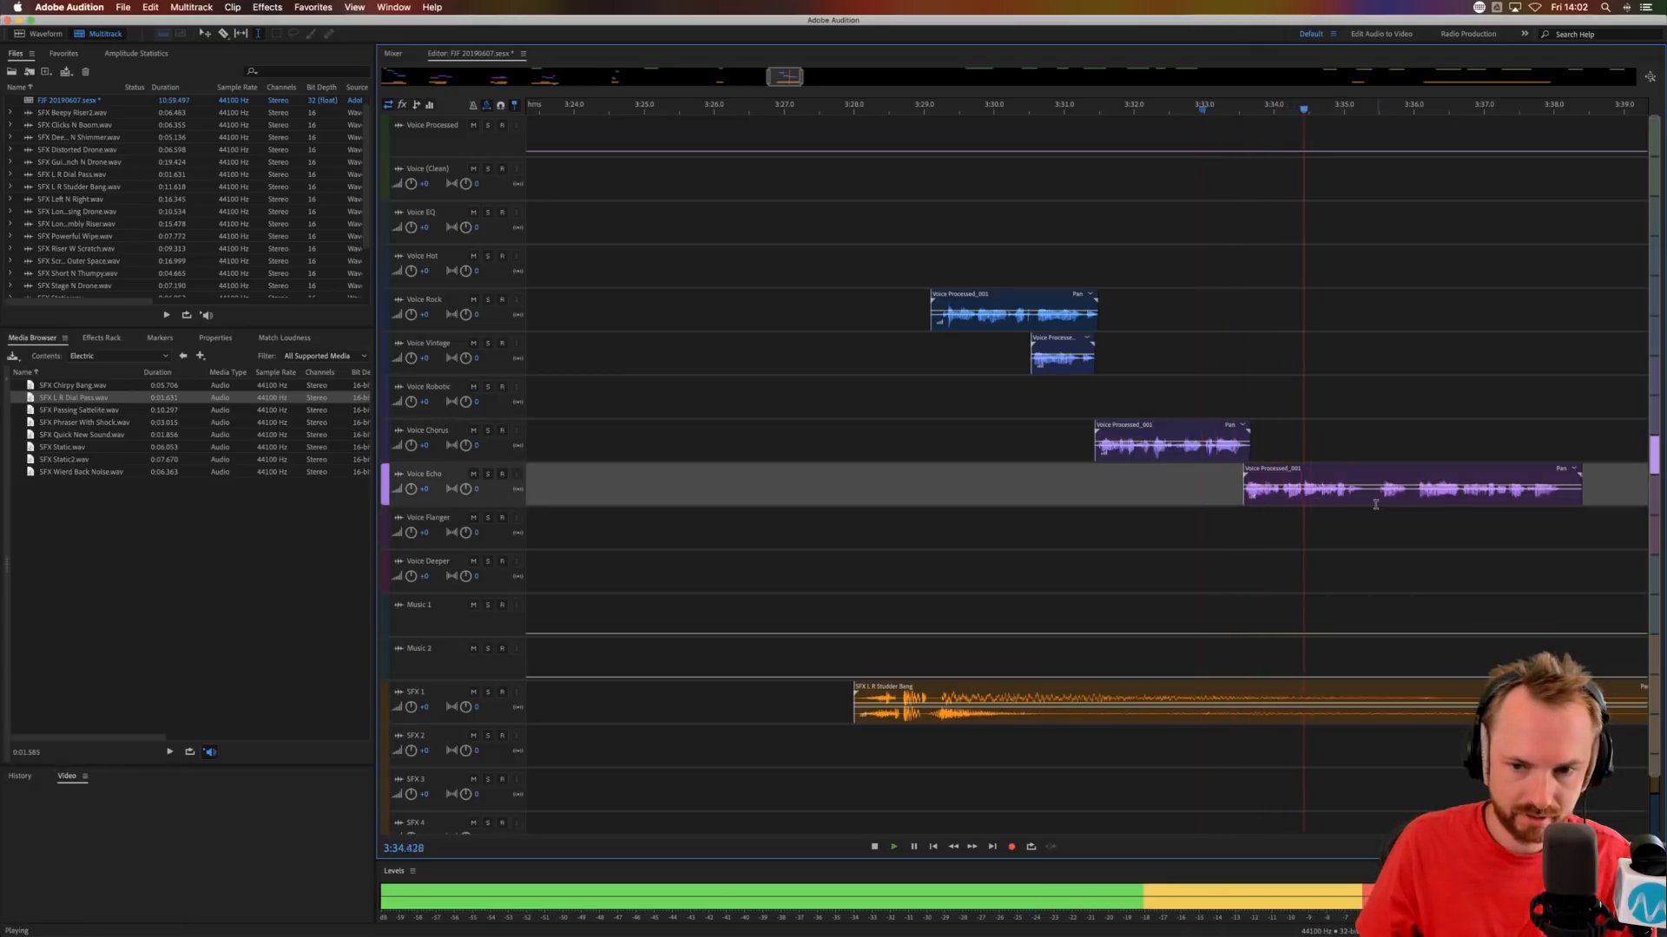
pyautogui.press('space')
# Split the Voice Echo clip at about 3:35.4, move the second part to Voice Chorus and audition it.
pyautogui.click(1371, 483)
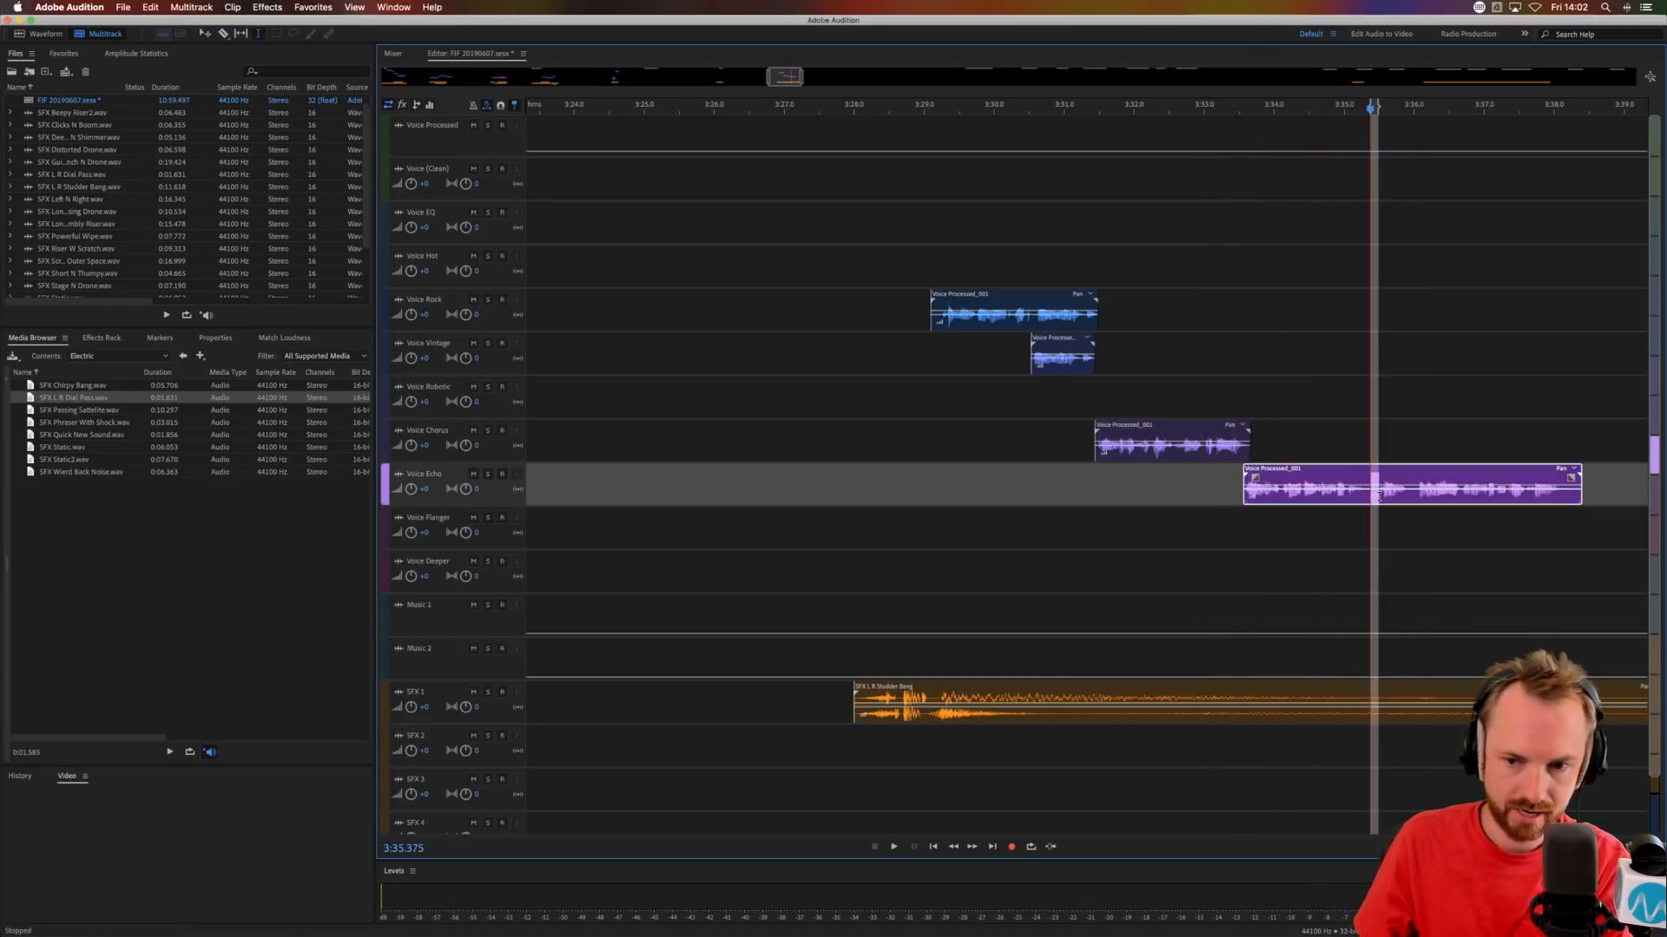
pyautogui.press('super+k')
pyautogui.moveTo(1401, 483); pyautogui.dragTo(1413, 422)
pyautogui.press('space')
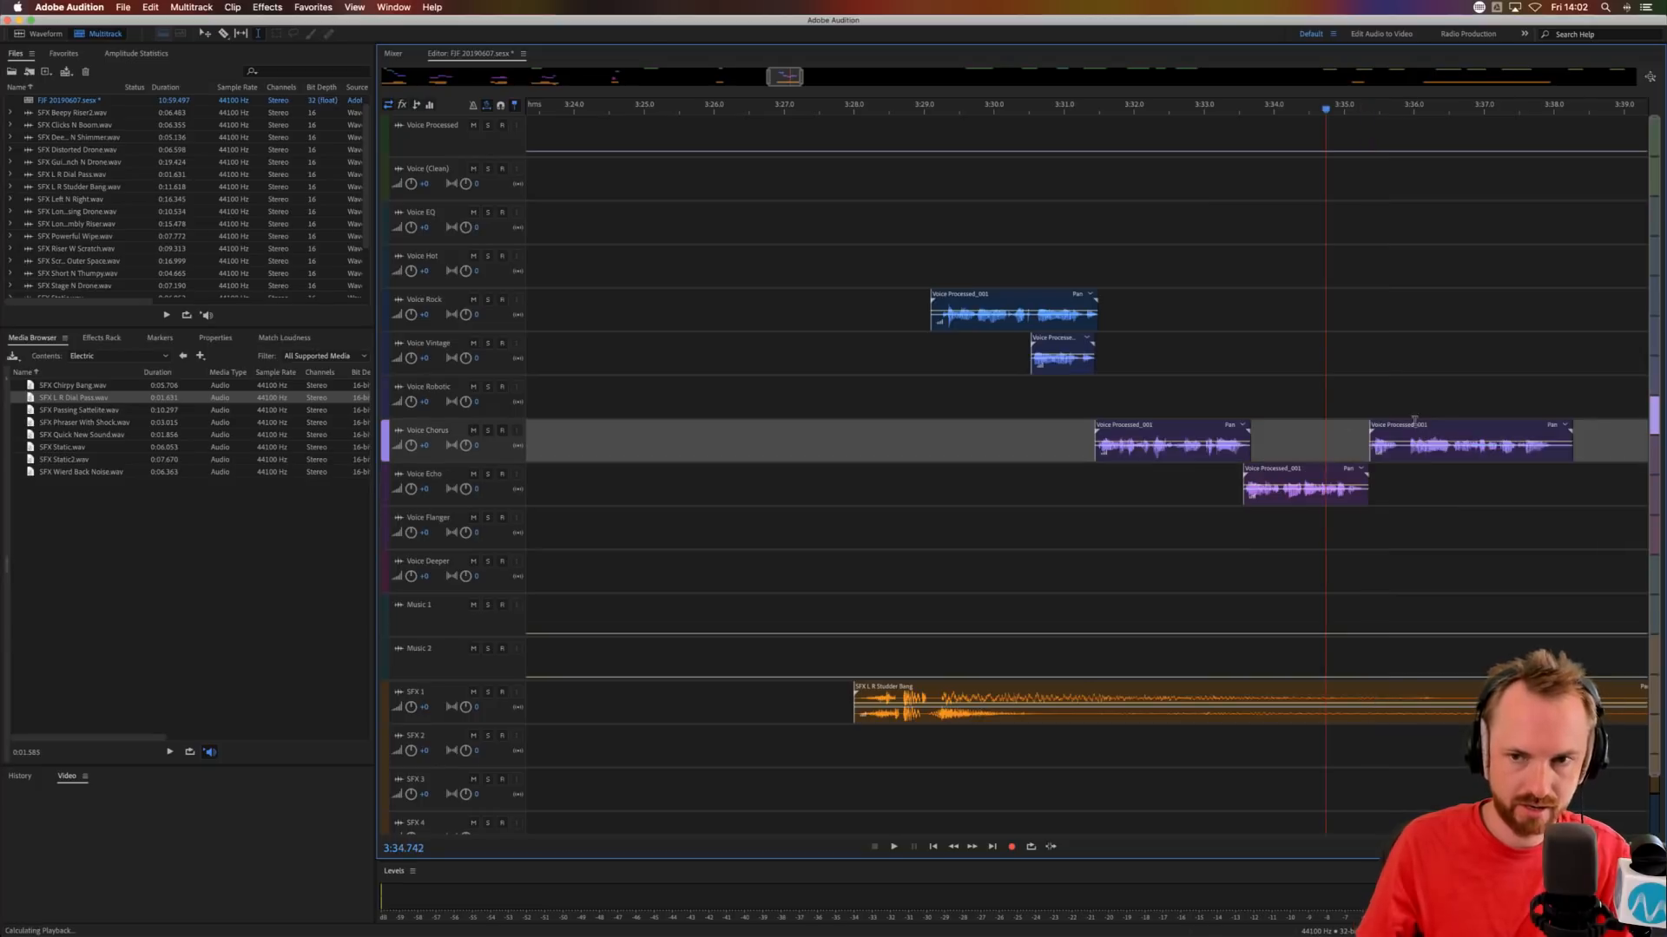
# Add SFX Ricochet Bang from the Laser sound effects folder to SFX 2 at about 3:35.5.
pyautogui.scroll(-5, 1456, 108)
pyautogui.hscroll(2, 1456, 108)
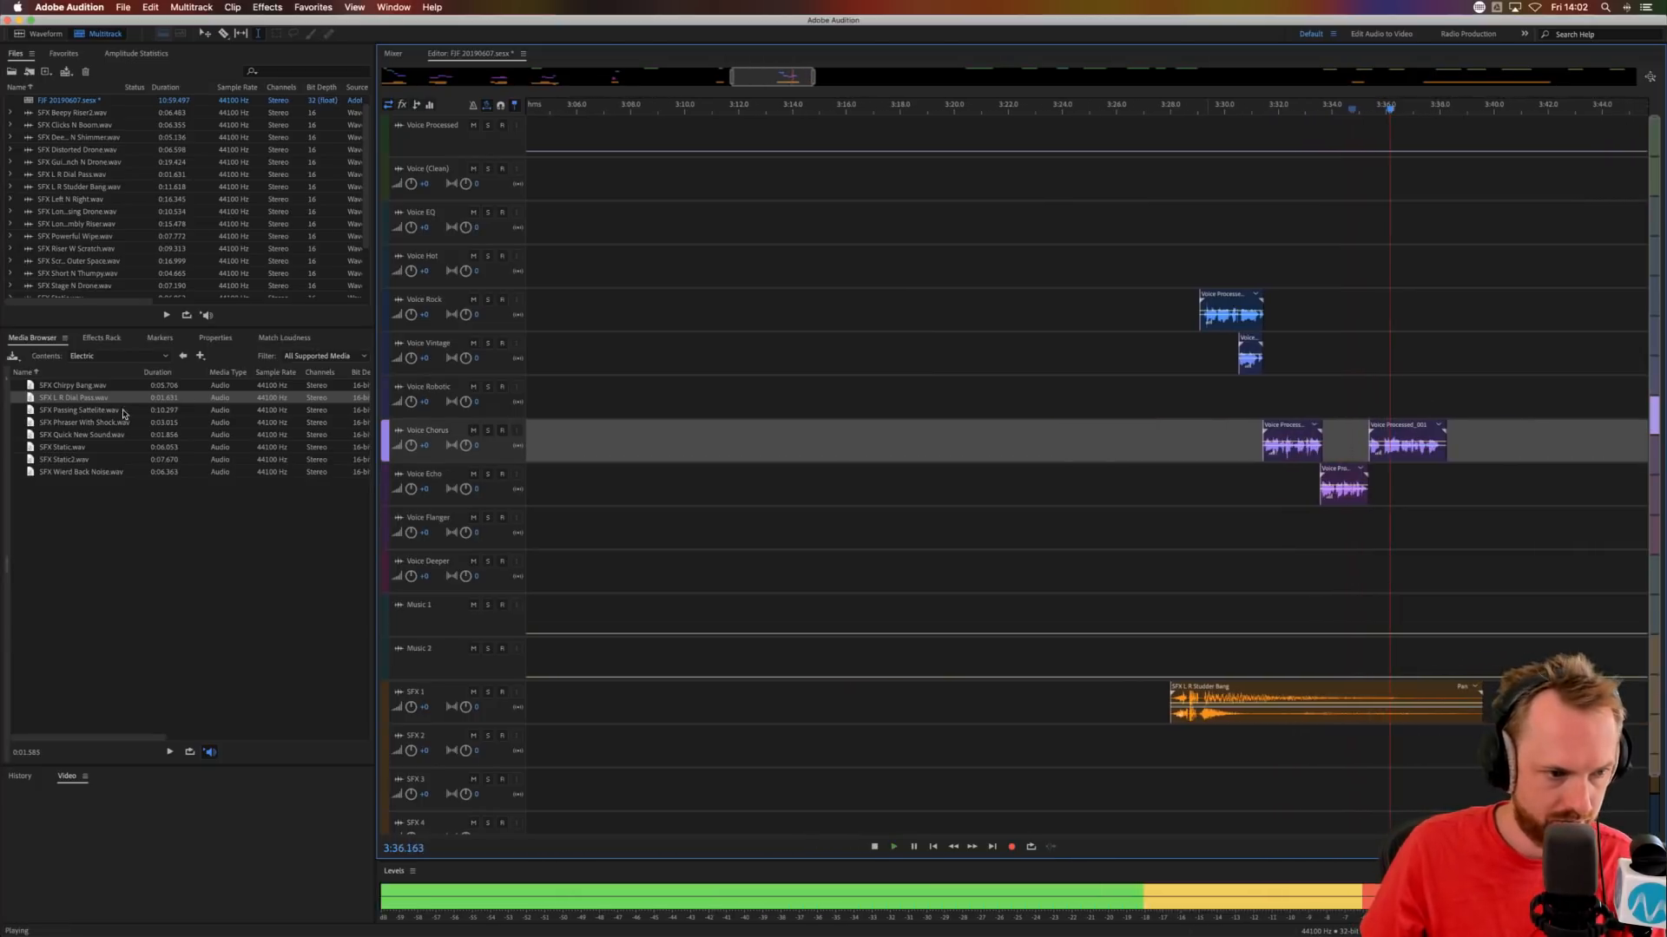
pyautogui.click(182, 356)
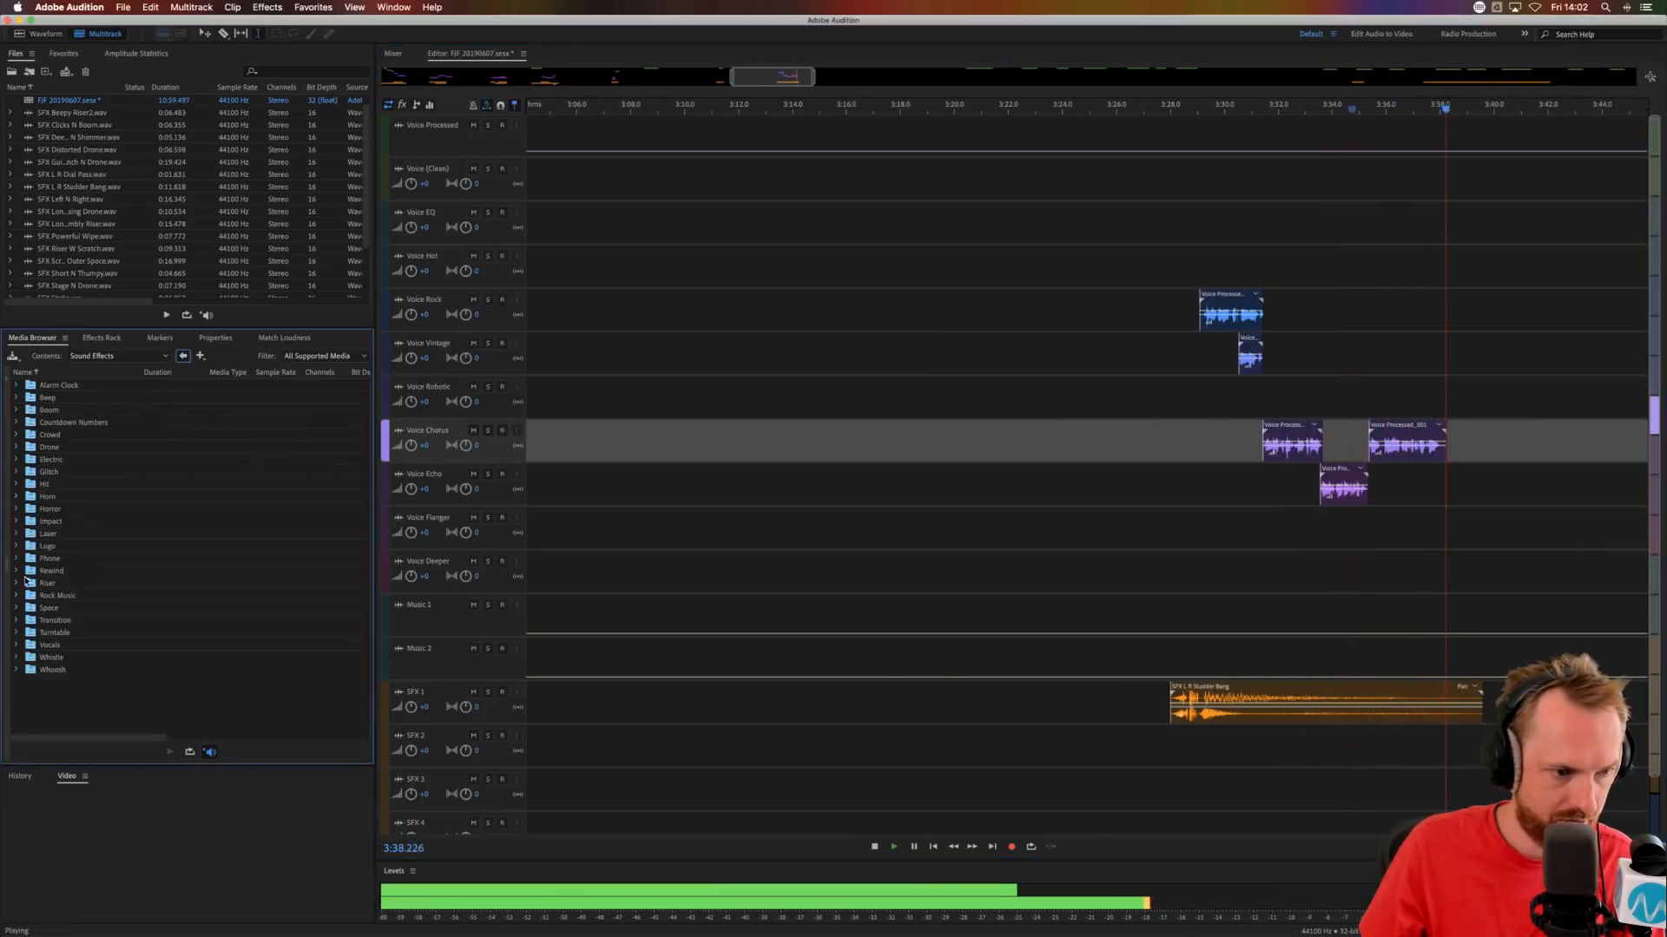
pyautogui.doubleClick(50, 532)
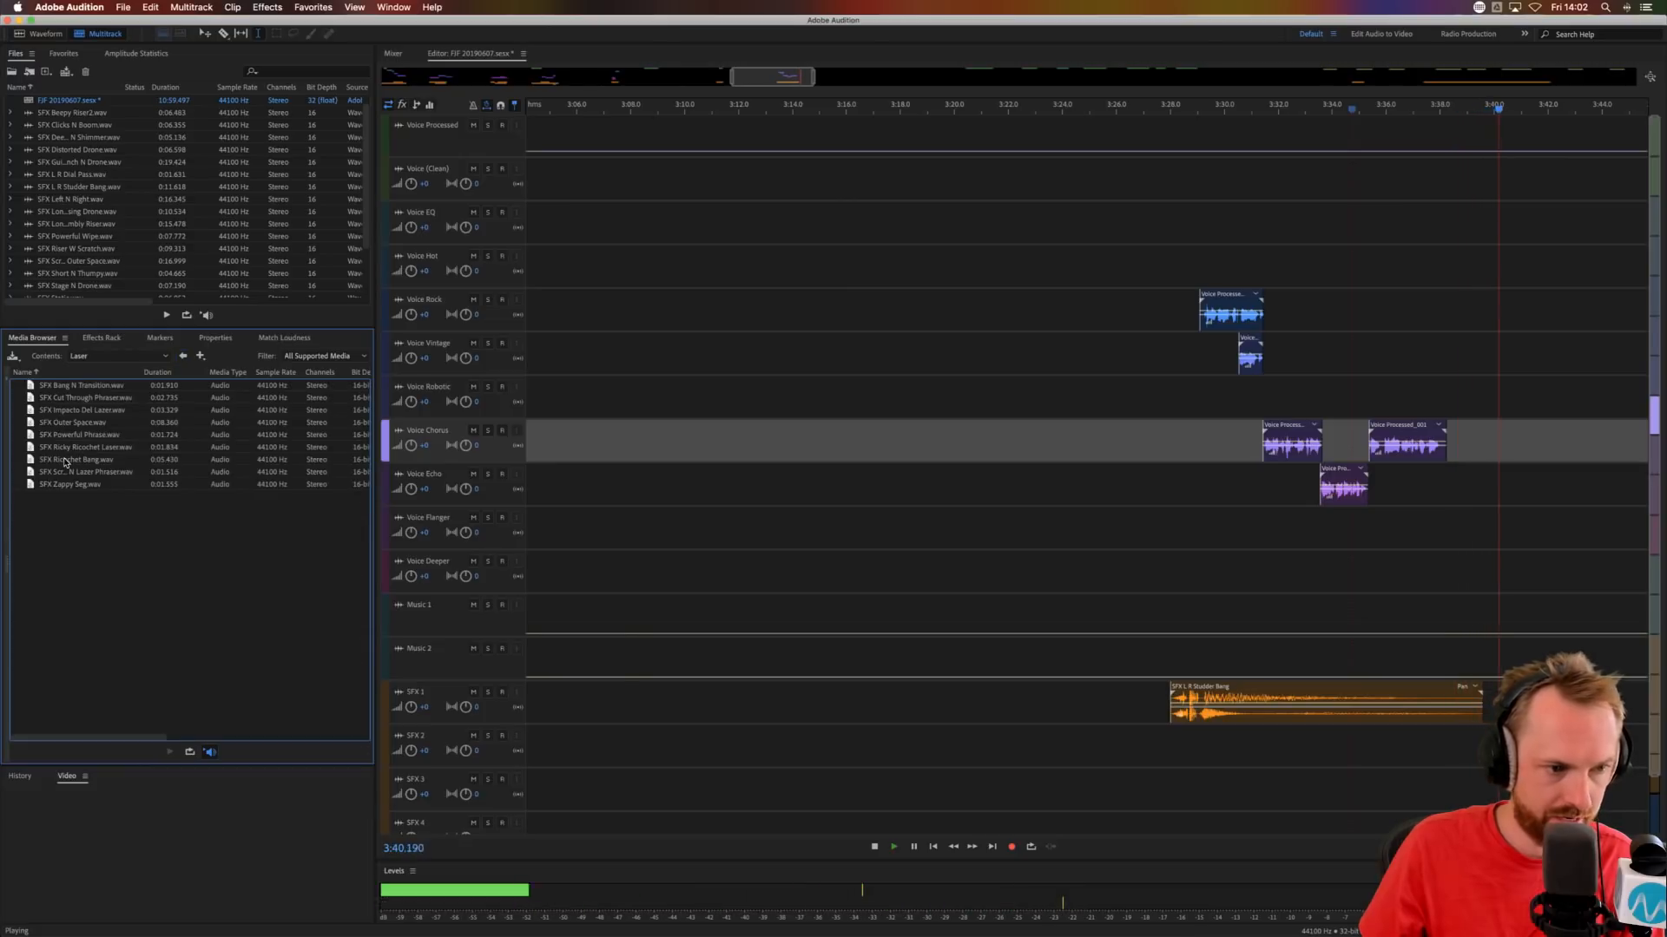
pyautogui.moveTo(77, 459); pyautogui.dragTo(1377, 764)
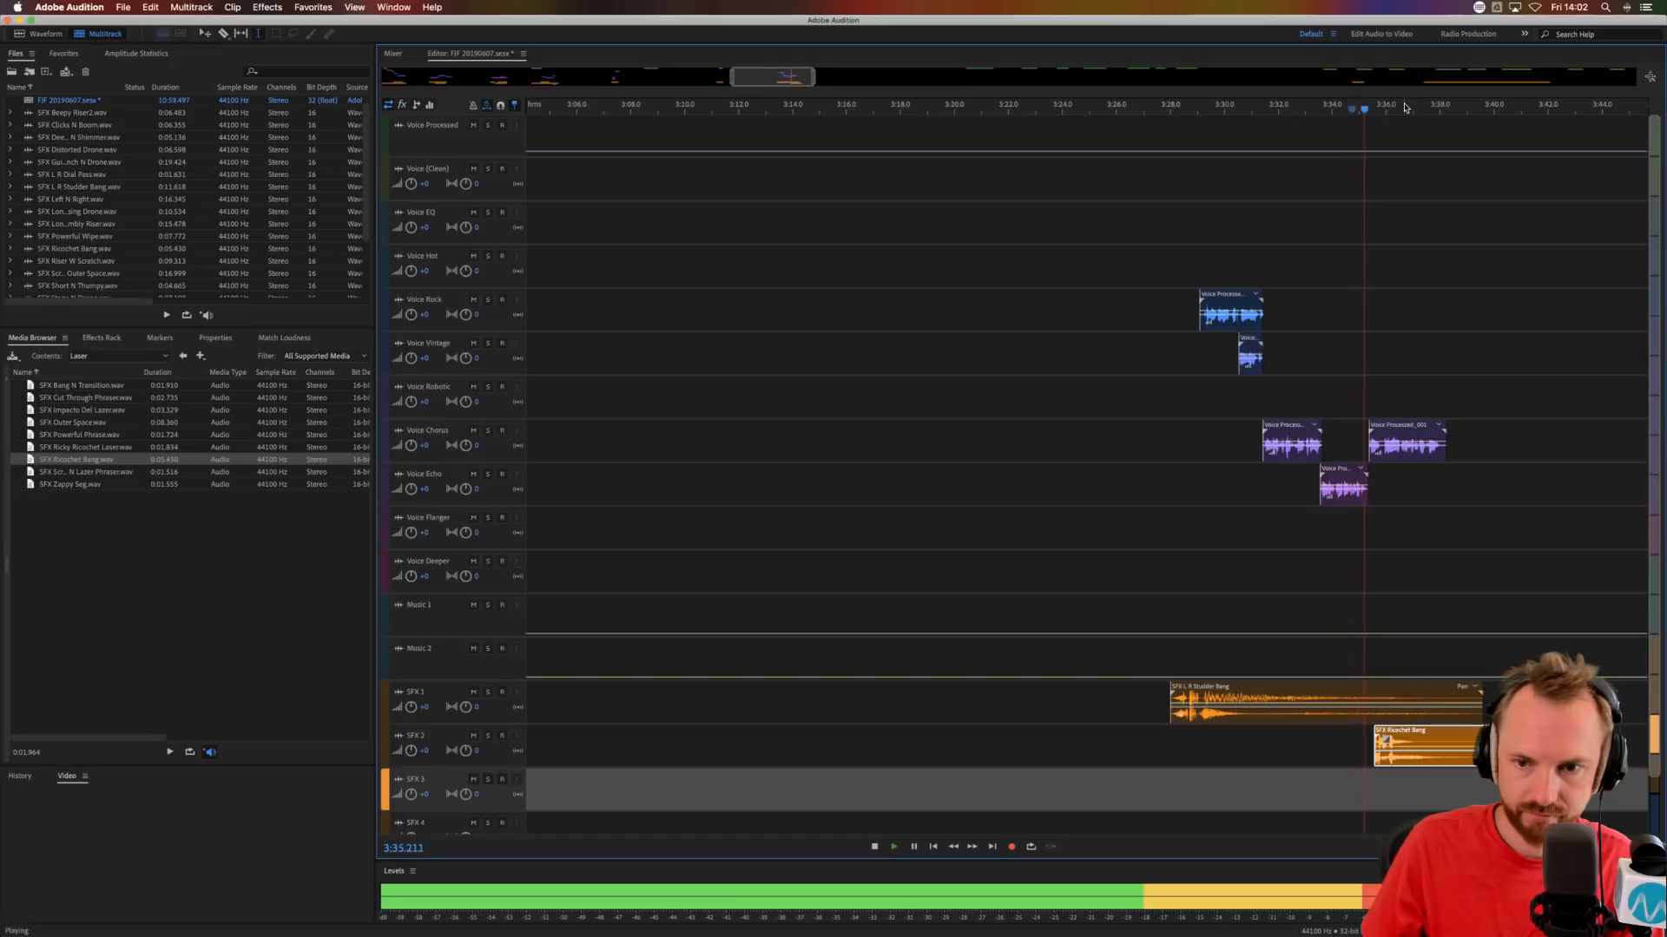
# Shift SFX Ricochet Bang earlier to about 3:34.9 and audition it under the last chorus phrase.
pyautogui.scroll(5, 1404, 112)
pyautogui.press('space')
pyautogui.moveTo(1285, 731); pyautogui.dragTo(1190, 731)
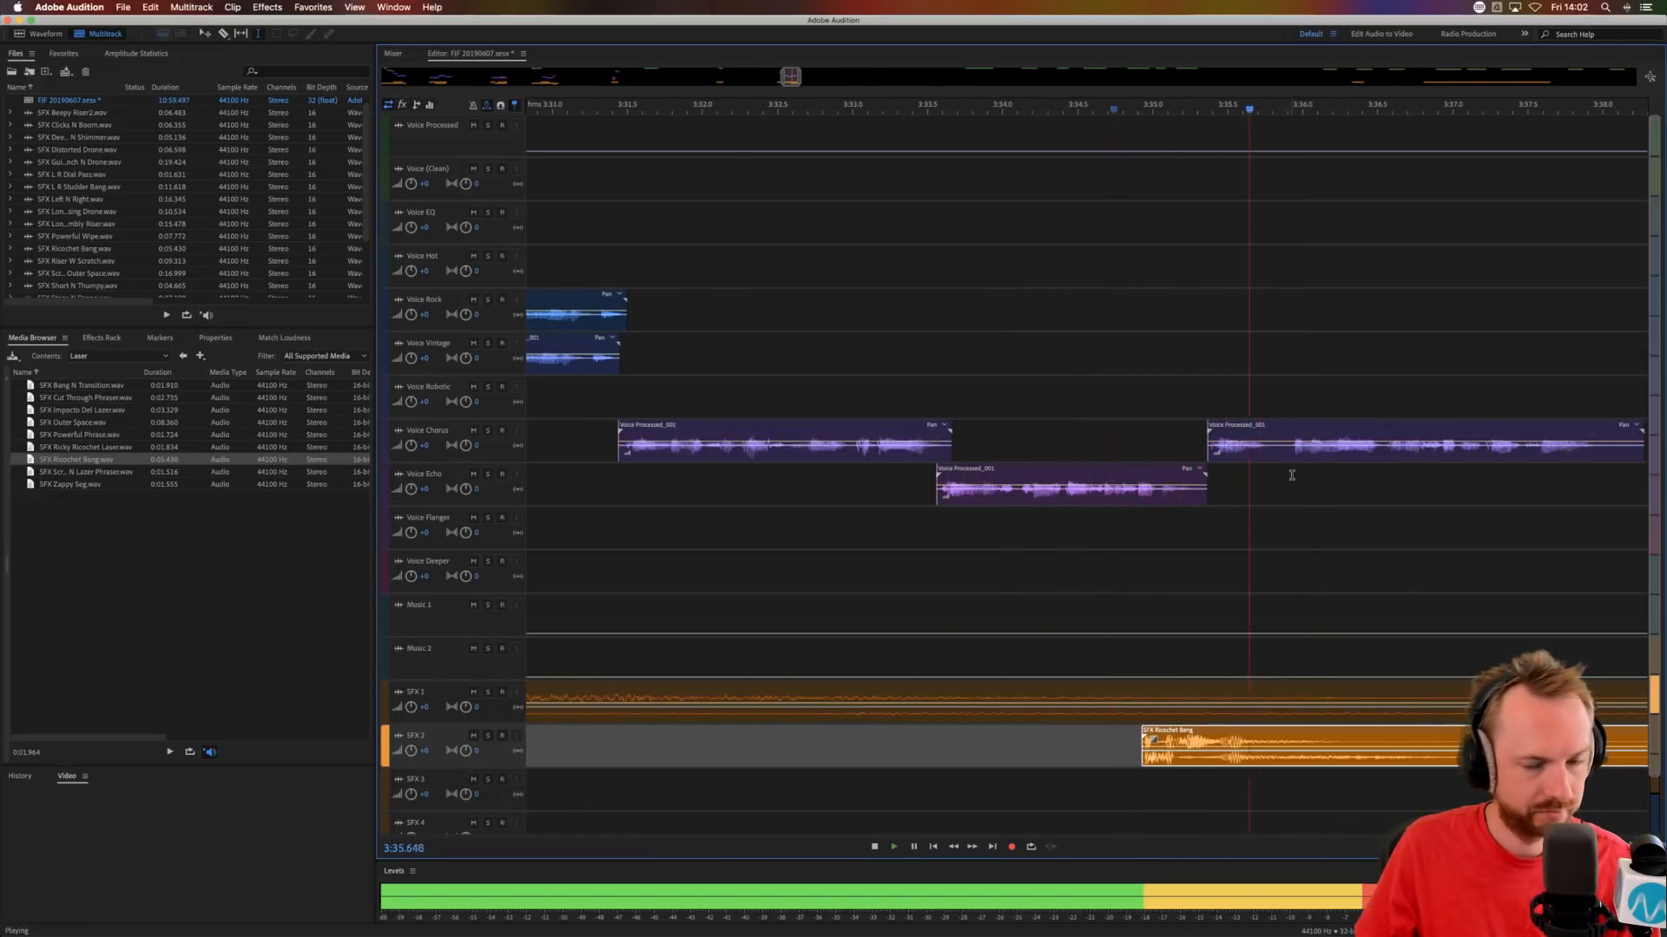
pyautogui.scroll(-10, 1324, 111)
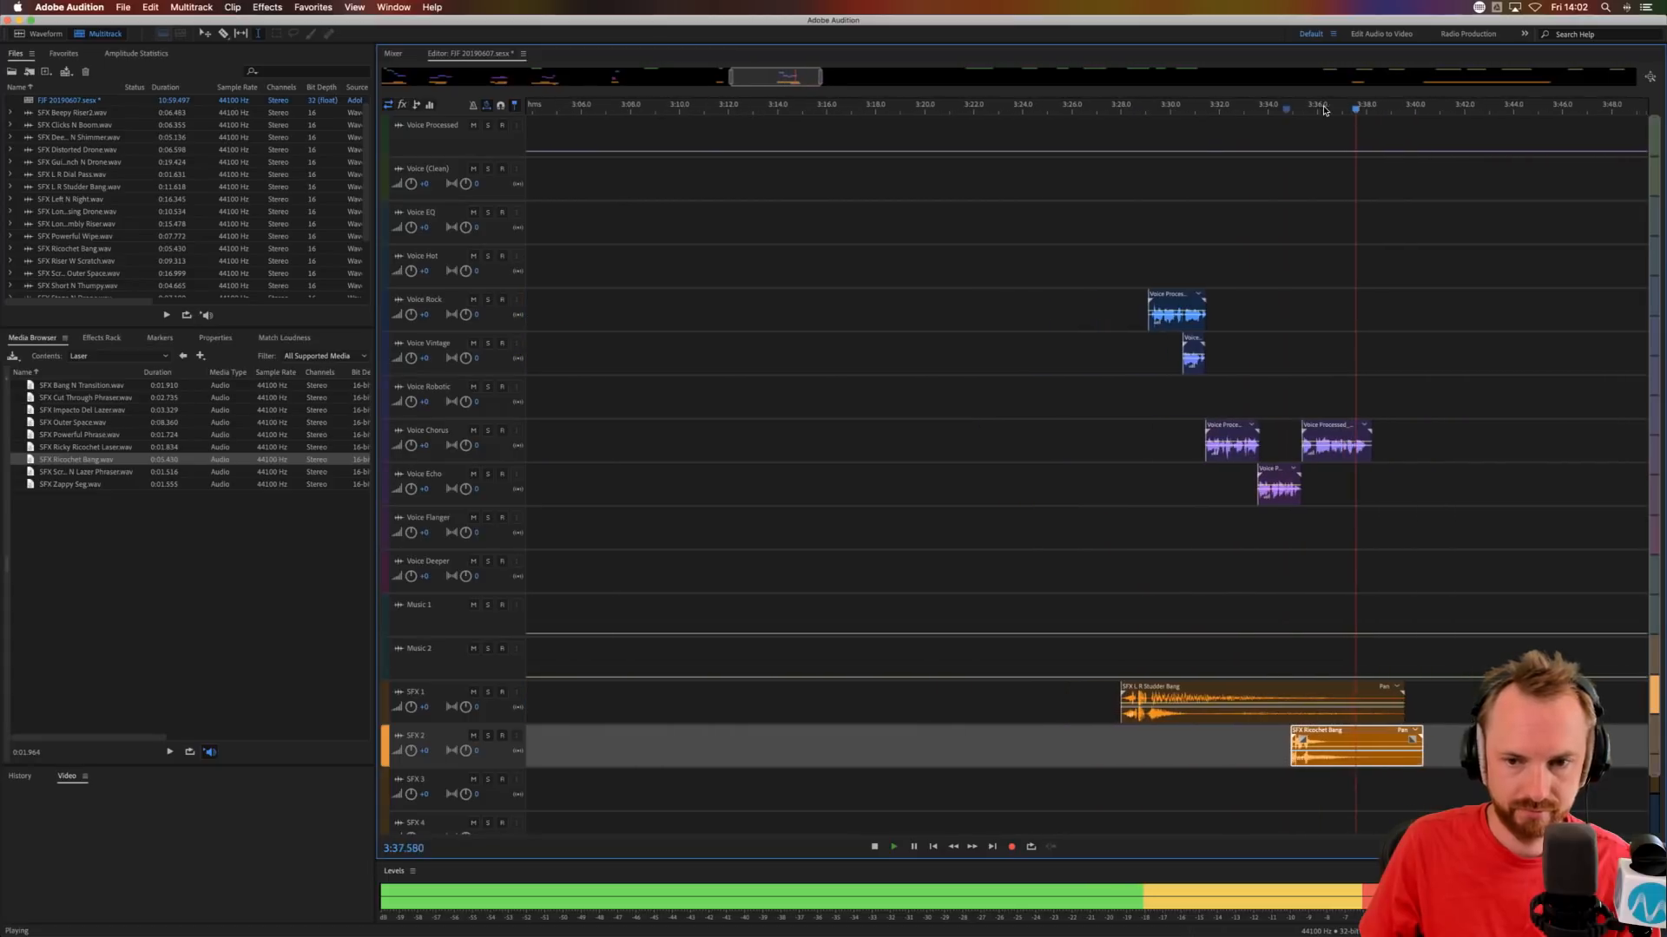
pyautogui.scroll(-3, 1324, 111)
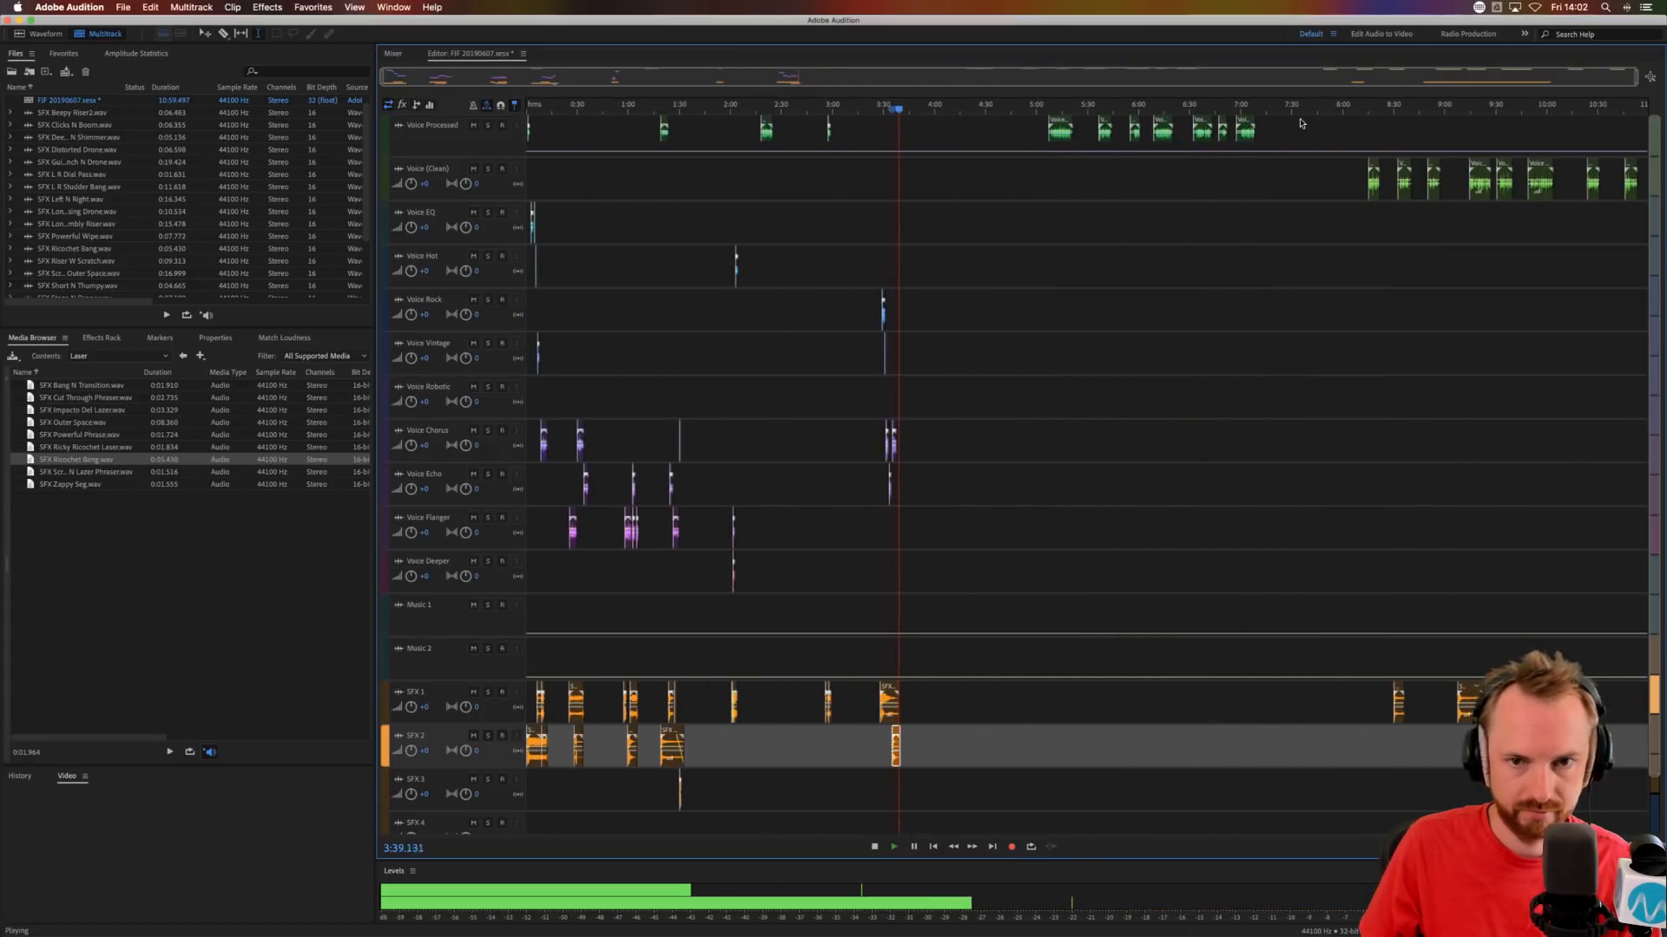
# Move the first Voice (Clean) clip to Voice Vintage at about 4:04 and SFX Distorted Drone to about 4:12 on SFX 1.
pyautogui.click(1051, 176)
pyautogui.press('space')
pyautogui.moveTo(1059, 121)
pyautogui.mouseDown()
pyautogui.moveTo(999, 396)
pyautogui.moveTo(971, 401)
pyautogui.moveTo(1098, 132)
pyautogui.moveTo(1067, 137)
pyautogui.mouseUp()
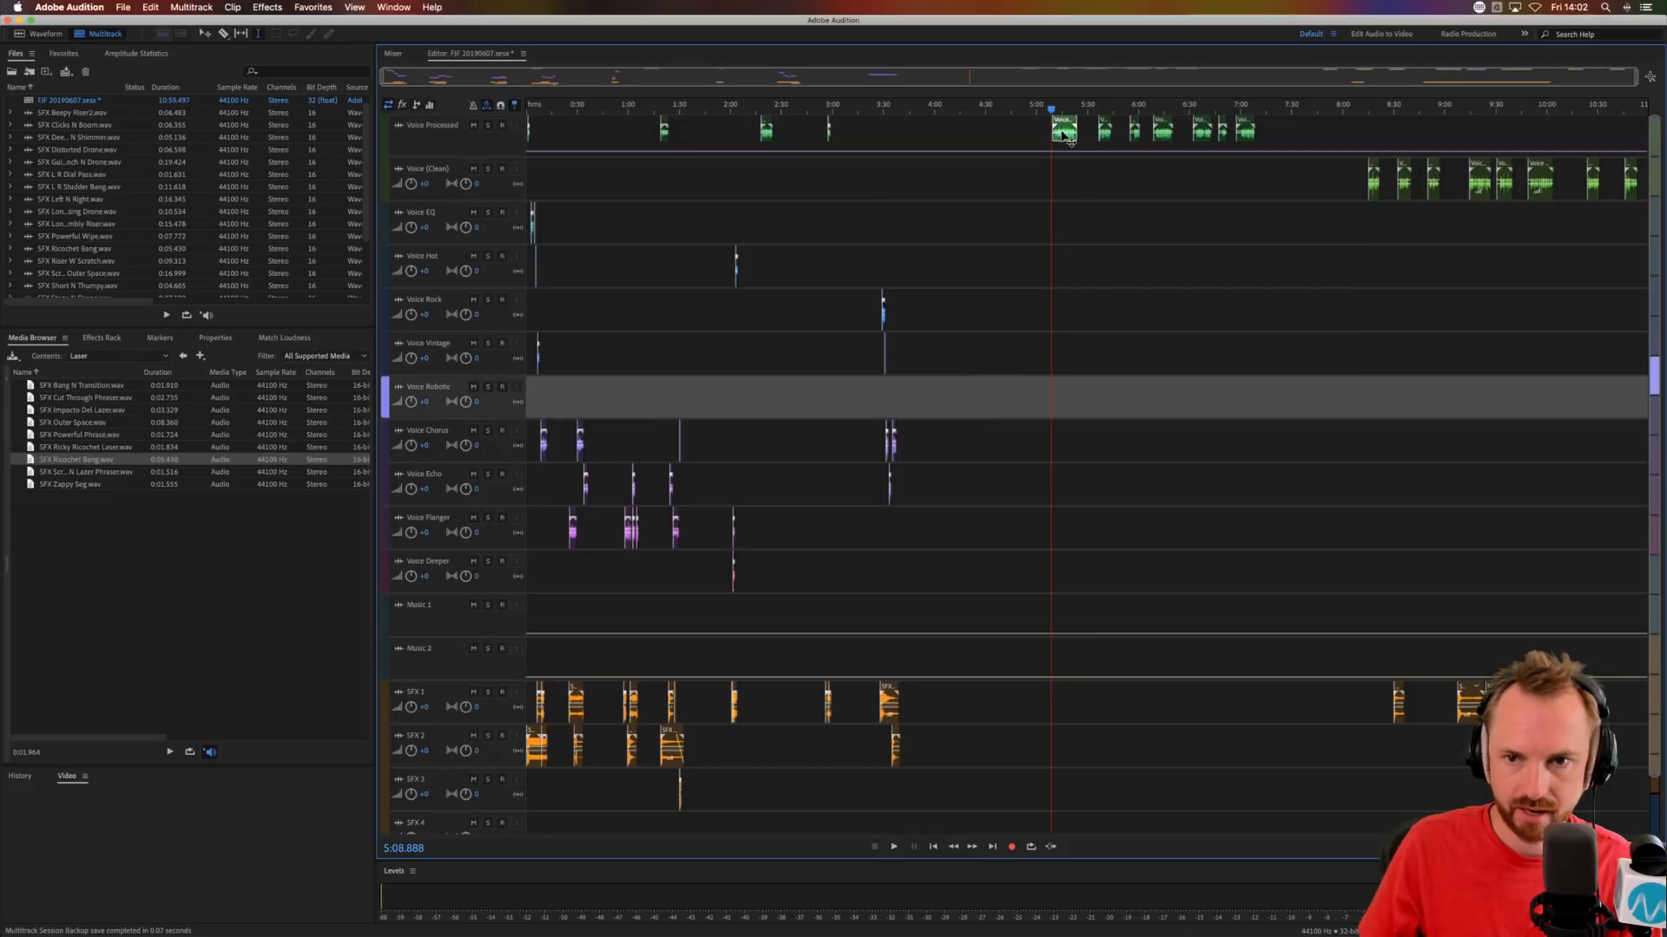
pyautogui.moveTo(1373, 189); pyautogui.dragTo(951, 366)
pyautogui.moveTo(1395, 690); pyautogui.dragTo(963, 694)
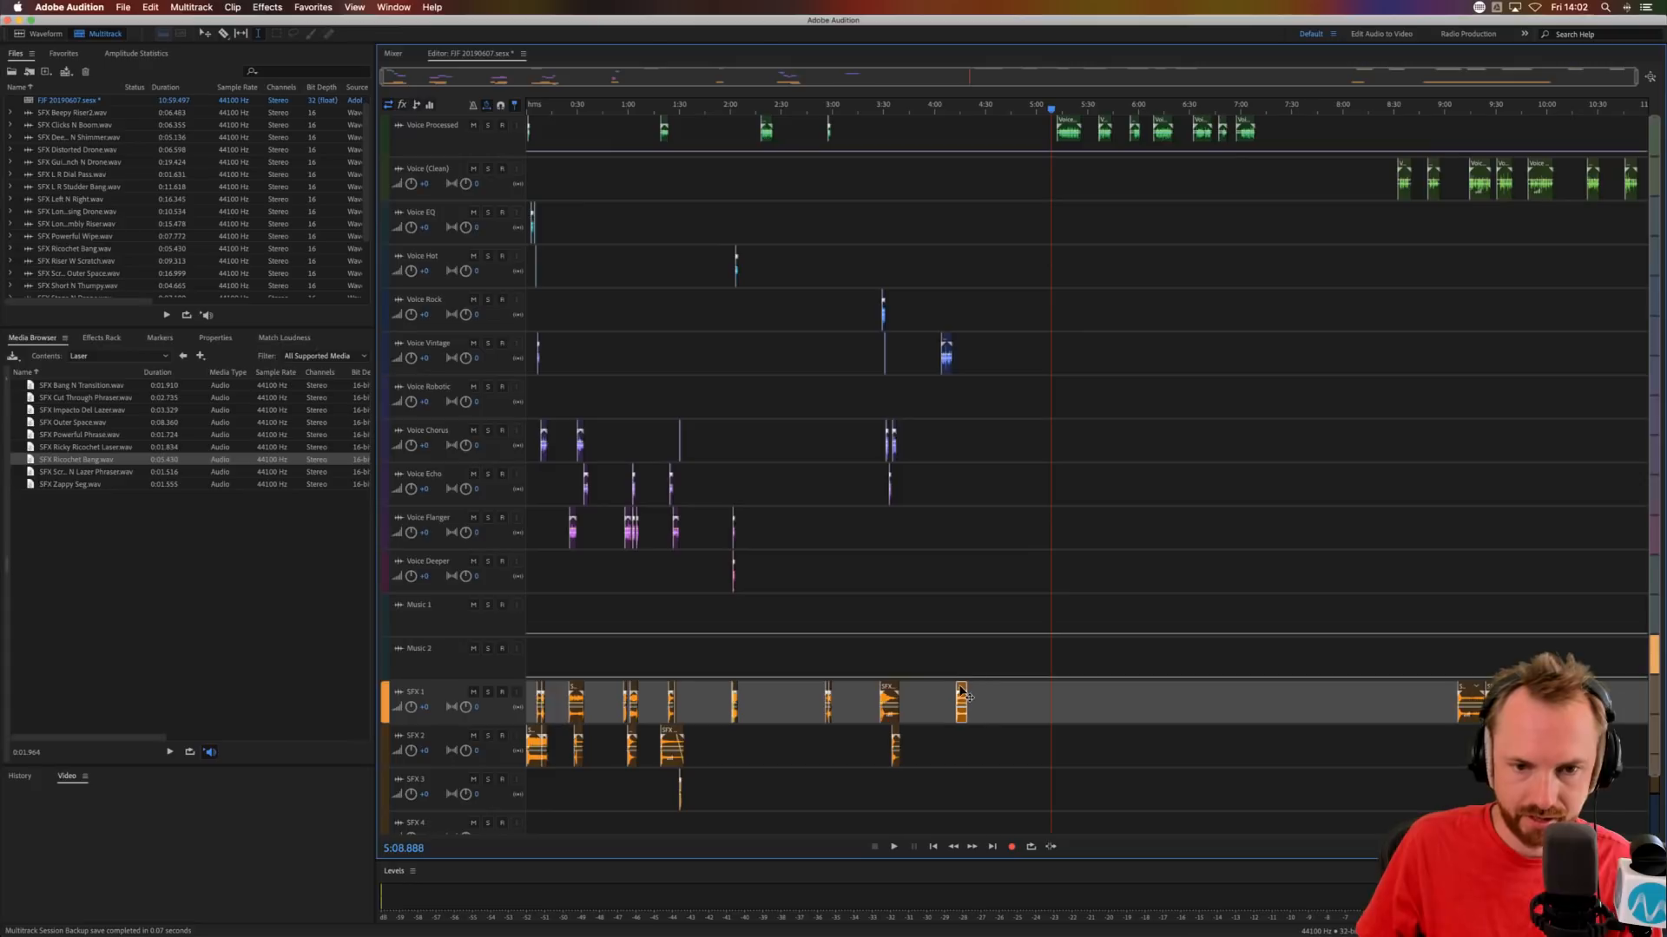
# Start SFX Distorted Drone at about 4:03.9, nudge the Voice Vintage phrase to about 4:04.2 and audition them together.
pyautogui.click(939, 105)
pyautogui.scroll(8, 939, 105)
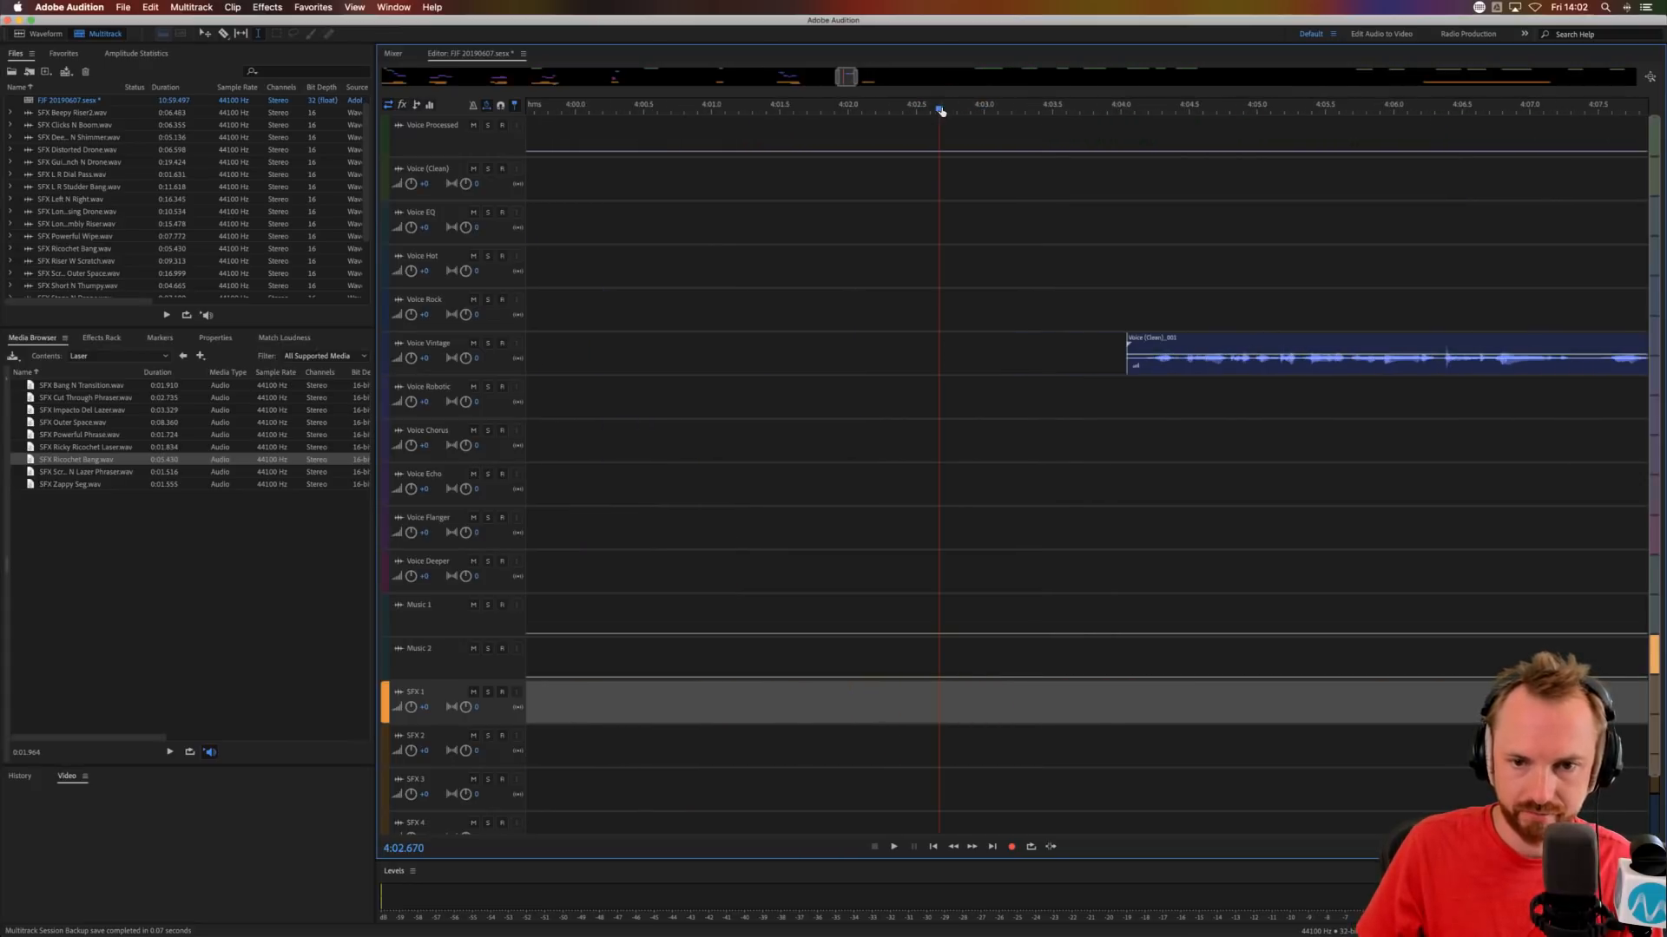
pyautogui.moveTo(1199, 687); pyautogui.dragTo(1001, 690)
pyautogui.click(975, 608)
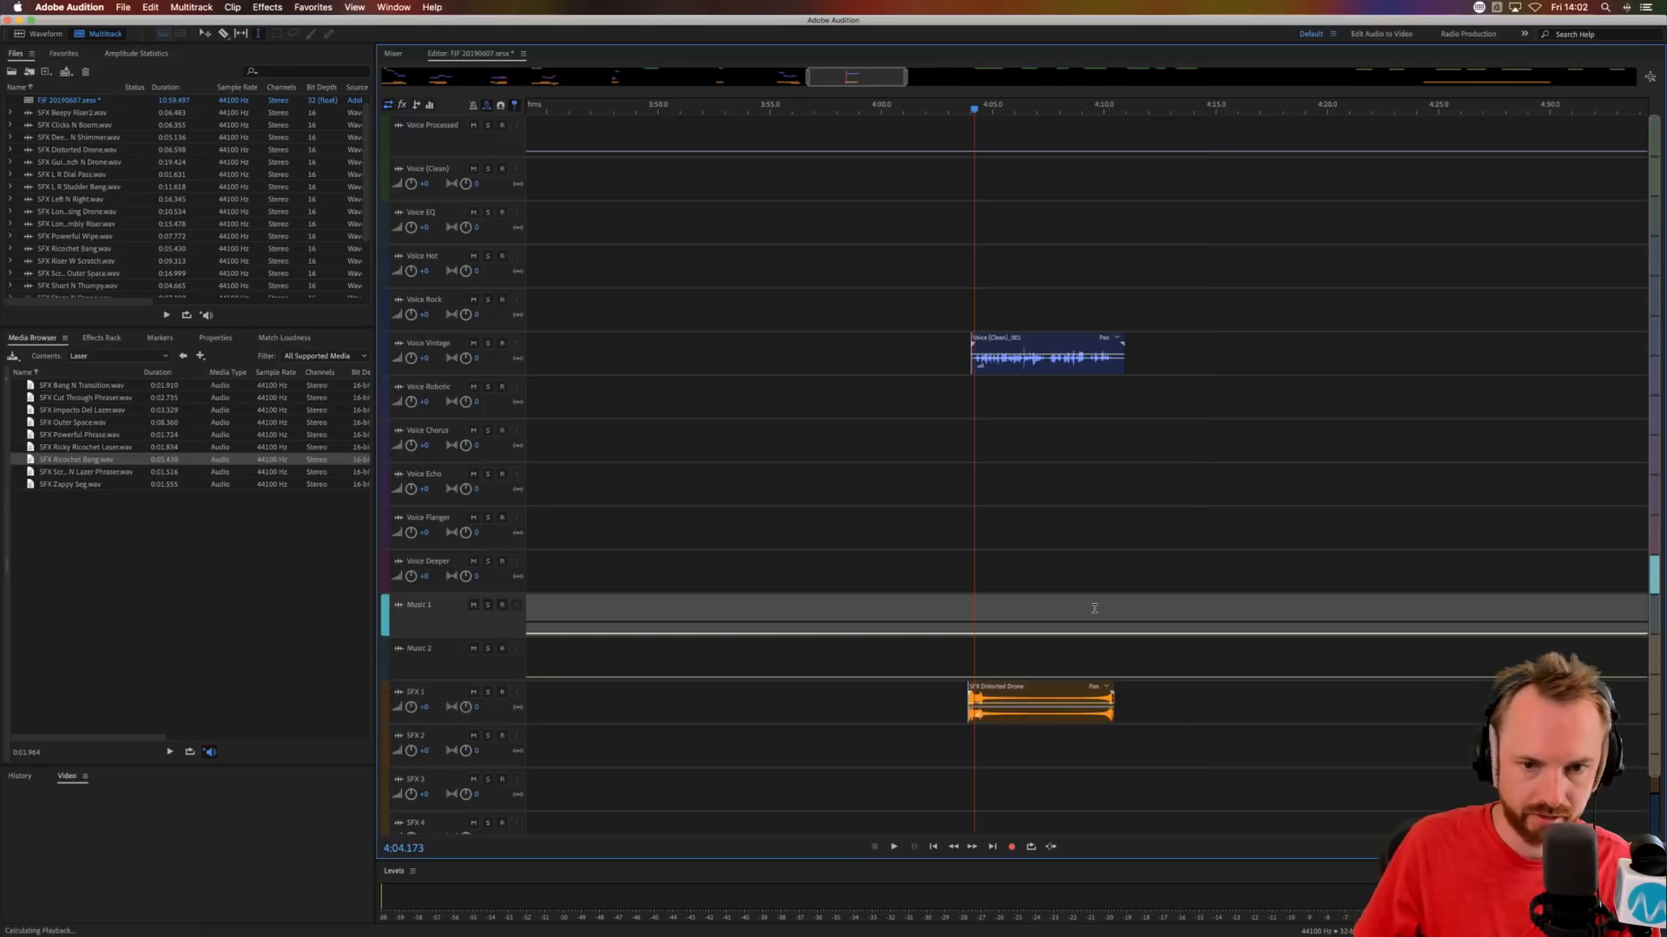
pyautogui.press('space')
pyautogui.press('space')
pyautogui.moveTo(999, 338); pyautogui.dragTo(1003, 338)
pyautogui.press('space')
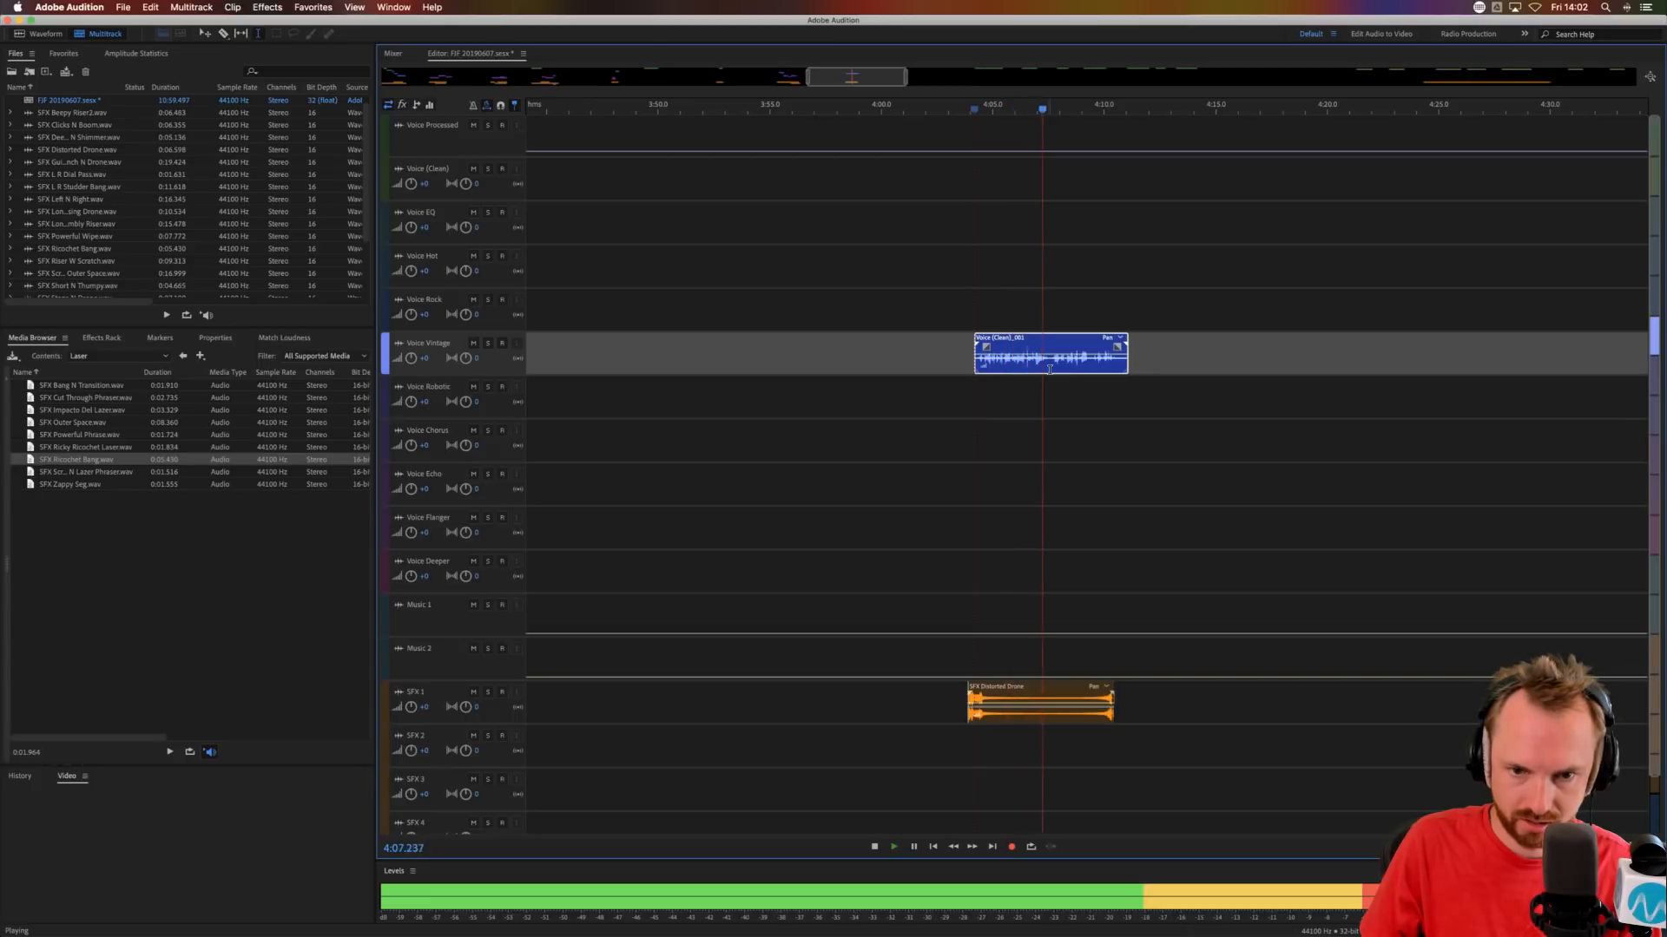
# Split the Voice Vintage phrase at about 4:07.4, move the second part to Voice Robotic and audition from about 4:07.
pyautogui.press('space')
pyautogui.press('super+k')
pyautogui.moveTo(1062, 340); pyautogui.dragTo(1061, 383)
pyautogui.click(1035, 388)
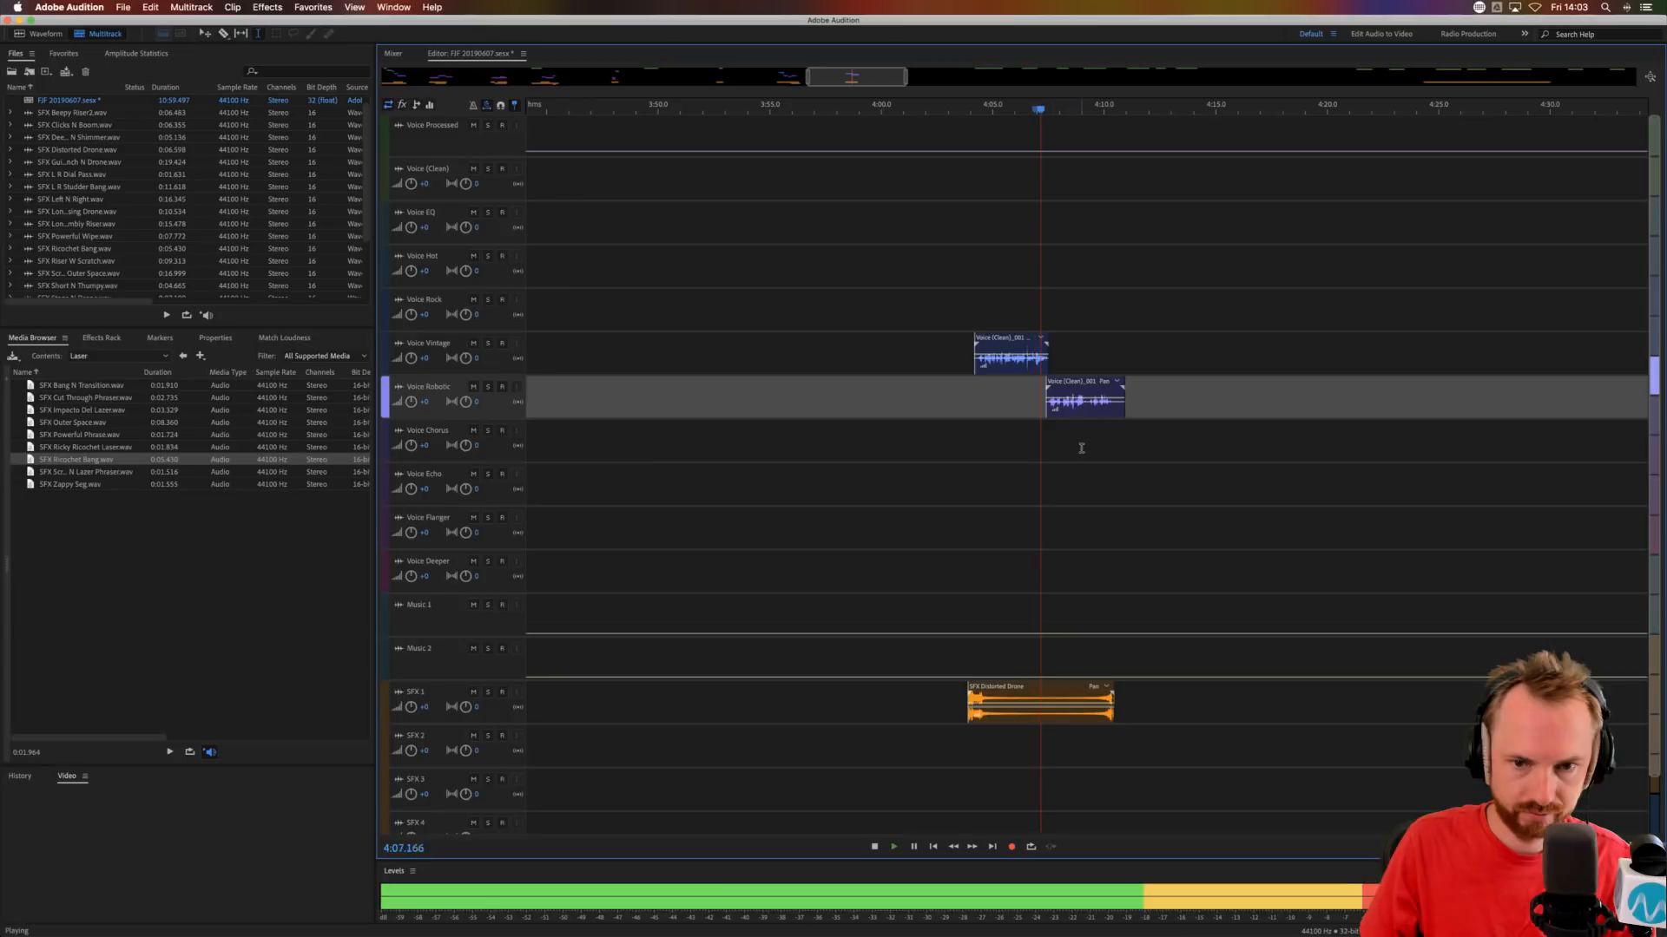
pyautogui.scroll(5, 1083, 113)
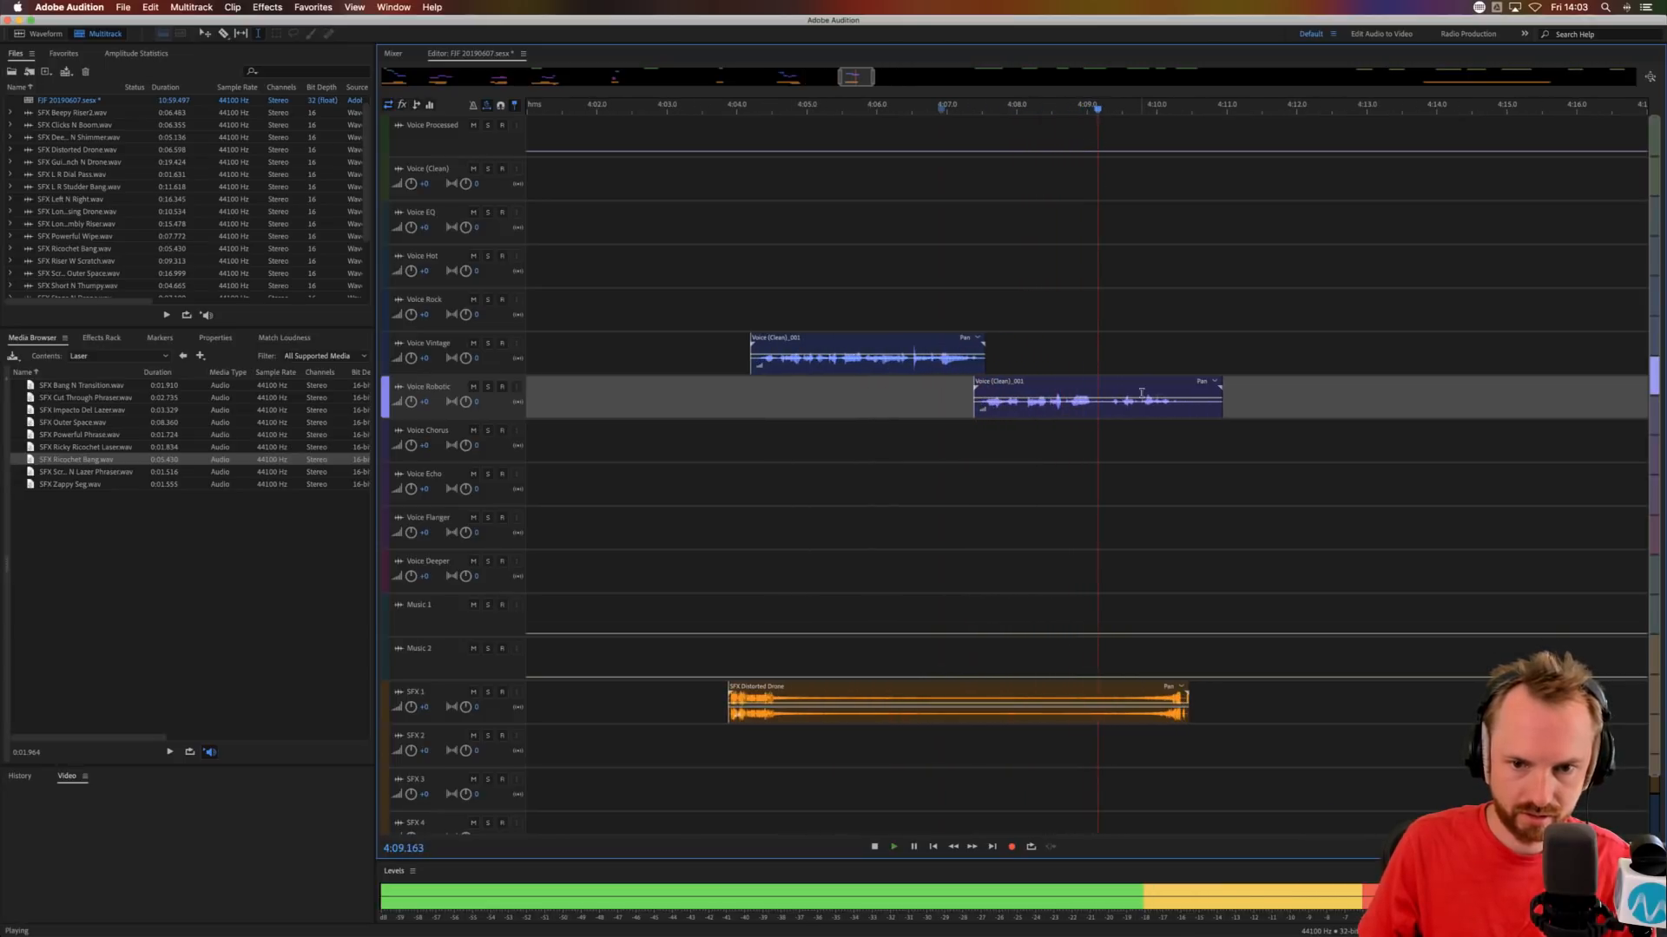
# Split the Voice Robotic clip at about 4:09.2.
pyautogui.click(1107, 411)
pyautogui.press('space')
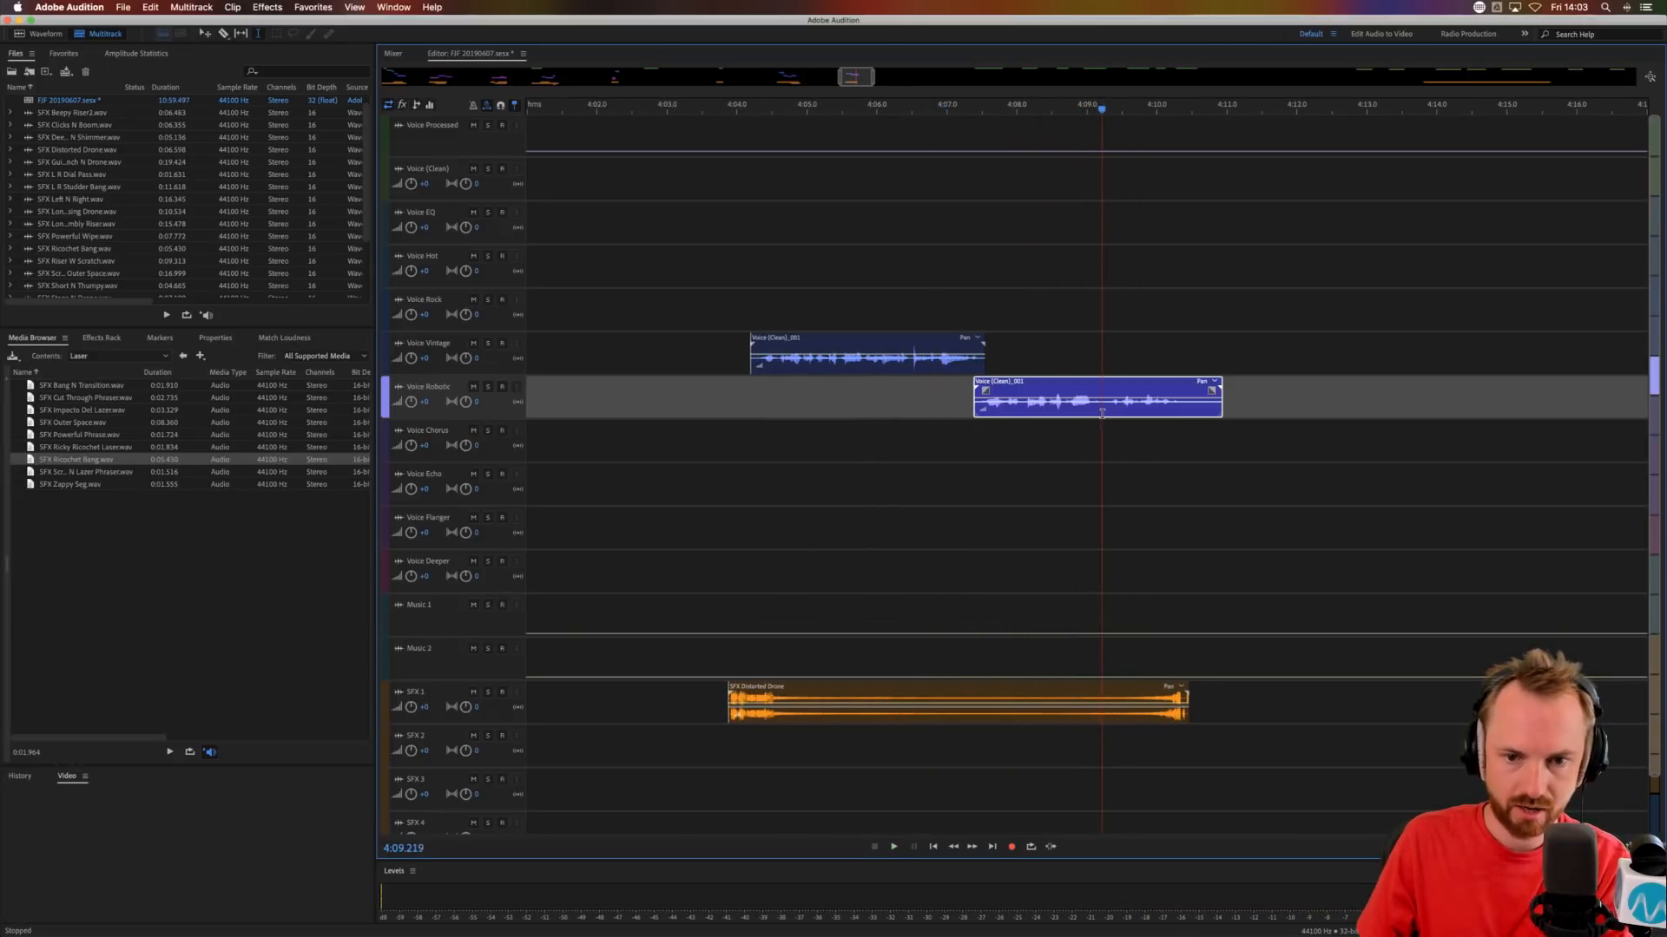
pyautogui.press('super+k')
pyautogui.click(1108, 453)
# Delete SFX Distorted Drone between about 4:07.5 and 4:08.8, close the gap with its ending and audition from 4:07.164.
pyautogui.moveTo(1073, 685); pyautogui.dragTo(982, 705)
pyautogui.press('super+z')
pyautogui.press('Delete')
pyautogui.click(1106, 747)
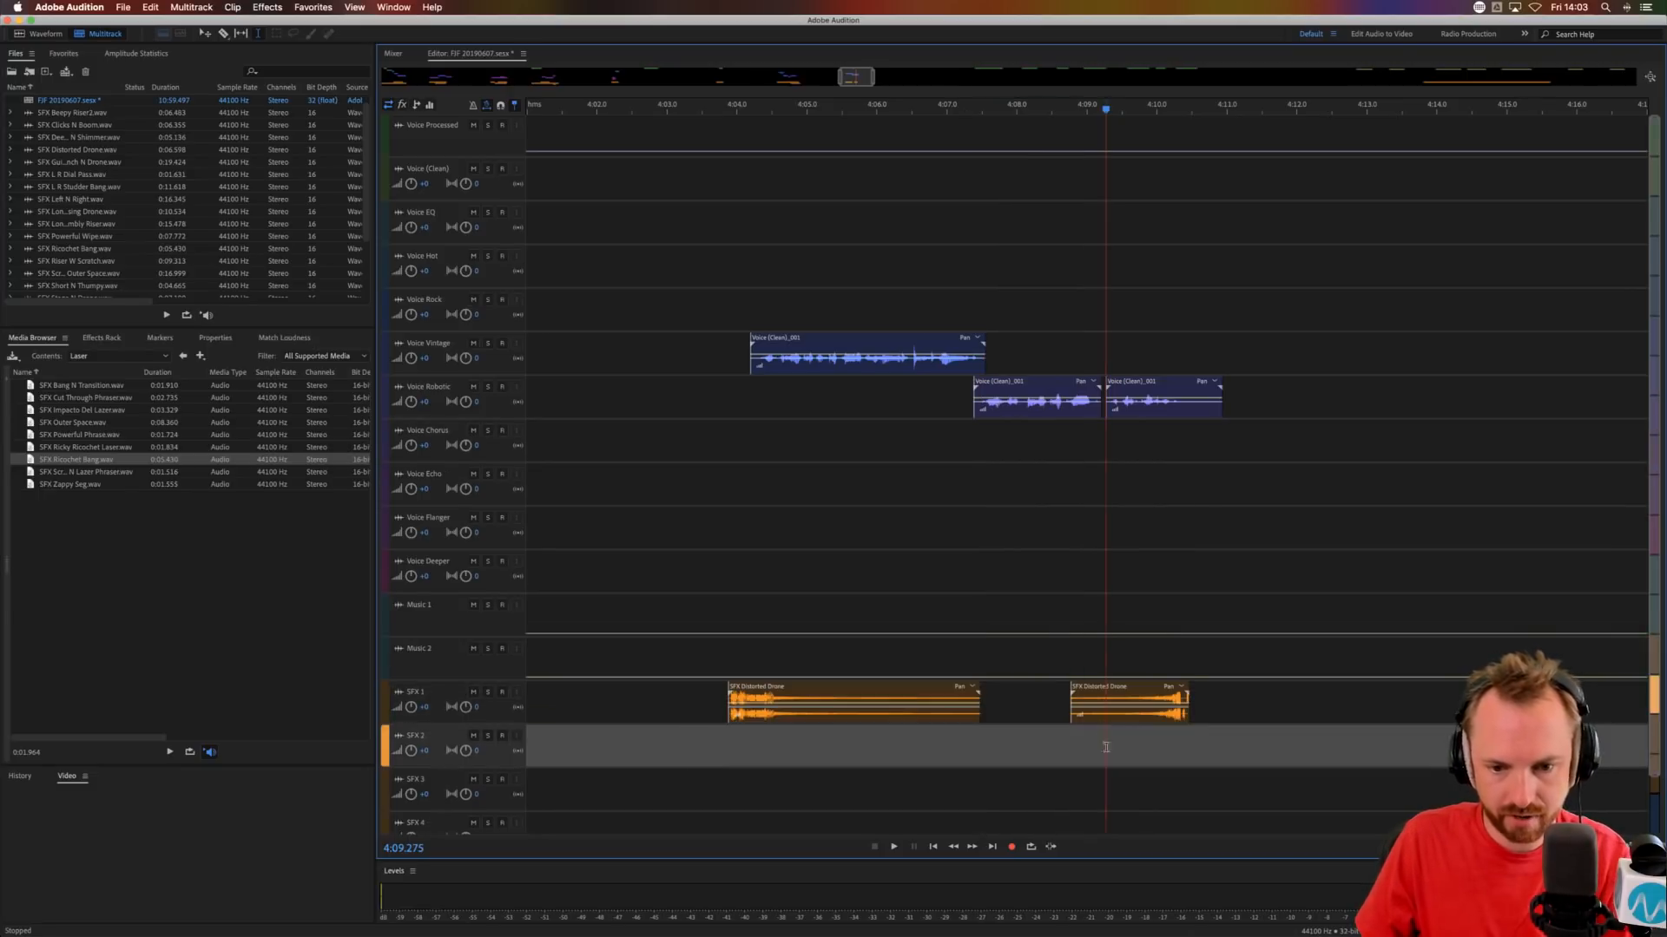
pyautogui.moveTo(1101, 685); pyautogui.dragTo(1007, 686)
pyautogui.click(961, 612)
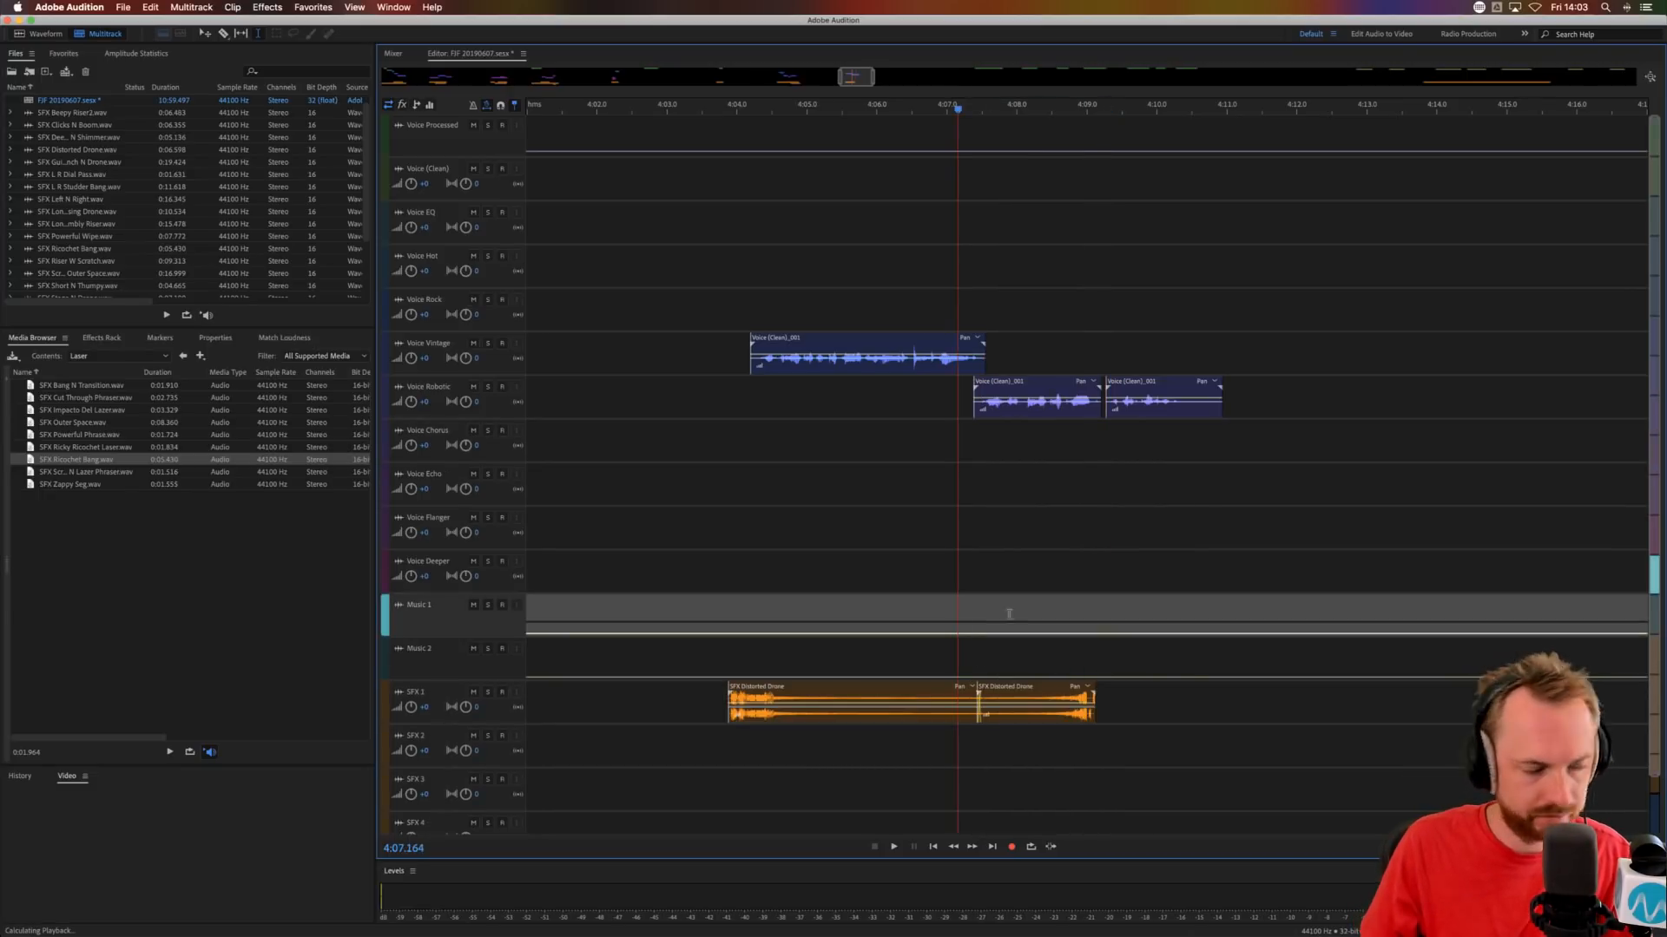
pyautogui.press('space')
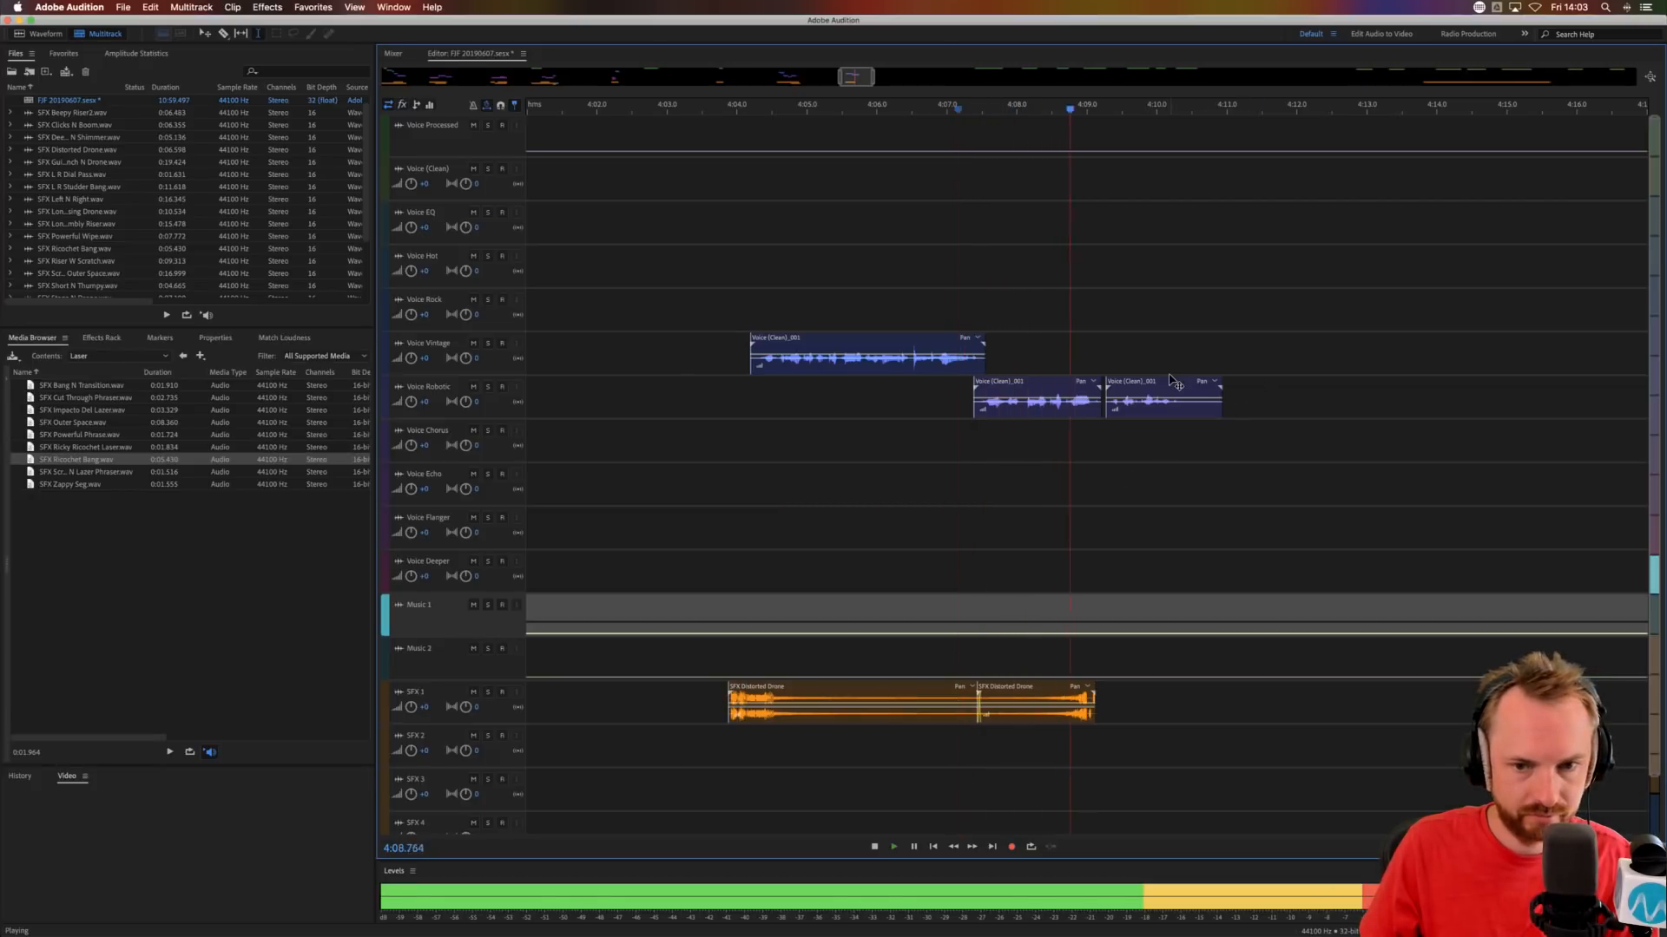
# Move the second Voice Robotic part to Voice Chorus at about 4:09.2.
pyautogui.press('space')
pyautogui.moveTo(1130, 386); pyautogui.dragTo(1126, 439)
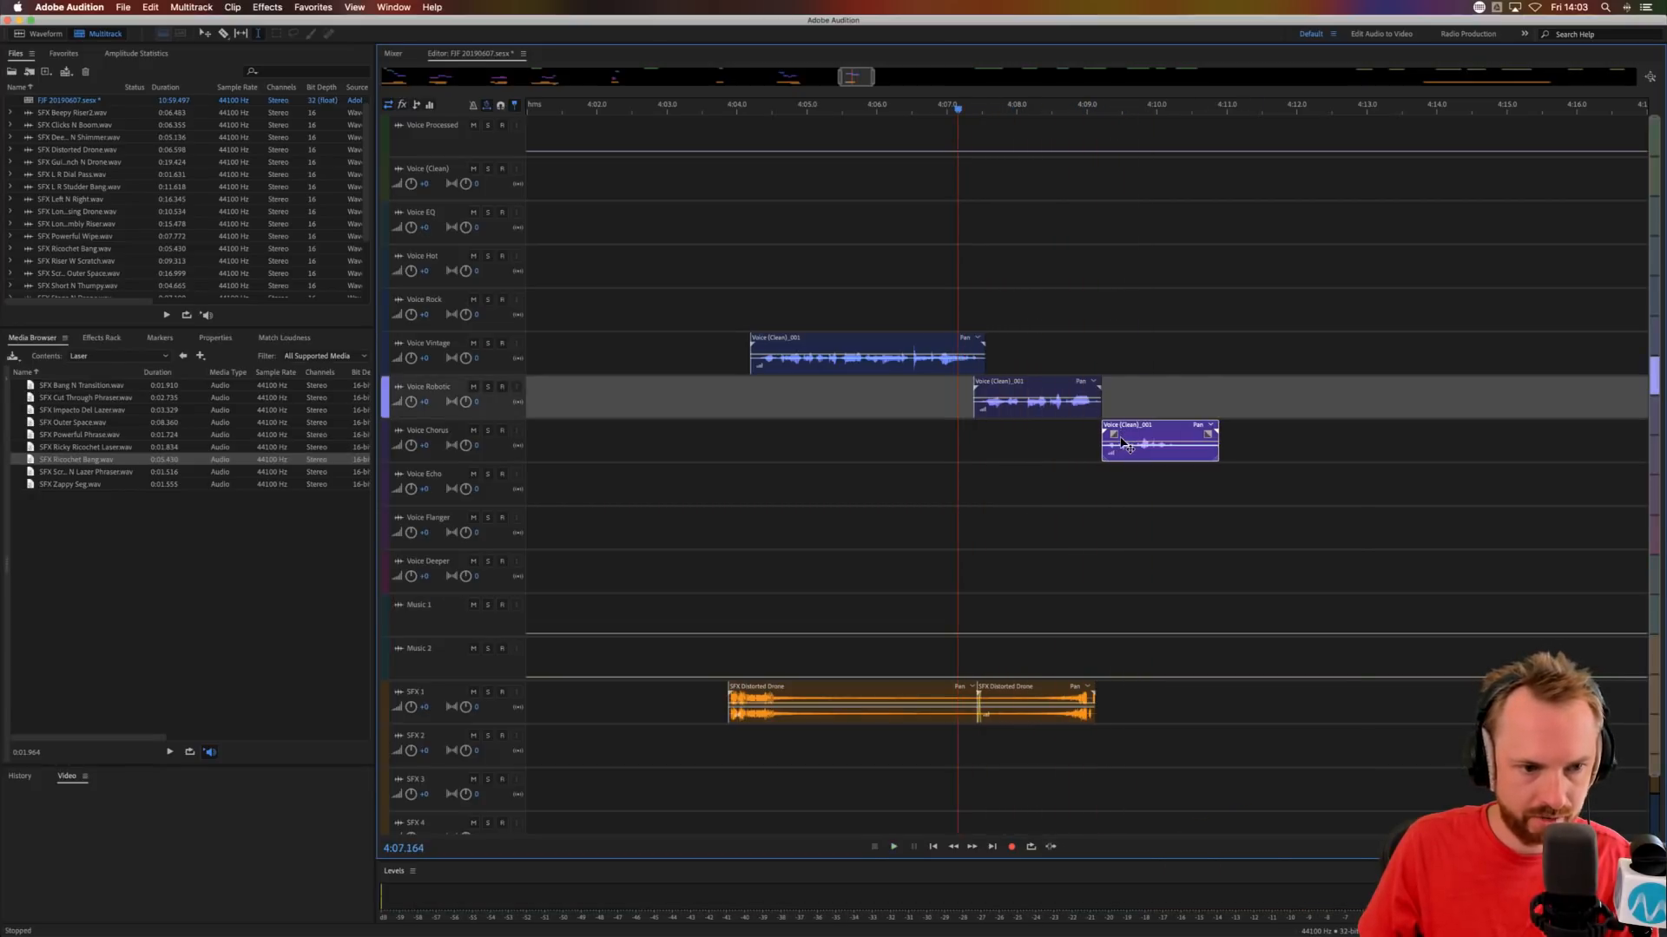
# Audition the handover to Voice Chorus from about 4:08.7 and trim the end of the Voice Chorus clip to about 4:10.5.
pyautogui.click(1067, 457)
pyautogui.press('space')
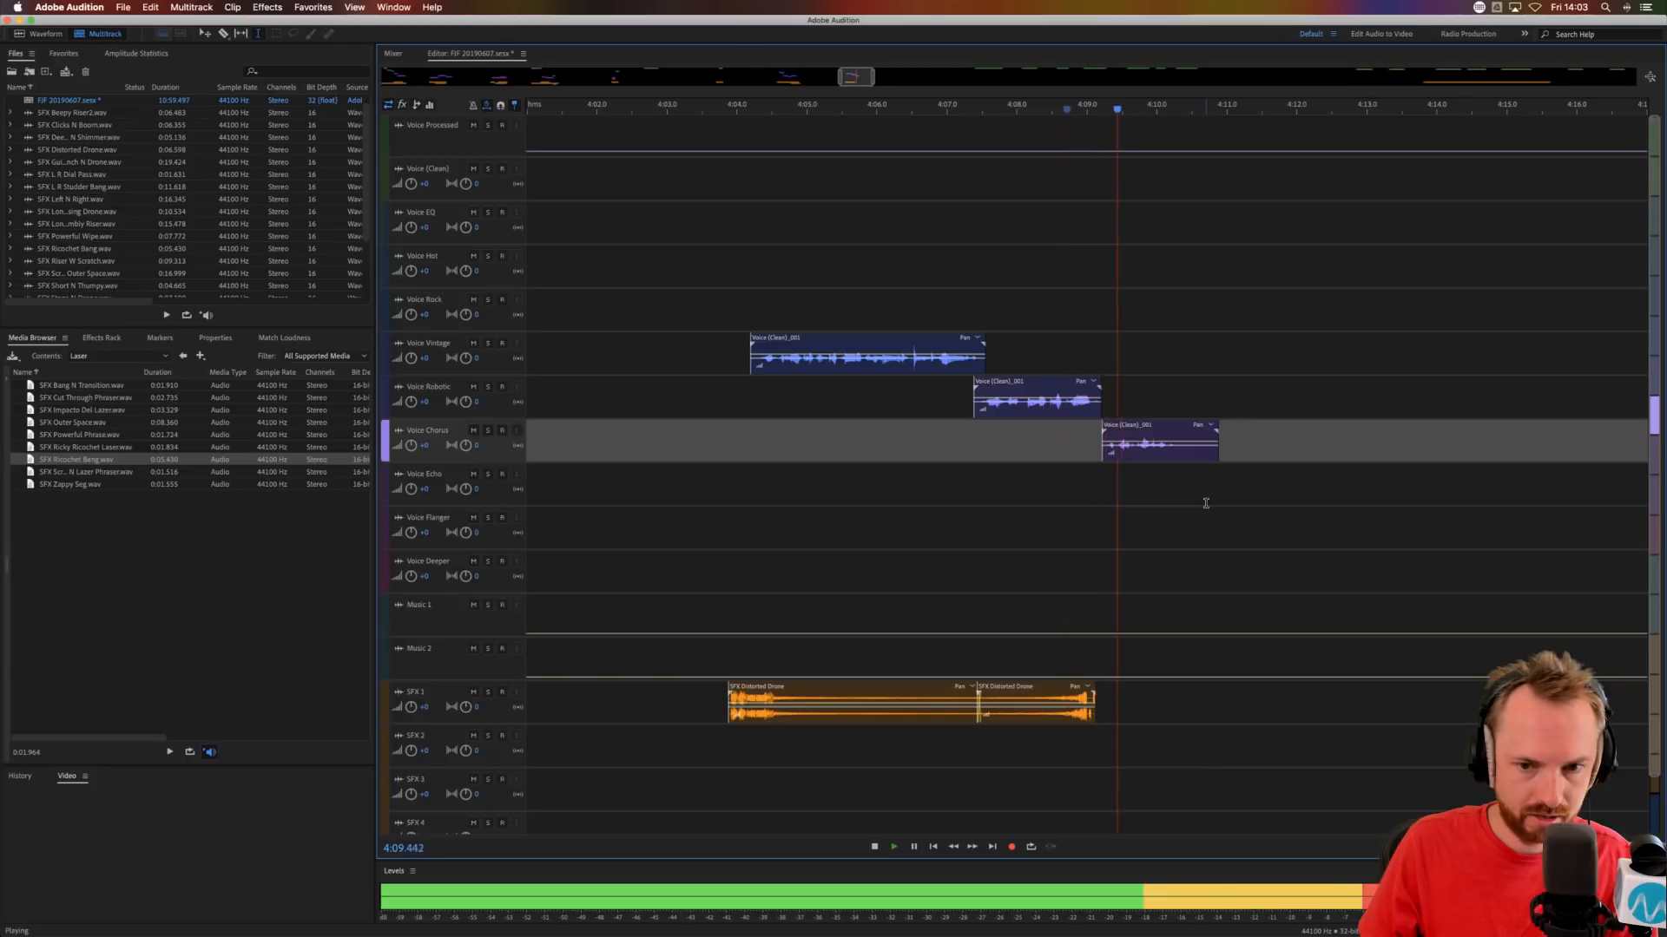
pyautogui.press('space')
pyautogui.click(1188, 454)
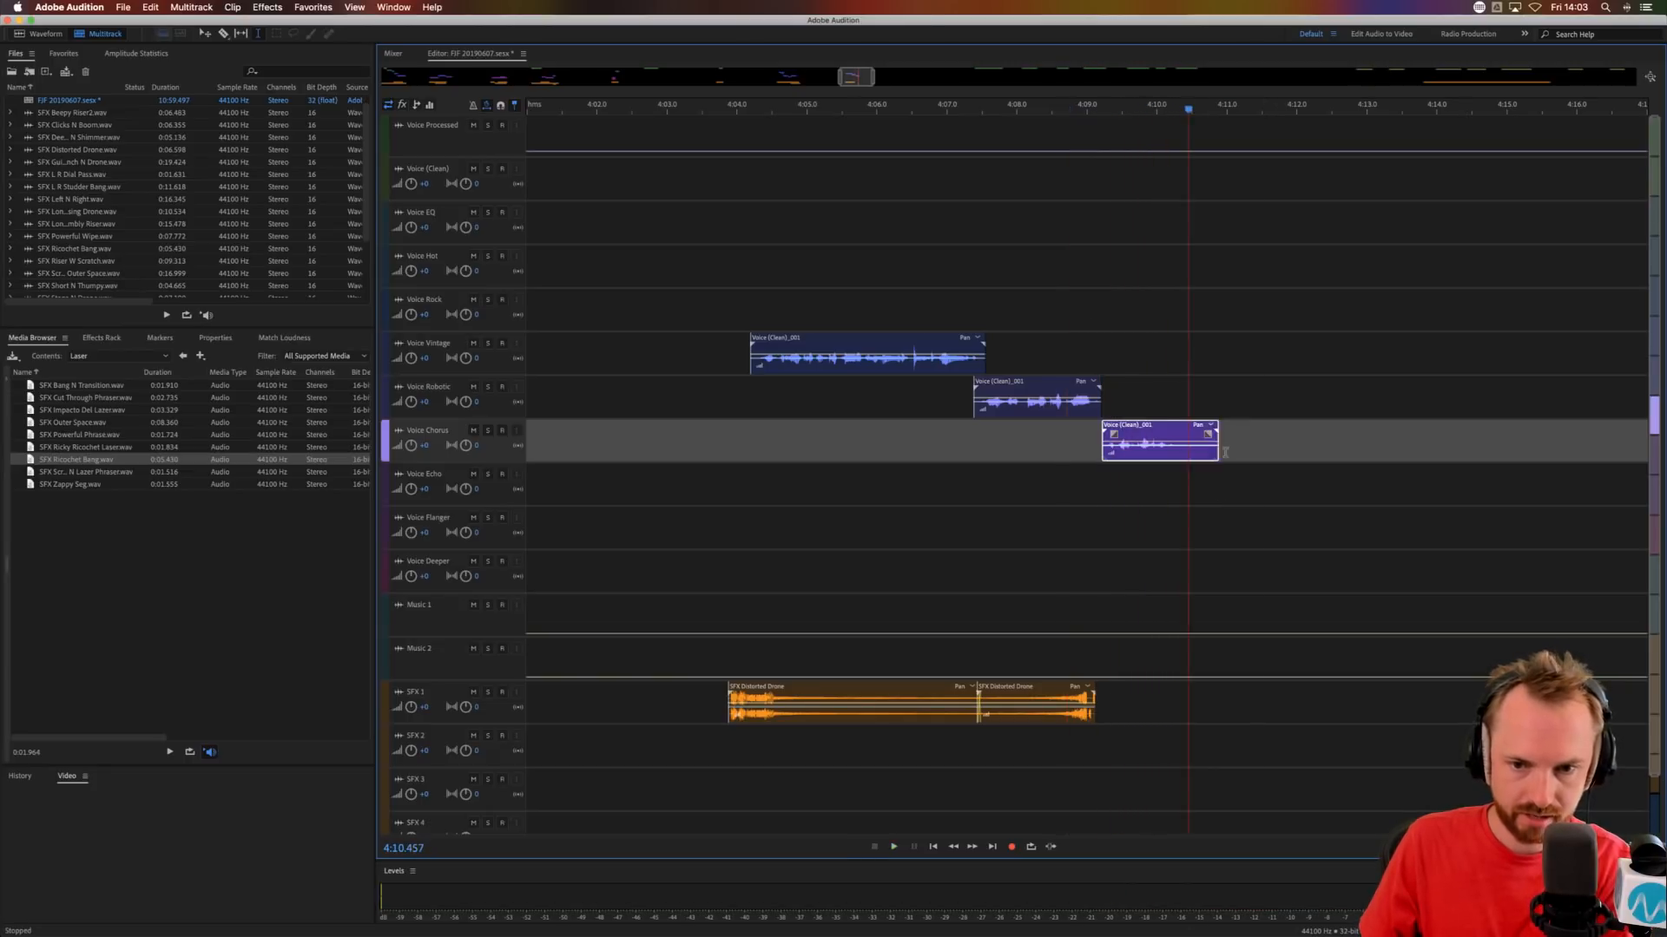
pyautogui.press('Delete')
pyautogui.moveTo(1225, 453); pyautogui.dragTo(1166, 440)
pyautogui.scroll(-1, 1142, 106)
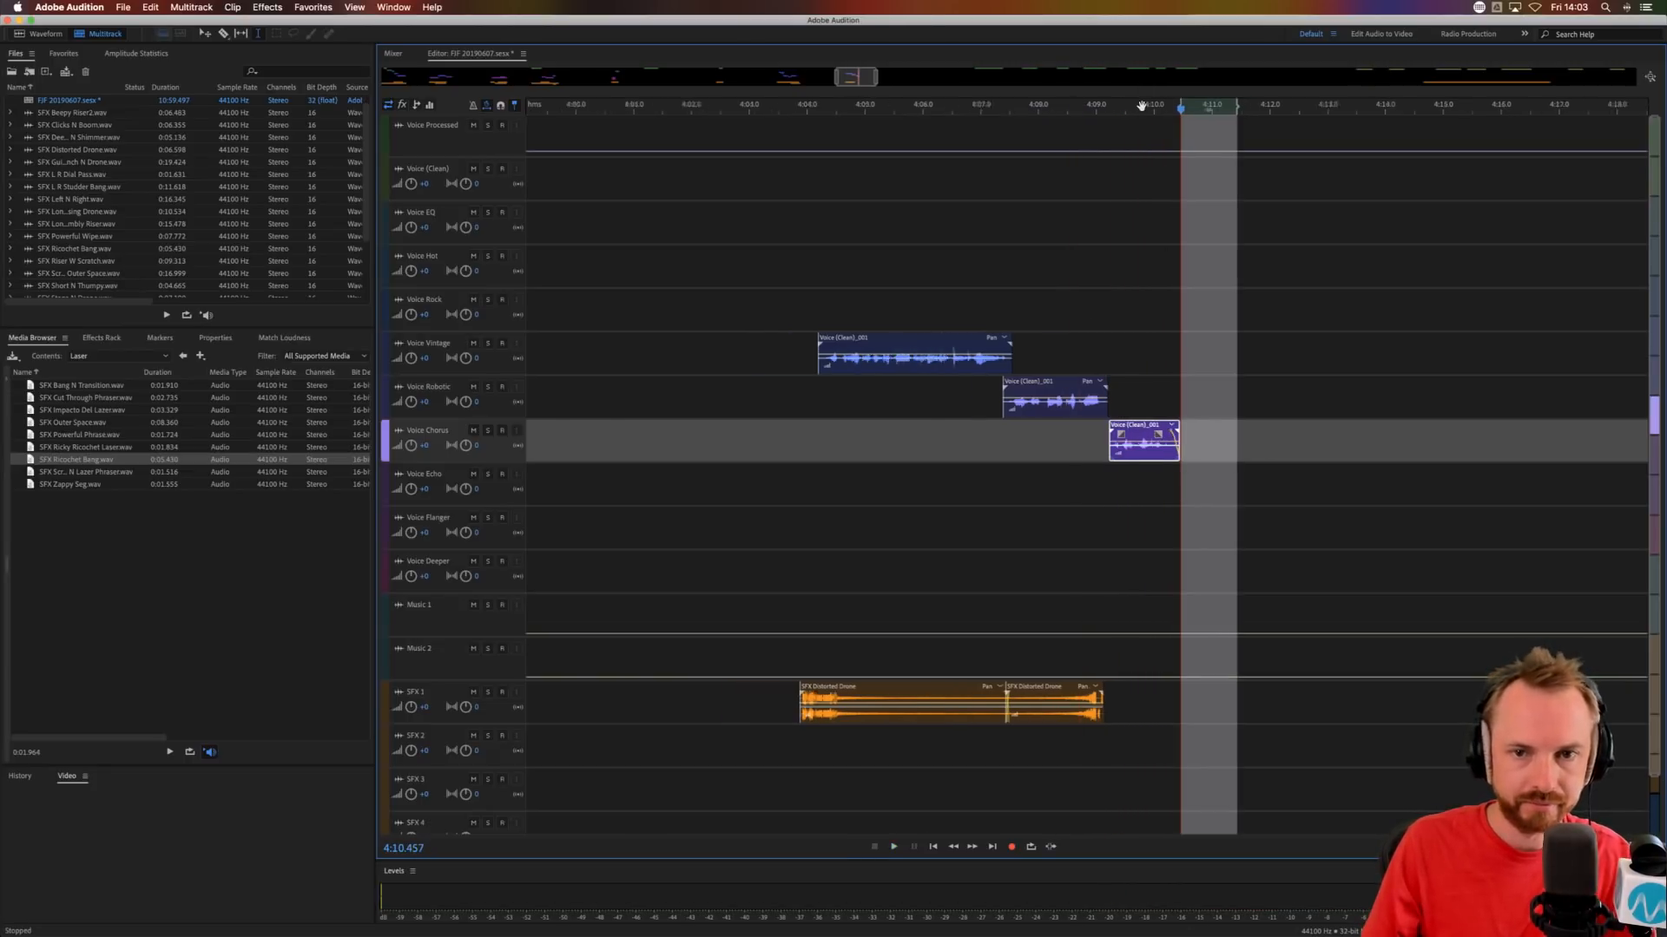
# Move the next voice phrase to Voice Chorus at about 4:43 and place SFX Left N Right on SFX 1 at about 4:43.7.
pyautogui.scroll(-5, 1142, 106)
pyautogui.click(1035, 194)
pyautogui.moveTo(1071, 126); pyautogui.dragTo(1017, 449)
pyautogui.moveTo(1467, 699); pyautogui.dragTo(991, 689)
pyautogui.click(1014, 106)
pyautogui.scroll(5, 1014, 106)
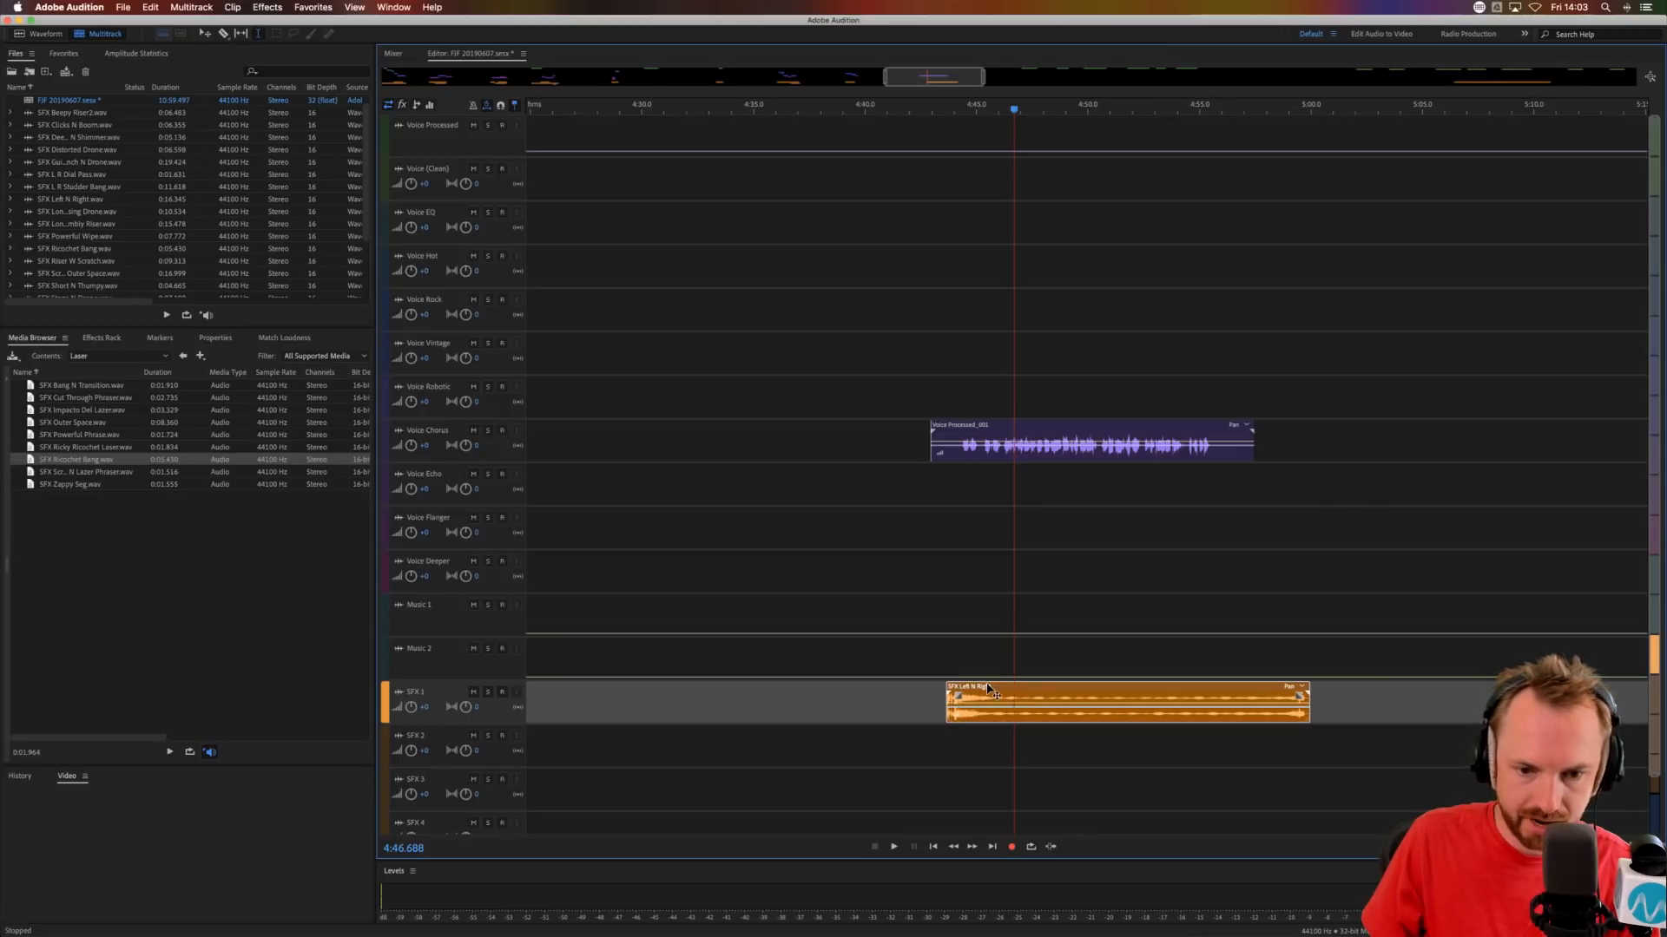
# Audition from about 4:40.9 and trim the silent start of the Voice Chorus phrase to about 4:44.3.
pyautogui.click(885, 613)
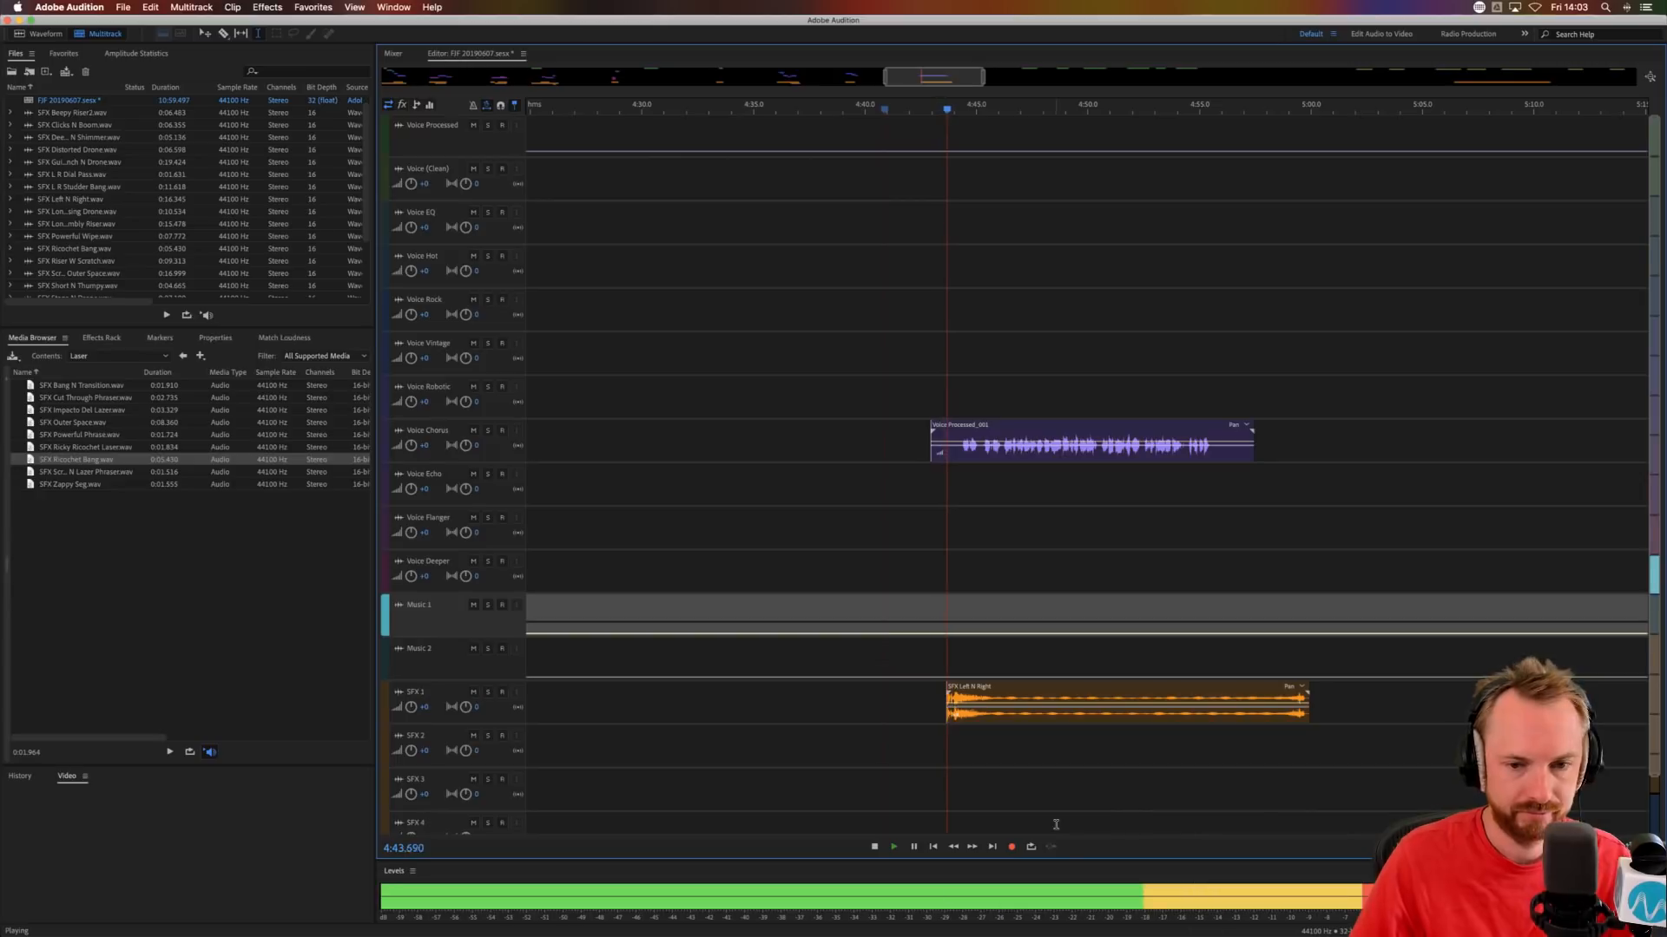
pyautogui.moveTo(961, 453); pyautogui.dragTo(905, 440)
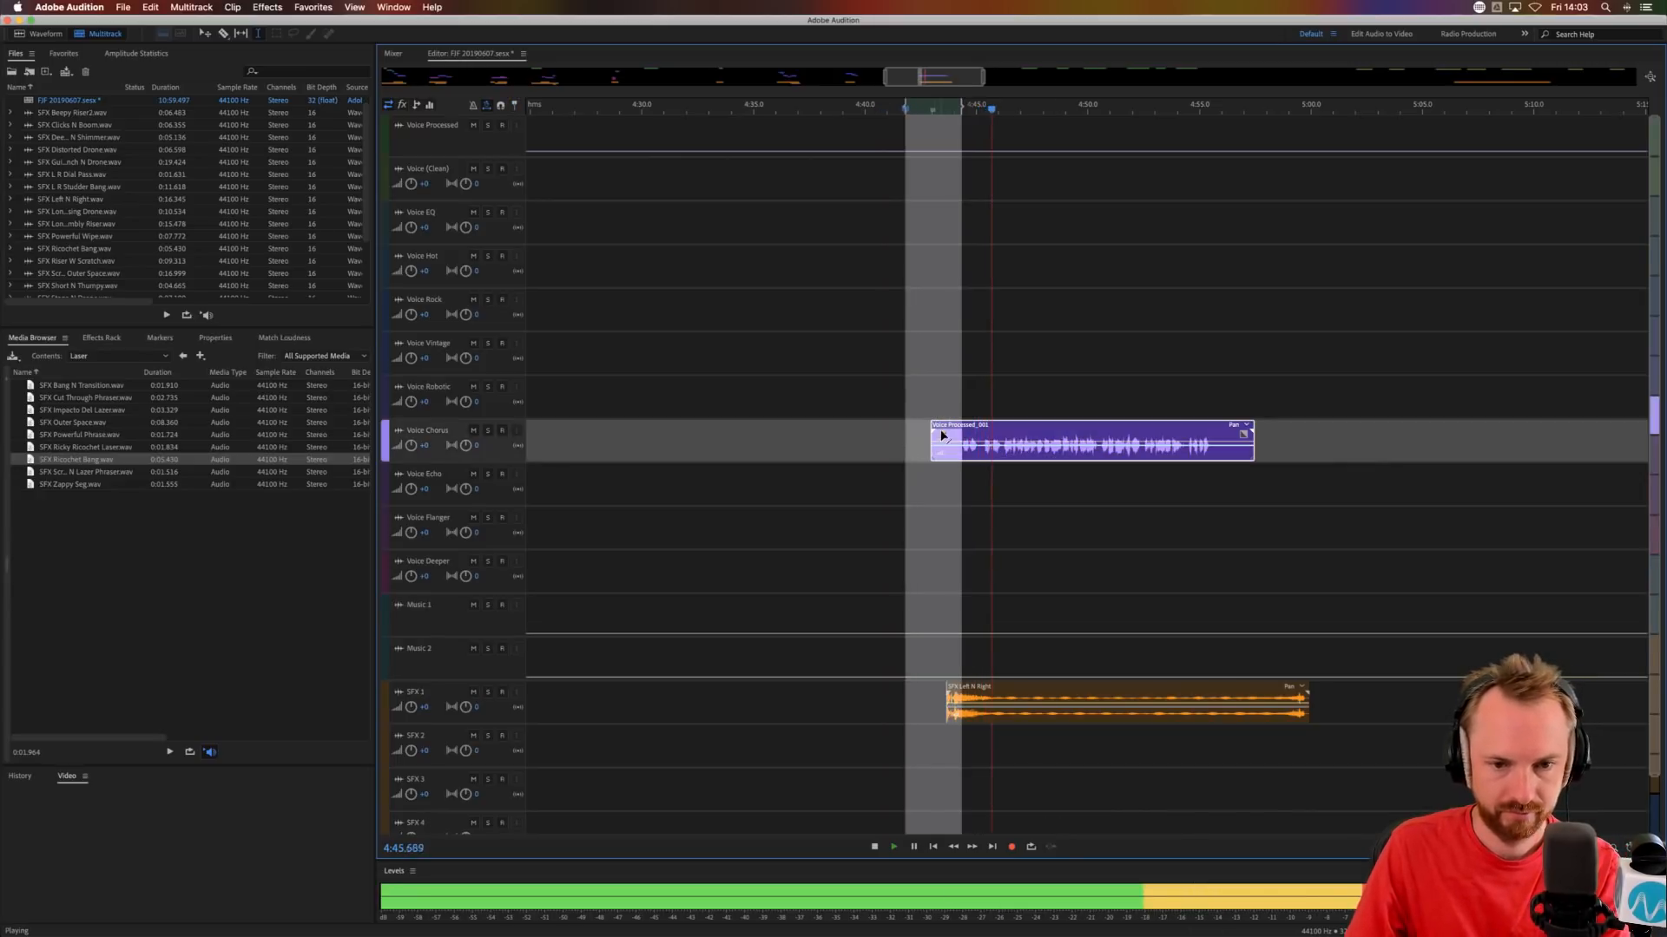
pyautogui.press('Delete')
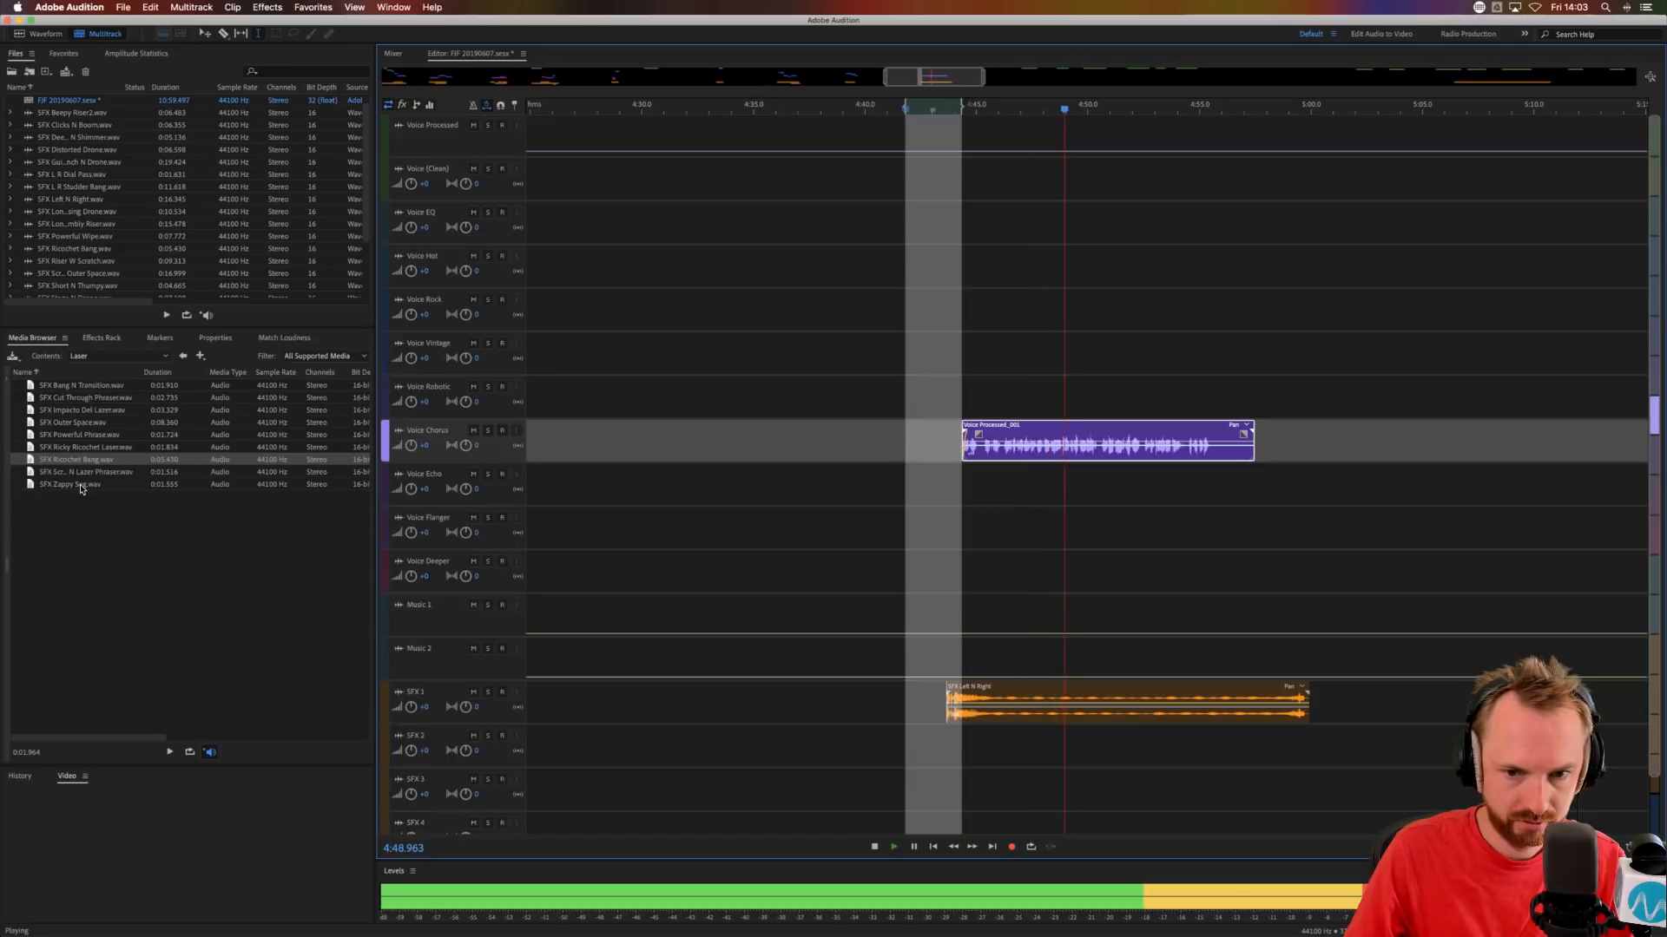
# Place SFX Zappy Seg.wav on SFX 2 at about 4:50.4.
pyautogui.moveTo(81, 489); pyautogui.dragTo(1110, 734)
pyautogui.click(1099, 614)
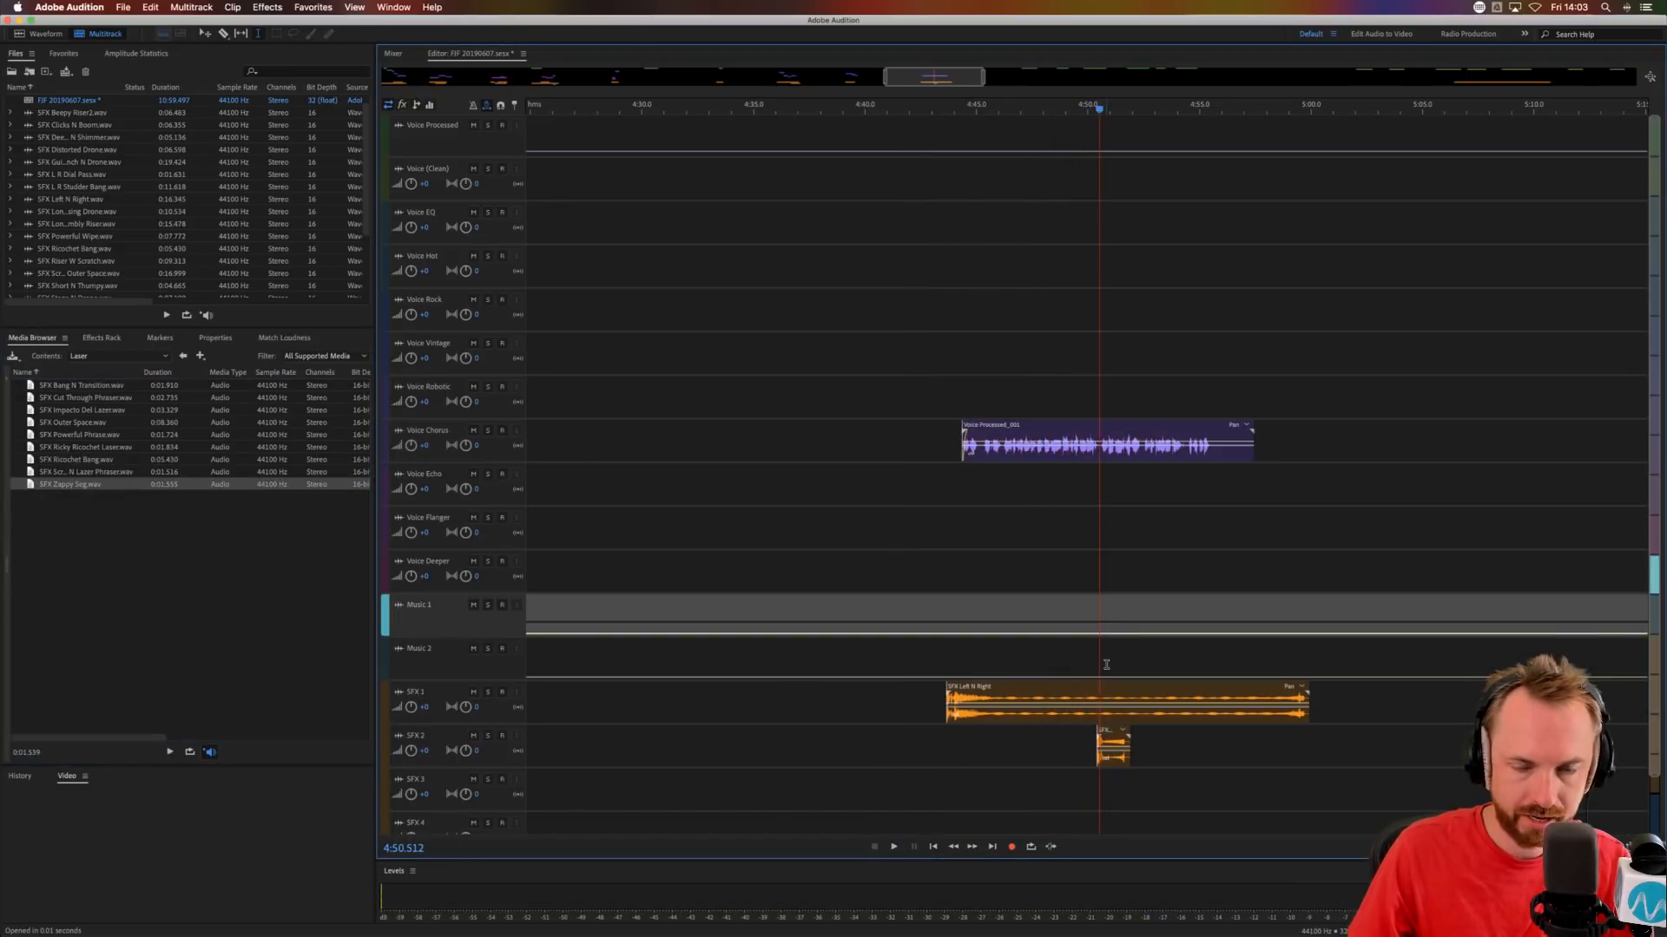
# Cut the pause at about 4:50.5 from the Voice Chorus phrase and move the remaining part to Voice Echo at that point.
pyautogui.scroll(5, 1126, 66)
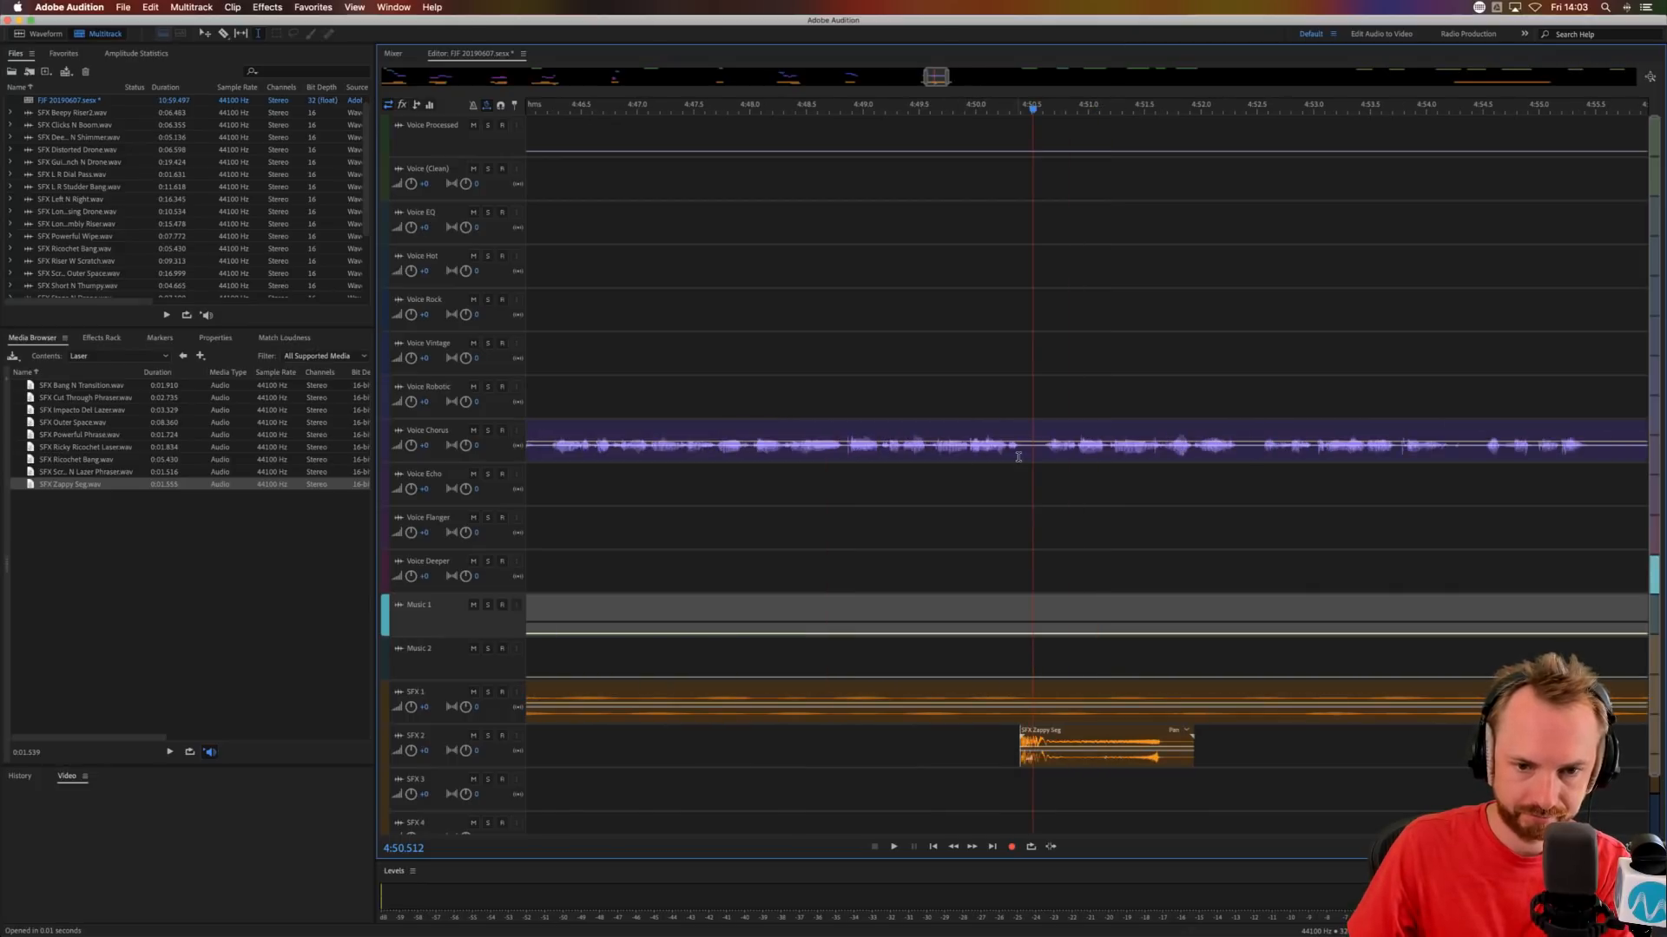
pyautogui.moveTo(1021, 456); pyautogui.dragTo(1051, 497)
pyautogui.press('Delete')
pyautogui.click(973, 498)
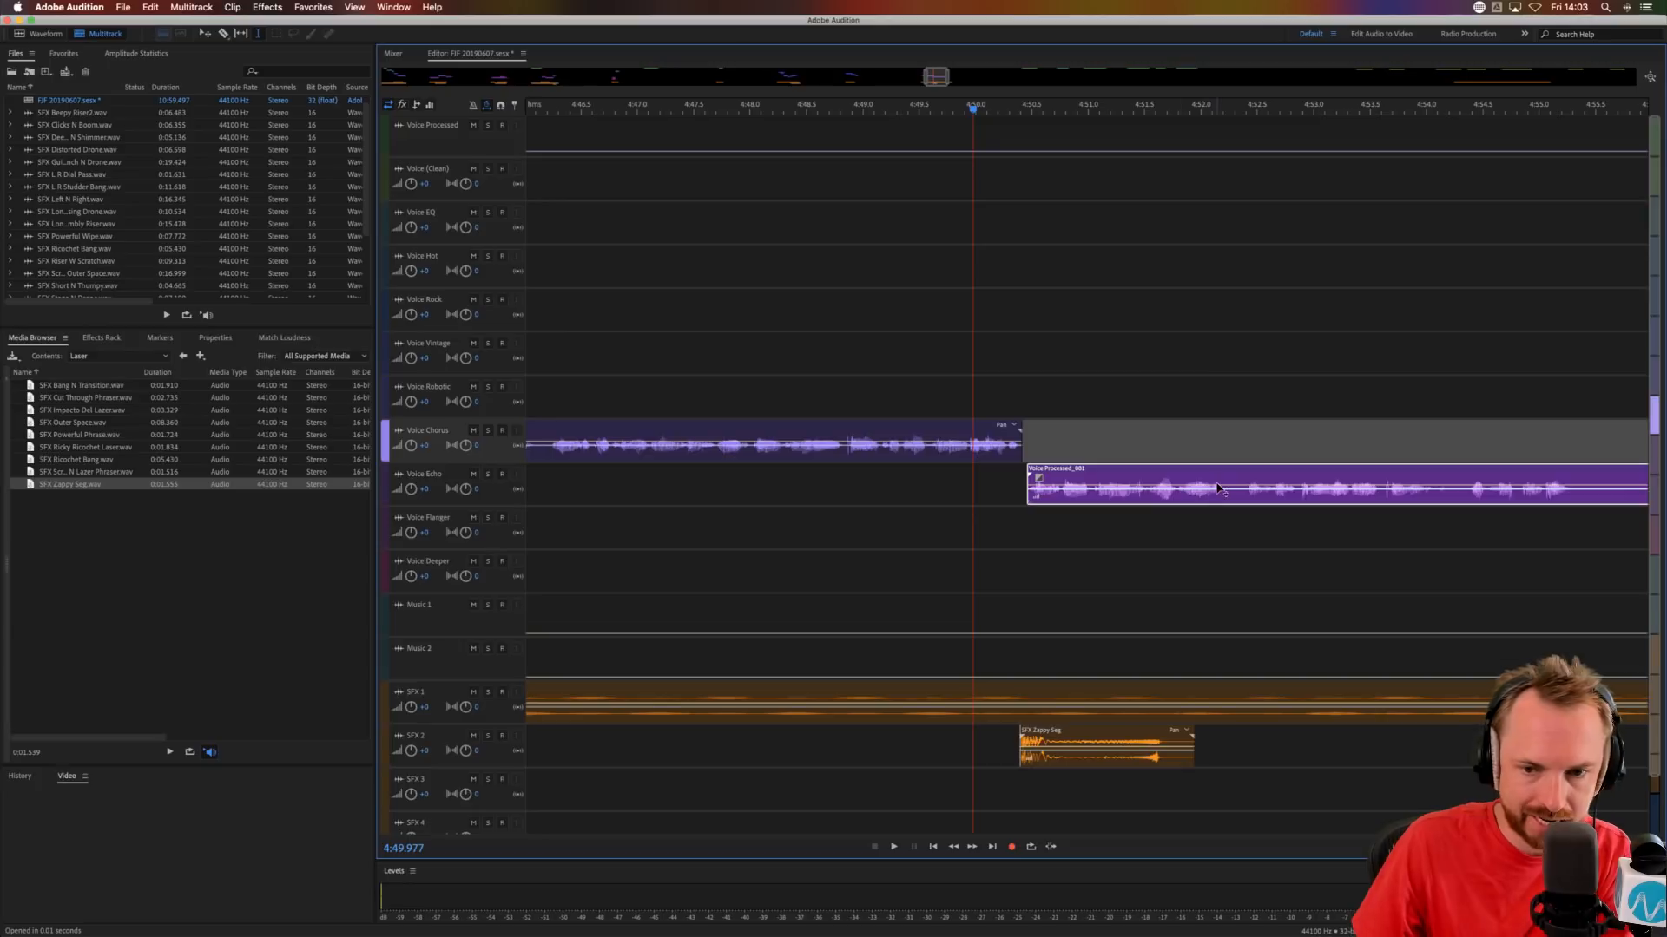
# Cut the pause at about 4:52.2 from the Voice Echo clip, move the remainder back to Voice Chorus and audition from about 4:49.5.
pyautogui.moveTo(1226, 498); pyautogui.dragTo(1270, 445)
pyautogui.press('Delete')
pyautogui.click(1015, 532)
pyautogui.click(922, 536)
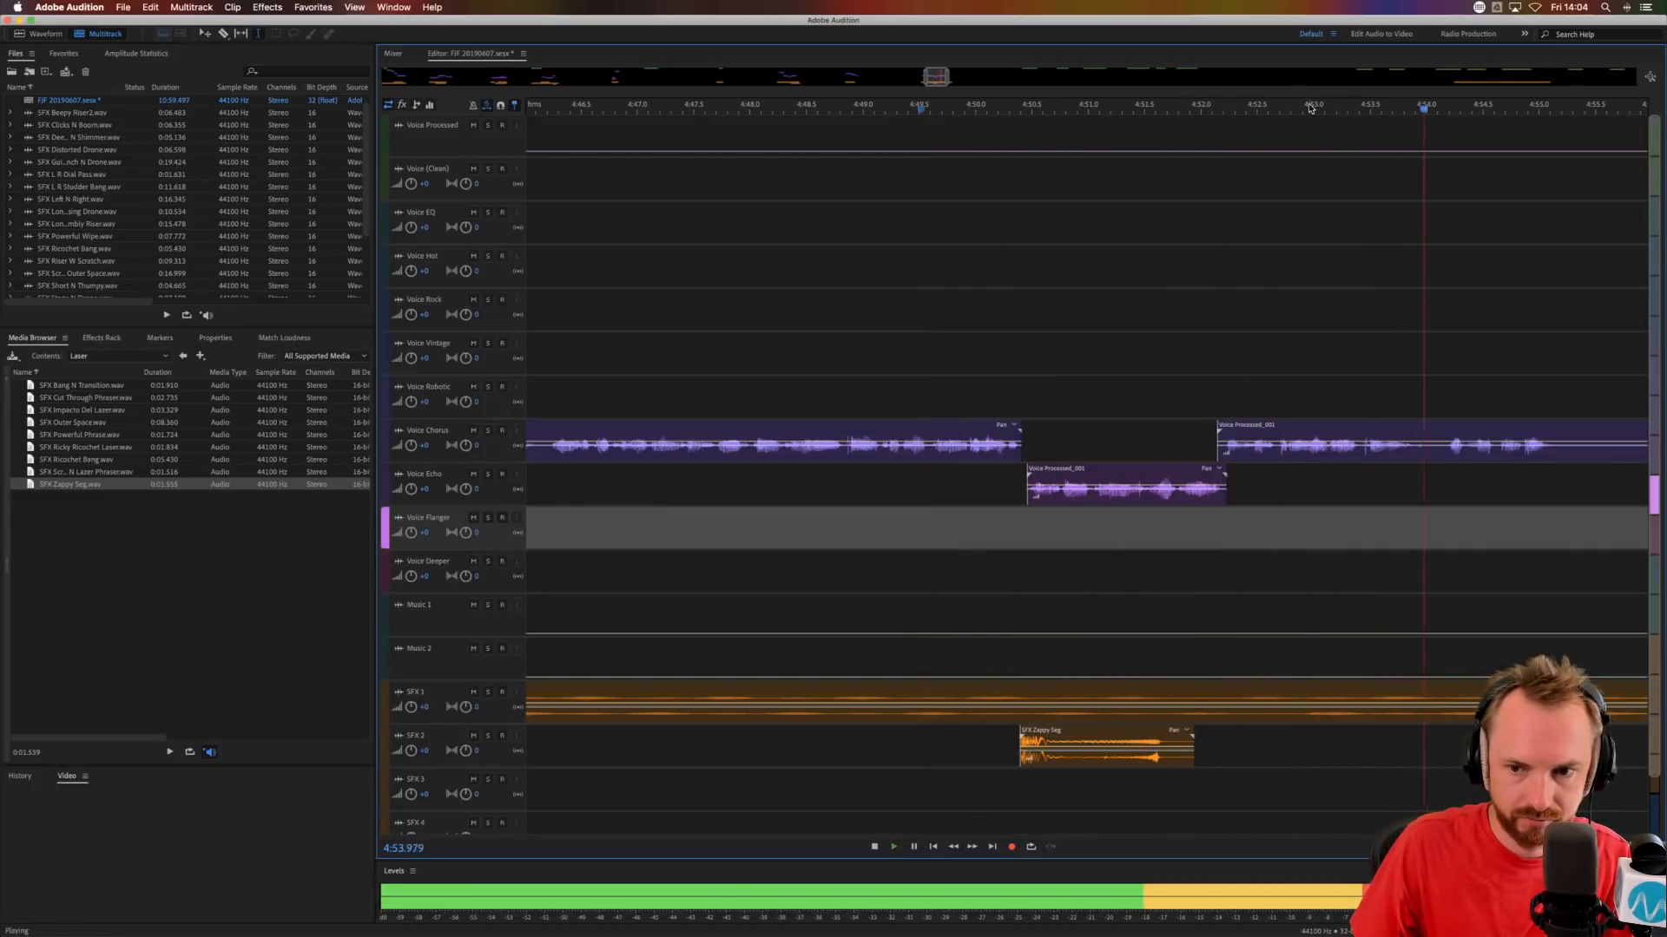
# Split the last Voice Chorus clip at about 4:54, remove its tail after about 4:55.2 and move the second part to Voice Echo.
pyautogui.scroll(-3, 1310, 104)
pyautogui.press('space')
pyautogui.click(1371, 457)
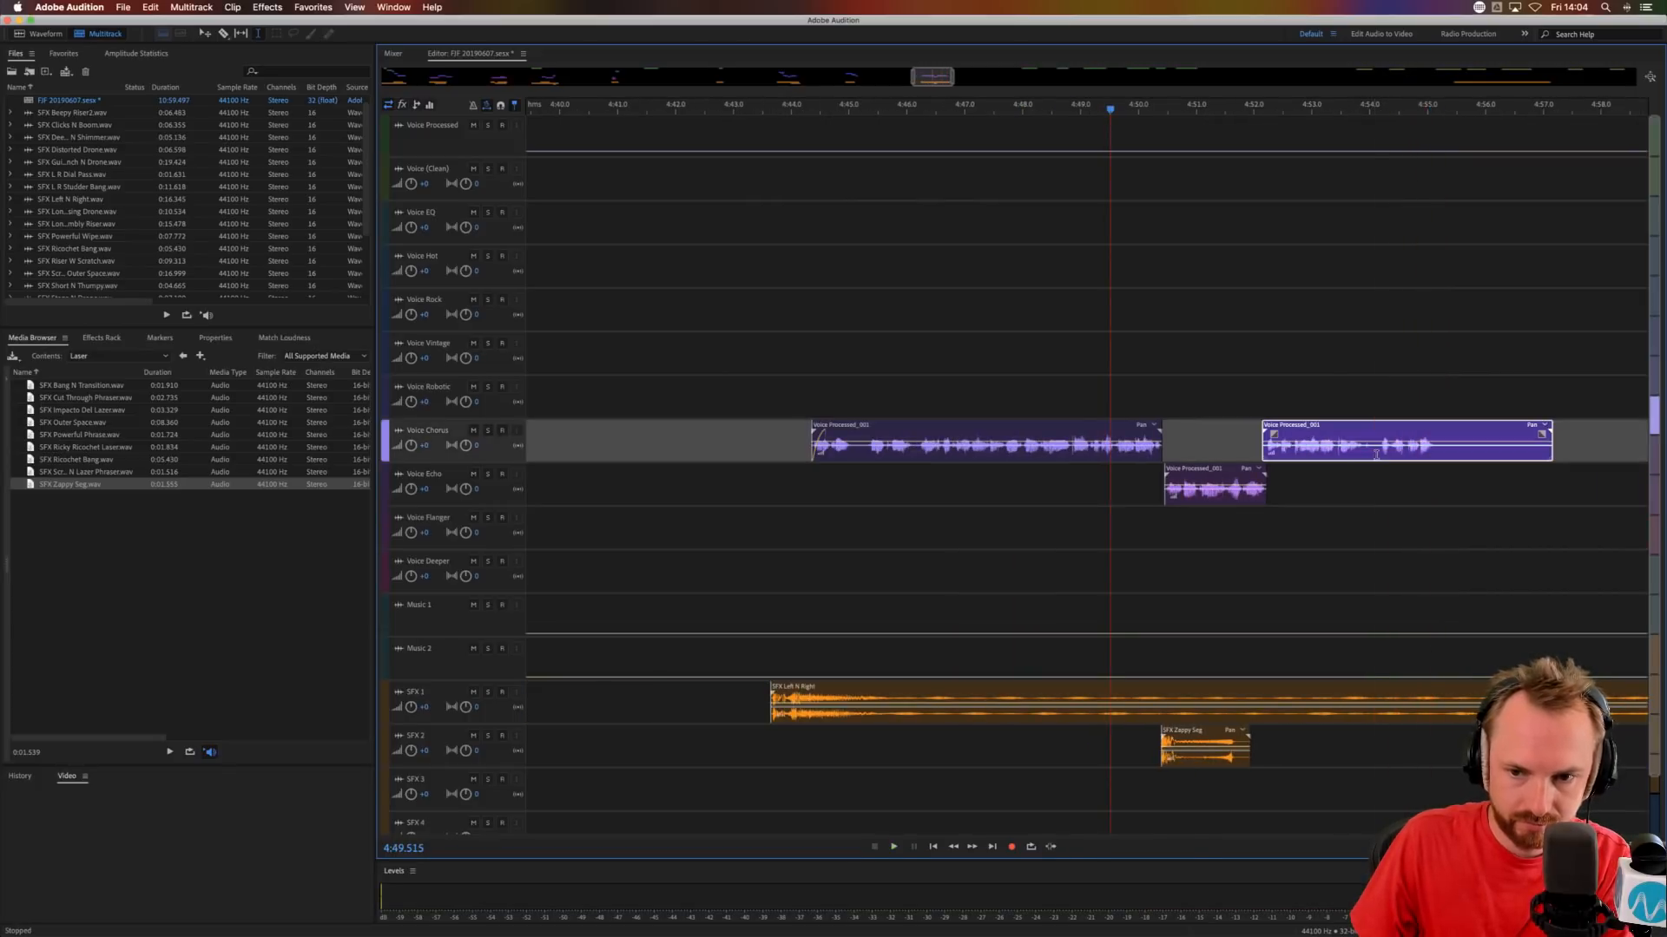
pyautogui.press('super+k')
pyautogui.moveTo(1440, 456); pyautogui.dragTo(1567, 457)
pyautogui.press('Delete')
pyautogui.click(1430, 496)
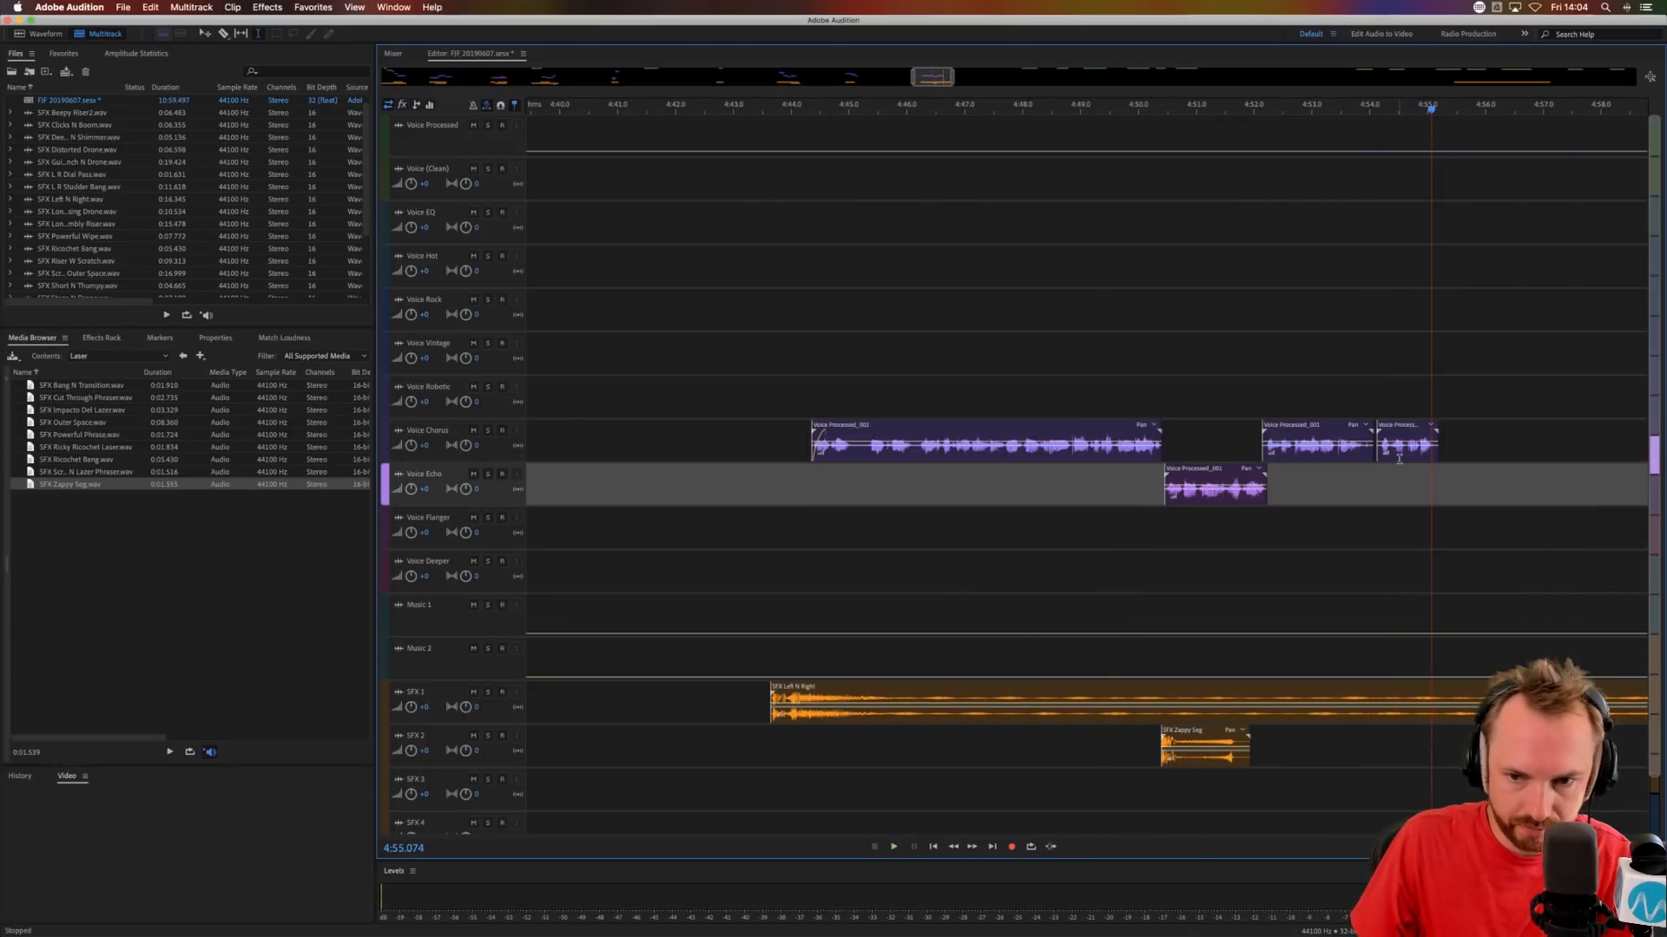
pyautogui.moveTo(1408, 425); pyautogui.dragTo(1399, 470)
pyautogui.click(1351, 490)
pyautogui.hscroll(5, 1508, 496)
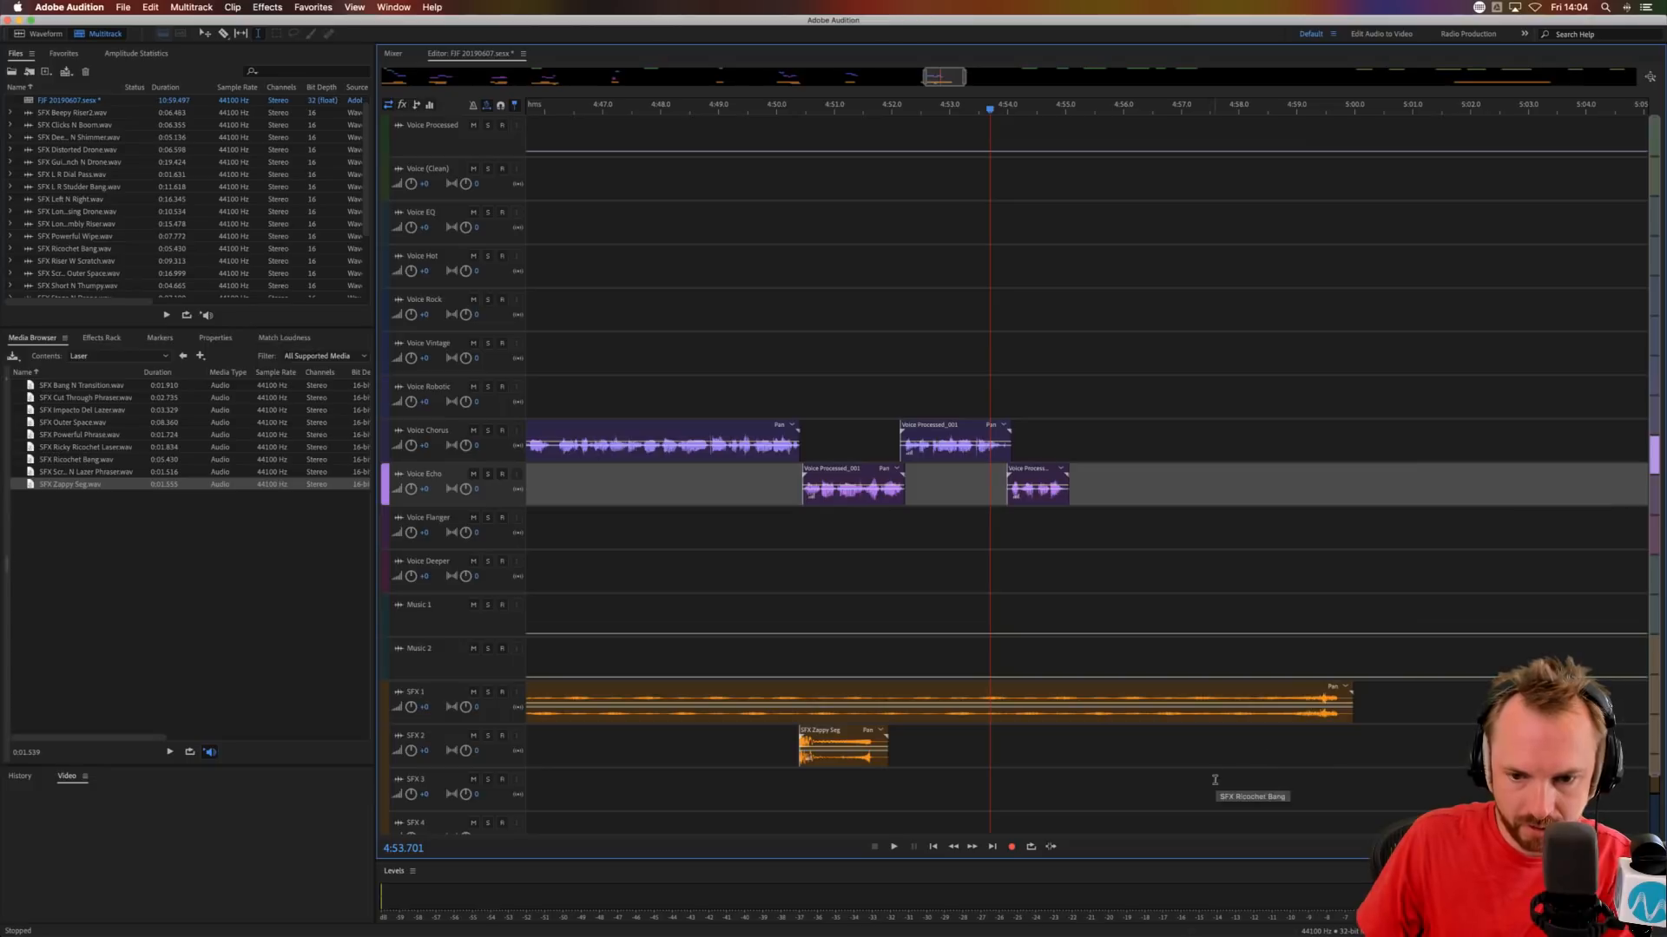
# Delete SFX Left N Right between about 4:53.6 and 4:57.3, crossfade its ending in at about 4:52.8 and audition from 4:51.528.
pyautogui.moveTo(1198, 700); pyautogui.dragTo(984, 705)
pyautogui.press('Delete')
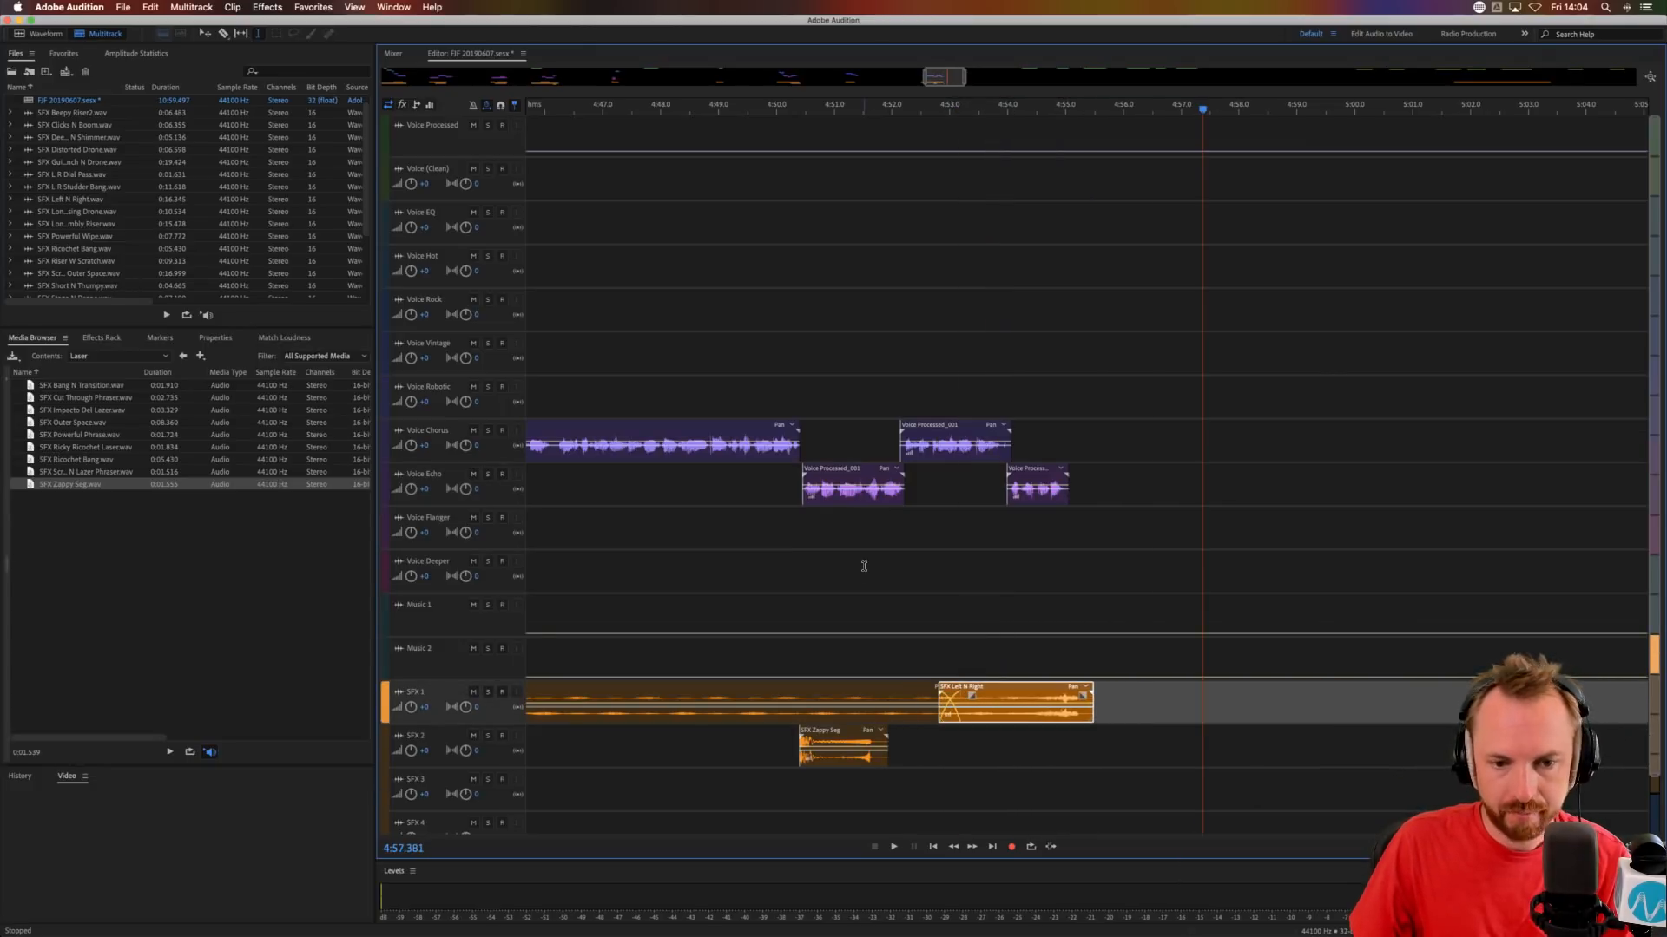
pyautogui.click(863, 565)
pyautogui.press('space')
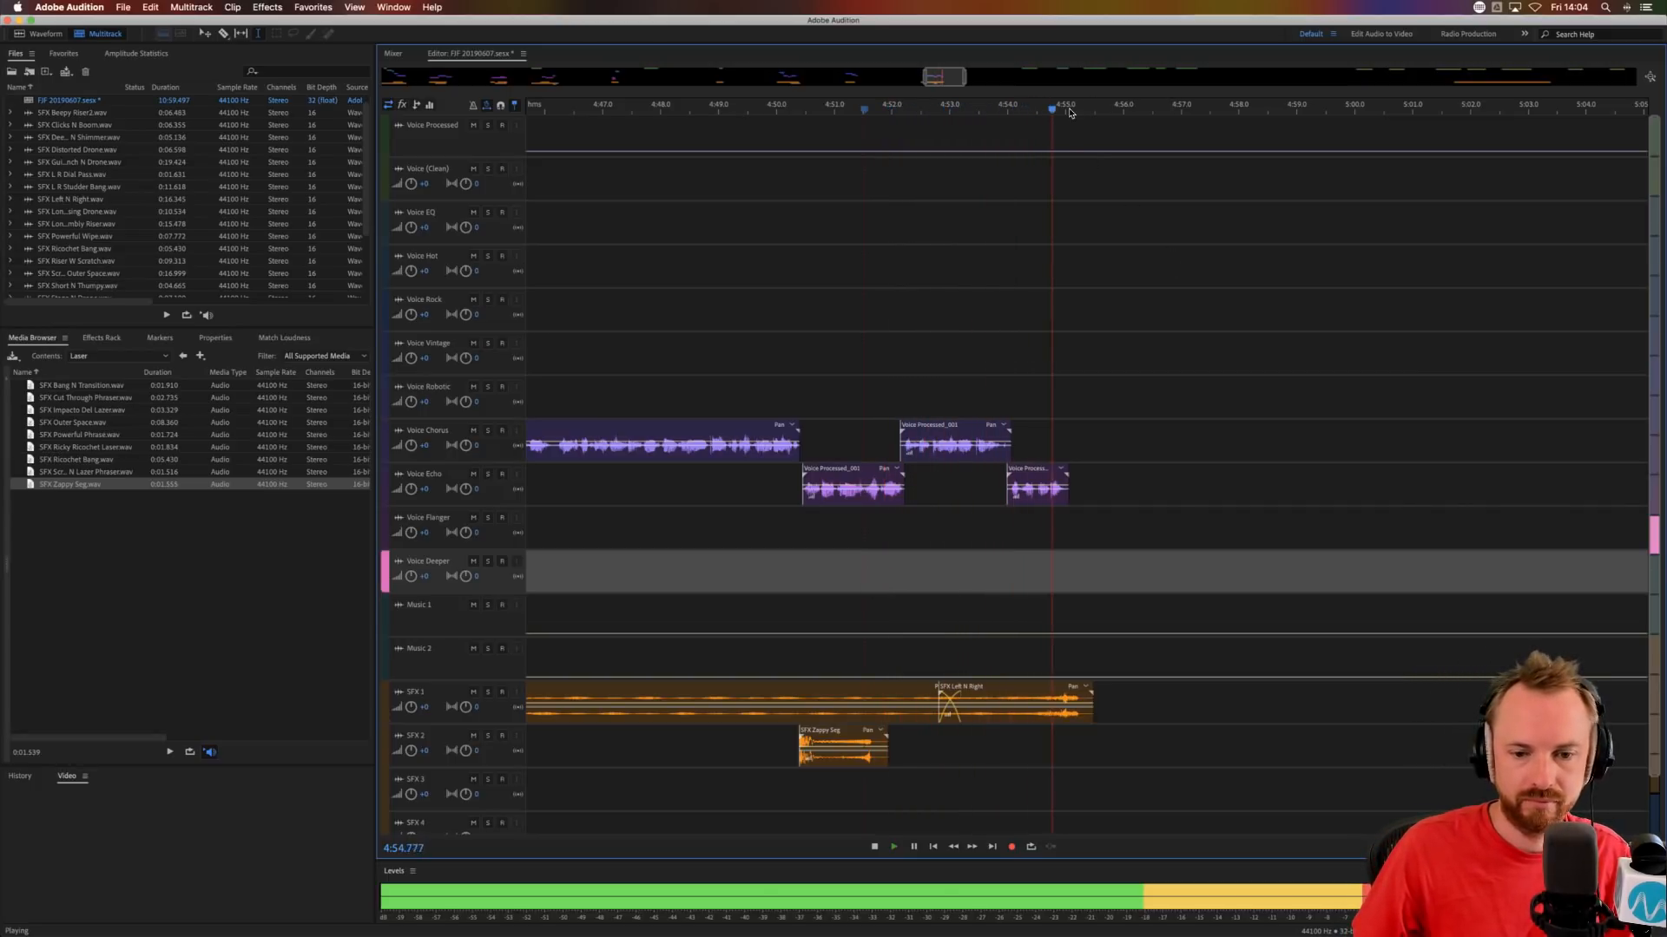
pyautogui.scroll(-10, 1069, 110)
pyautogui.press('space')
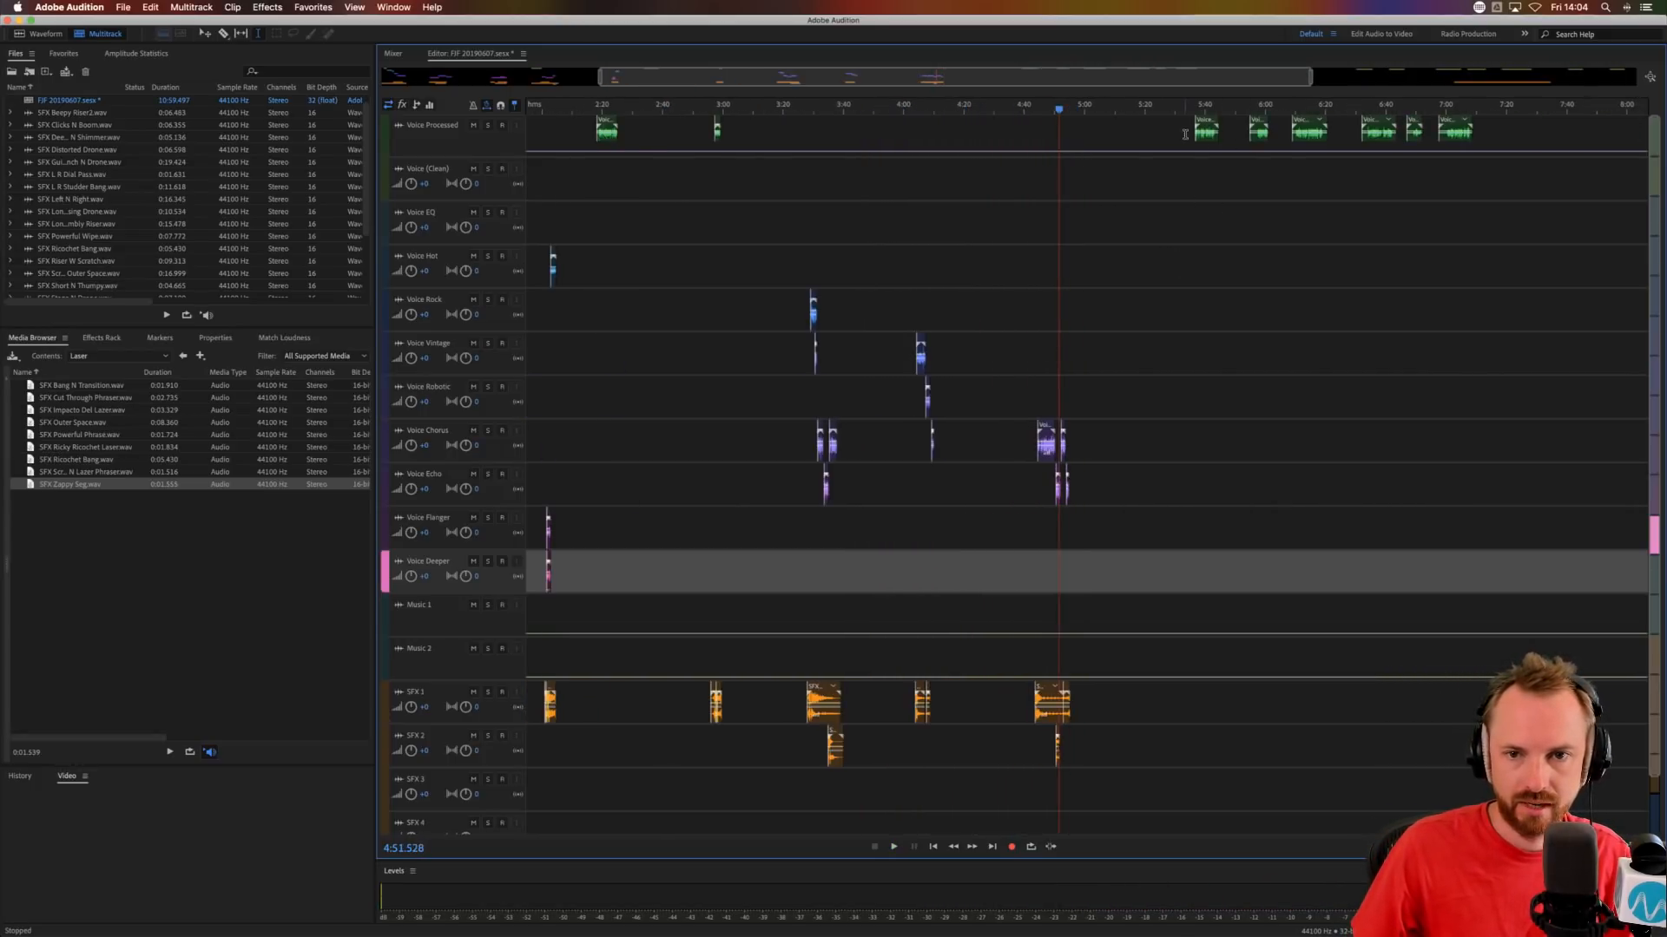
# Move the next voice phrase to Voice Chorus at about 5:28.3 and place SFX Long Rising Drone near it on SFX 1.
pyautogui.click(1185, 138)
pyautogui.scroll(-5, 1202, 108)
pyautogui.moveTo(1092, 134); pyautogui.dragTo(1107, 683)
pyautogui.click(1383, 163)
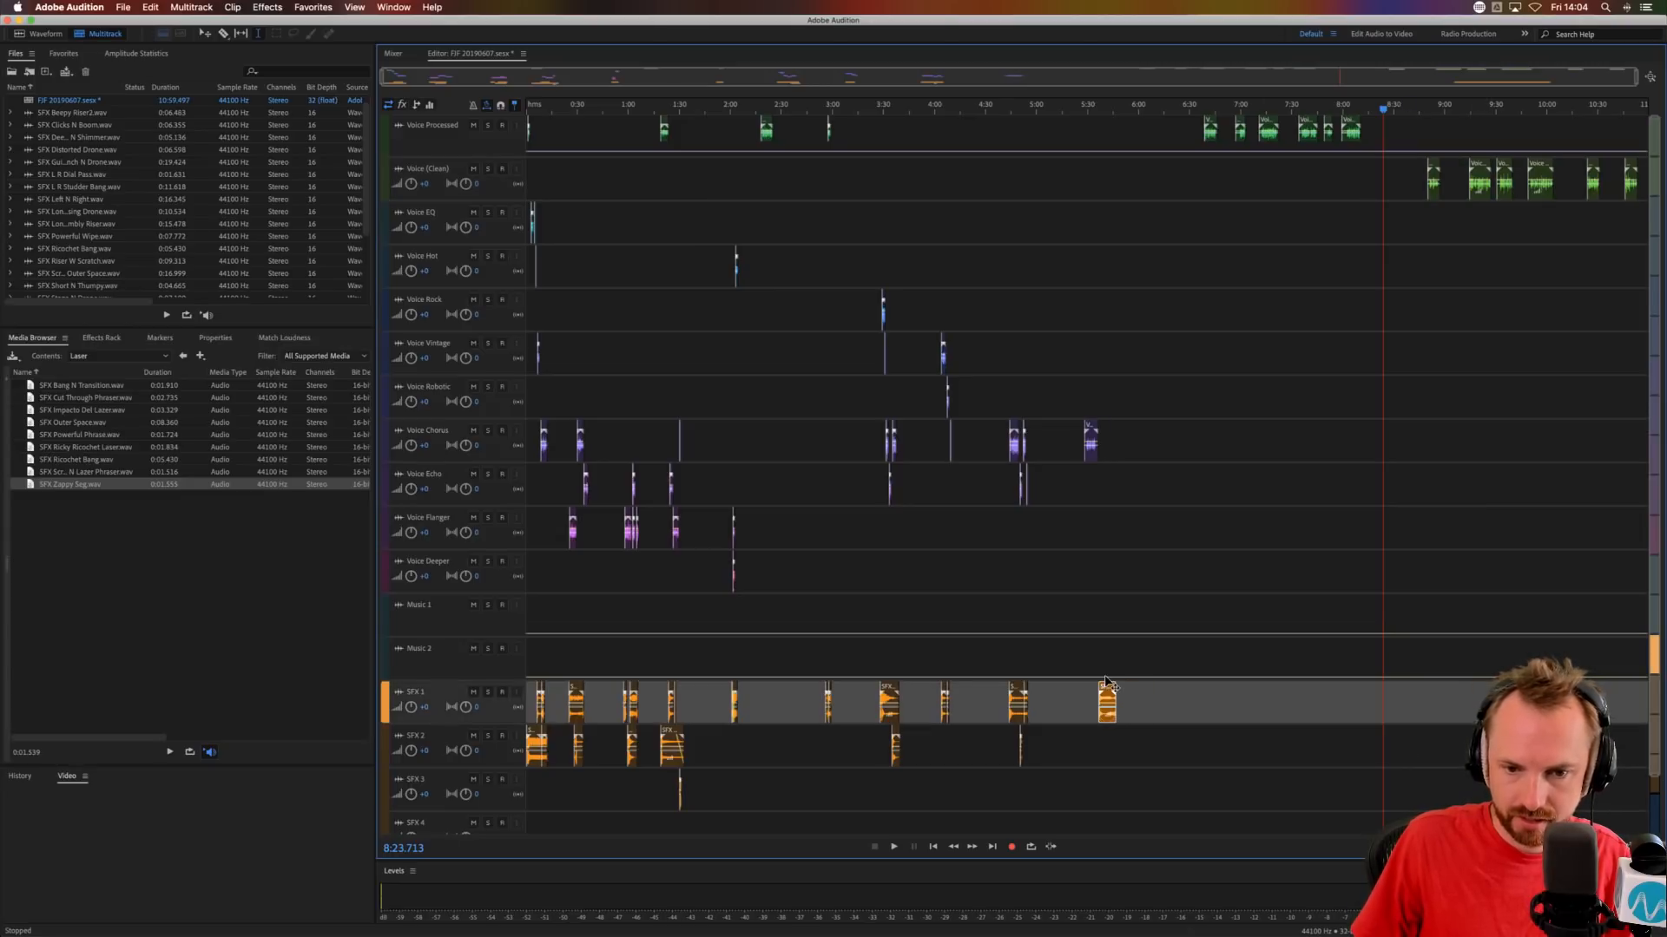
# Save the session together with all of its changed audio files.
pyautogui.click(1088, 615)
pyautogui.press('super+s')
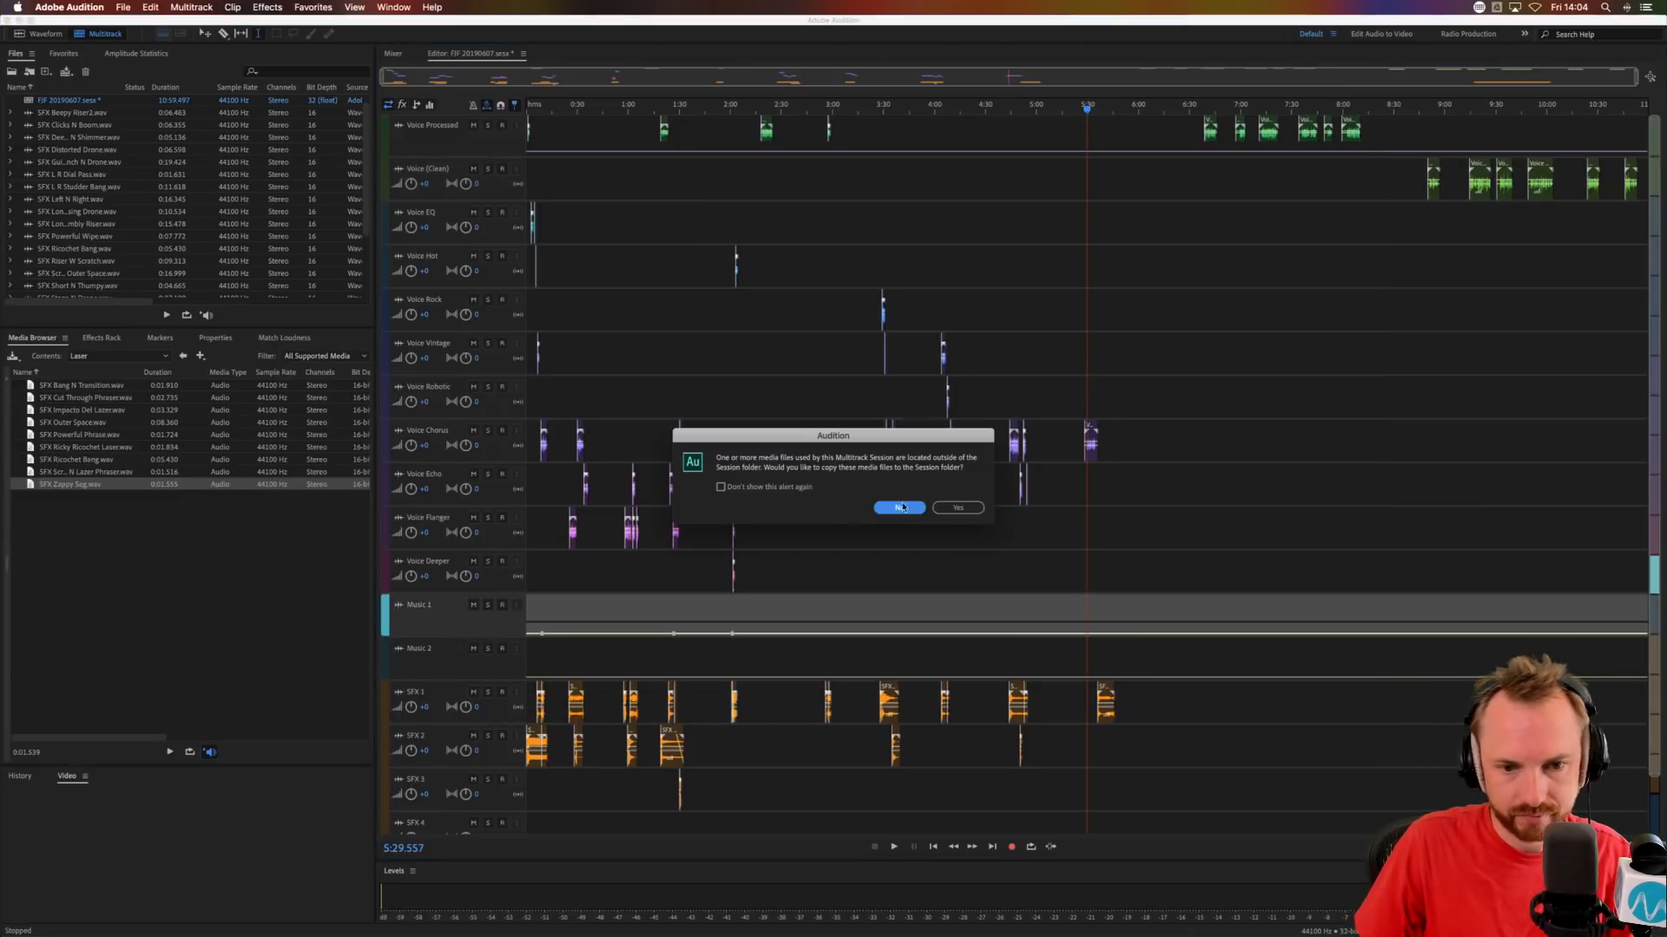
pyautogui.click(965, 509)
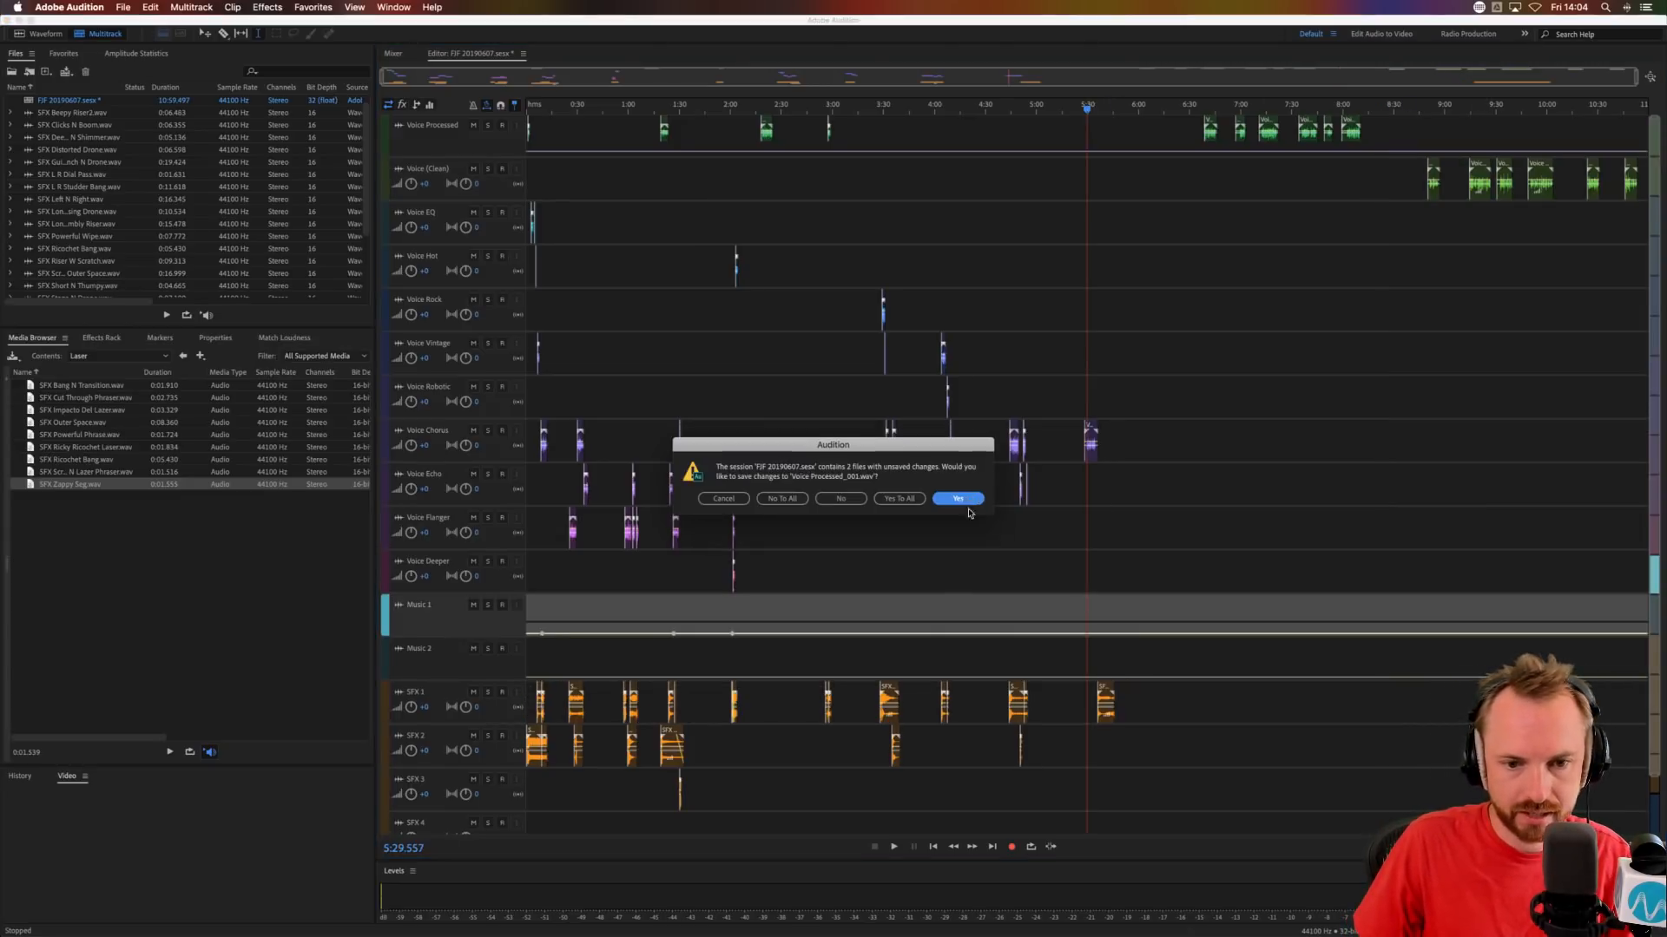
pyautogui.click(897, 500)
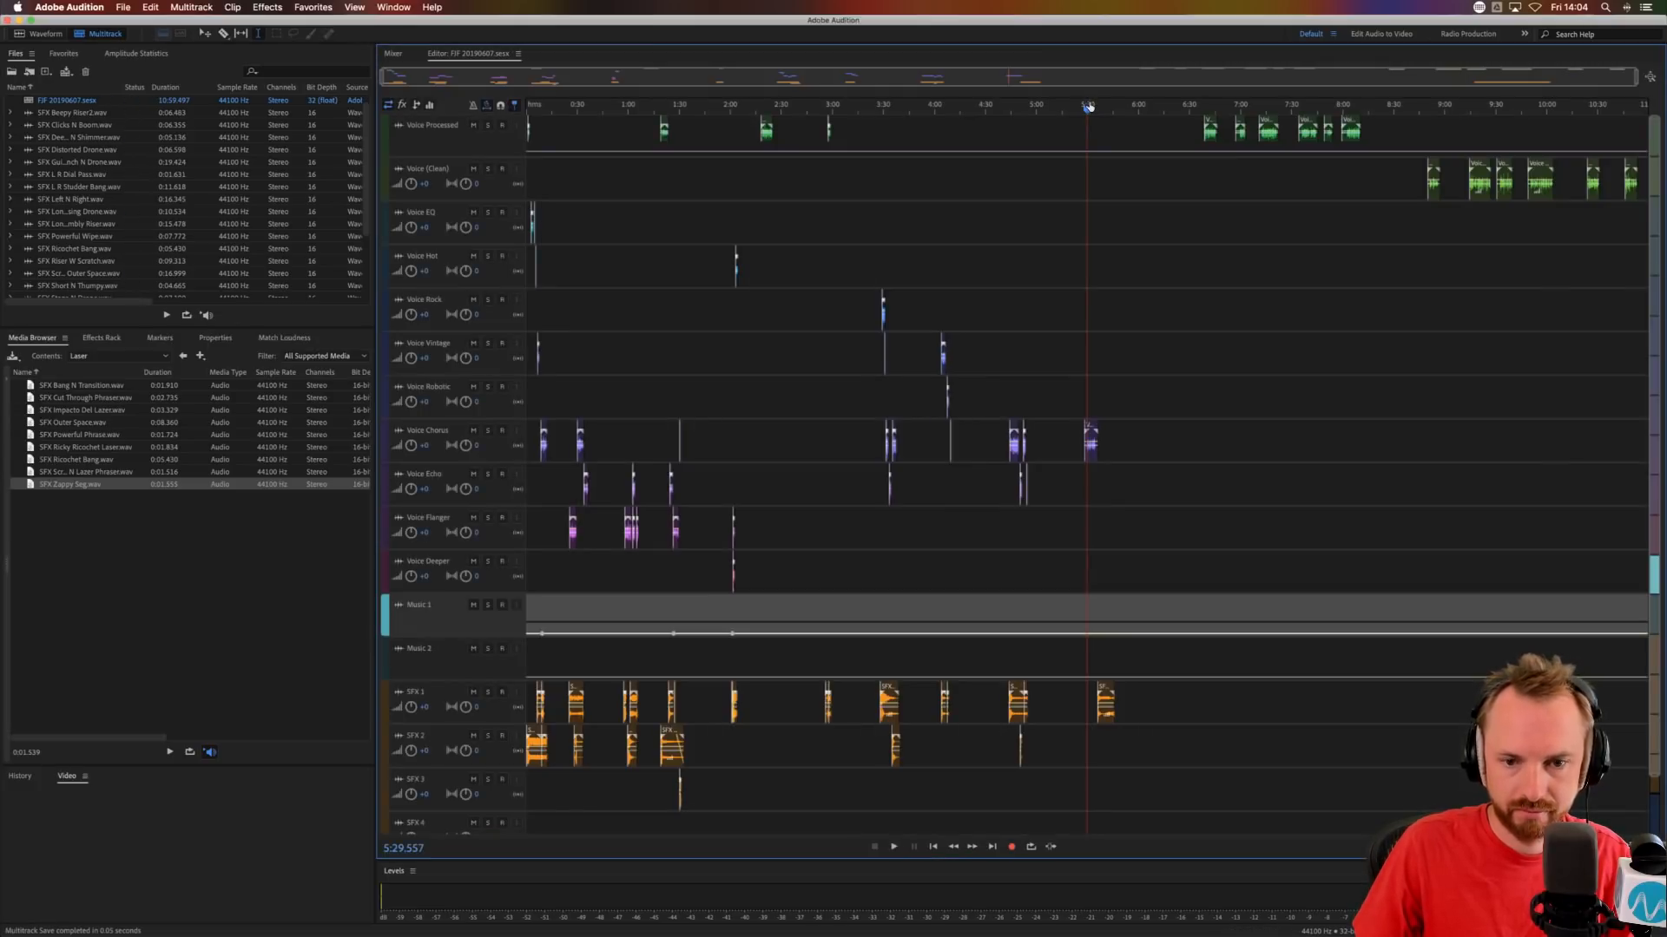
# Move SFX Long Rising Drone on SFX 1 to start at about 5:29.8 and audition from 5:27.708.
pyautogui.scroll(5, 1087, 106)
pyautogui.moveTo(1150, 700); pyautogui.dragTo(1099, 689)
pyautogui.click(1054, 526)
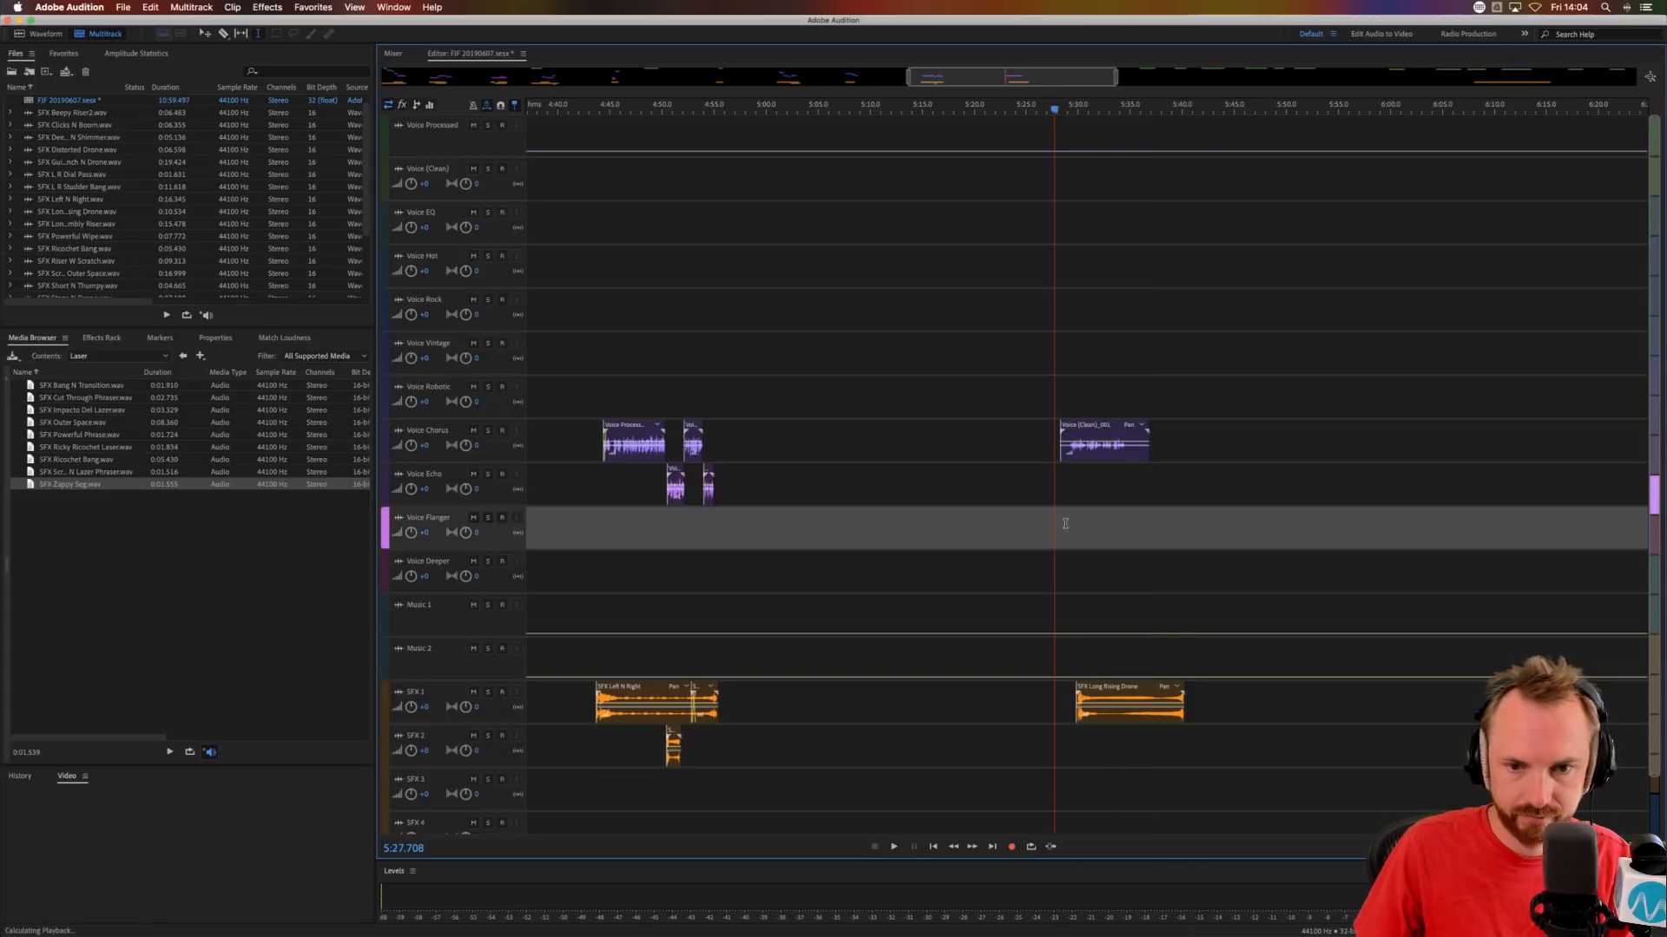
pyautogui.scroll(8, 1176, 563)
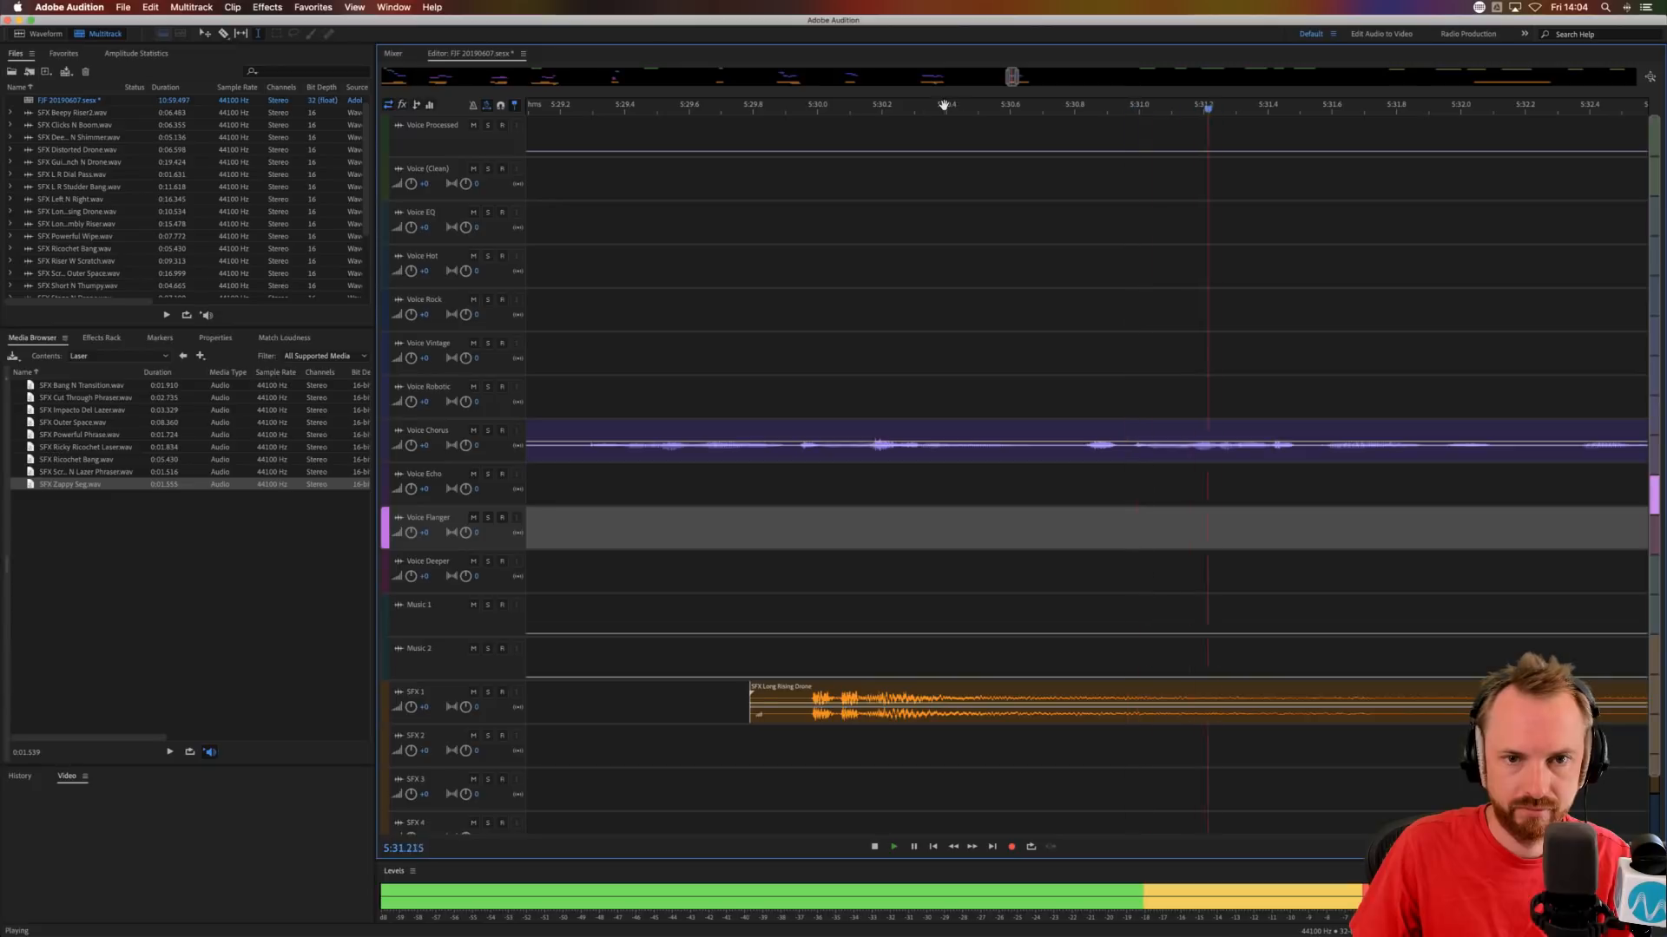
pyautogui.scroll(-5, 943, 105)
pyautogui.press('space')
# Shift SFX Long Rising Drone to start at about 5:30.5 and audition it with the voice from 5:29.435.
pyautogui.click(944, 686)
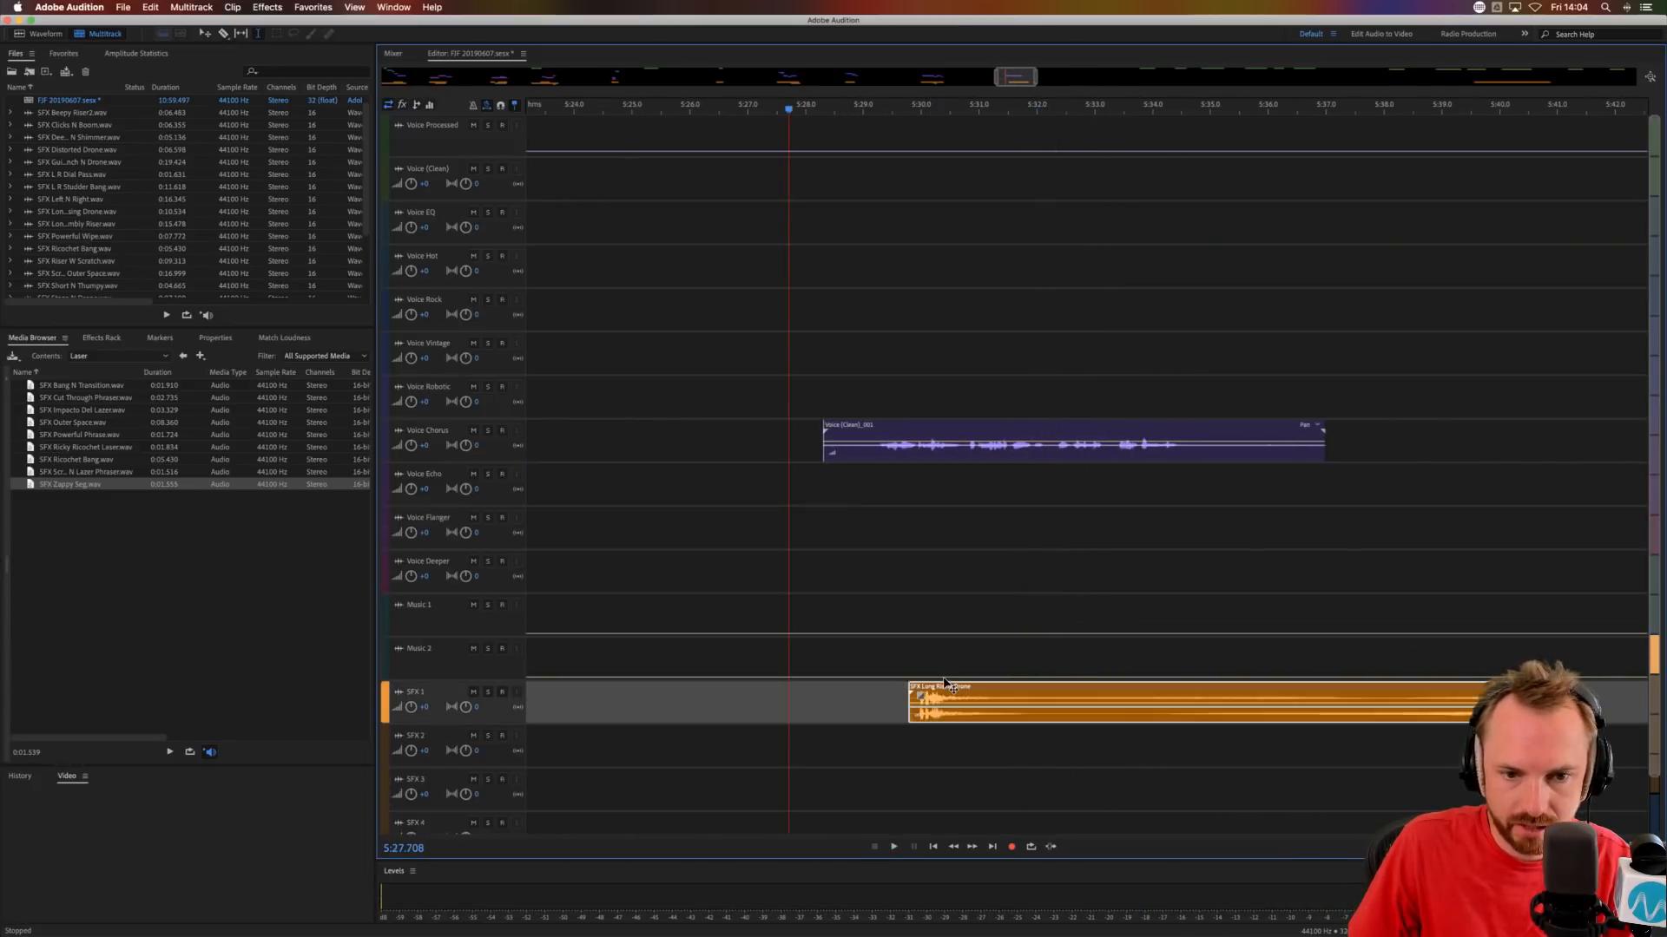
pyautogui.moveTo(945, 686); pyautogui.dragTo(986, 686)
pyautogui.click(892, 559)
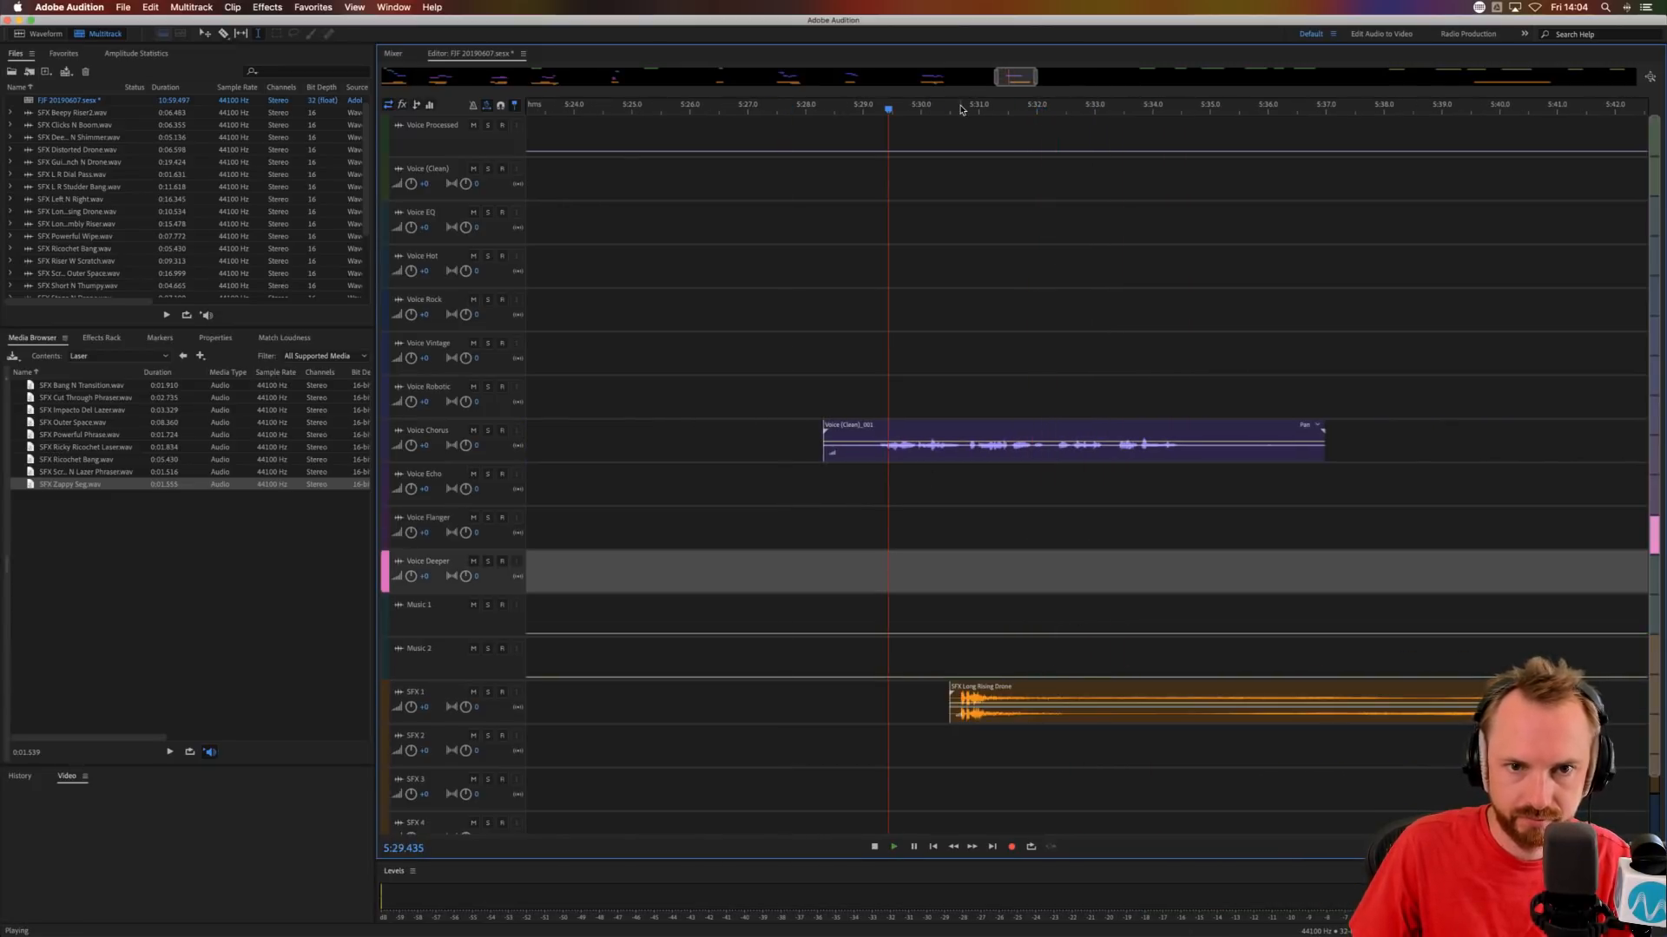
pyautogui.scroll(4, 959, 108)
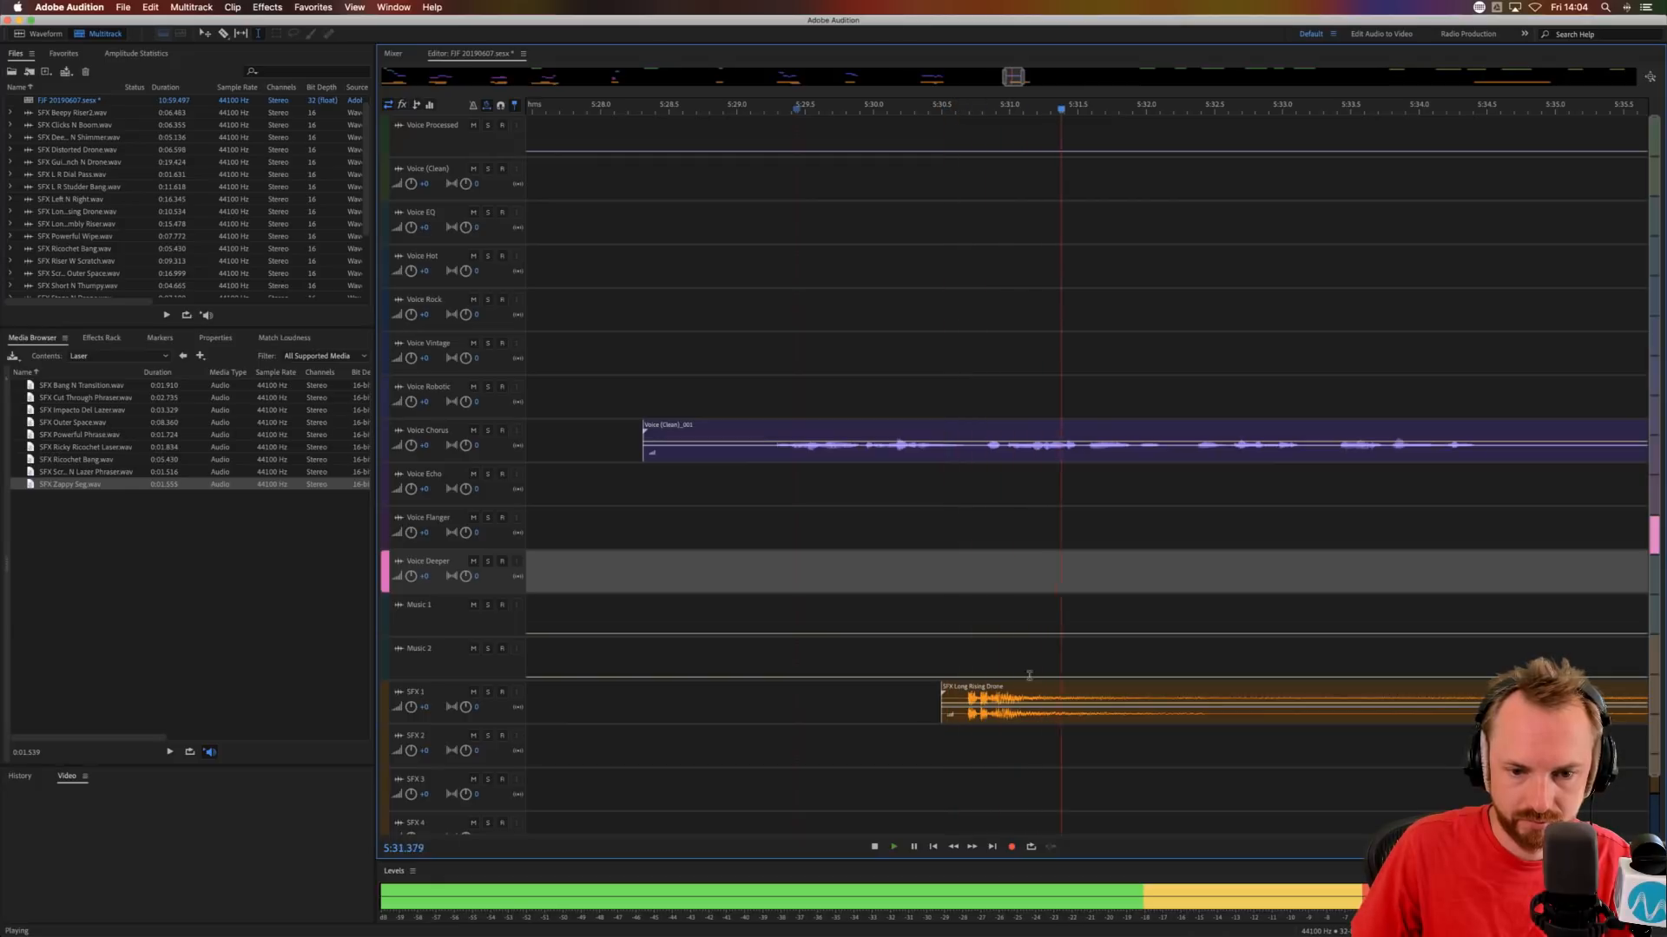
pyautogui.press('space')
# Preview the laser effects, place SFX Impacto Del Laser on SFX 2 and trim its start to about 5:28.9.
pyautogui.click(91, 448)
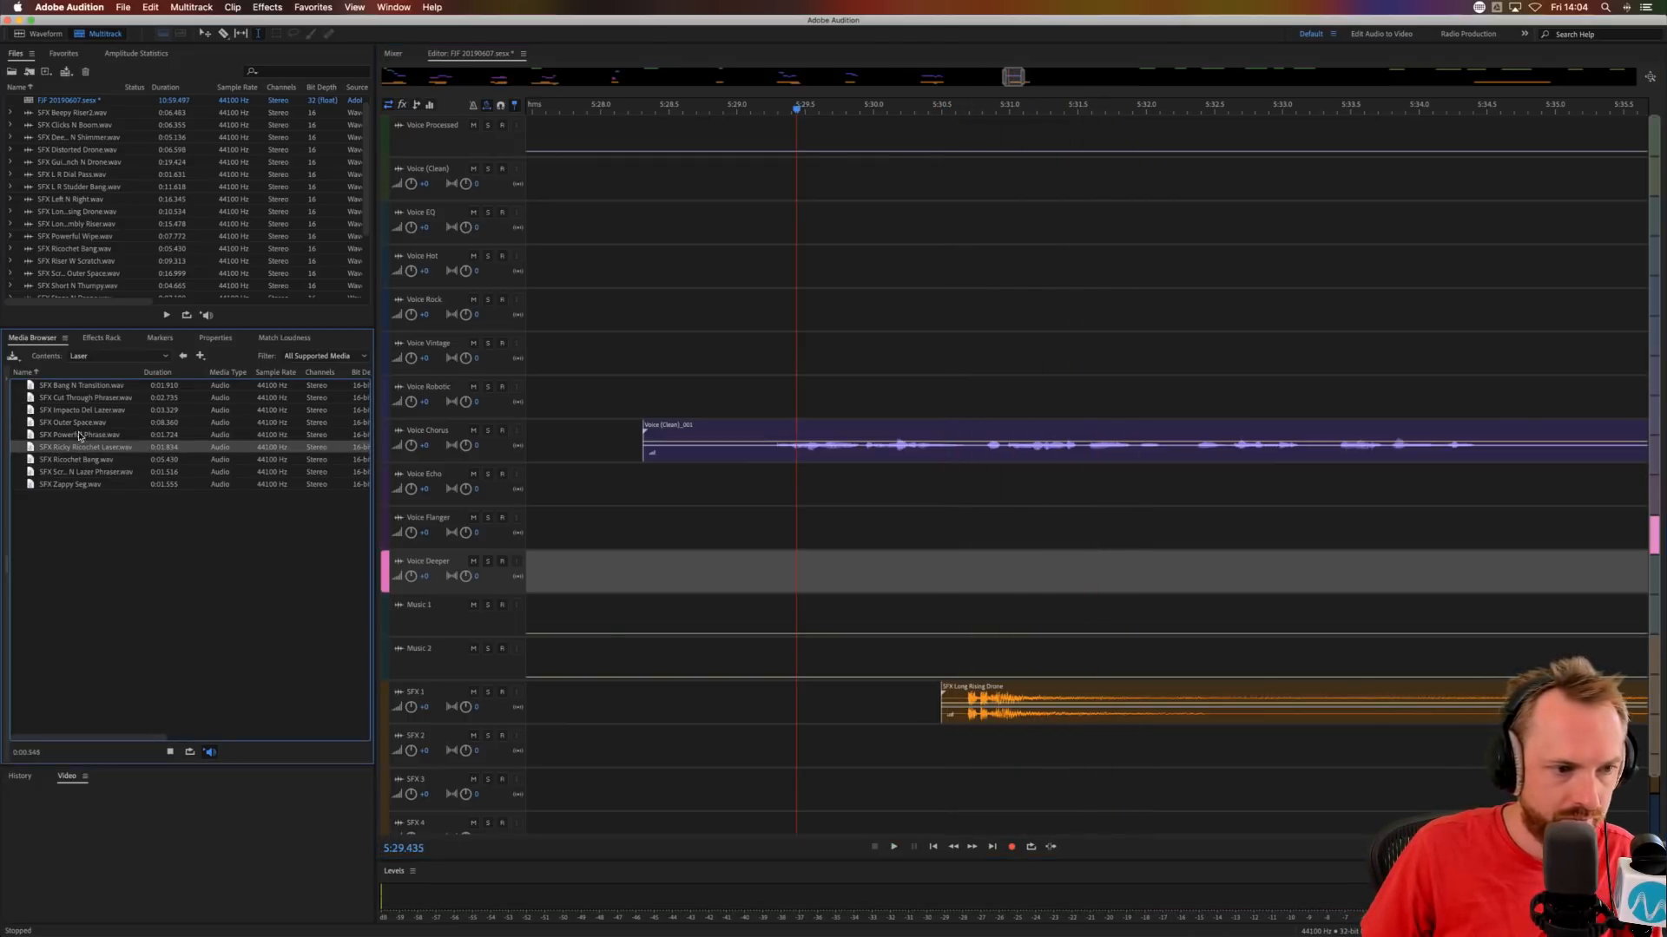
pyautogui.click(84, 422)
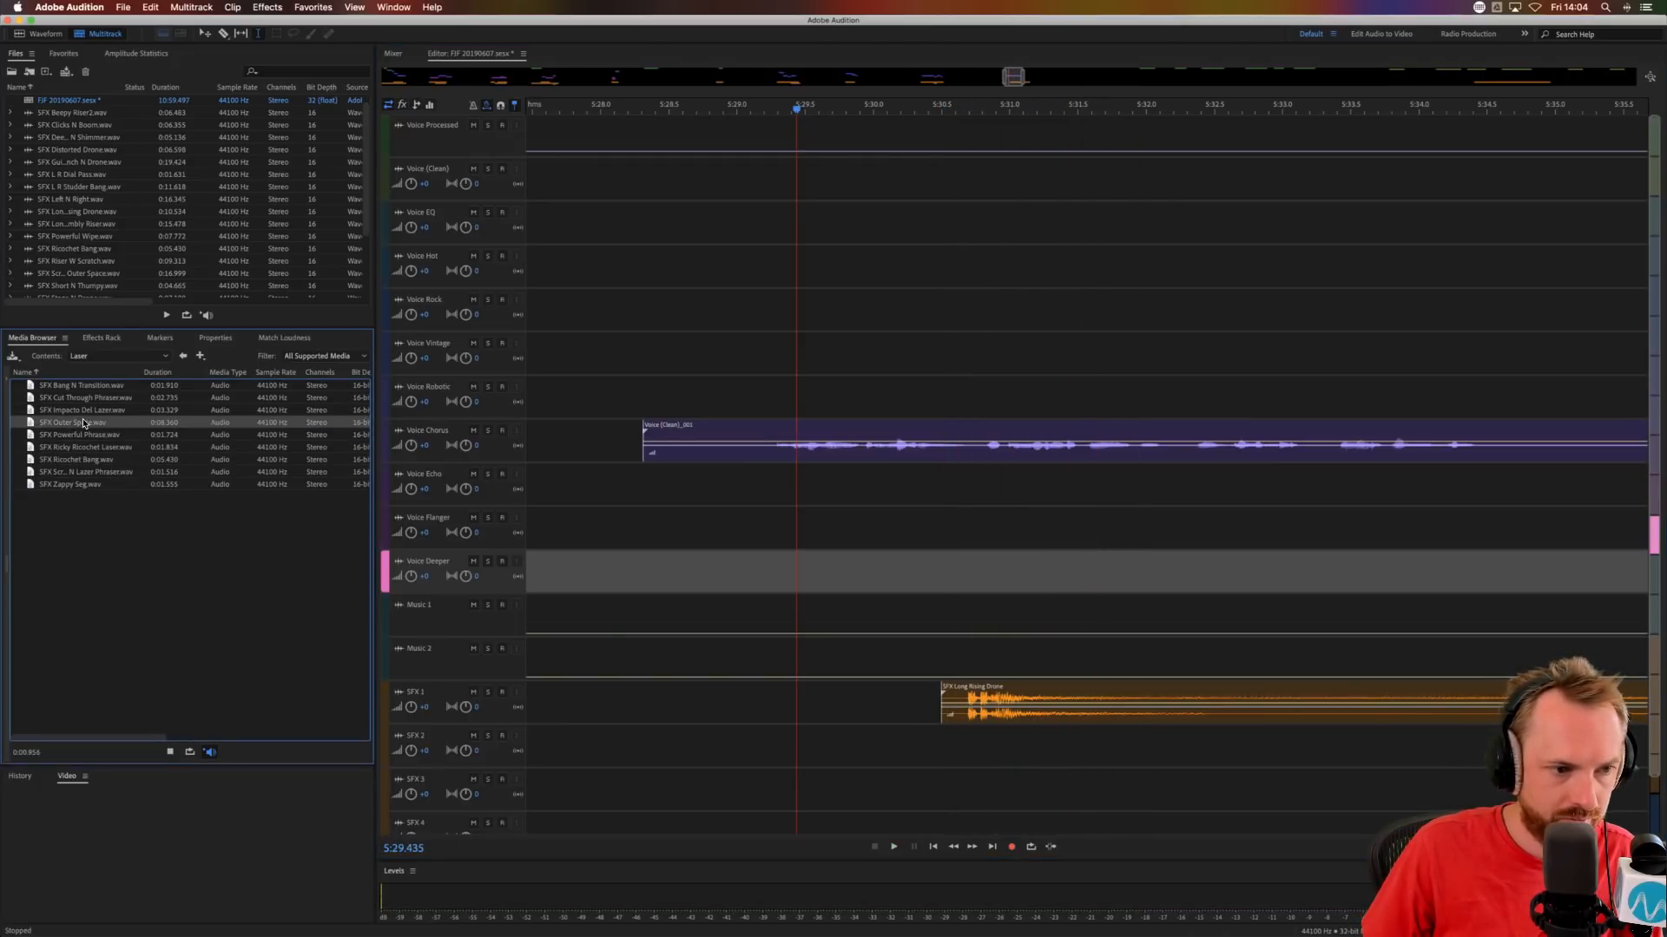
pyautogui.click(93, 411)
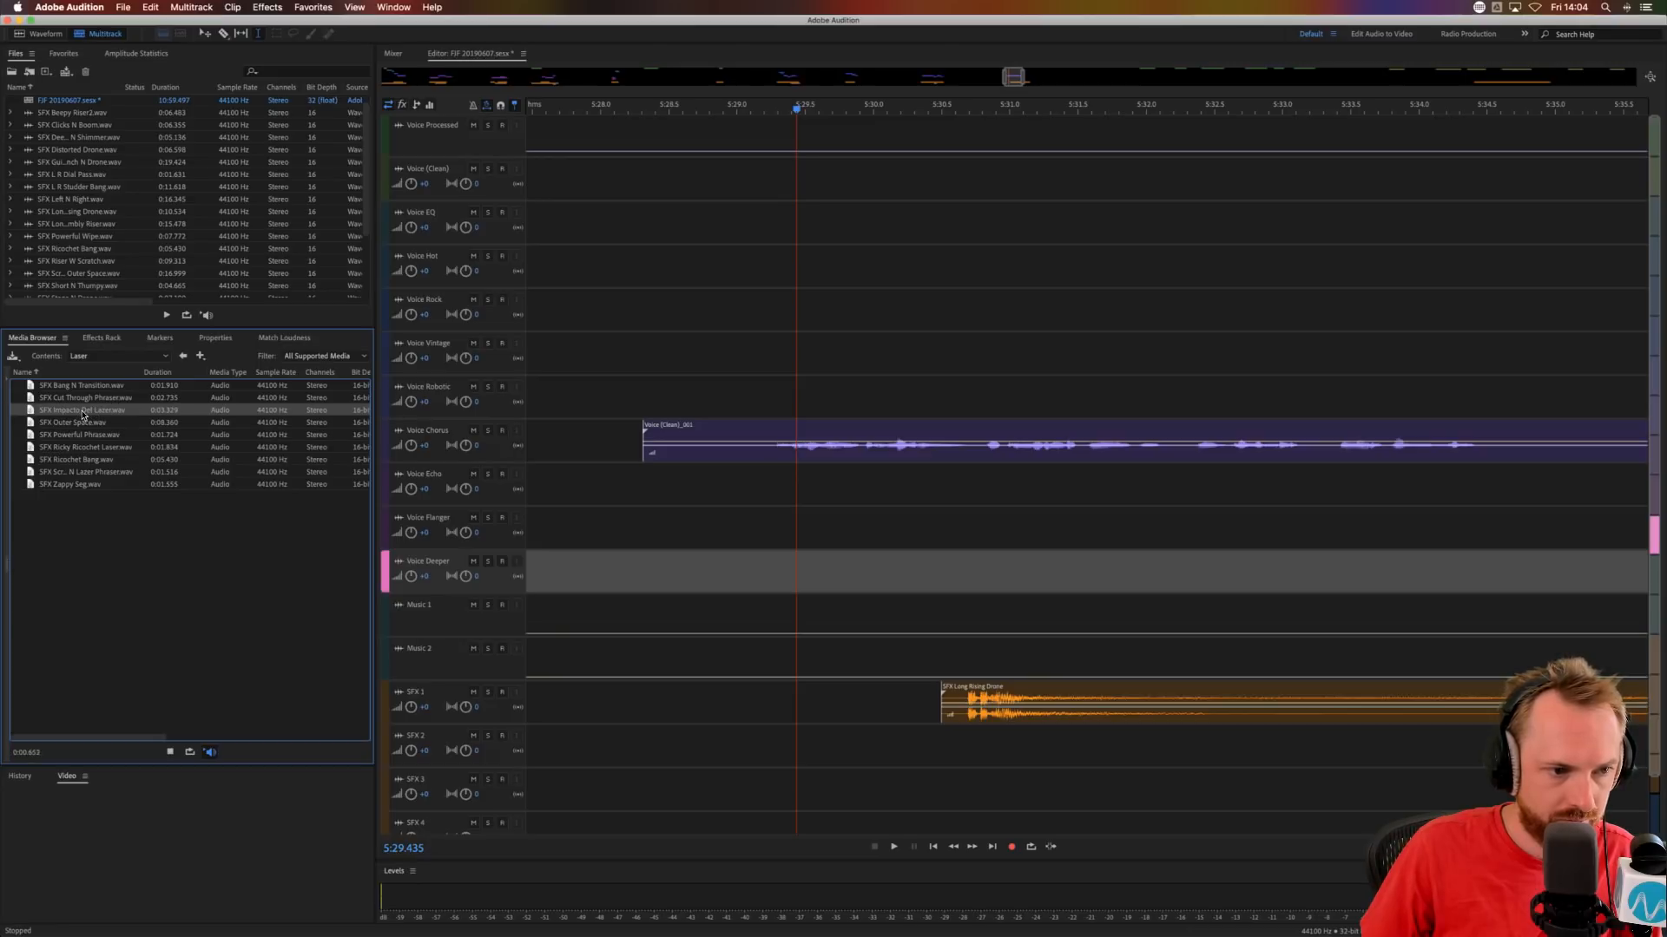
pyautogui.moveTo(83, 415); pyautogui.dragTo(646, 755)
pyautogui.press('Delete')
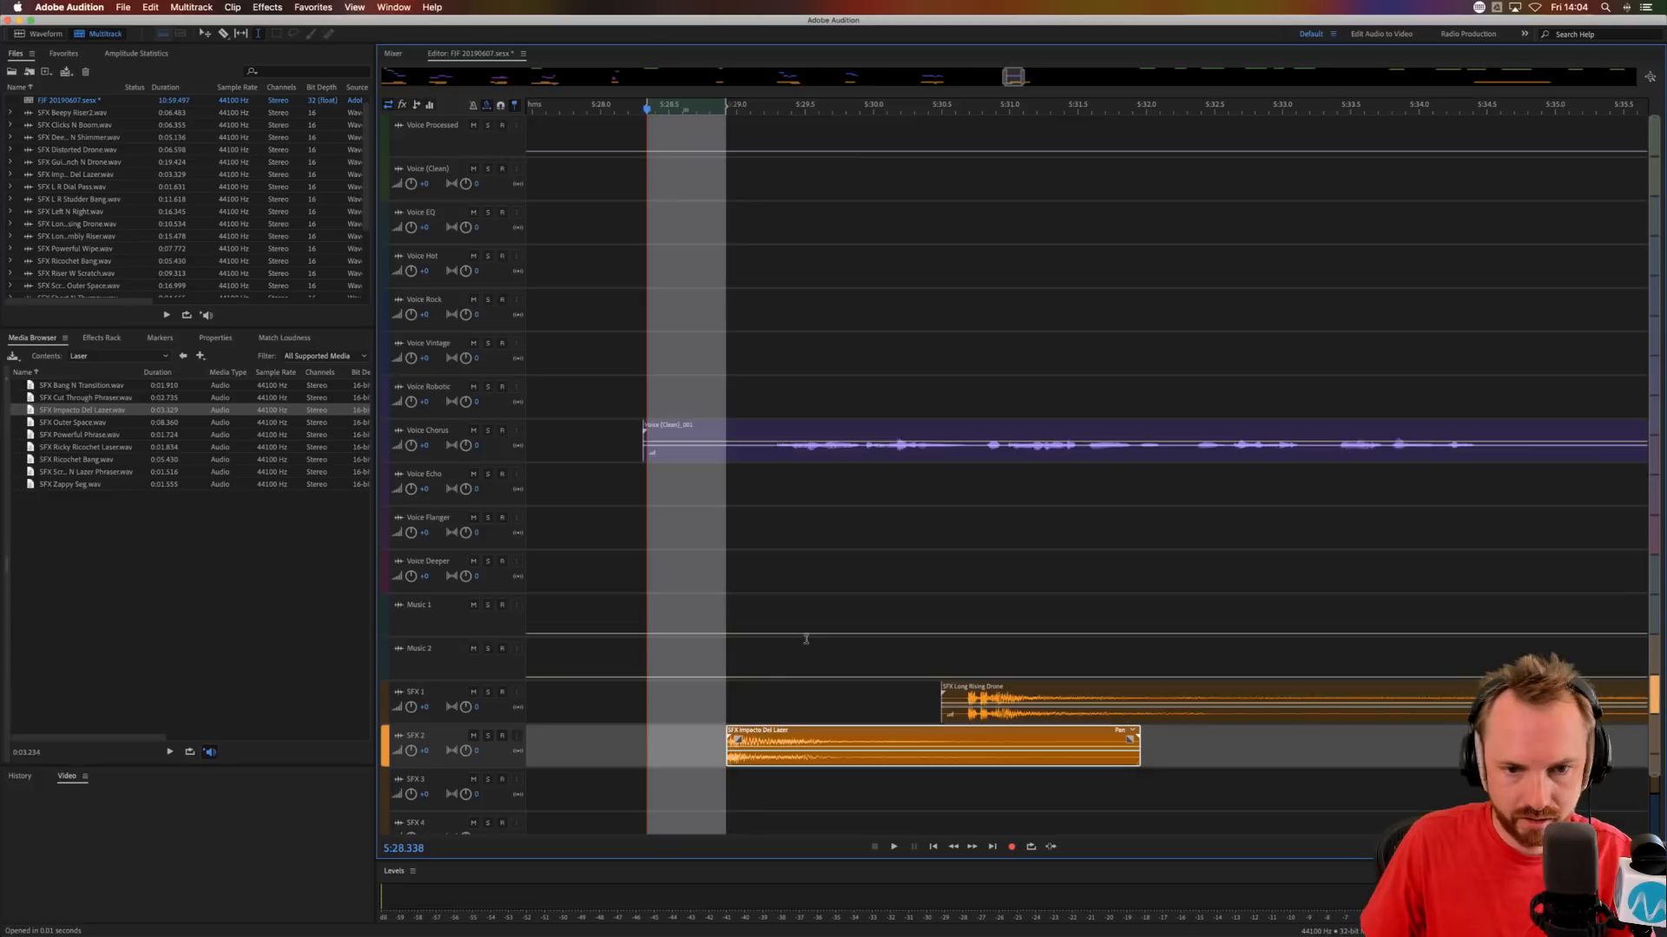
# Audition from 5:30.157 and move SFX Impacto Del Laser on SFX 2 to start at about 5:30.2.
pyautogui.click(894, 516)
pyautogui.press('space')
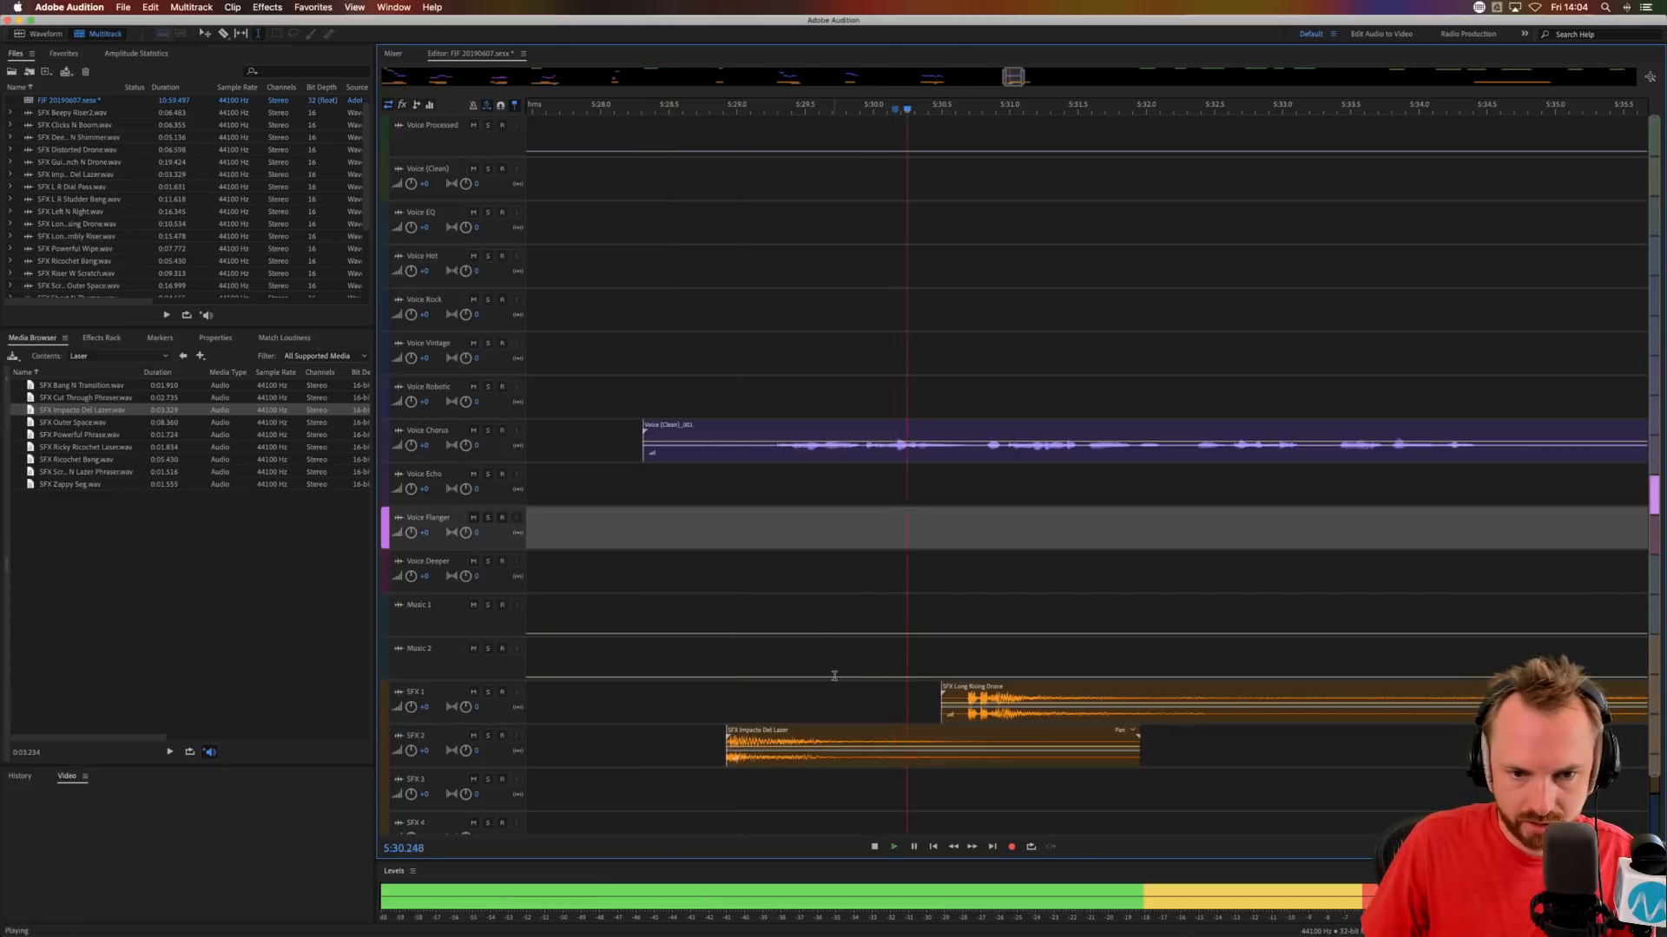
pyautogui.press('space')
pyautogui.moveTo(814, 731); pyautogui.dragTo(983, 724)
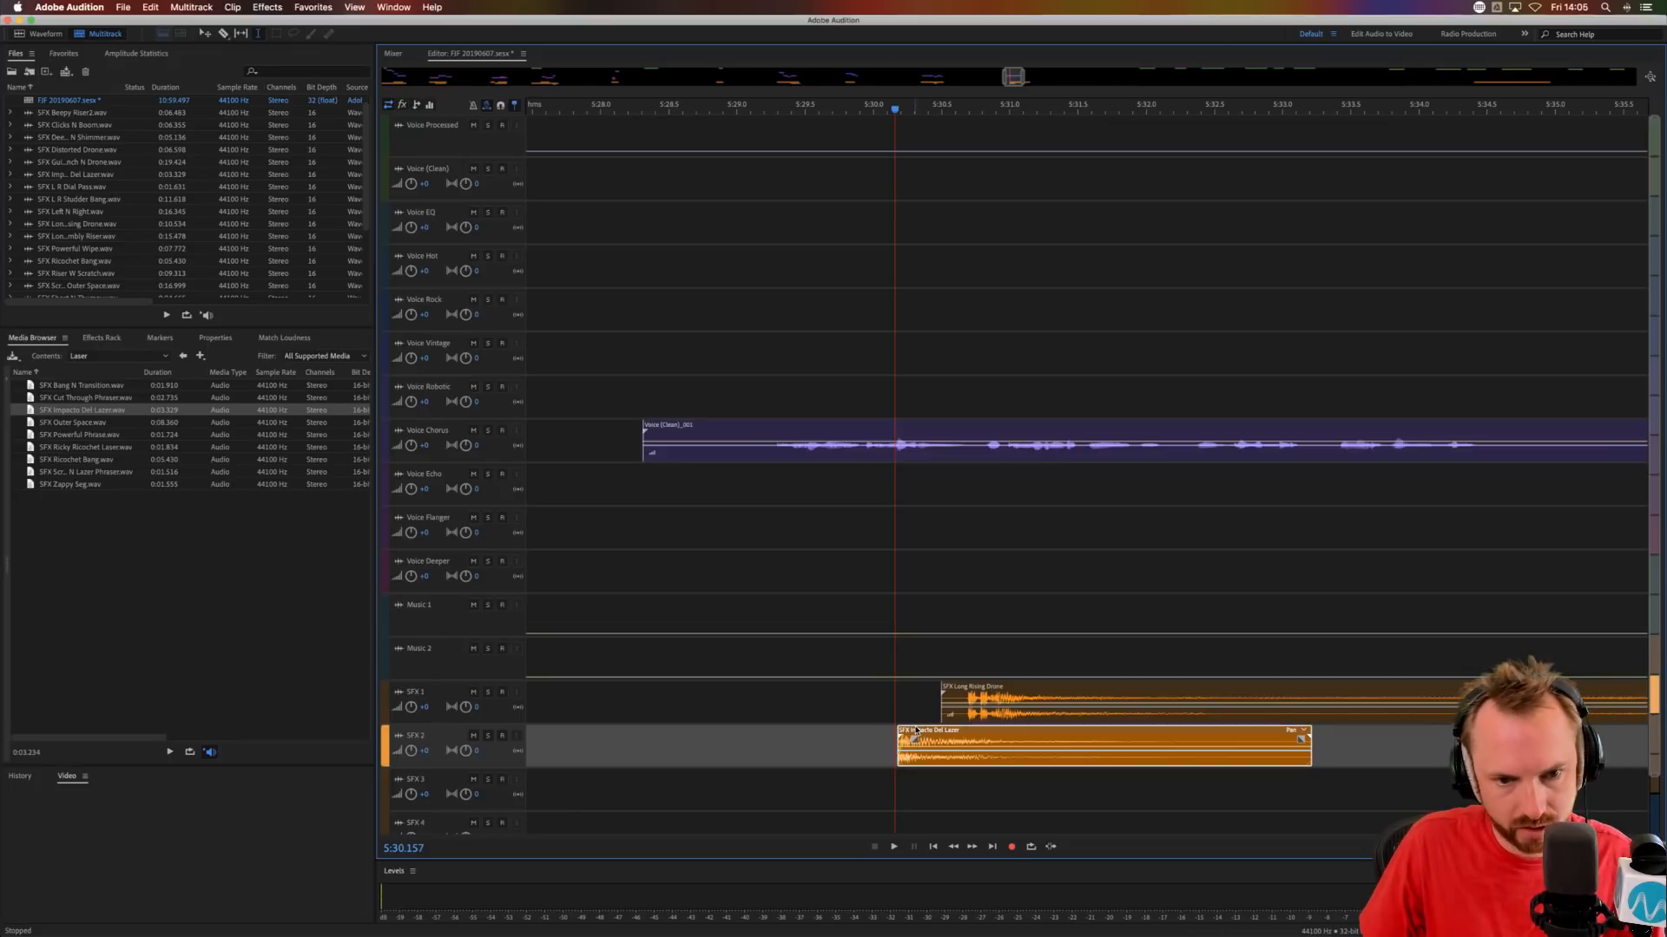
# Copy SFX Impacto Del Laser to SFX 1, 3 and 4 at staggered starts, shorten the SFX 1 copy to about 5:30.6 and audition.
pyautogui.moveTo(910, 745); pyautogui.dragTo(800, 686)
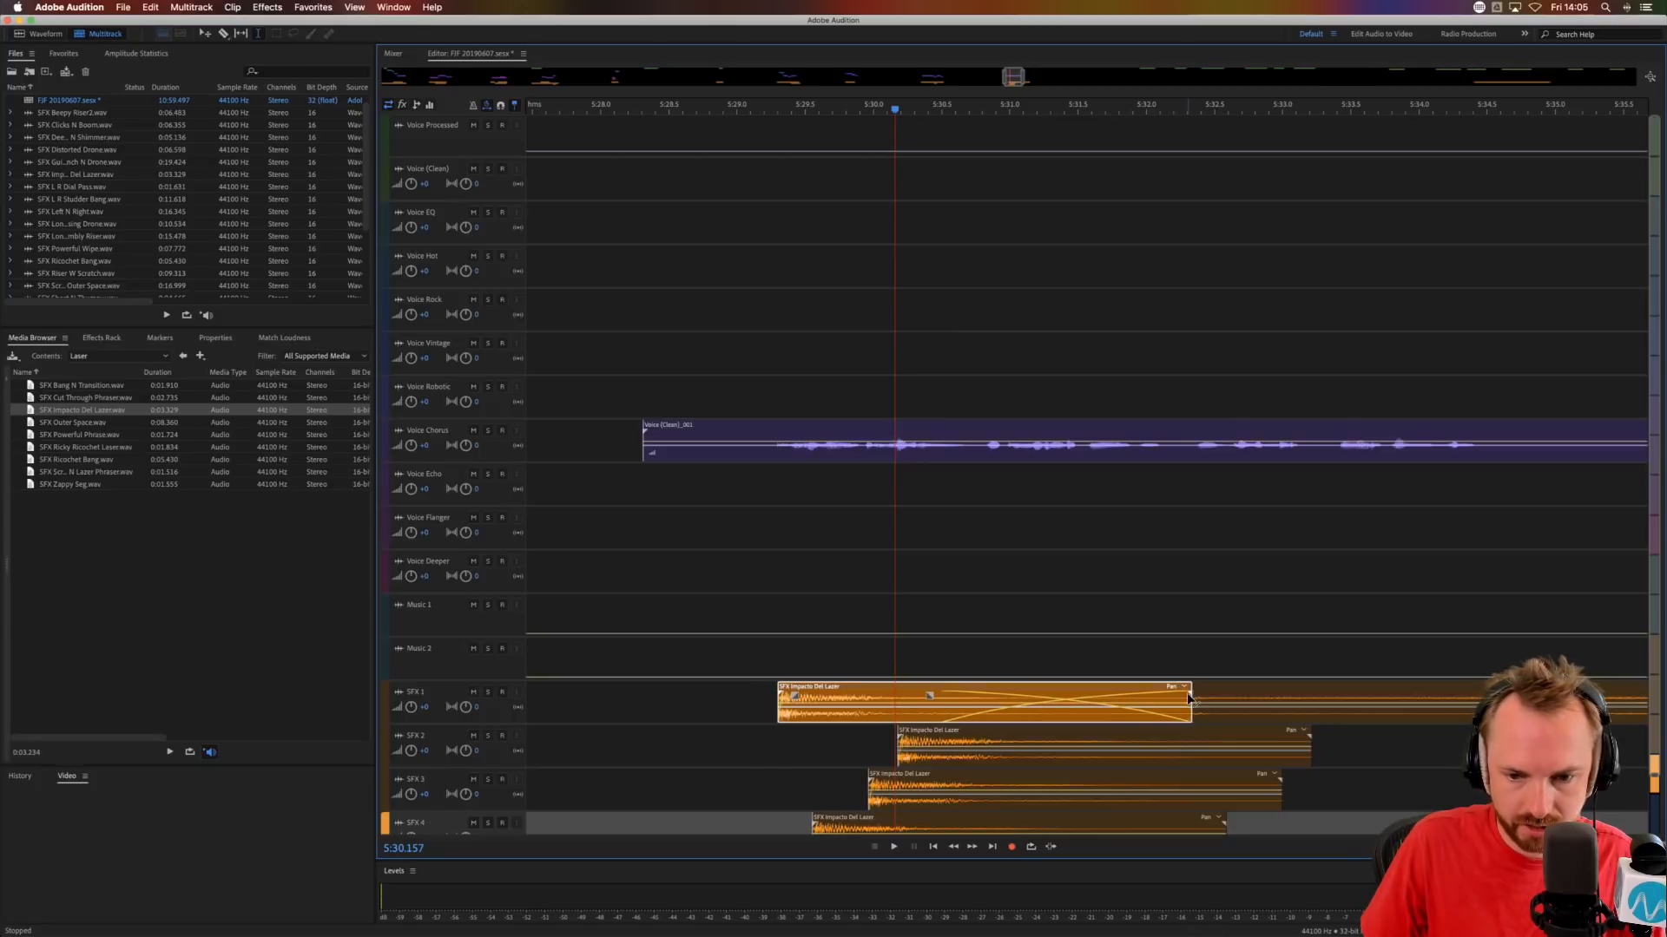
pyautogui.moveTo(1190, 717); pyautogui.dragTo(960, 717)
pyautogui.click(684, 705)
pyautogui.press('space')
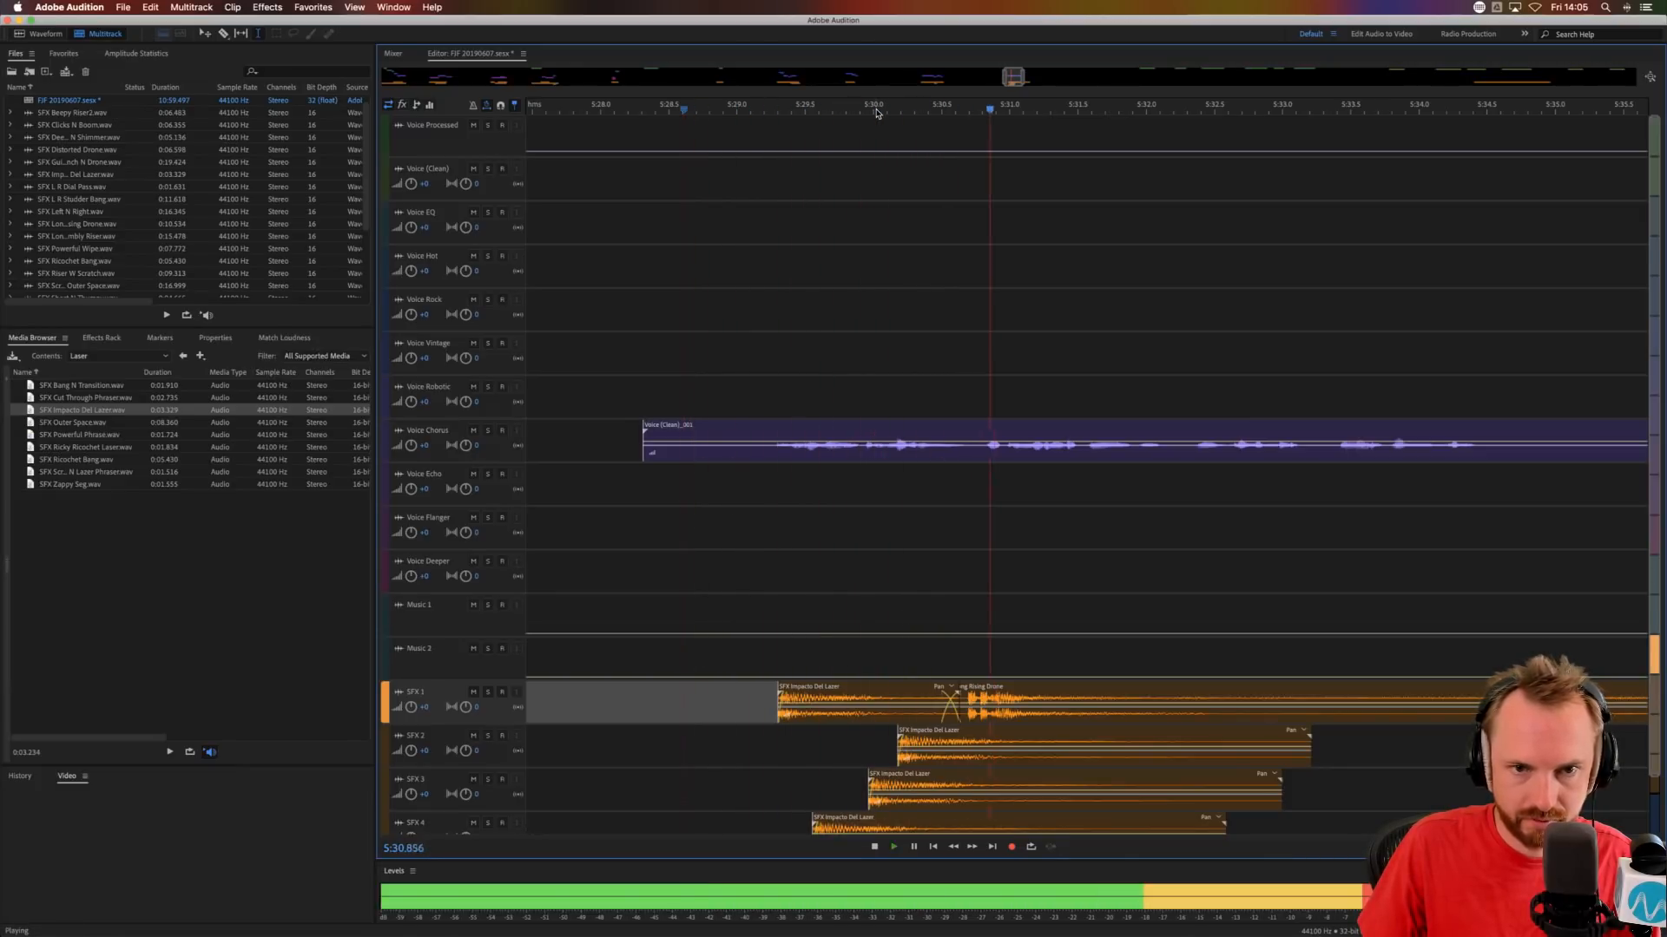
pyautogui.press('space')
# Delete the silent lead-in of the Voice Chorus clip up to about 5:29.3 and audition its new start.
pyautogui.moveTo(772, 454); pyautogui.dragTo(559, 453)
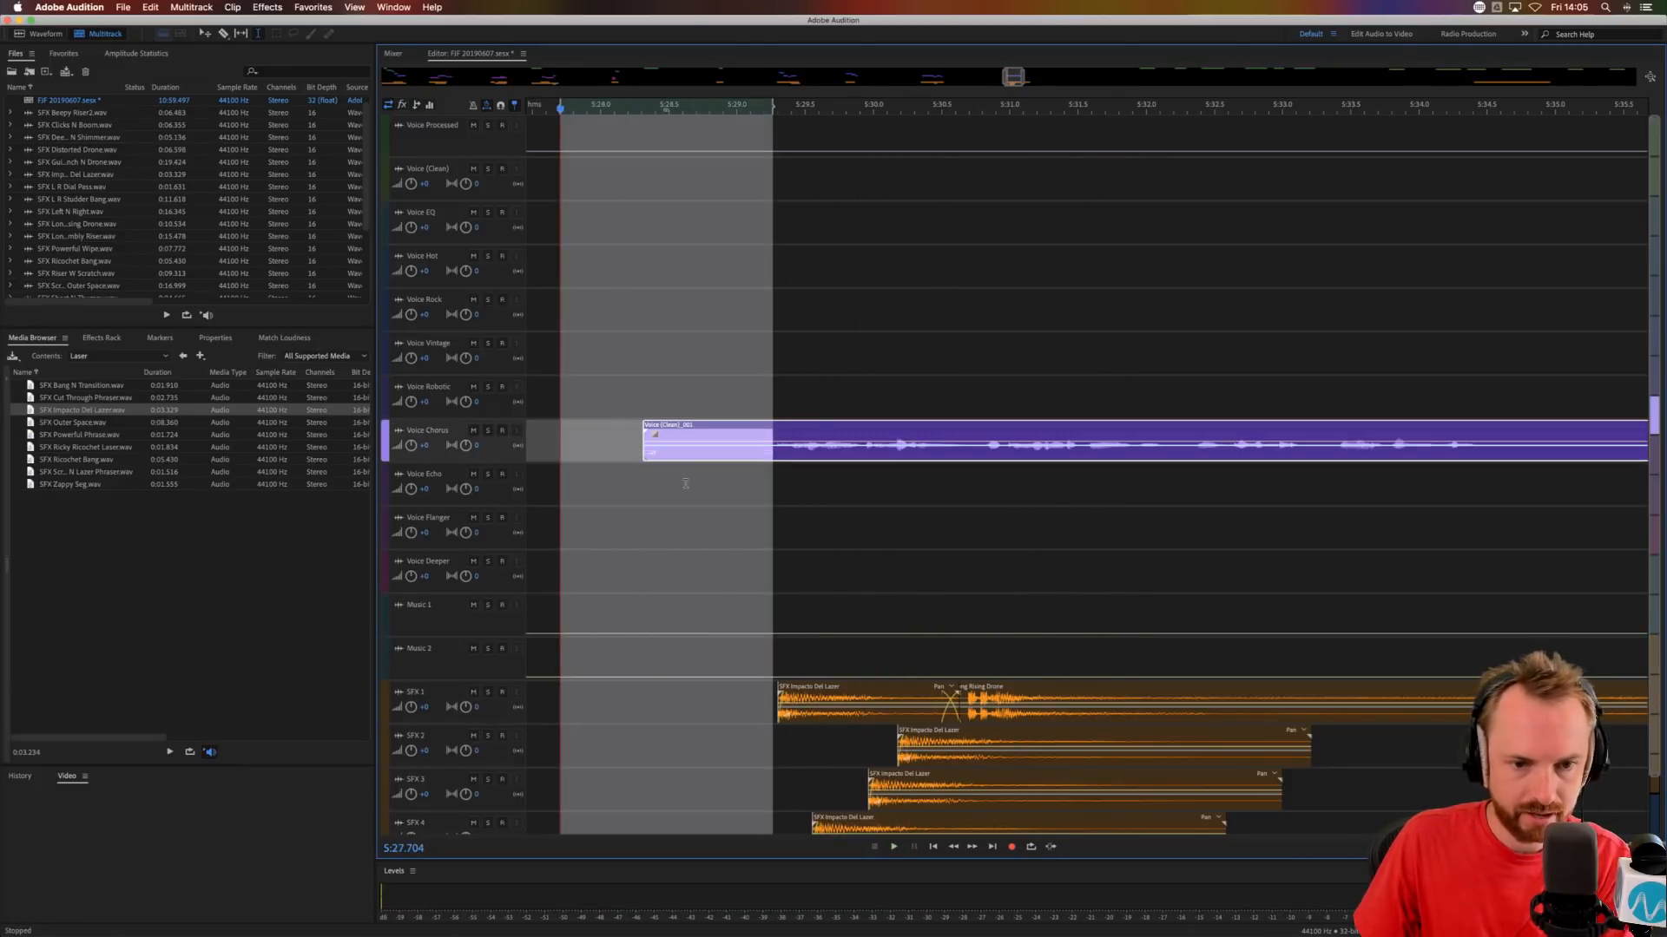
pyautogui.press('Delete')
pyautogui.click(692, 482)
pyautogui.click(794, 436)
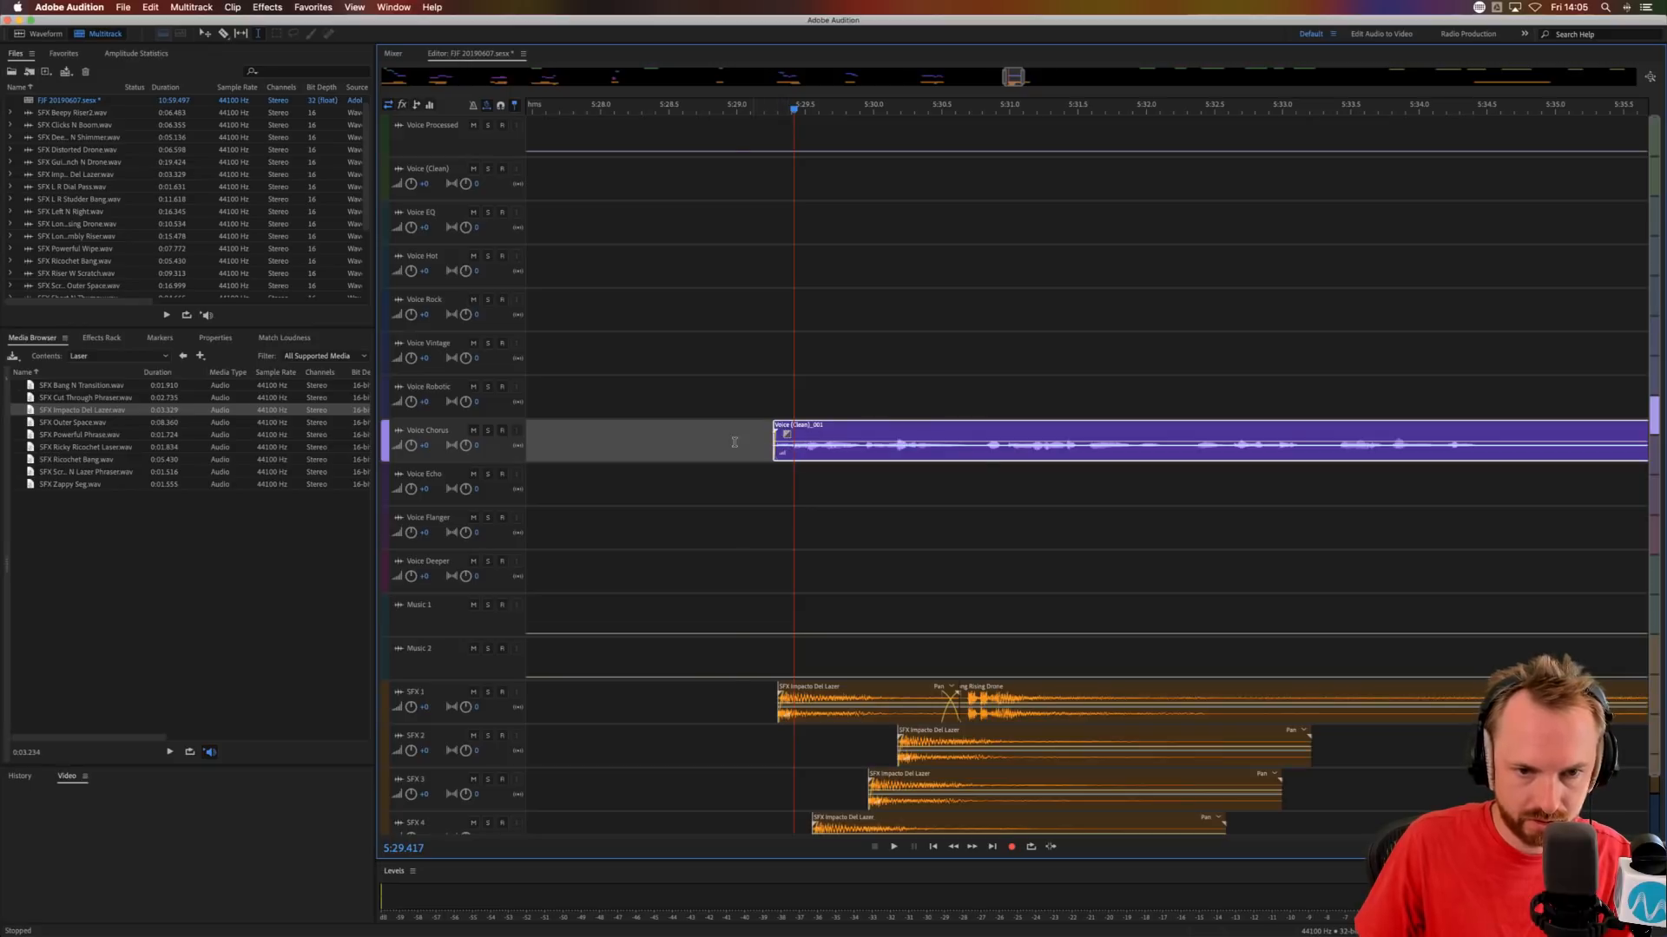
pyautogui.press('space')
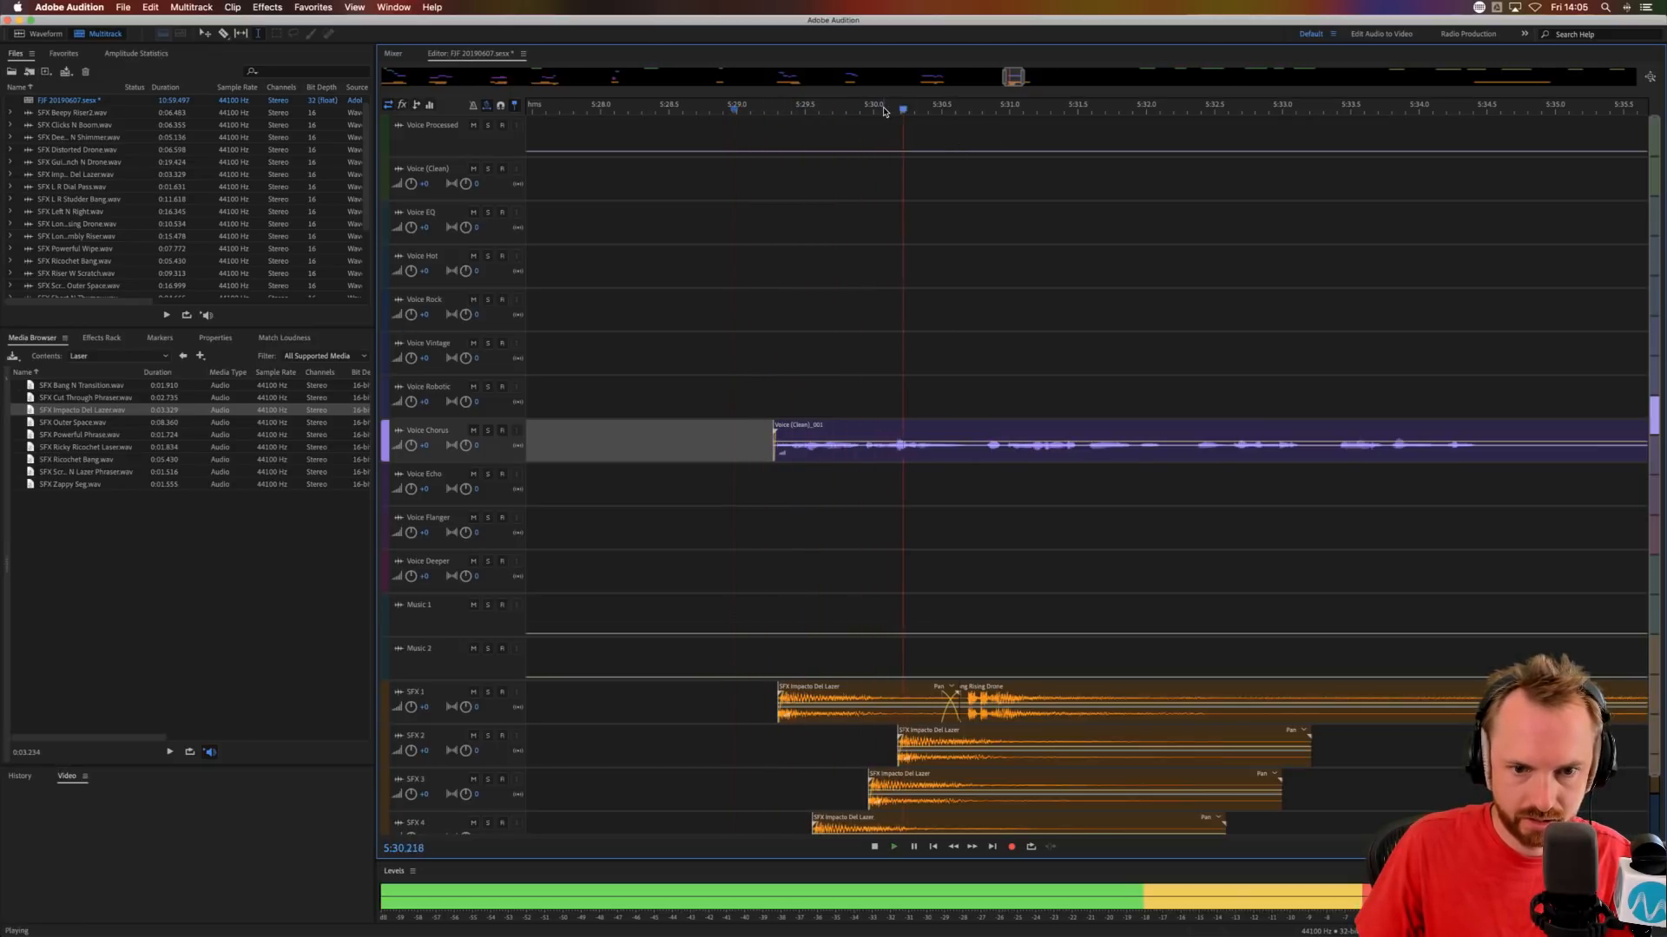
pyautogui.press('space')
# Audition the staggered lasers and nudge the SFX Impacto Del Laser copy on SFX 4 to start at about 5:29.6.
pyautogui.scroll(5, 868, 165)
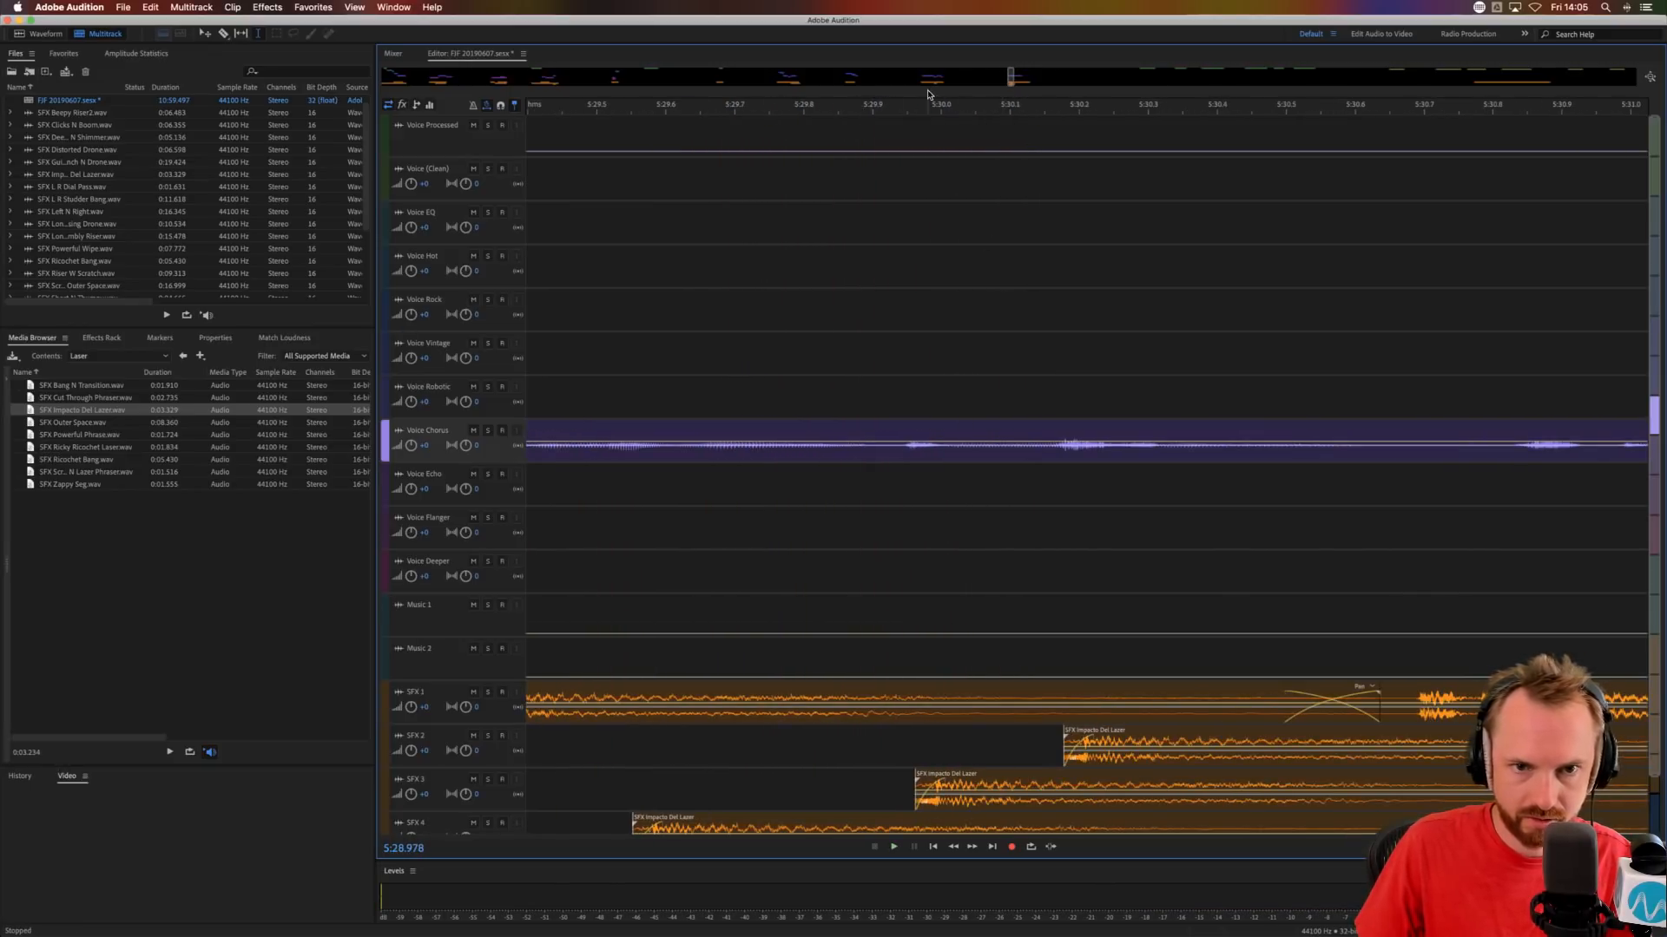
pyautogui.scroll(-2, 927, 99)
pyautogui.click(632, 556)
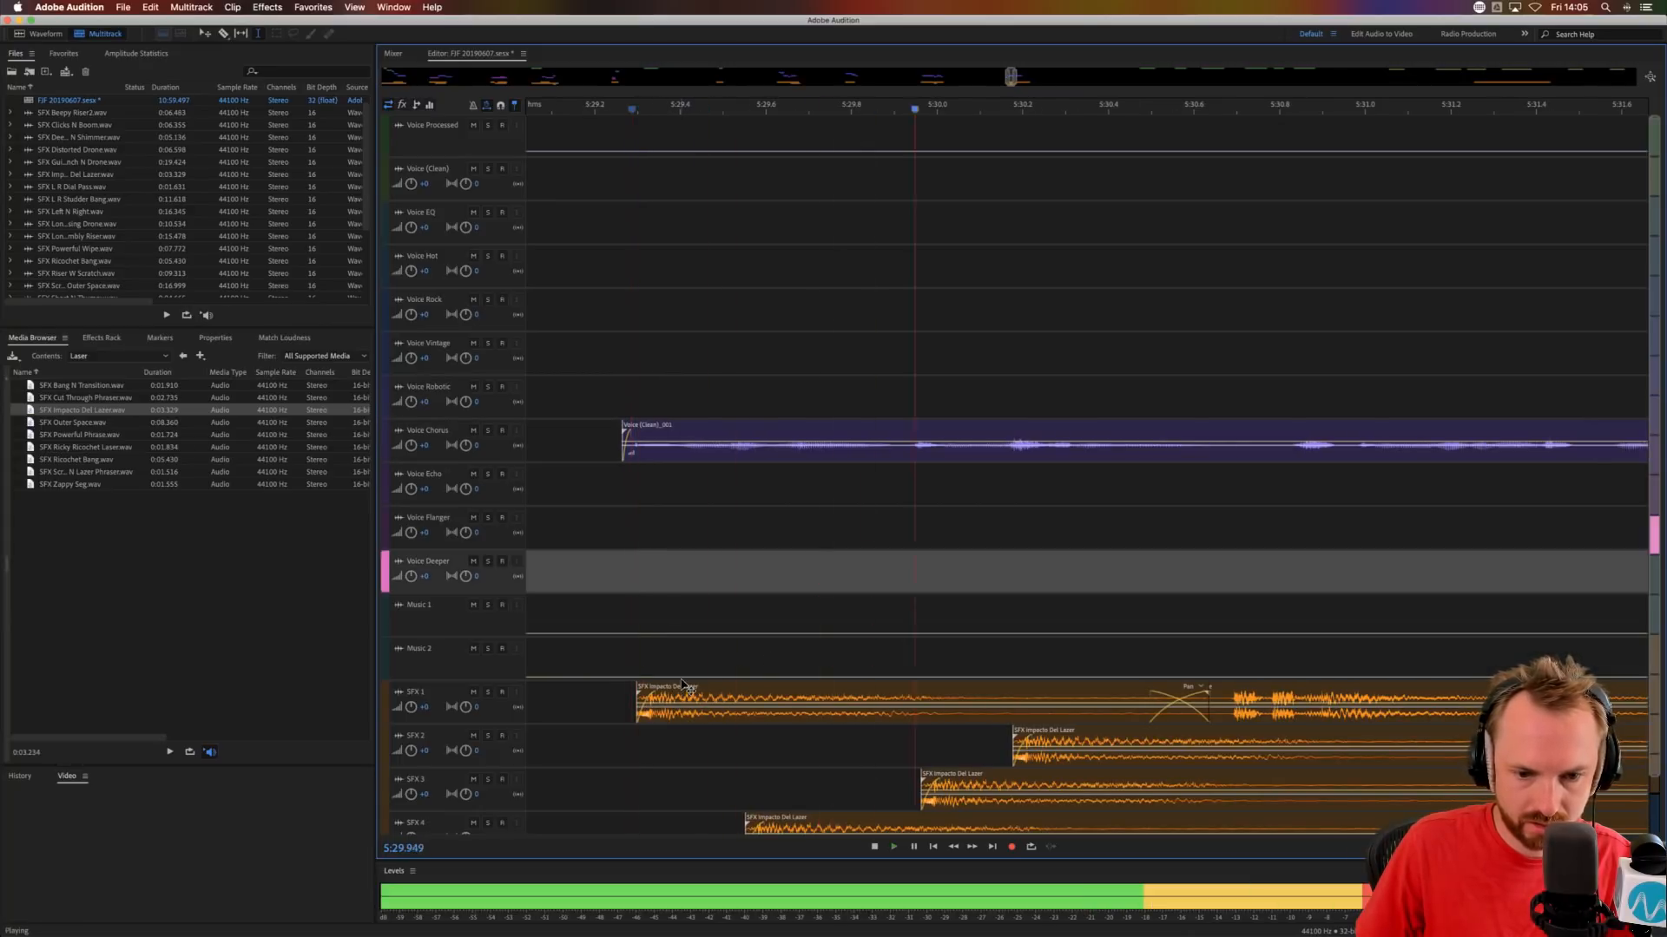
pyautogui.press('space')
pyautogui.press('space')
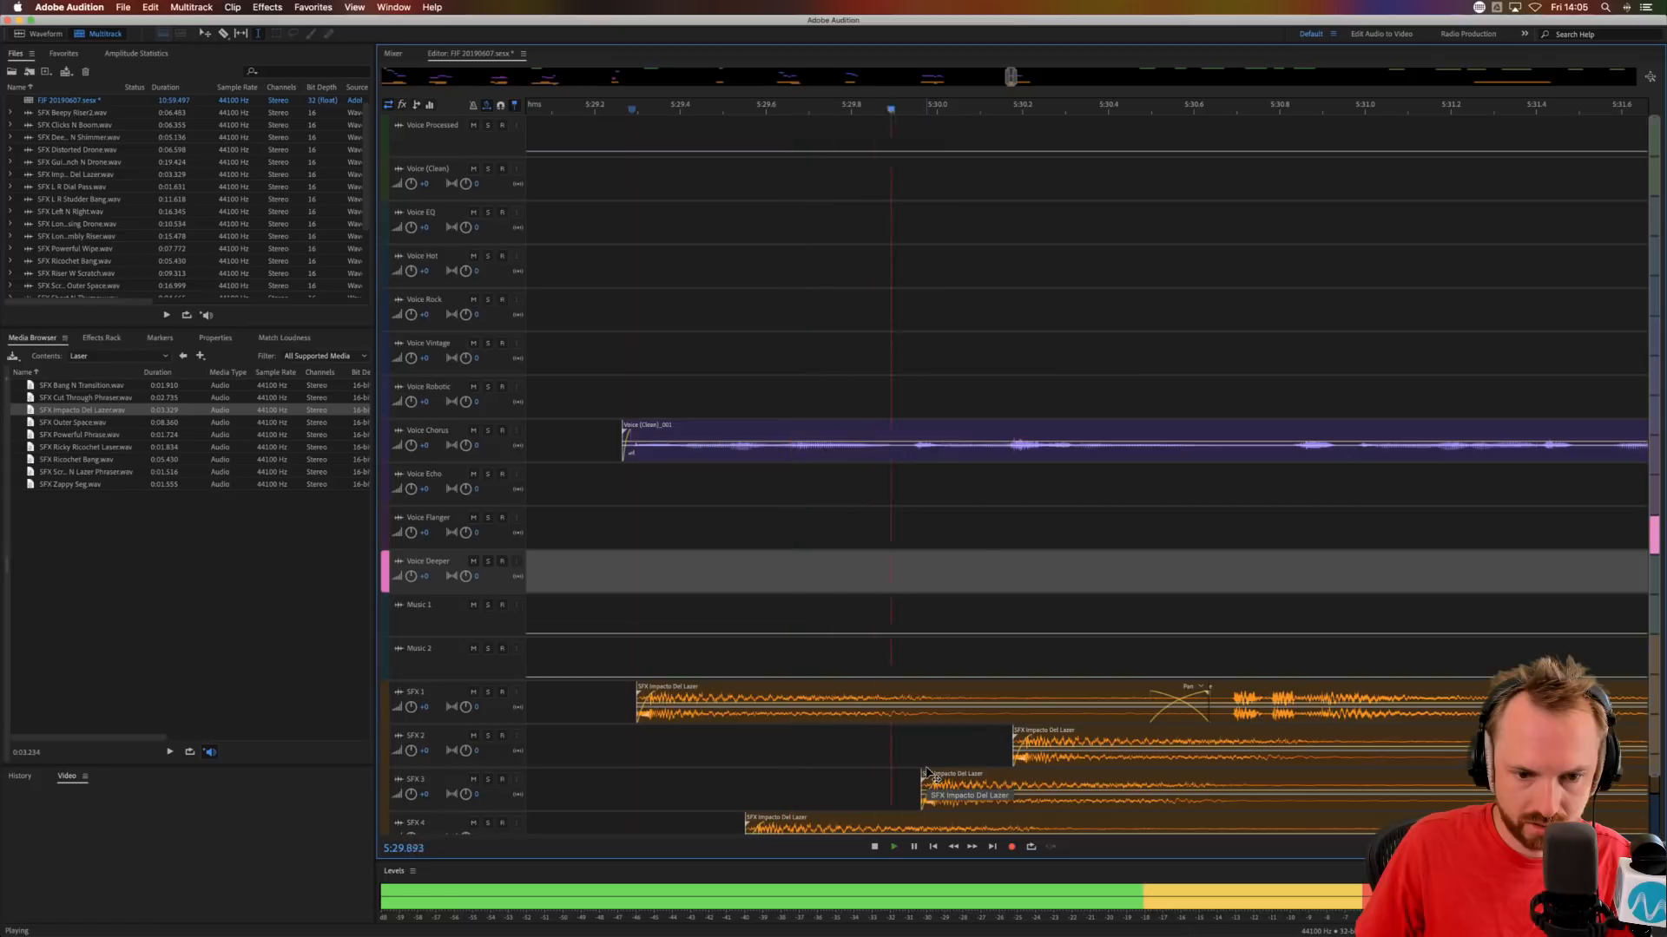
pyautogui.press('space')
pyautogui.moveTo(831, 813); pyautogui.dragTo(842, 815)
pyautogui.press('space')
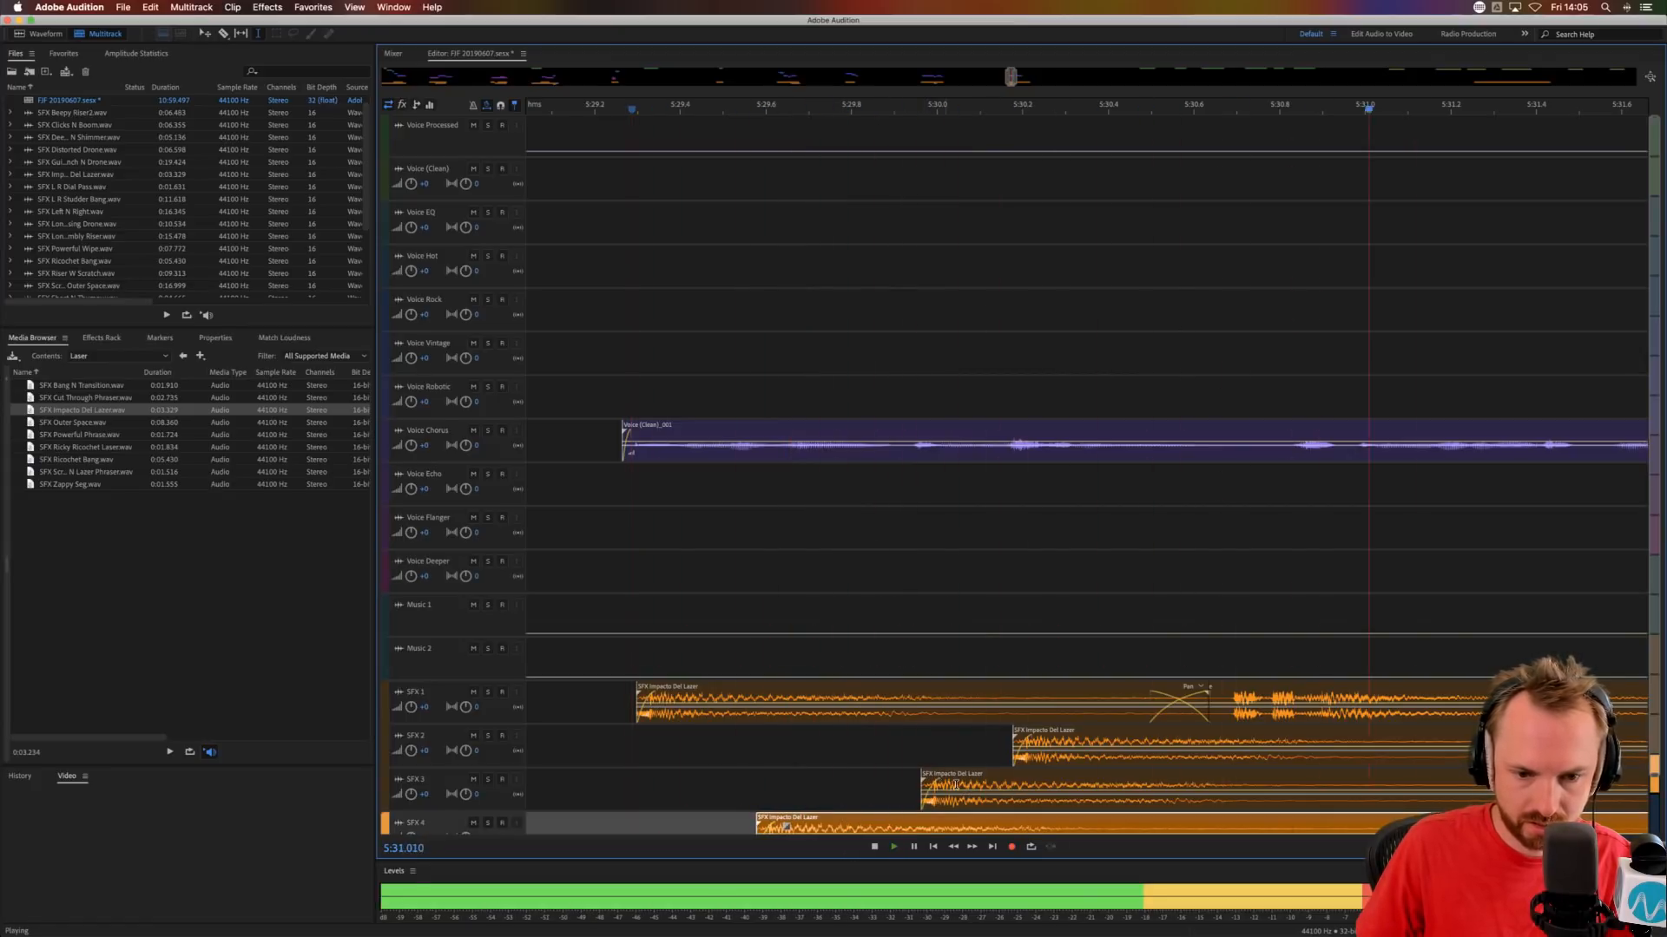
pyautogui.press('space')
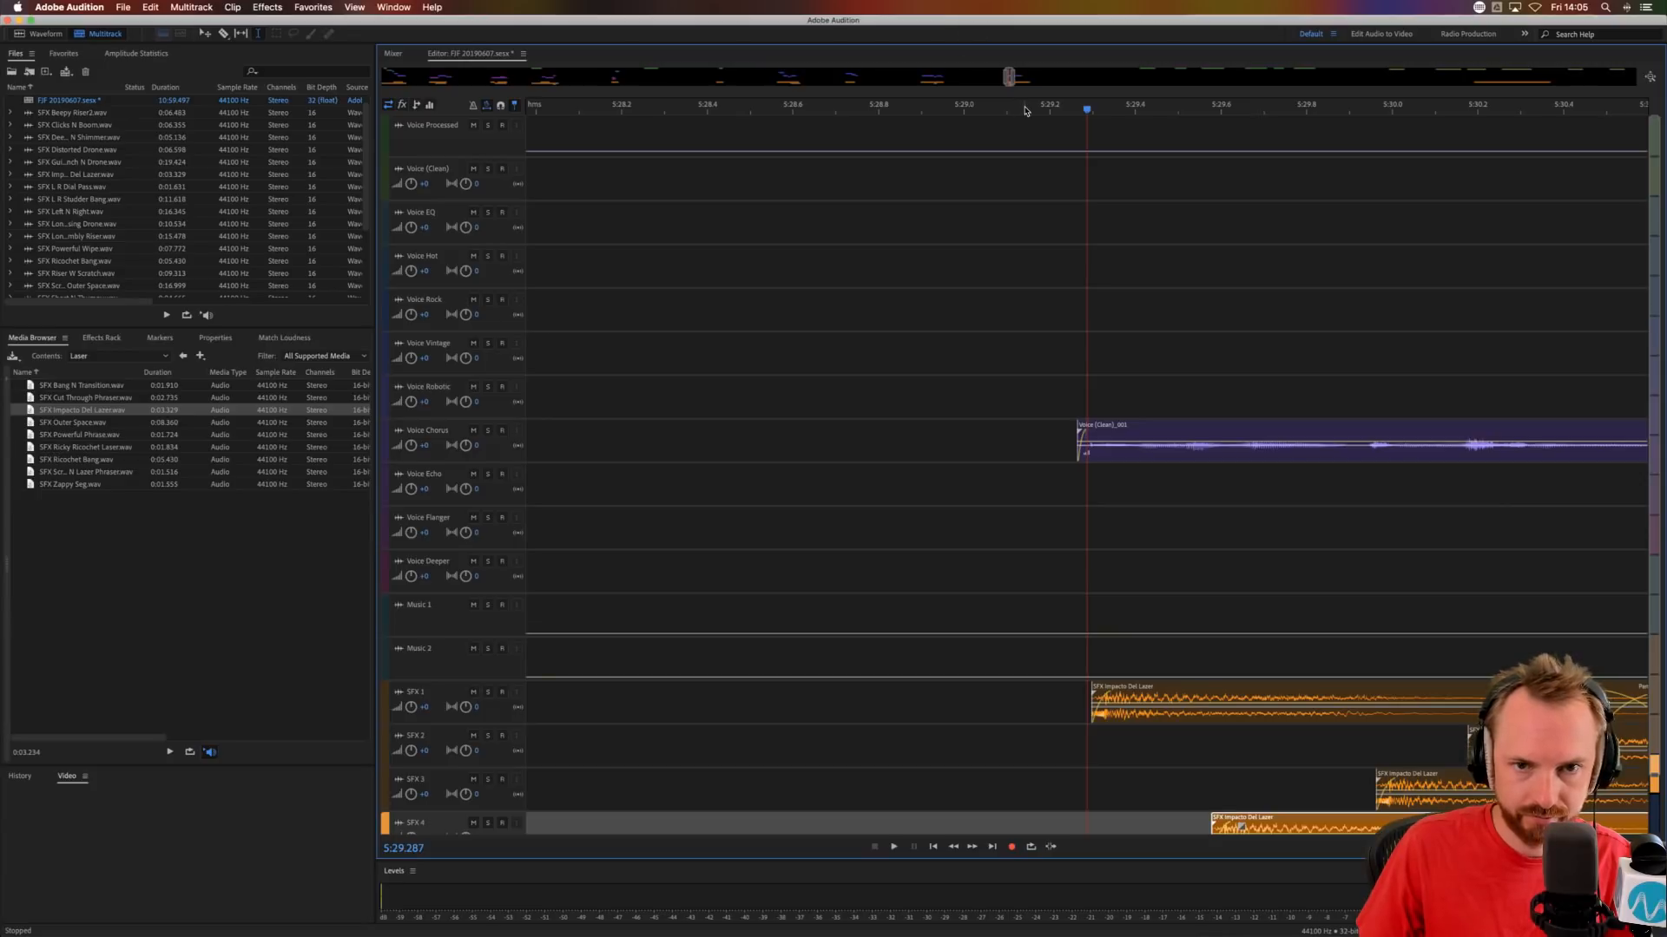
# Split the Voice Chorus clip in the pause at about 5:32.2 and move the second part to Voice Echo.
pyautogui.scroll(-3, 1024, 110)
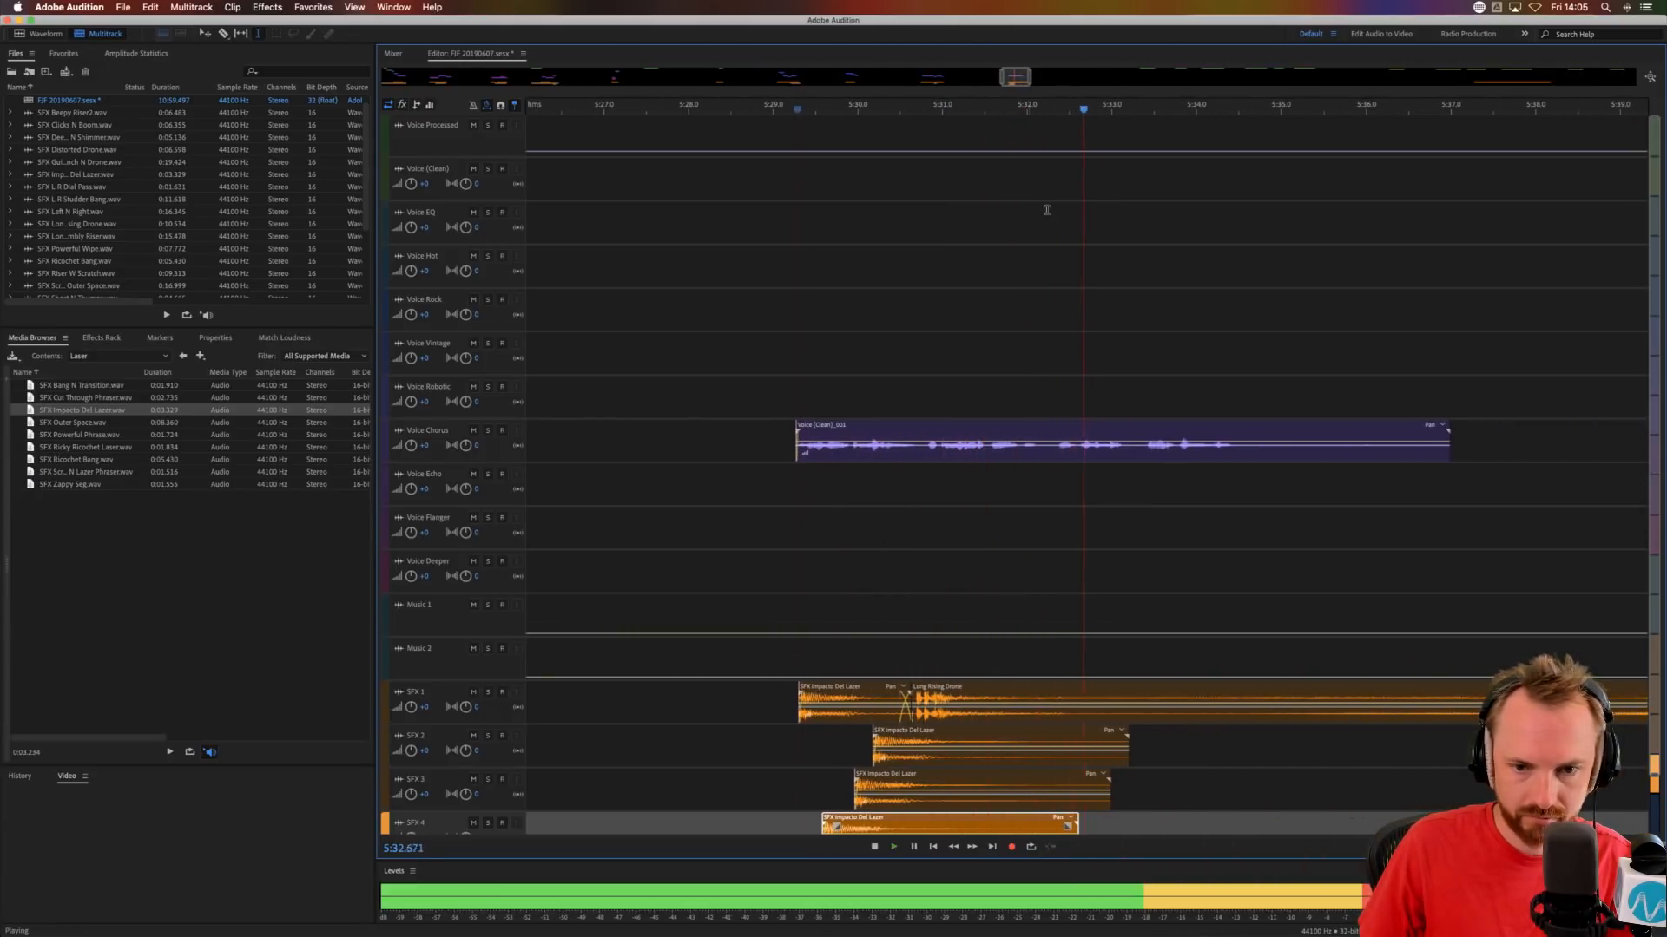
pyautogui.press('space')
pyautogui.click(1053, 453)
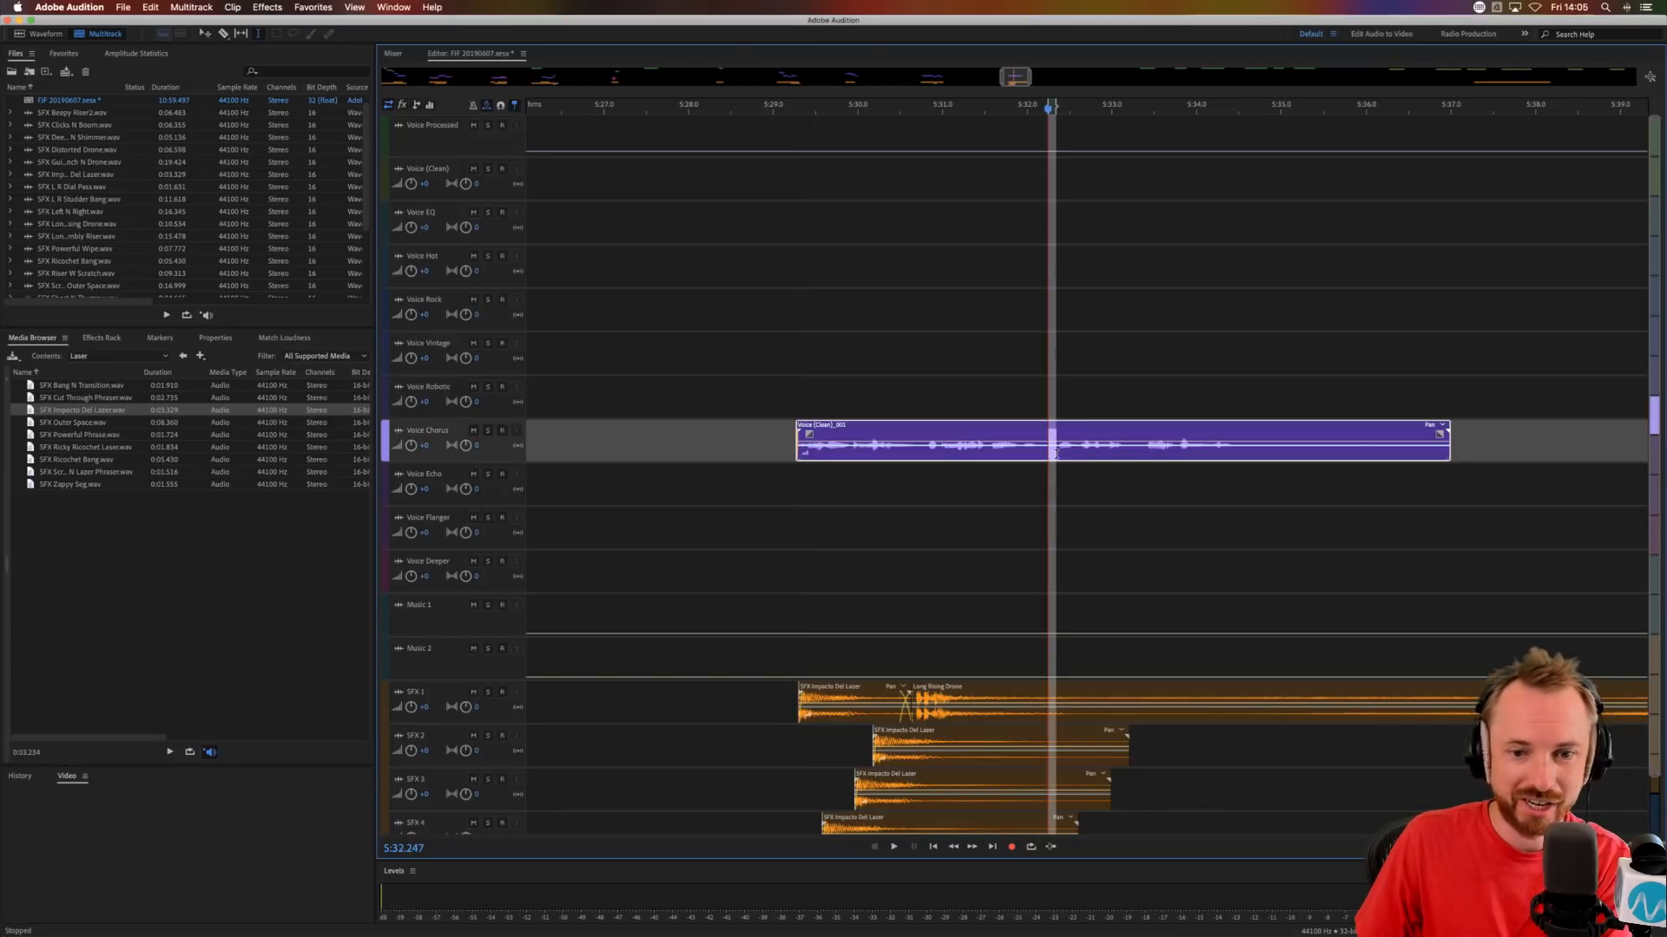
pyautogui.press('super+k')
pyautogui.click(1079, 444)
pyautogui.moveTo(1077, 433); pyautogui.dragTo(1074, 477)
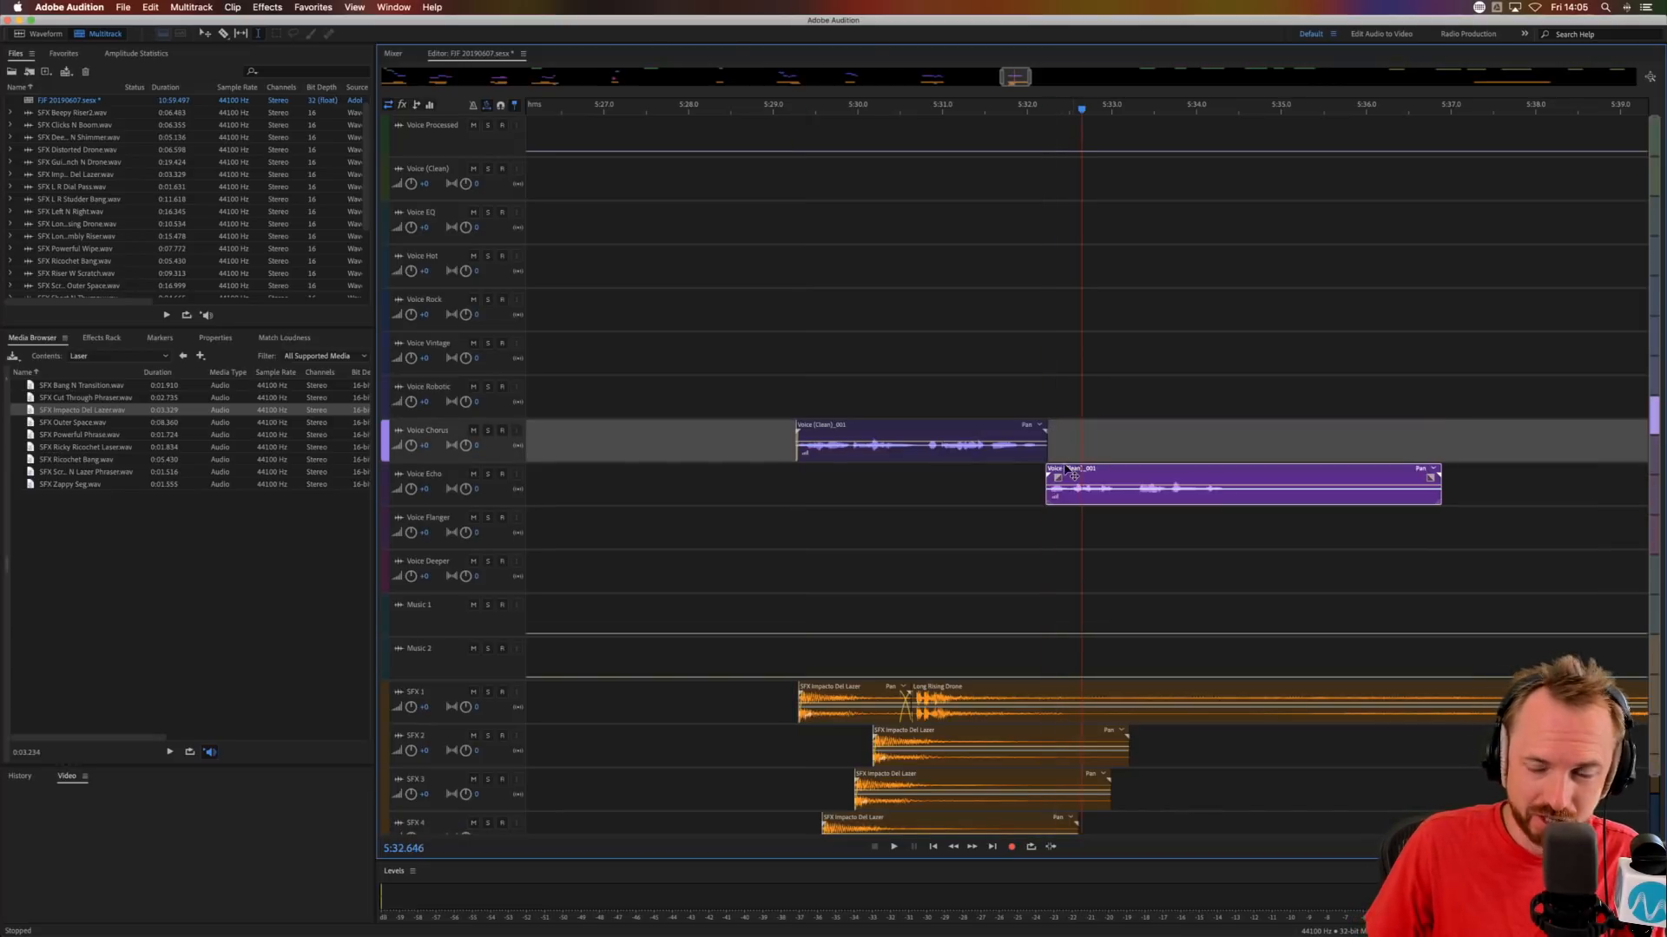
pyautogui.click(995, 482)
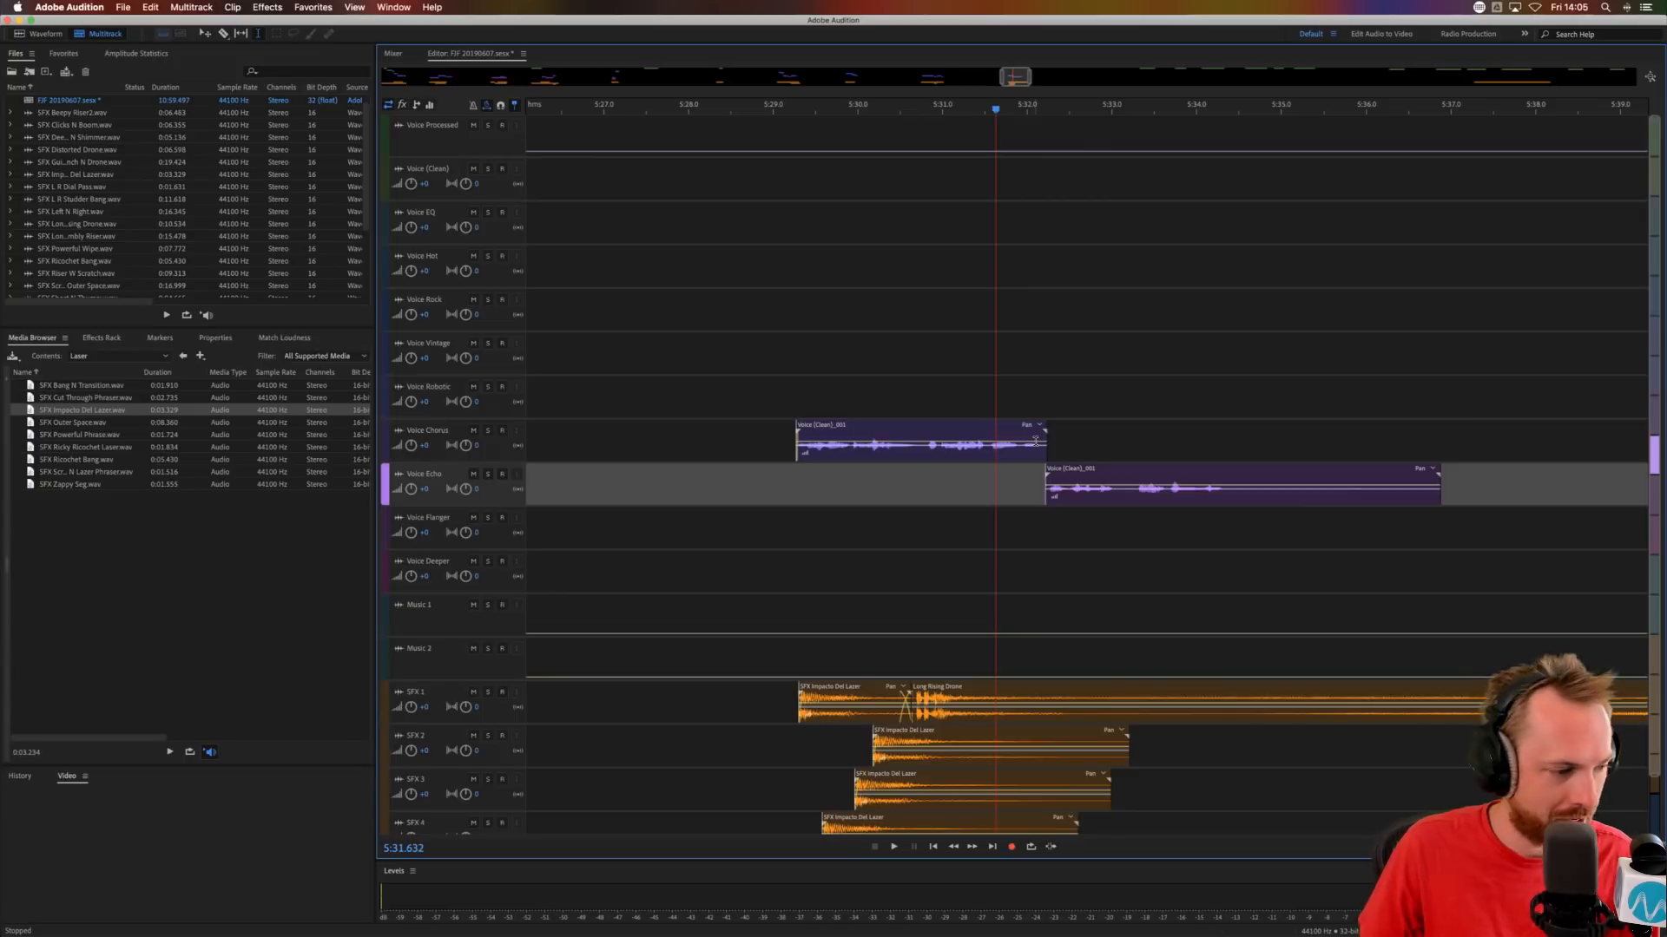
# Split the Voice Echo clip at about 5:33.2, move the remainder to Voice Flanger directly after it and audition.
pyautogui.click(1123, 501)
pyautogui.press('super+k')
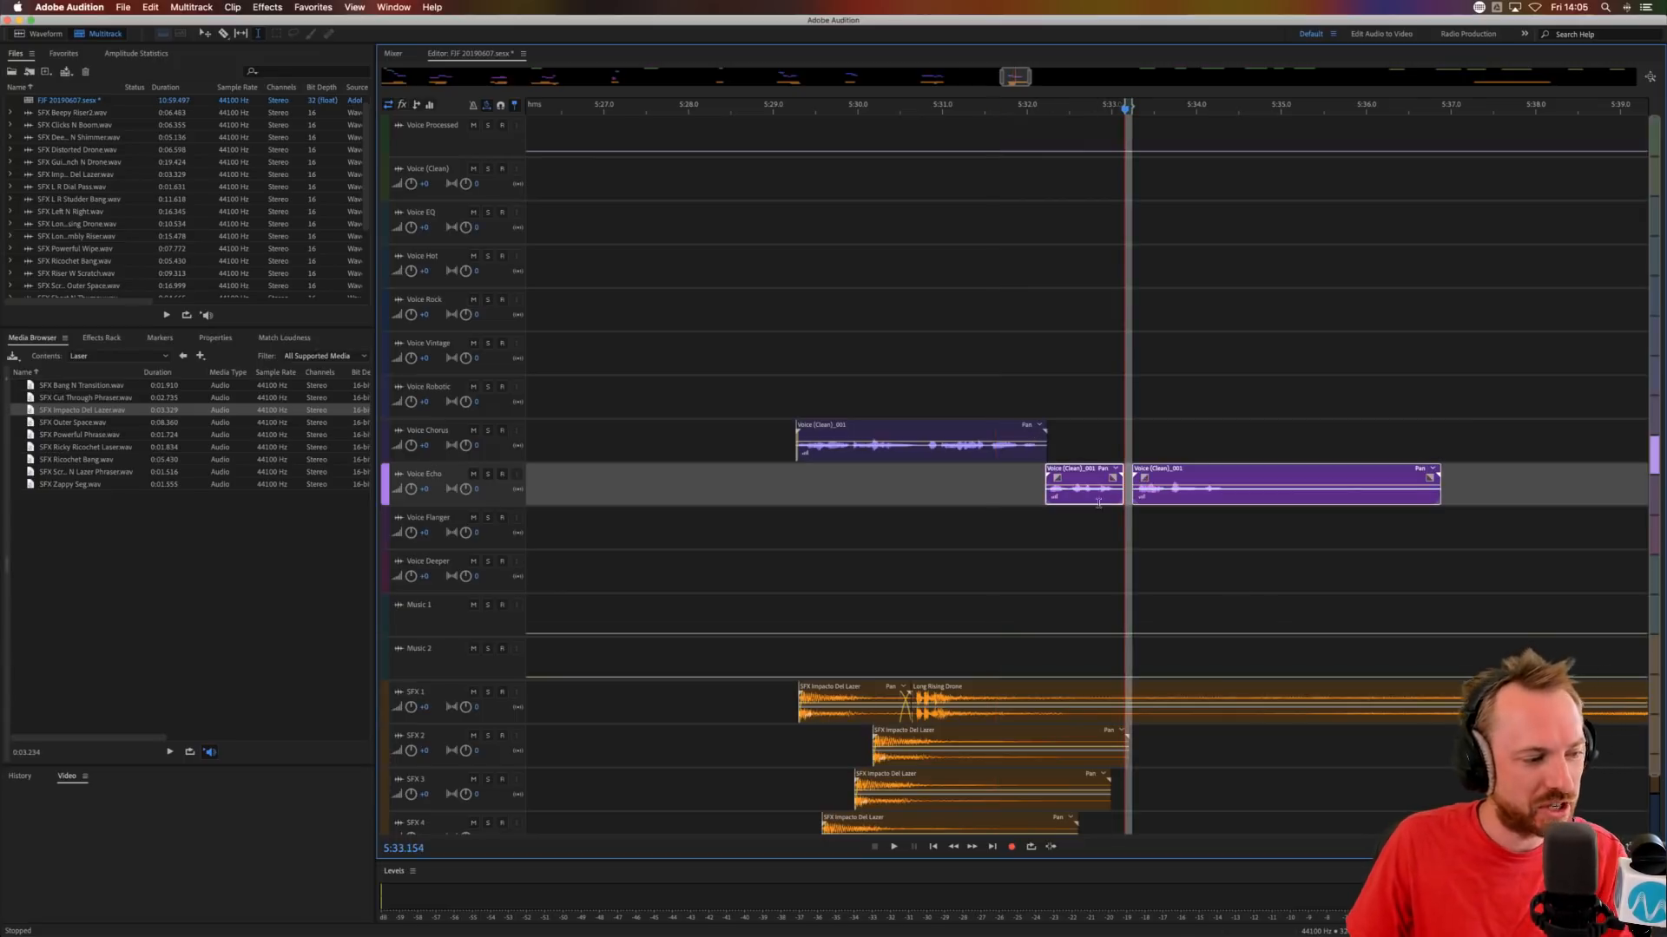
pyautogui.click(900, 495)
pyautogui.moveTo(1165, 484); pyautogui.dragTo(1154, 528)
pyautogui.click(988, 516)
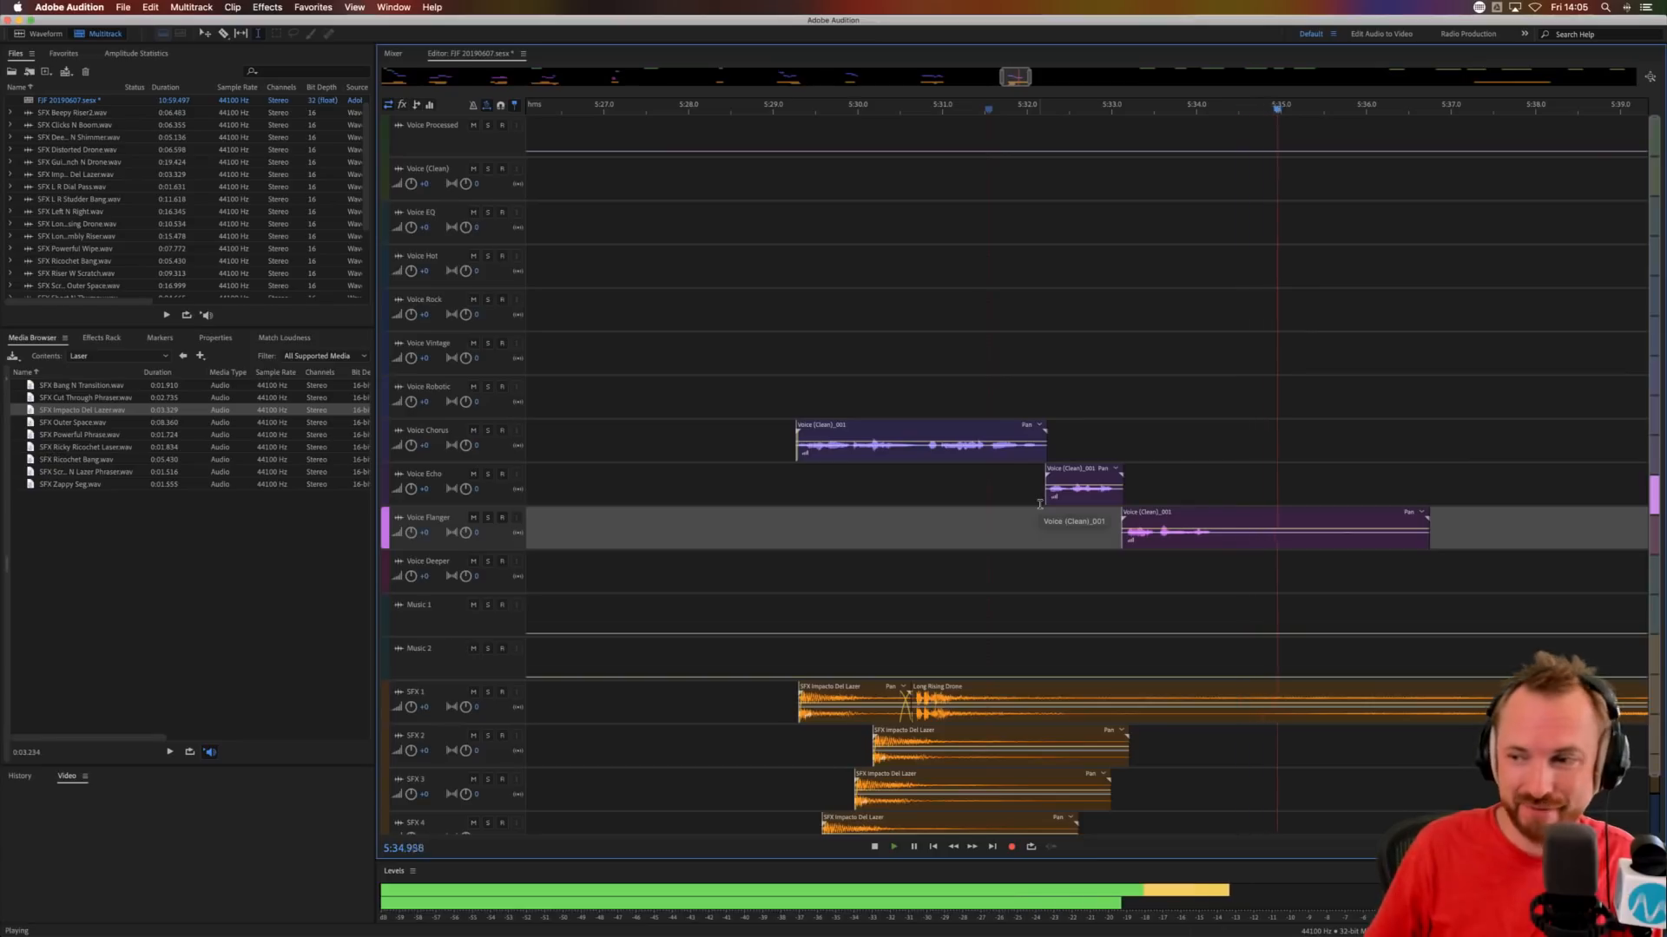
pyautogui.press('space')
# Delete the silent tail of the Voice Flanger clip from about 5:34.3 onward.
pyautogui.scroll(-2, 1056, 107)
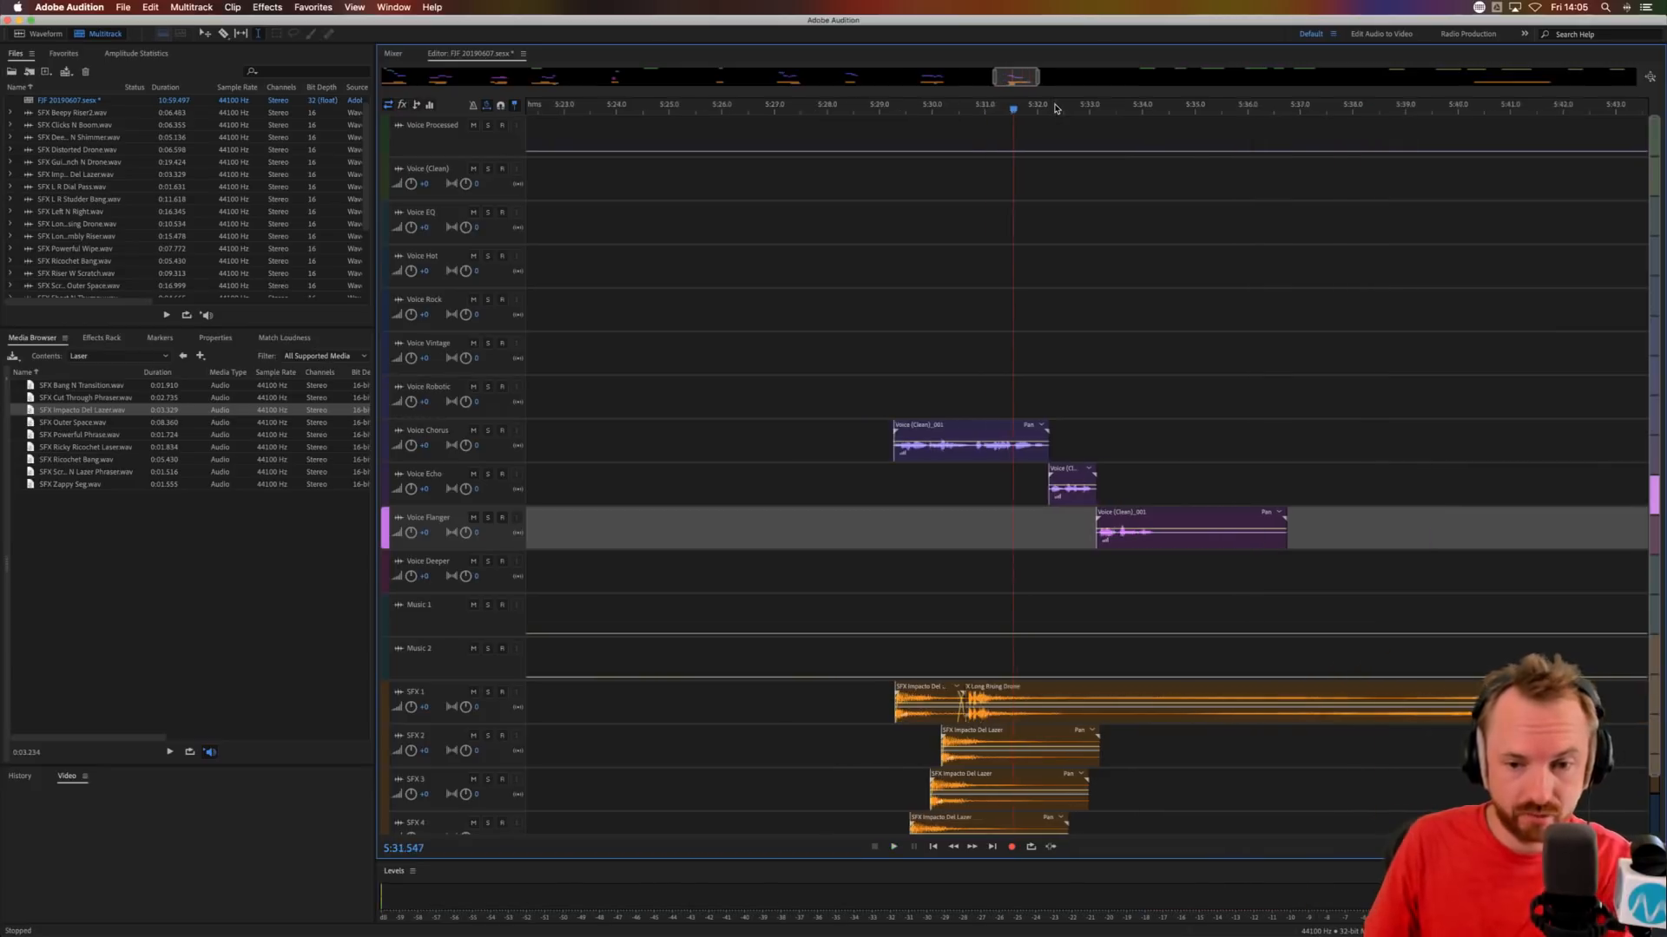
pyautogui.scroll(-1, 1056, 108)
pyautogui.moveTo(1149, 543); pyautogui.dragTo(1398, 555)
pyautogui.press('Delete')
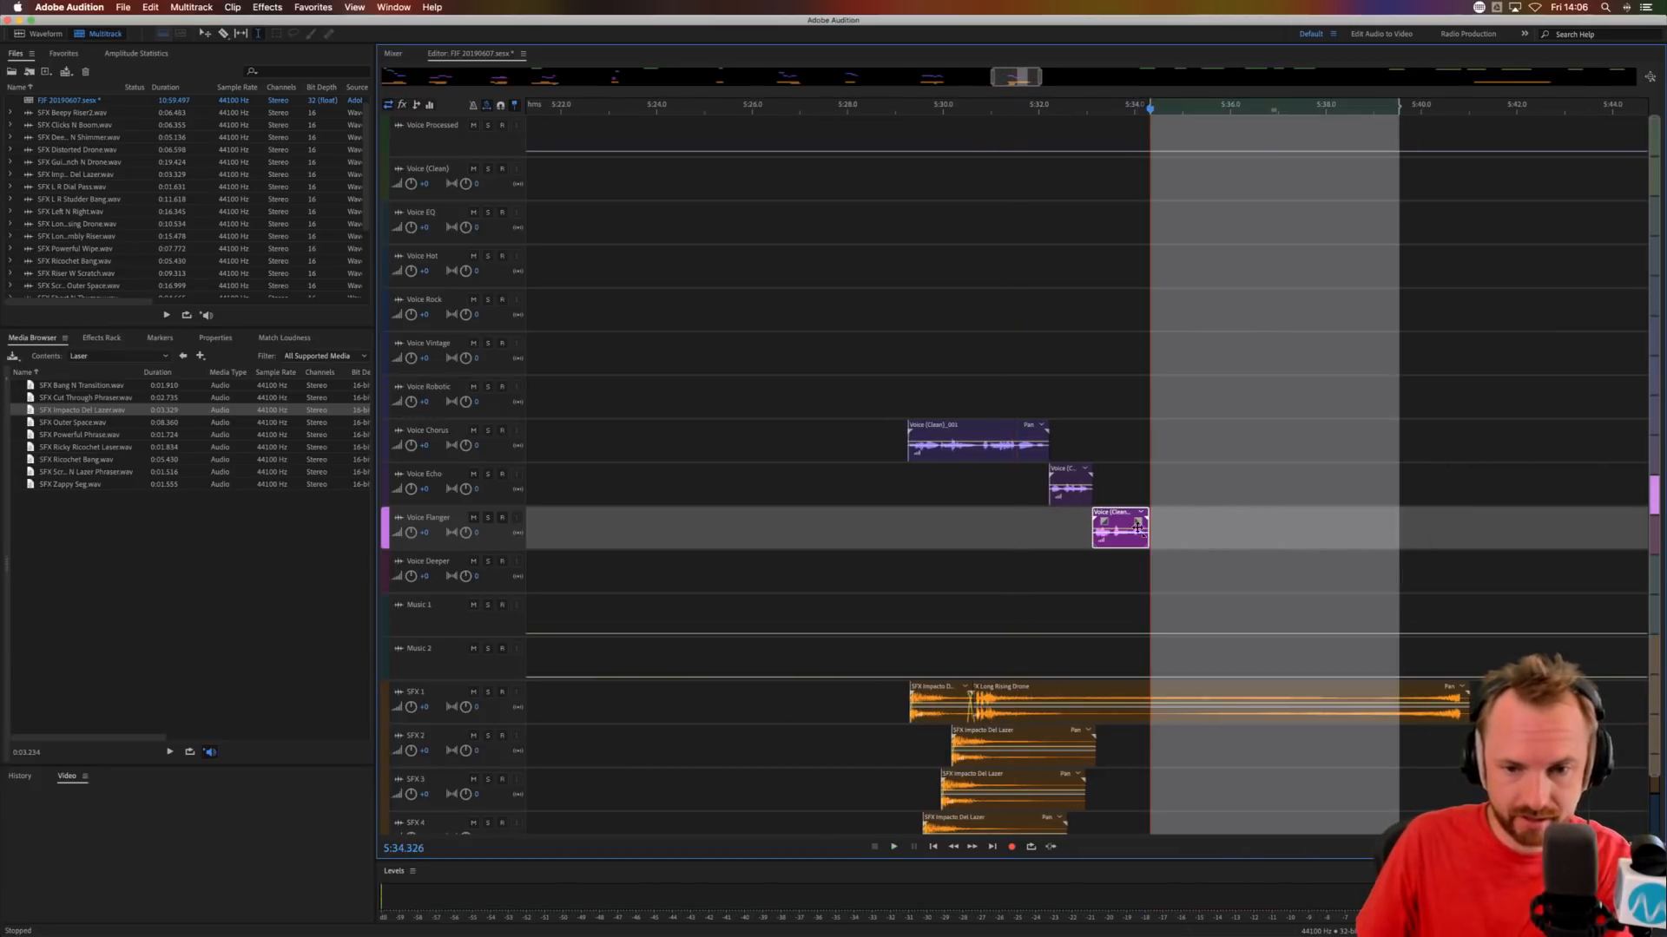
# Trim the end of SFX Long Rising Drone to about 5:37.4 and give it a fade-out starting at about 5:32.2.
pyautogui.moveTo(1295, 727); pyautogui.dragTo(1500, 722)
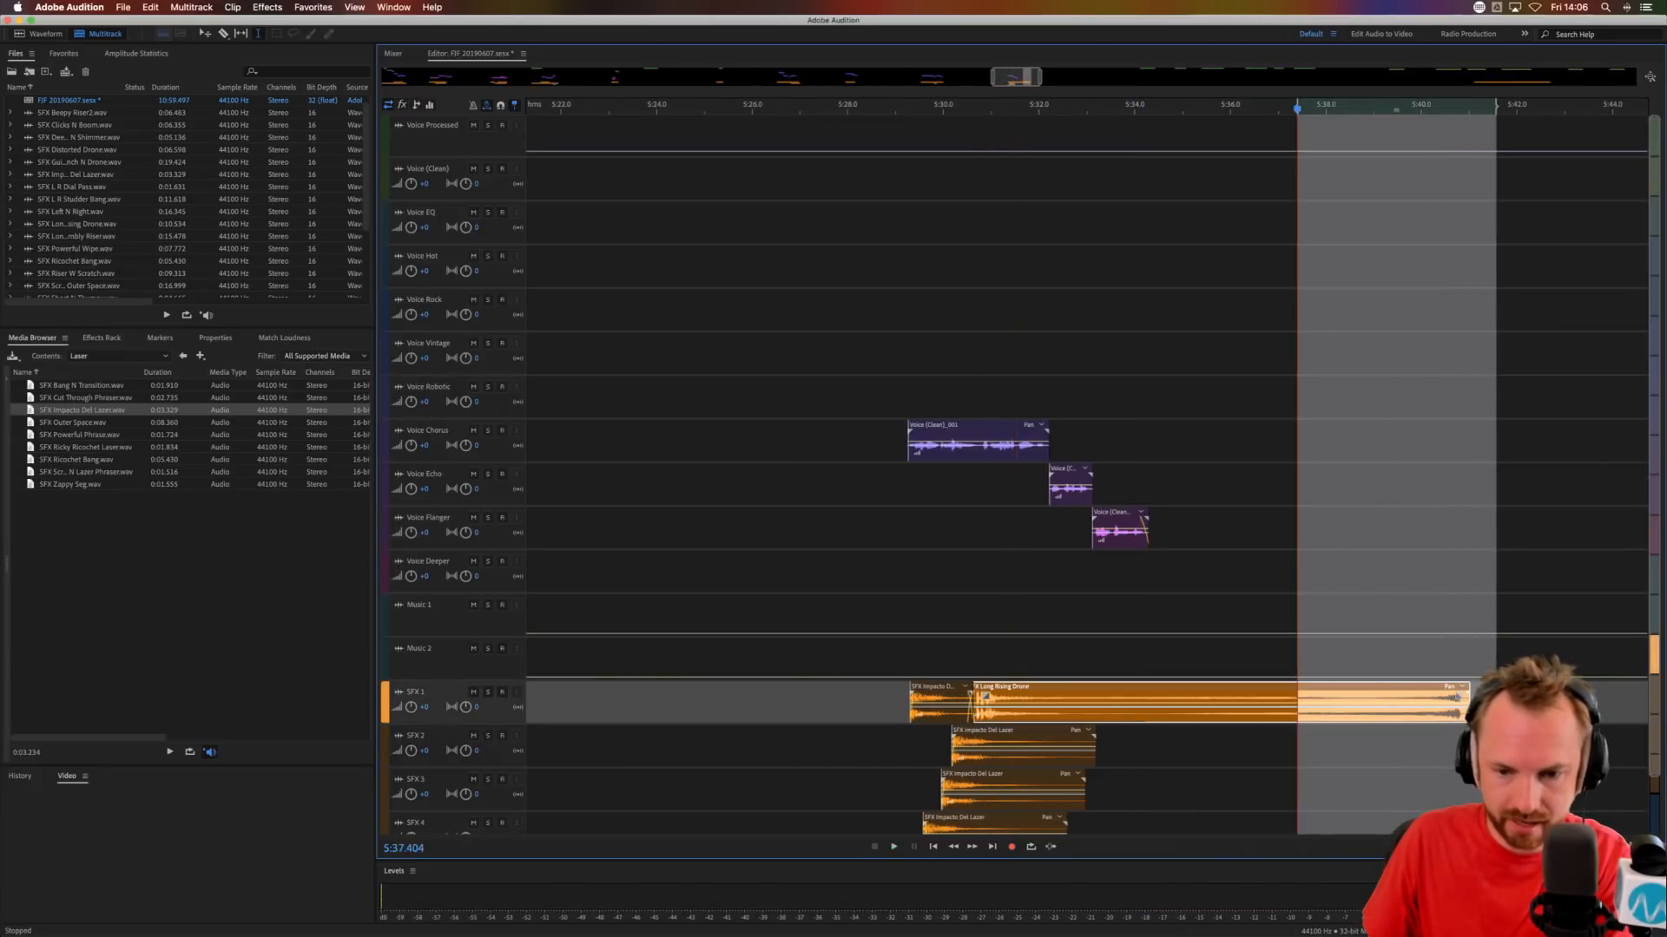
pyautogui.press('Delete')
pyautogui.moveTo(1288, 699); pyautogui.dragTo(1050, 695)
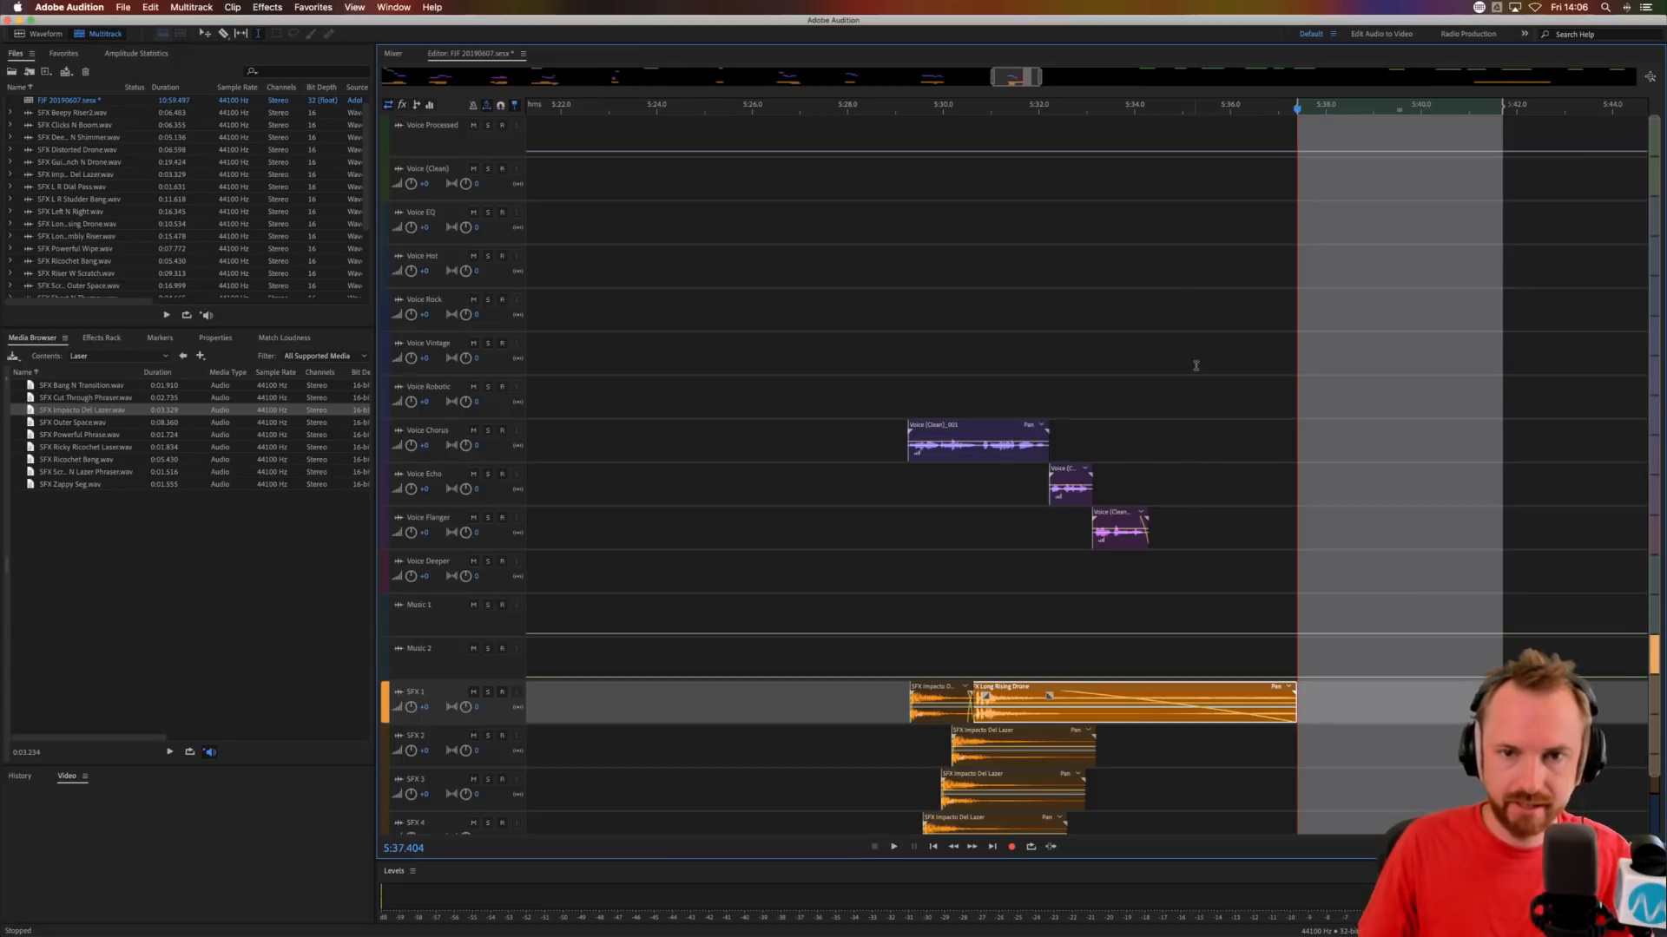
# Move the next Voice Processed phrase to Voice Echo at about 6:21.8 and place SFX Short N Thumpy on SFX 1 at about 6:24.5.
pyautogui.press('\\')
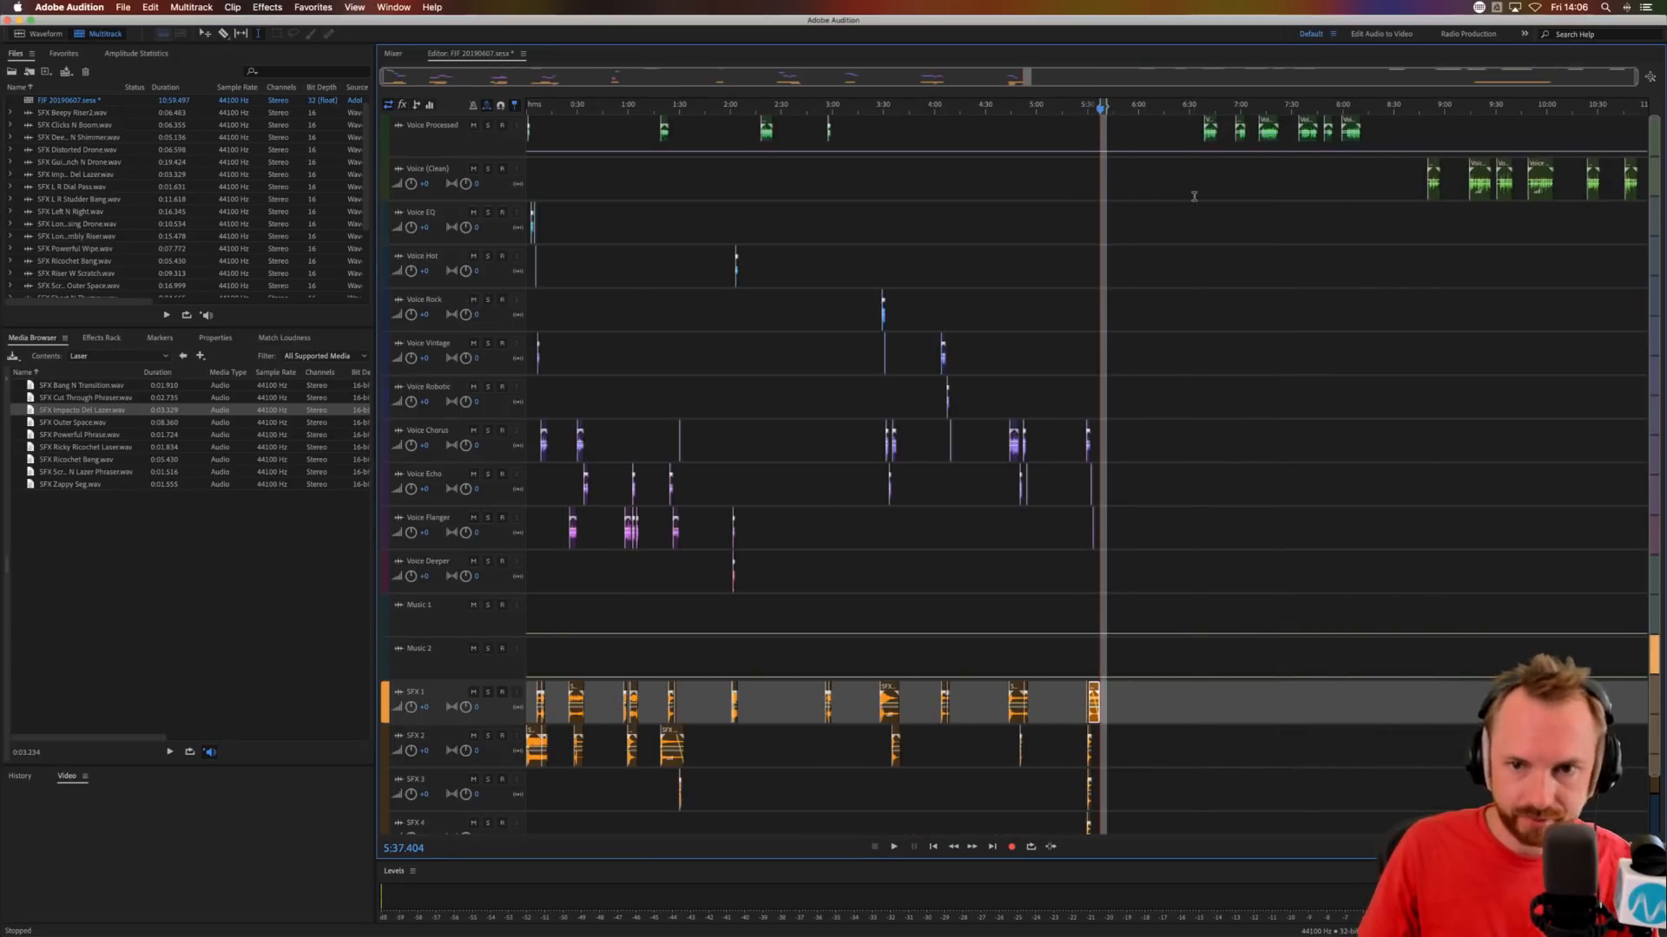
pyautogui.moveTo(1212, 130); pyautogui.dragTo(1183, 486)
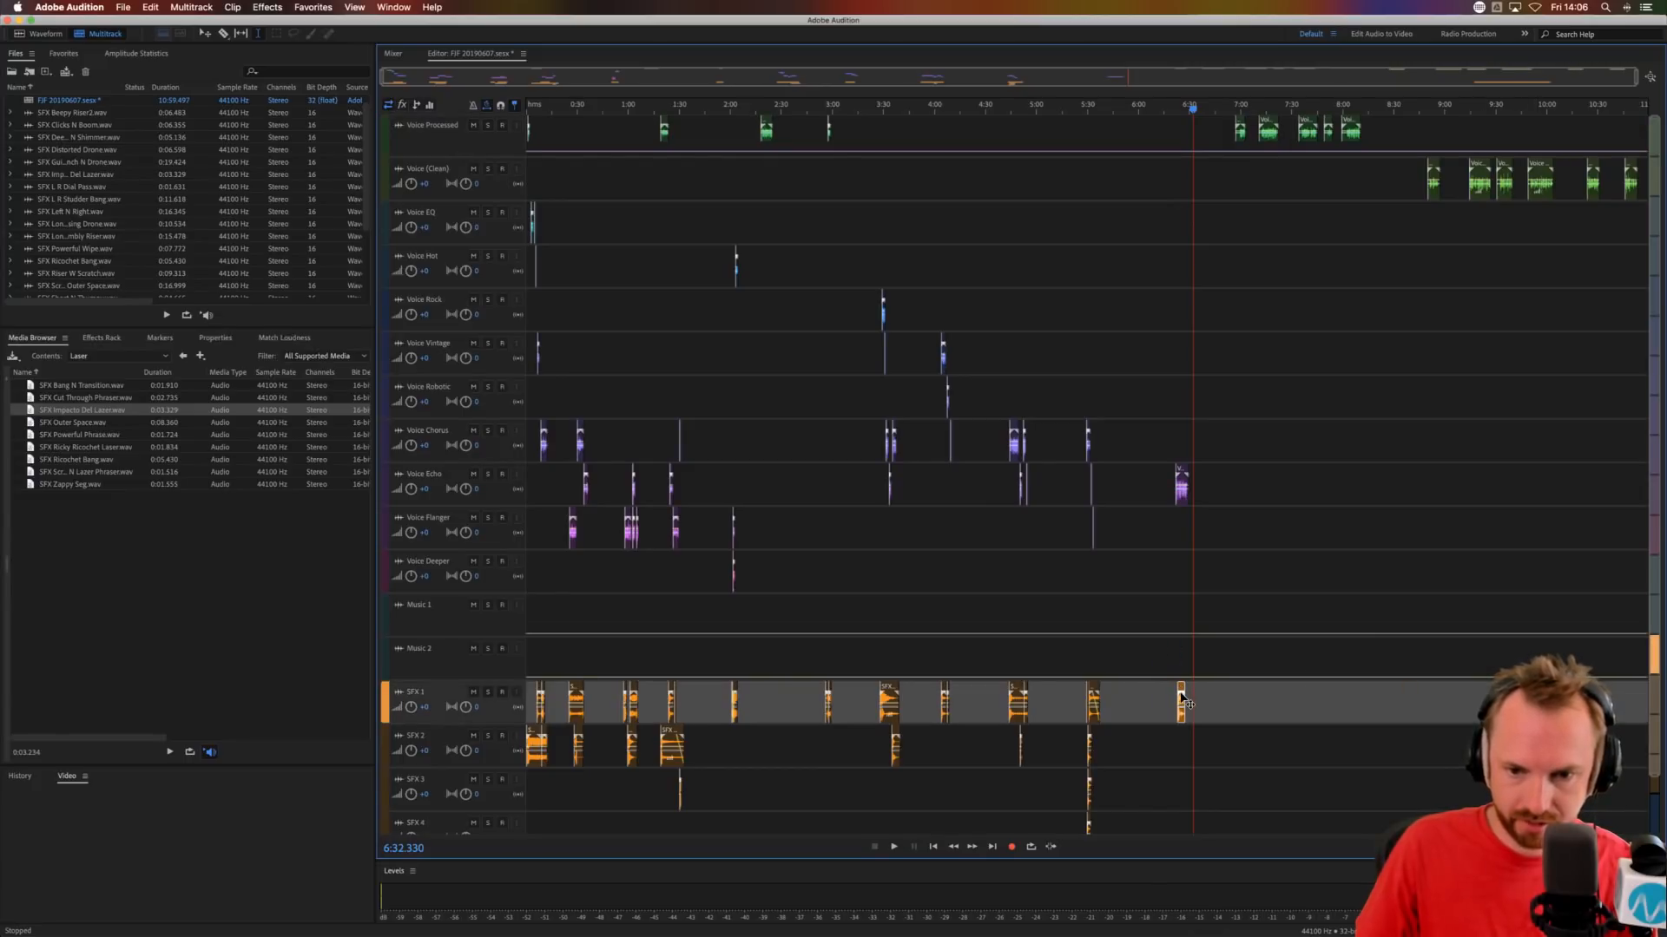
pyautogui.click(1169, 576)
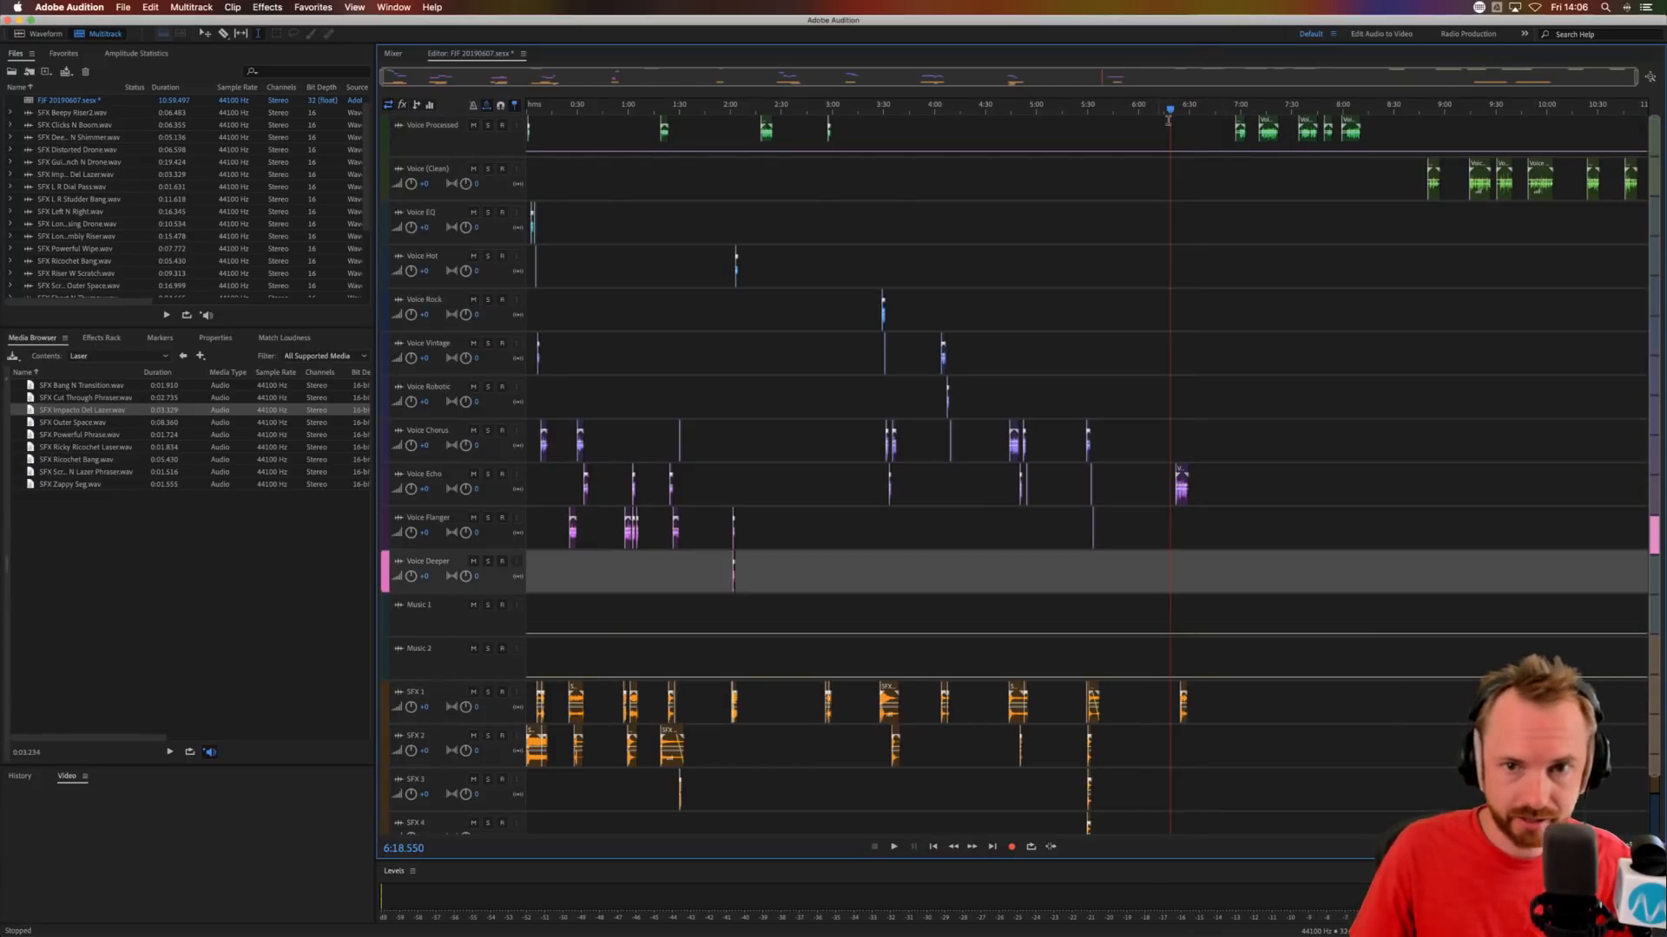
# Align SFX Short N Thumpy with the start of the Voice Echo phrase at about 6:21.8 and audition them together.
pyautogui.scroll(5, 1178, 111)
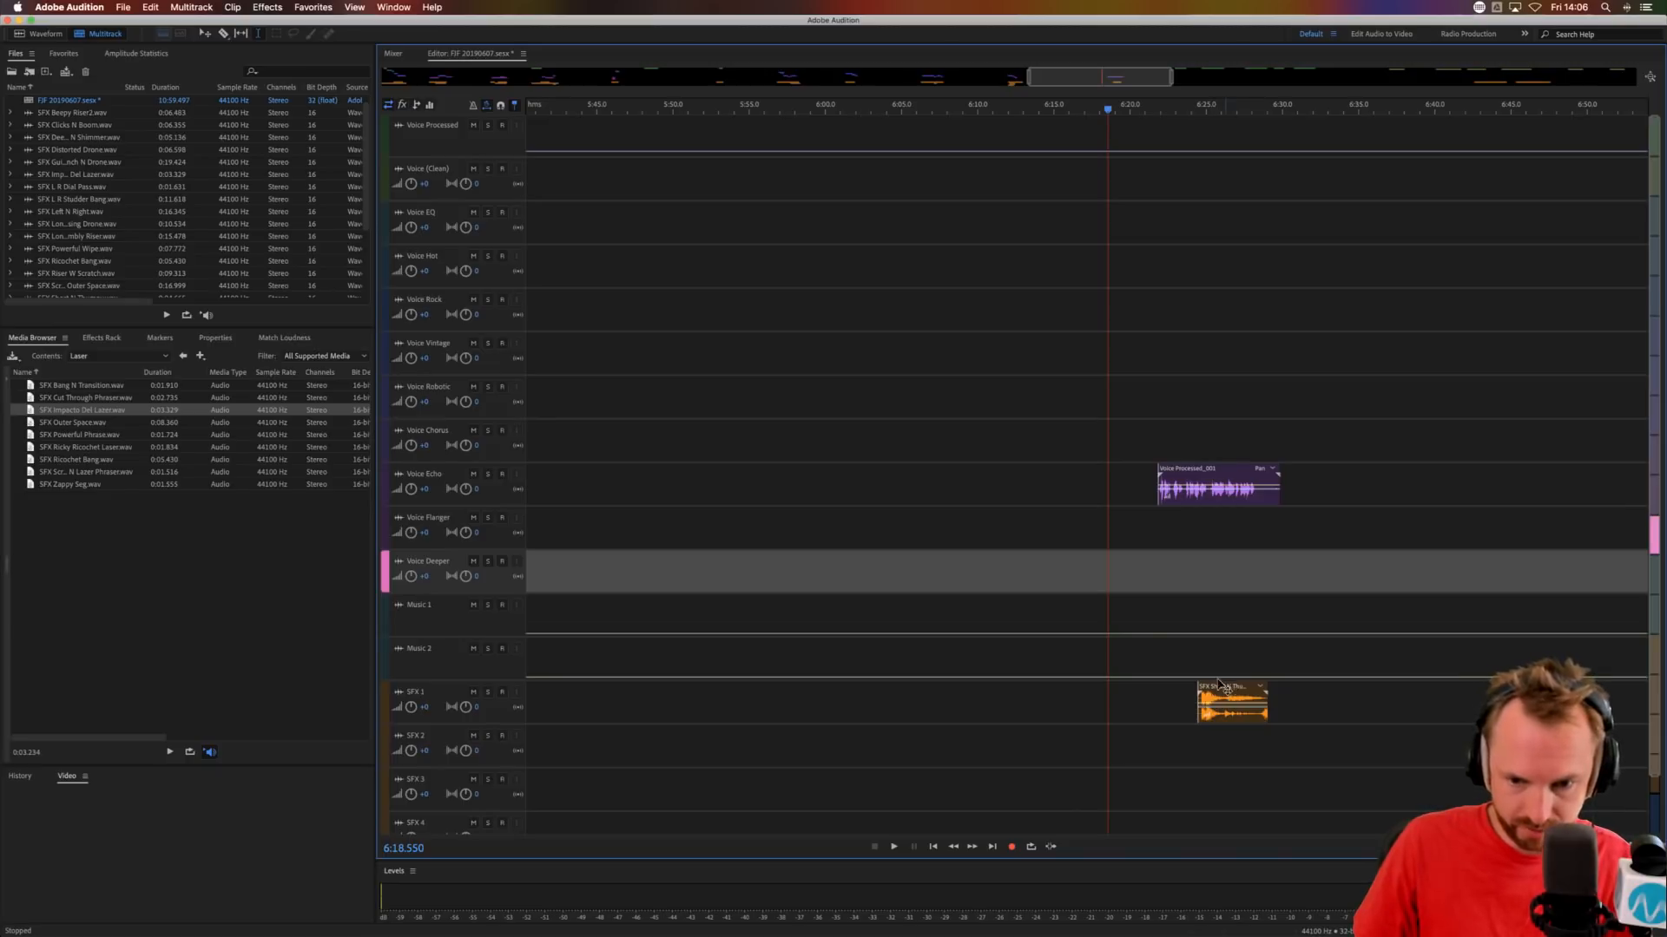
pyautogui.moveTo(1219, 684); pyautogui.dragTo(1177, 686)
pyautogui.click(1154, 570)
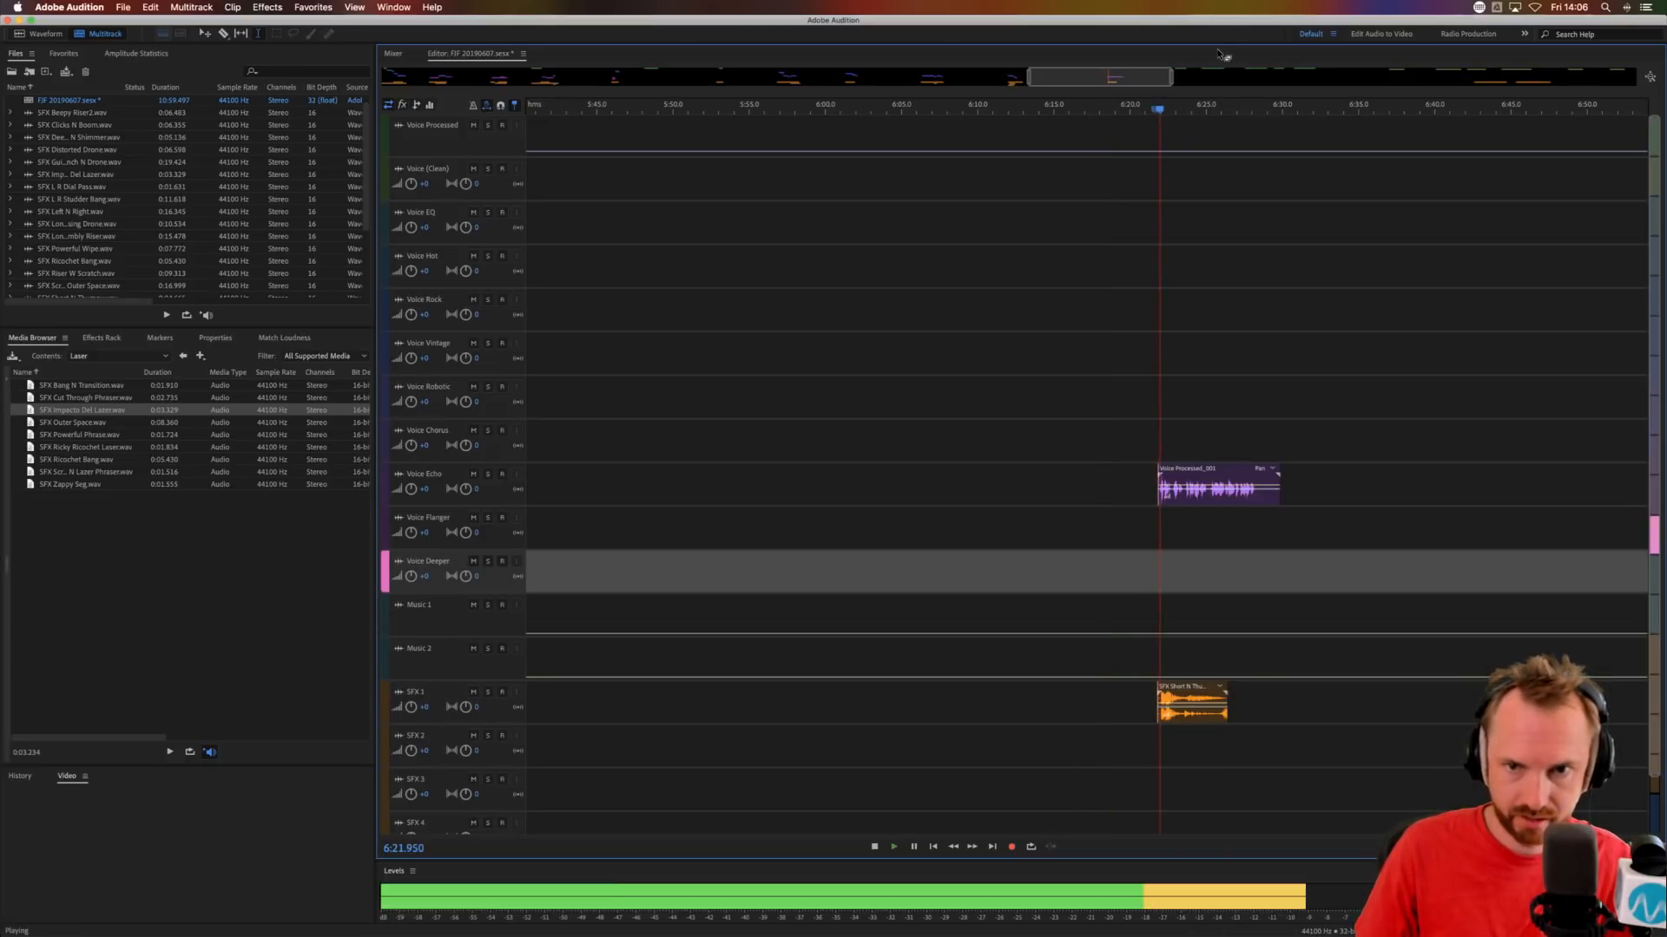
pyautogui.scroll(4, 1172, 434)
pyautogui.press('space')
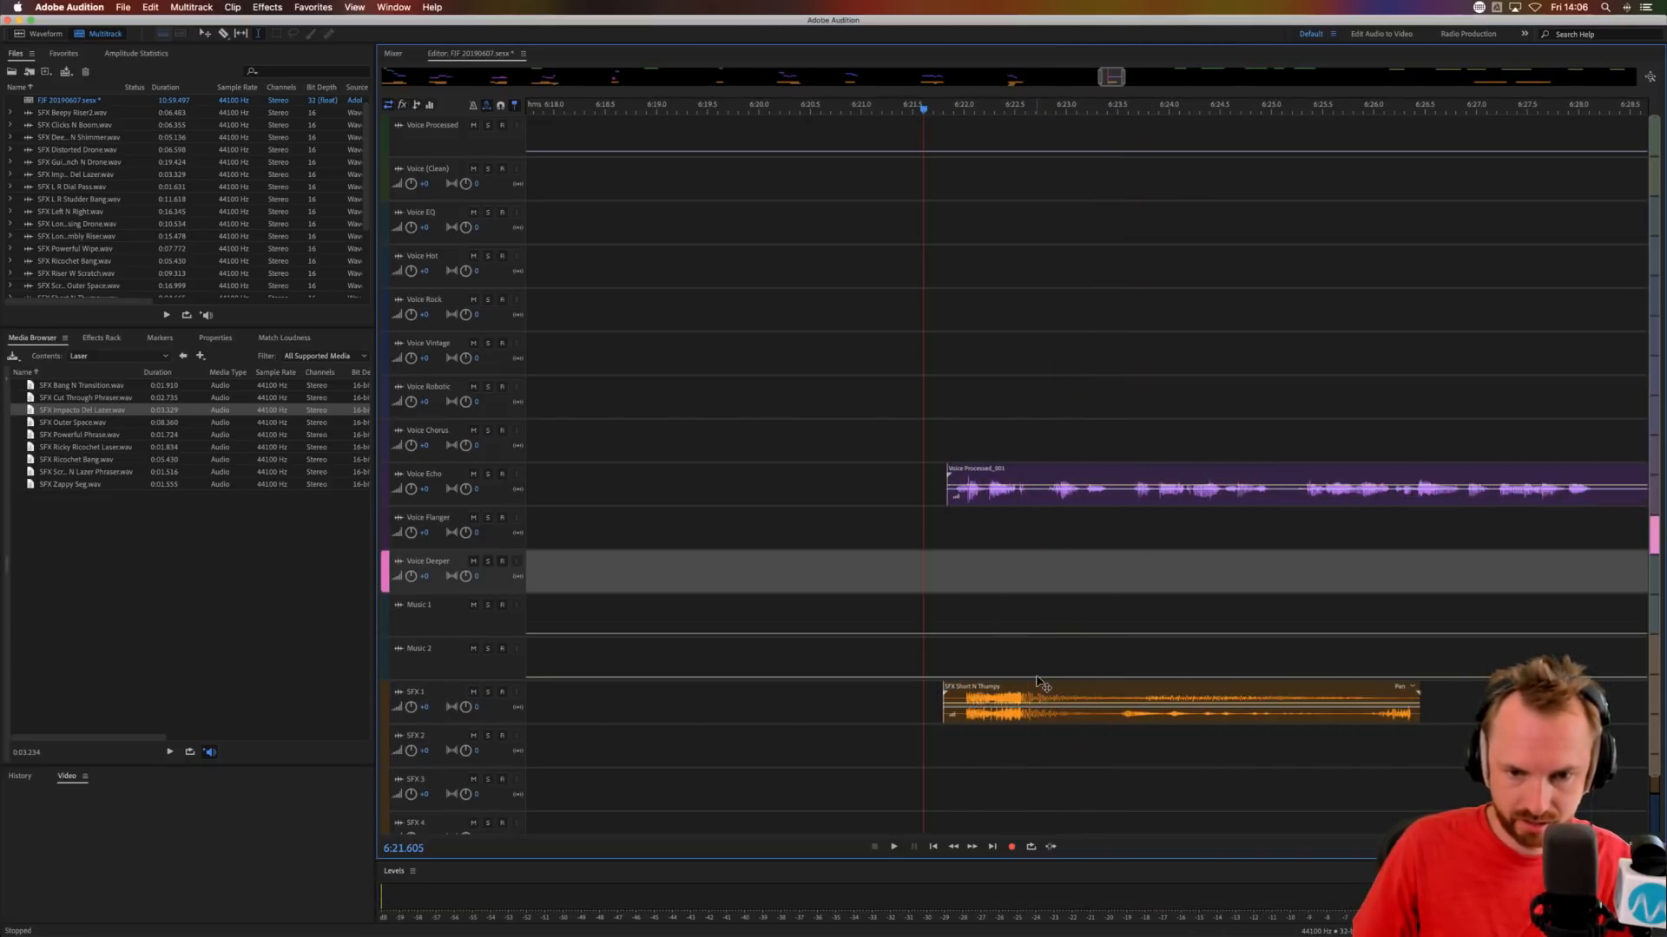
# Shift SFX Short N Thumpy on SFX 1 to start at about 6:22.2, auditioning it against the voice.
pyautogui.moveTo(1039, 687); pyautogui.dragTo(1072, 686)
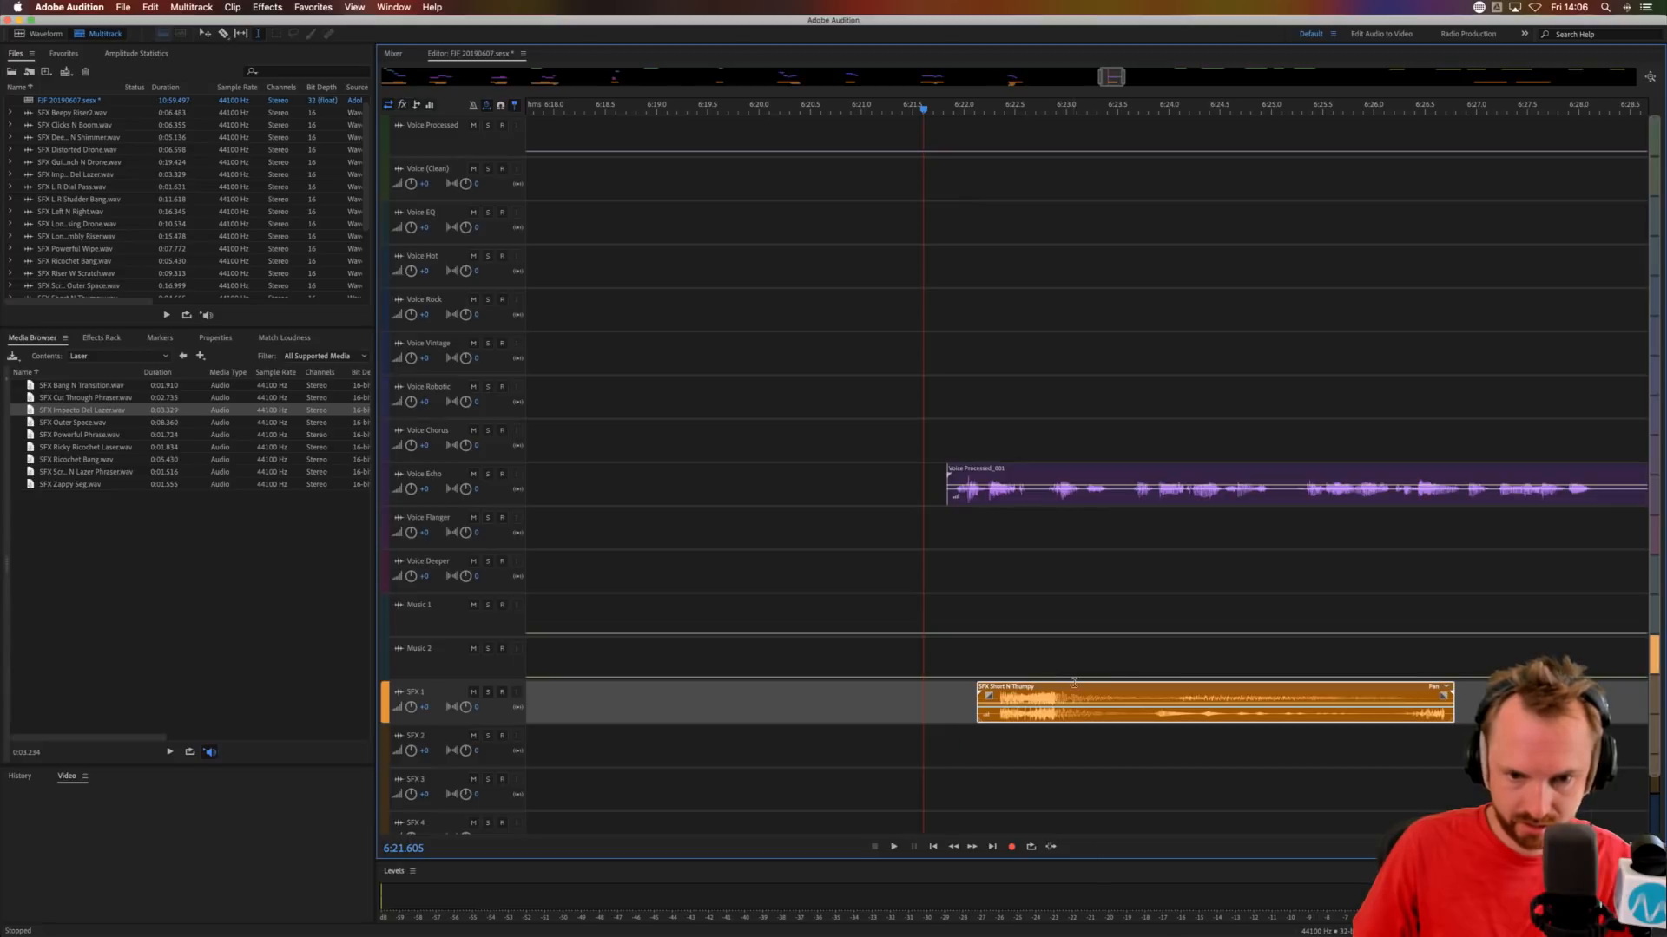
pyautogui.click(934, 548)
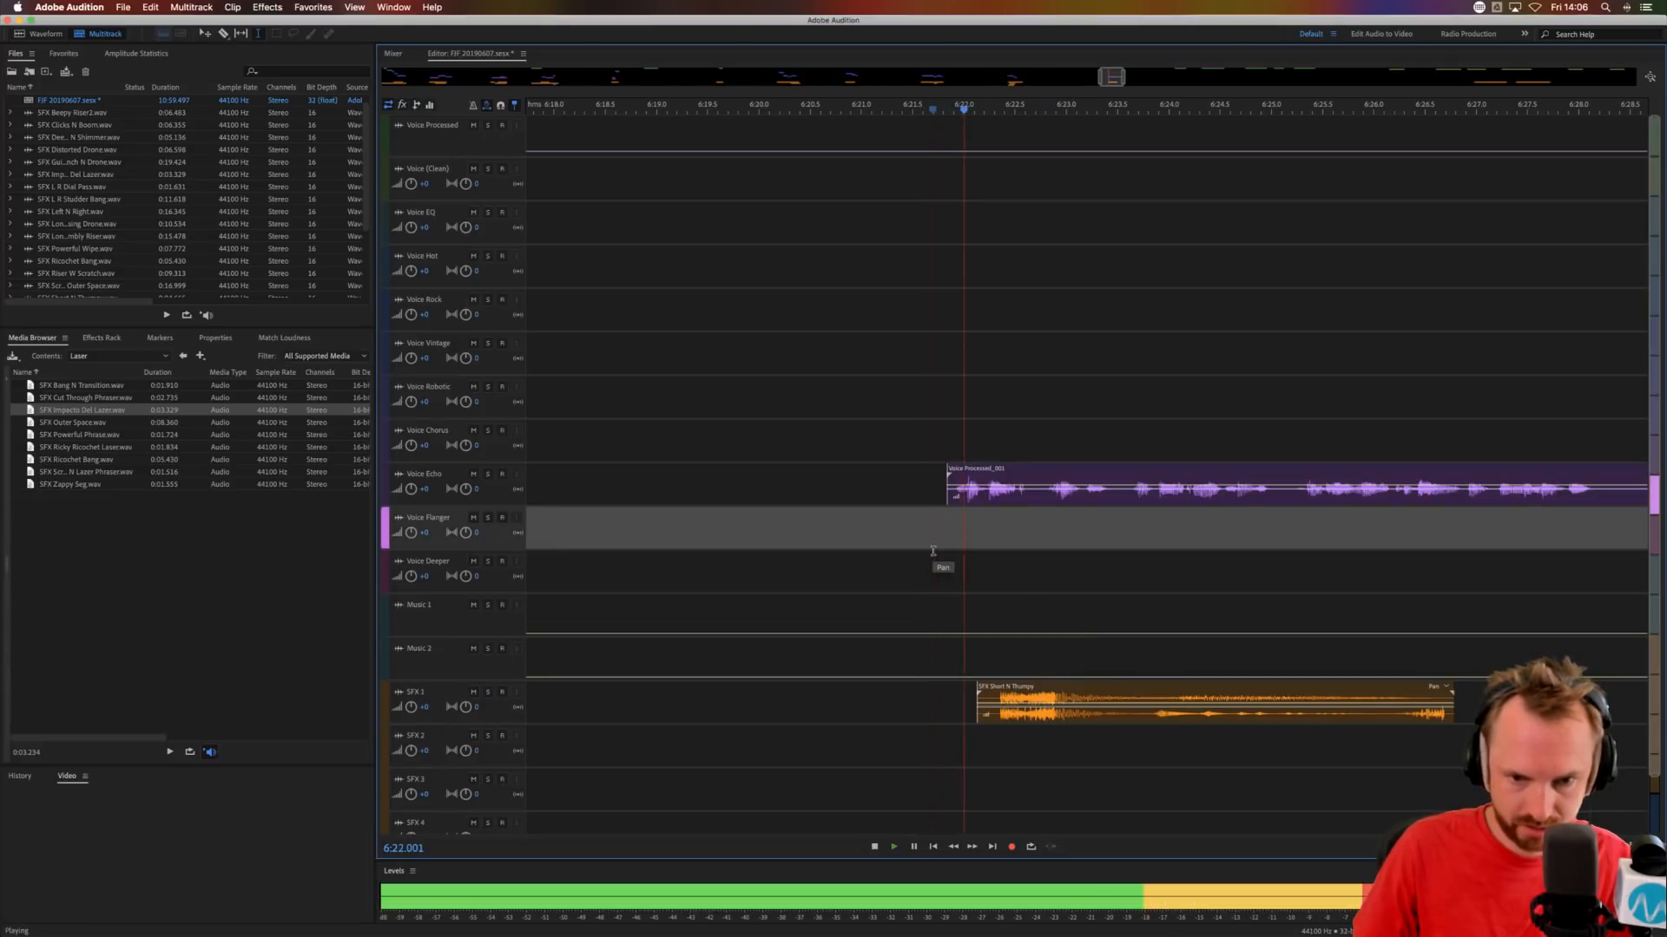
pyautogui.press('space')
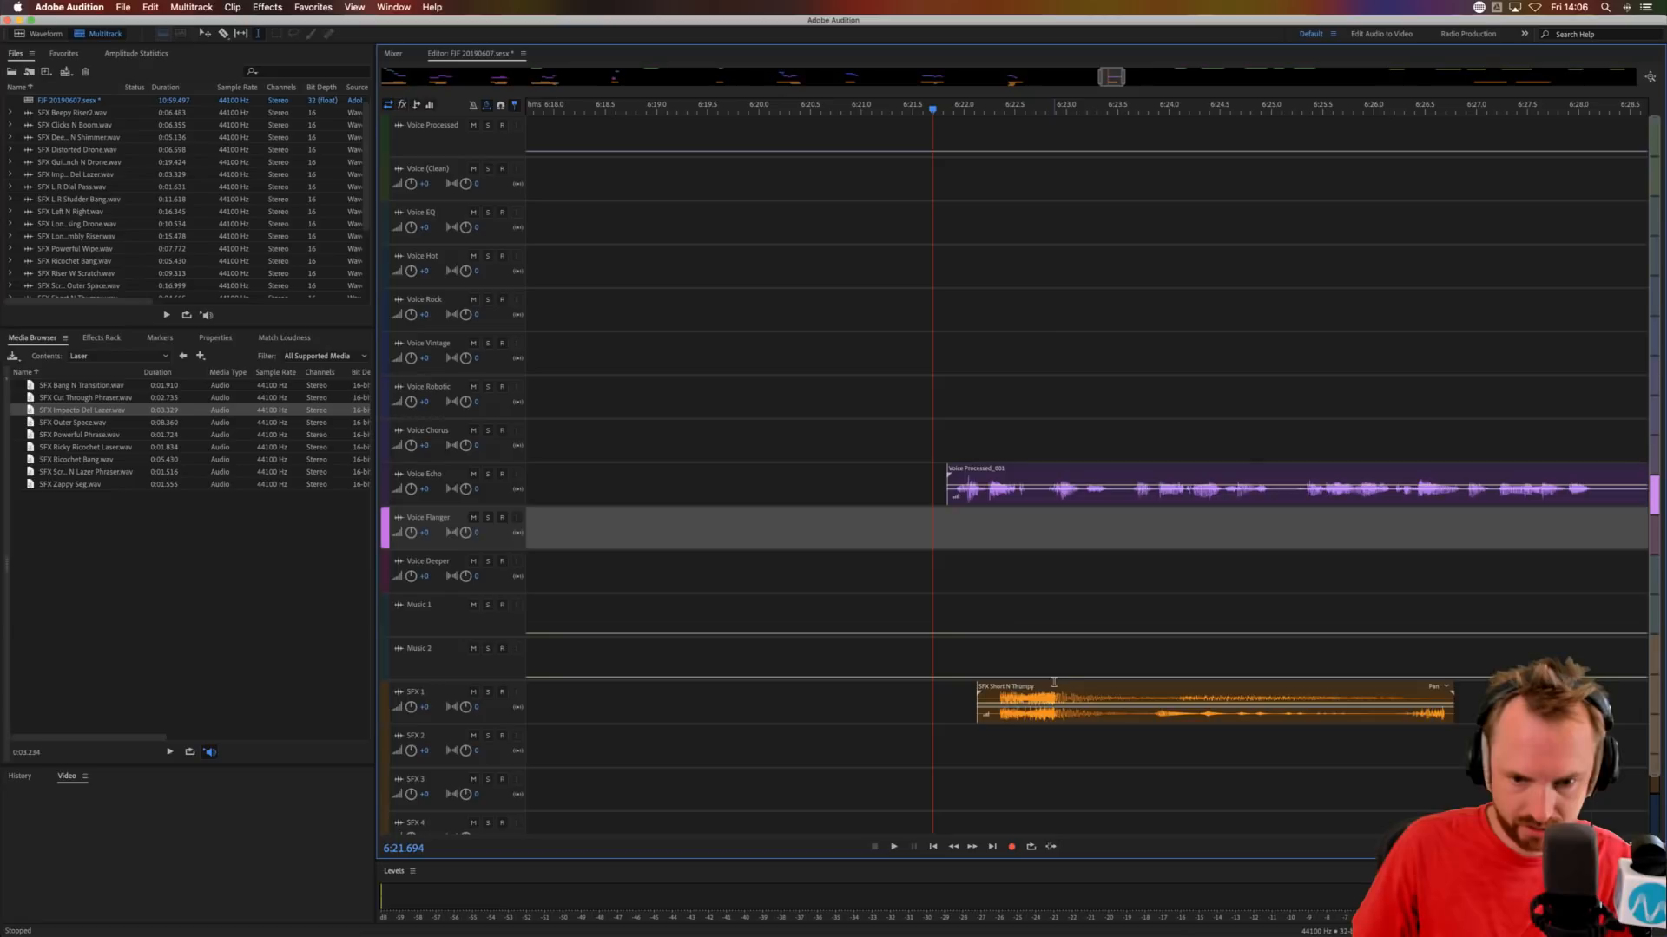
pyautogui.moveTo(1054, 685); pyautogui.dragTo(1064, 685)
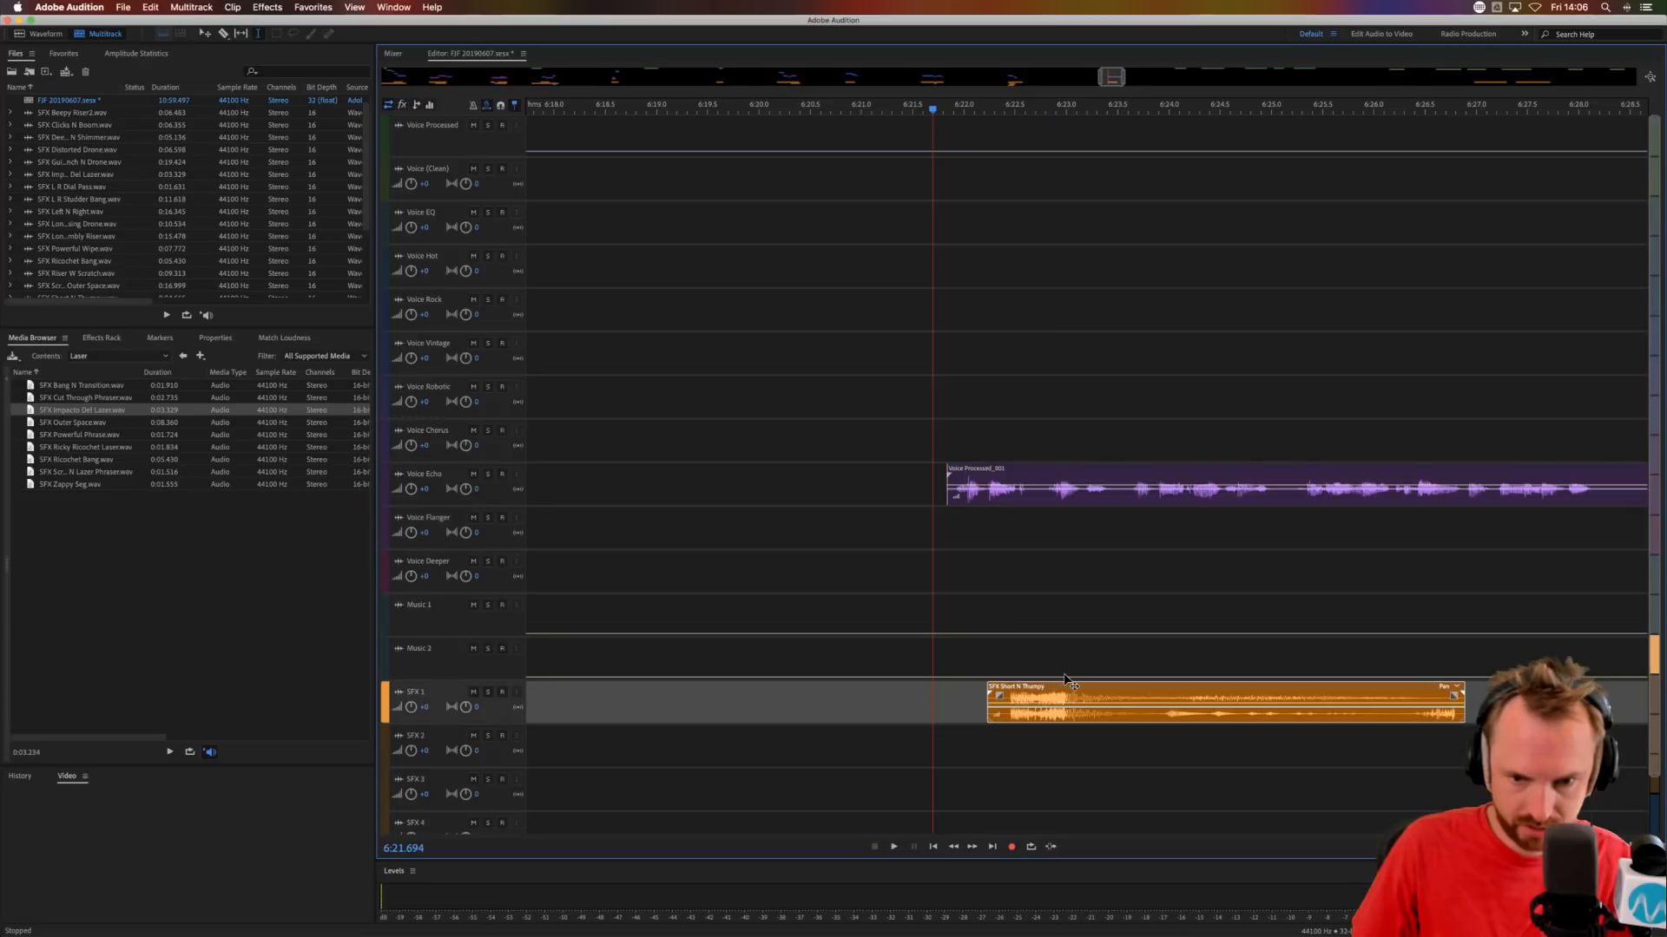
# Split the Voice Echo phrase at about 6:23.5, move the remainder to Voice Flanger at about 6:23.9 and audition.
pyautogui.click(1121, 495)
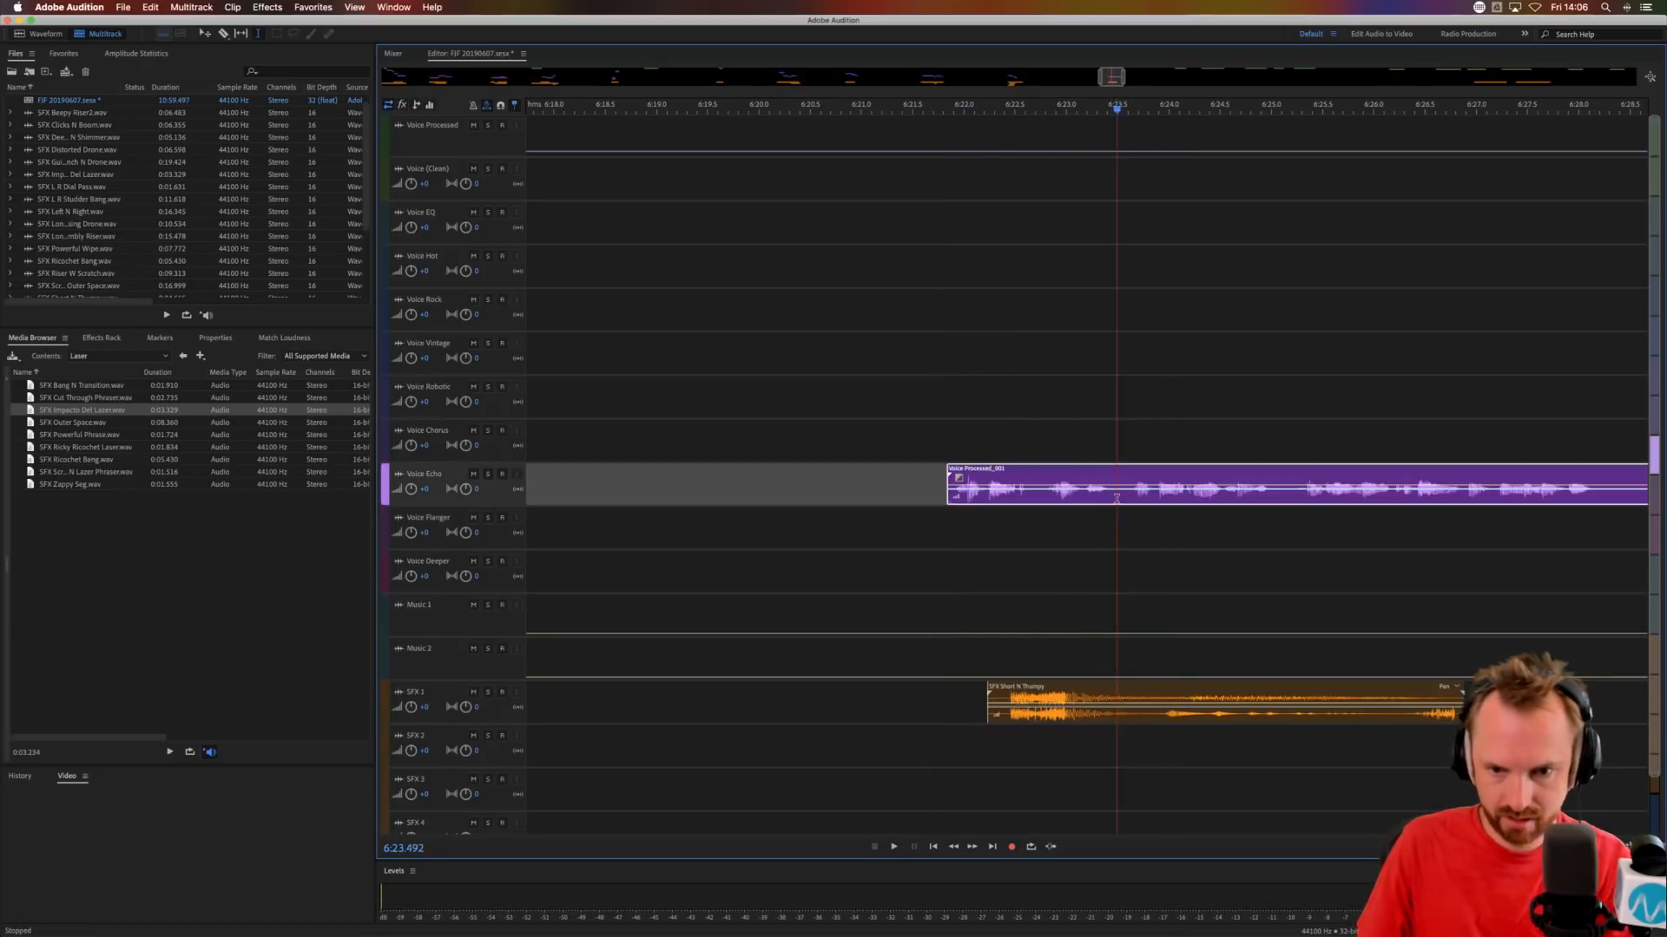
pyautogui.press('Delete')
pyautogui.click(1130, 524)
pyautogui.moveTo(1166, 471); pyautogui.dragTo(1198, 531)
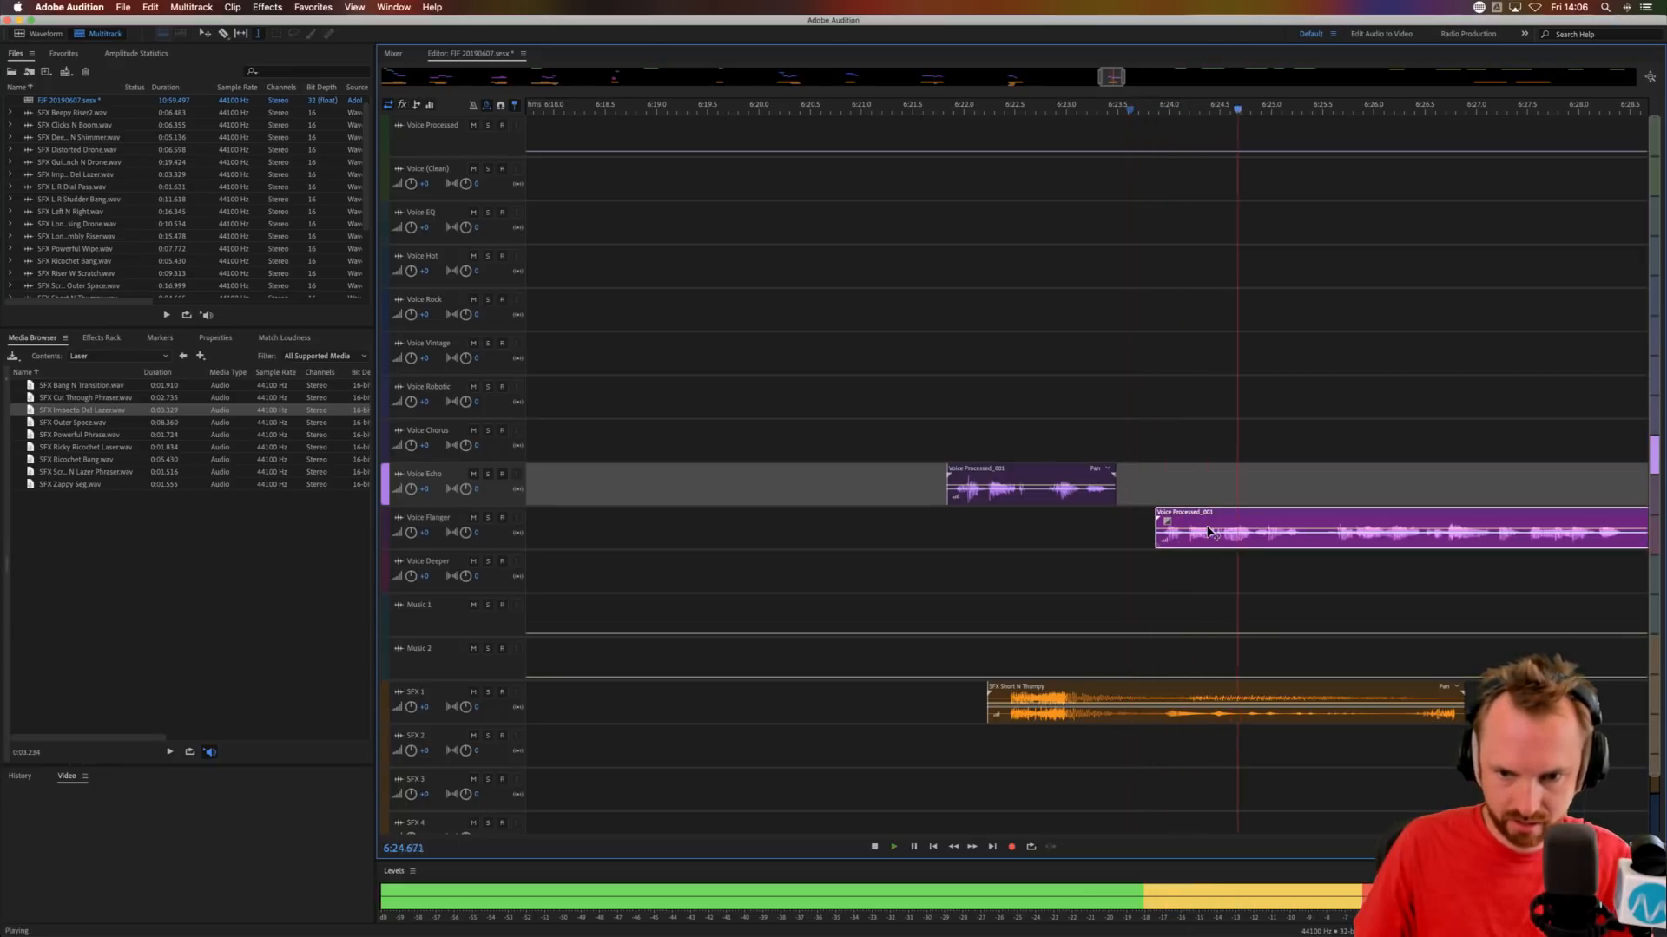
pyautogui.press('space')
# Split the Voice Flanger clip at about 6:25.4 and move the remainder to Voice Echo at about 6:26.6.
pyautogui.click(1230, 545)
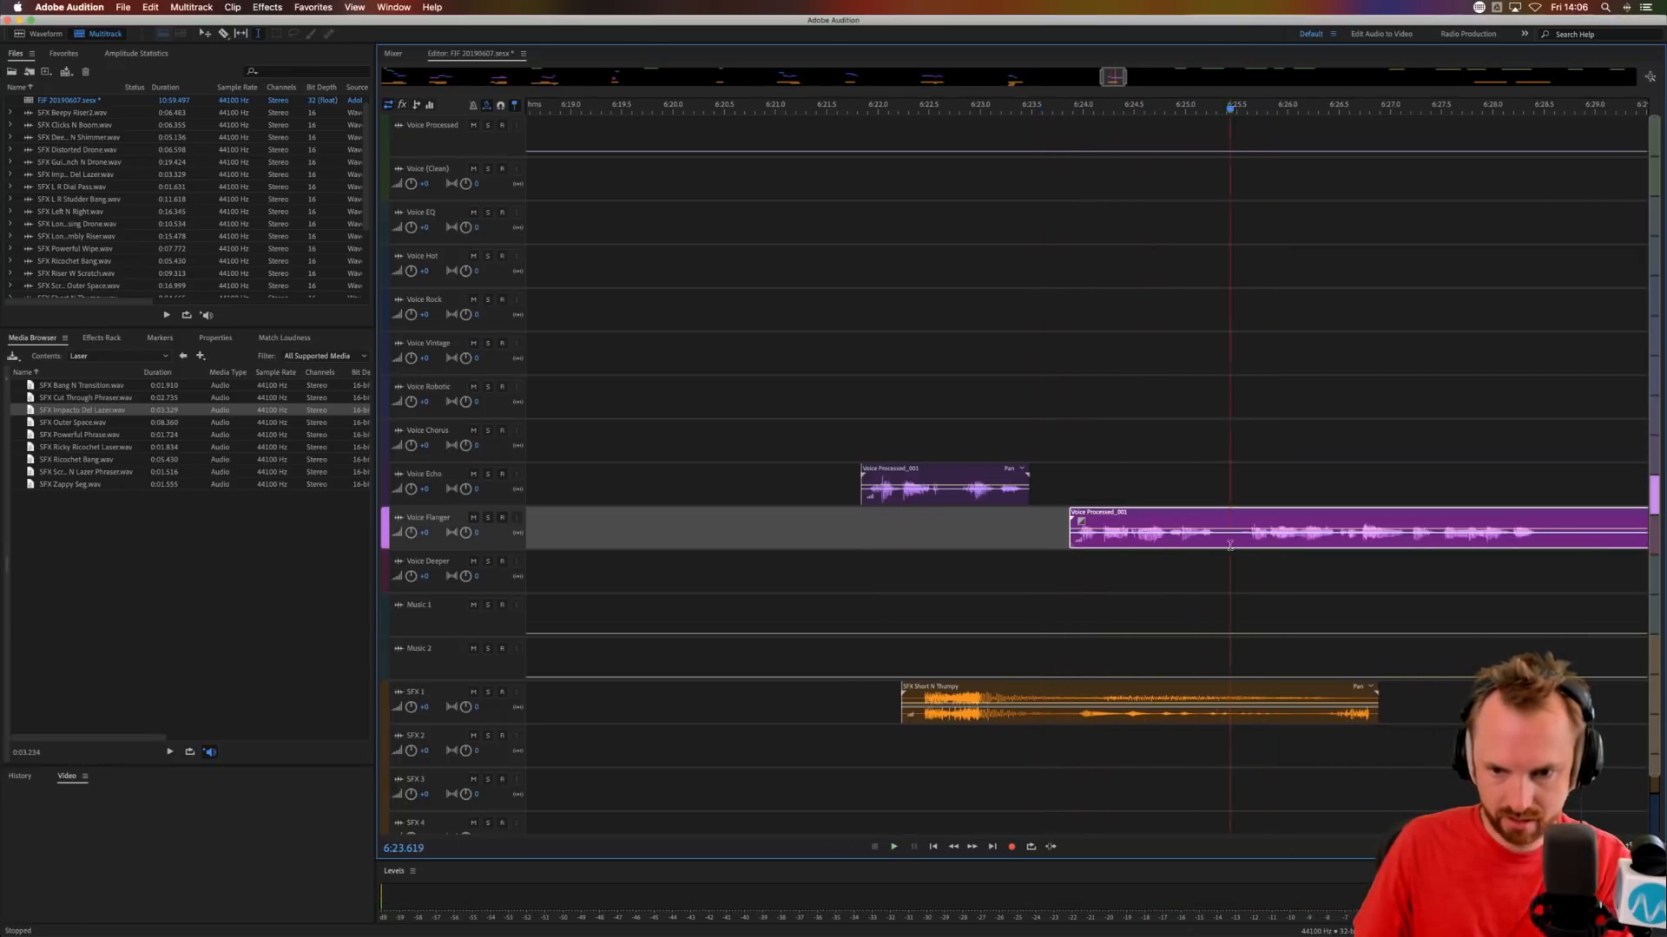
pyautogui.press('super+k')
pyautogui.click(1266, 562)
pyautogui.moveTo(1272, 508); pyautogui.dragTo(1386, 473)
# Copy the Voice Flanger clip's ending from about 6:24.4 onto Voice Deeper at about 6:25.2.
pyautogui.moveTo(1127, 547); pyautogui.dragTo(1290, 540)
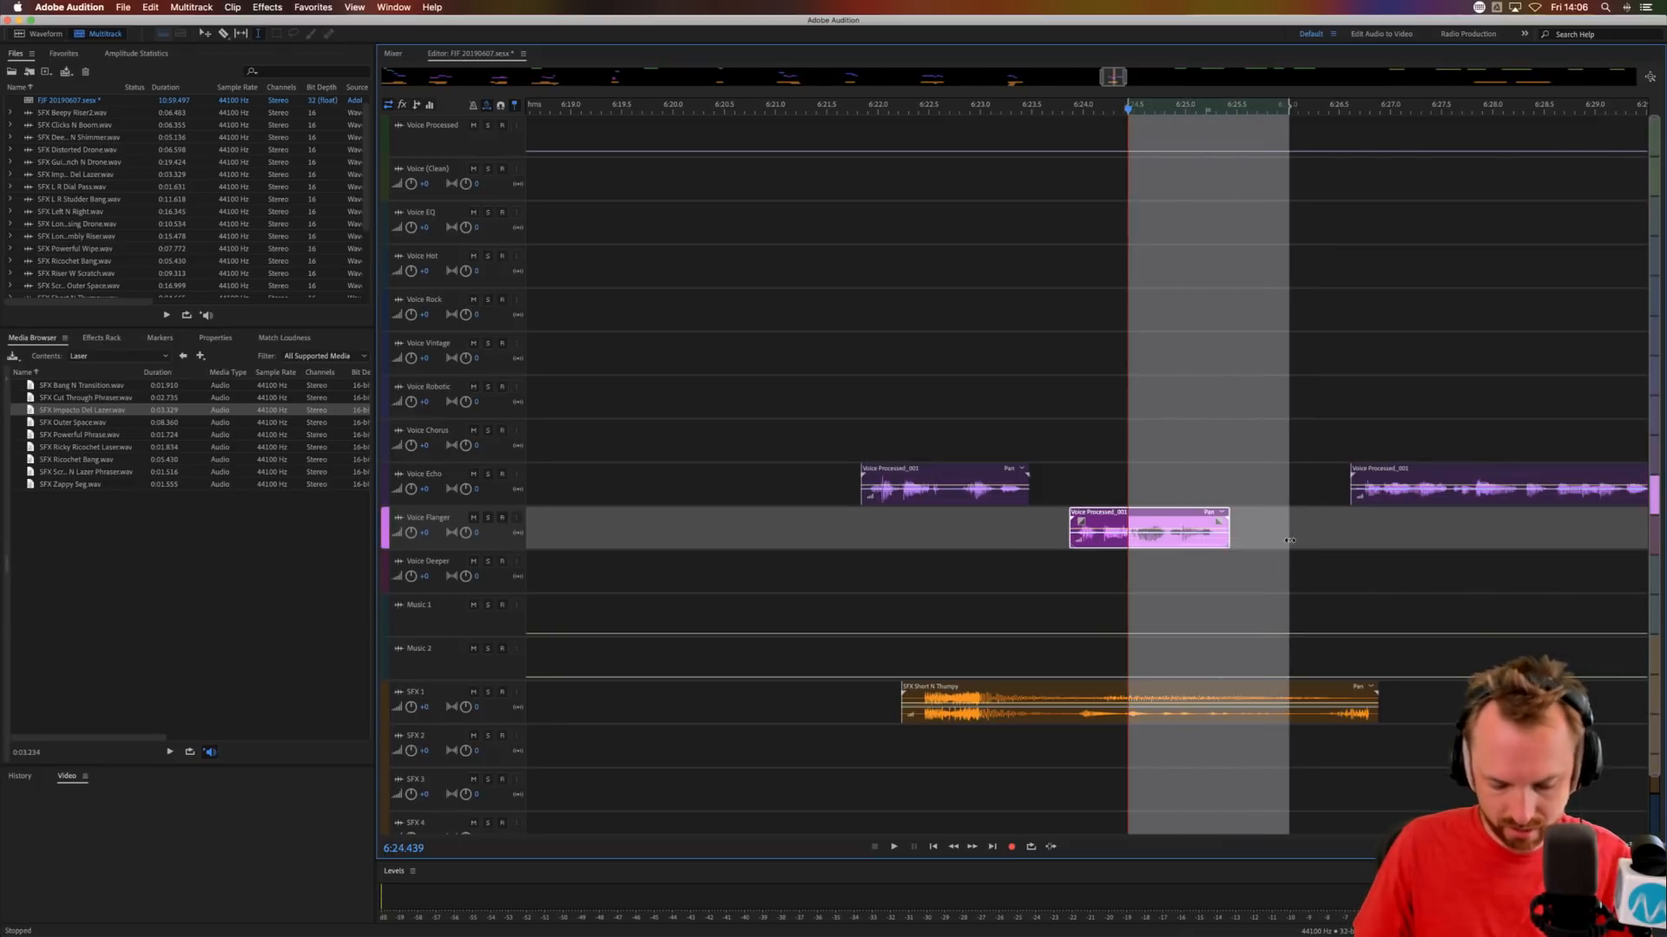
pyautogui.click(1203, 574)
pyautogui.press('super+v')
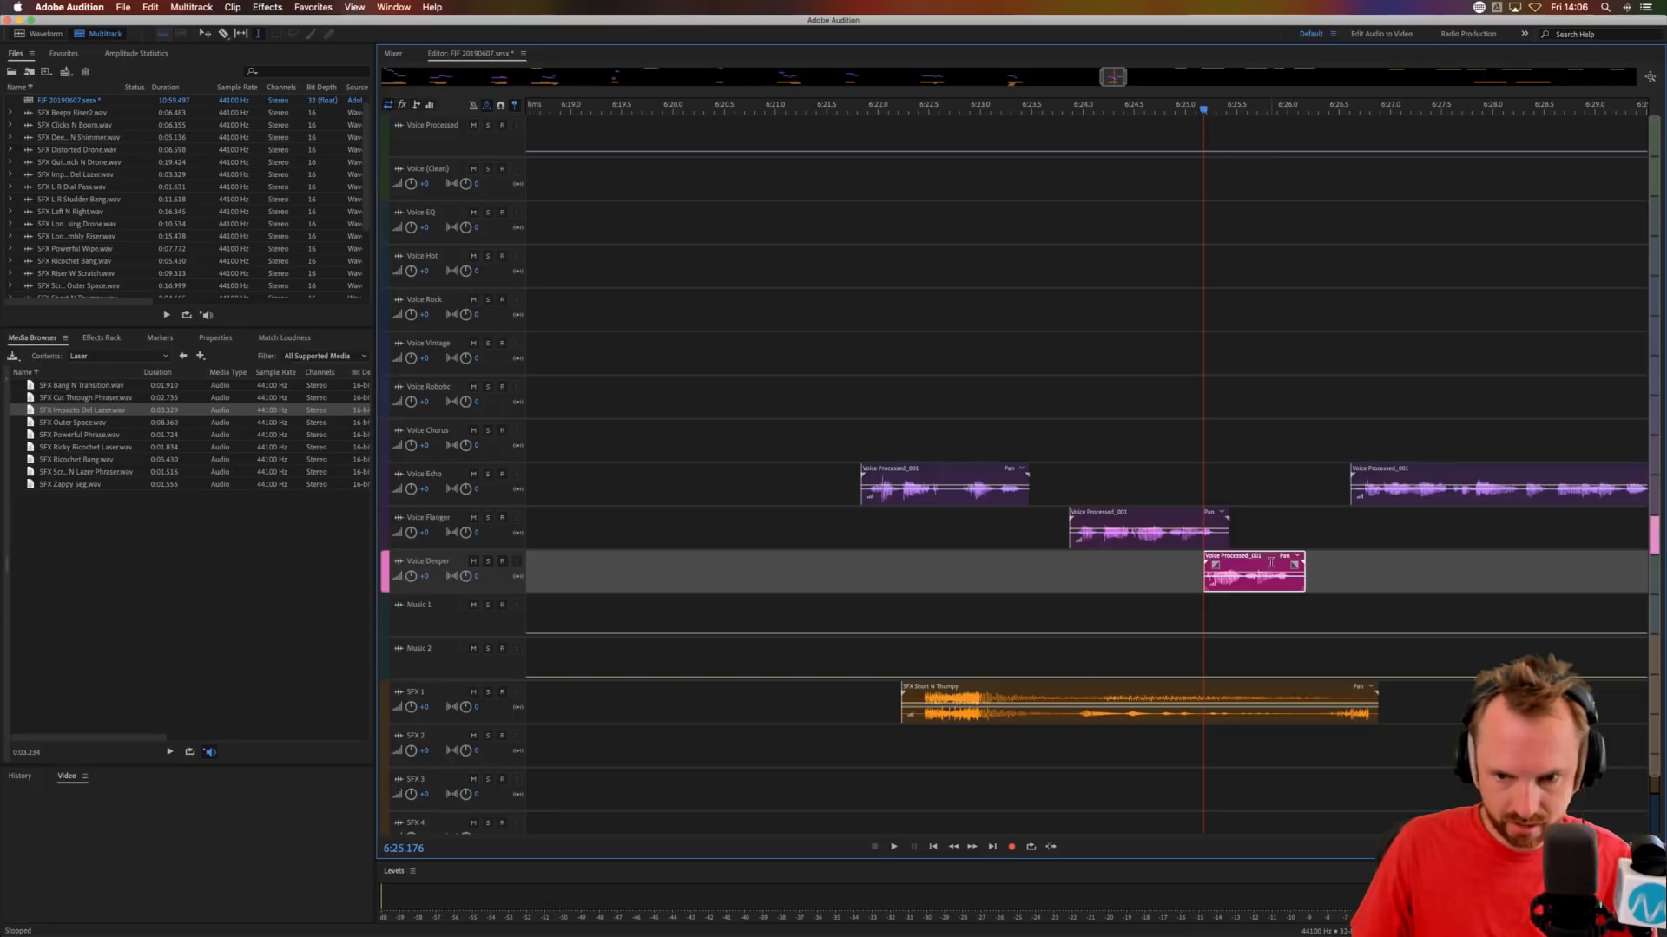
# Stretch the copied voice clip to end at about 6:26.8, audition it and move it to Voice Chorus.
pyautogui.moveTo(1311, 562); pyautogui.dragTo(1377, 562)
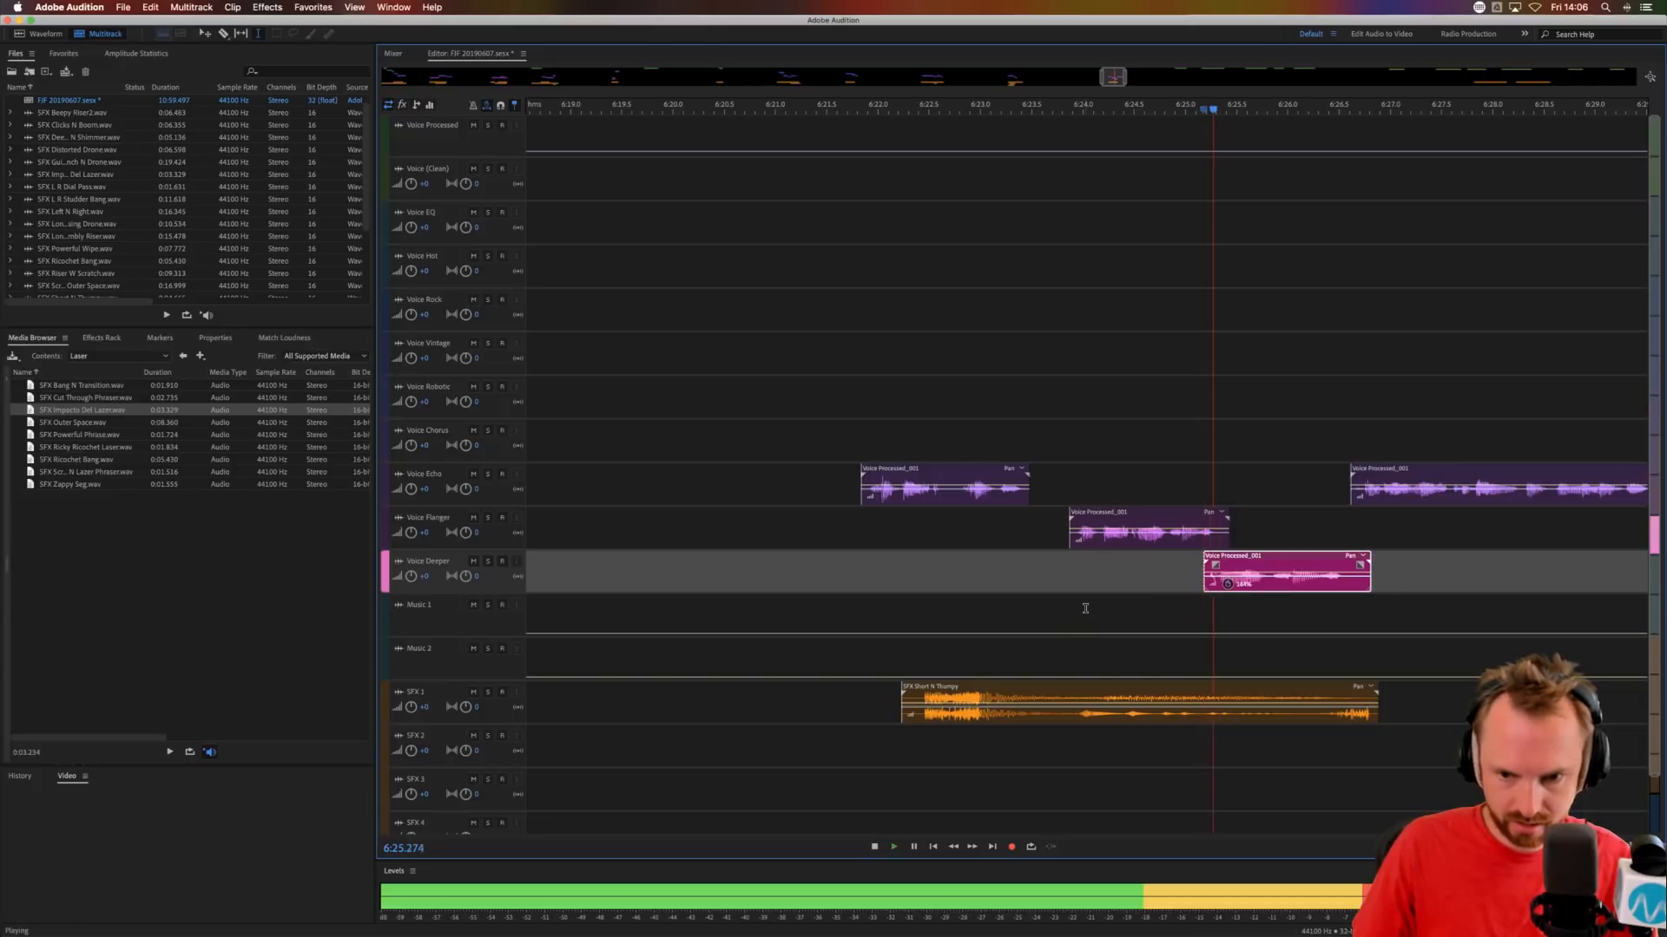
pyautogui.press('space')
pyautogui.moveTo(1244, 573); pyautogui.dragTo(1242, 442)
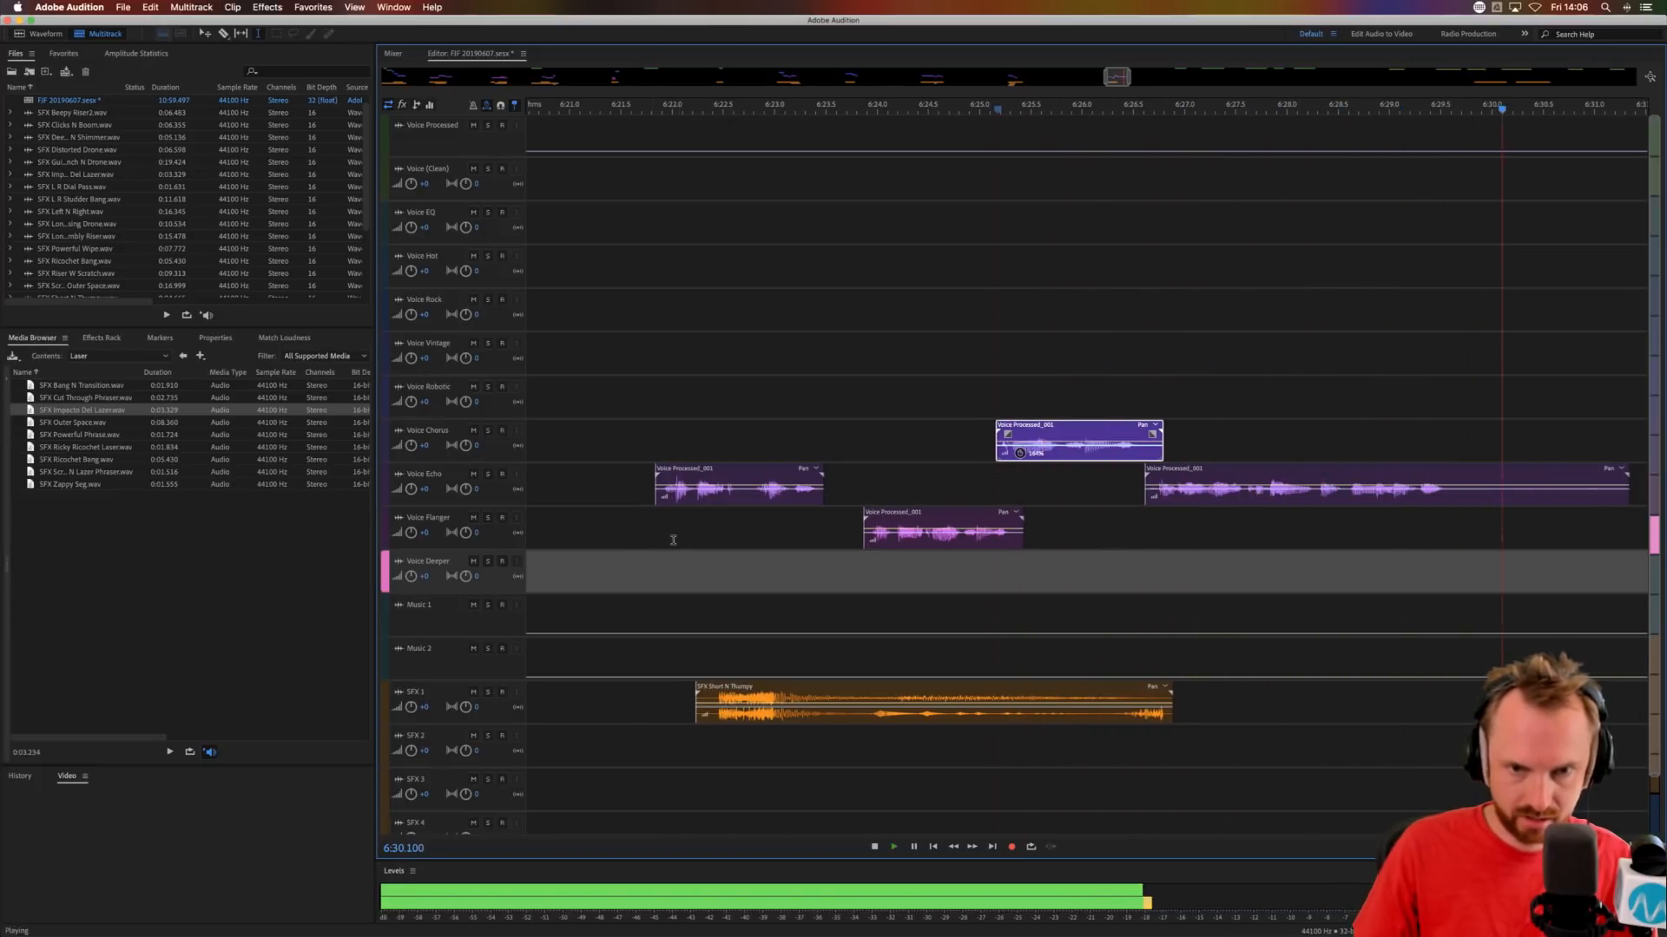
# Trim the end of the second Voice Echo phrase from about 6:29.6 and fade out its new ending.
pyautogui.scroll(-10, 1137, 117)
pyautogui.press('space')
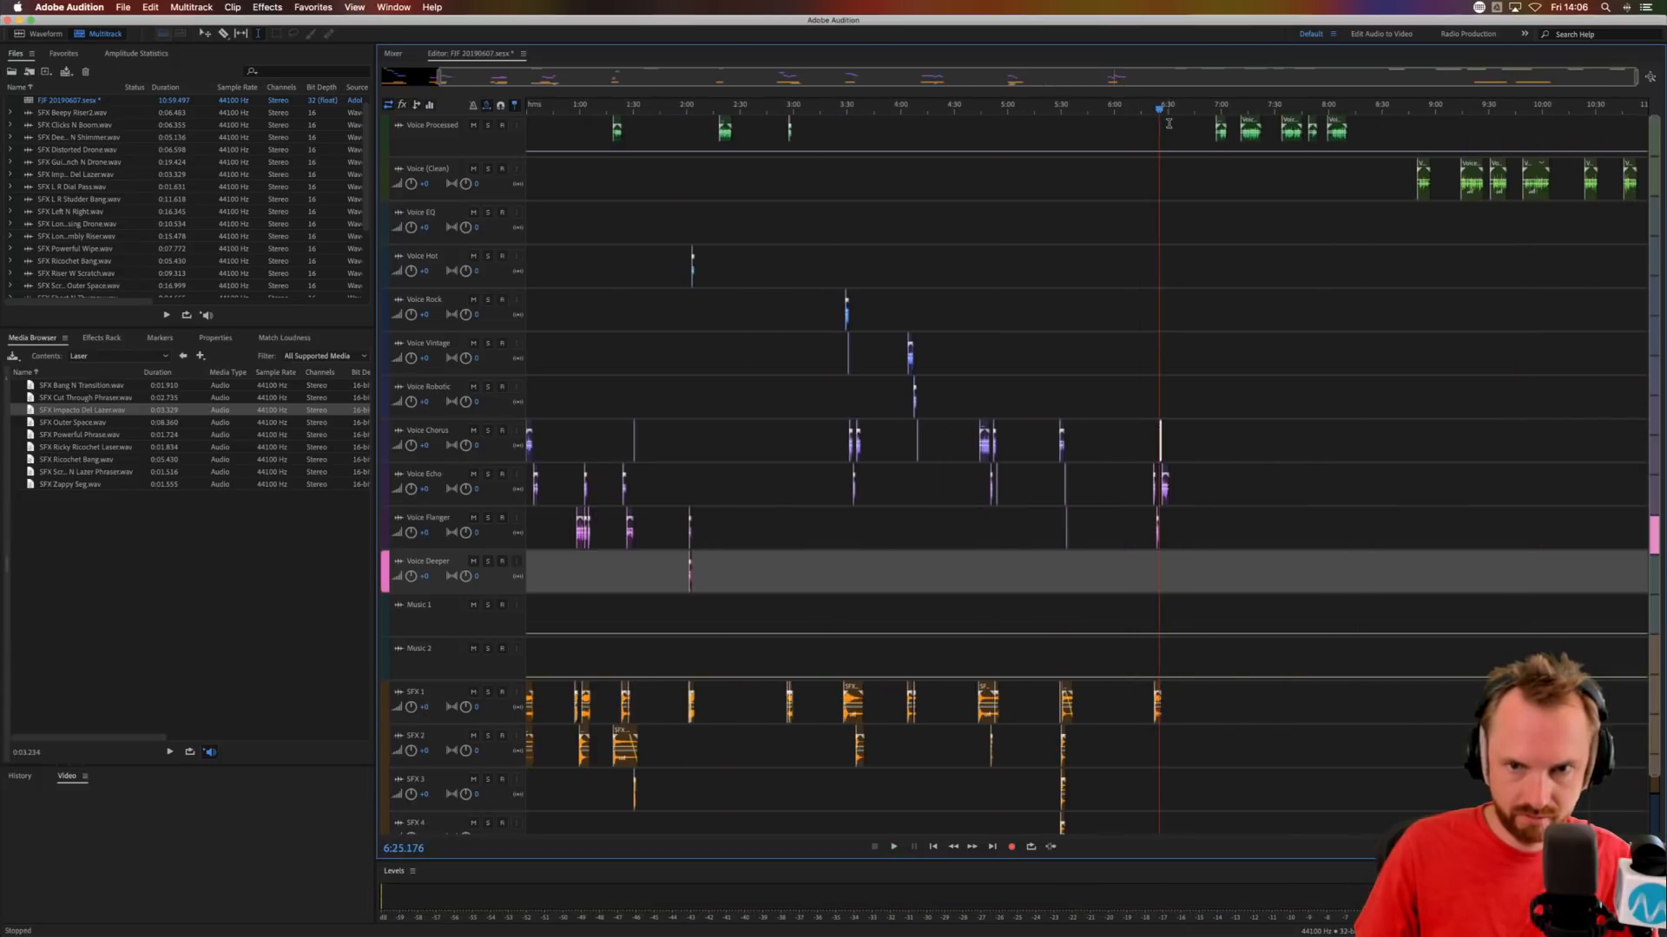
pyautogui.scroll(5, 1169, 115)
pyautogui.scroll(3, 1170, 116)
pyautogui.moveTo(1153, 497); pyautogui.dragTo(1319, 497)
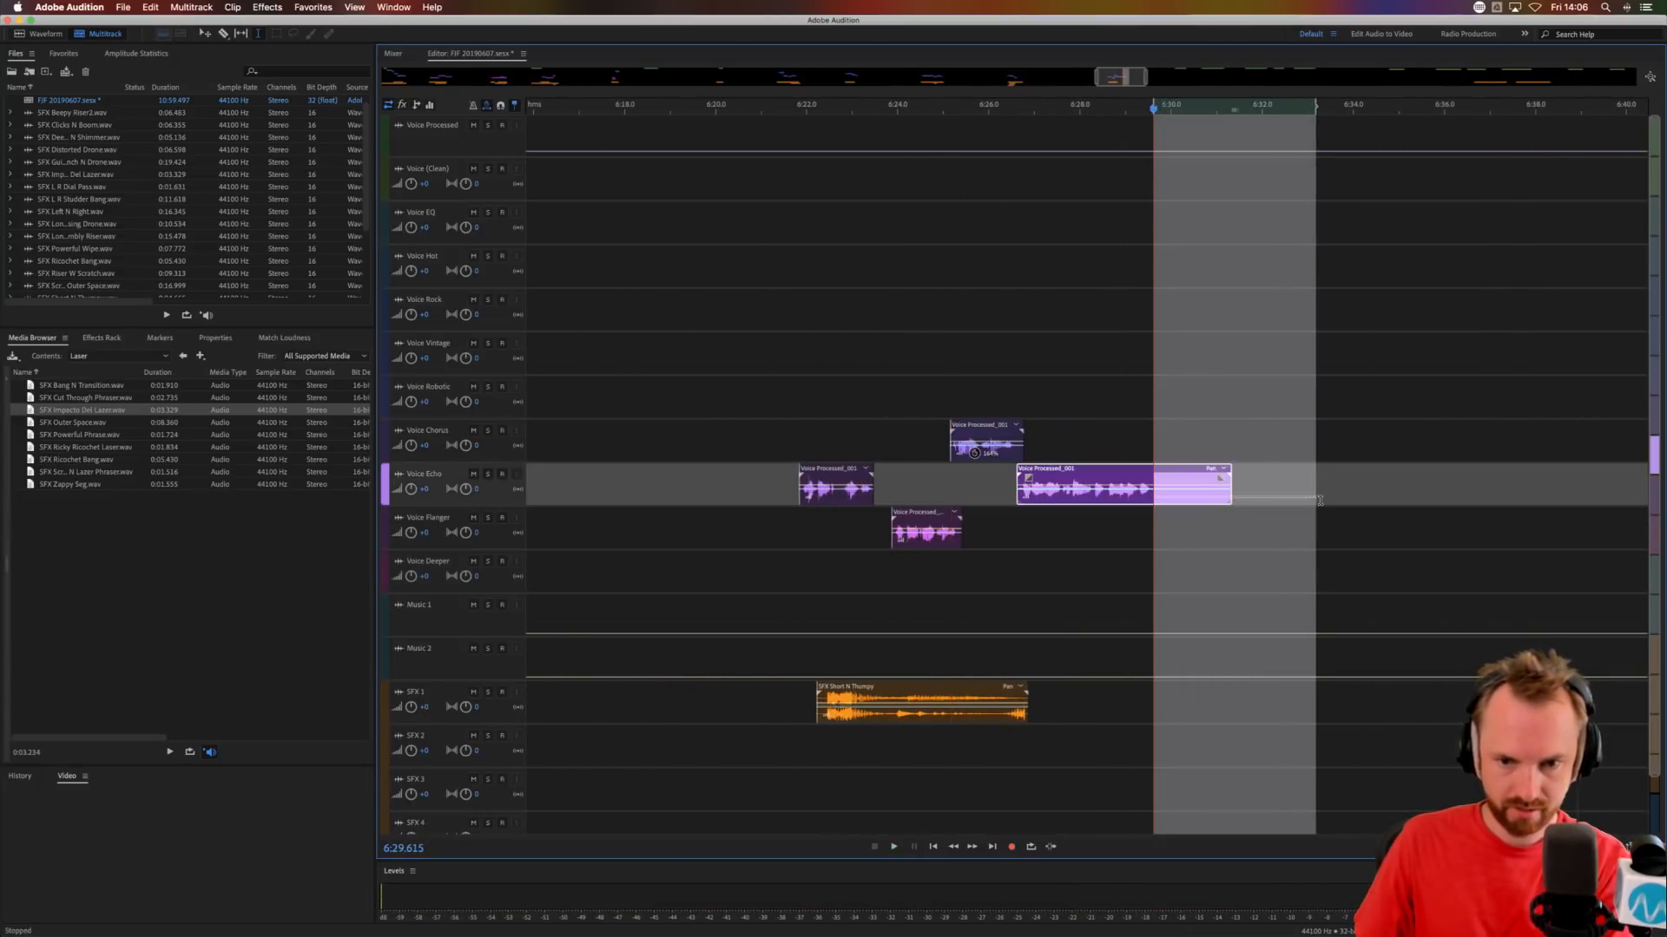
pyautogui.press('Delete')
pyautogui.moveTo(1141, 478); pyautogui.dragTo(1131, 485)
pyautogui.scroll(-8, 1168, 96)
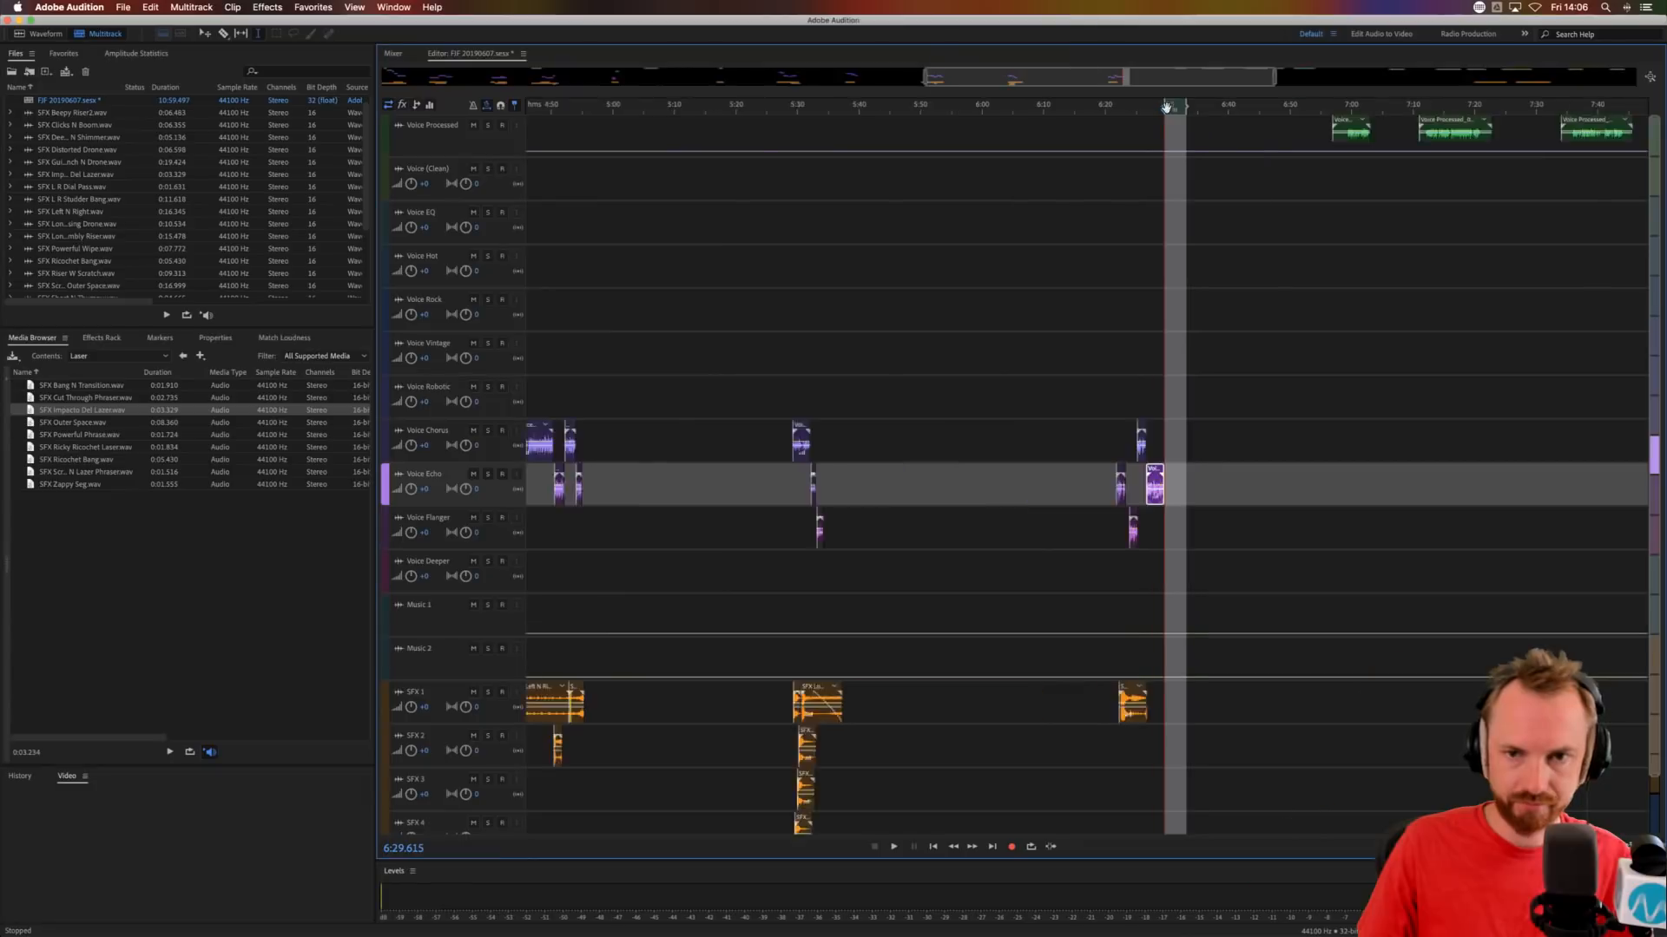
# Move the next SFX 1 clip to about 6:57 under the Voice Processed phrase and shift all following clips nearly three minutes later.
pyautogui.click(1239, 164)
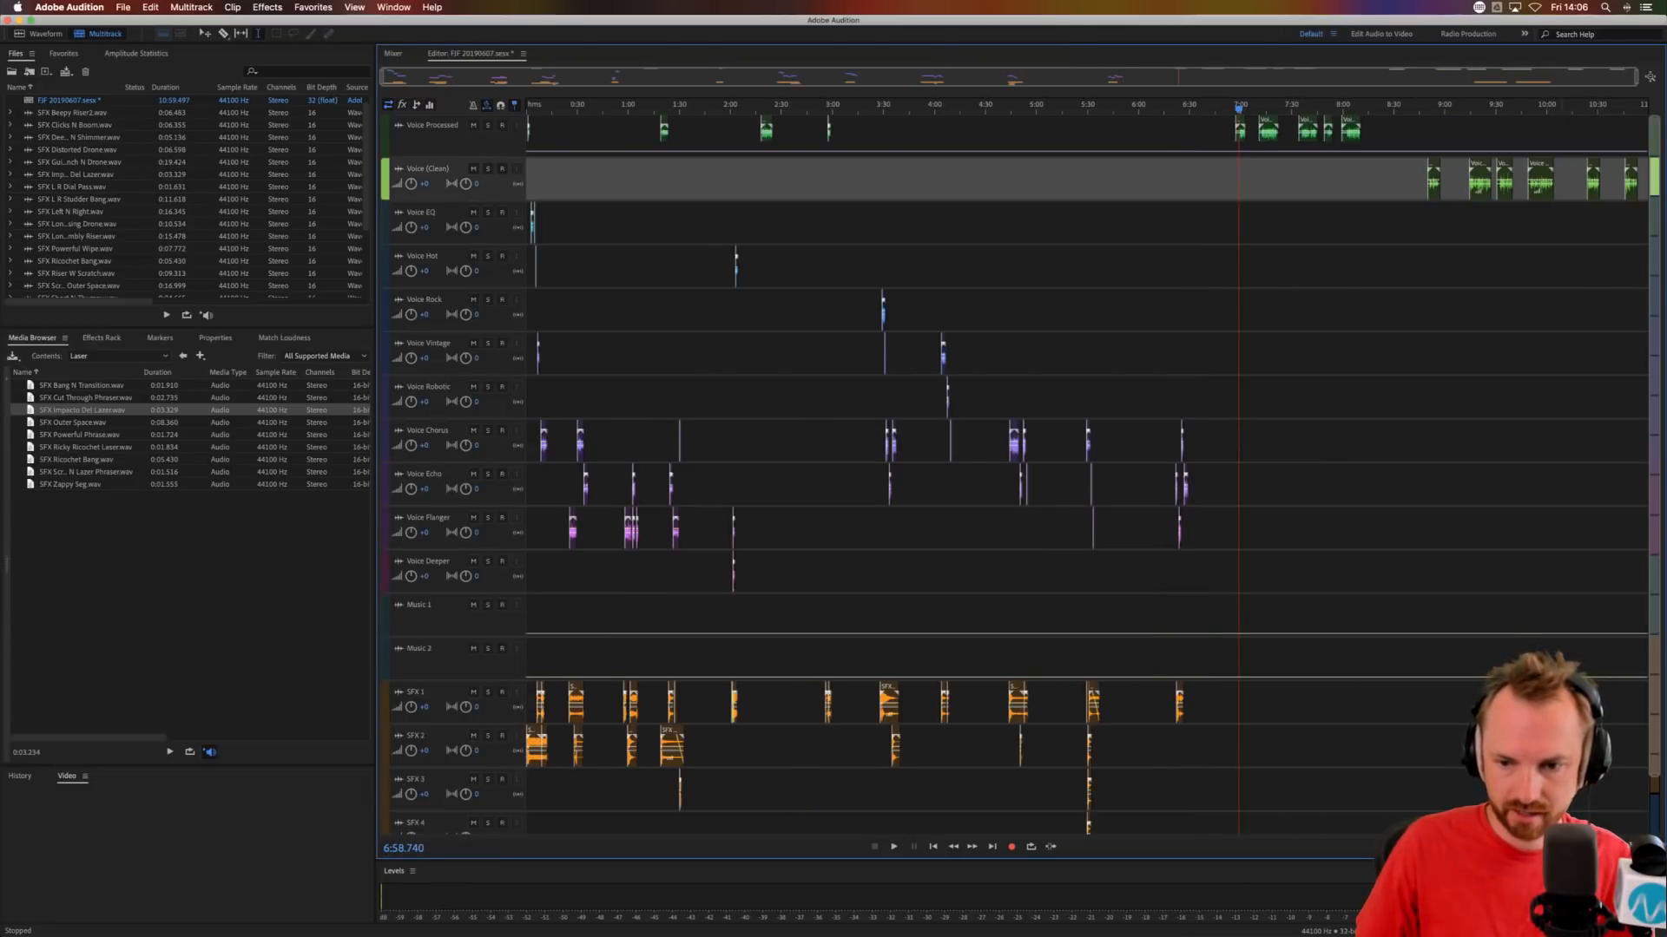
pyautogui.moveTo(1508, 701); pyautogui.dragTo(1324, 701)
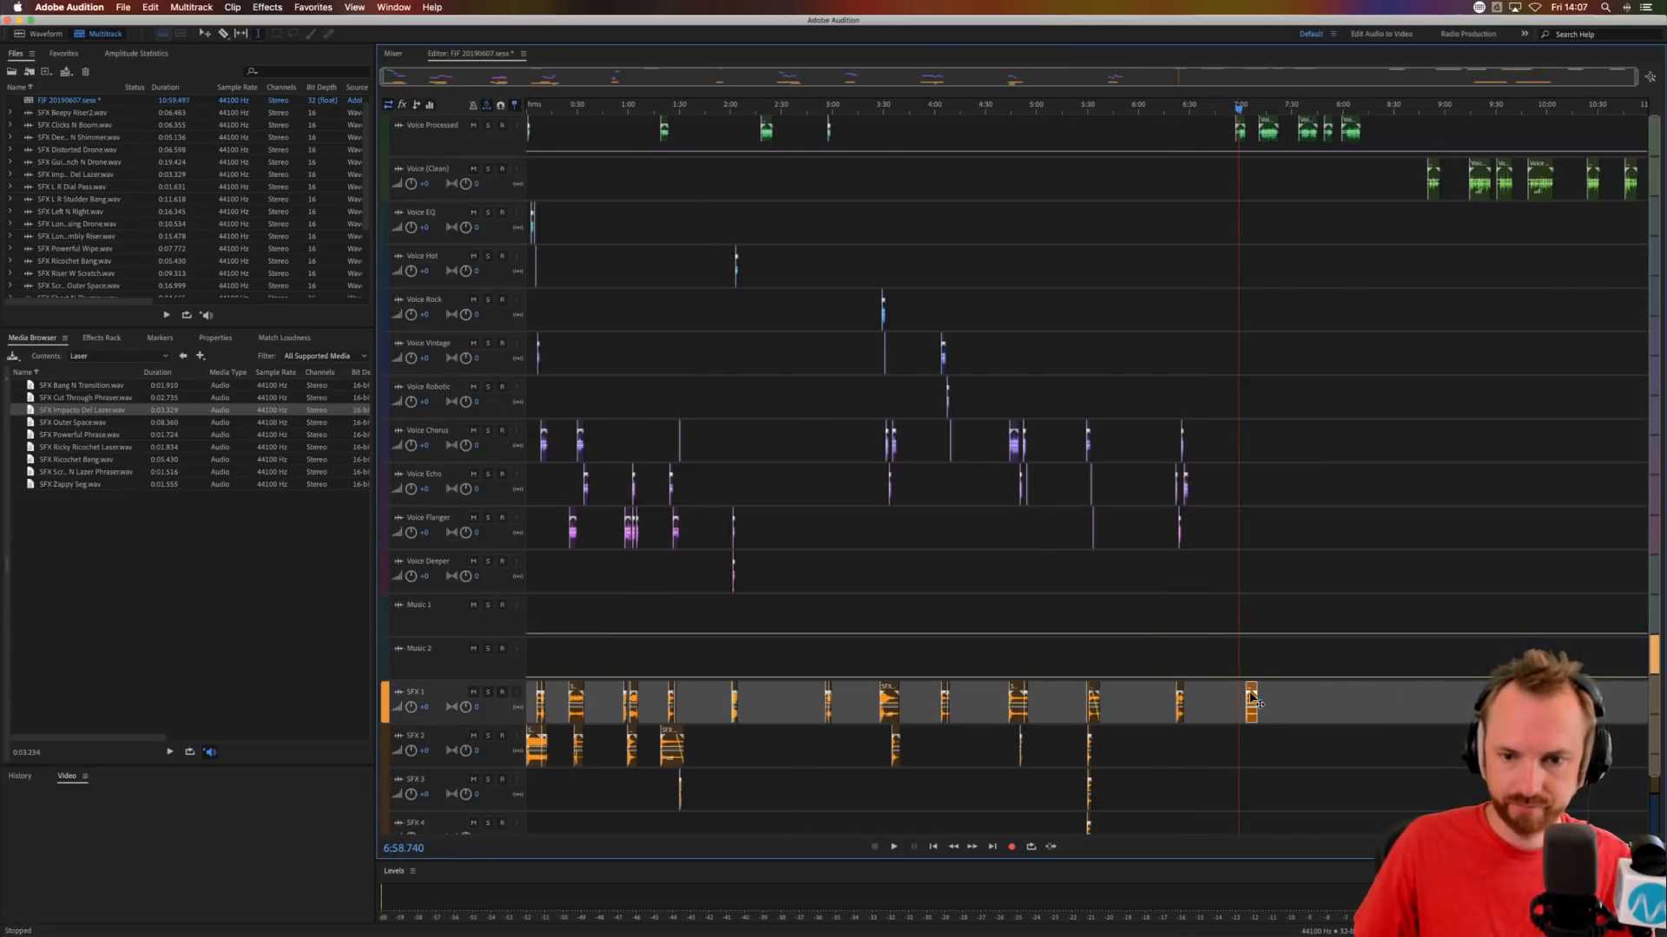
pyautogui.moveTo(1252, 134); pyautogui.dragTo(1645, 230)
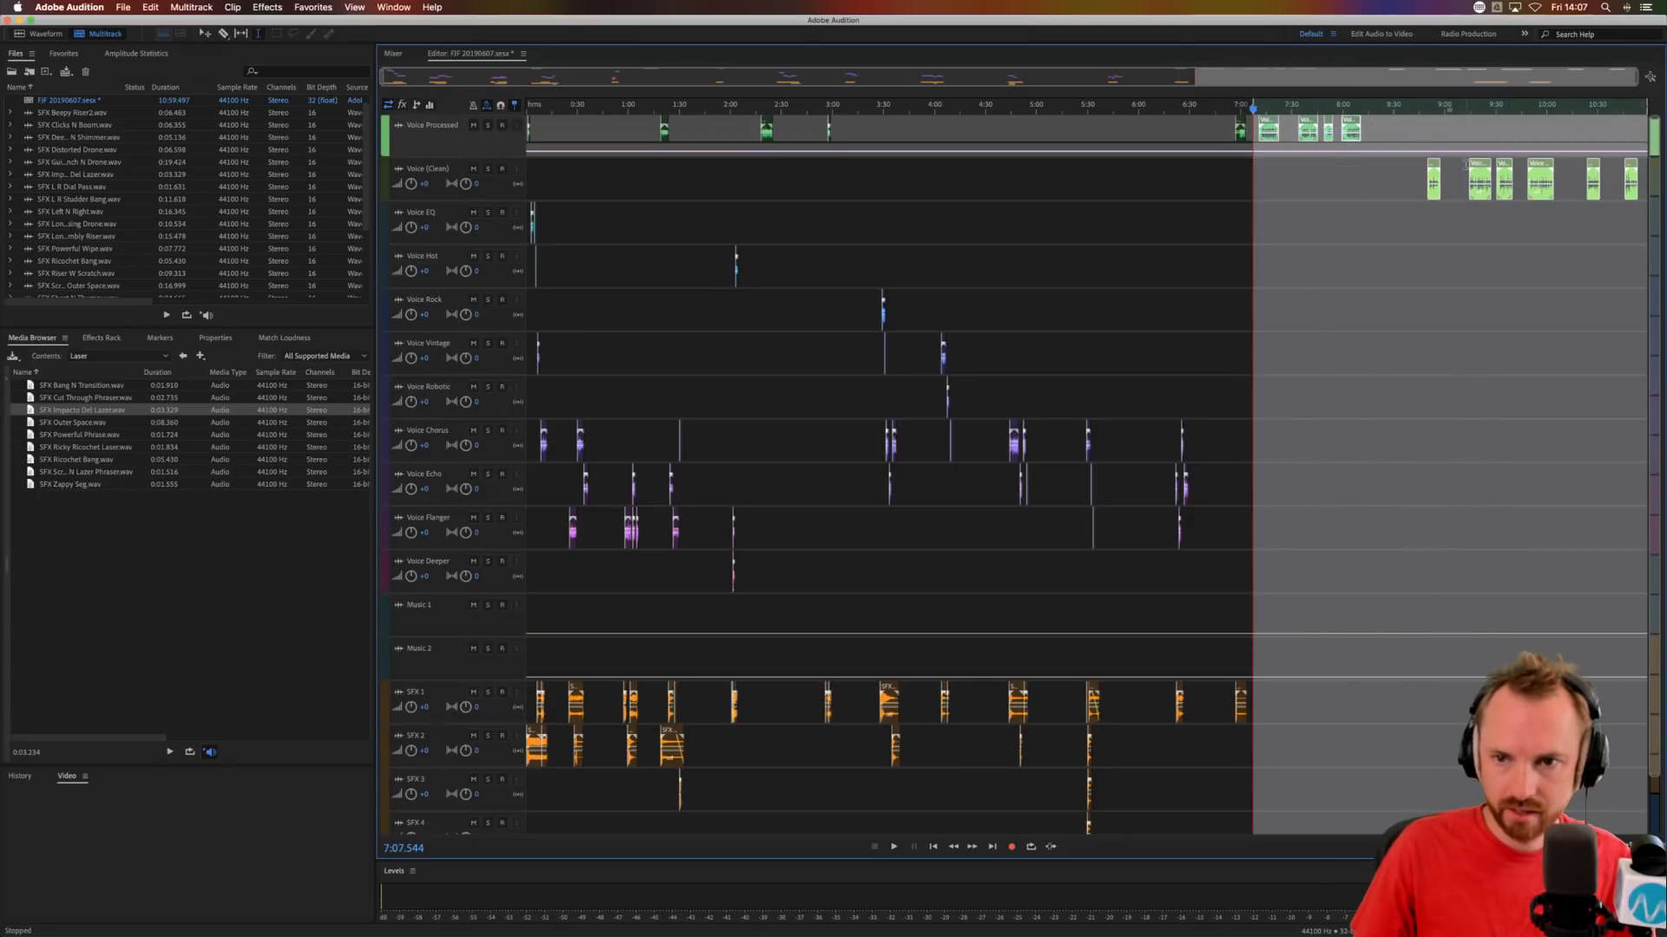
pyautogui.moveTo(1480, 161); pyautogui.dragTo(1645, 163)
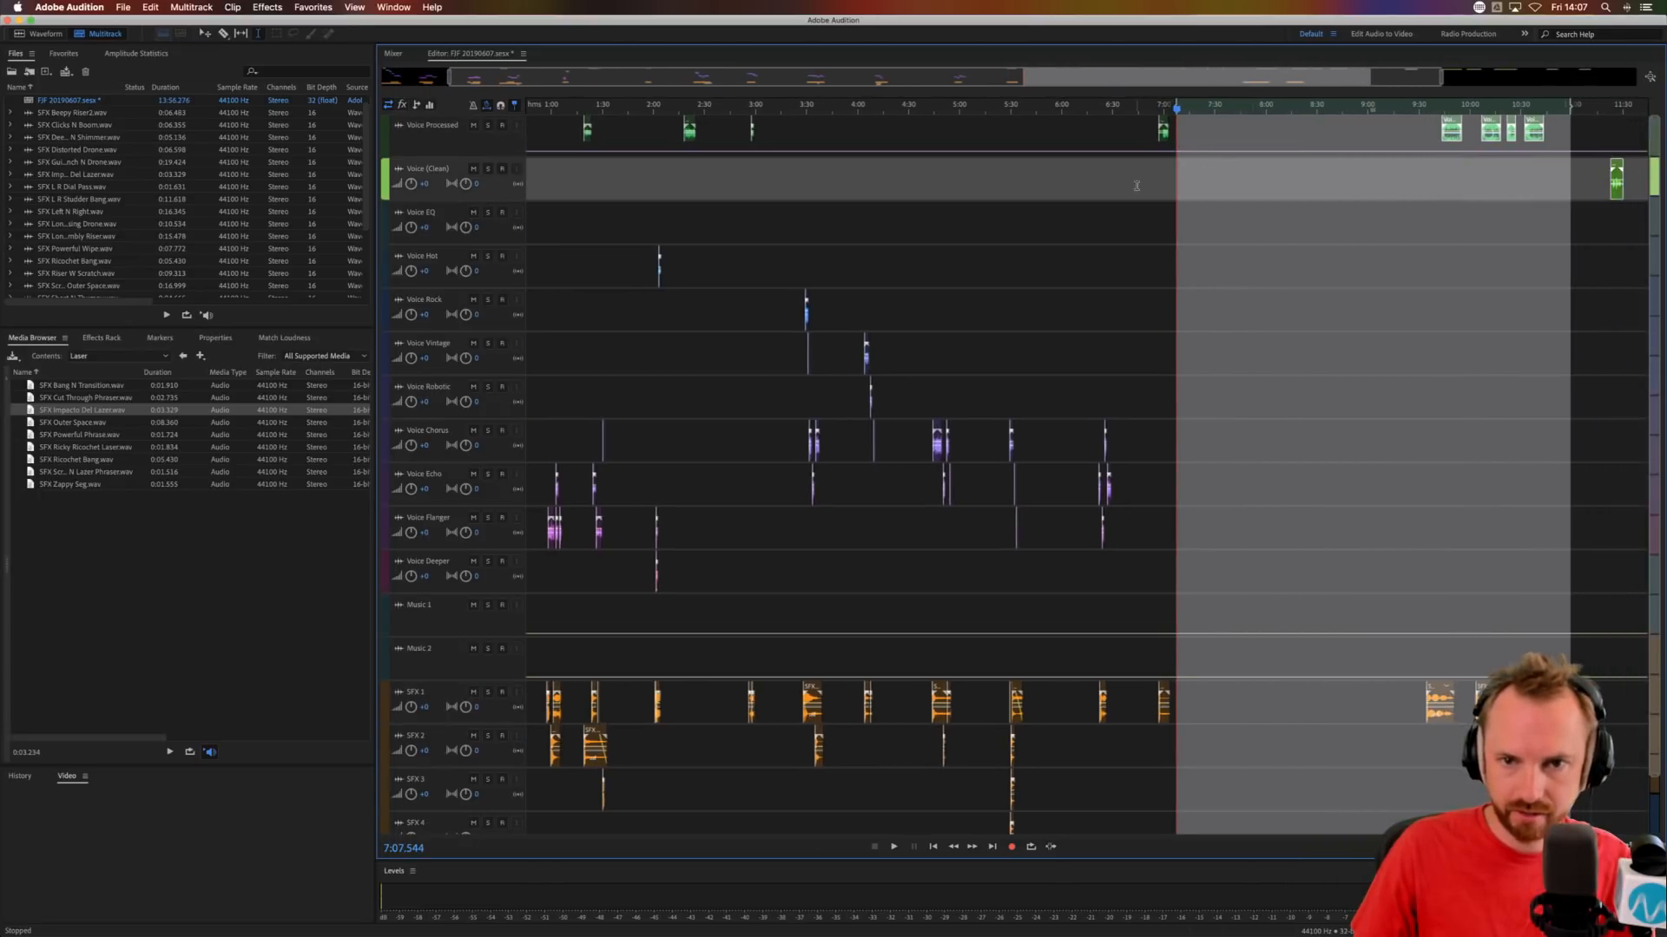
# Trim the silent start of the Voice Processed phrase, align it with the SFX 1 clip at about 6:57.1 and audition.
pyautogui.click(1168, 169)
pyautogui.scroll(8, 1158, 107)
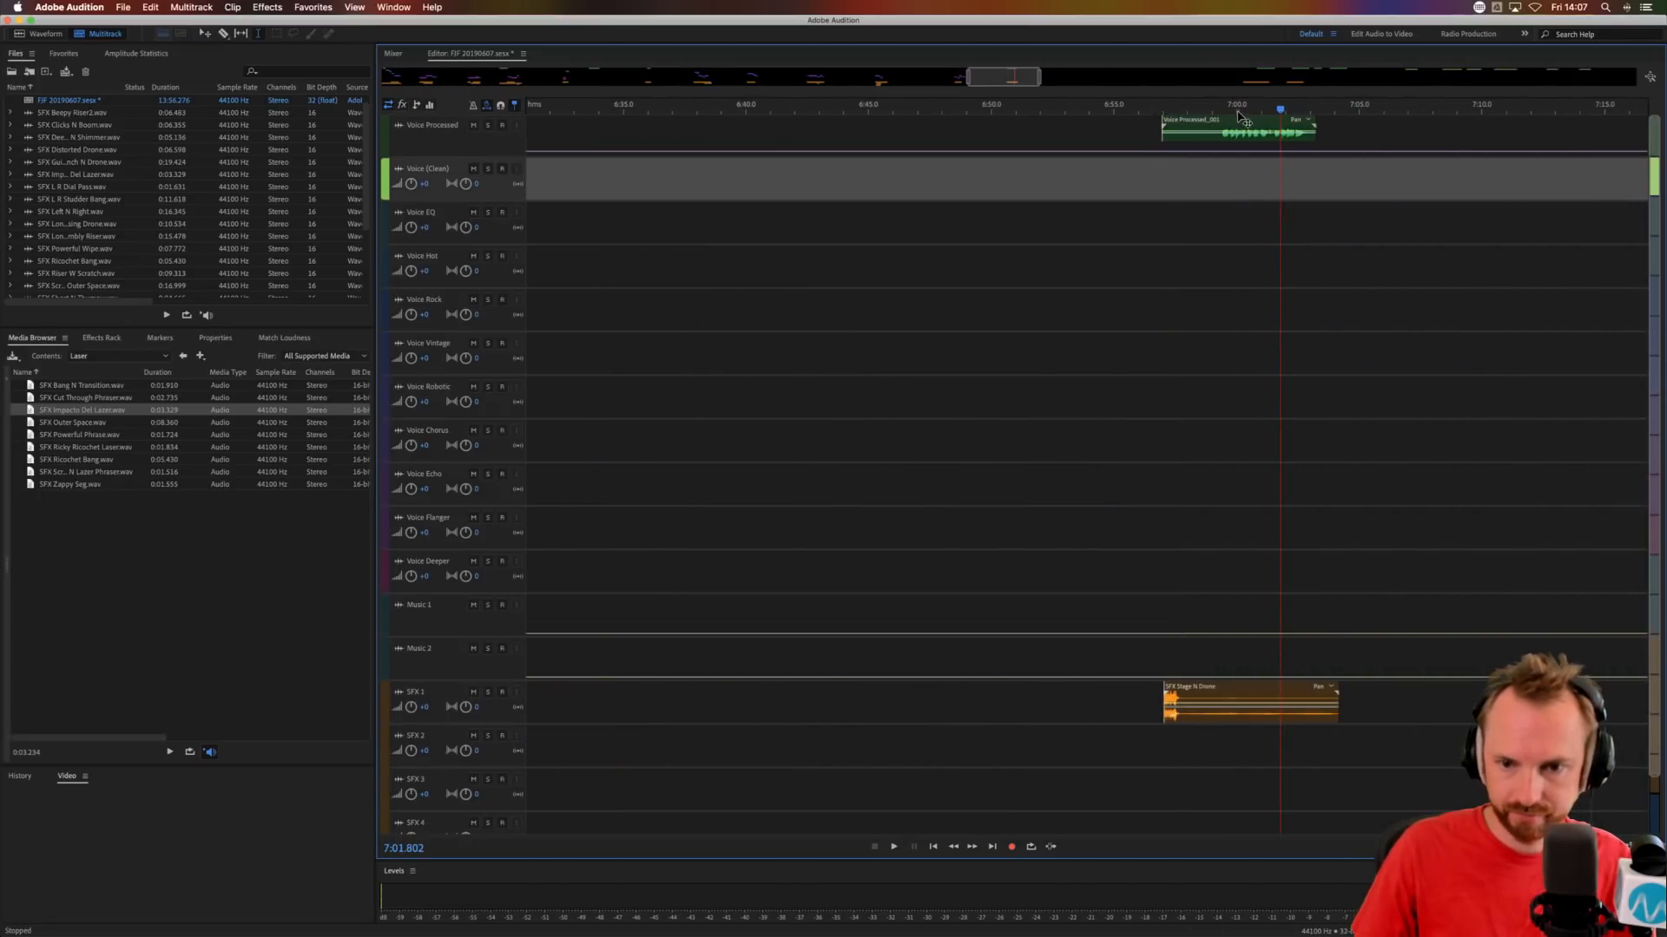
pyautogui.moveTo(1241, 119); pyautogui.dragTo(1050, 124)
pyautogui.click(1150, 213)
pyautogui.press('Delete')
pyautogui.click(1151, 132)
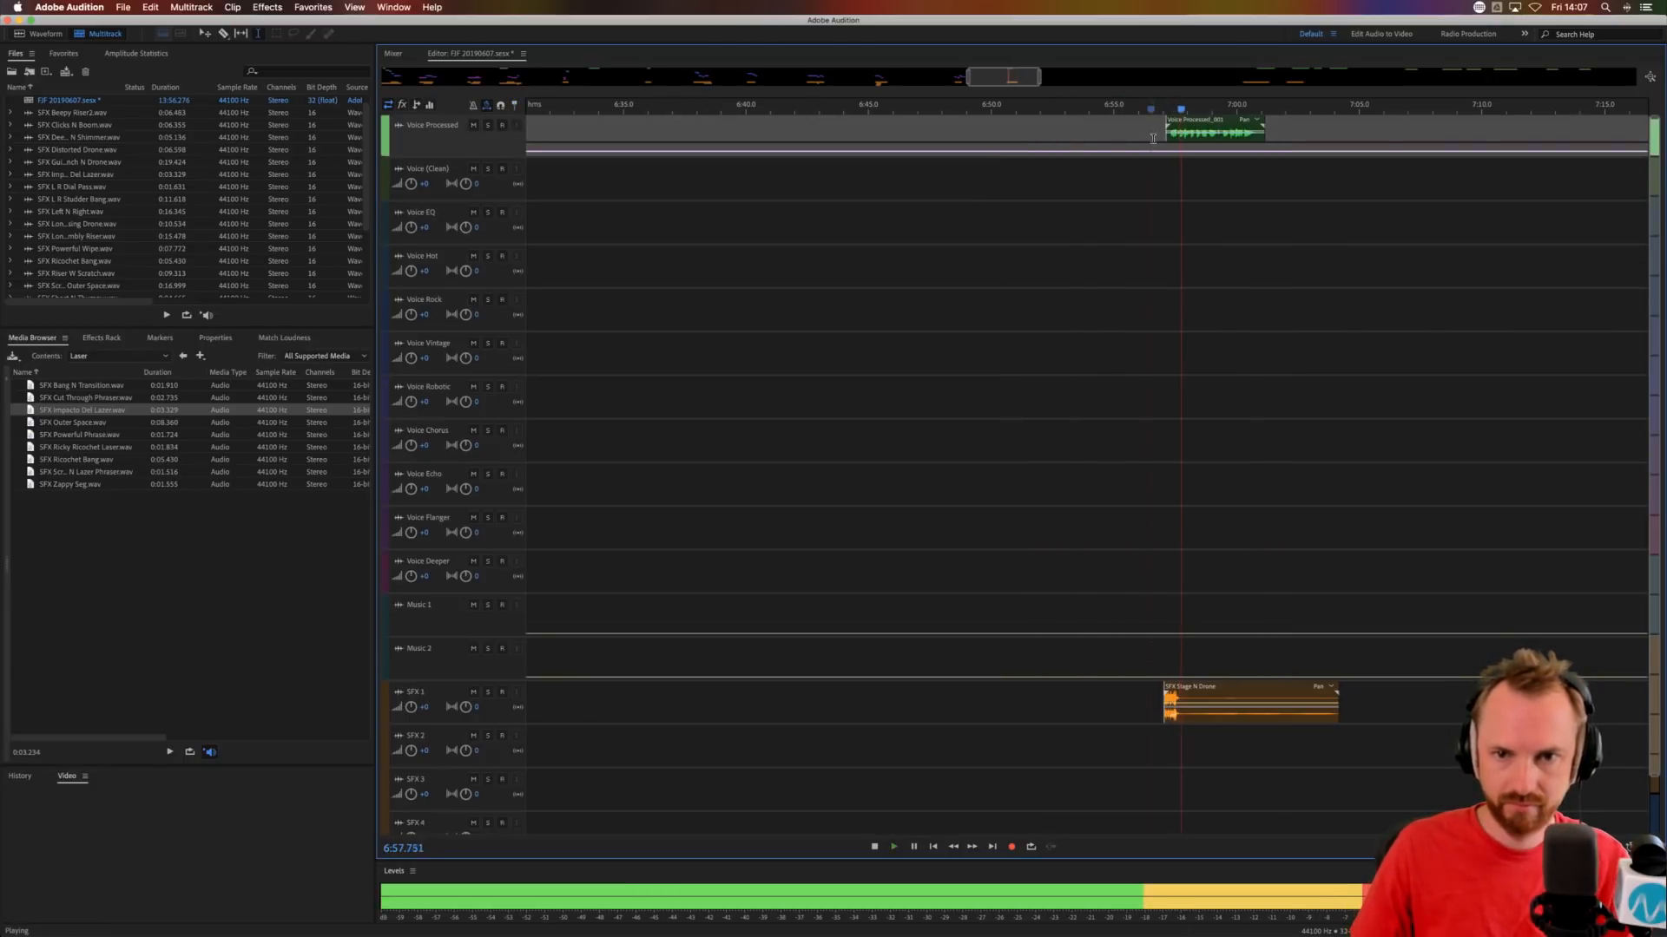
# Split the Voice Processed phrase at about 6:59.4, move the remainder to Voice EQ and audition the transition.
pyautogui.scroll(3, 1214, 111)
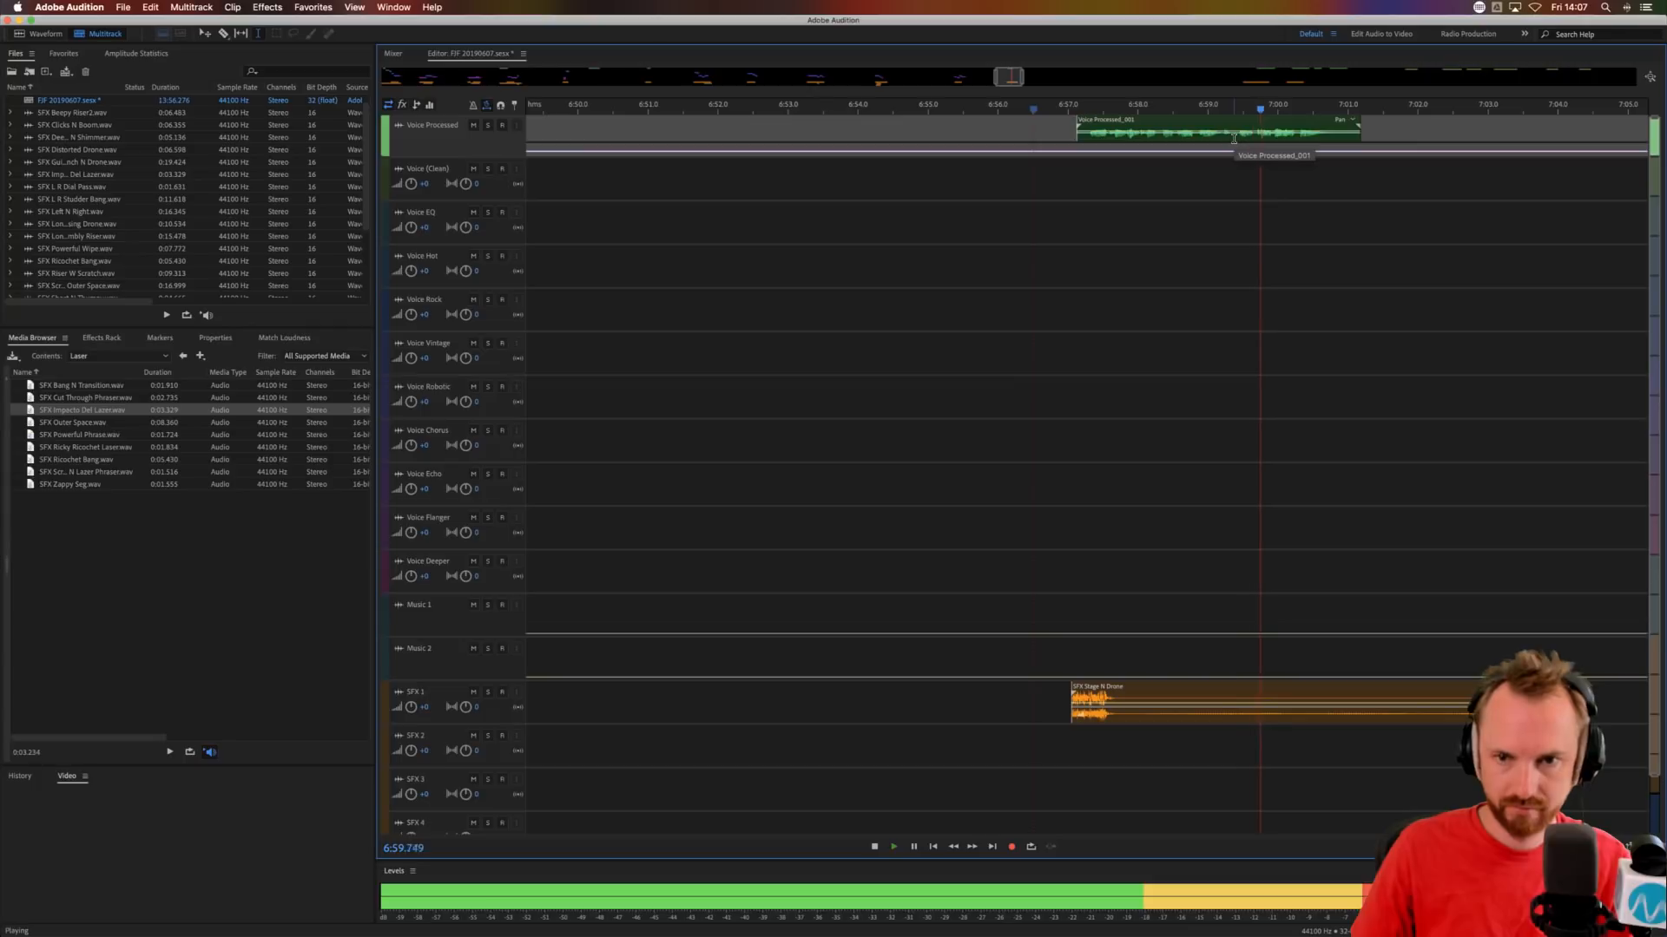
pyautogui.click(1233, 139)
pyautogui.press('space')
pyautogui.press('super+k')
pyautogui.moveTo(1240, 122); pyautogui.dragTo(1240, 211)
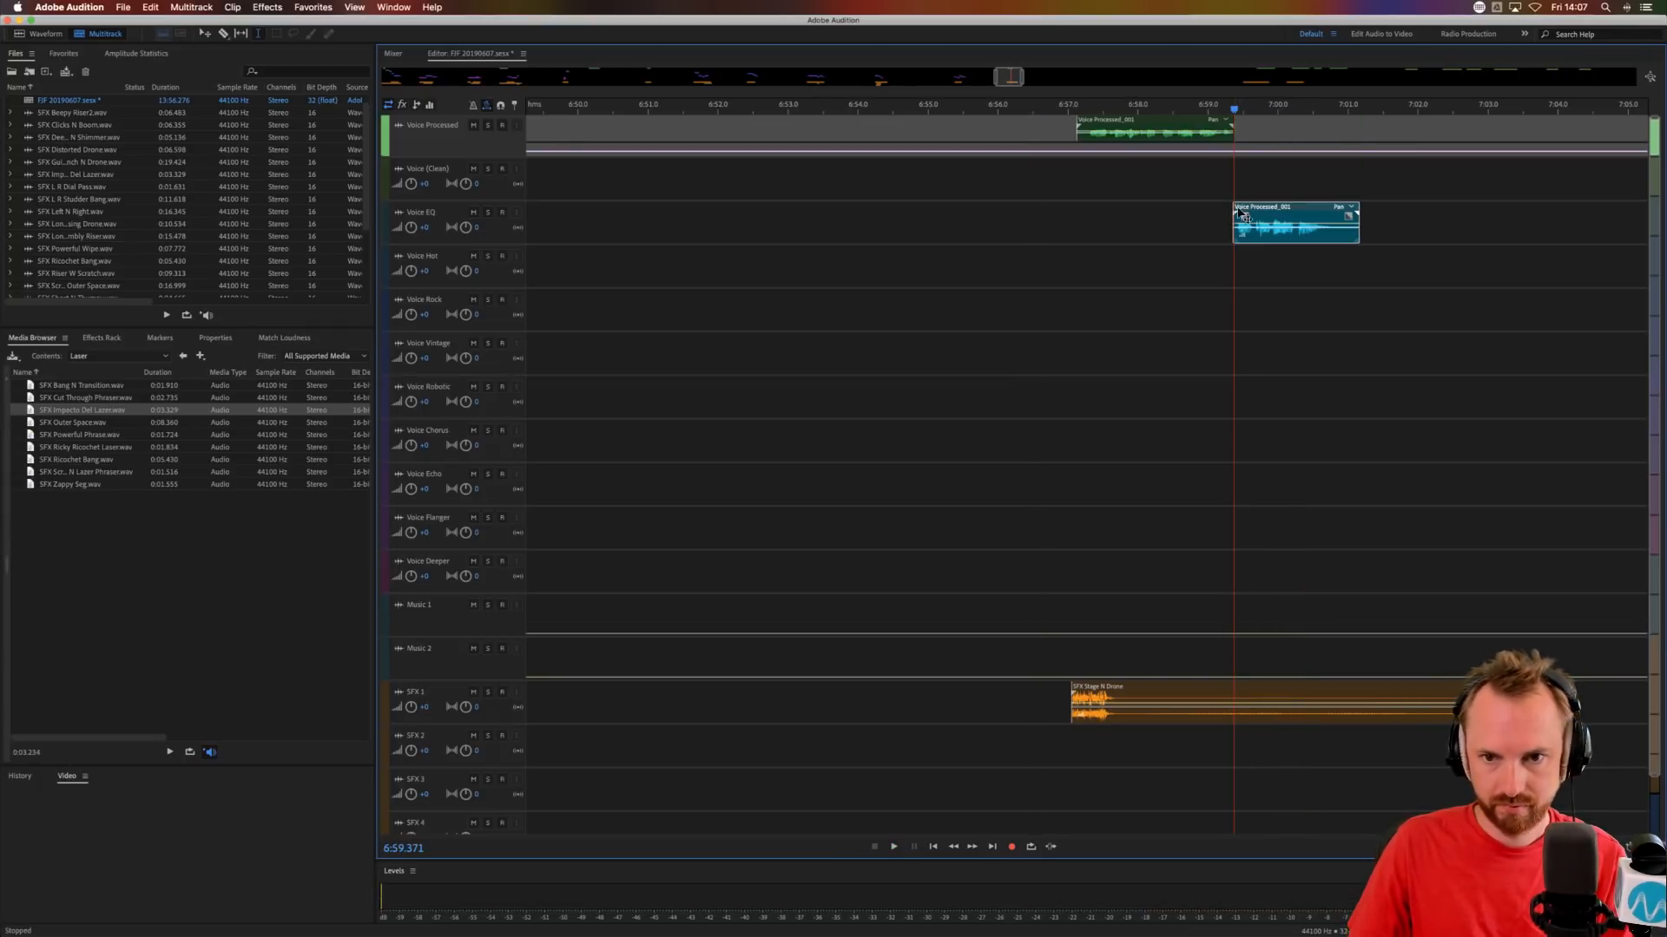
pyautogui.click(1198, 217)
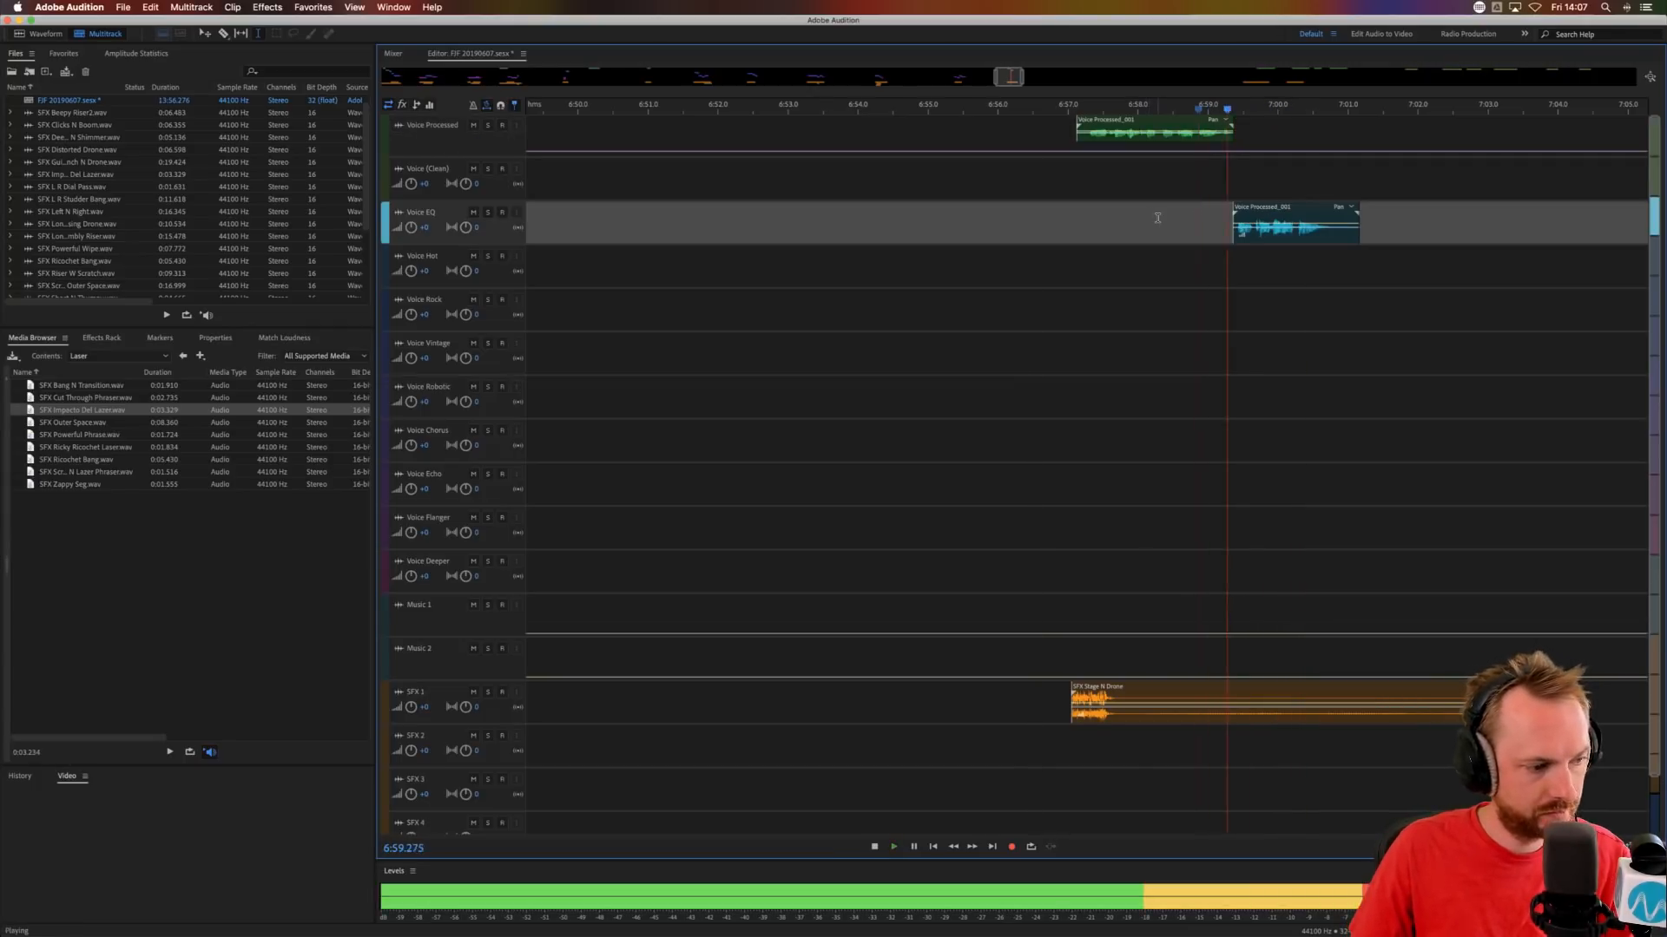
pyautogui.press('space')
# Copy the Voice Processed clip's ending from about 6:58.3 onto Voice Chorus at the same time and audition it.
pyautogui.moveTo(1159, 147); pyautogui.dragTo(1313, 156)
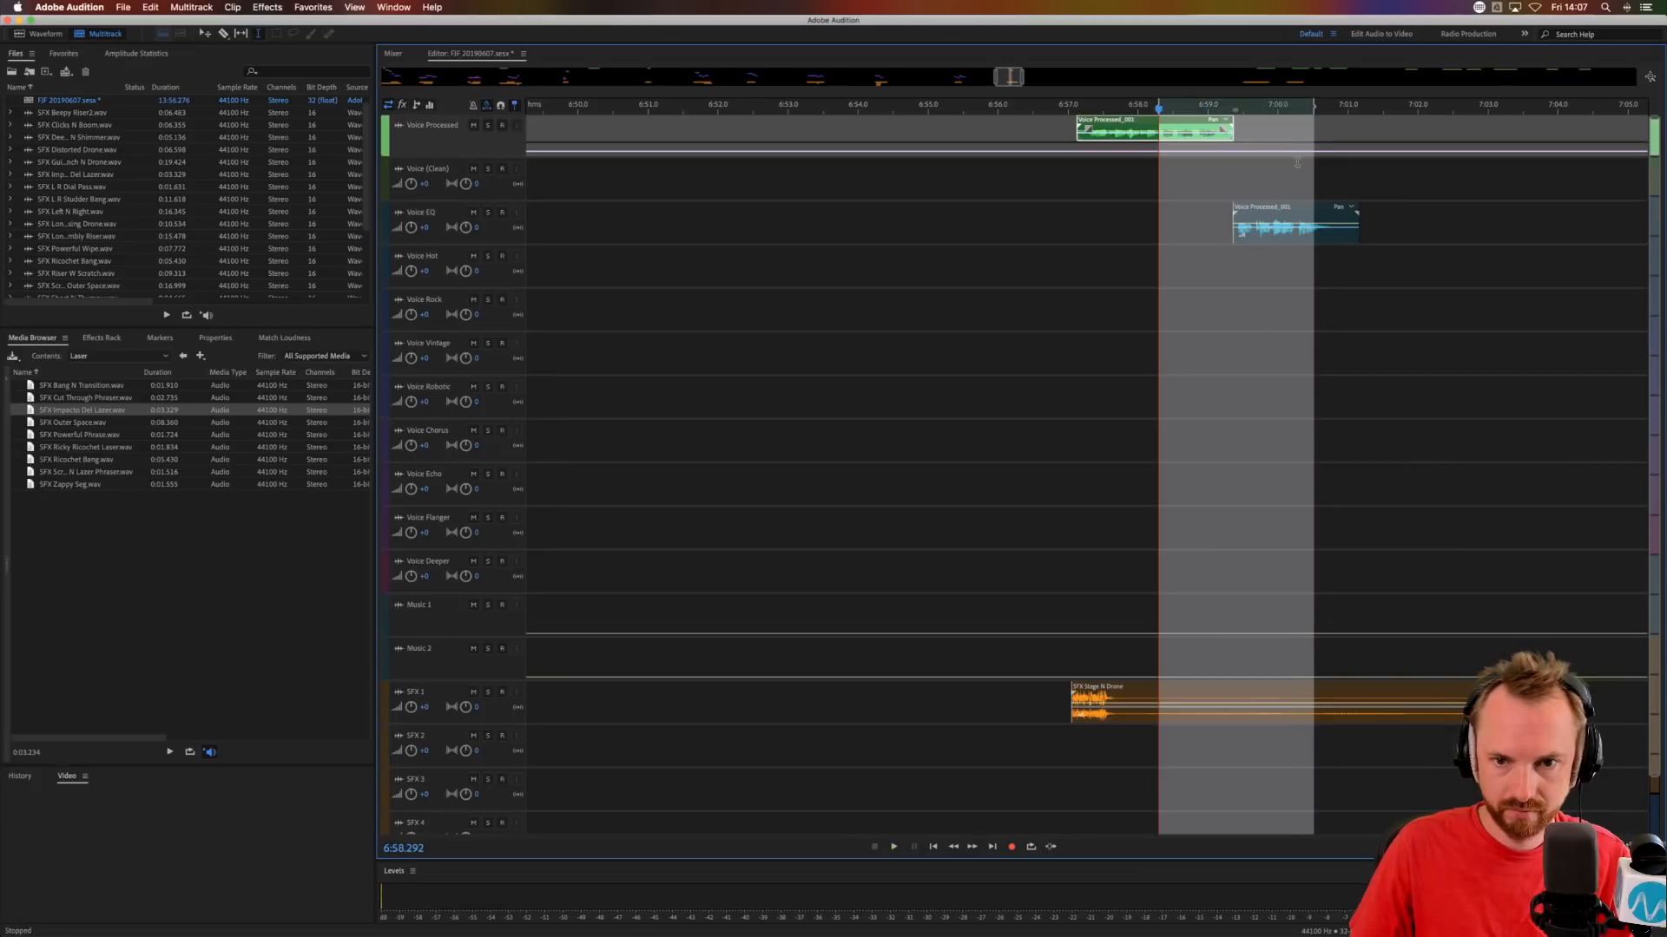
pyautogui.click(1163, 422)
pyautogui.press('super+v')
pyautogui.press('super+shift+a')
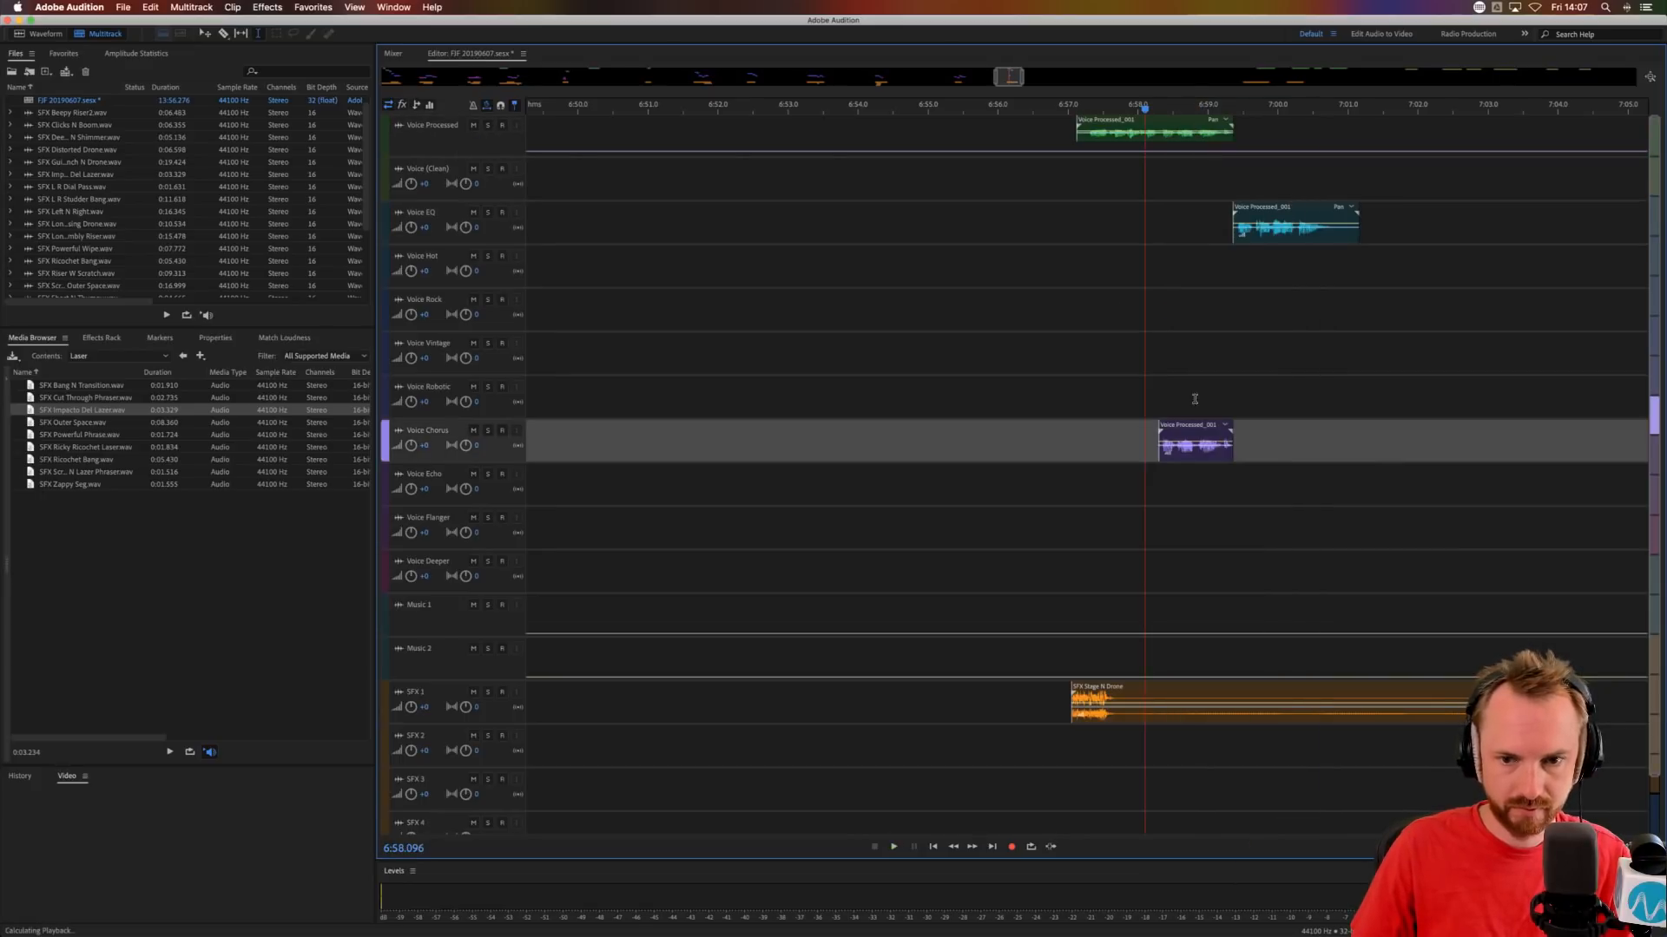
pyautogui.press('space')
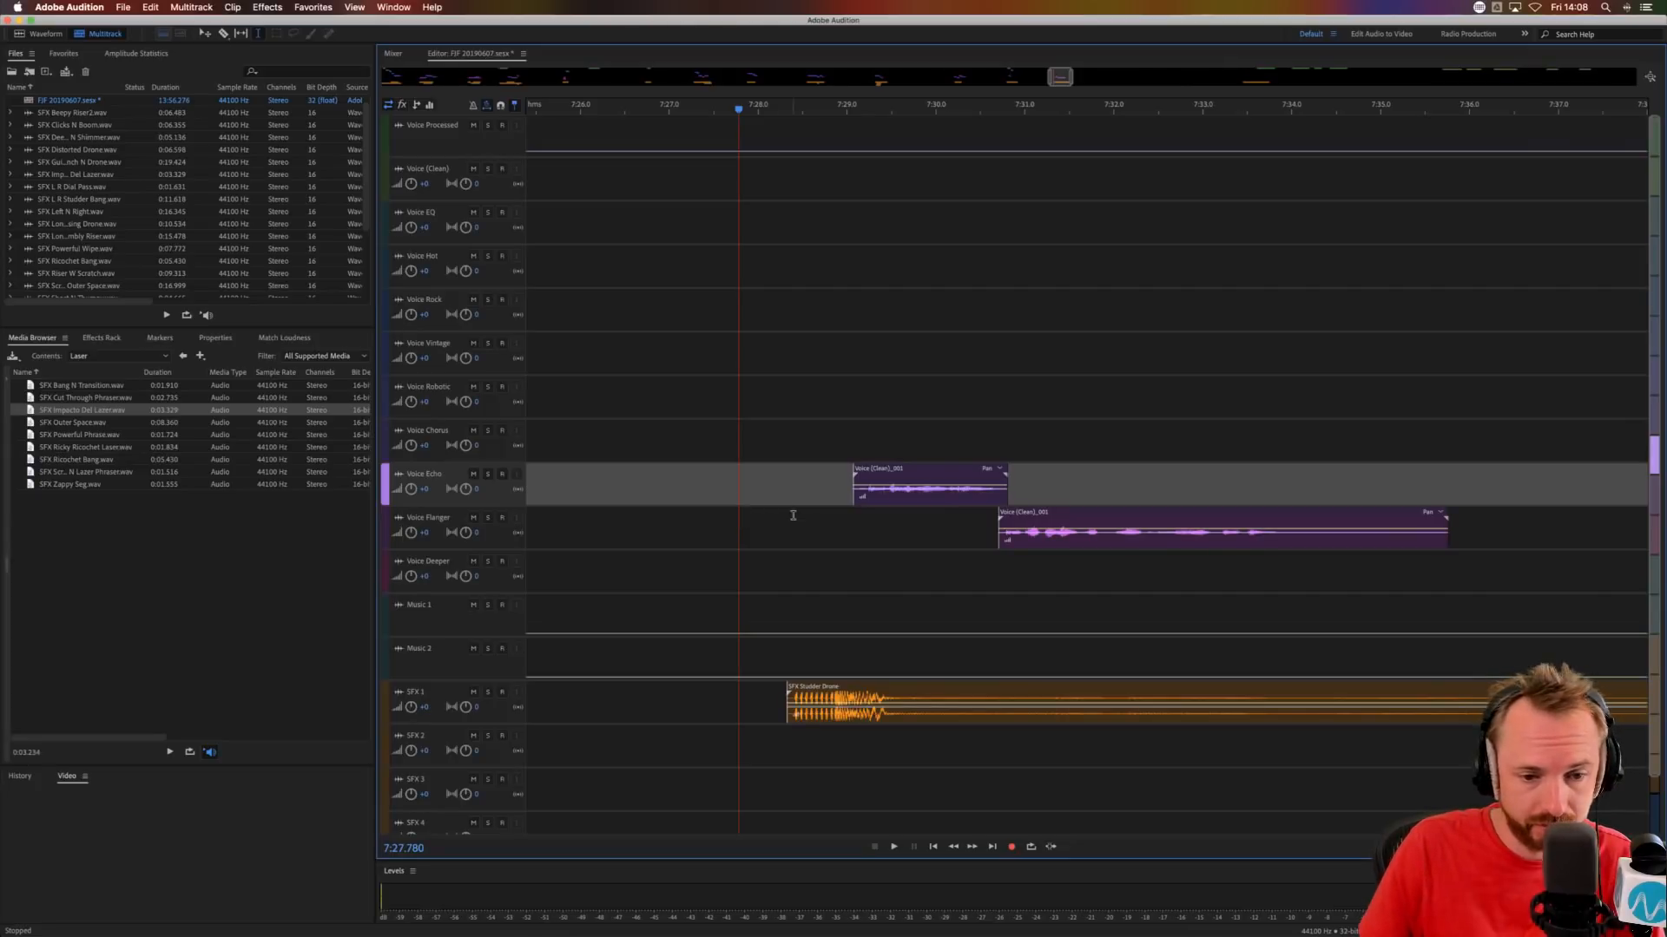
# Trim the end of the Voice Flanger clip from about 7:34.1.
pyautogui.click(777, 538)
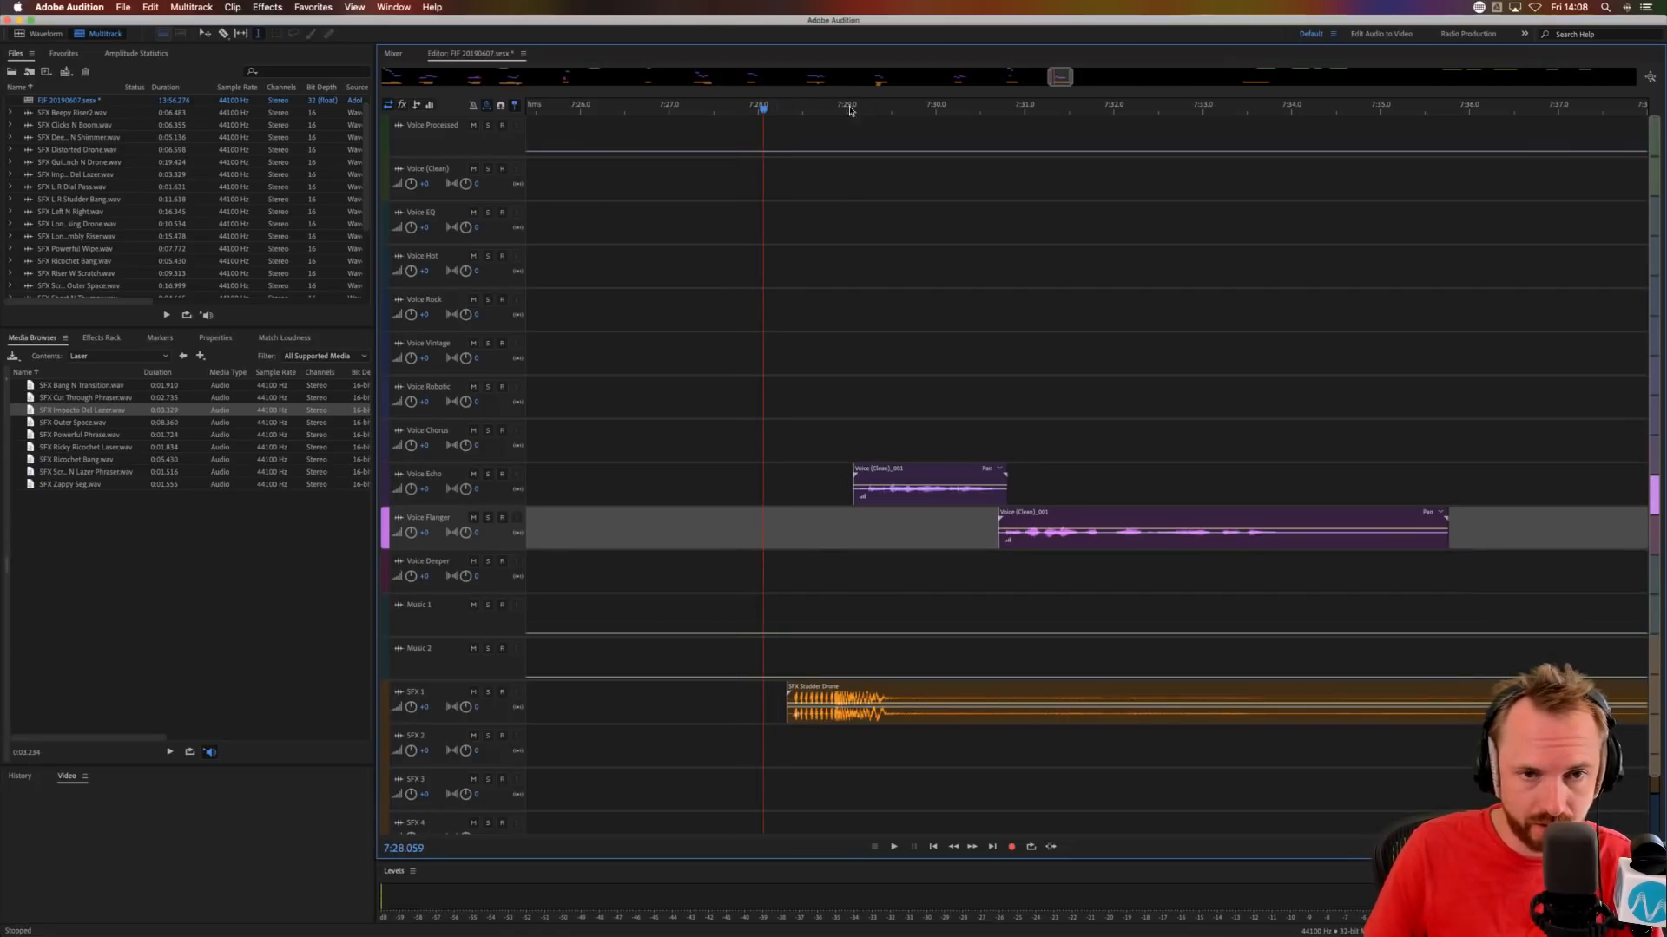
pyautogui.scroll(-5, 850, 110)
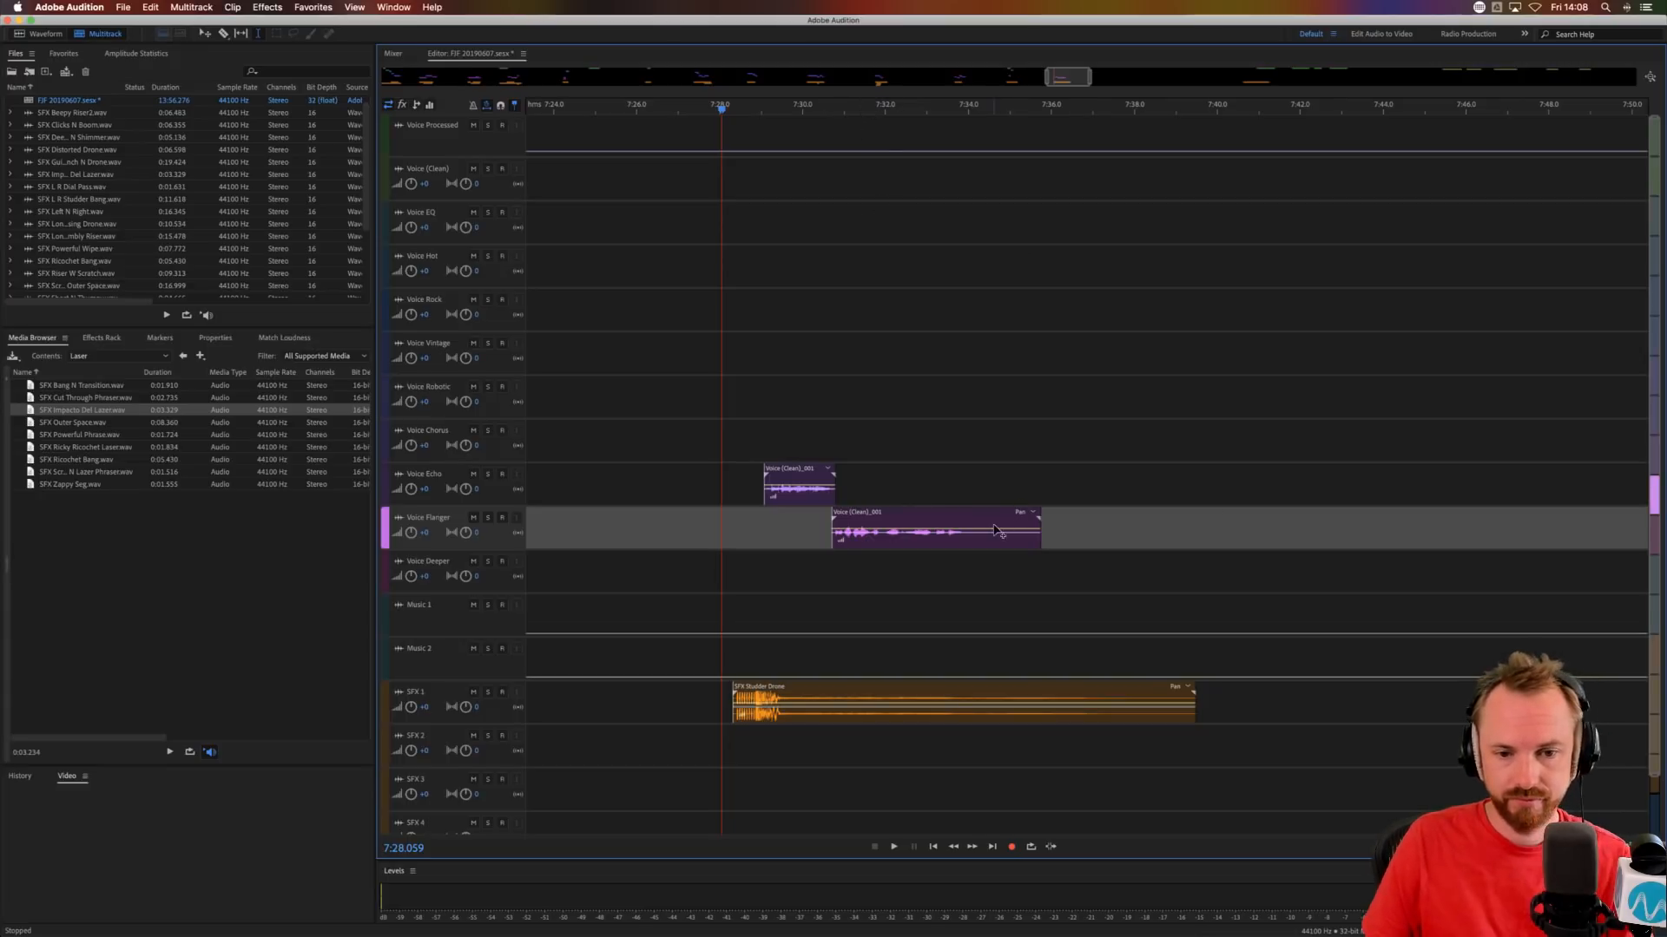
pyautogui.moveTo(973, 548); pyautogui.dragTo(1140, 555)
pyautogui.press('Delete')
# Place SFX Zappy Seg on SFX 2 at about 7:30.7, under the start of the Voice Flanger clip.
pyautogui.click(719, 604)
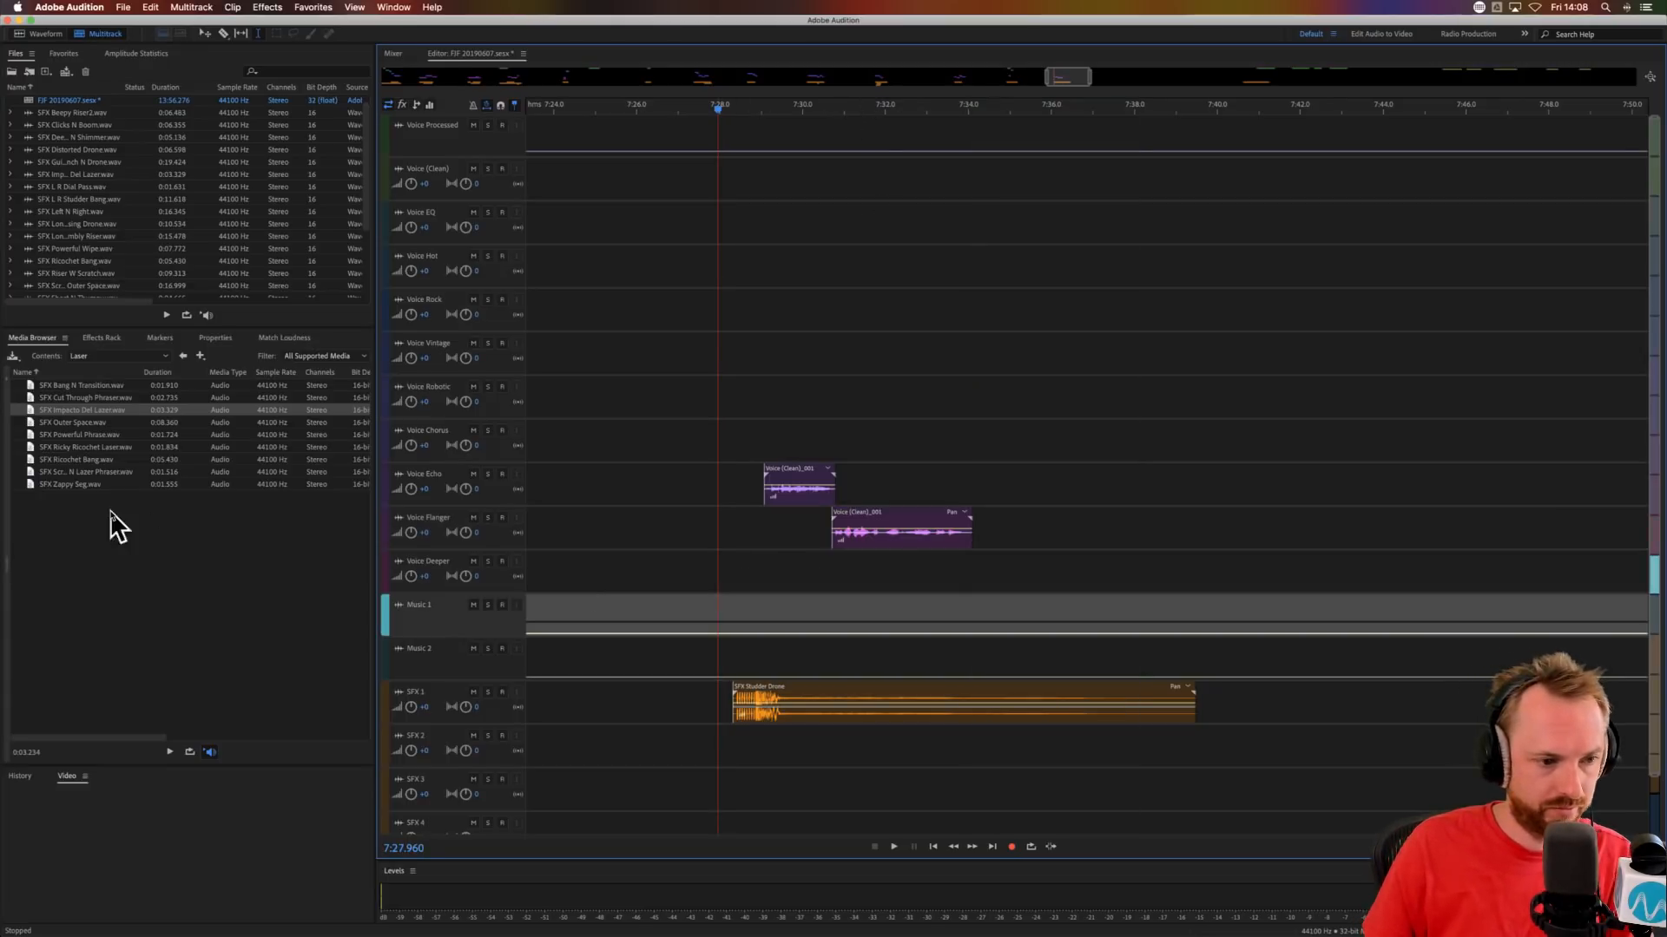
pyautogui.click(79, 486)
pyautogui.moveTo(981, 898); pyautogui.dragTo(861, 747)
# Try moving the Voice Flanger clip to start at about 7:31.0 and audition it.
pyautogui.moveTo(851, 512); pyautogui.dragTo(871, 512)
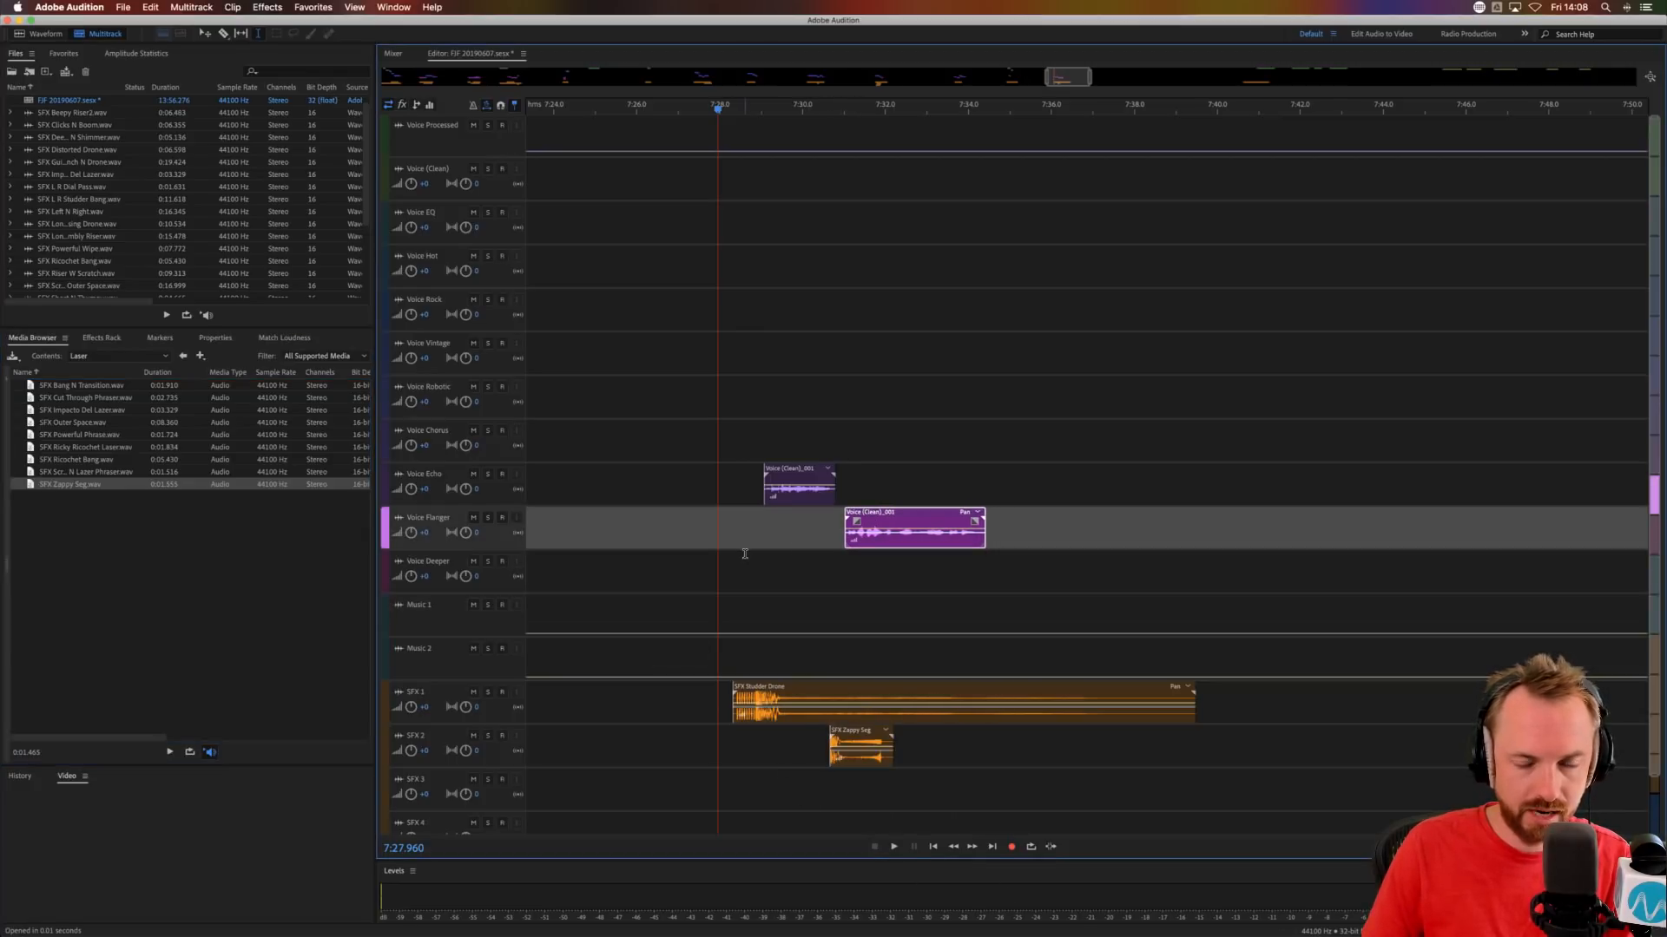
pyautogui.click(741, 554)
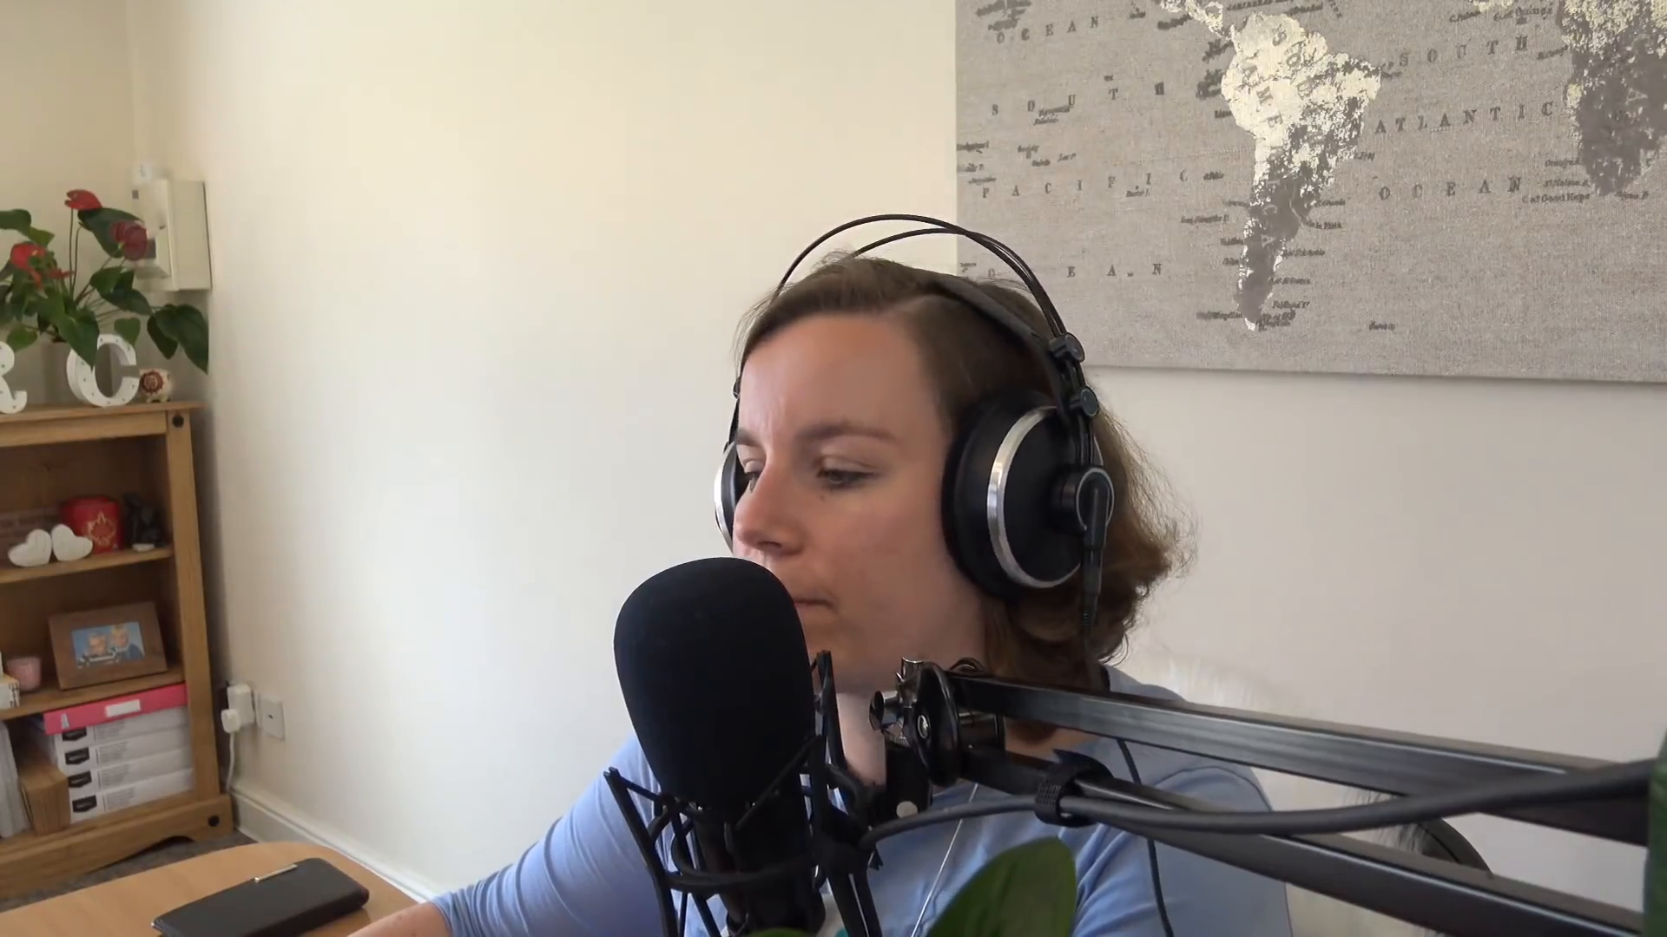
pyautogui.press('space')
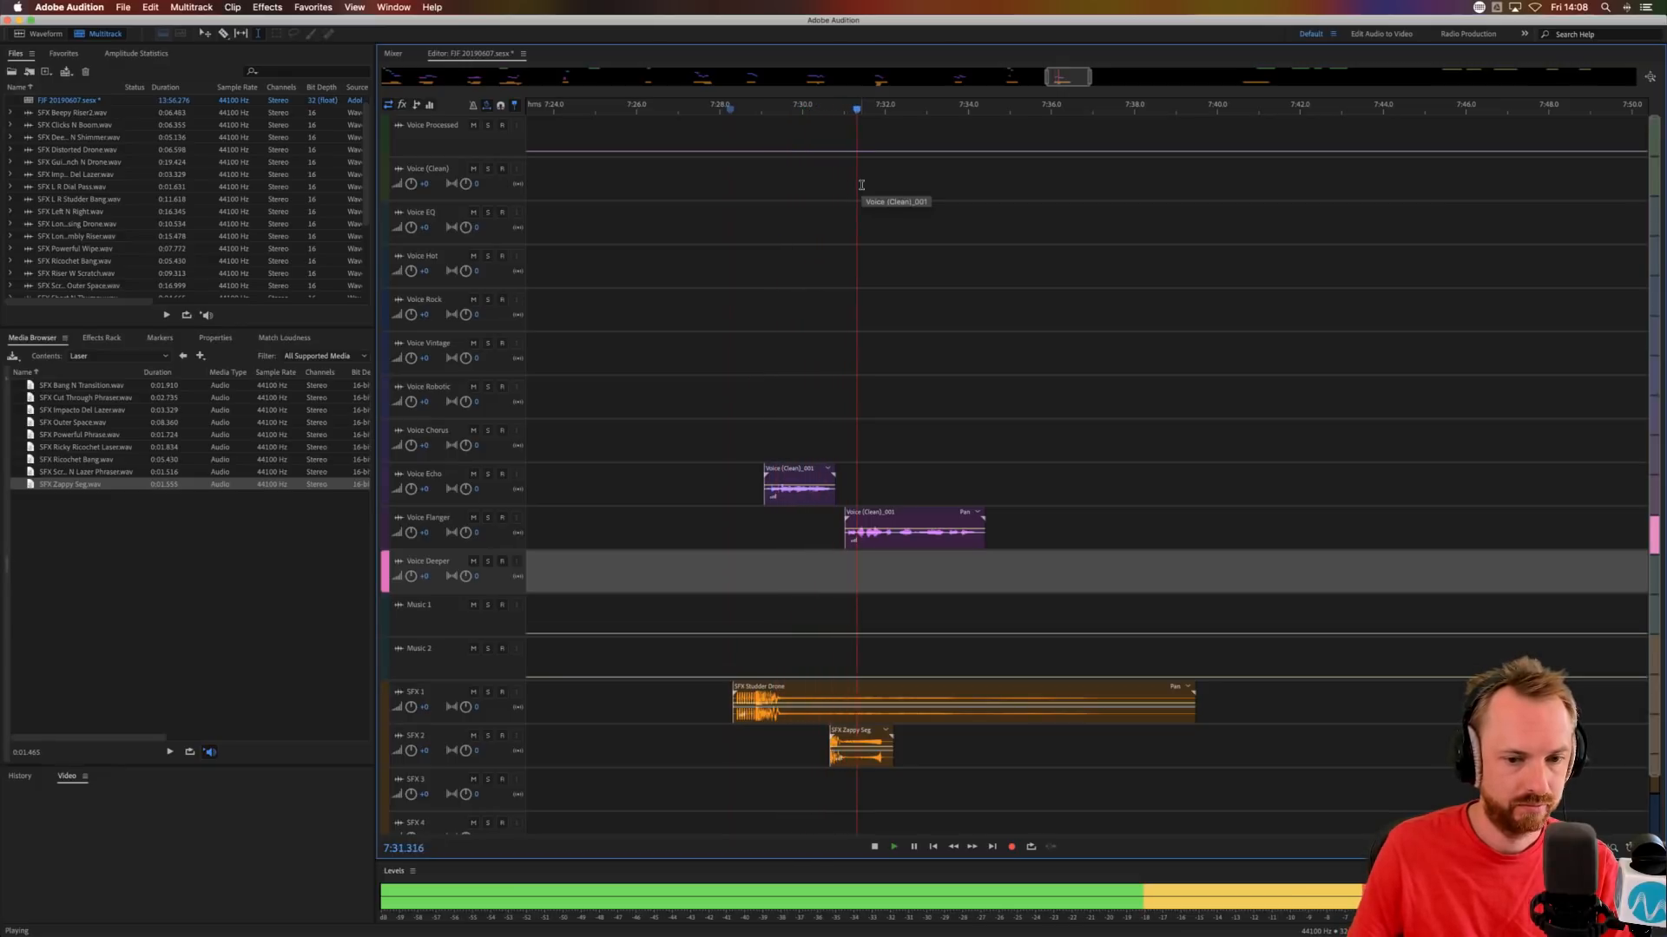
pyautogui.press('space')
# Move the Voice Flanger clip earlier to start at about 7:30.8 and audition it.
pyautogui.click(859, 531)
pyautogui.moveTo(871, 512); pyautogui.dragTo(860, 513)
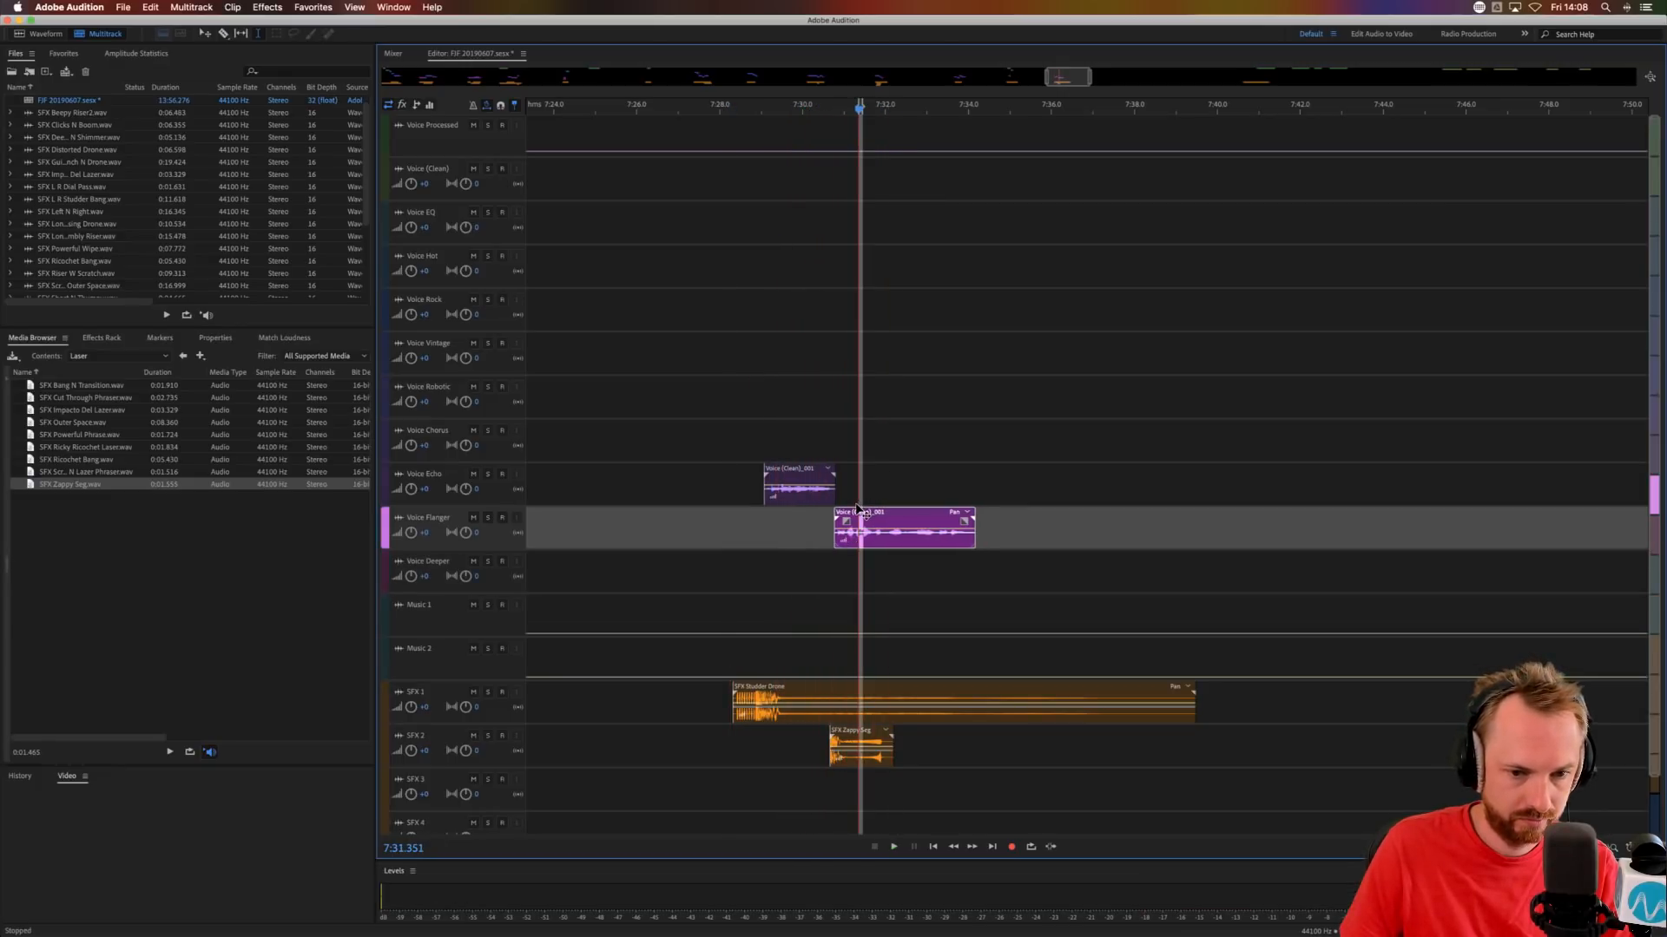
pyautogui.click(830, 533)
pyautogui.press('space')
# Split the Voice Flanger clip at about 7:31.9, move the remainder to Voice Chorus and audition it.
pyautogui.scroll(3, 903, 104)
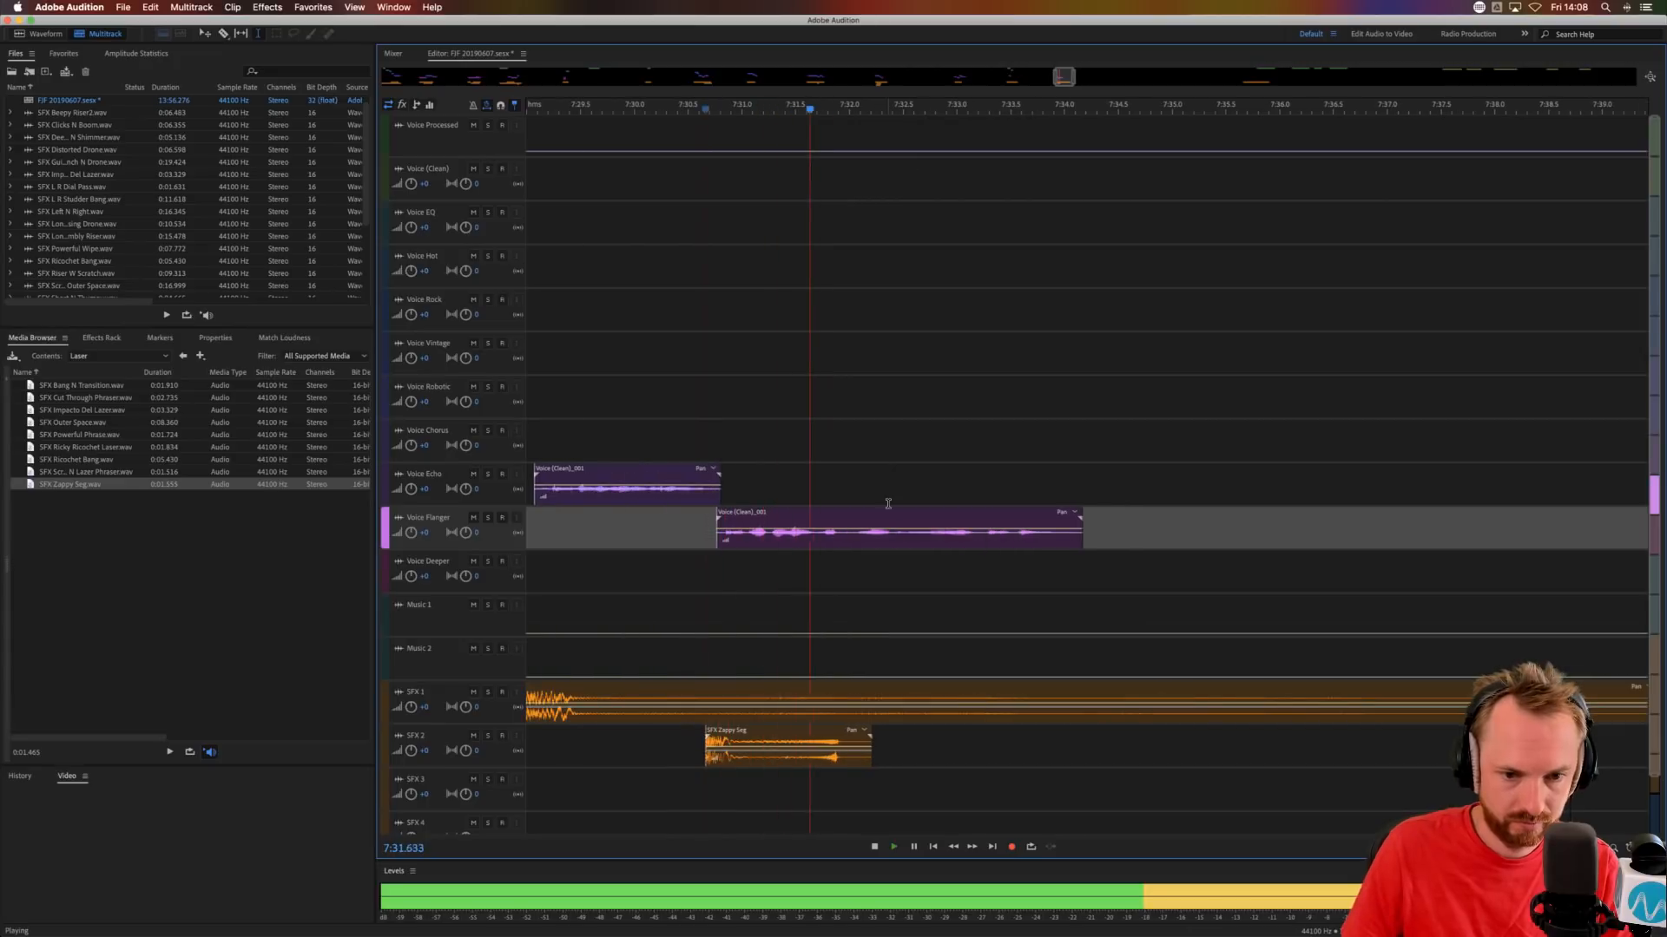
pyautogui.press('space')
pyautogui.click(851, 538)
pyautogui.press('super+k')
pyautogui.moveTo(863, 531); pyautogui.dragTo(842, 442)
pyautogui.press('space')
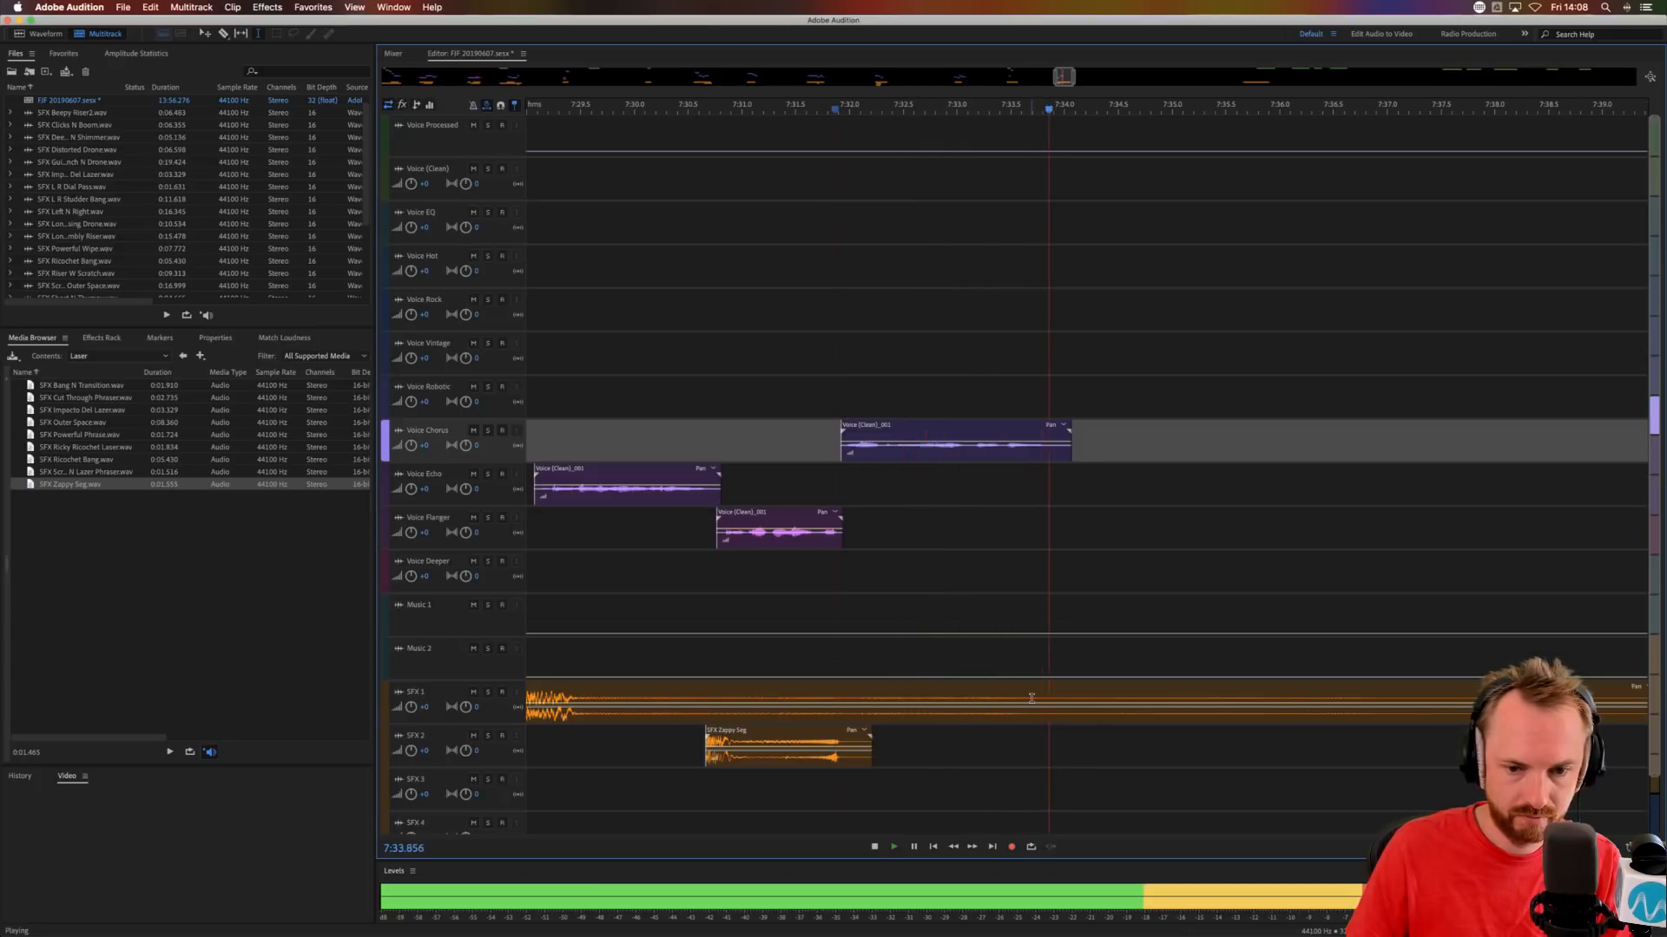
pyautogui.press('space')
# Cut off the SFX Studder Drone clip on SFX 1 from about 7:34.0, removing the rest.
pyautogui.moveTo(1064, 700); pyautogui.dragTo(1208, 705)
pyautogui.press('Delete')
pyautogui.click(1202, 779)
pyautogui.click(1245, 697)
pyautogui.press('Delete')
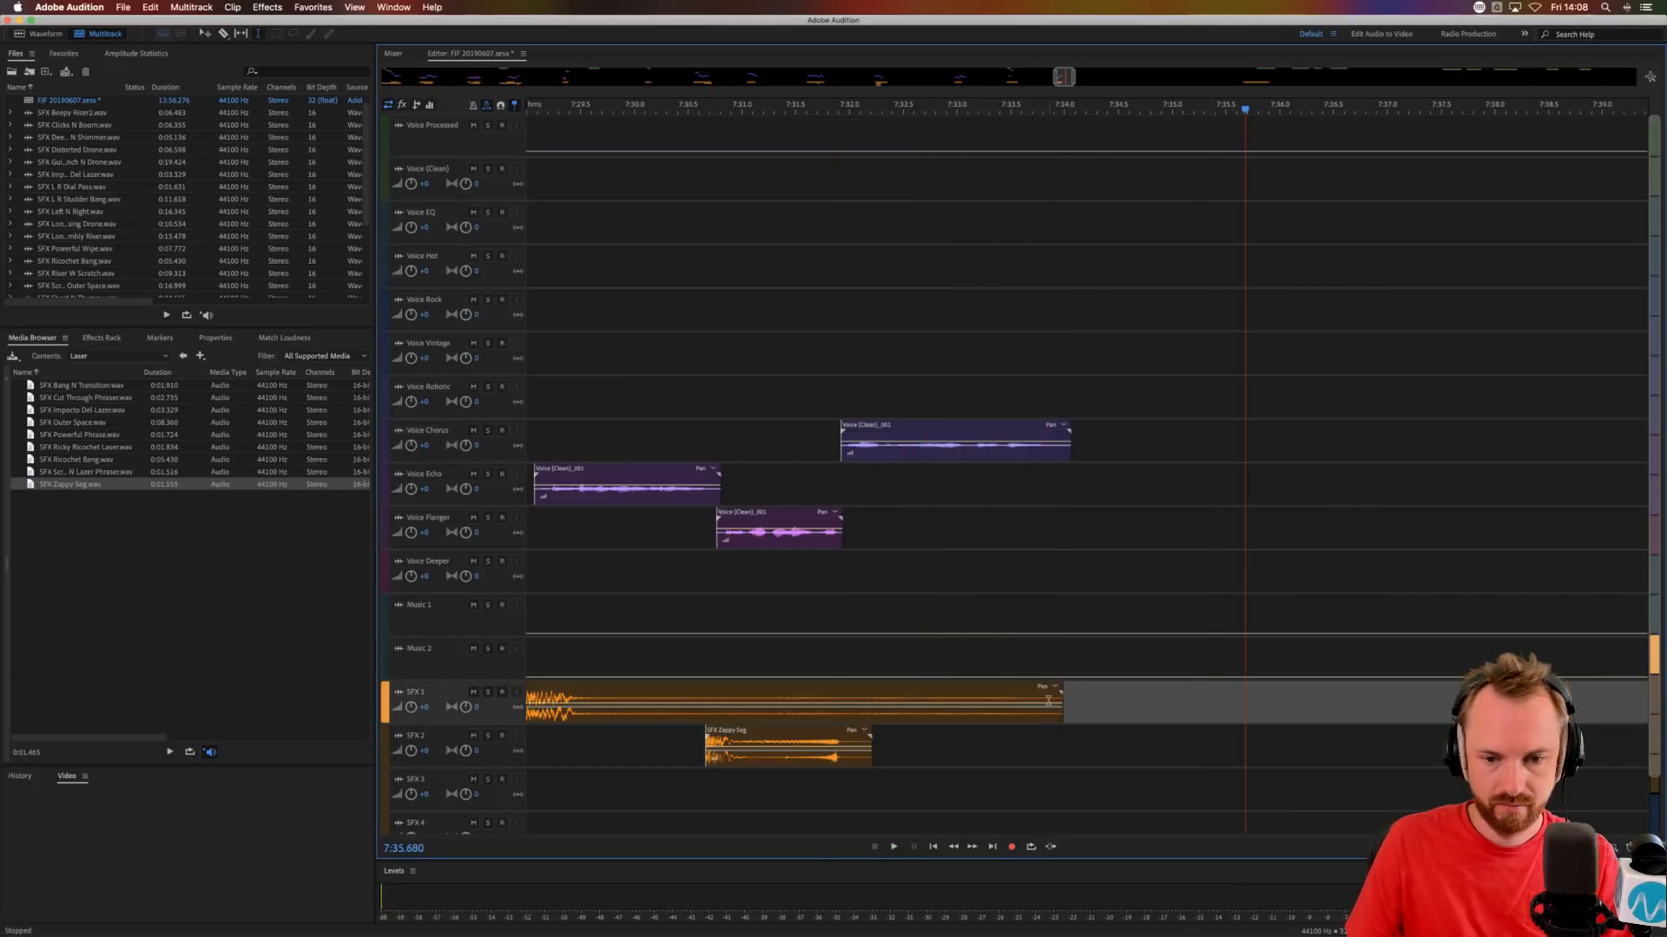
# Fade out the end of SFX Studder Drone from about 7:33.6 and audition it.
pyautogui.click(1046, 701)
pyautogui.moveTo(1060, 692); pyautogui.dragTo(1019, 694)
pyautogui.click(934, 611)
pyautogui.press('space')
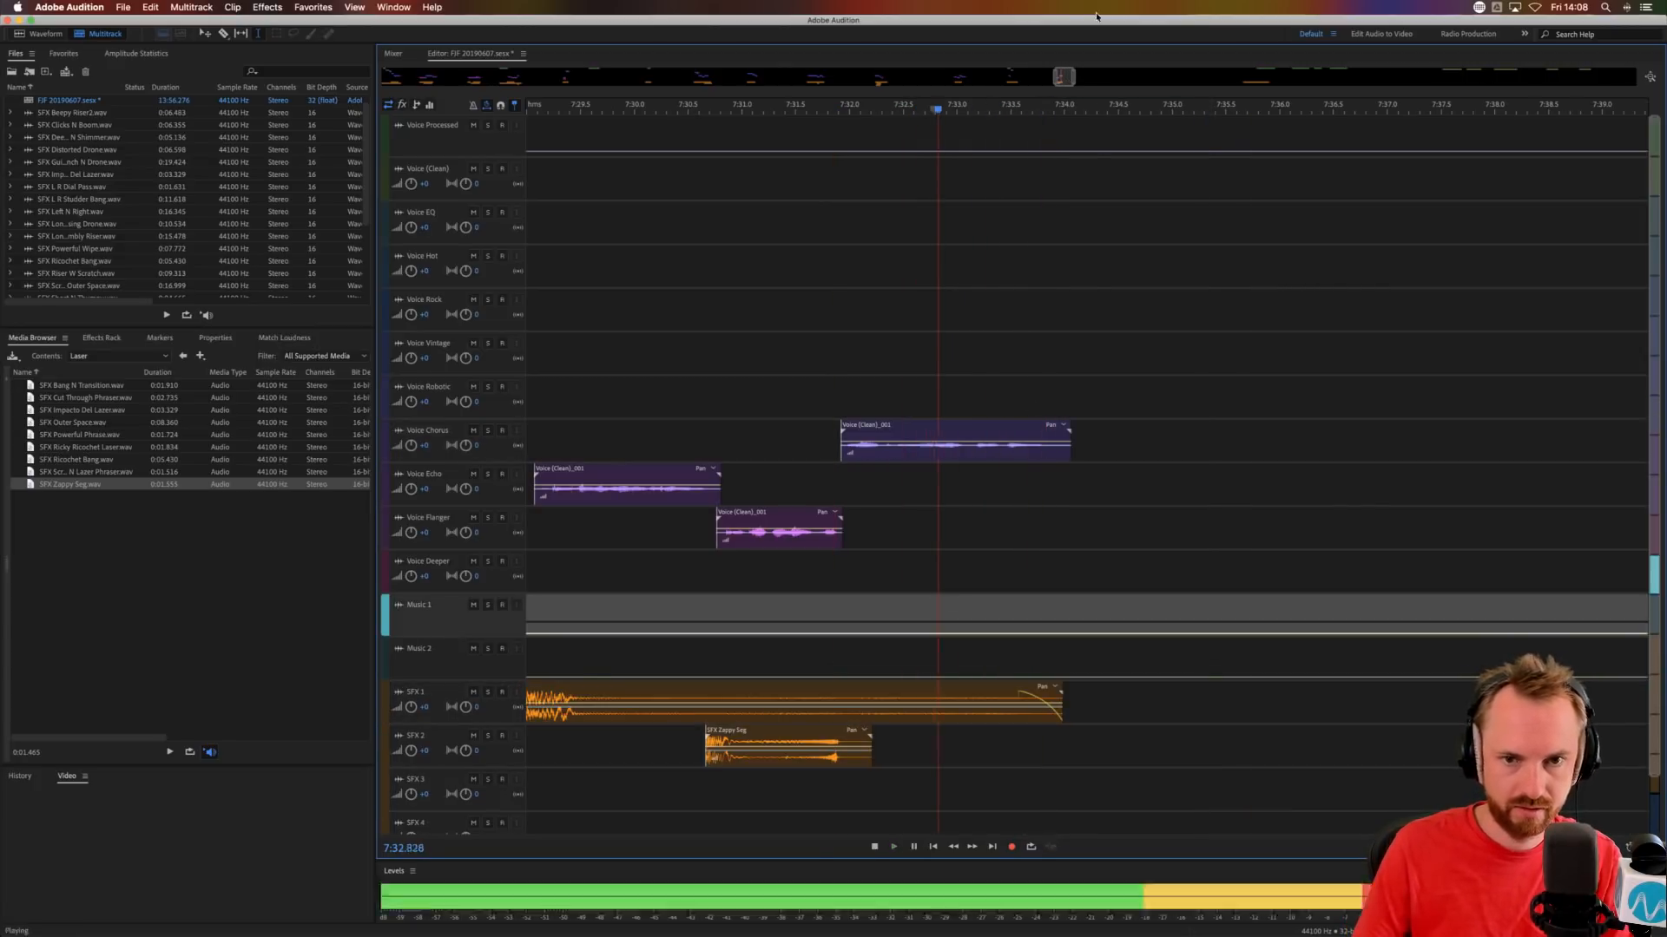
pyautogui.scroll(-10, 1069, 109)
pyautogui.press('space')
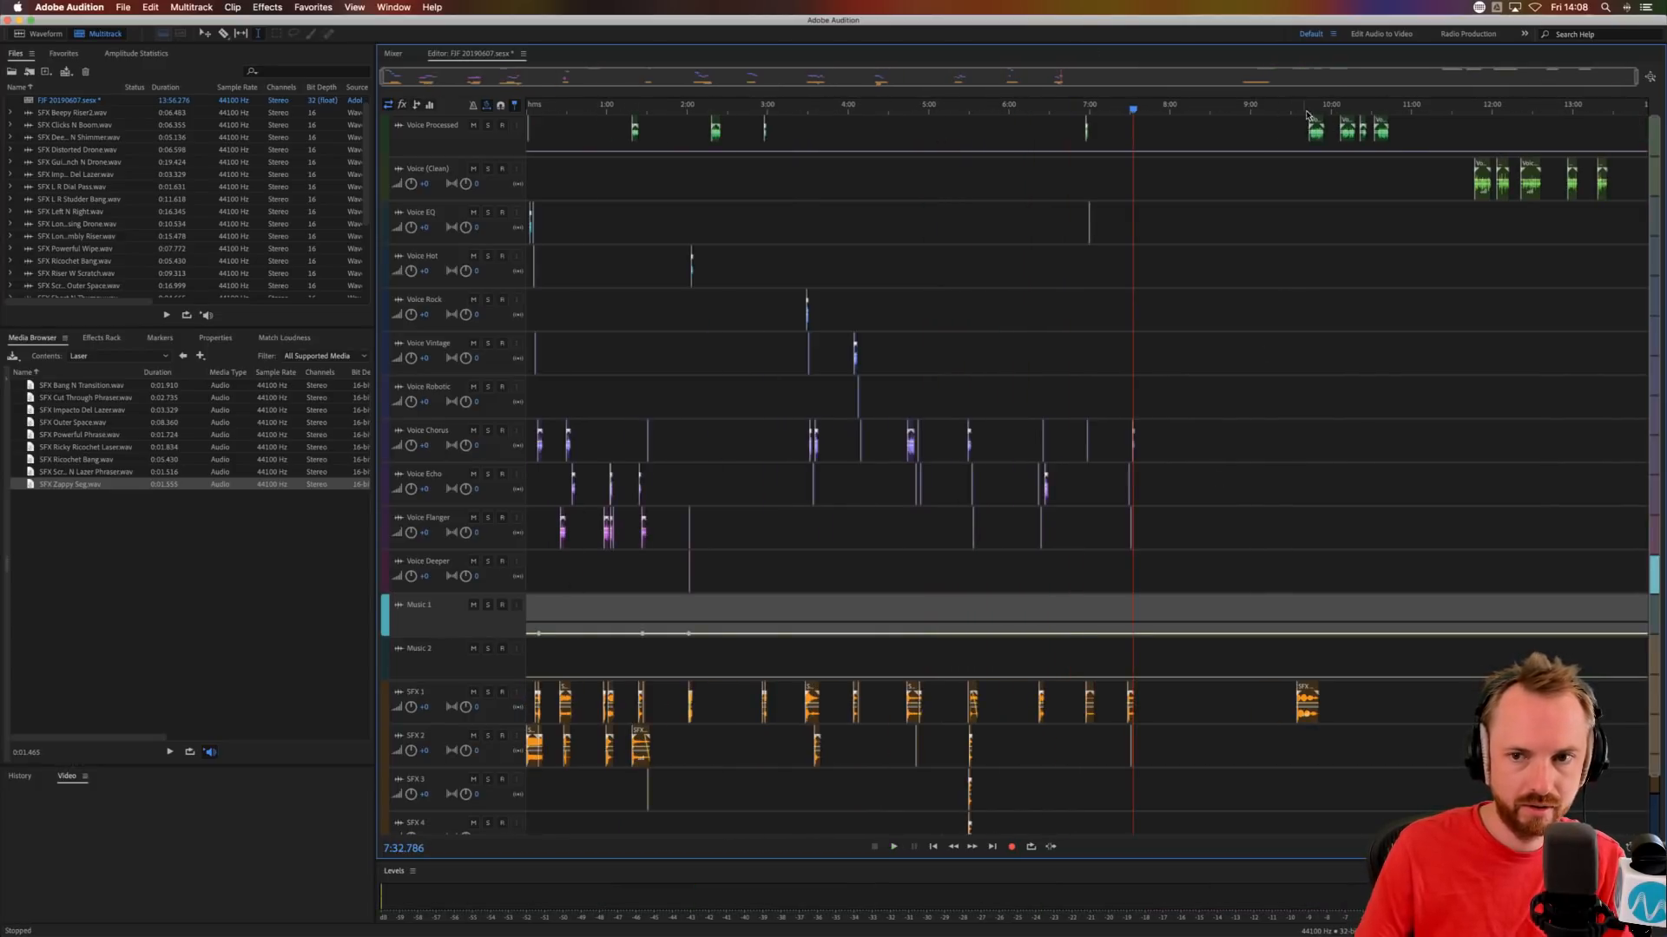
# Move the next Voice Processed phrase to Voice Robotic at about 8:20.2 and SFX Scratch into Outer Space to about 8:22.7.
pyautogui.moveTo(1315, 124); pyautogui.dragTo(1218, 132)
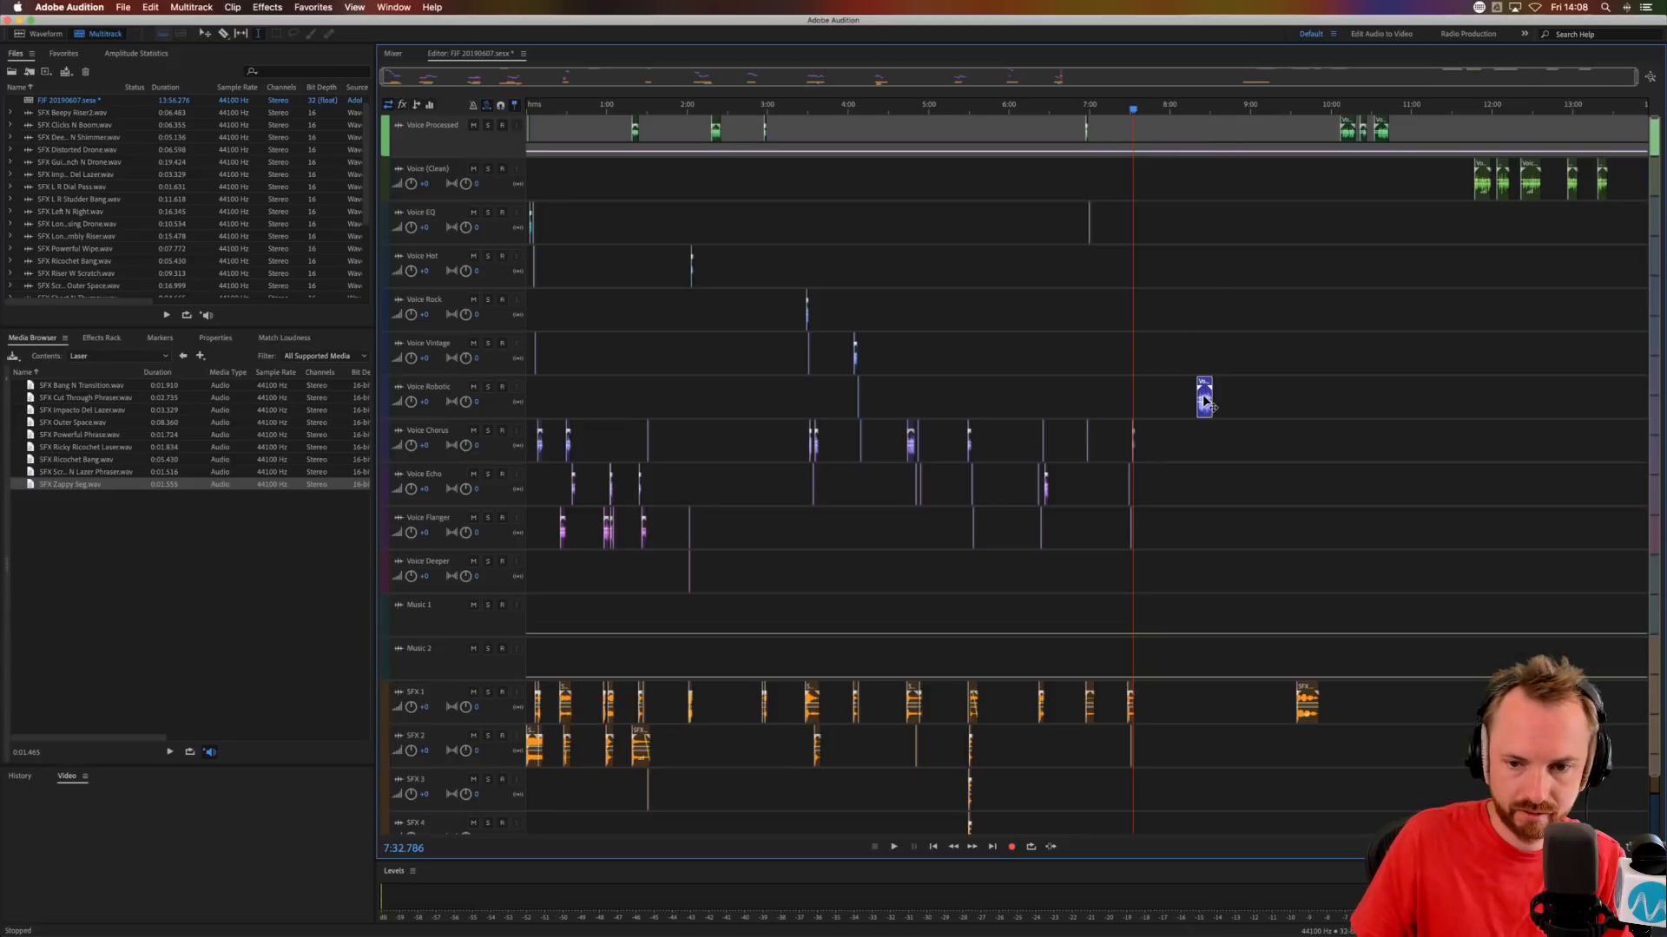
pyautogui.moveTo(1307, 686); pyautogui.dragTo(1213, 683)
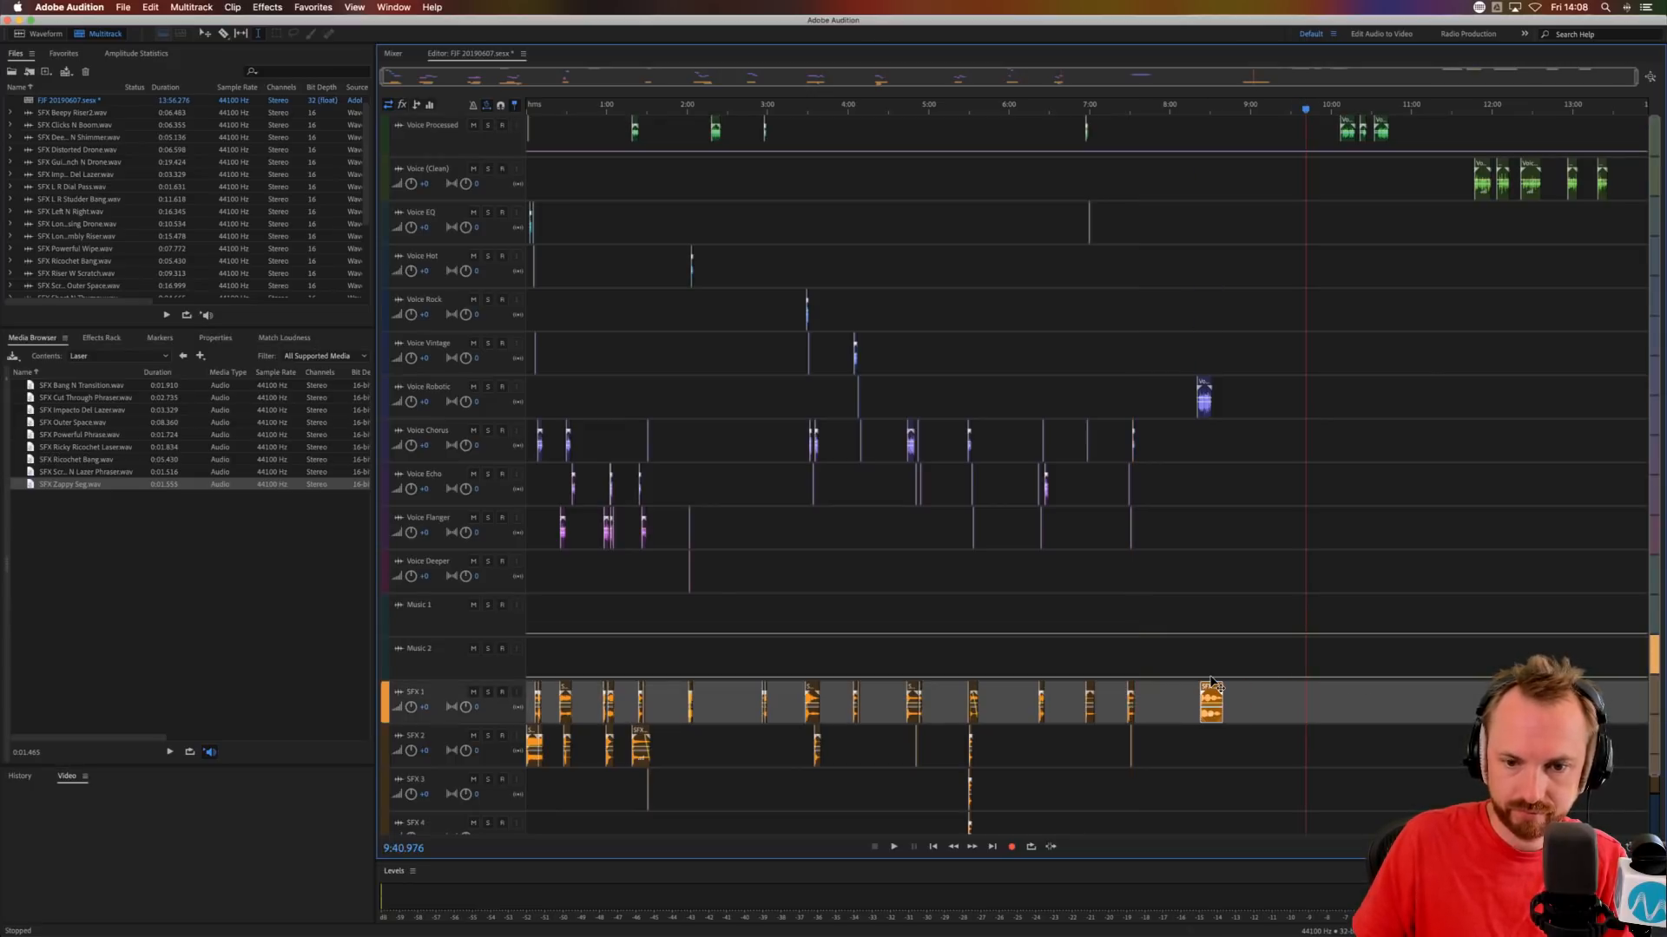
pyautogui.click(1194, 594)
# Audition the Voice Robotic phrase and move SFX Scratch into Outer Space earlier to start at about 8:21.2.
pyautogui.scroll(5, 1200, 109)
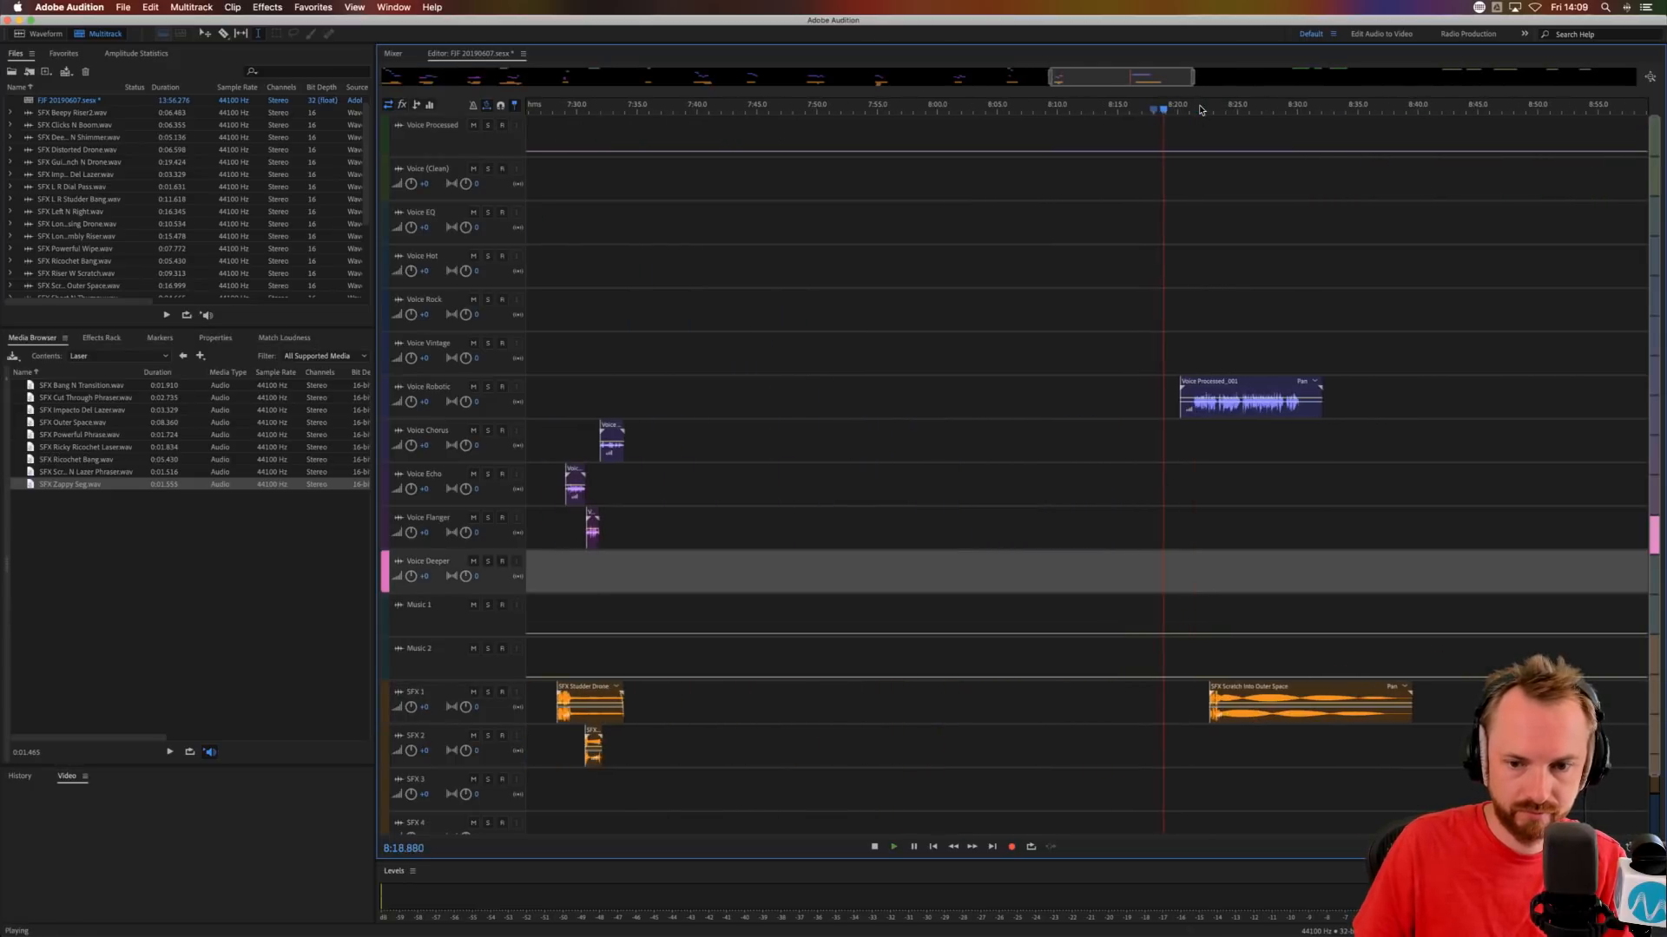
pyautogui.click(1195, 399)
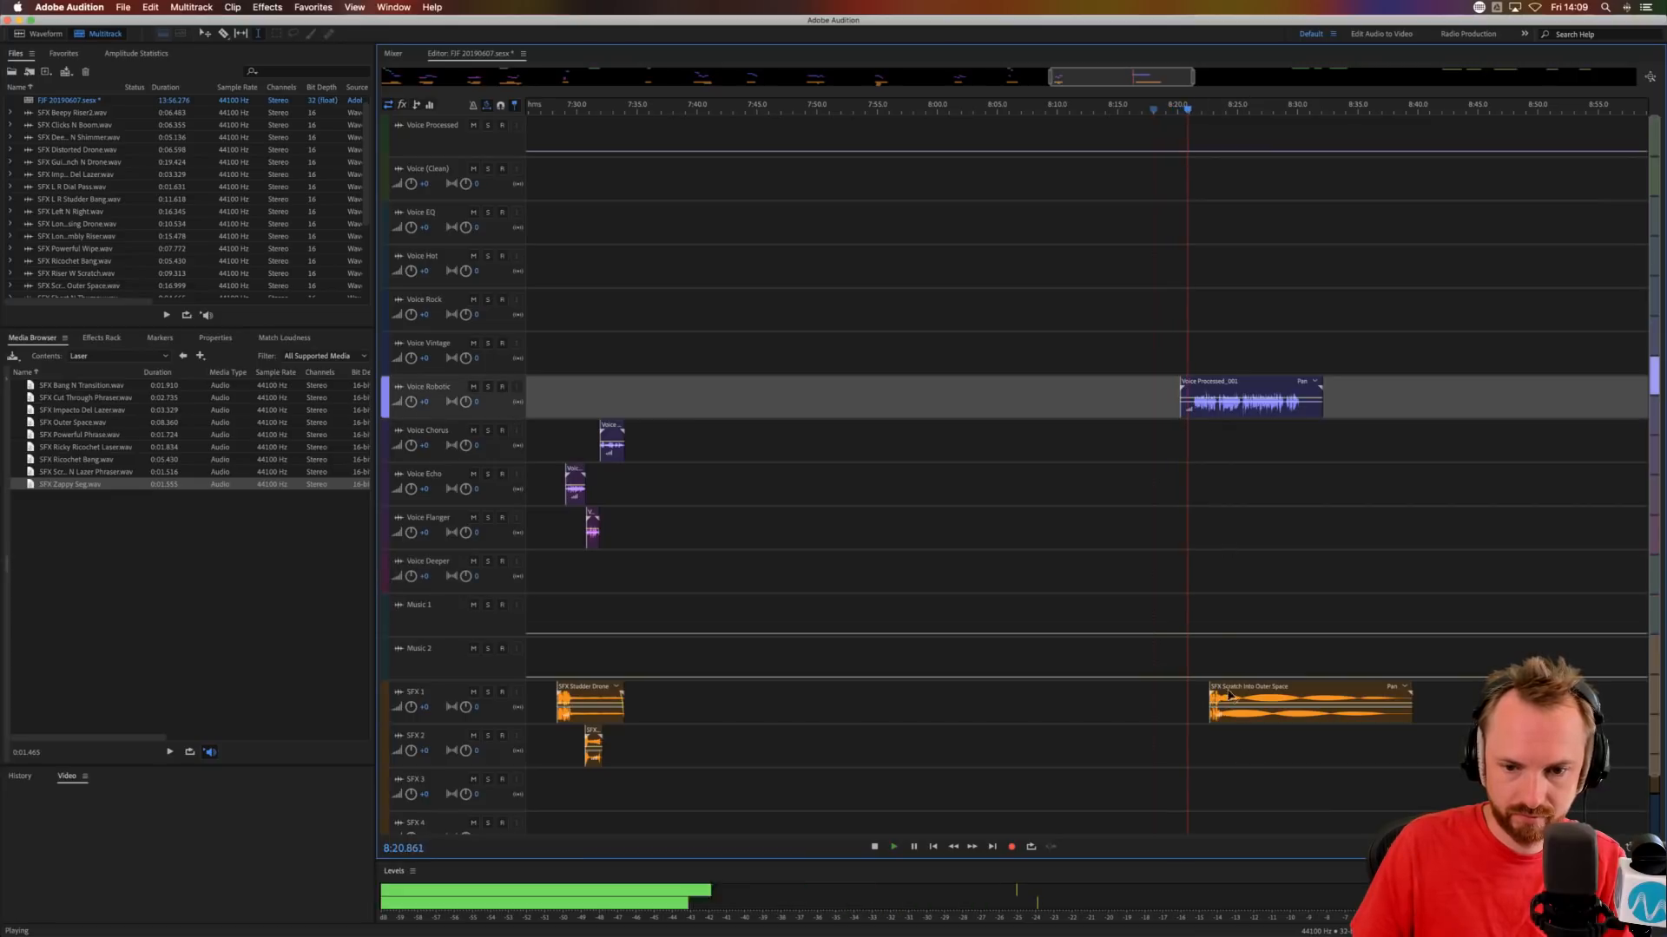
pyautogui.moveTo(1226, 685); pyautogui.dragTo(1208, 694)
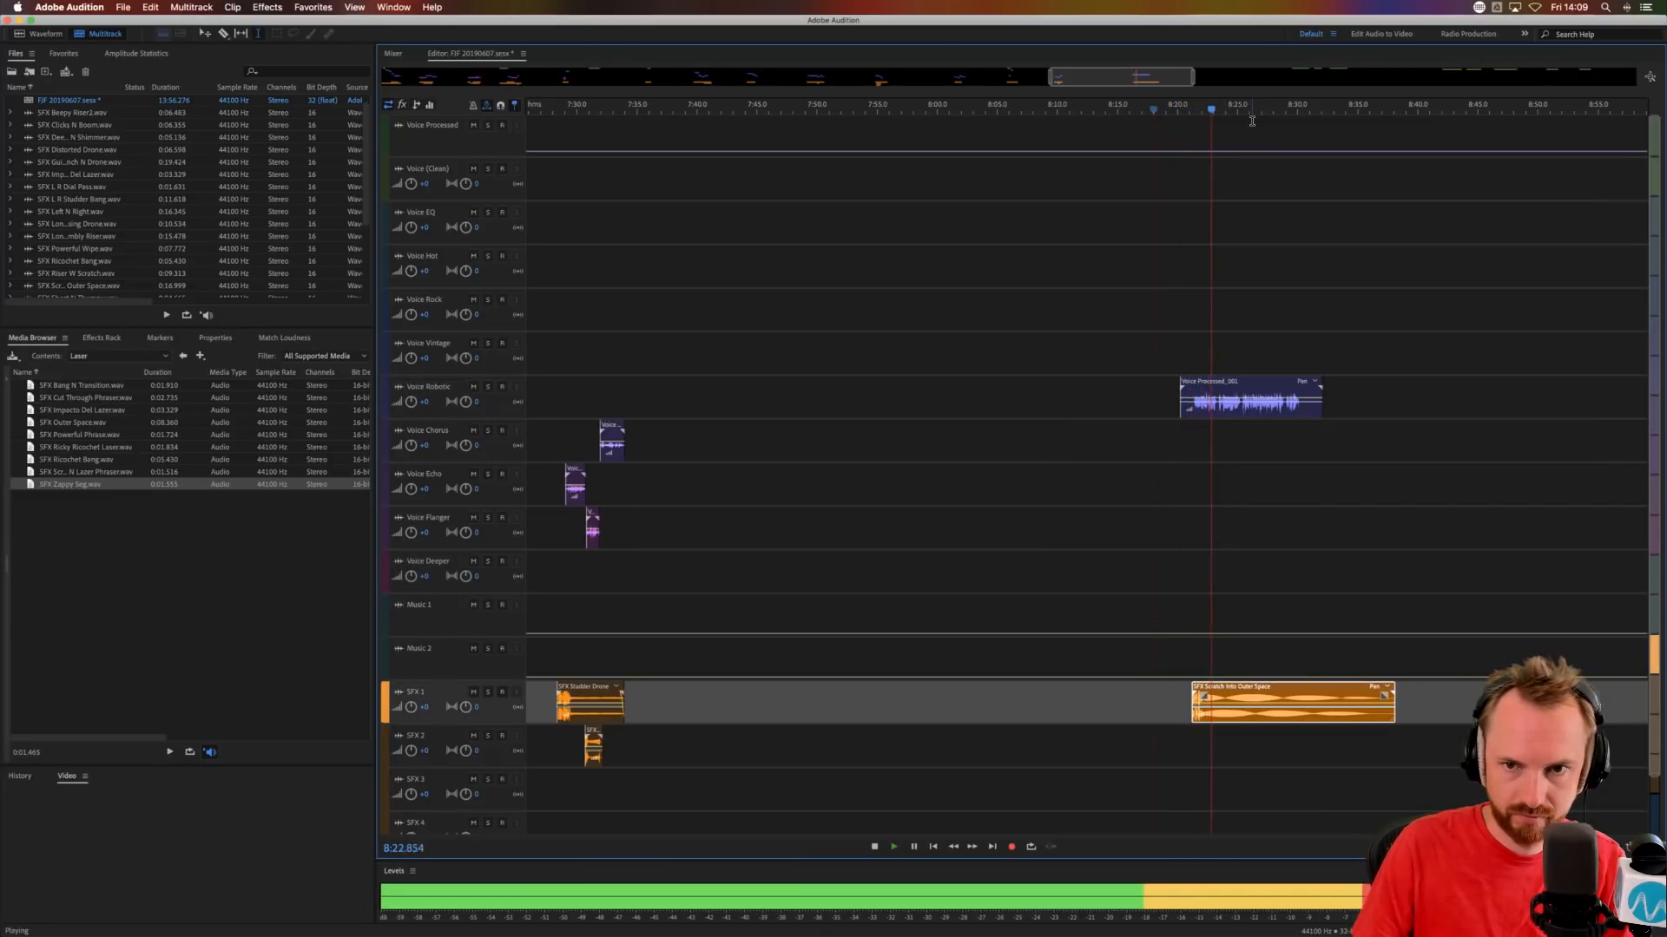
# Move the Voice Robotic phrase to Voice Chorus, trim its silent start to about 8:21.6 and audition it.
pyautogui.scroll(5, 1251, 120)
pyautogui.moveTo(1065, 381); pyautogui.dragTo(897, 453)
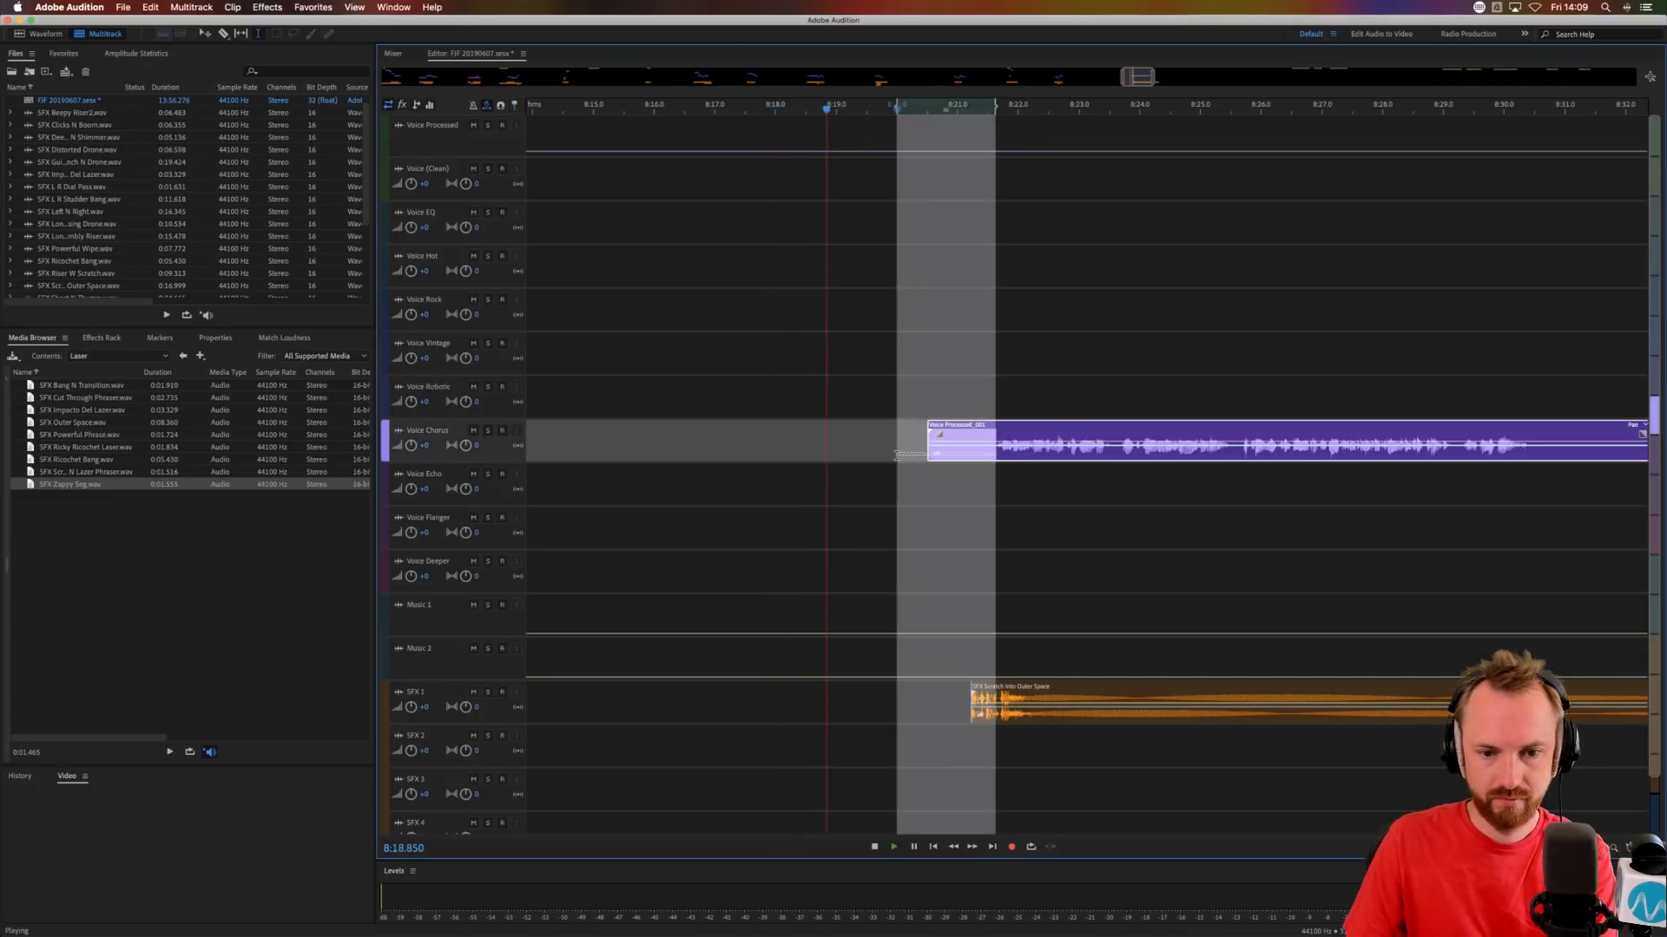
pyautogui.press('Delete')
pyautogui.click(933, 494)
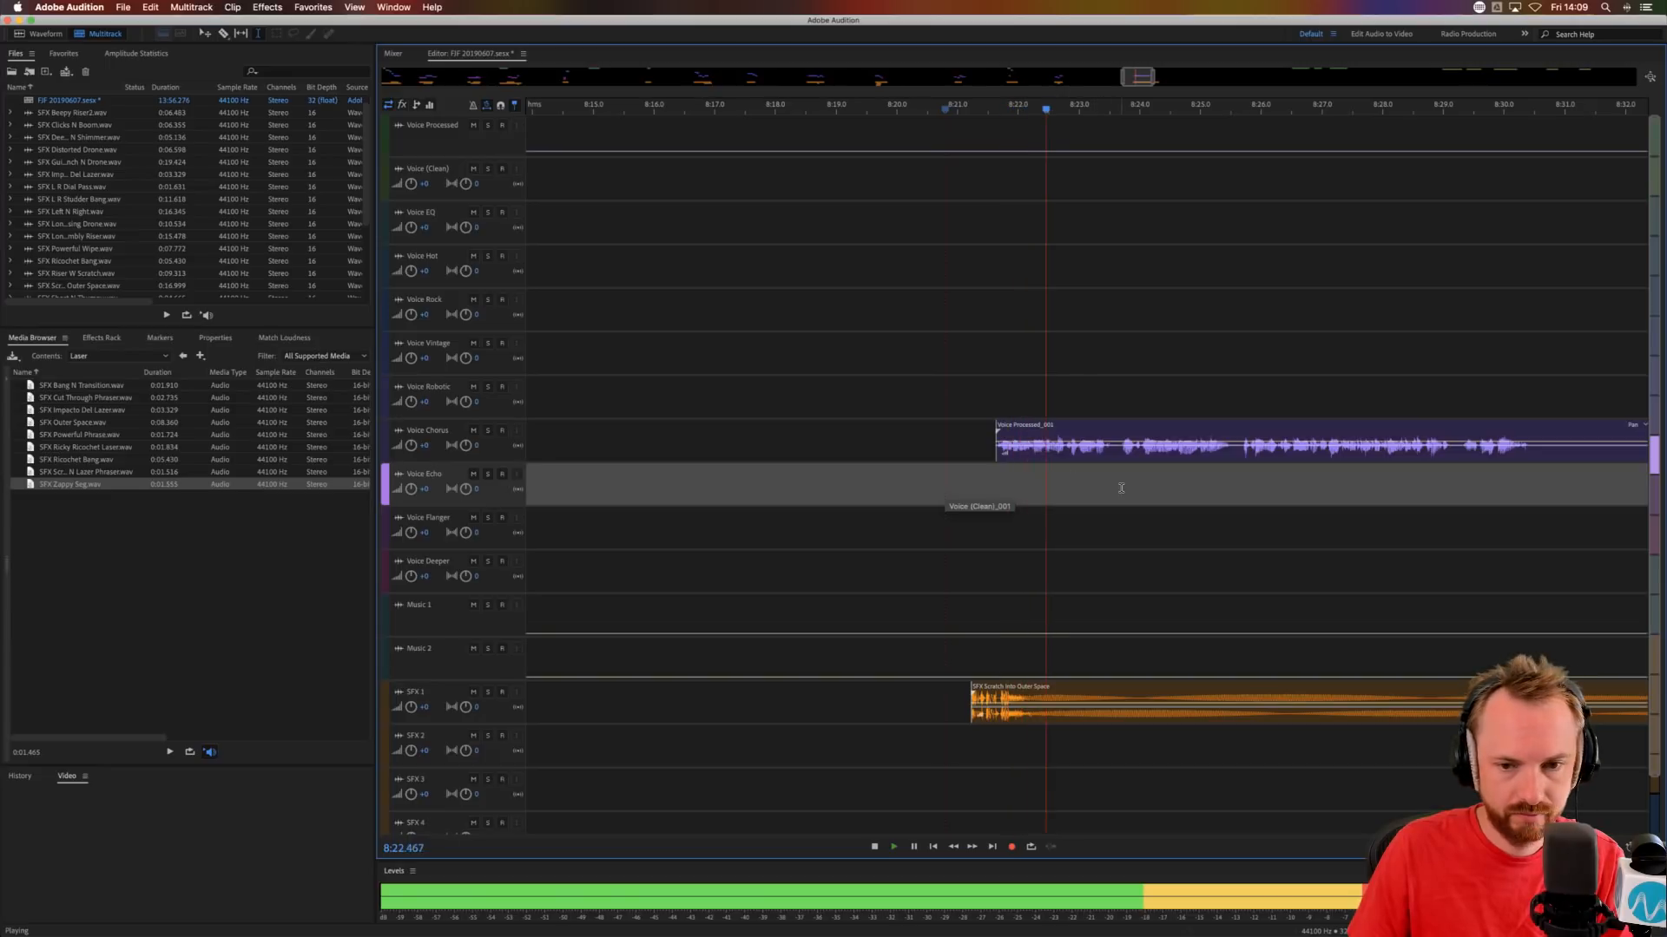
pyautogui.press('space')
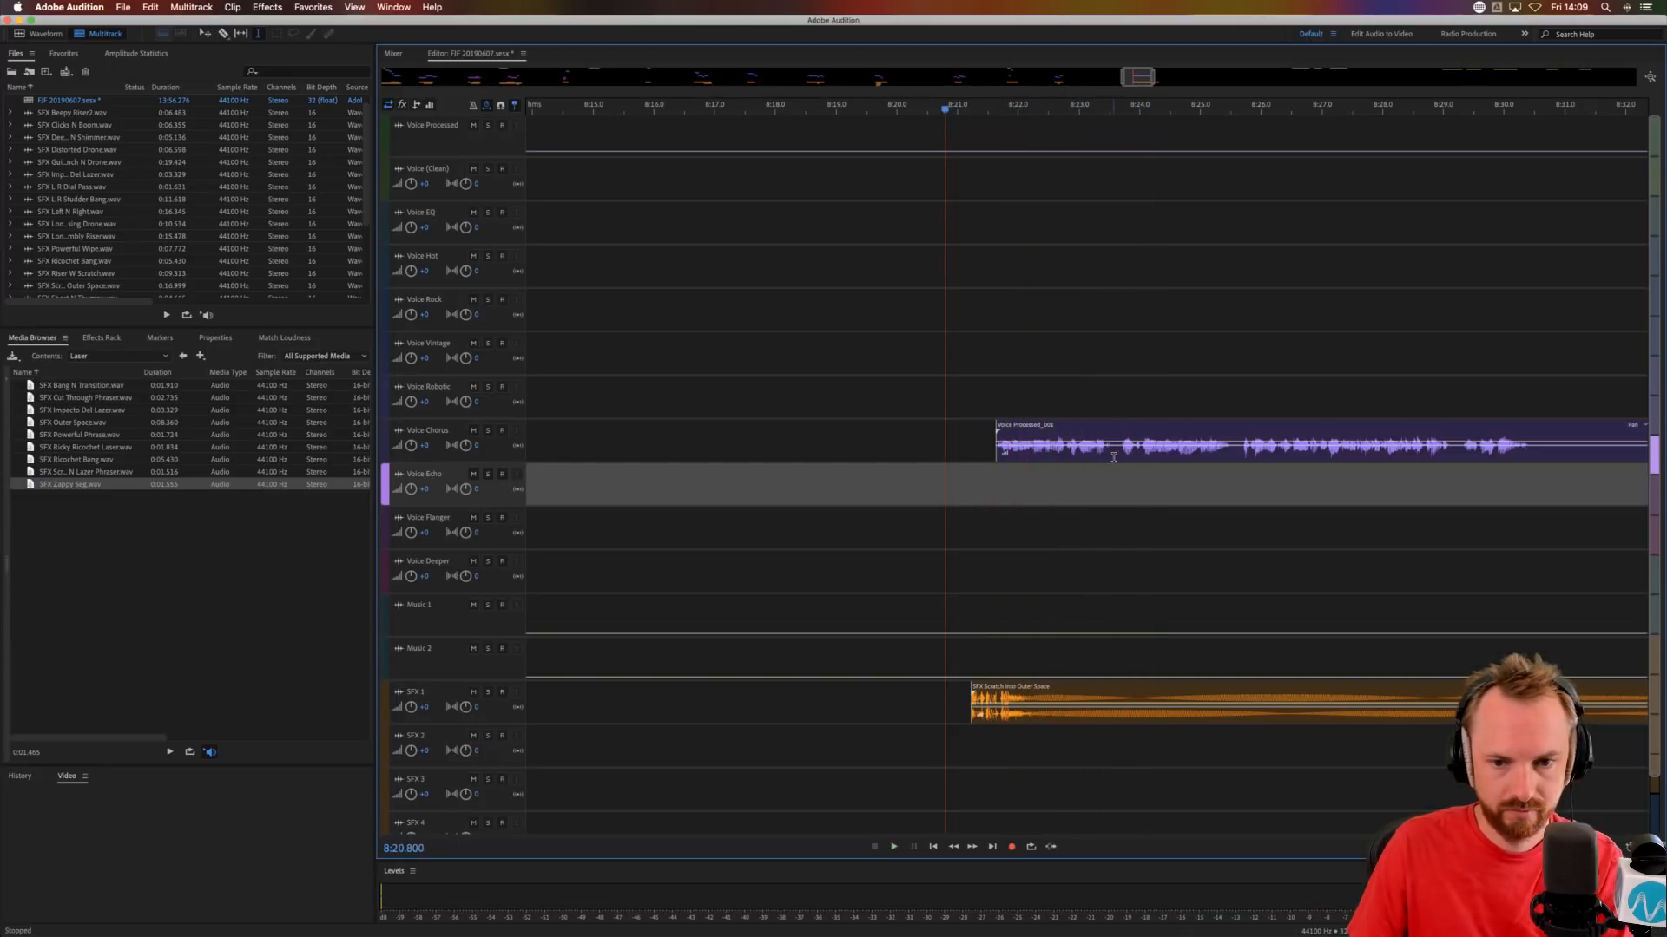
# Split the Voice Chorus phrase at about 8:23.5, move the second part to Voice Echo and audition the transition.
pyautogui.click(1114, 447)
pyautogui.press('super+k')
pyautogui.click(1120, 492)
pyautogui.moveTo(1132, 426); pyautogui.dragTo(1092, 481)
pyautogui.click(1087, 488)
pyautogui.press('space')
pyautogui.click(1117, 483)
pyautogui.click(1100, 441)
pyautogui.press('space')
# Move the remaining phrase to Voice EQ at about 8:25.3, audition it and trim its silent end to about 8:30.1.
pyautogui.moveTo(1227, 498); pyautogui.dragTo(1294, 205)
pyautogui.press('Delete')
pyautogui.press('space')
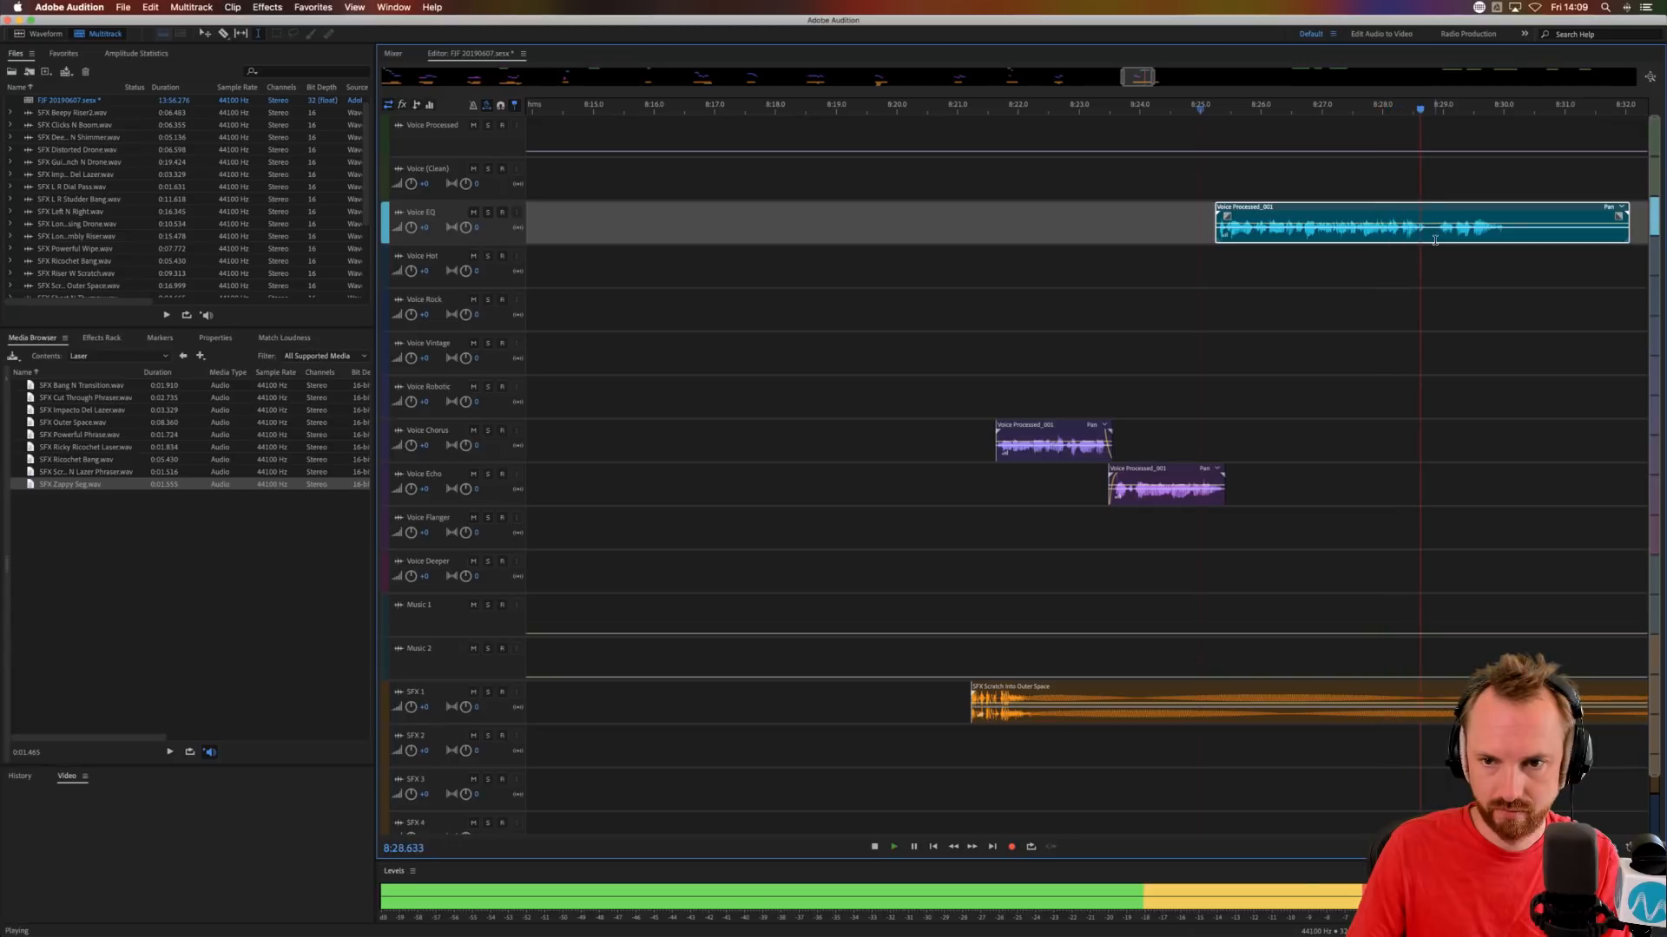
pyautogui.press('space')
pyautogui.moveTo(1510, 239); pyautogui.dragTo(1653, 239)
pyautogui.press('Delete')
# Copy the end of the Voice EQ phrase from about 8:28.9 to Voice Vintage, nudge the copy slightly earlier and audition it.
pyautogui.moveTo(1422, 234); pyautogui.dragTo(1548, 236)
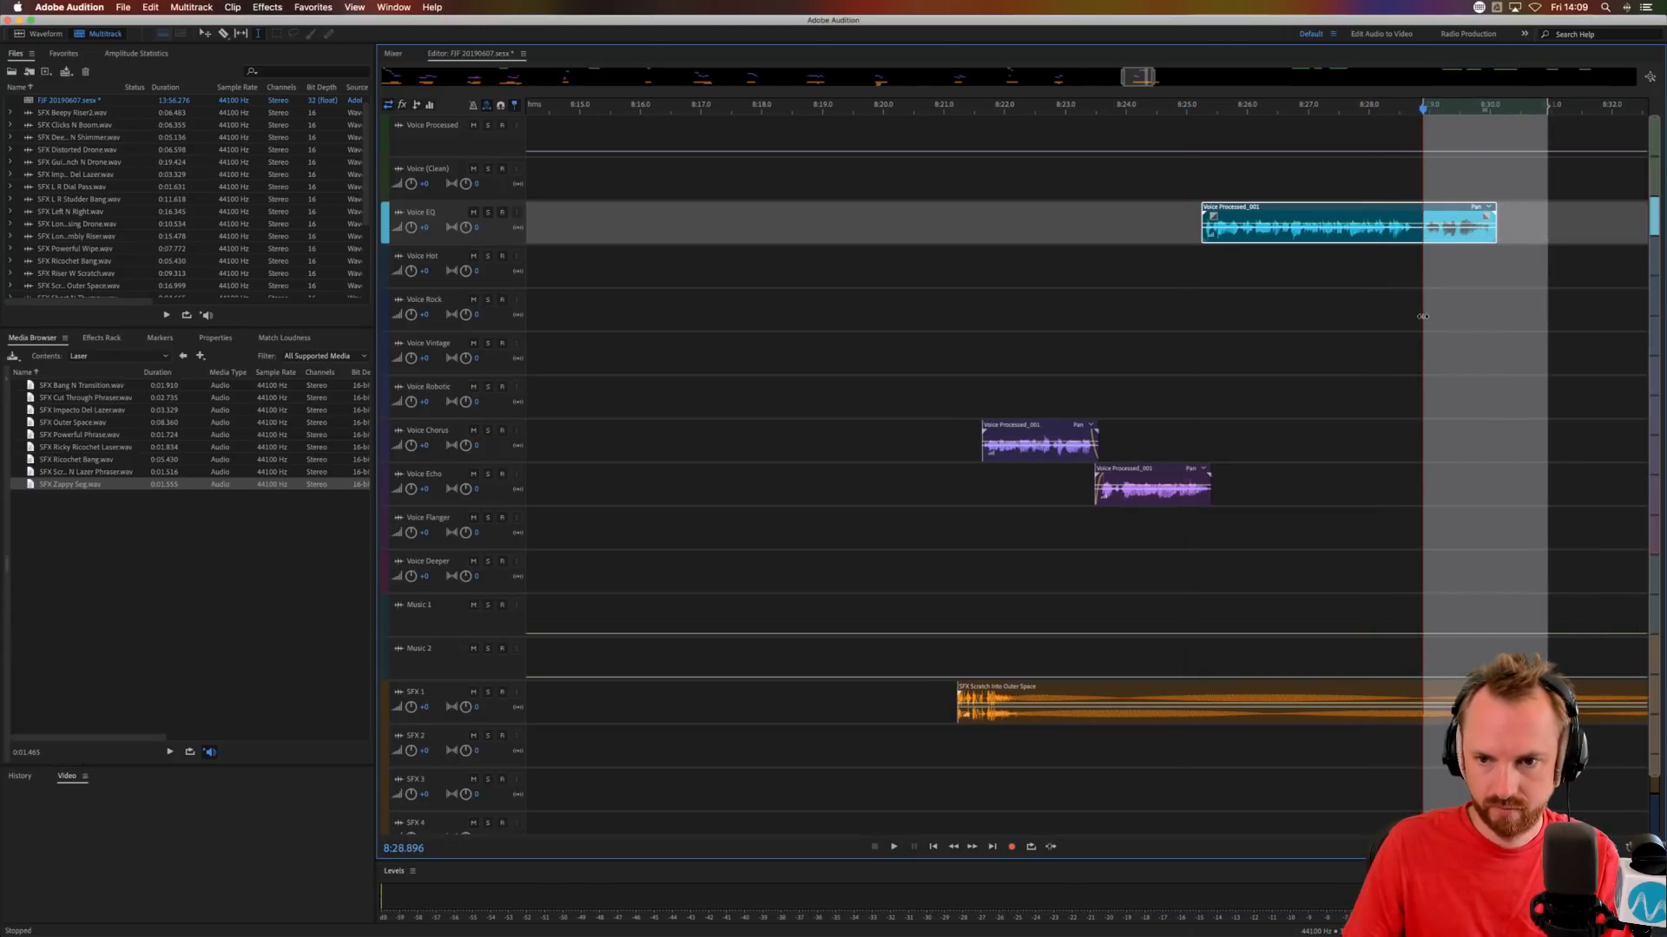
pyautogui.click(1423, 317)
pyautogui.press('super+v')
pyautogui.click(1410, 318)
pyautogui.press('space')
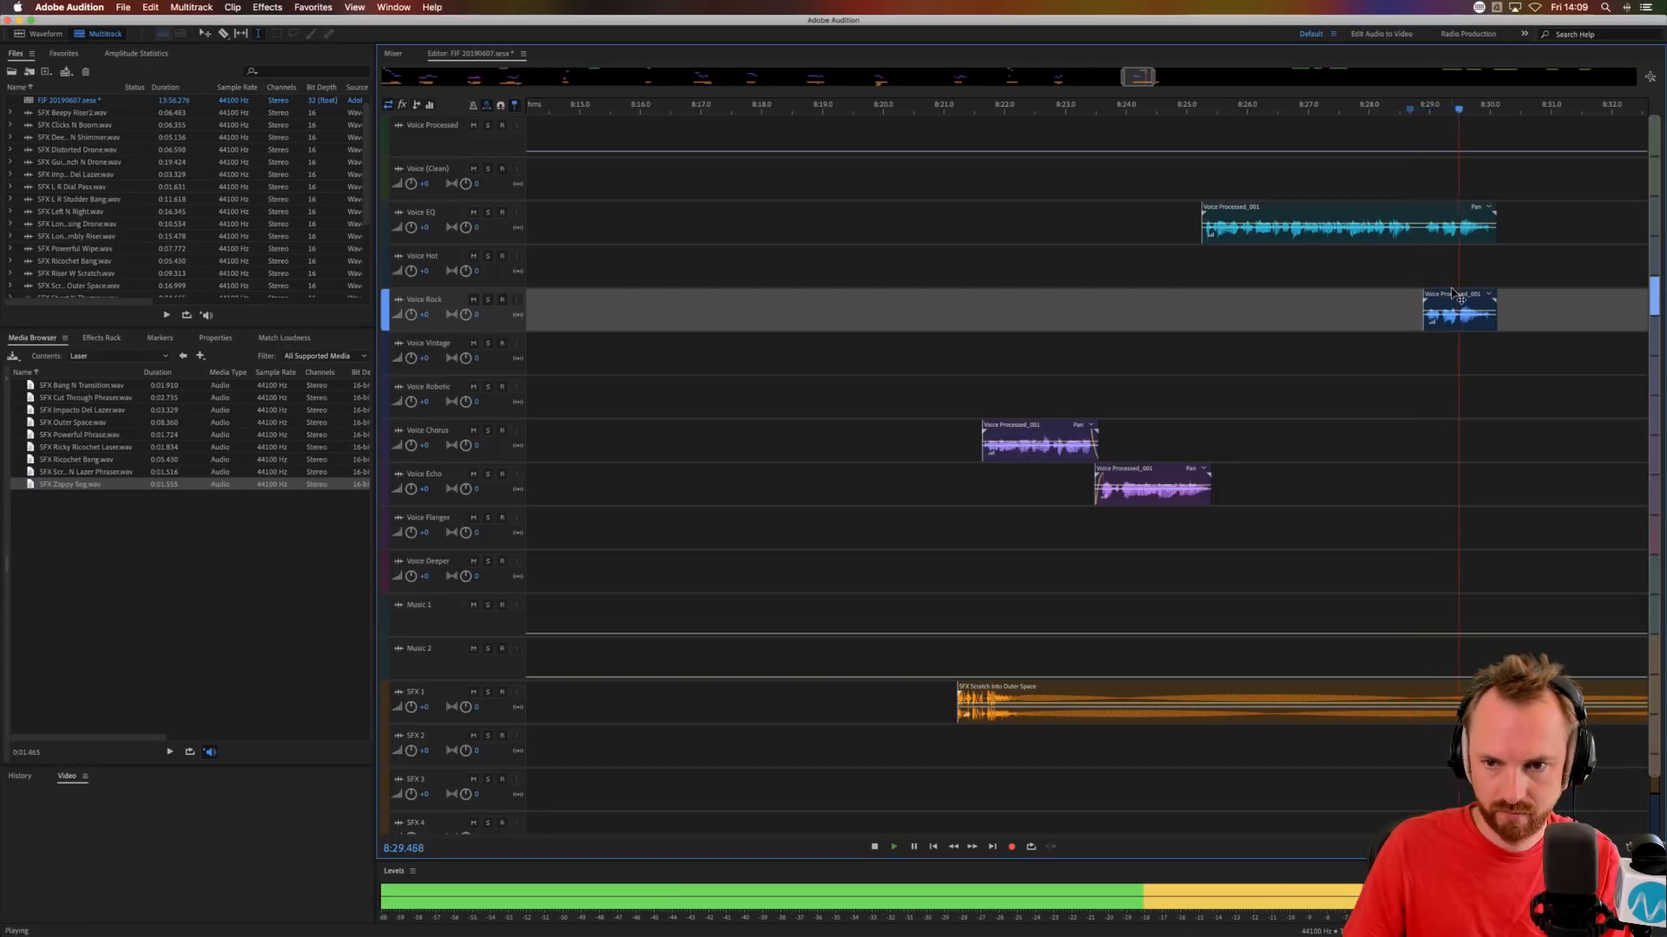
pyautogui.moveTo(1452, 293); pyautogui.dragTo(1446, 347)
pyautogui.press('space')
pyautogui.press('space')
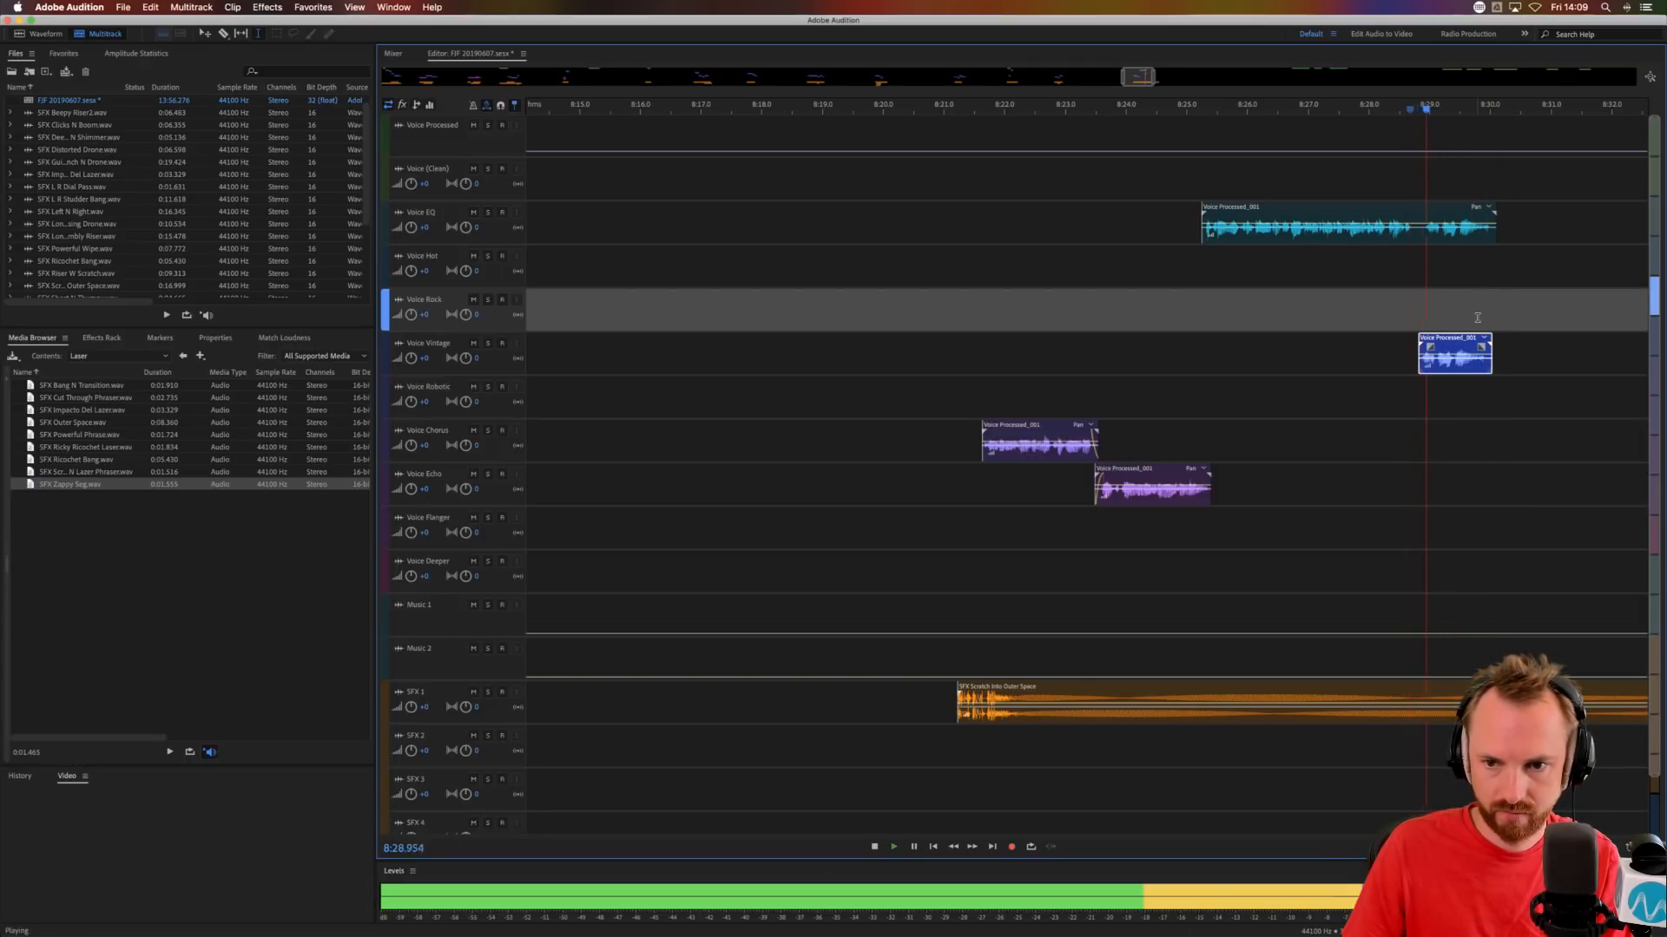
pyautogui.press('space')
# Place SFX L R Studder Bang on SFX 1 at about 9:45 and move the last three Voice Processed clips to about 12:40.
pyautogui.scroll(-4, 1504, 109)
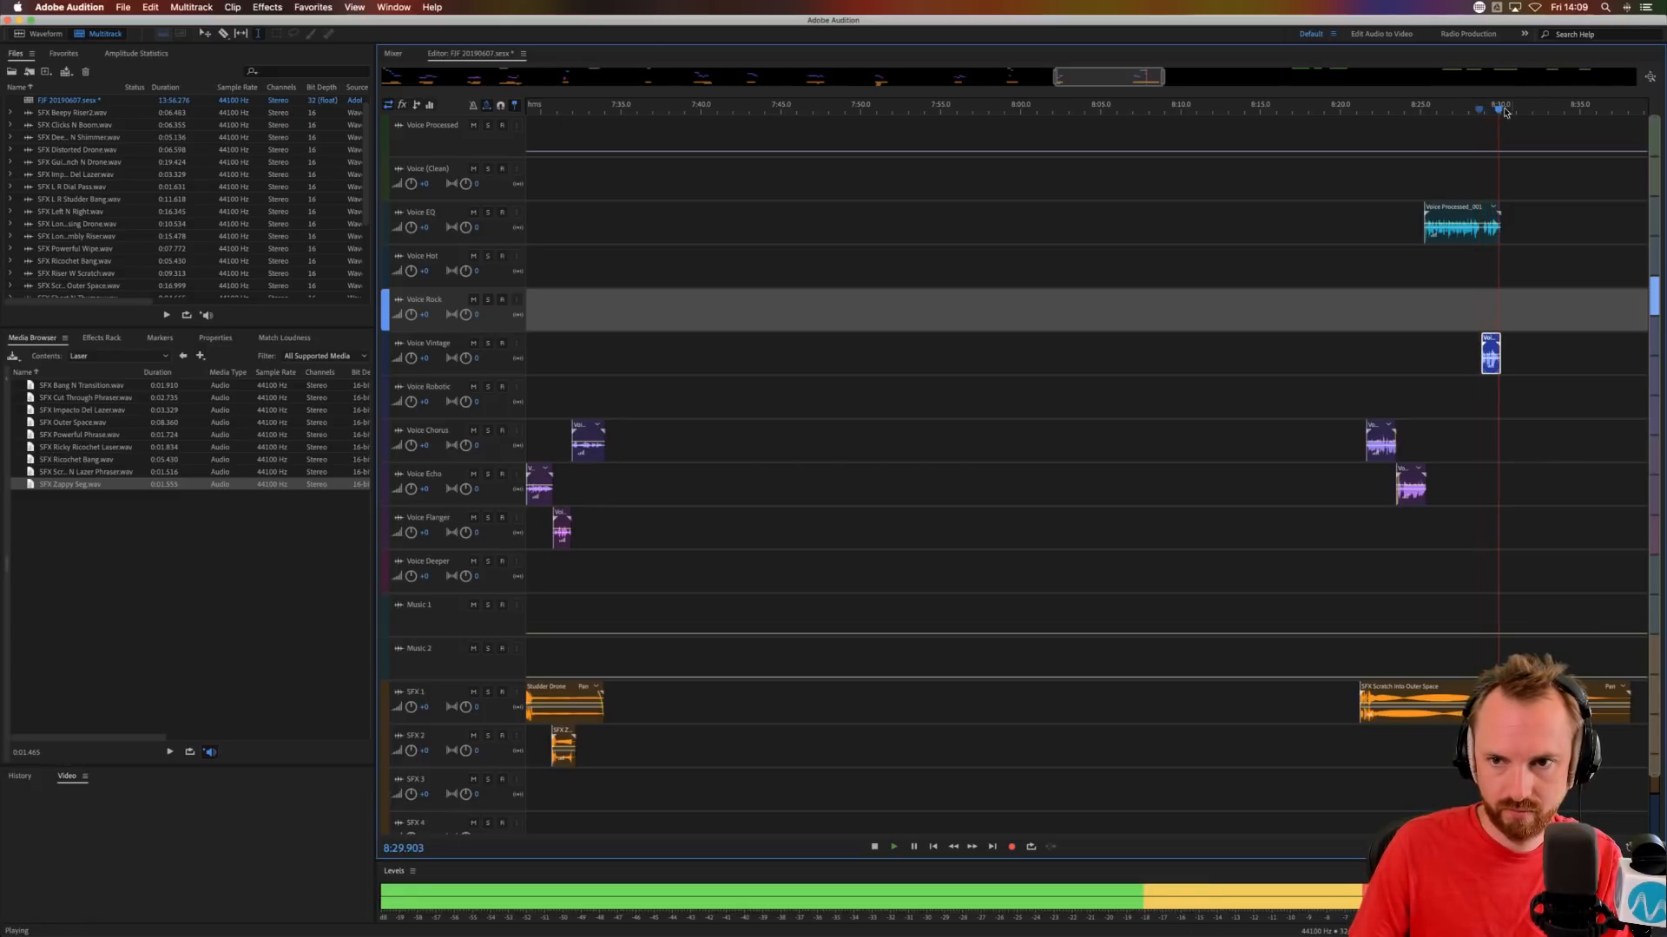
pyautogui.scroll(-8, 1504, 110)
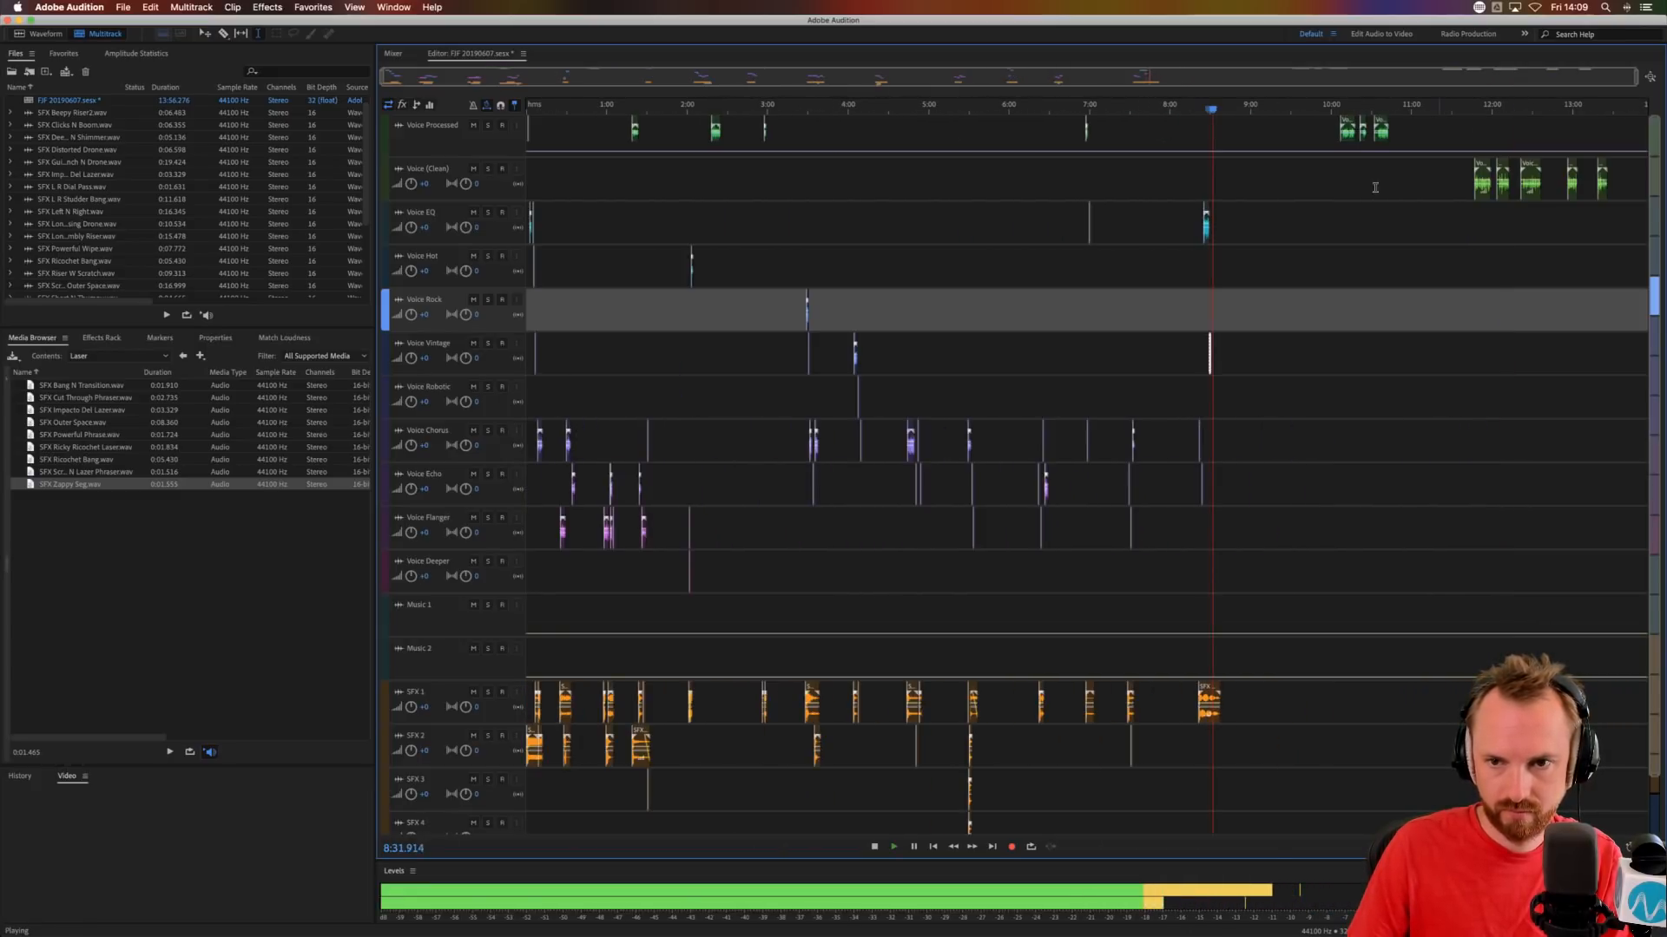
pyautogui.click(1339, 222)
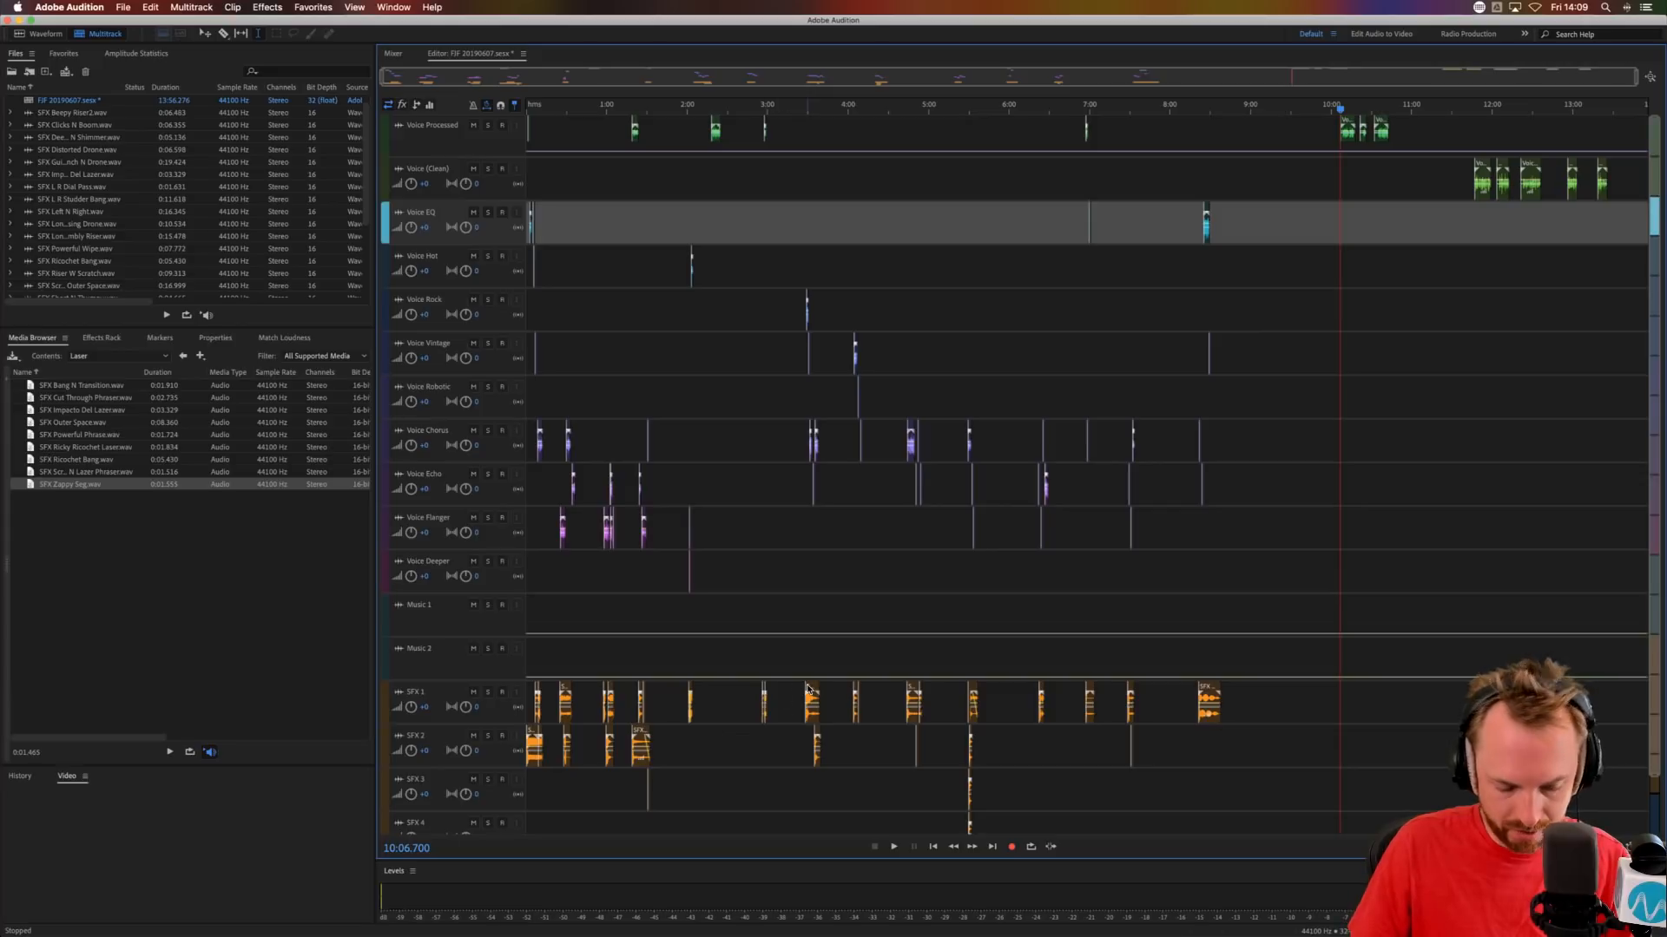
pyautogui.moveTo(807, 690); pyautogui.dragTo(1344, 675)
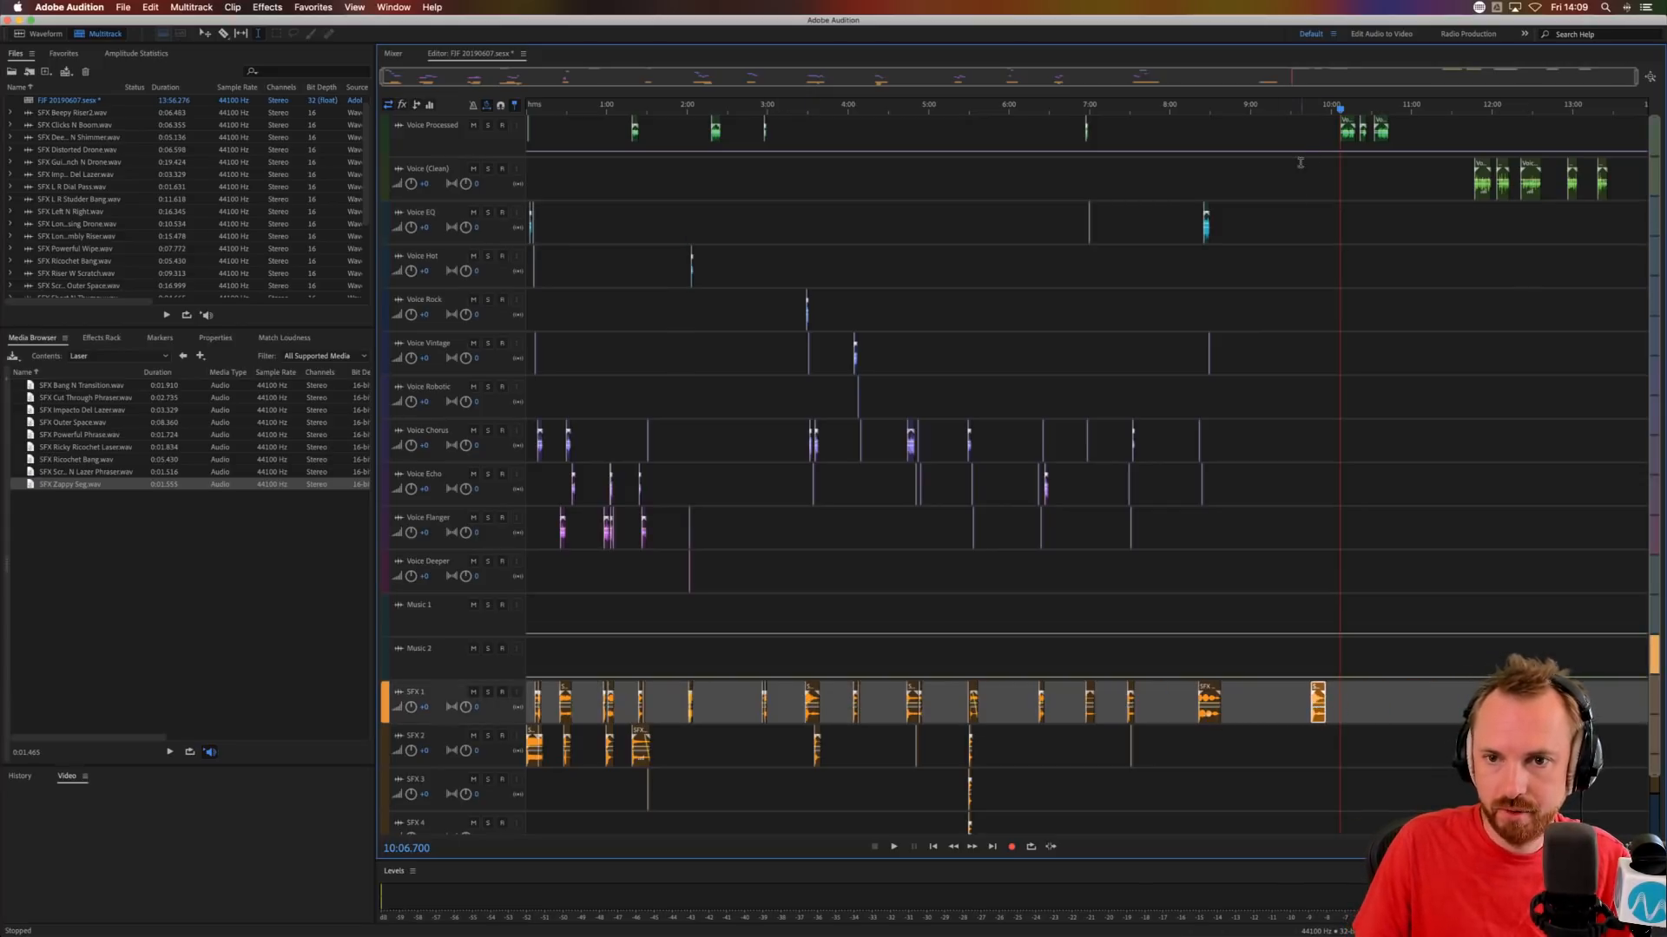
pyautogui.moveTo(1273, 132); pyautogui.dragTo(1558, 120)
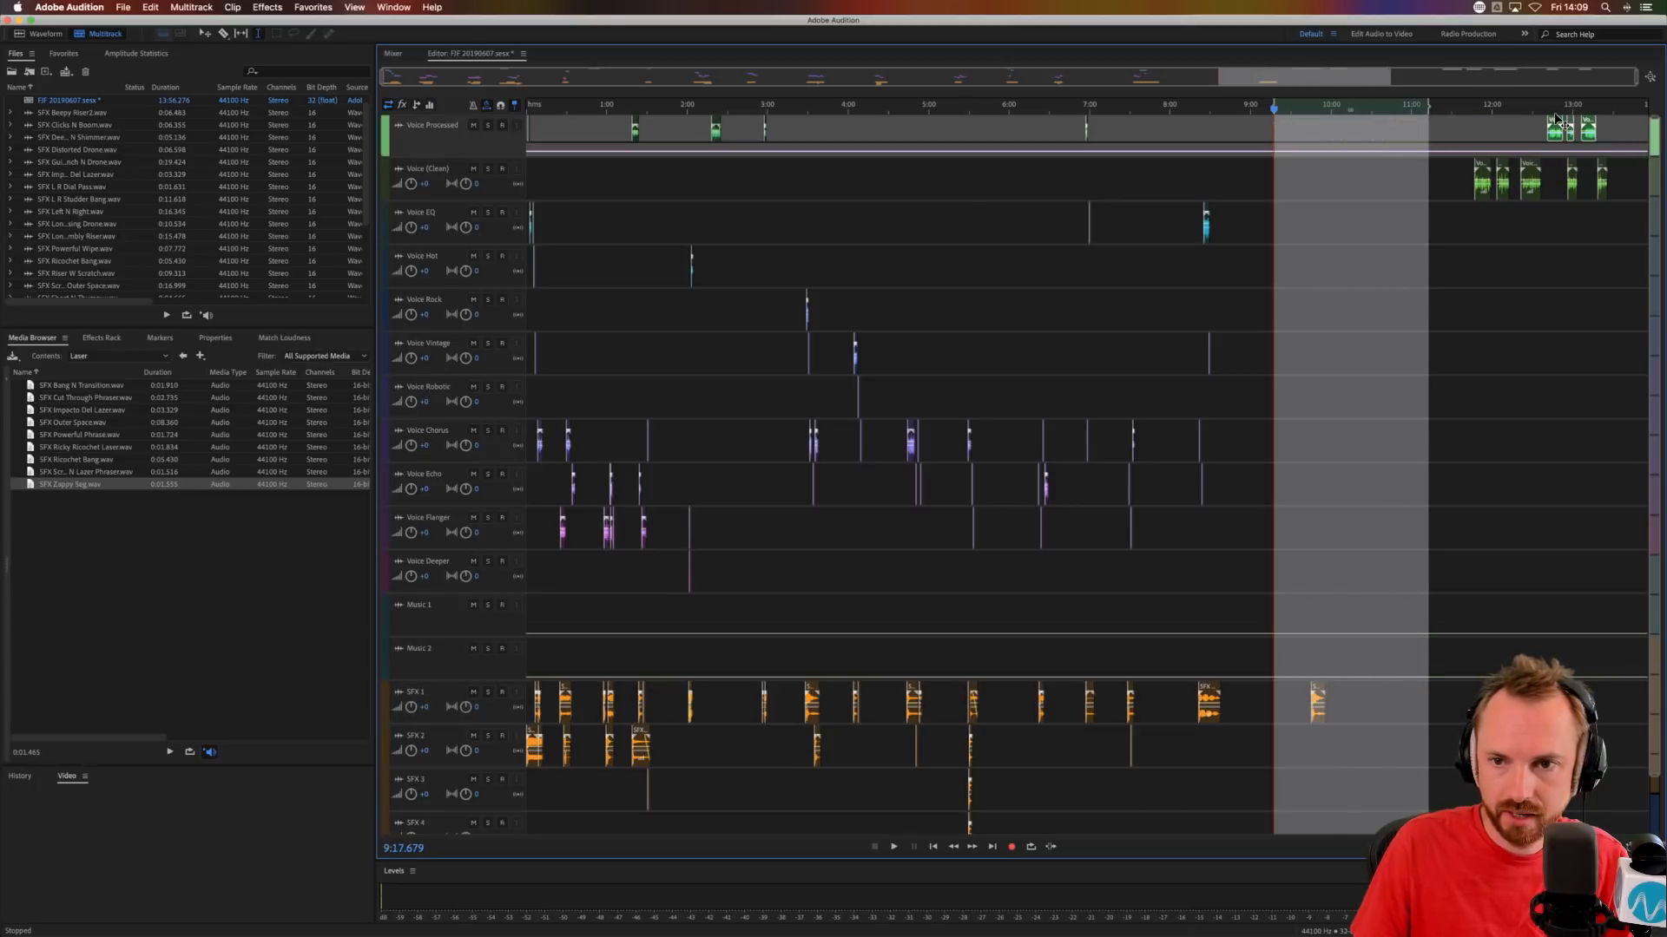
# Move the first Voice (Clean) phrase to Voice Echo at about 9:46 and audition it with the sound effect.
pyautogui.moveTo(1484, 183); pyautogui.dragTo(1312, 427)
pyautogui.click(1300, 431)
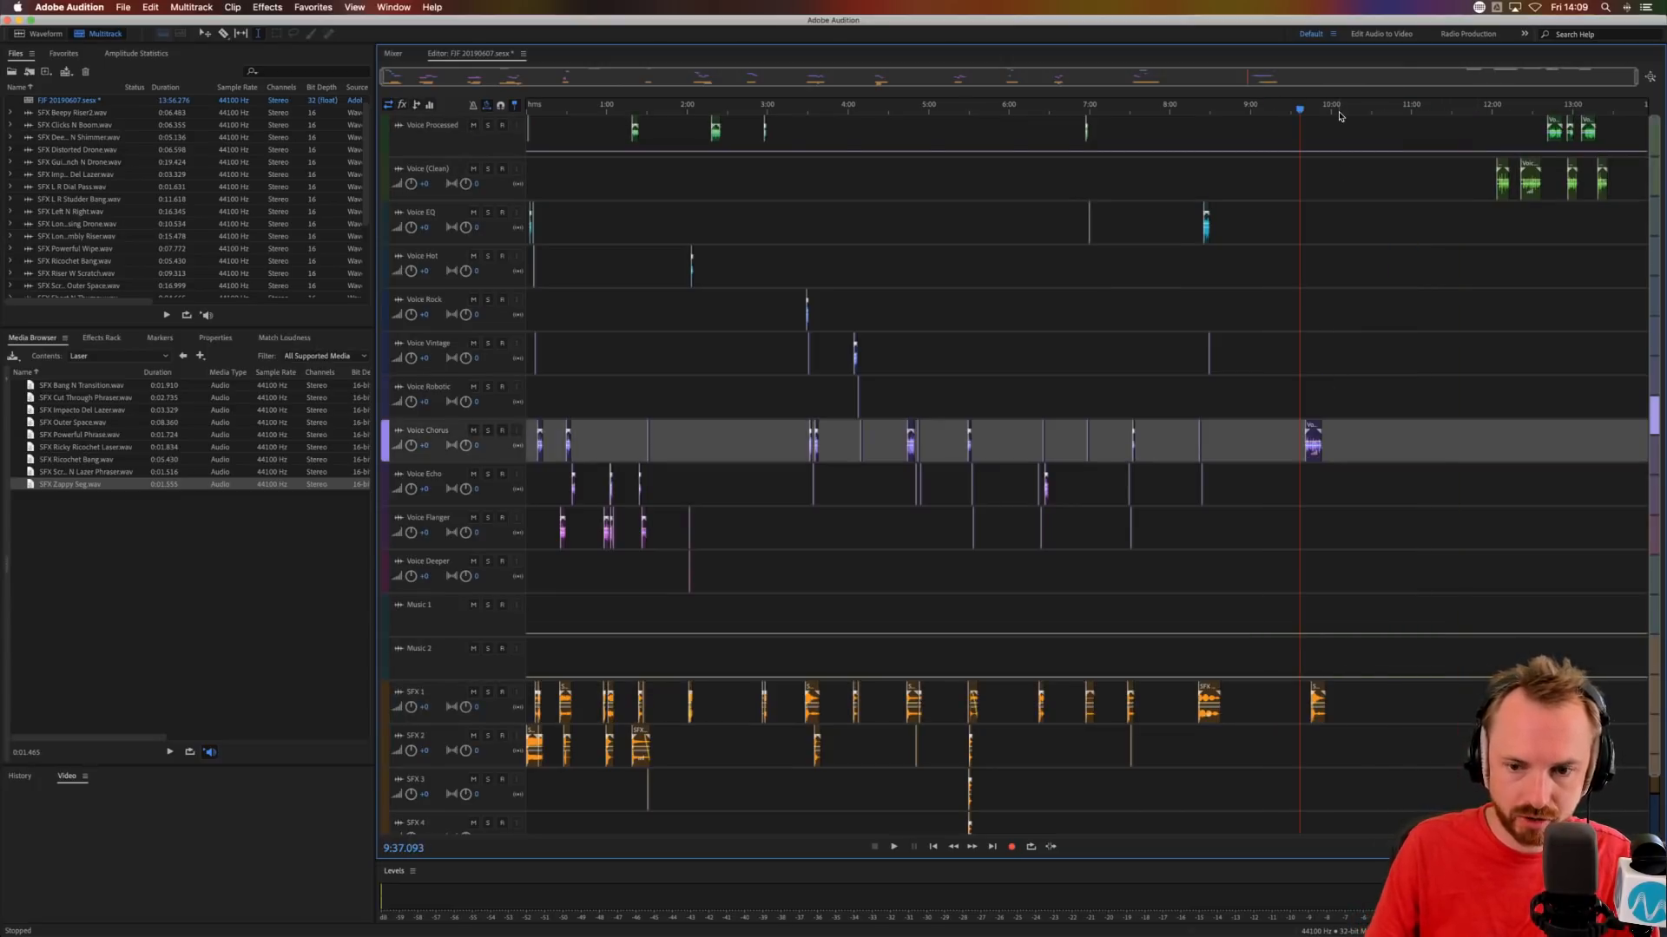
pyautogui.scroll(10, 1339, 115)
pyautogui.moveTo(945, 440); pyautogui.dragTo(1050, 477)
pyautogui.click(884, 486)
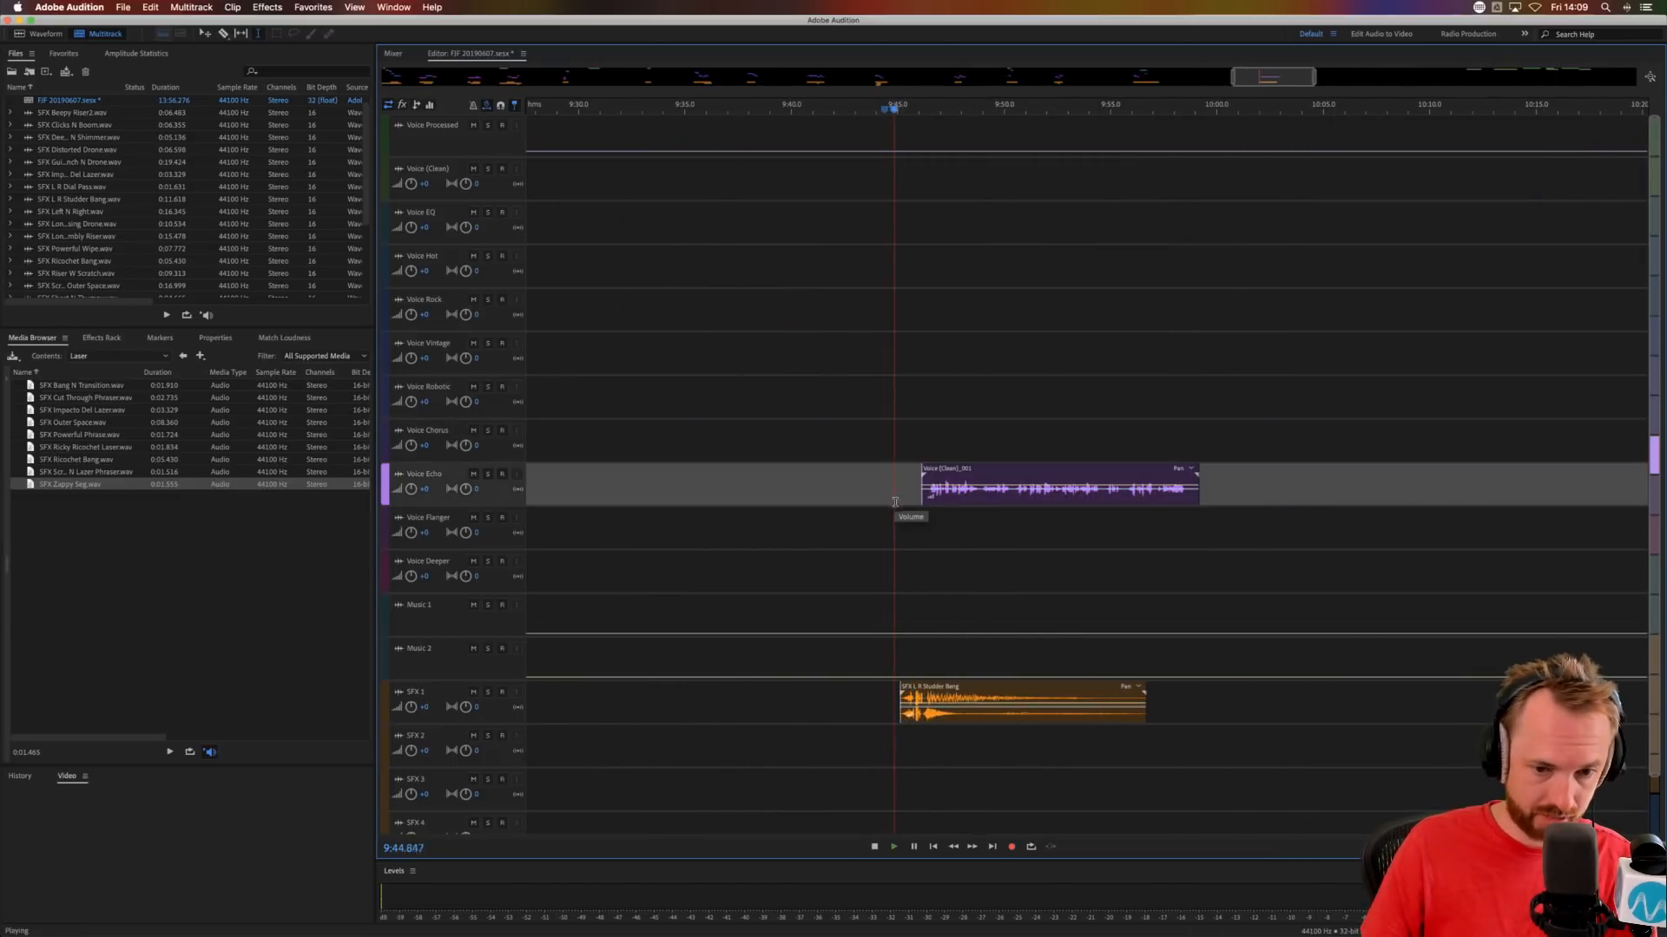
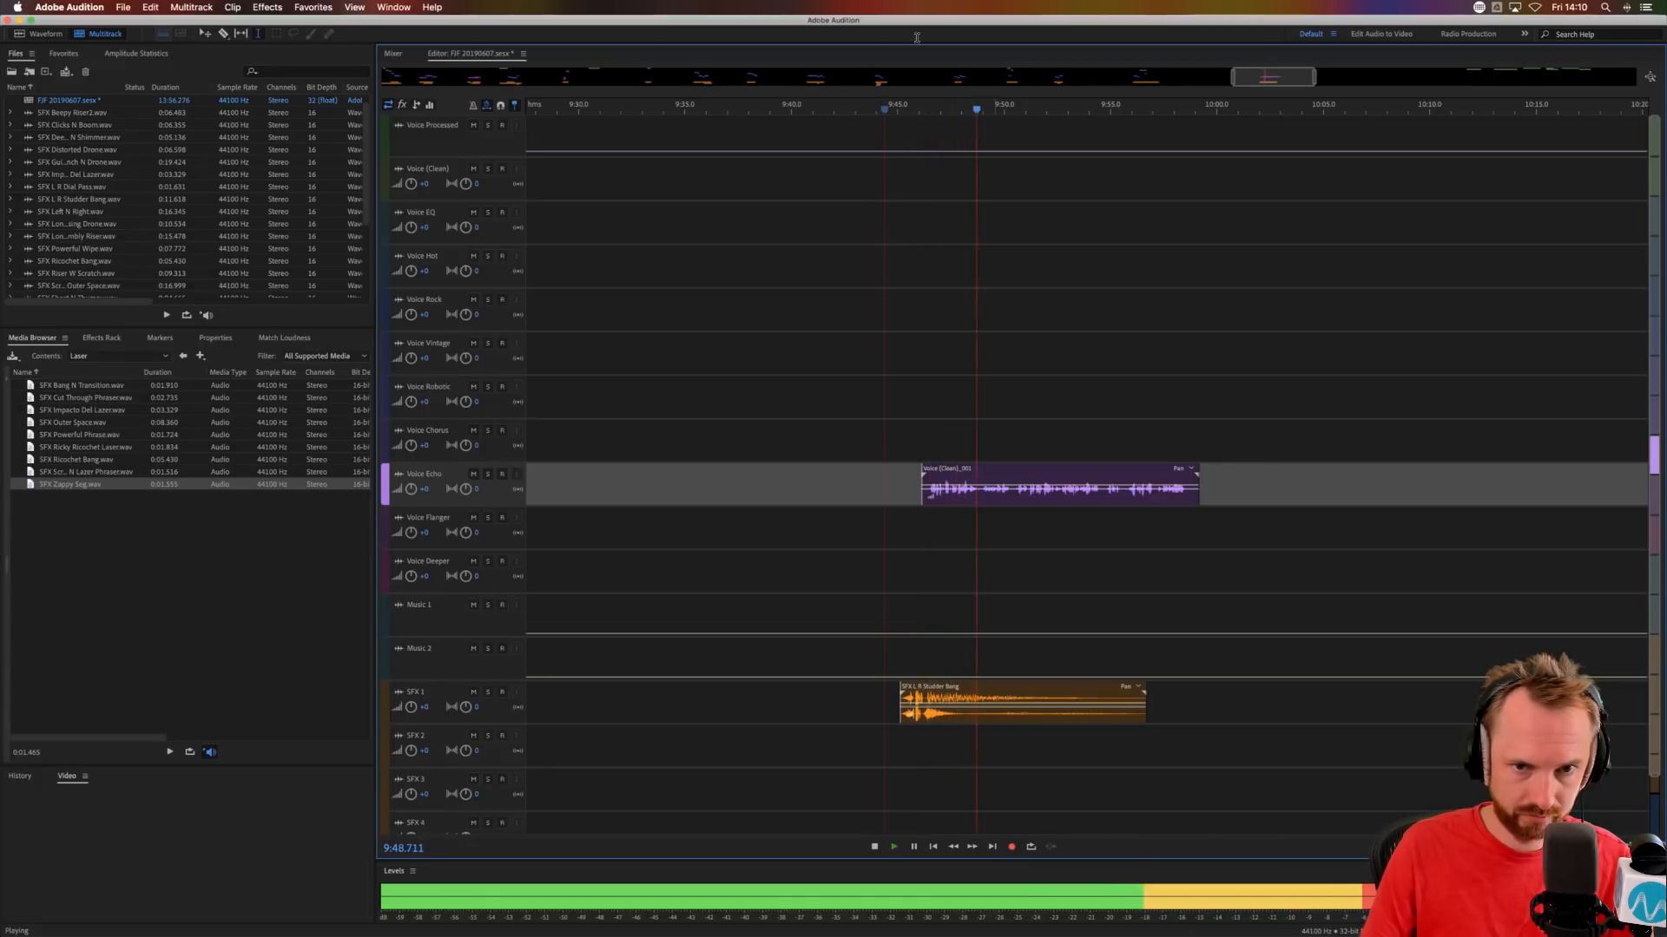
# Nudge the Voice Echo phrase about 0.1 s earlier to about 9:46.0 and audition it from about 9:47.7.
pyautogui.press('space')
pyautogui.scroll(5, 964, 107)
pyautogui.scroll(2, 962, 107)
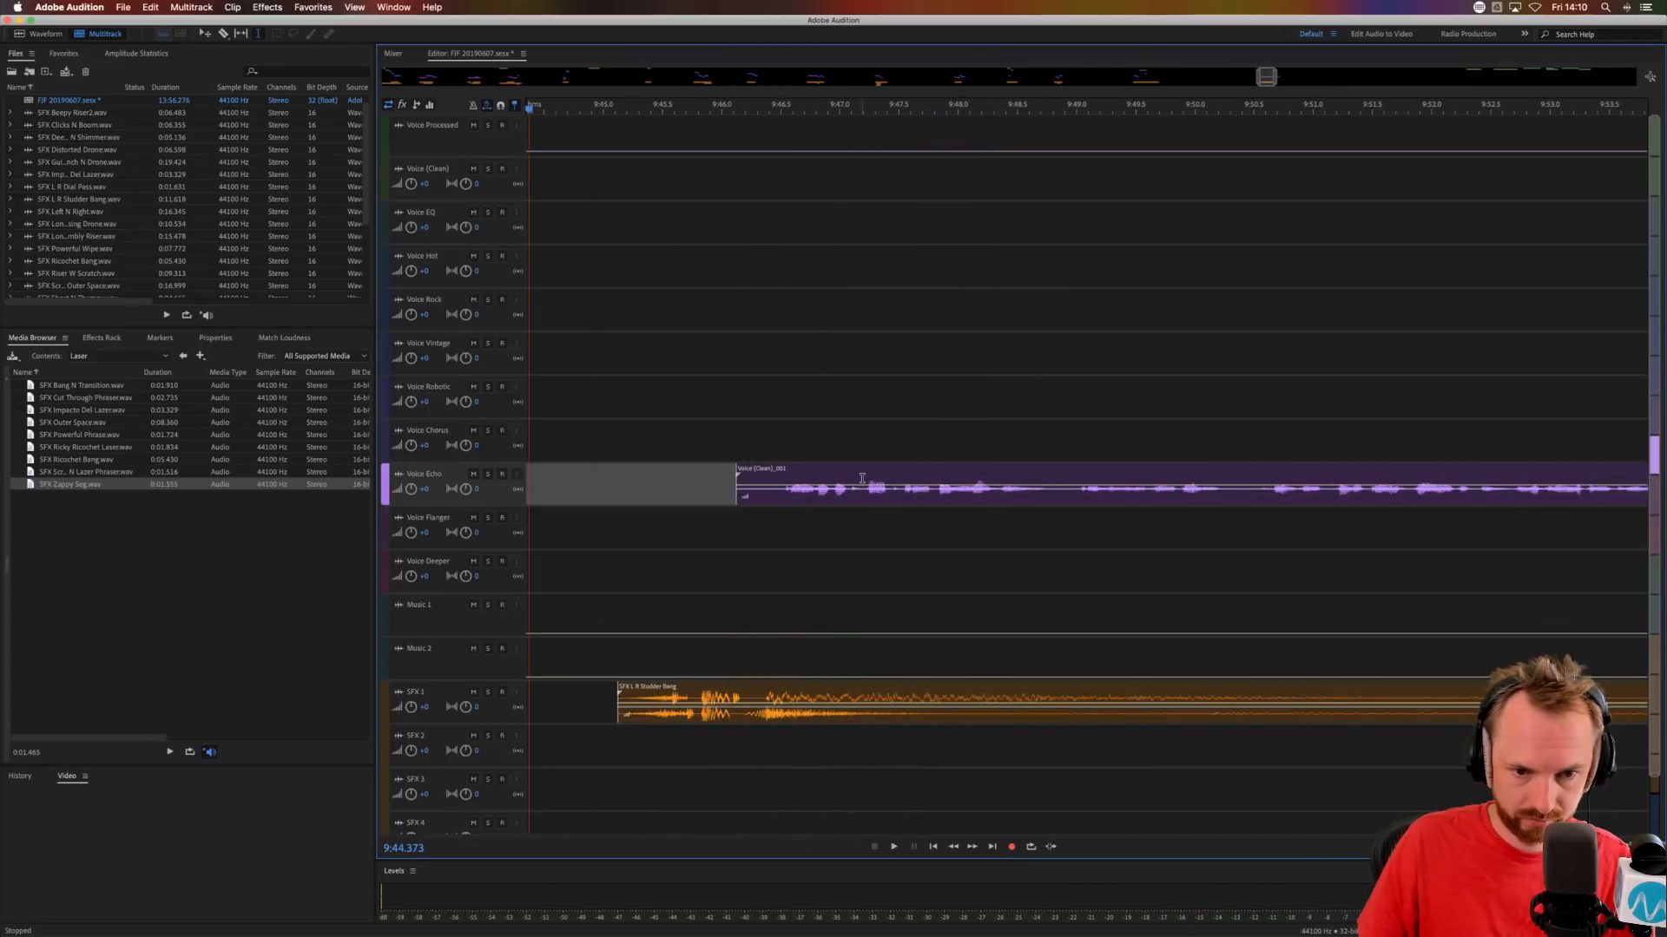
pyautogui.click(856, 478)
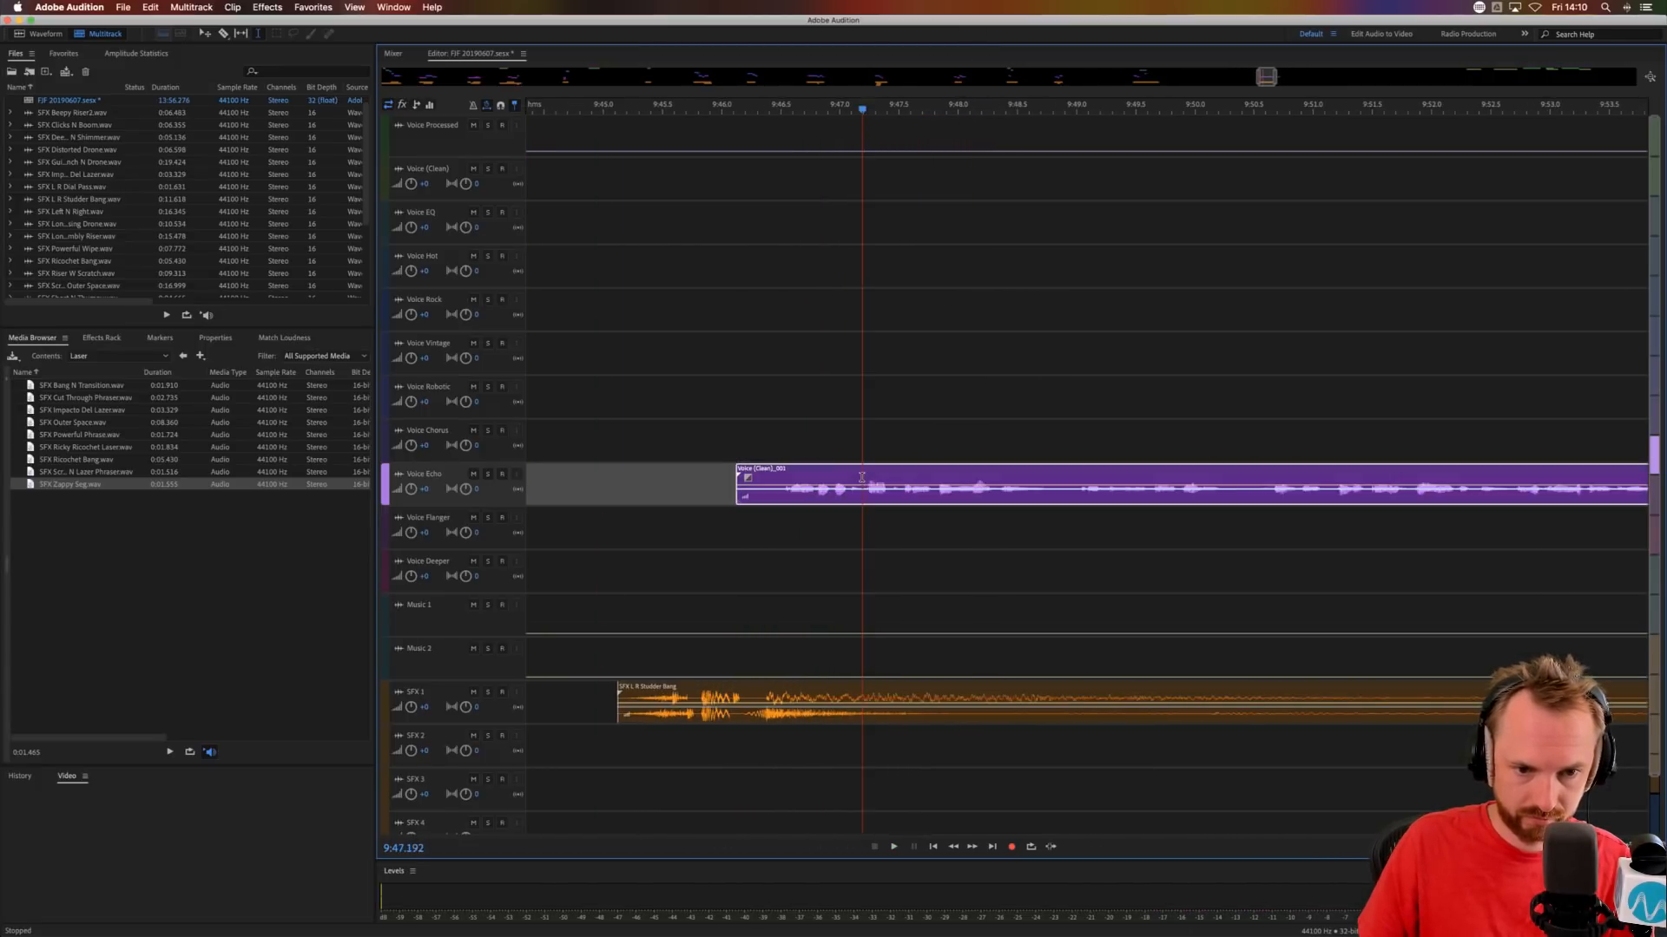
pyautogui.click(923, 496)
pyautogui.press('space')
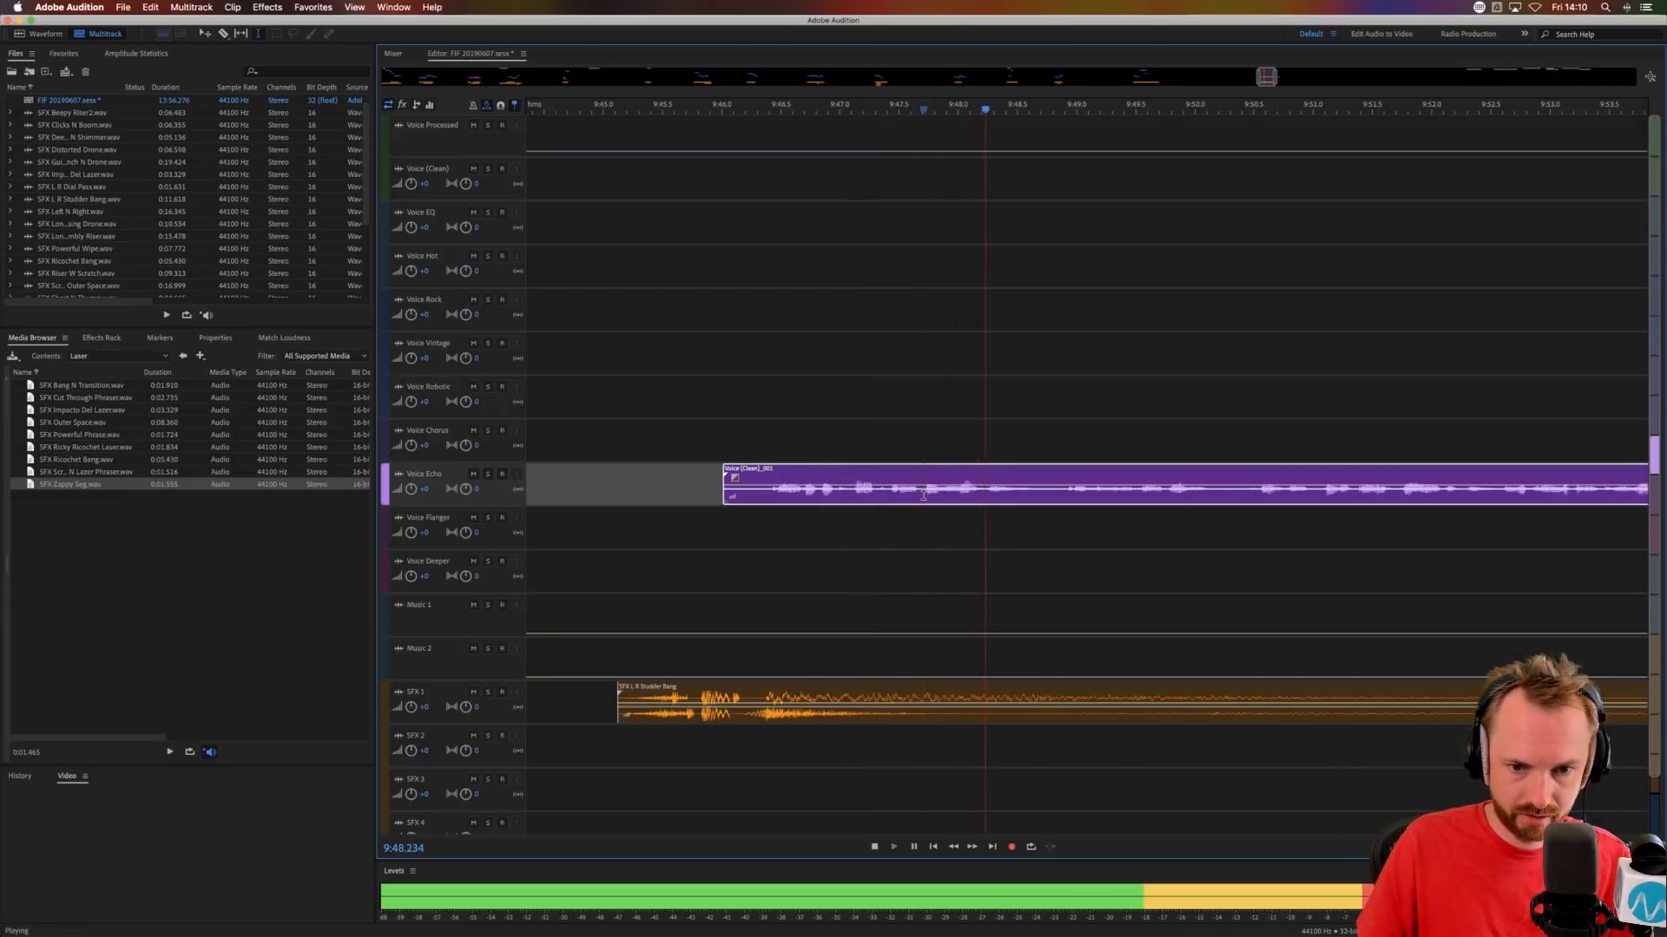
pyautogui.press('space')
# Copy a short section of the Voice Echo phrase to Voice Flanger at about 9:48.2 and stretch the copy to 199%.
pyautogui.moveTo(924, 497); pyautogui.dragTo(1229, 519)
pyautogui.click(985, 533)
pyautogui.press('super+v')
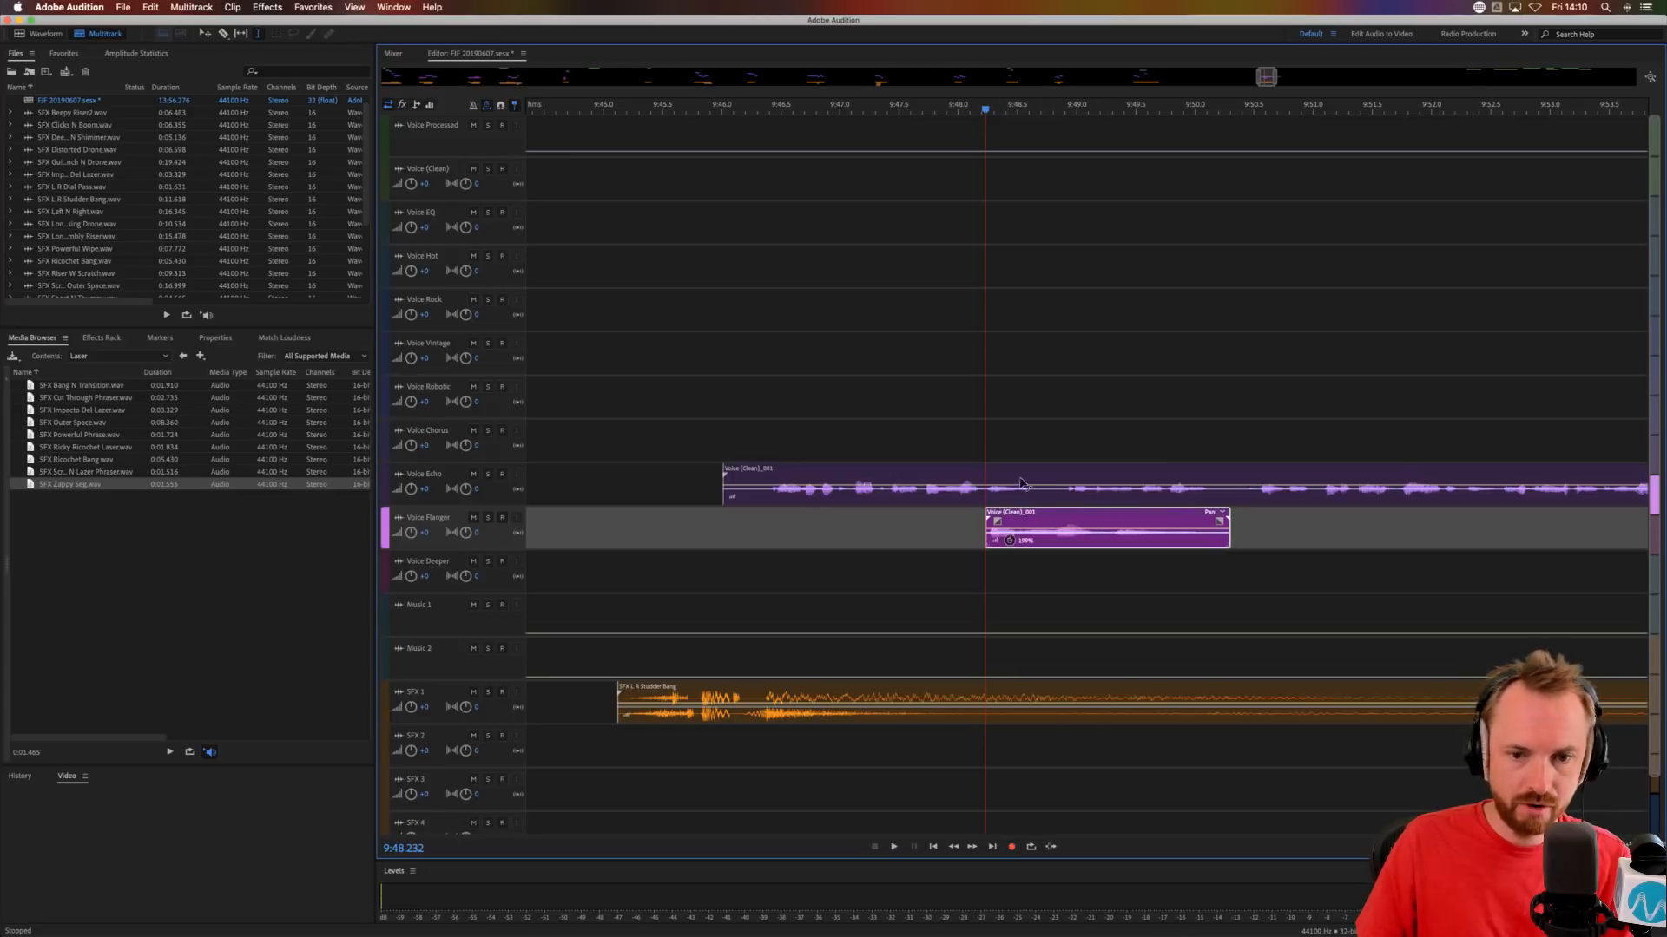
# Cut the short pause out of the Voice Echo phrase between about 9:48.7 and 9:48.8, splitting it in two.
pyautogui.moveTo(1041, 497); pyautogui.dragTo(1054, 497)
pyautogui.press('Delete')
pyautogui.click(976, 395)
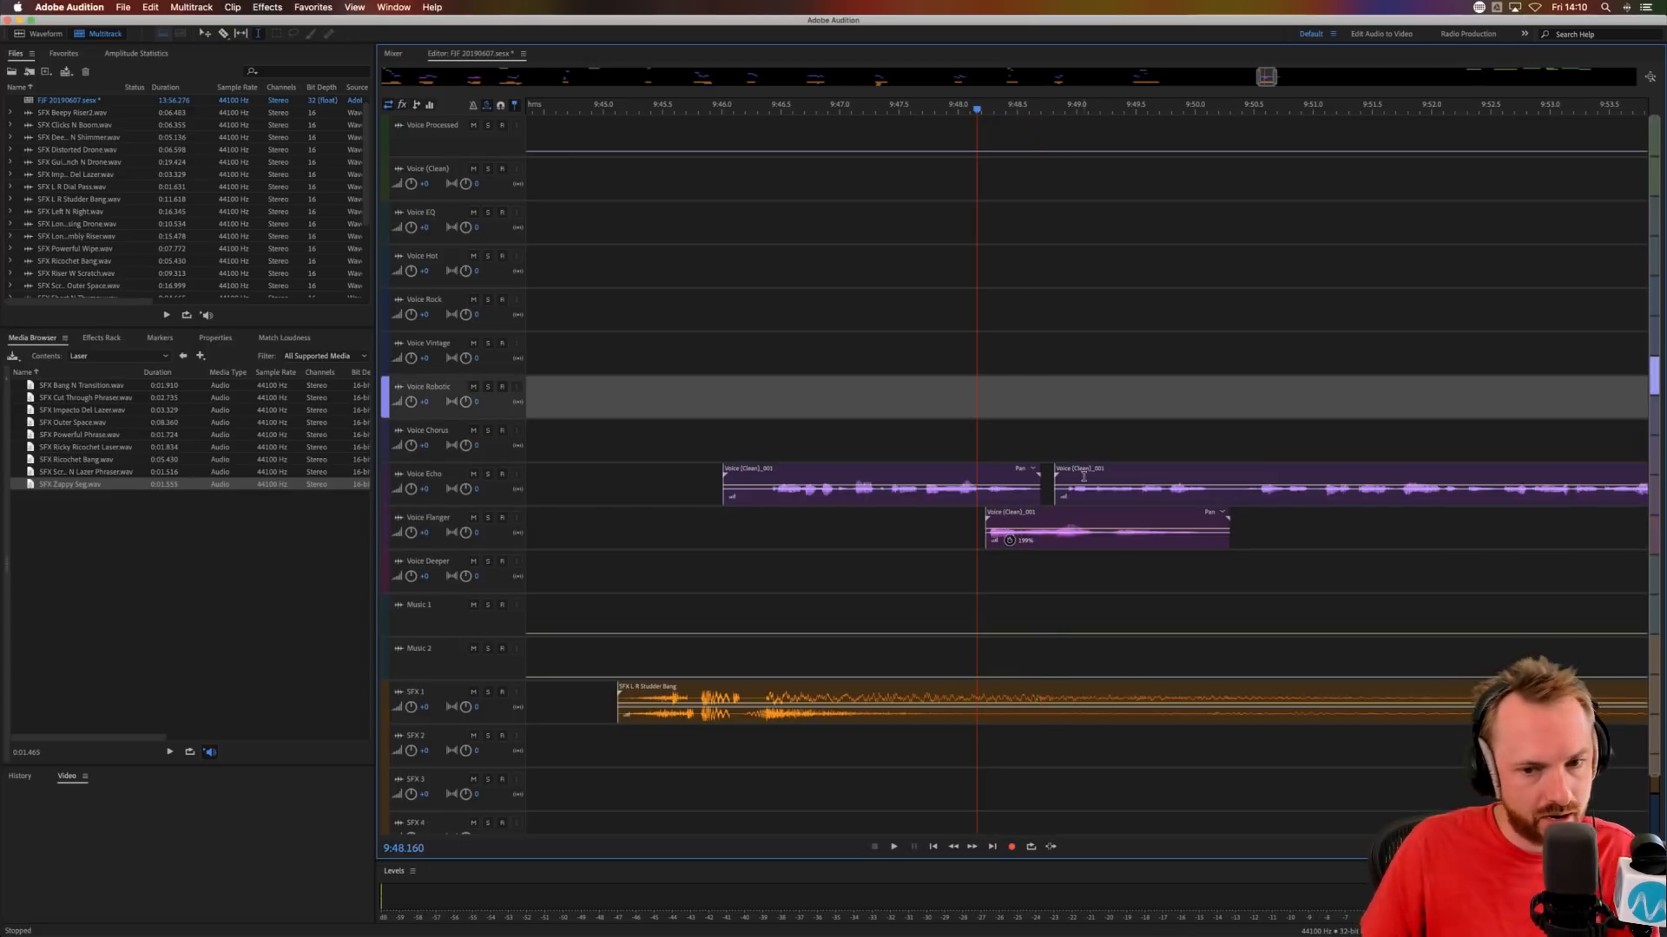
pyautogui.click(1090, 468)
pyautogui.doubleClick(1091, 468)
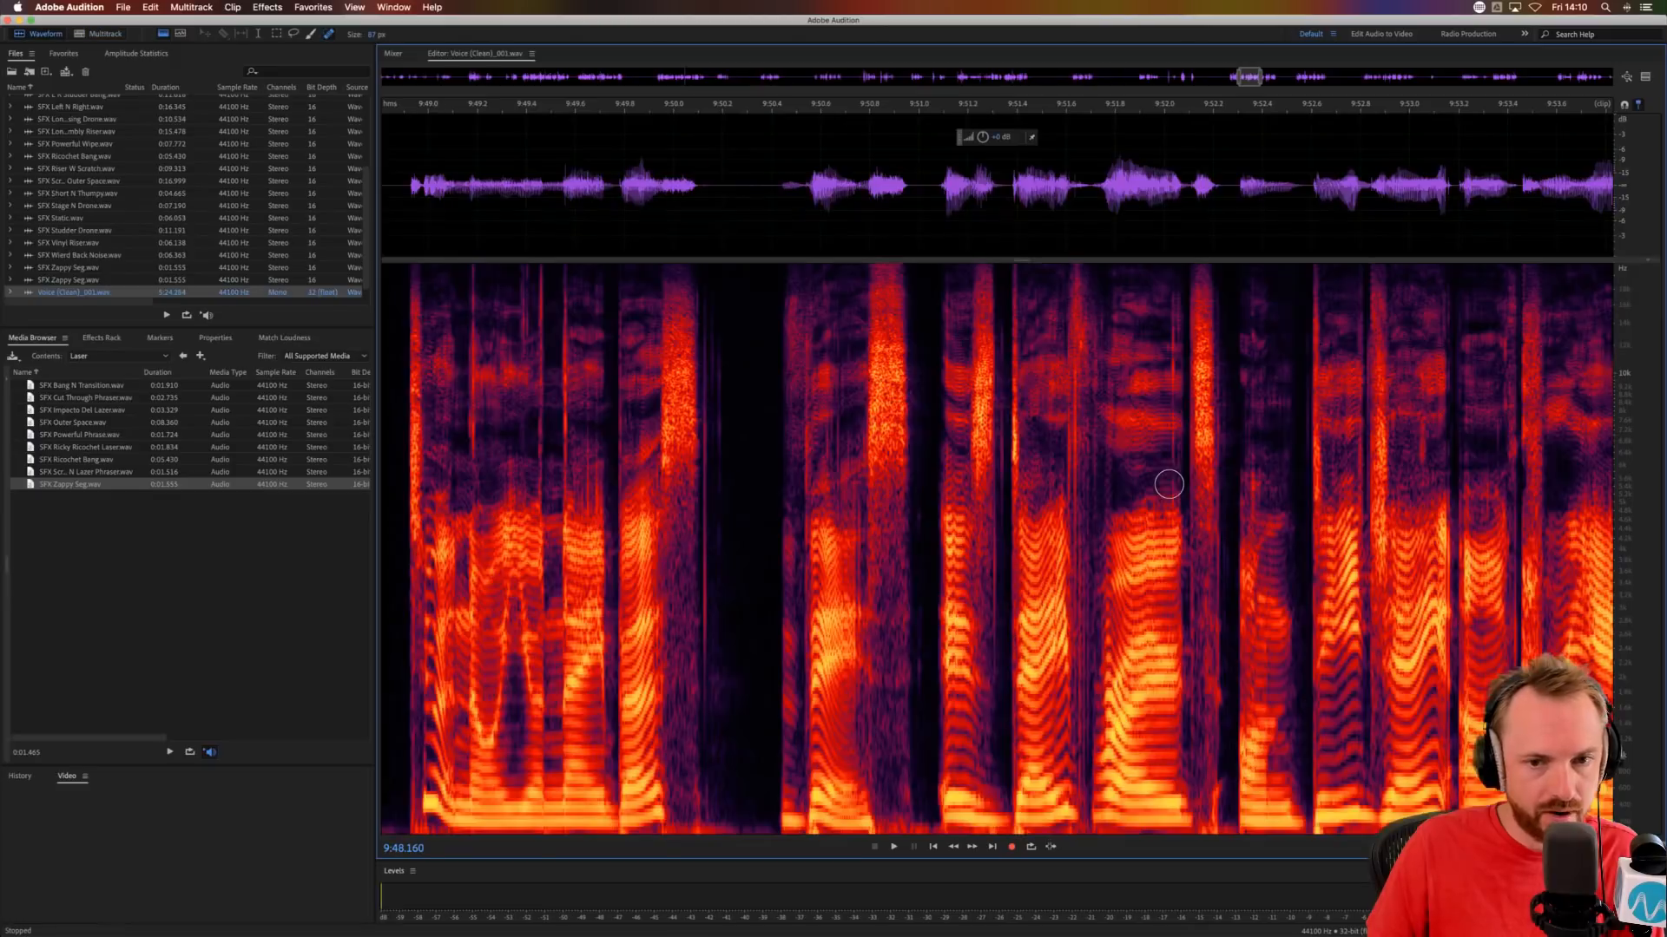
pyautogui.click(85, 36)
pyautogui.click(960, 384)
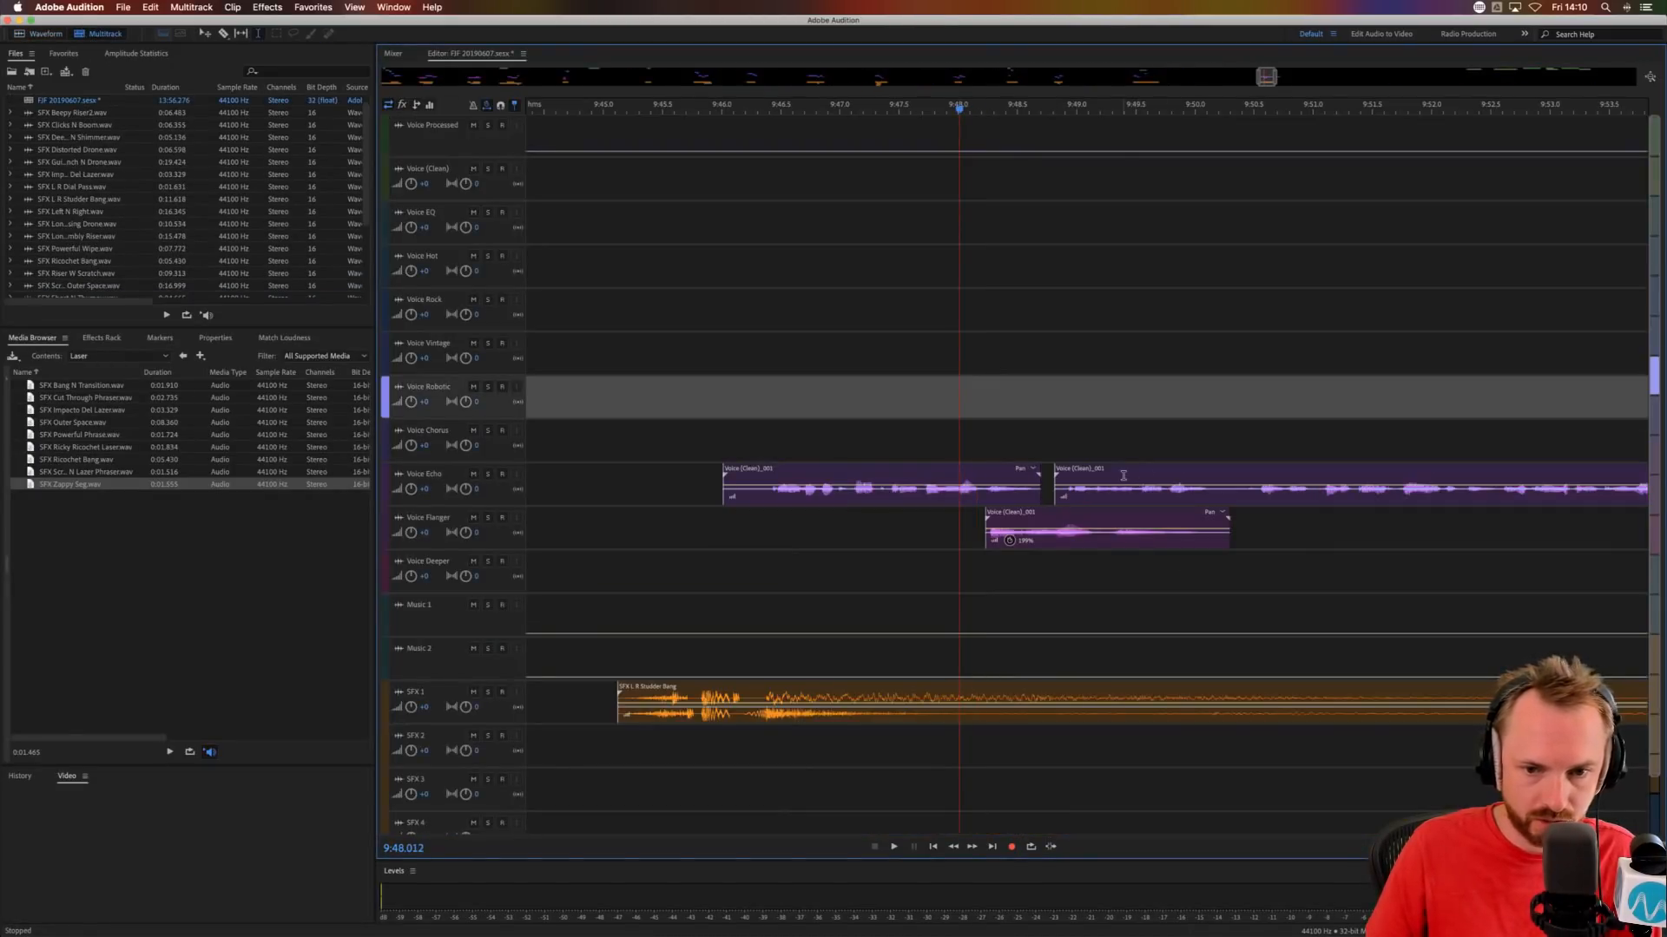
# Move the second Voice Echo part later and onto Voice Chorus at about 9:49.8, auditioning its timing against the stretched copy.
pyautogui.click(1123, 476)
pyautogui.moveTo(1140, 468); pyautogui.dragTo(1217, 477)
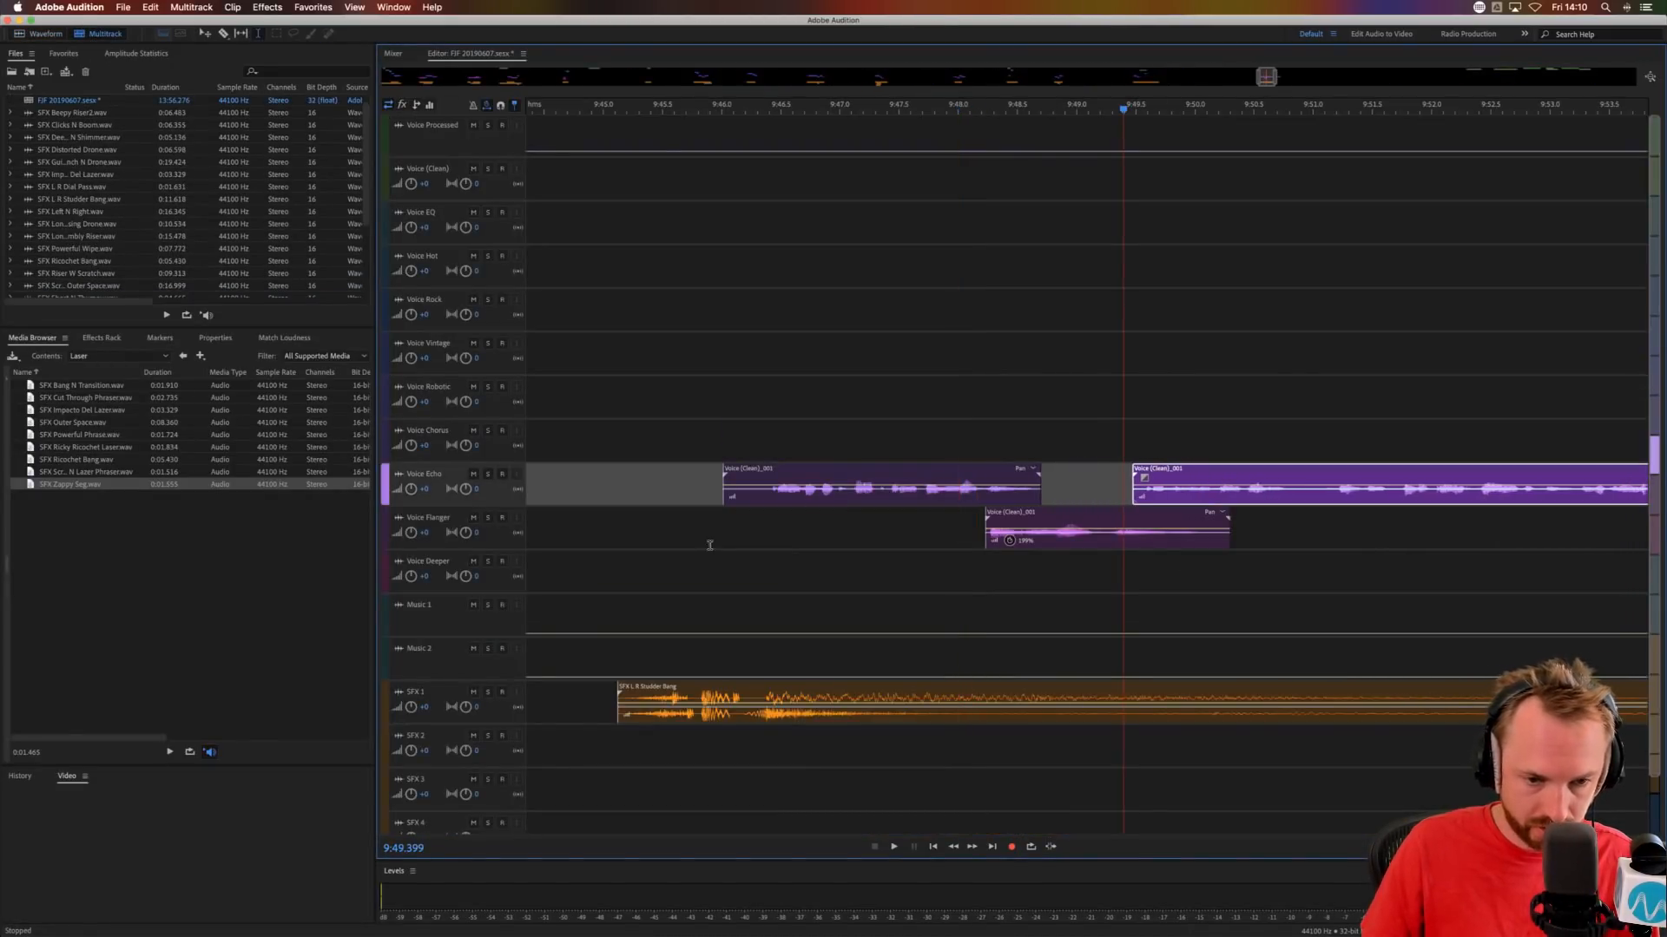
pyautogui.click(646, 497)
pyautogui.press('space')
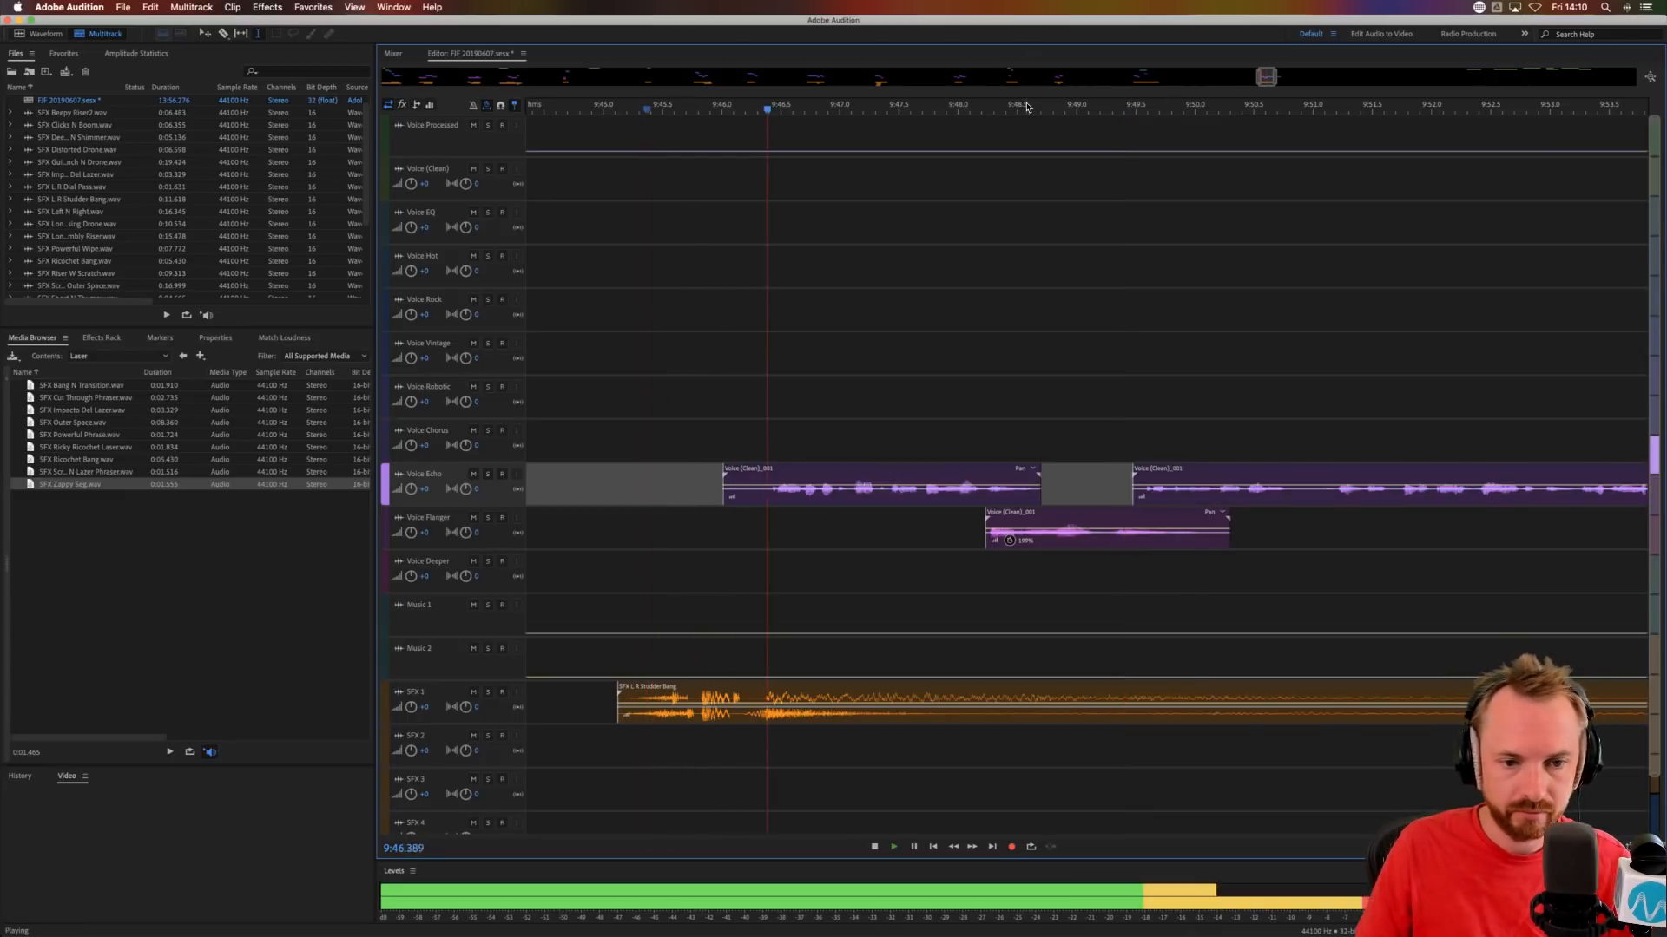
pyautogui.scroll(-2, 1026, 107)
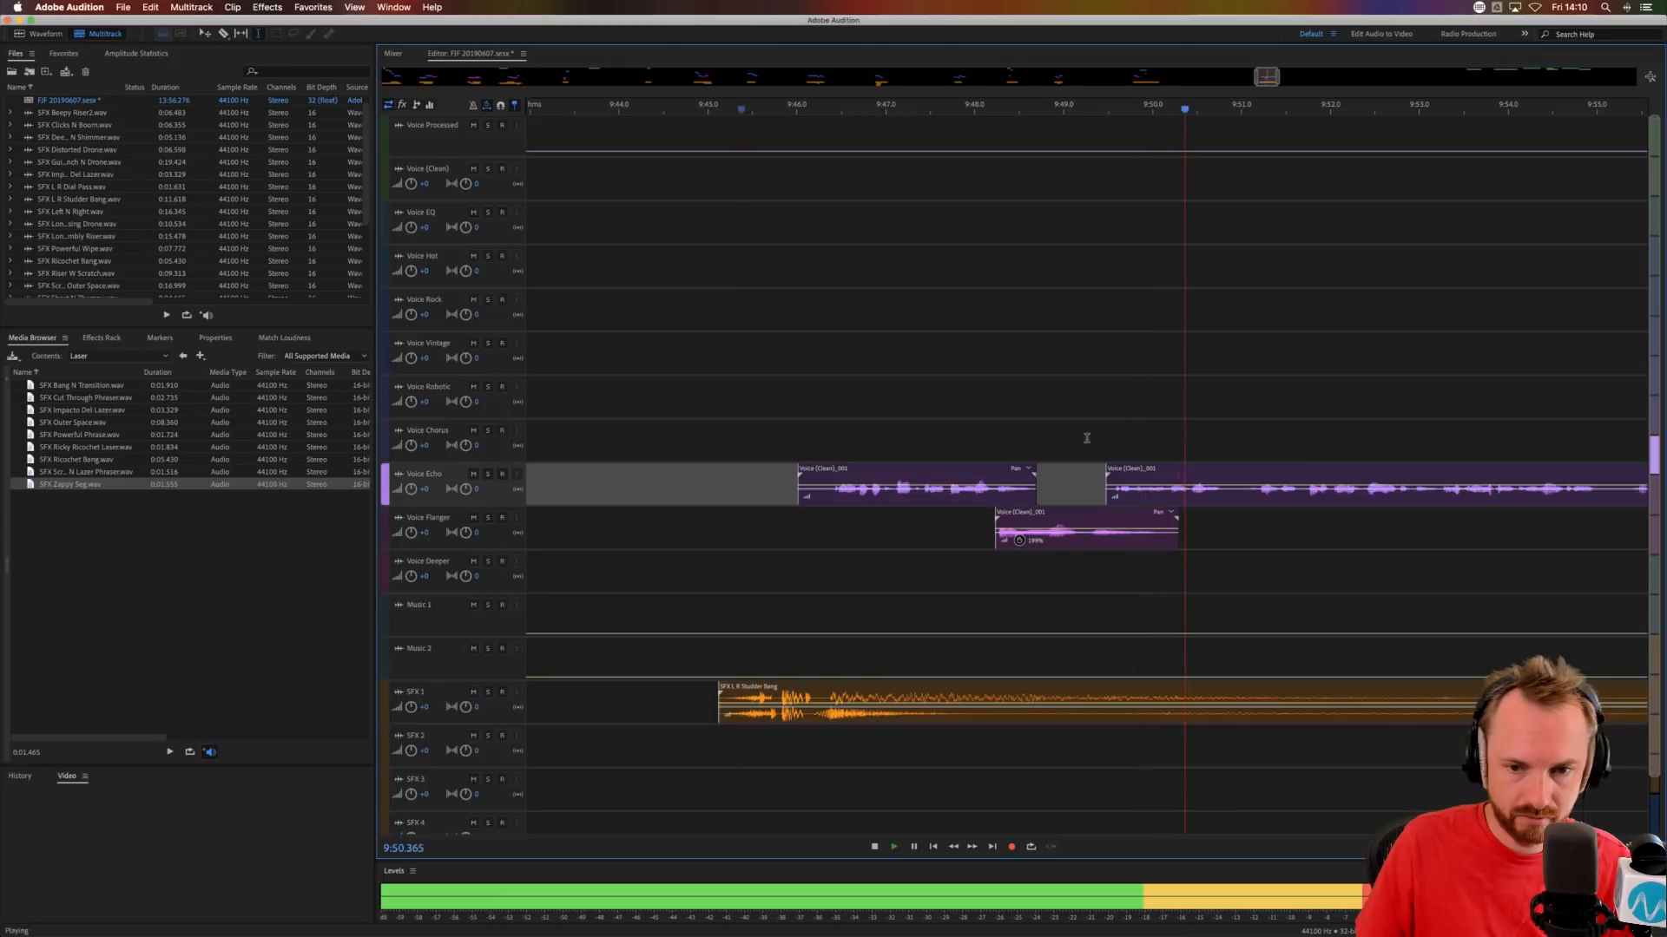
pyautogui.press('space')
pyautogui.moveTo(1154, 467); pyautogui.dragTo(1185, 442)
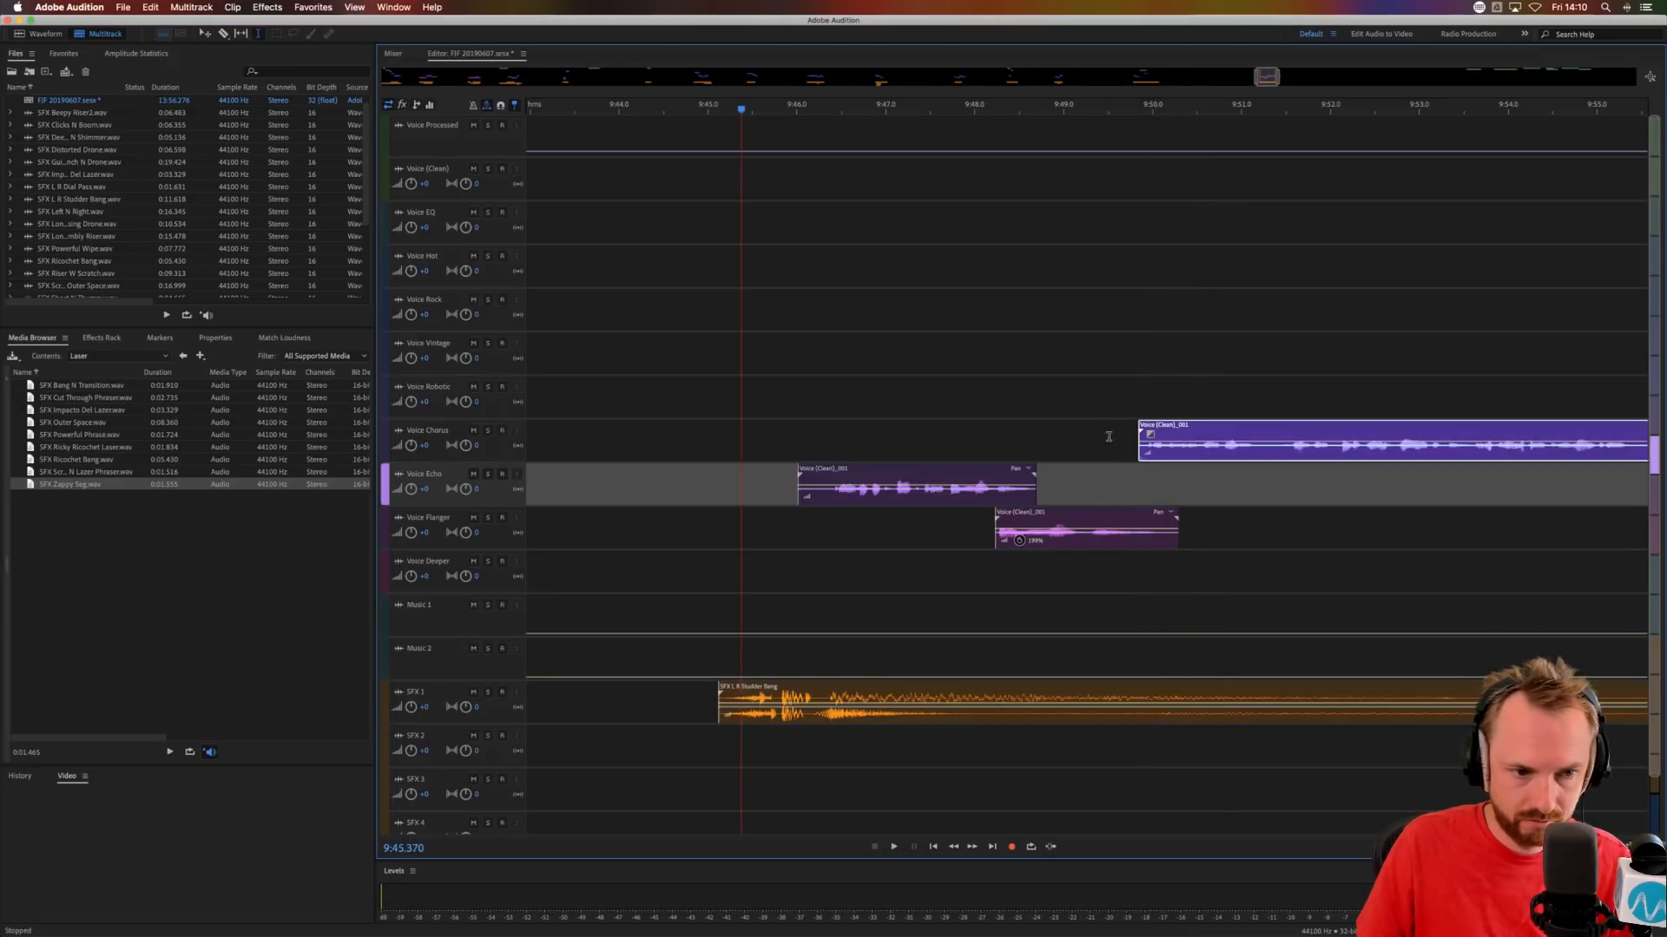
pyautogui.click(1091, 434)
pyautogui.press('space')
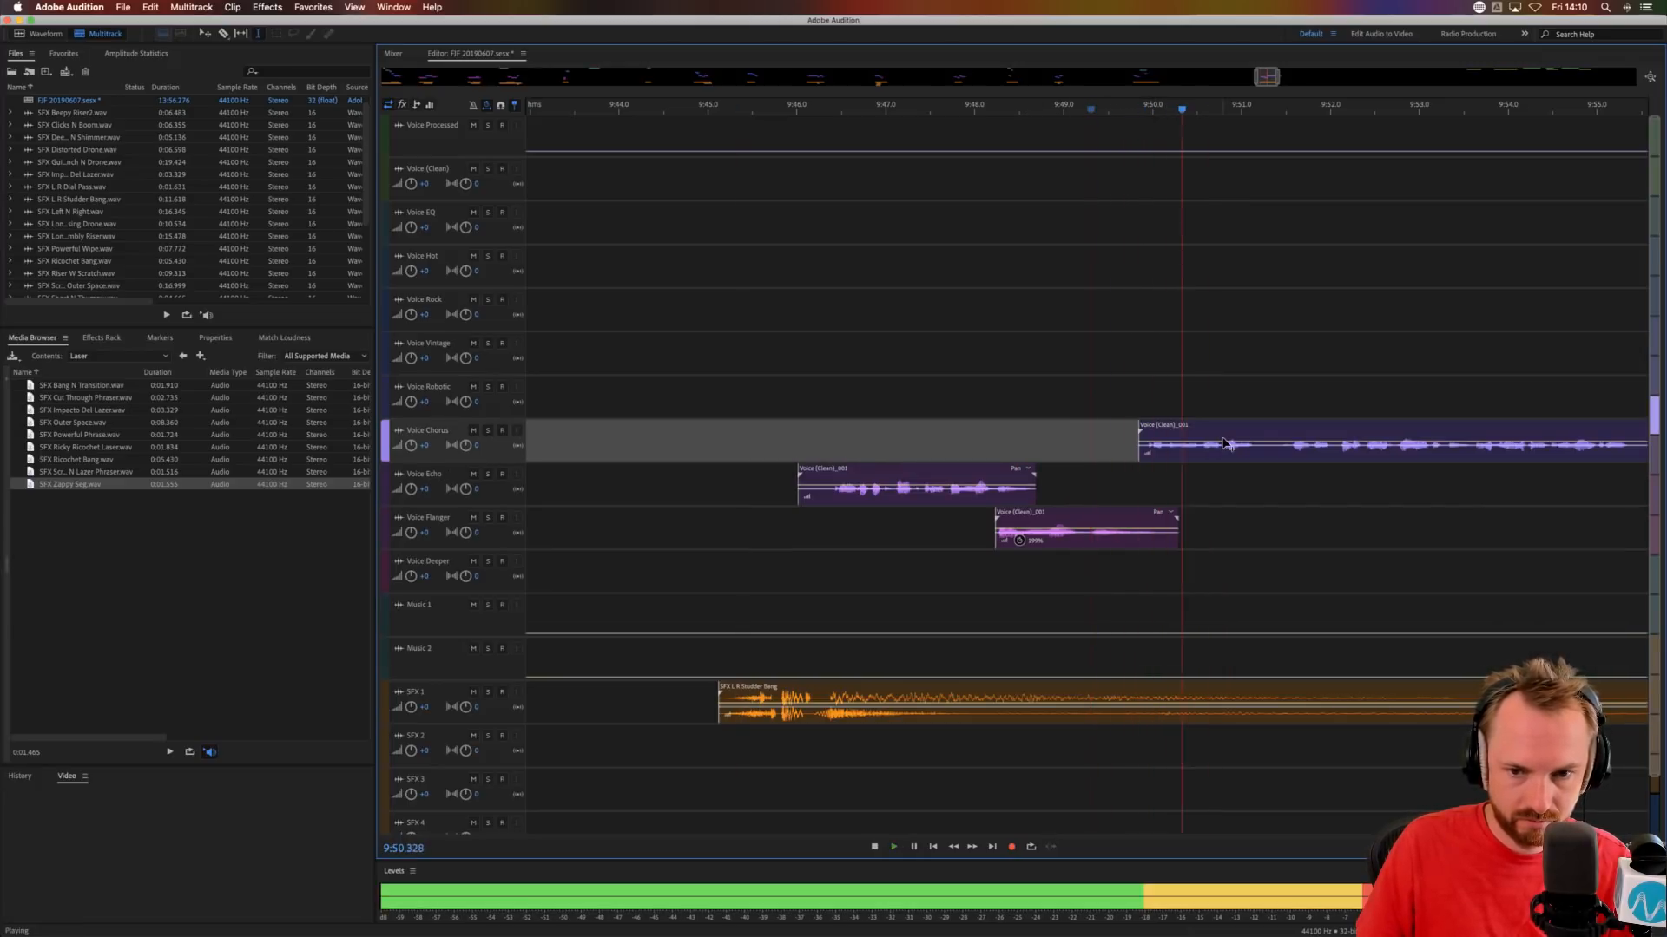
pyautogui.press('space')
# Split the Voice Chorus phrase at about 9:51.2, move its remainder to Voice Echo at about 9:51.1 and audition it.
pyautogui.click(1279, 452)
pyautogui.press('Delete')
pyautogui.moveTo(1260, 452); pyautogui.dragTo(1286, 469)
pyautogui.click(1260, 513)
pyautogui.click(1228, 507)
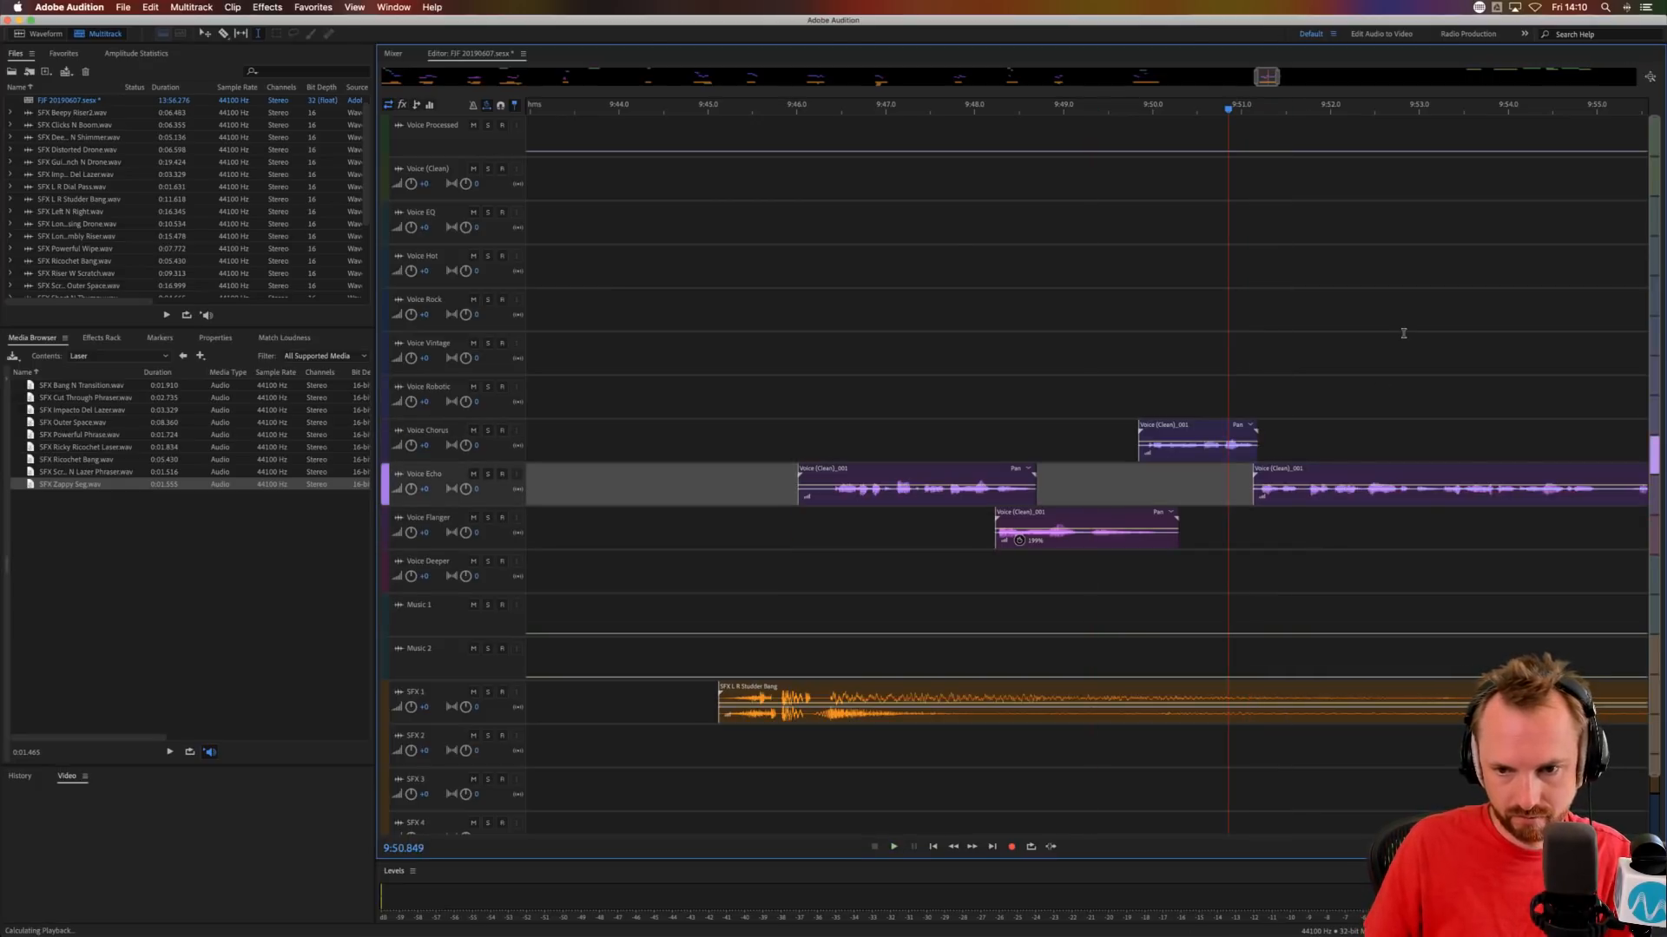
pyautogui.press('space')
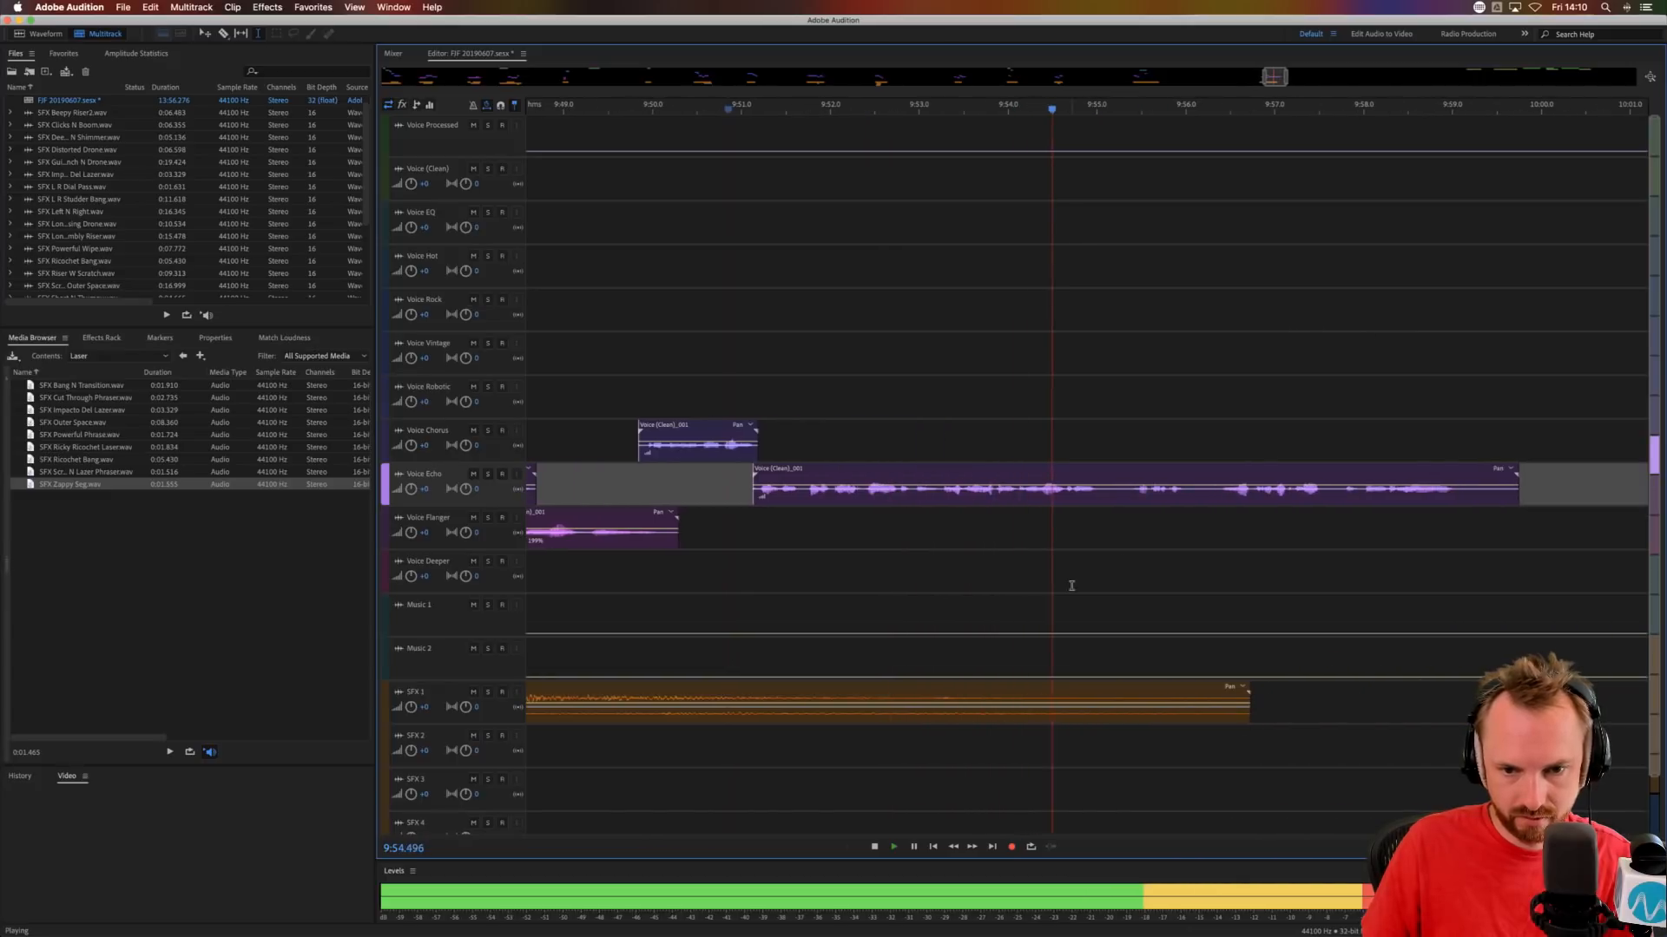
# Preview SFX Ricky Ricochet Laser and place it on SFX 2 at about 9:54.9.
pyautogui.click(1075, 524)
pyautogui.click(63, 450)
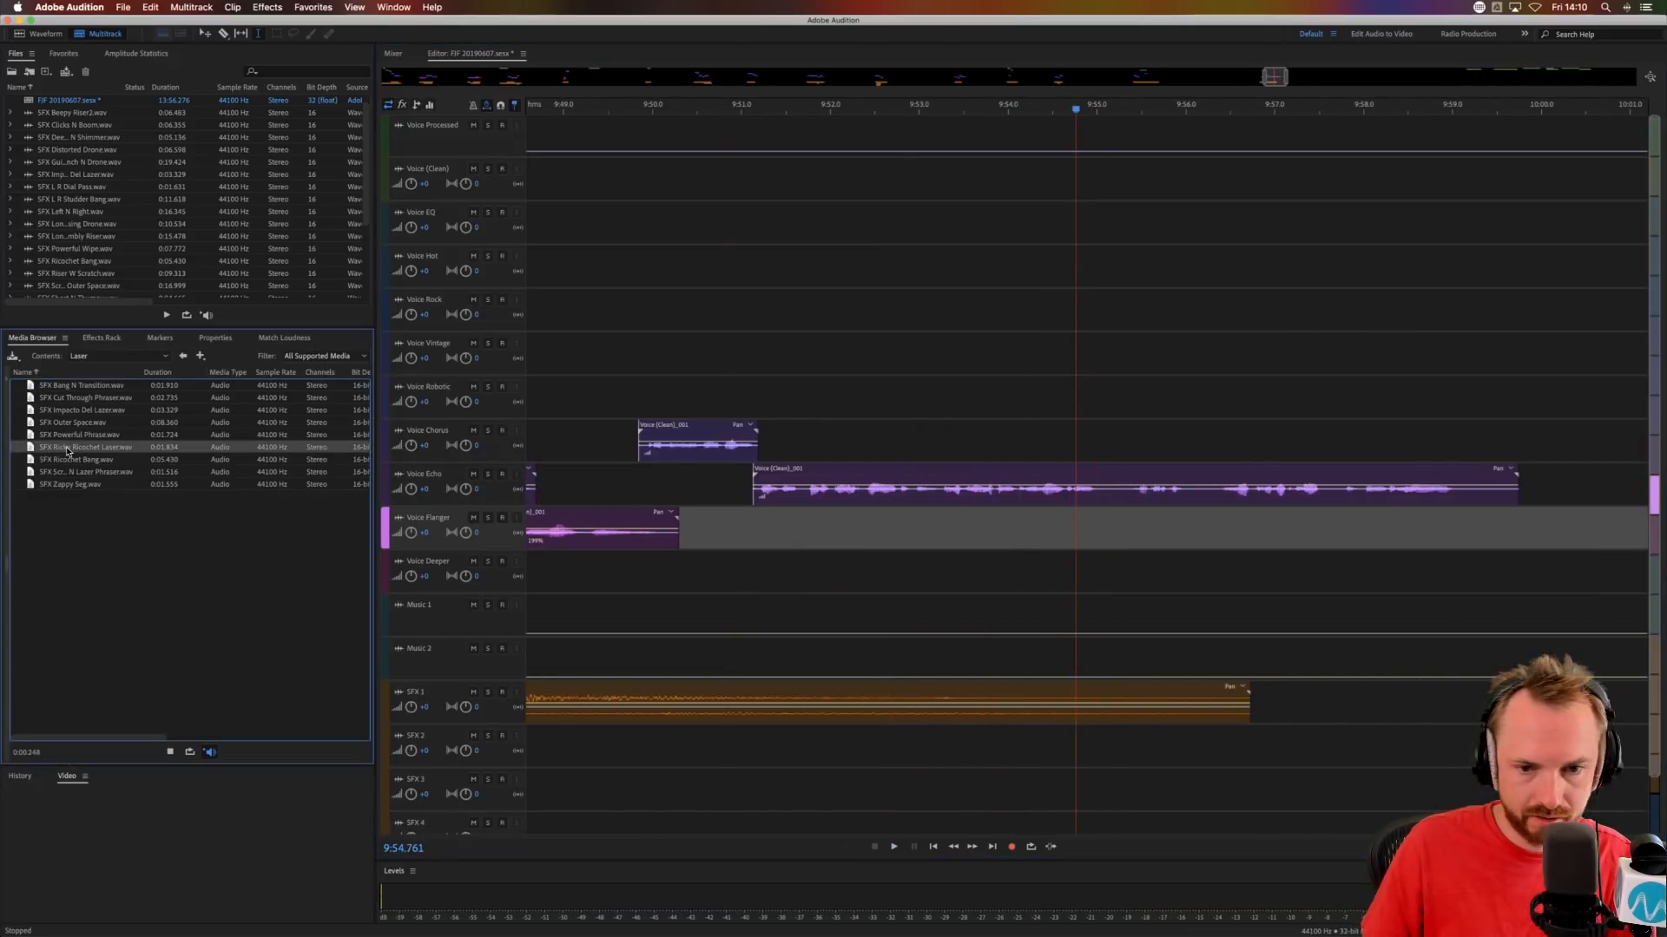
pyautogui.moveTo(67, 450); pyautogui.dragTo(1093, 746)
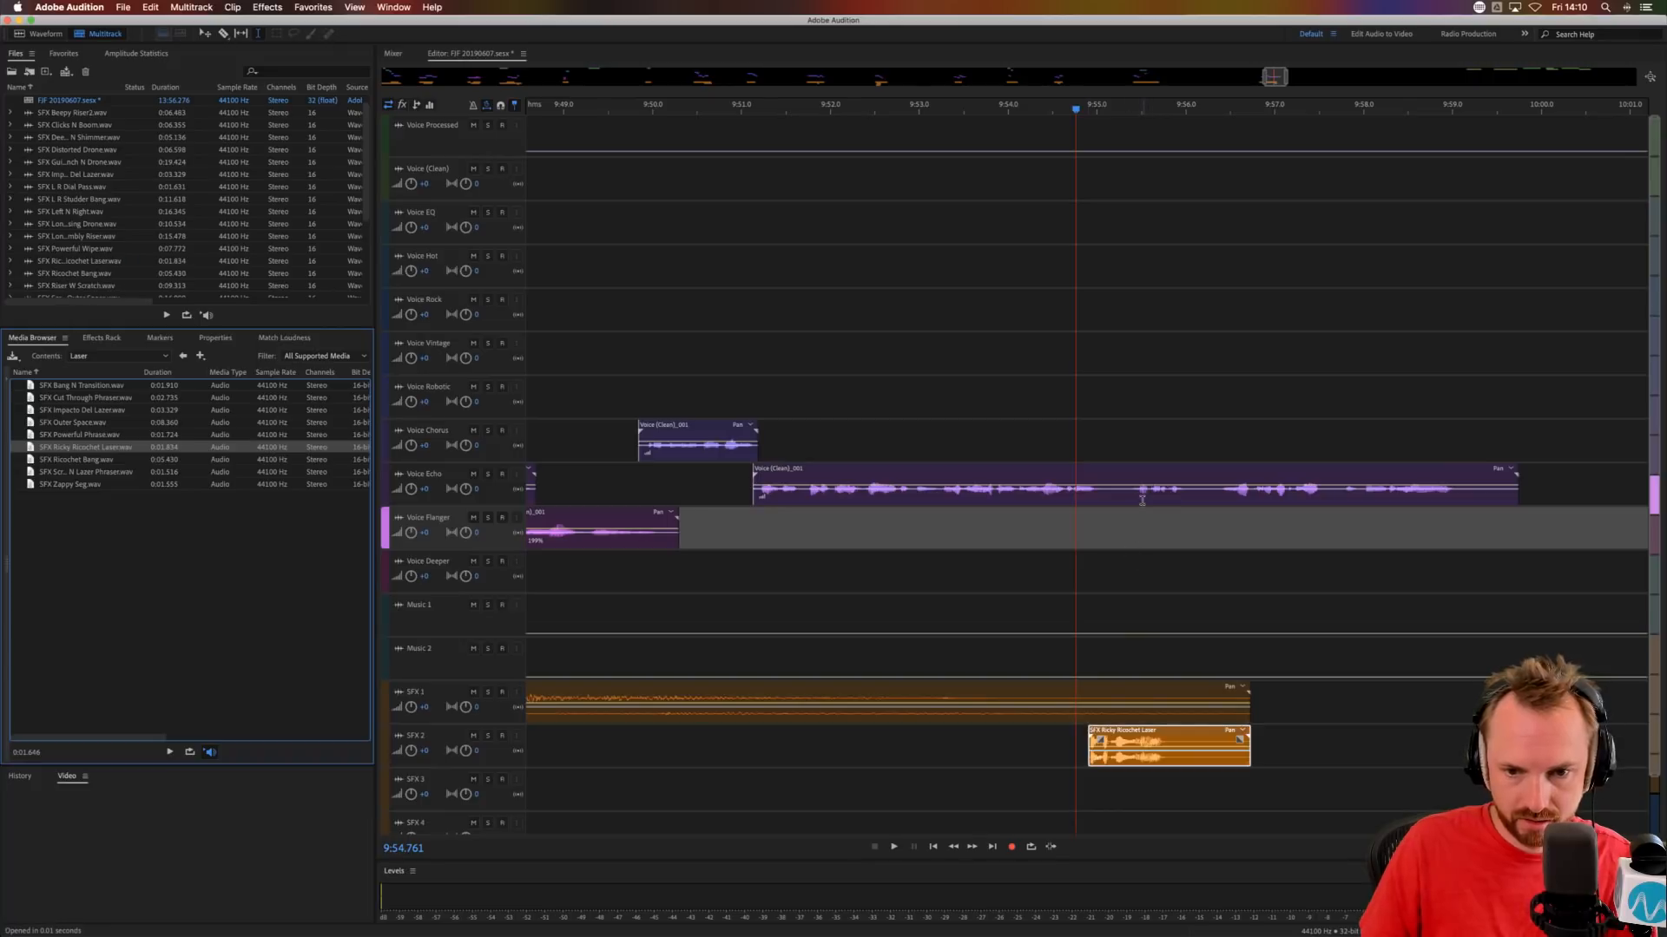
# Split the long Voice Echo phrase at about 9:55.2, move the remainder to Voice Flanger and audition it.
pyautogui.moveTo(1131, 502); pyautogui.dragTo(1128, 541)
pyautogui.press('Delete')
pyautogui.click(1177, 528)
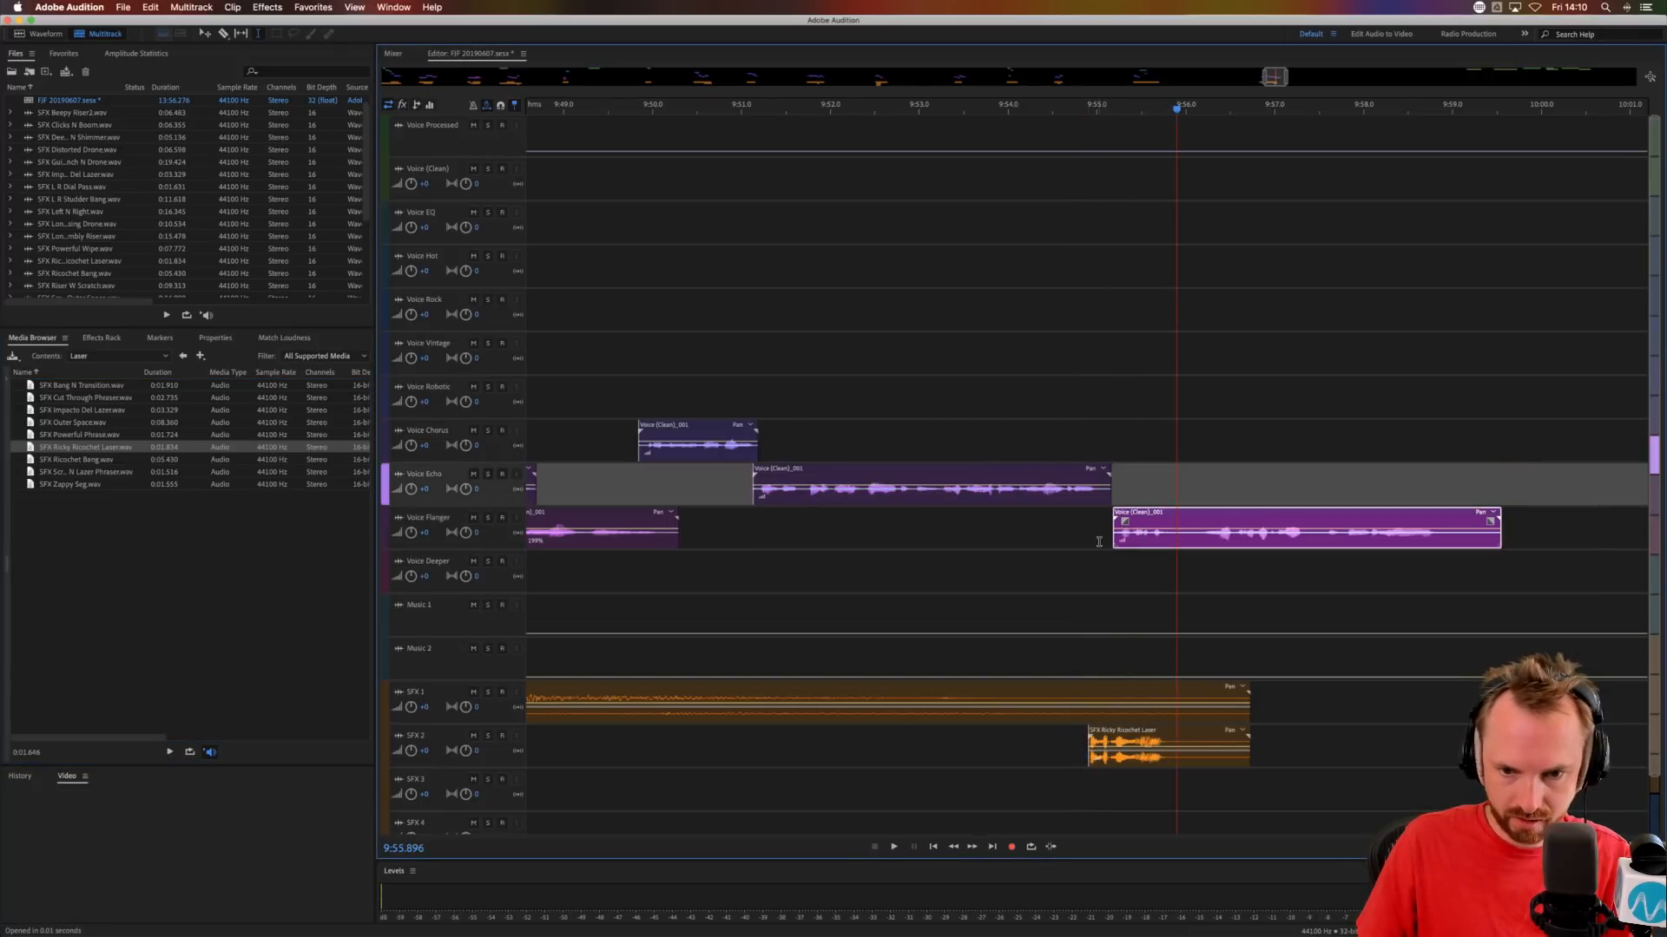
pyautogui.click(1098, 542)
pyautogui.press('space')
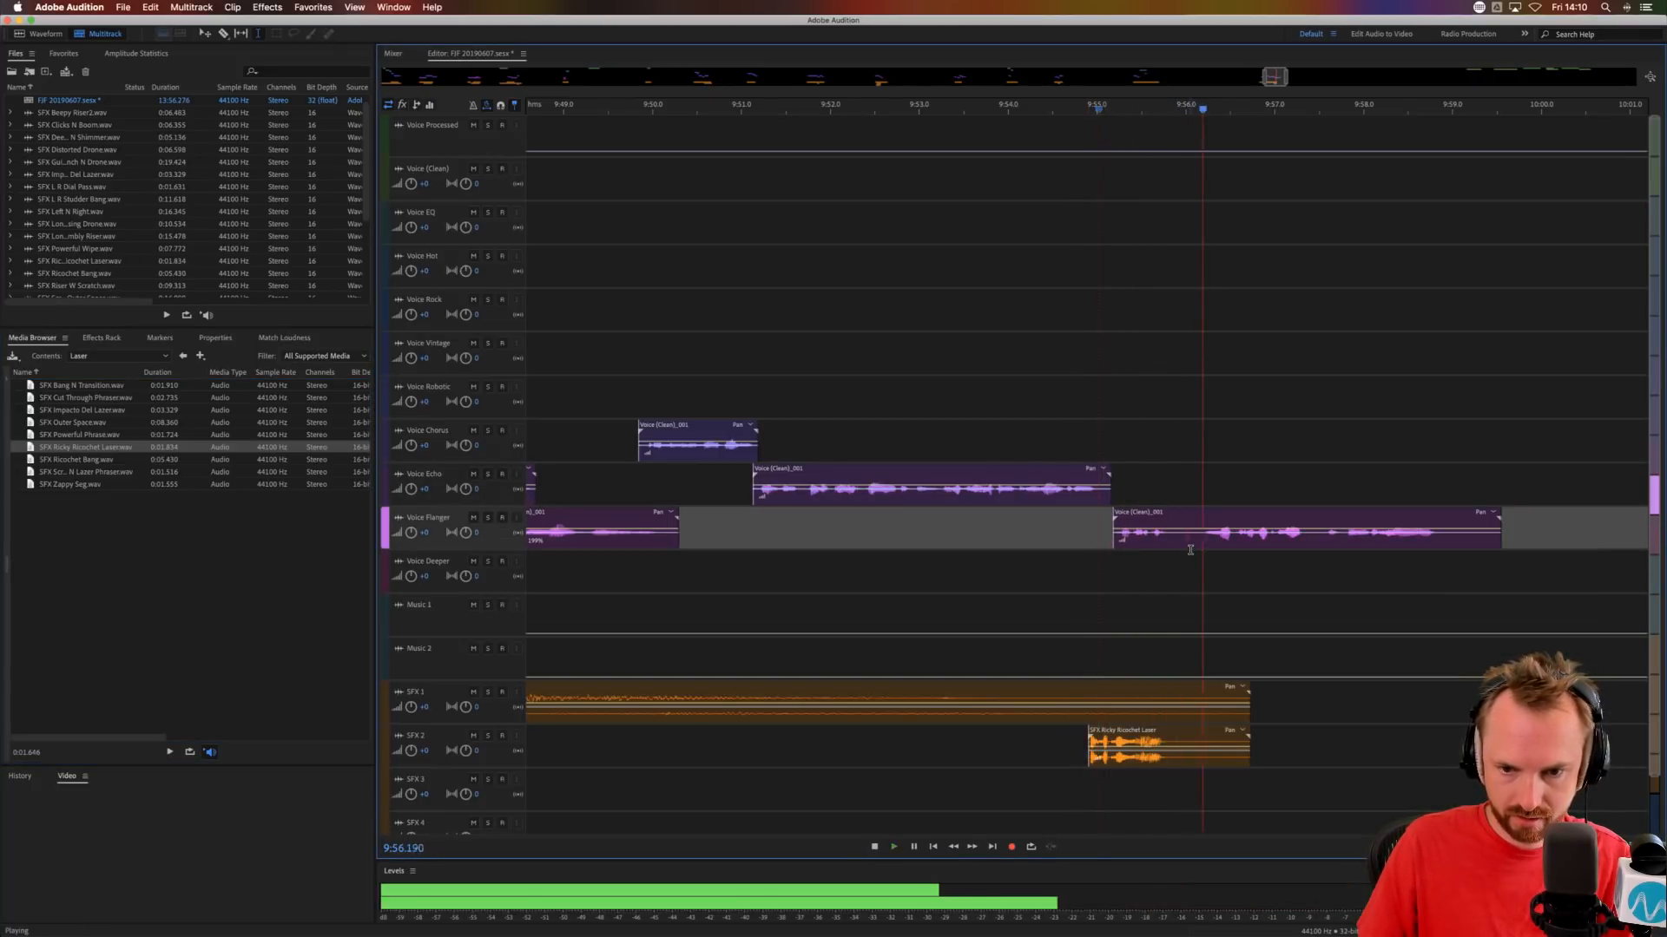
# Trim the silent start off the last Voice Flanger phrase, move it to about 9:55.5 and audition it.
pyautogui.press('space')
pyautogui.moveTo(1198, 545); pyautogui.dragTo(1033, 543)
pyautogui.press('Delete')
pyautogui.click(1221, 566)
pyautogui.click(1224, 512)
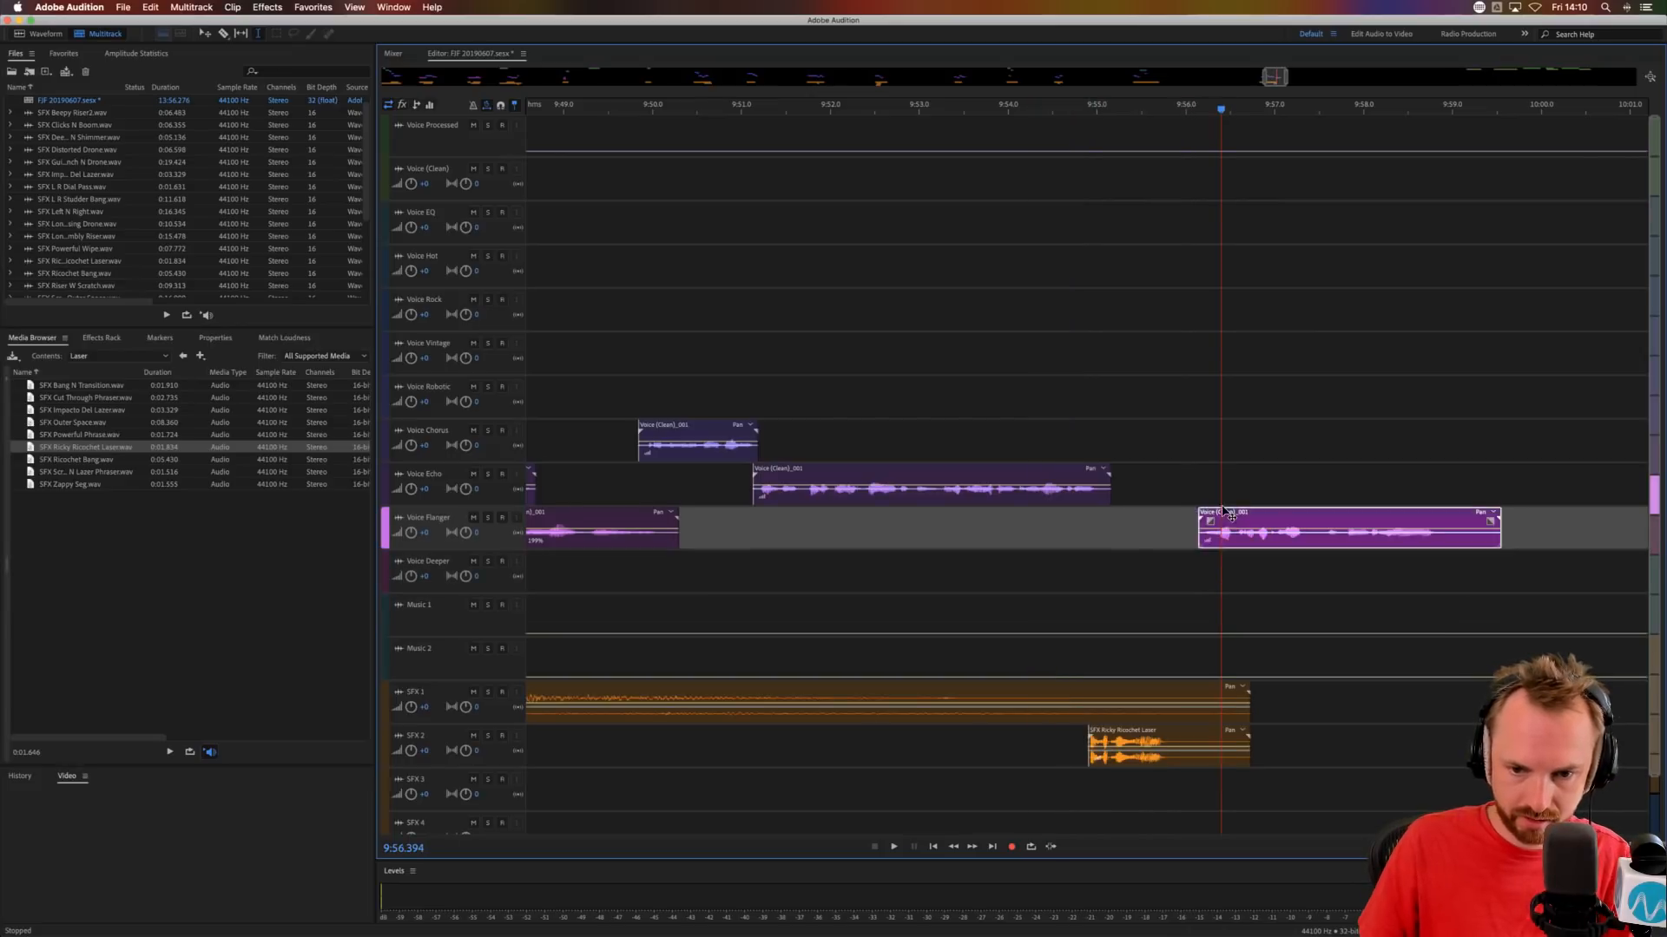
pyautogui.moveTo(1225, 512); pyautogui.dragTo(1167, 512)
pyautogui.click(1087, 550)
pyautogui.press('space')
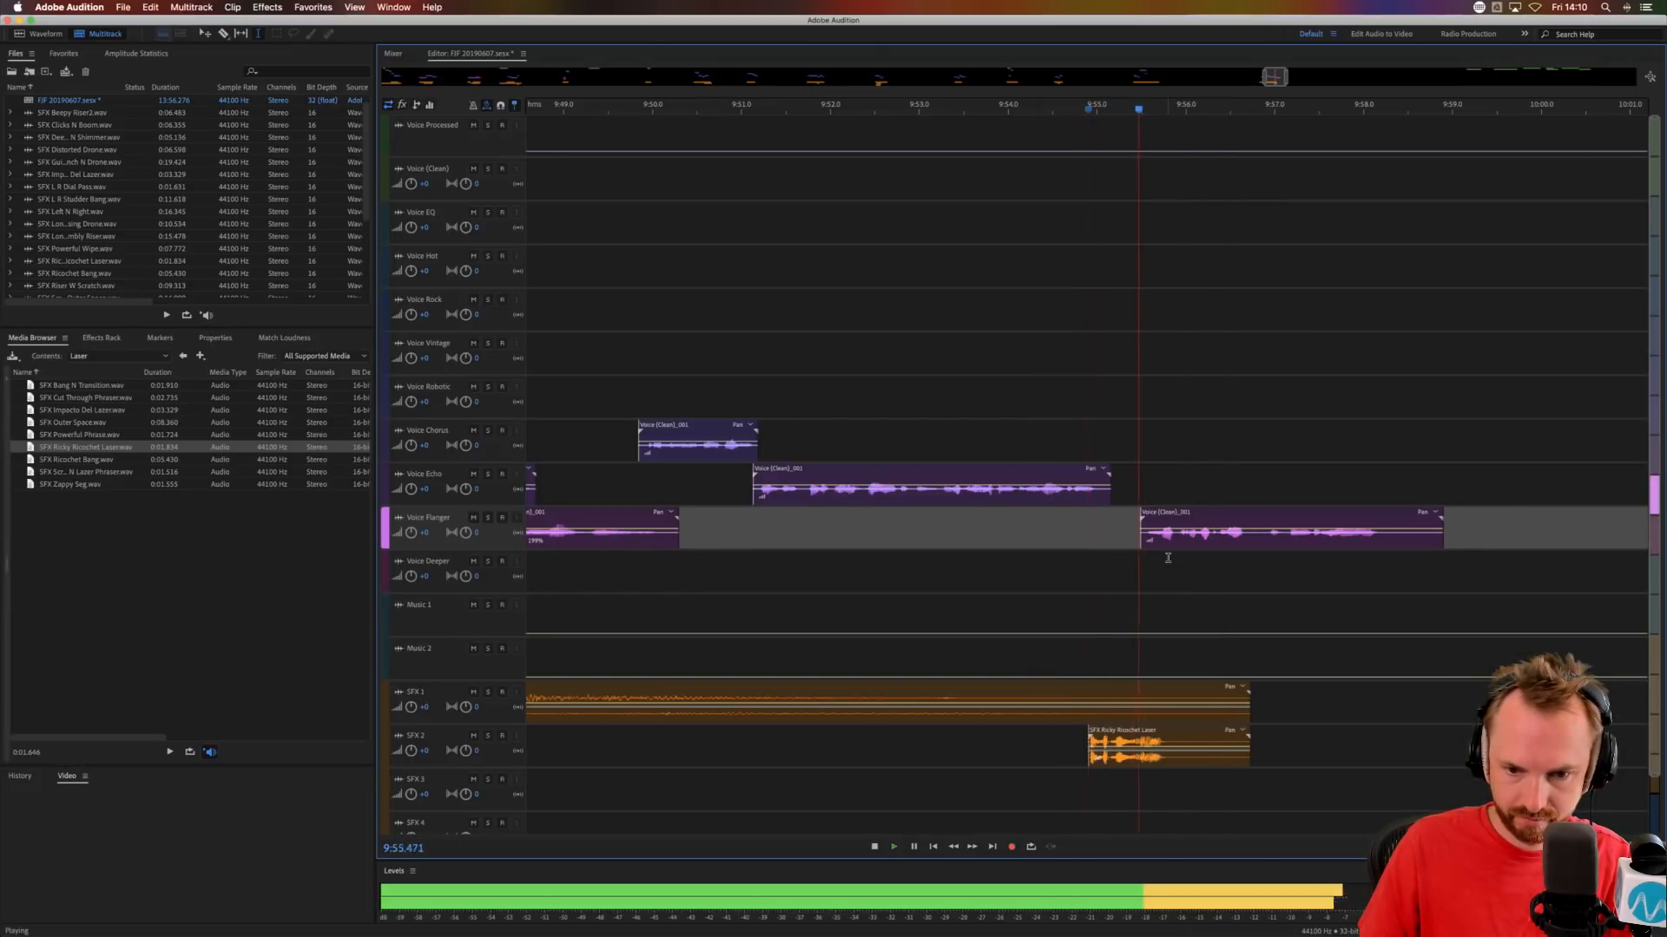
pyautogui.press('space')
# Split the last Voice Flanger phrase at about 9:56.7 and move its second part to Voice Chorus.
pyautogui.click(1251, 540)
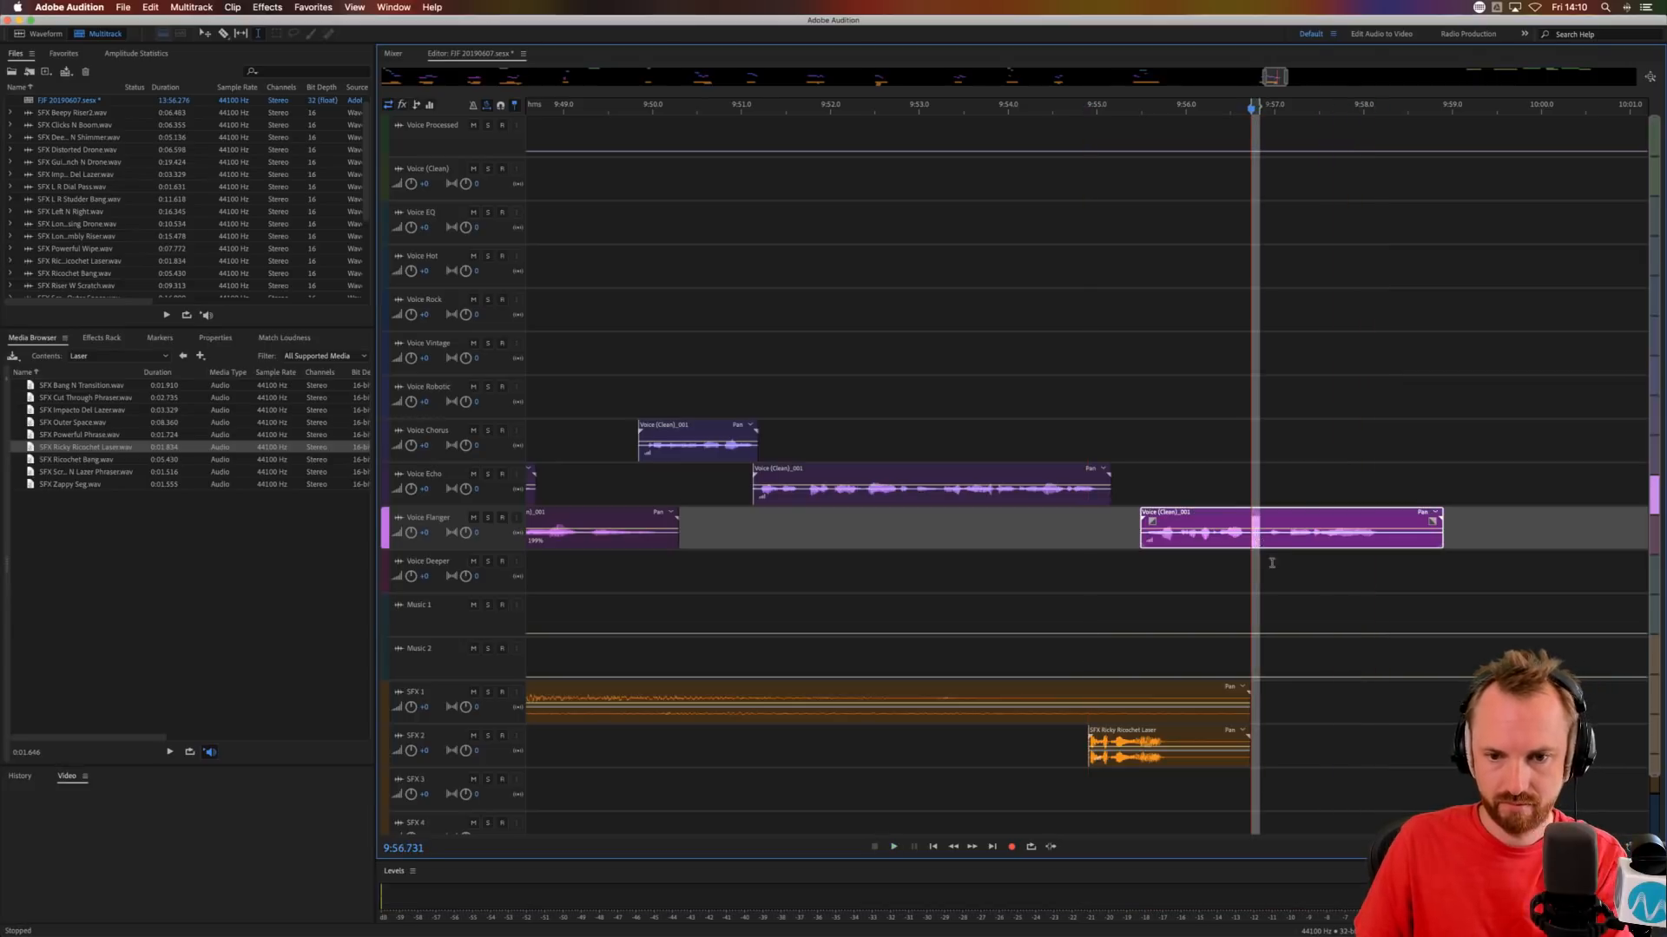
pyautogui.press('super+k')
pyautogui.click(1276, 569)
pyautogui.moveTo(1278, 530); pyautogui.dragTo(1264, 442)
pyautogui.click(1206, 460)
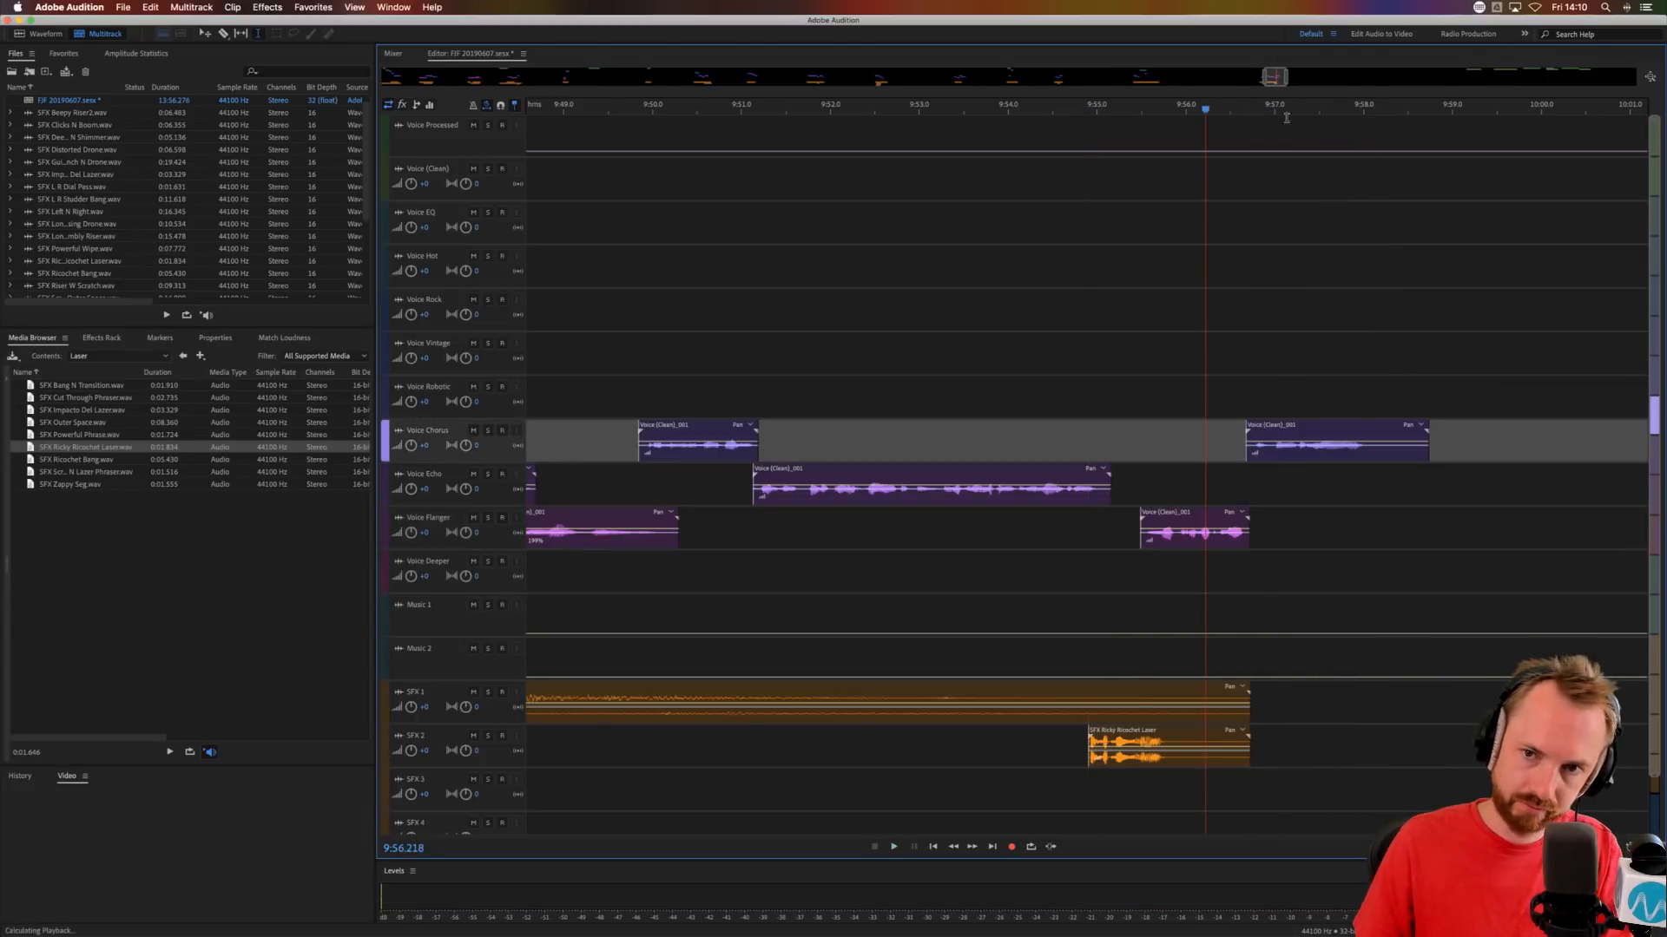
pyautogui.press('space')
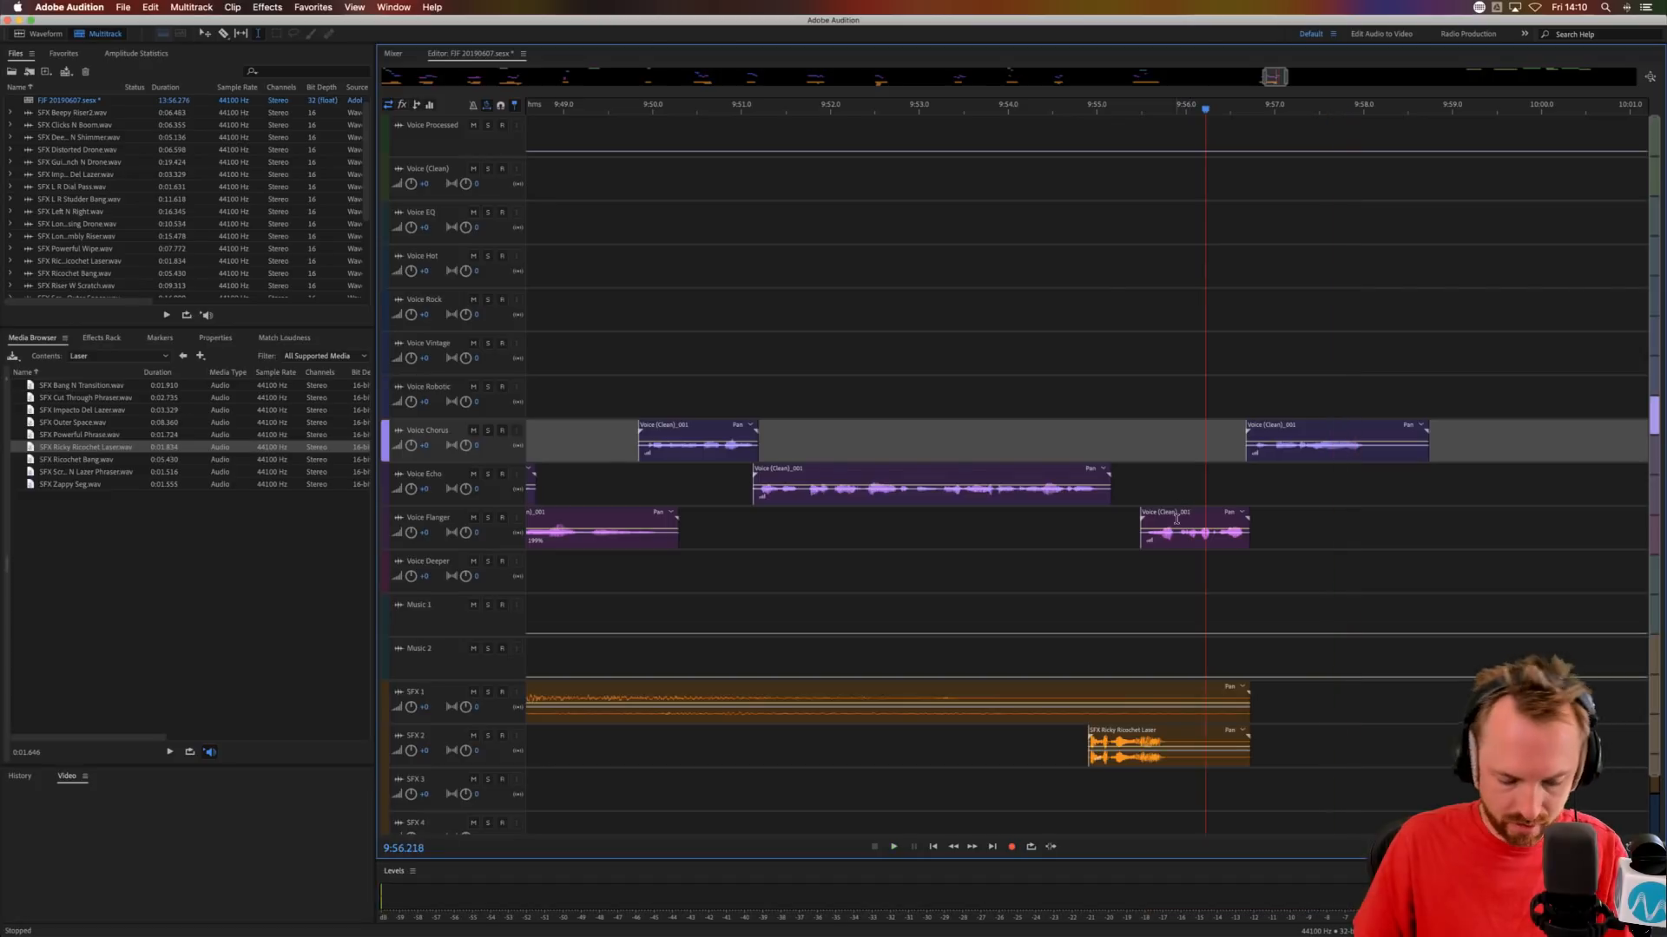
# Try the short Voice Flanger phrase at 9:55.5 on Voice Rock, move it to Voice Hot and audition it.
pyautogui.click(1179, 515)
pyautogui.hotkey('alt', 'Up')
pyautogui.hotkey('alt', 'Up')
pyautogui.hotkey('alt', 'Up')
pyautogui.hotkey('alt', 'Up')
pyautogui.hotkey('alt', 'Up')
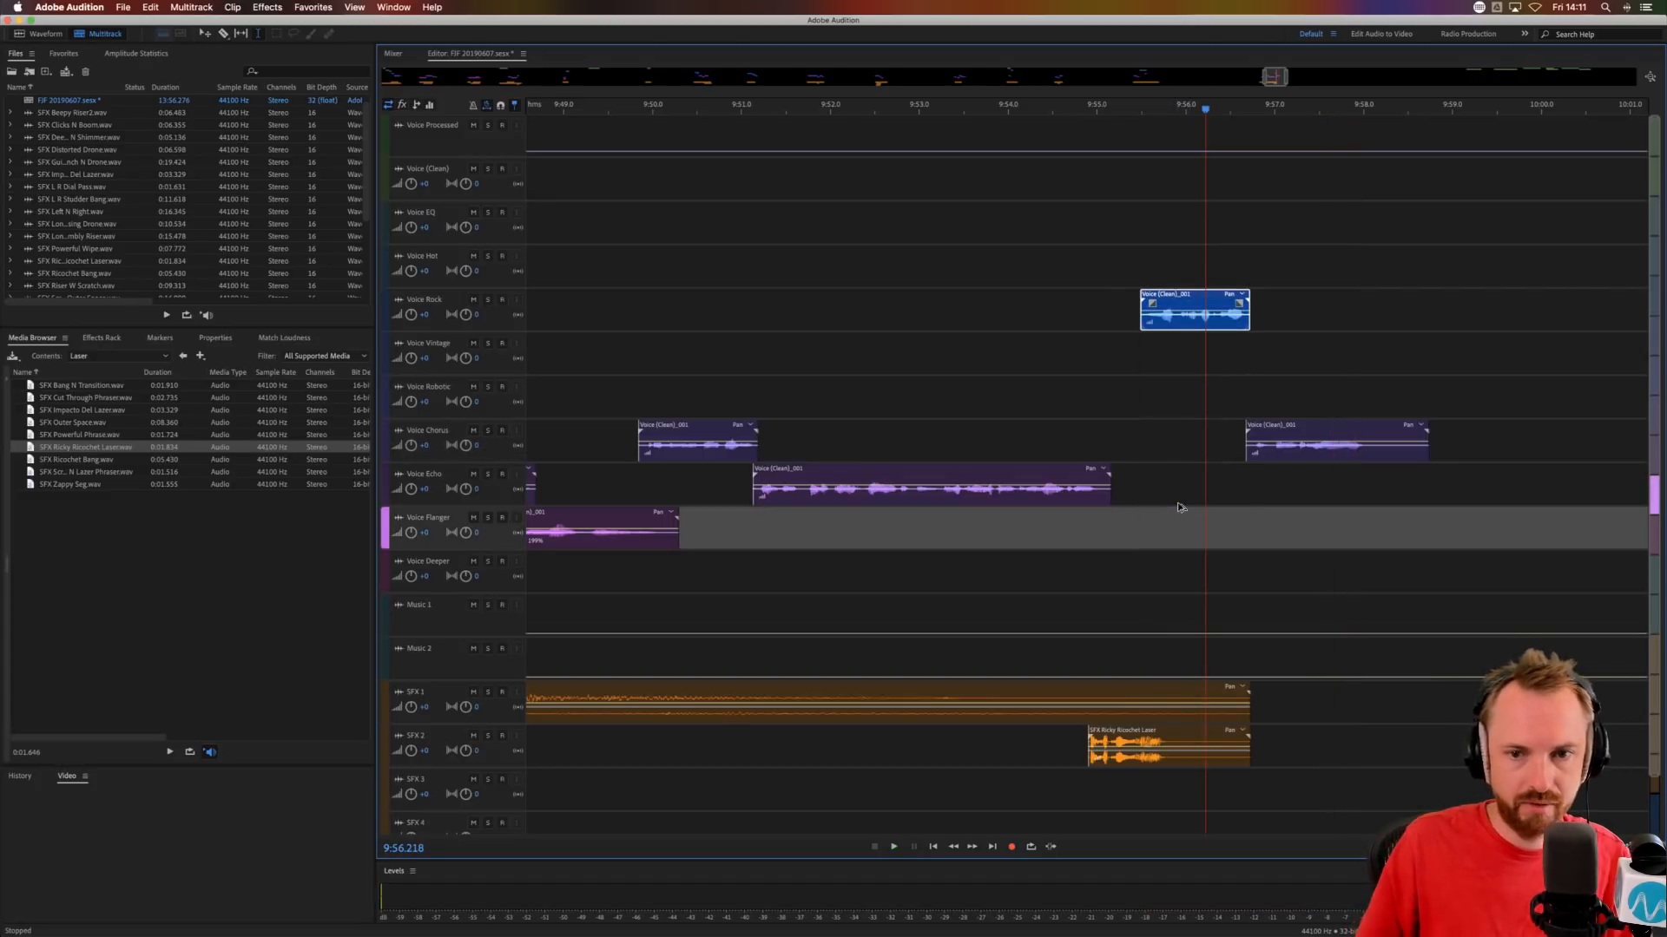
pyautogui.click(1178, 295)
pyautogui.press('space')
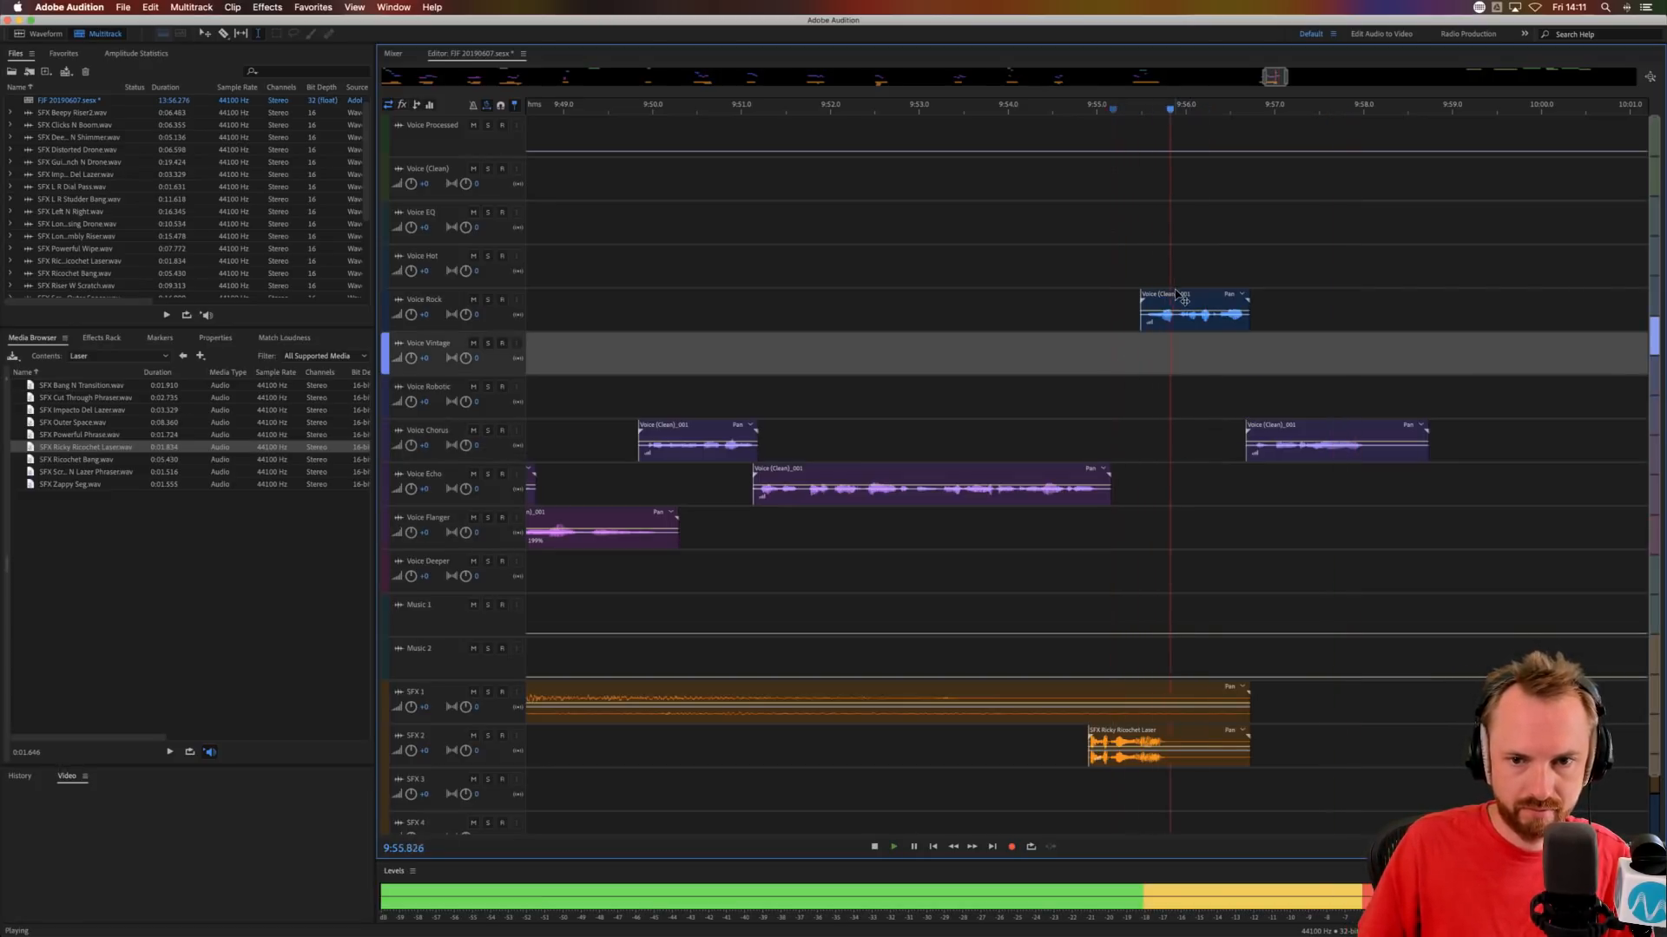
pyautogui.press('space')
pyautogui.hotkey('alt', 'Up')
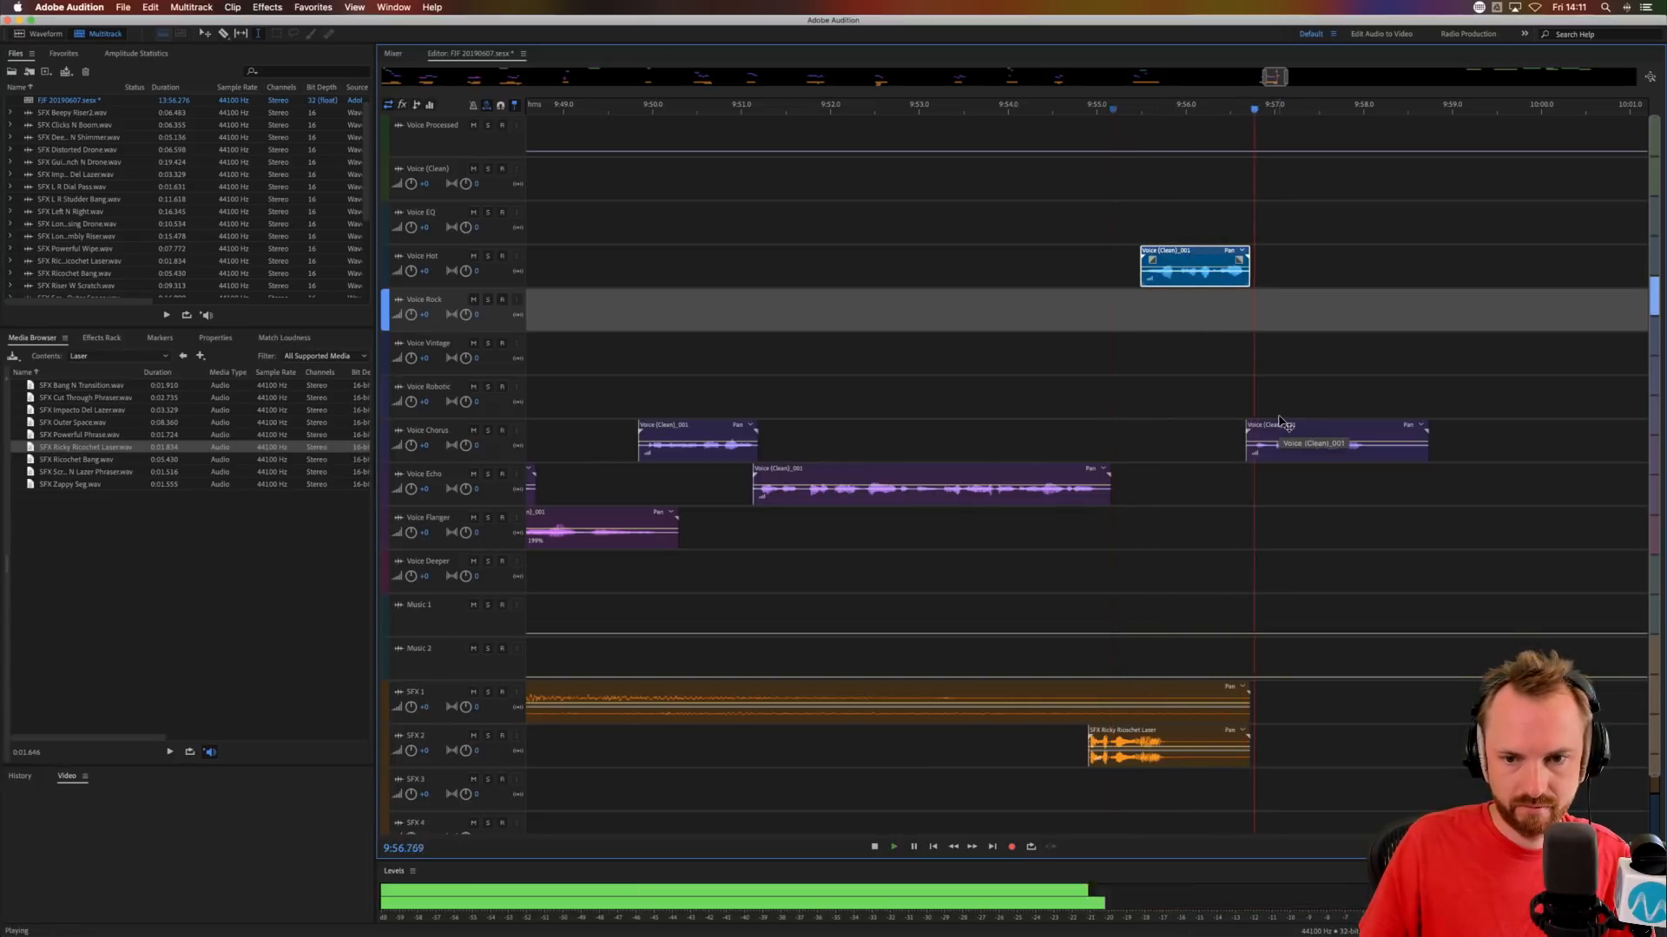
pyautogui.press('space')
# Copy SFX Long Rumbly Riser from the session's start to SFX 1 and move the first Voice (Clean) phrase to Voice Robotic at about 10:38.5.
pyautogui.scroll(-10, 1287, 103)
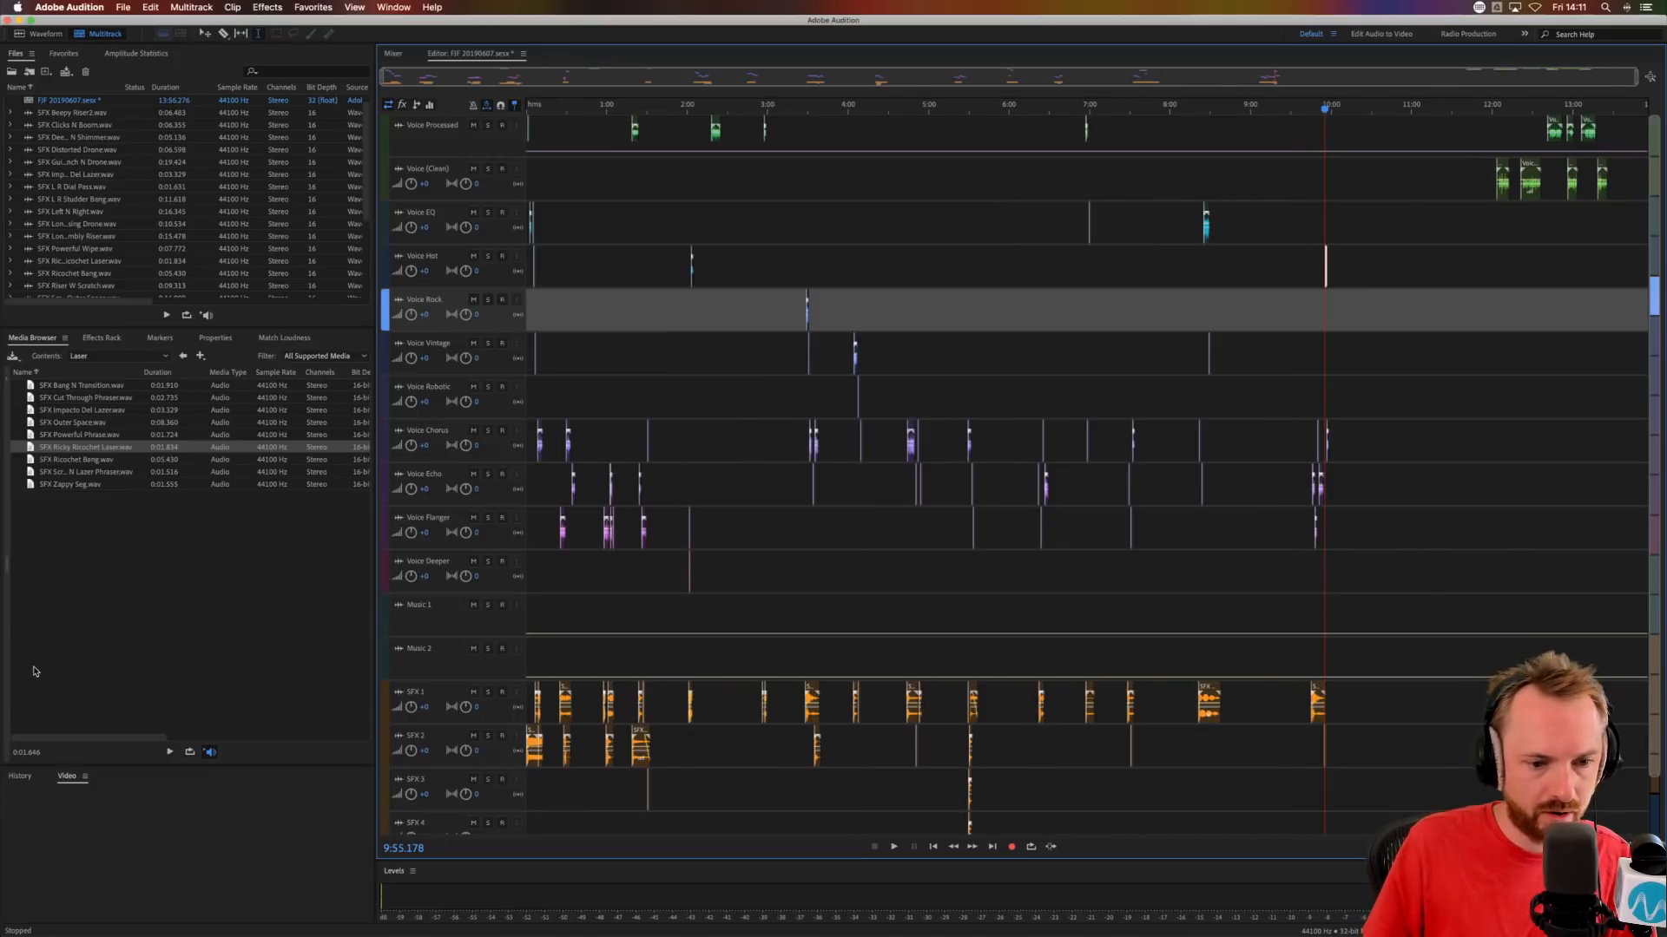
pyautogui.click(549, 745)
pyautogui.moveTo(1404, 703); pyautogui.dragTo(1394, 704)
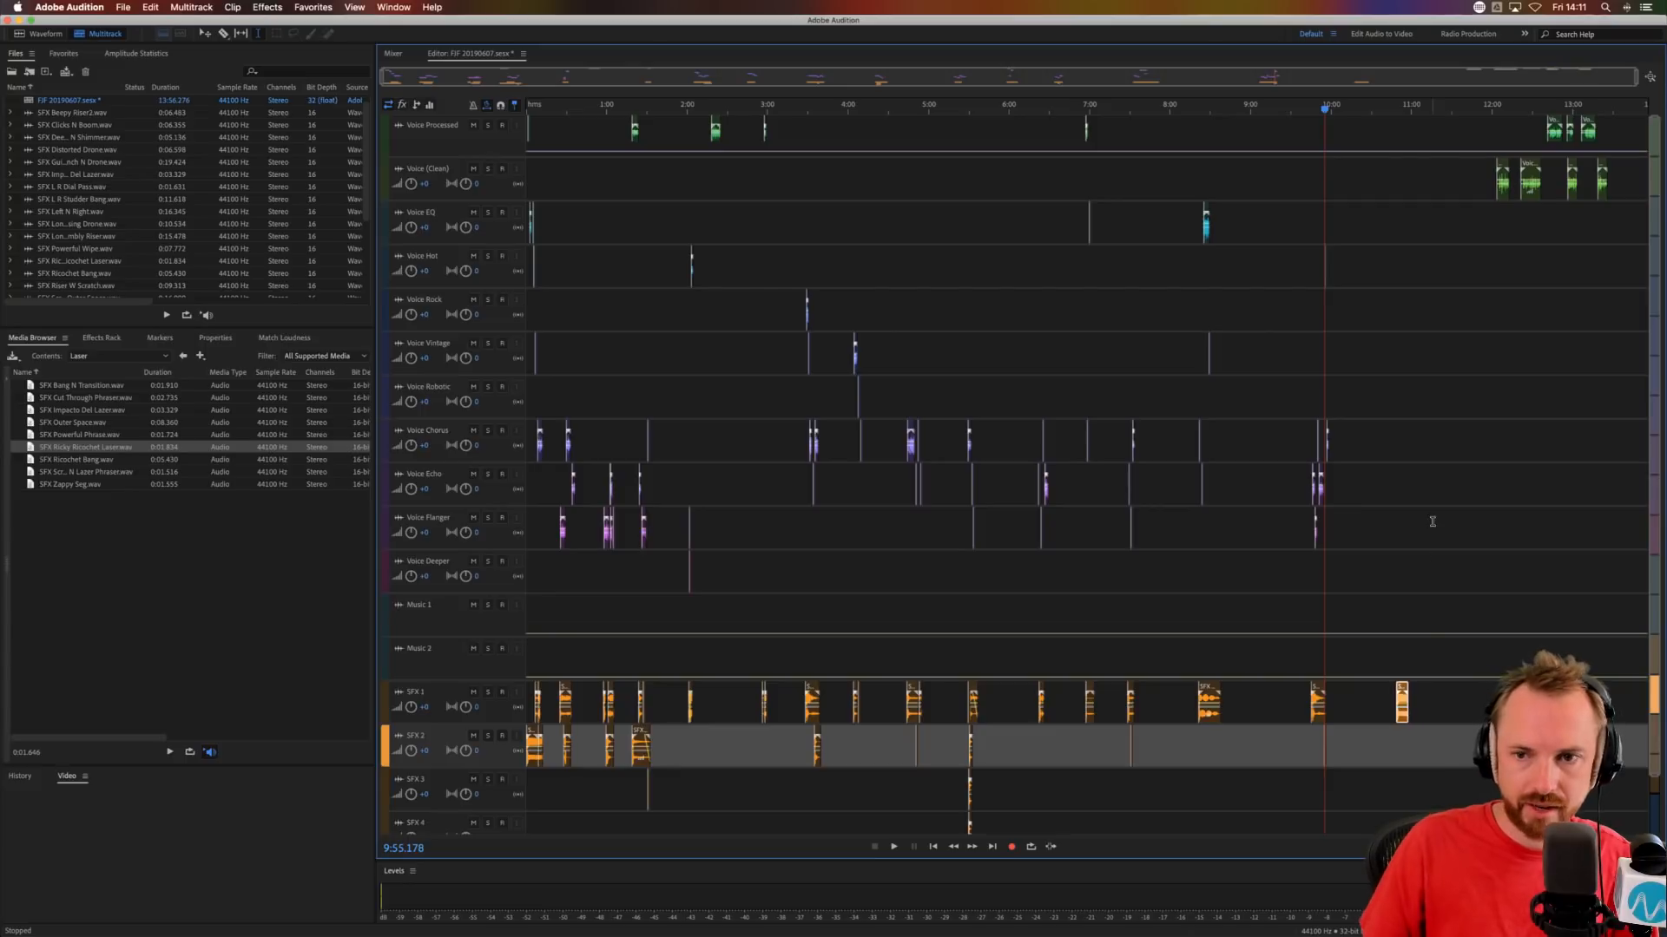
pyautogui.moveTo(1504, 166); pyautogui.dragTo(1393, 404)
pyautogui.click(1374, 382)
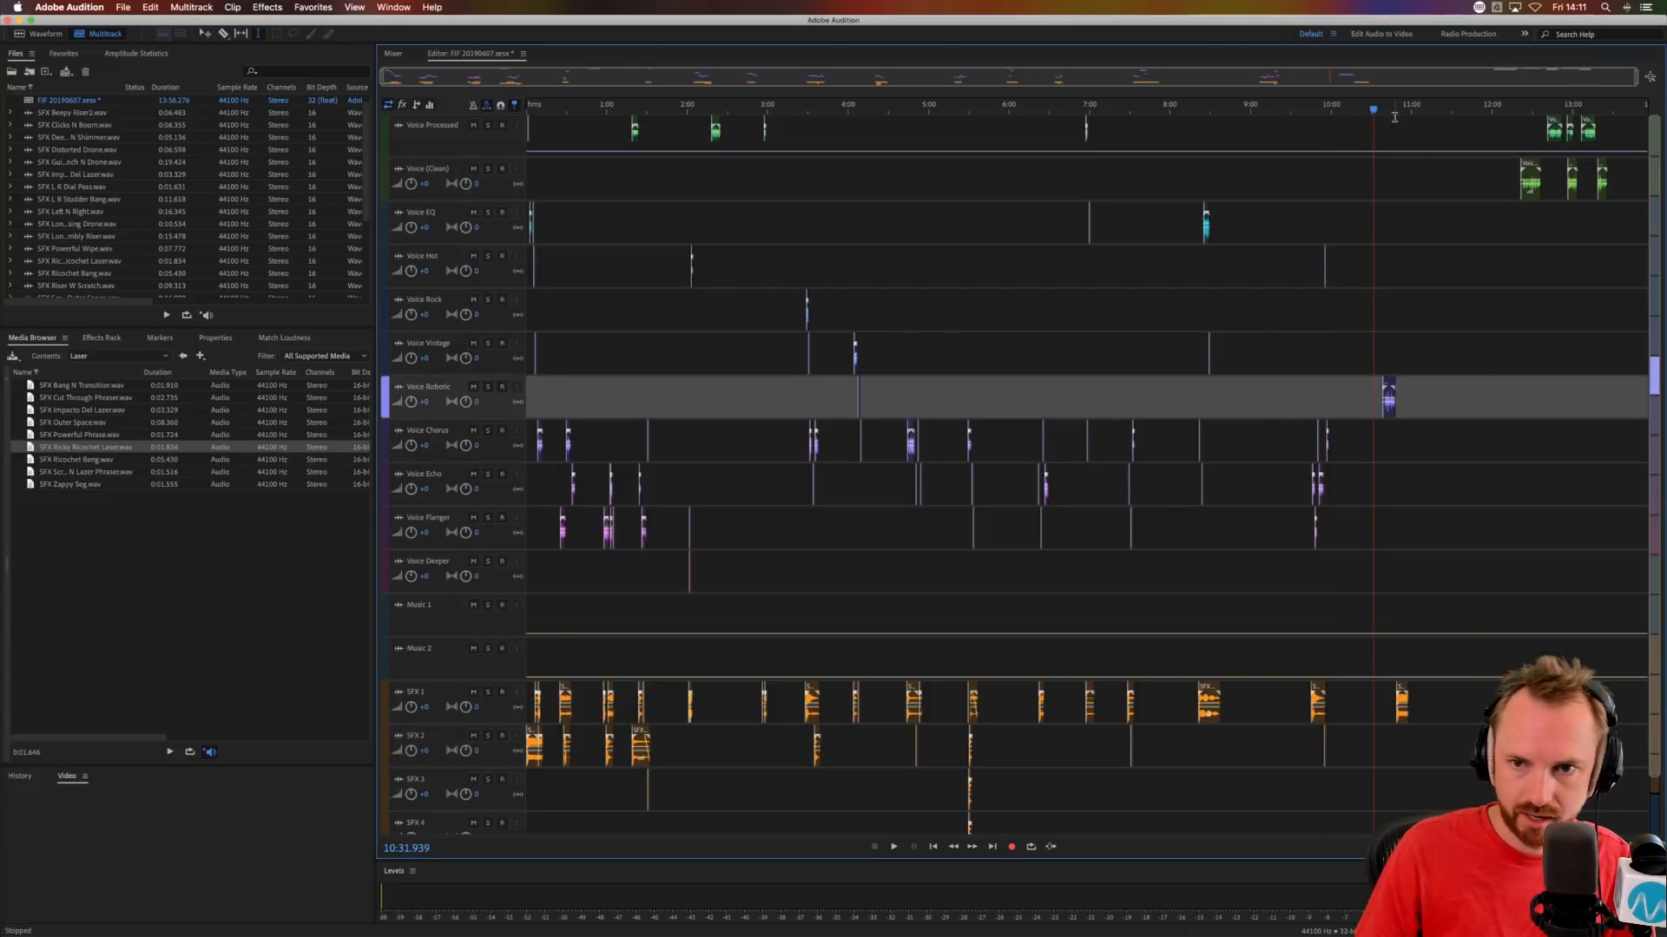
# Move the copied SFX Long Rumbly Riser to about 10:39.5 and audition it with the Voice Robotic phrase.
pyautogui.scroll(10, 1395, 106)
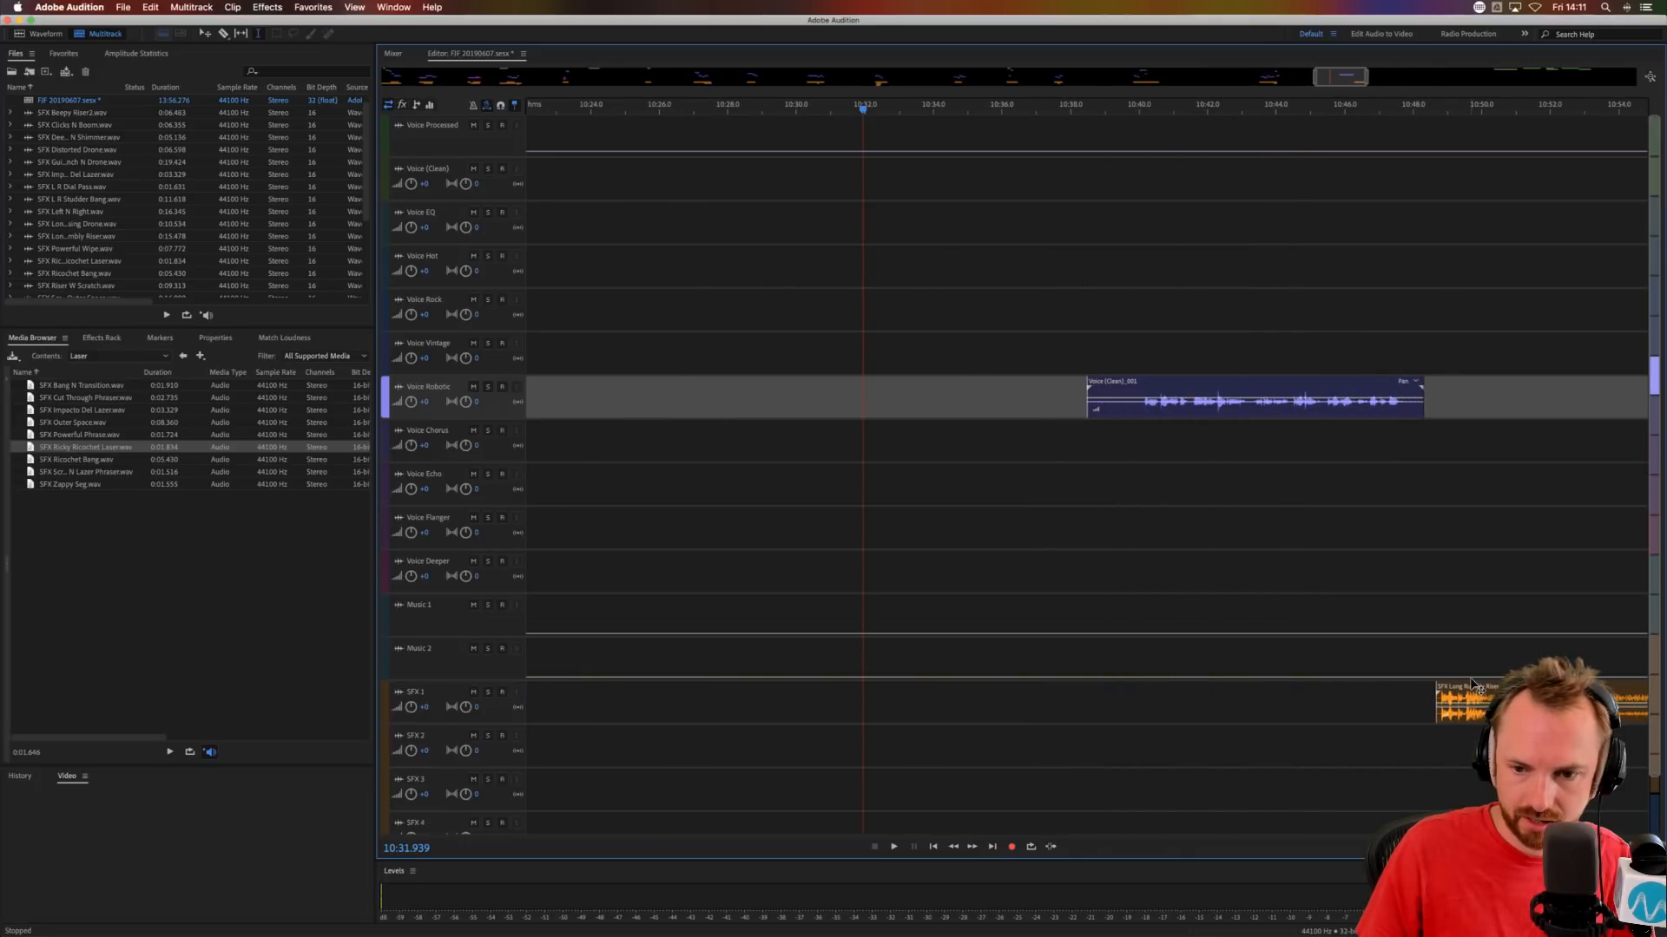
pyautogui.moveTo(1473, 685); pyautogui.dragTo(1160, 687)
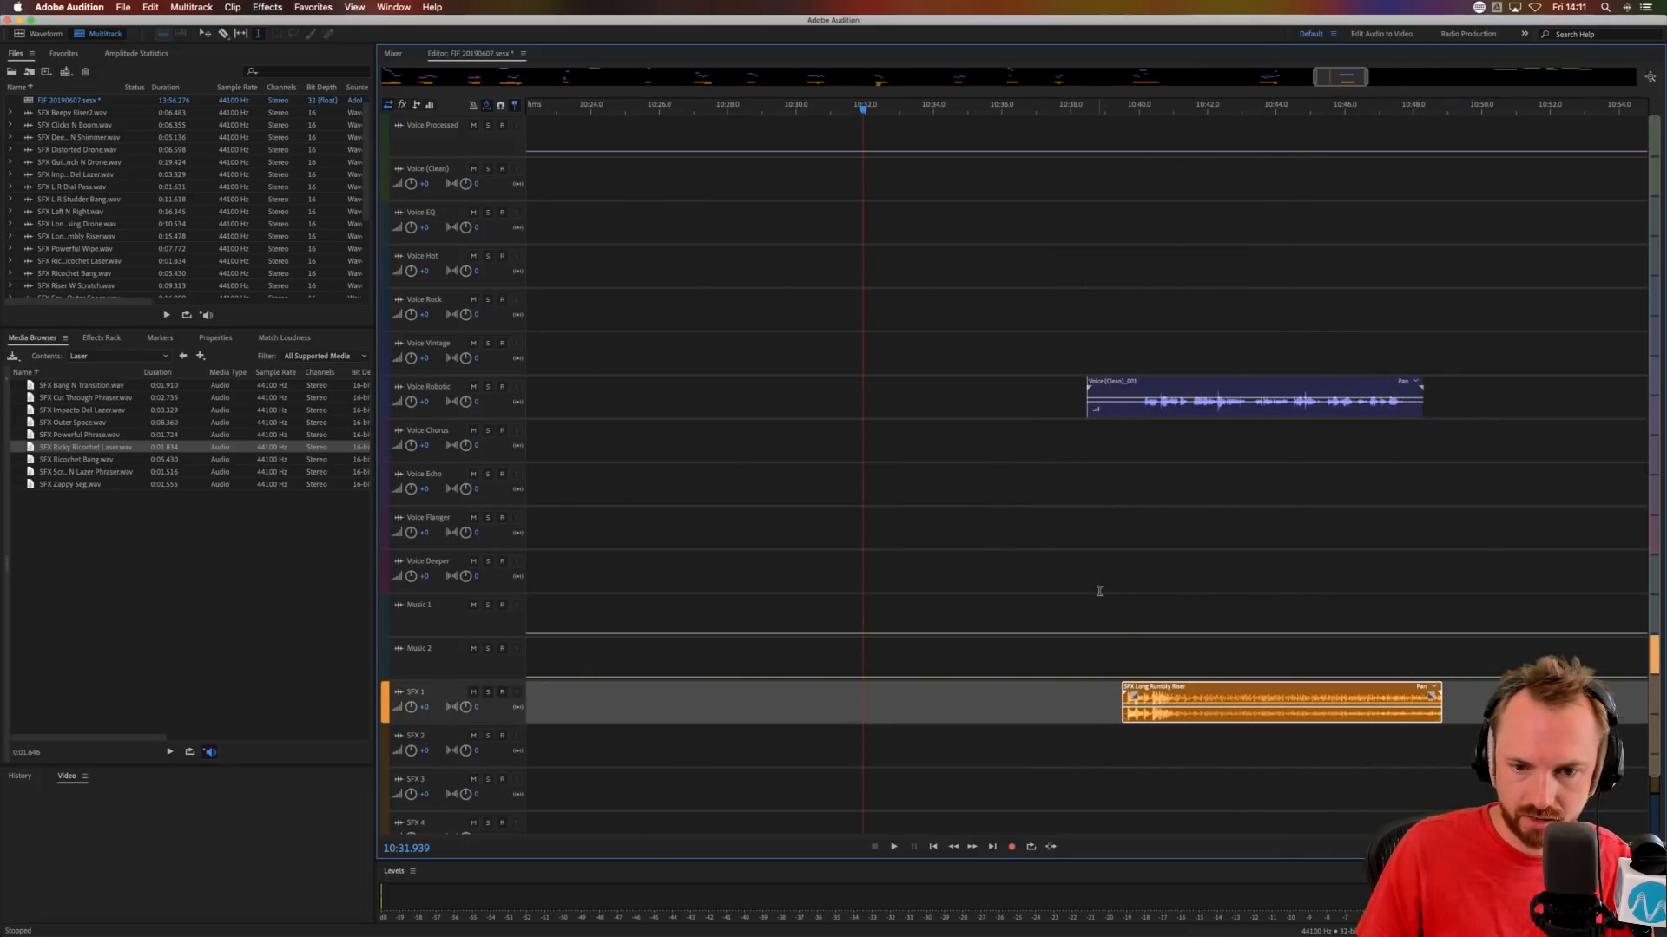
pyautogui.click(1115, 589)
pyautogui.press('space')
pyautogui.scroll(3, 1187, 111)
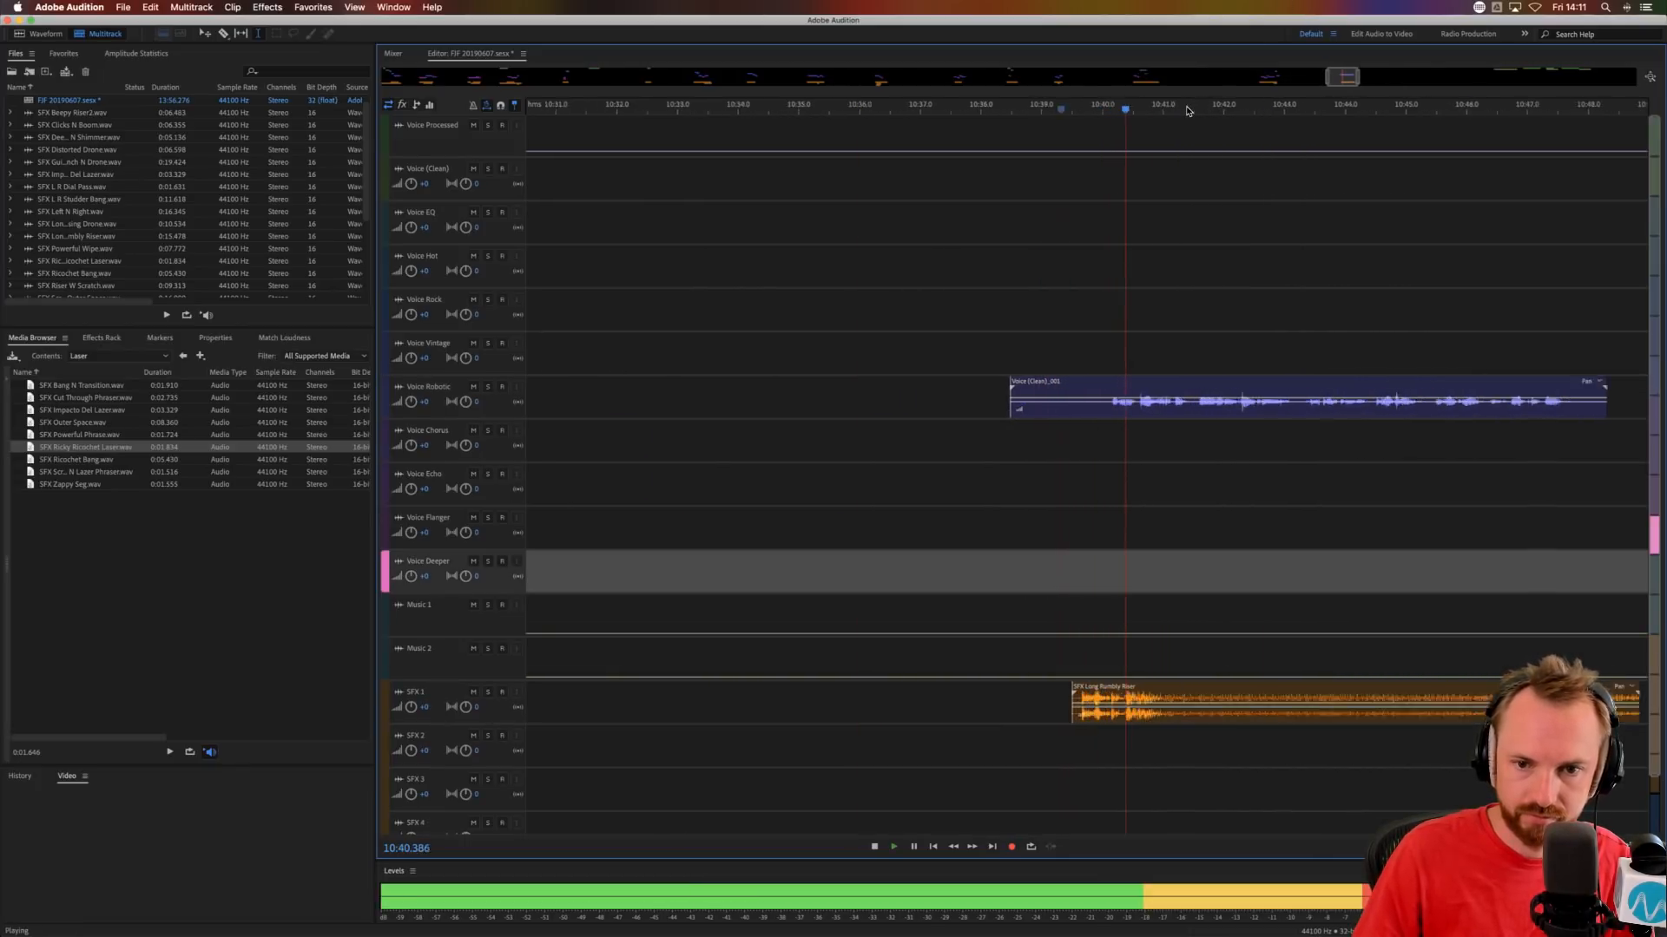
pyautogui.scroll(2, 1187, 110)
pyautogui.press('space')
# Move the Voice Robotic phrase to Voice Chorus and trim its silent start to about 10:40.4.
pyautogui.moveTo(1097, 382); pyautogui.dragTo(853, 457)
pyautogui.press('Delete')
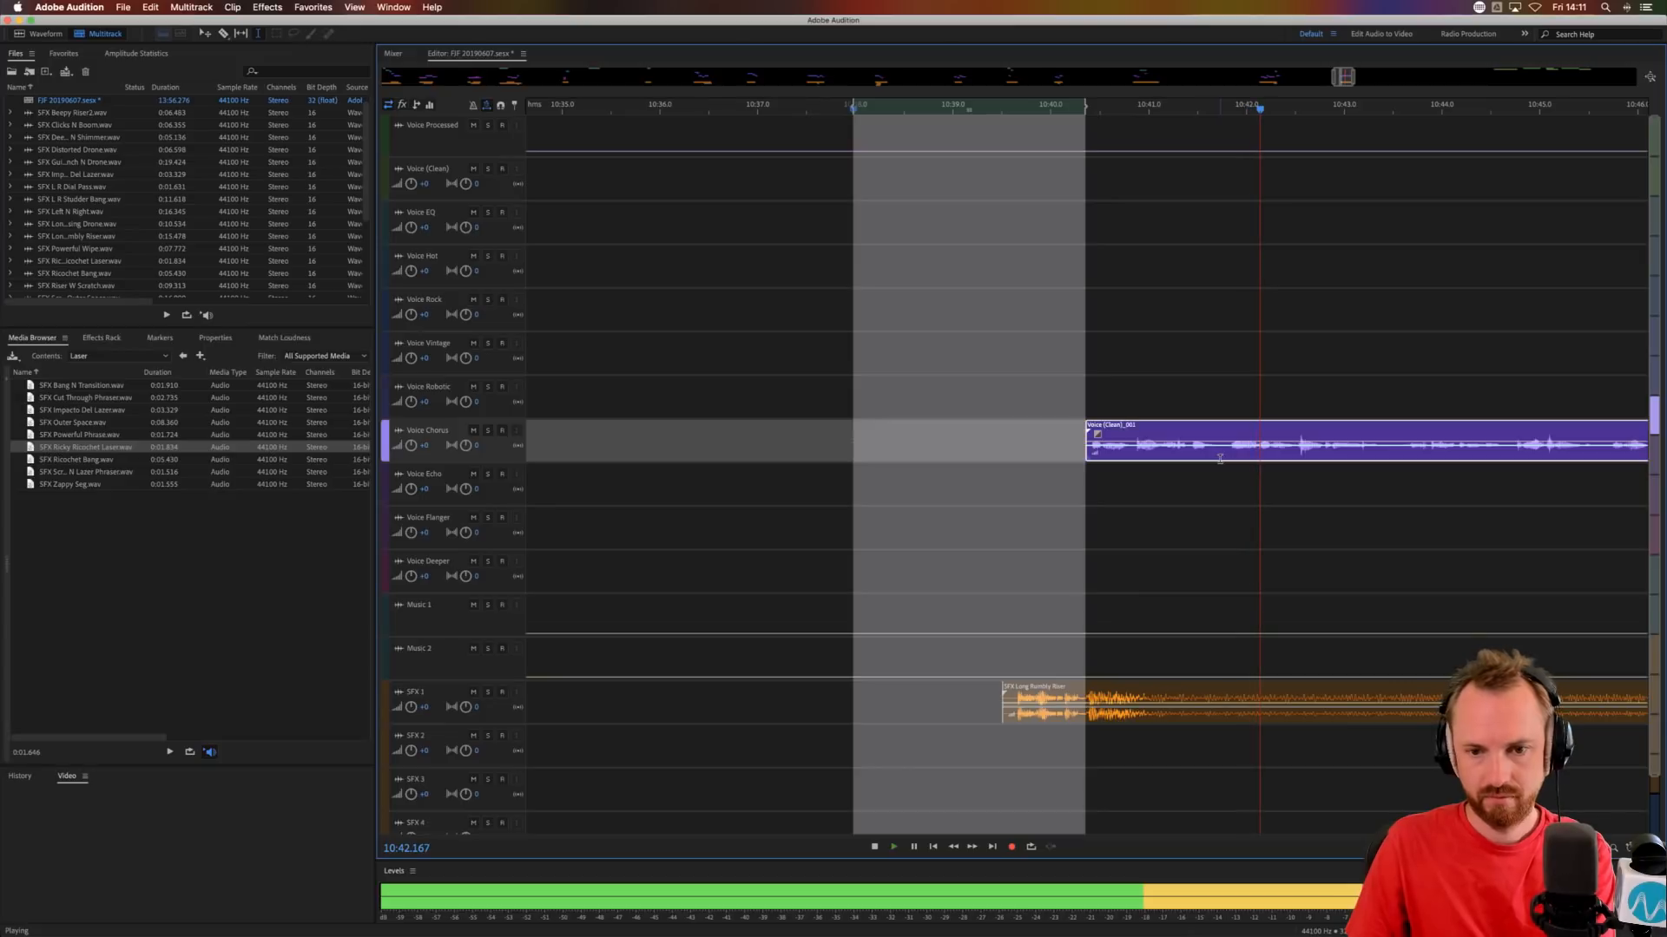
pyautogui.press('space')
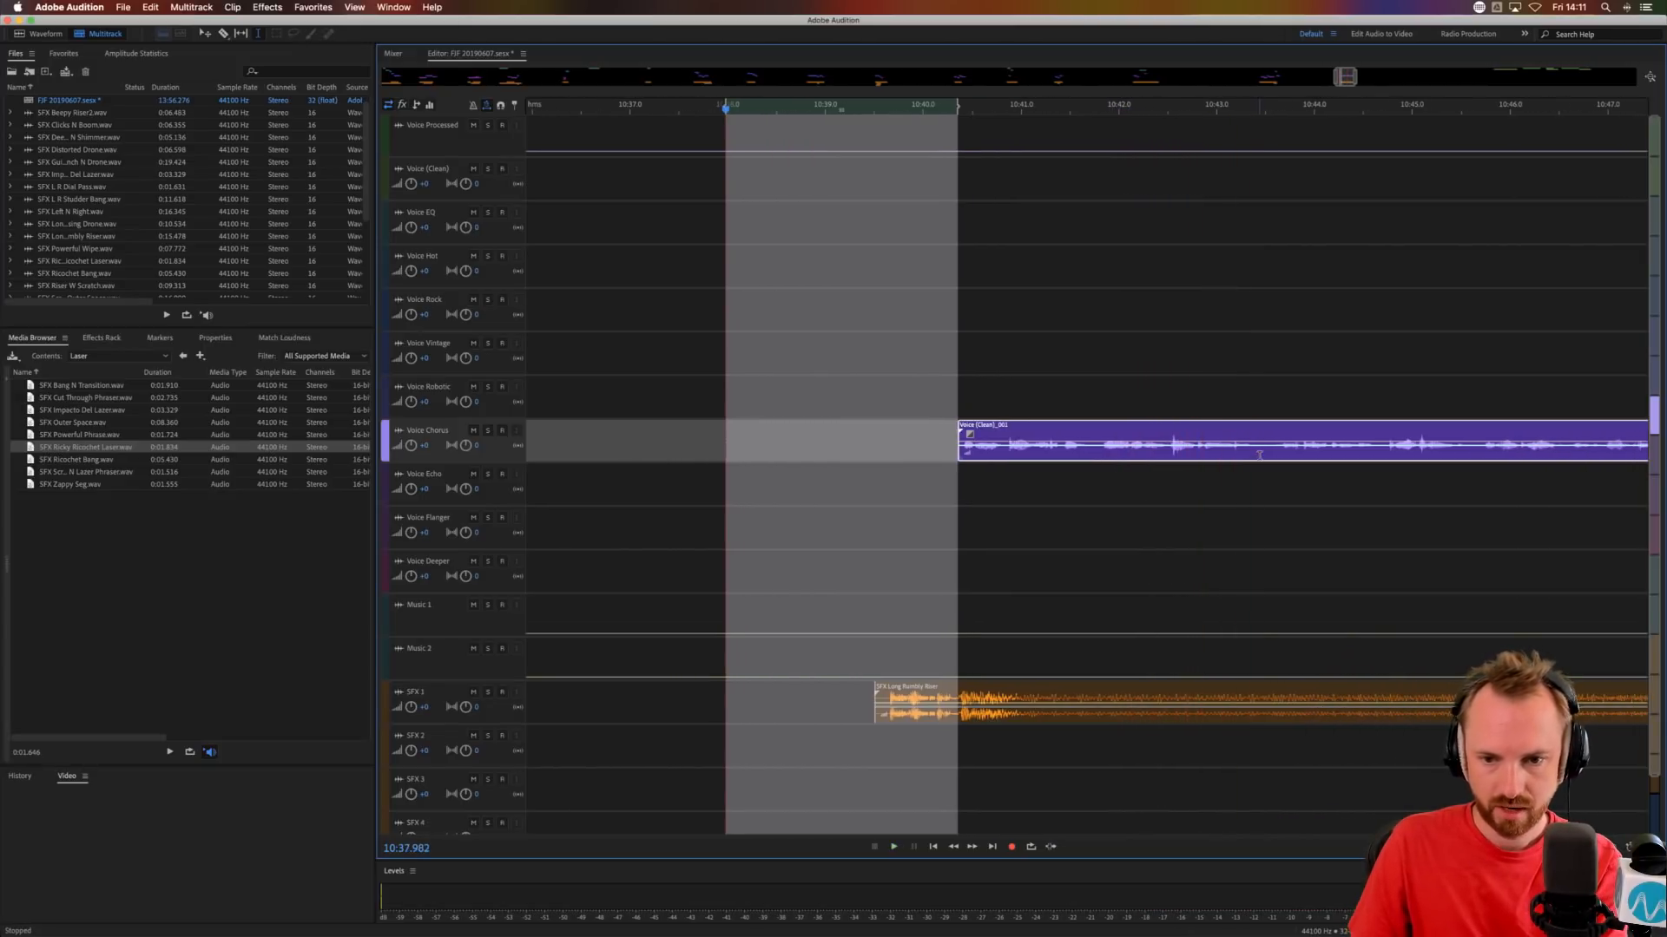
# Split the Voice Chorus phrase at about 10:43.5, removing the short pause between the two parts.
pyautogui.click(1265, 452)
pyautogui.press('super+k')
pyautogui.click(969, 575)
# Add SFX Phone Thingy from the Phone folder to SFX 2 at about 10:42.8 and audition it with the Voice Chorus phrase.
pyautogui.click(182, 356)
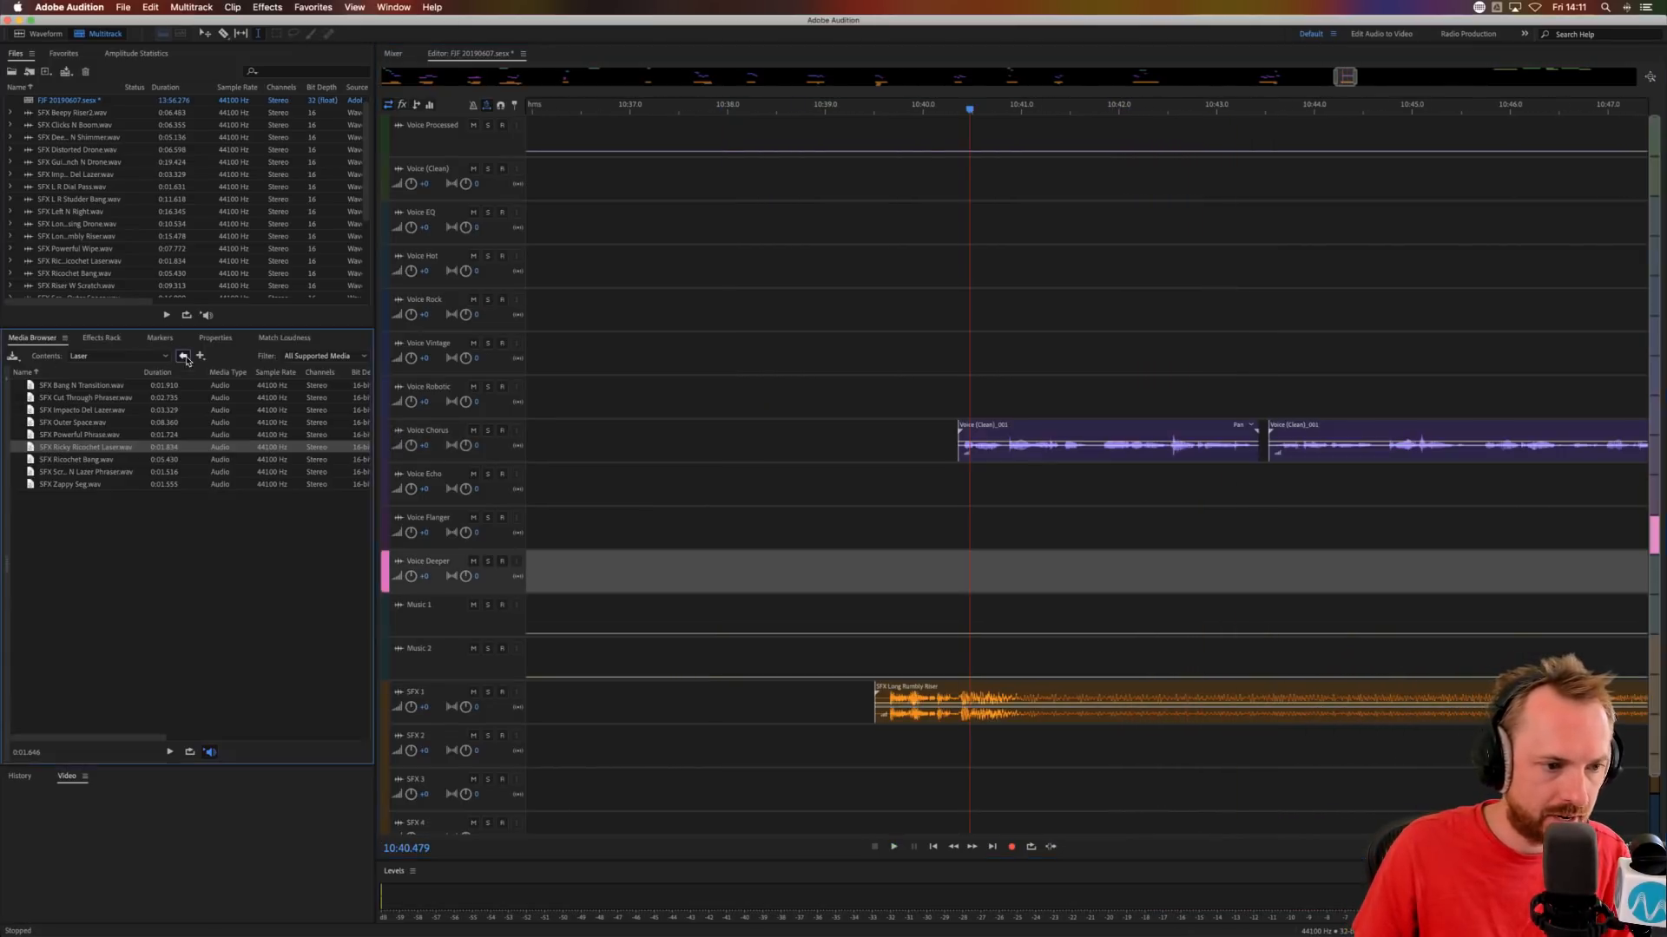
pyautogui.doubleClick(52, 560)
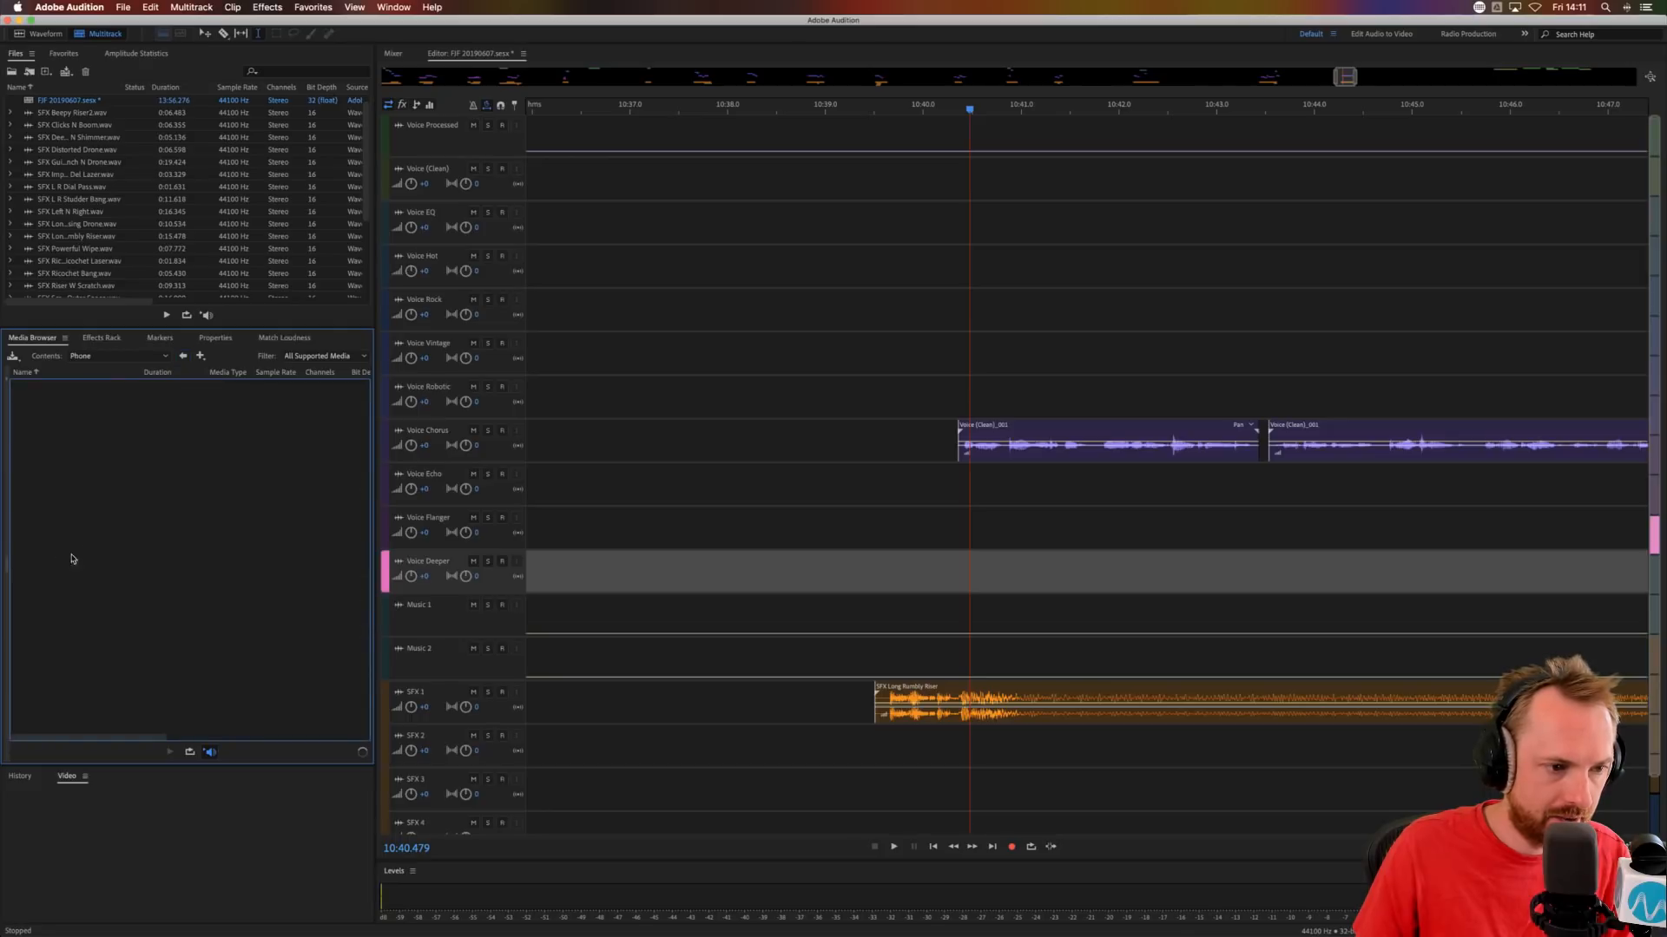
pyautogui.click(74, 409)
pyautogui.moveTo(74, 409); pyautogui.dragTo(1148, 746)
pyautogui.click(1085, 543)
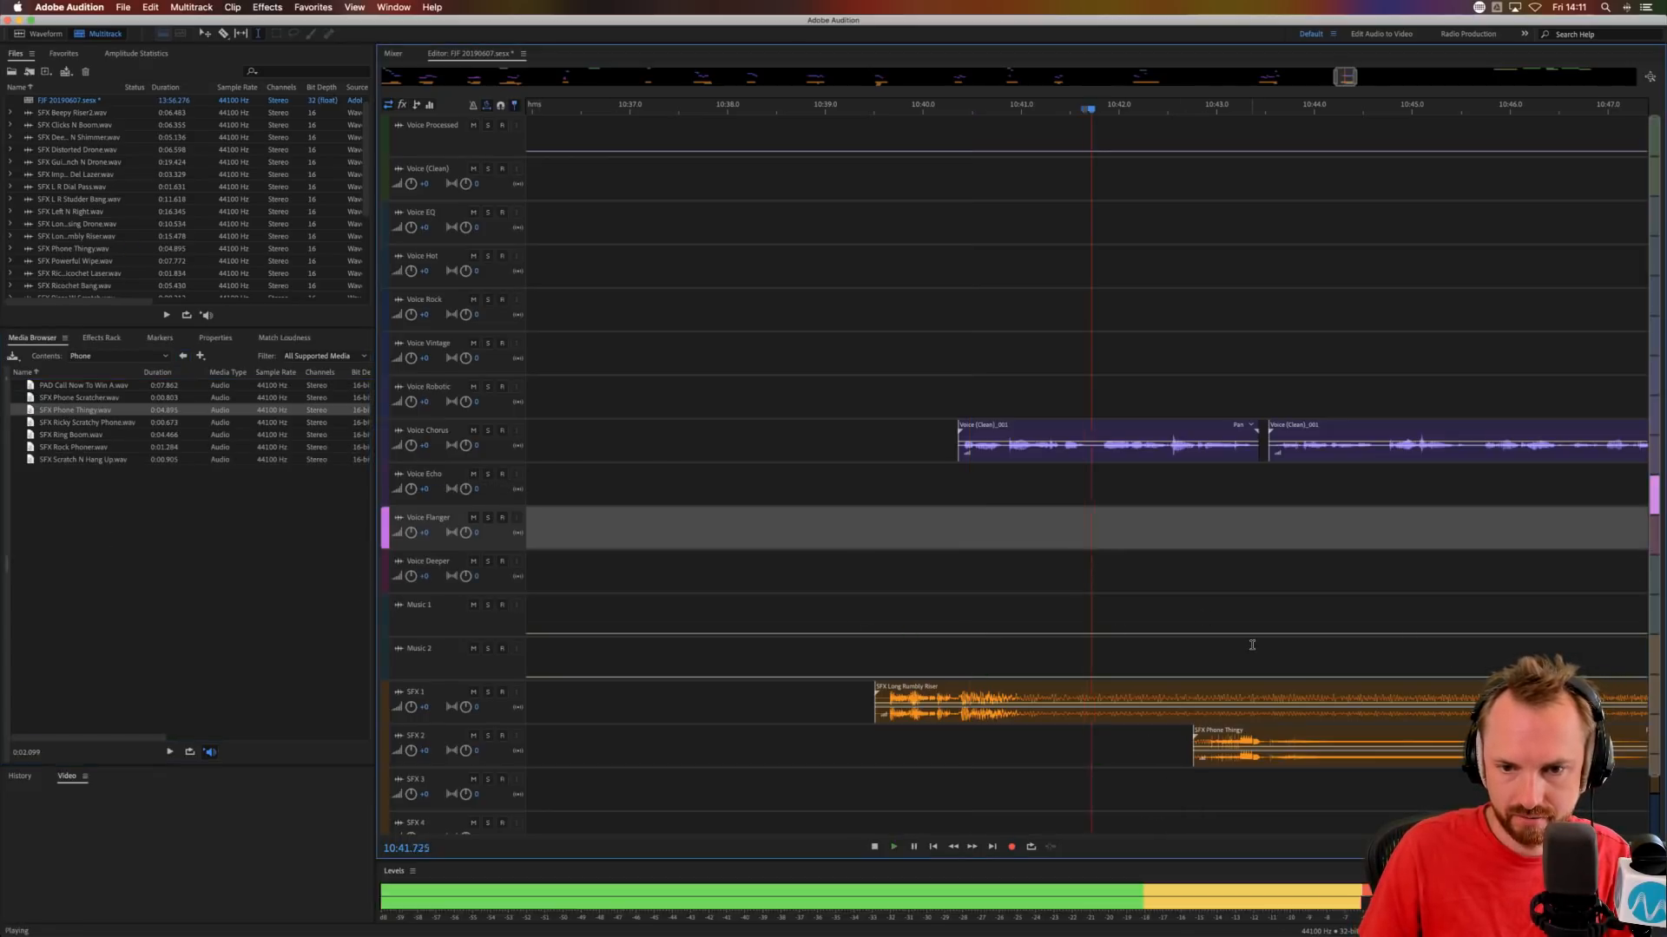
# Split the second Voice Chorus part at about 10:45.6, removing the short pause there.
pyautogui.hscroll(5, 1241, 641)
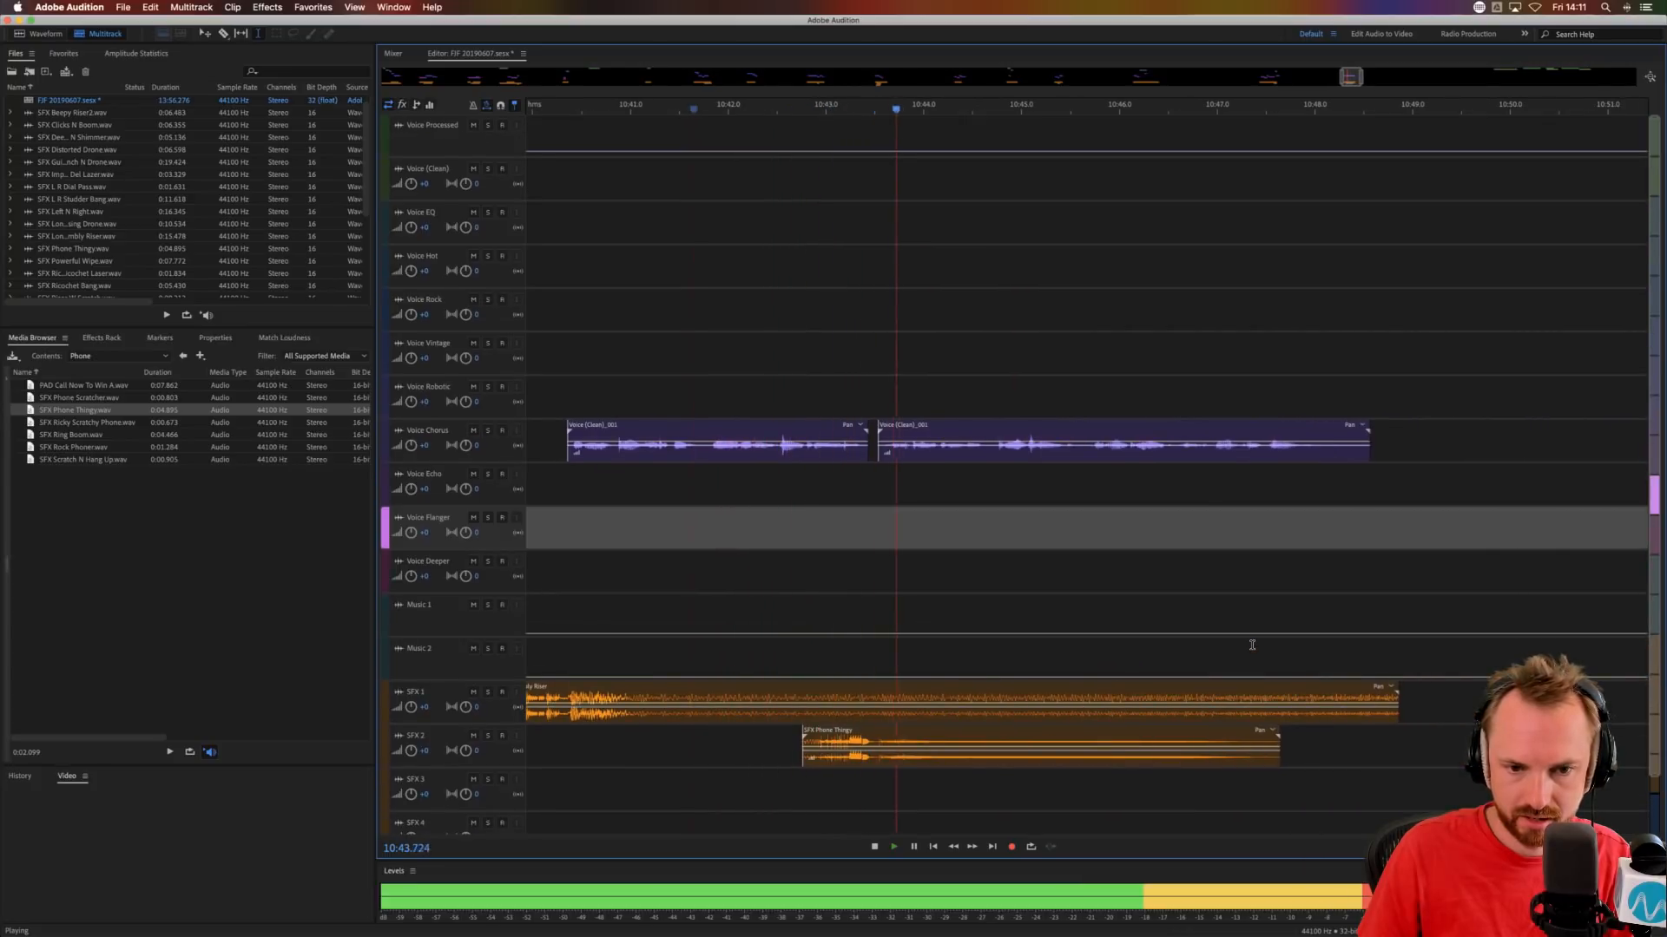
pyautogui.press('space')
pyautogui.click(1088, 453)
pyautogui.press('Delete')
# Add SFX Scratch N Hang Up to SFX 3 at about 10:45.4 and trim the end of SFX Phone Thingy to about 10:45.9.
pyautogui.click(924, 576)
pyautogui.click(131, 447)
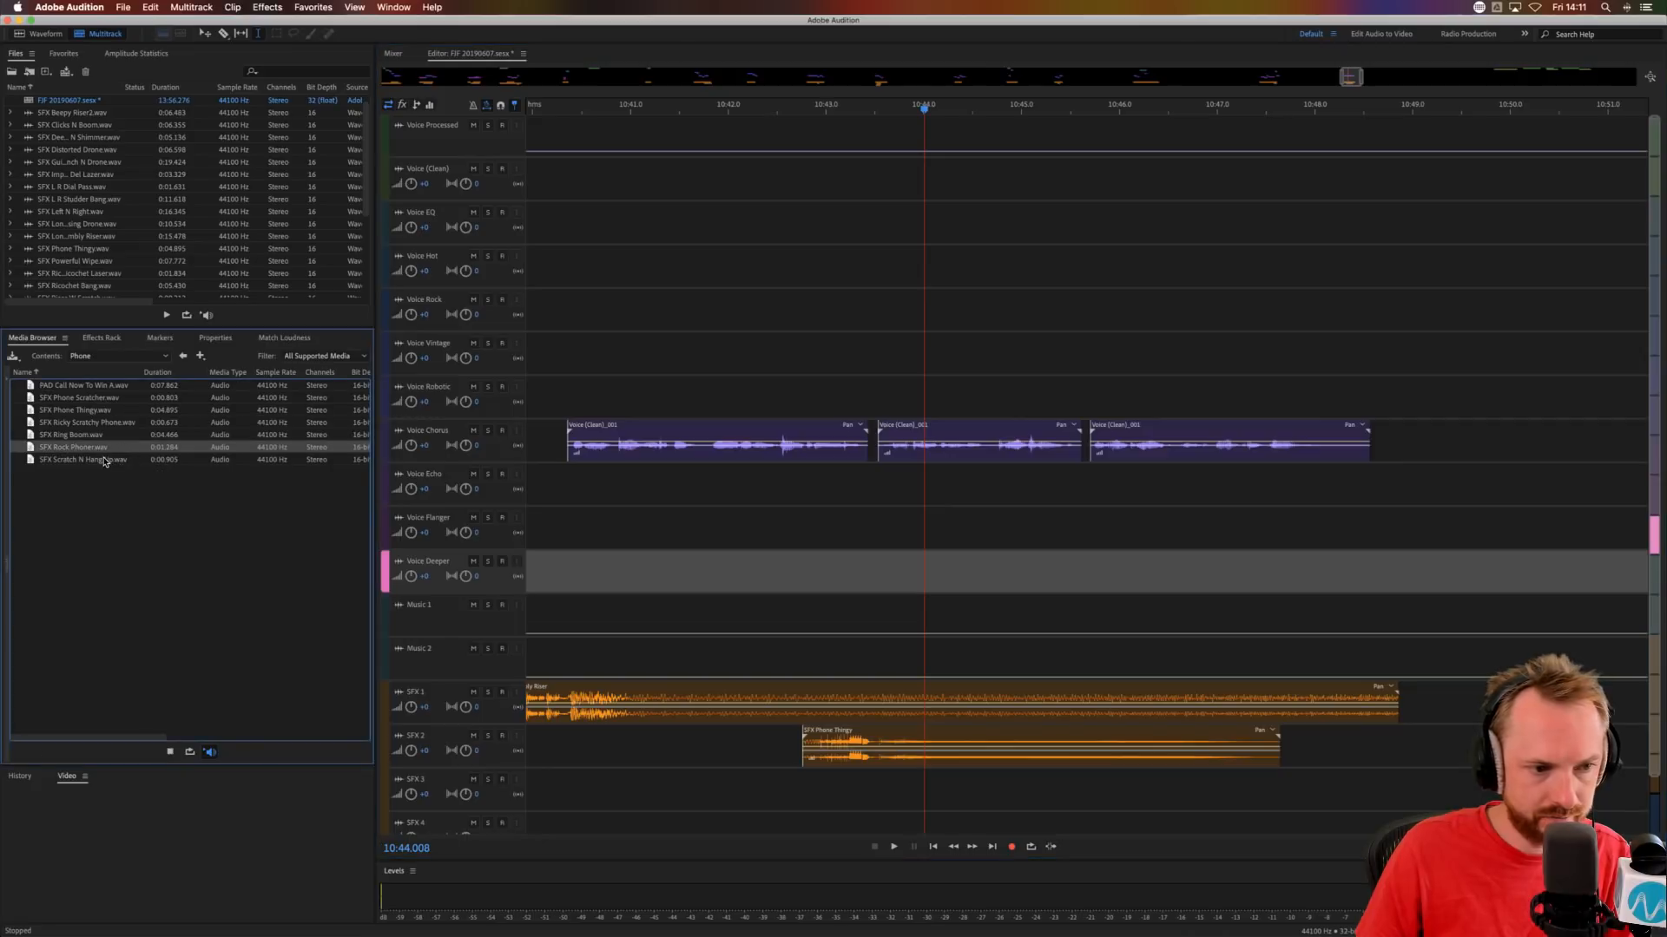
pyautogui.click(89, 461)
pyautogui.moveTo(1033, 871); pyautogui.dragTo(1395, 755)
pyautogui.press('Delete')
# Move the last Voice Chorus part to Voice Flanger at about 10:45.9 and audition the transition.
pyautogui.click(1116, 498)
pyautogui.moveTo(1107, 445)
pyautogui.mouseDown()
pyautogui.moveTo(1109, 532)
pyautogui.moveTo(1167, 549)
pyautogui.mouseUp()
pyautogui.press('space')
pyautogui.press('space')
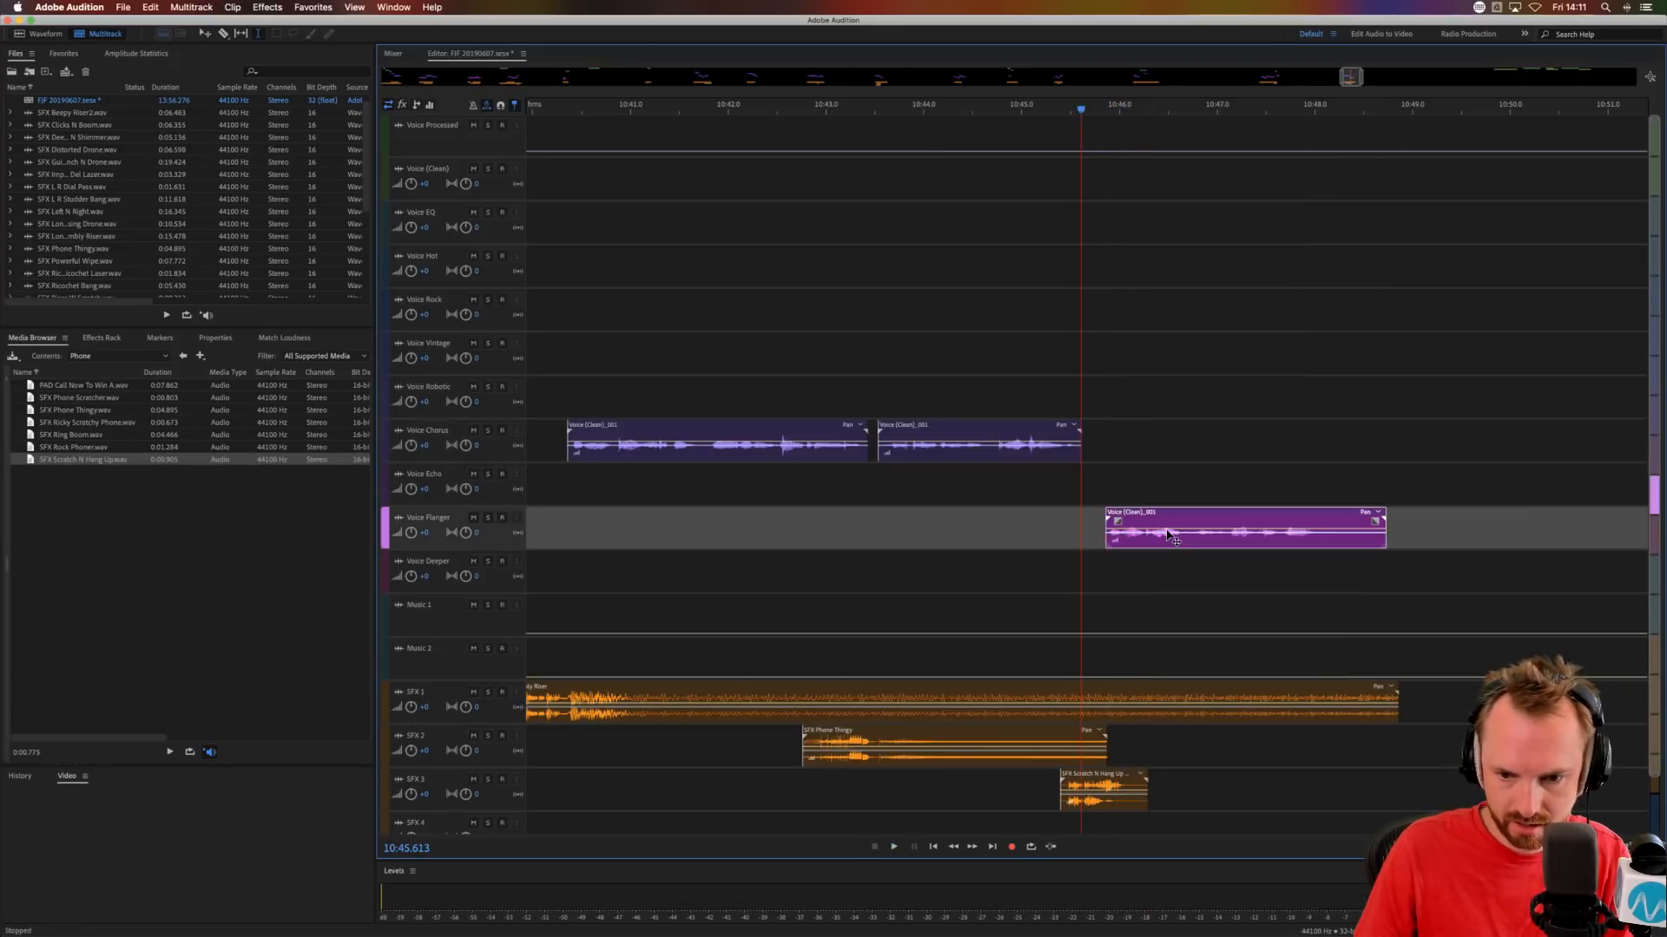
pyautogui.press('space')
# Fade out SFX Long Rumbly Riser on SFX 1 from about 10:46.1 to its end.
pyautogui.click(1367, 688)
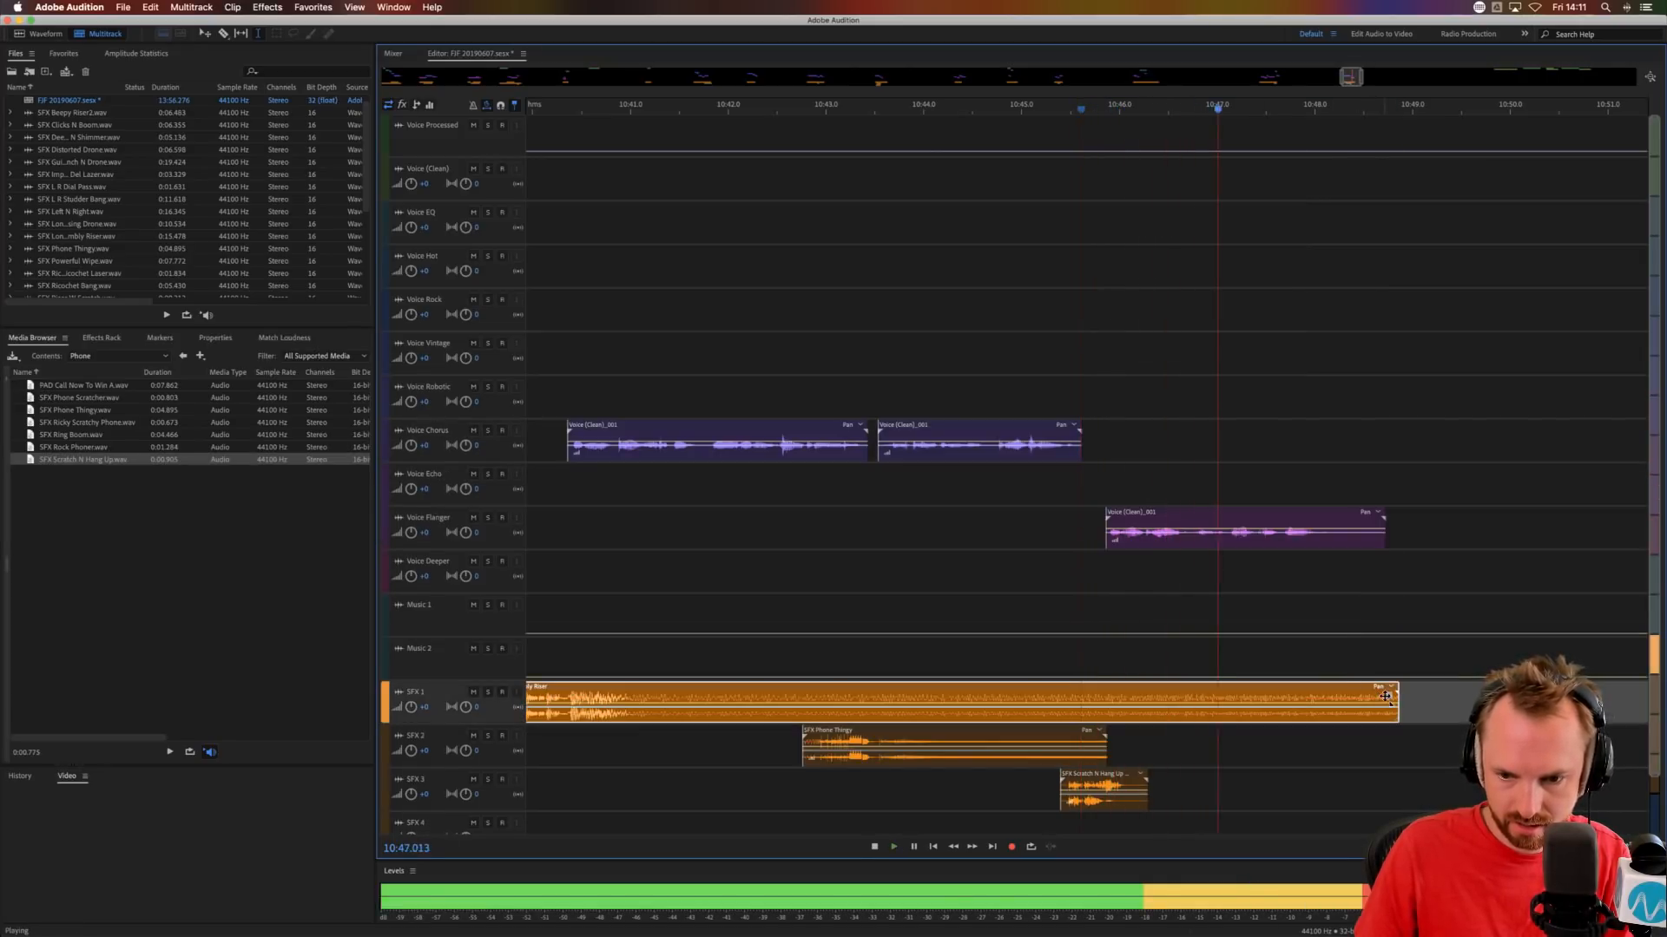
pyautogui.moveTo(1387, 696); pyautogui.dragTo(1128, 696)
pyautogui.press('space')
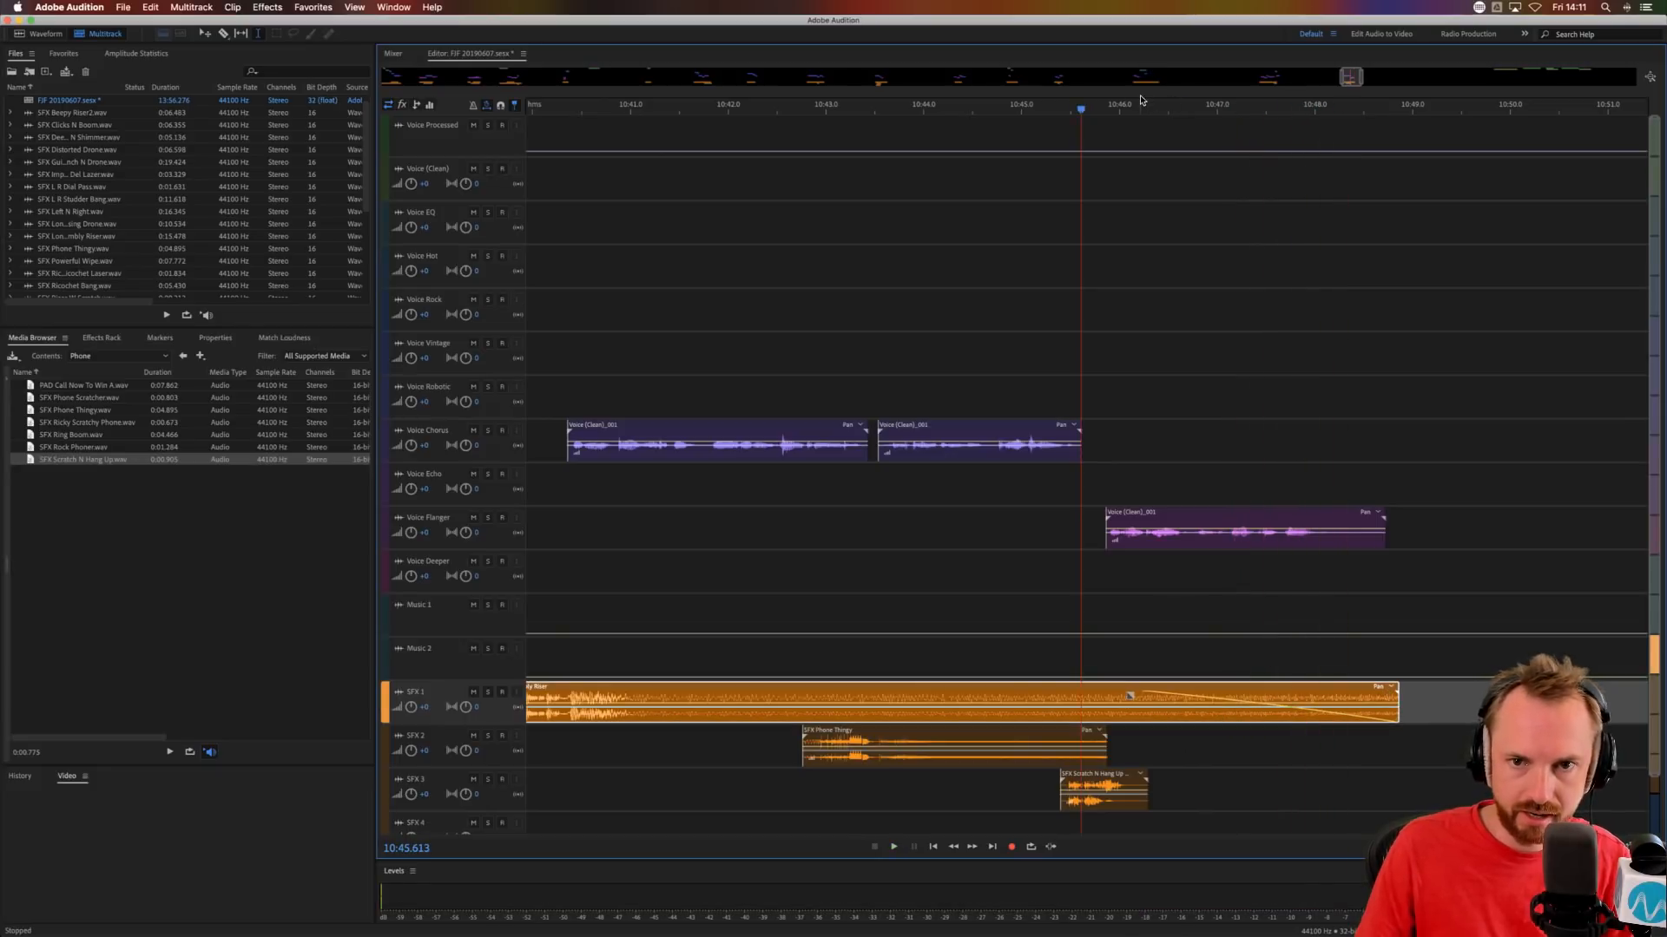
# Shift the remaining Voice (Clean) phrases together so that the first one starts at about 12:58.
pyautogui.press('\\')
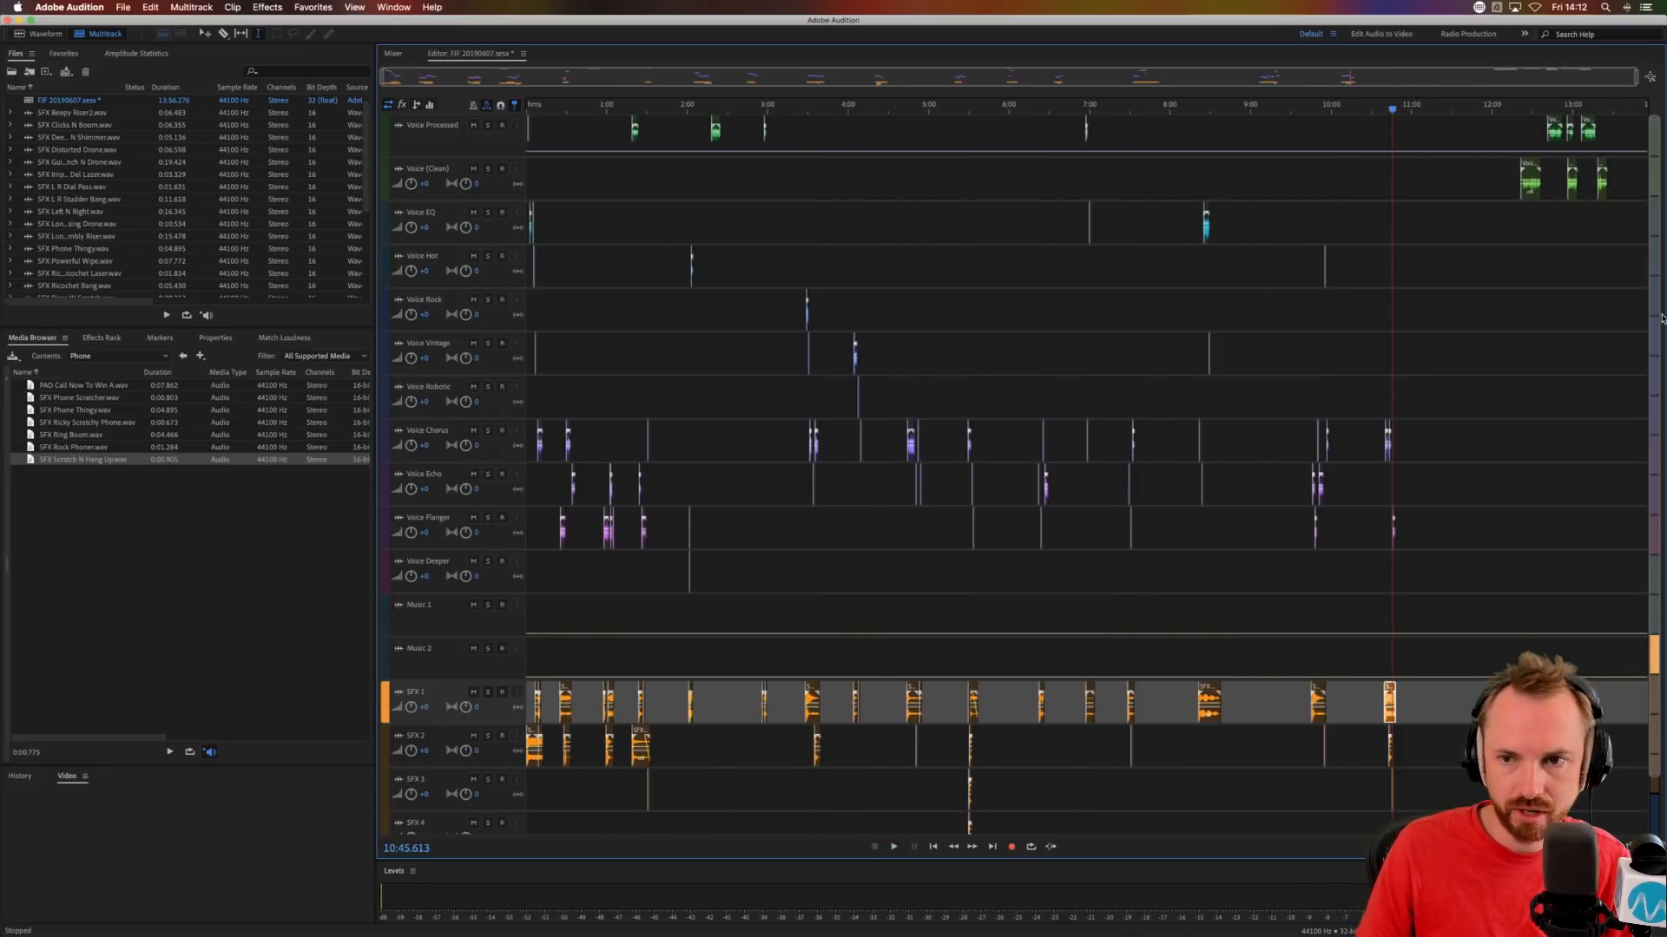
pyautogui.moveTo(1506, 189); pyautogui.dragTo(1648, 189)
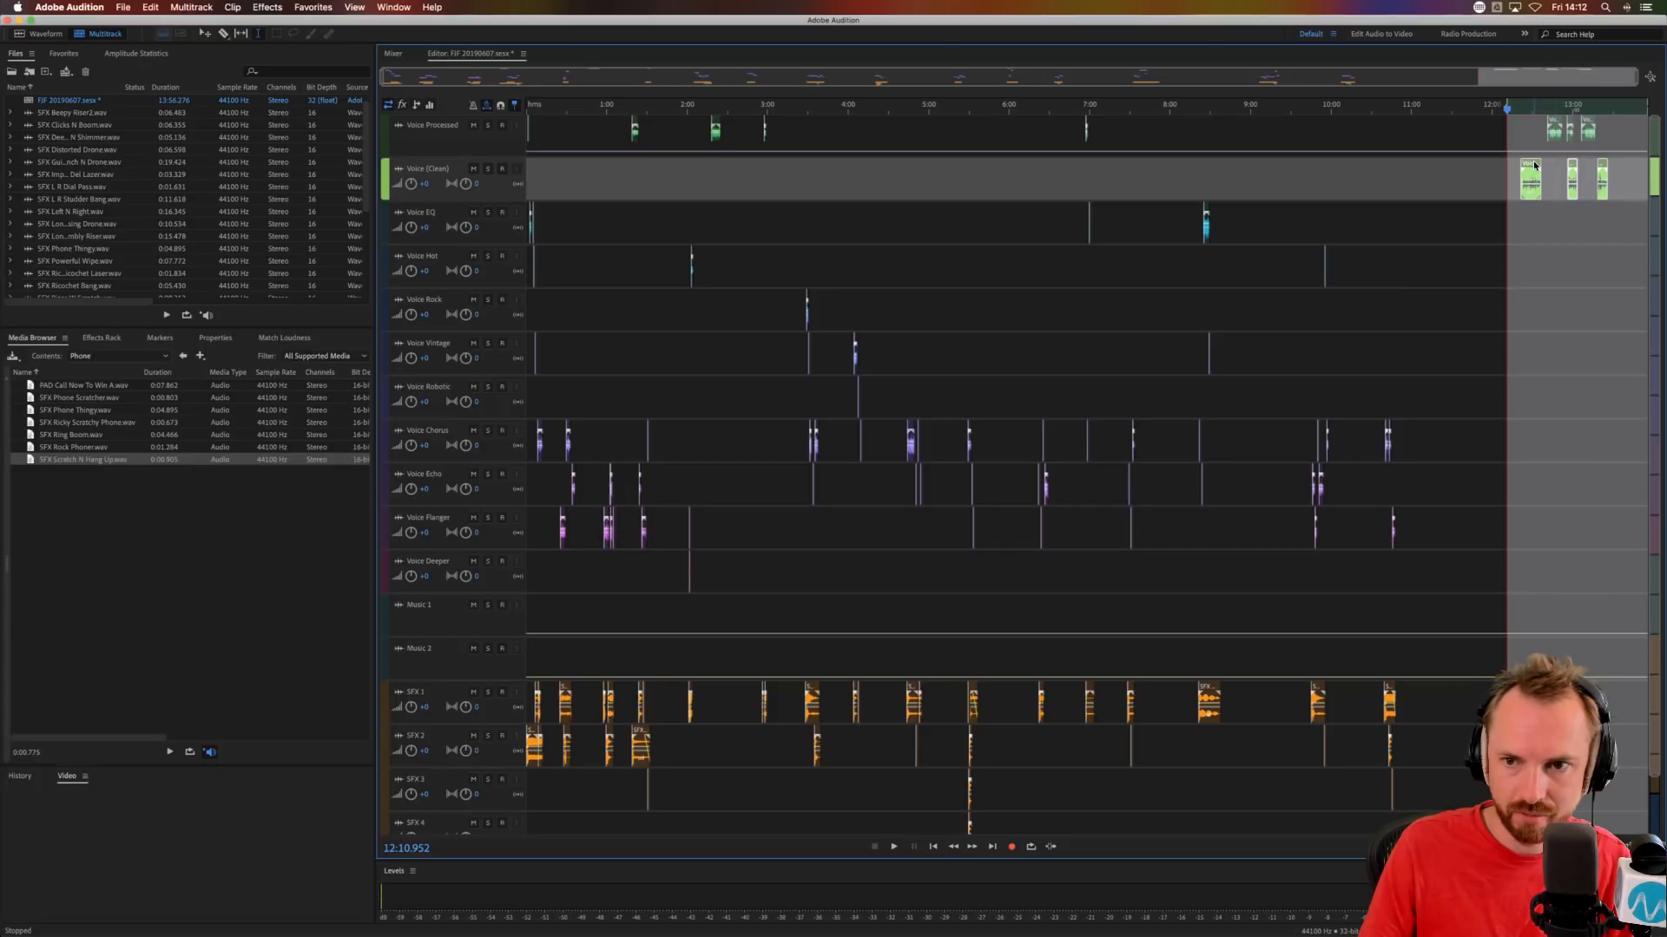
pyautogui.moveTo(1534, 165); pyautogui.dragTo(1581, 165)
pyautogui.click(1466, 220)
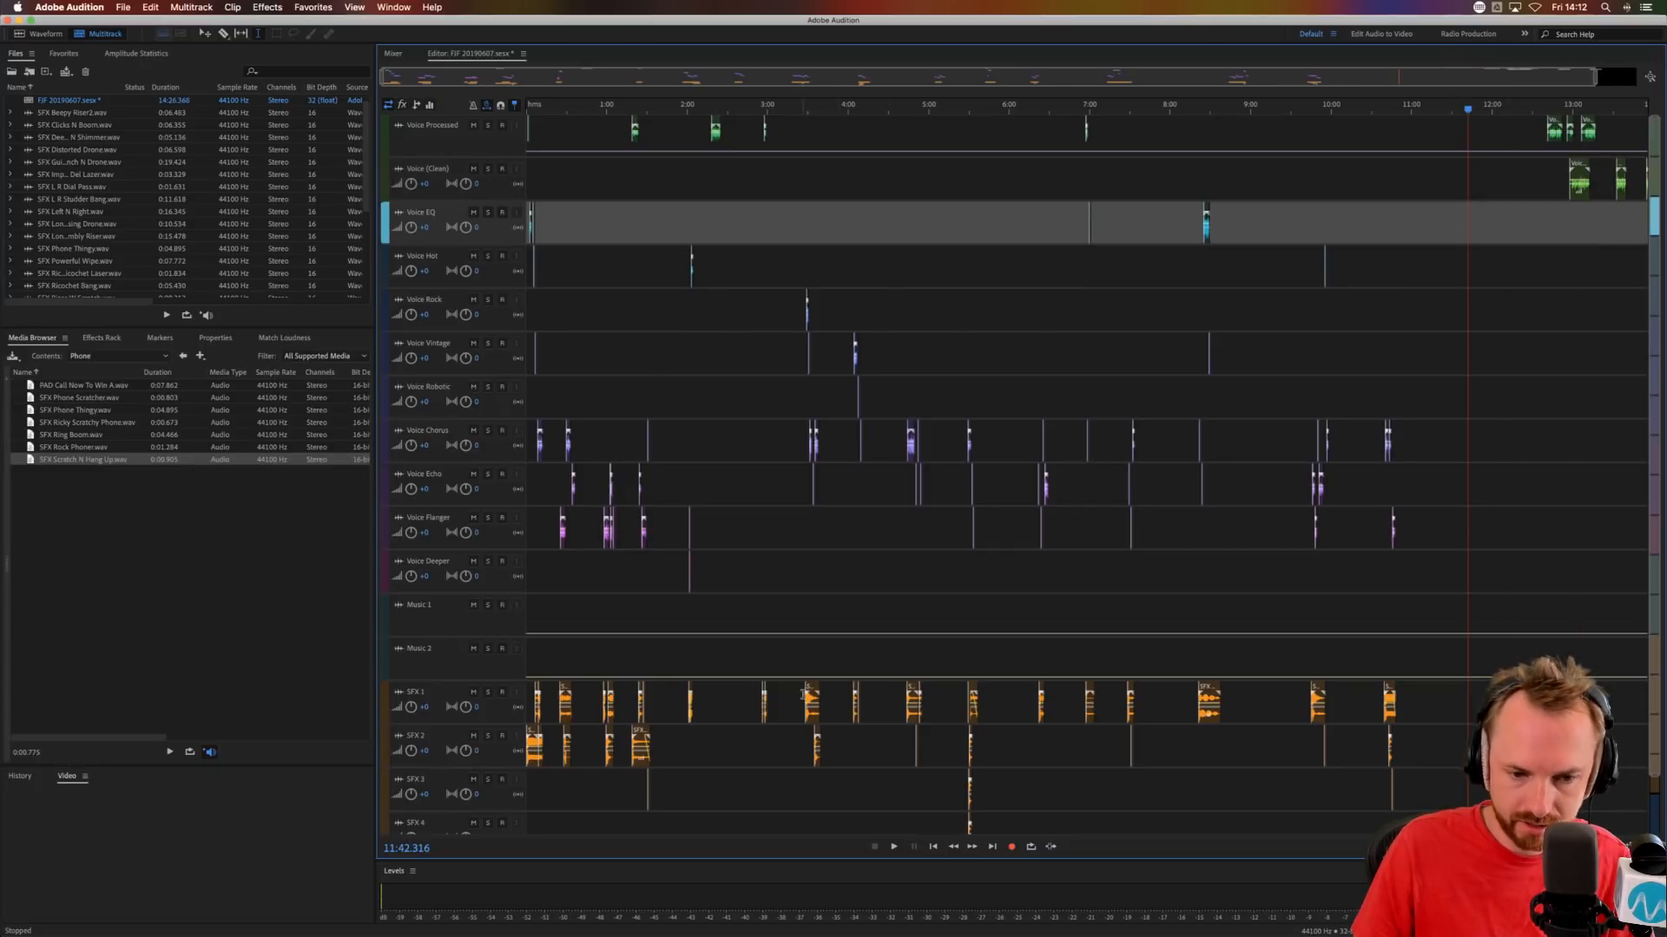
# Copy SFX L R Studder Bang to about 11:56.2 on SFX 1 and move the first Voice Processed phrase to Voice Vintage at about 11:55.6.
pyautogui.click(812, 690)
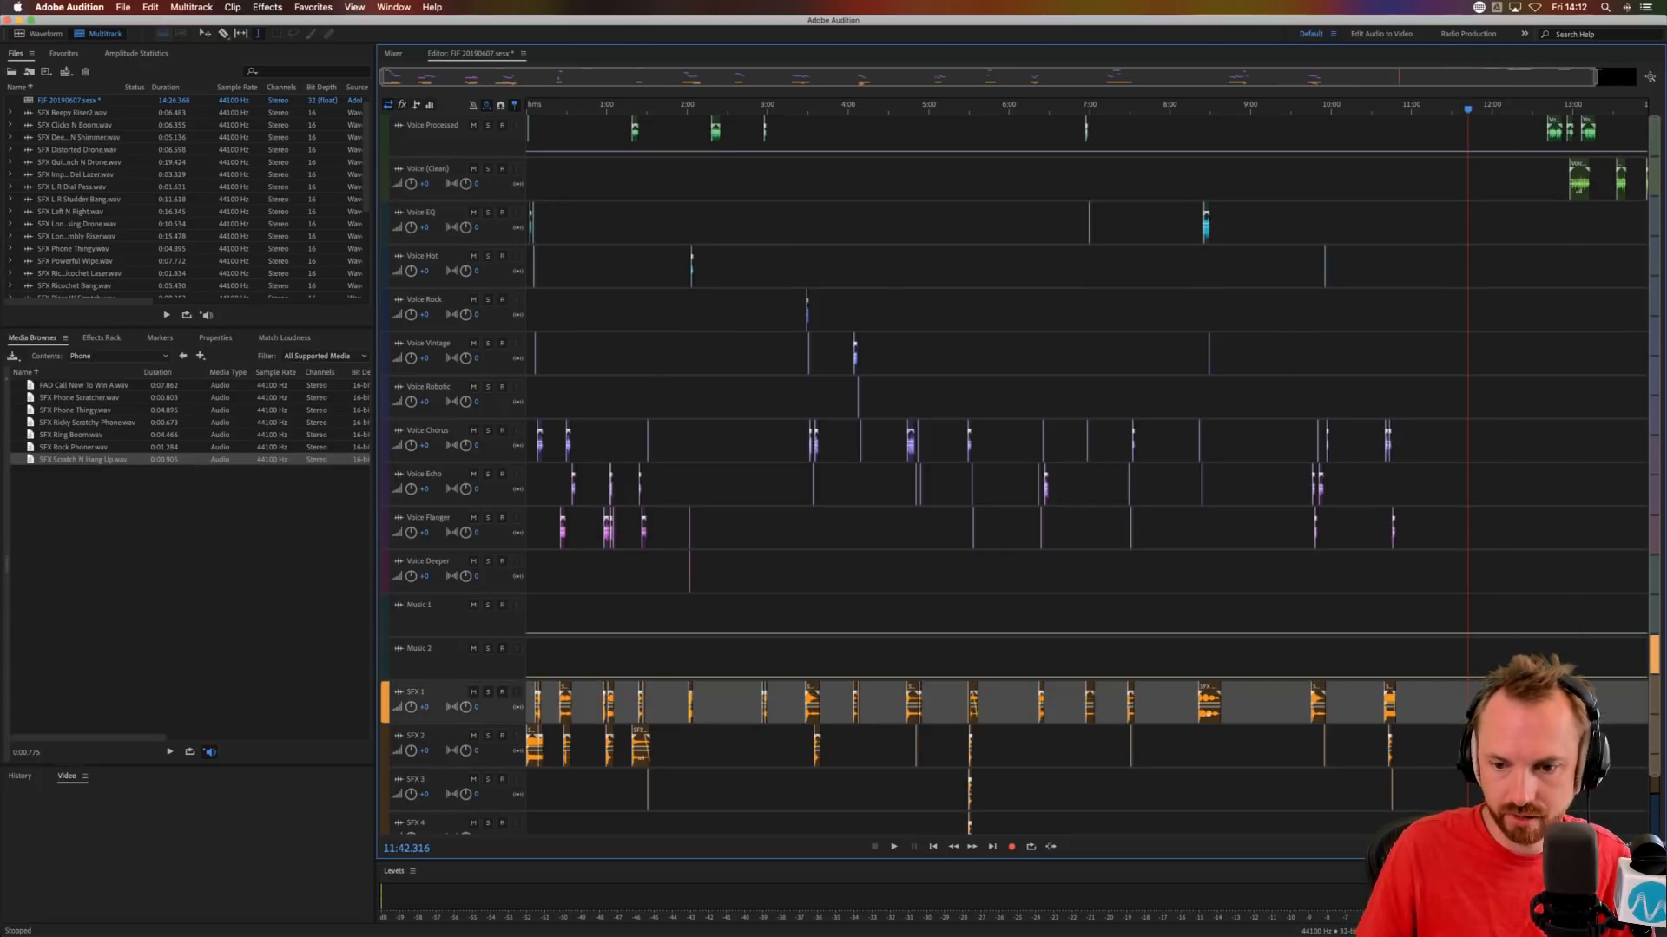
pyautogui.scroll(8, 1554, 120)
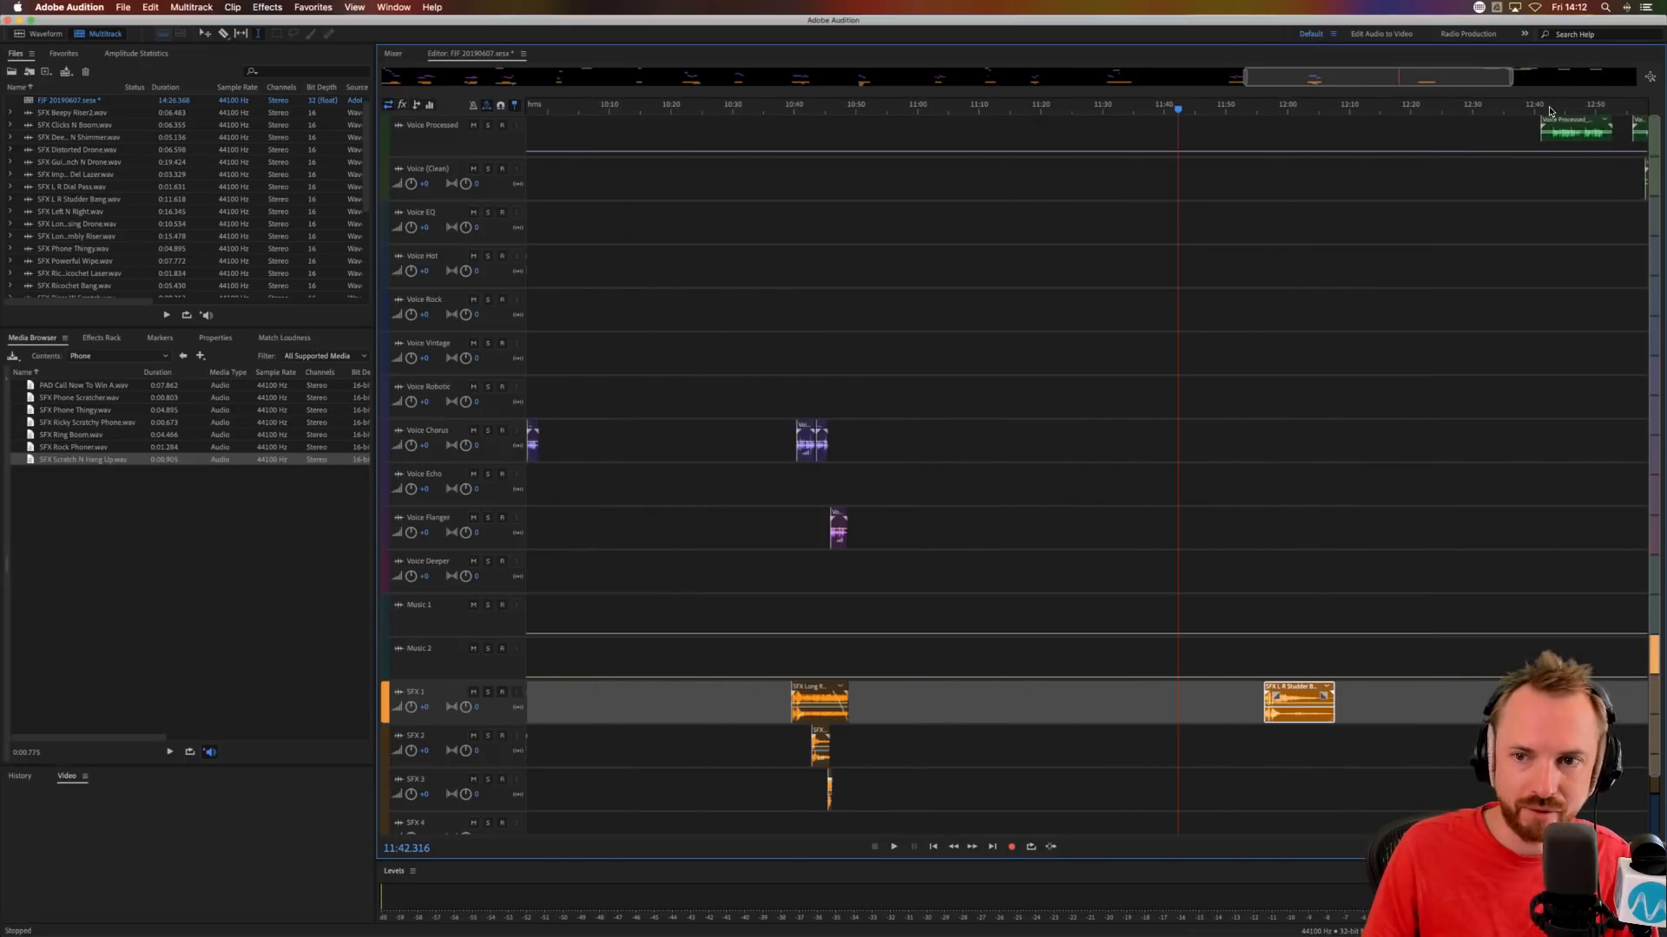
pyautogui.moveTo(1150, 121); pyautogui.dragTo(868, 337)
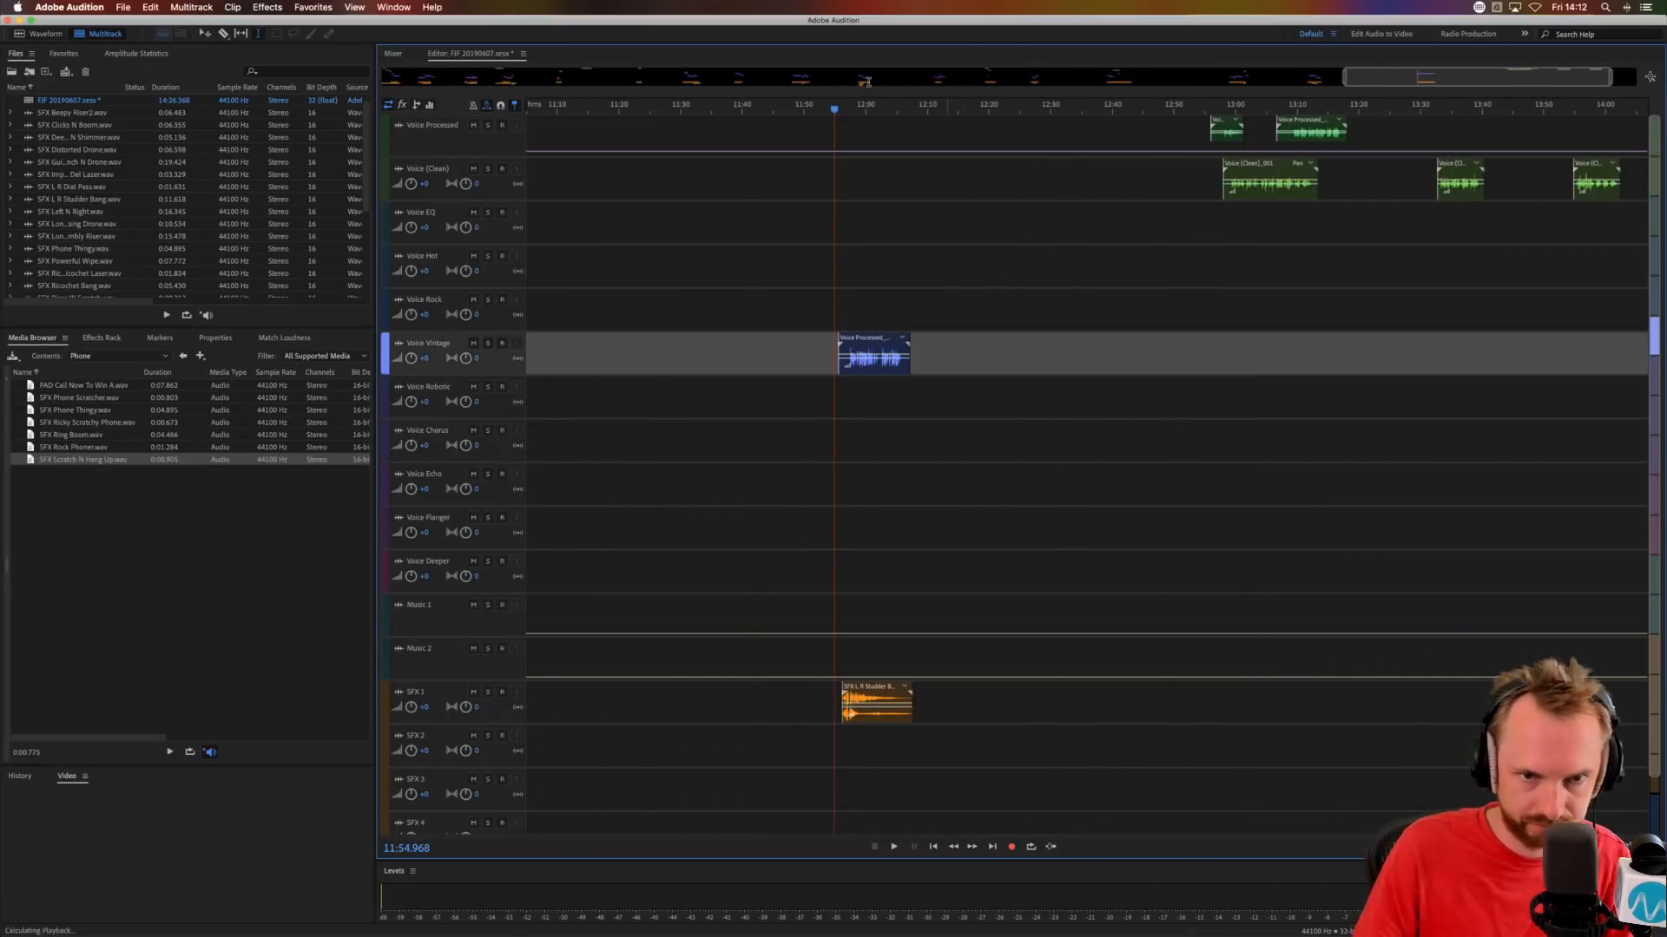
# Trim the silent start of the Voice Vintage phrase to about 11:57.4 while auditioning it.
pyautogui.scroll(10, 868, 108)
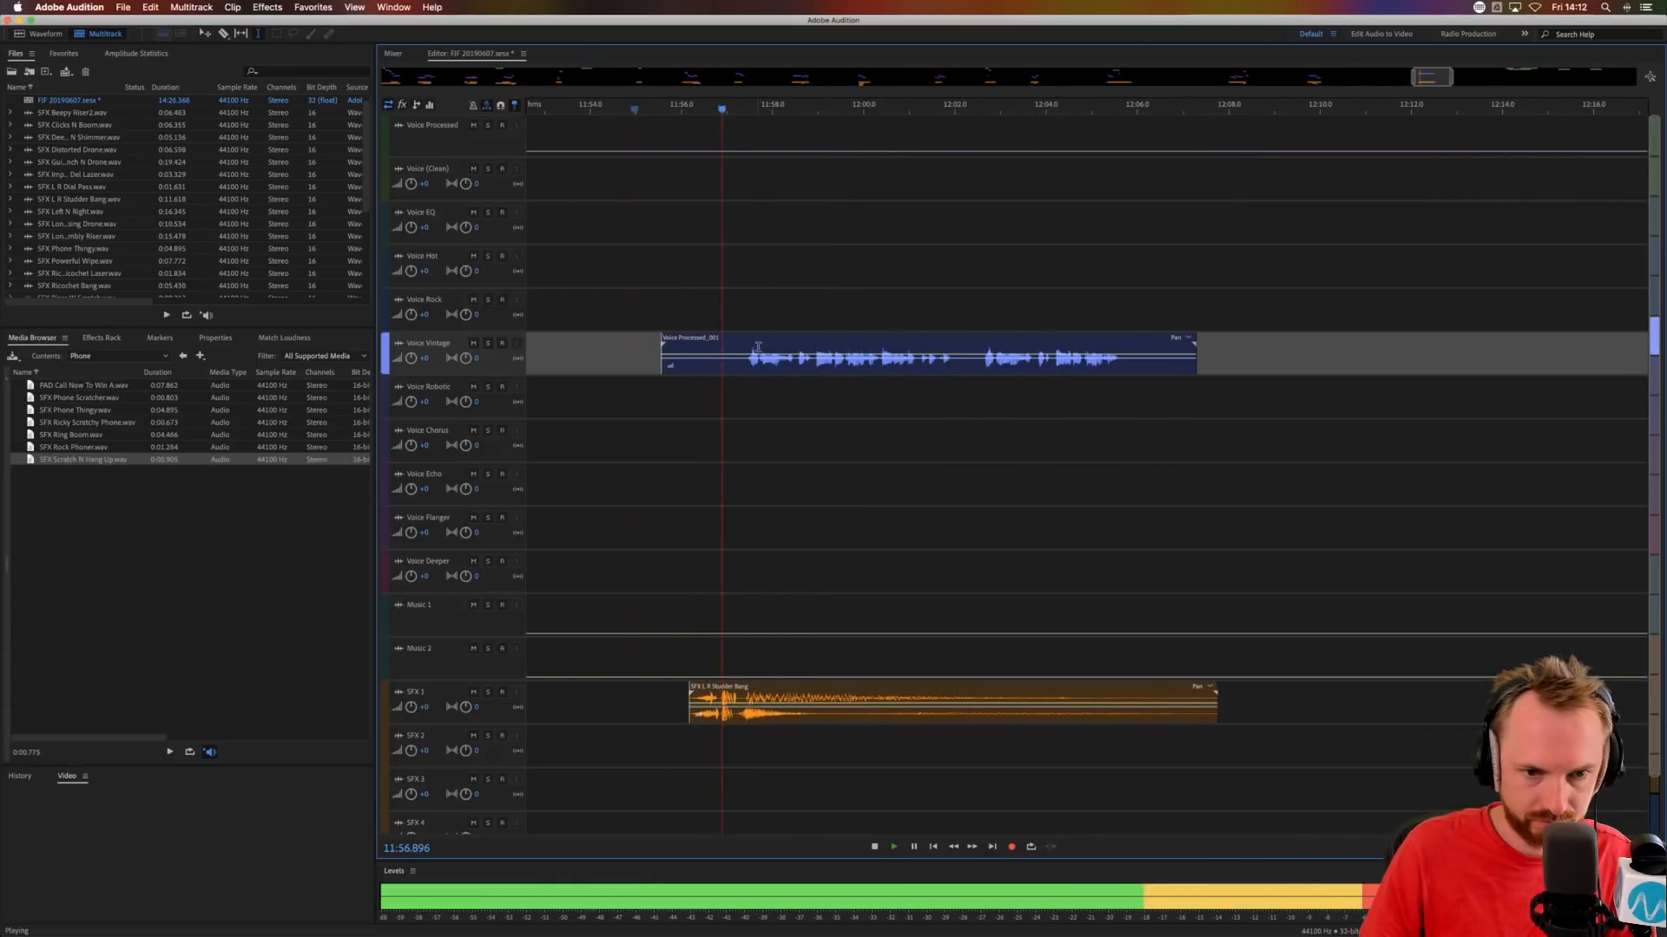
pyautogui.moveTo(743, 359); pyautogui.dragTo(605, 363)
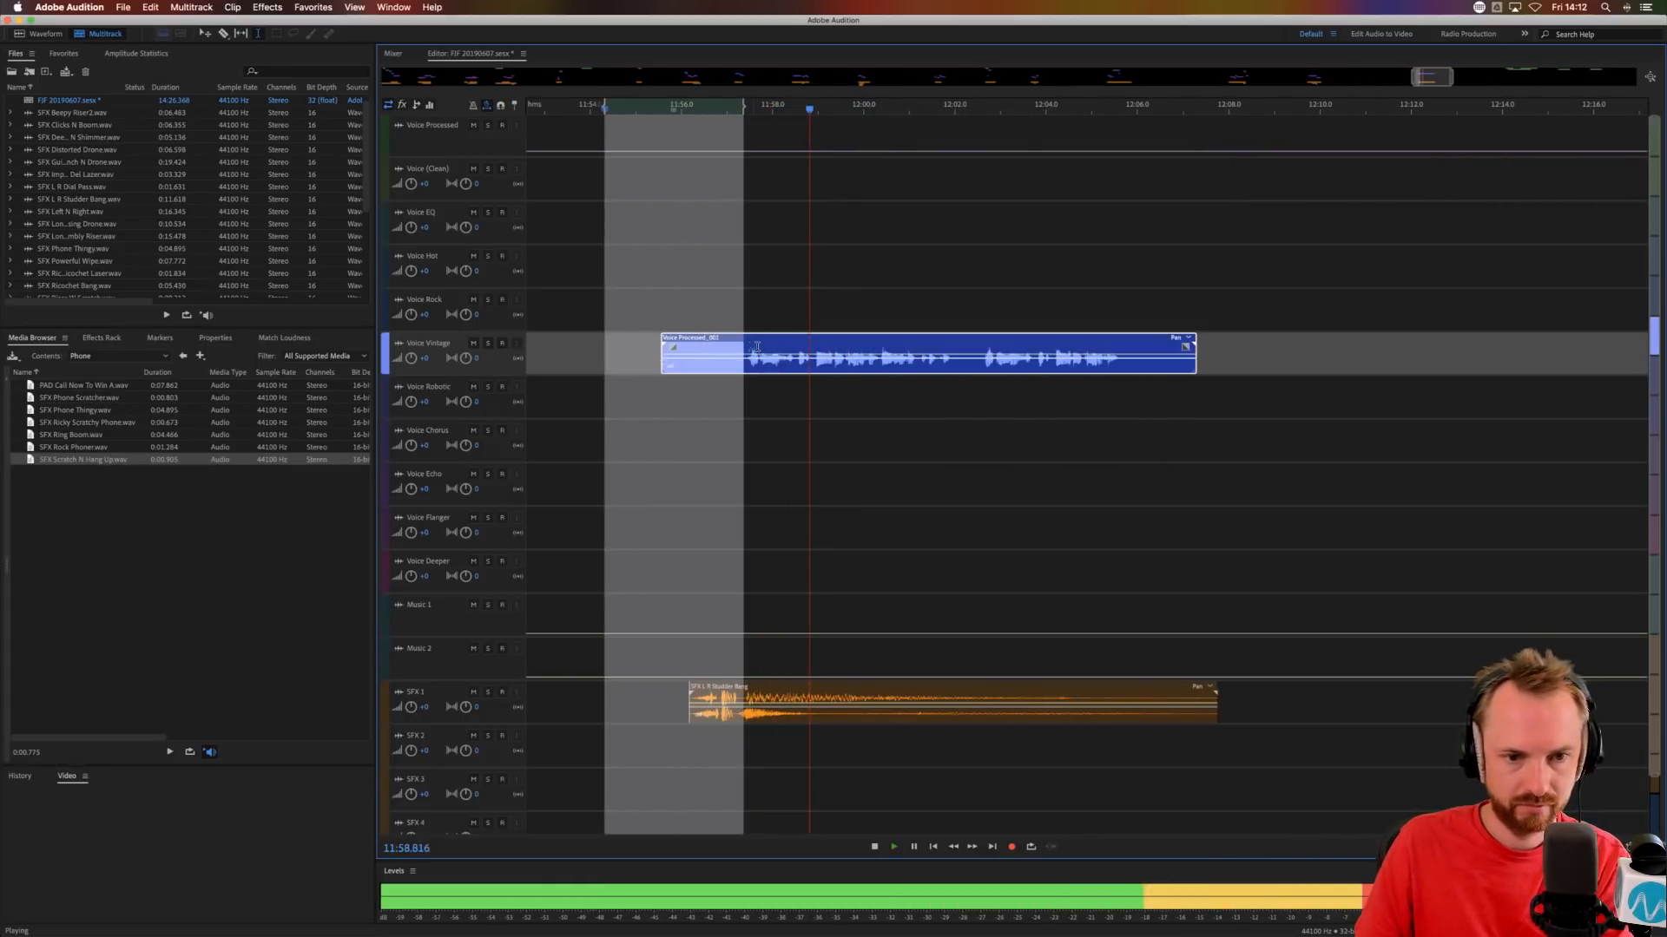
pyautogui.press('Delete')
pyautogui.press('space')
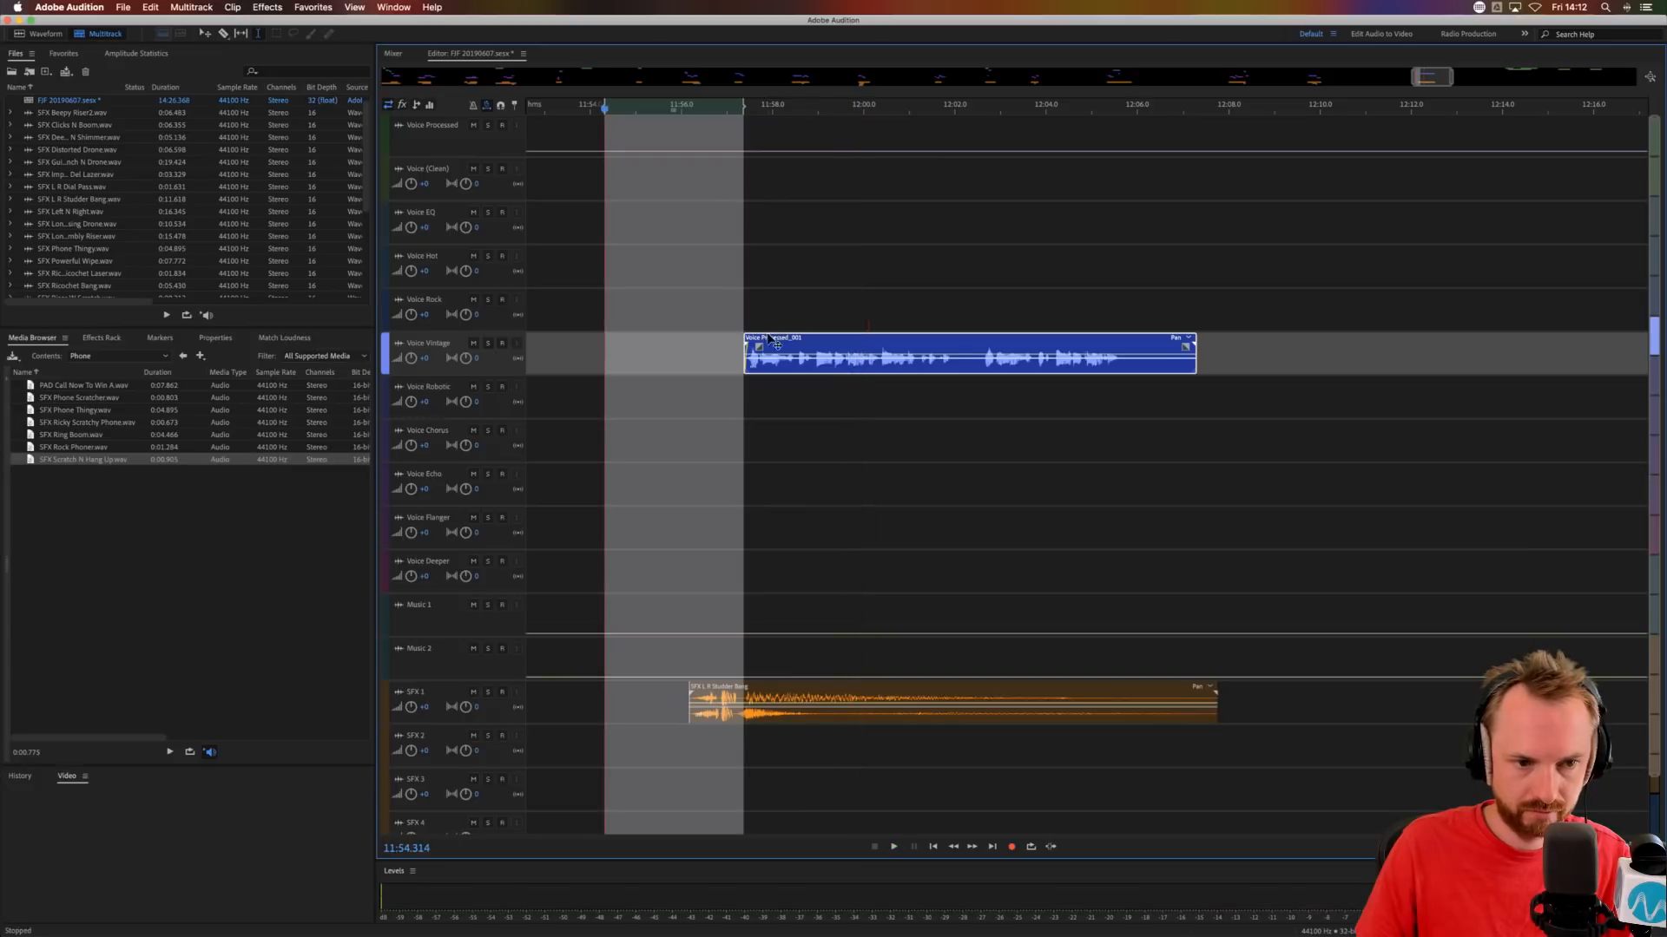
# Move the Voice Vintage phrase to Voice Robotic and remove its first part up to about 12:02.3.
pyautogui.moveTo(769, 339); pyautogui.dragTo(769, 382)
pyautogui.moveTo(970, 414); pyautogui.dragTo(626, 414)
pyautogui.press('Delete')
pyautogui.click(957, 413)
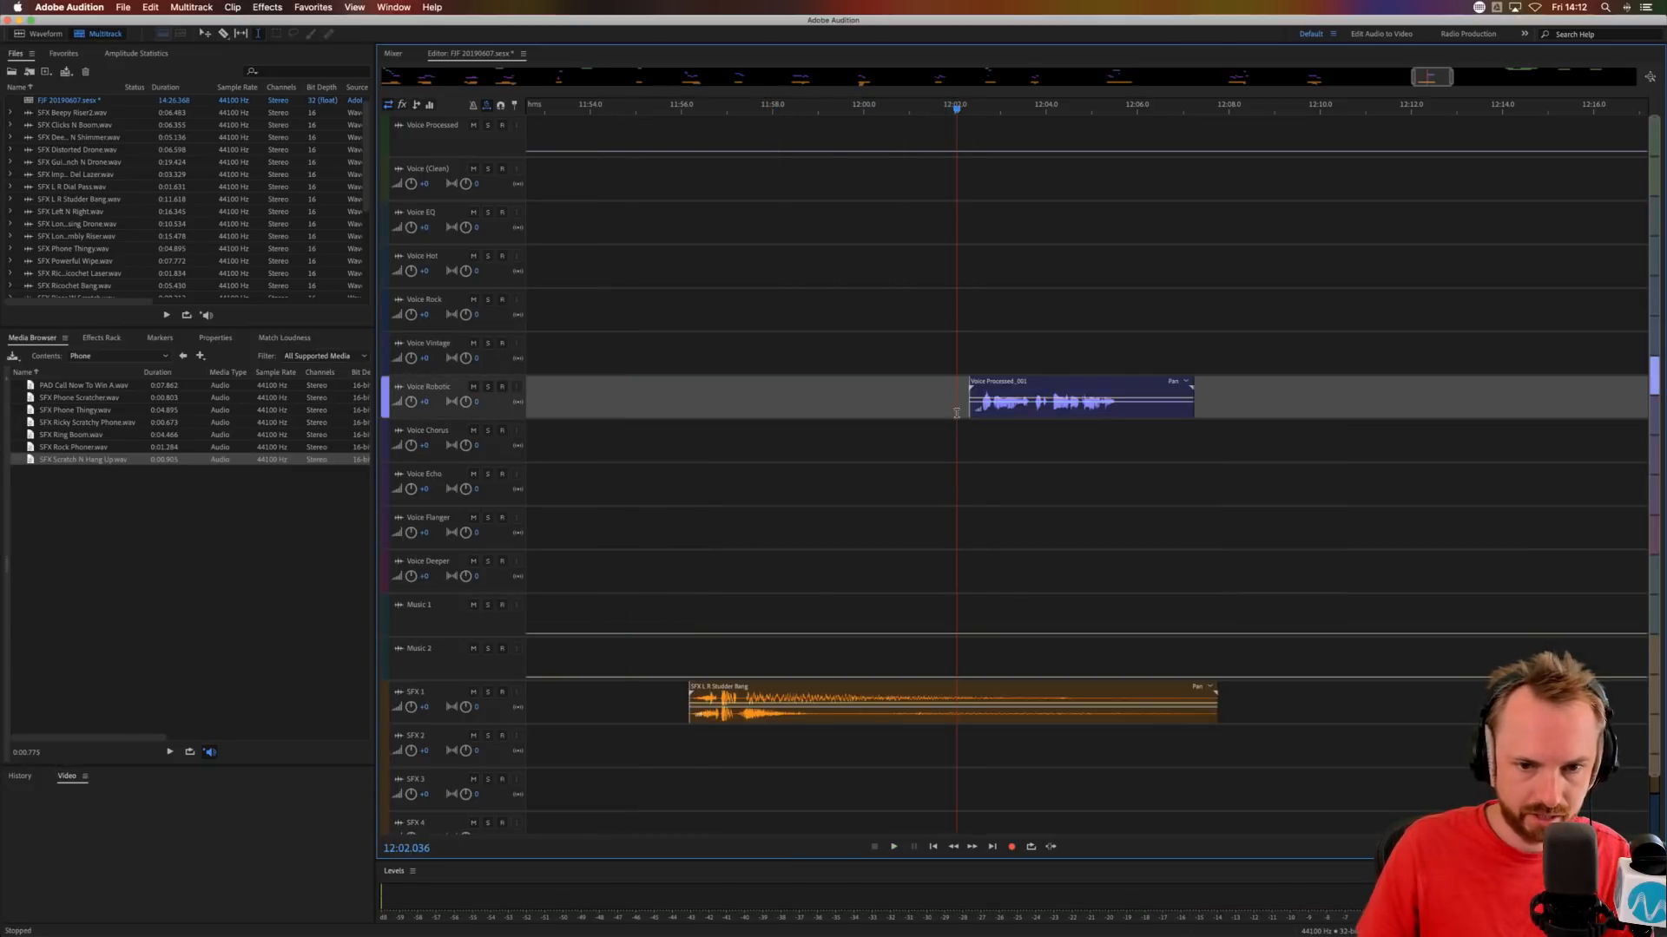
# Move the Voice Robotic phrase to Voice Chorus at about 11:57.1, audition it and trim its silent end to about 12:00.6.
pyautogui.moveTo(1008, 388); pyautogui.dragTo(772, 434)
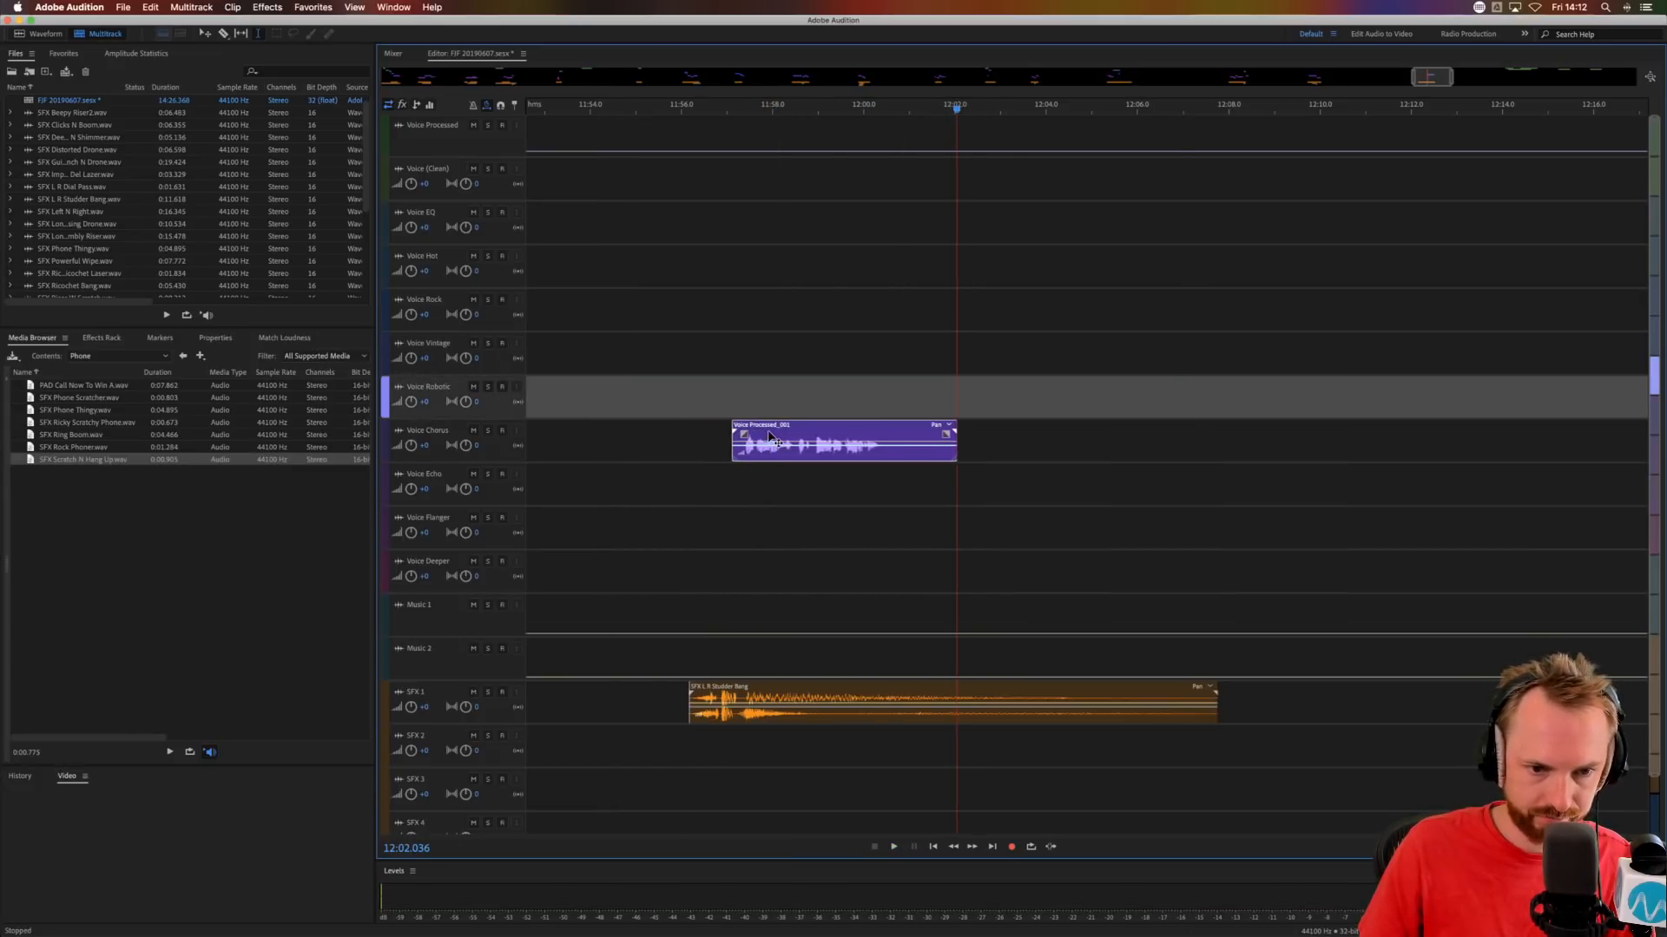
pyautogui.click(718, 445)
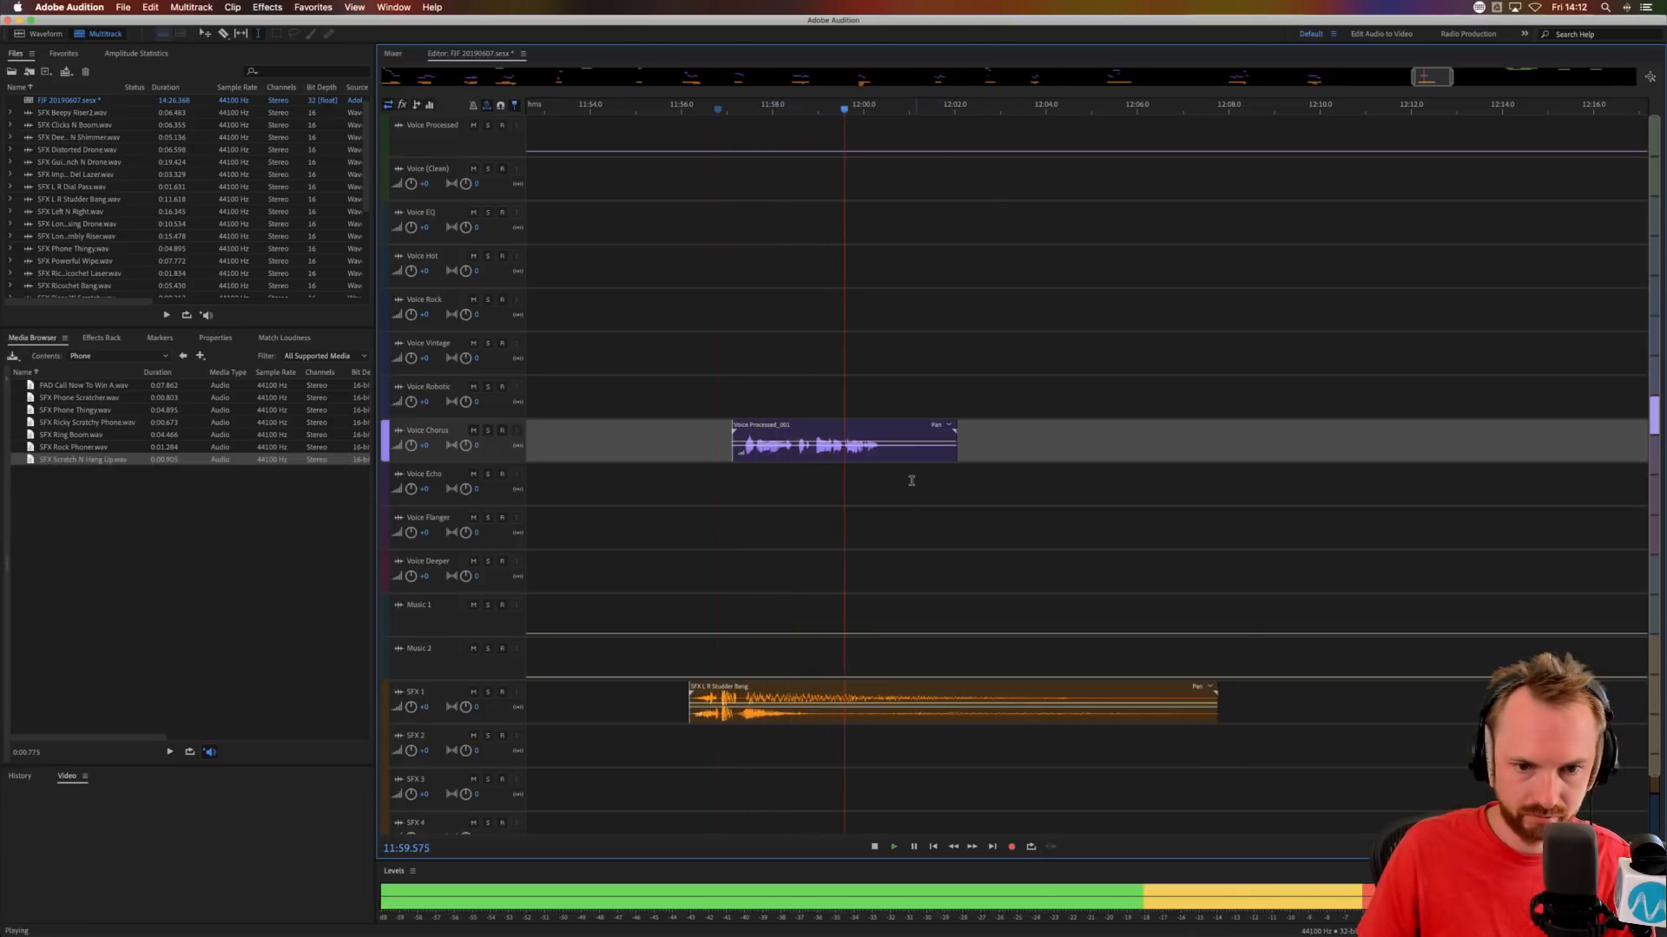
pyautogui.press('space')
pyautogui.moveTo(890, 457)
pyautogui.mouseDown()
pyautogui.moveTo(1074, 457)
pyautogui.moveTo(869, 444)
pyautogui.mouseUp()
pyautogui.press('Delete')
# Shift the remaining Voice Processed phrases past the Voice (Clean) ones, starting at about 14:07.
pyautogui.scroll(-6, 953, 106)
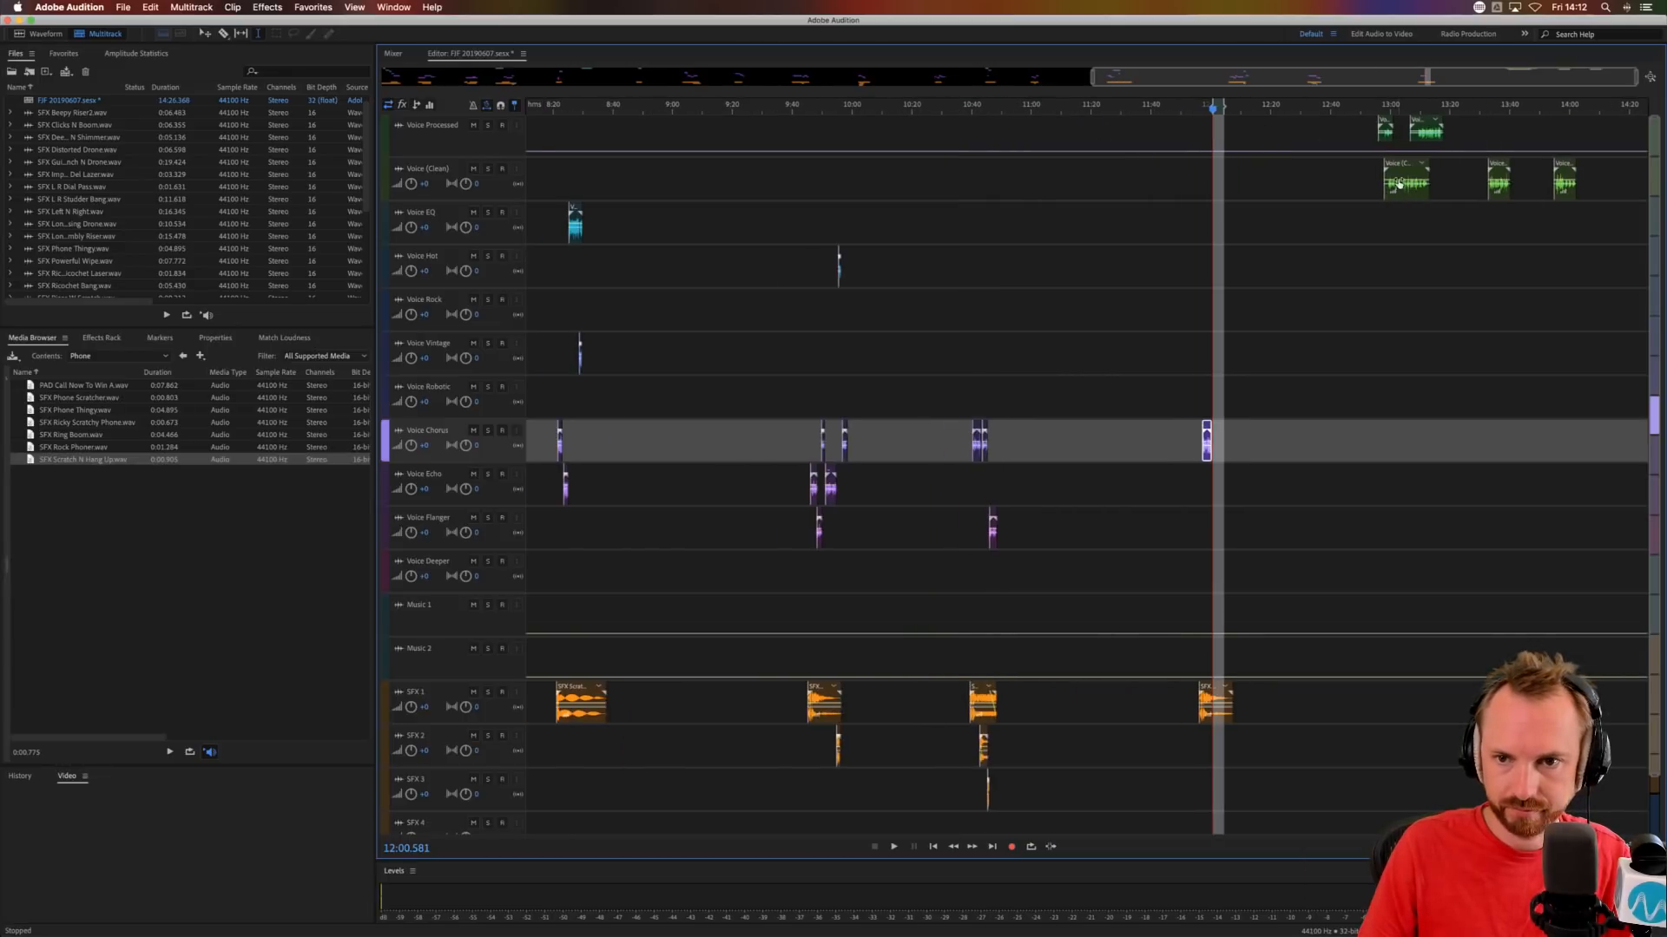
pyautogui.moveTo(1364, 130); pyautogui.dragTo(1560, 134)
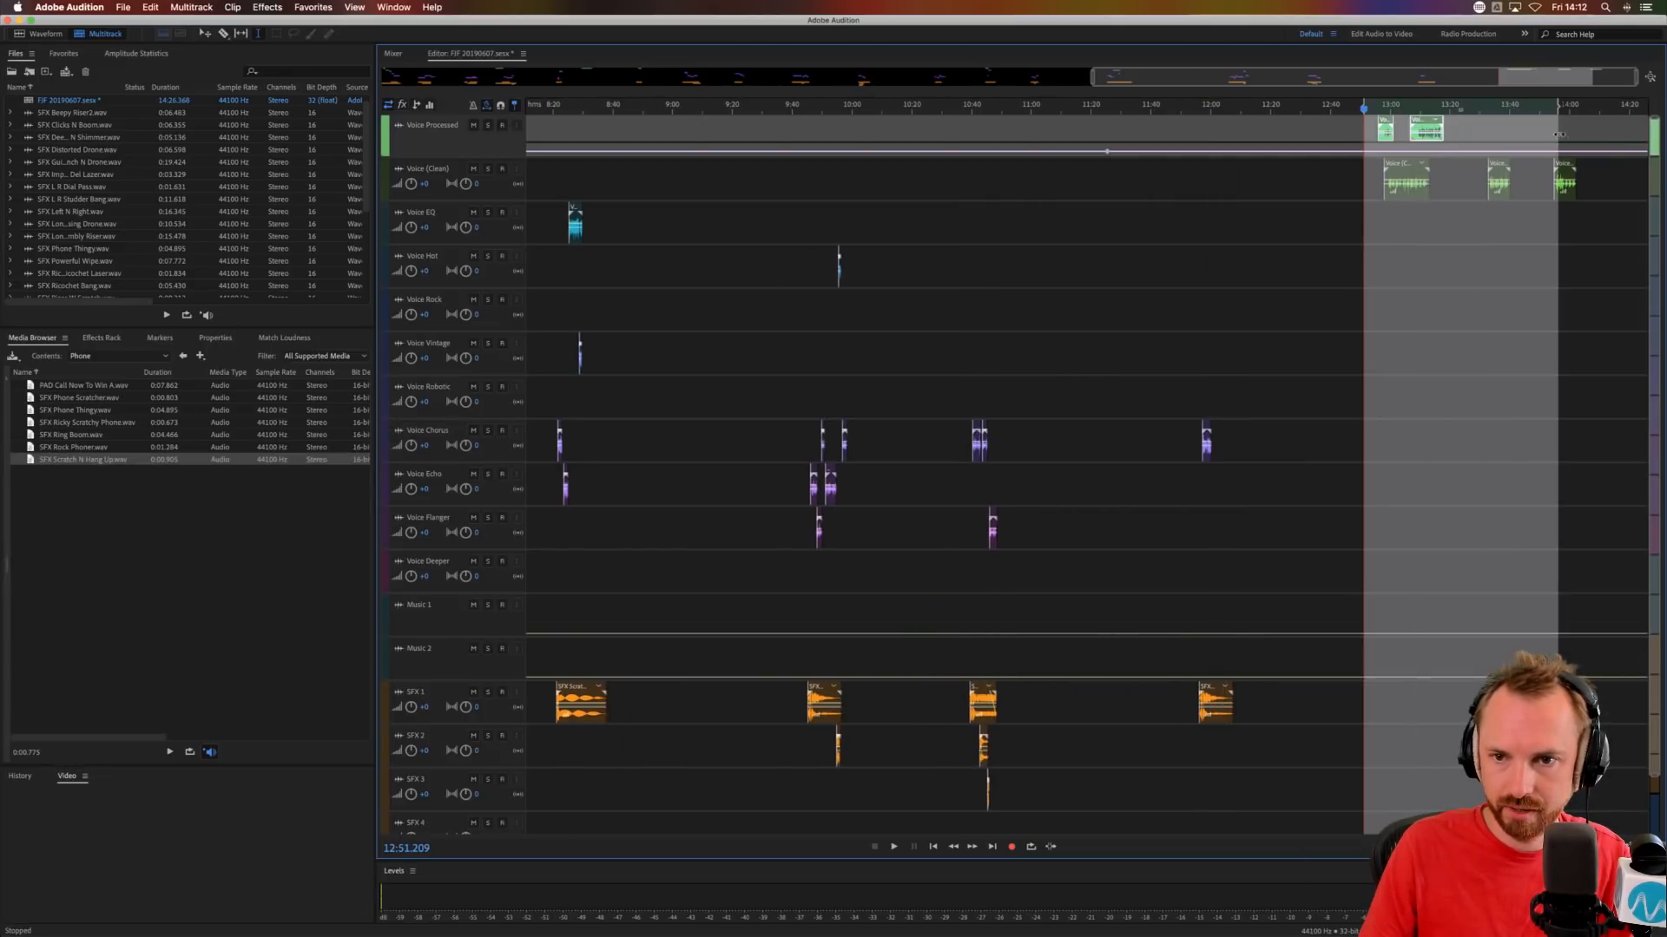
pyautogui.moveTo(1429, 121); pyautogui.dragTo(1642, 126)
pyautogui.click(1395, 232)
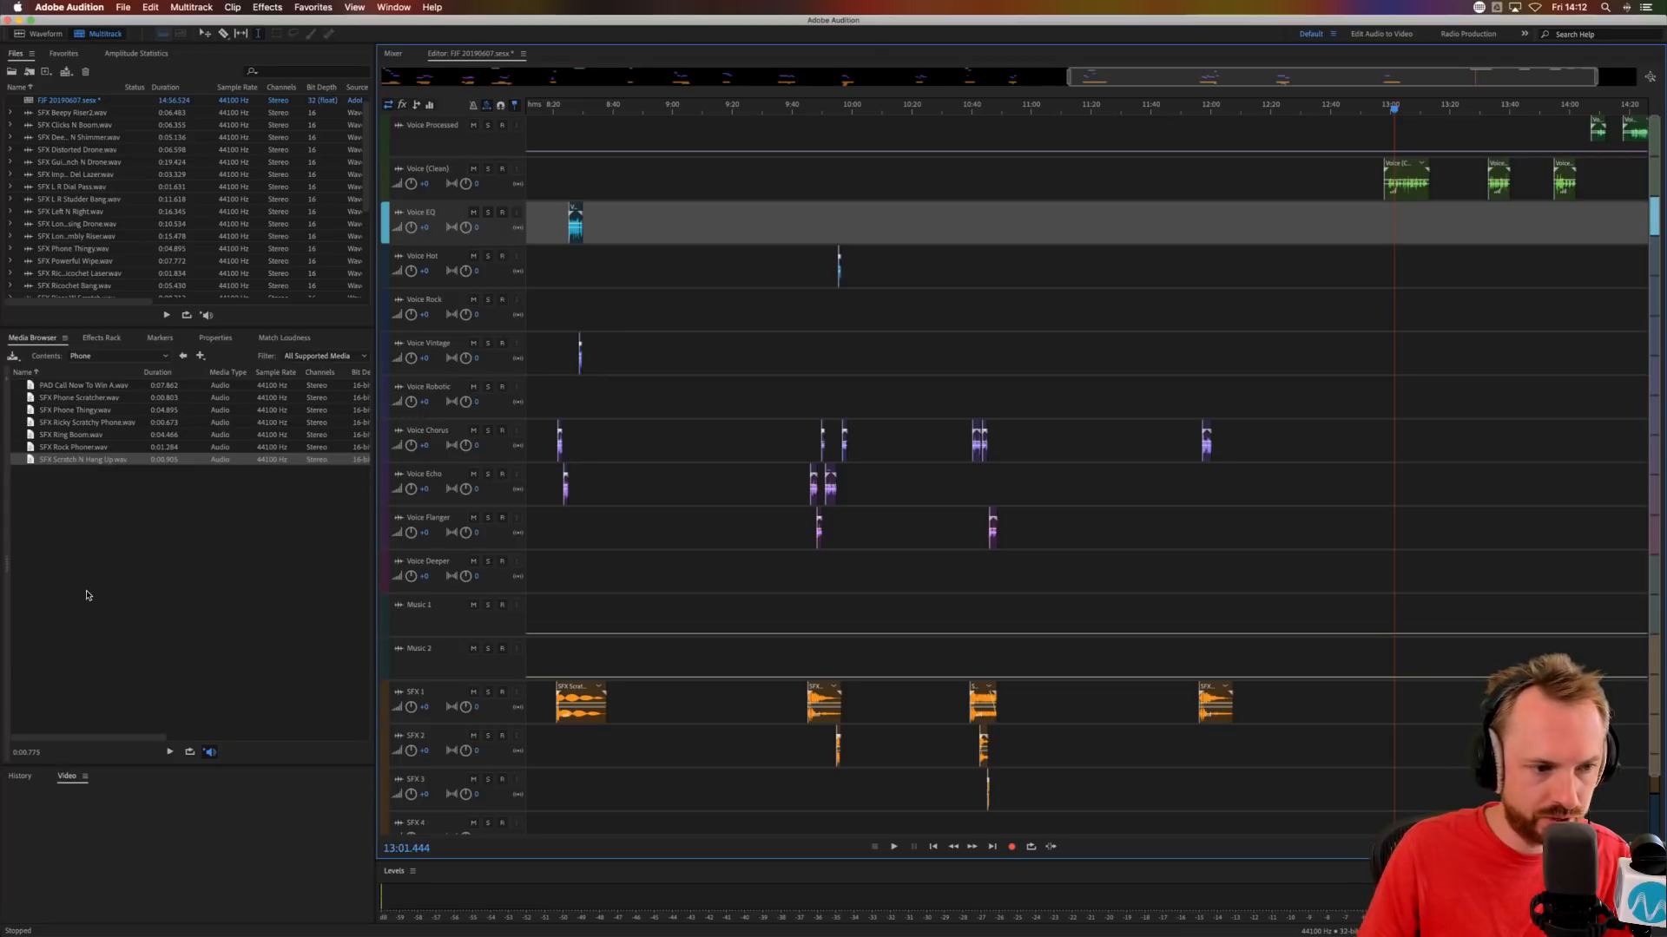
# Add SFX Ricky Scratchy Phone to SFX 2 at about 13:06 and copy SFX Scratch Into Outer Space to SFX 1 at about 12:56.
pyautogui.click(83, 422)
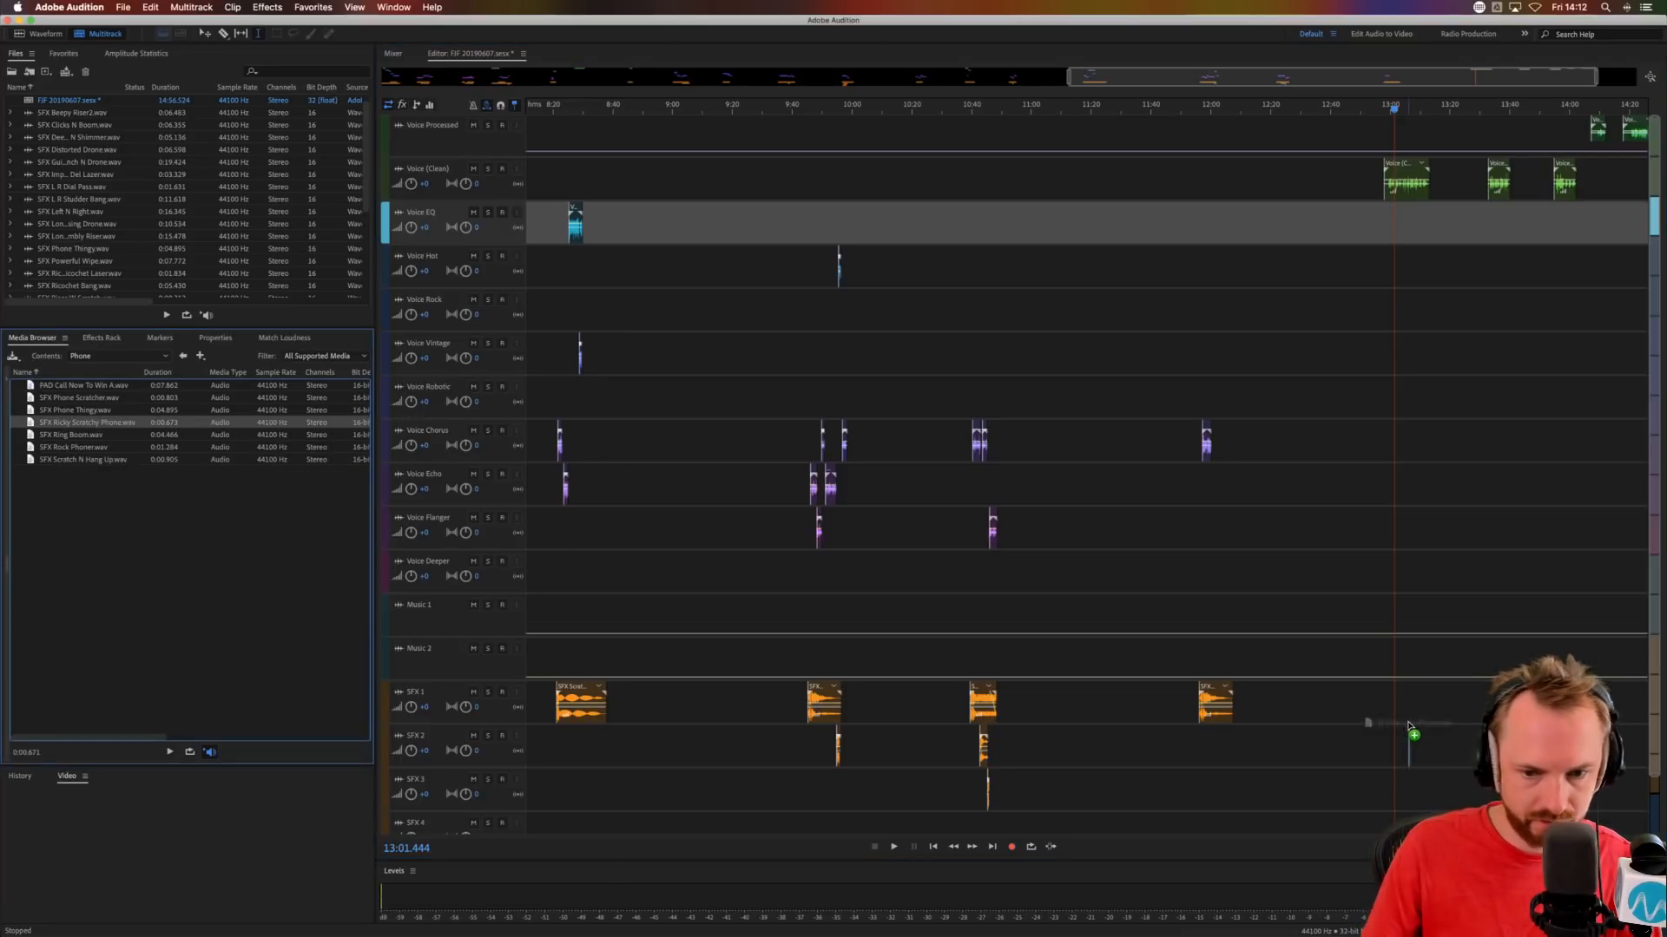
pyautogui.moveTo(1408, 725); pyautogui.dragTo(1408, 729)
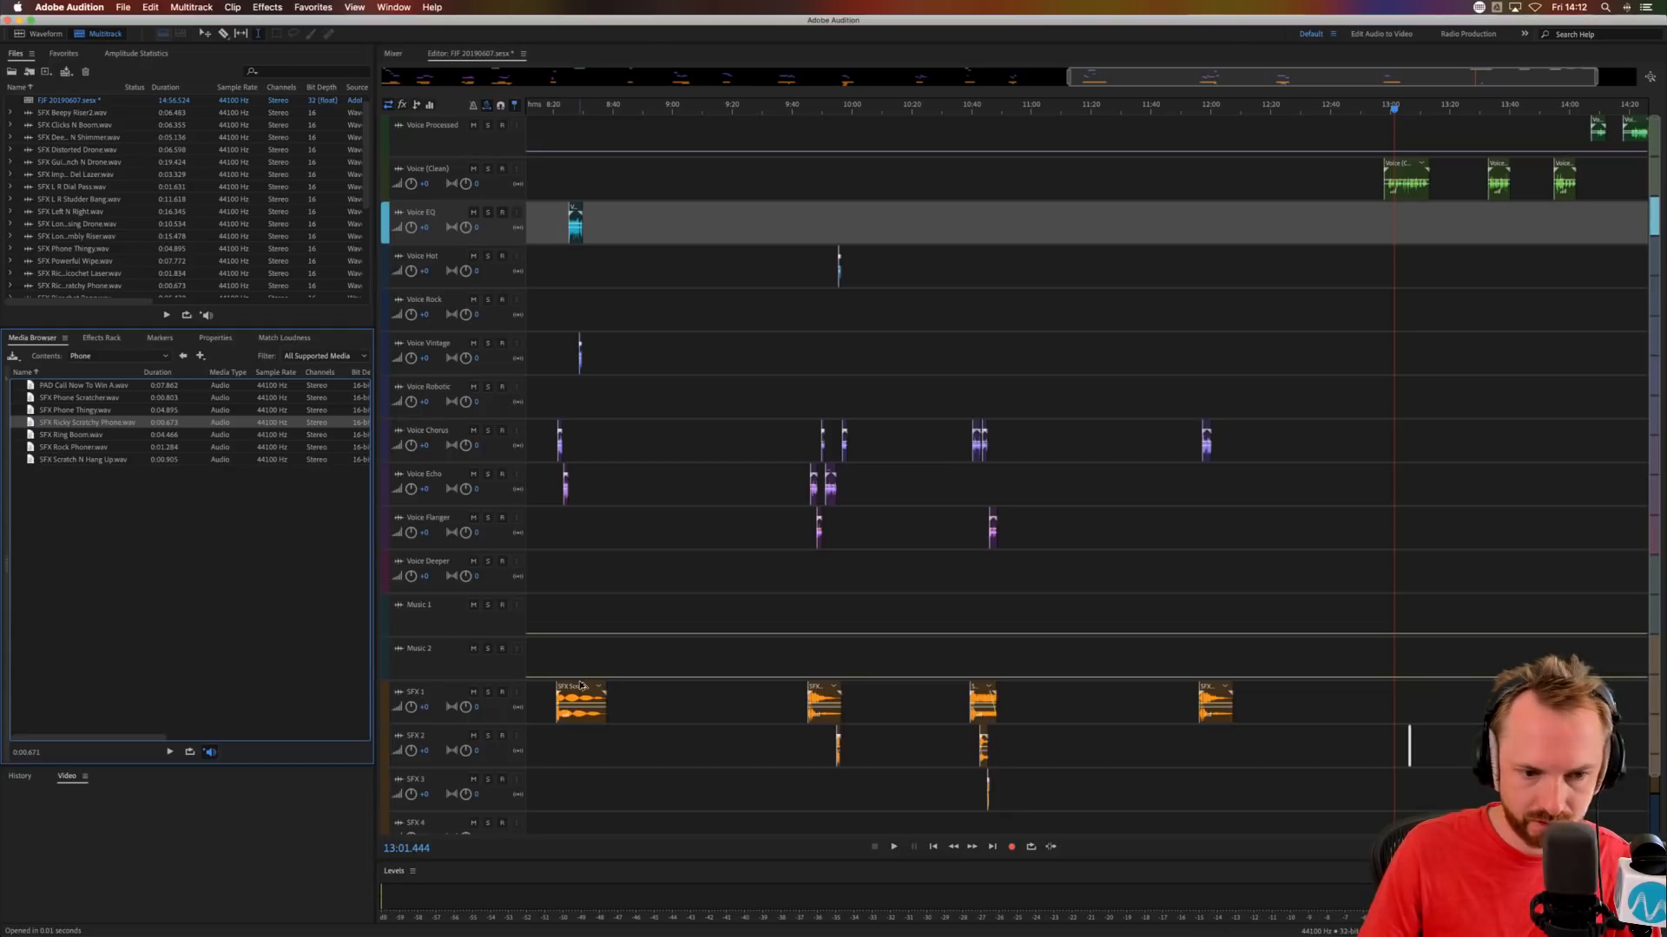
pyautogui.moveTo(581, 686); pyautogui.dragTo(1402, 712)
pyautogui.click(1349, 634)
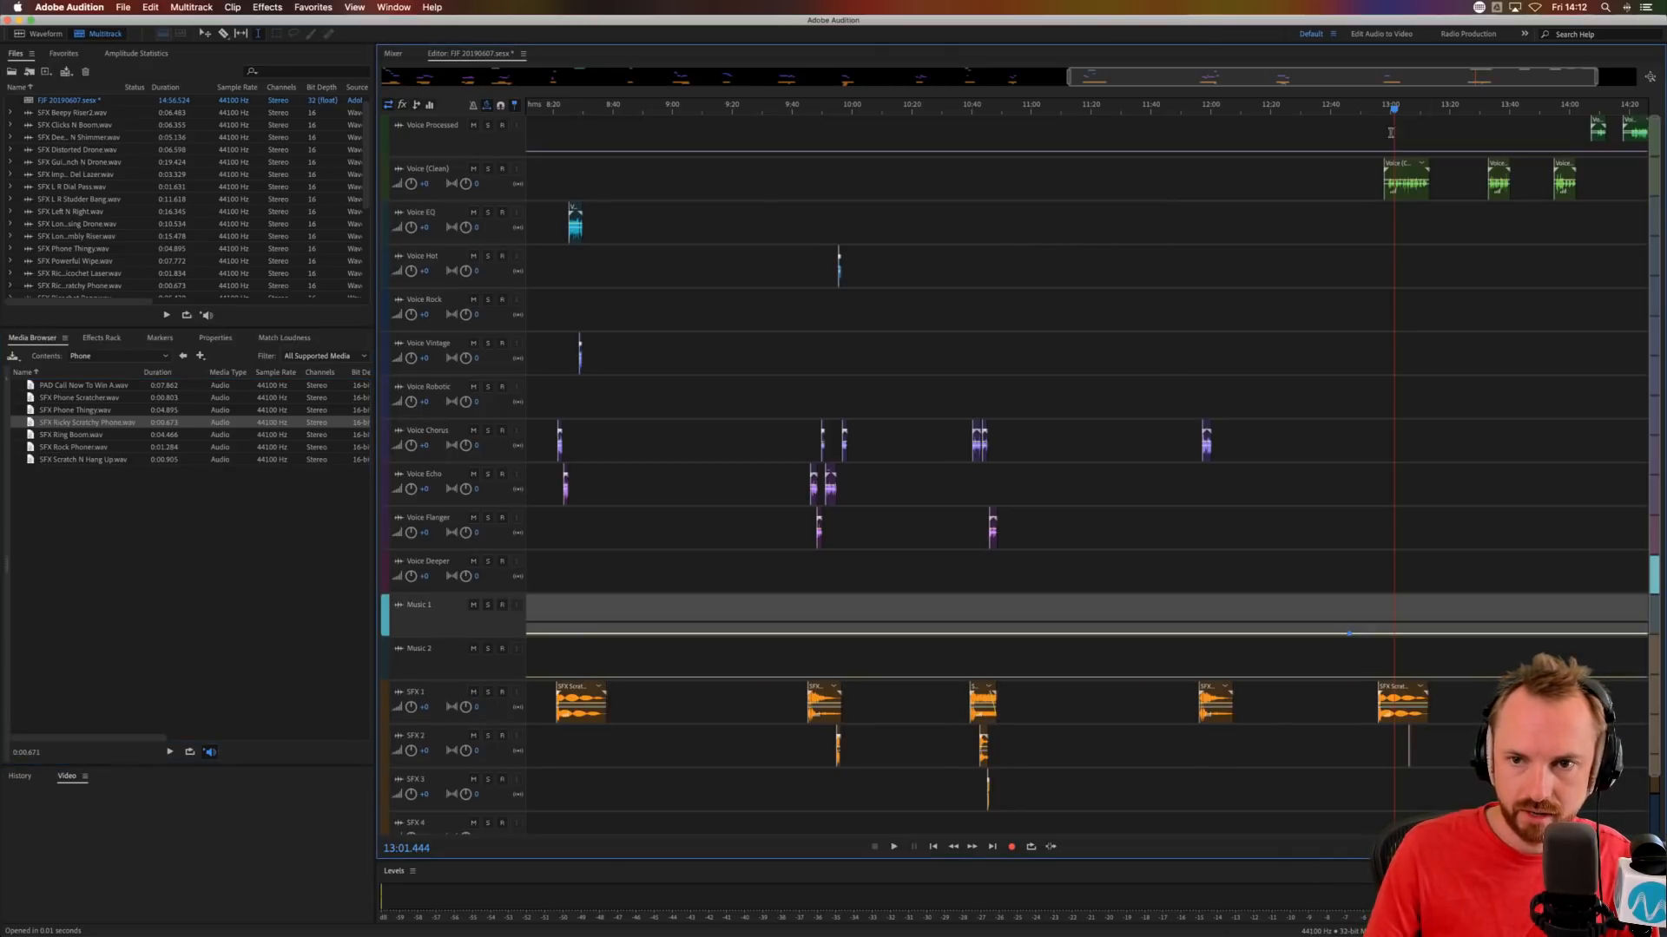
# Move the first Voice (Clean) phrase to Voice Echo and trim its silent start to about 12:56.5.
pyautogui.scroll(6, 1402, 112)
pyautogui.moveTo(1361, 164); pyautogui.dragTo(1184, 497)
pyautogui.rightClick(1271, 489)
pyautogui.click(1256, 498)
pyautogui.click(1239, 523)
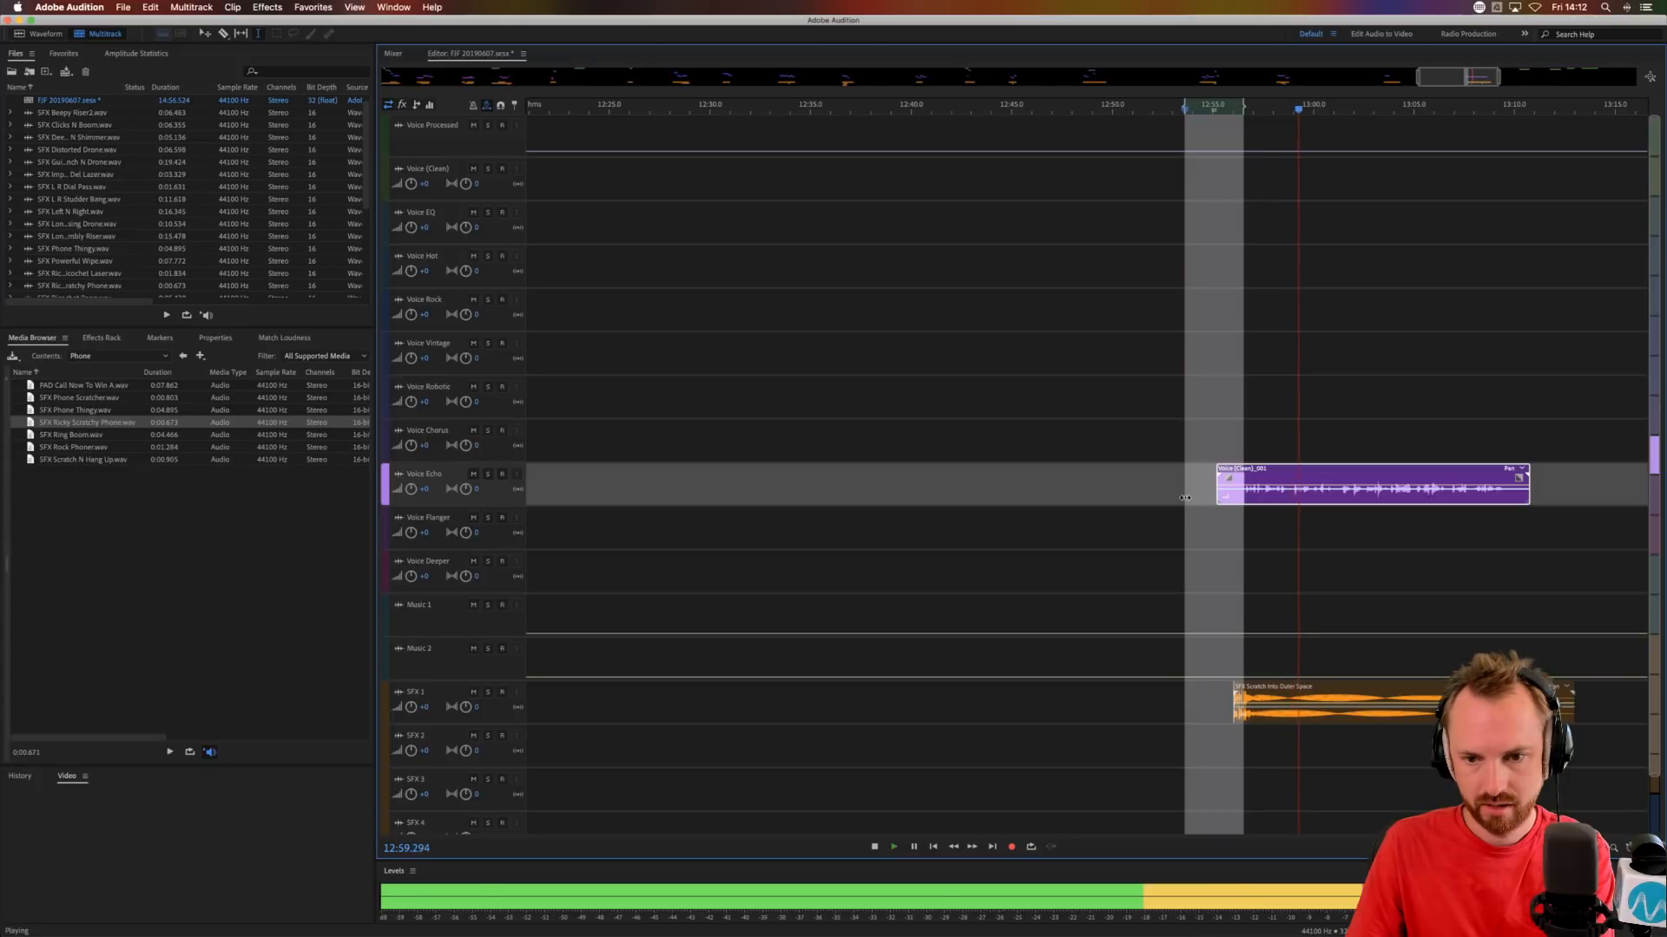
pyautogui.moveTo(1185, 497); pyautogui.dragTo(1244, 497)
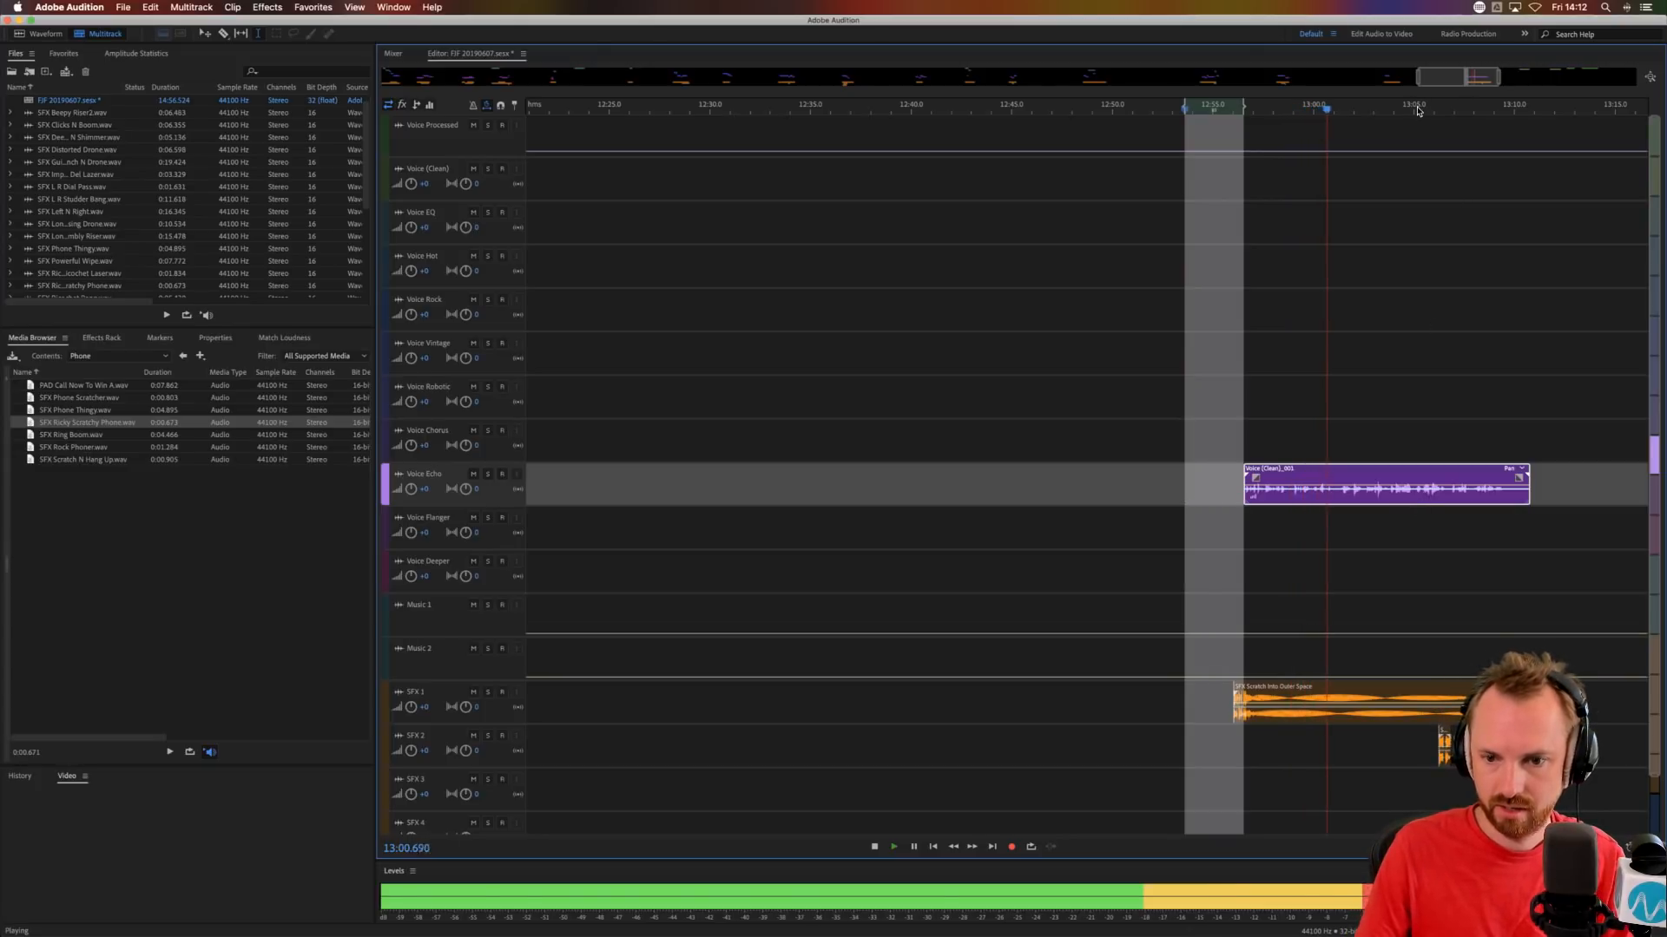
# Move SFX Ricky Scratchy Phone on SFX 2 to about 13:00.9 and audition it with the Voice Echo phrase.
pyautogui.scroll(3, 1428, 408)
pyautogui.click(1225, 546)
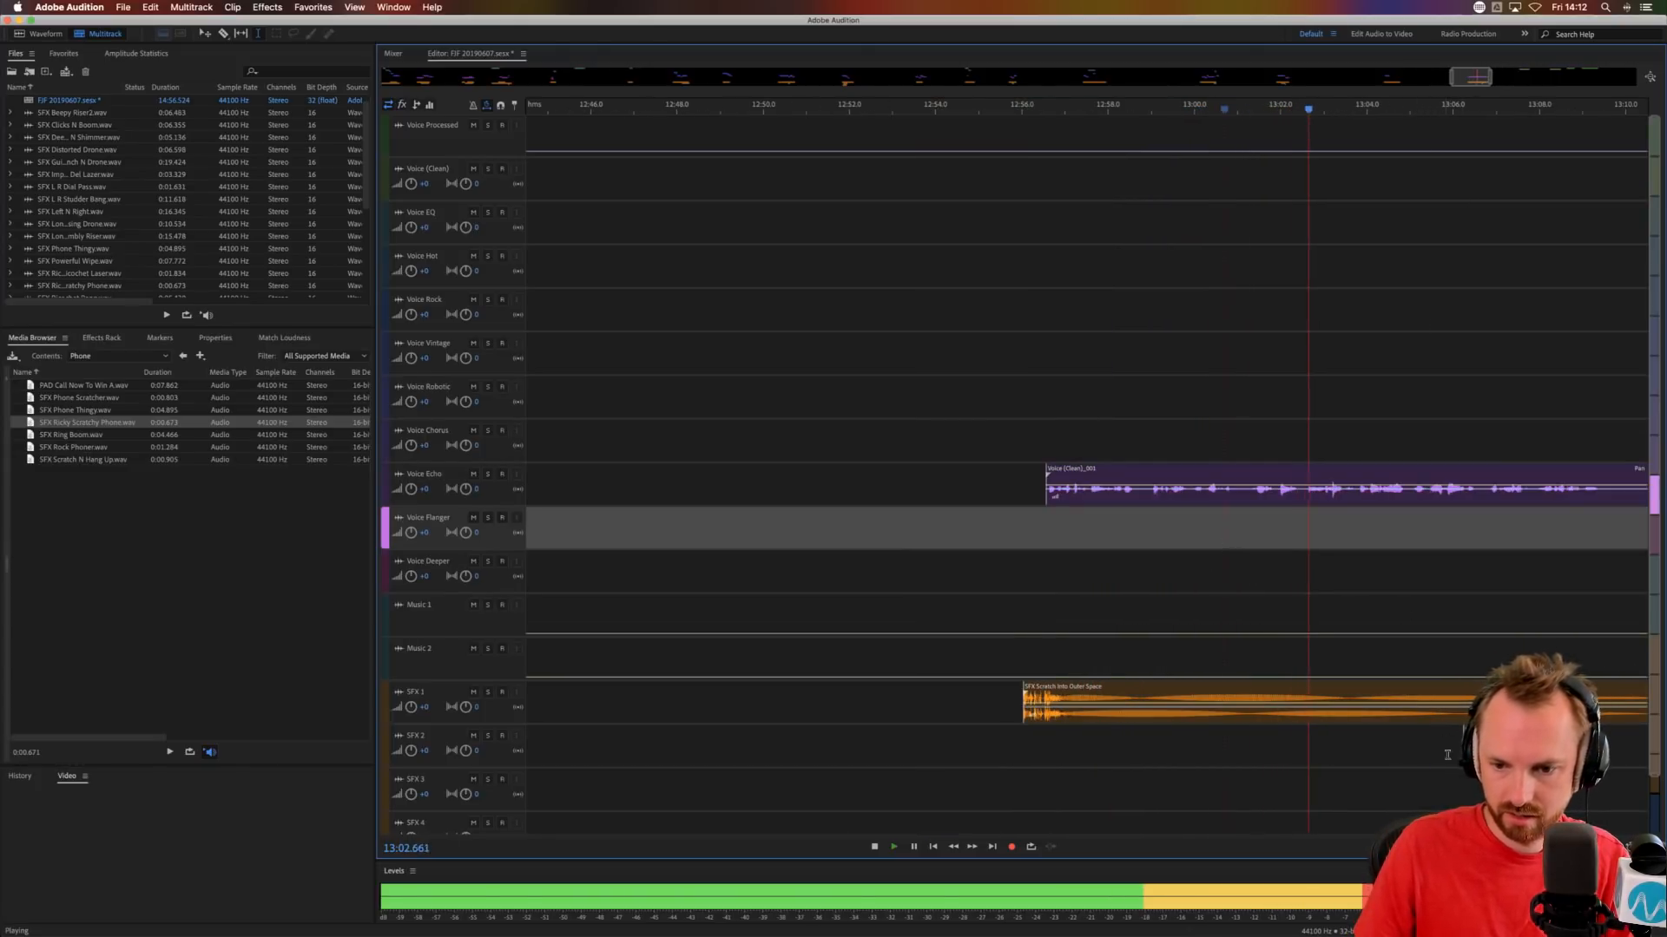
pyautogui.press('space')
pyautogui.moveTo(1480, 734); pyautogui.dragTo(1245, 738)
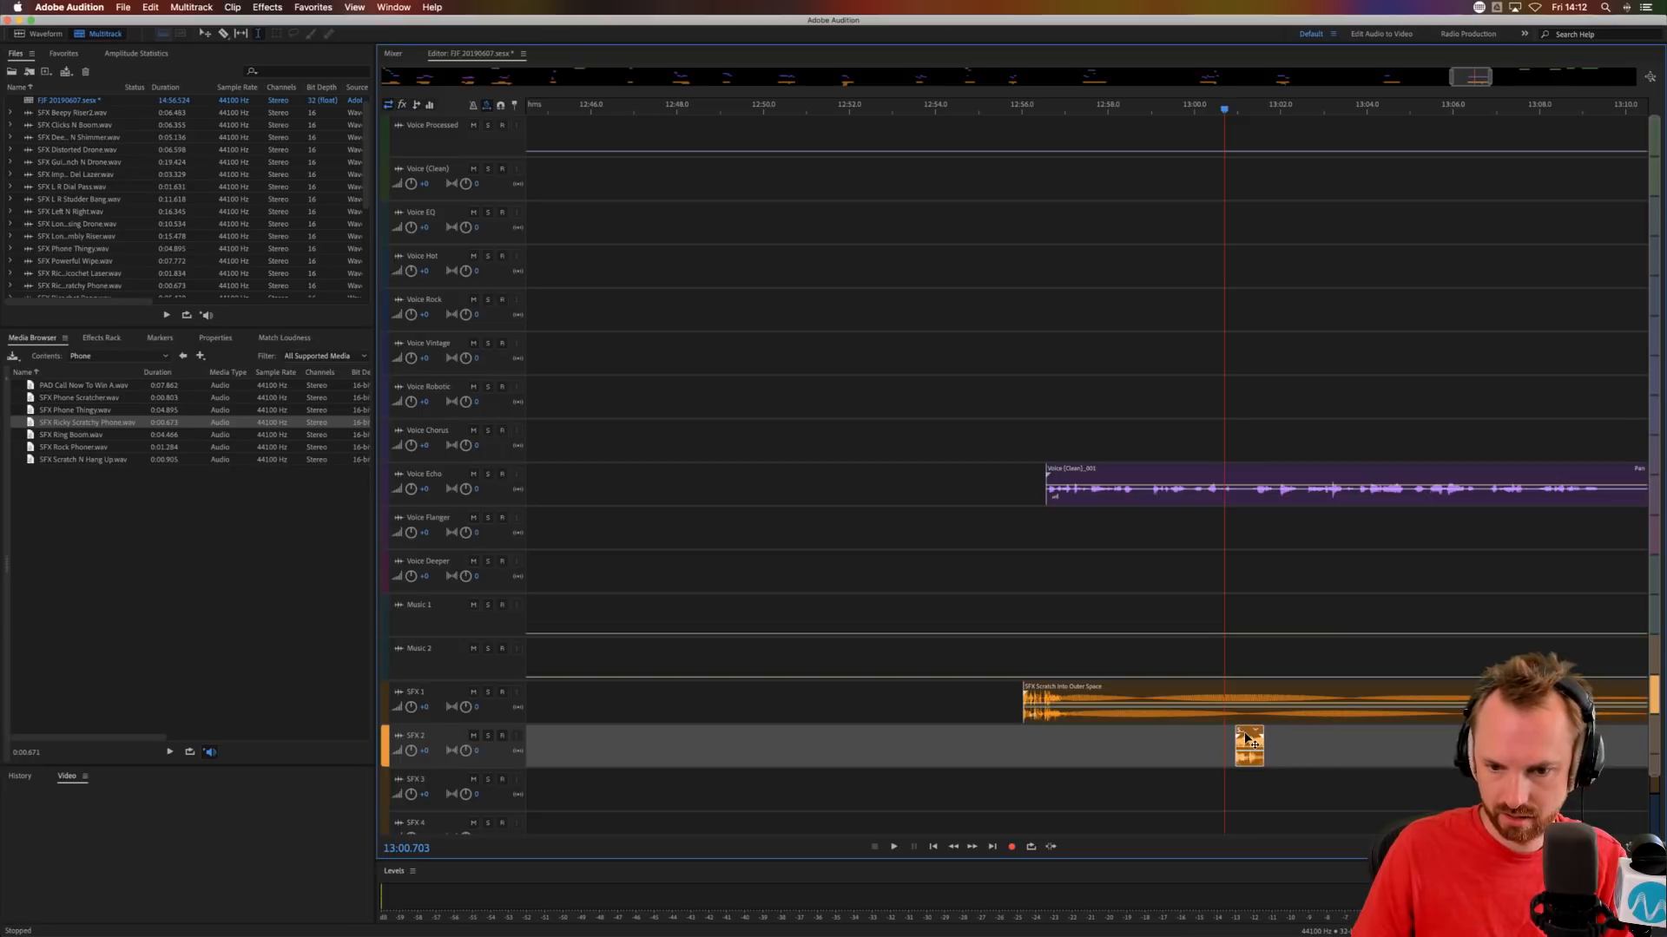
pyautogui.press('space')
# Split the Voice Echo phrase at about 13:01, move its second part to Voice Chorus at about 13:01.3 and audition the change.
pyautogui.click(1240, 499)
pyautogui.press('Delete')
pyautogui.moveTo(1248, 500); pyautogui.dragTo(1293, 436)
pyautogui.click(1258, 529)
pyautogui.click(1222, 555)
pyautogui.press('space')
pyautogui.press('space')
pyautogui.press('space')
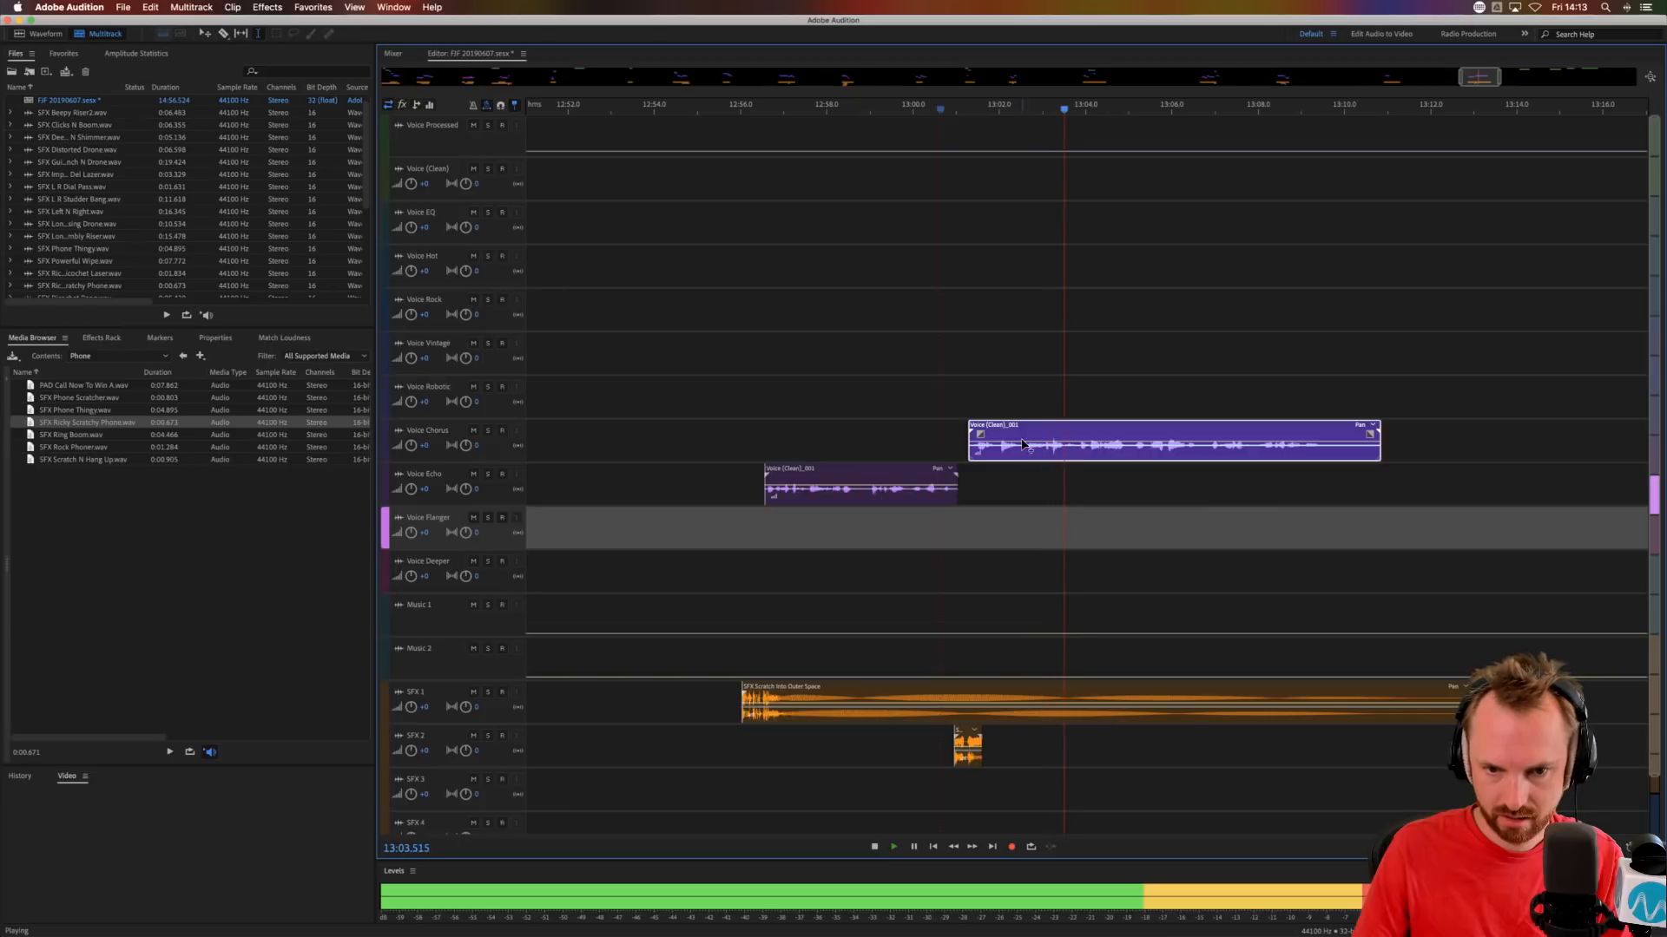
# Copy the Voice Chorus section from about 13:02.7 to 13:03.8 and place the copy on Voice Deeper at about 13:02.6.
pyautogui.moveTo(1028, 453); pyautogui.dragTo(1076, 452)
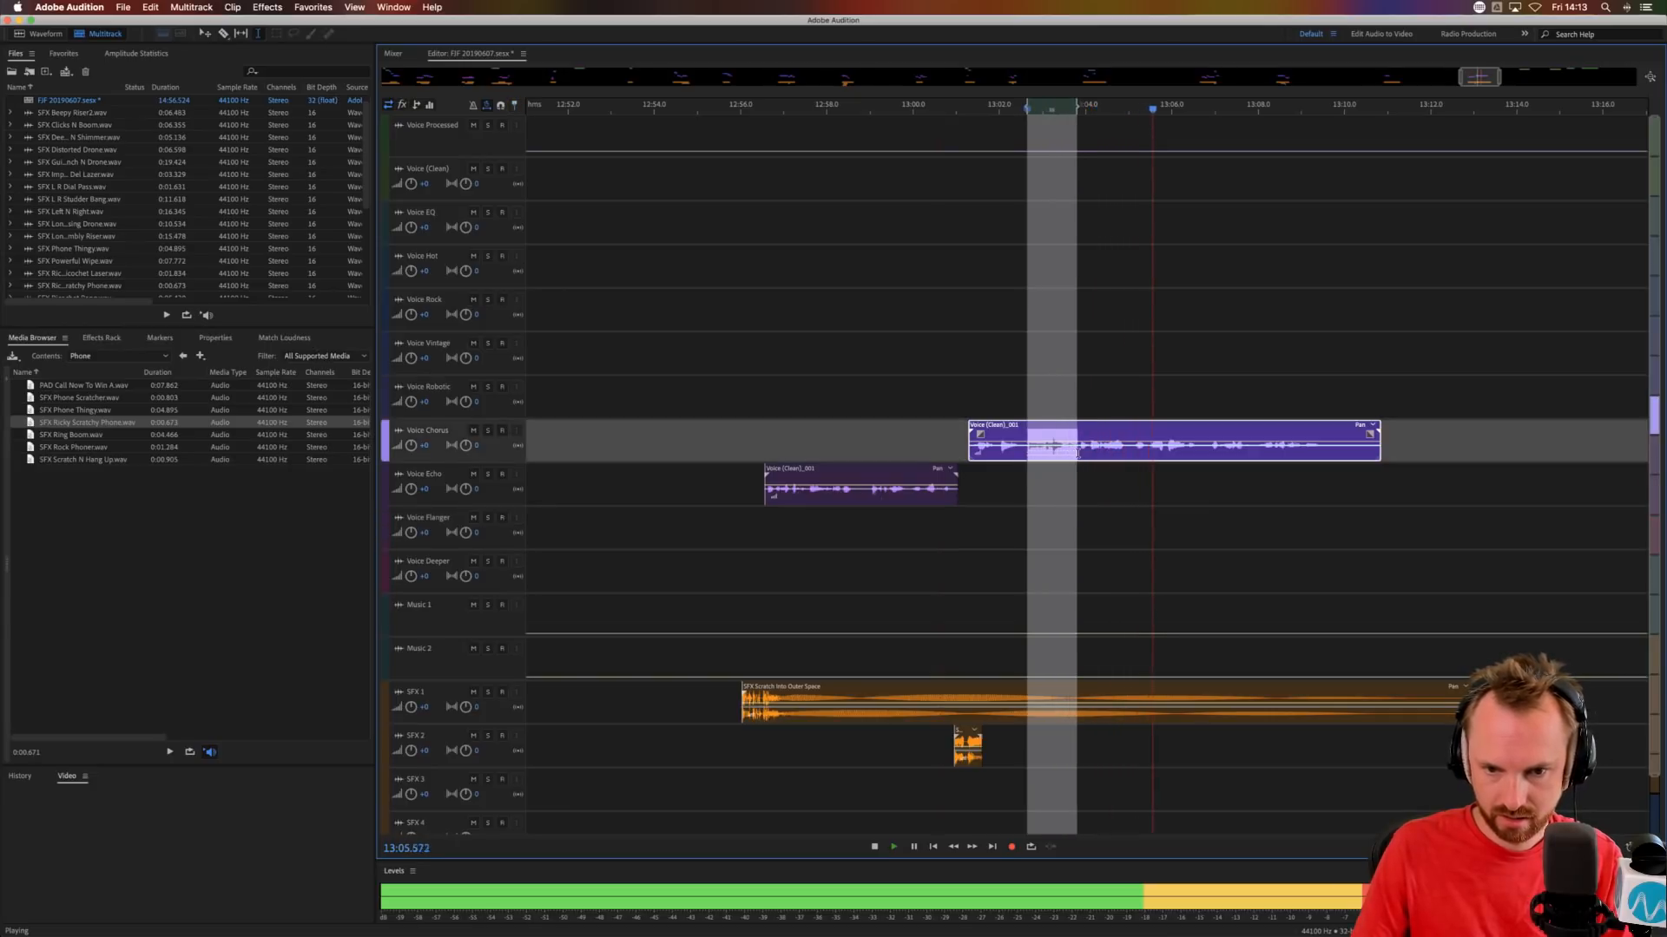
pyautogui.press('space')
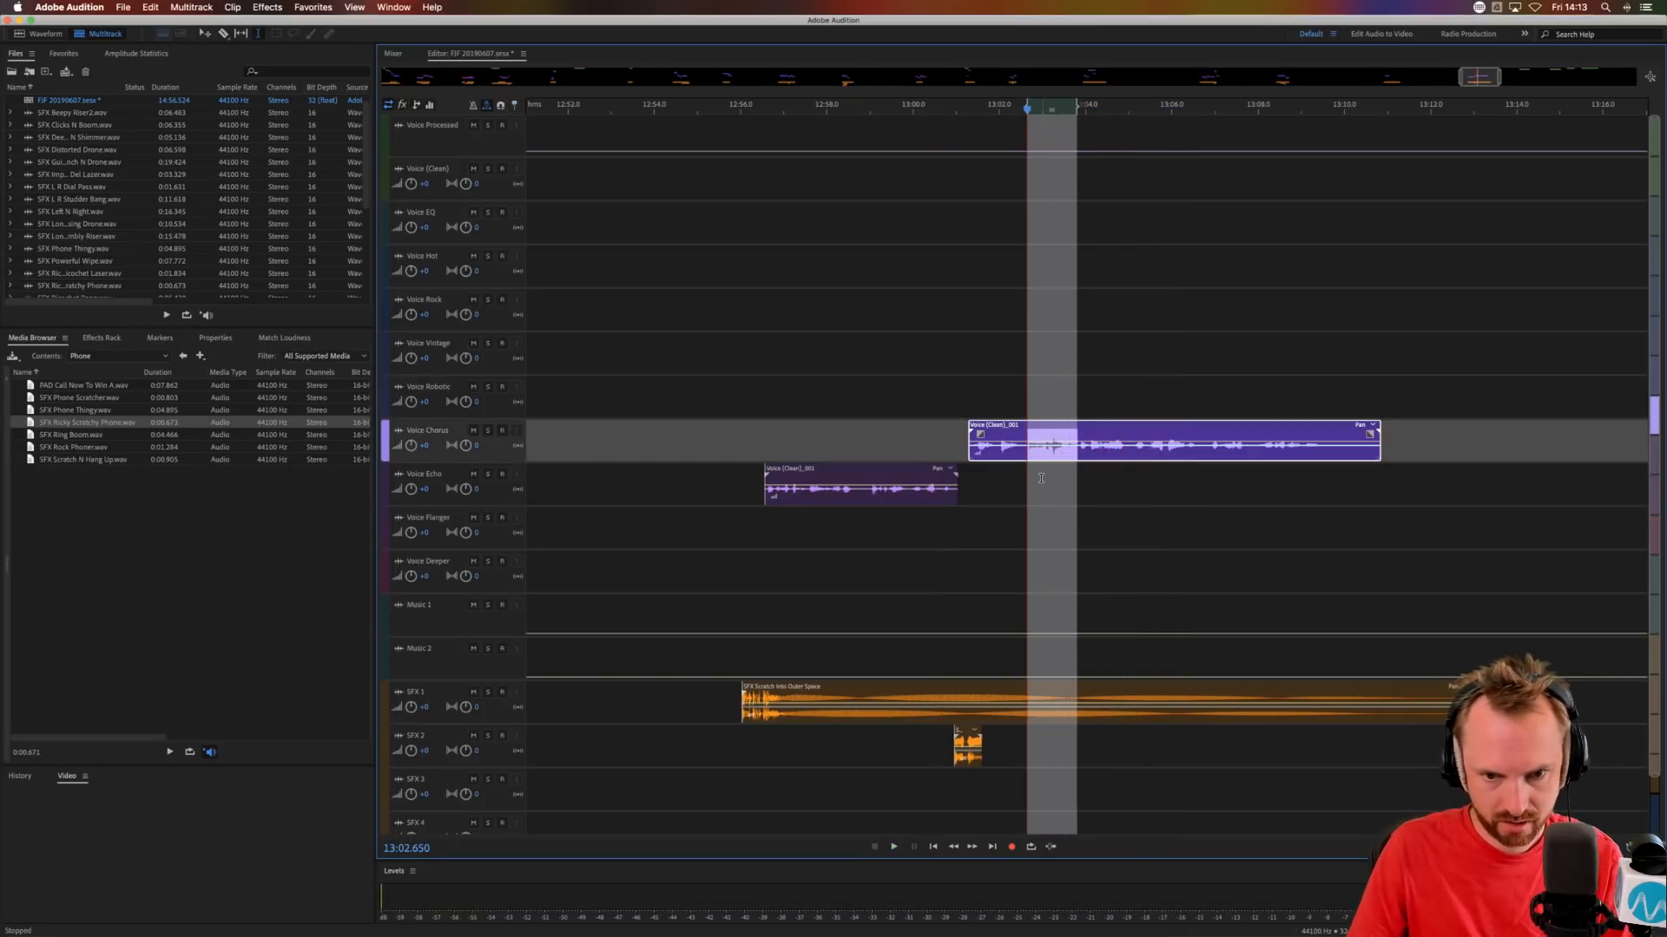
pyautogui.click(1028, 526)
pyautogui.press('super+v')
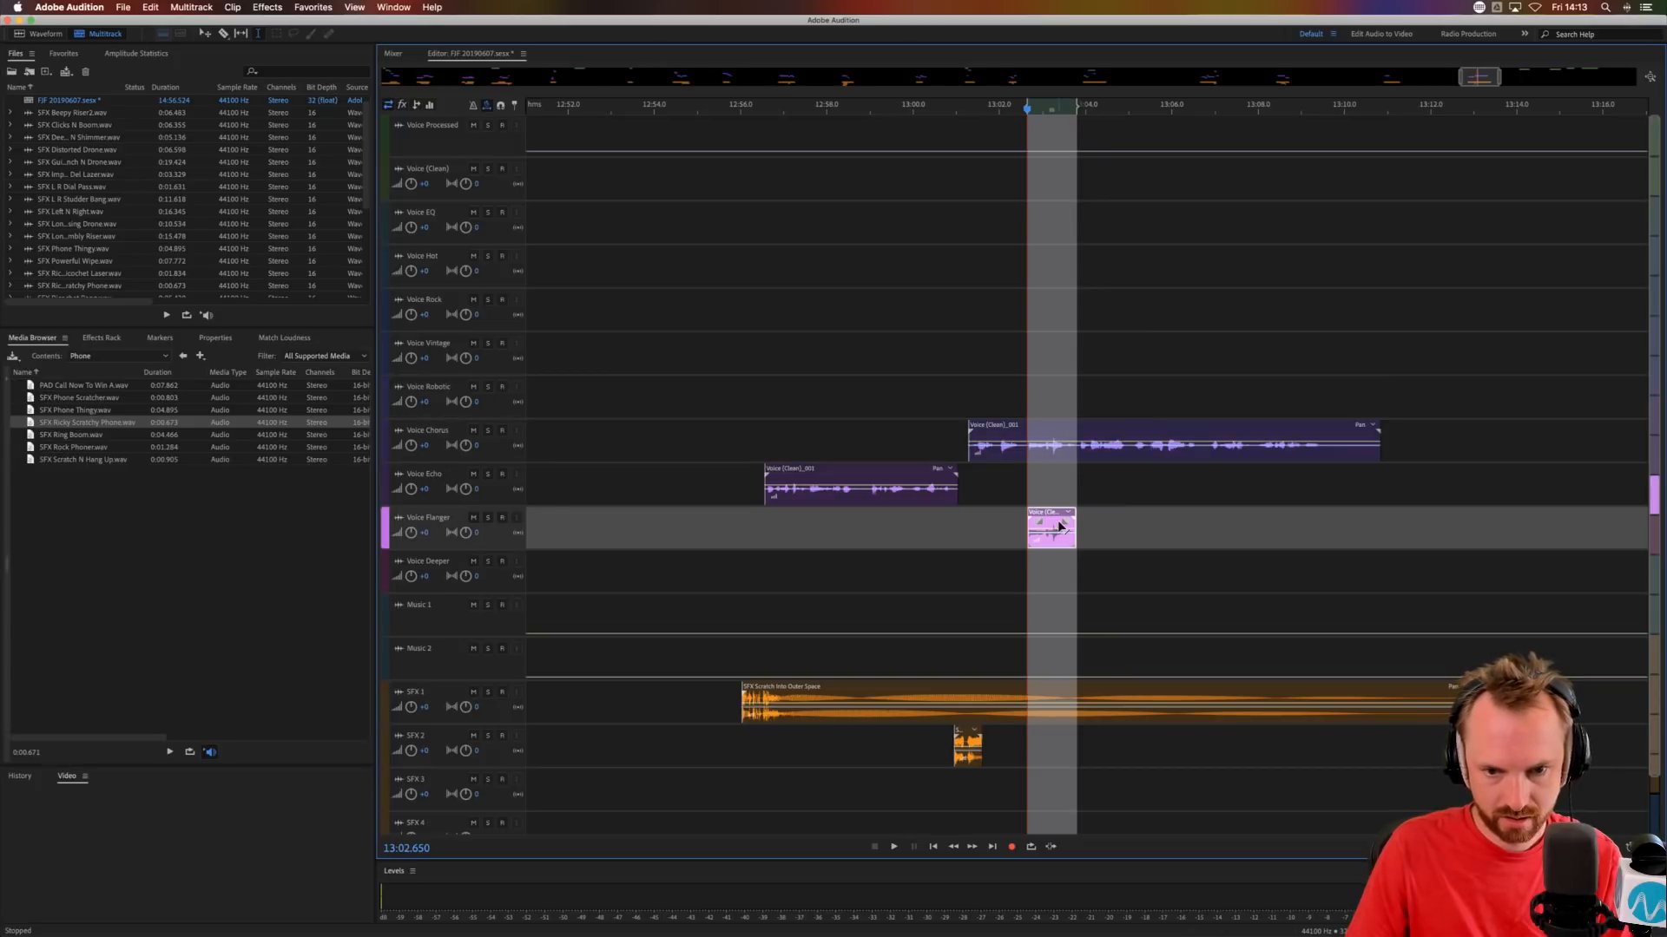
pyautogui.moveTo(1053, 514); pyautogui.dragTo(1051, 553)
pyautogui.click(1021, 538)
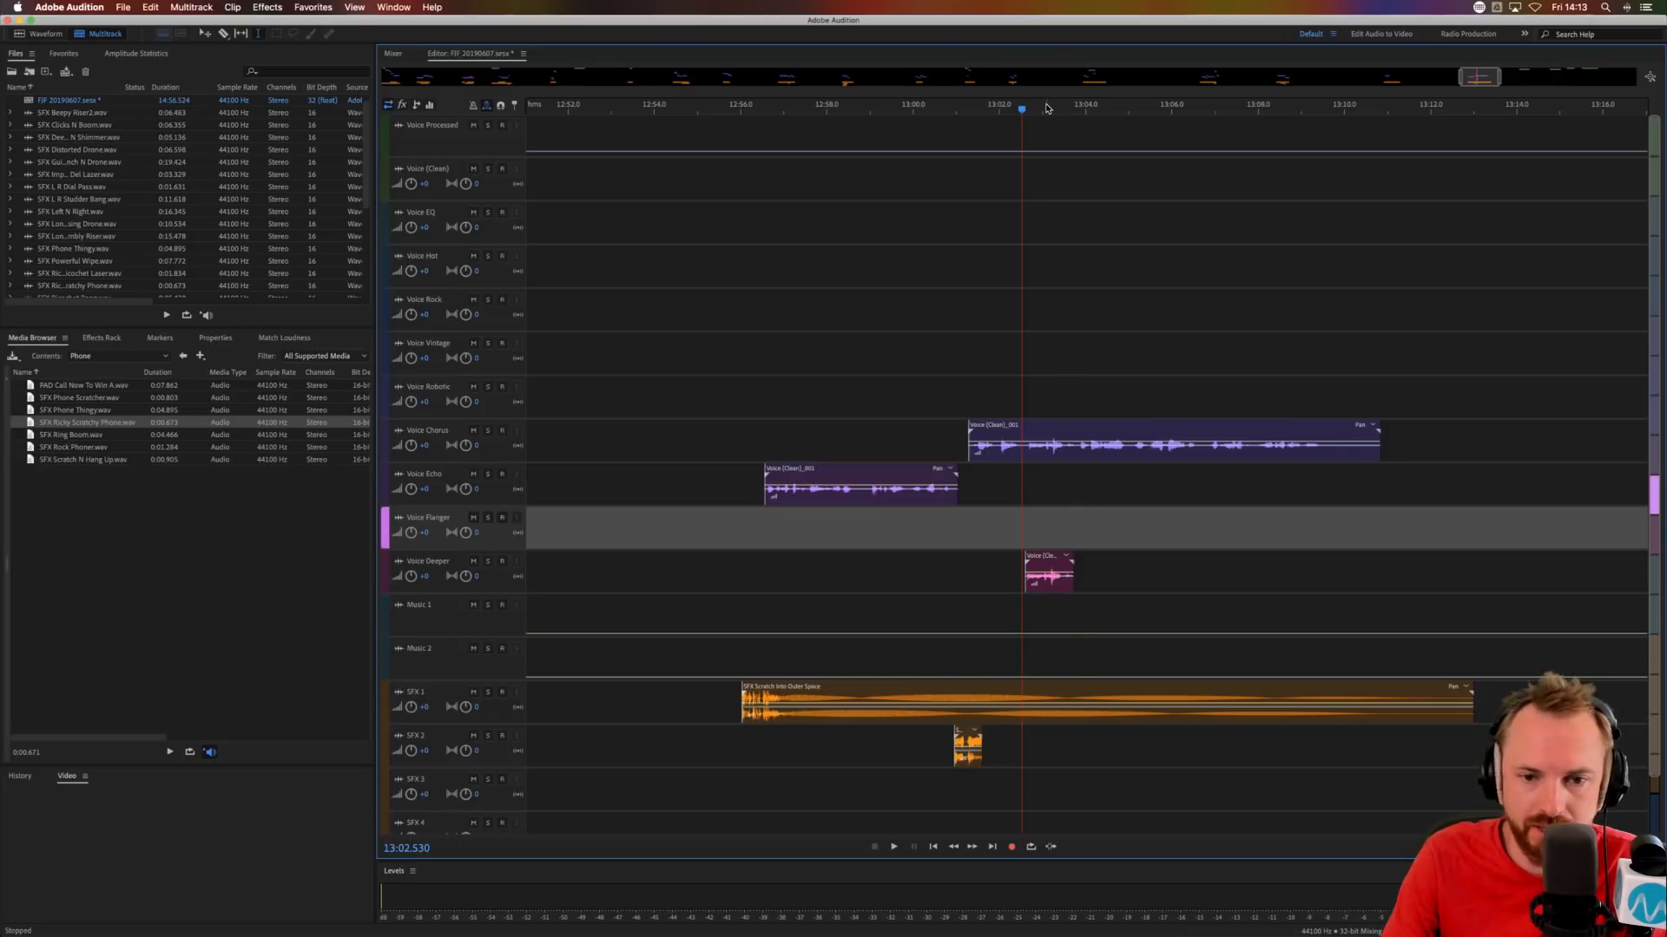
# Shift the Voice Deeper copy slightly later to about 13:02.64 and audition it together with the Voice Chorus phrase.
pyautogui.scroll(3, 1046, 108)
pyautogui.moveTo(1014, 553)
pyautogui.mouseDown()
pyautogui.moveTo(960, 337)
pyautogui.moveTo(1019, 336)
pyautogui.moveTo(1104, 462)
pyautogui.moveTo(587, 375)
pyautogui.moveTo(611, 421)
pyautogui.moveTo(1112, 551)
pyautogui.moveTo(996, 552)
pyautogui.moveTo(1017, 560)
pyautogui.mouseUp()
pyautogui.click(926, 558)
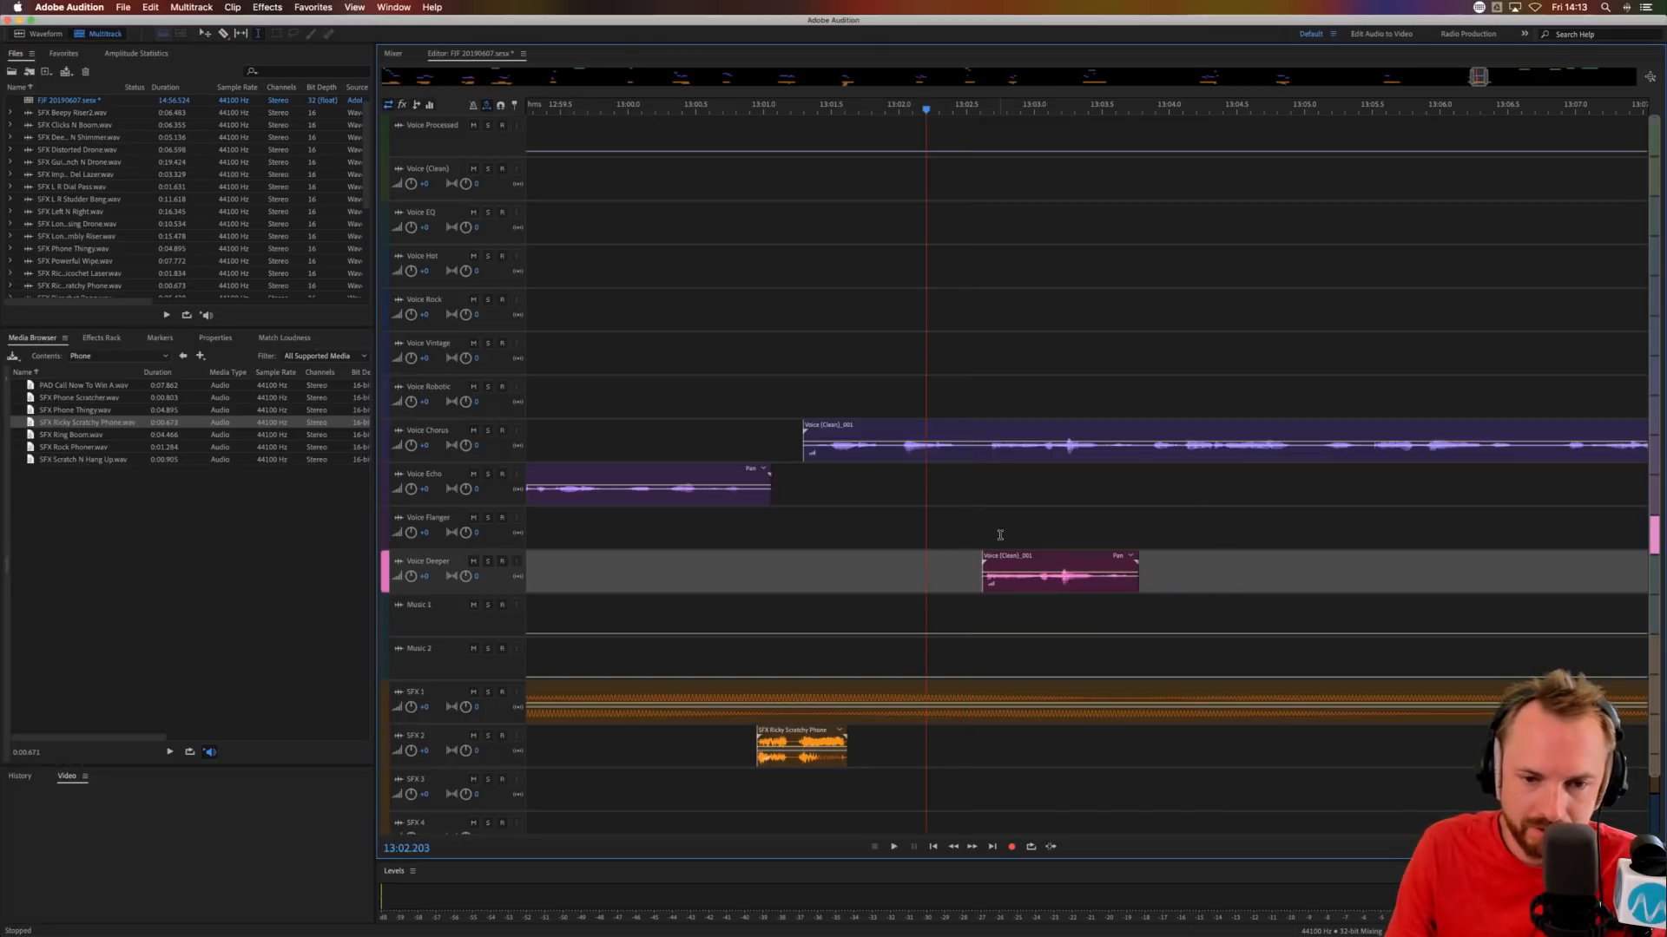
pyautogui.click(980, 504)
pyautogui.moveTo(1017, 553); pyautogui.dragTo(1022, 554)
pyautogui.click(802, 579)
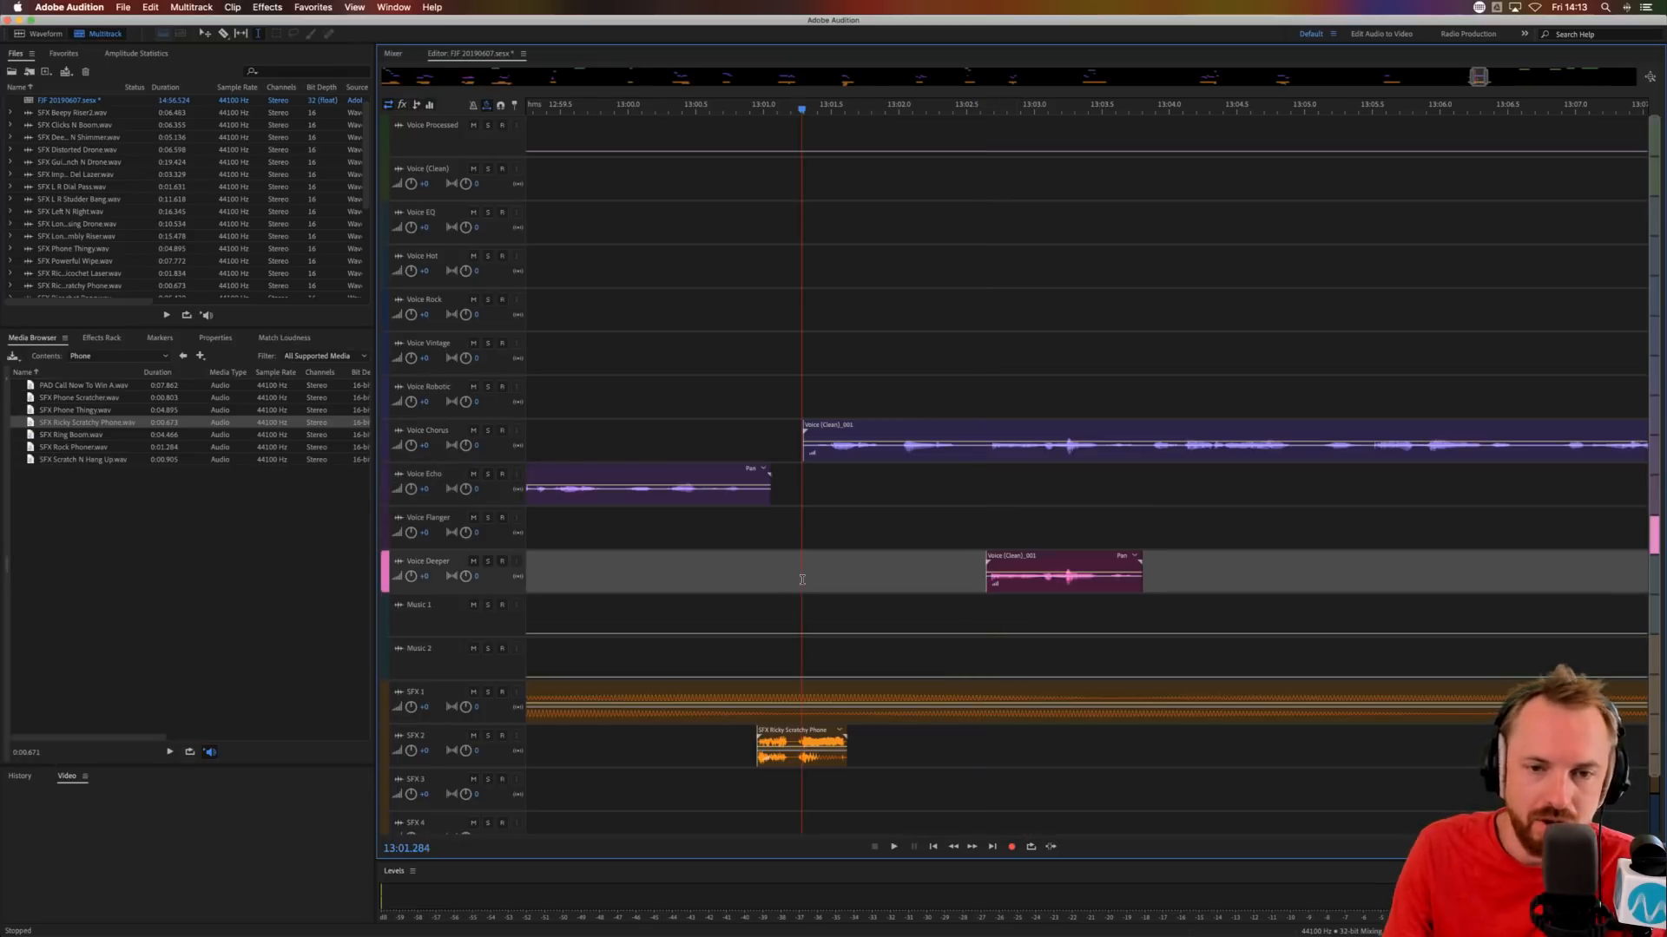
pyautogui.scroll(-5, 1014, 111)
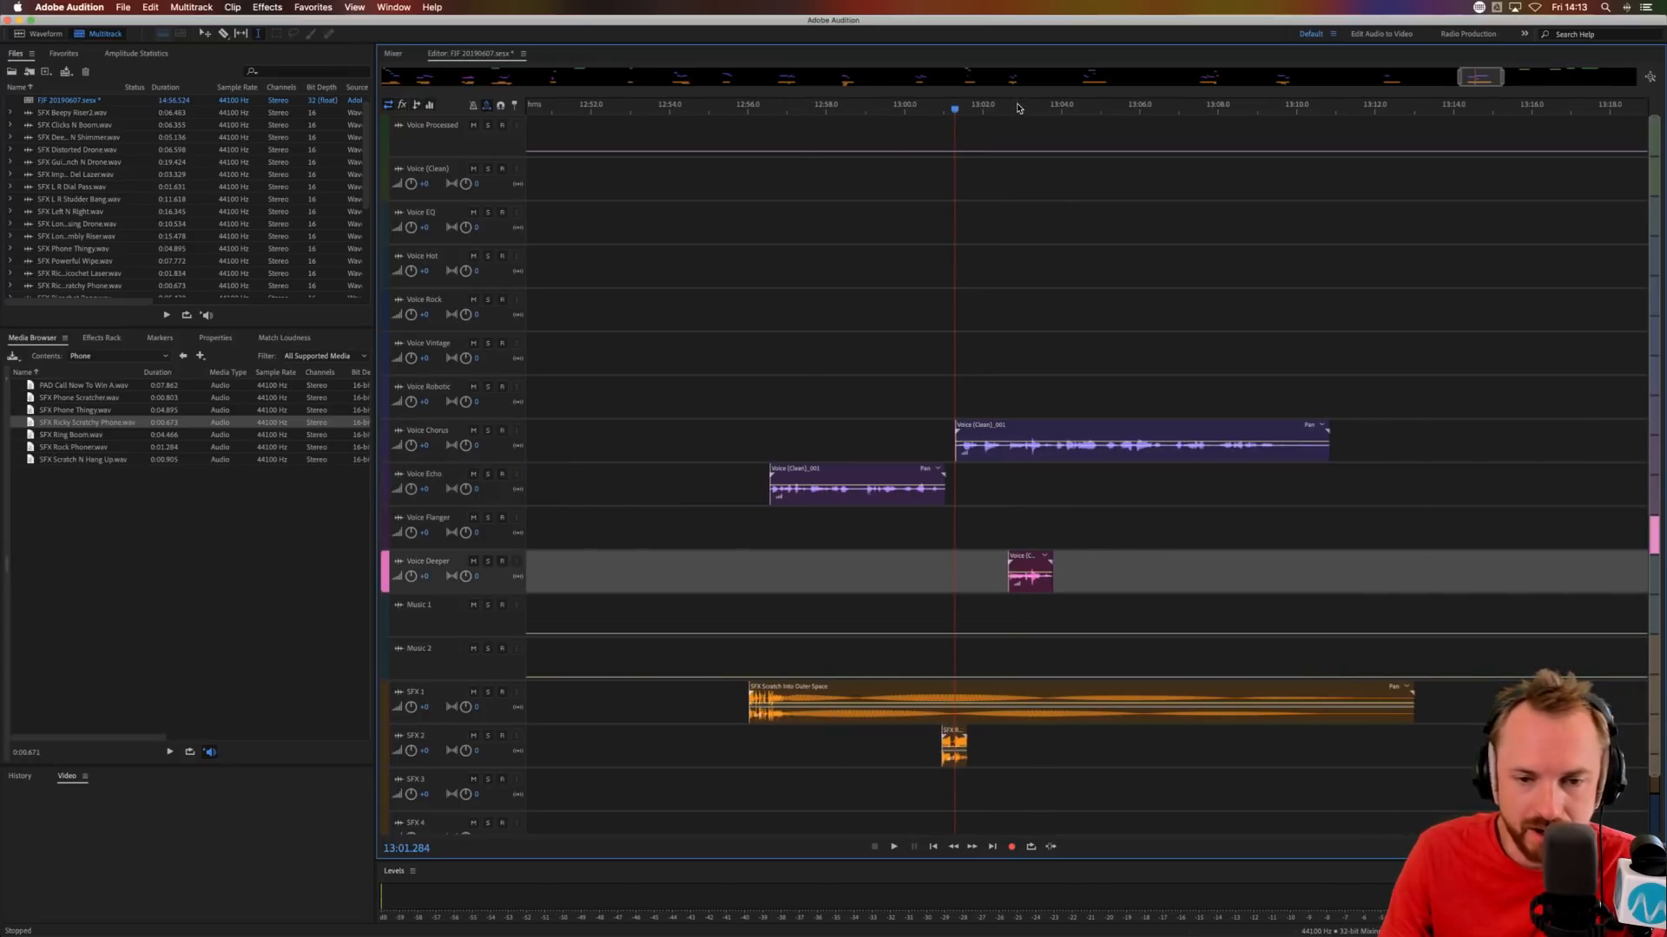
pyautogui.click(983, 492)
pyautogui.press('space')
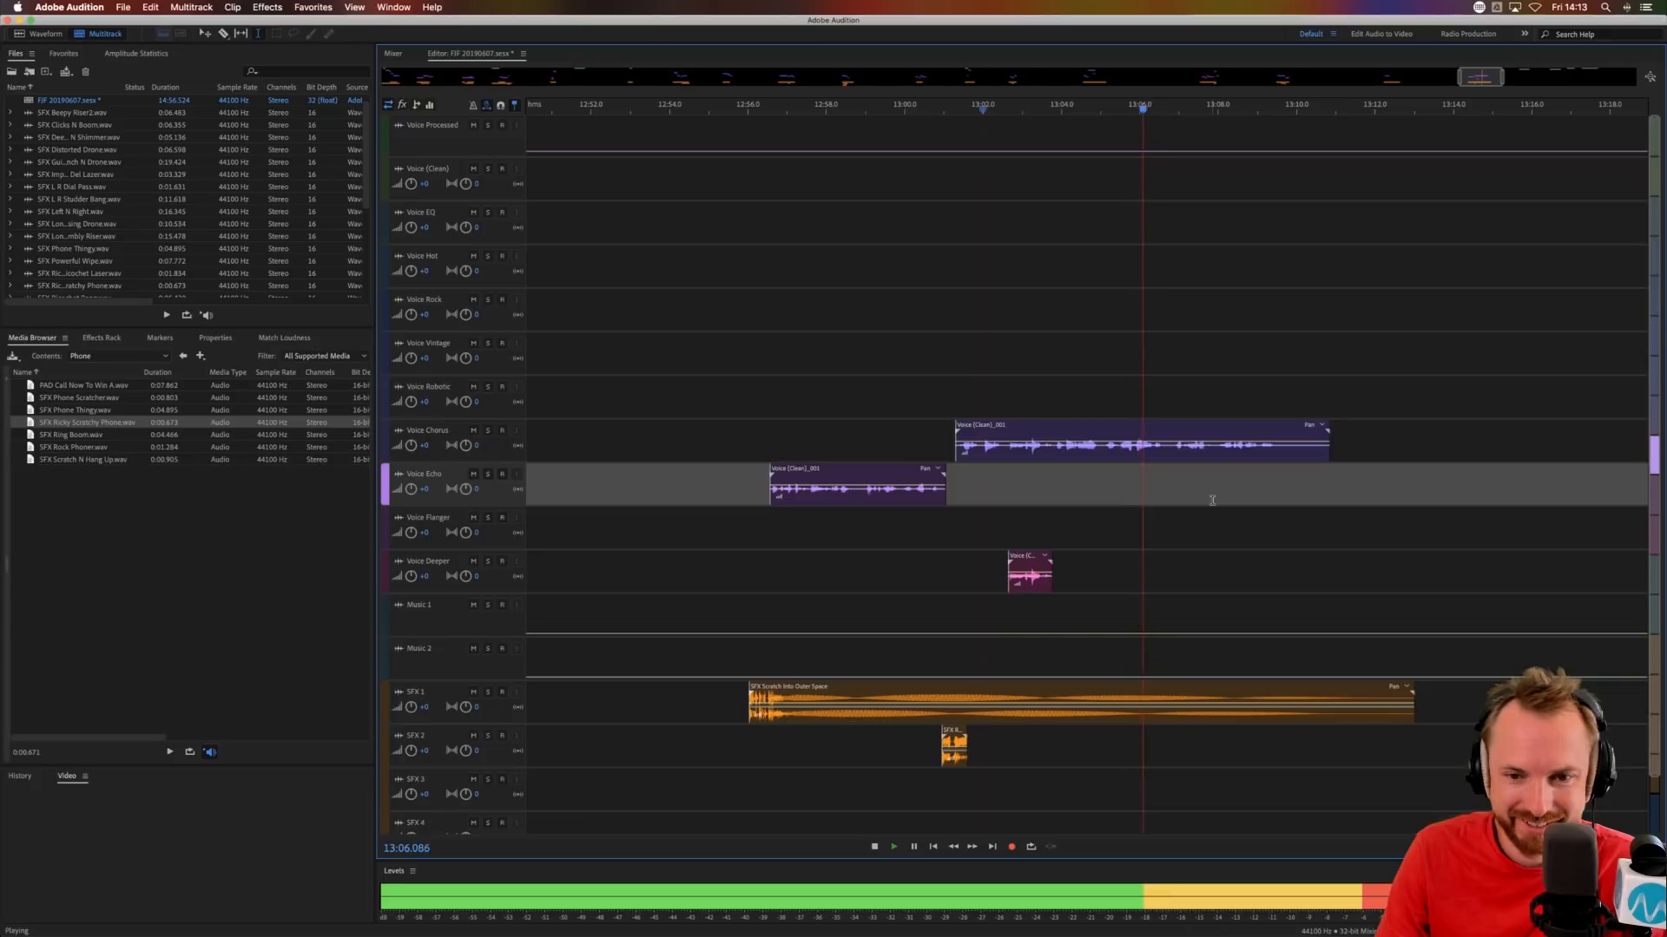
# Split the Voice Chorus phrase at about 13:06.7 and move its second part straight up to Voice Rock.
pyautogui.click(1167, 458)
pyautogui.press('space')
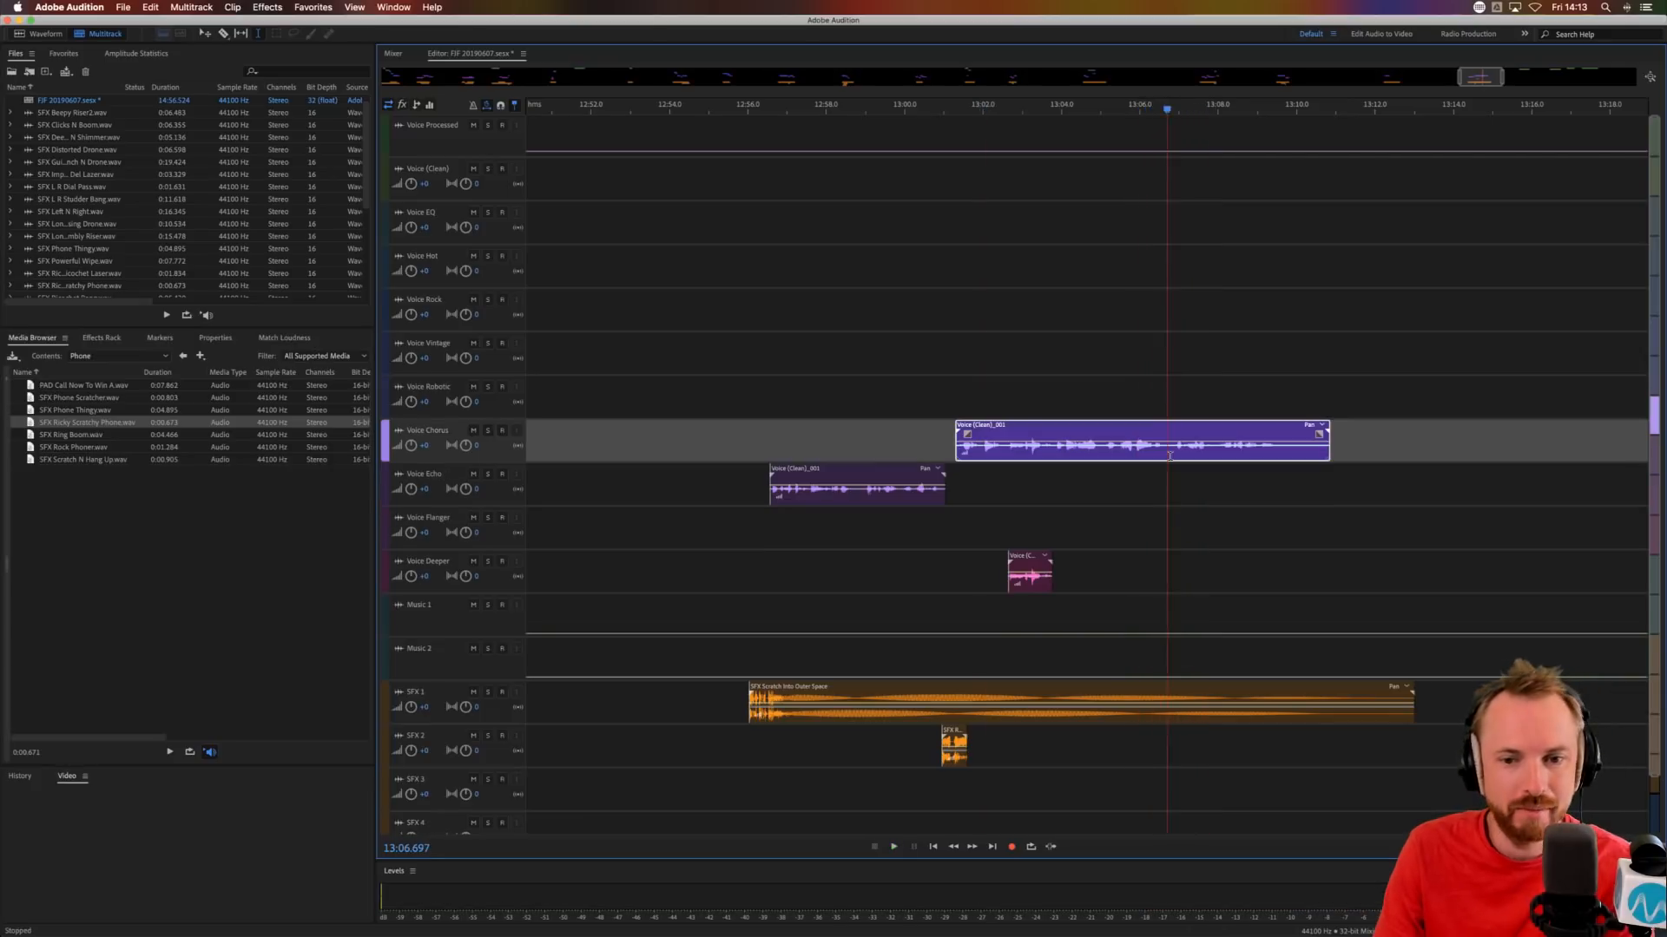
pyautogui.press('super+k')
pyautogui.moveTo(1195, 434); pyautogui.dragTo(1191, 305)
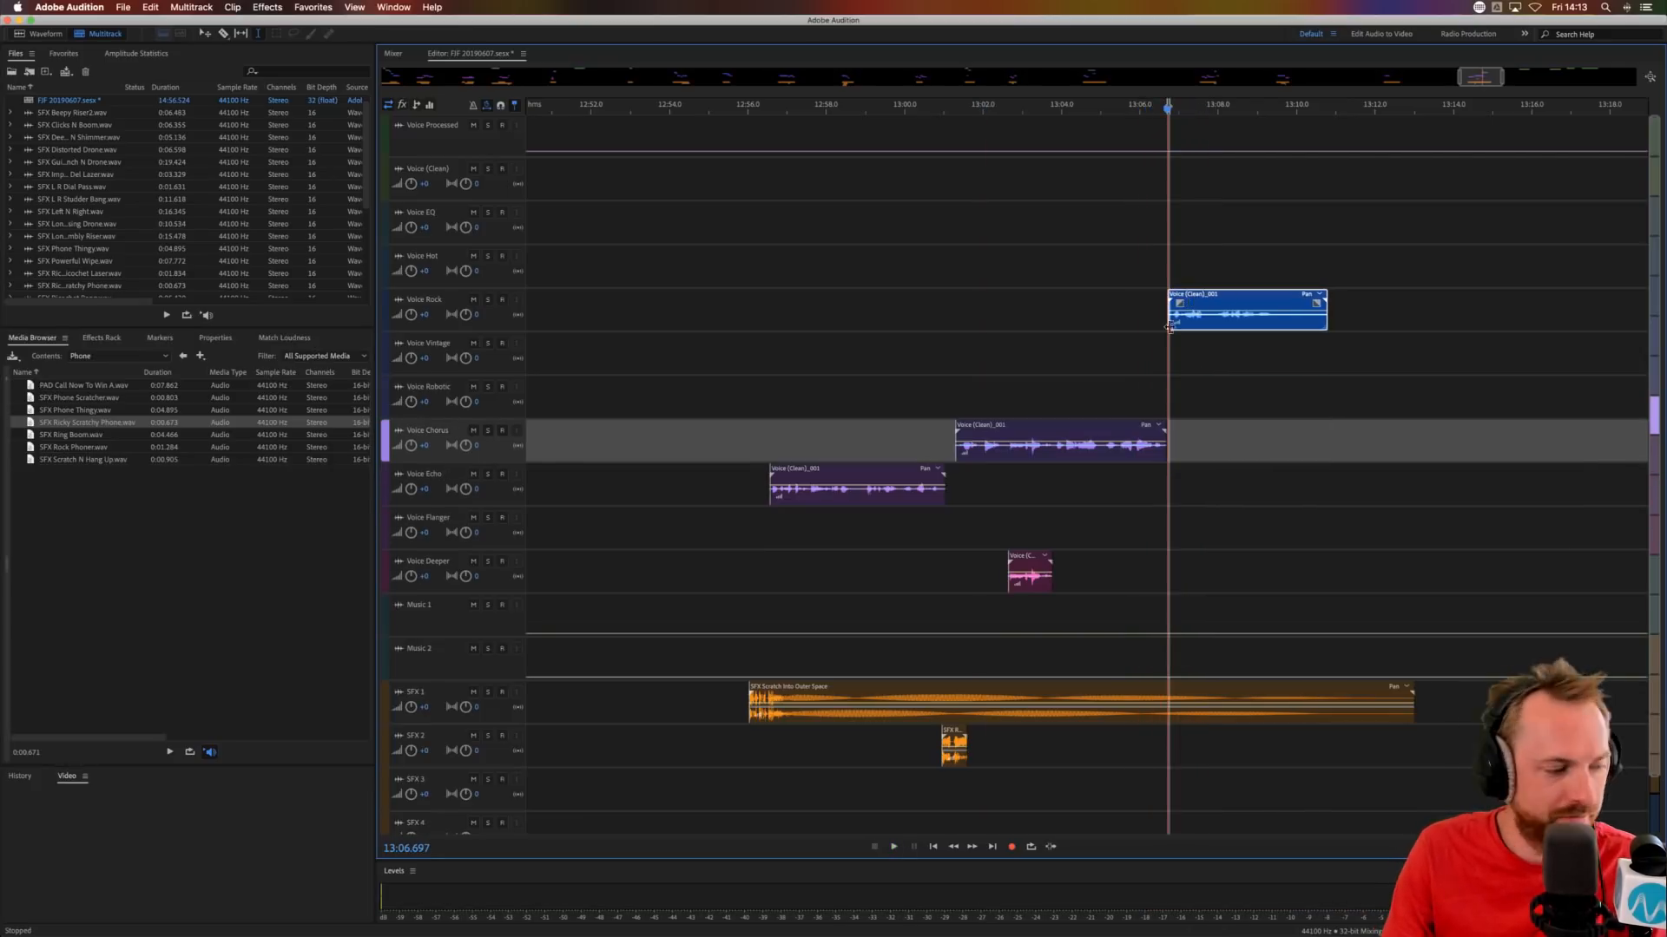
# Audition the Voice Rock phrase and move it to Voice Hot at the same time position.
pyautogui.click(1167, 328)
pyautogui.press('space')
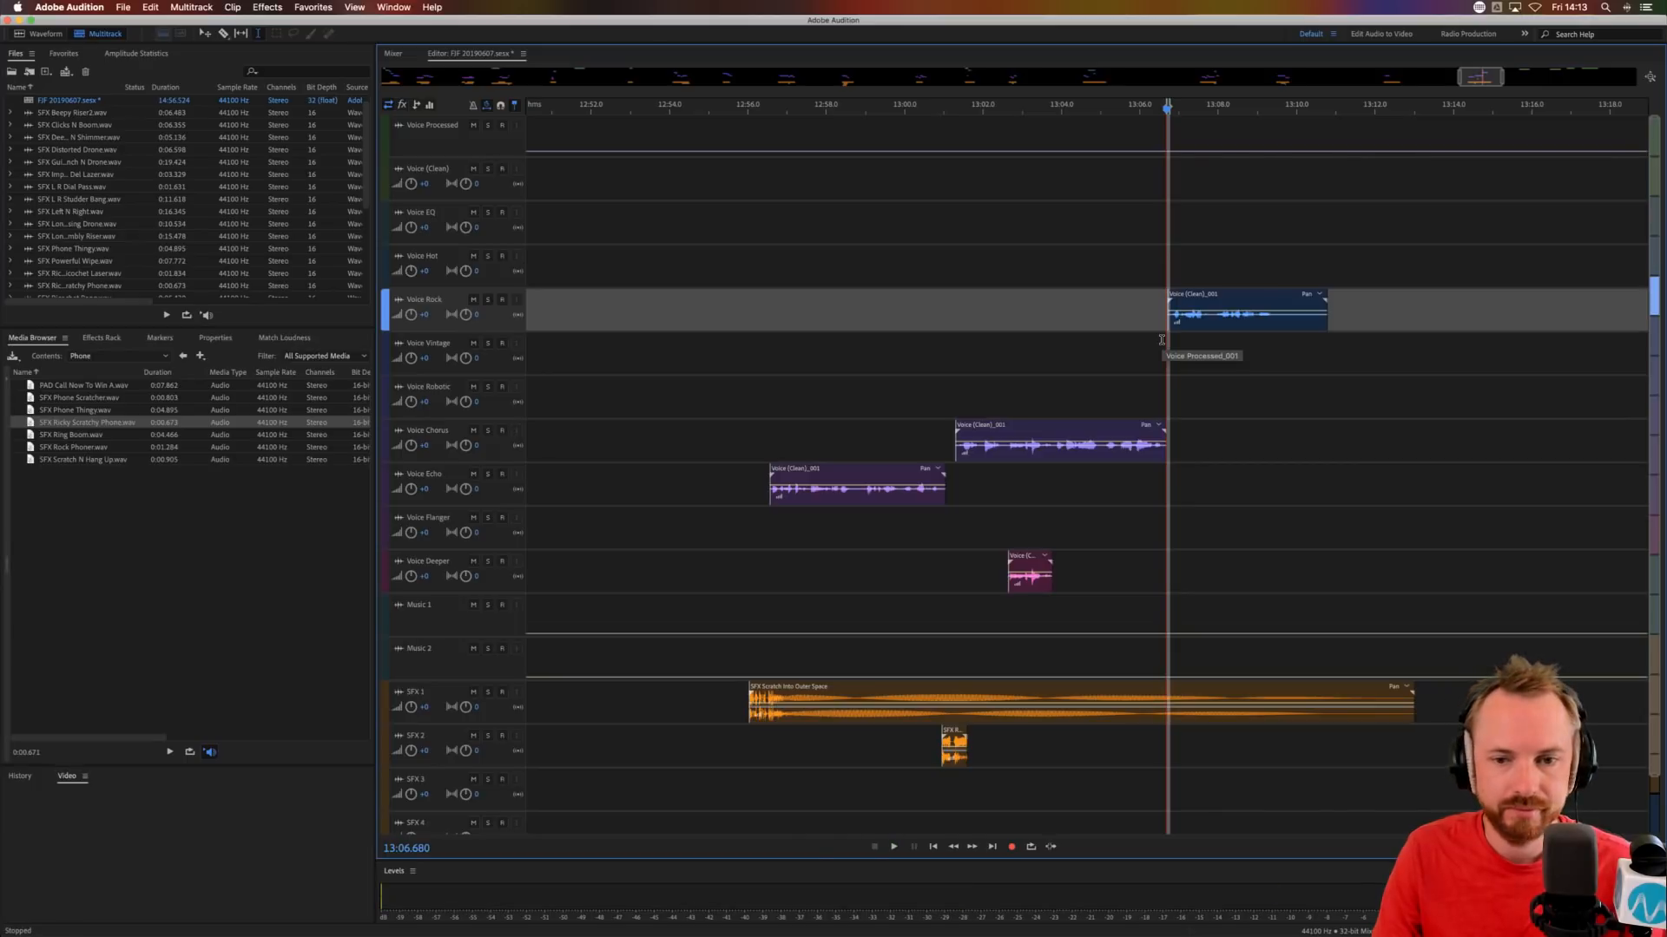
pyautogui.click(1144, 330)
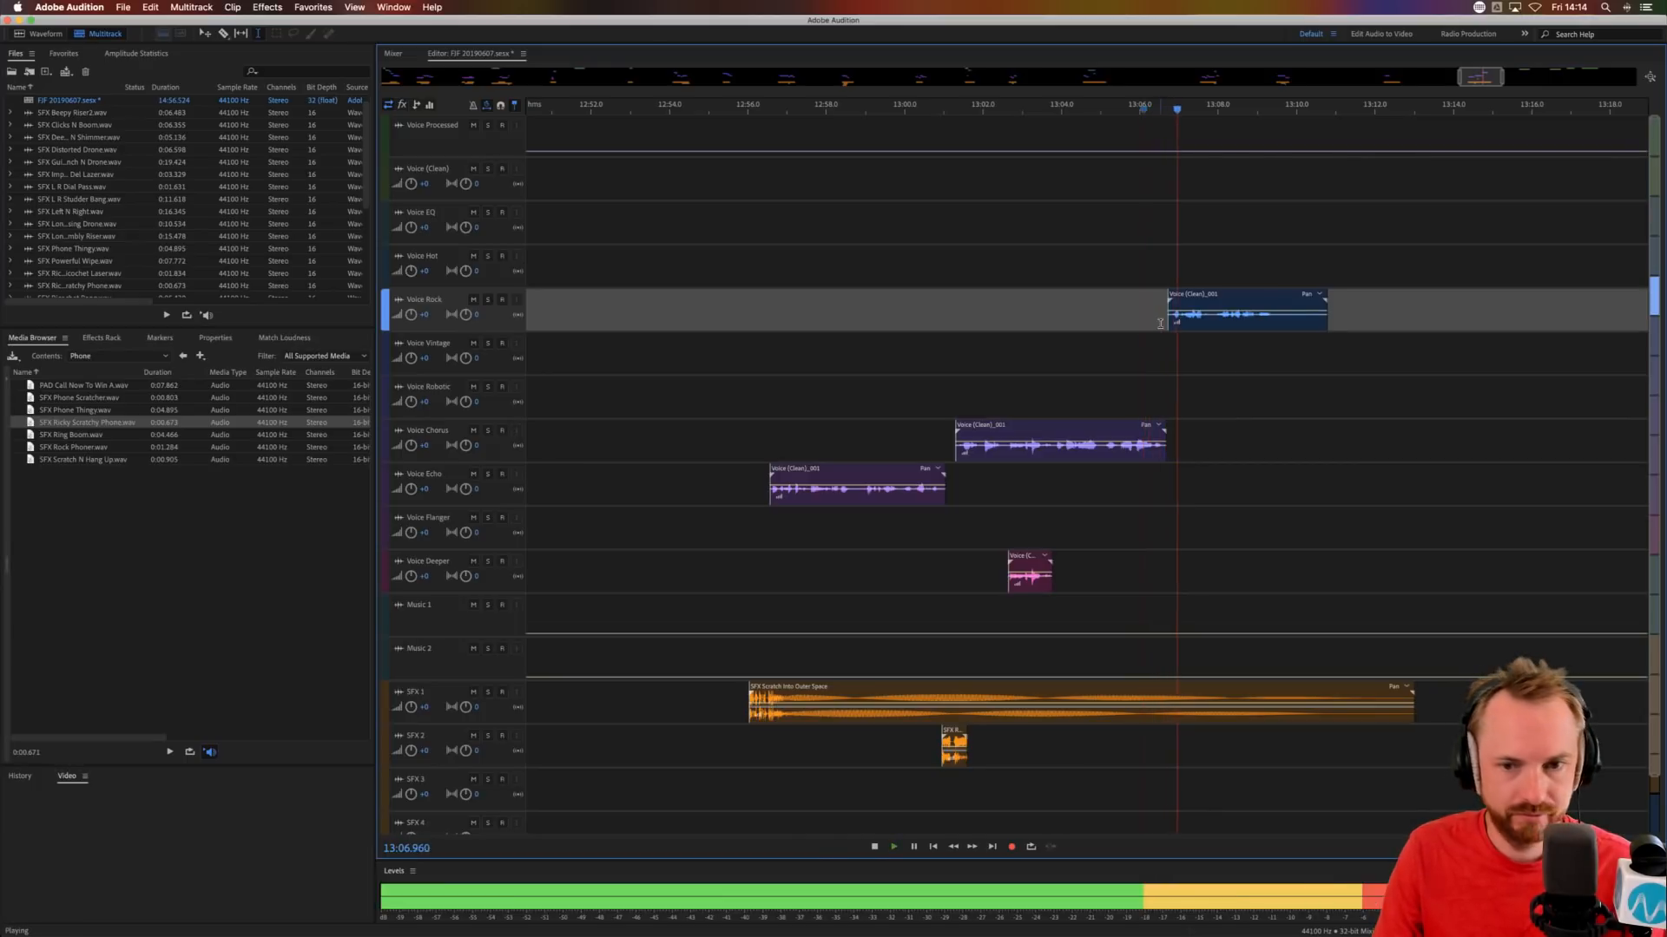
pyautogui.moveTo(1173, 295); pyautogui.dragTo(1172, 252)
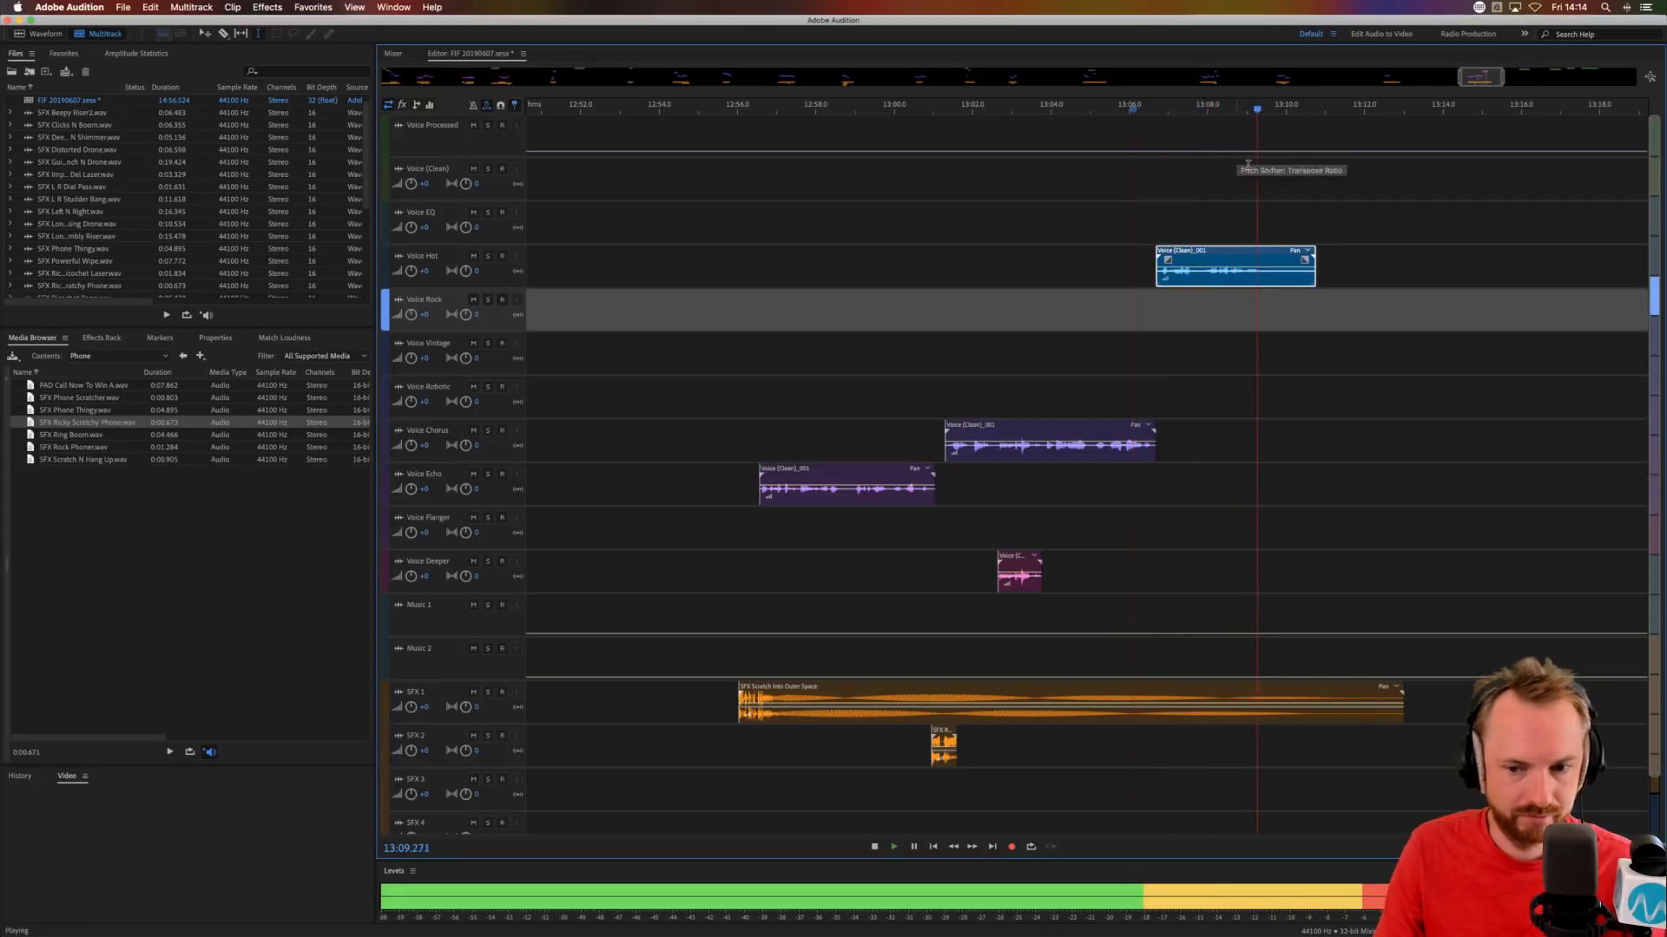
pyautogui.press('space')
# Trim the end of the Voice Hot phrase by removing everything after about 13:09.6.
pyautogui.moveTo(1271, 279); pyautogui.dragTo(1383, 278)
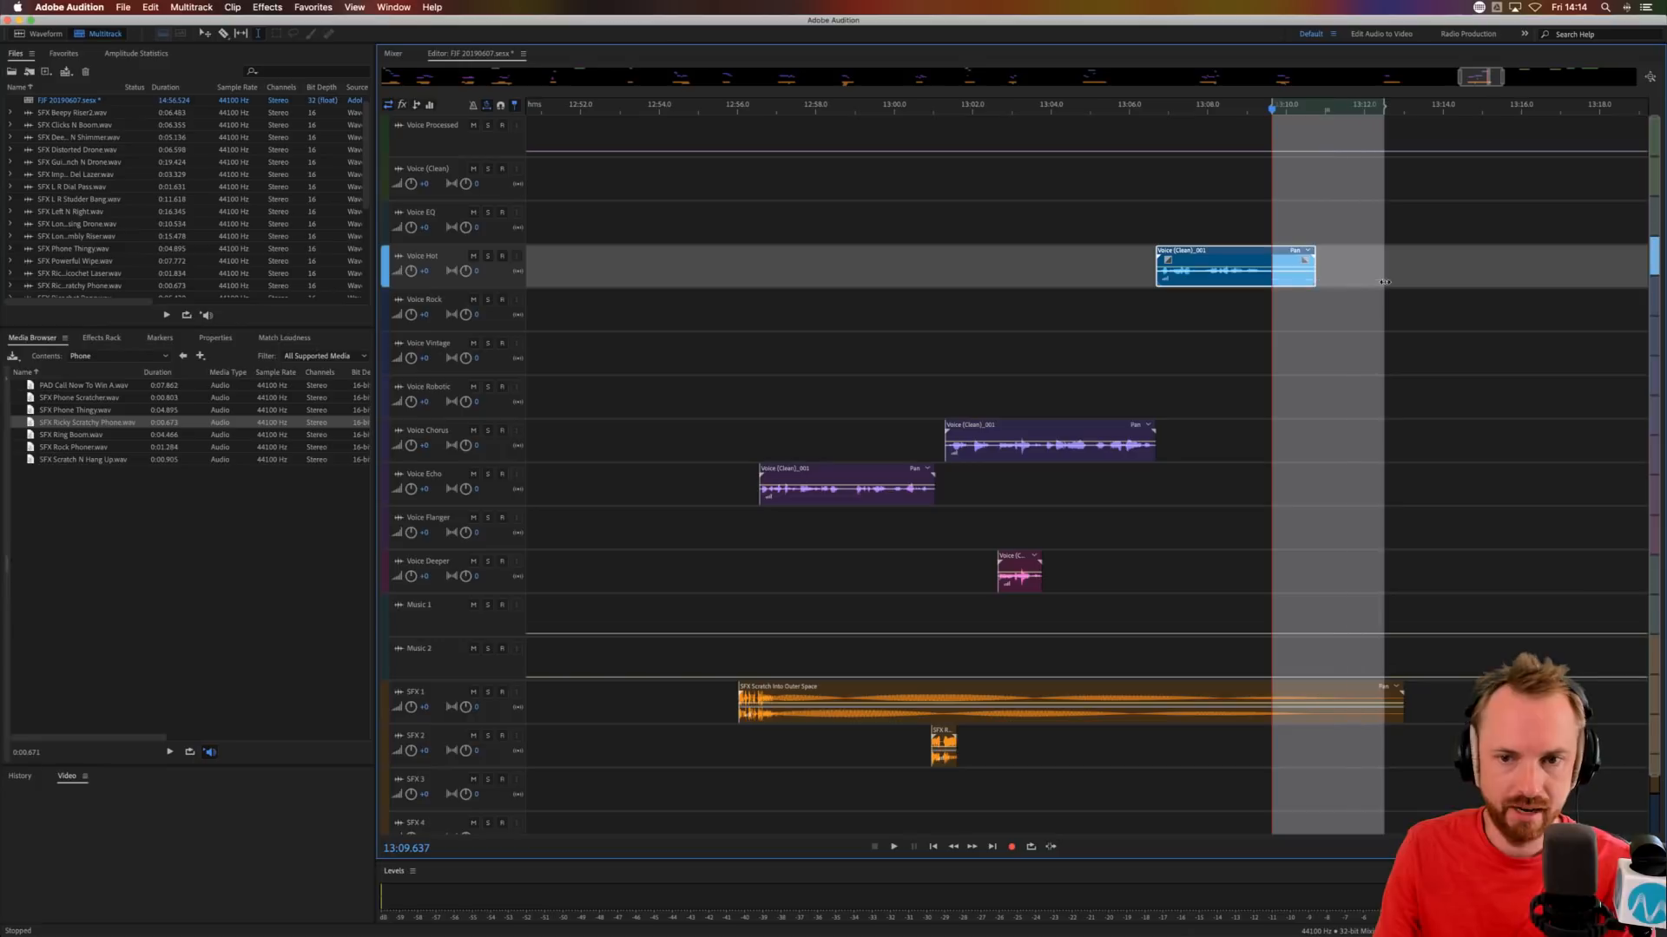
pyautogui.press('Delete')
pyautogui.moveTo(1260, 260); pyautogui.dragTo(1246, 263)
# Move the next Voice (Clean) phrase to Voice Robotic at about 13:35.6.
pyautogui.scroll(-10, 1225, 105)
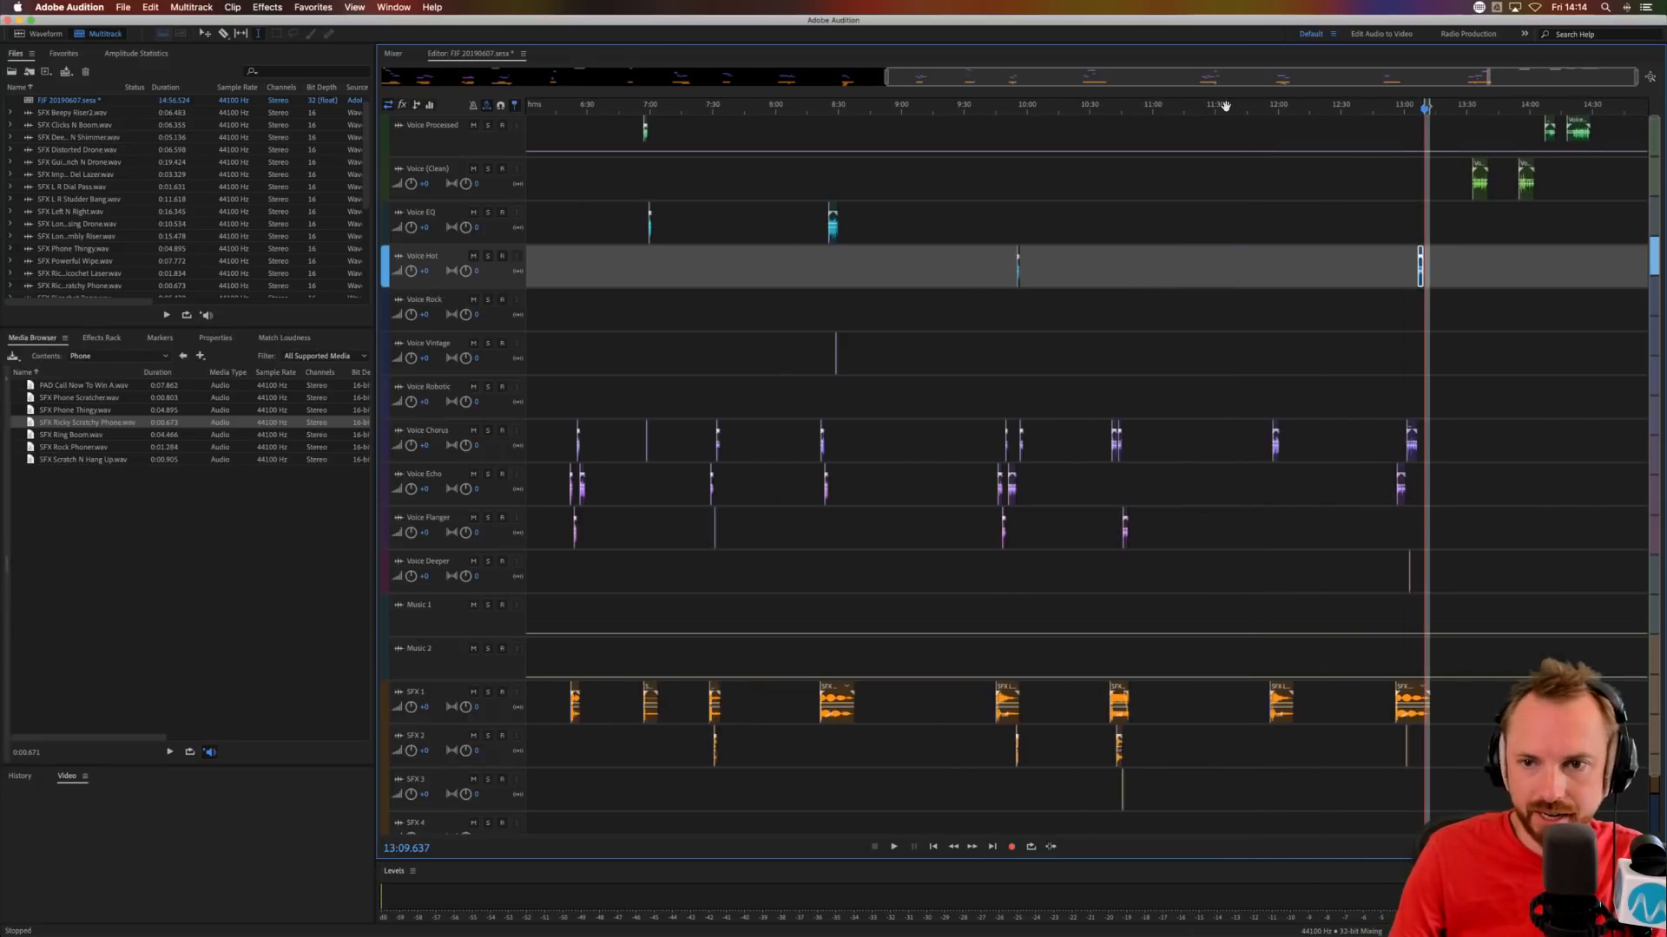
pyautogui.moveTo(1451, 174); pyautogui.dragTo(1487, 382)
pyautogui.click(1548, 181)
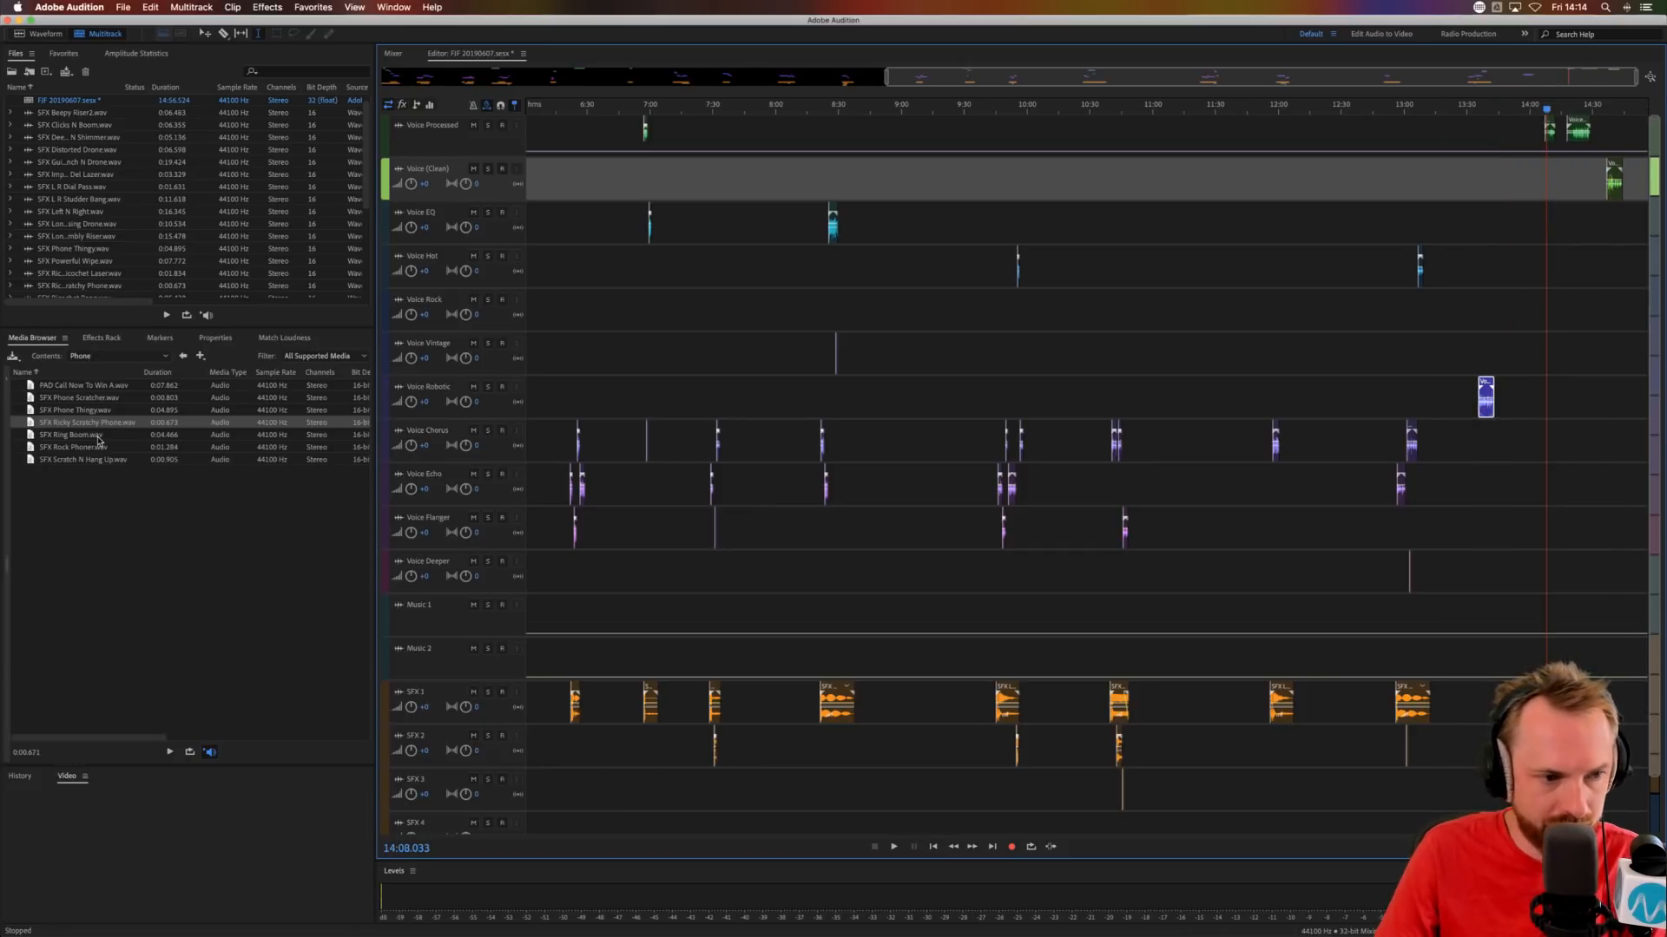
# Preview SFX Ring Boom and place it on SFX 1 at about 13:34.3, just before the Voice Robotic phrase.
pyautogui.click(60, 438)
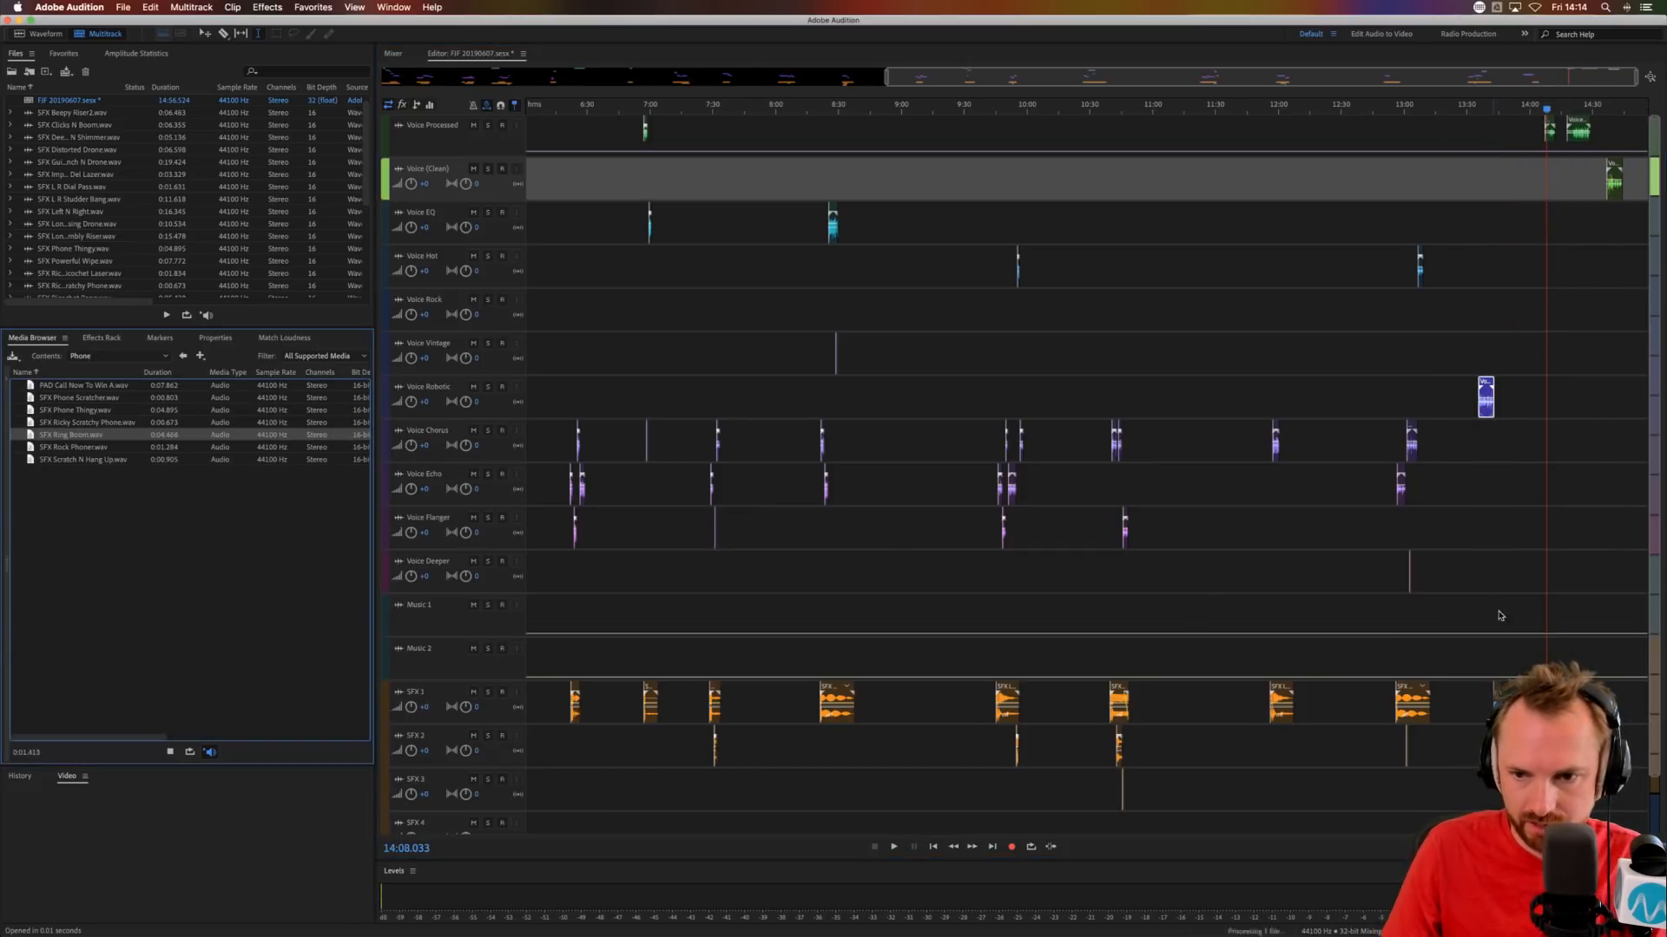
pyautogui.click(1493, 574)
pyautogui.scroll(10, 1487, 106)
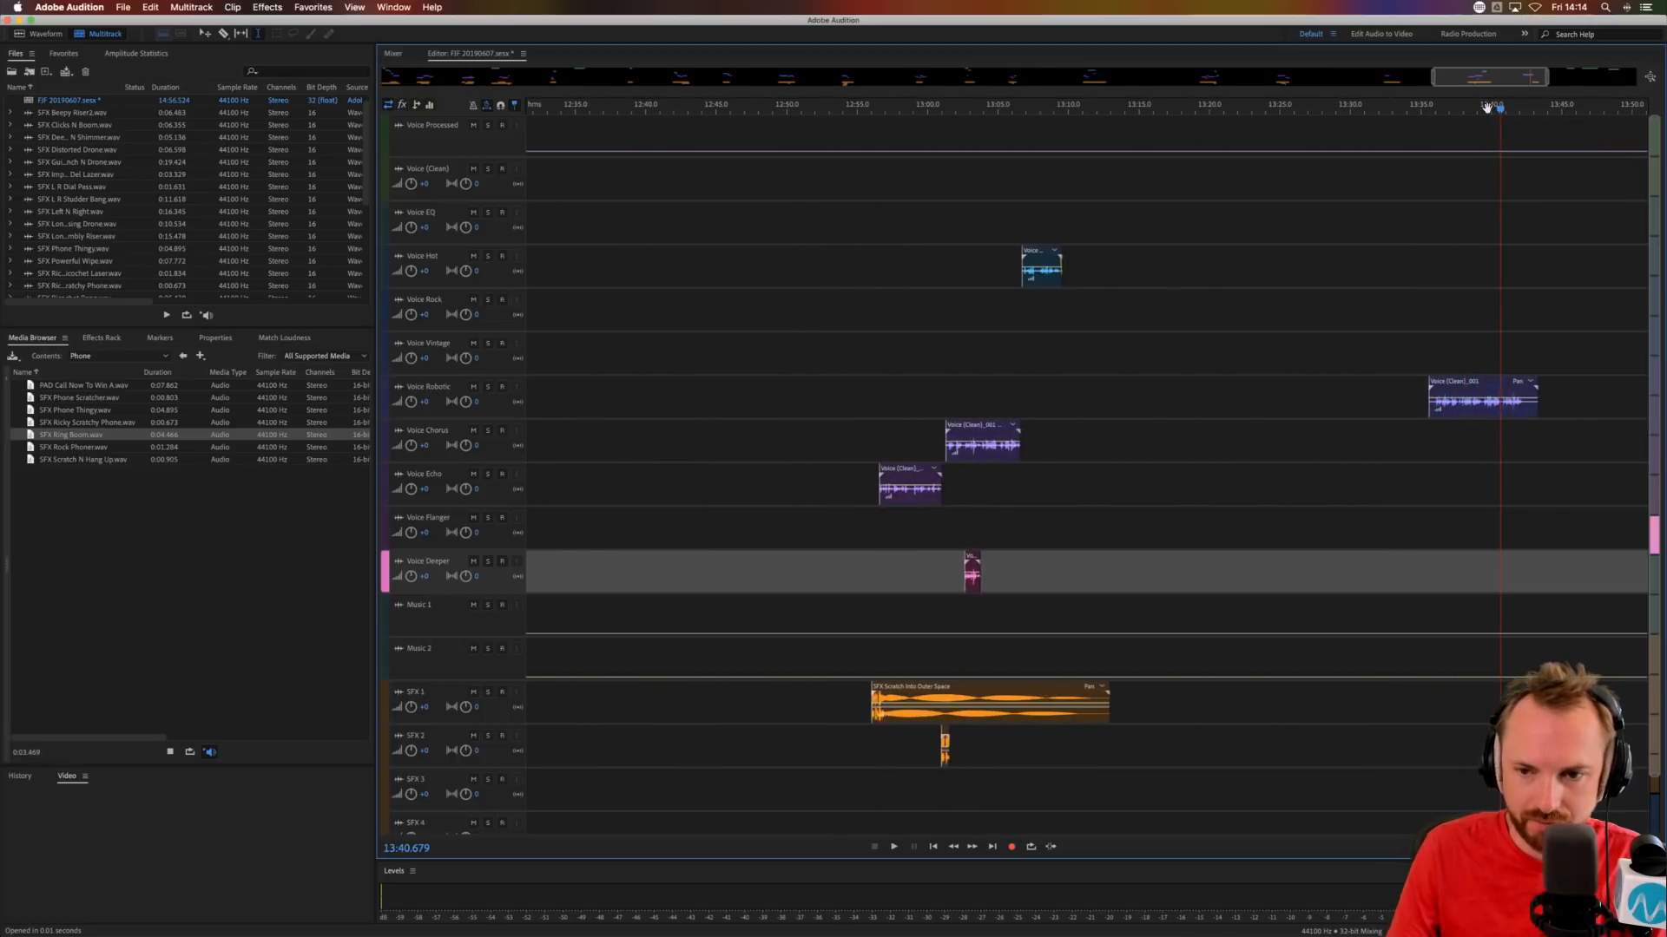
pyautogui.moveTo(69, 435); pyautogui.dragTo(1353, 701)
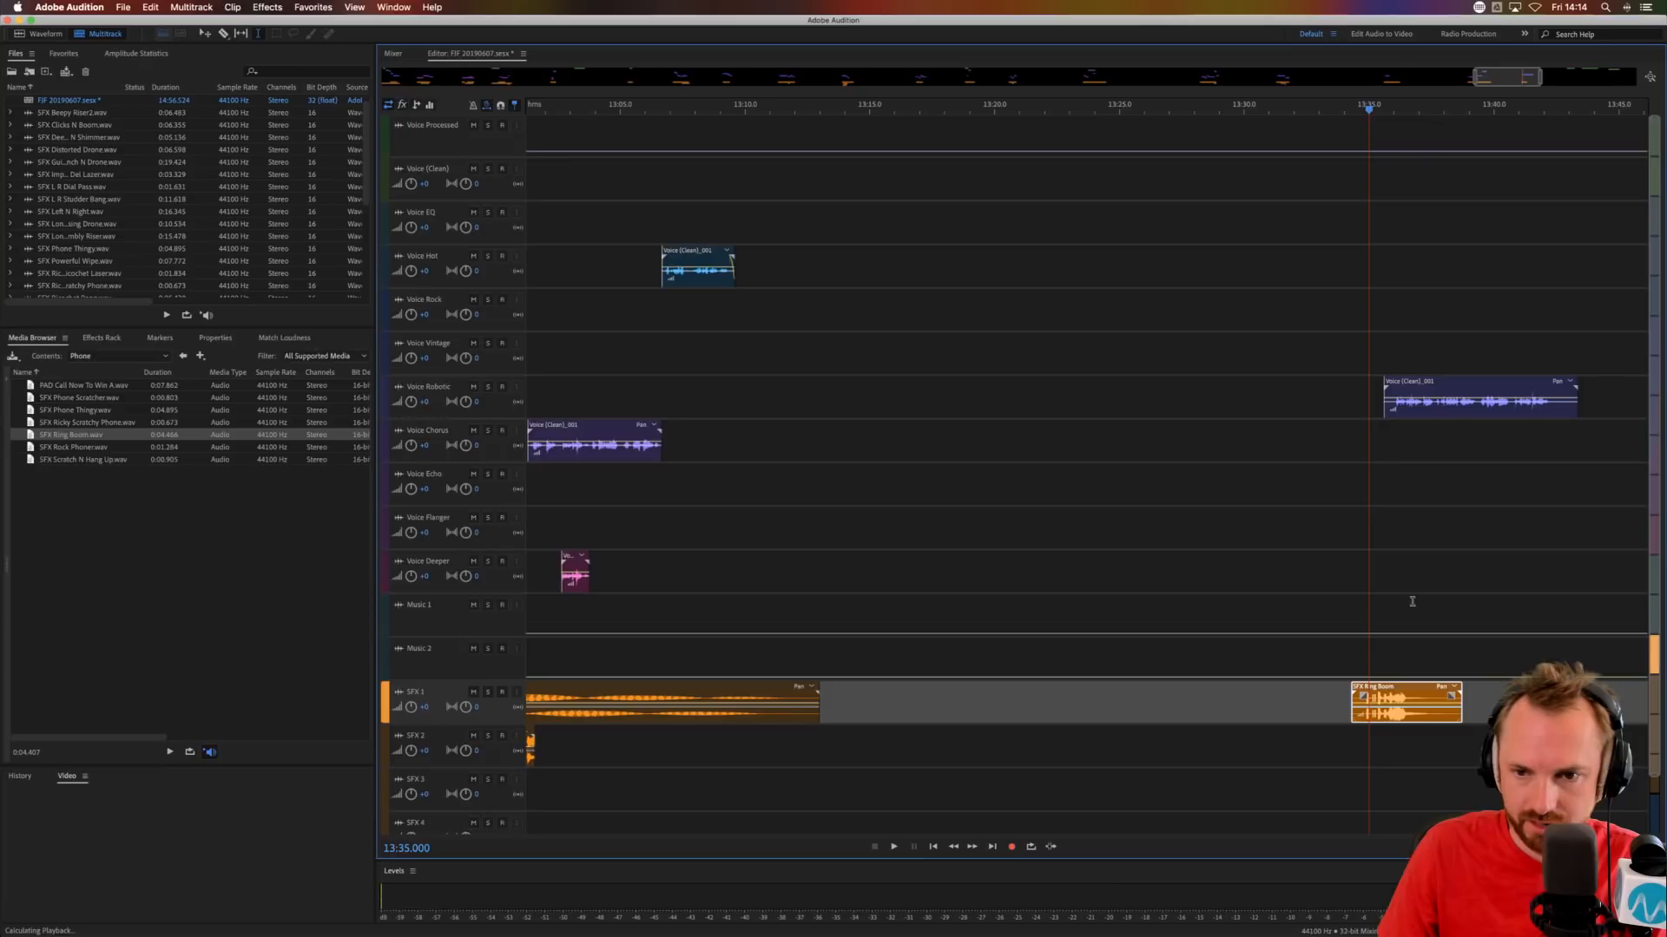
# Audition SFX Ring Boom with the Voice Robotic phrase and move the phrase to Voice Chorus at about 13:36.1.
pyautogui.scroll(5, 1434, 111)
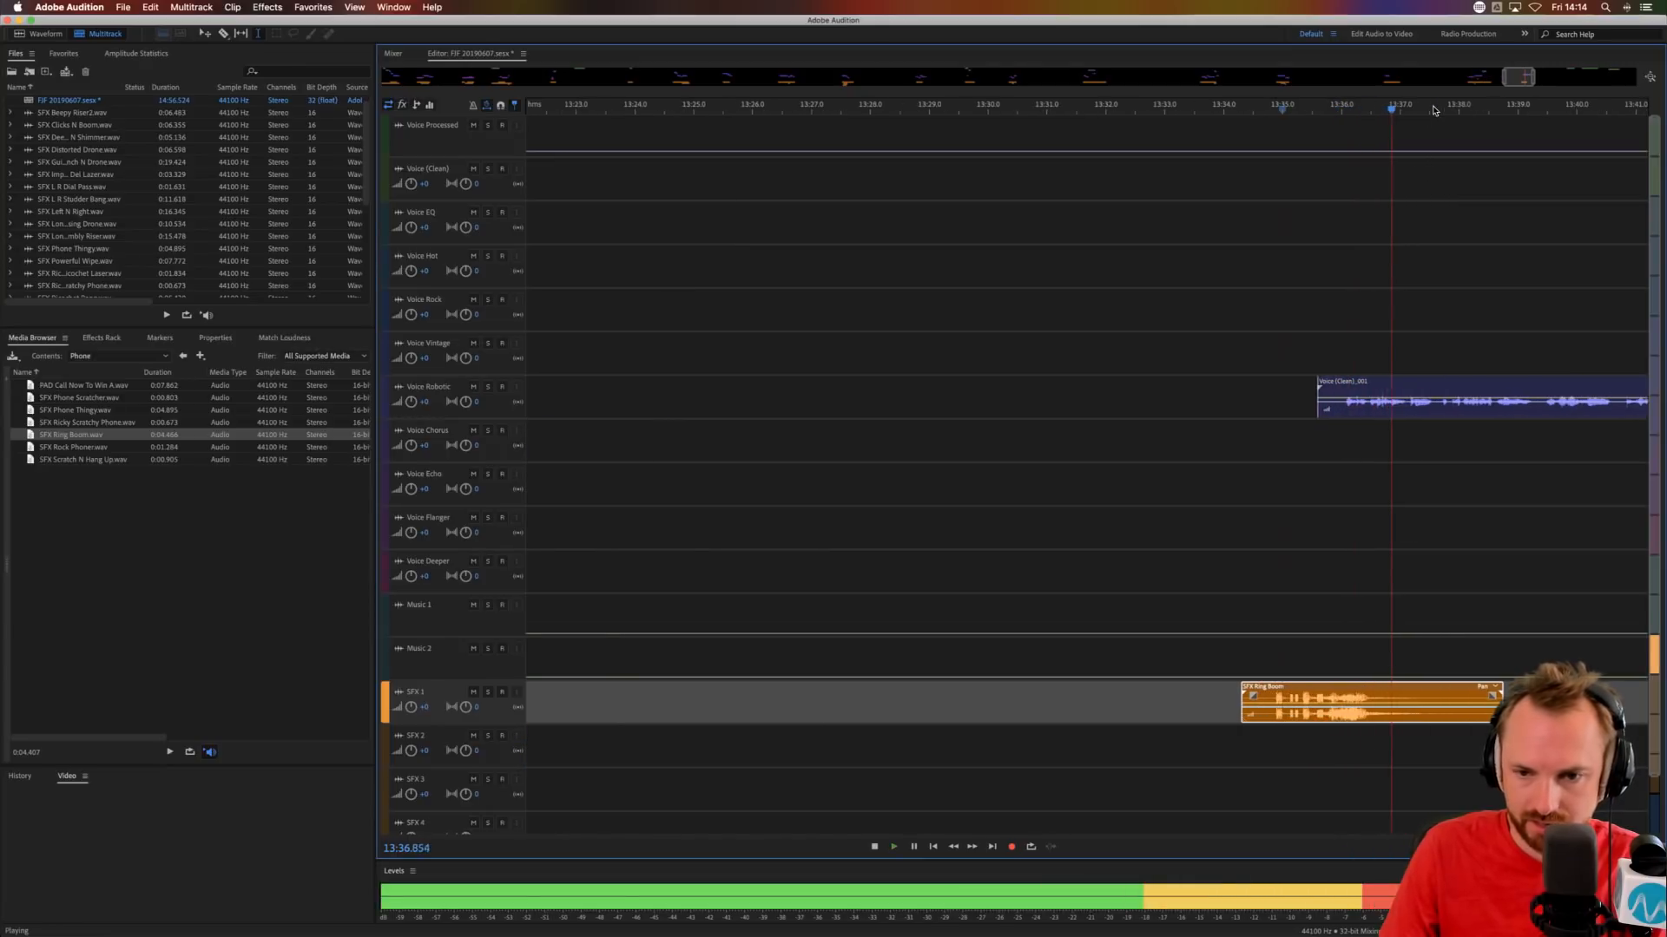
pyautogui.press('space')
pyautogui.moveTo(1148, 403); pyautogui.dragTo(1177, 447)
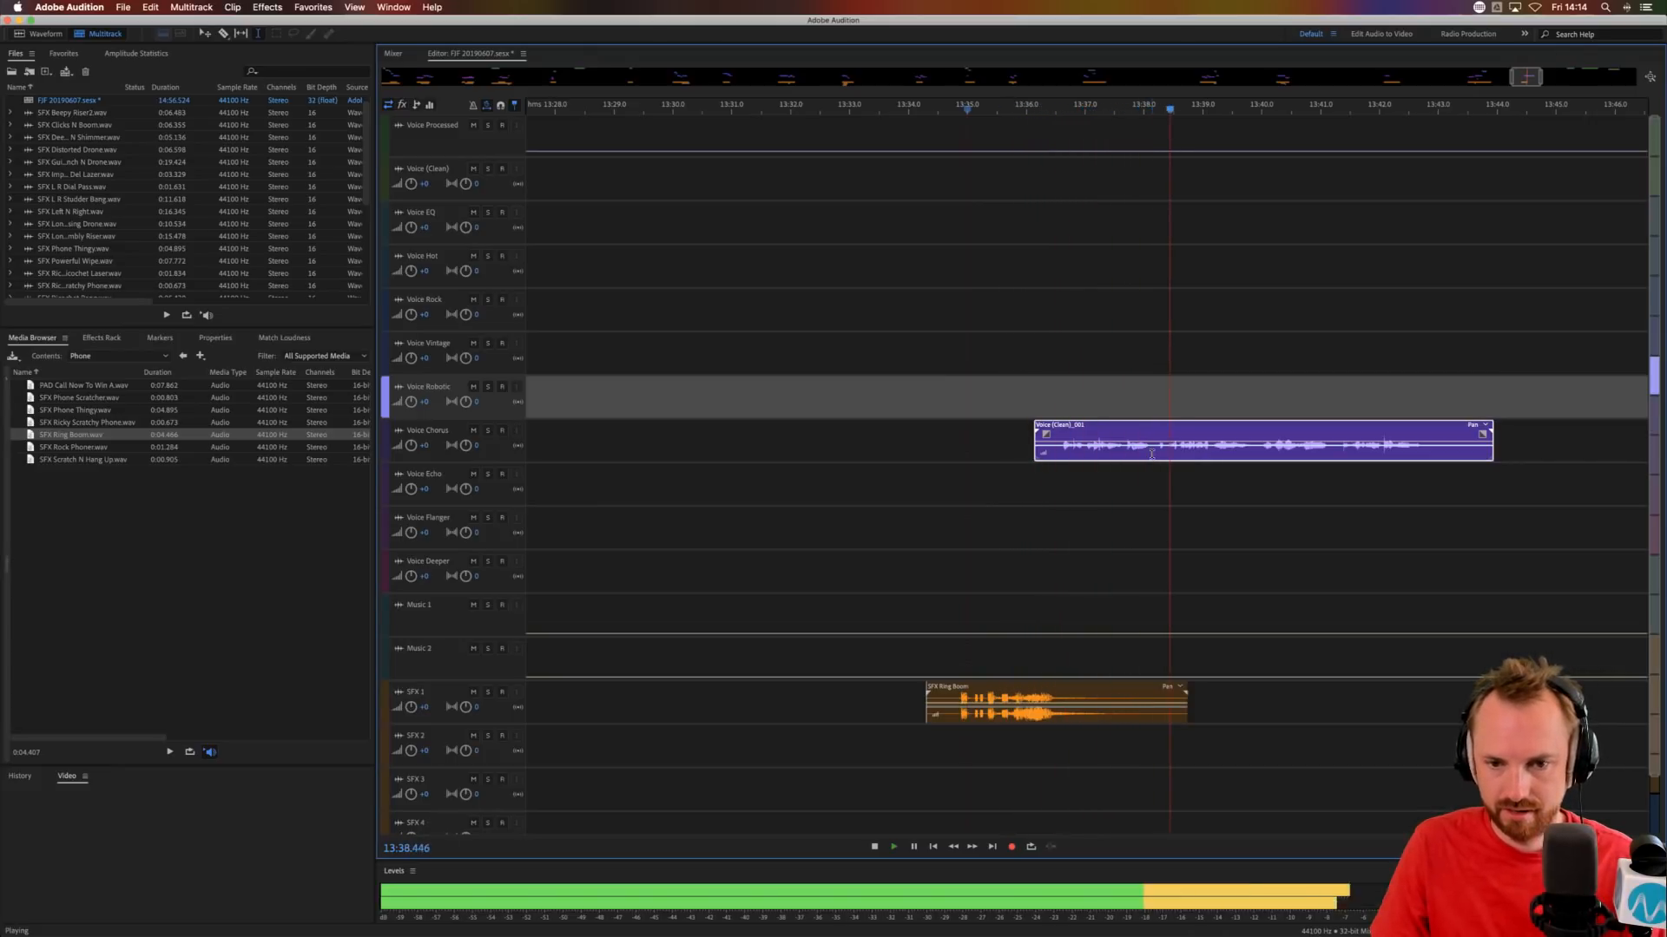
# Copy the Voice Chorus section from about 13:38.2 to 13:39.8 onto Voice Echo and offset the copy slightly later.
pyautogui.moveTo(1155, 454); pyautogui.dragTo(1248, 446)
pyautogui.press('space')
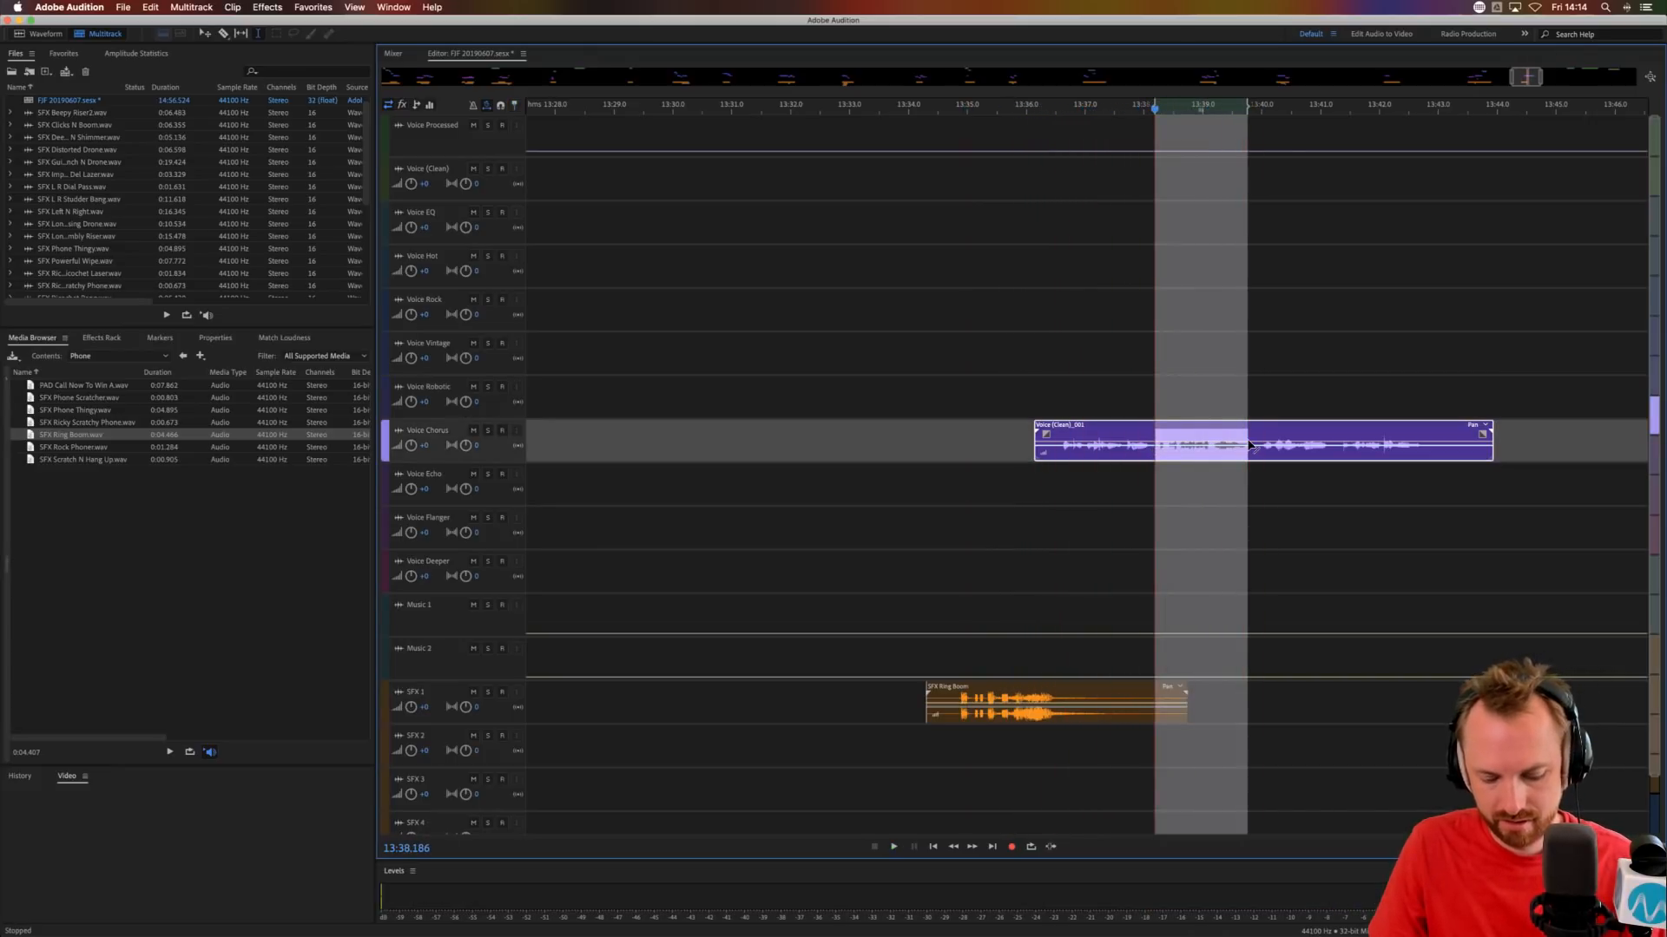
pyautogui.click(1152, 489)
pyautogui.press('super+v')
pyautogui.click(1141, 488)
pyautogui.press('space')
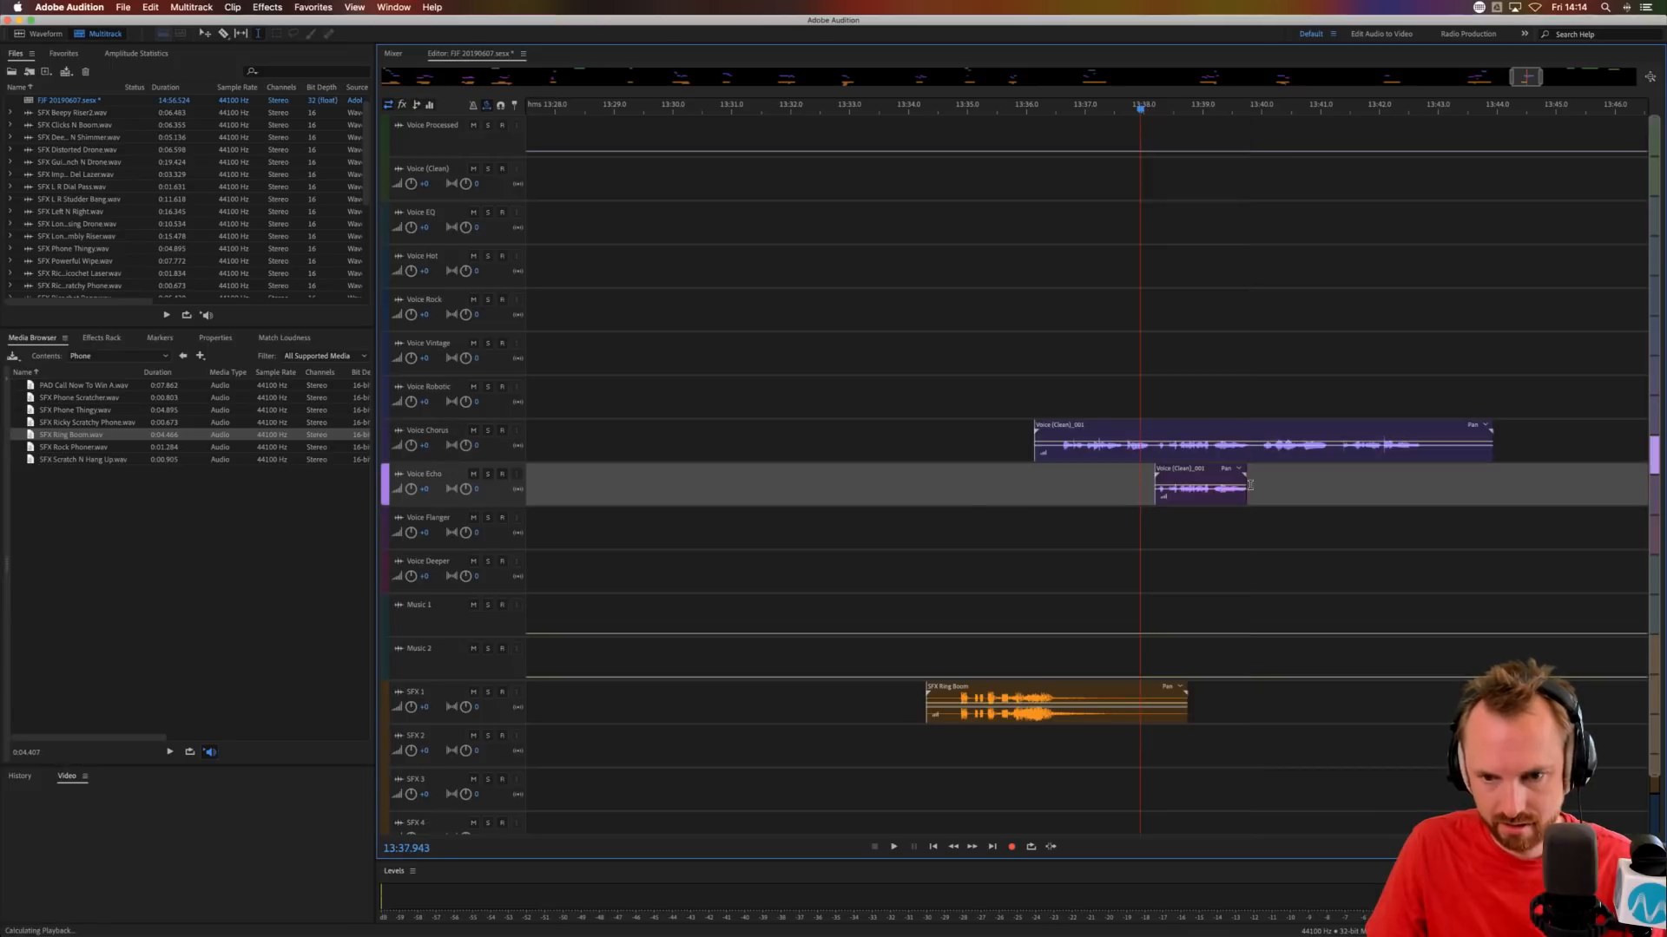
pyautogui.press('space')
pyautogui.moveTo(1159, 477); pyautogui.dragTo(1162, 477)
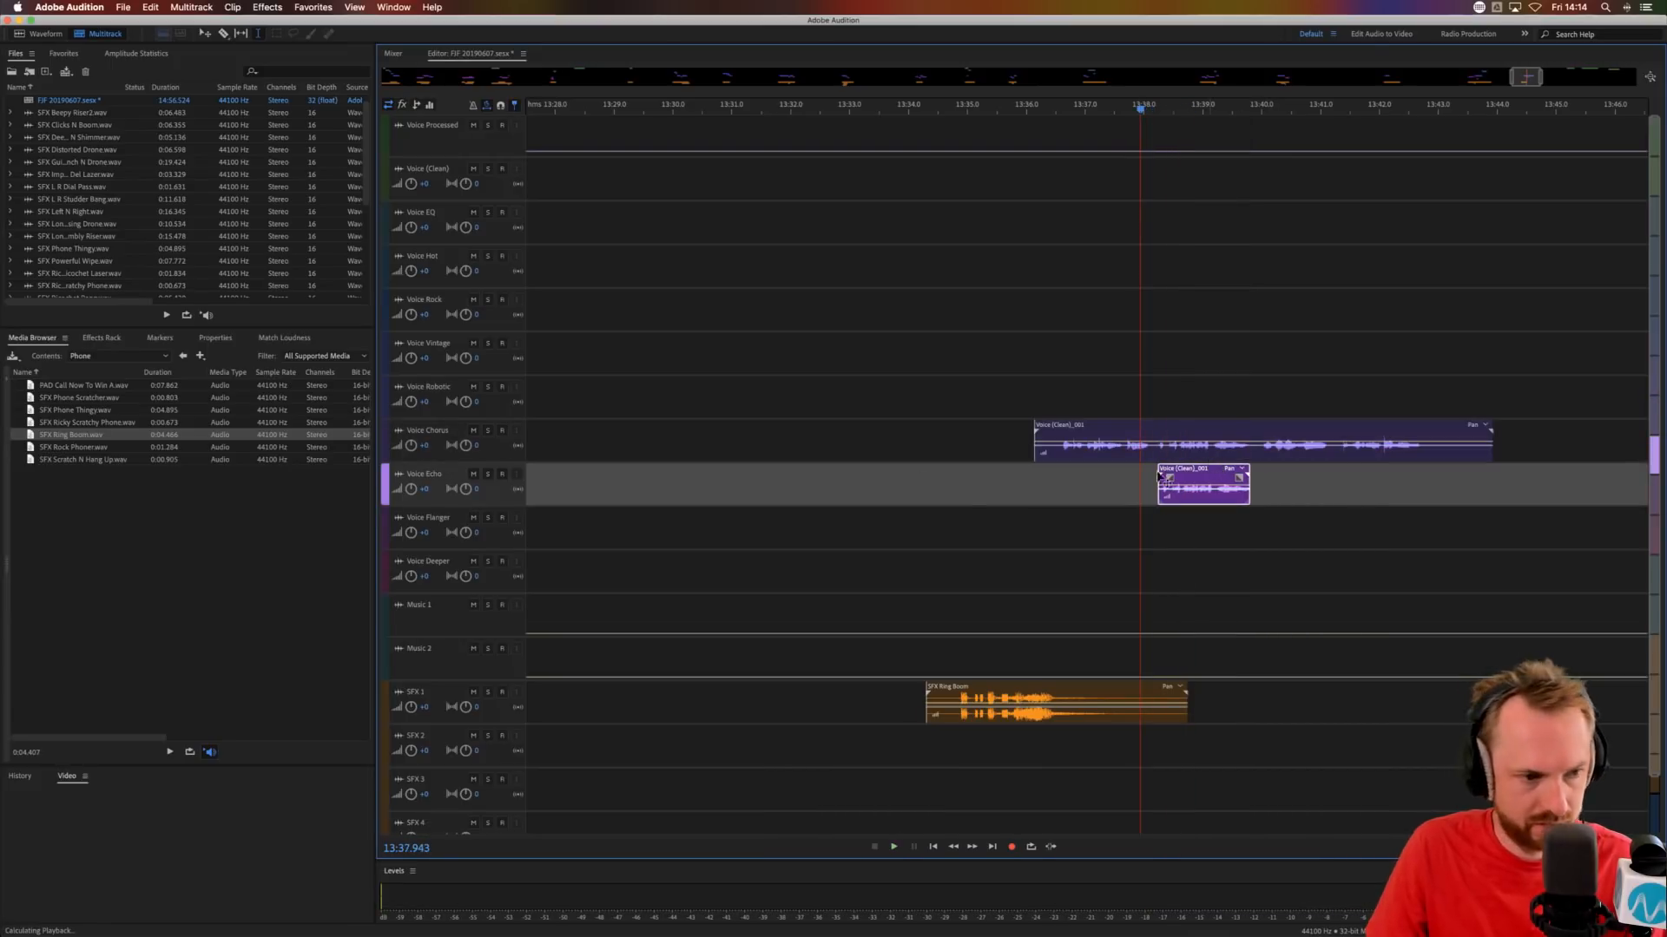
# Place SFX Guitar Pan from the Rock Music folder on SFX 1 at about 13:39.3 and audition it.
pyautogui.click(182, 356)
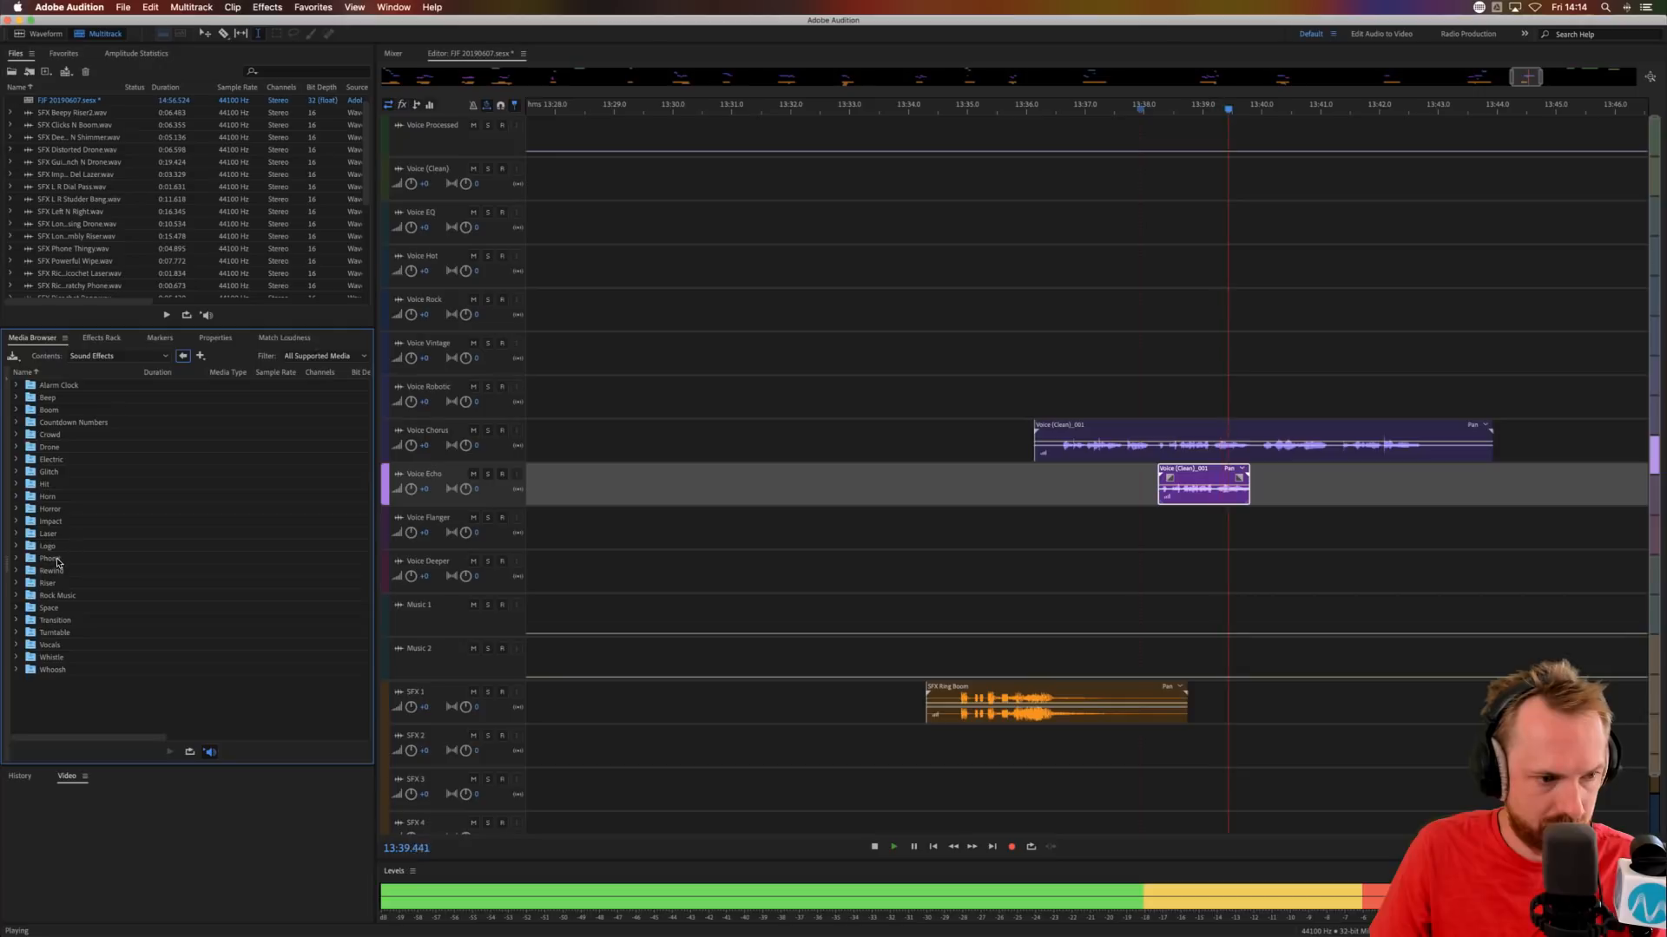
pyautogui.doubleClick(57, 596)
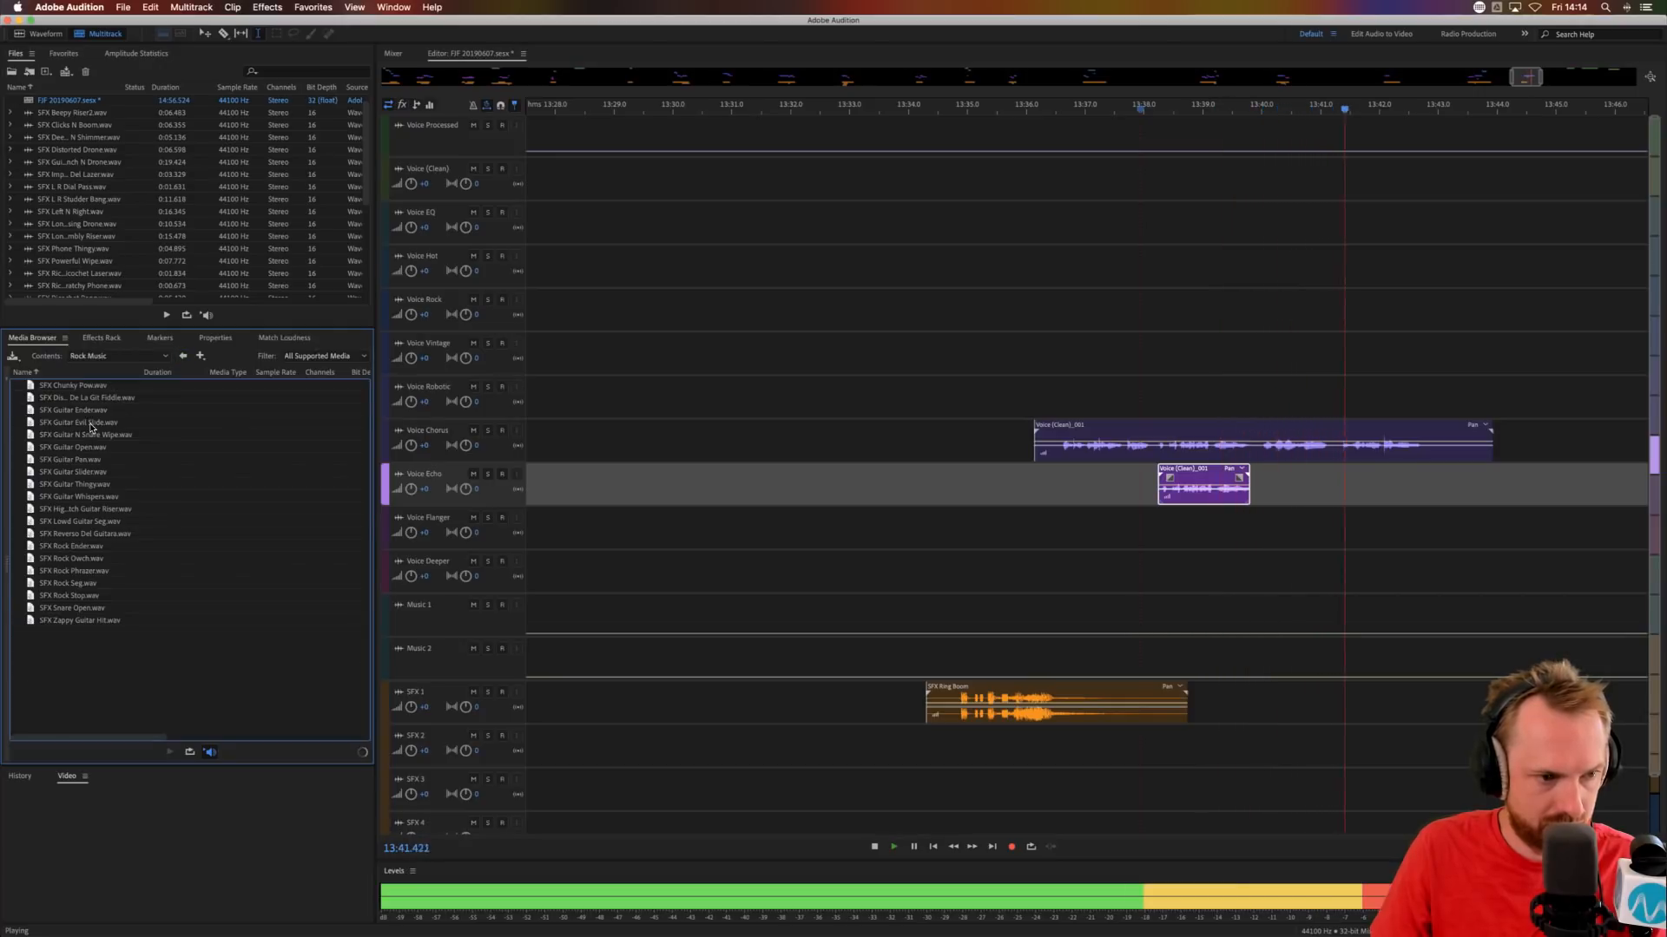
pyautogui.moveTo(87, 459); pyautogui.dragTo(1219, 689)
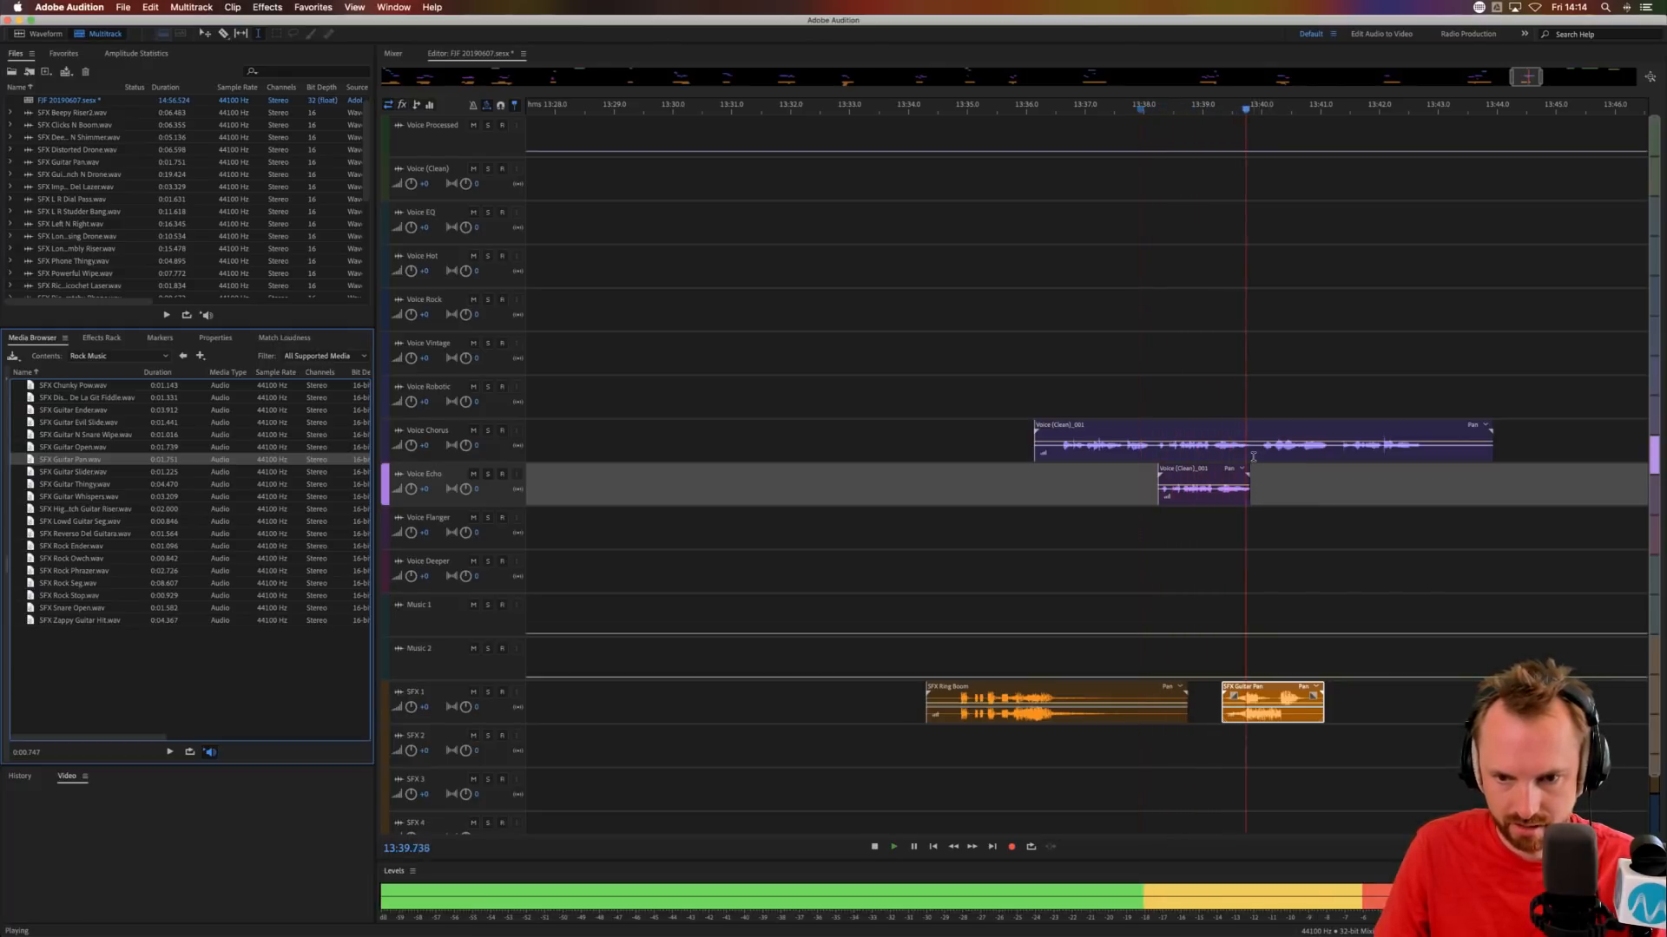
pyautogui.press('space')
# Split the Voice Chorus phrase at about 13:39.8 and move its second part to Voice Flanger at about 13:40.3.
pyautogui.moveTo(1252, 456); pyautogui.dragTo(1298, 544)
pyautogui.press('Delete')
pyautogui.click(1277, 490)
pyautogui.click(1209, 567)
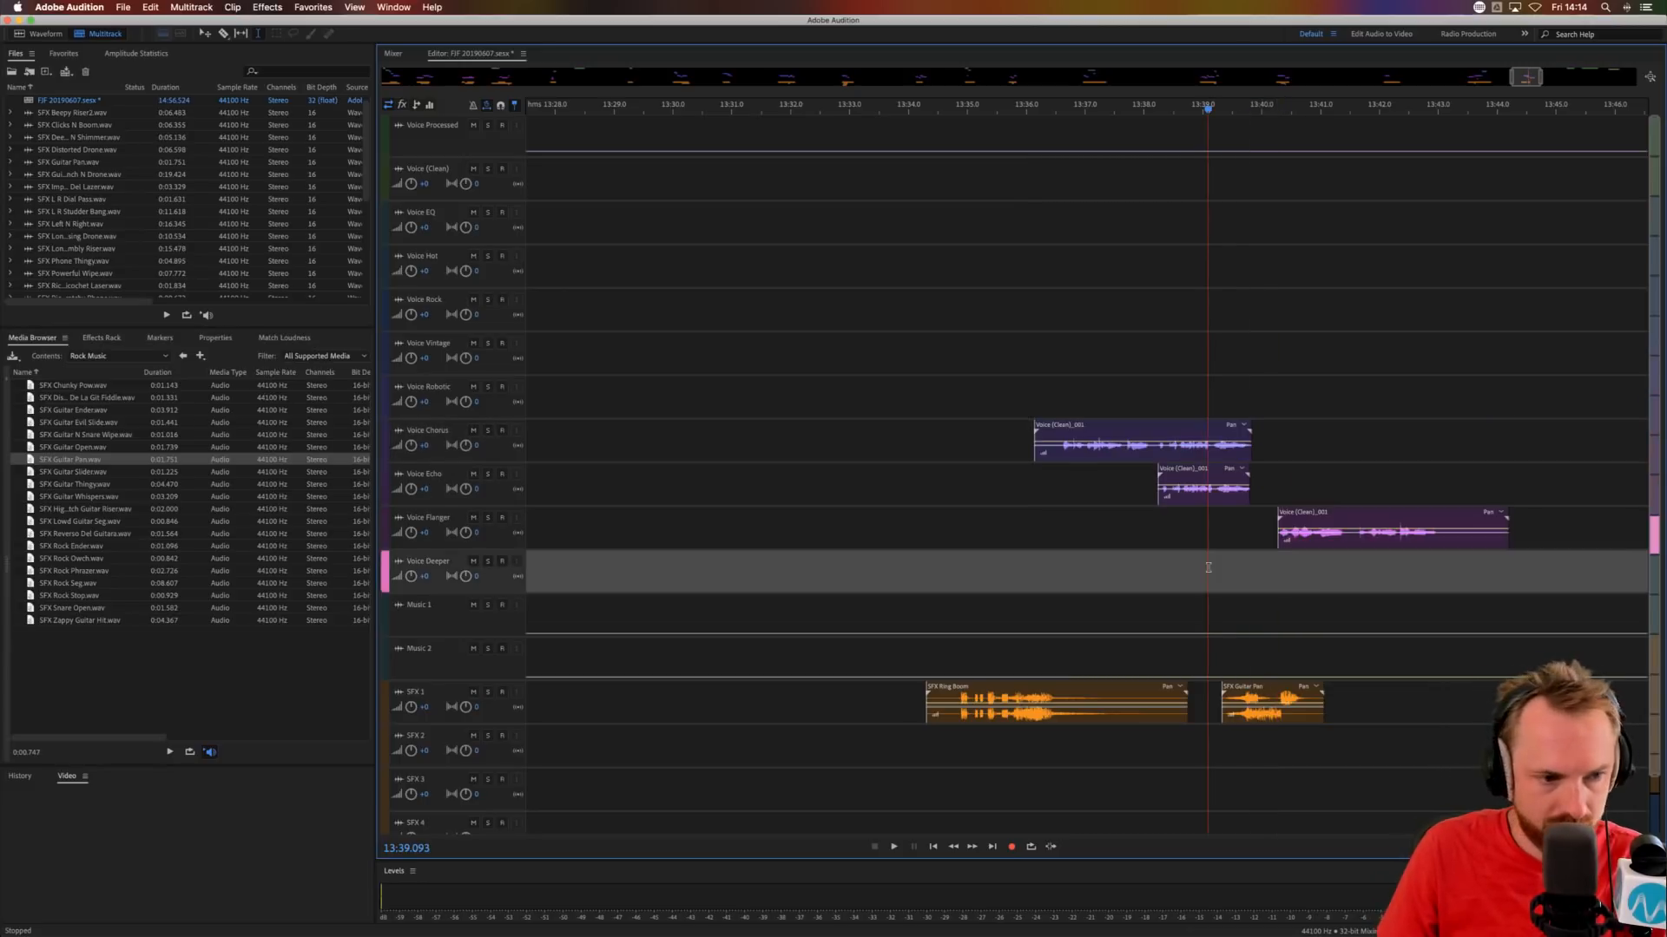
# Place SFX Reverso Del Guitaro on SFX 1 at about 13:41.4 and trim its end to about 13:42.
pyautogui.moveTo(85, 534); pyautogui.dragTo(1344, 695)
pyautogui.click(1385, 714)
pyautogui.press('Delete')
pyautogui.click(1356, 702)
# Audition the section from about 13:38.8 and trim the end of the Voice Flanger phrase to about 13:43.2.
pyautogui.click(1192, 597)
pyautogui.press('space')
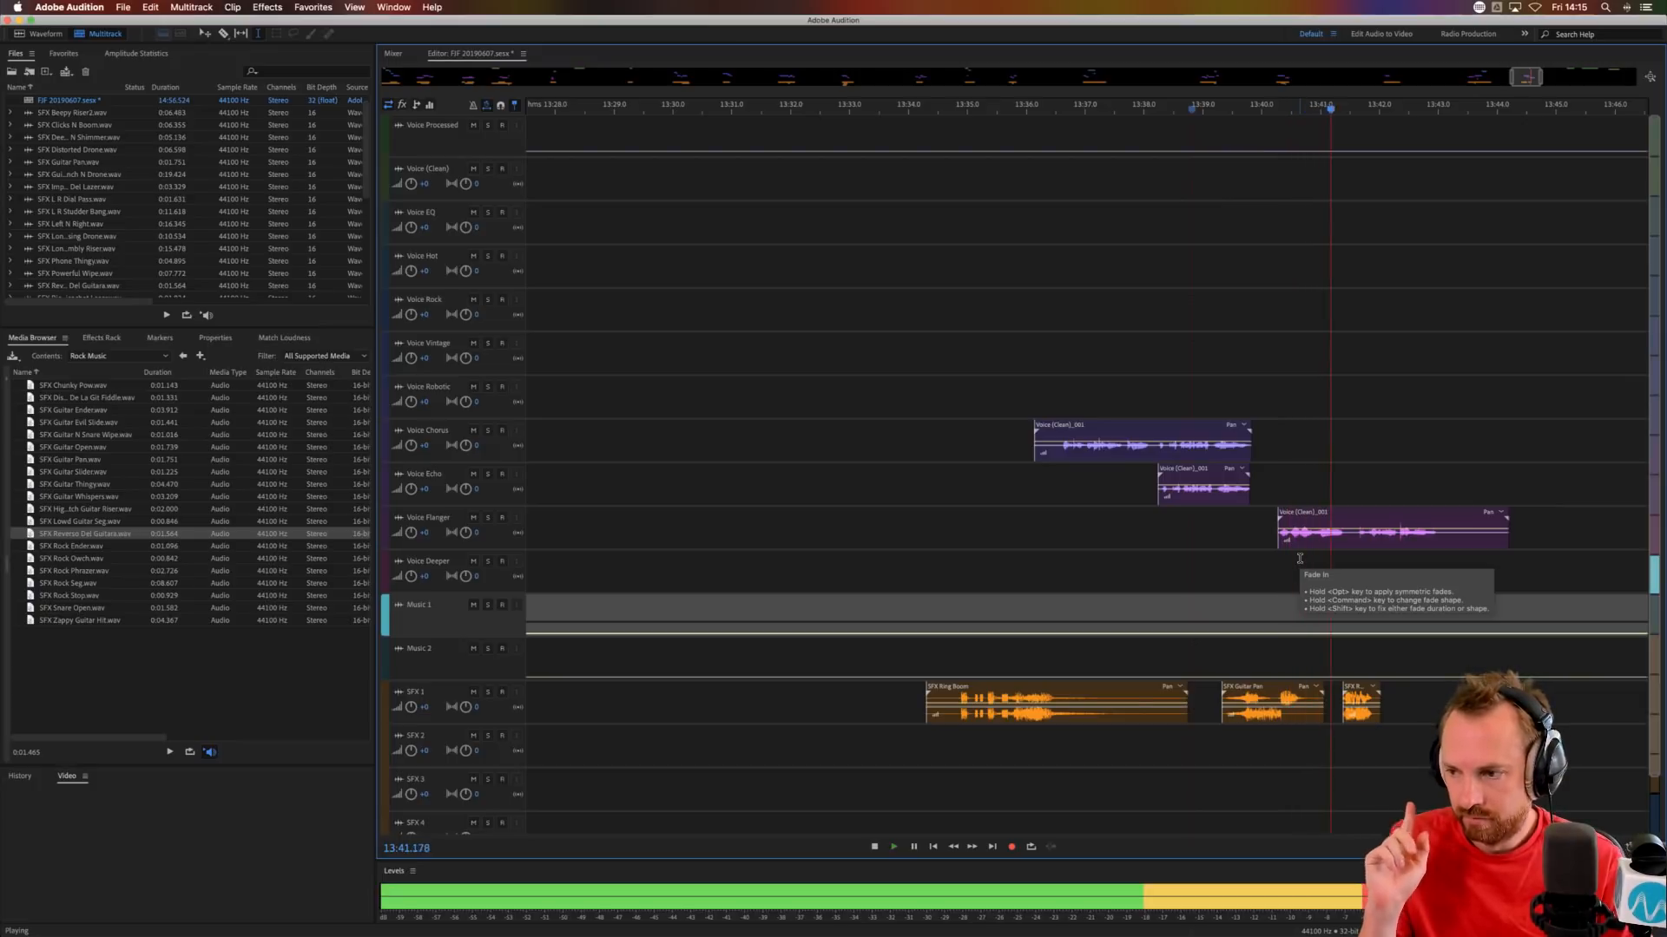
pyautogui.press('space')
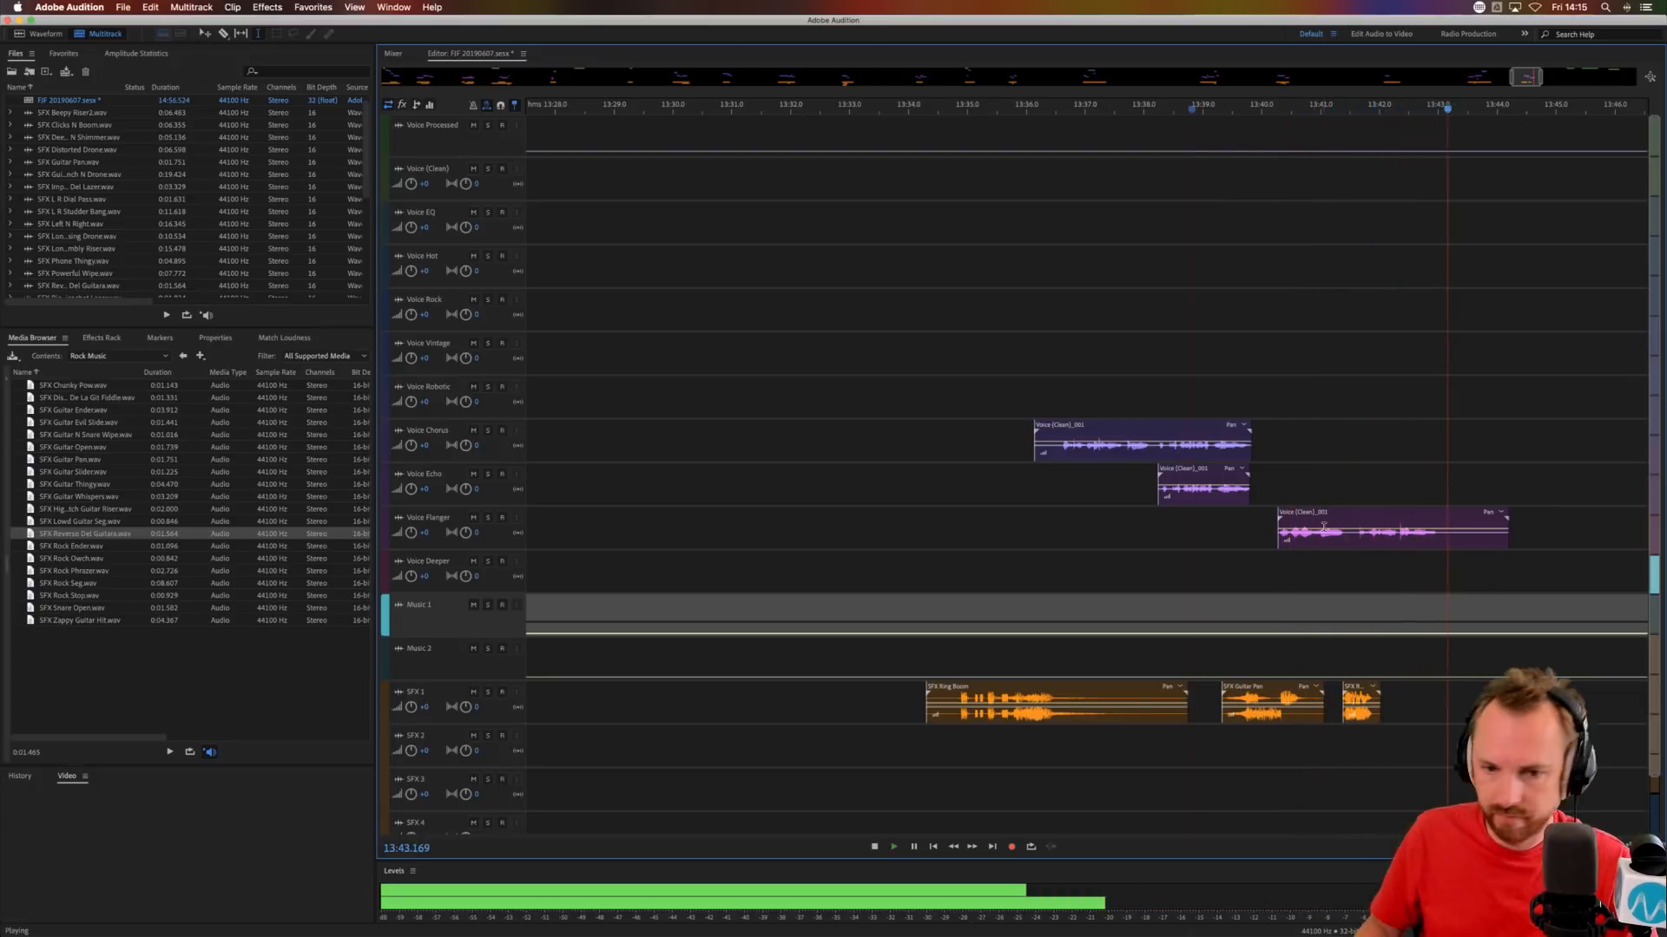
pyautogui.press('Delete')
pyautogui.moveTo(1449, 546)
pyautogui.mouseDown()
pyautogui.moveTo(1527, 541)
pyautogui.moveTo(1429, 526)
pyautogui.mouseUp()
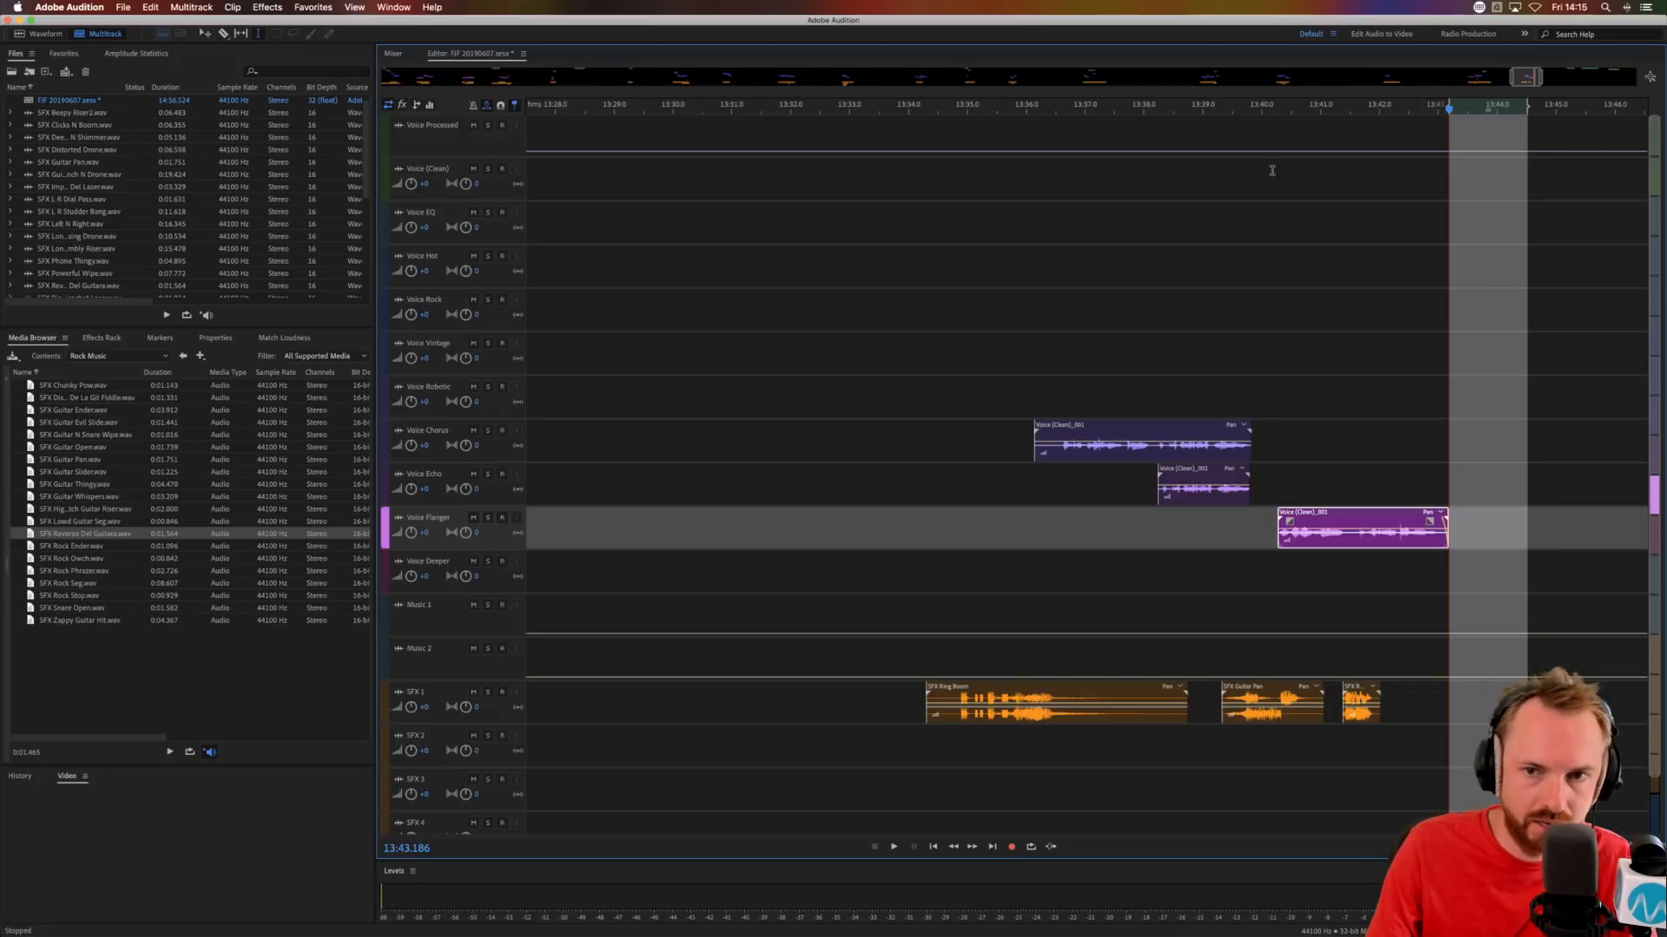
# Move the next Voice Processed phrase to Voice Flanger at about 13:58 and place SFX Snare Open on SFX 1 at about 13:58.4.
pyautogui.scroll(-5, 1281, 100)
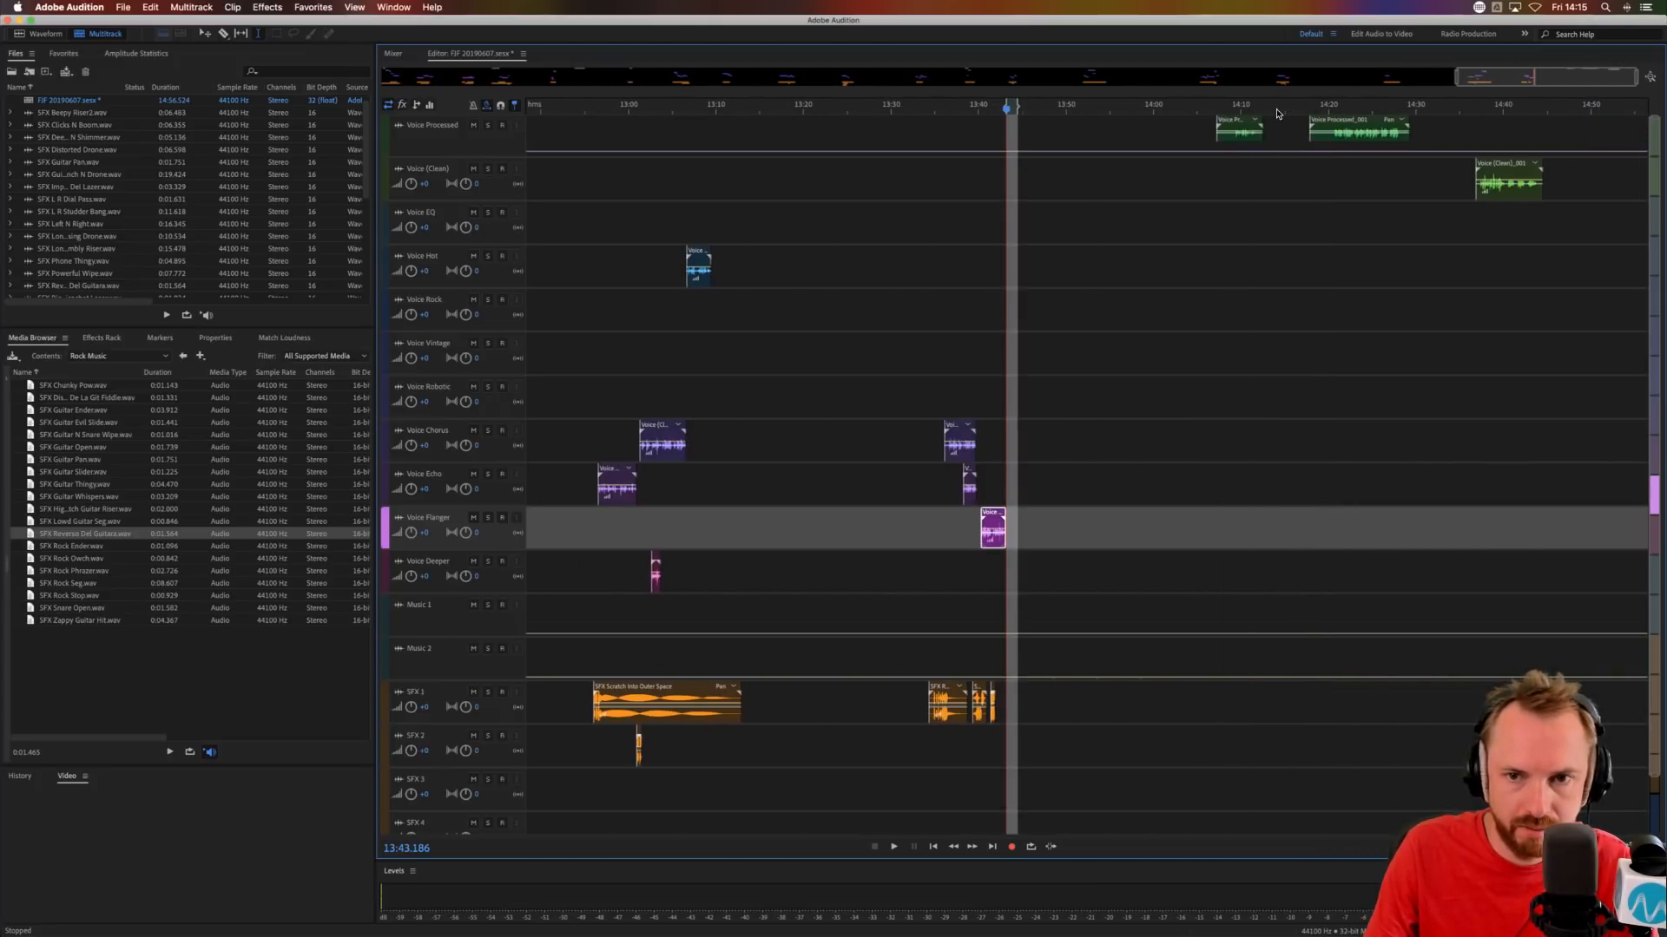
pyautogui.moveTo(1241, 131); pyautogui.dragTo(1162, 533)
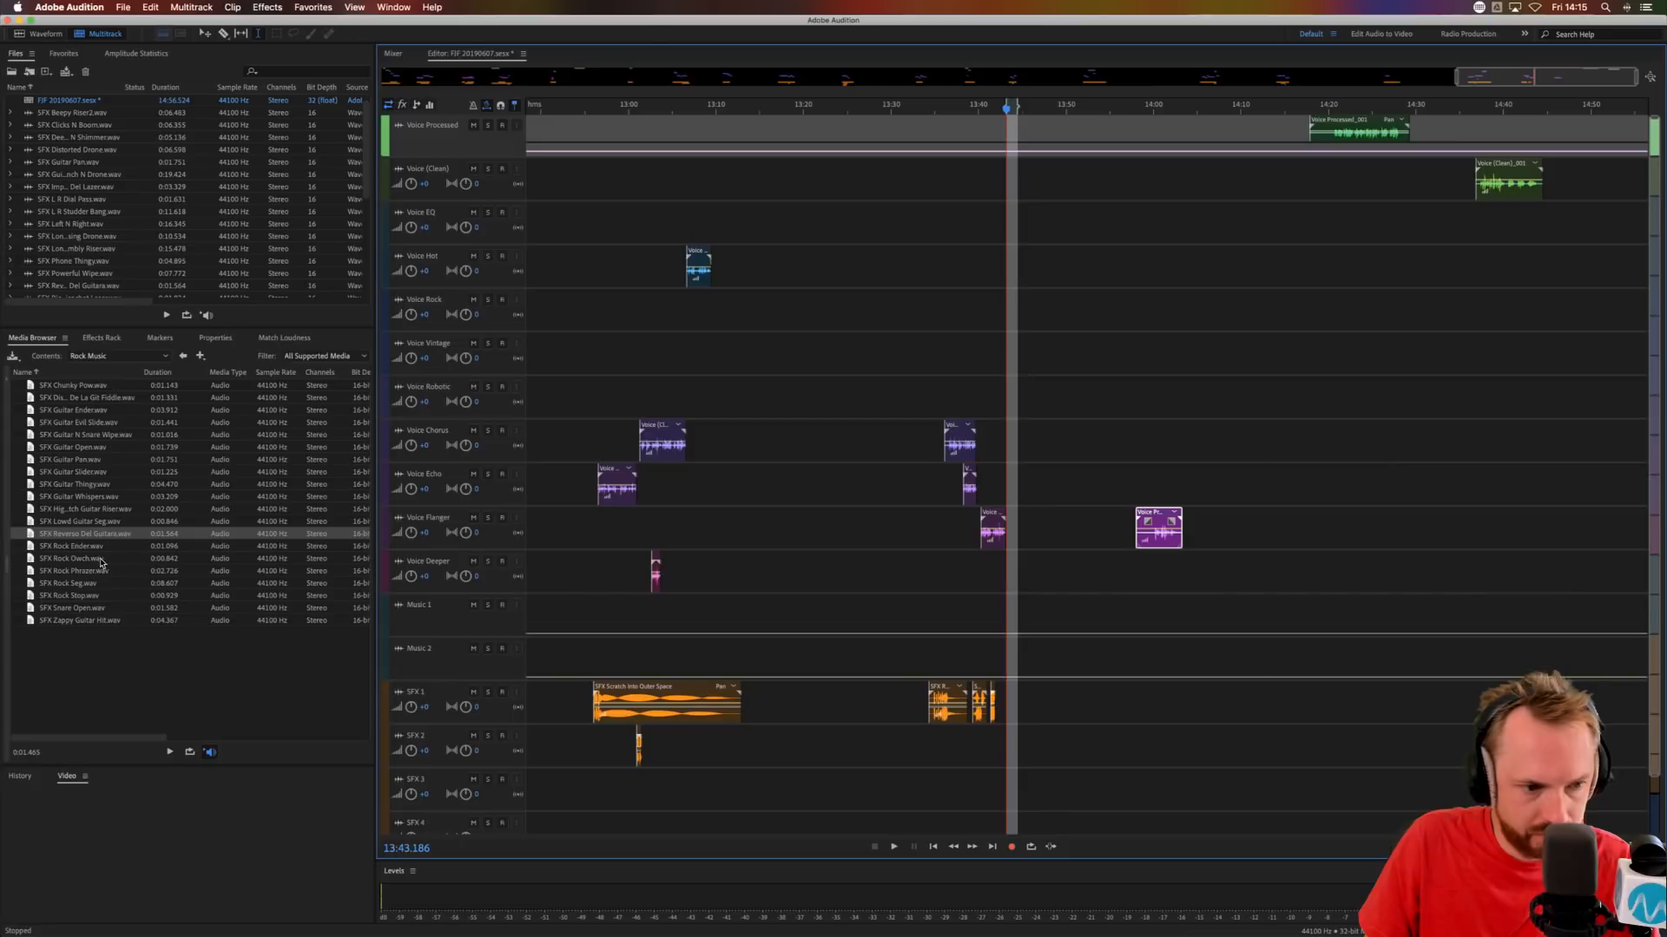
pyautogui.click(82, 610)
pyautogui.moveTo(1177, 692); pyautogui.dragTo(1144, 699)
# Audition the phrase at about 13:58 with SFX Snare Open and delete that phrase from Voice Flanger.
pyautogui.scroll(5, 1215, 104)
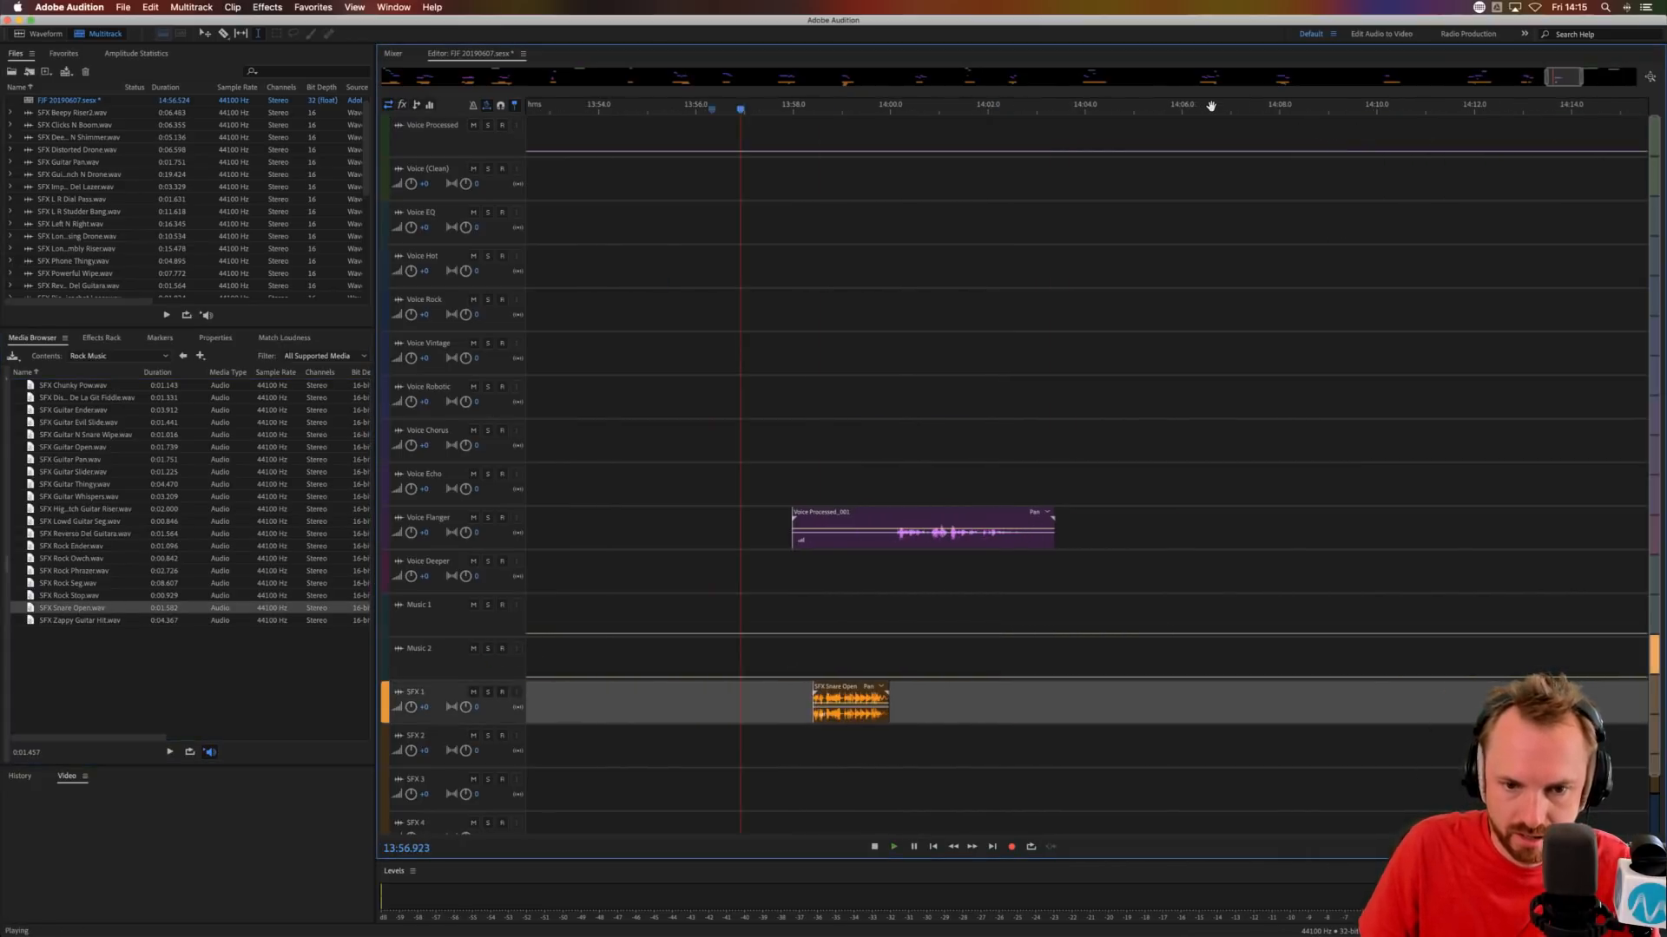
pyautogui.click(868, 566)
pyautogui.press('space')
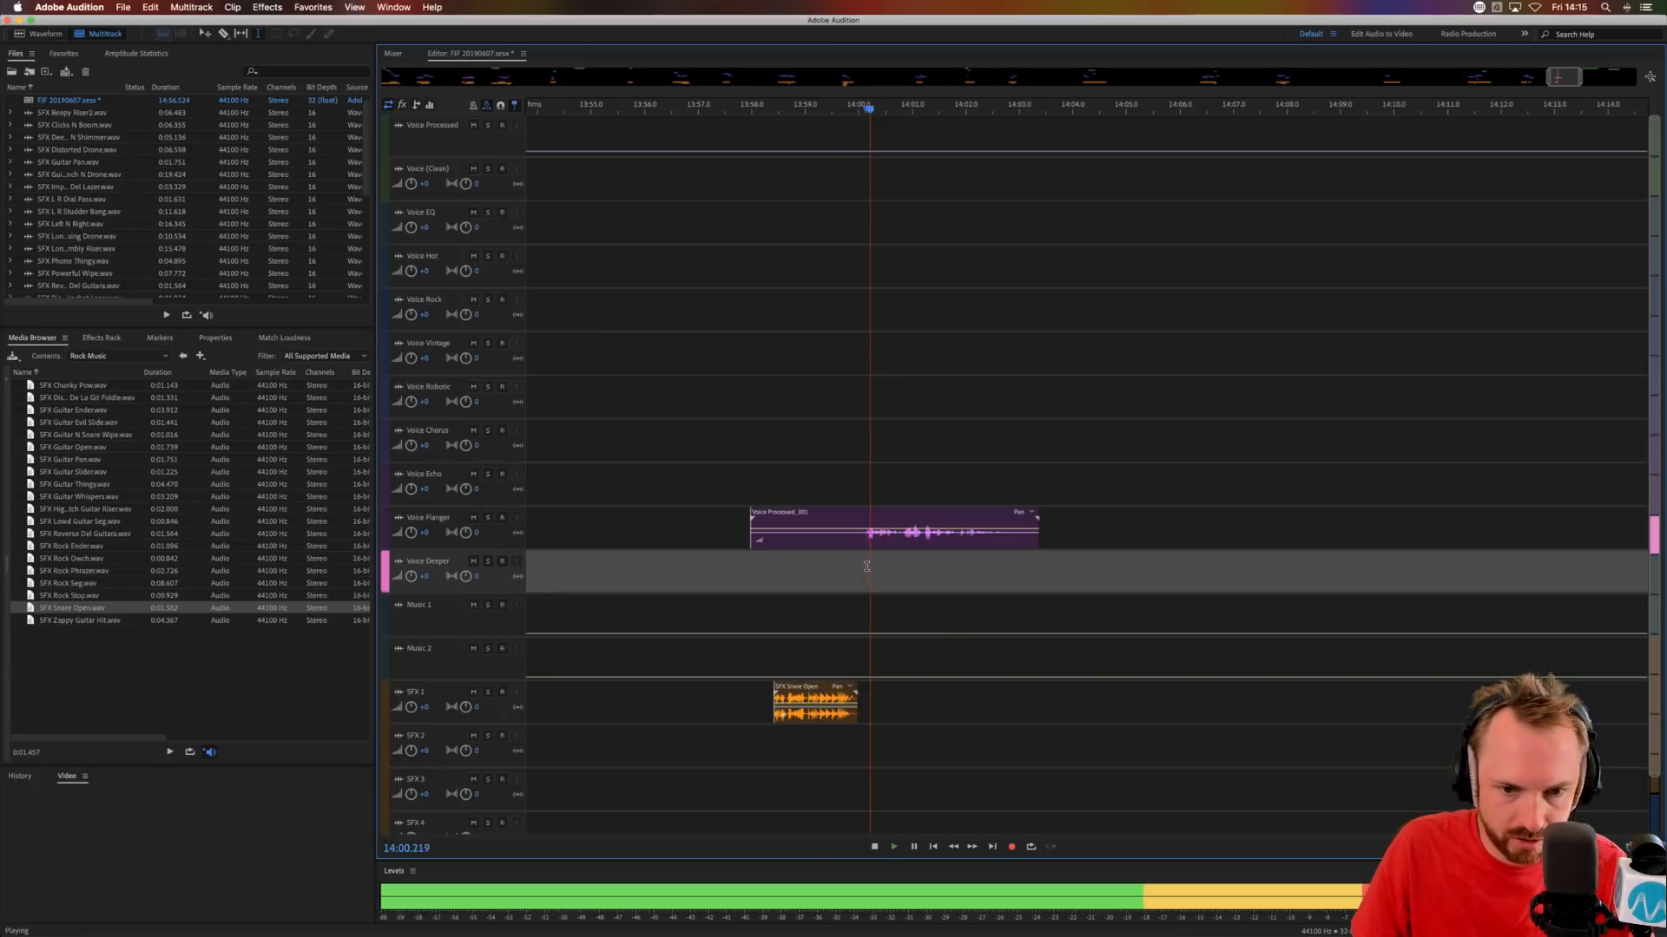
pyautogui.click(915, 542)
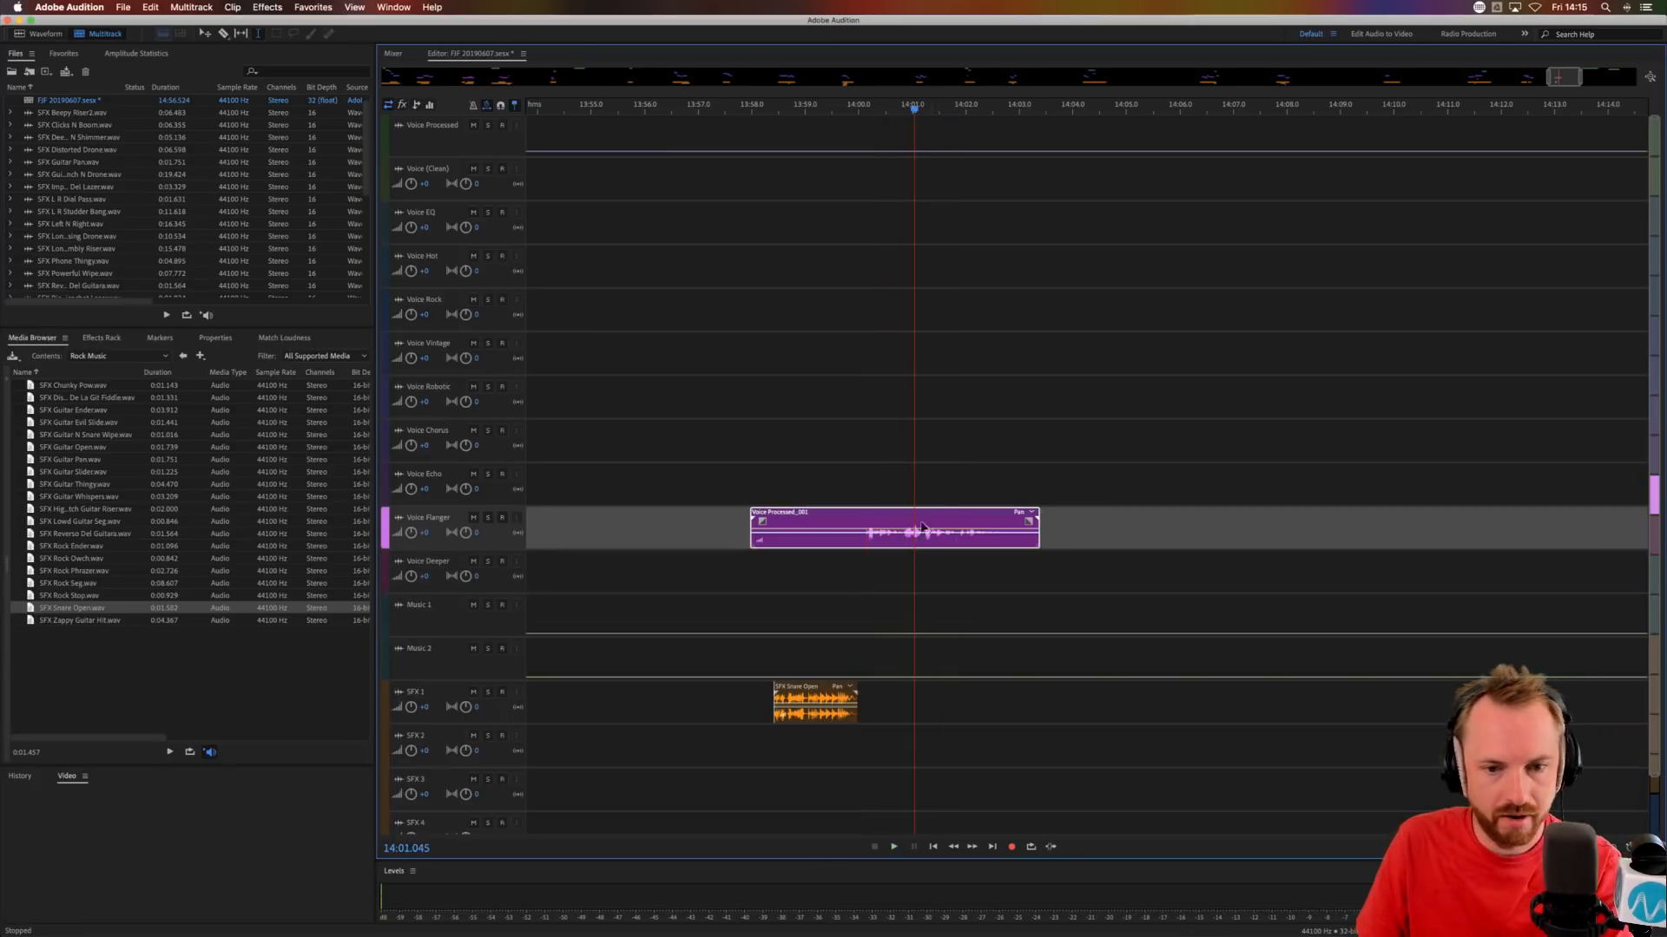
pyautogui.press('Delete')
# Move the remaining Voice Processed phrase to Voice Flanger at about 13:56 and audition it with SFX Snare Open.
pyautogui.scroll(-5, 1005, 113)
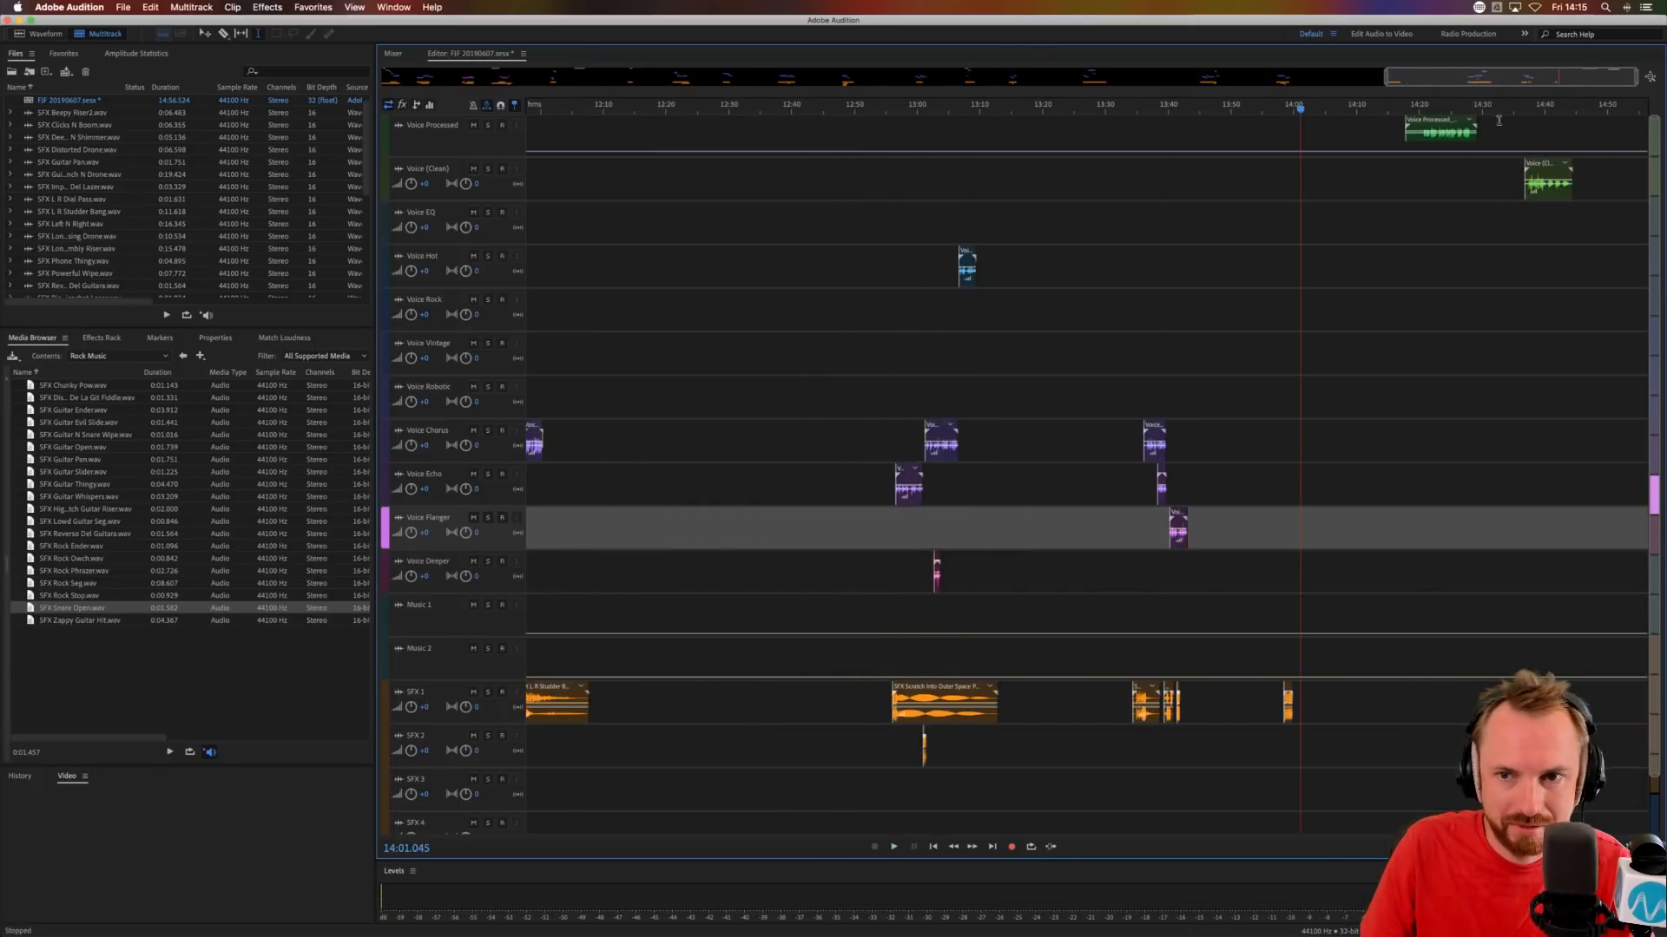
pyautogui.moveTo(1447, 120); pyautogui.dragTo(1275, 531)
pyautogui.click(1276, 563)
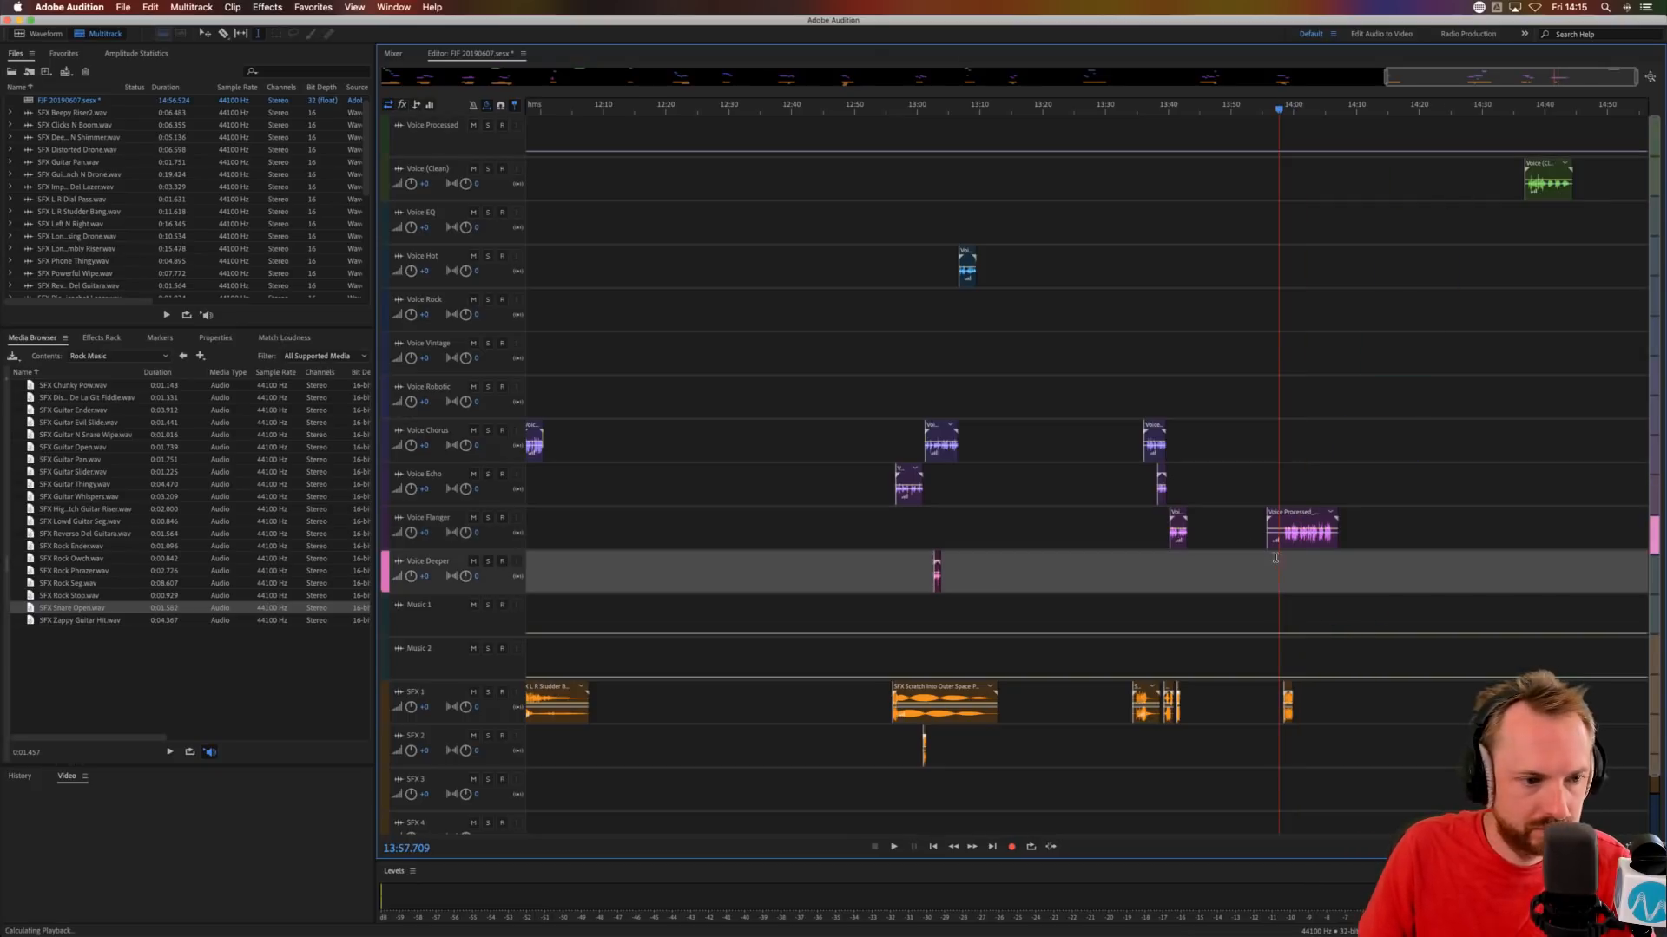
pyautogui.press('space')
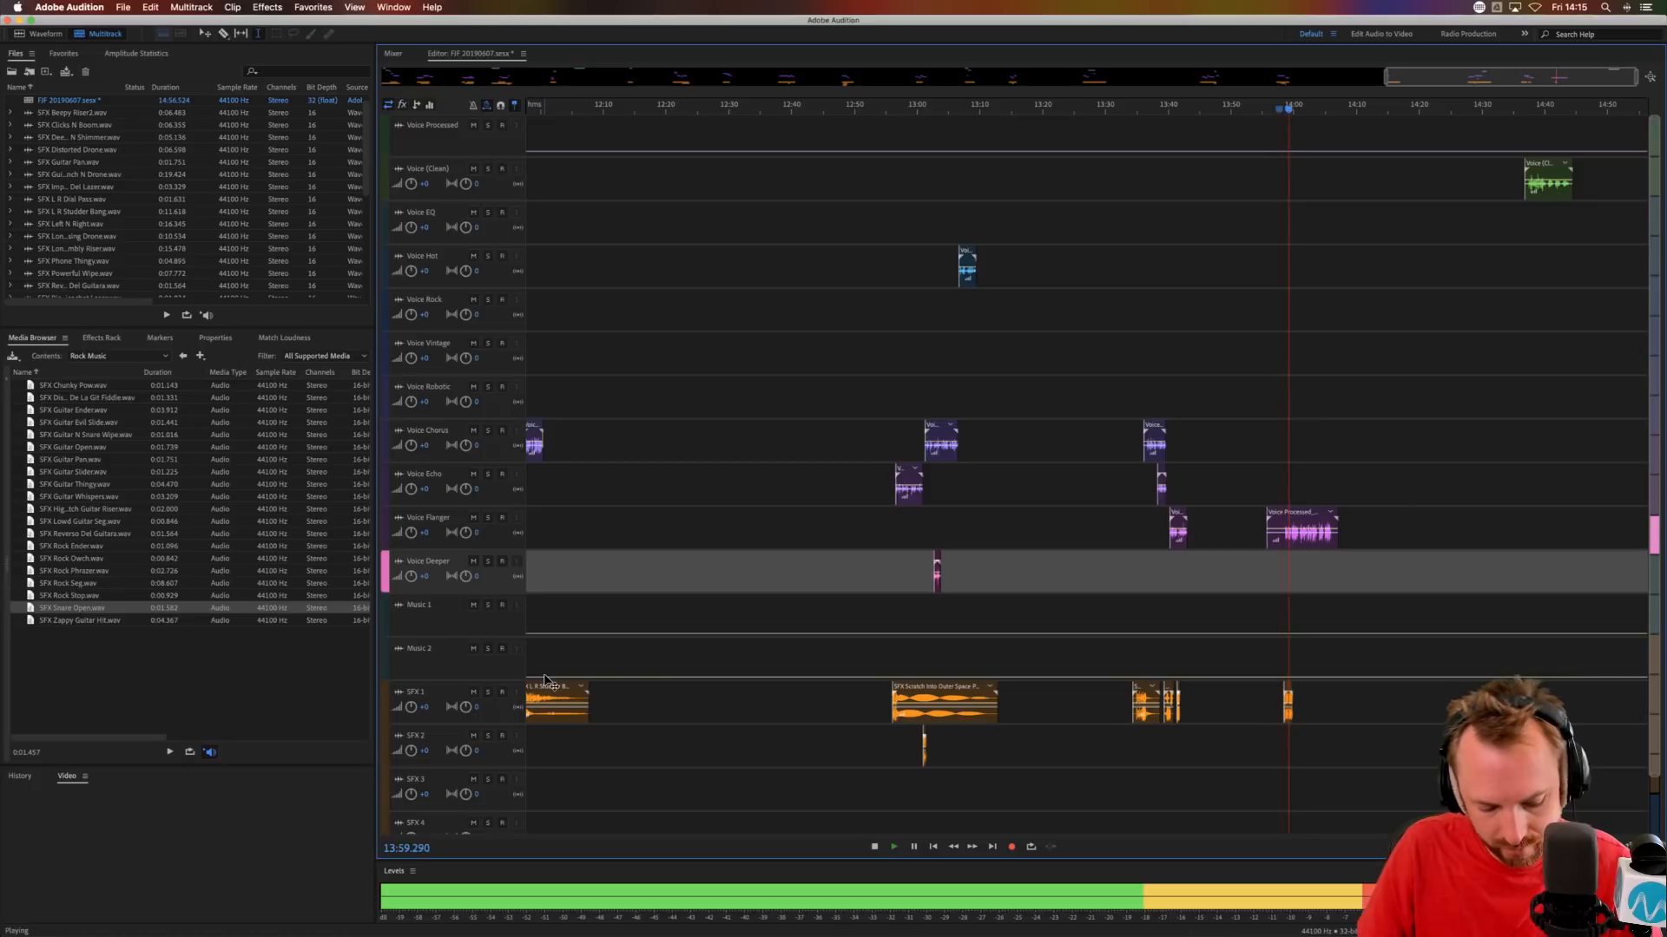
# Place a copy of SFX L R Studder Bang on SFX 2 at about 13:58.6 and audition it.
pyautogui.moveTo(545, 679); pyautogui.dragTo(1303, 740)
pyautogui.press('space')
pyautogui.press('space')
pyautogui.scroll(5, 1326, 104)
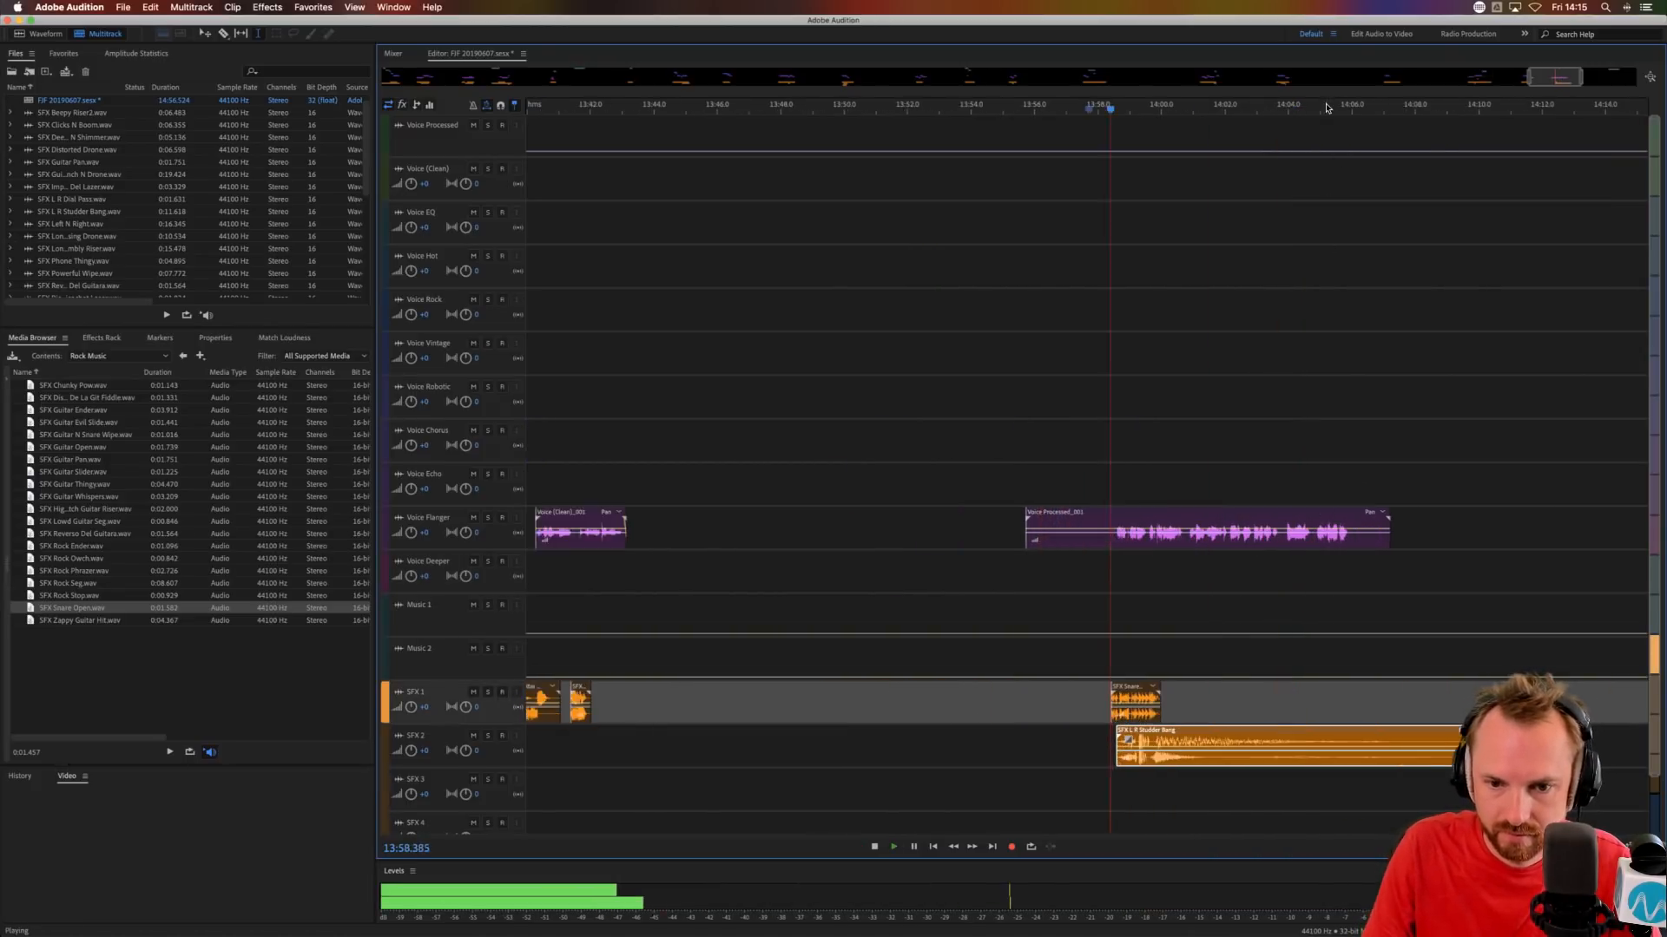
# Delete the silent lead-in of the Voice Flanger phrase up to about 13:58.5.
pyautogui.moveTo(1091, 534); pyautogui.dragTo(913, 546)
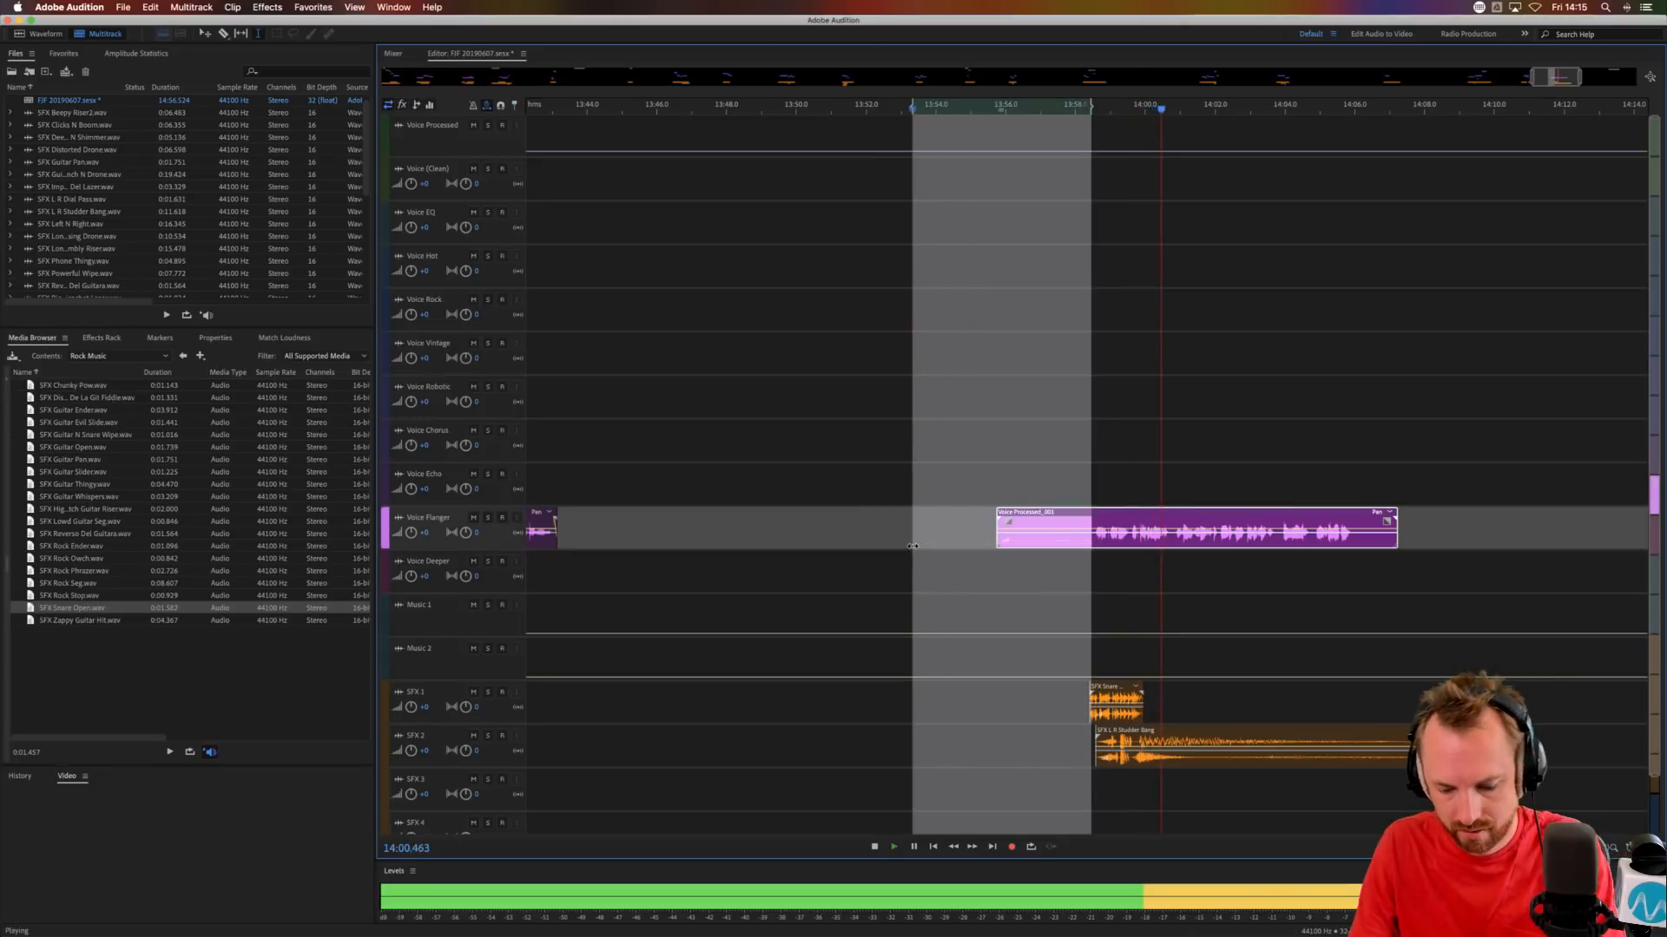
pyautogui.press('space')
pyautogui.press('Delete')
# Copy the Voice Flanger section from about 14:00.8 to 14:03.7 onto Voice Echo, audition it and nudge the copy slightly earlier.
pyautogui.moveTo(1173, 543); pyautogui.dragTo(1275, 542)
pyautogui.click(1172, 483)
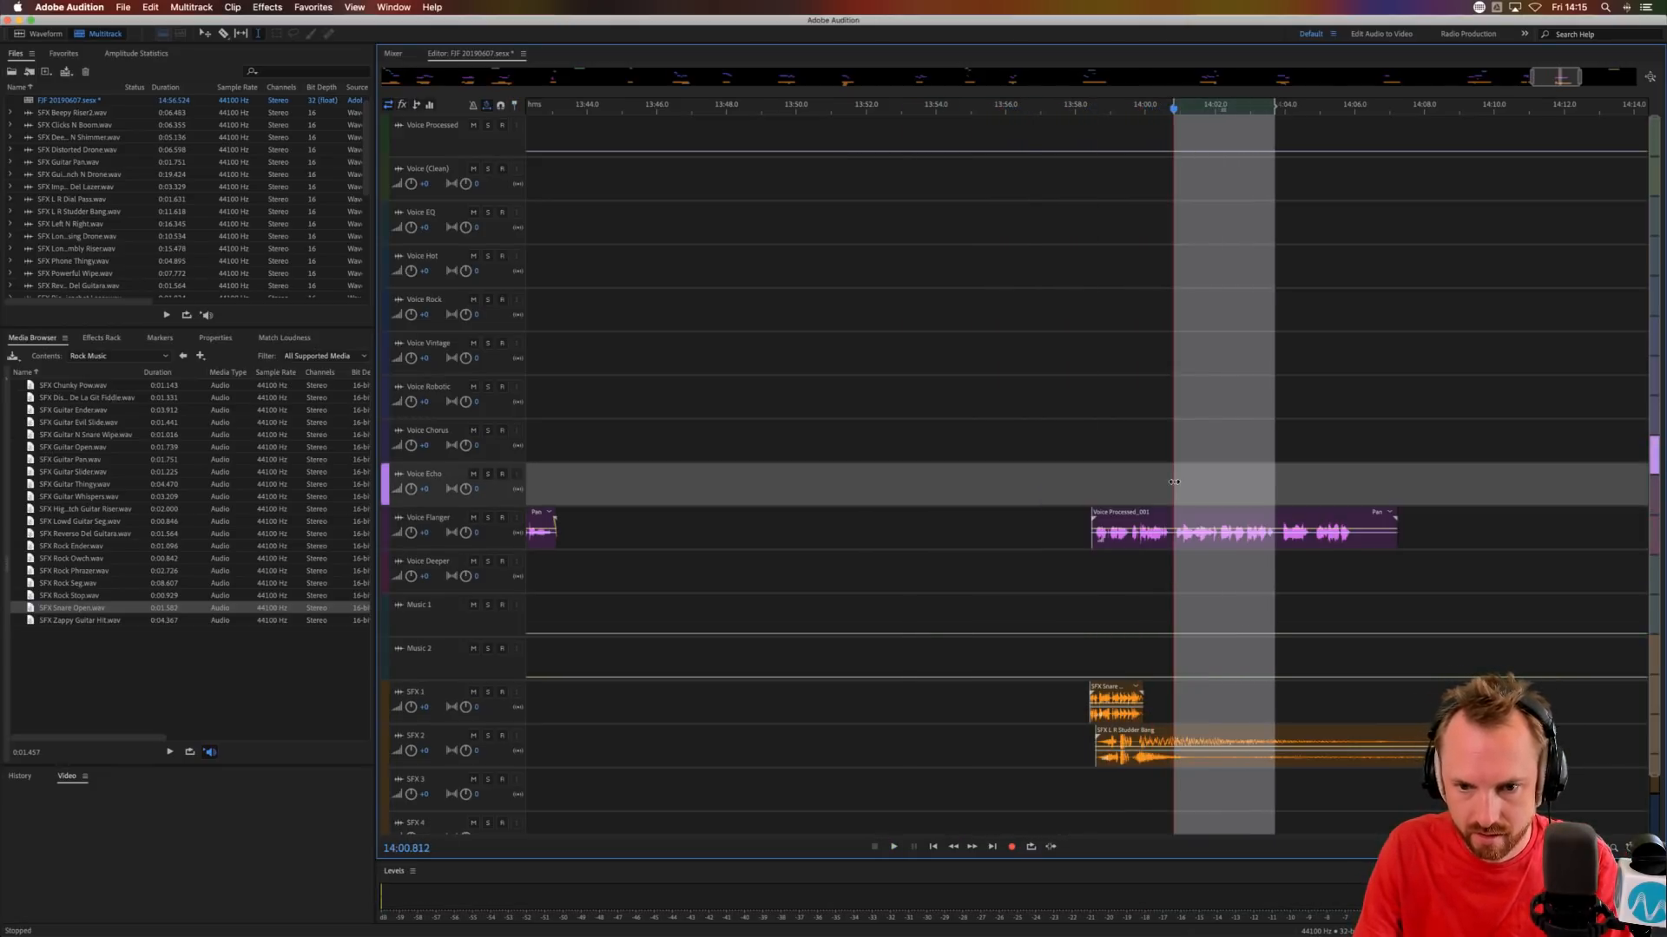
pyautogui.press('super+v')
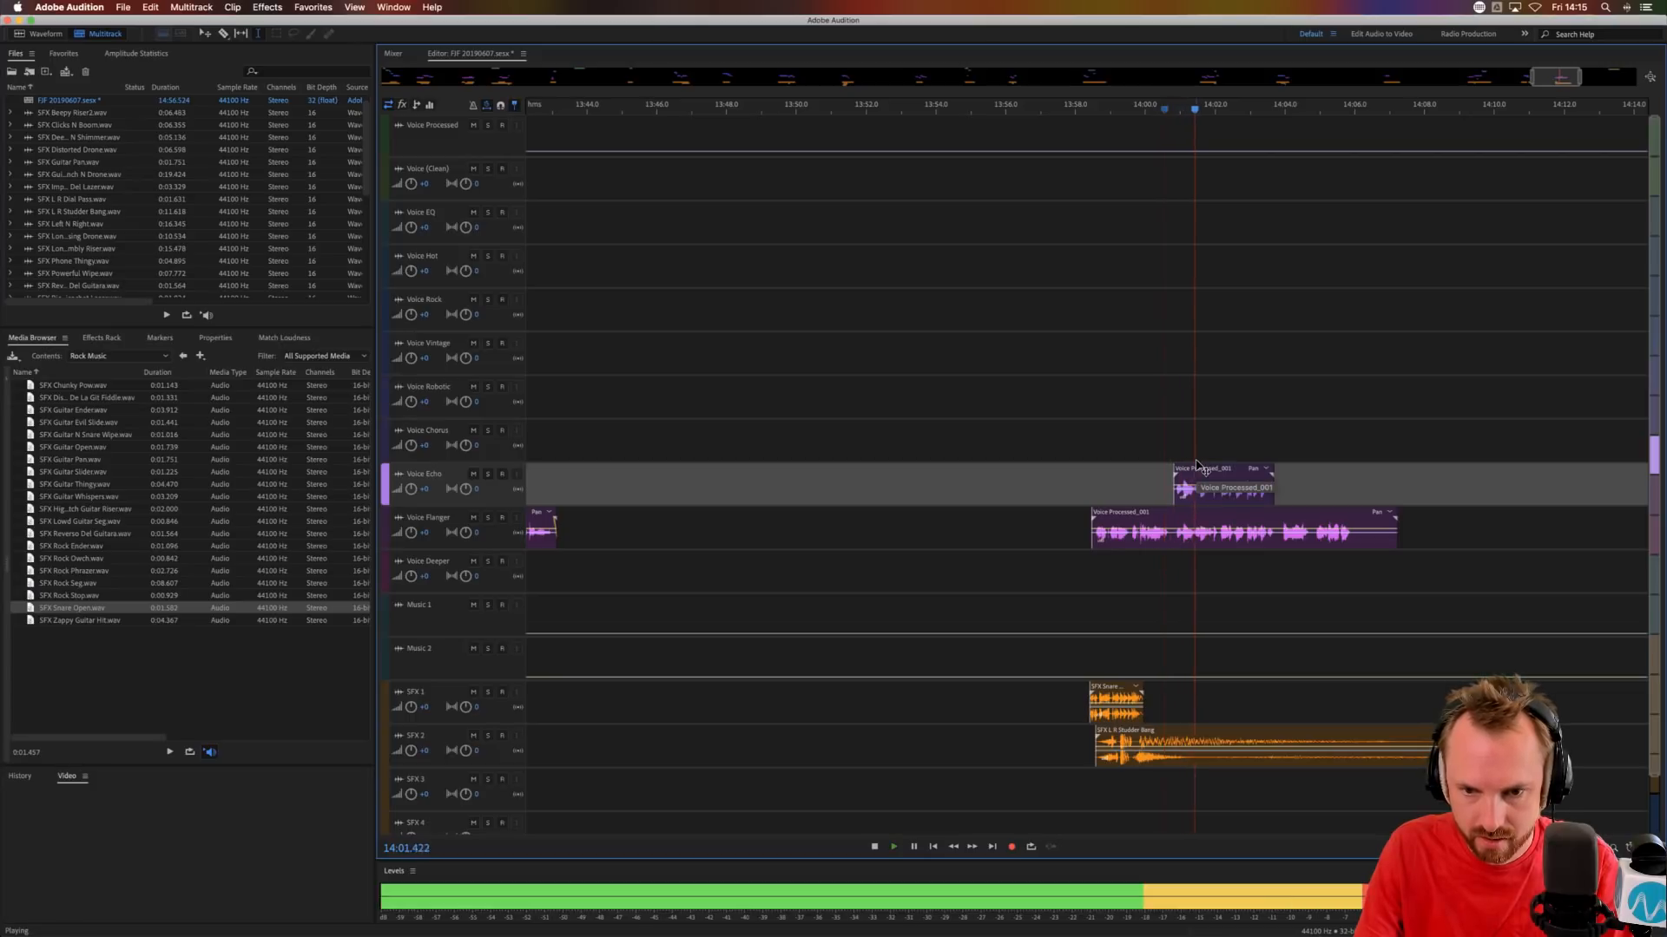
pyautogui.press('space')
pyautogui.moveTo(1198, 467); pyautogui.dragTo(1196, 465)
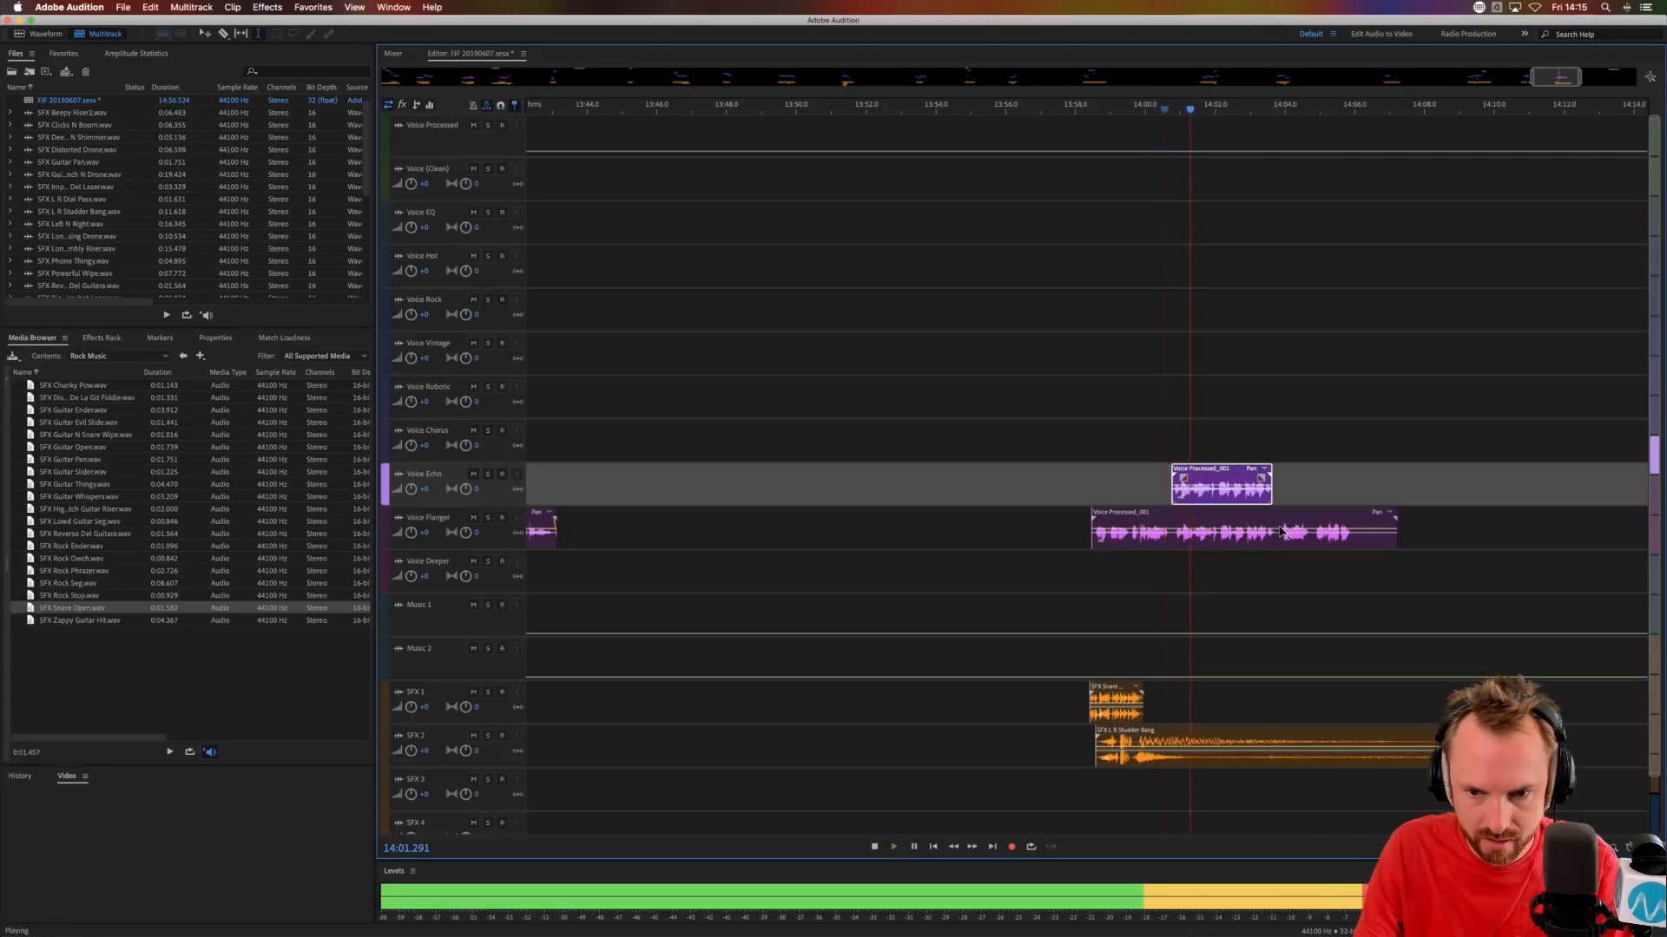
# Split the Voice Flanger phrase at about 14:03.8 and move its remainder to Voice Hot at about 14:03.6, auditioning the transition.
pyautogui.click(1280, 531)
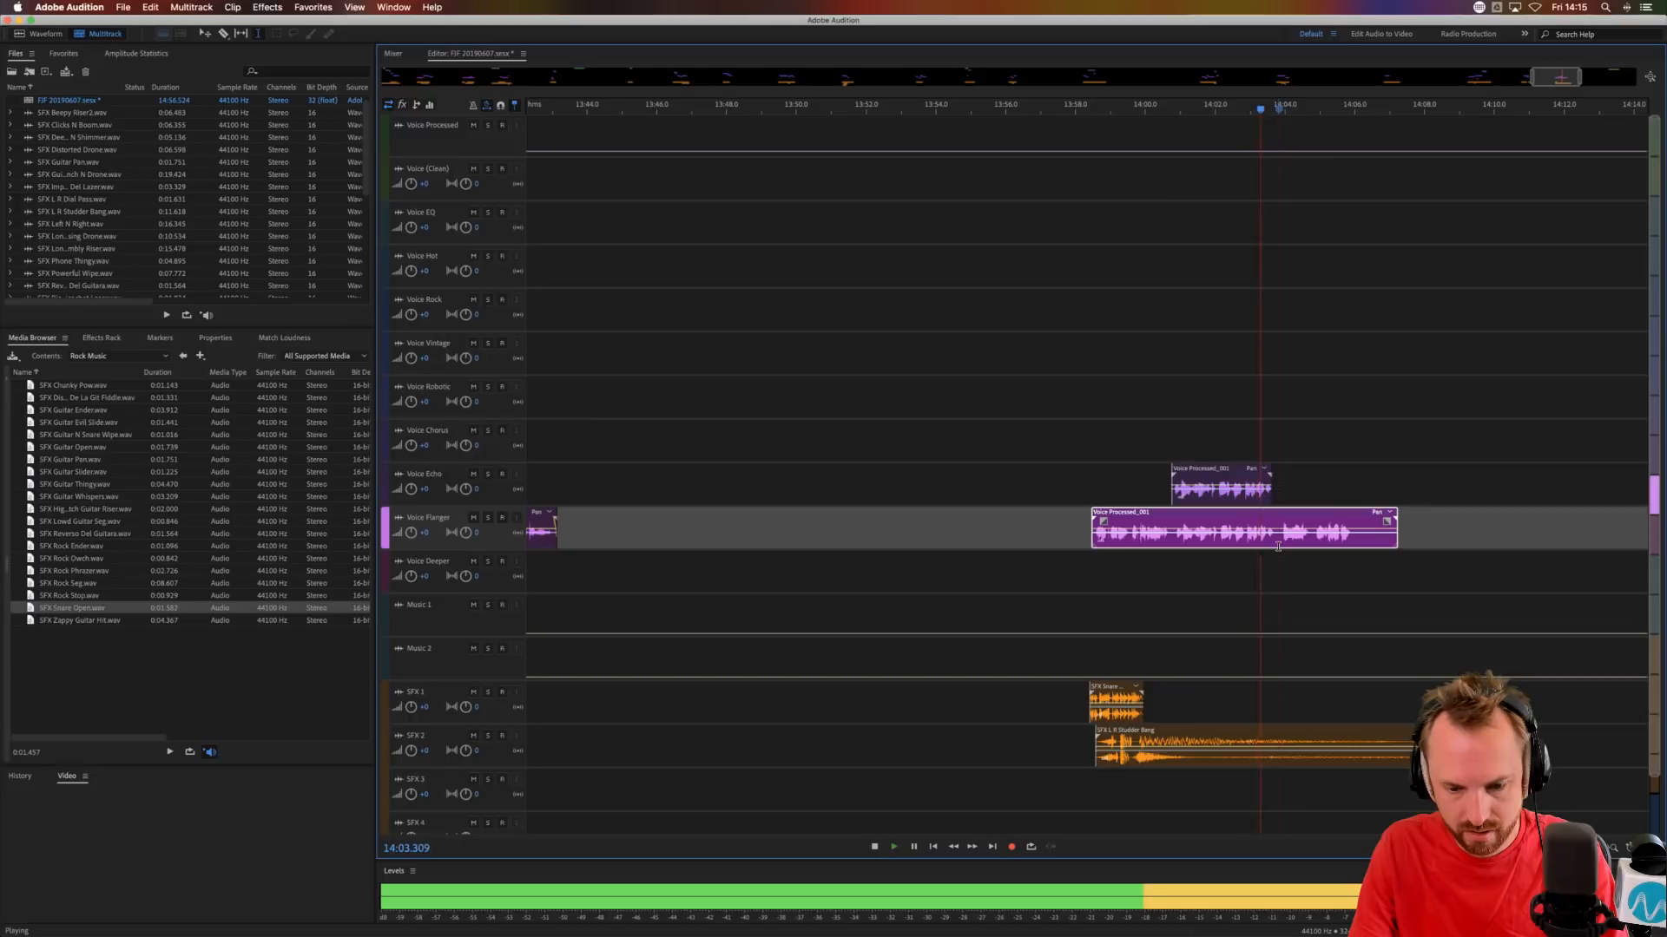
pyautogui.press('space')
pyautogui.press('super+k')
pyautogui.moveTo(1307, 534); pyautogui.dragTo(1296, 250)
pyautogui.click(1279, 317)
pyautogui.click(1274, 264)
pyautogui.click(1243, 271)
pyautogui.press('space')
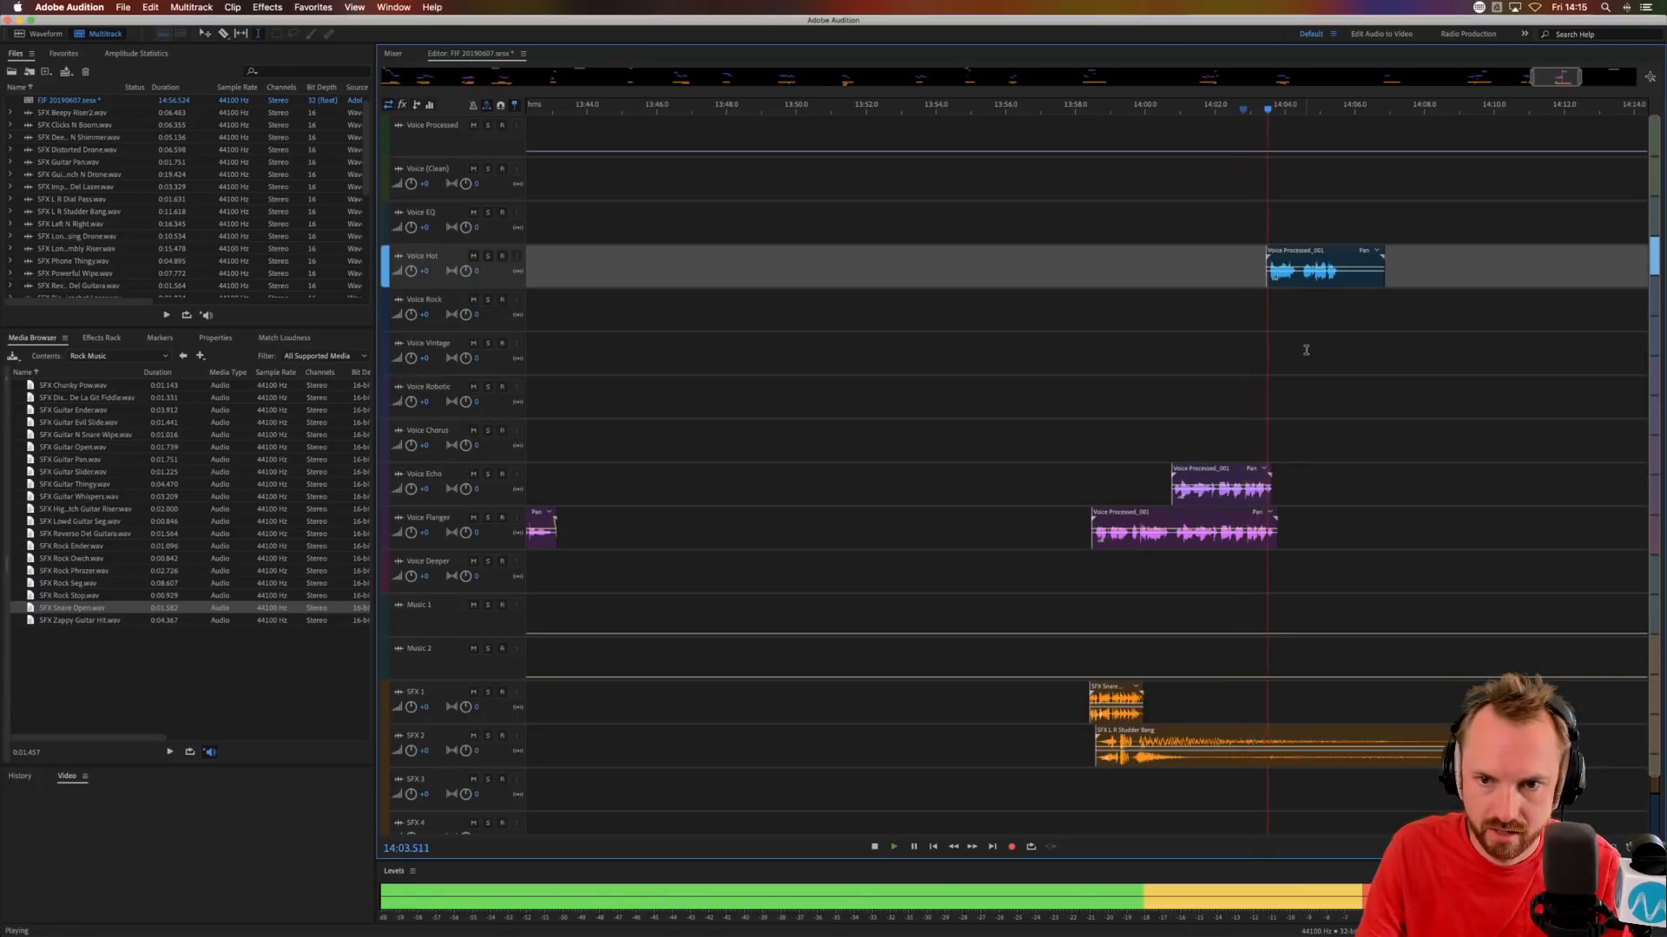
pyautogui.moveTo(1304, 274); pyautogui.dragTo(1310, 274)
pyautogui.press('space')
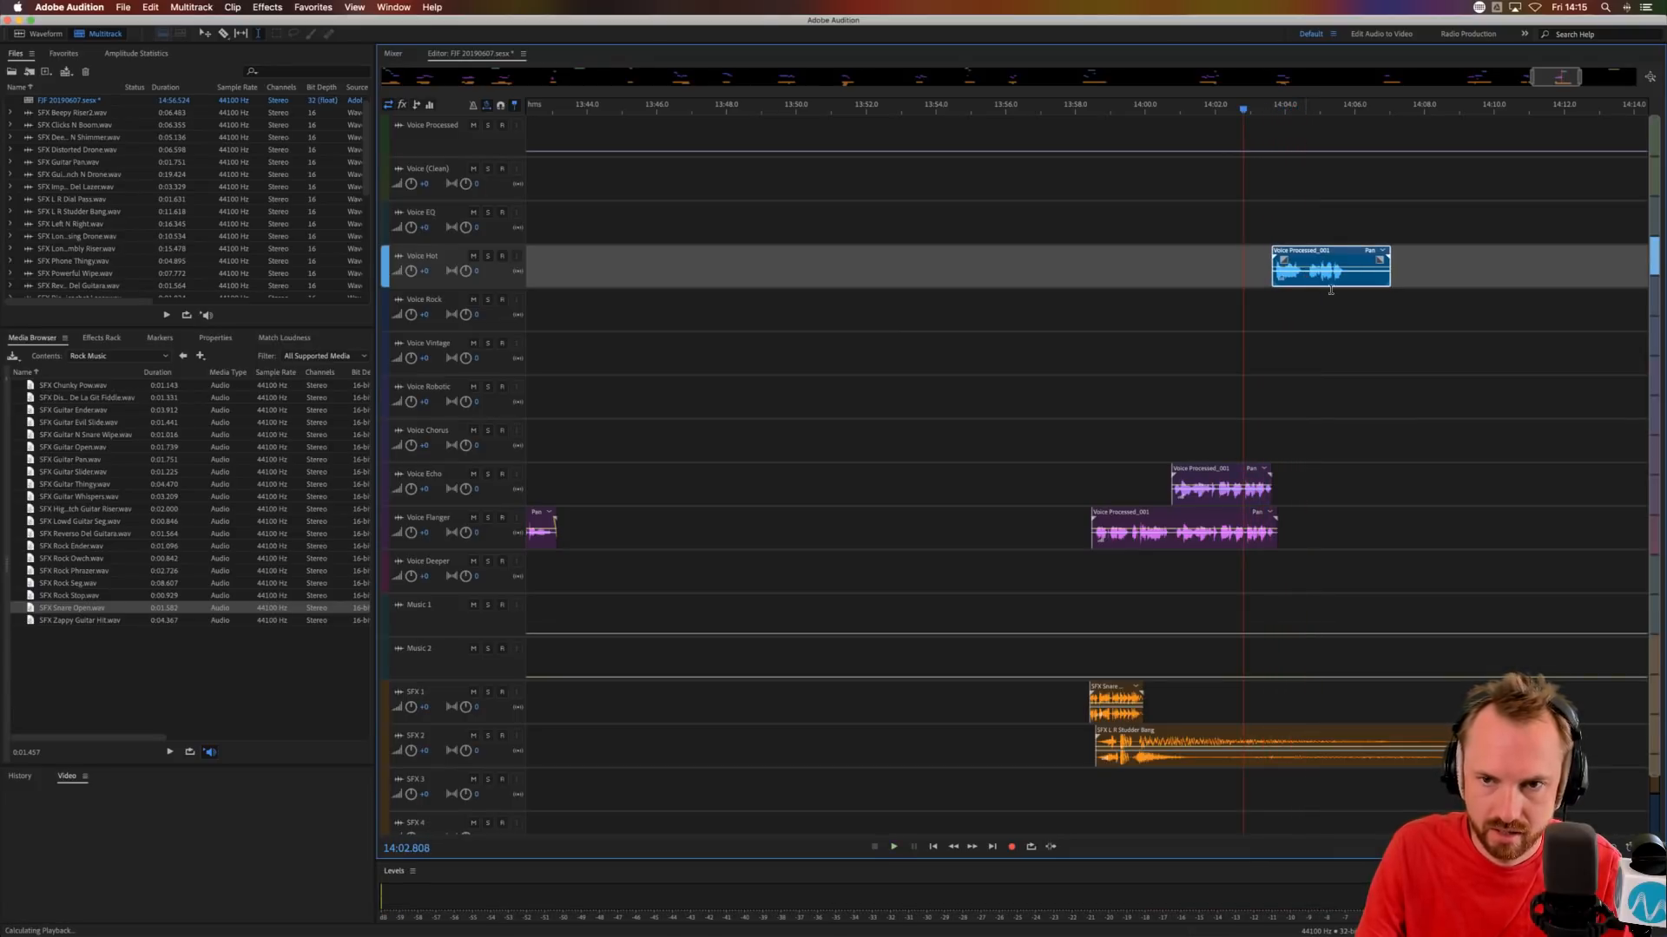
# Place SFX Guitar N Snare Wipe on SFX 3 at about 14:05.5 and audition it at the end of the Voice Hot phrase.
pyautogui.scroll(-5, 1322, 108)
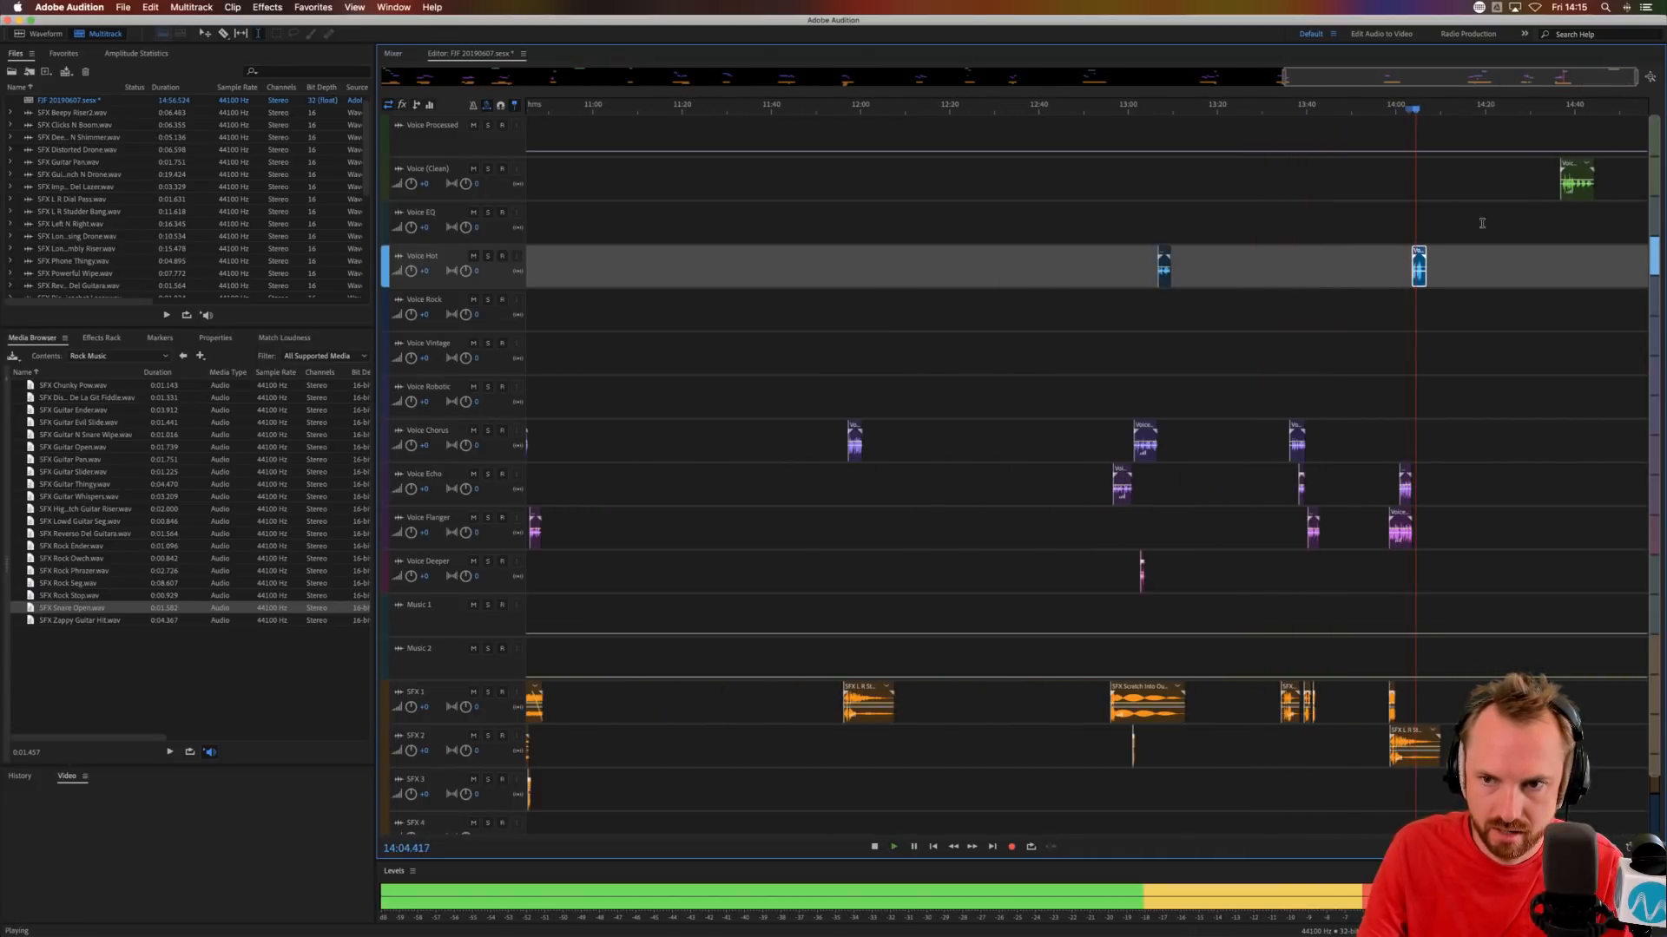
pyautogui.click(1553, 138)
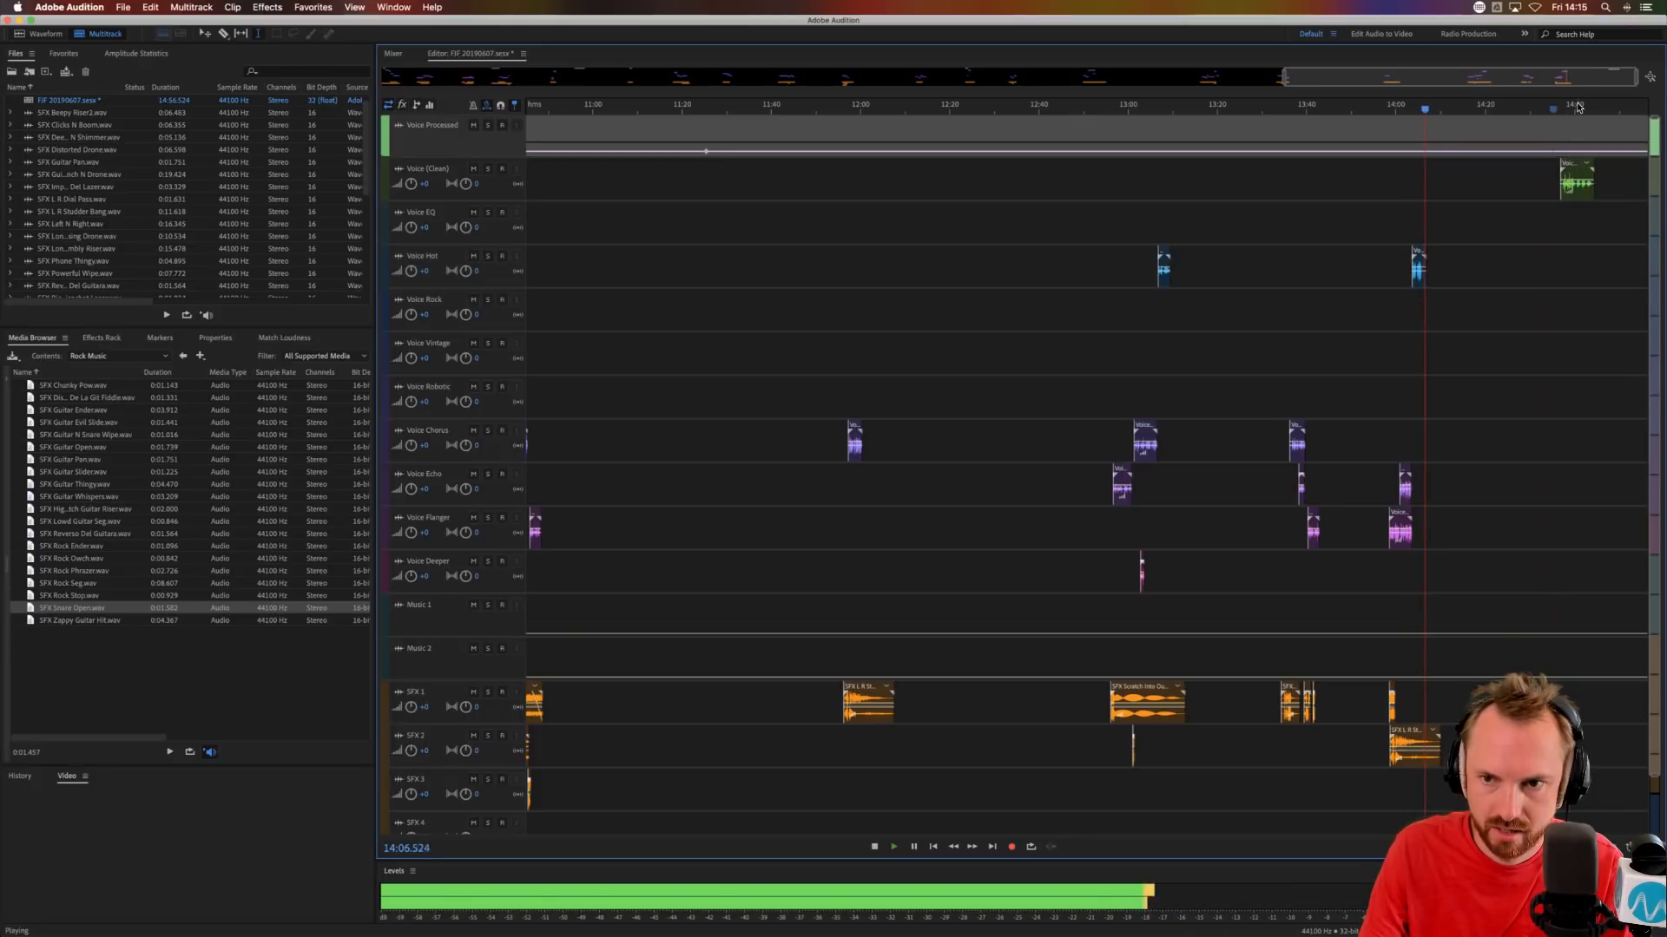
pyautogui.press('space')
pyautogui.click(98, 437)
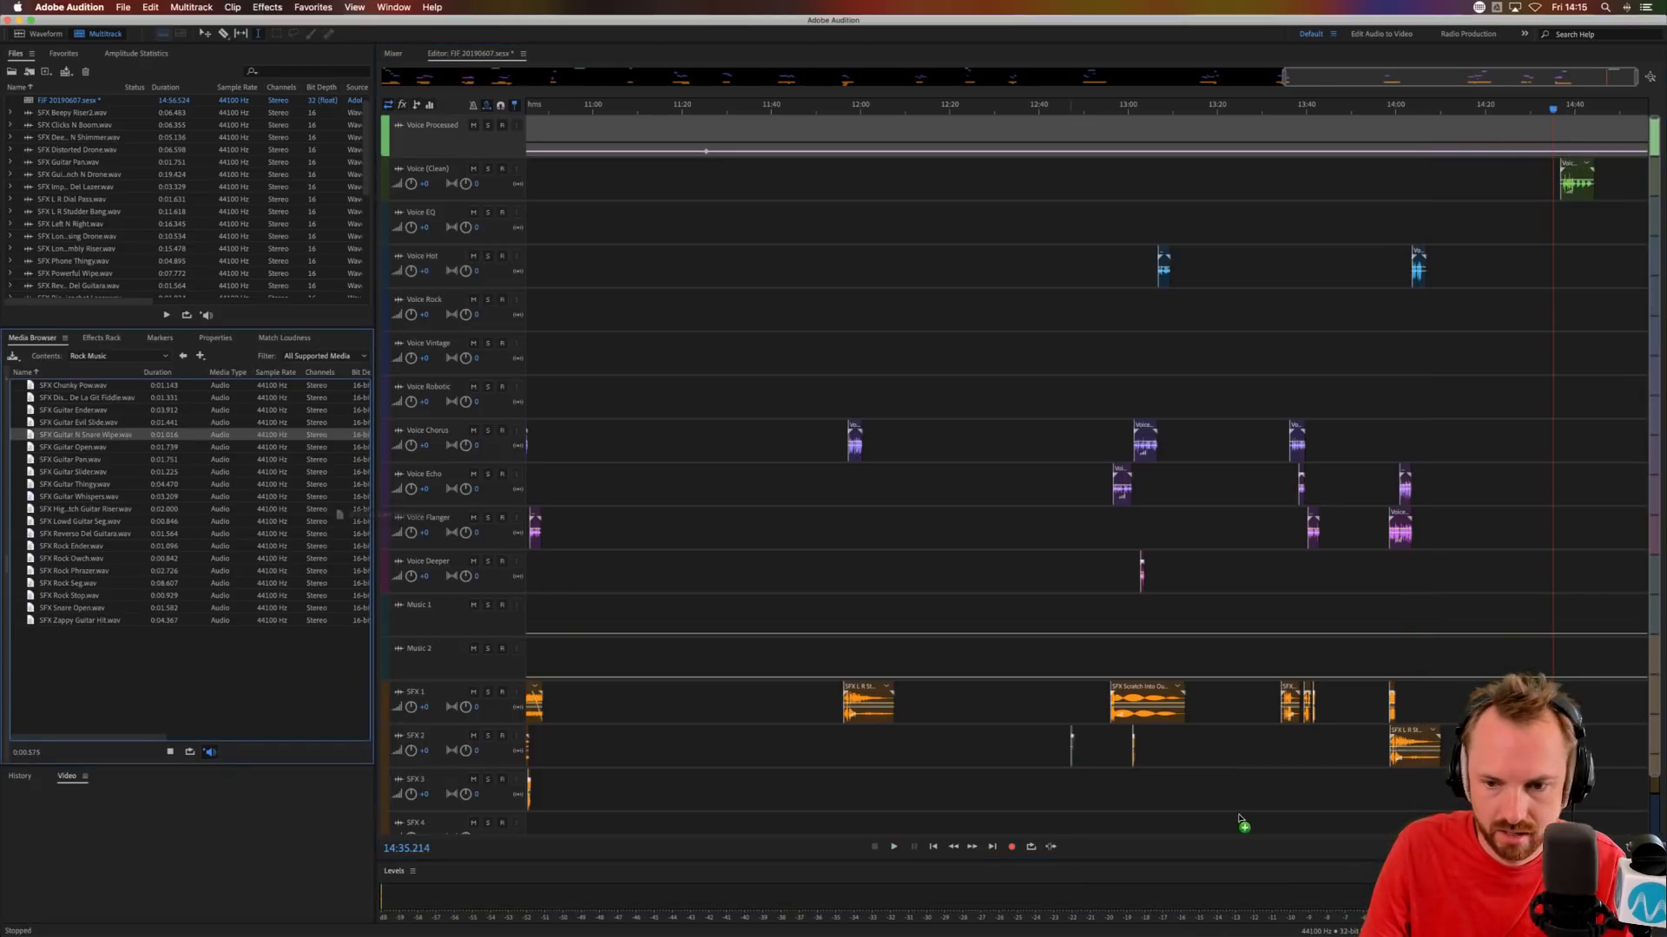
pyautogui.moveTo(1433, 790); pyautogui.dragTo(1433, 789)
pyautogui.click(1424, 106)
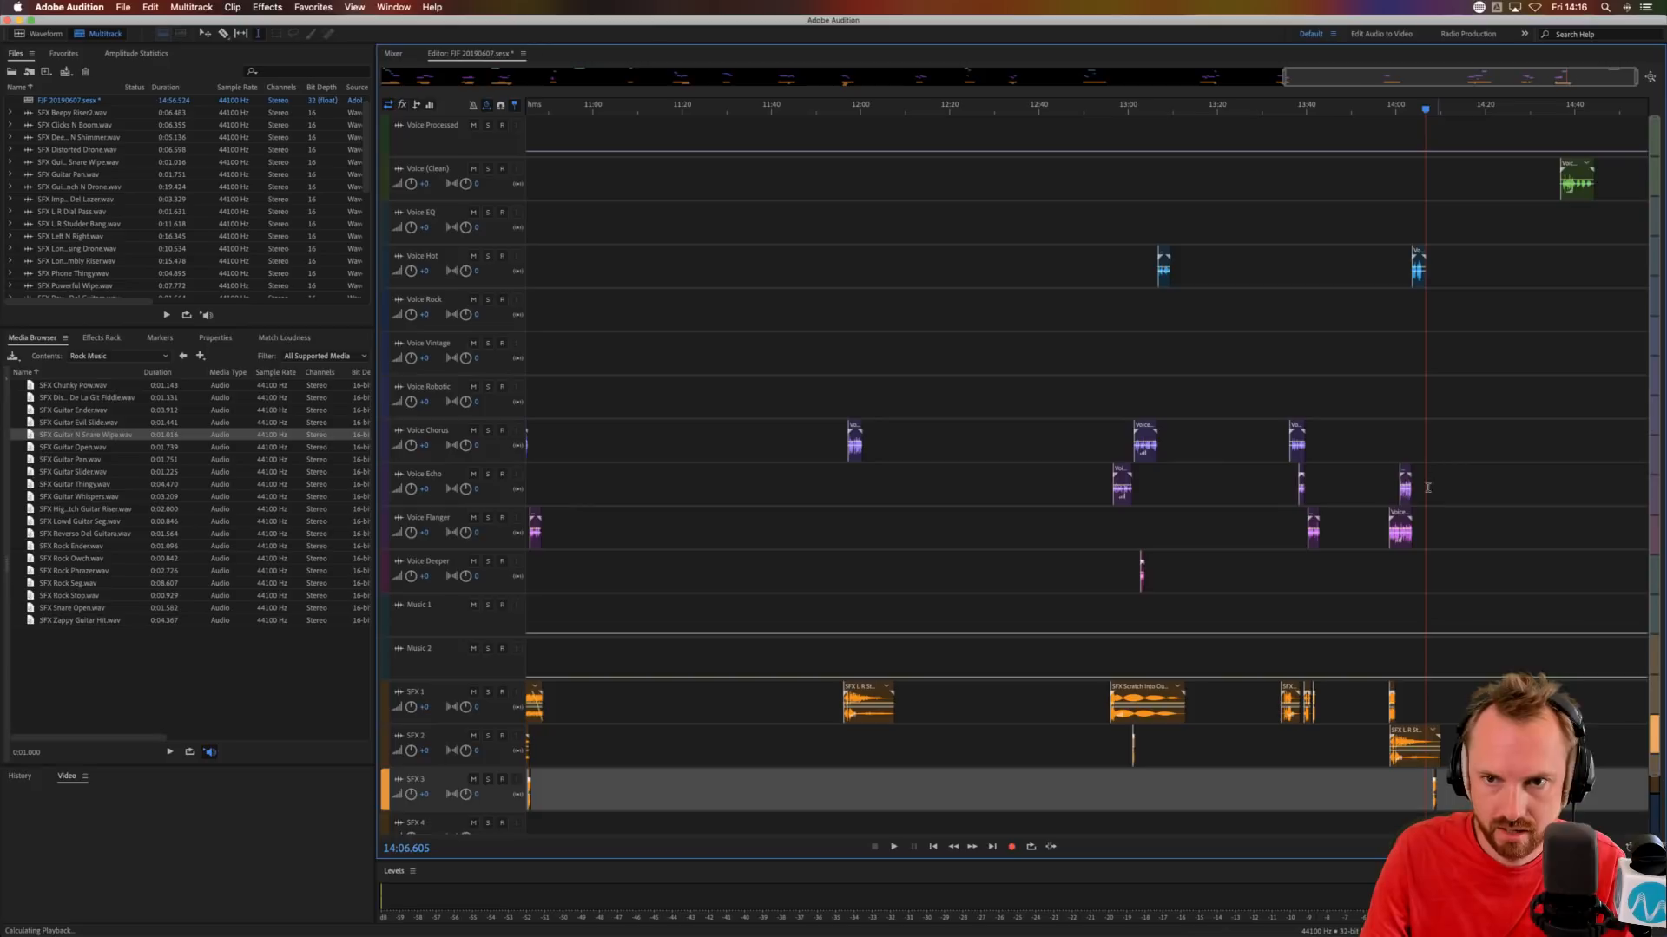
pyautogui.press('space')
pyautogui.scroll(2, 1424, 107)
pyautogui.scroll(3, 1425, 106)
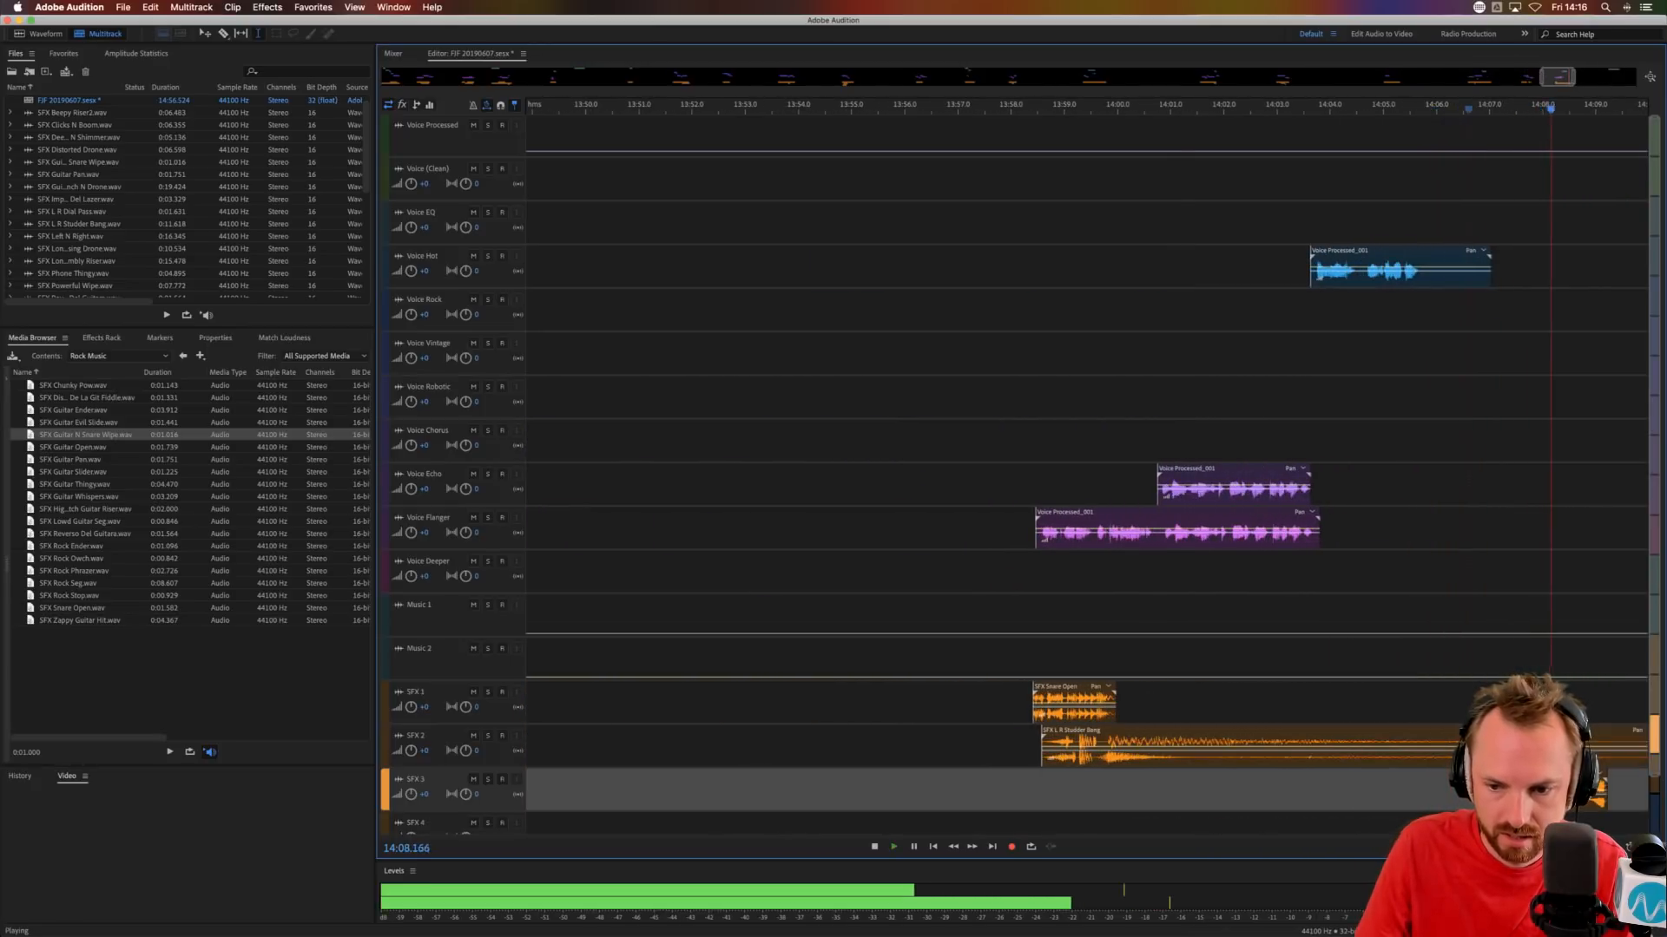
pyautogui.press('space')
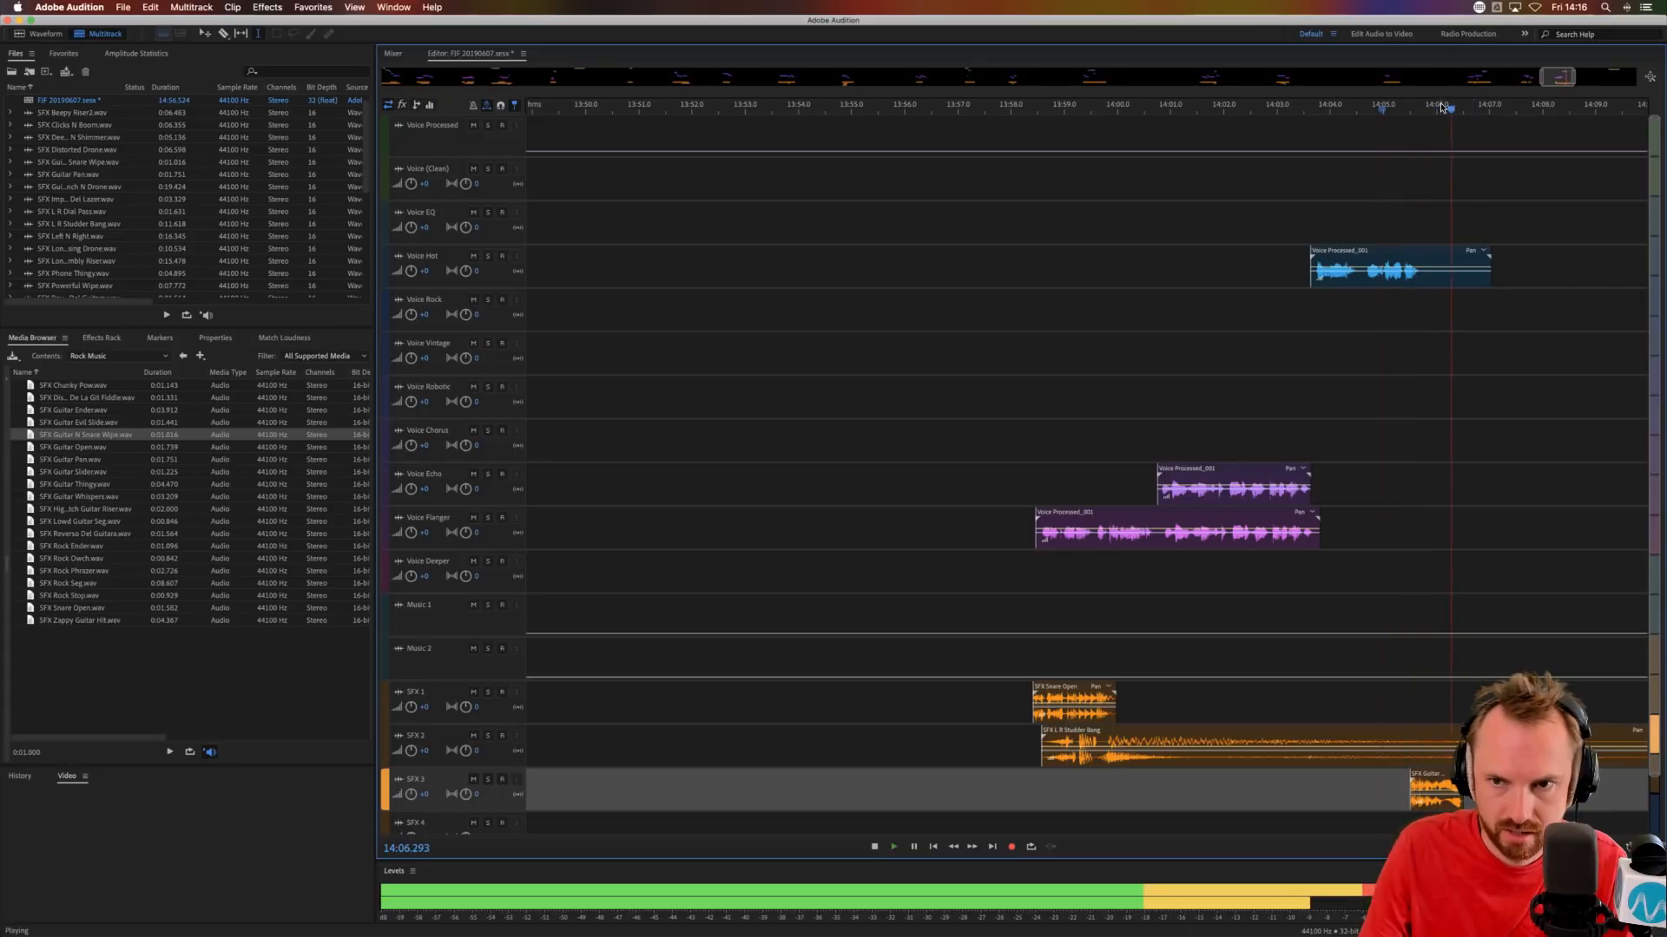
pyautogui.scroll(-1, 1477, 654)
pyautogui.press('space')
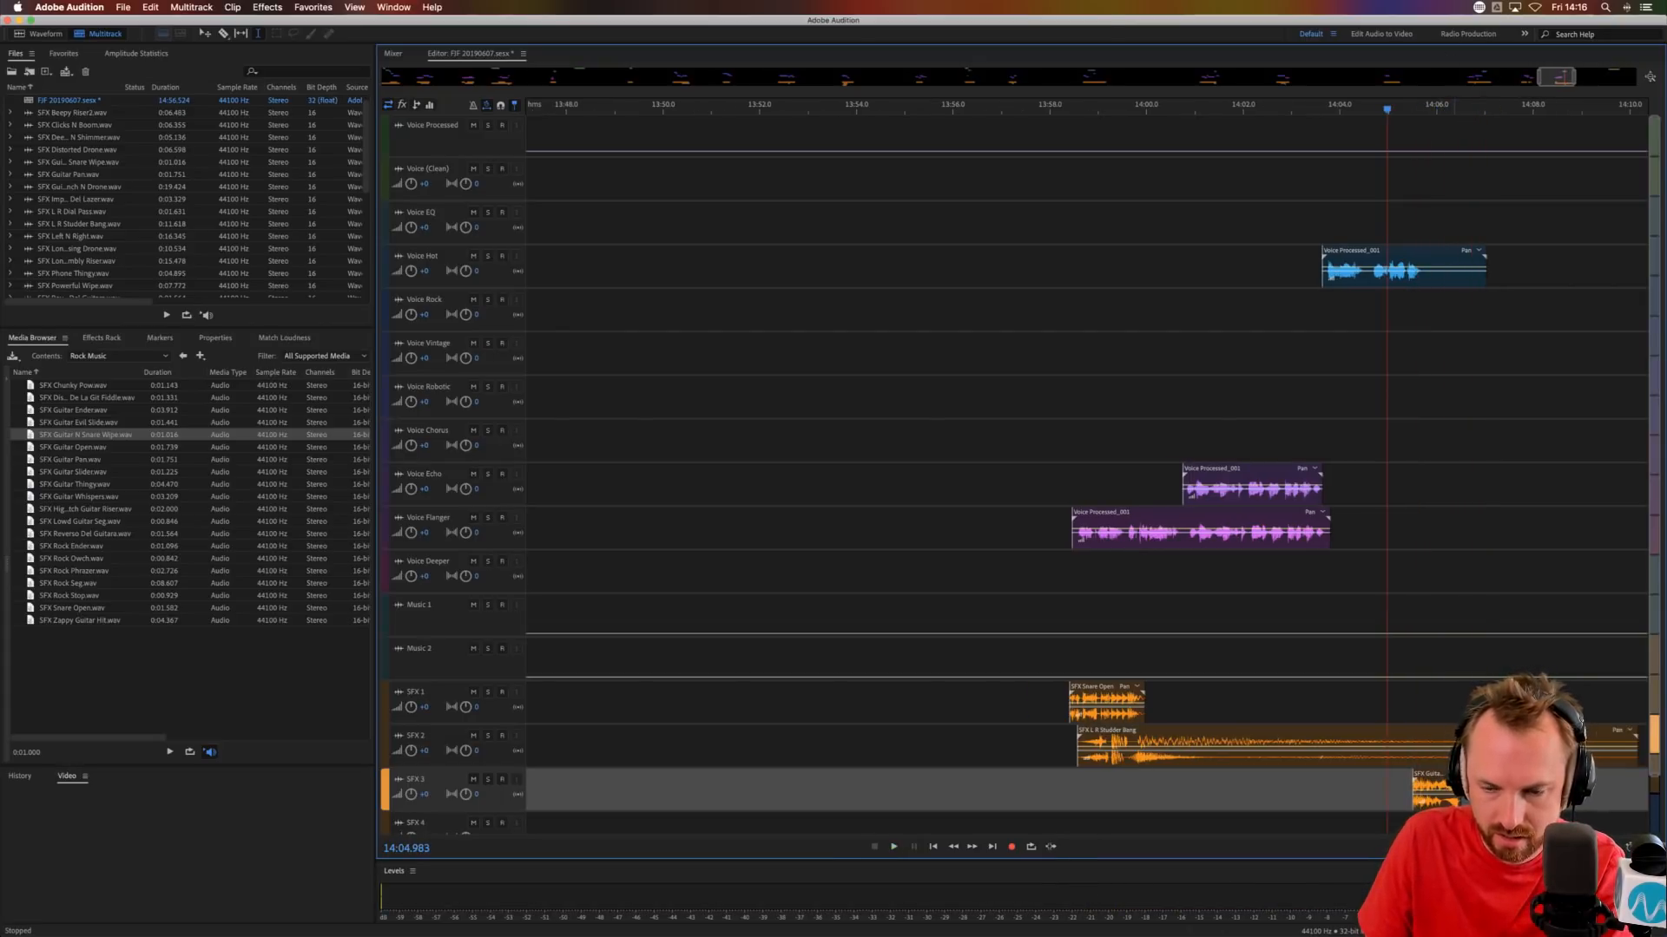
# Audition the Voice (Clean) phrase near 14:37 and place SFX High Pitch Guitar Riser on SFX 1 at about 14:35.8.
pyautogui.click(1454, 746)
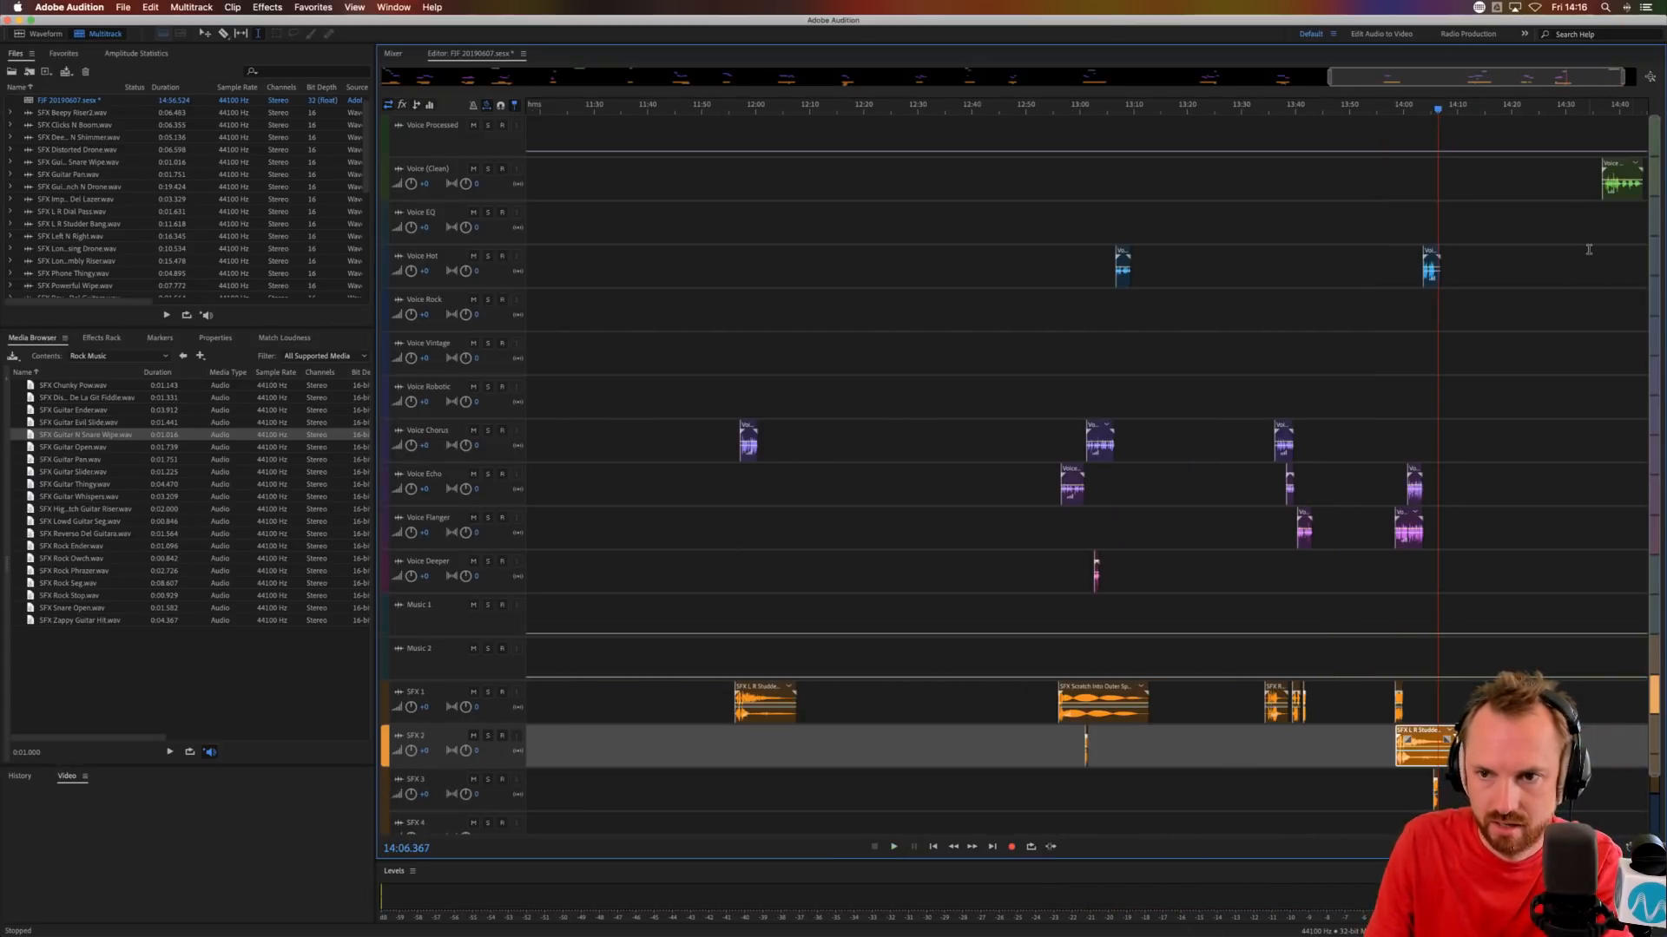
pyautogui.scroll(3, 1627, 102)
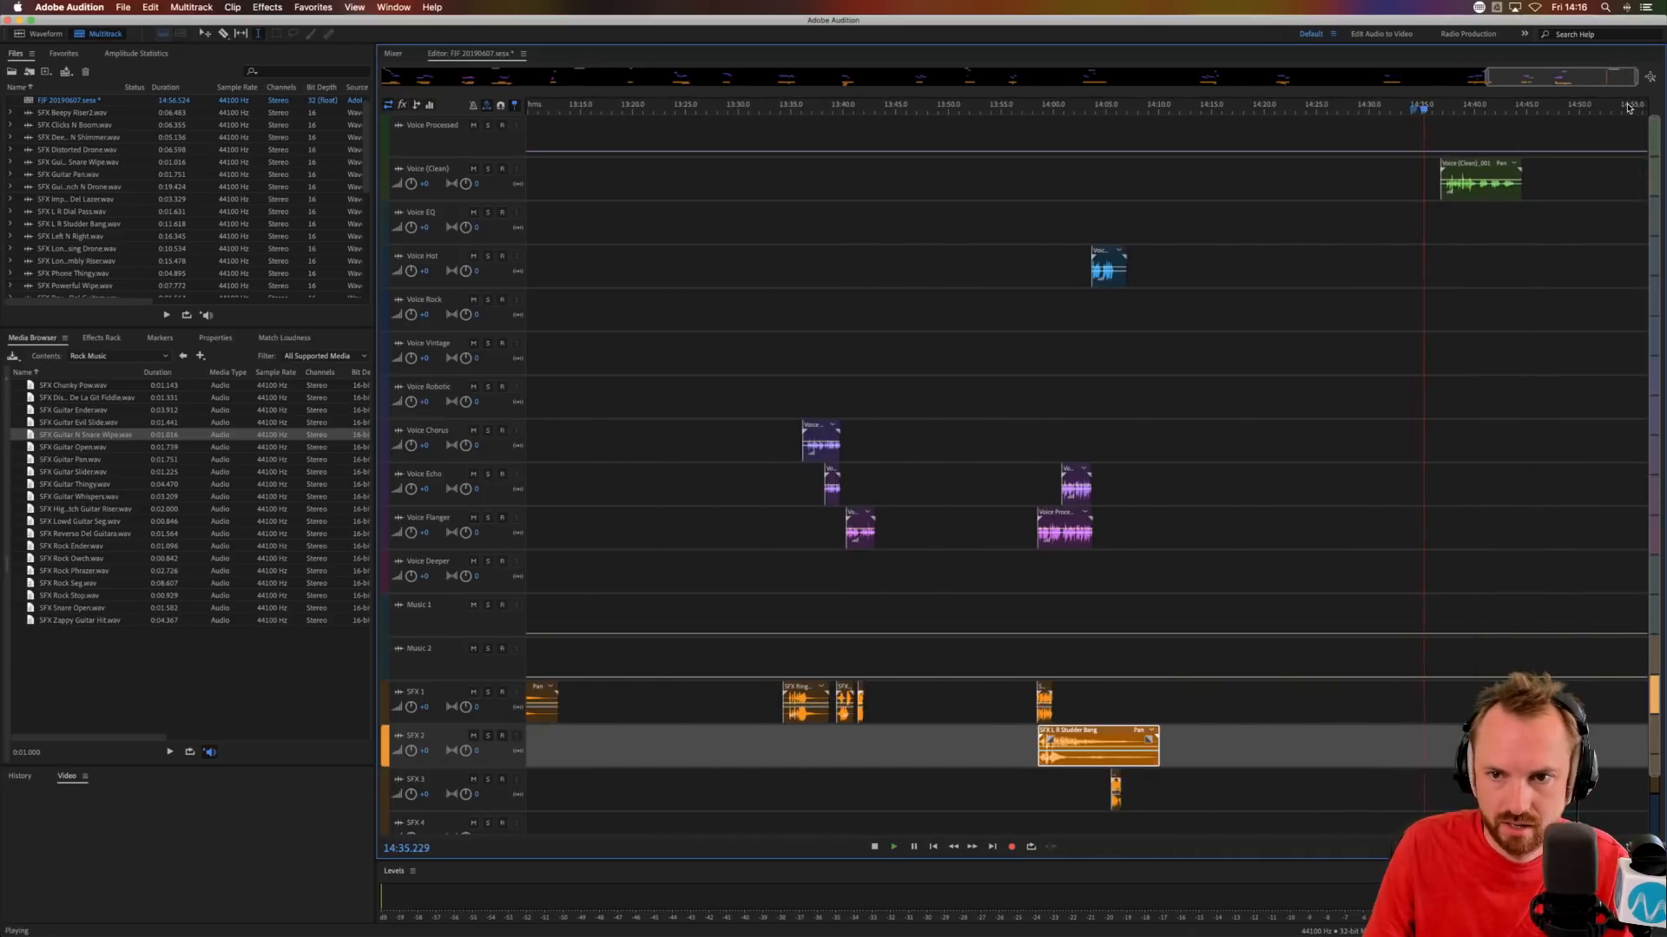
pyautogui.scroll(3, 1484, 109)
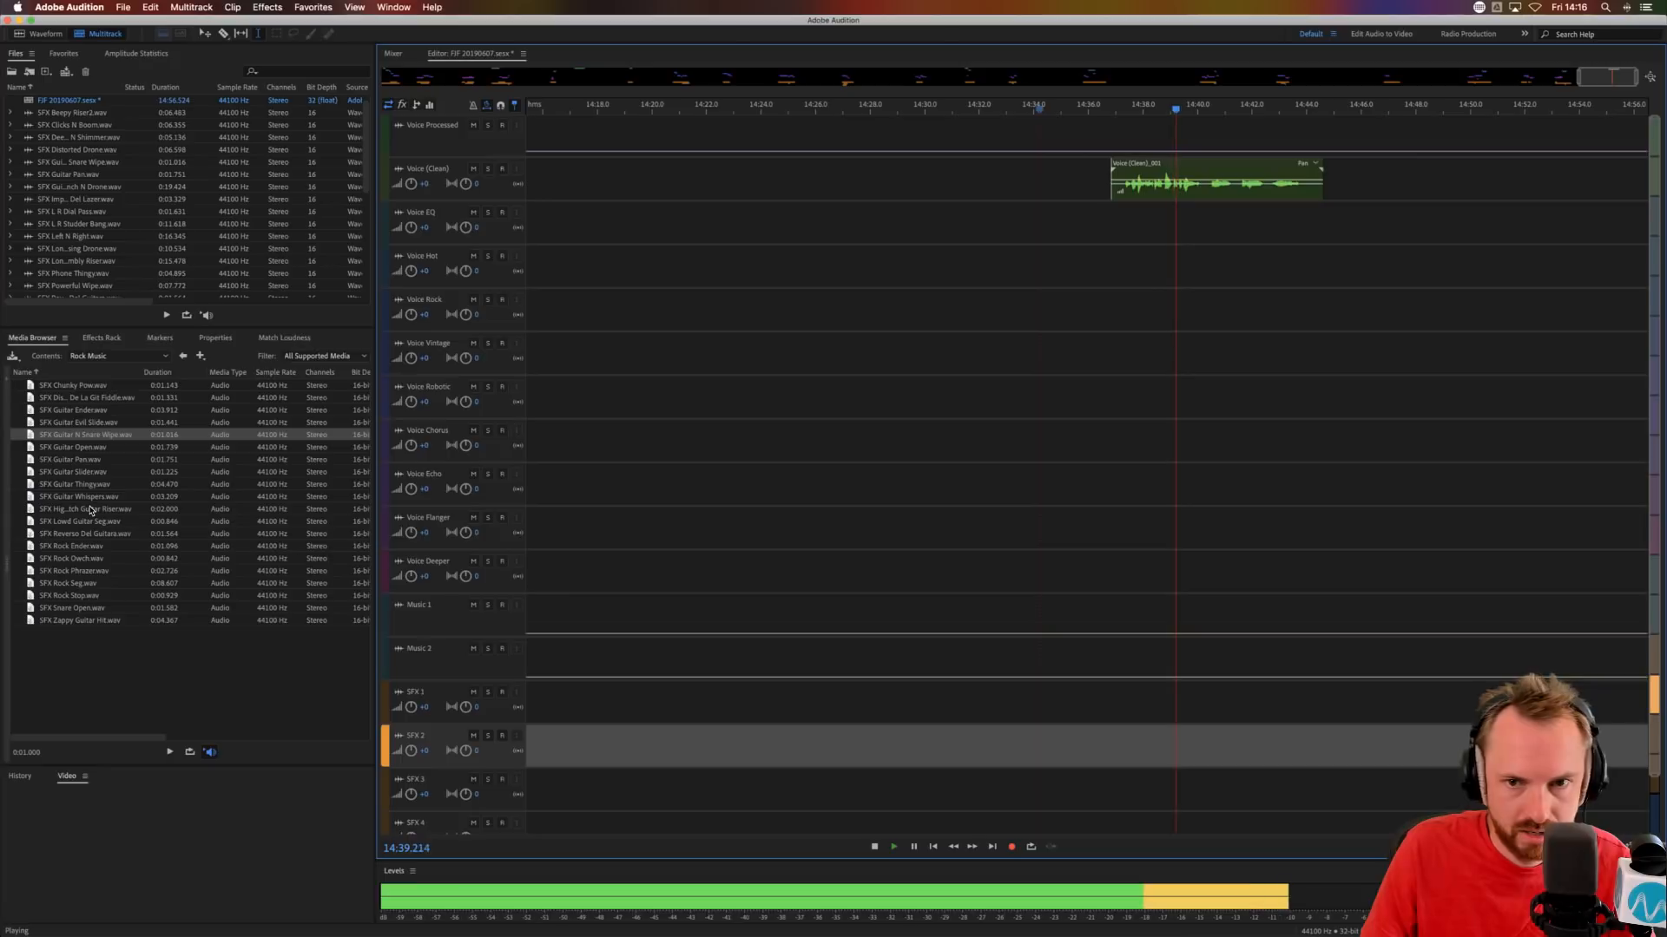
pyautogui.moveTo(60, 509); pyautogui.dragTo(1113, 688)
pyautogui.click(1069, 594)
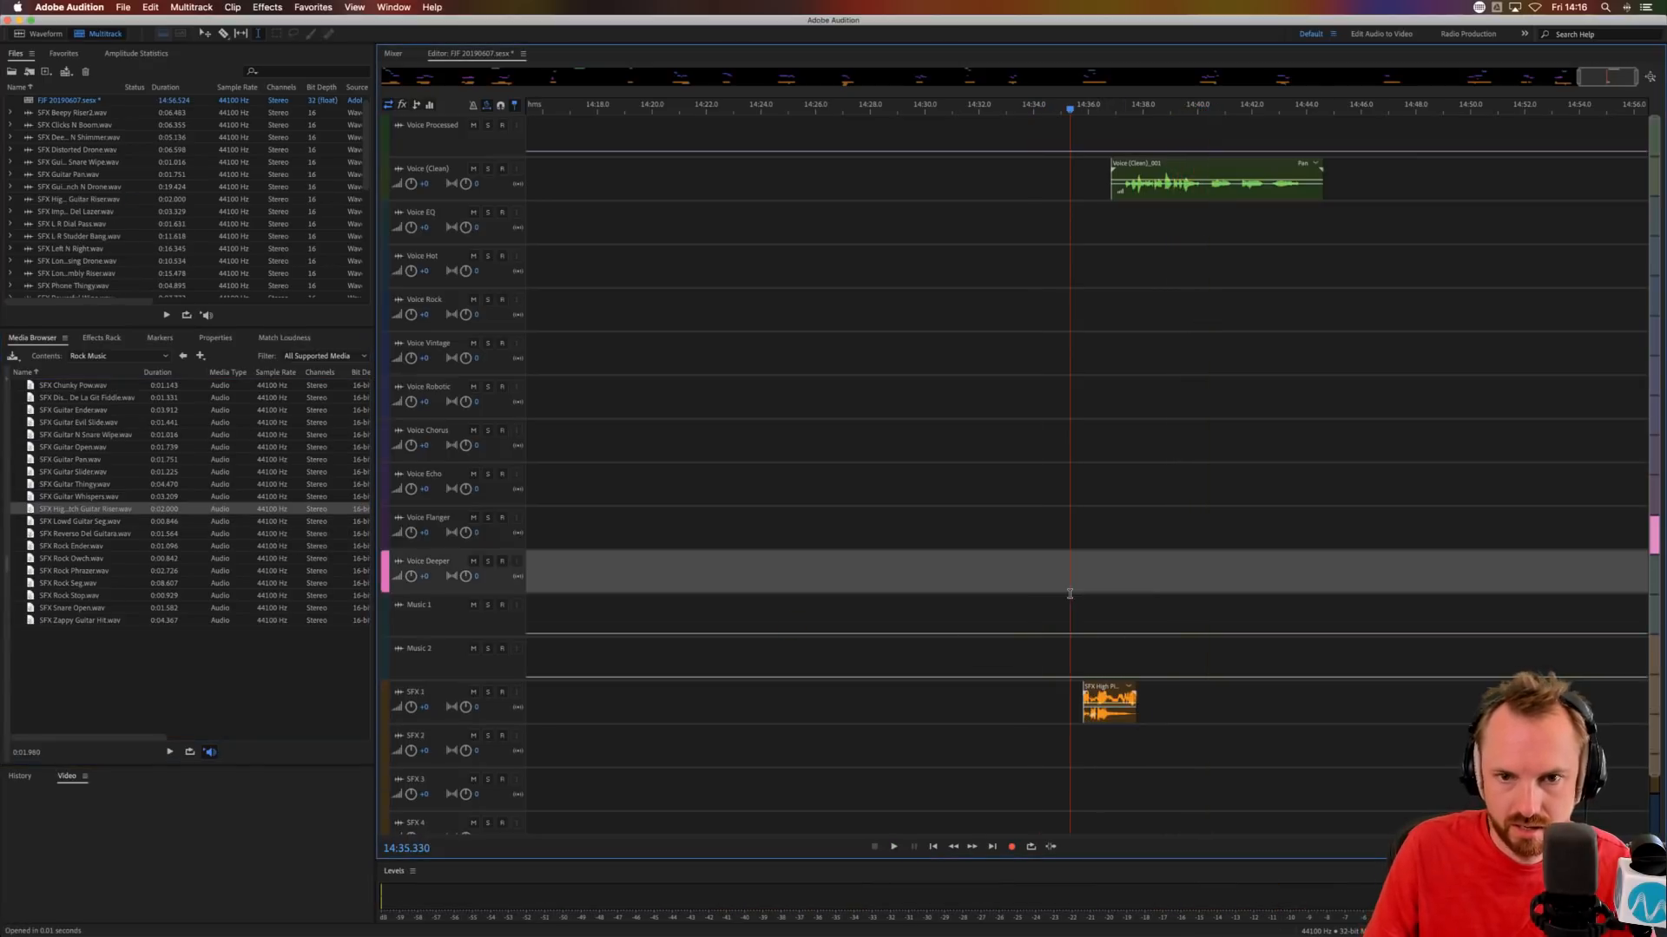
# Move the Voice (Clean) phrase to Voice EQ at about 14:36.5 and audition it with the guitar riser.
pyautogui.moveTo(1150, 160); pyautogui.dragTo(1142, 203)
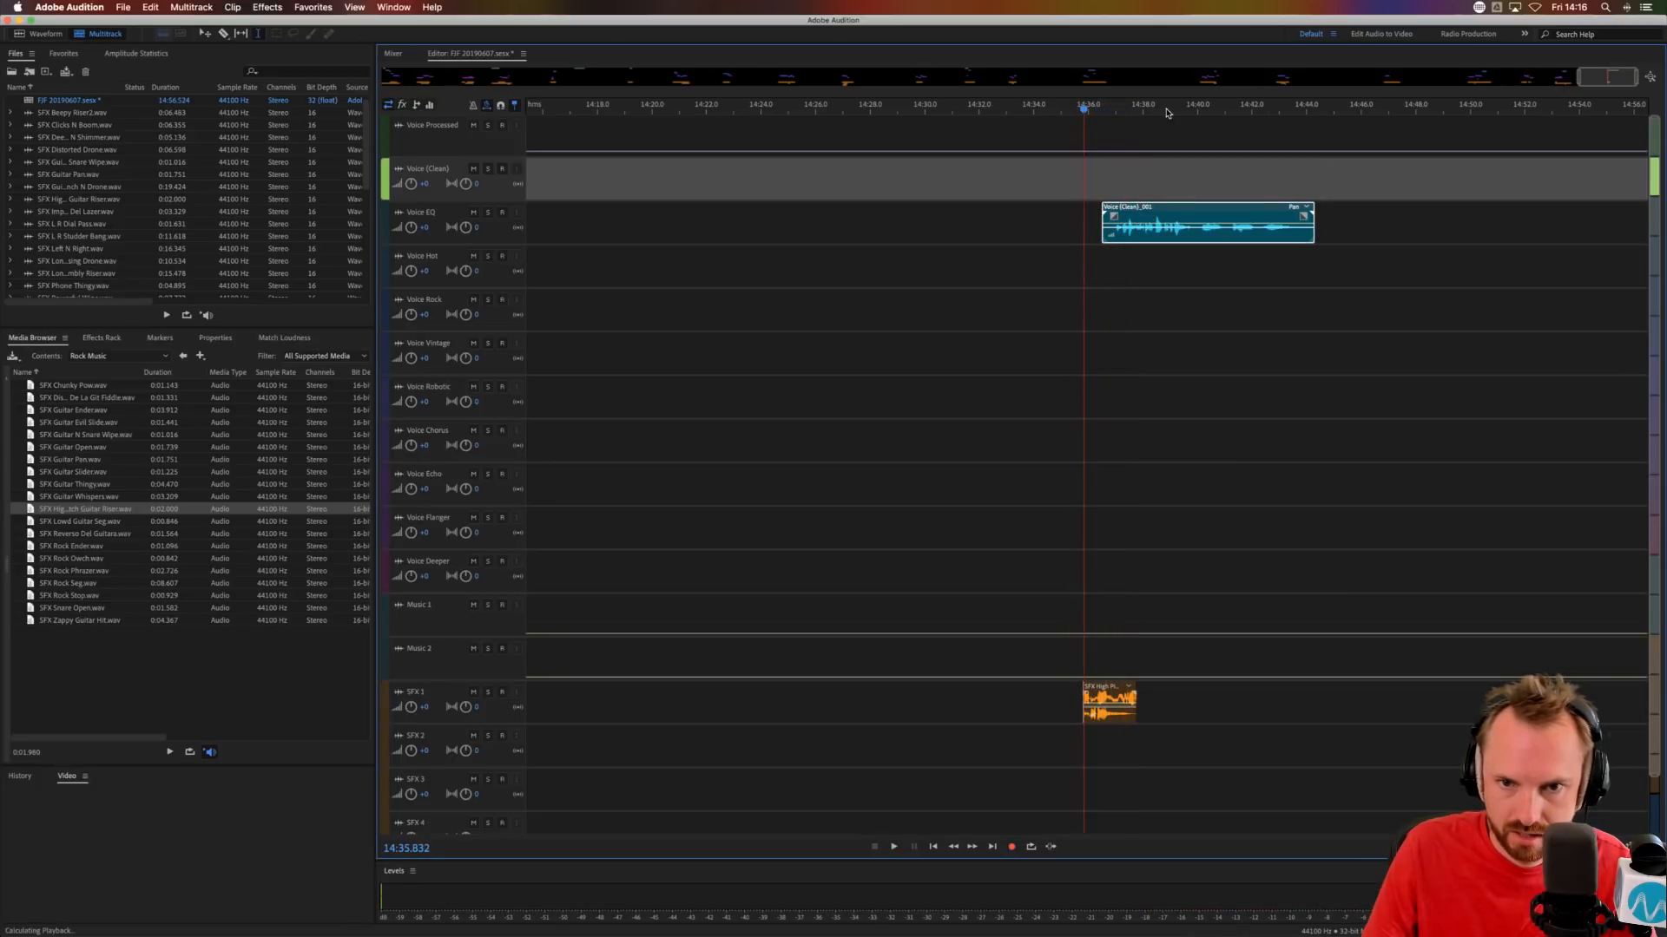
pyautogui.scroll(5, 1167, 112)
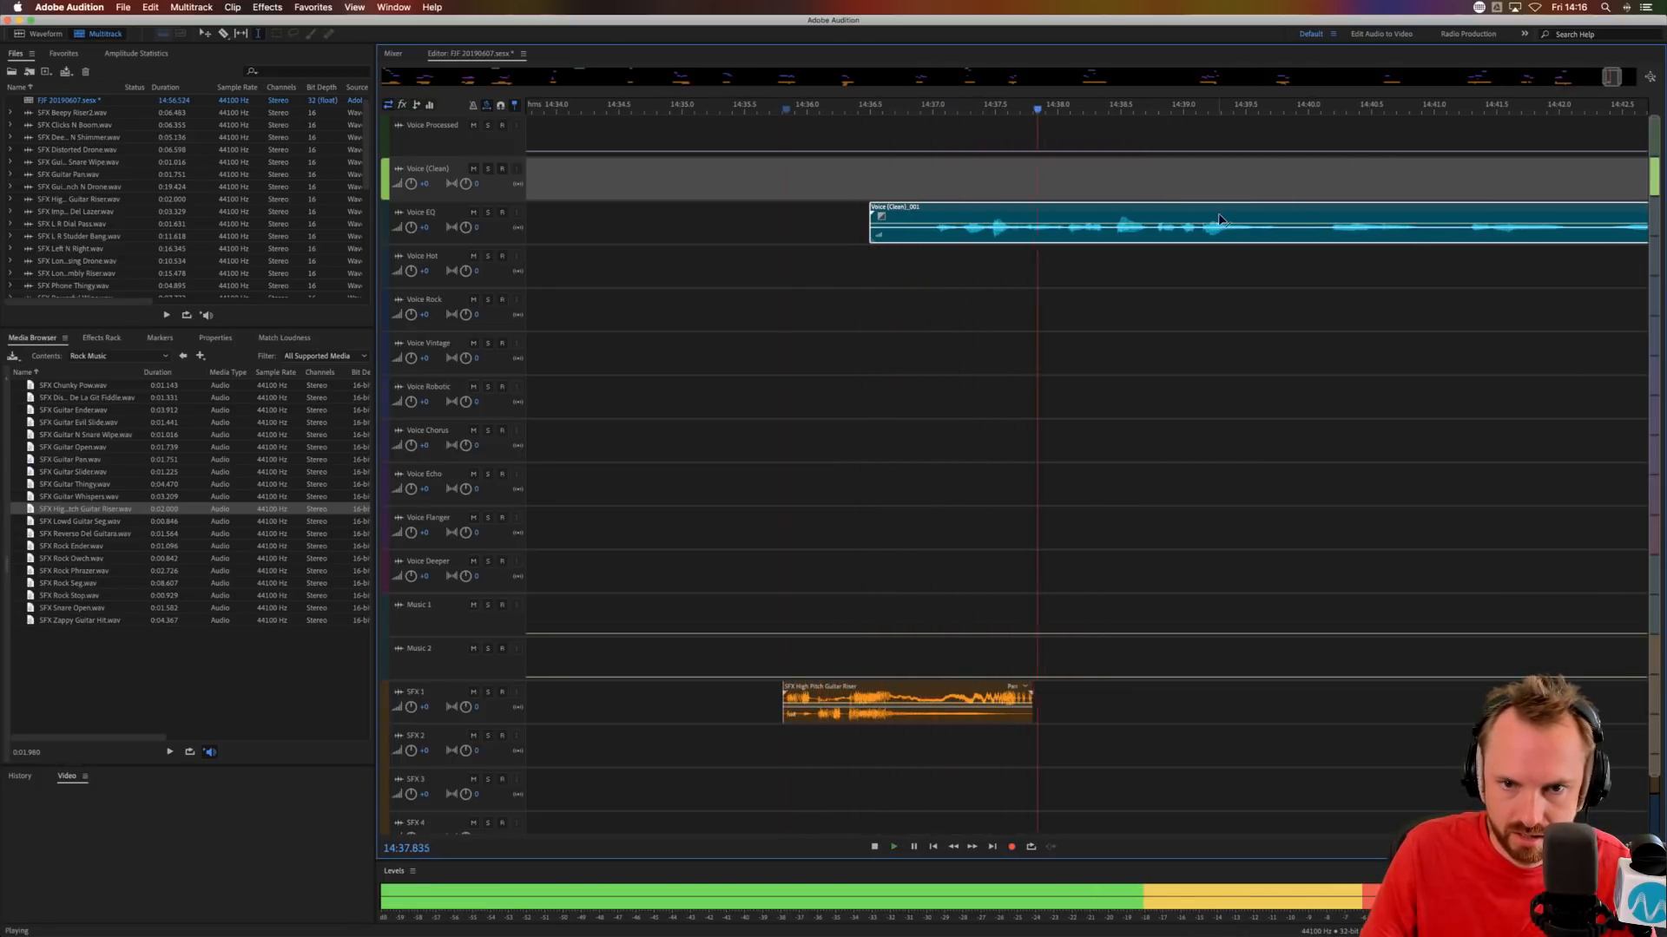
pyautogui.press('space')
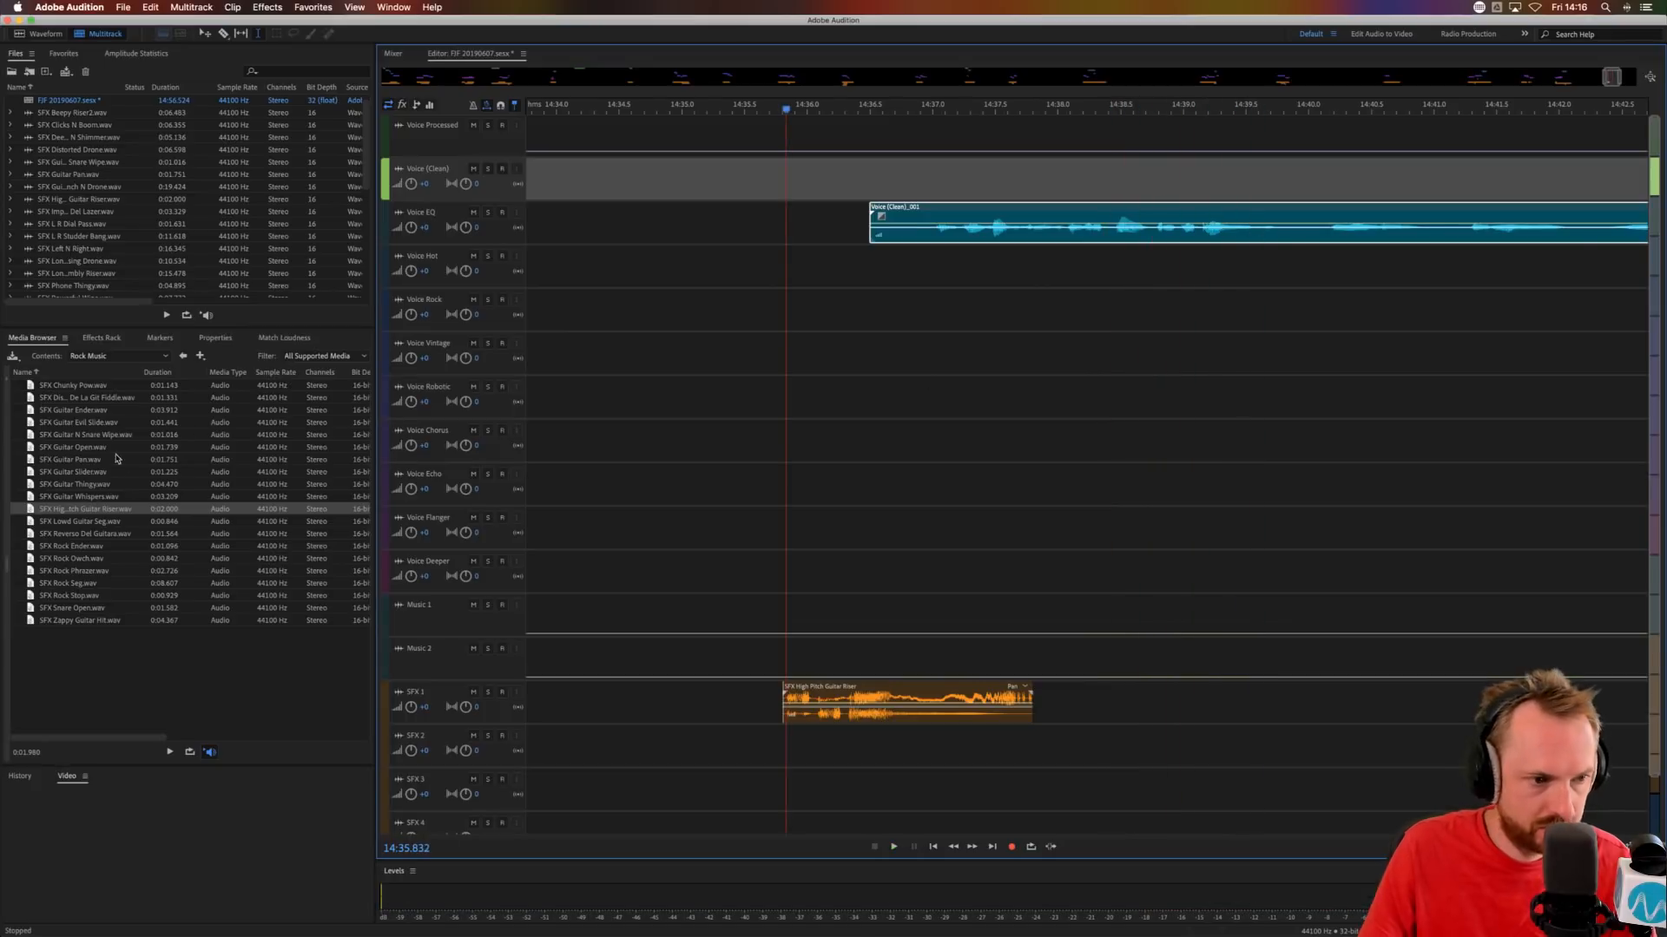
# Preview SFX Guitar N Snare Wipe, then place a copy of SFX L R Studder Bang on SFX 2 at about 14:37 and audition it.
pyautogui.click(94, 433)
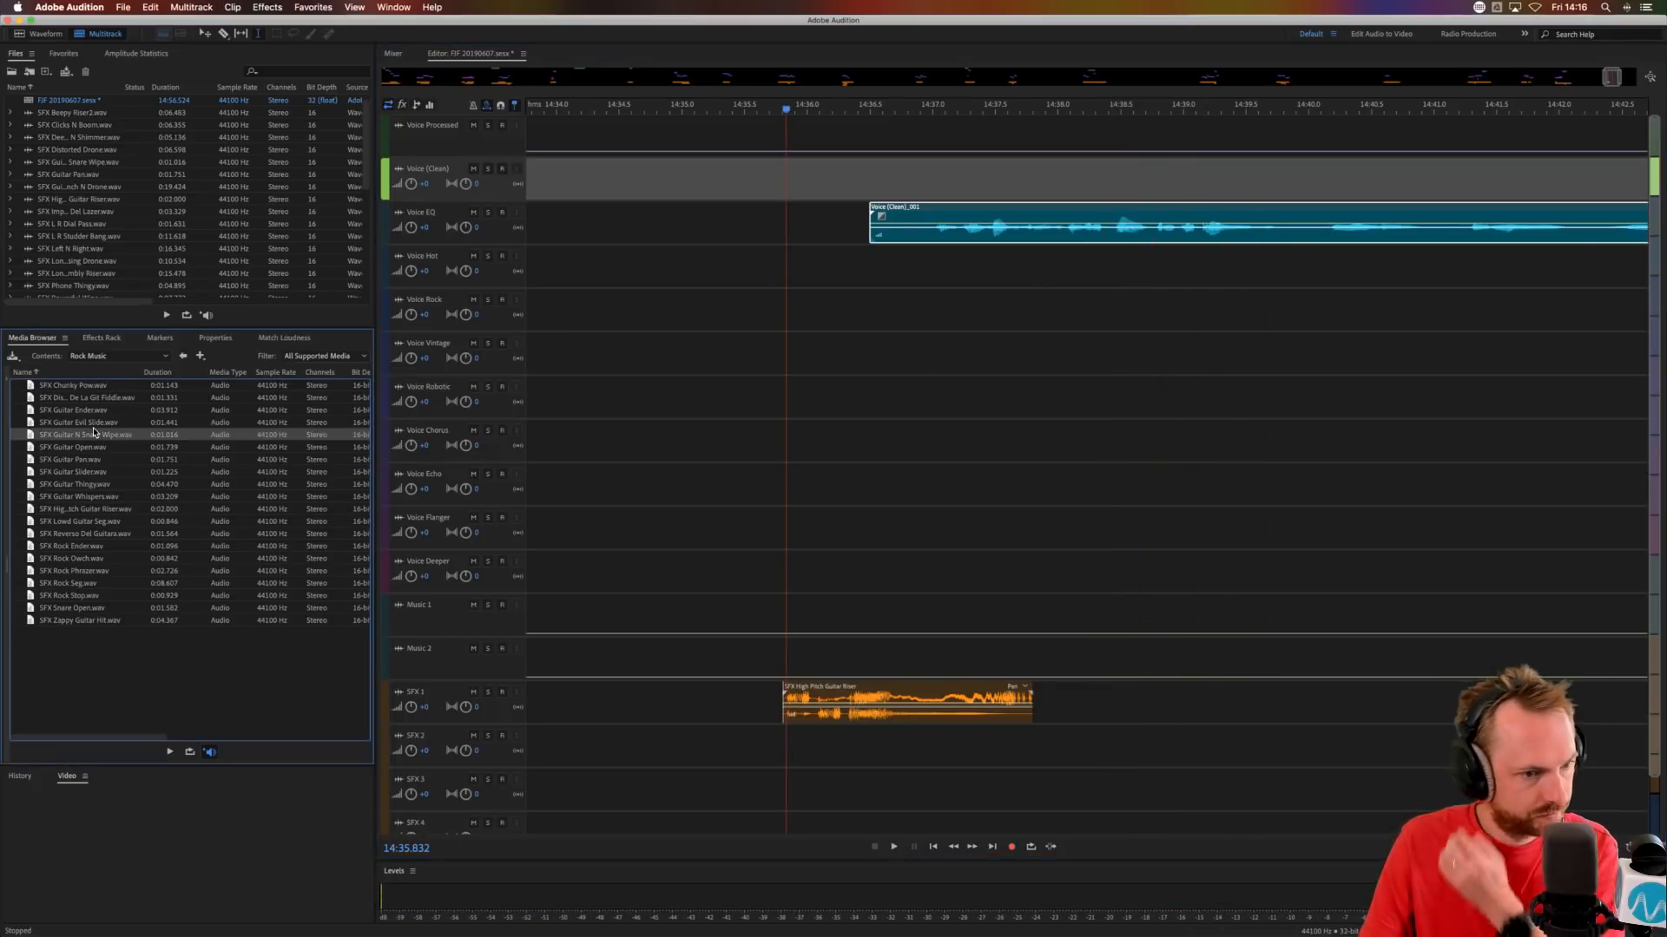
pyautogui.click(184, 356)
pyautogui.press('\\')
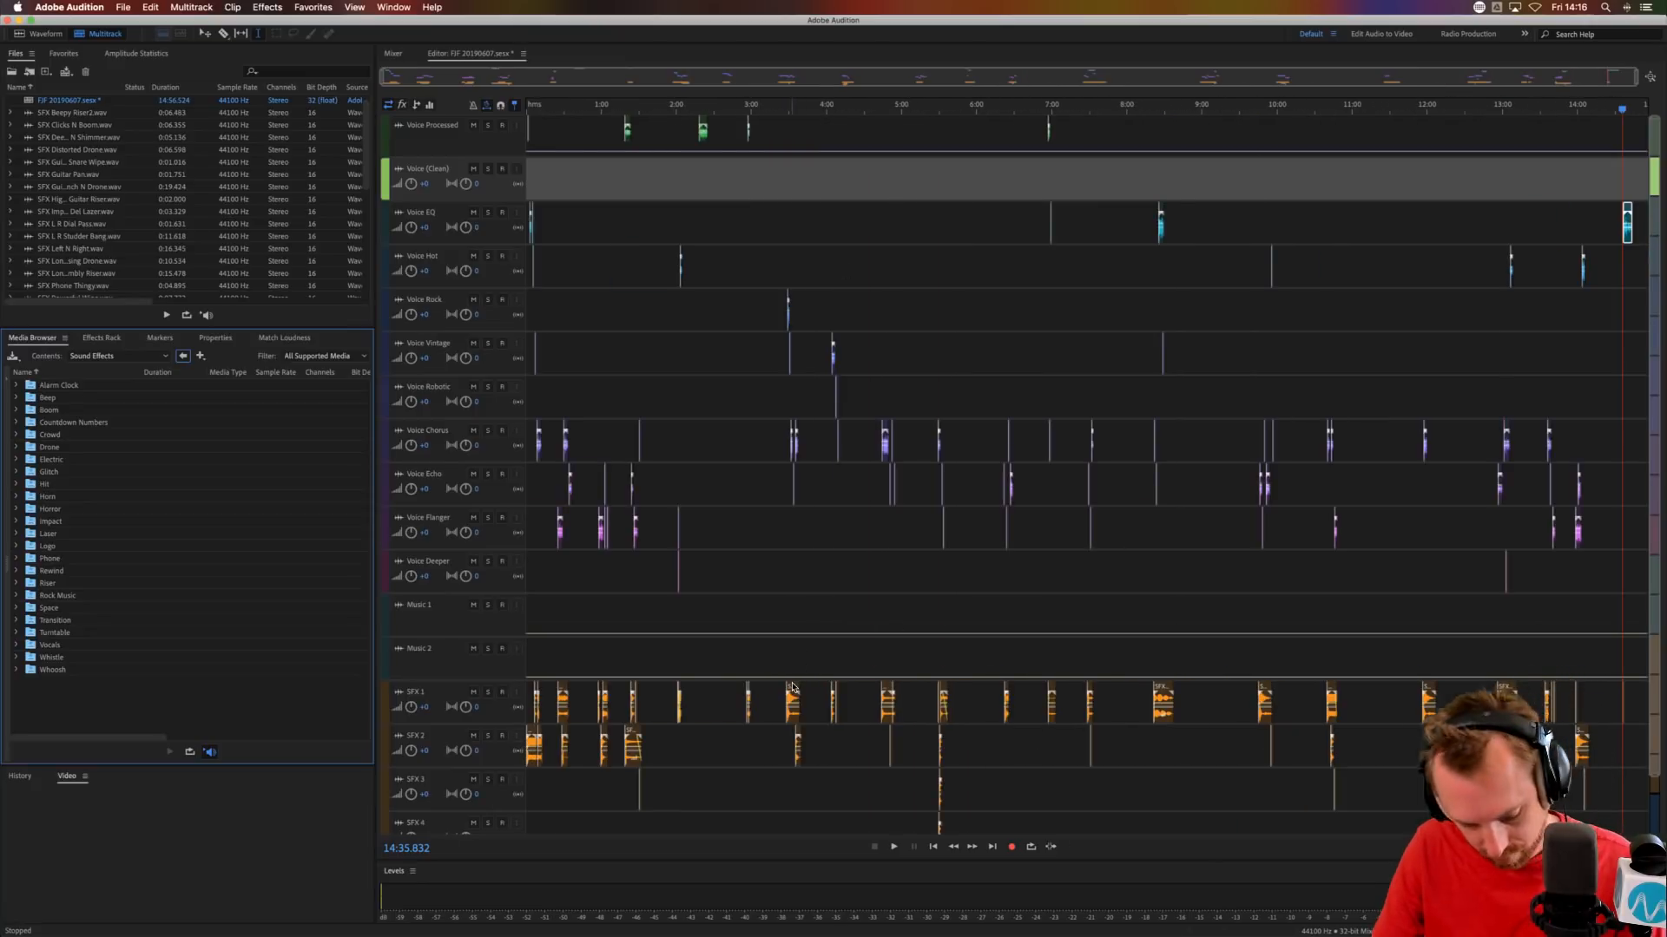
pyautogui.moveTo(792, 687); pyautogui.dragTo(1270, 691)
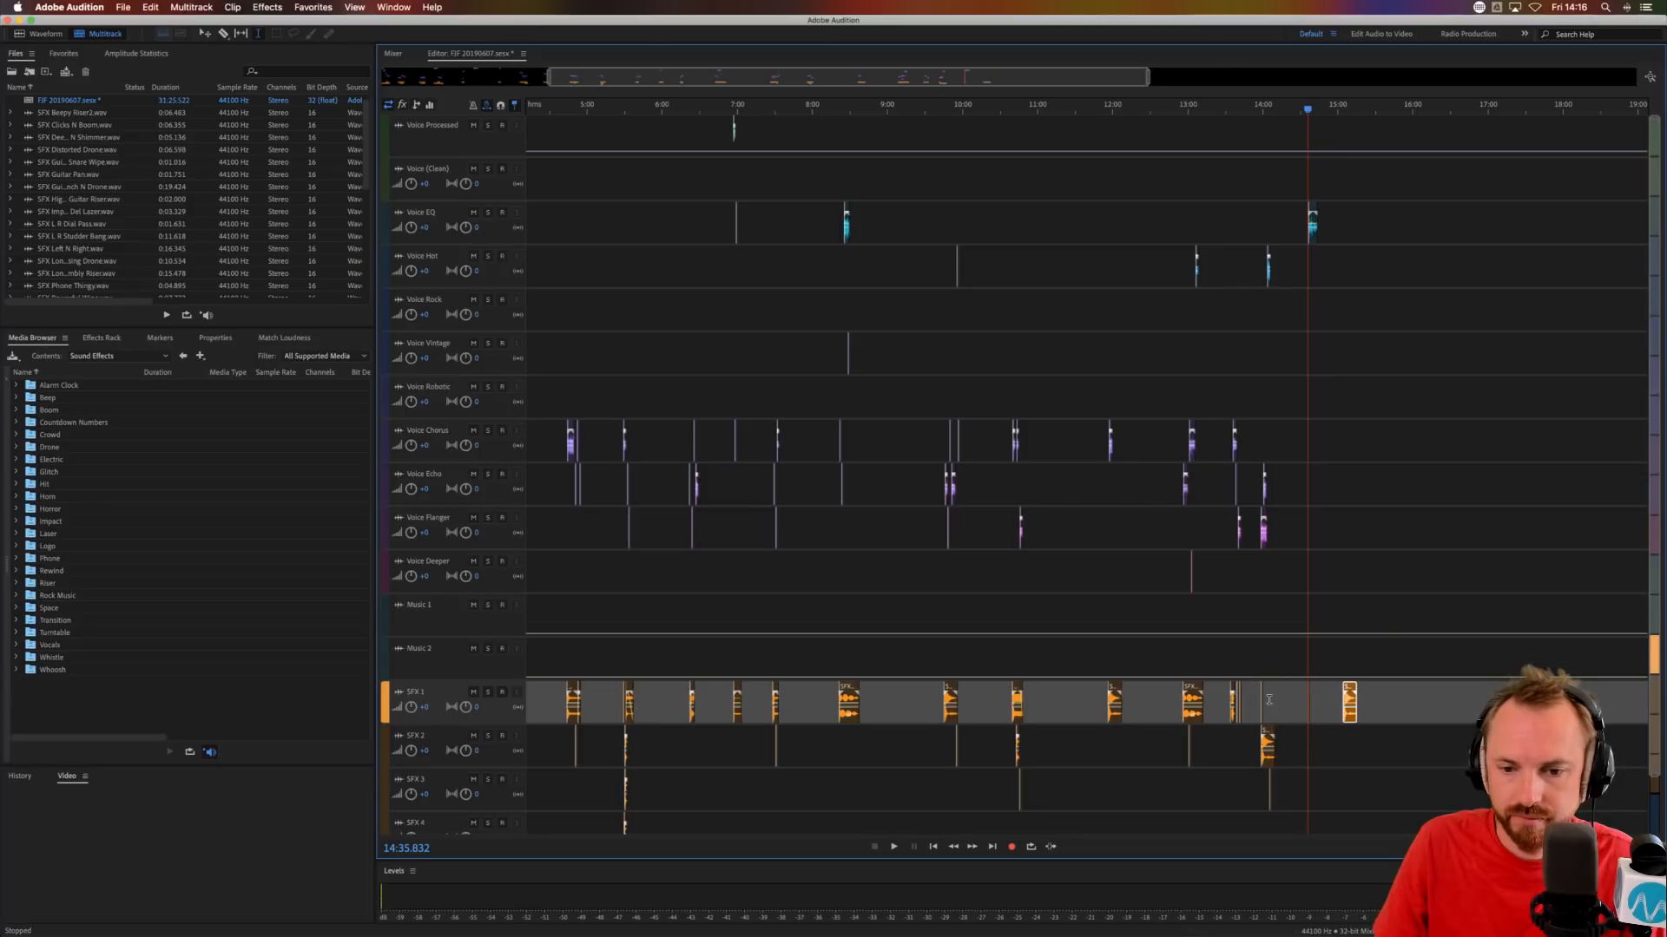
pyautogui.scroll(6, 1315, 114)
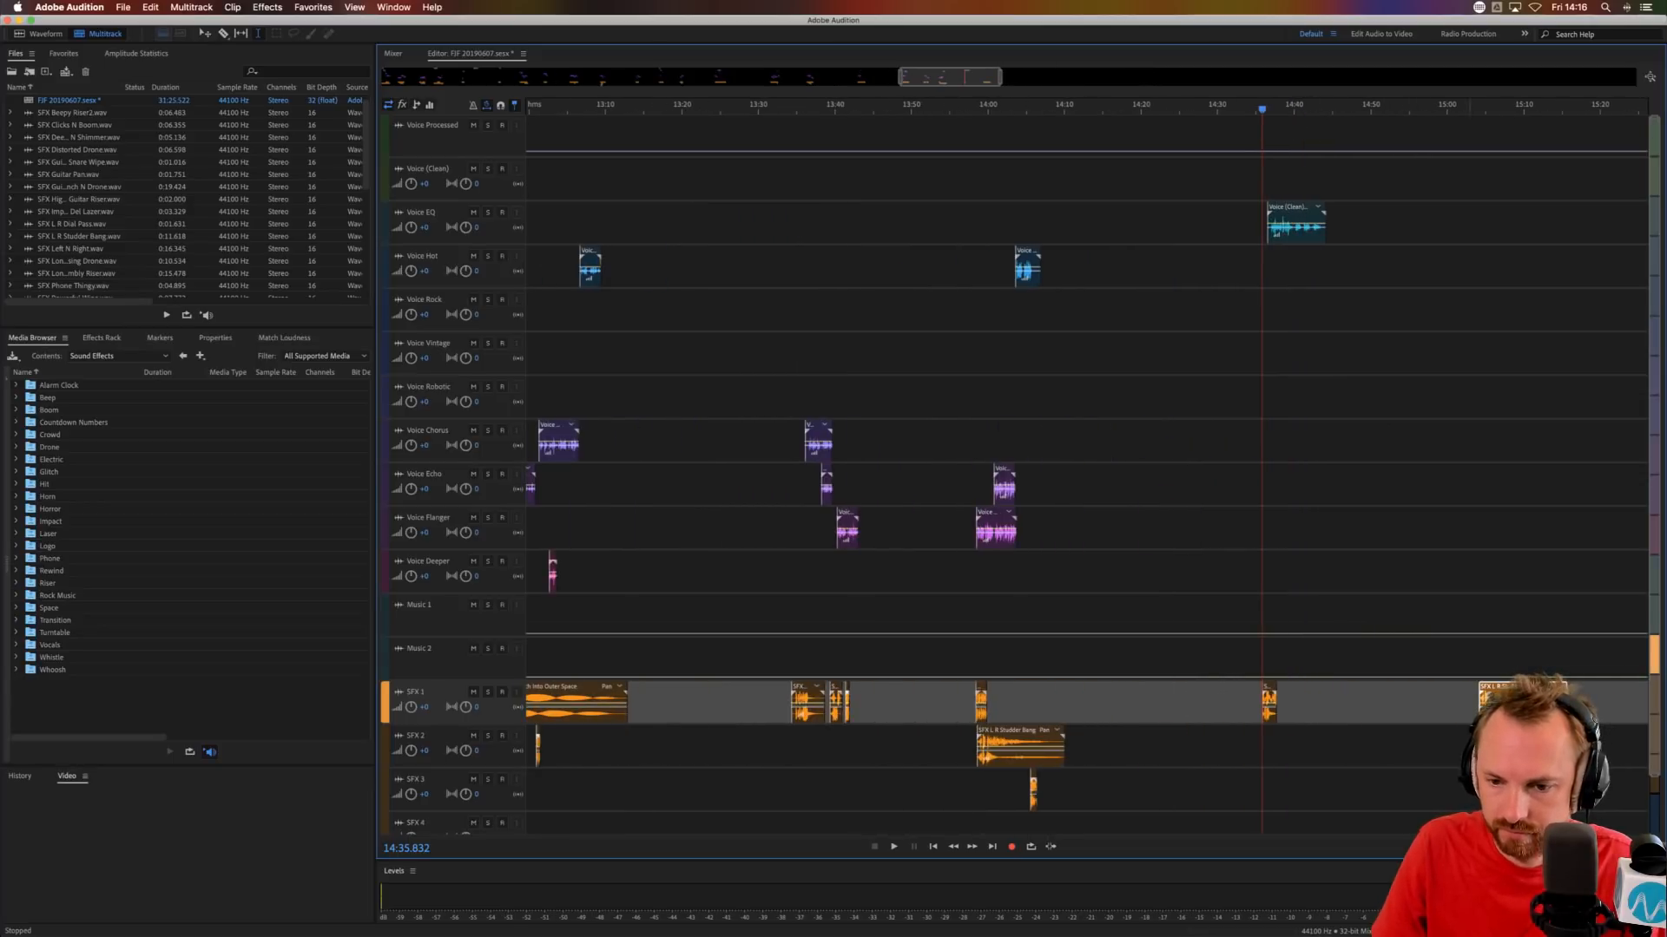
pyautogui.moveTo(1496, 686); pyautogui.dragTo(1287, 755)
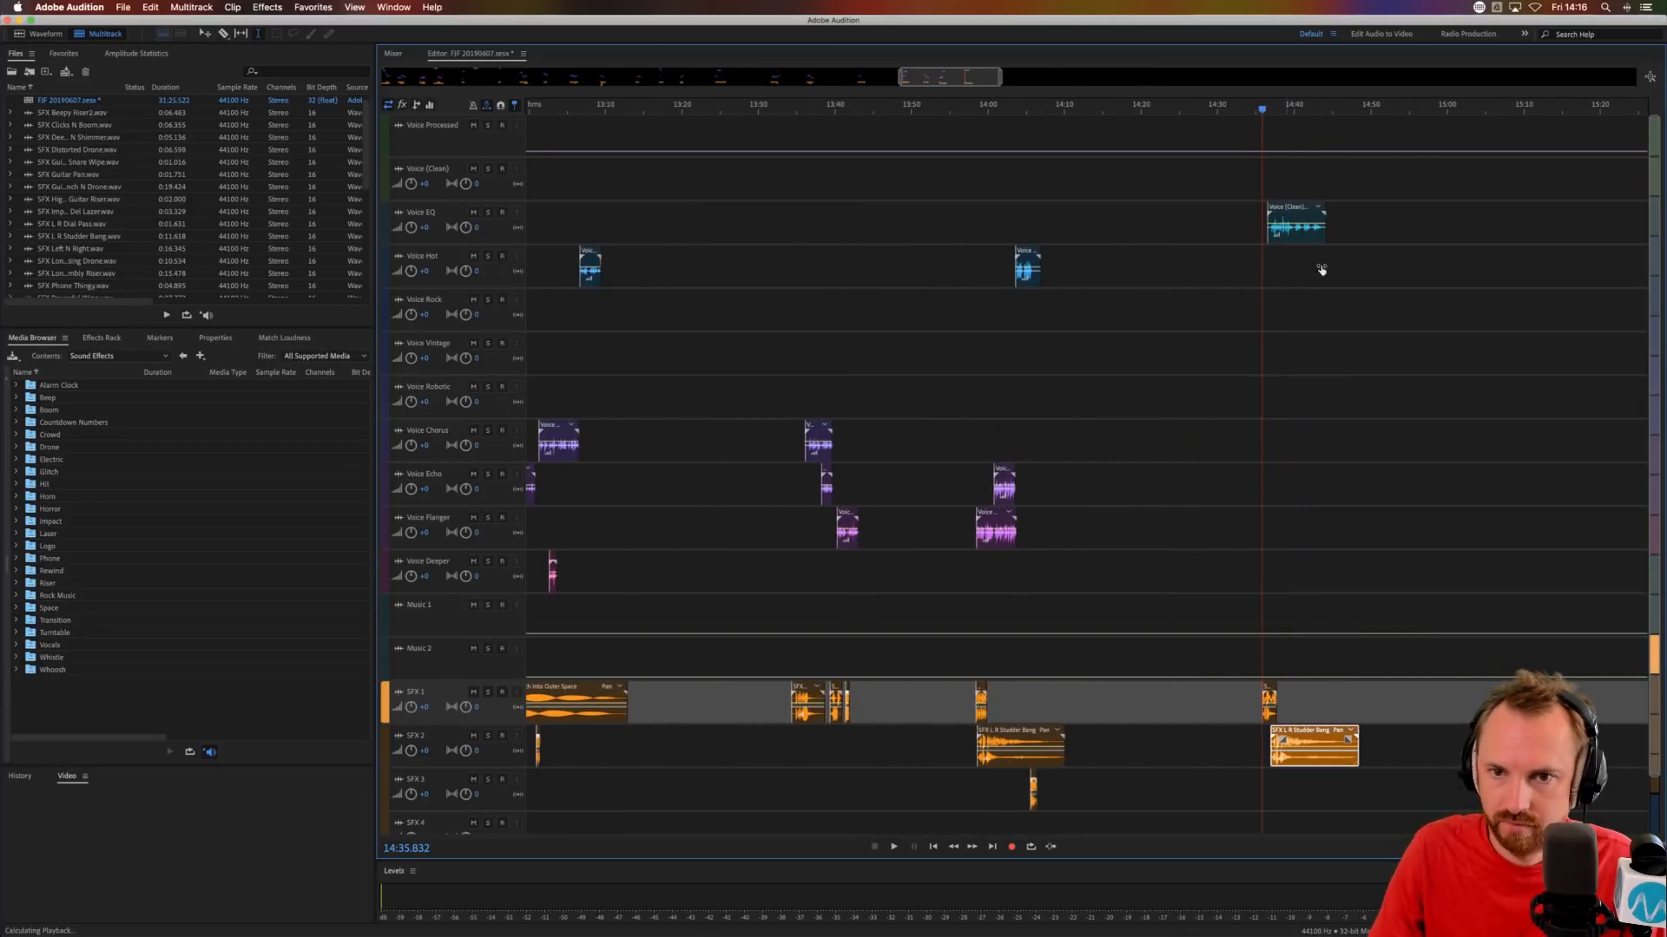
pyautogui.press('space')
pyautogui.scroll(8, 1064, 248)
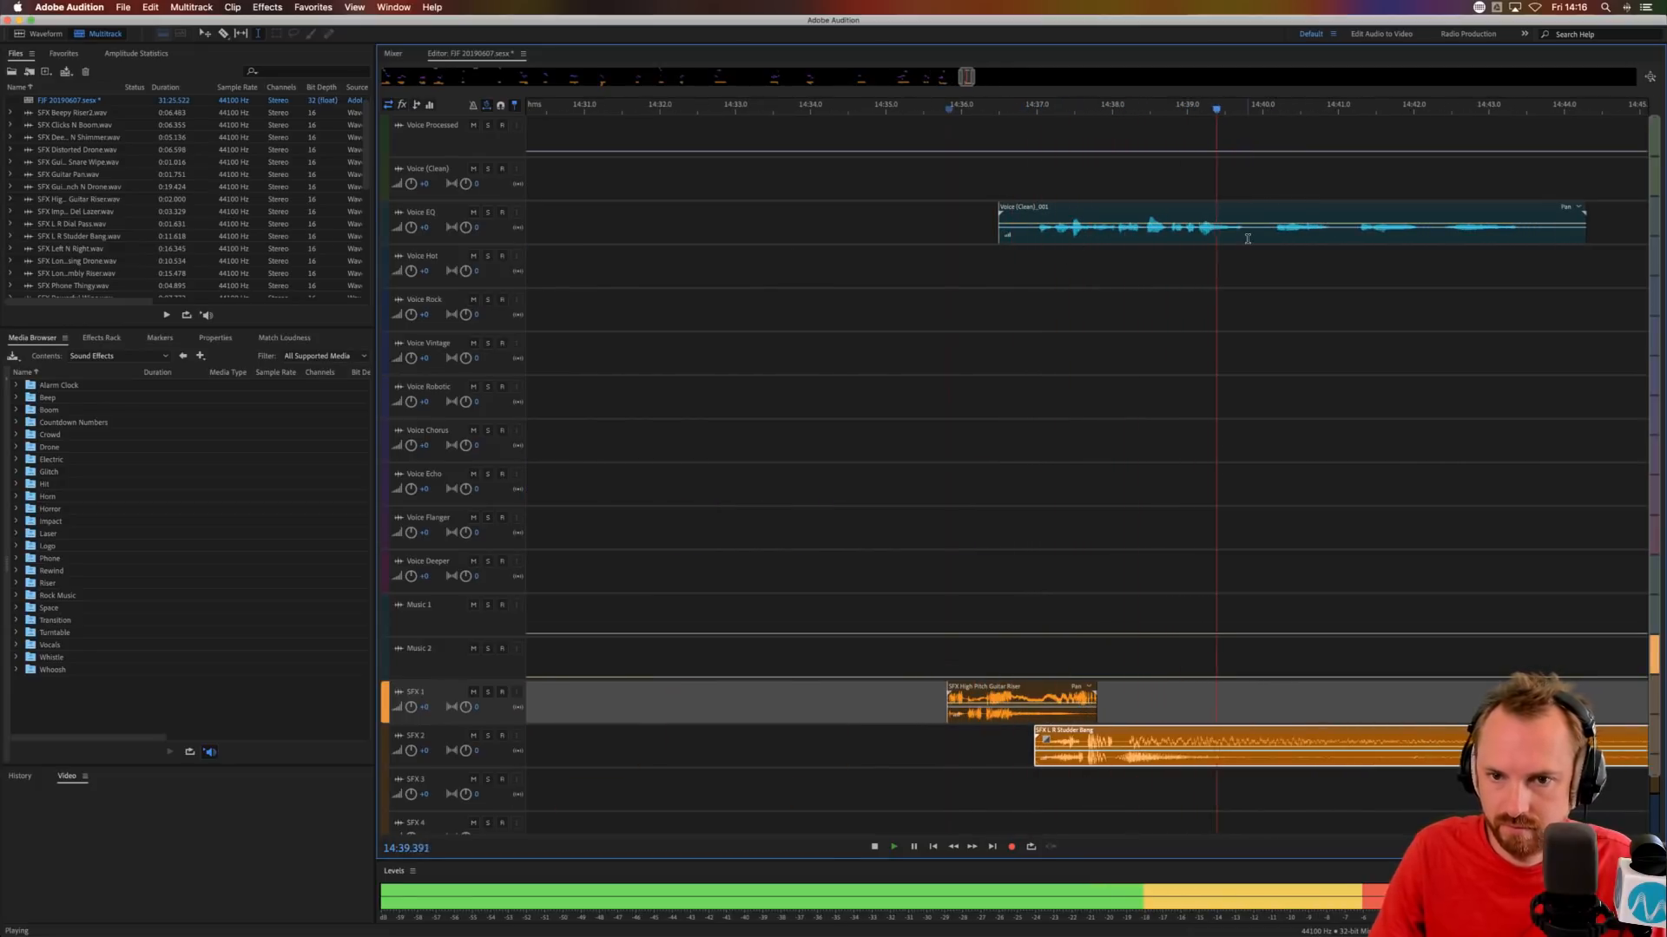
# Split the Voice EQ phrase at about 14:39.8 and move its remainder to Voice Chorus at about 14:39.5.
pyautogui.press('space')
pyautogui.moveTo(1248, 238); pyautogui.dragTo(1267, 443)
pyautogui.press('Delete')
pyautogui.click(1287, 271)
pyautogui.click(1185, 444)
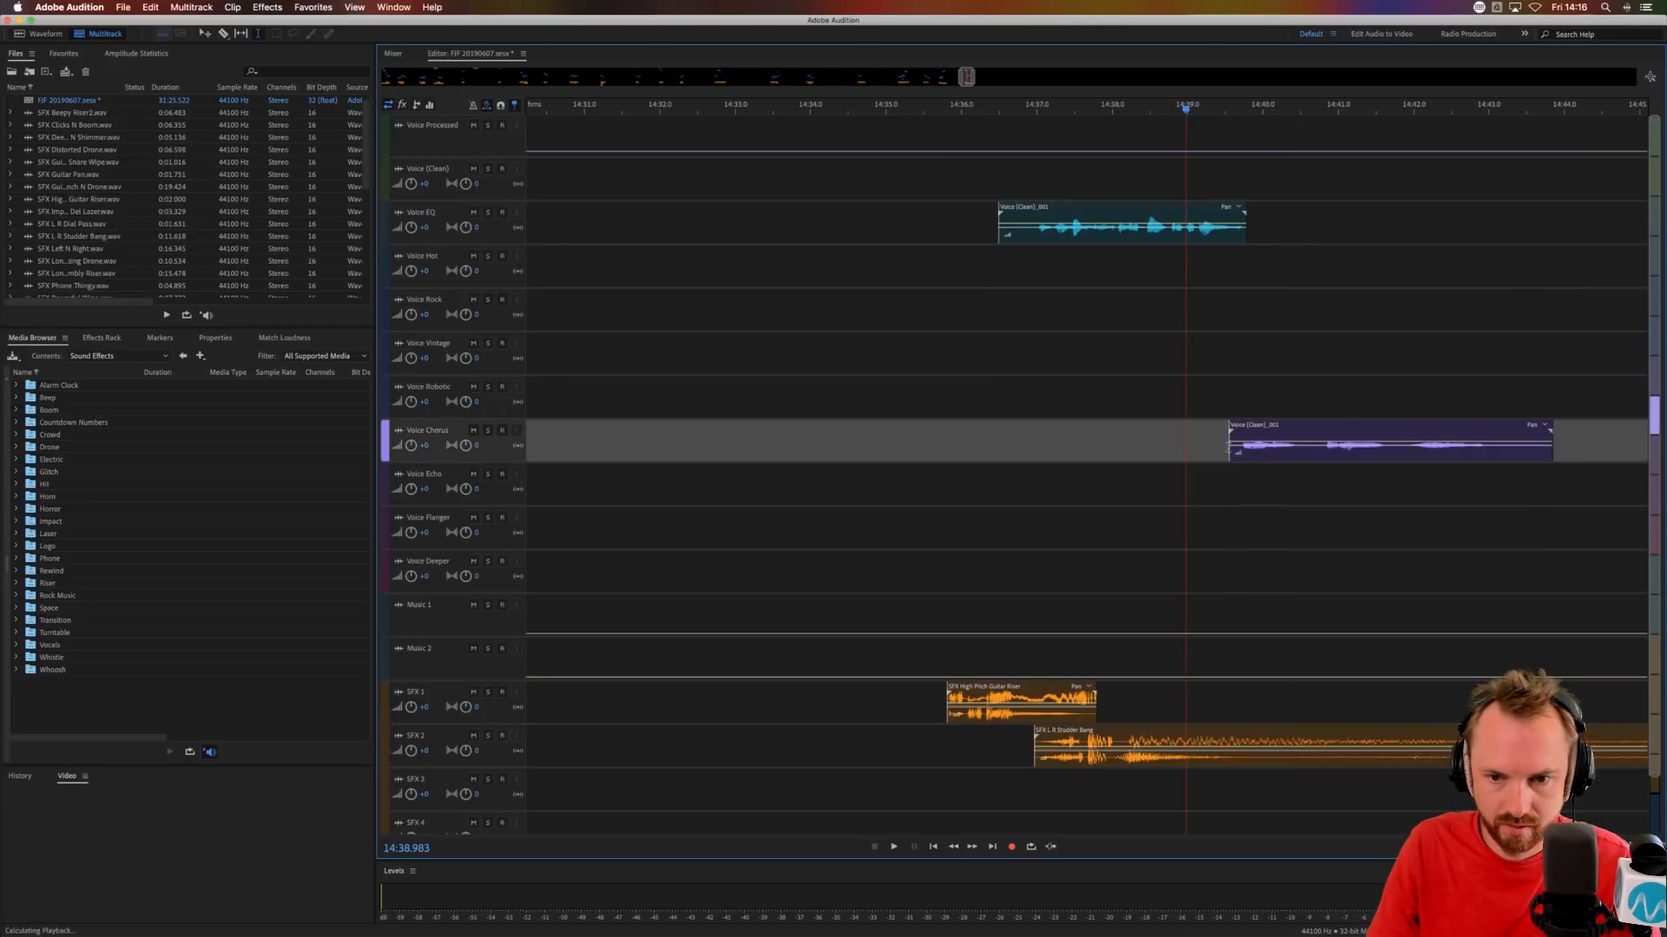
# Copy the Voice Chorus phrase onto Voice Echo at about 14:39.6 and audition the layered voices.
pyautogui.moveTo(1267, 421); pyautogui.dragTo(1271, 464)
pyautogui.press('space')
pyautogui.press('space')
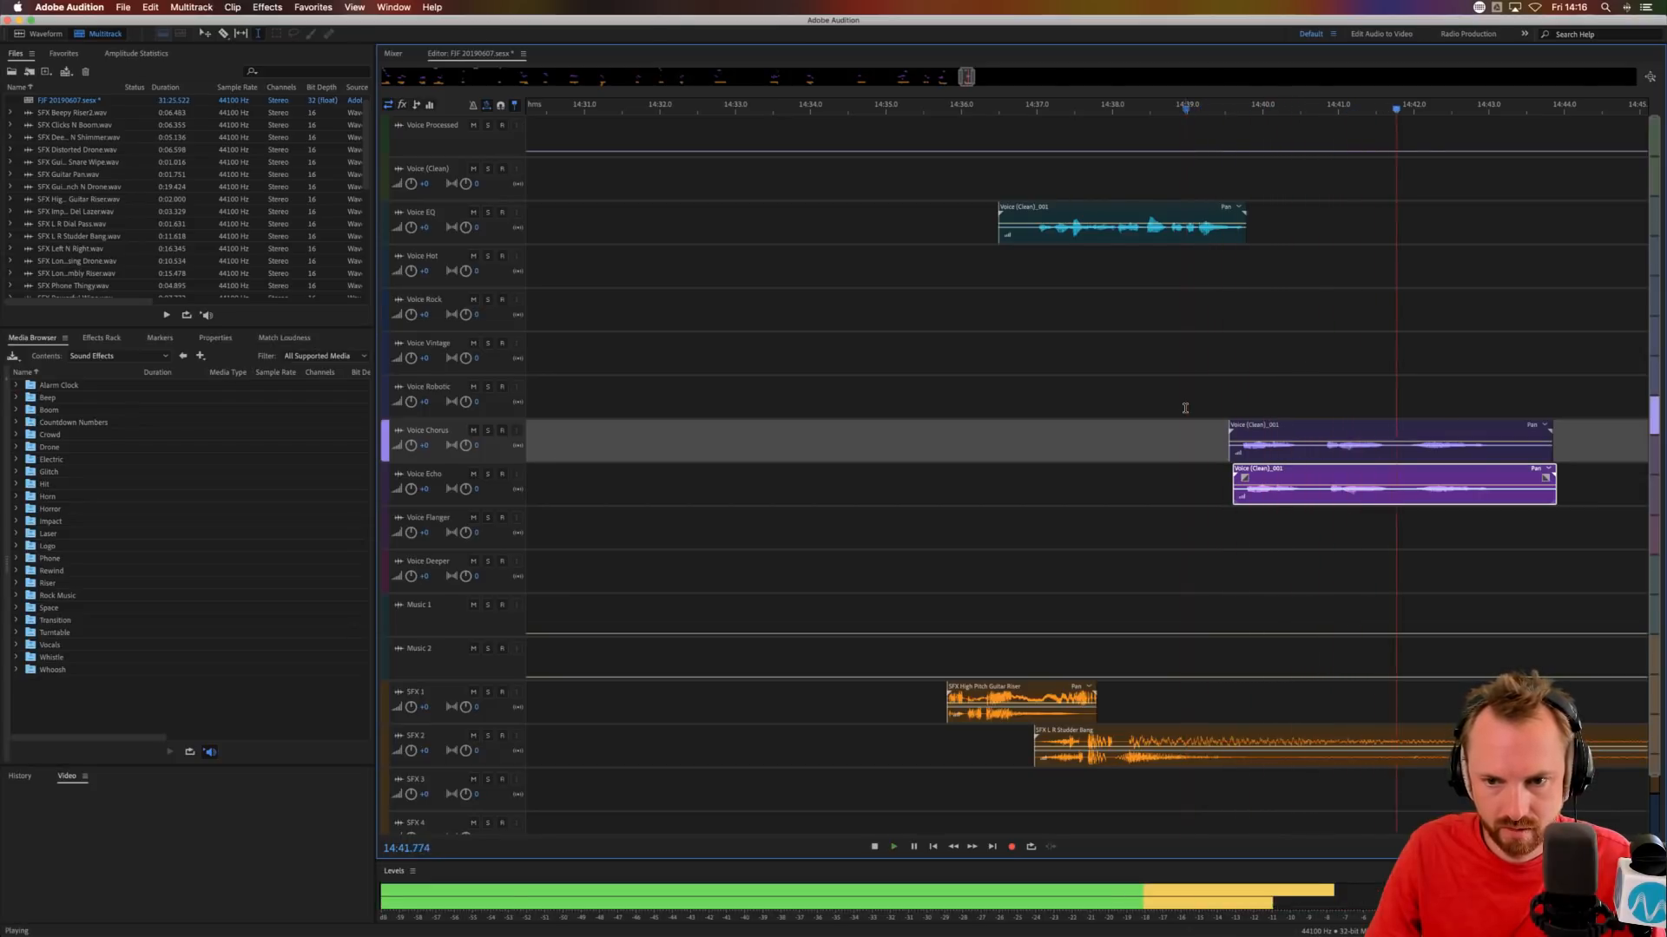
pyautogui.press('space')
# Preview the Turntable scratch effects in the sound effects library and place SFX Pow Phraser on SFX 3 at about 14:43.
pyautogui.doubleClick(49, 645)
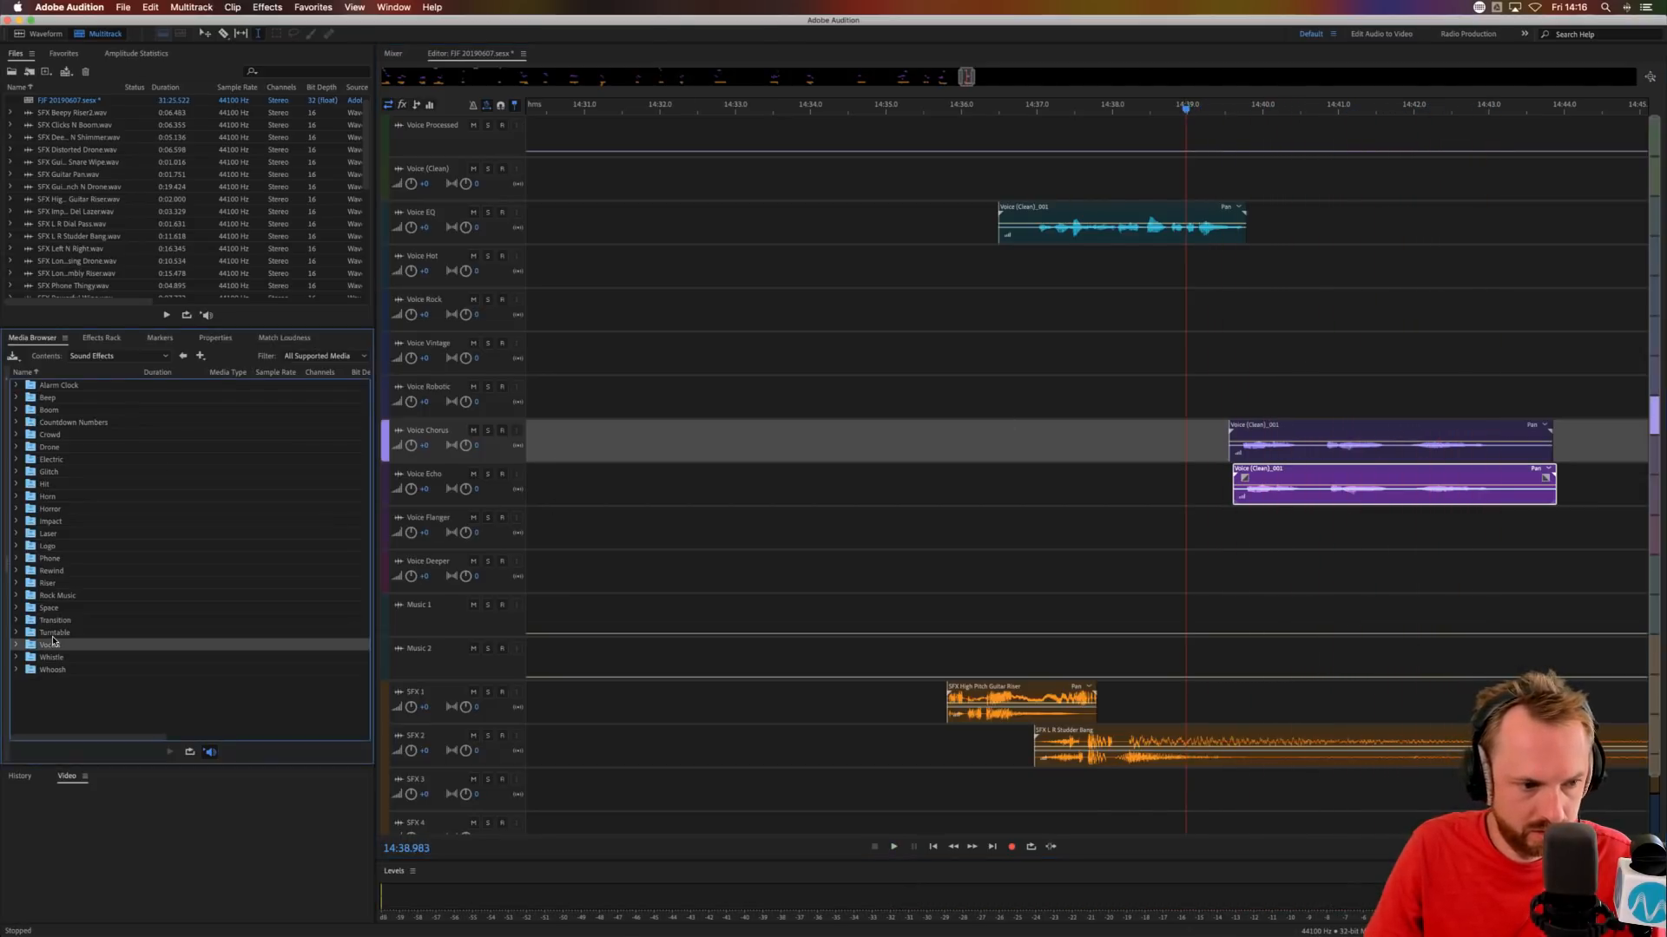
pyautogui.click(183, 357)
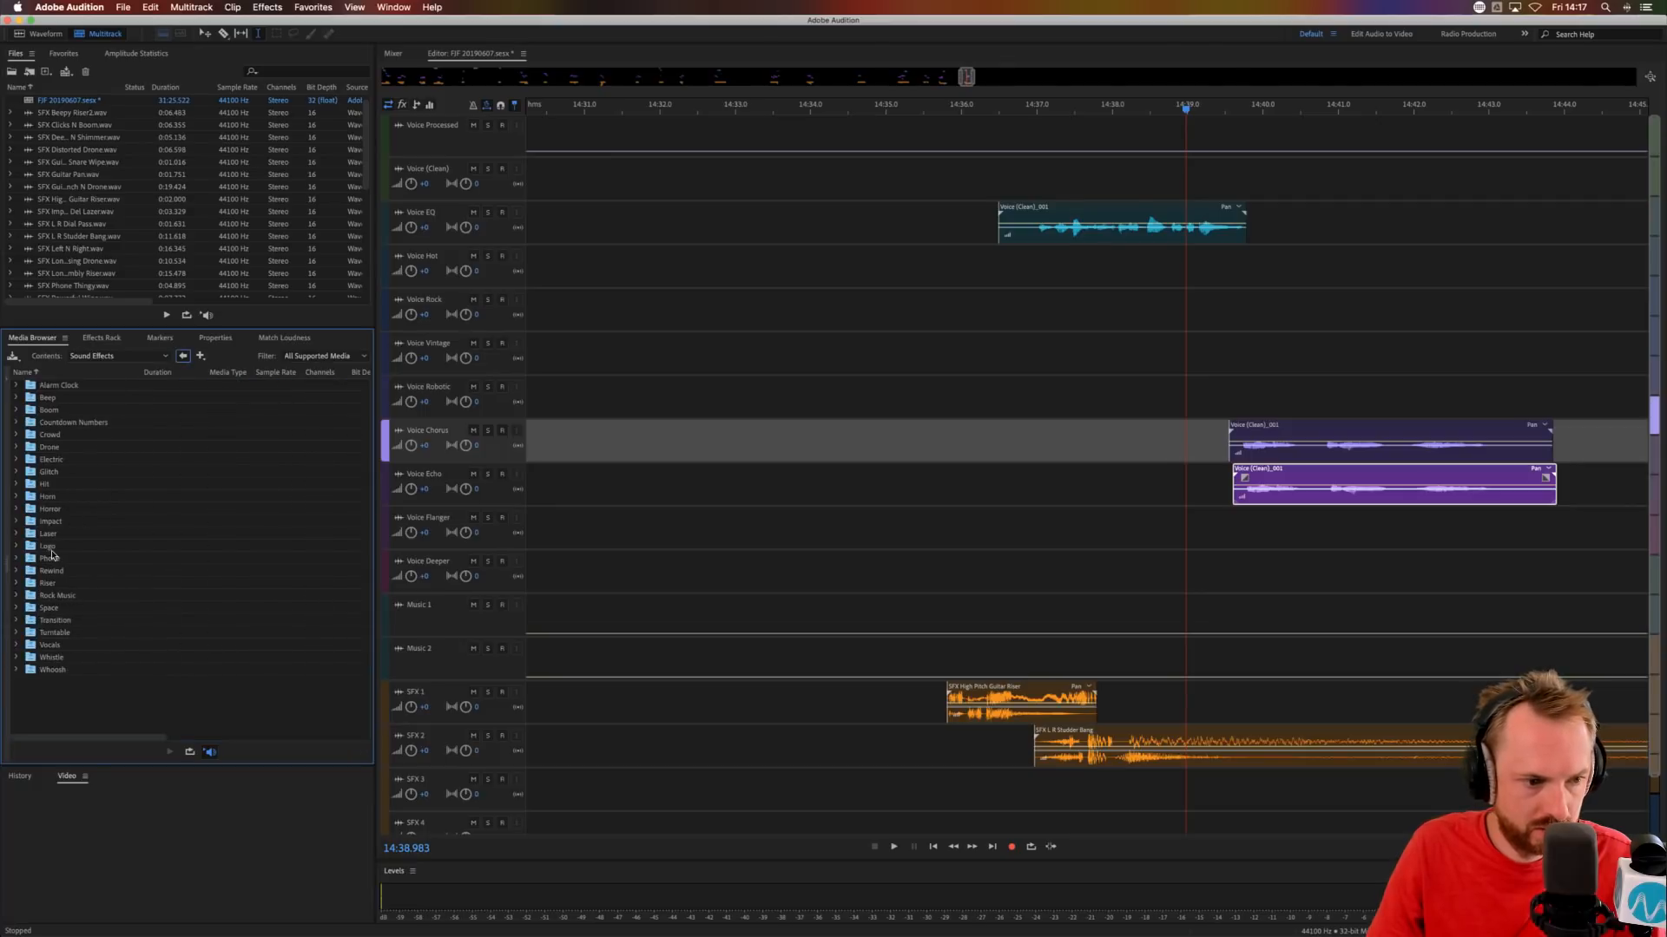
pyautogui.doubleClick(63, 630)
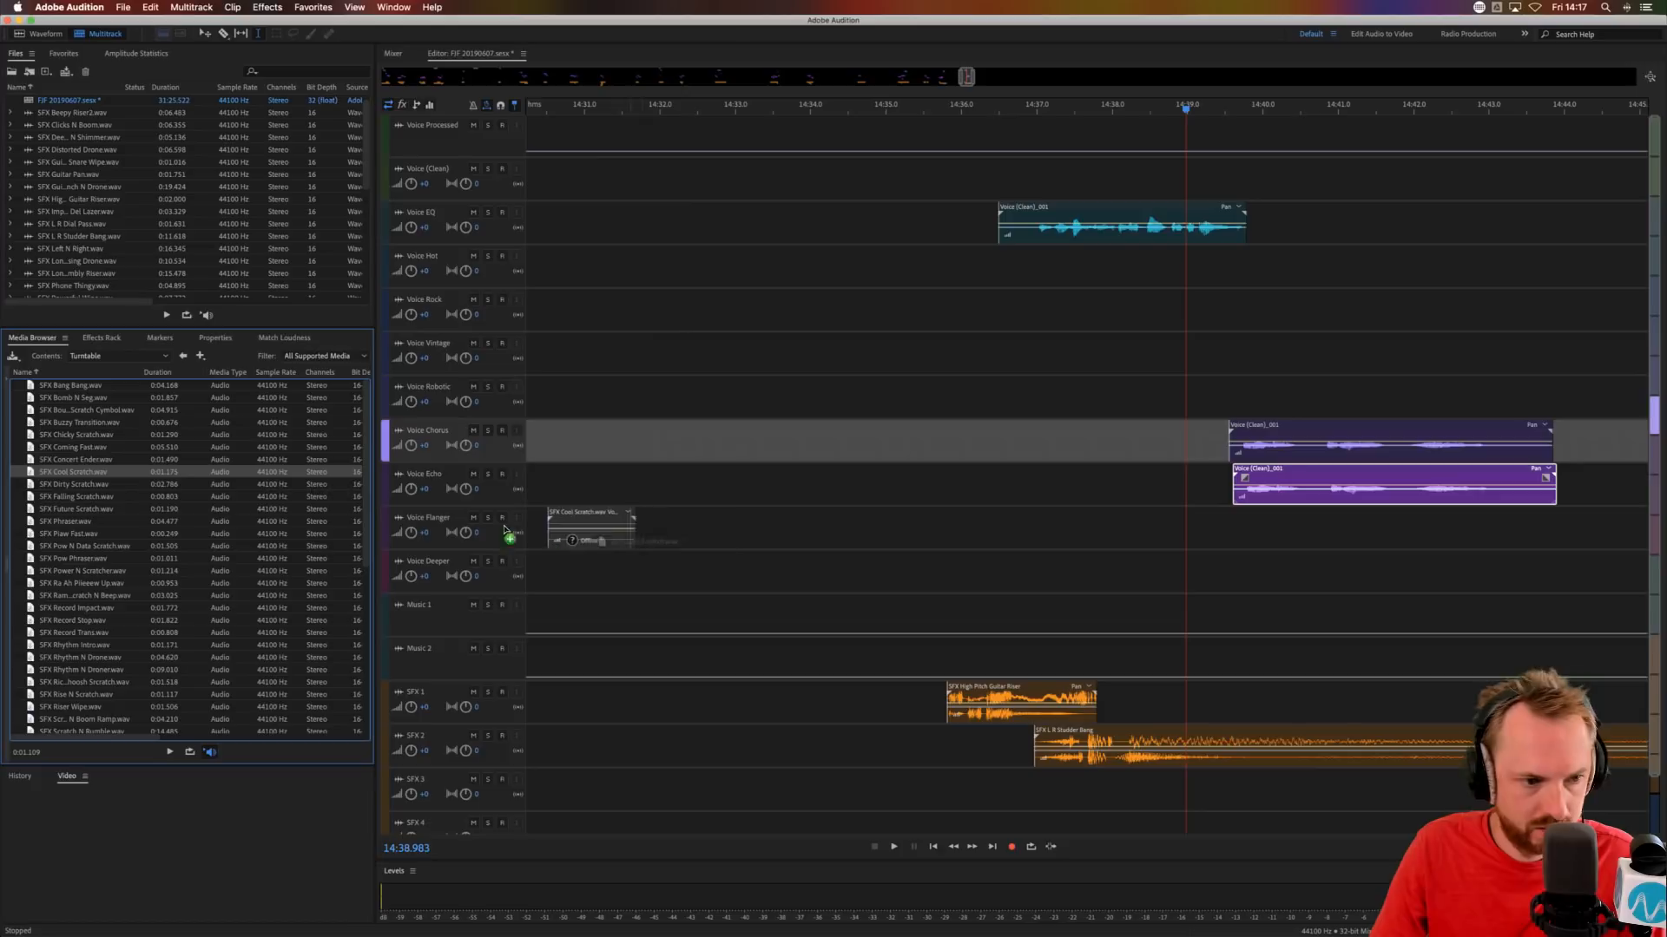
pyautogui.click(63, 521)
pyautogui.click(73, 537)
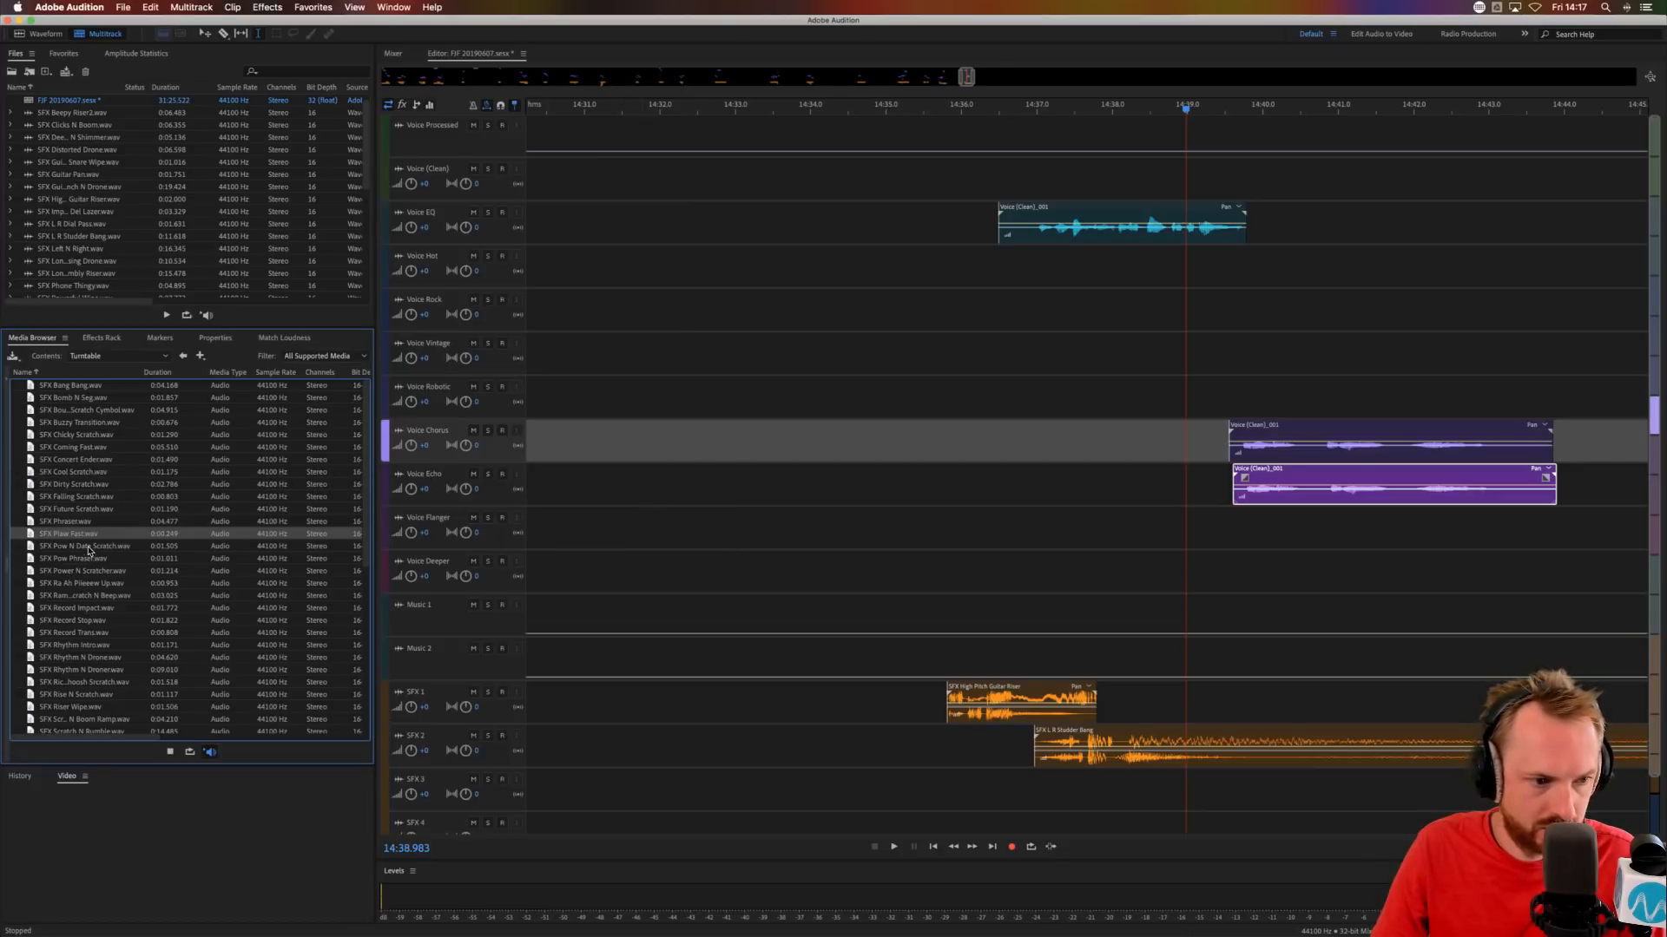
pyautogui.click(71, 548)
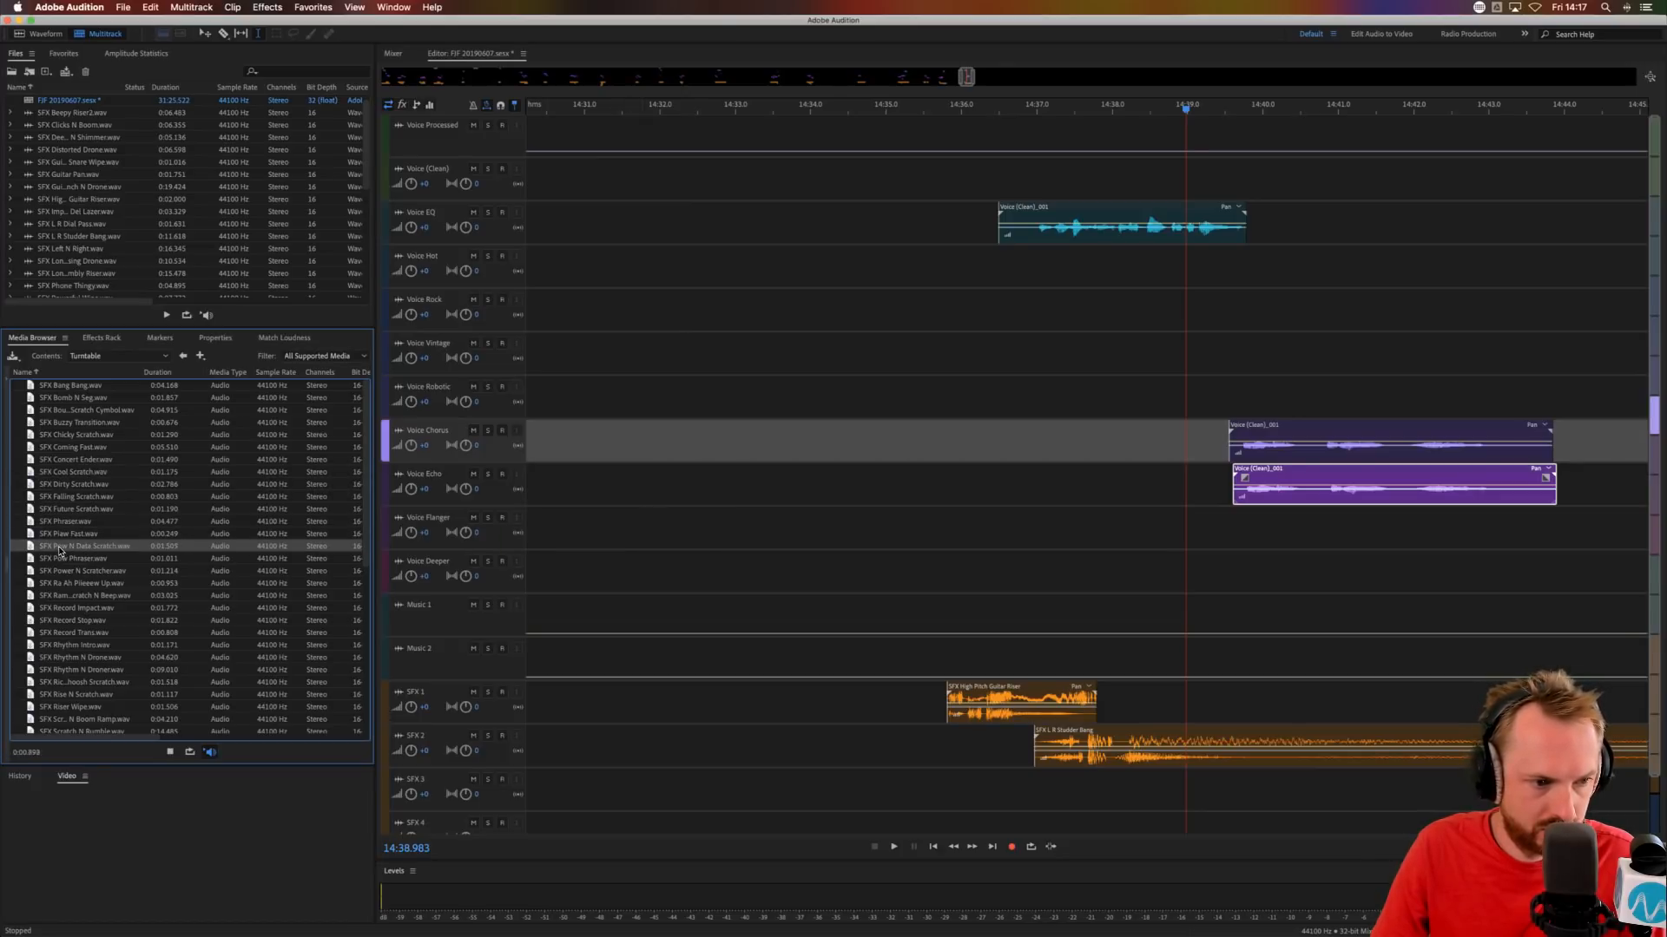
pyautogui.click(52, 559)
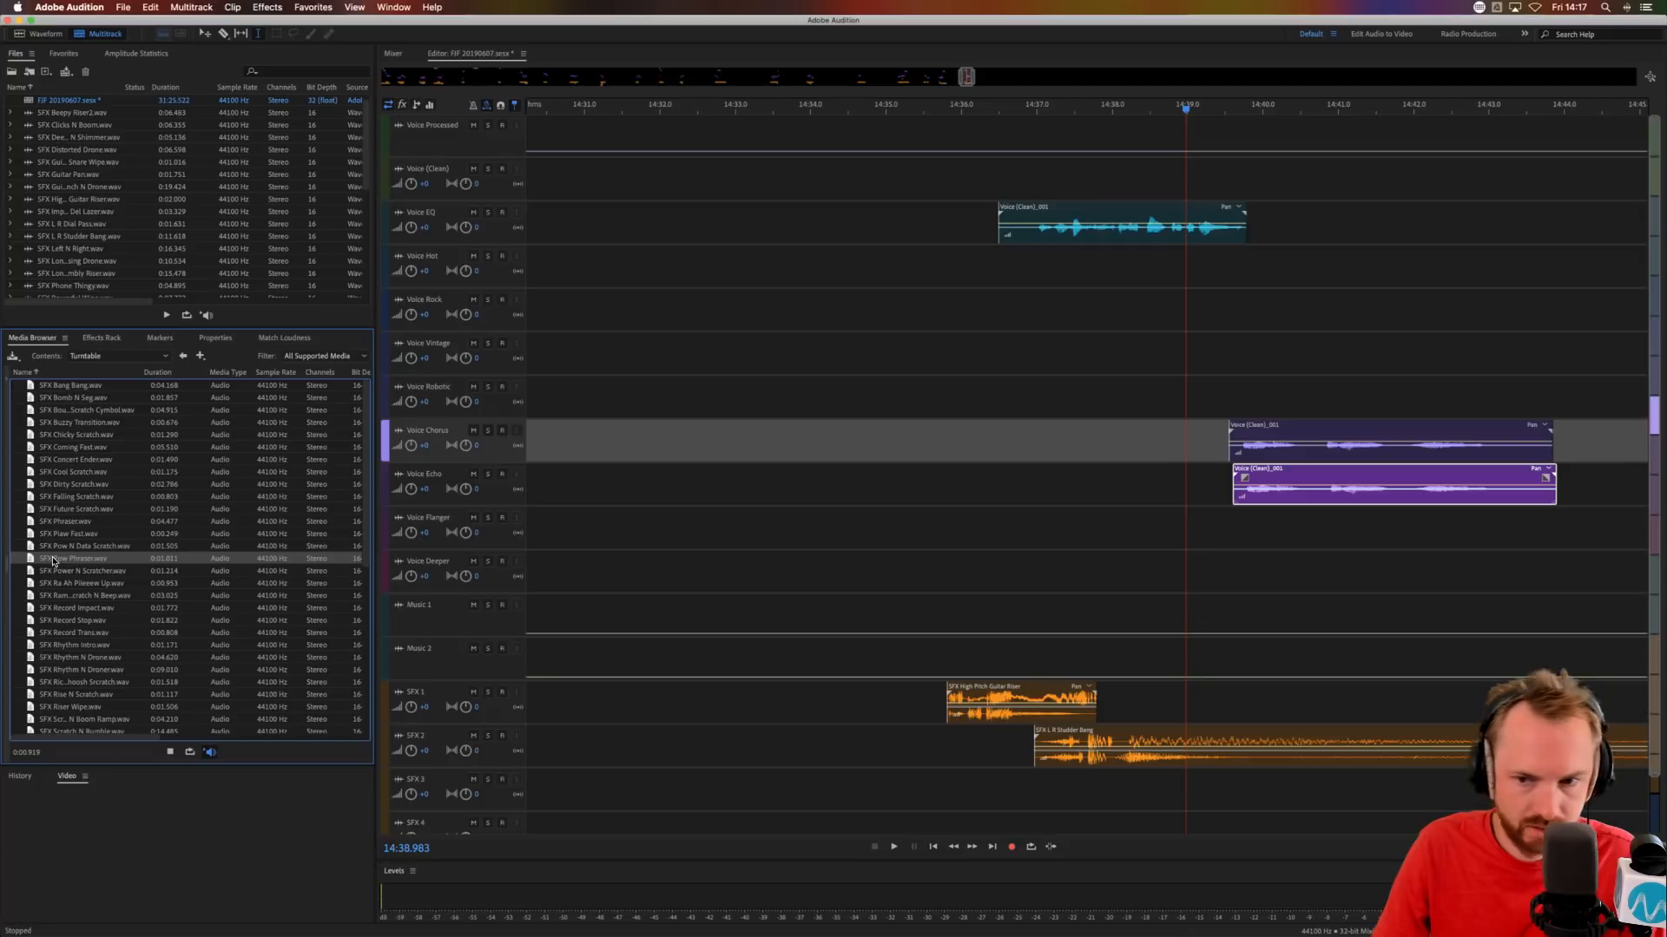
pyautogui.moveTo(52, 561); pyautogui.dragTo(1469, 797)
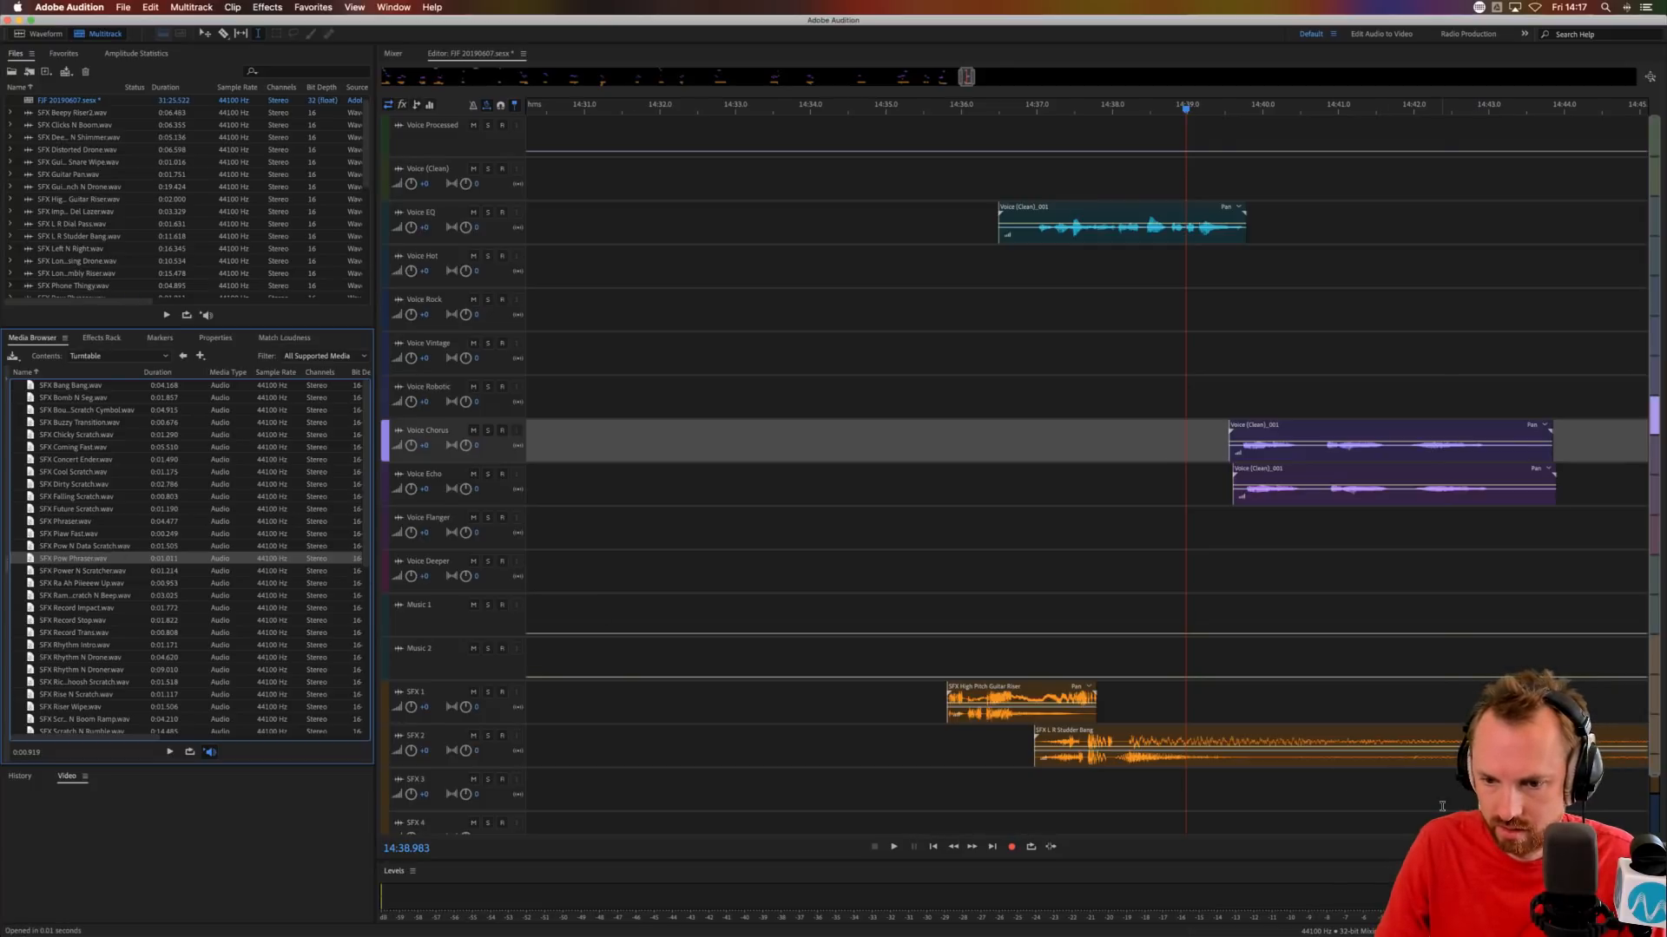
# Audition the end of the layered chorus and echo voice phrase with the new turntable effect from about 14:42.4.
pyautogui.click(1442, 807)
pyautogui.press('space')
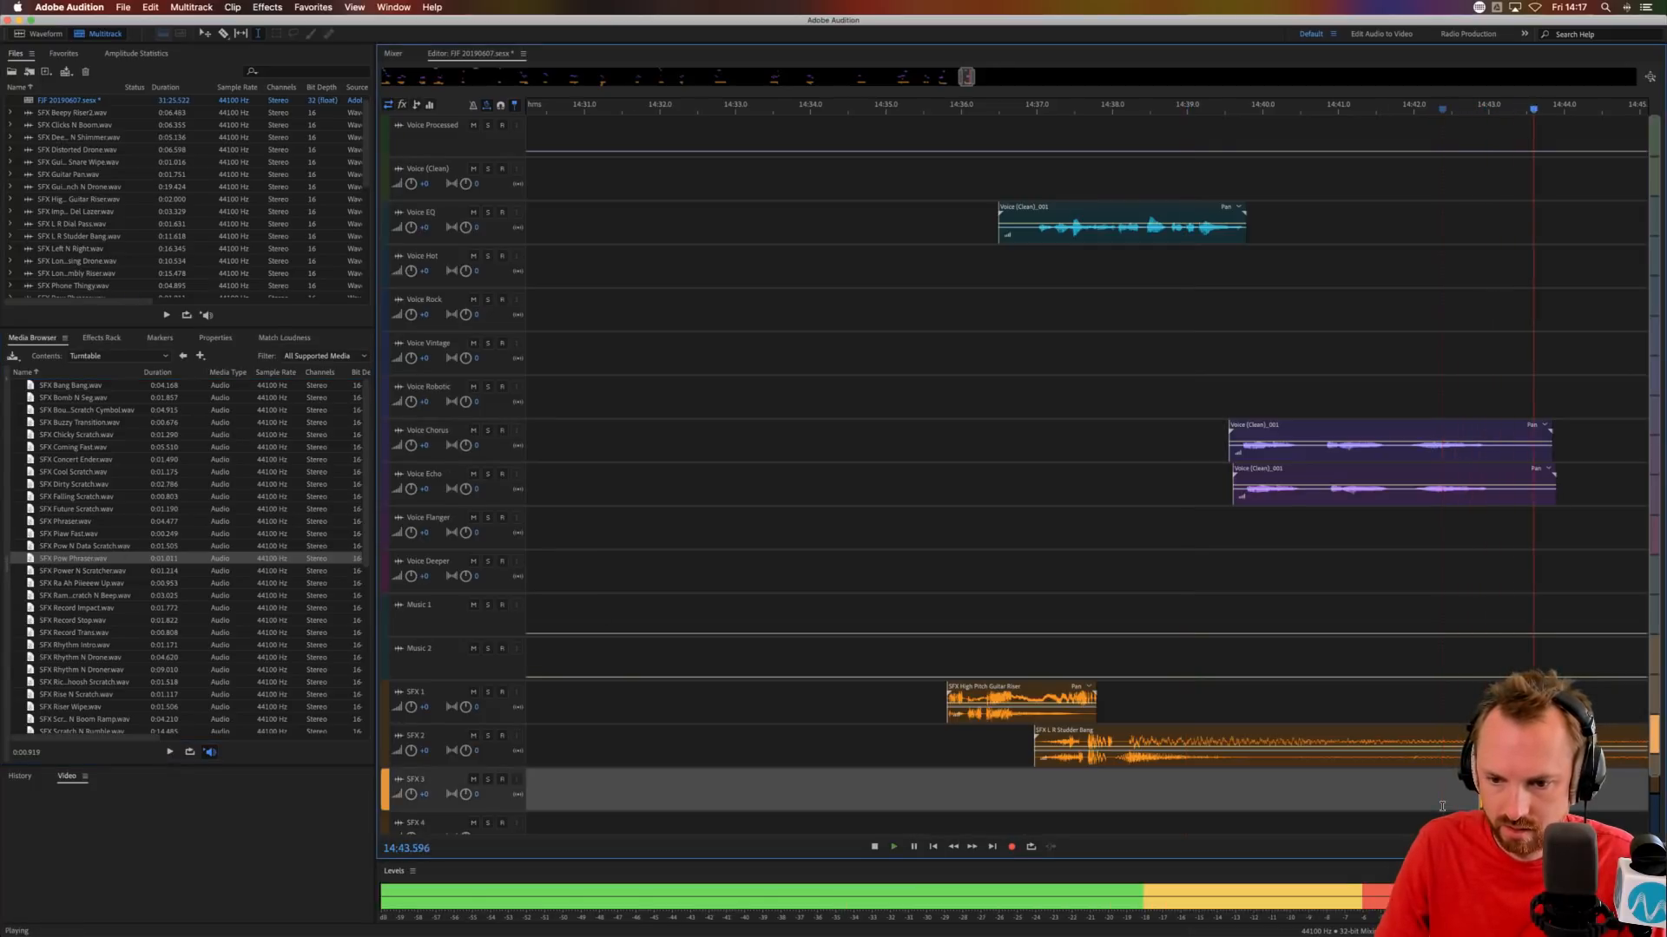
pyautogui.press('space')
# Show the full length of the session and save it, answering the question about copying media files to the session folder.
pyautogui.scroll(-10, 1146, 106)
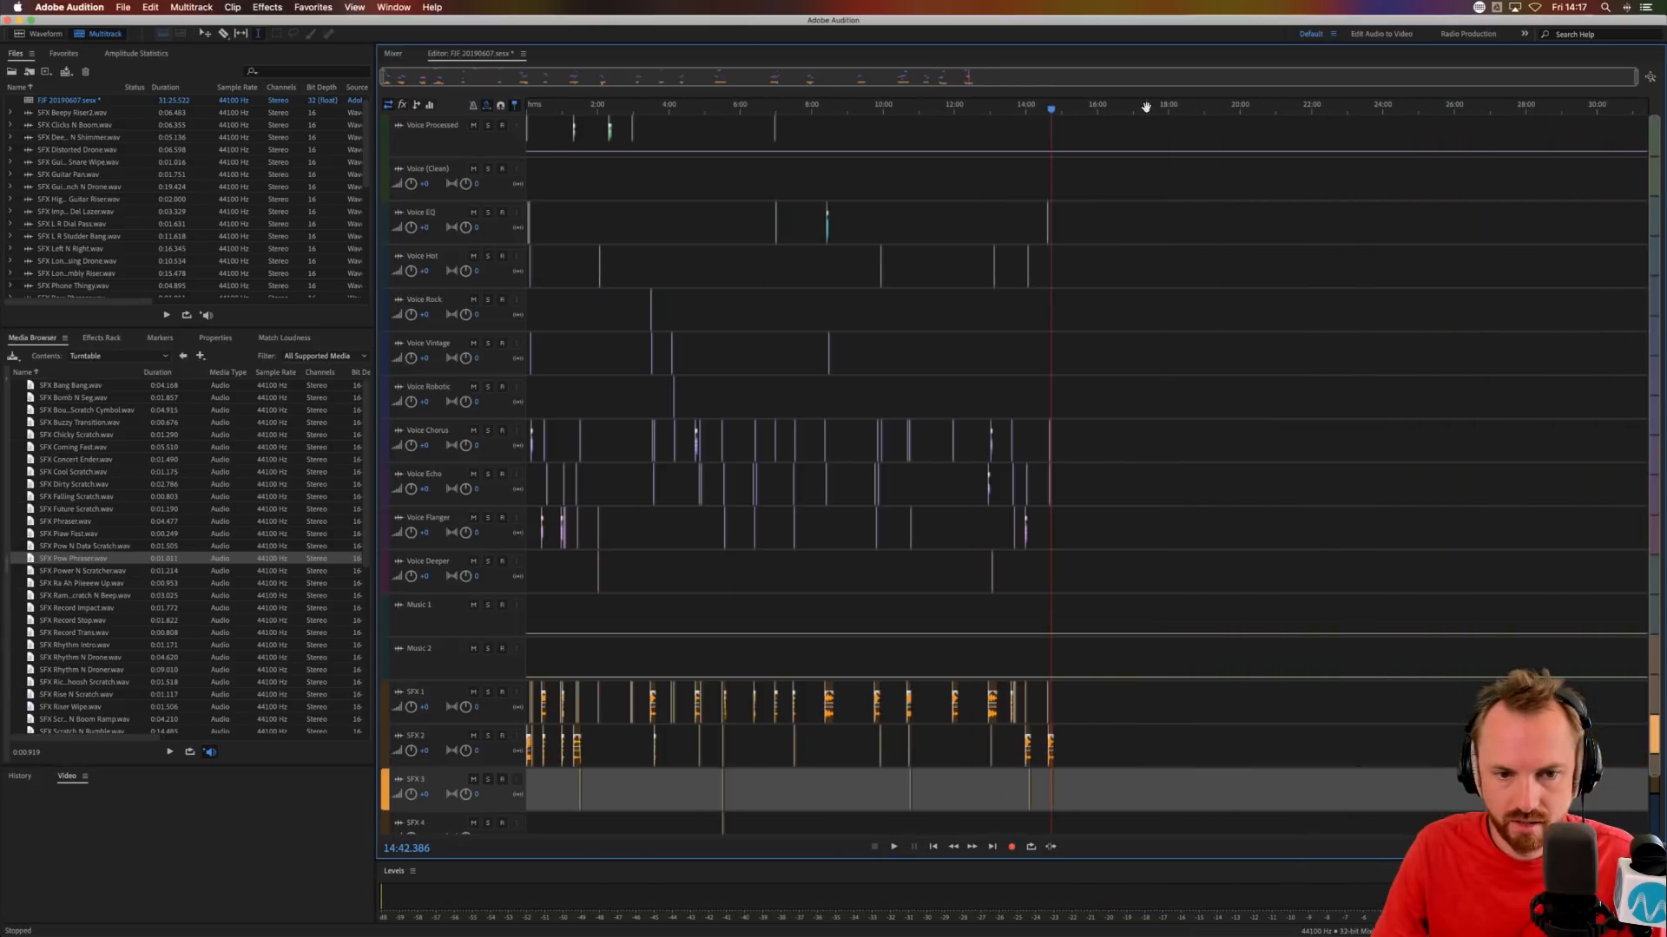
pyautogui.click(657, 240)
pyautogui.press('super+backslash')
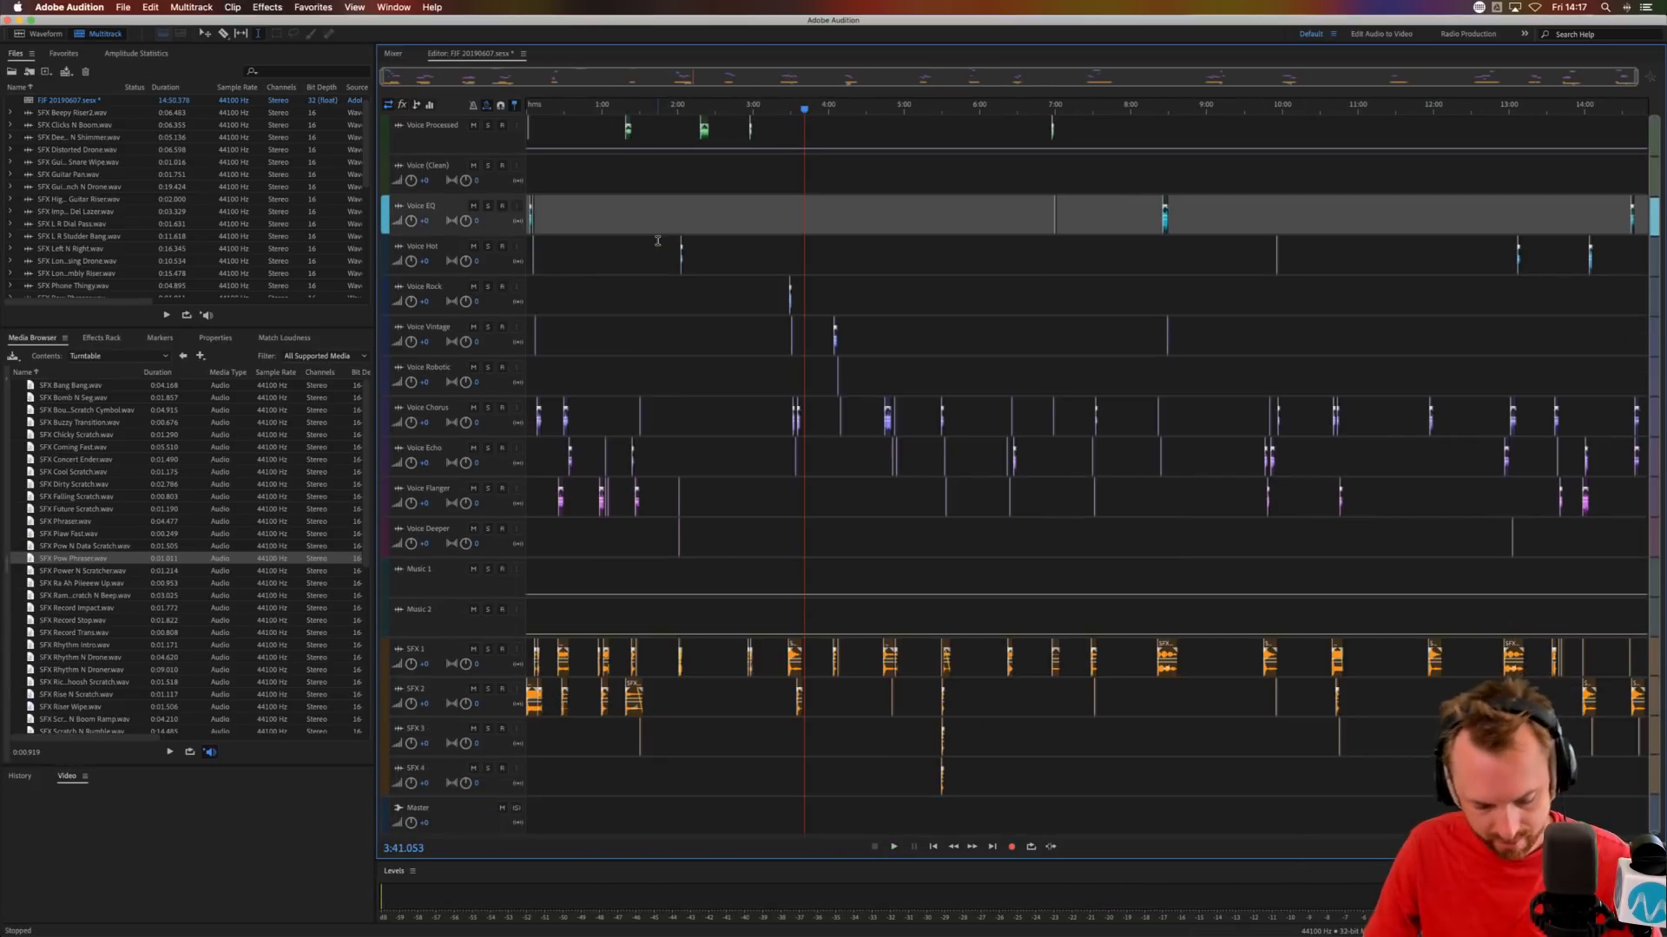
pyautogui.press('super+s')
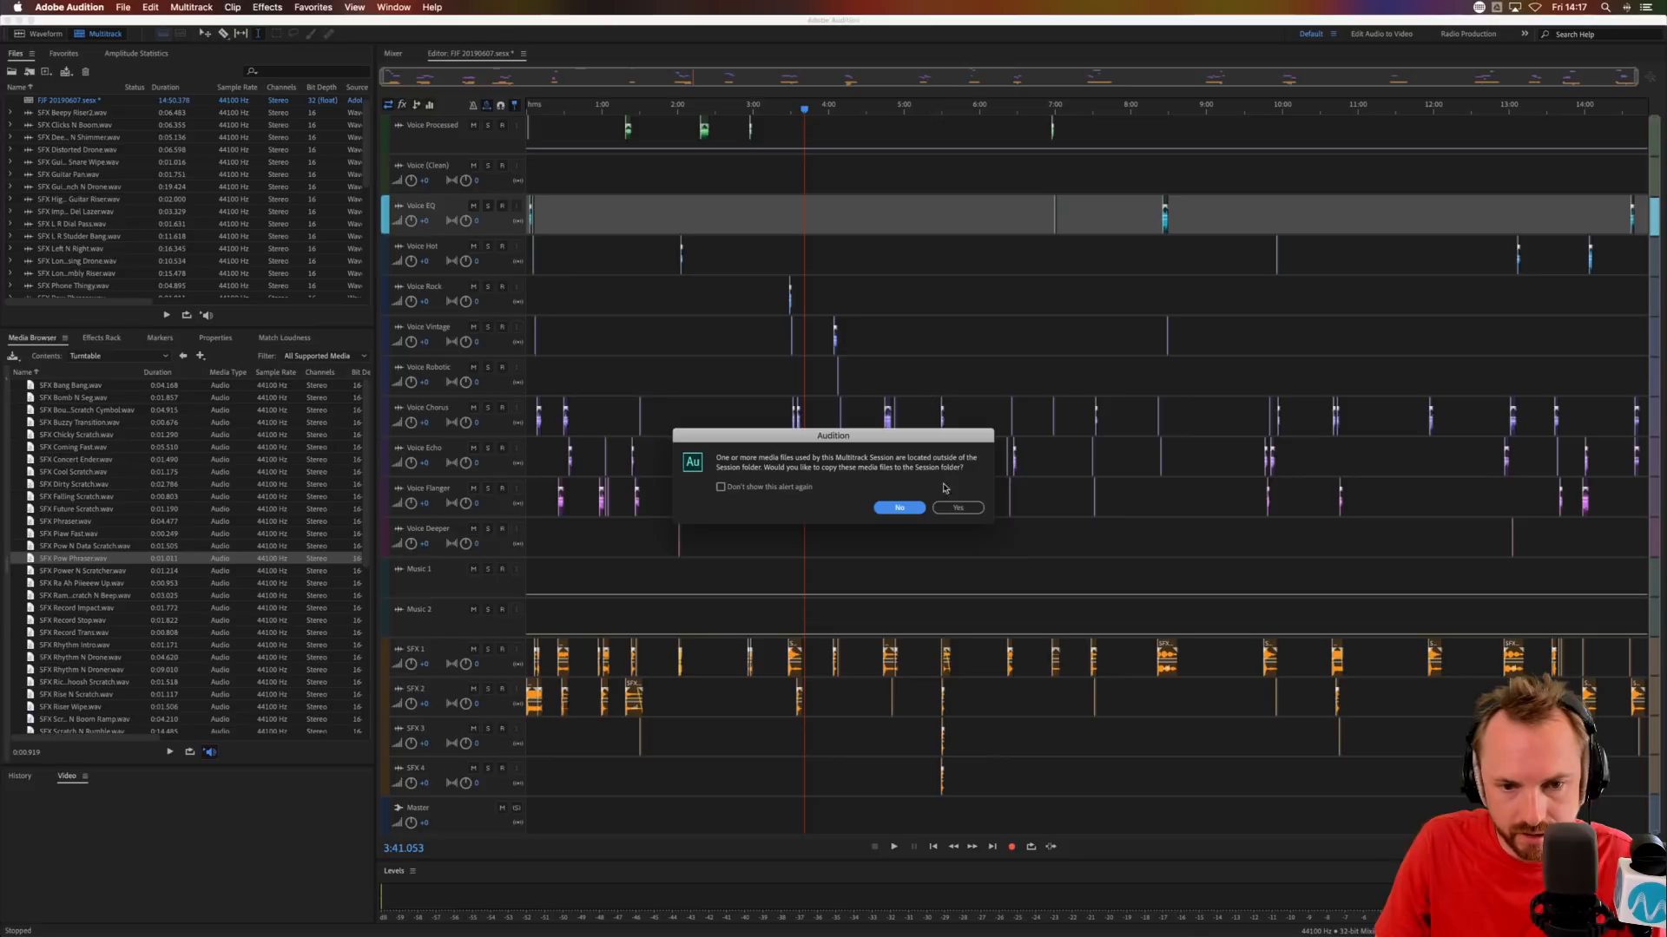
pyautogui.click(969, 512)
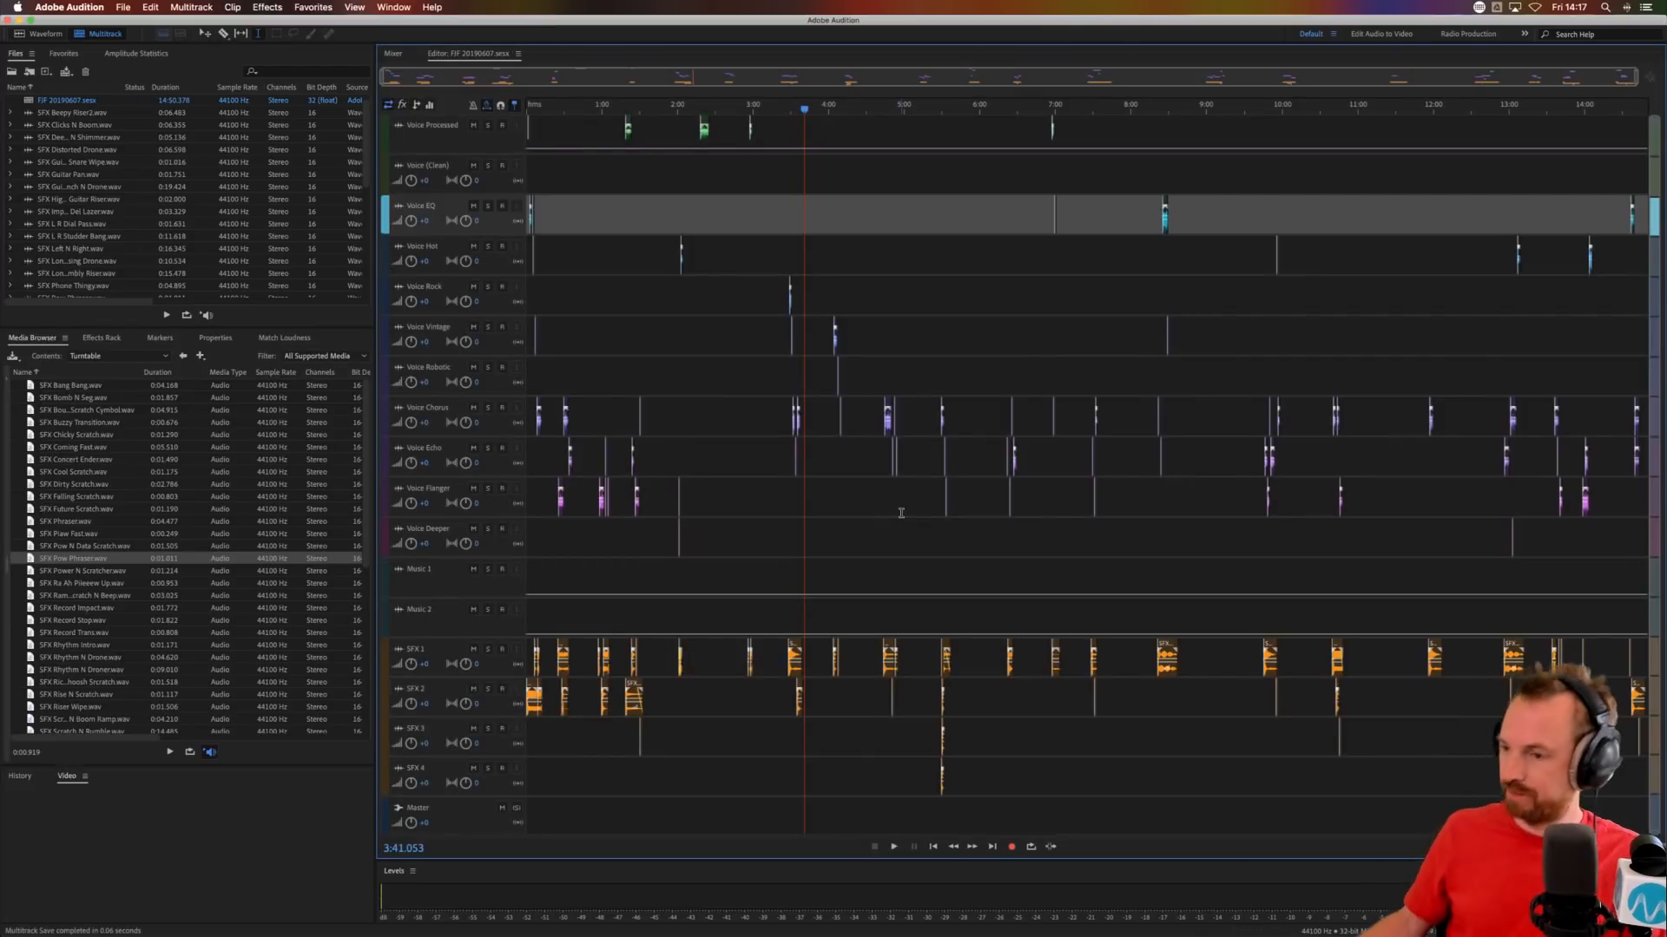